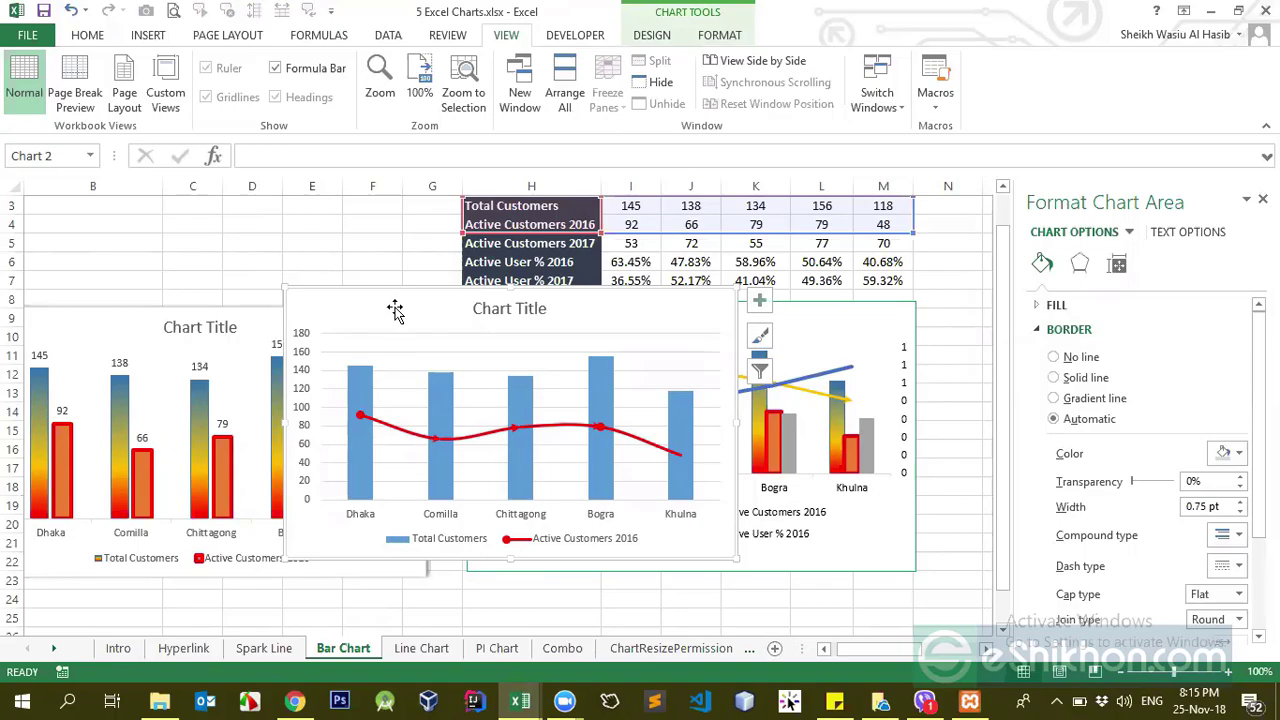
- Delete the overlapping combo chart with blue Total Customers columns and a red Active Customers 2016 line from the Bar Chart sheet
left_click_drag(474, 300, 330, 280)
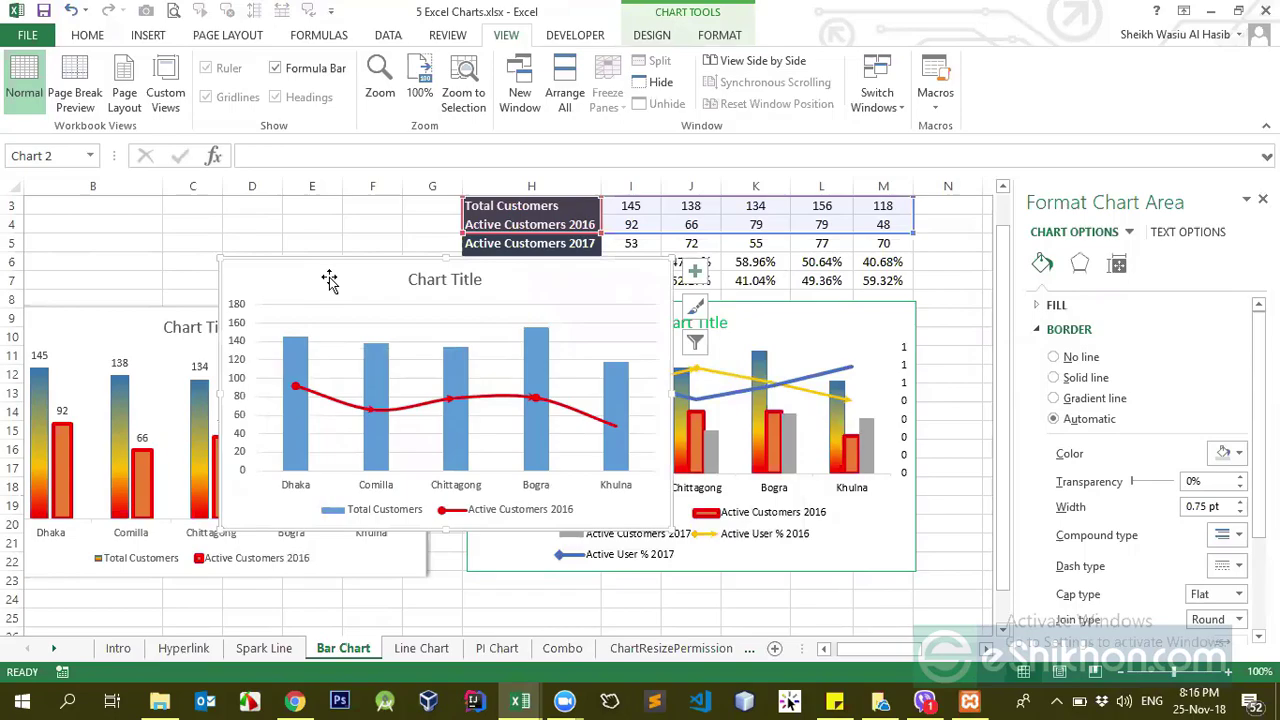
mouse_move(329, 277)
left_mouse_down()
mouse_move(420, 292)
mouse_move(376, 286)
left_mouse_up()
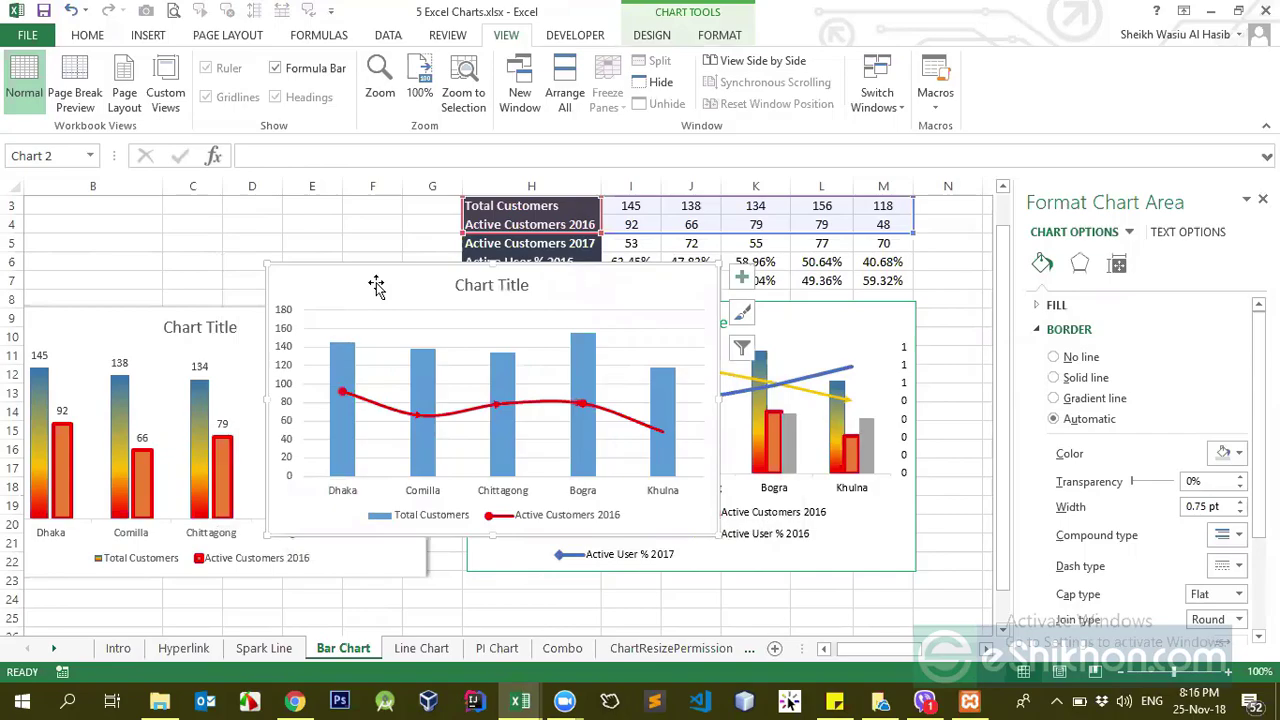
left_click_drag(372, 282, 309, 242)
left_click(96, 238)
key("ctrl+Home")
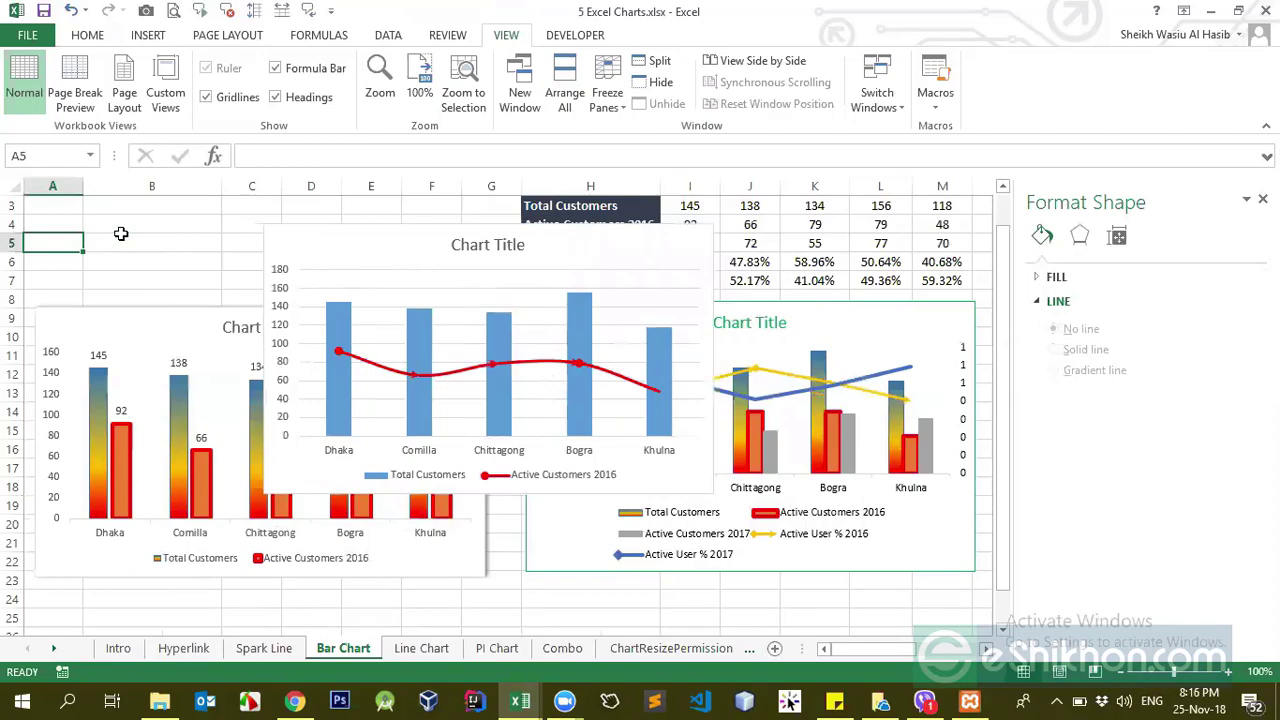
left_click_drag(403, 291, 372, 268)
key("Delete")
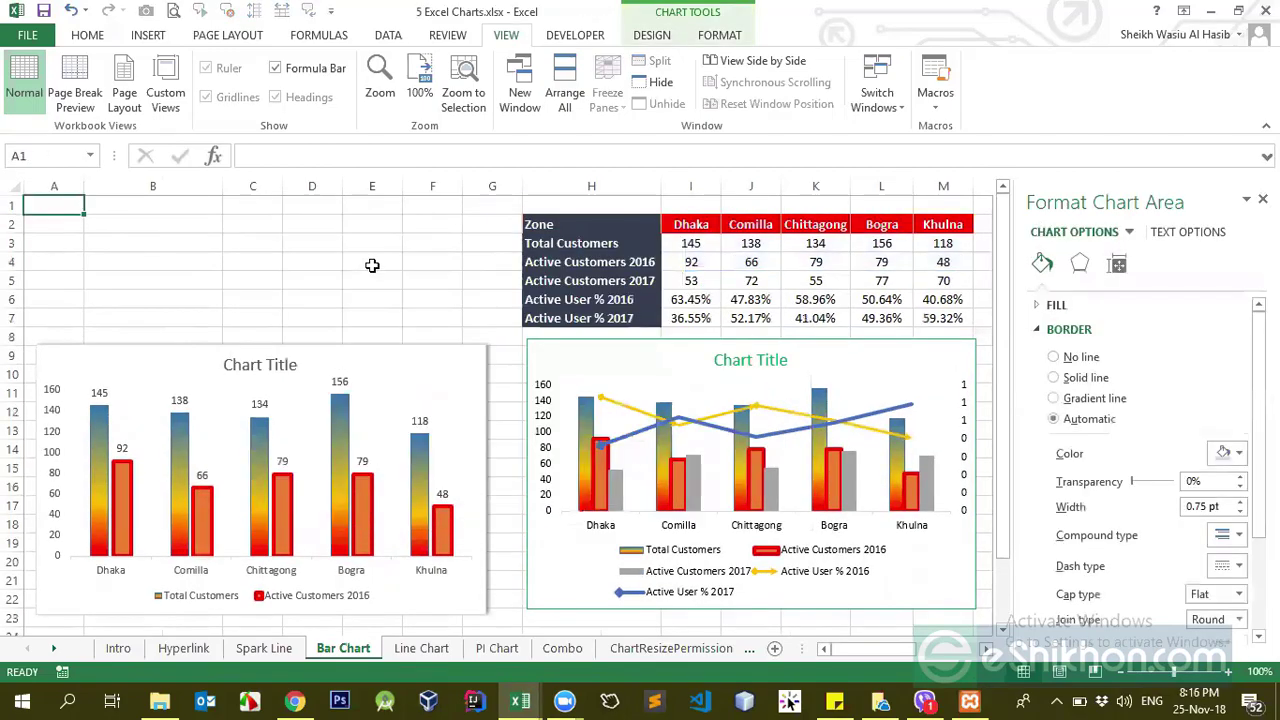
left_click(372, 266)
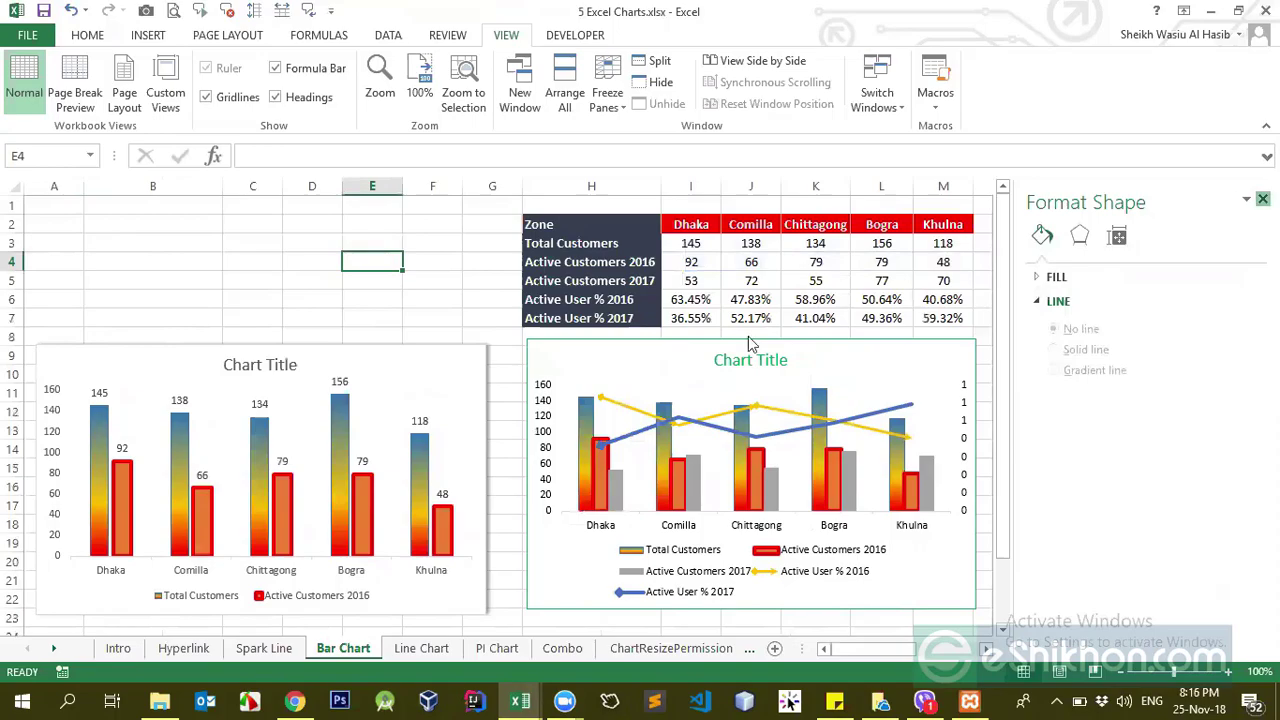
left_click(691, 243)
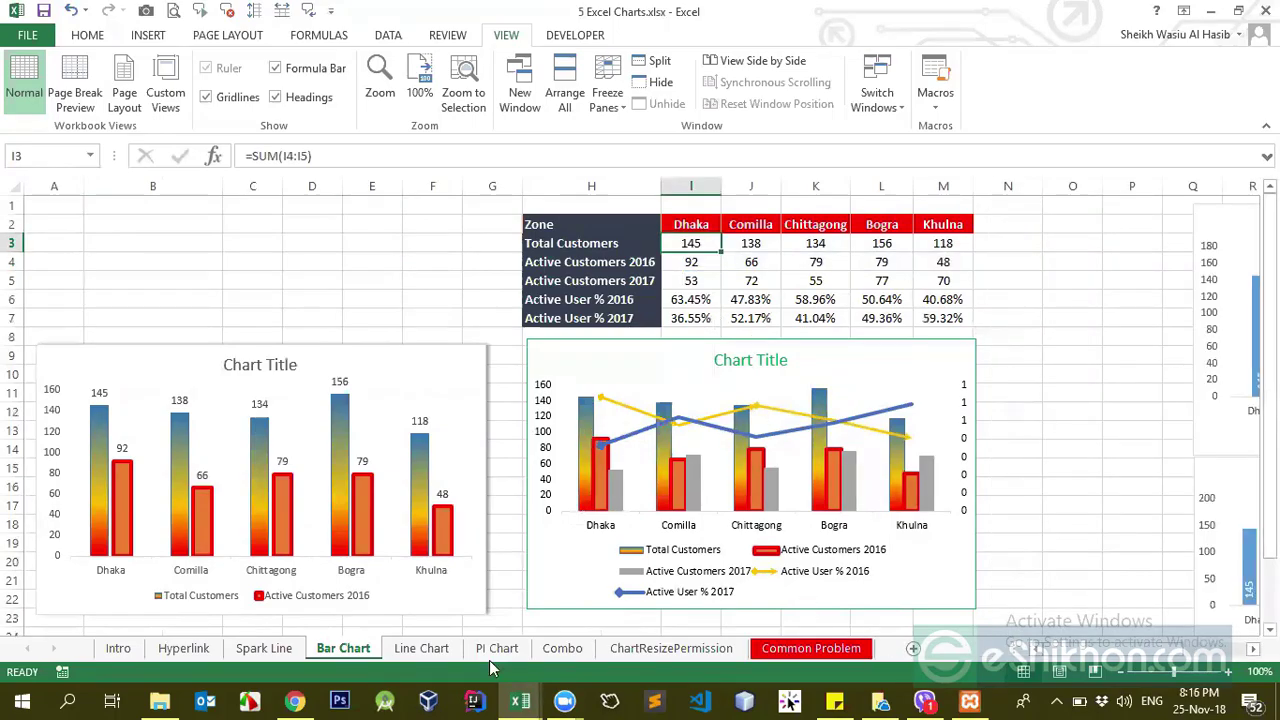
- Look through the Line Chart, PI Chart, Combo, ChartResizePermission and Common Problem sheets to review their data tables and charts
left_click(396, 648)
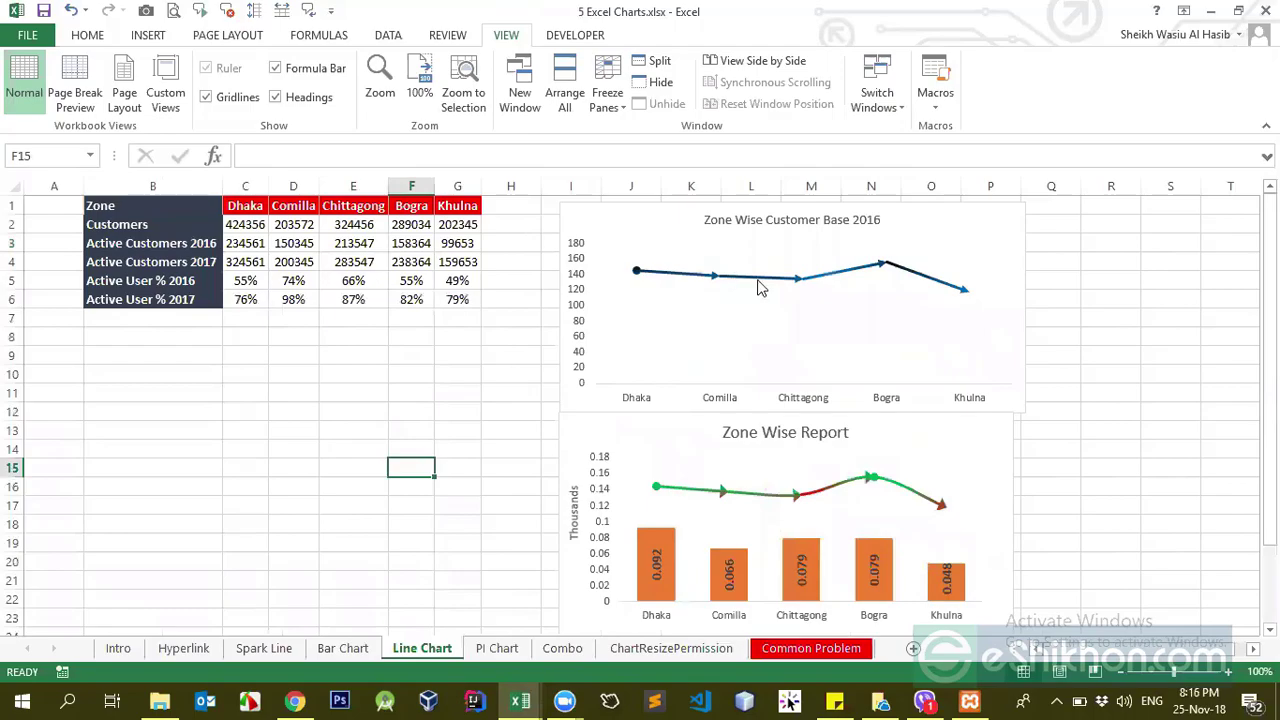
left_click(353, 395)
scroll(386, 466, "down", 3)
scroll(420, 560, "up", 3)
left_click(497, 648)
left_click(434, 514)
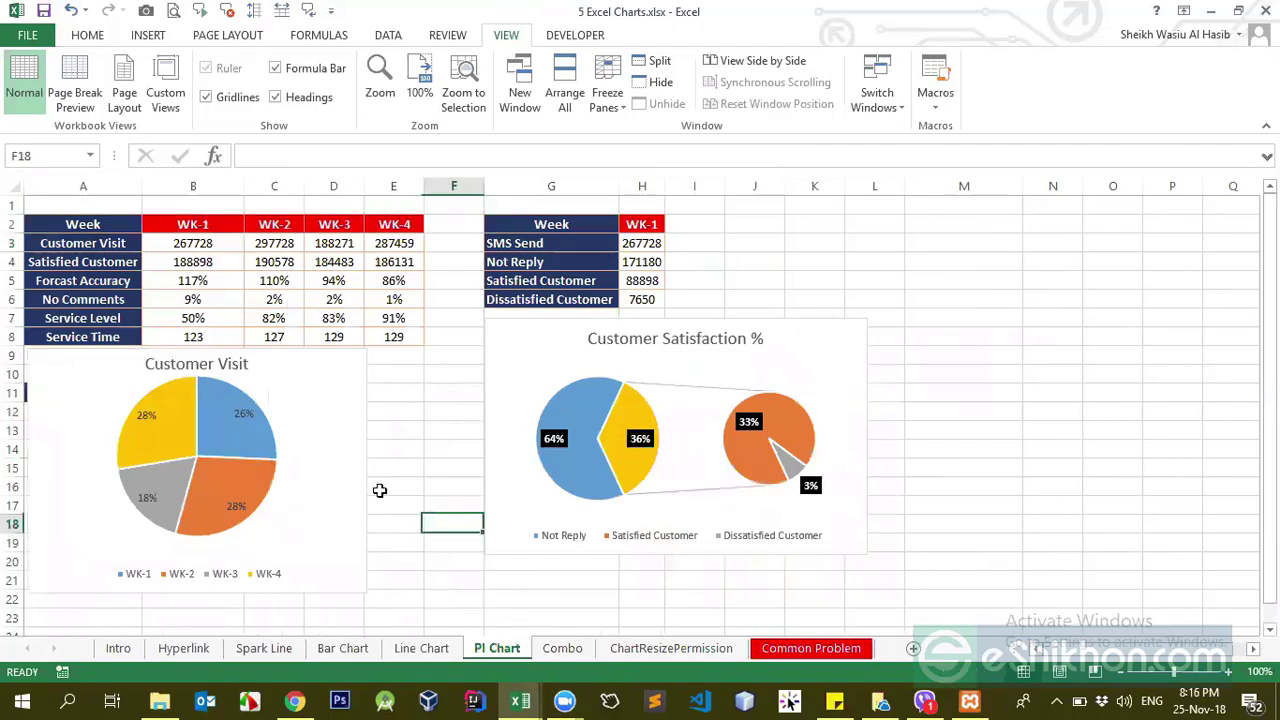
left_click(437, 445)
scroll(549, 649, "down", 1)
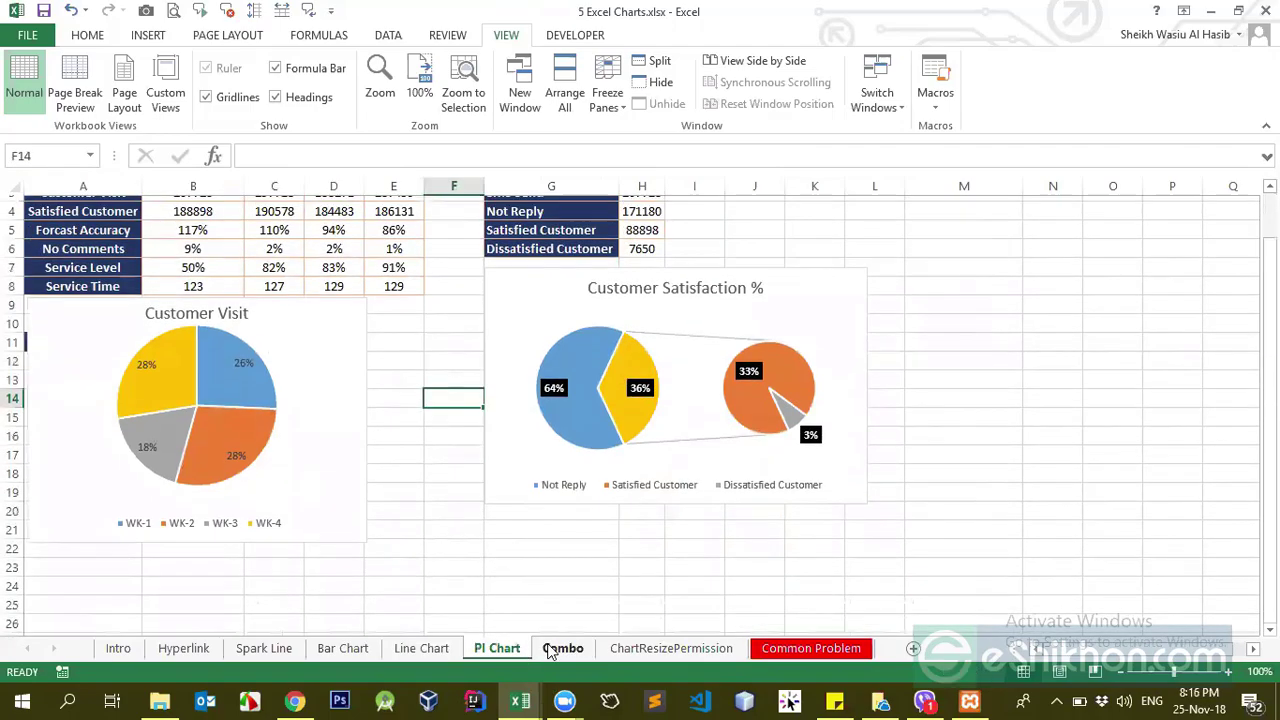
scroll(549, 649, "up", 1)
left_click(586, 650)
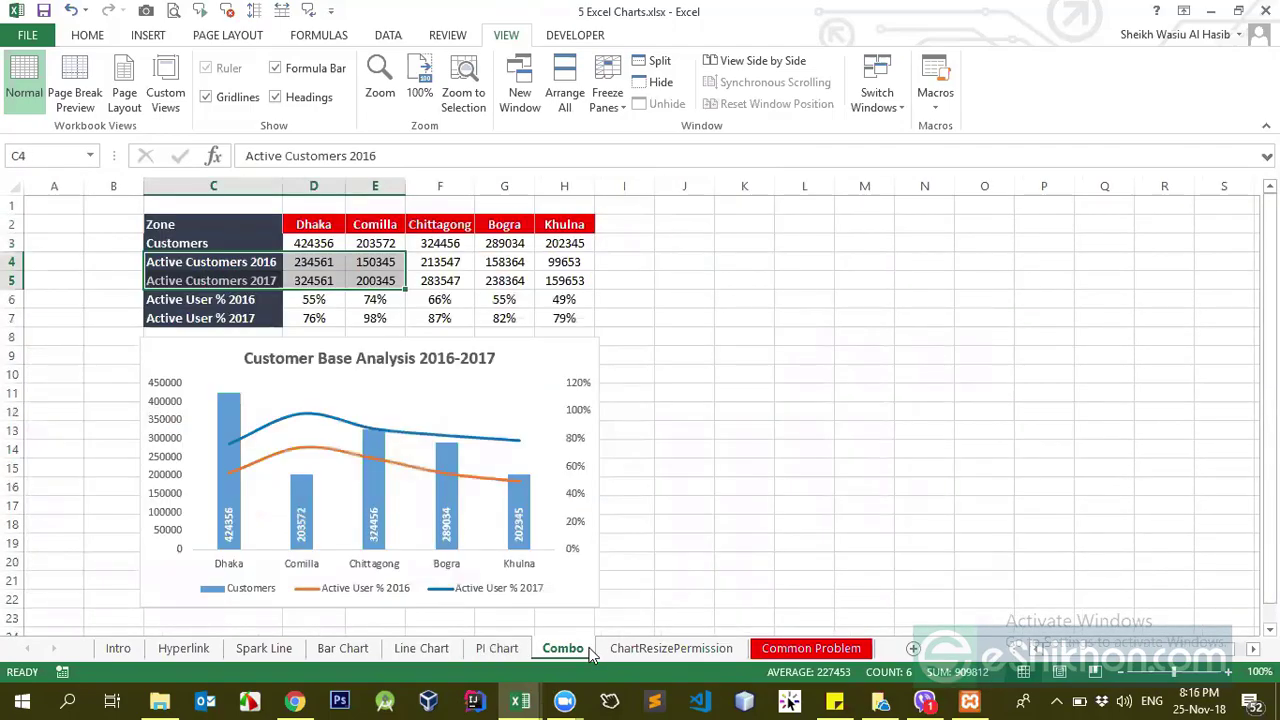
left_click(644, 650)
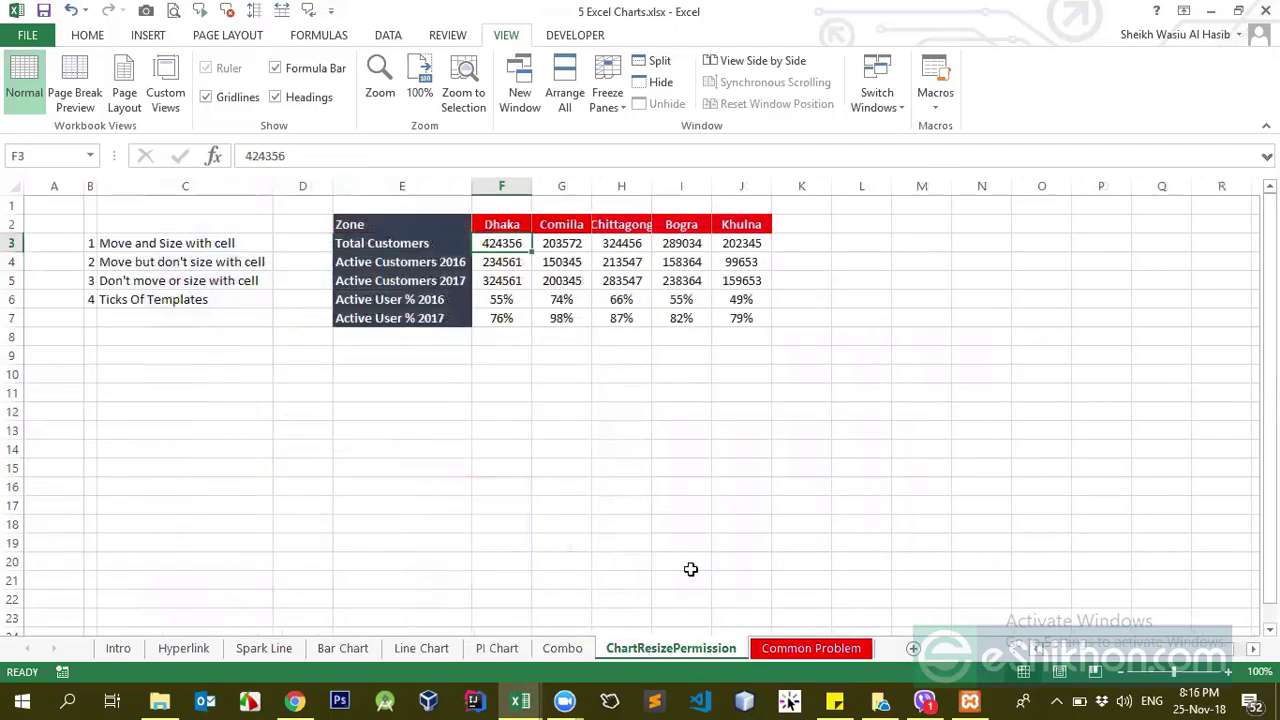
left_click(791, 649)
left_click(284, 436)
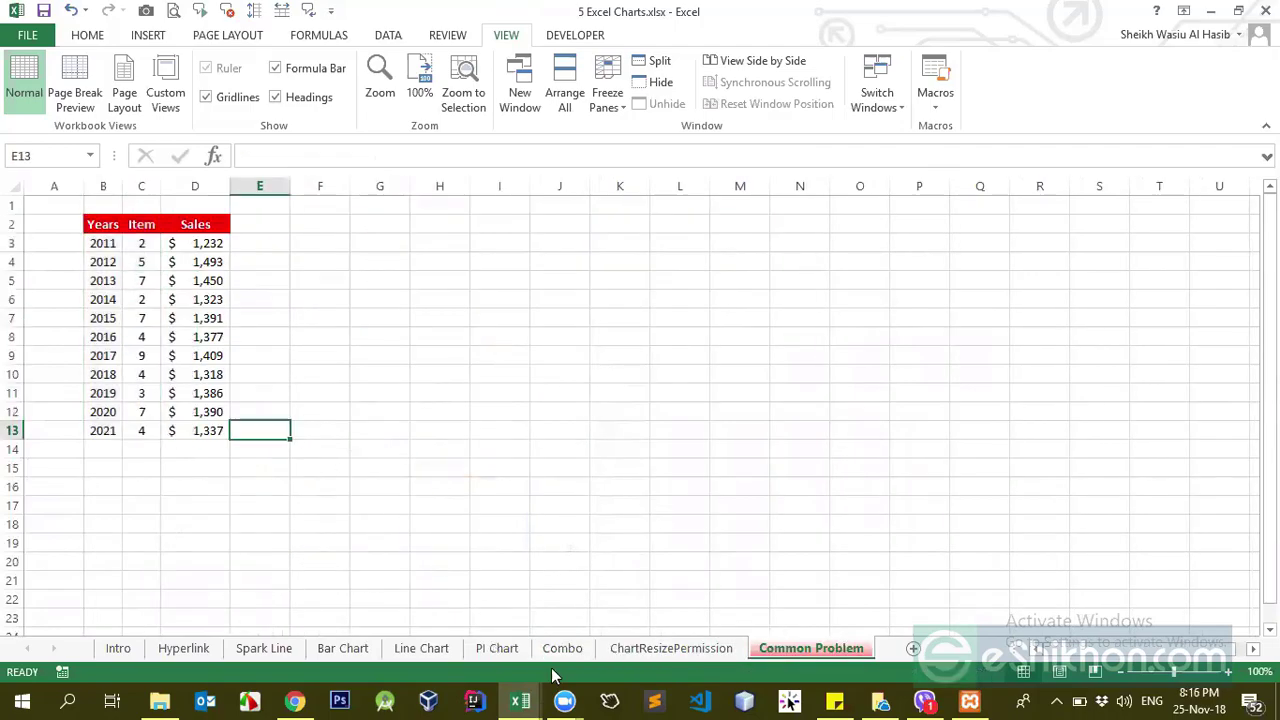
- Return to the Line Chart sheet and move the Zone Wise Report chart slightly down, away from the chart above it
left_click(491, 652)
left_click(439, 651)
left_click(457, 352)
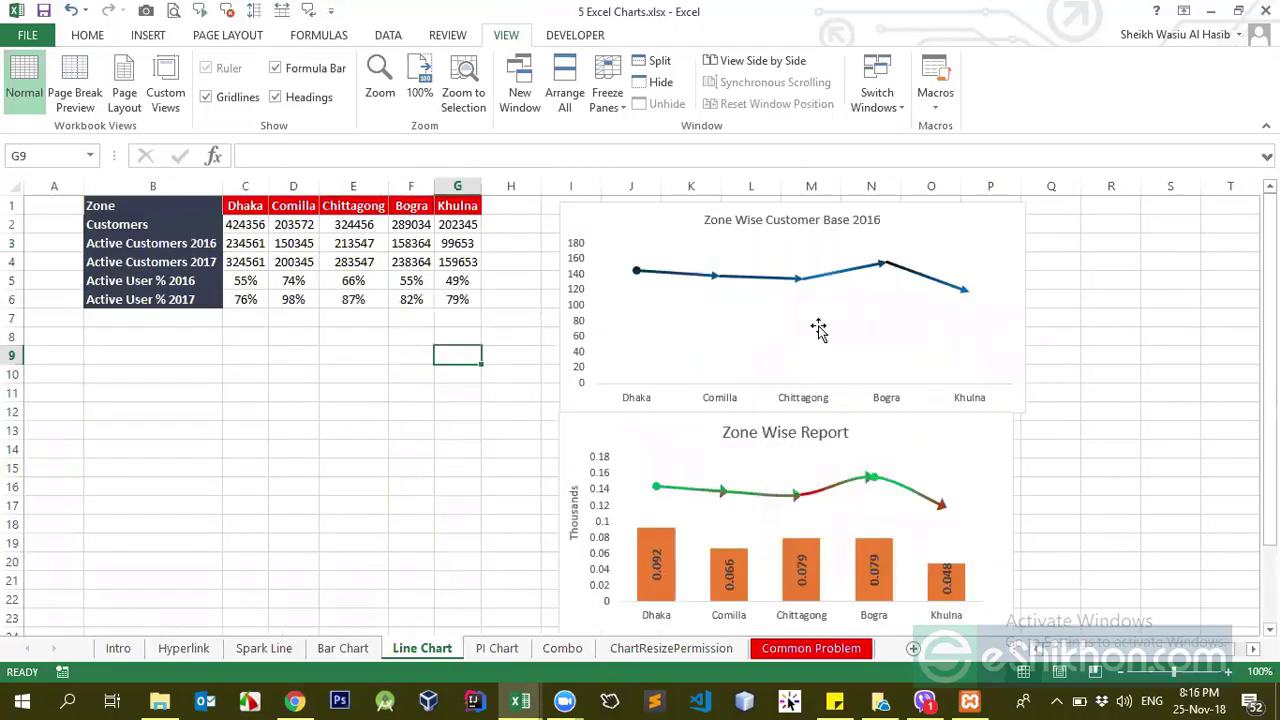
left_click(584, 424)
mouse_move(584, 424)
left_mouse_down()
mouse_move(580, 455)
mouse_move(591, 438)
left_mouse_up()
left_click(280, 394)
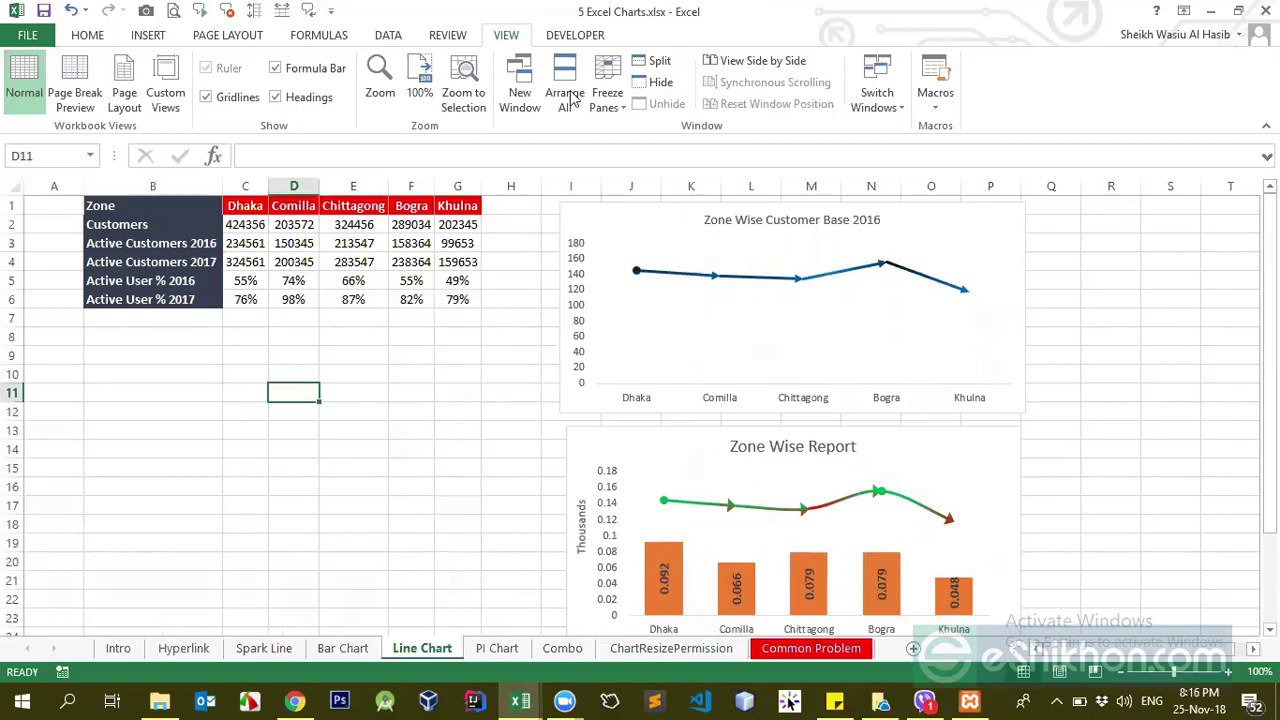
- Examine the zone headings, the customer row labels and the Customers values in the Line Chart sheet's data table
left_click(150, 207)
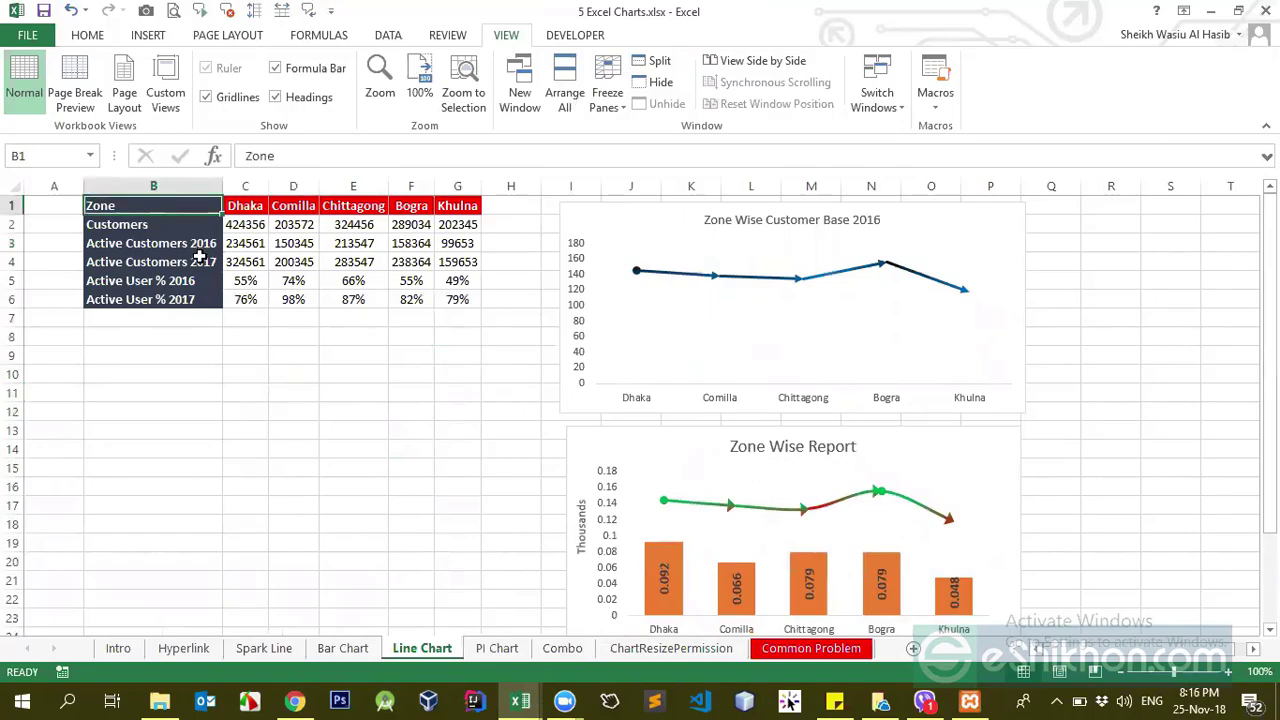
left_click(200, 258)
left_click_drag(245, 207, 465, 208)
left_click_drag(192, 220, 195, 263)
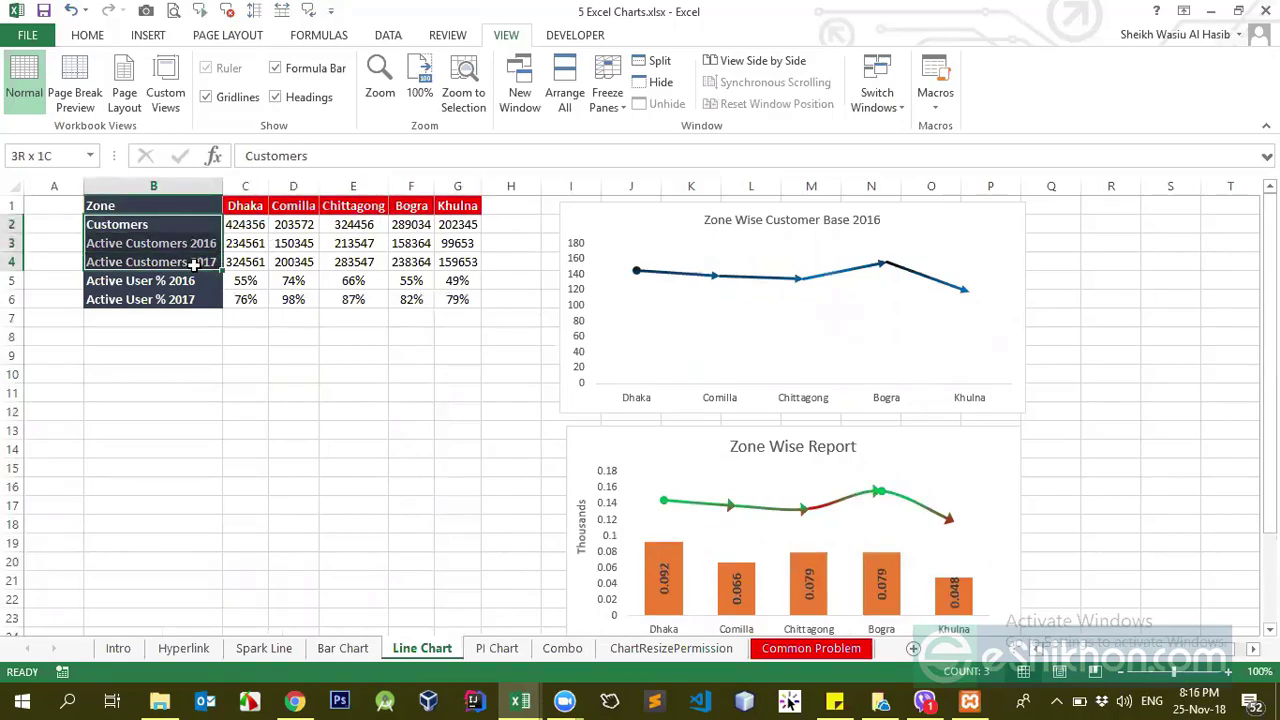
left_click(270, 250)
left_click_drag(160, 205, 447, 225)
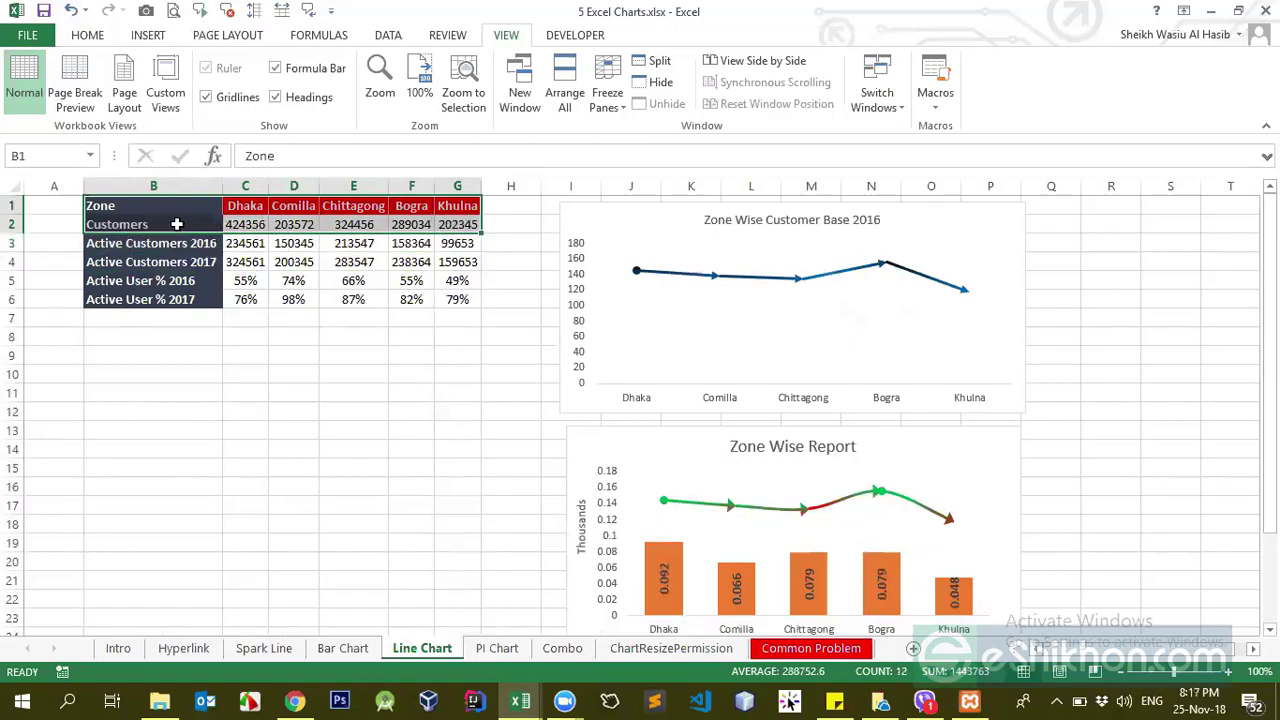
left_click(176, 224)
left_click(248, 228)
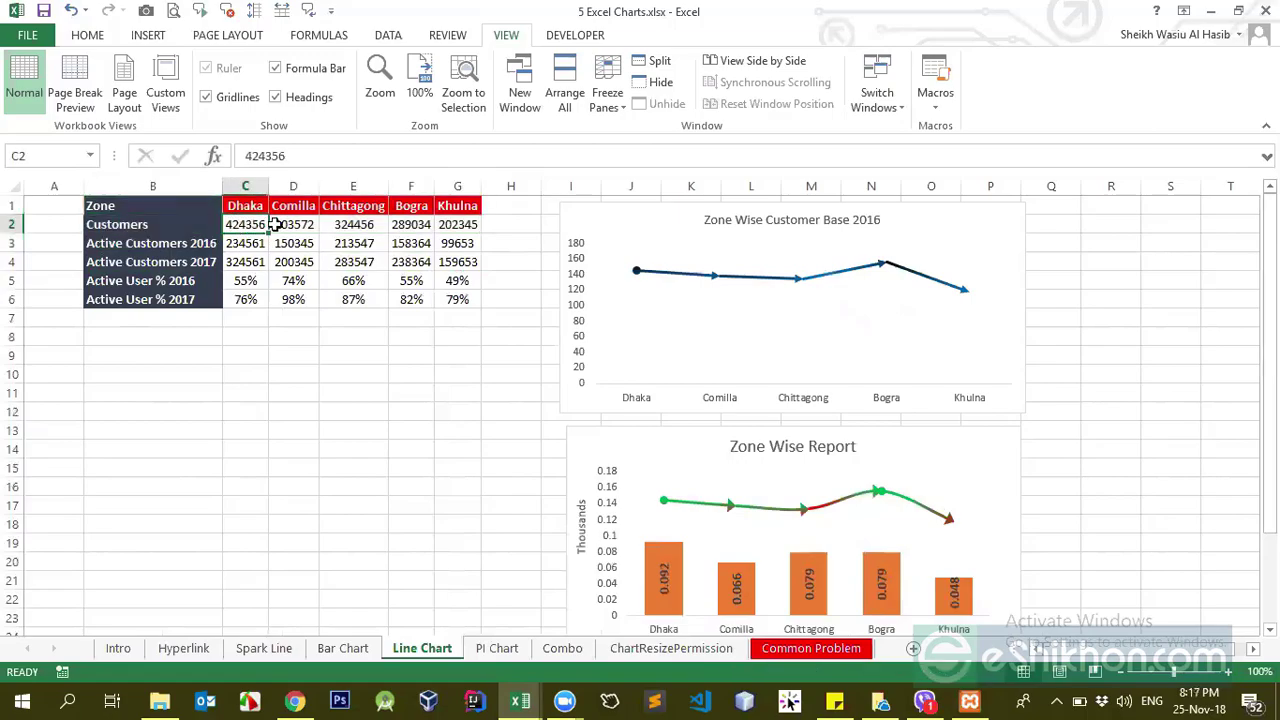
left_click_drag(293, 226, 460, 224)
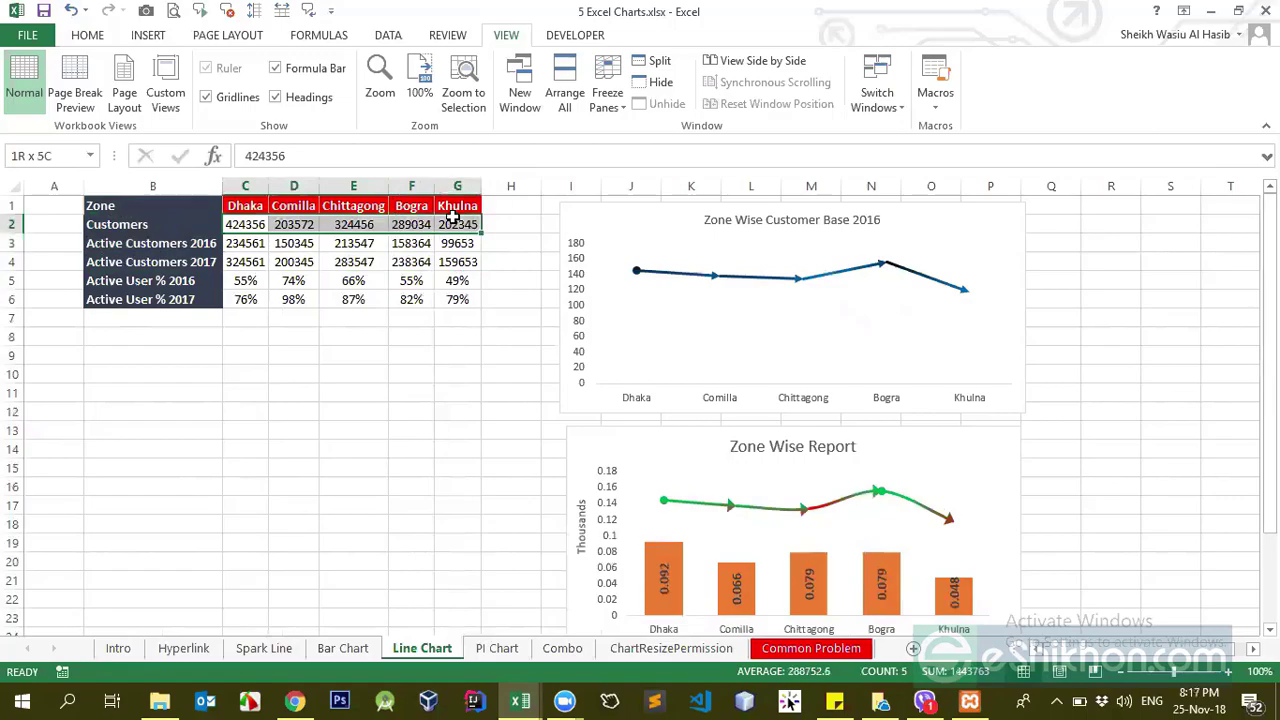
left_click(305, 243)
- Insert a basic 2-D line chart from the Zone and Customers rows (B1:G2) and place it below the data table
left_click_drag(124, 204, 440, 227)
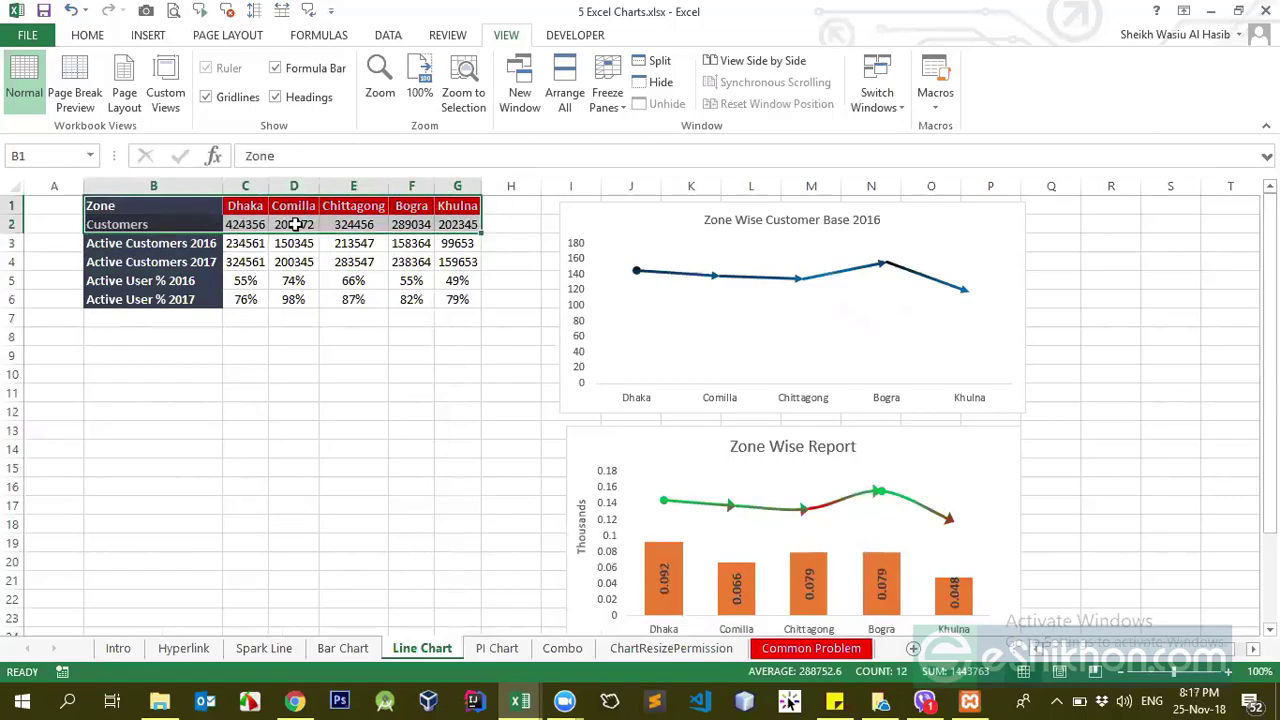
left_click(148, 36)
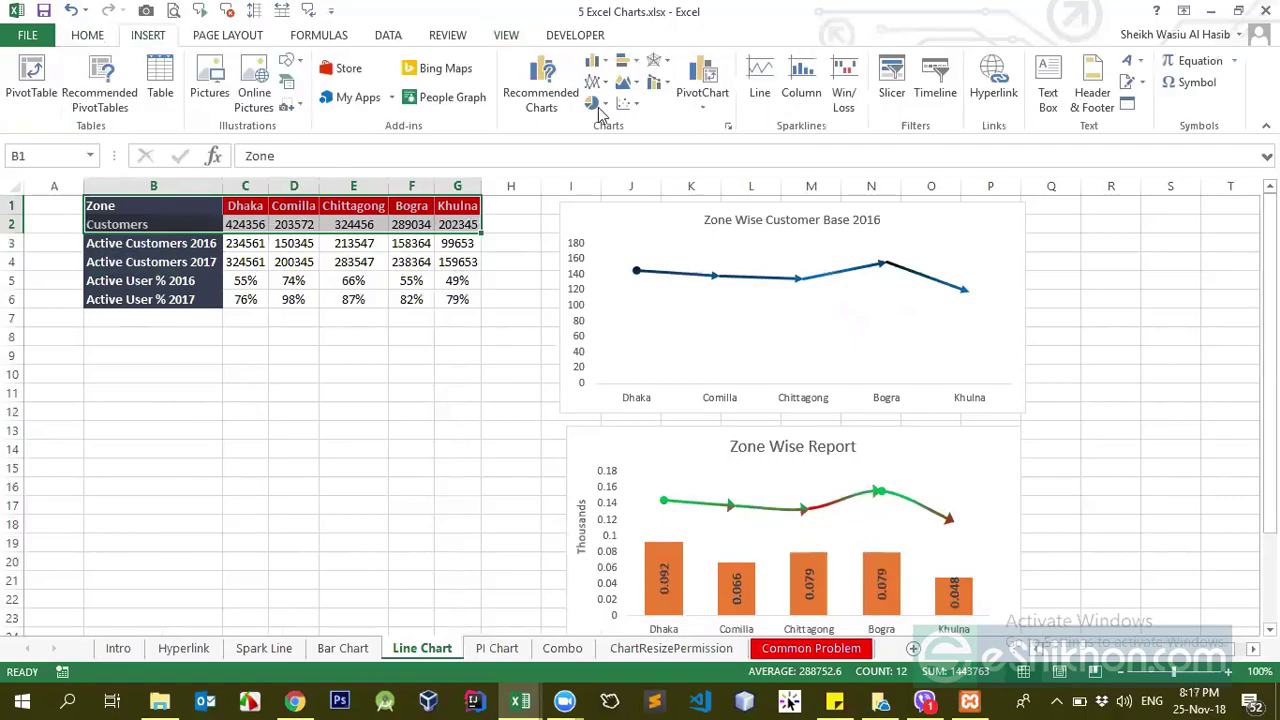
left_click(595, 81)
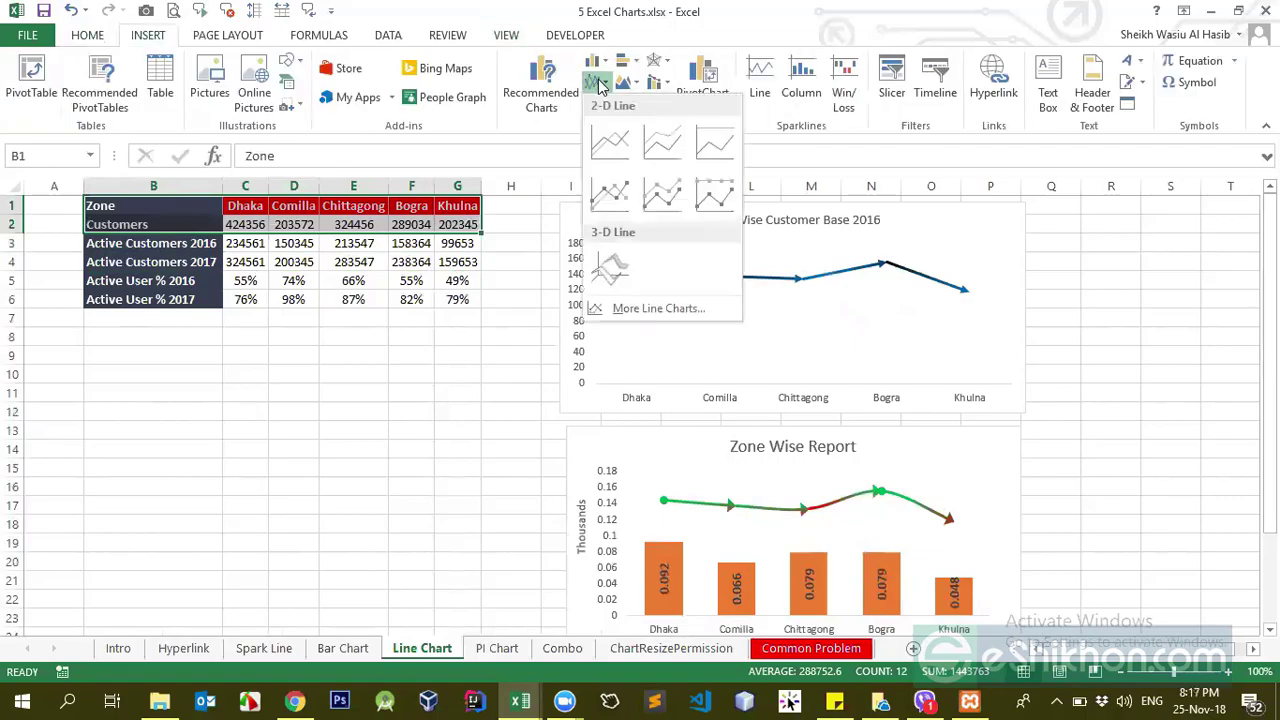
left_click(610, 150)
left_click_drag(536, 310, 154, 346)
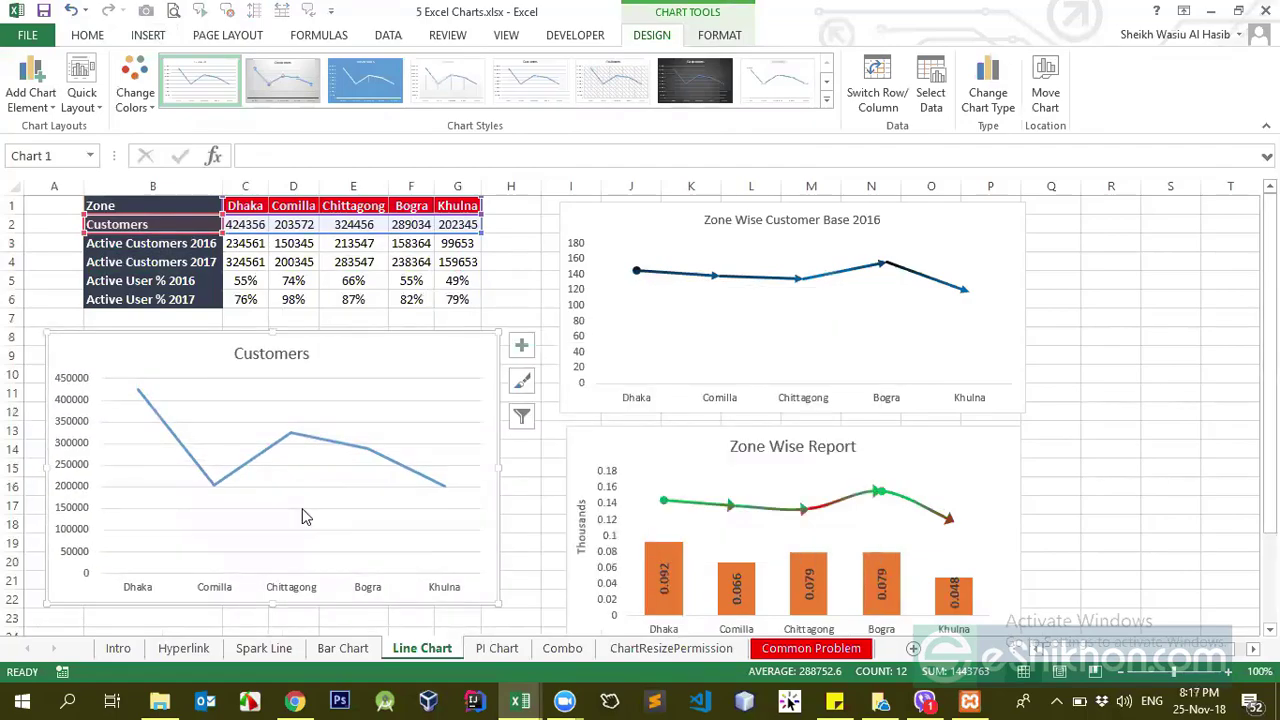
- Remove the horizontal gridlines from the Customers chart and format its data series as a smoothed line
left_click(486, 432)
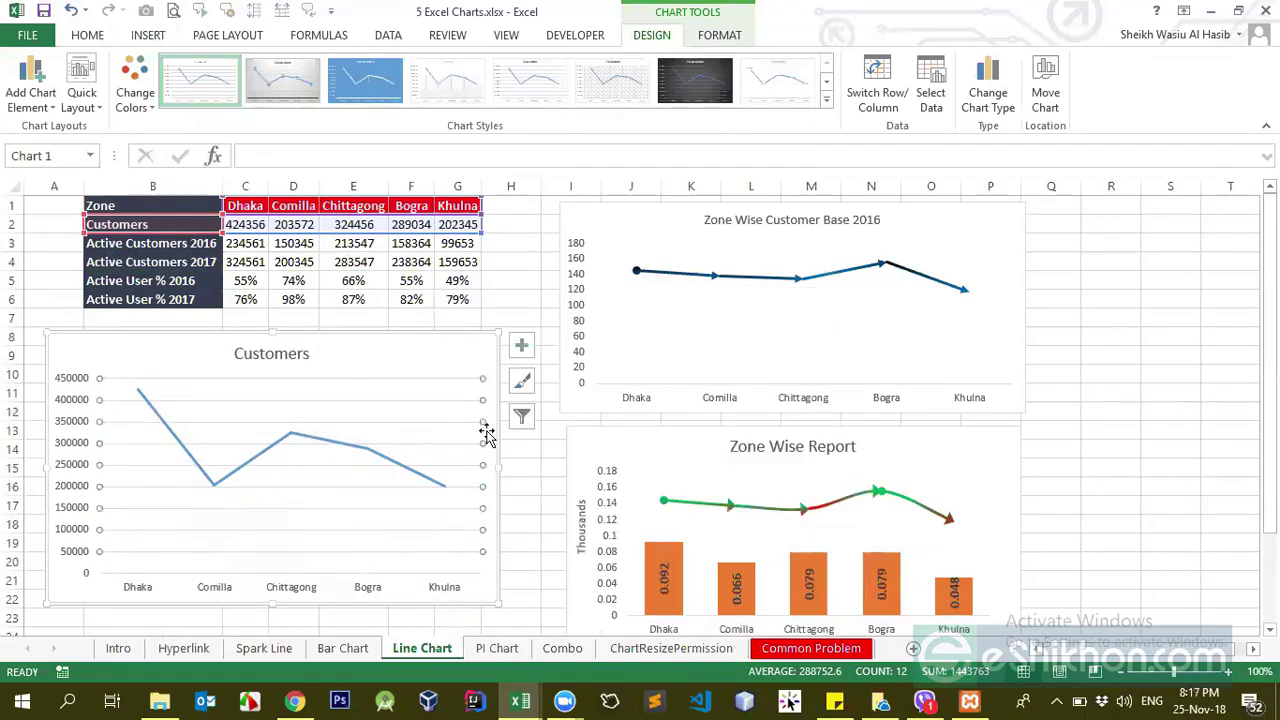
key("Delete")
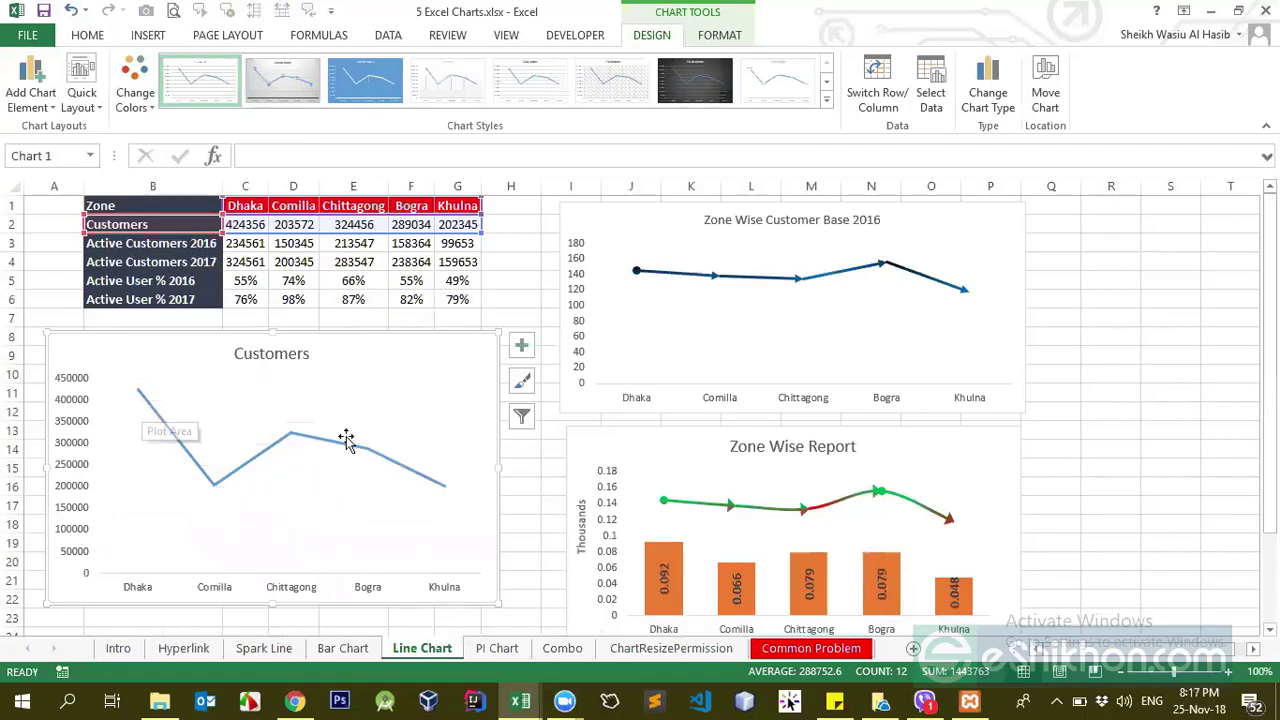
right_click(270, 454)
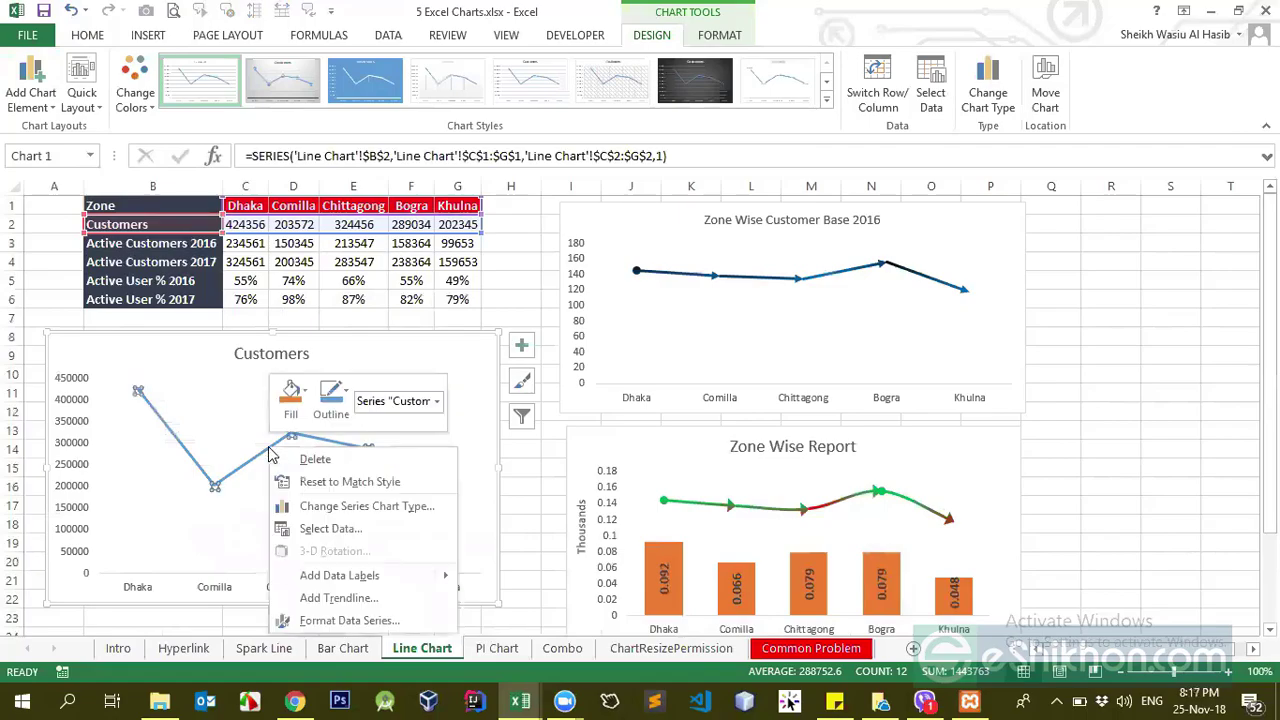
left_click(315, 624)
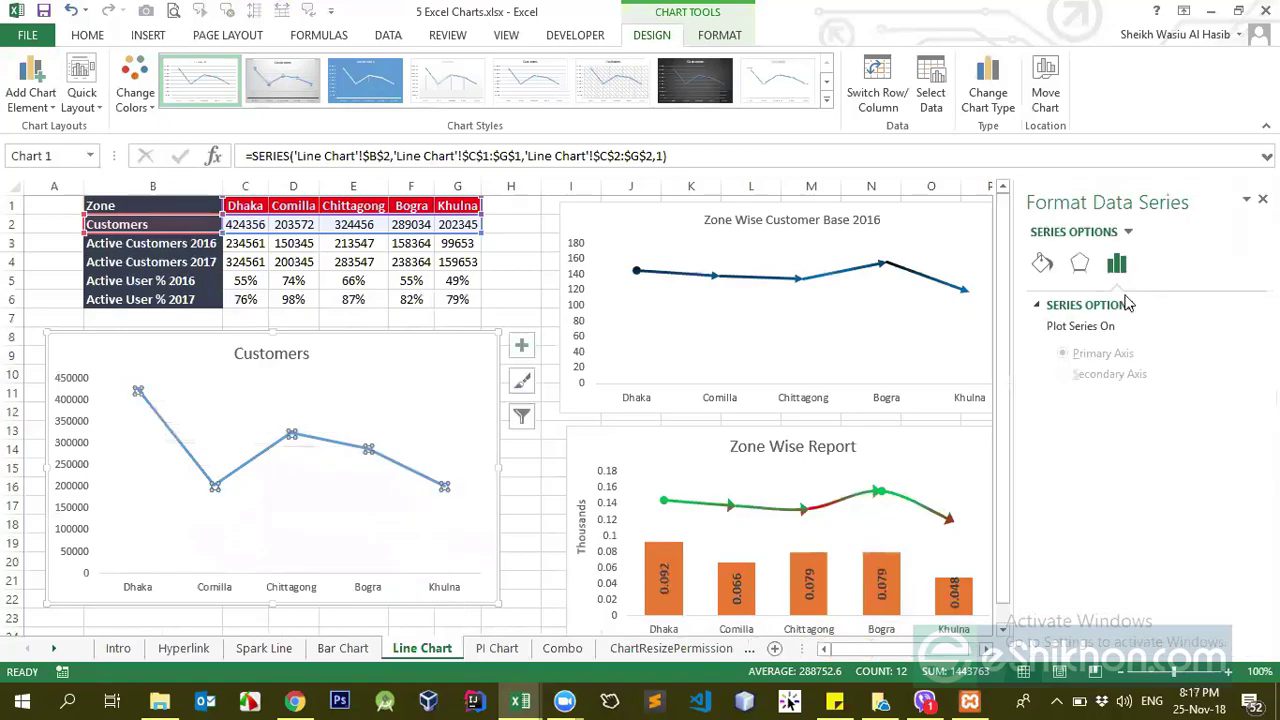
left_click(1046, 265)
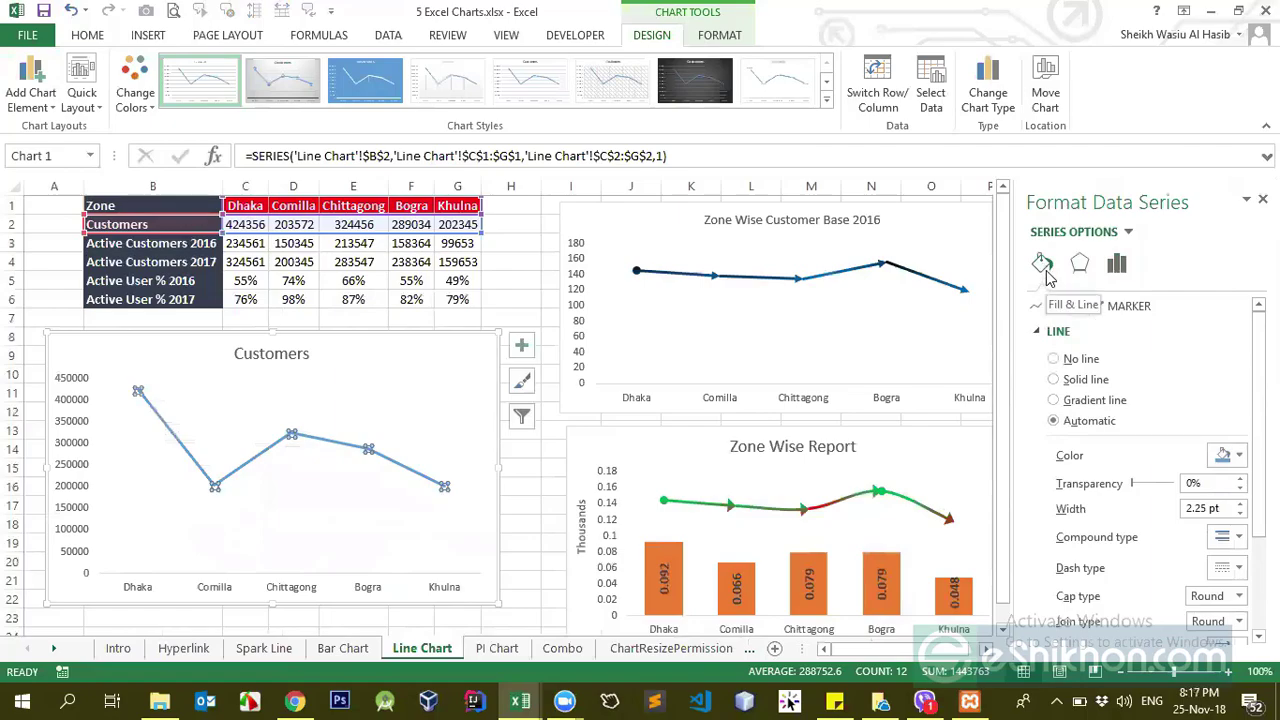
scroll(1096, 438, "down", 3)
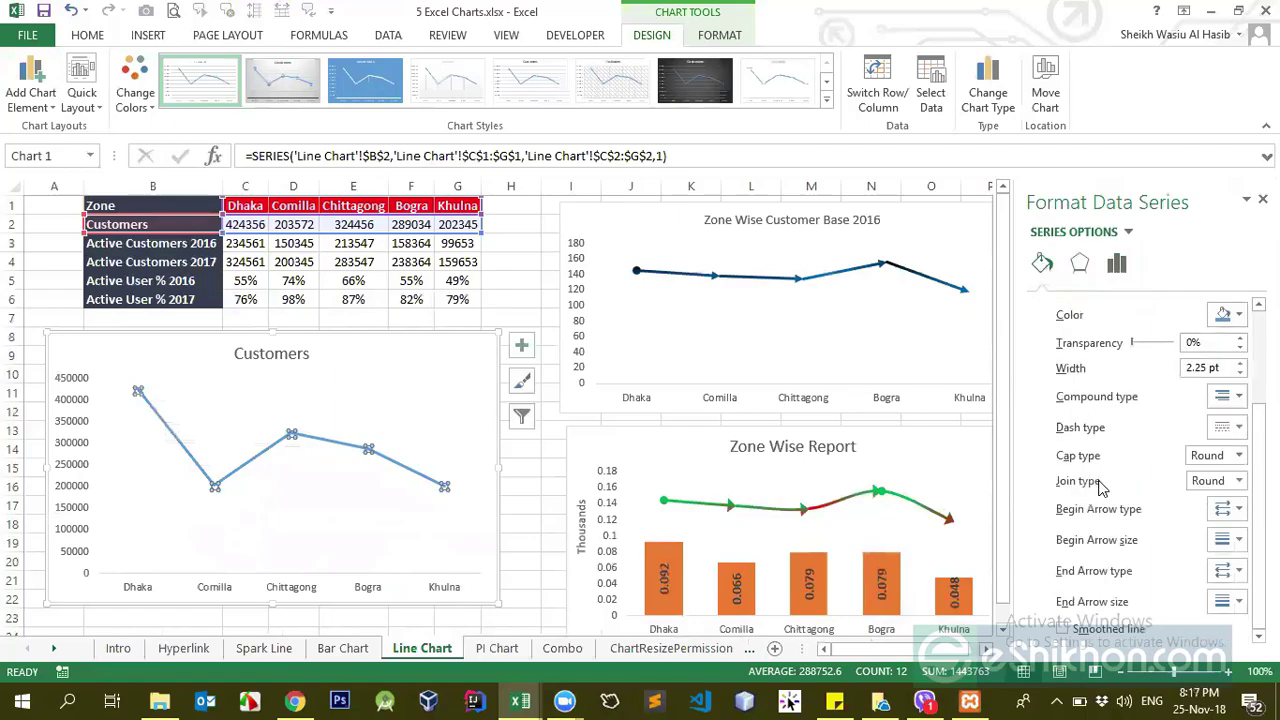
left_click(1063, 629)
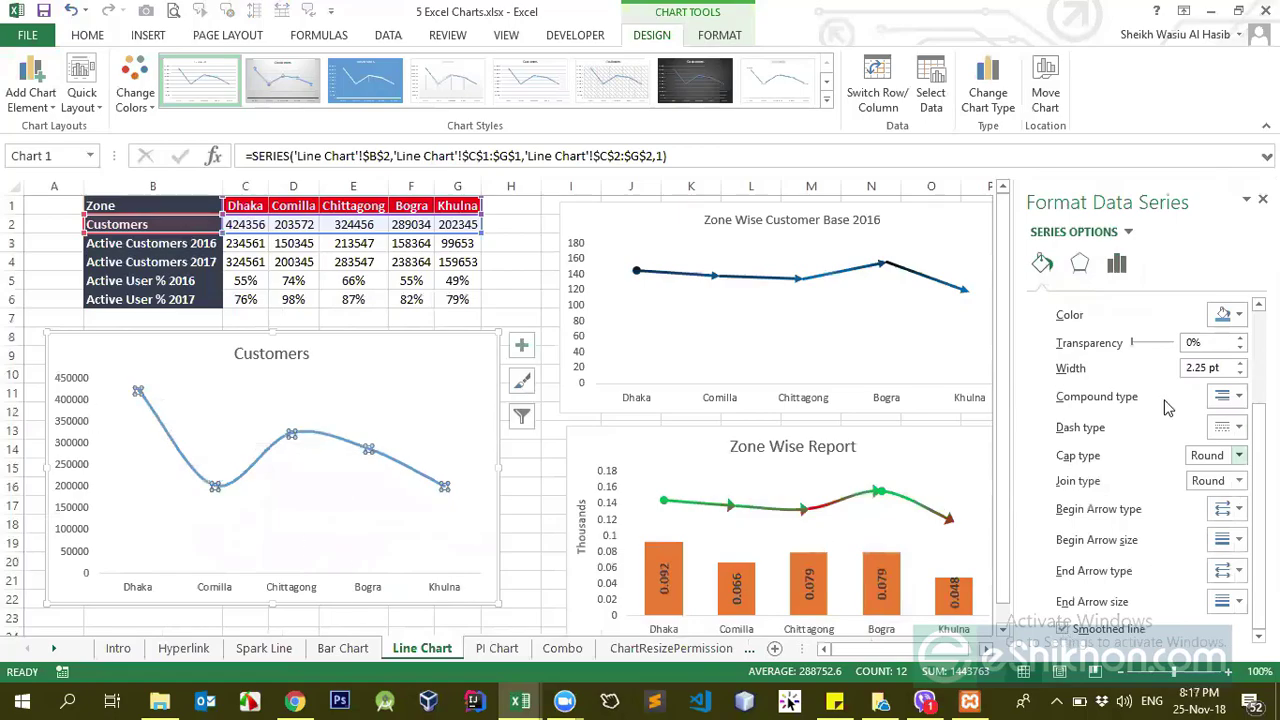
- Change the Customers series to a gradient line and move its two middle gradient stops to 51% and 74%
scroll(1165, 410, "up", 3)
left_click(1066, 396)
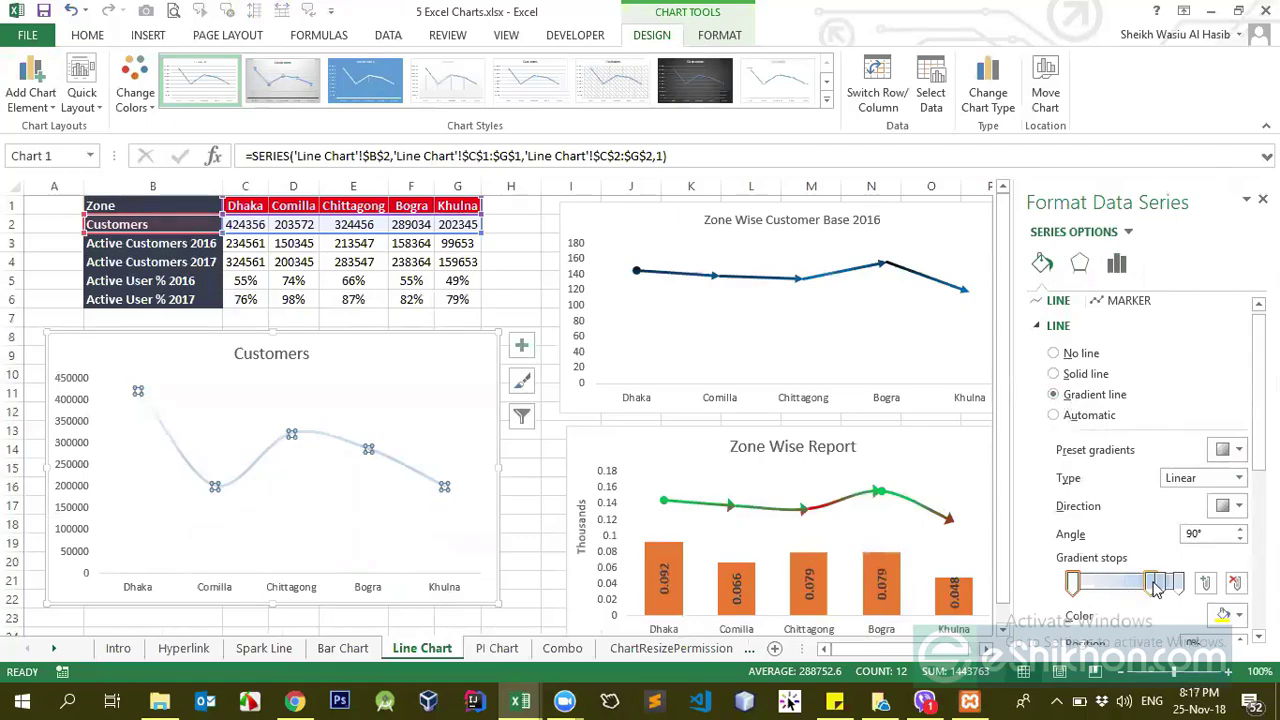
scroll(1100, 490, "down", 3)
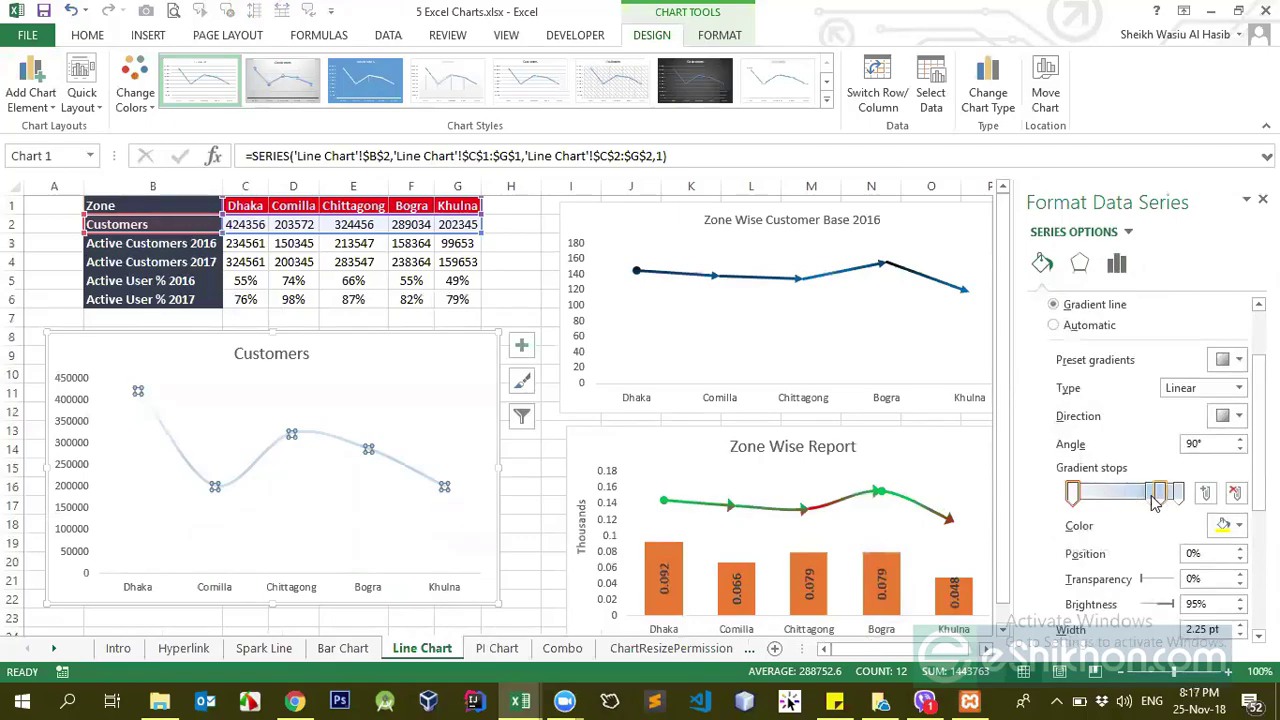
left_click_drag(1151, 495, 1130, 496)
left_click(1157, 499)
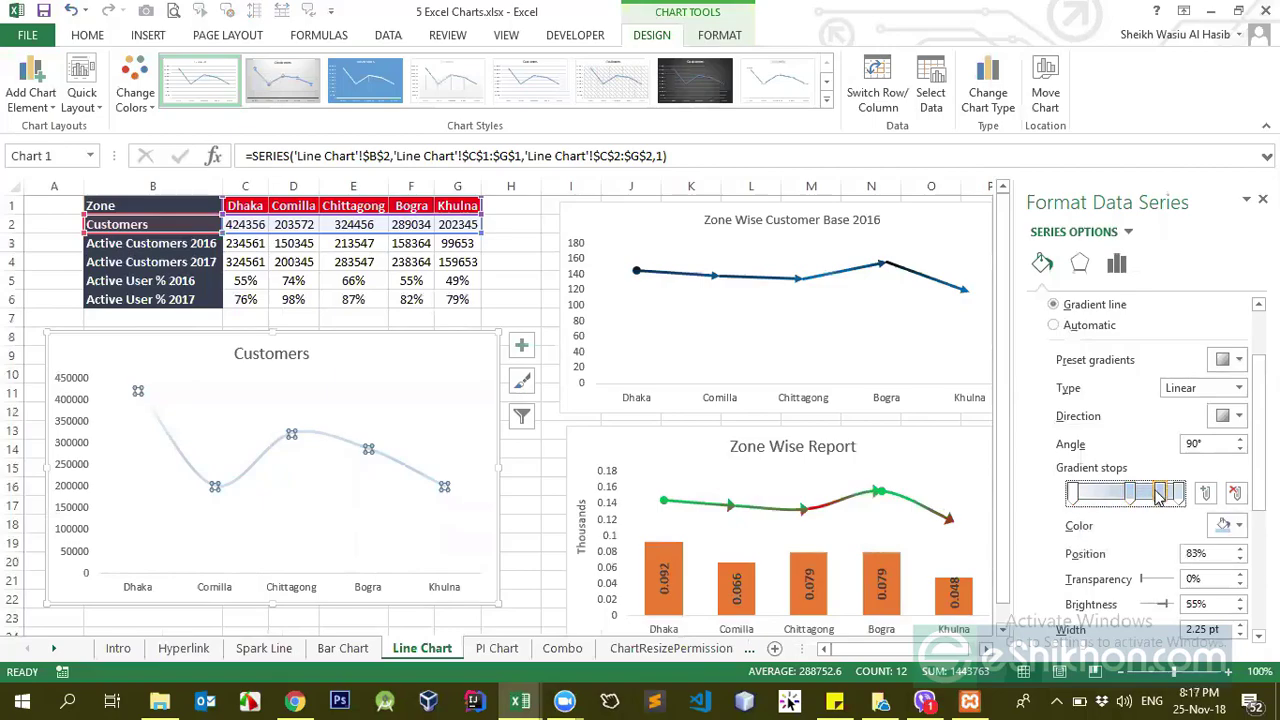
left_click_drag(1128, 496, 1143, 497)
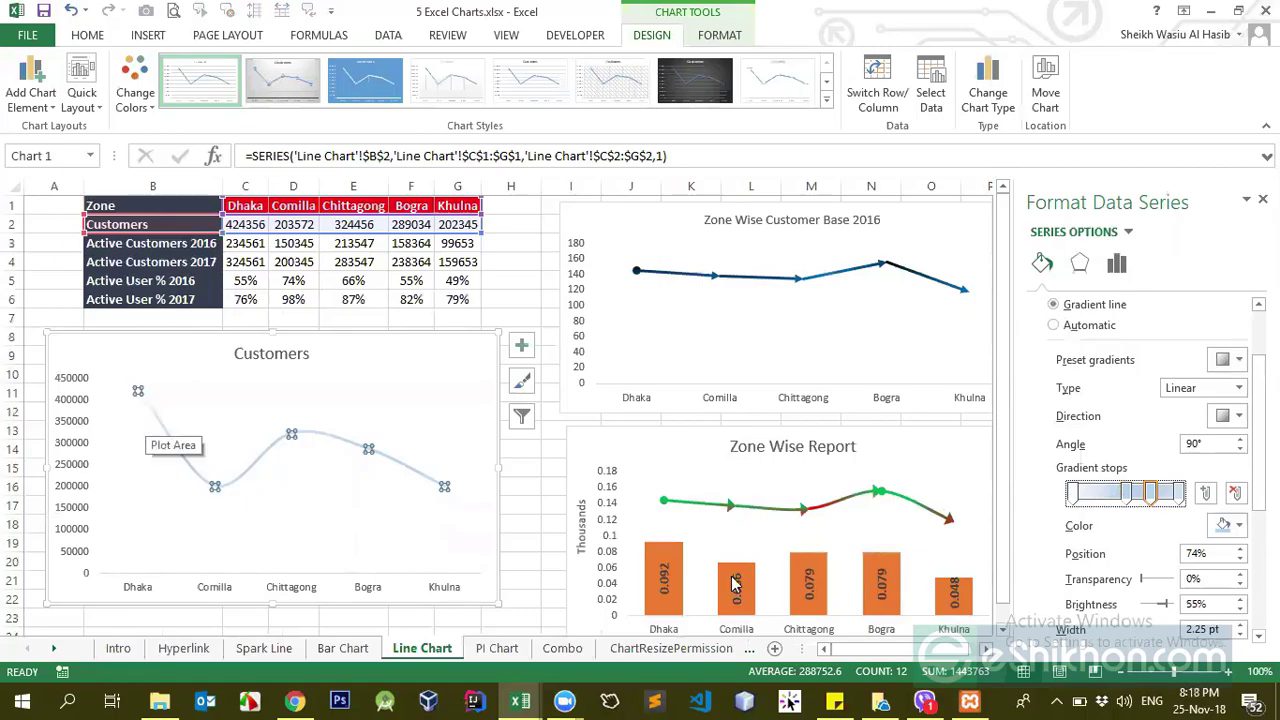
- Delete the two middle gradient stops of the Customers line, keeping only the stops at 0% and 100%
left_click(1127, 495)
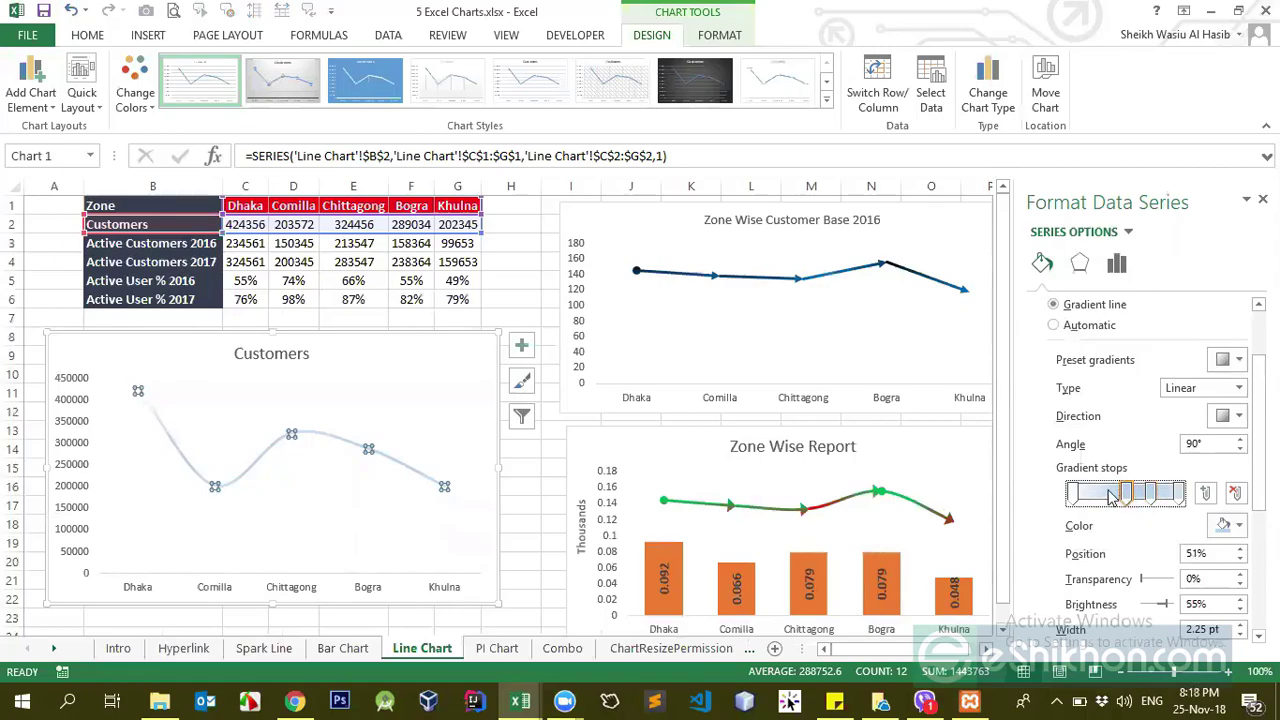
key("Delete")
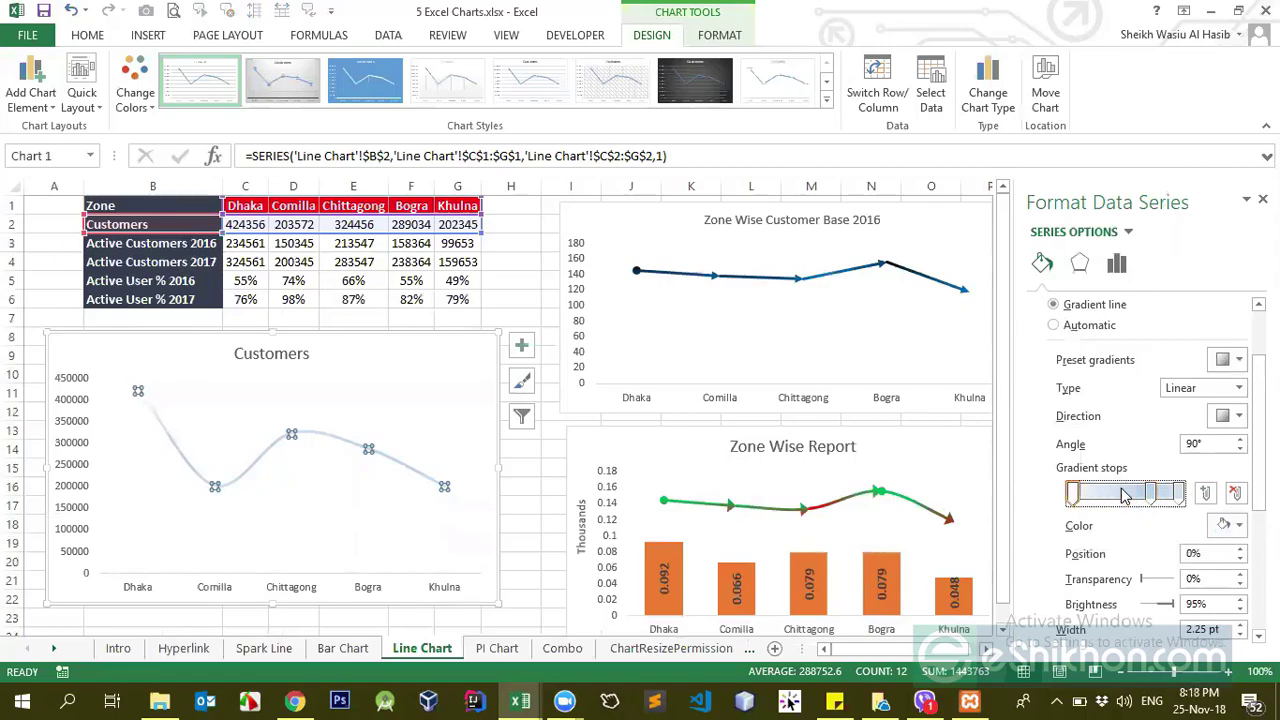
left_click(1151, 494)
key("Delete")
left_click(1181, 497)
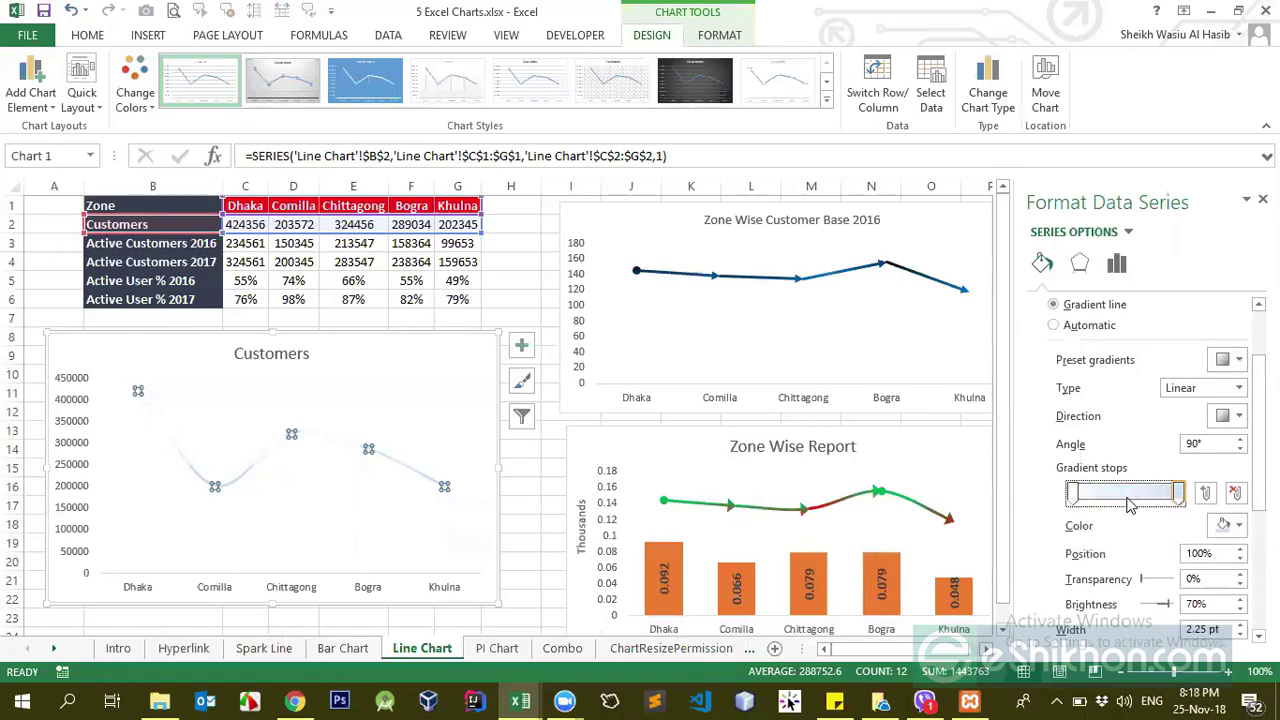
- Color the Customers line's gradient stop at 0% red and the stop at 100% green
left_click(1074, 497)
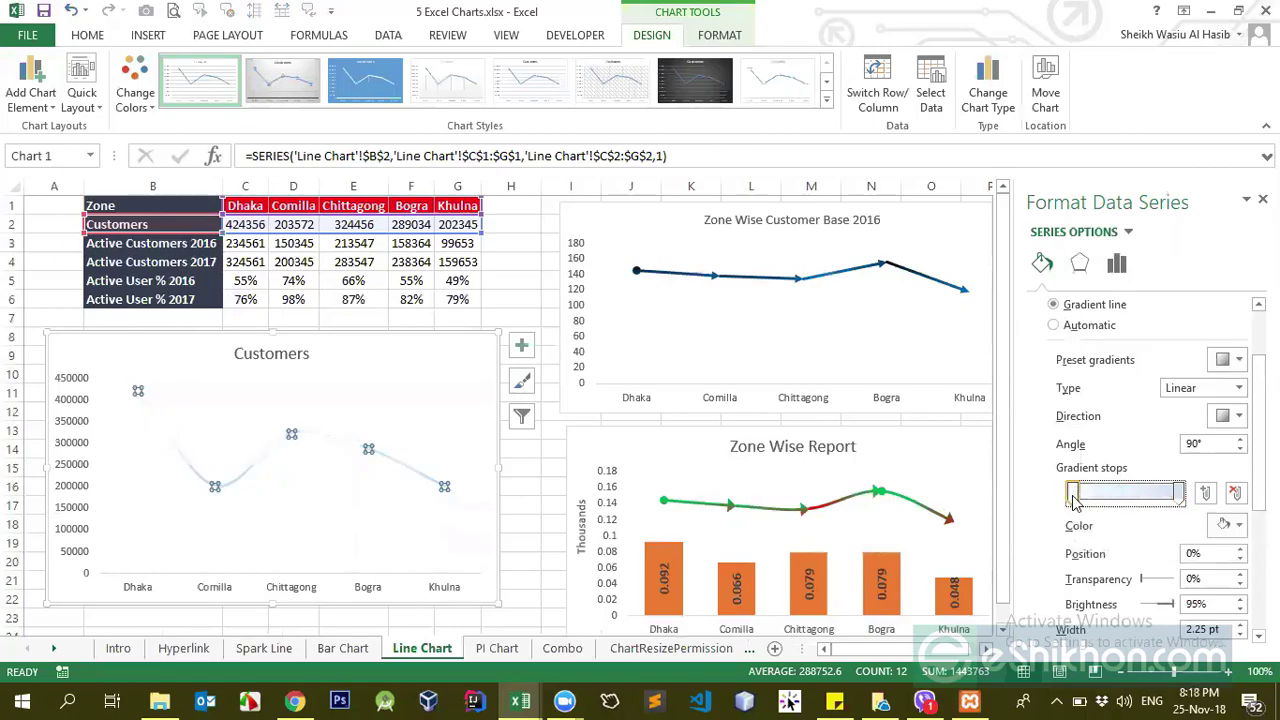
left_click(1240, 527)
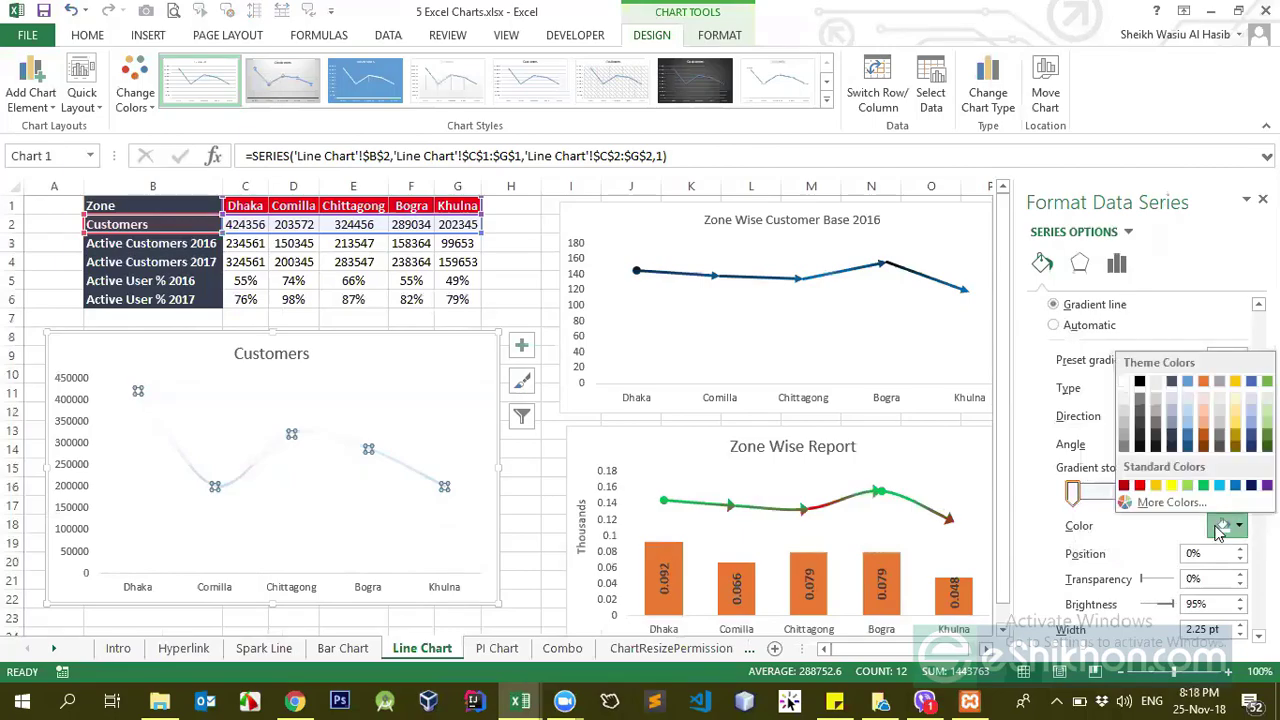
left_click(1139, 485)
left_click(1179, 493)
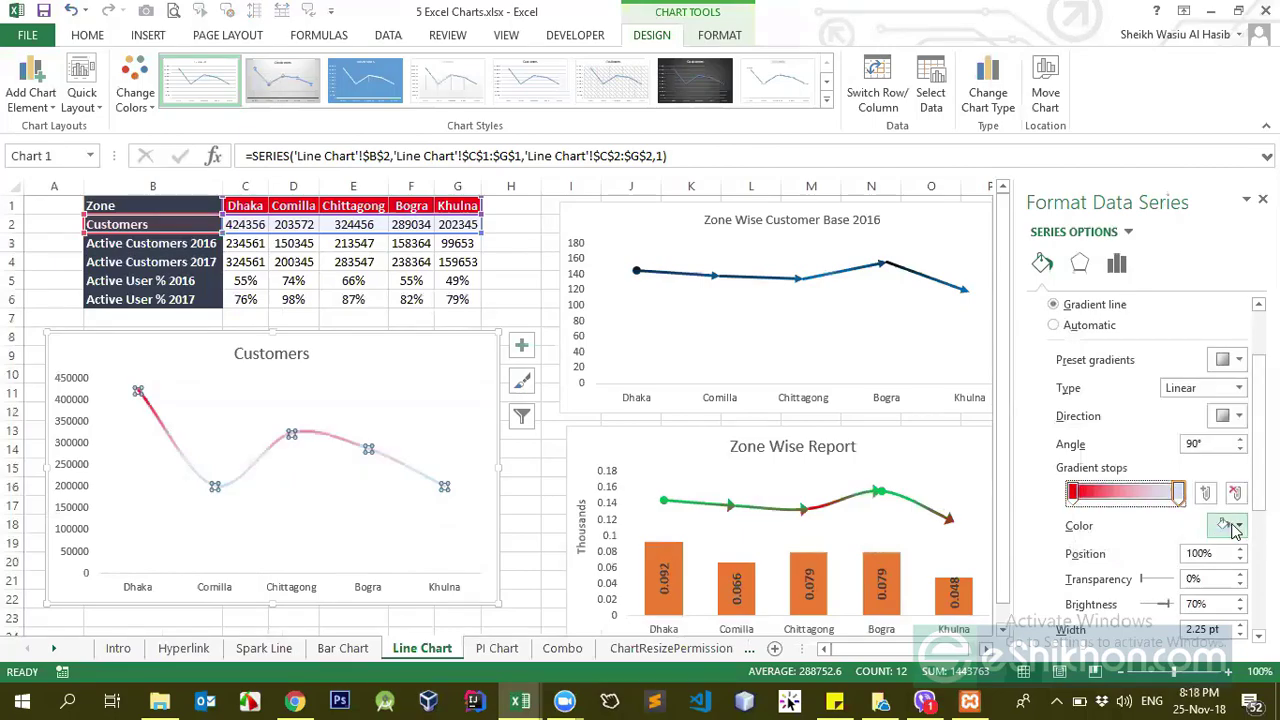
left_click(1236, 528)
left_click(1195, 486)
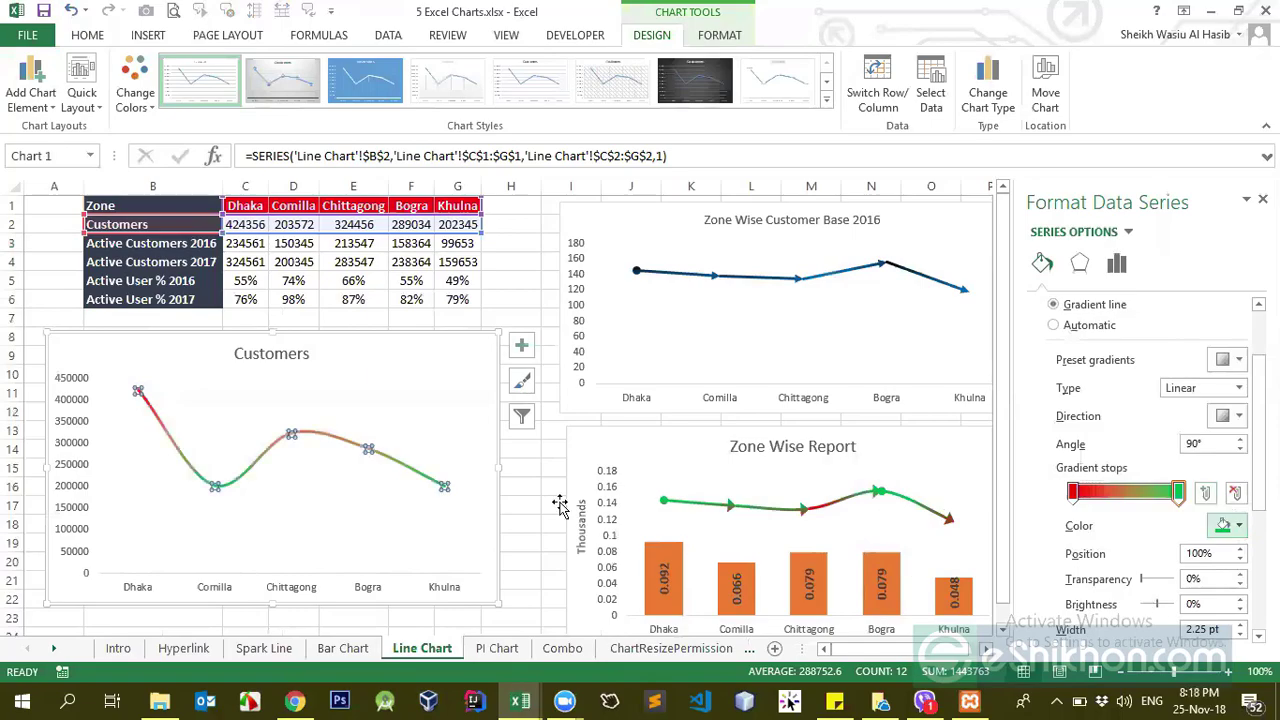
- Reverse the Customers line's gradient so the green stop sits at 0% and the red stop at 100%
left_click(1077, 497)
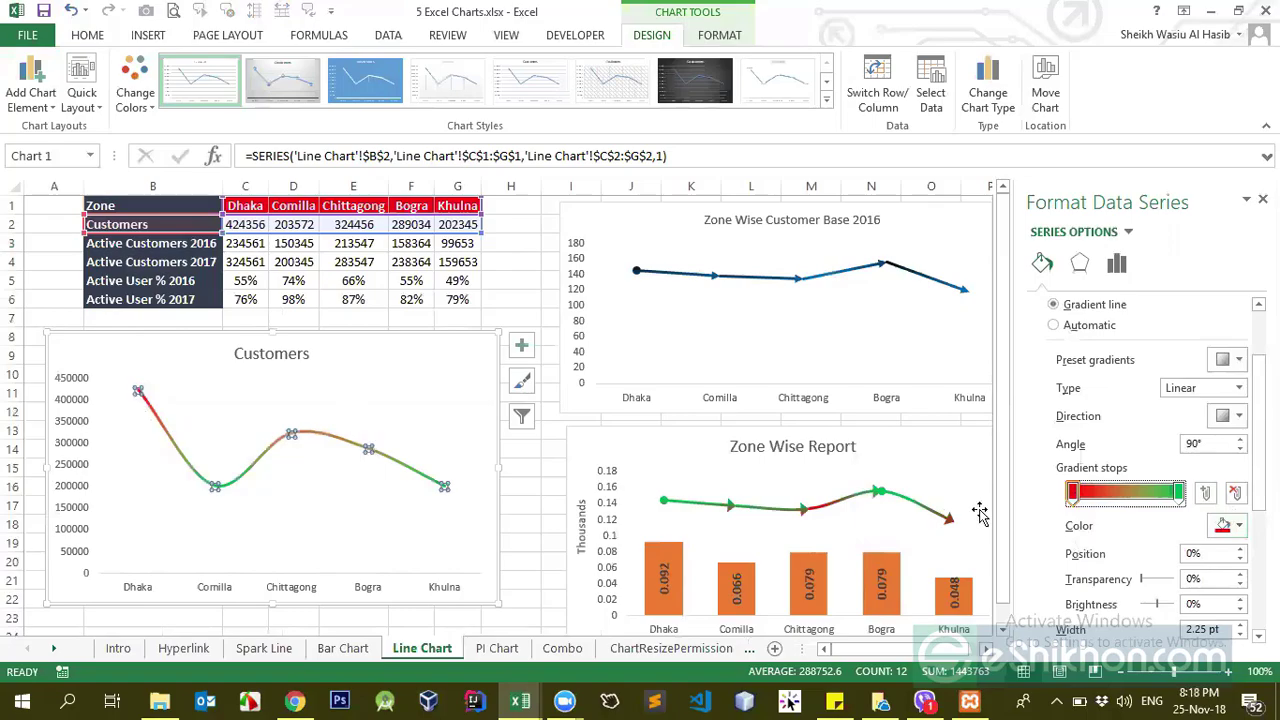
left_click(1181, 496)
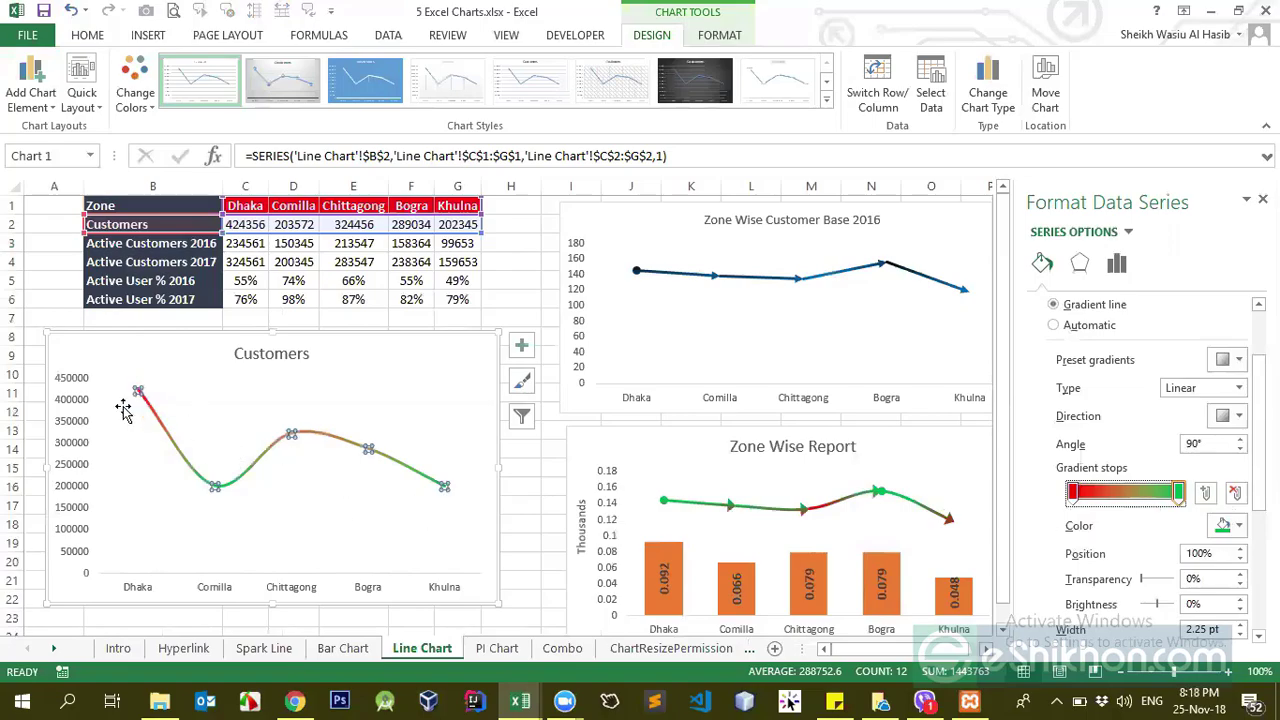
left_click(176, 354)
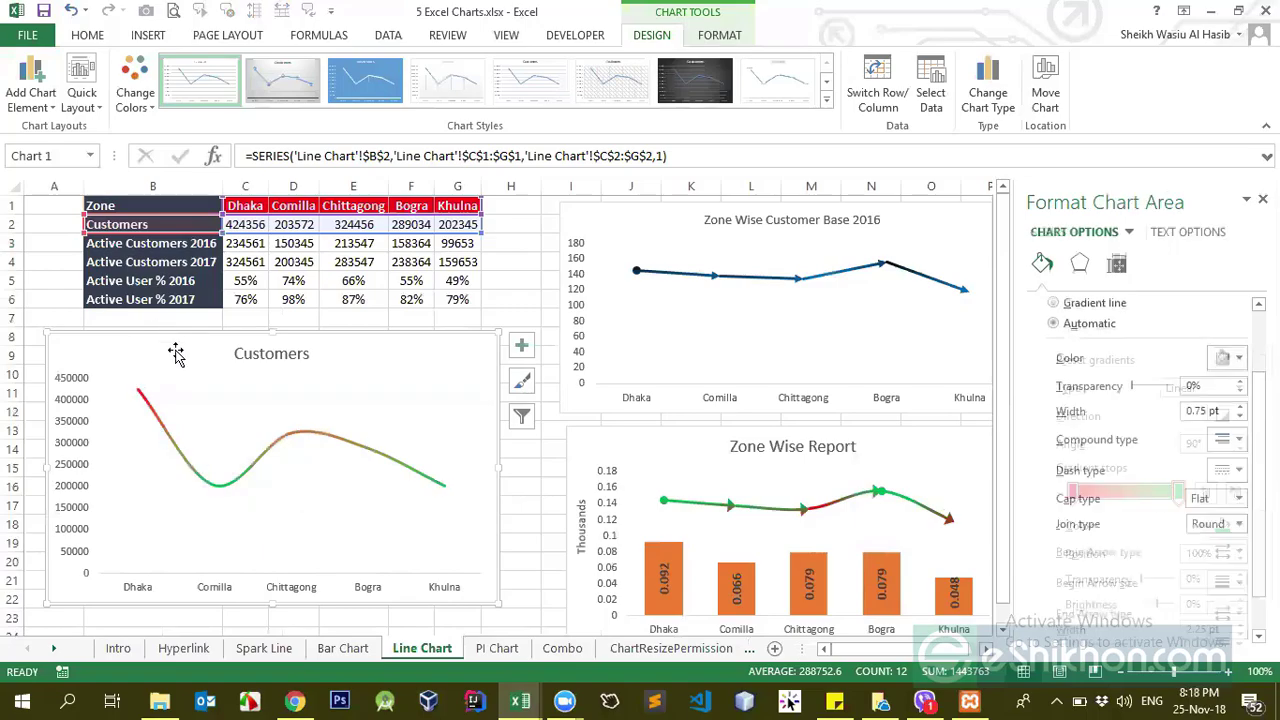
left_click(145, 410)
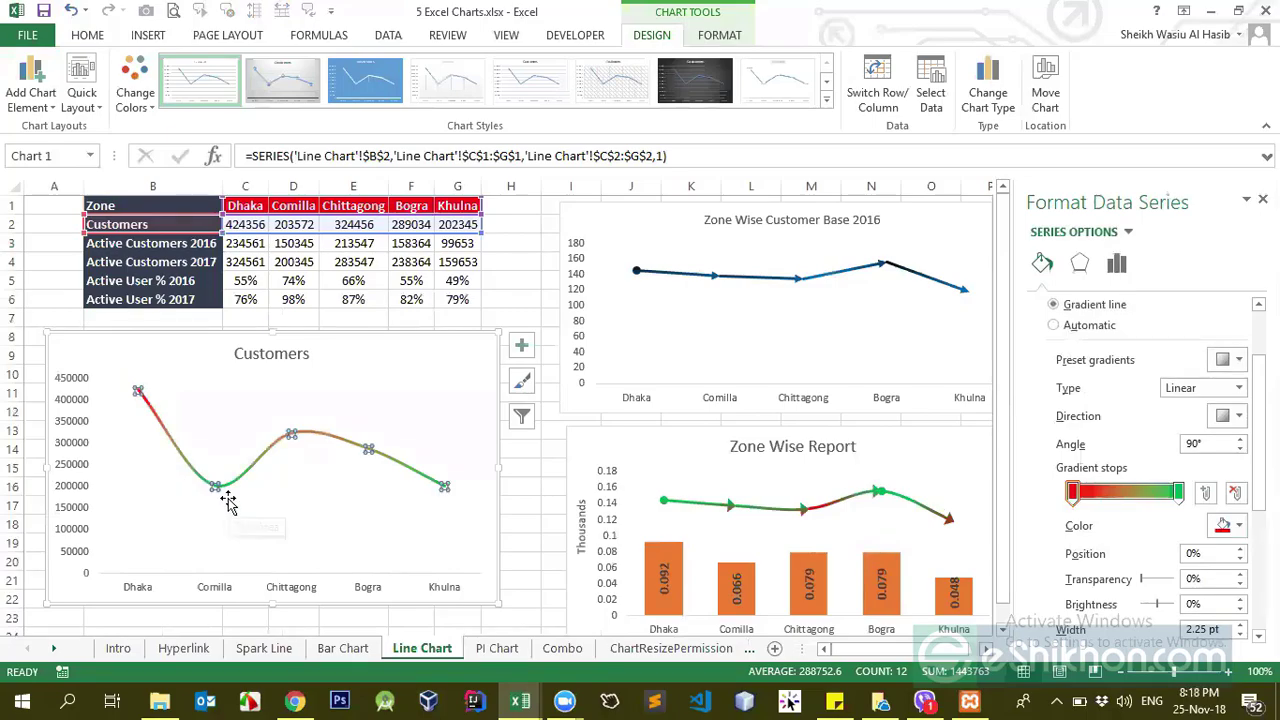
left_click_drag(1180, 495, 1072, 495)
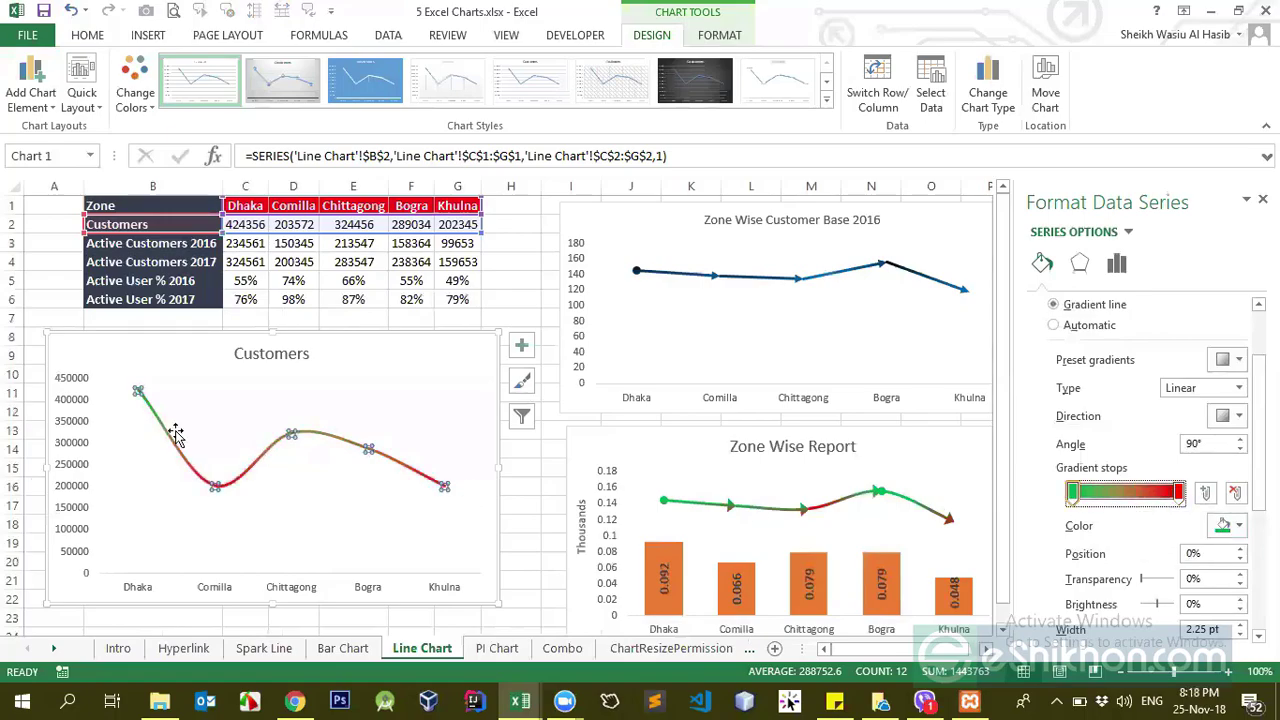
left_click(140, 413)
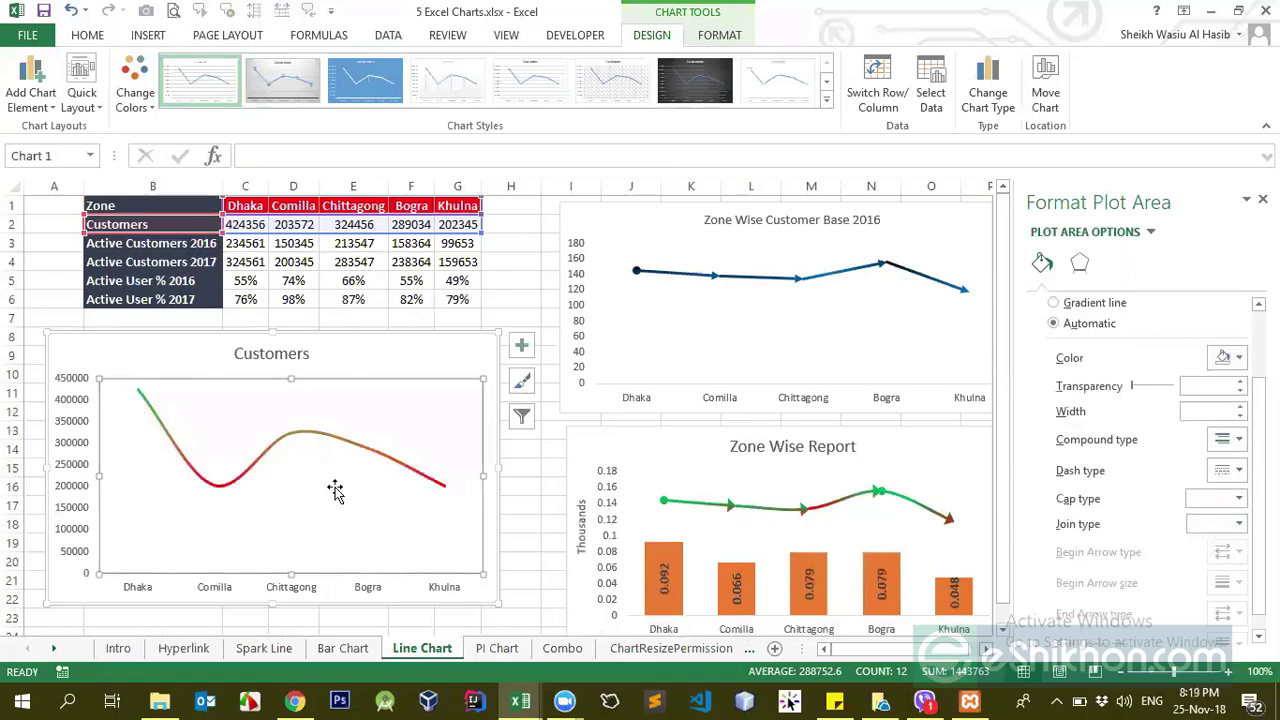
left_click(285, 436)
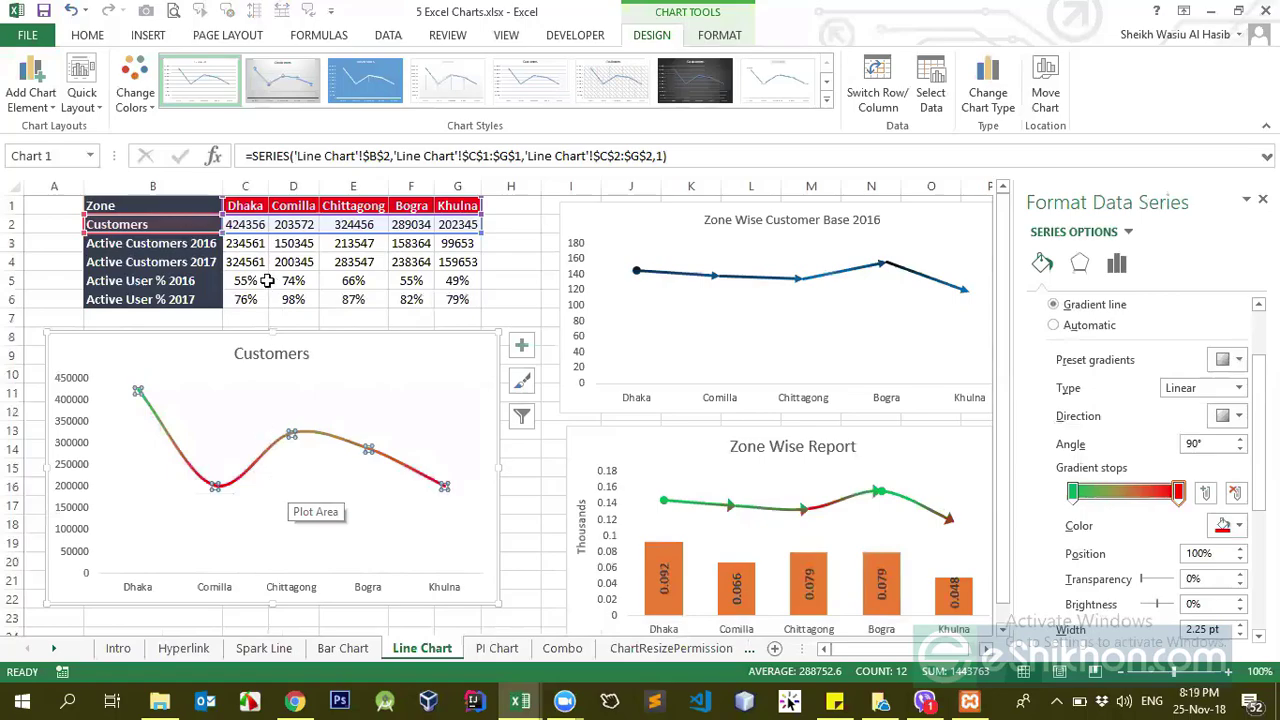
- Examine the gradient colors along the Customers line, its Comilla data point and the series' line settings
left_click(170, 222)
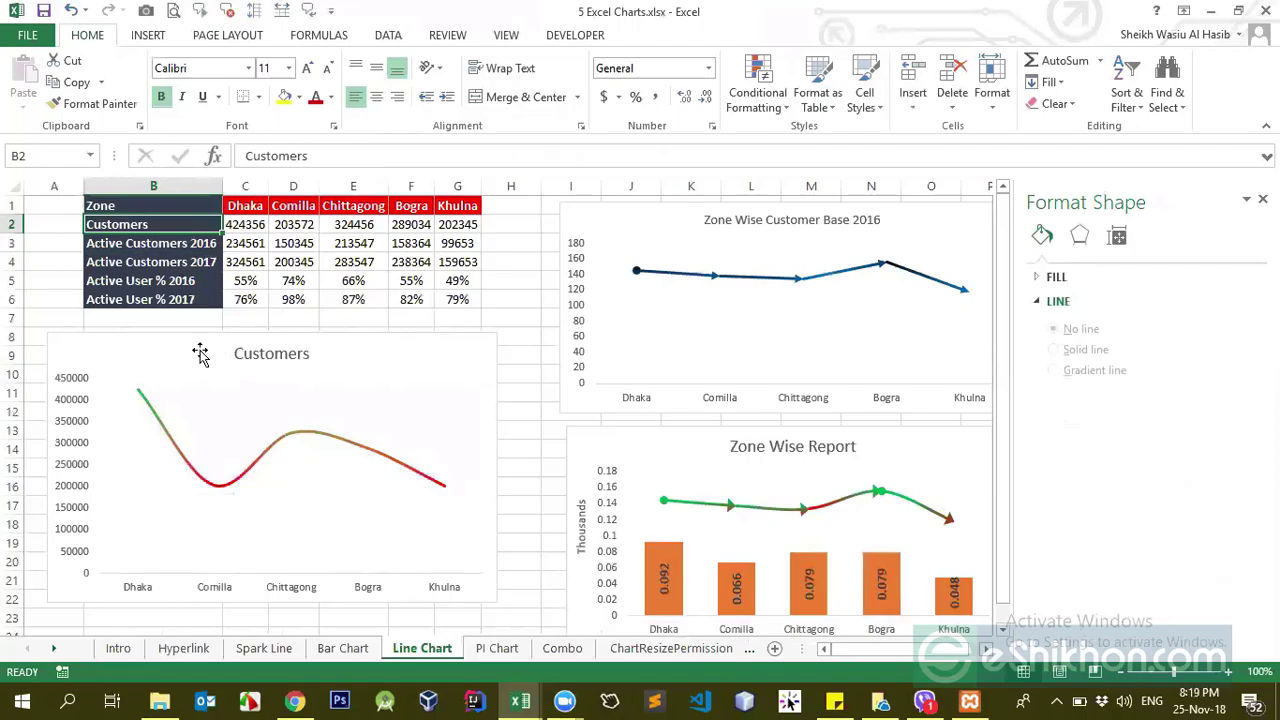
left_click(145, 408)
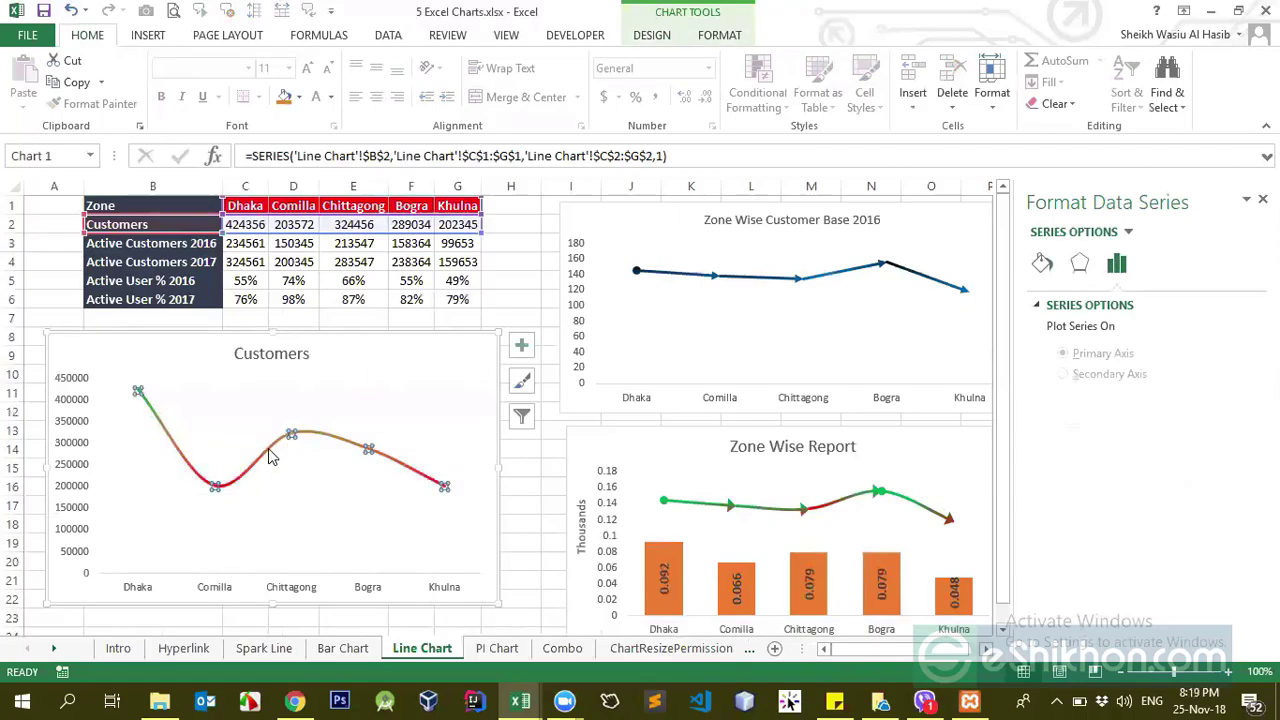
left_click(1042, 263)
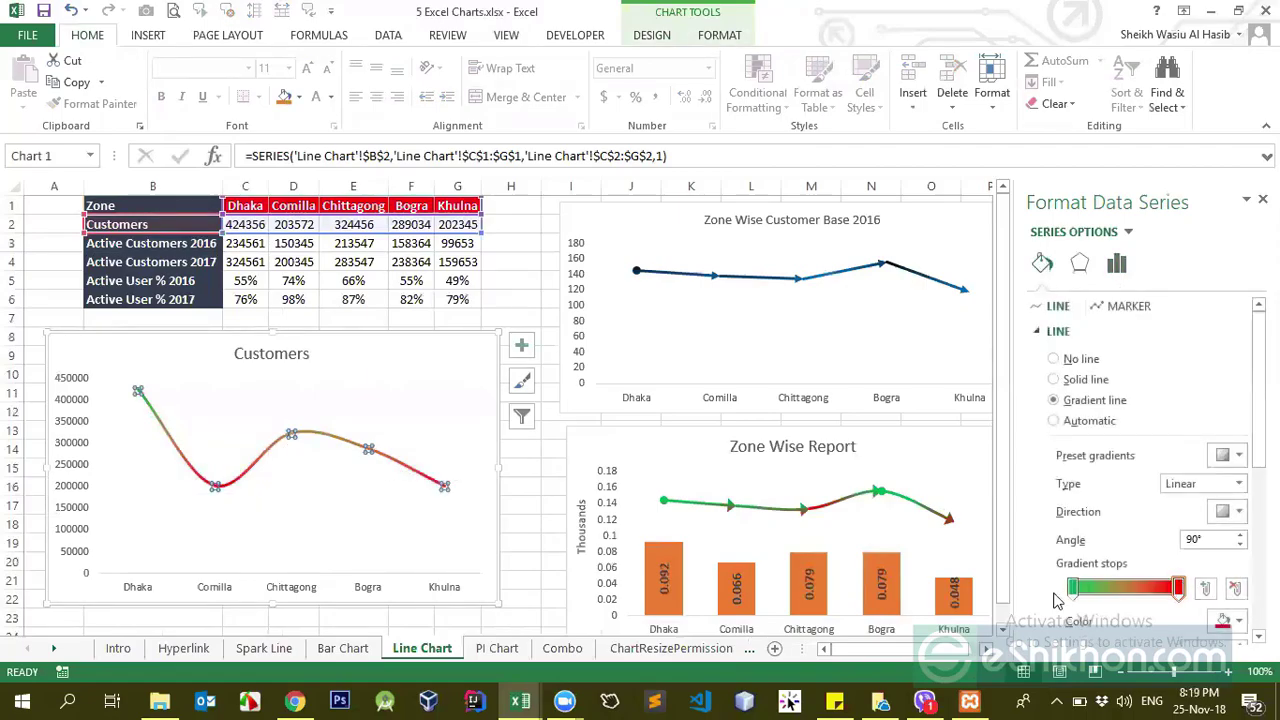
scroll(1101, 453, "down", 3)
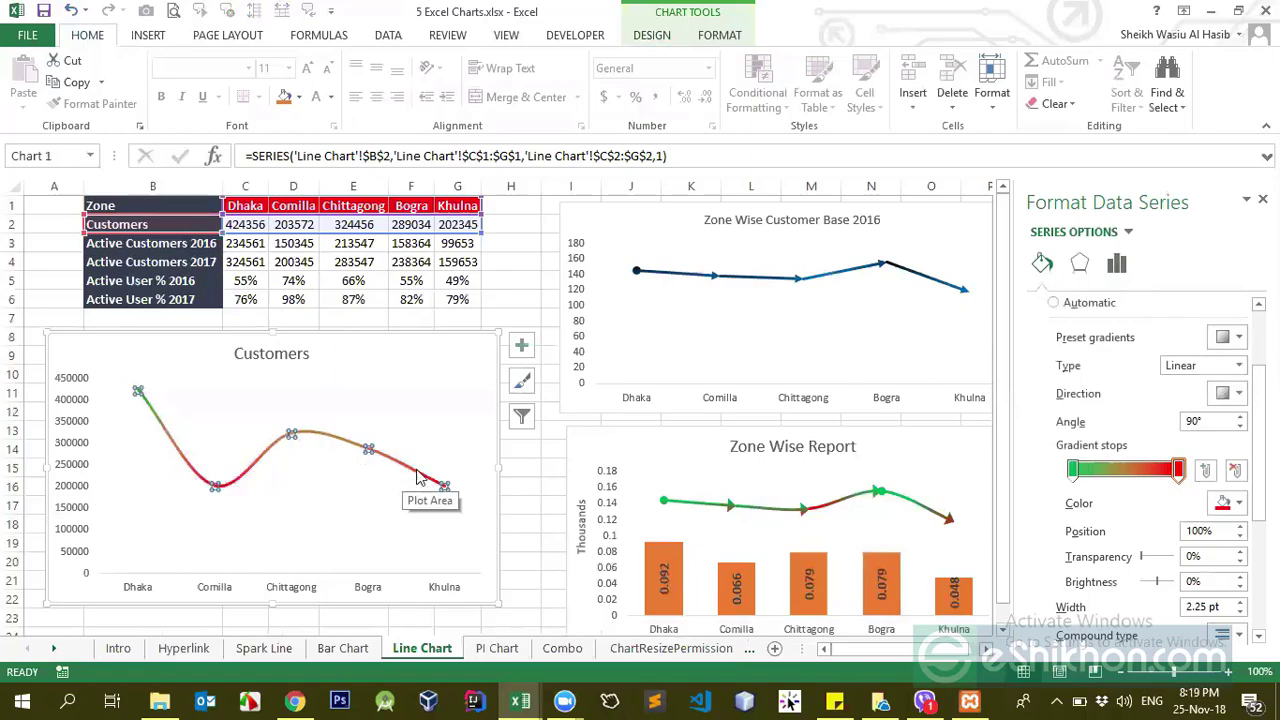
left_click(347, 384)
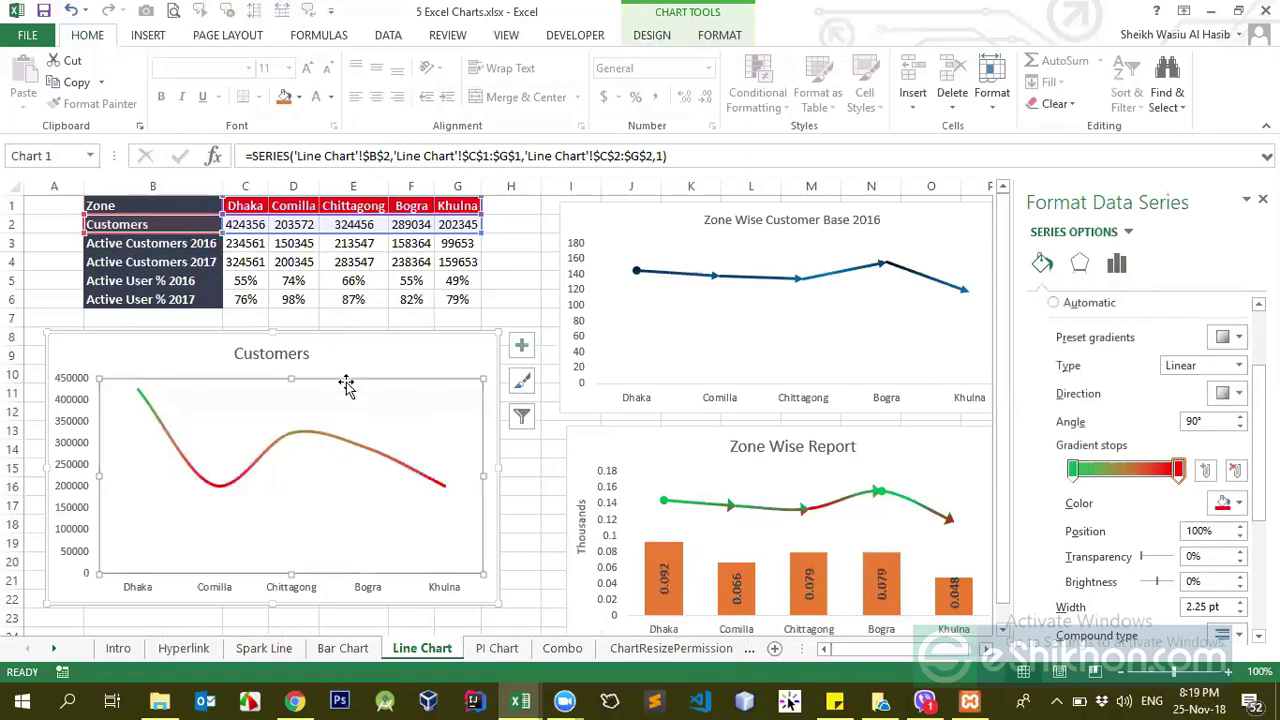
left_click(148, 405)
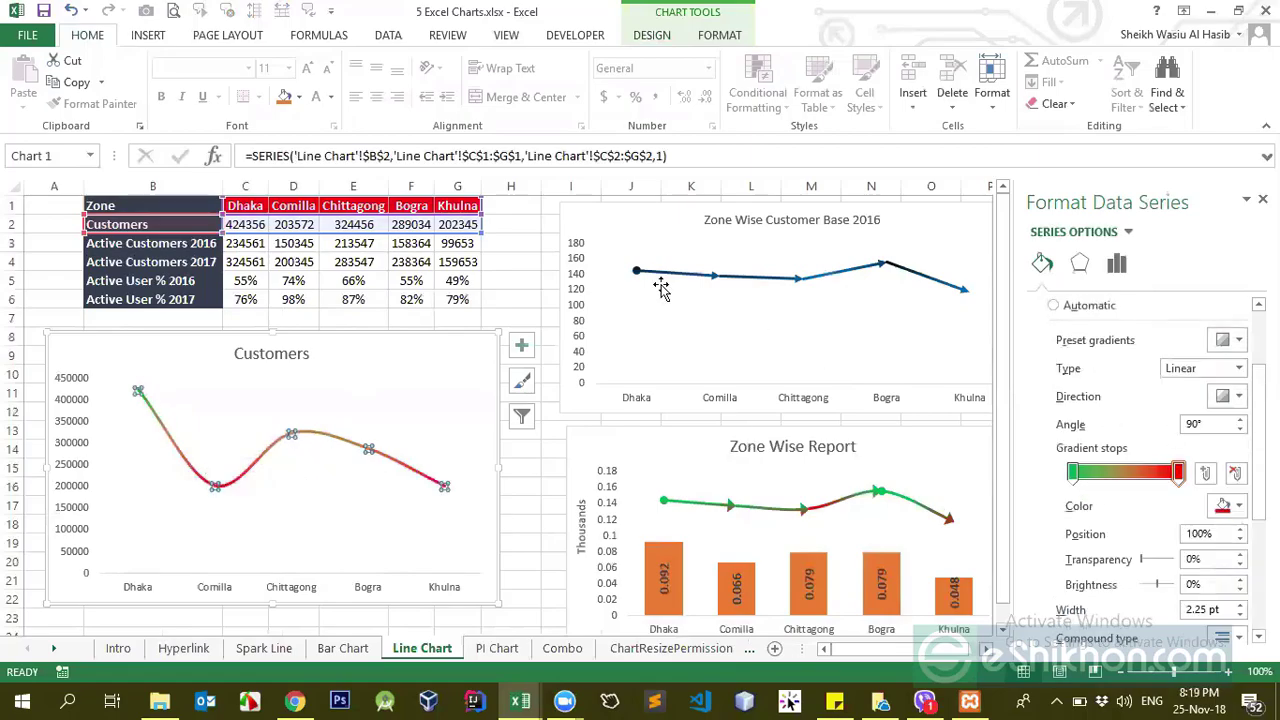
left_click(172, 455)
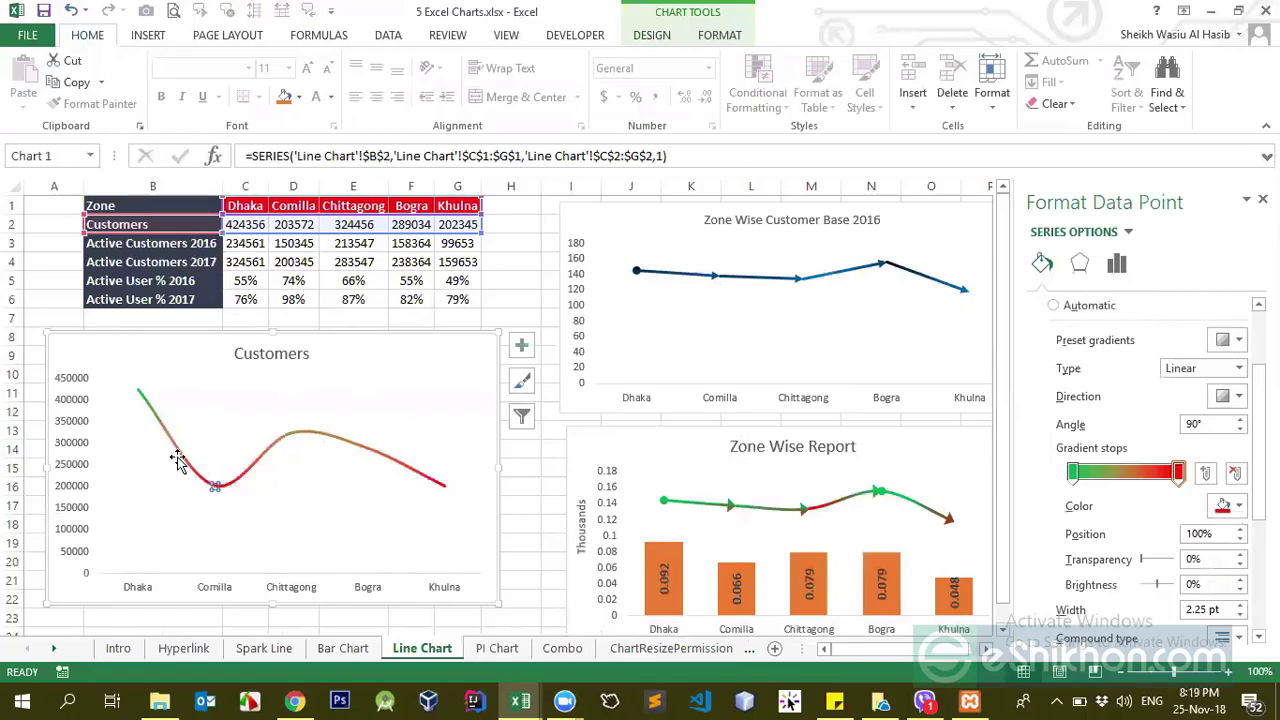
left_click(52, 315)
left_click(143, 400)
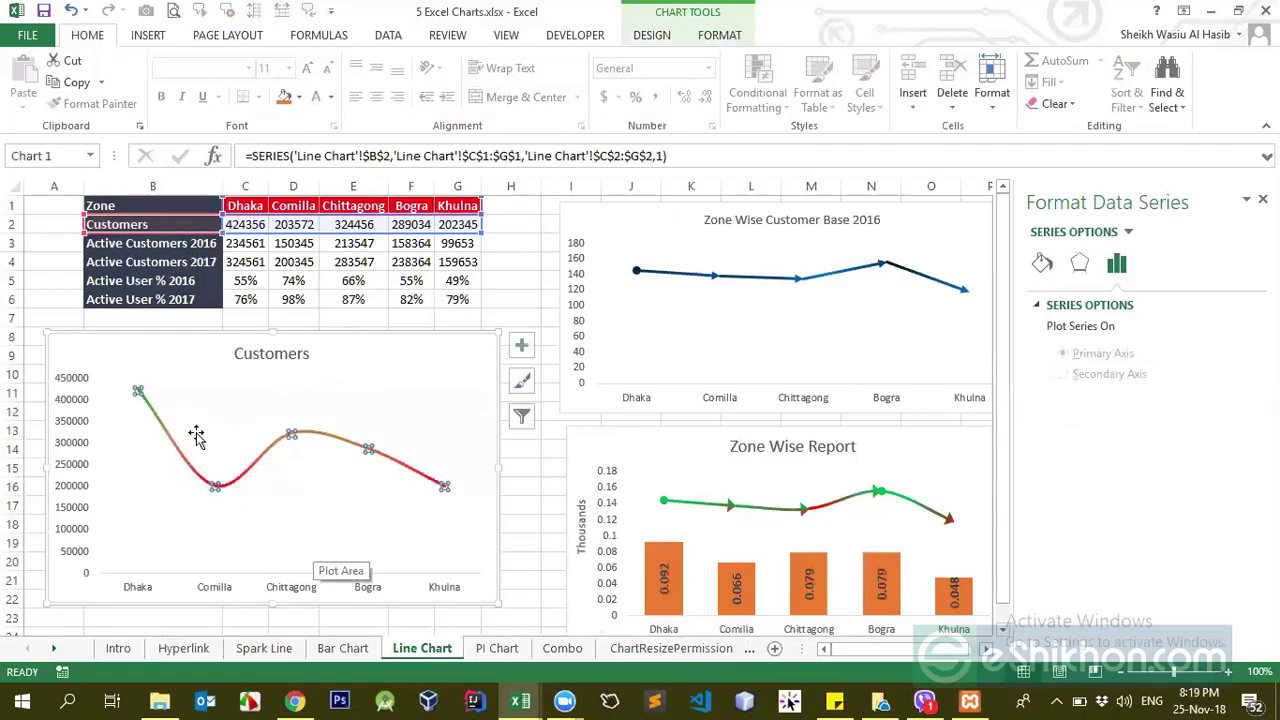
left_click(158, 421)
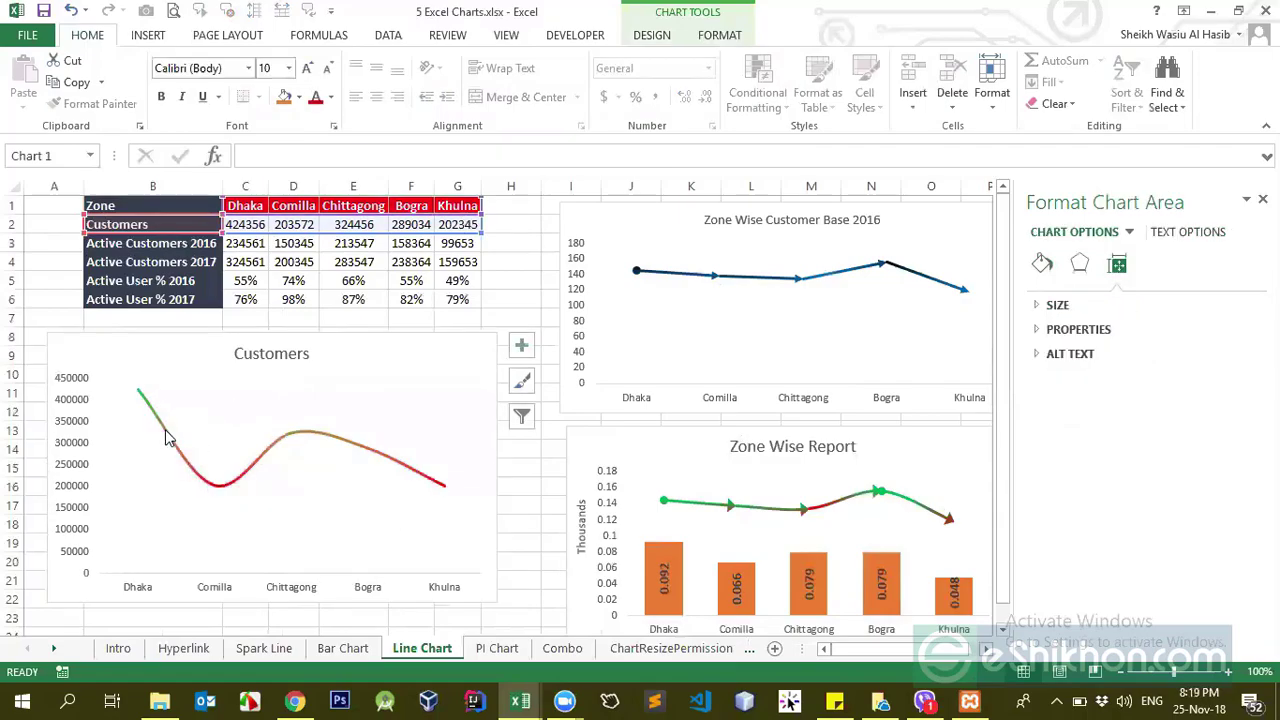
left_click(182, 458)
left_click(212, 485)
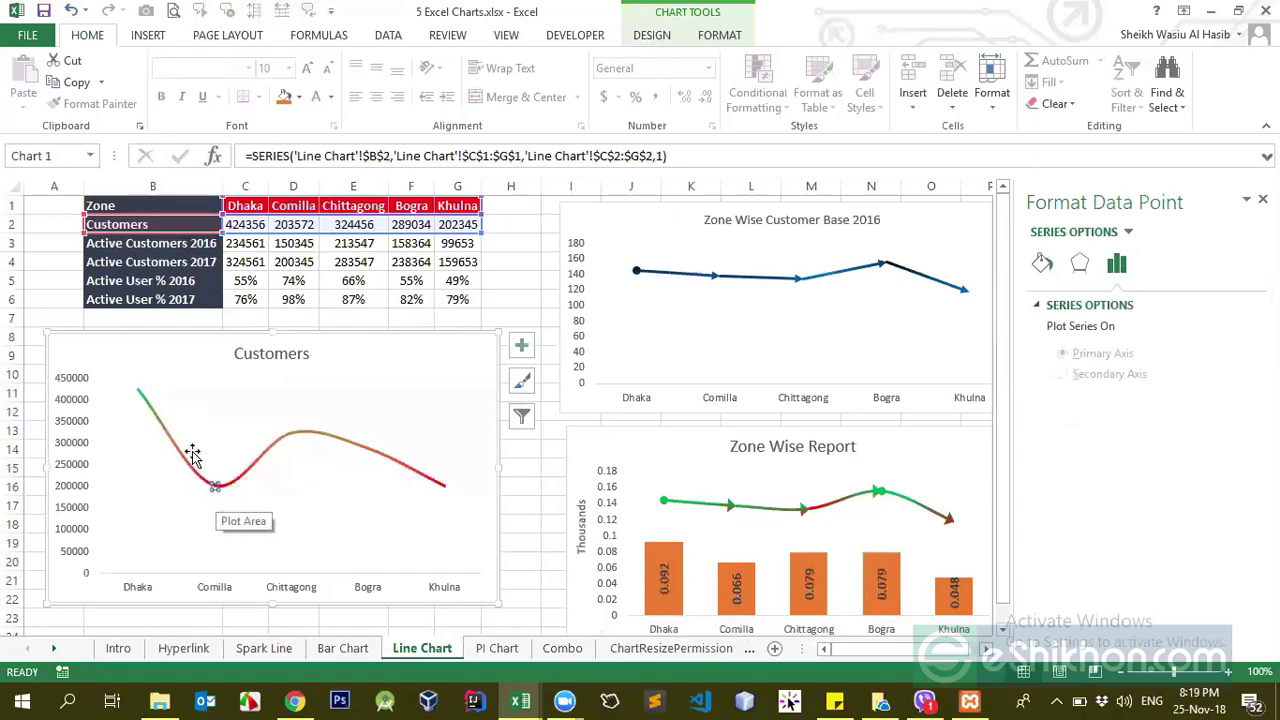
- Set the Customers series' begin arrow type to the oval arrow so the line starts with a dot at Dhaka
left_click(118, 355)
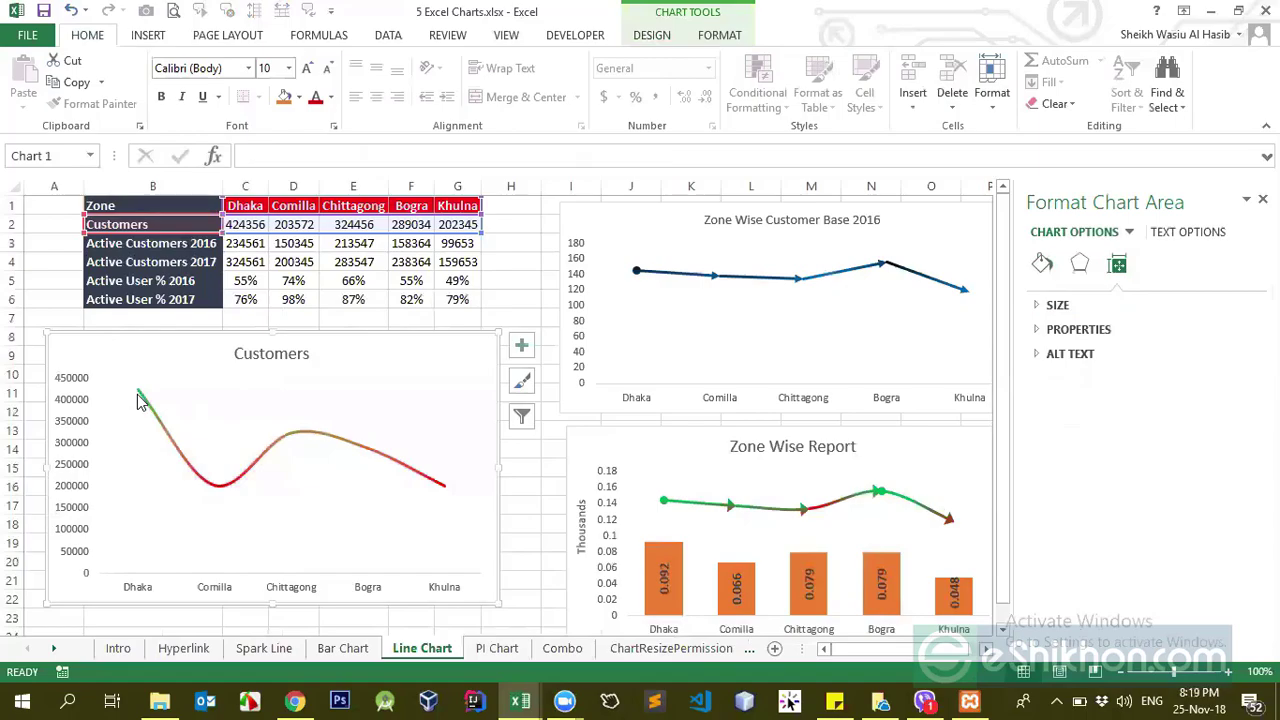
left_click(137, 393)
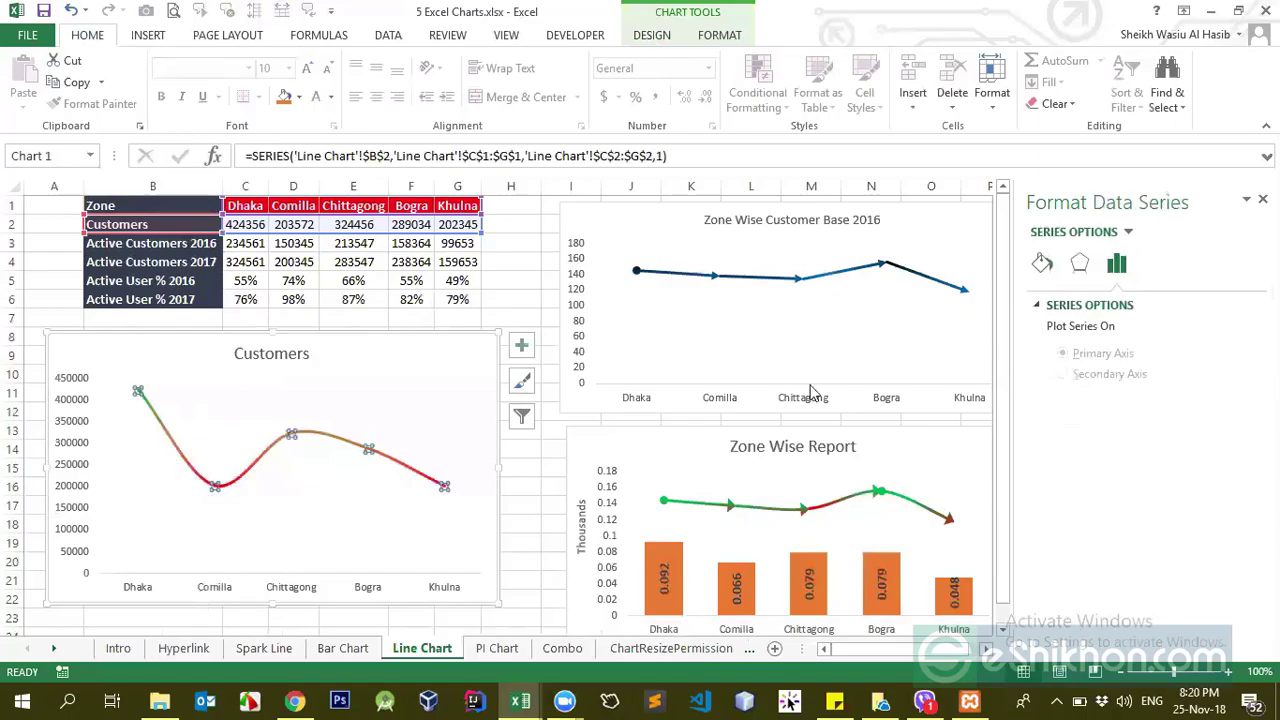
left_click(1042, 263)
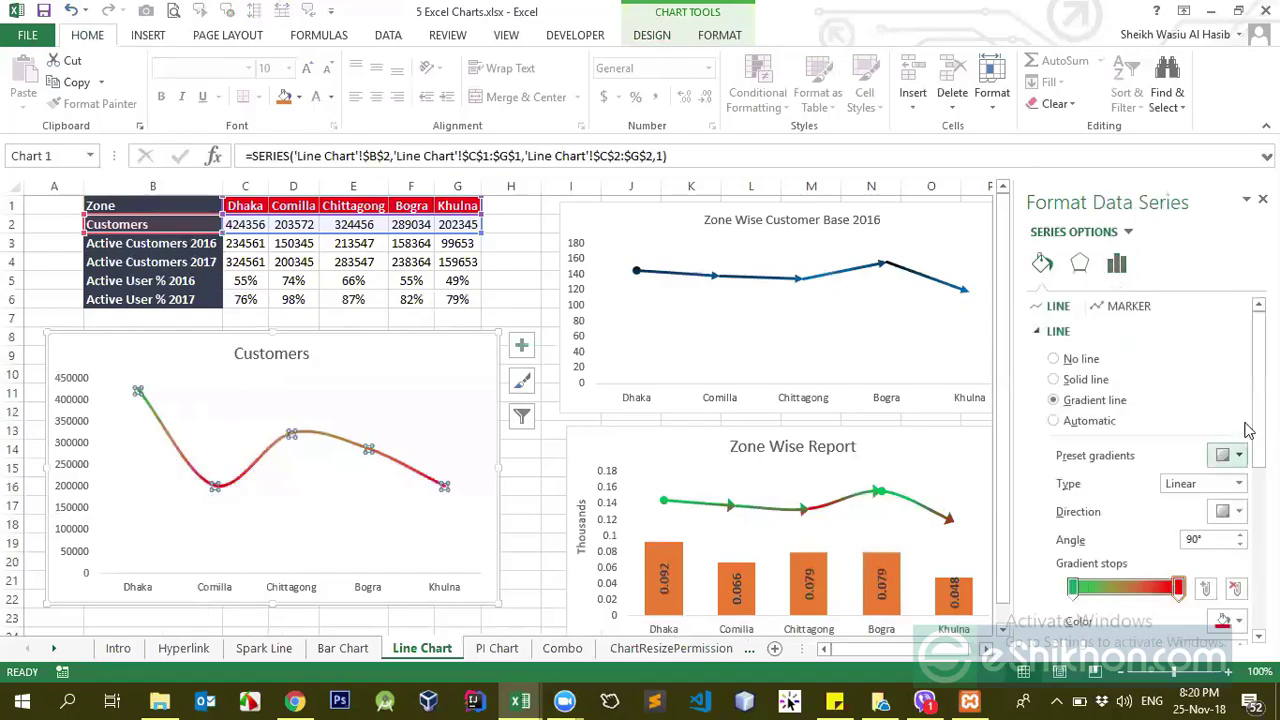
scroll(1140, 470, "down", 5)
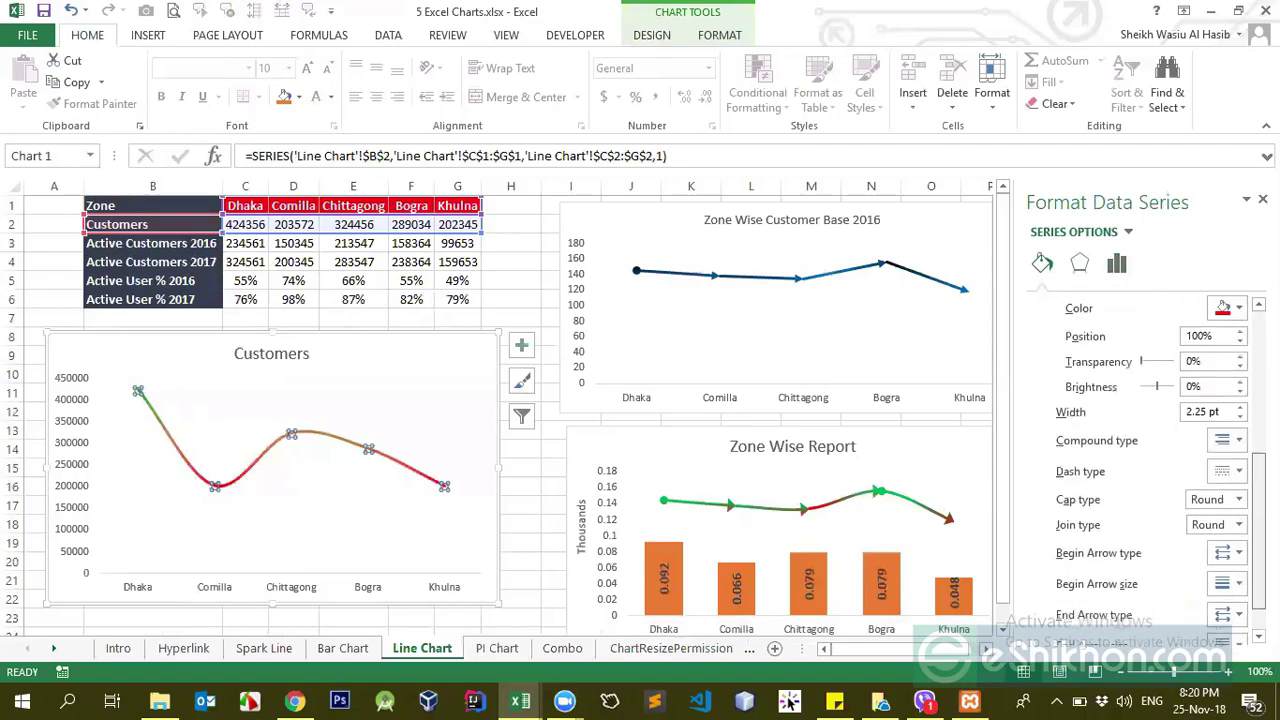
scroll(1140, 470, "down", 1)
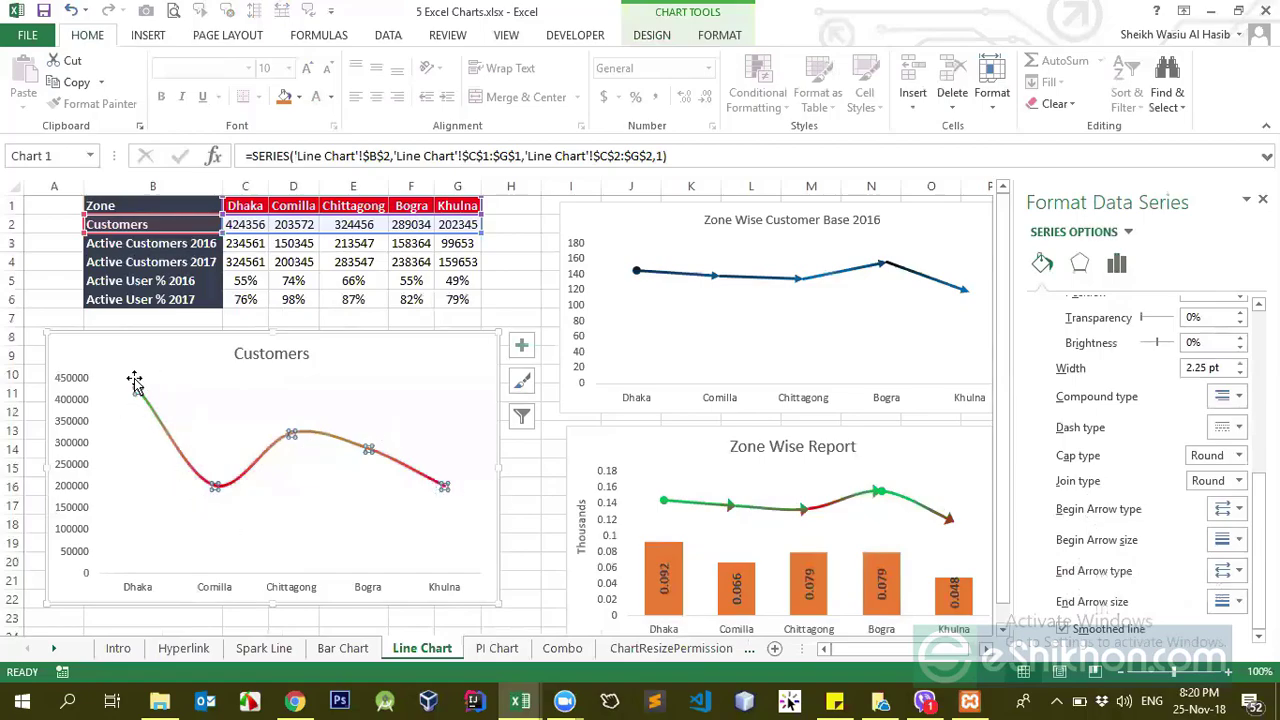
left_click(1240, 511)
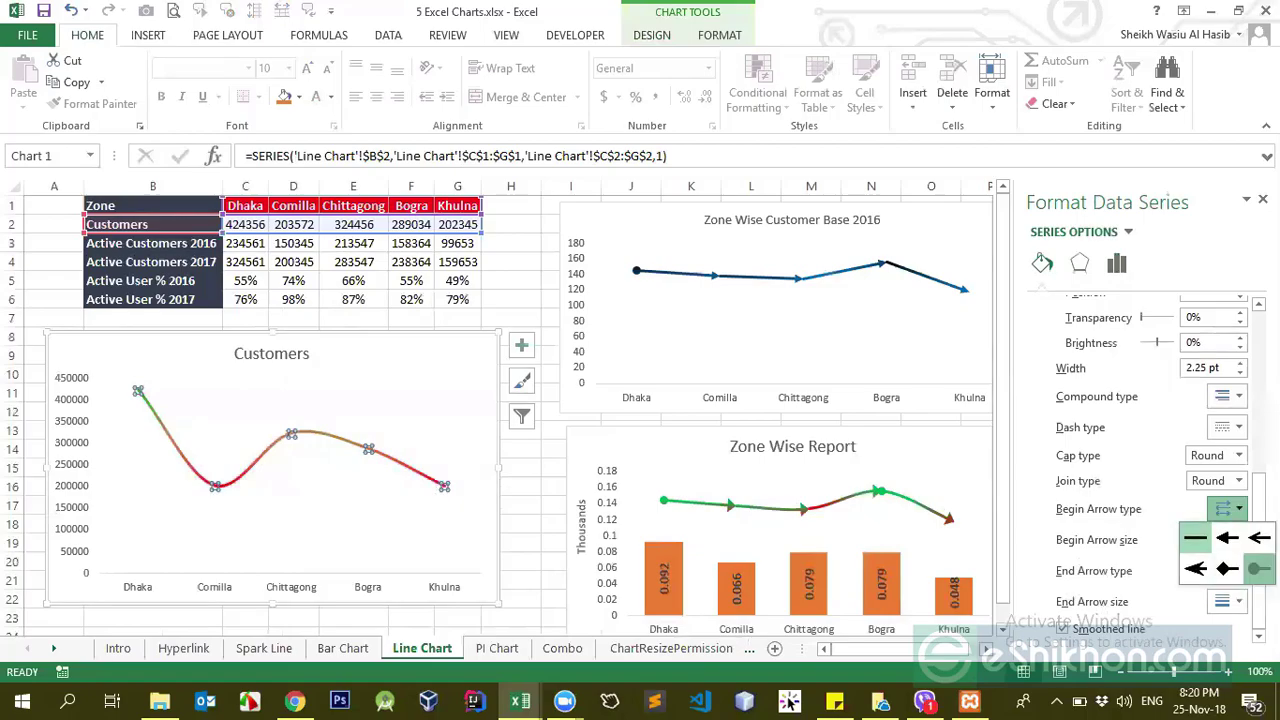
left_click(1258, 568)
left_click(136, 404)
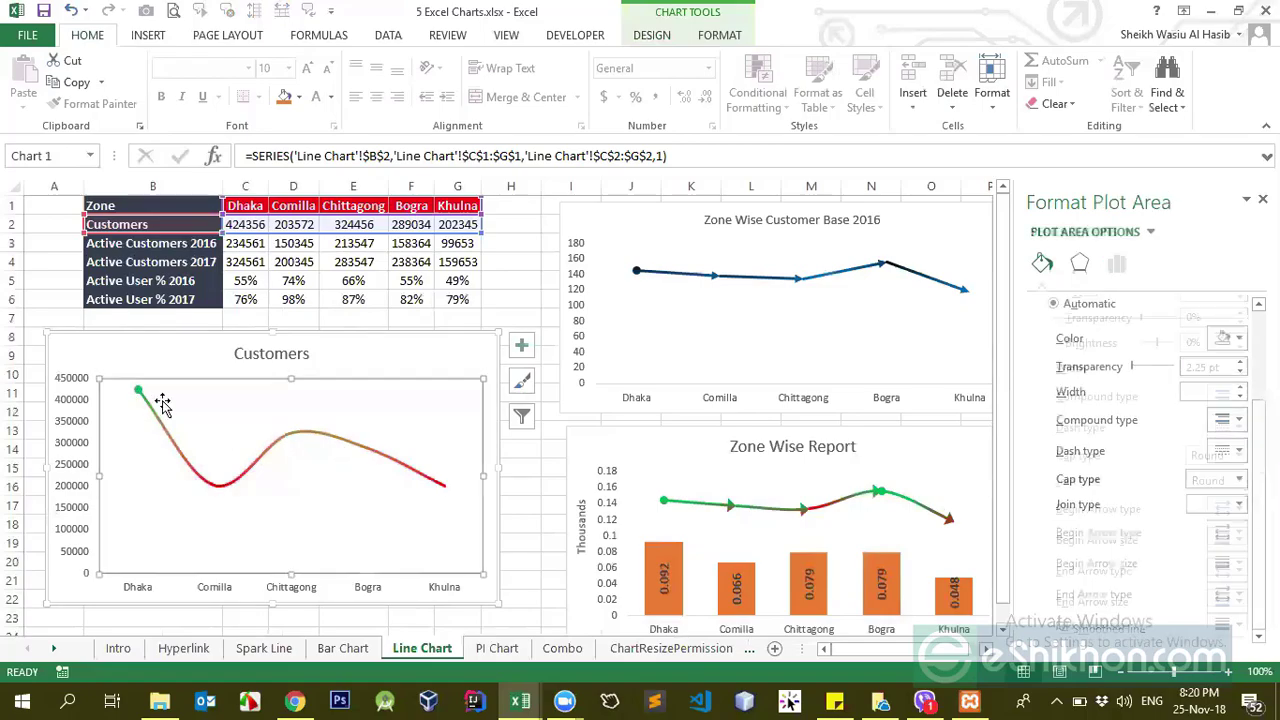
- Set the begin arrow size of the Customers line to the smaller arrow size so the dot at Dhaka shrinks
left_click(199, 481)
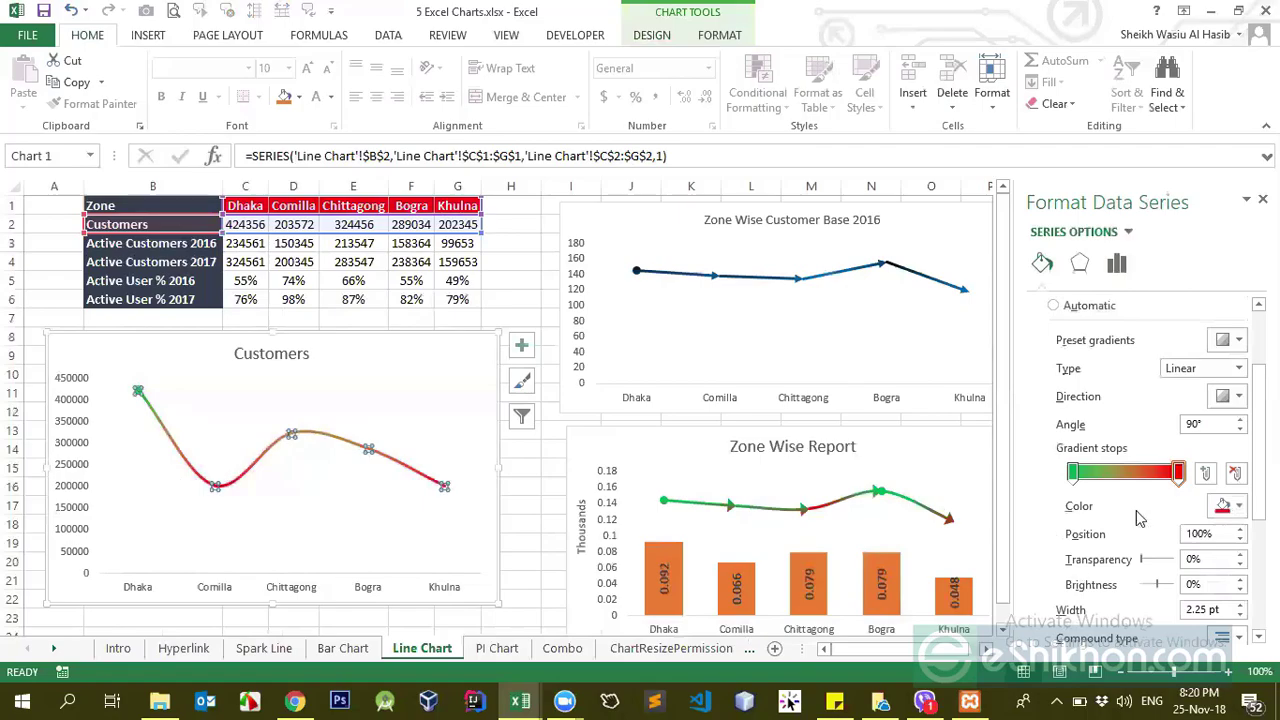
scroll(1150, 500, "down", 3)
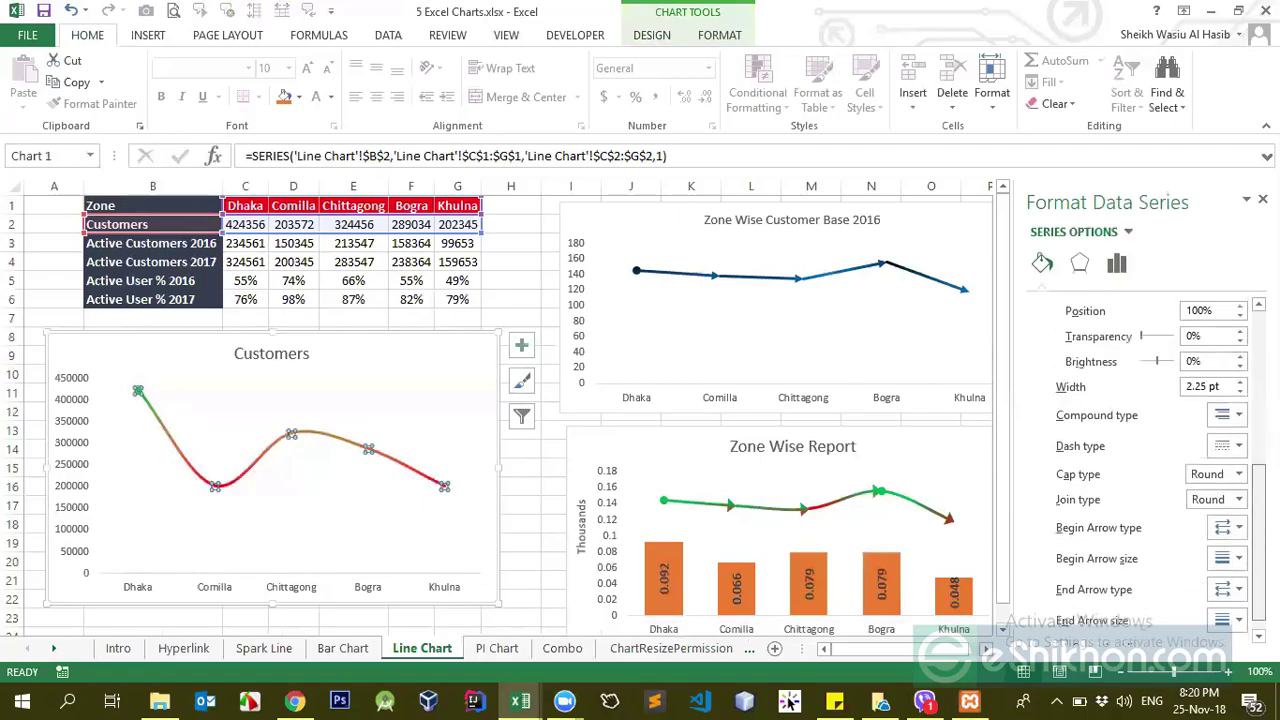
scroll(1093, 551, "down", 1)
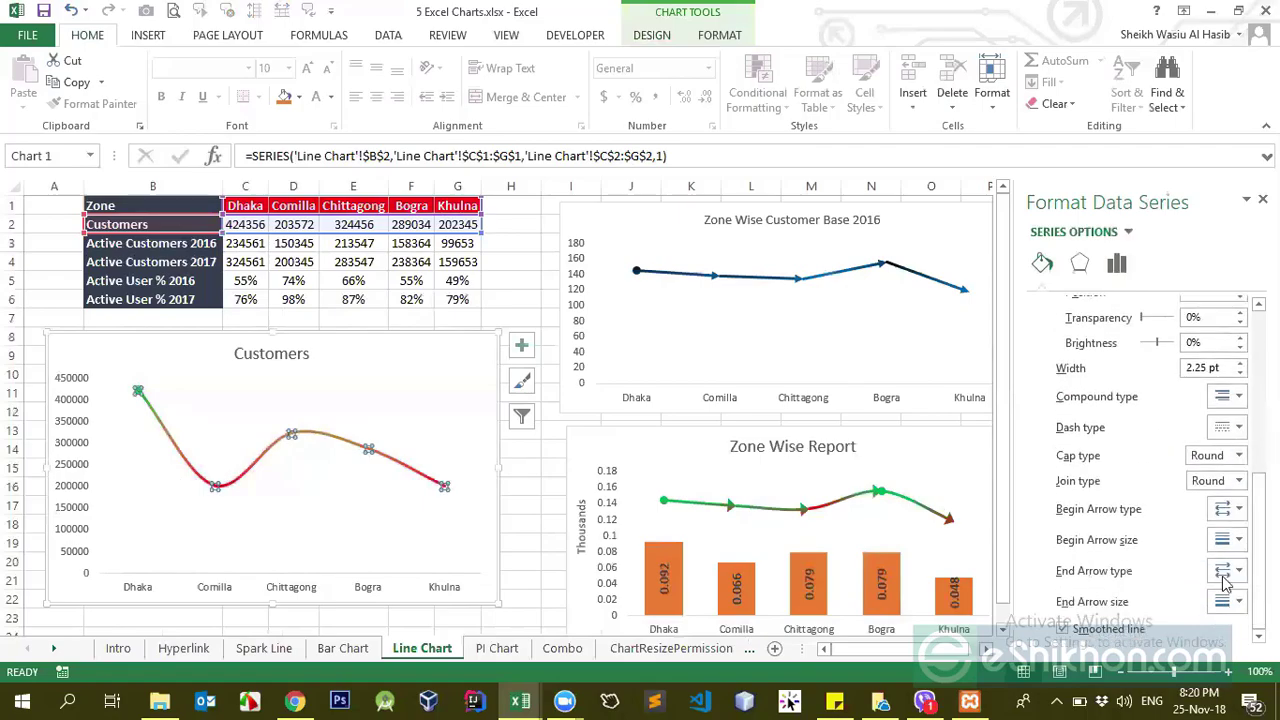
left_click(1232, 540)
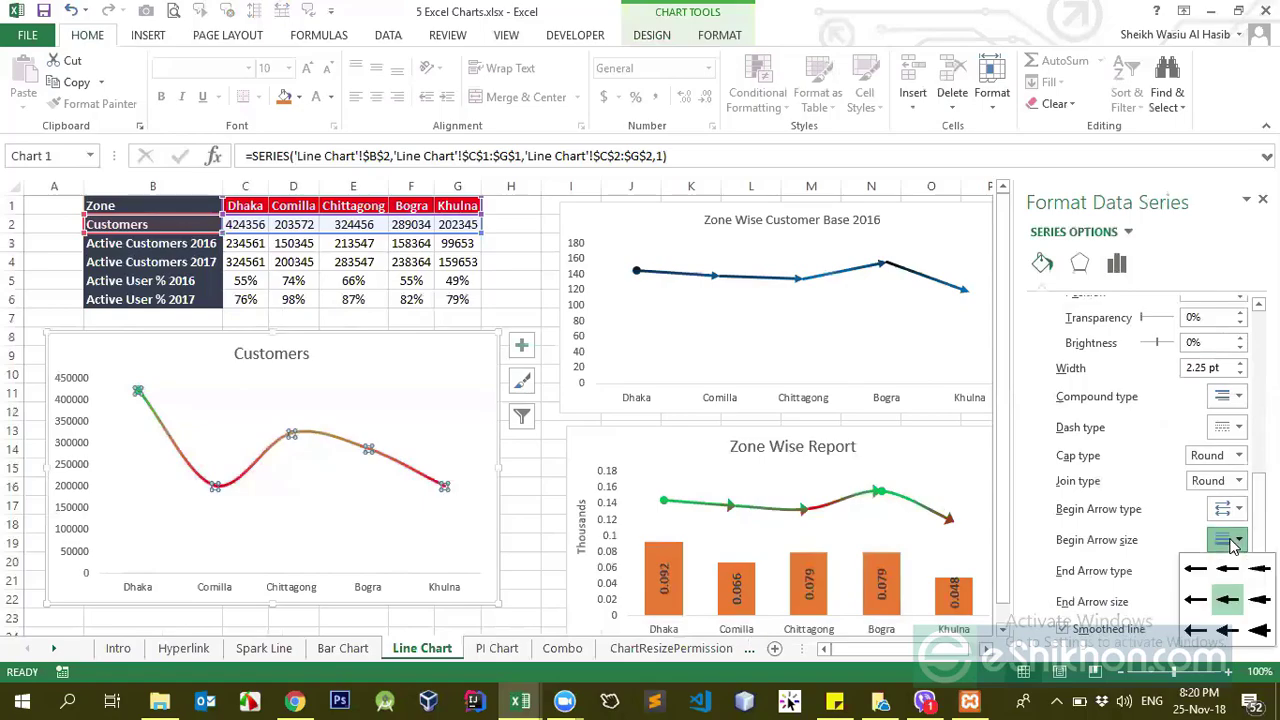
left_click(1197, 590)
left_click(133, 435)
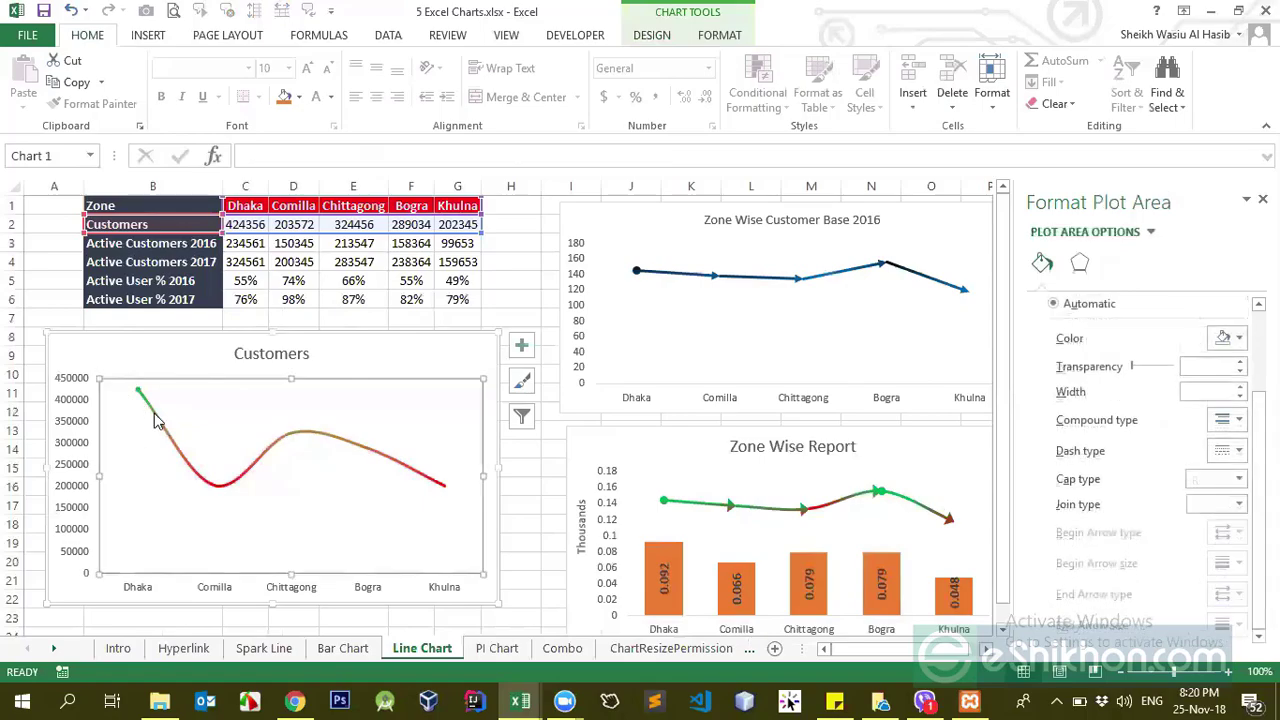
- Set the Customers series' end arrow type to Arrow so the line finishes with a filled arrowhead at Khulna
mouse_move(157, 421)
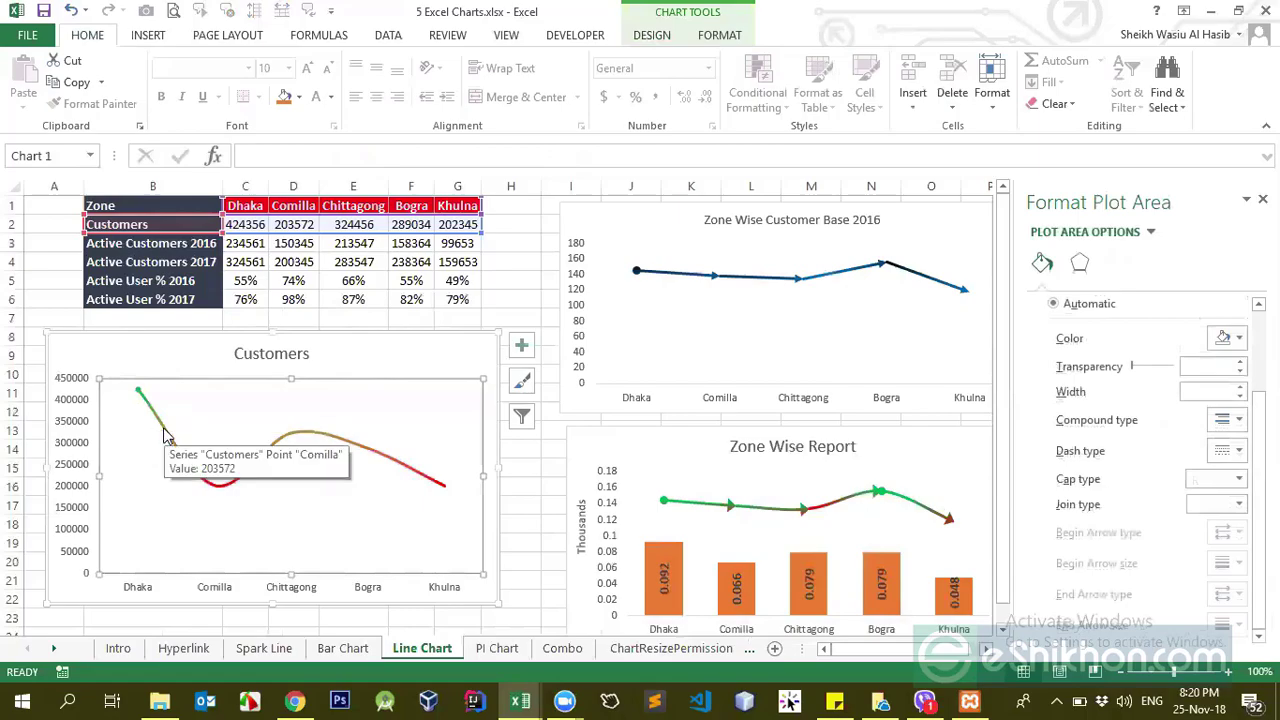
left_click(166, 434)
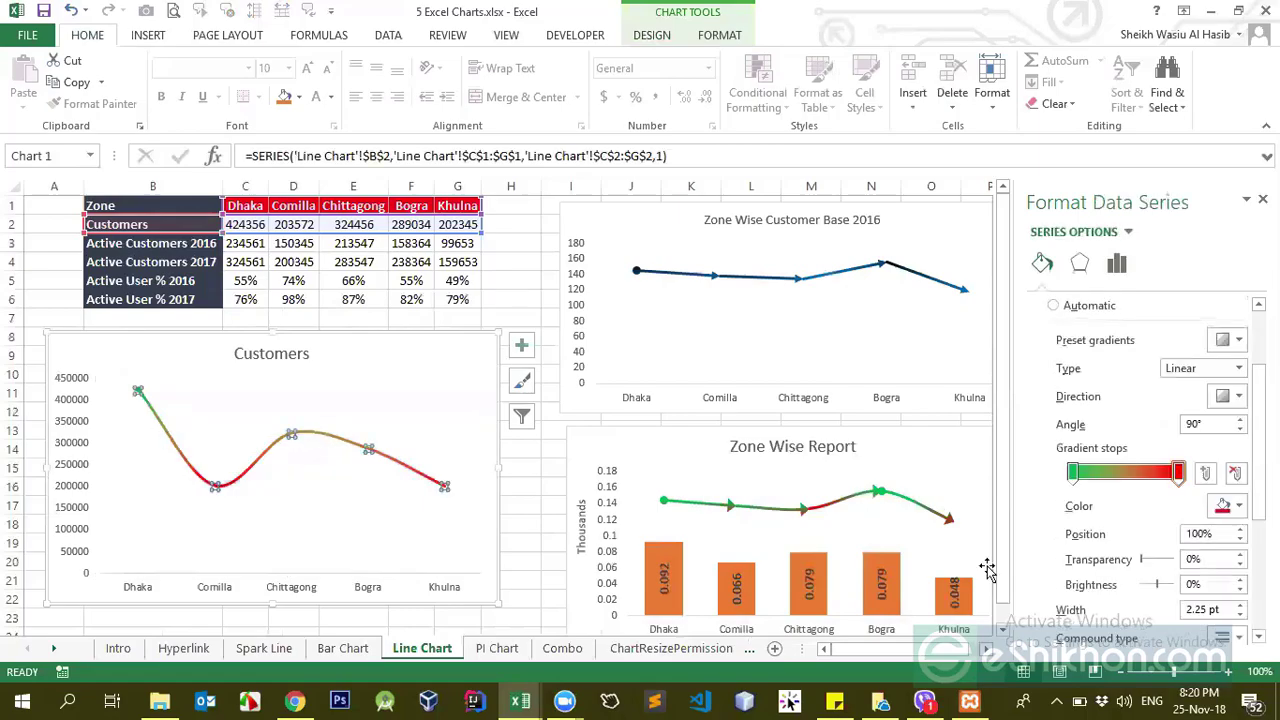
scroll(1200, 480, "down", 3)
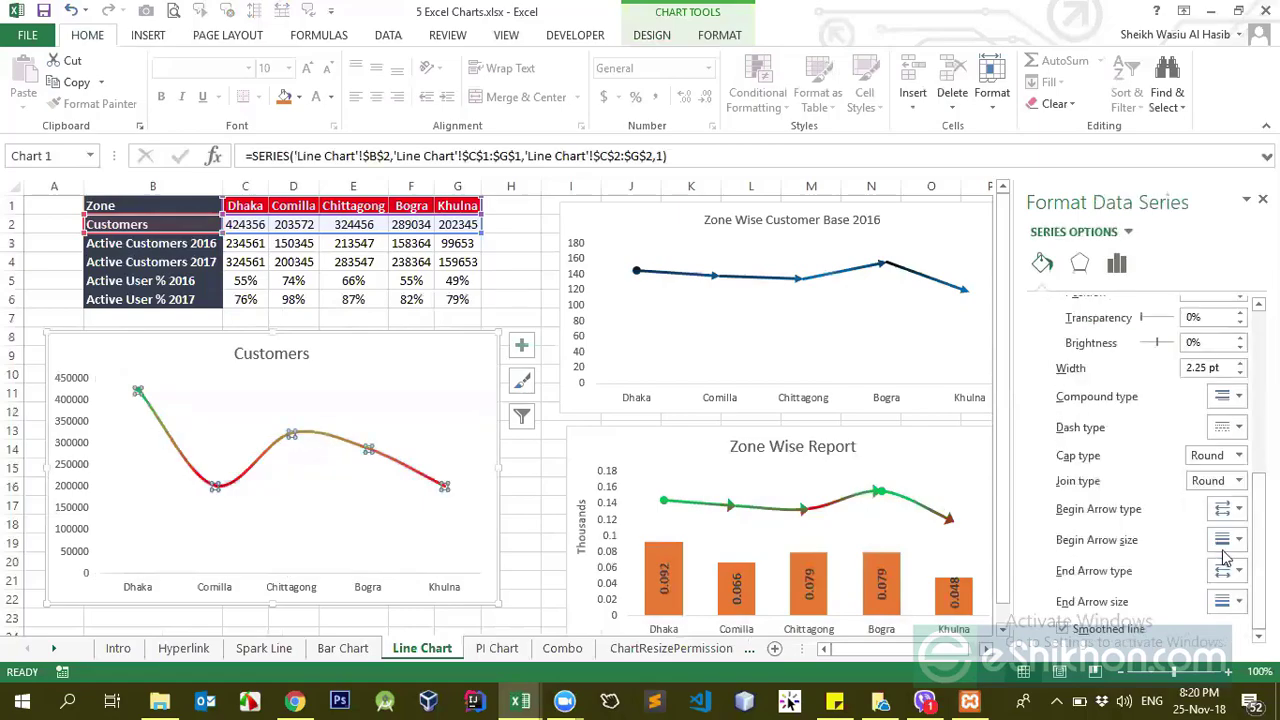
left_click(1228, 578)
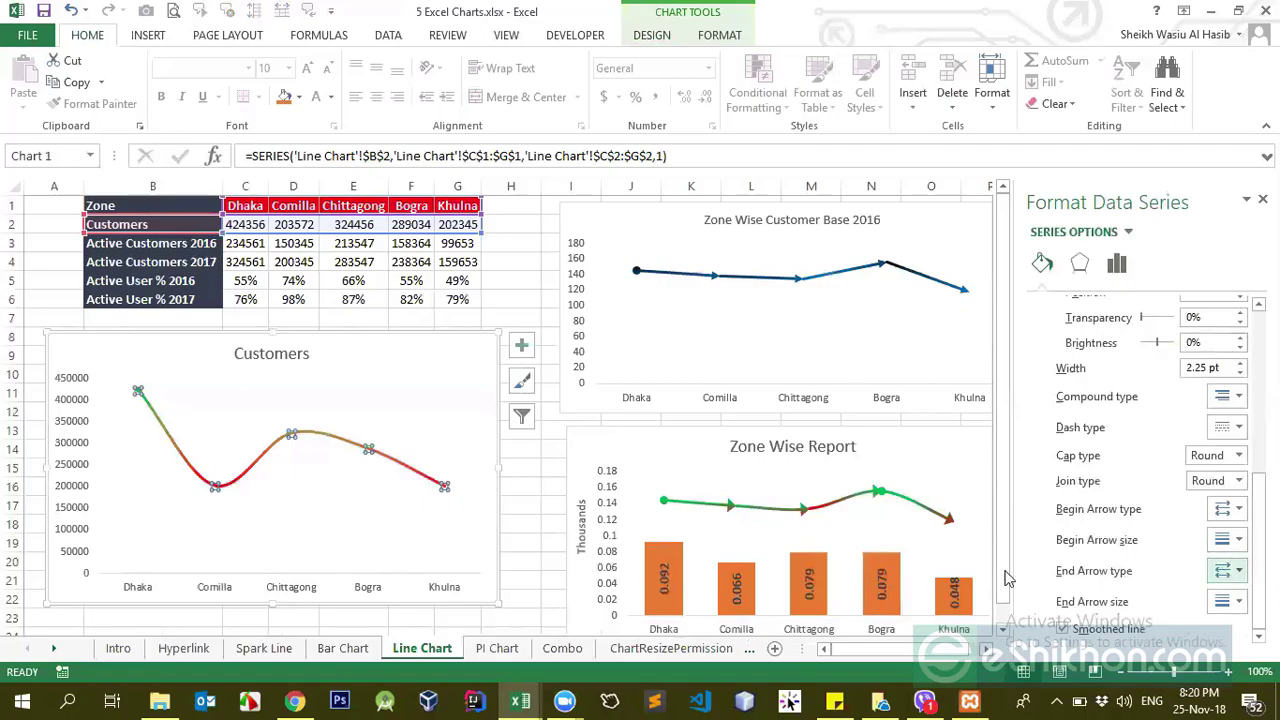
left_click(1228, 571)
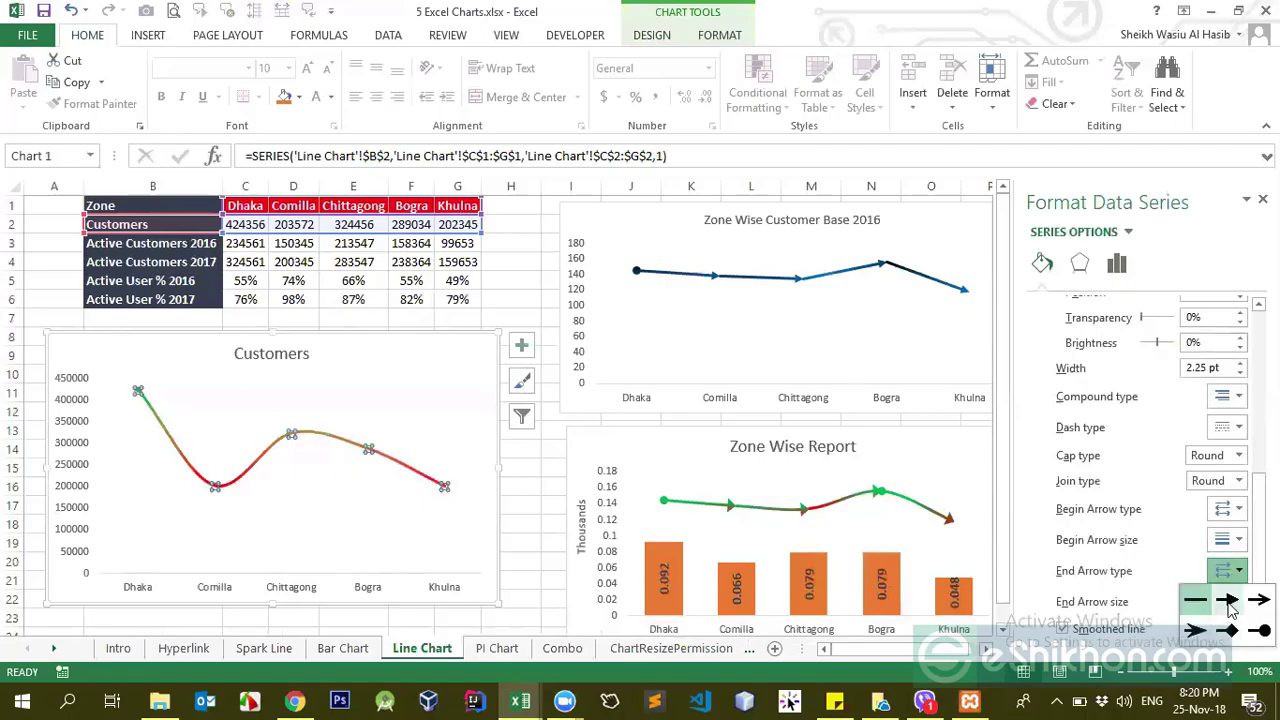
left_click(1230, 601)
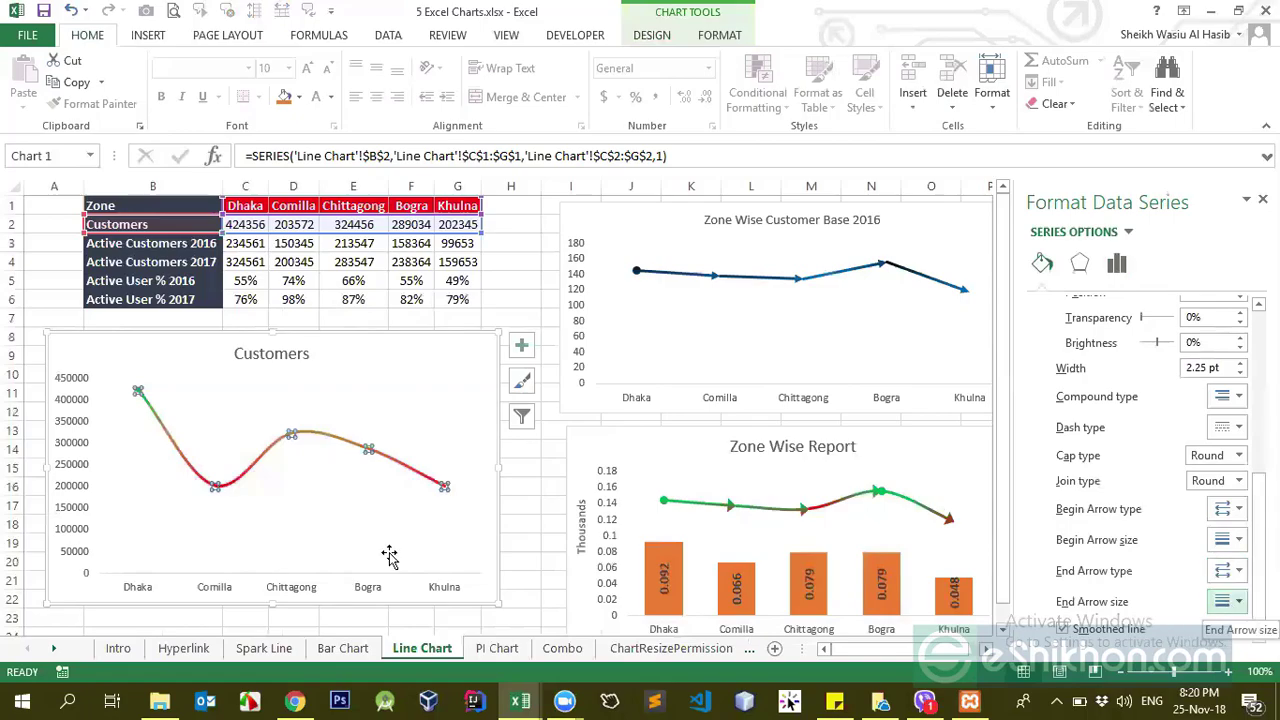
left_click(145, 467)
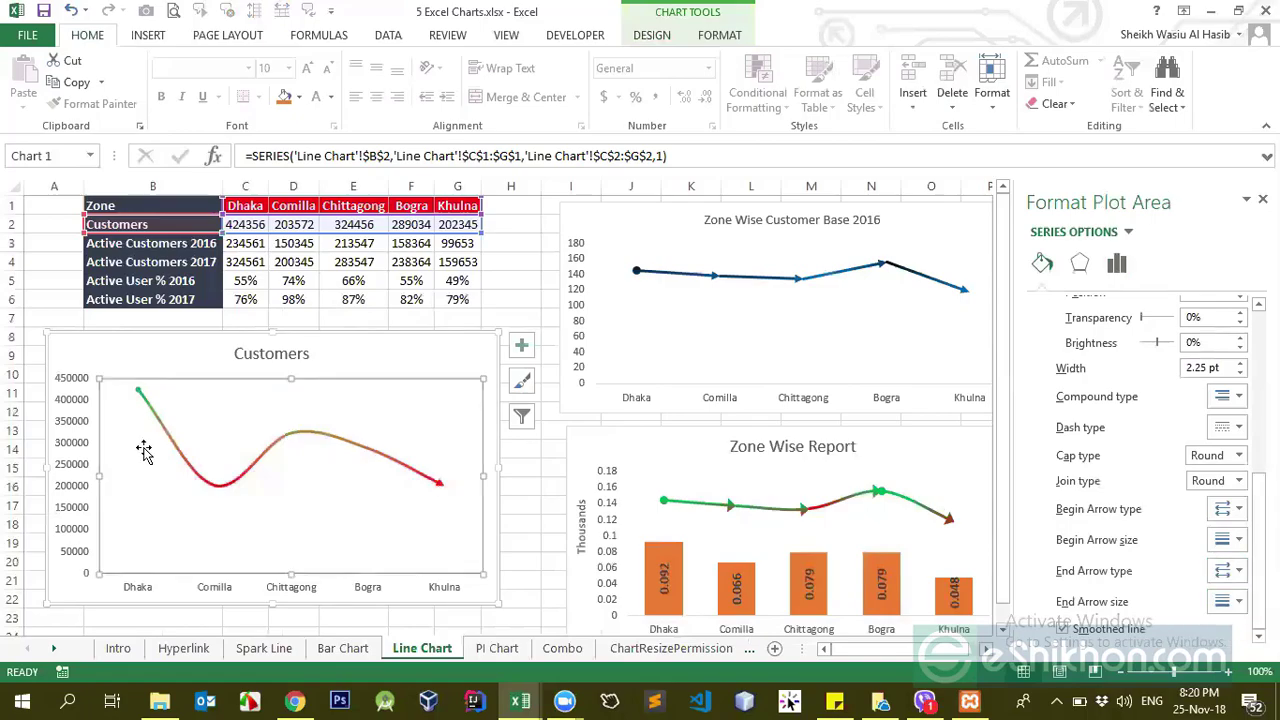
- Set the Customers series' begin arrow size to Arrow L Size 5, keeping the oval begin arrow type
left_click(139, 390)
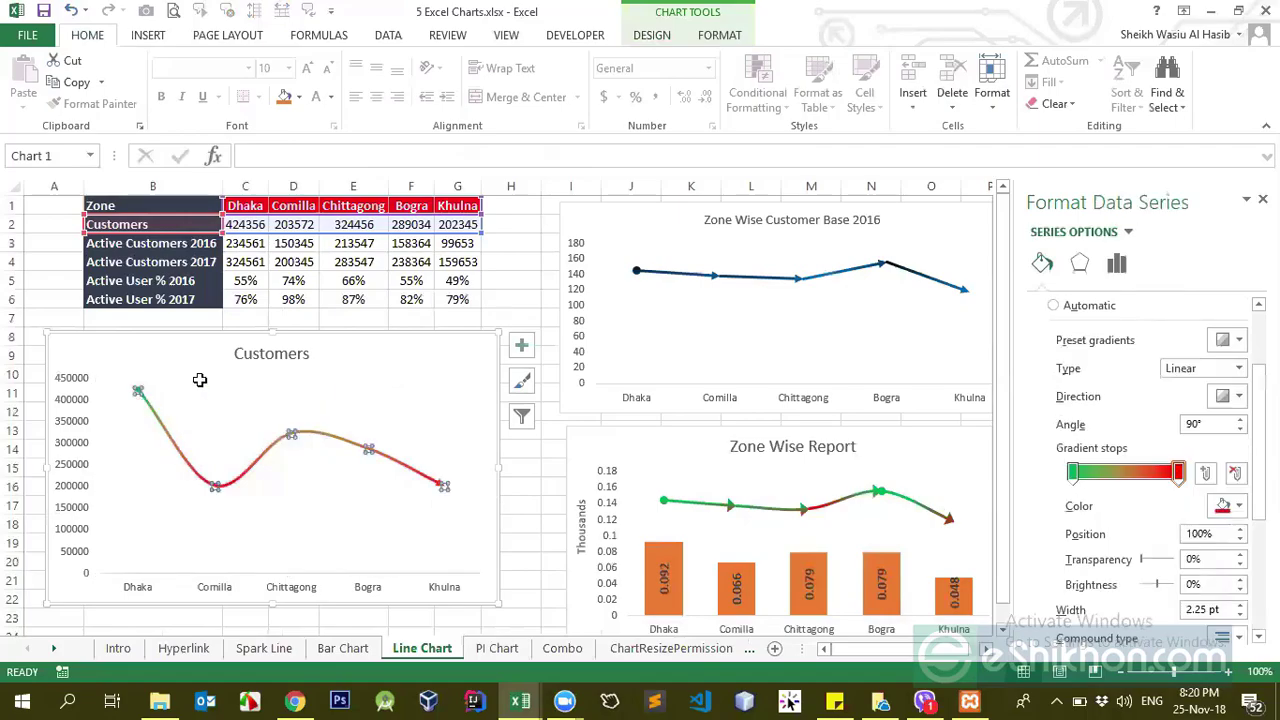
scroll(1088, 540, "down", 5)
left_click(1229, 525)
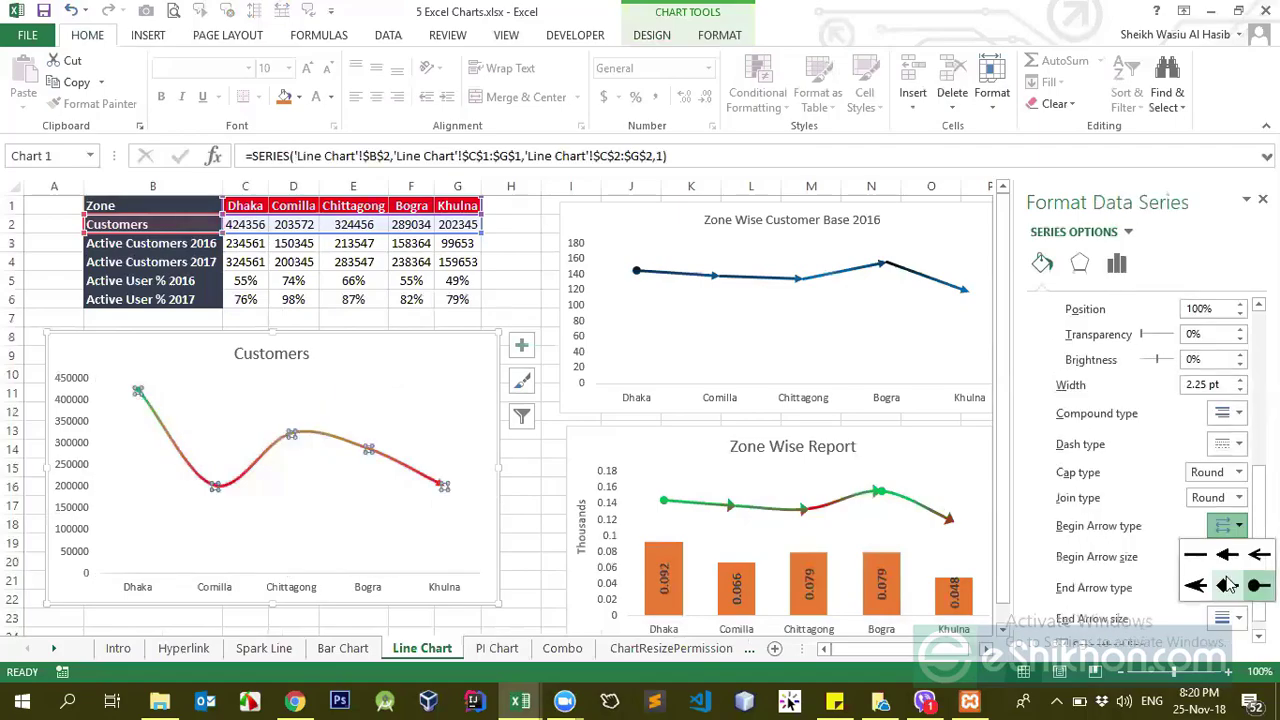
left_click(1224, 592)
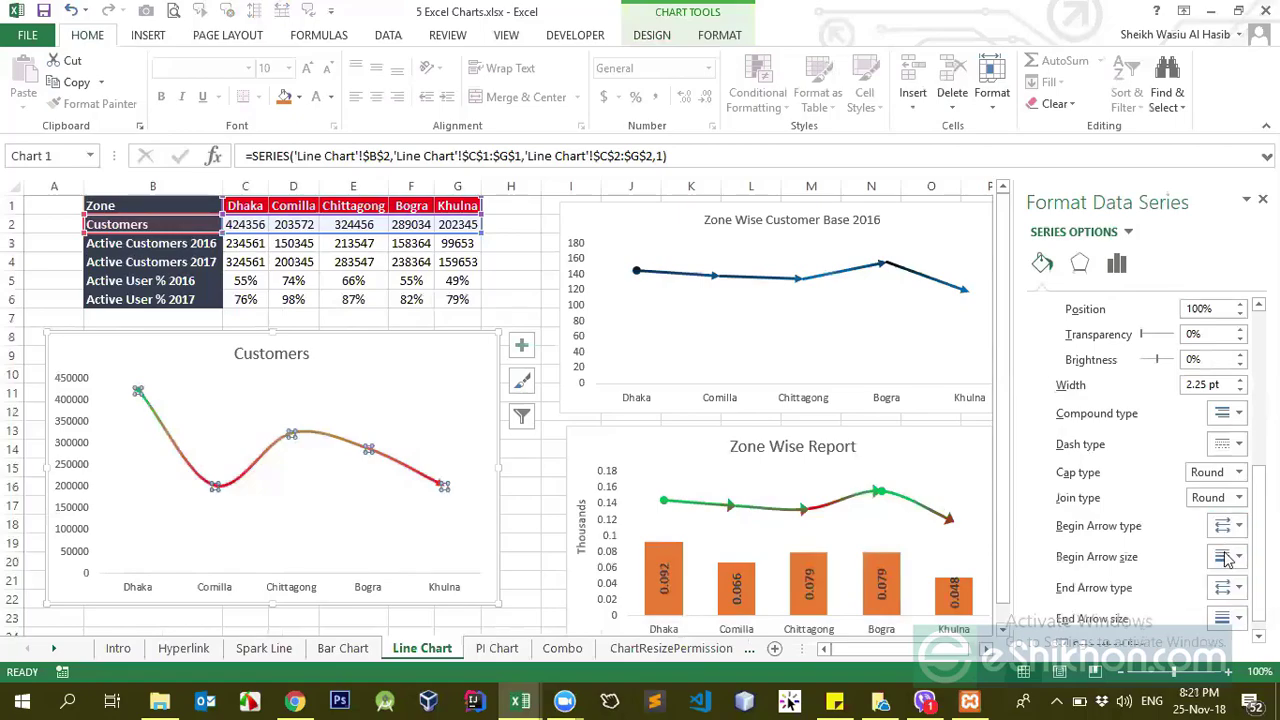
left_click(1229, 556)
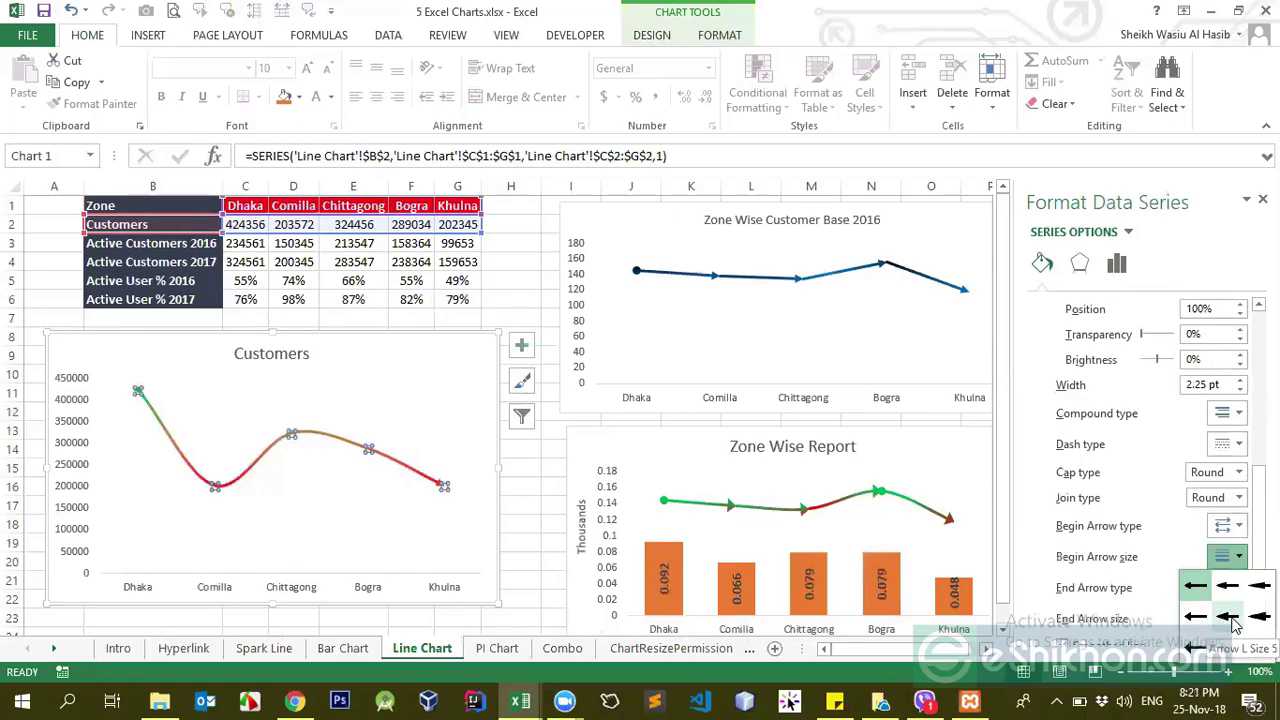
left_click(1228, 615)
left_click(441, 443)
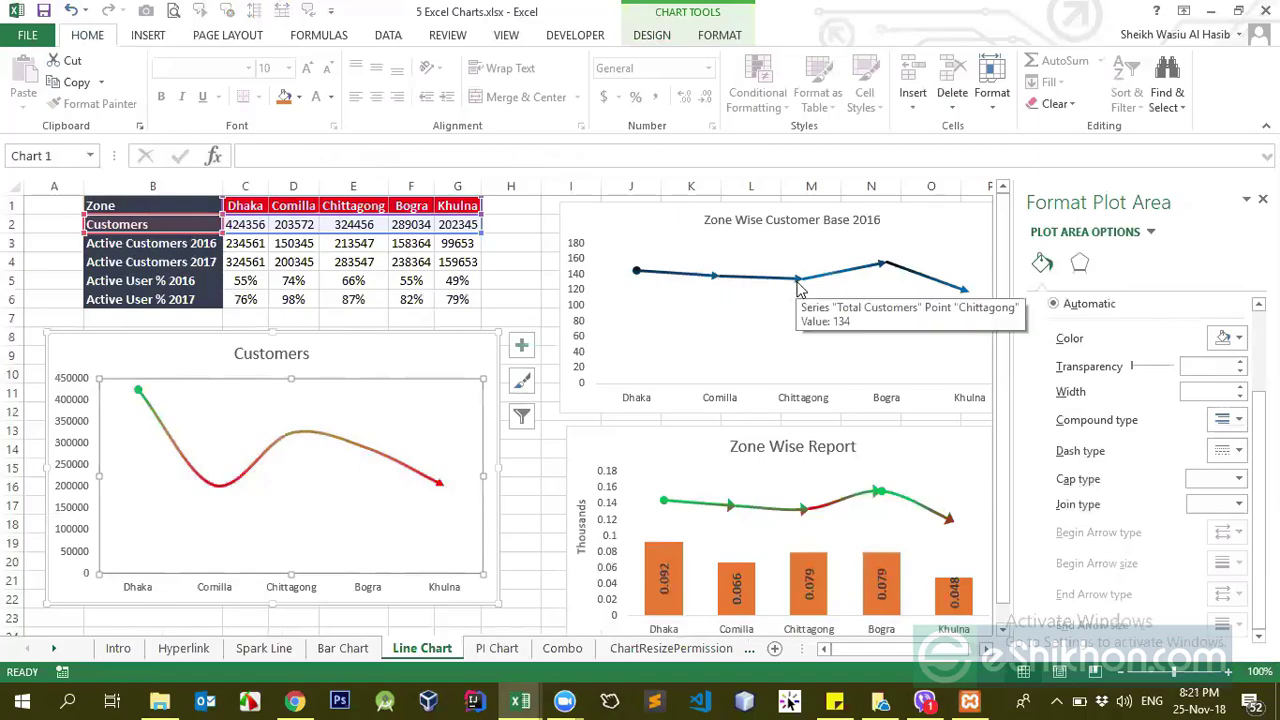
- Try to change the arrow settings of only the Dhaka data point, choosing Arrow as its begin arrow type
left_click(176, 452)
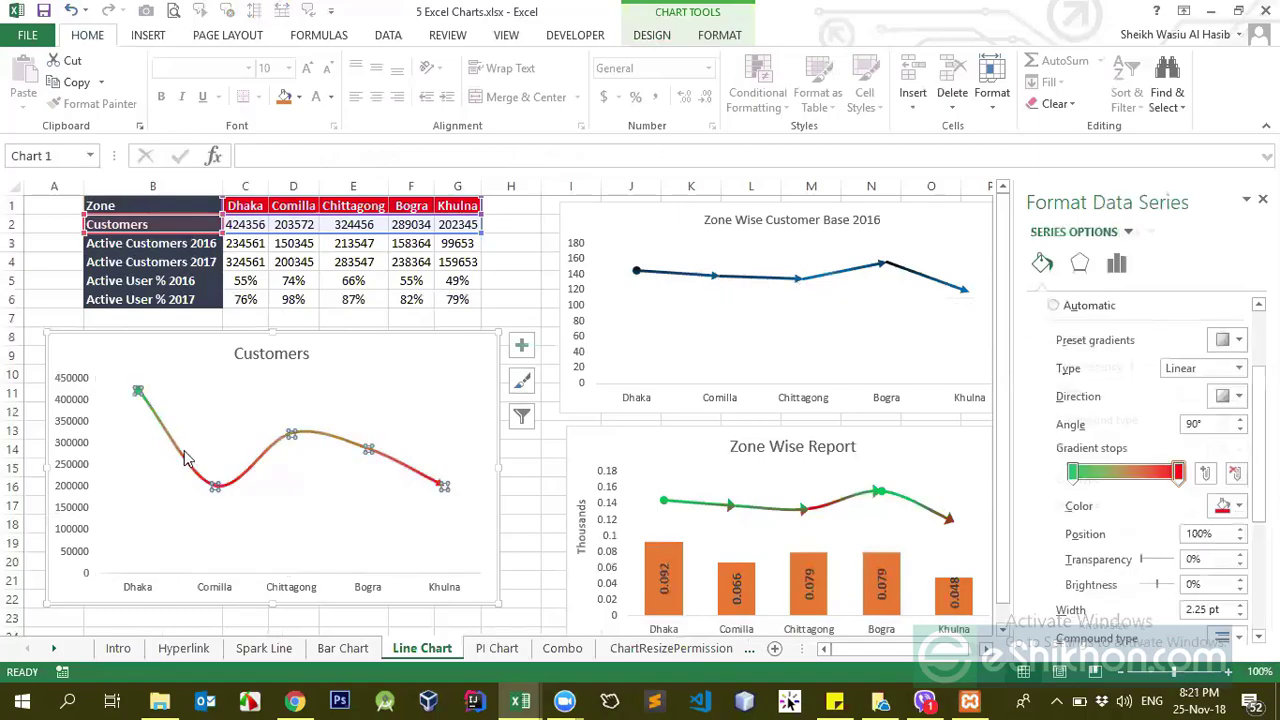
left_click(140, 397)
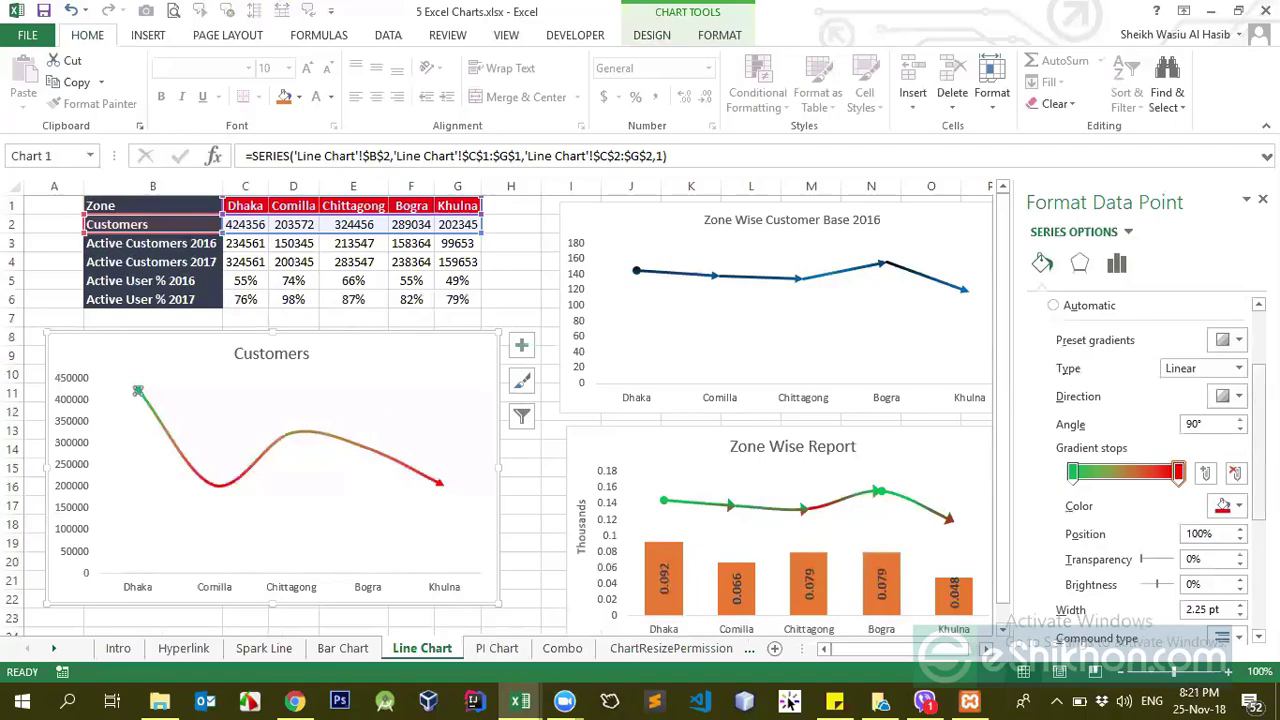
scroll(1157, 552, "down", 5)
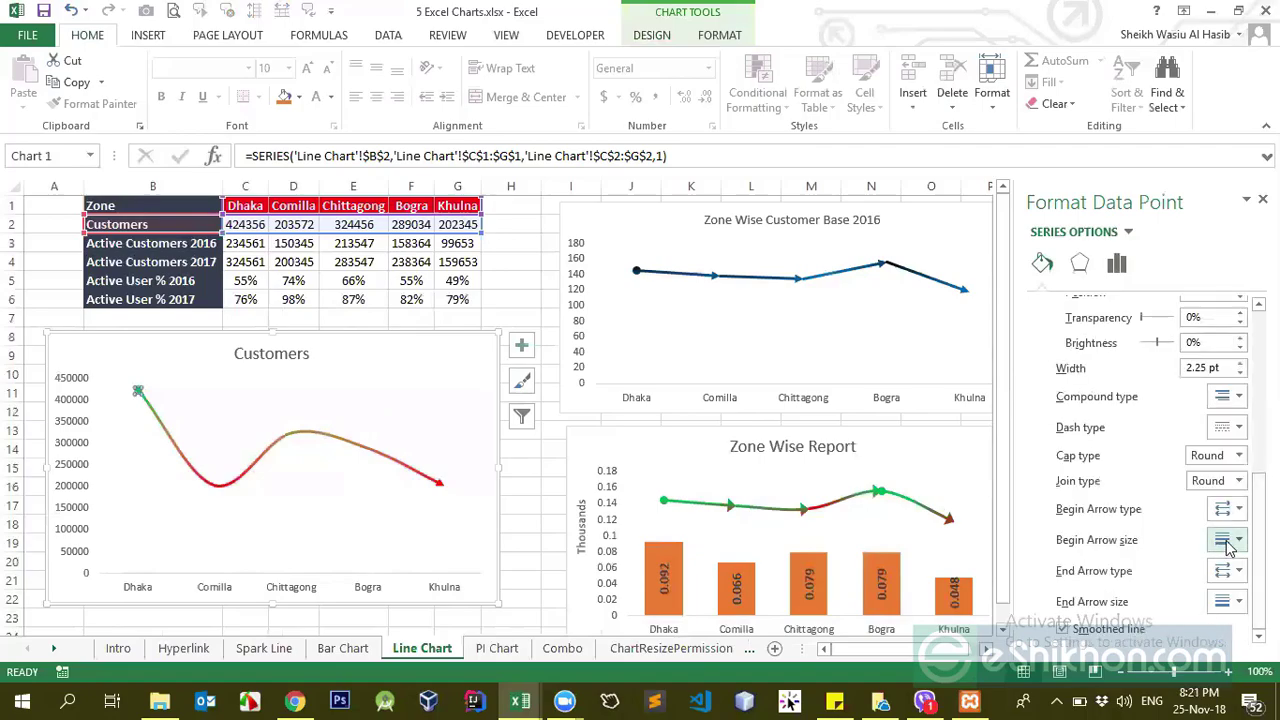
left_click(1224, 571)
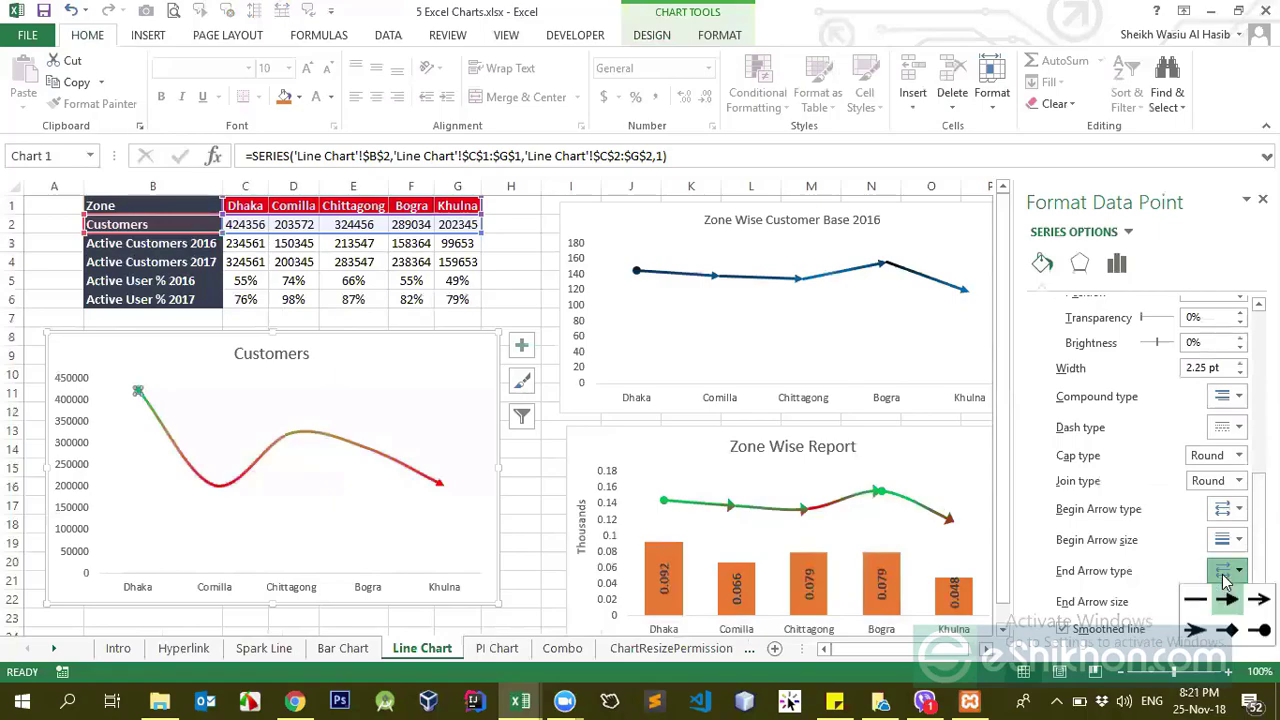
left_click(1224, 630)
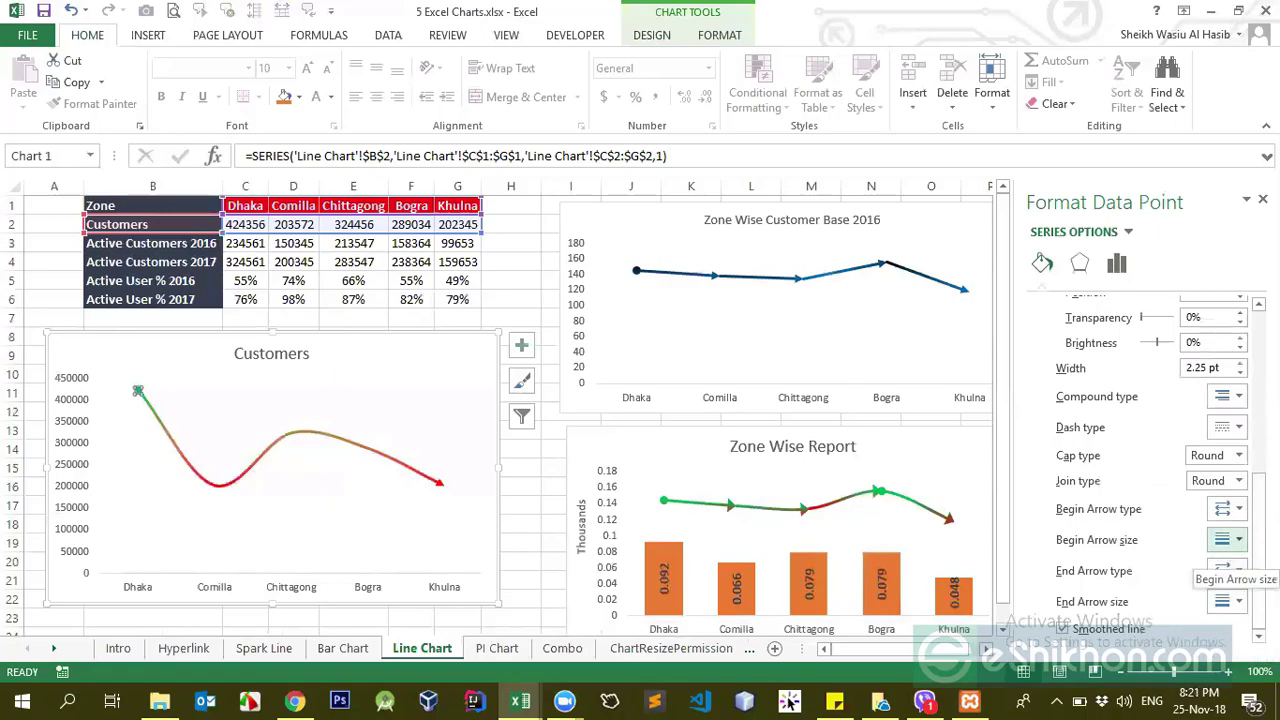
left_click(1231, 510)
left_click(1231, 513)
left_click(1231, 513)
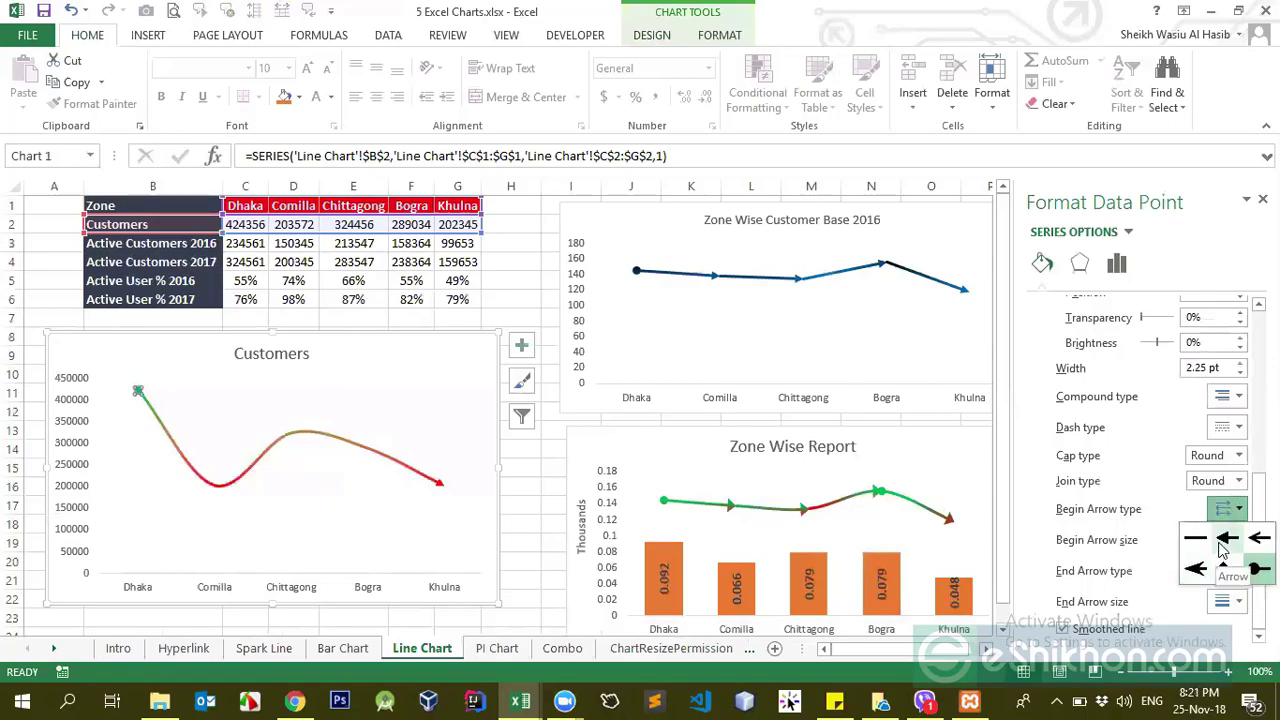
left_click(1221, 542)
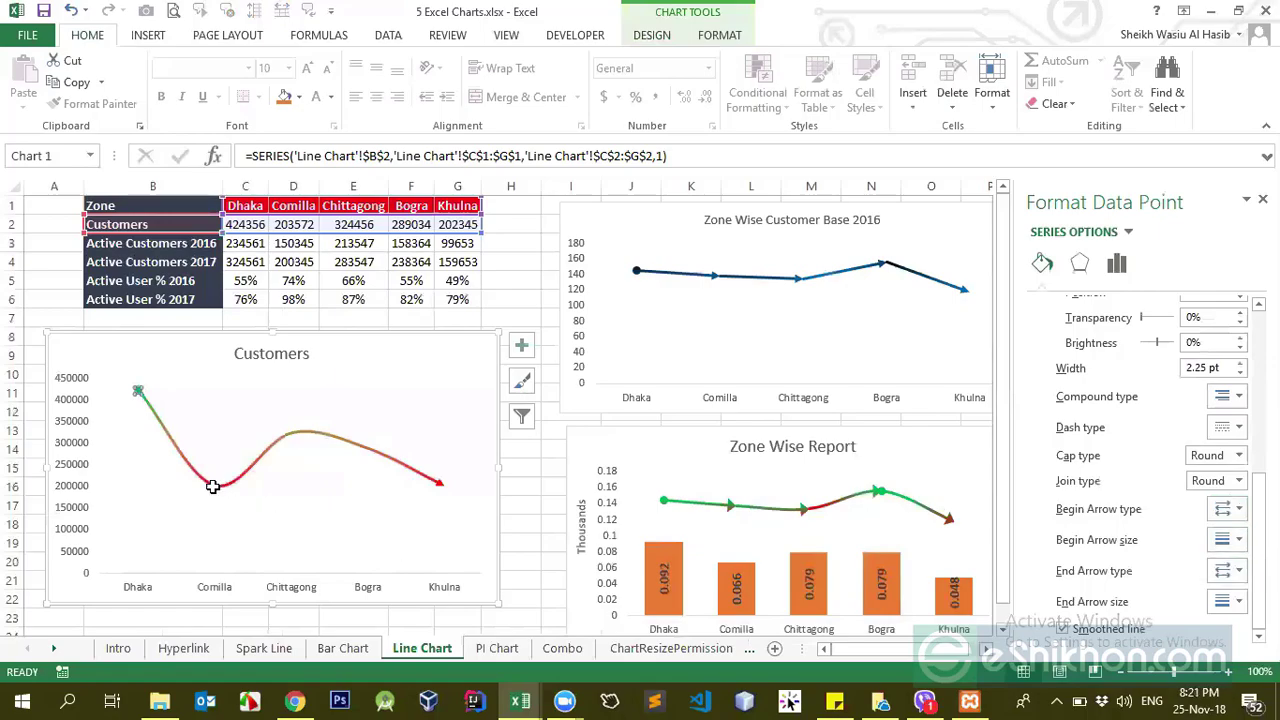
- Select only the Comilla data point on the Customers line and set its begin arrow type to Arrow
left_click(212, 487)
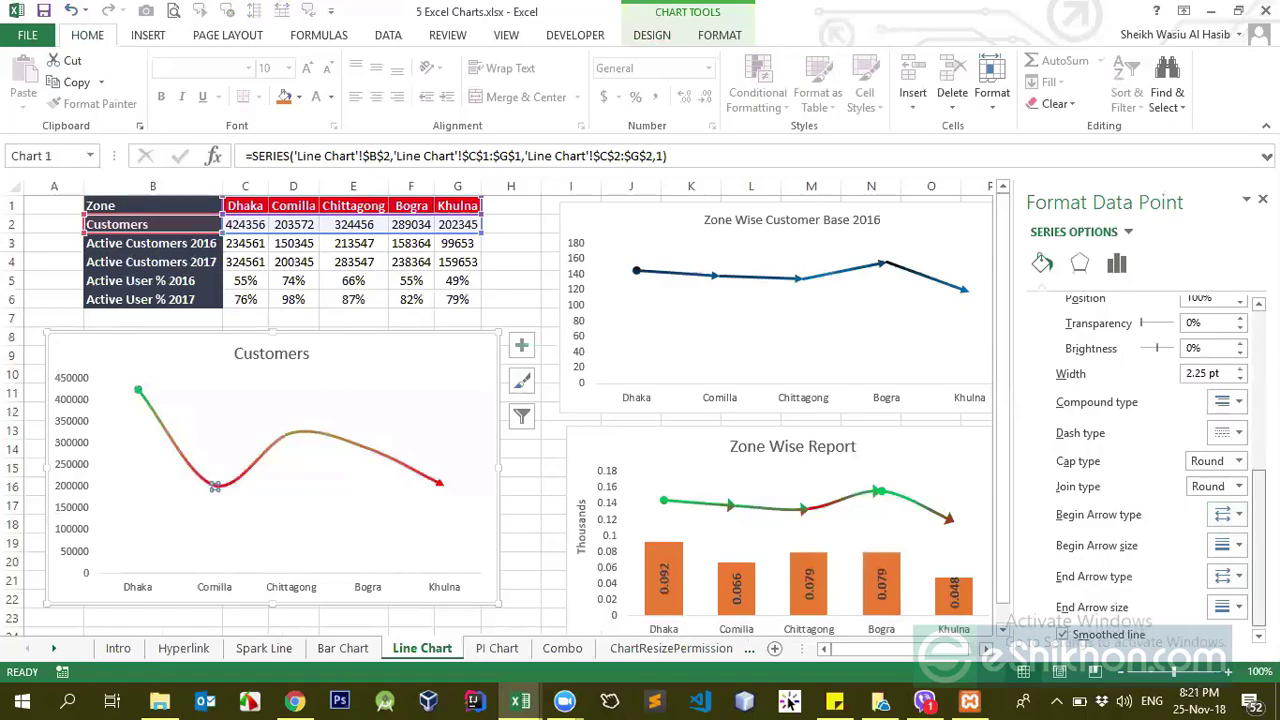
left_click(1228, 512)
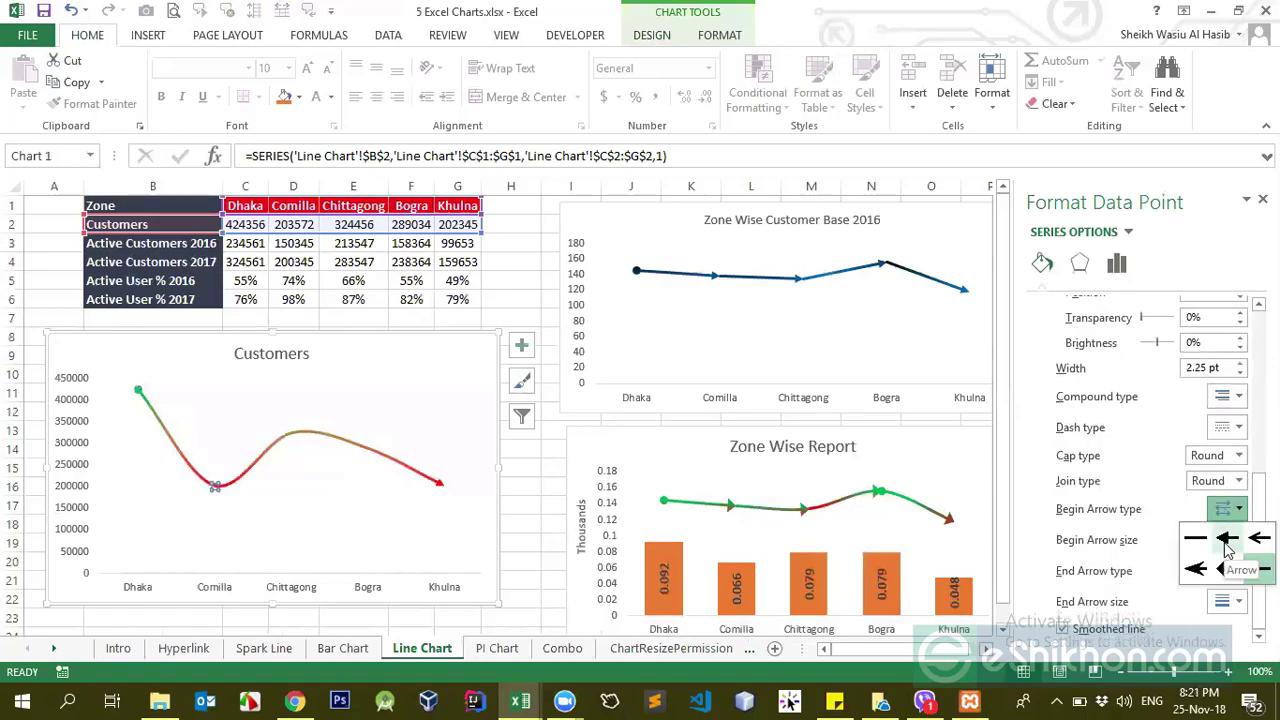
left_click(1228, 539)
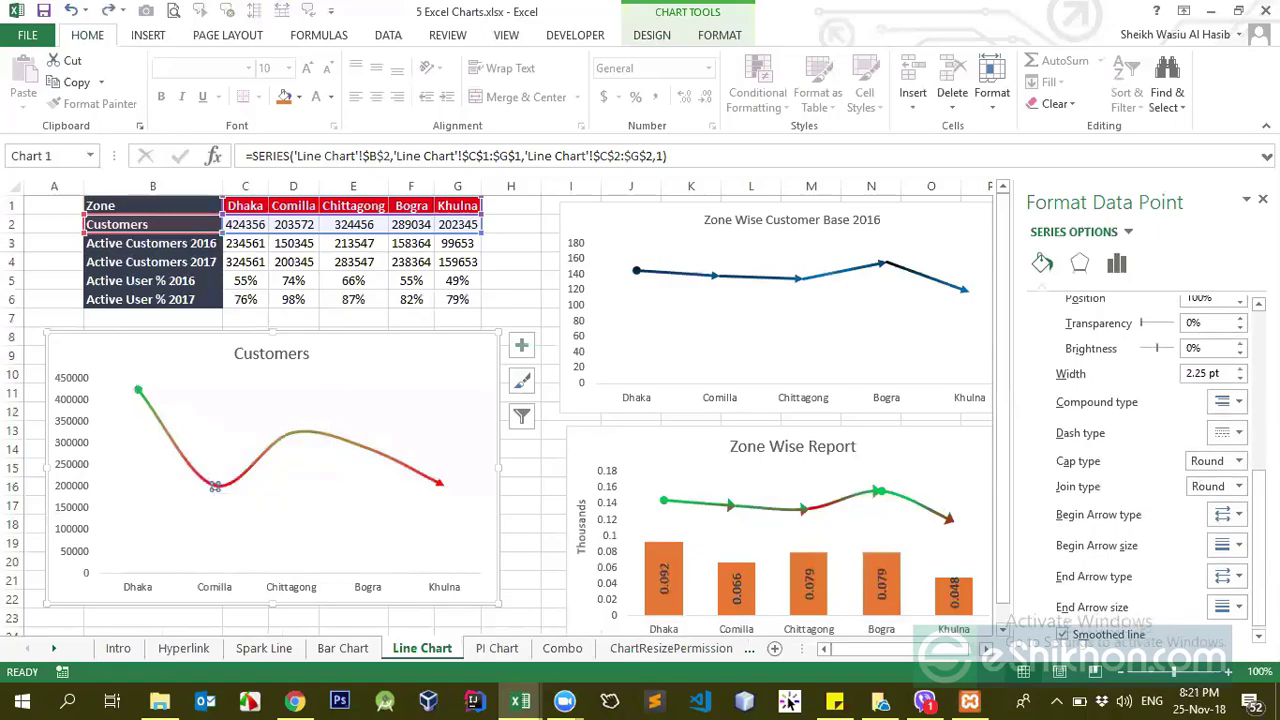
left_click_drag(1259, 568, 1259, 575)
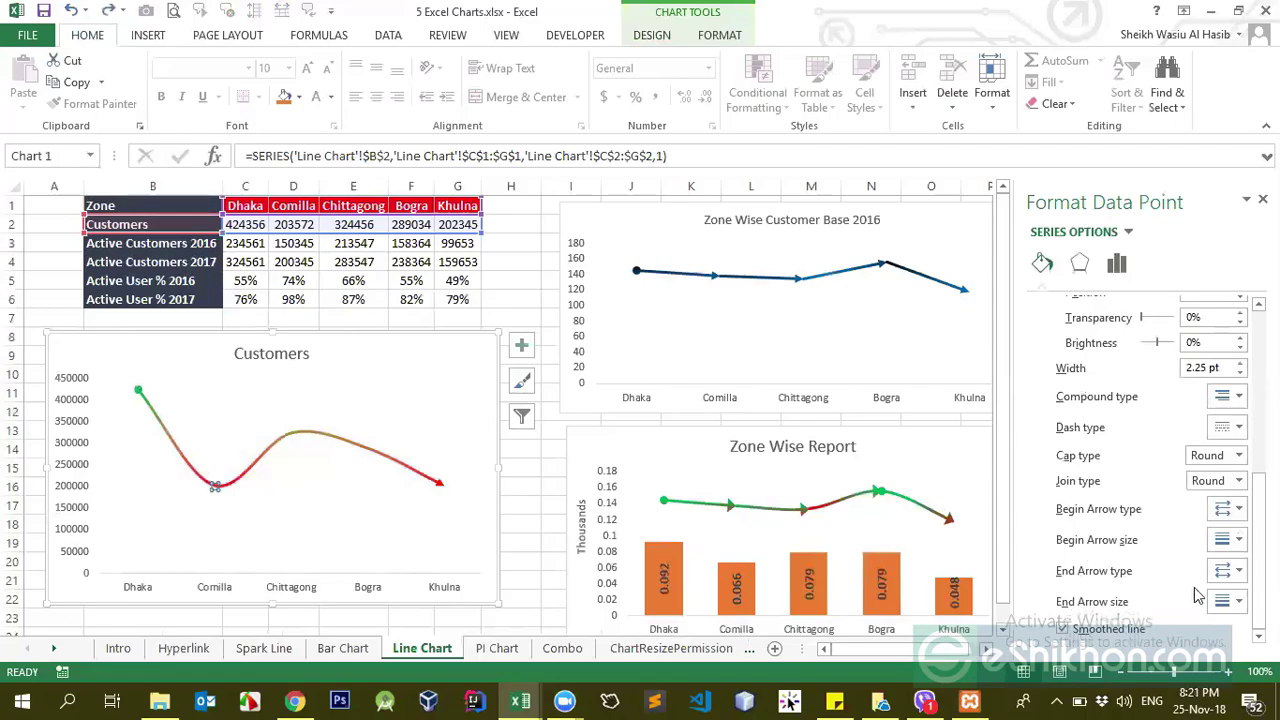
left_click(1228, 570)
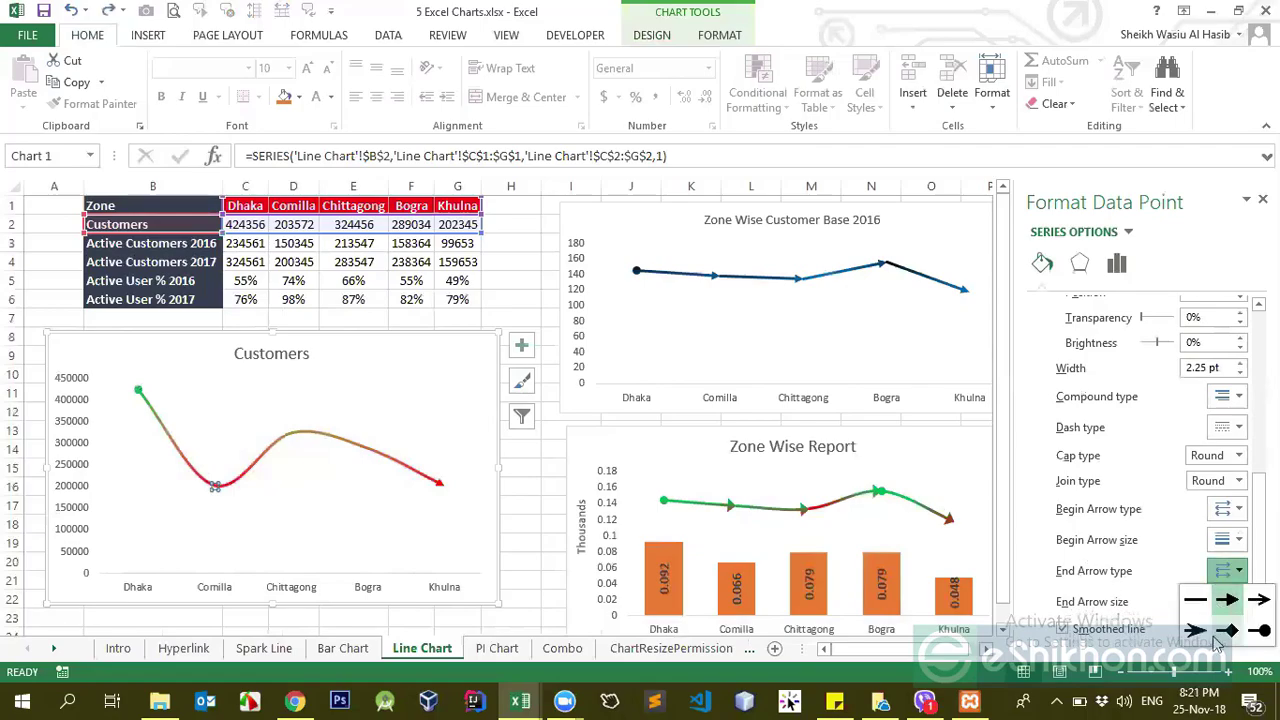
left_click(1230, 569)
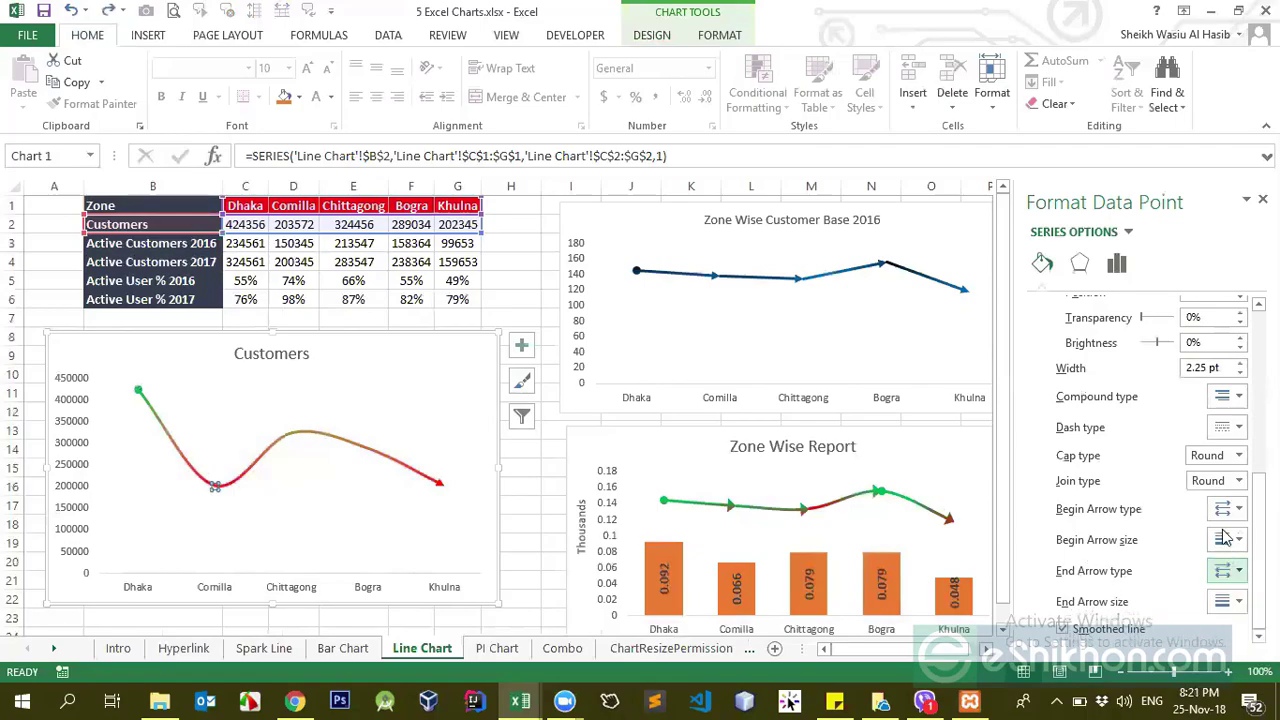
left_click(1228, 509)
left_click(1228, 539)
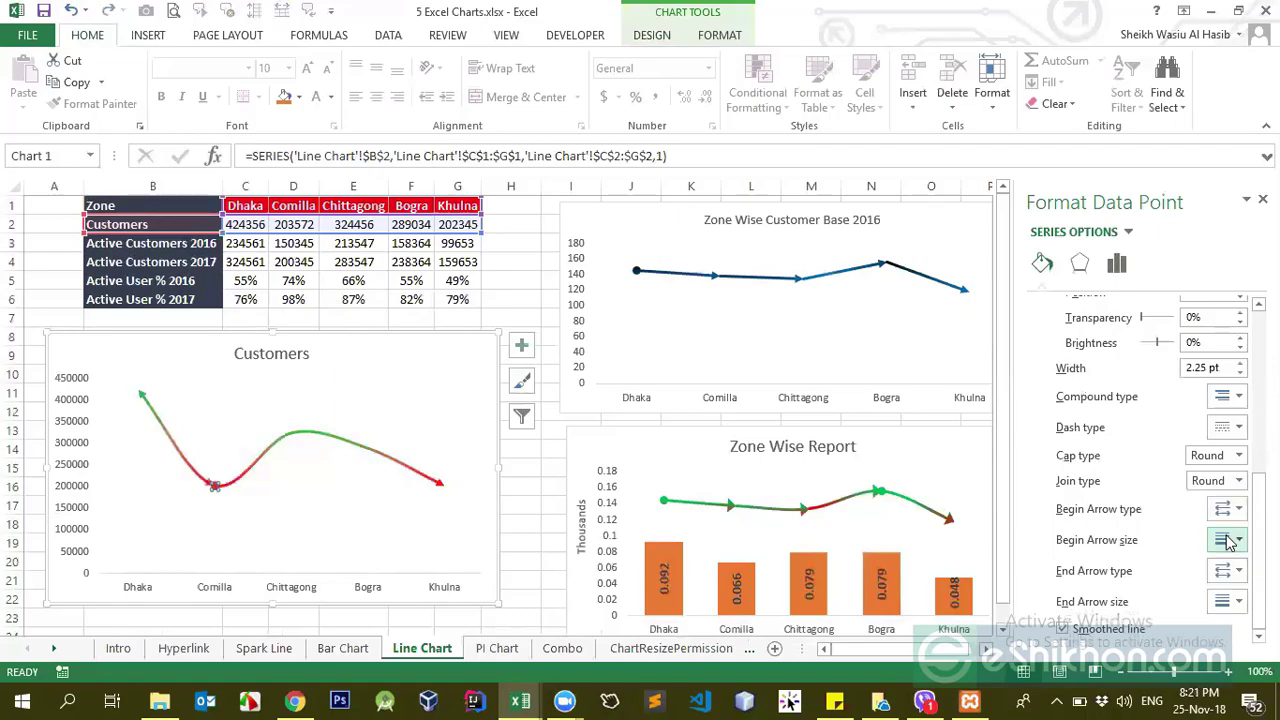
key("Right")
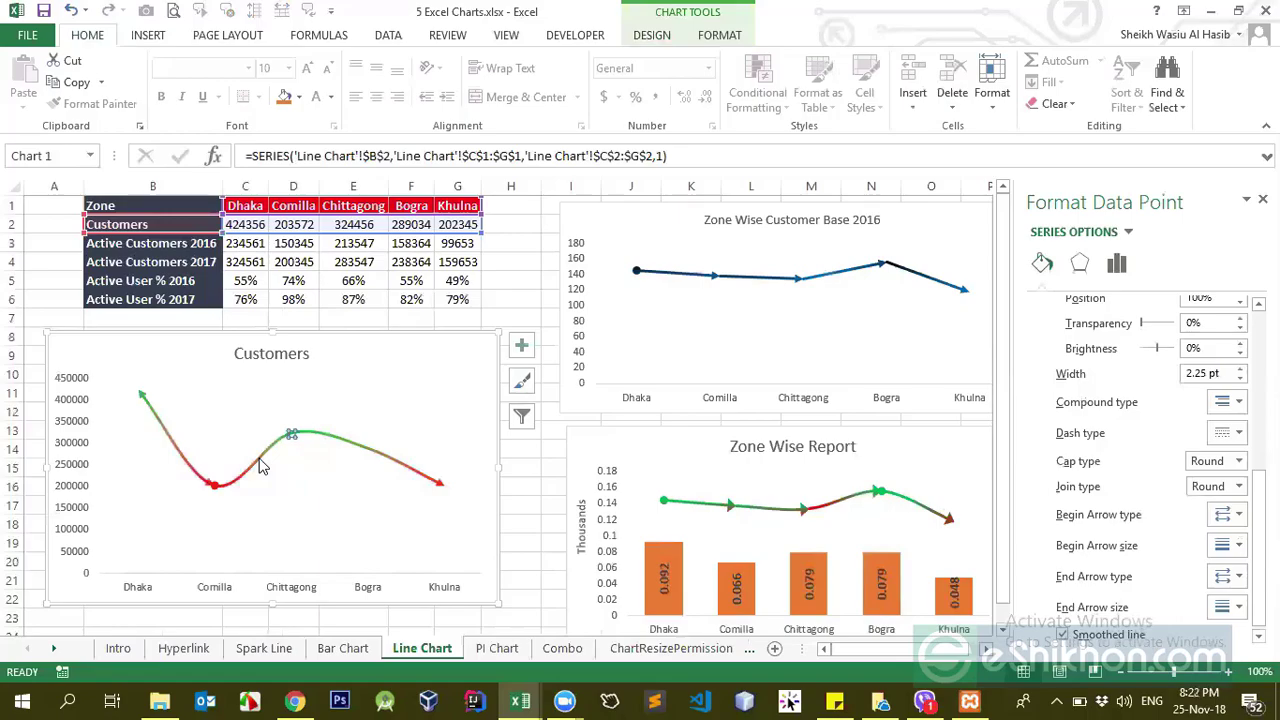
- Reselect the Comilla data point and return the Customers line's begin arrow type to the oval arrow
left_click(209, 484)
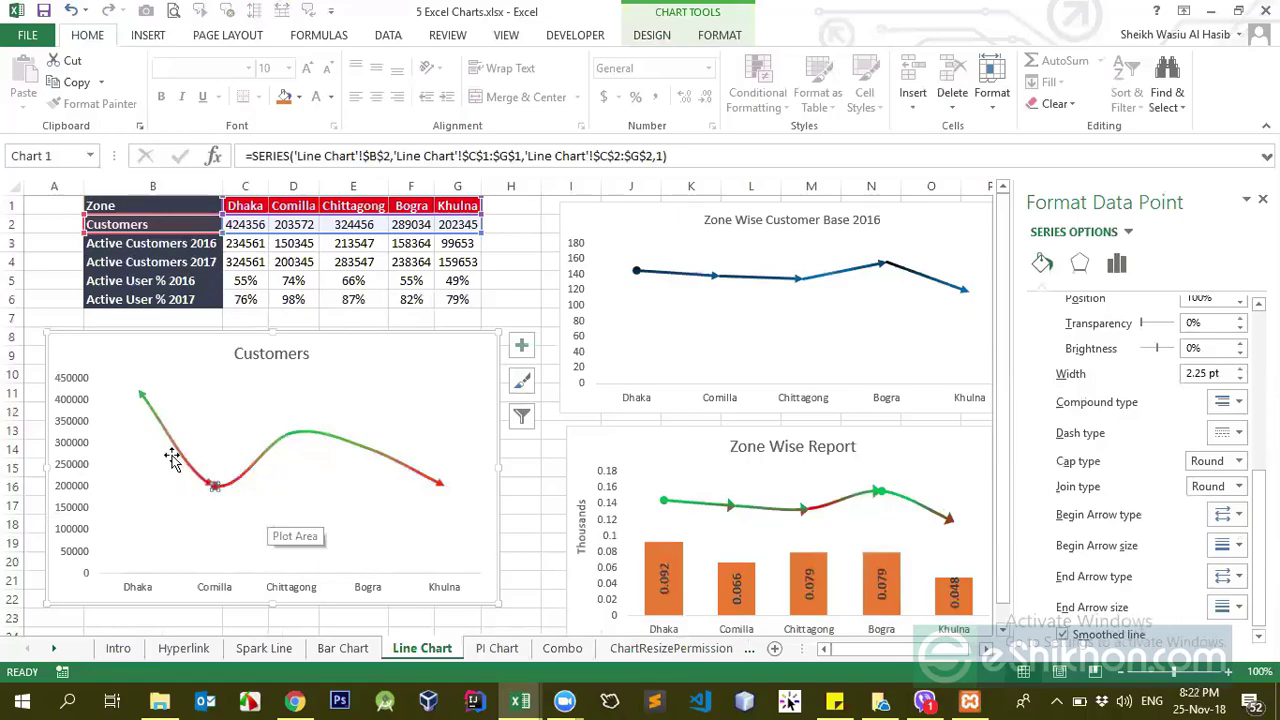
scroll(1232, 537, "down", 1)
left_click(1232, 537)
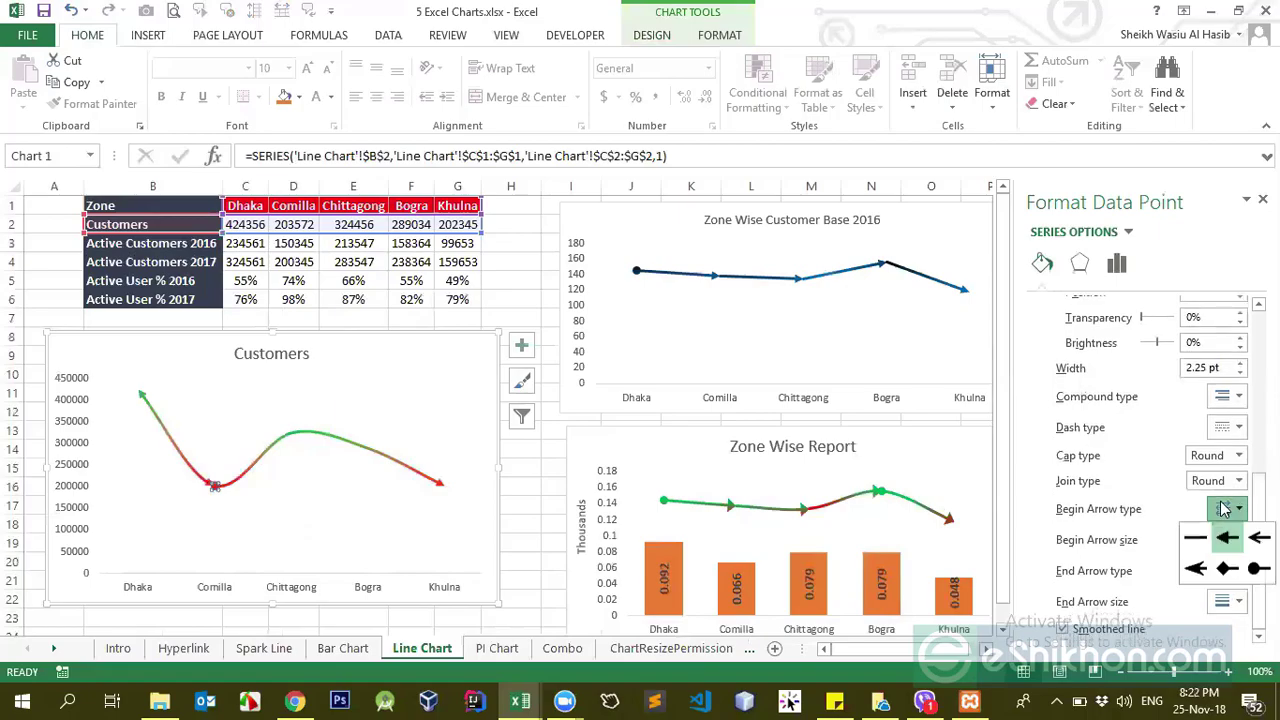
left_click(1232, 545)
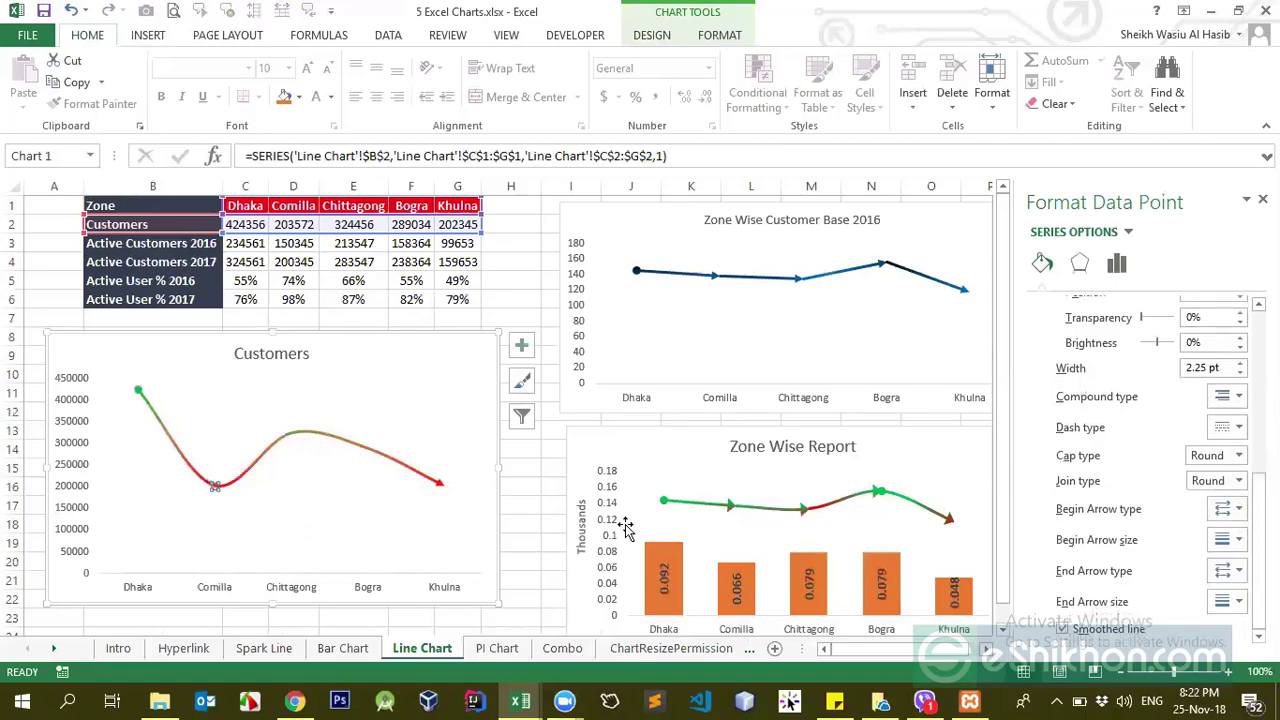
- Select only the Chittagong data point on the Customers line and set its begin arrow type to Arrow and its end arrow type to Oval Arrow
left_click(276, 453)
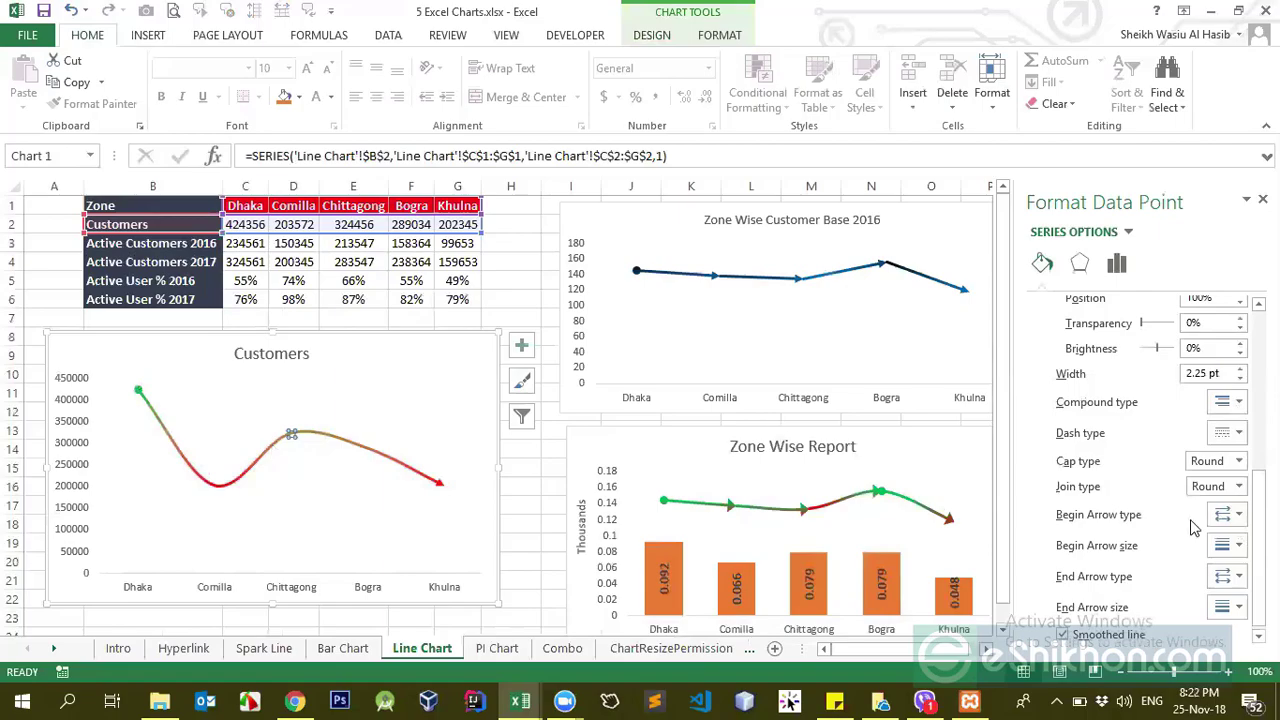
left_click(1228, 514)
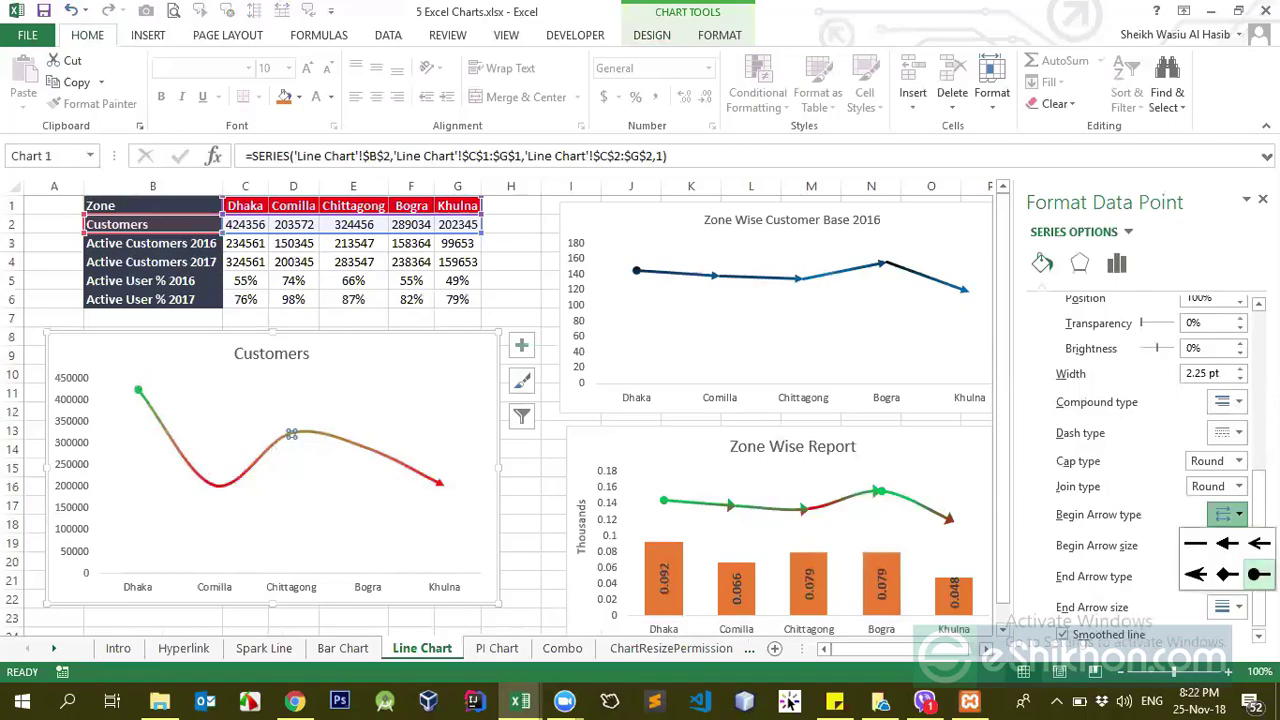
left_click(1228, 548)
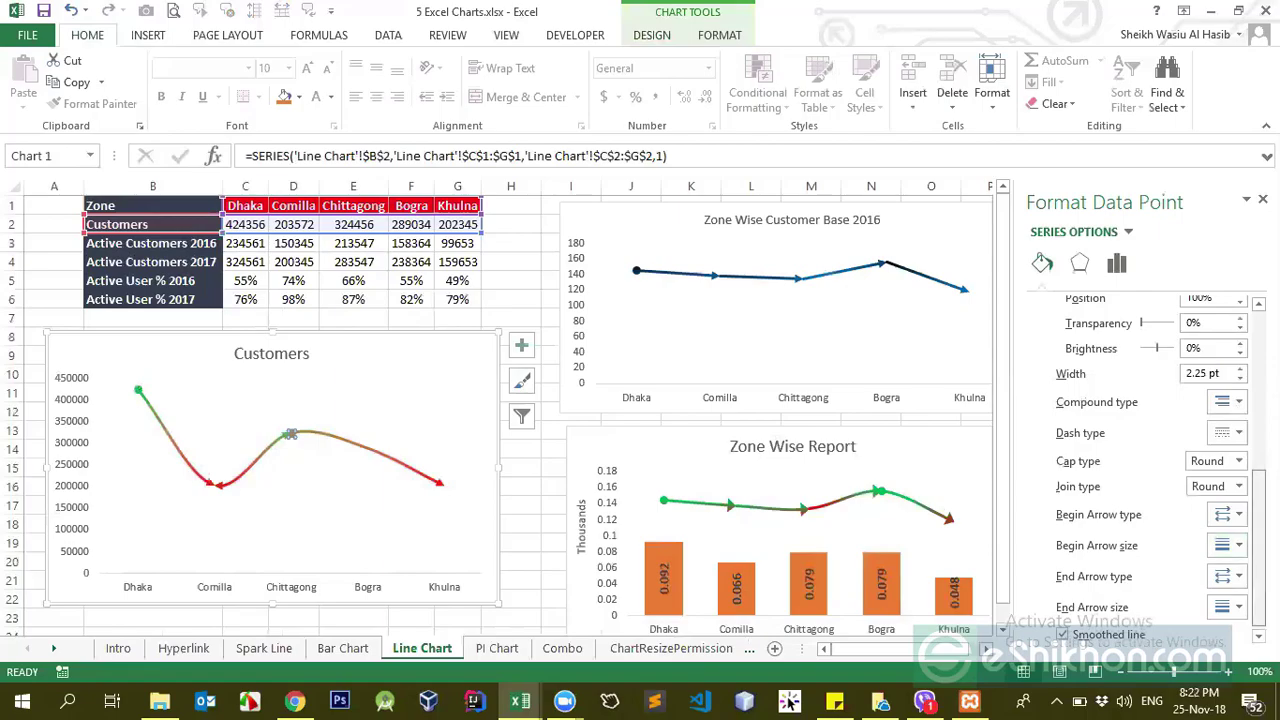
left_click(1230, 574)
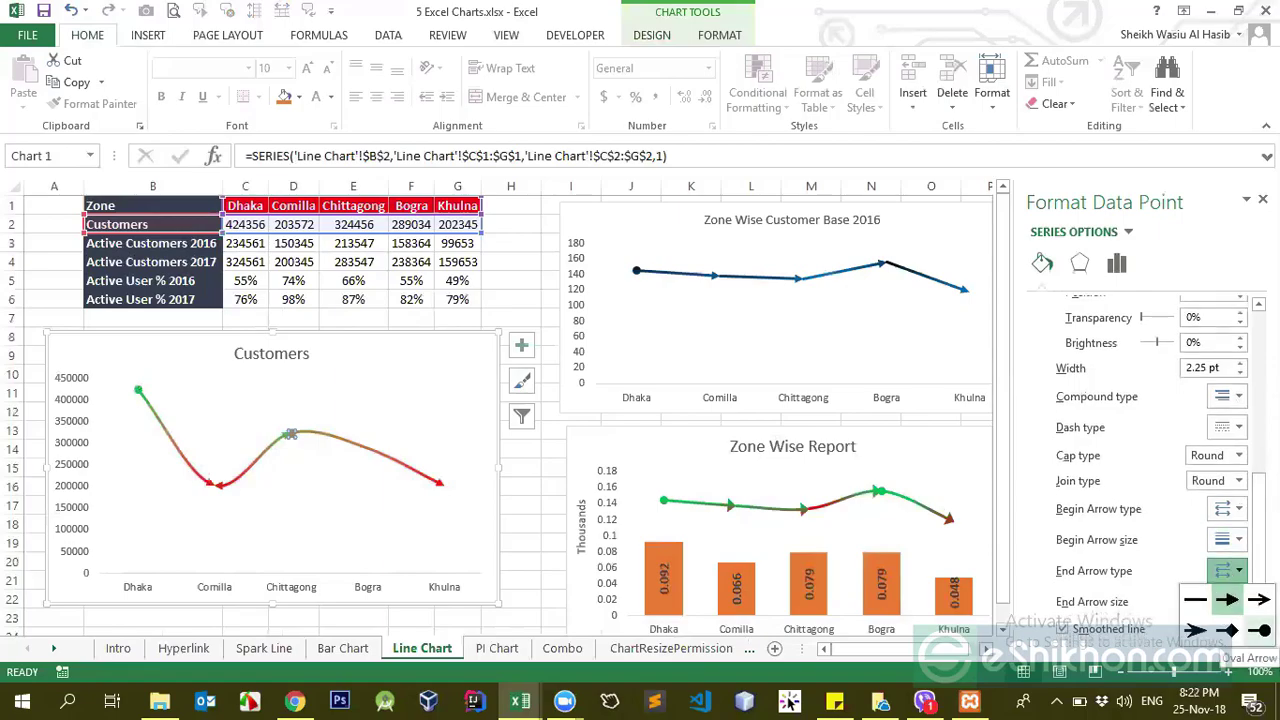
left_click(1262, 630)
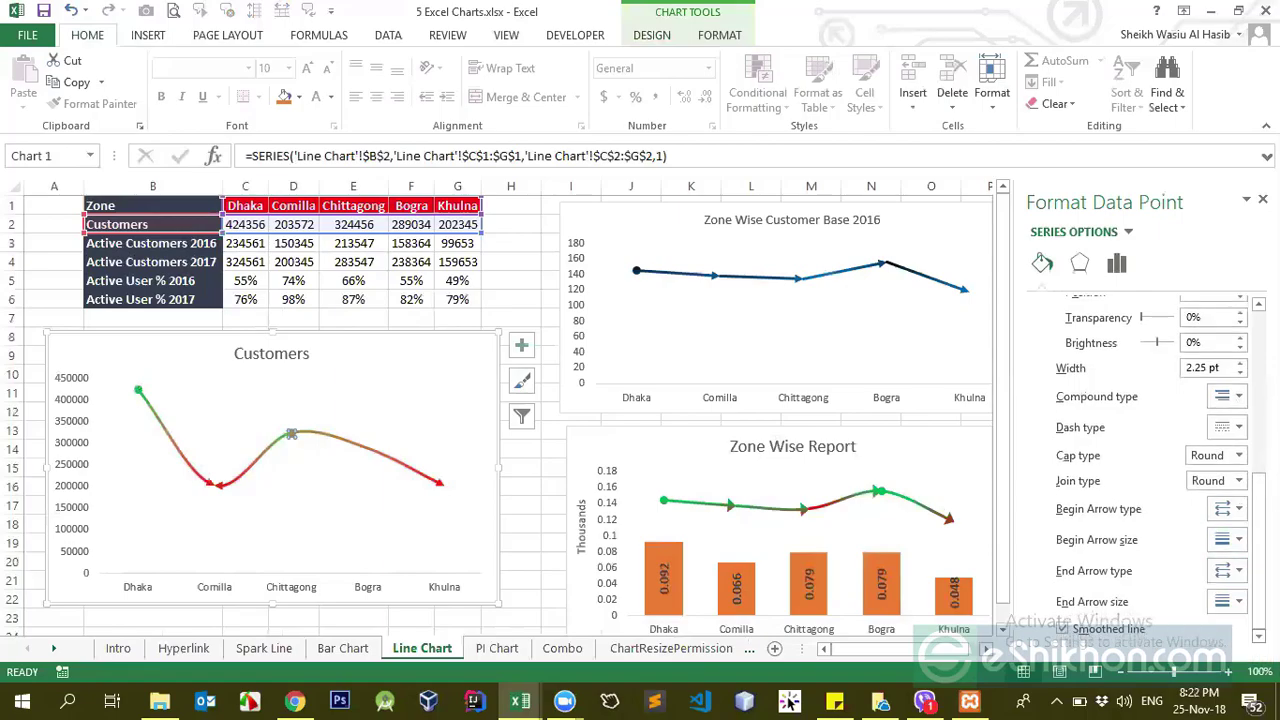
- Undo the accidental move of the Customers chart and the Chittagong data point's arrow changes
left_click(262, 477)
left_click(222, 490)
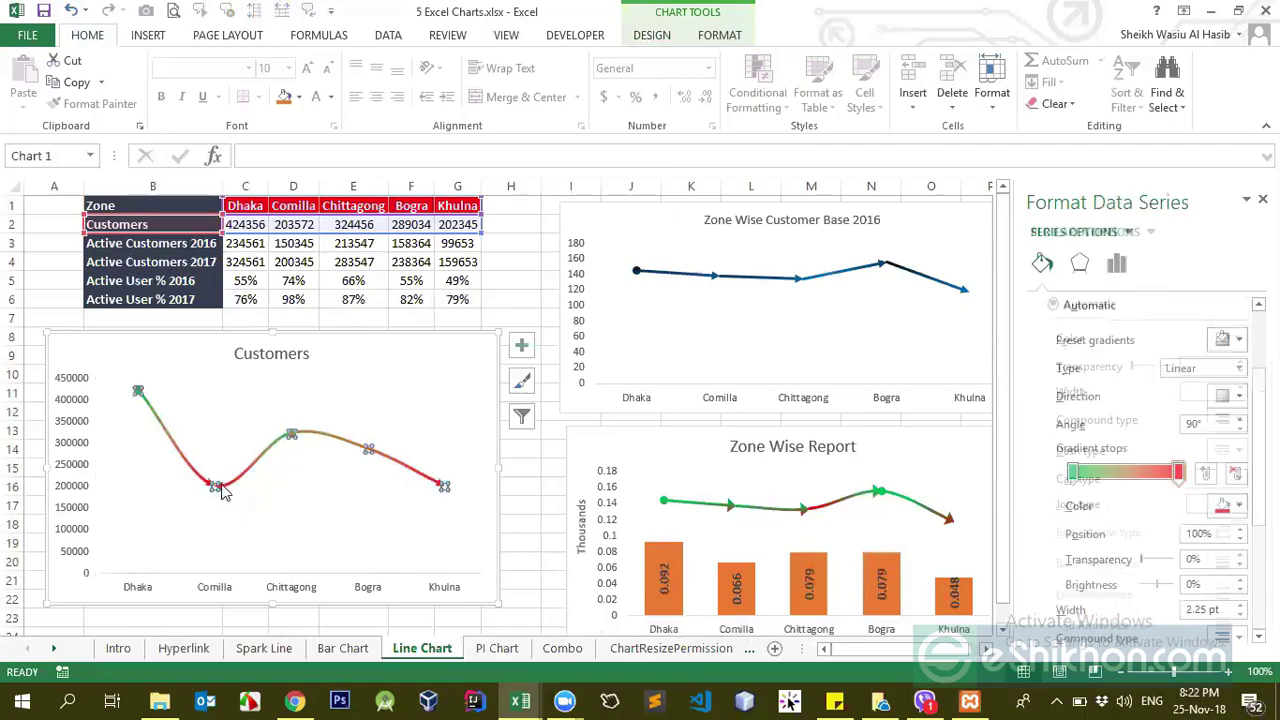
left_click_drag(400, 343, 411, 320)
left_click(232, 465)
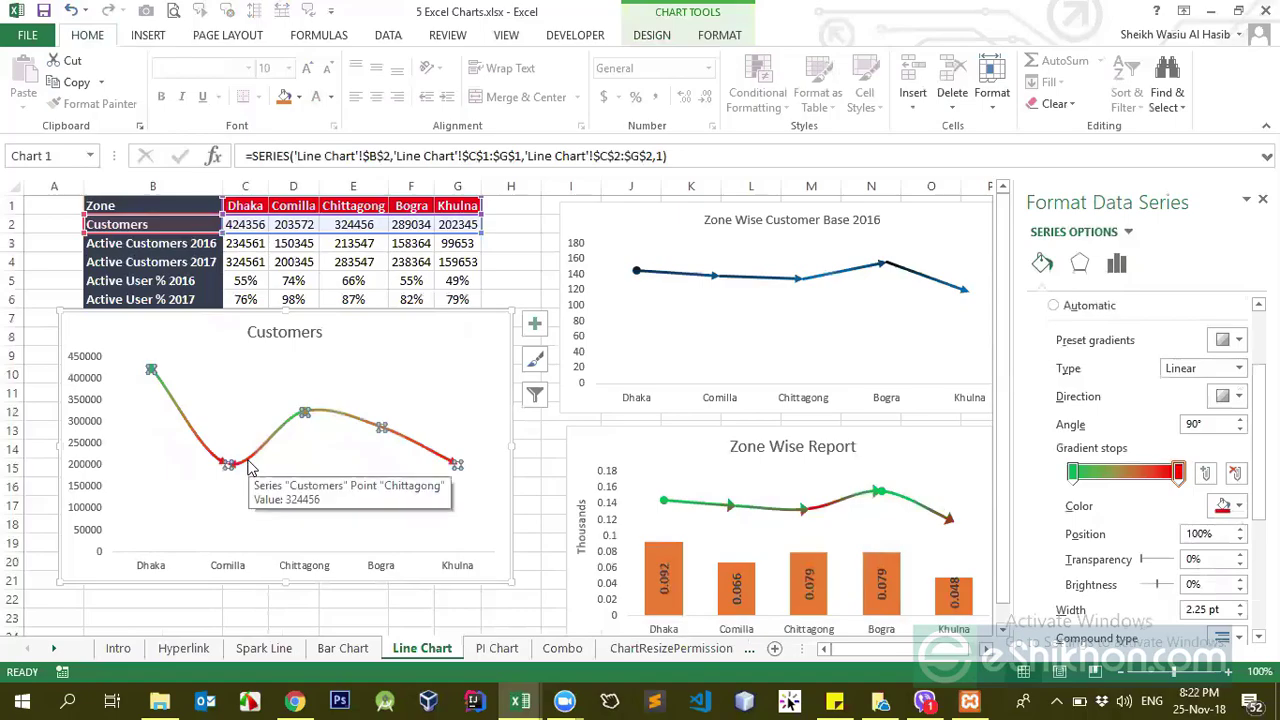
key("ctrl+z")
key("ctrl+z")
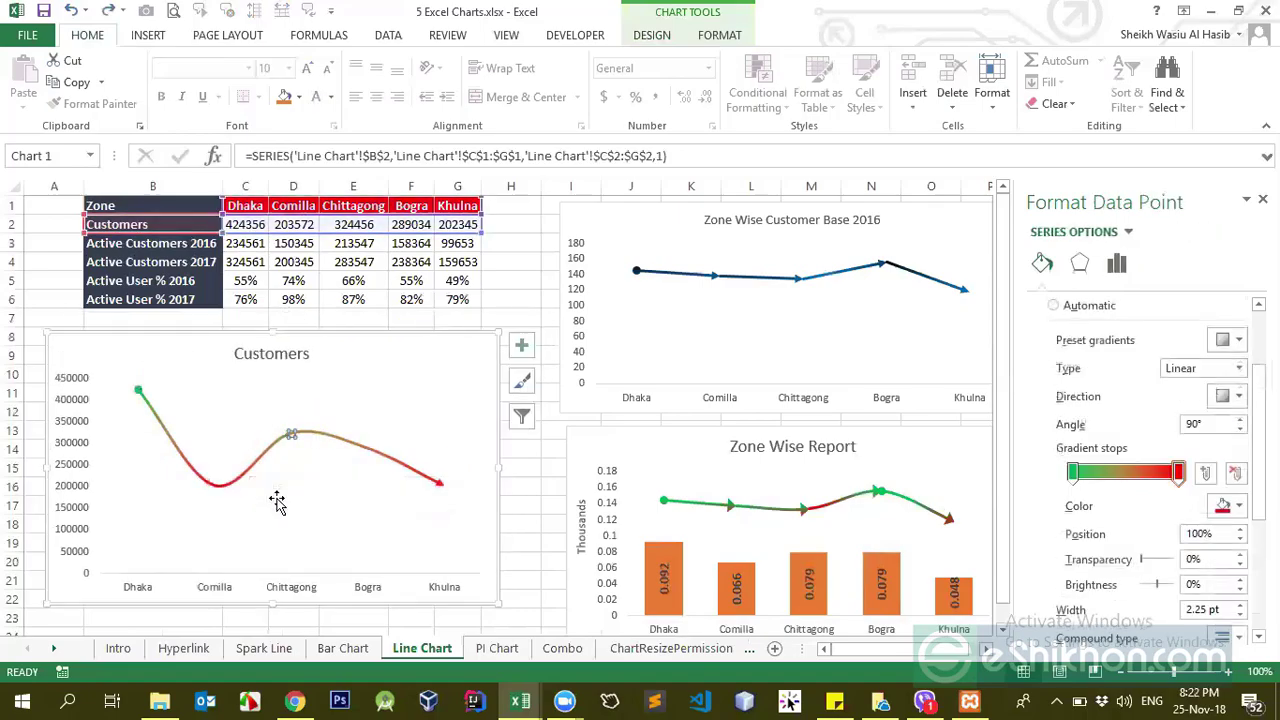
- Select only the Comilla data point on the Customers line and set its end arrow type to No Arrow
left_click(214, 487)
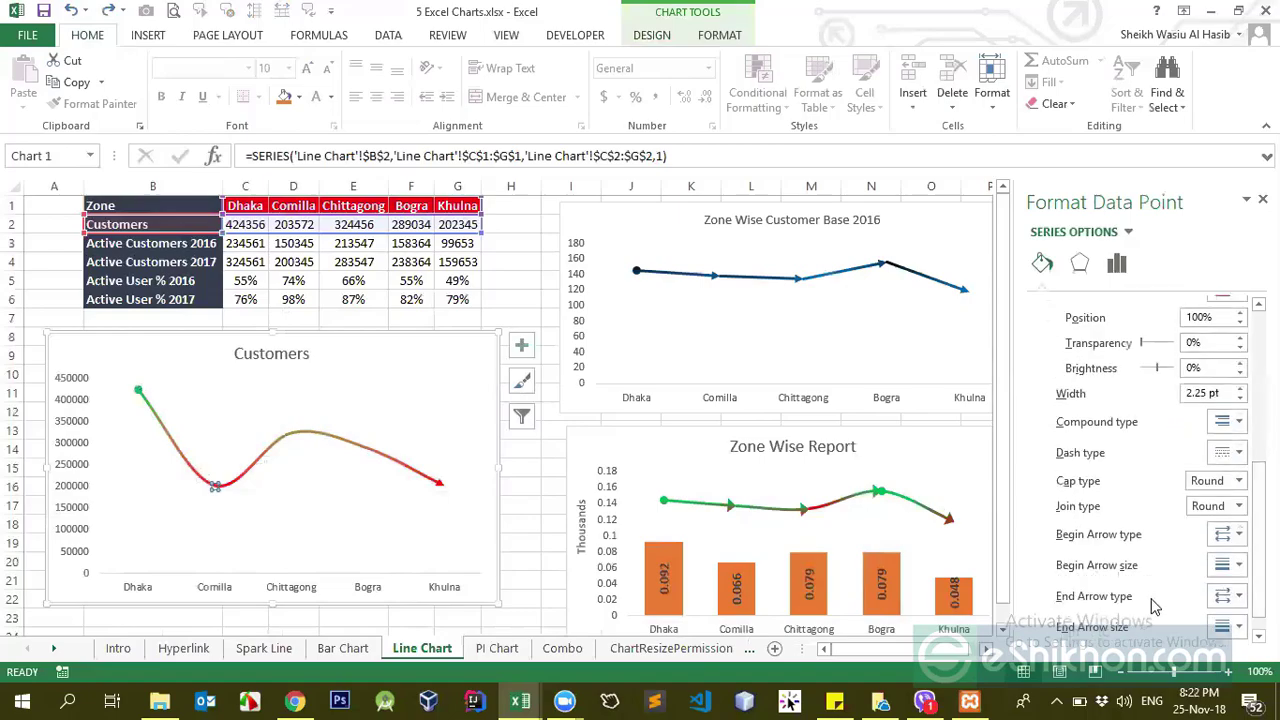
scroll(1155, 607, "down", 1)
left_click(1222, 571)
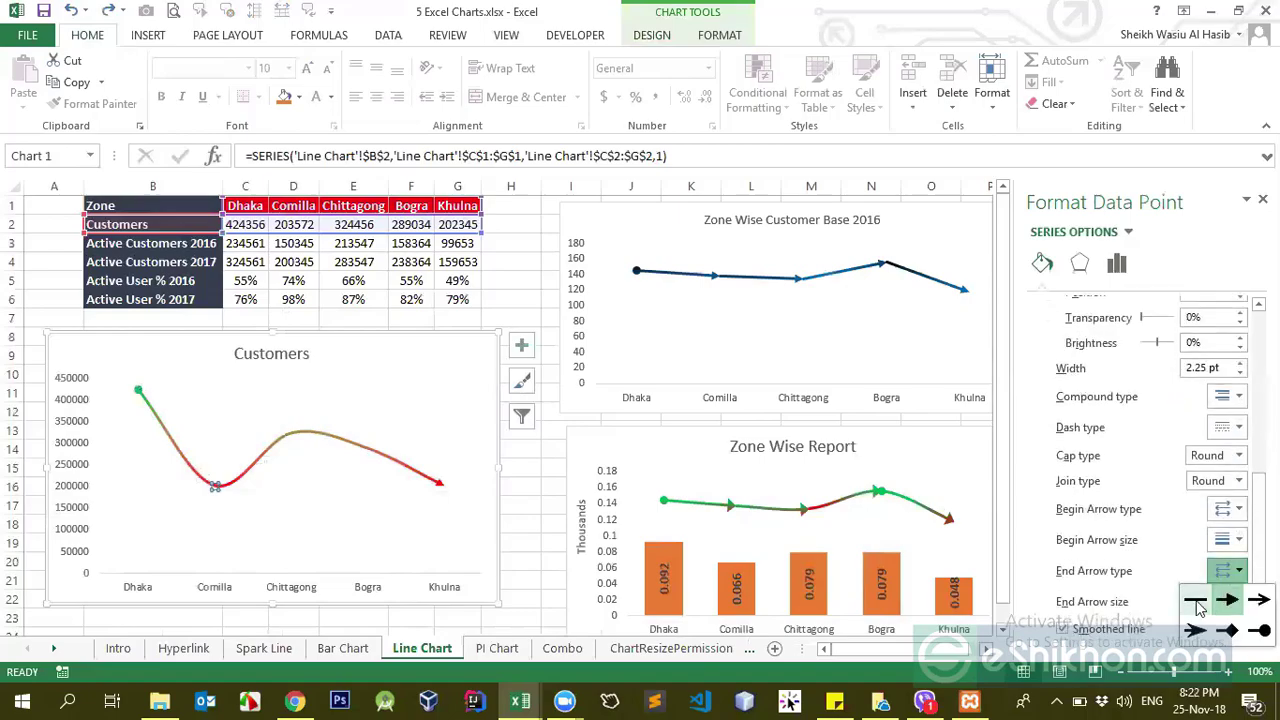
left_click(1200, 608)
- Select the Chittagong data point, try Arrow and Oval Arrow as its begin arrow type, and set it to No Arrow
left_click(291, 433)
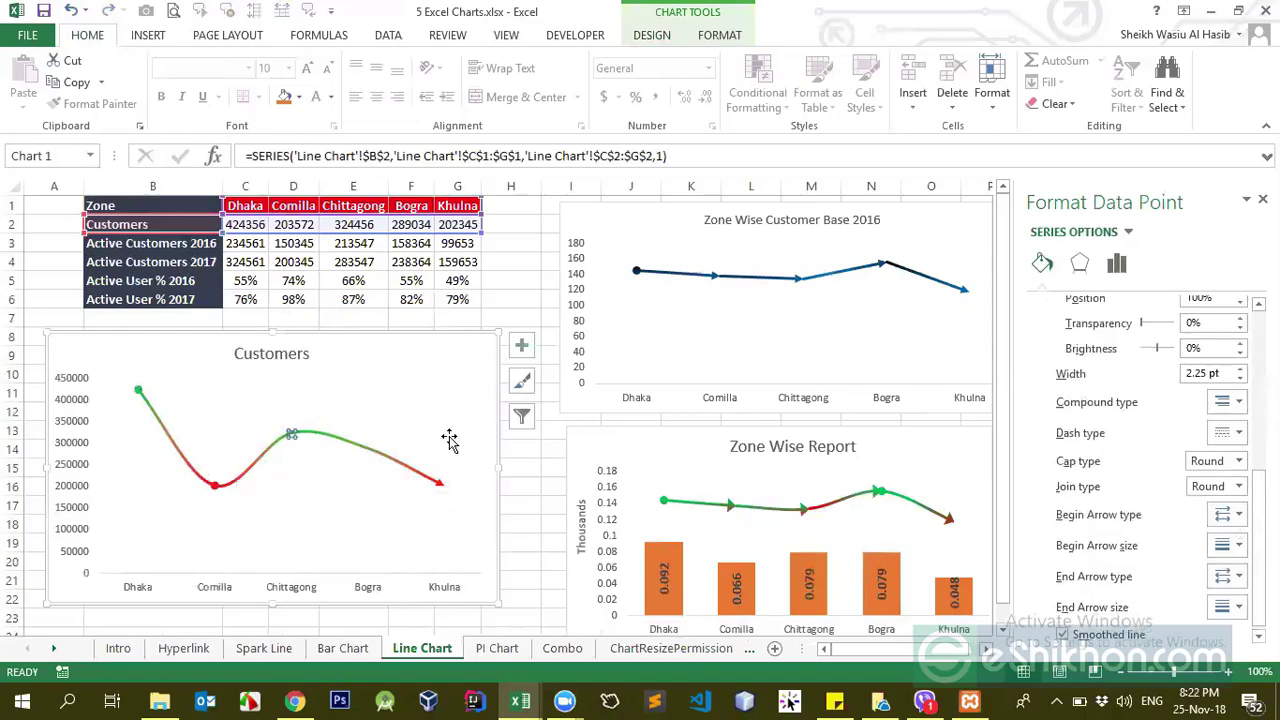
left_click(1236, 516)
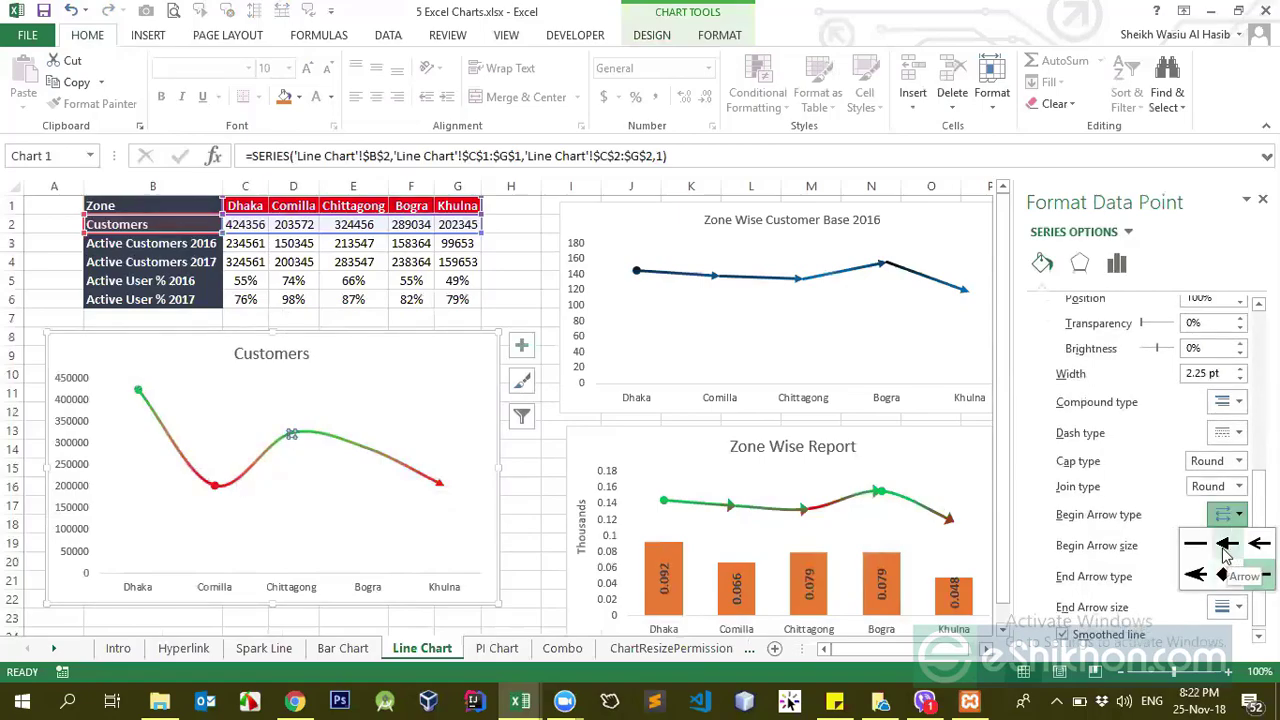
left_click(1225, 555)
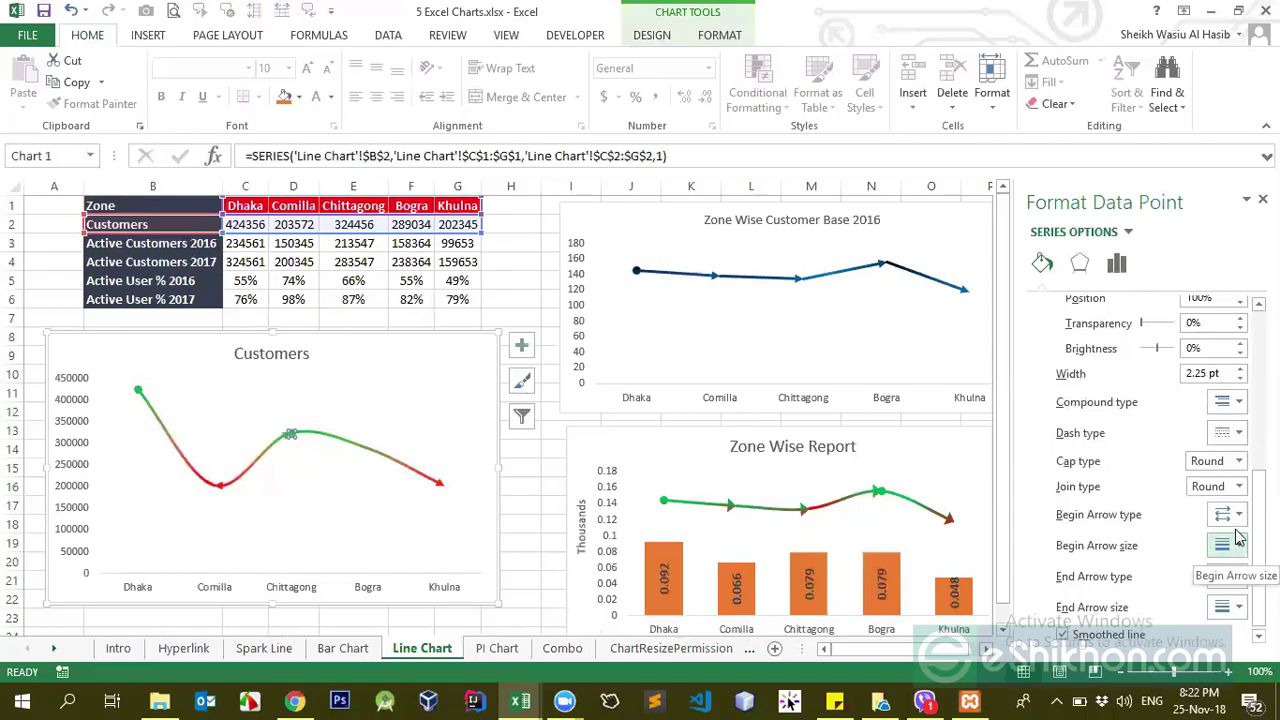
left_click(1236, 545)
left_click(1248, 572)
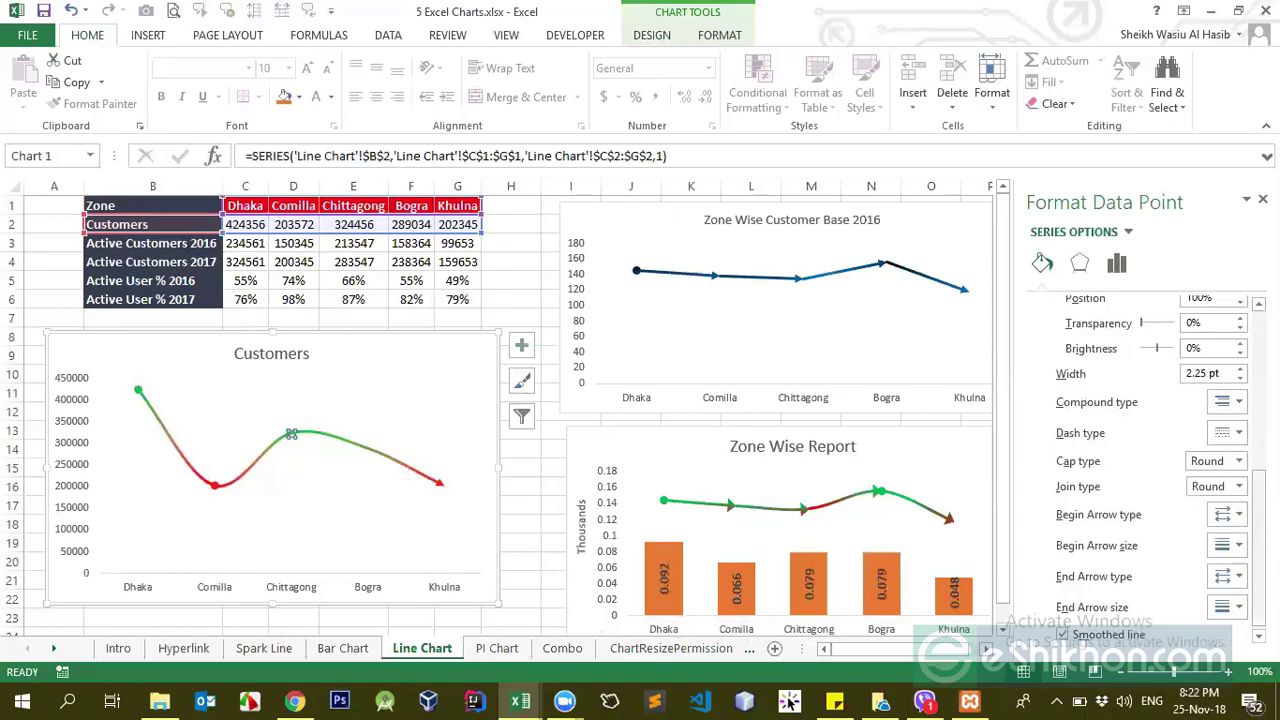
left_click(1236, 540)
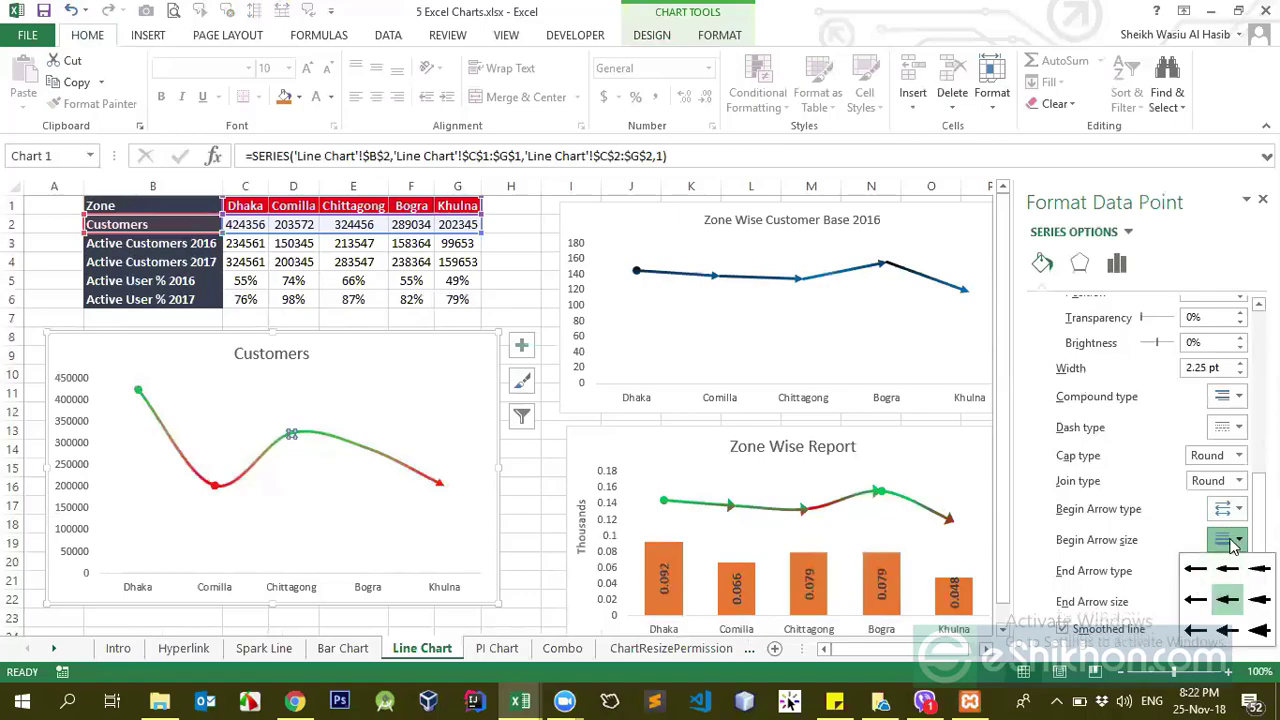
left_click(1231, 540)
left_click(1237, 510)
left_click(1198, 541)
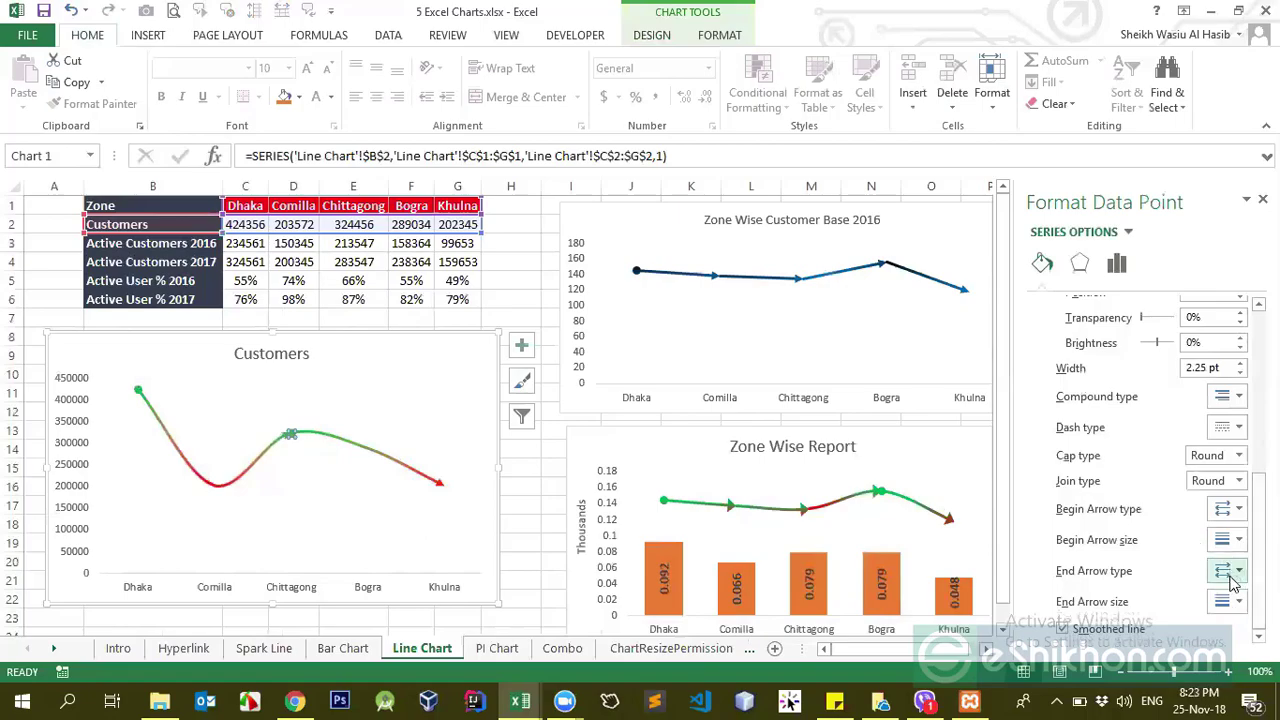
- Try Oval Arrow as the Chittagong data point's end arrow type, and return it to Arrow
left_click(1236, 573)
key("Escape")
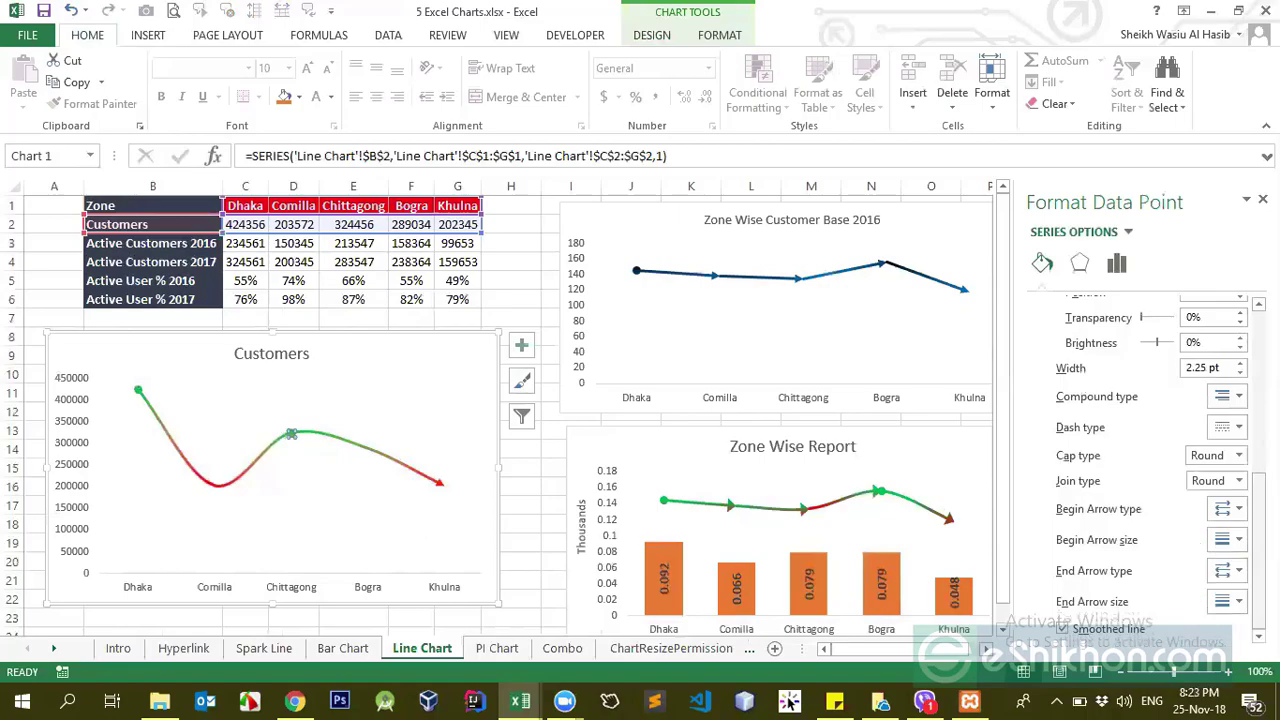
left_click(1232, 571)
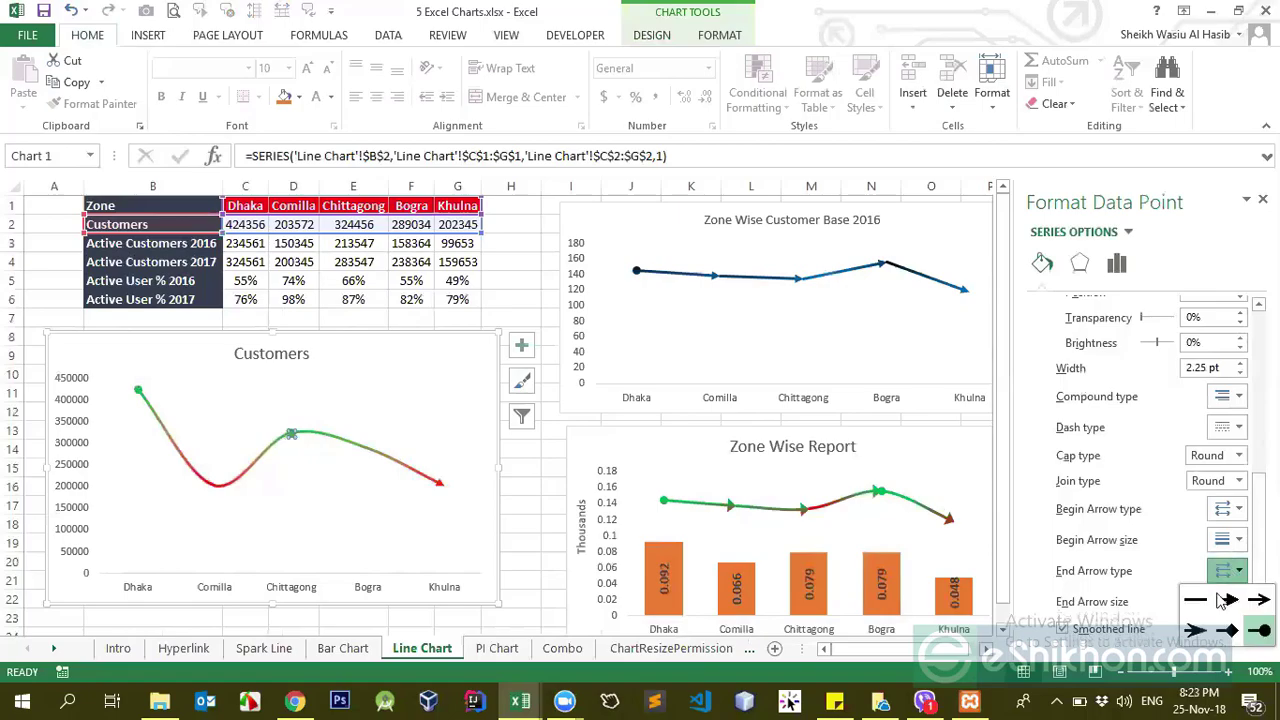
left_click(1232, 600)
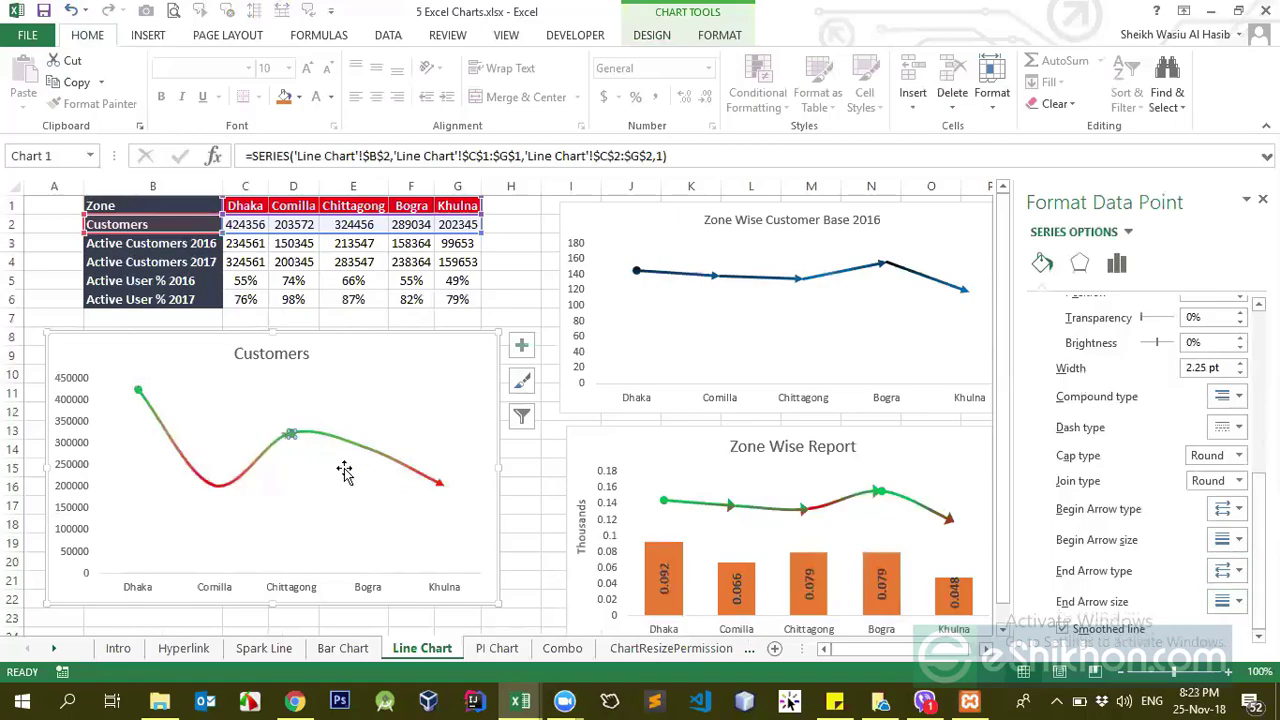
- Select only the Bogra data point and set its begin arrow type to Arrow and its end arrow type to Oval Arrow
left_click(368, 450)
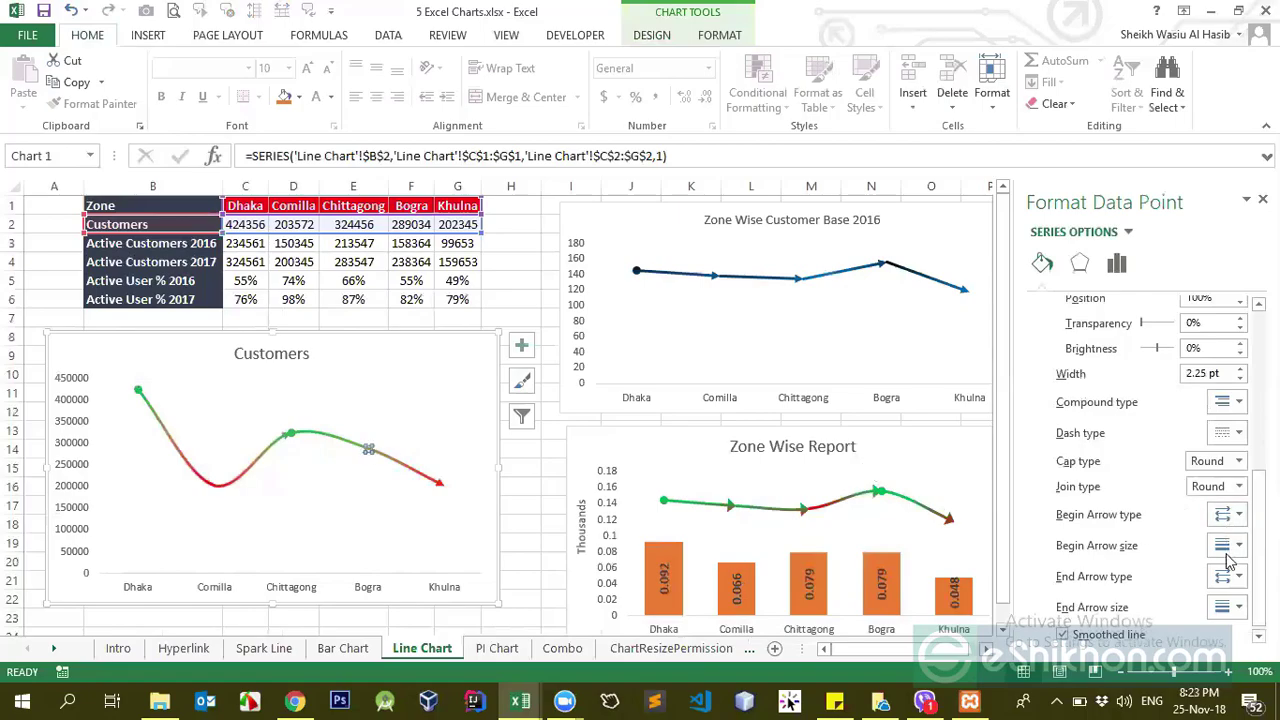
left_click(1224, 517)
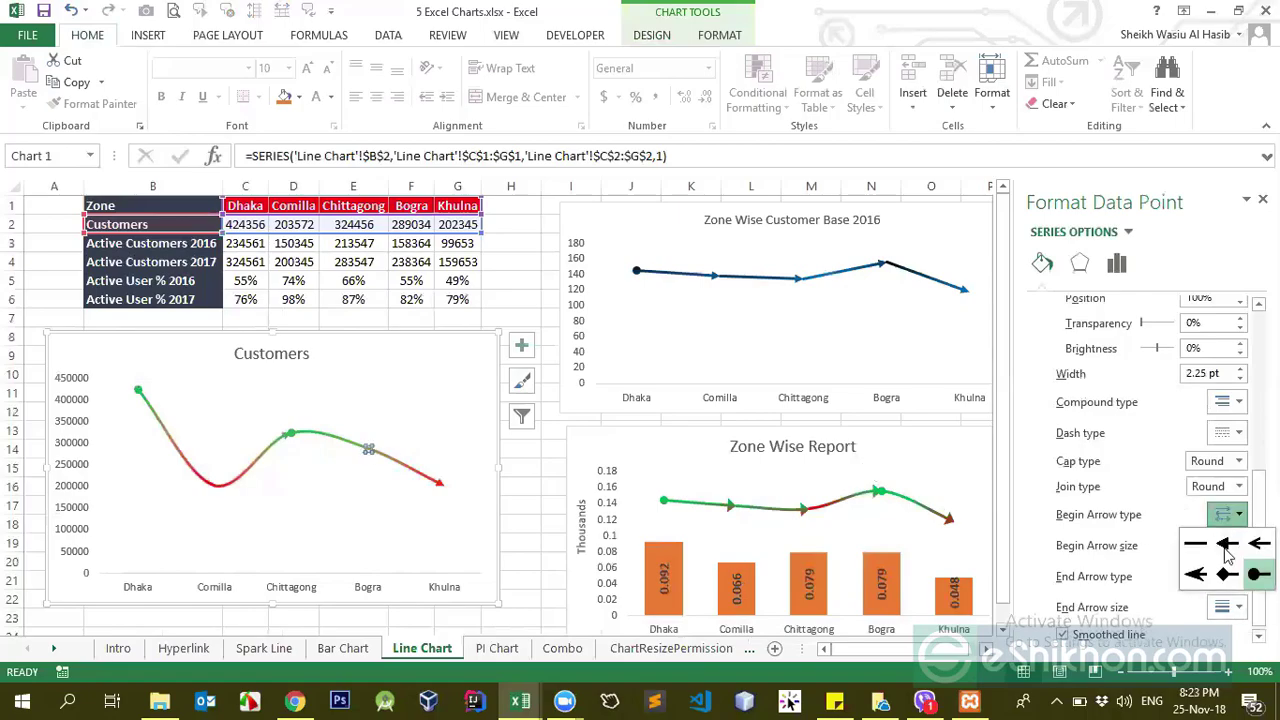
left_click(1226, 548)
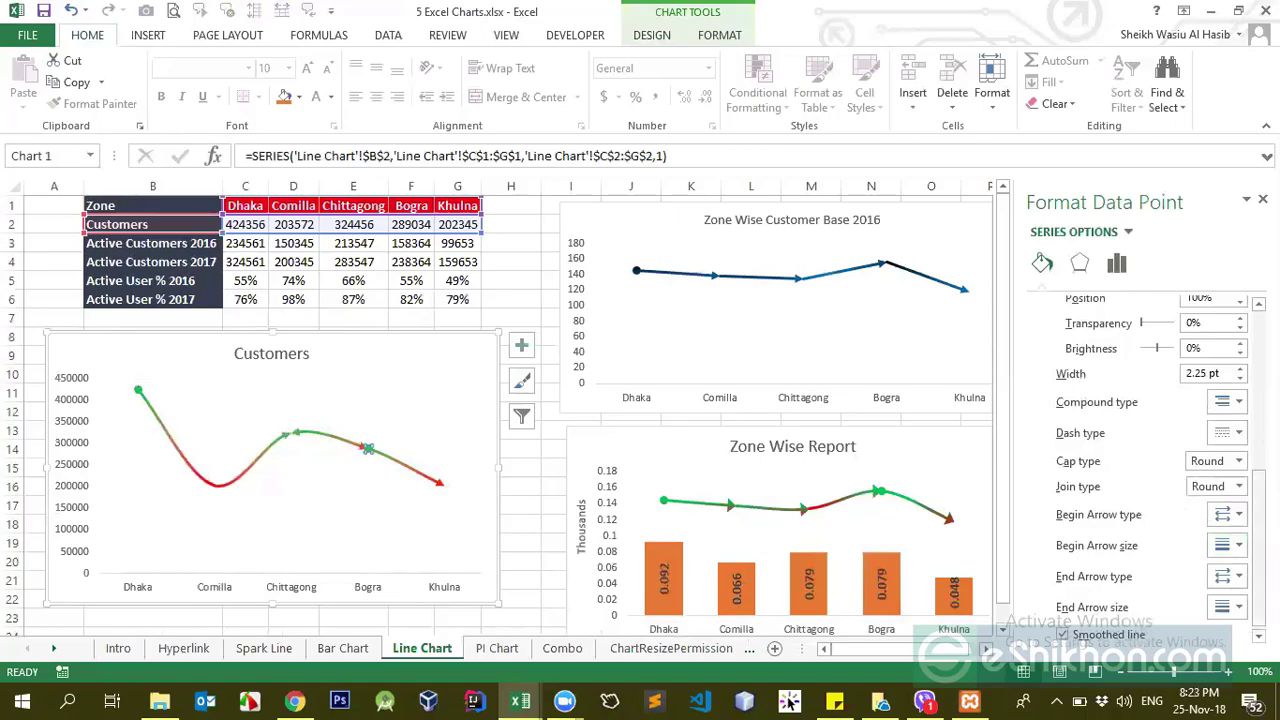
left_click(1226, 571)
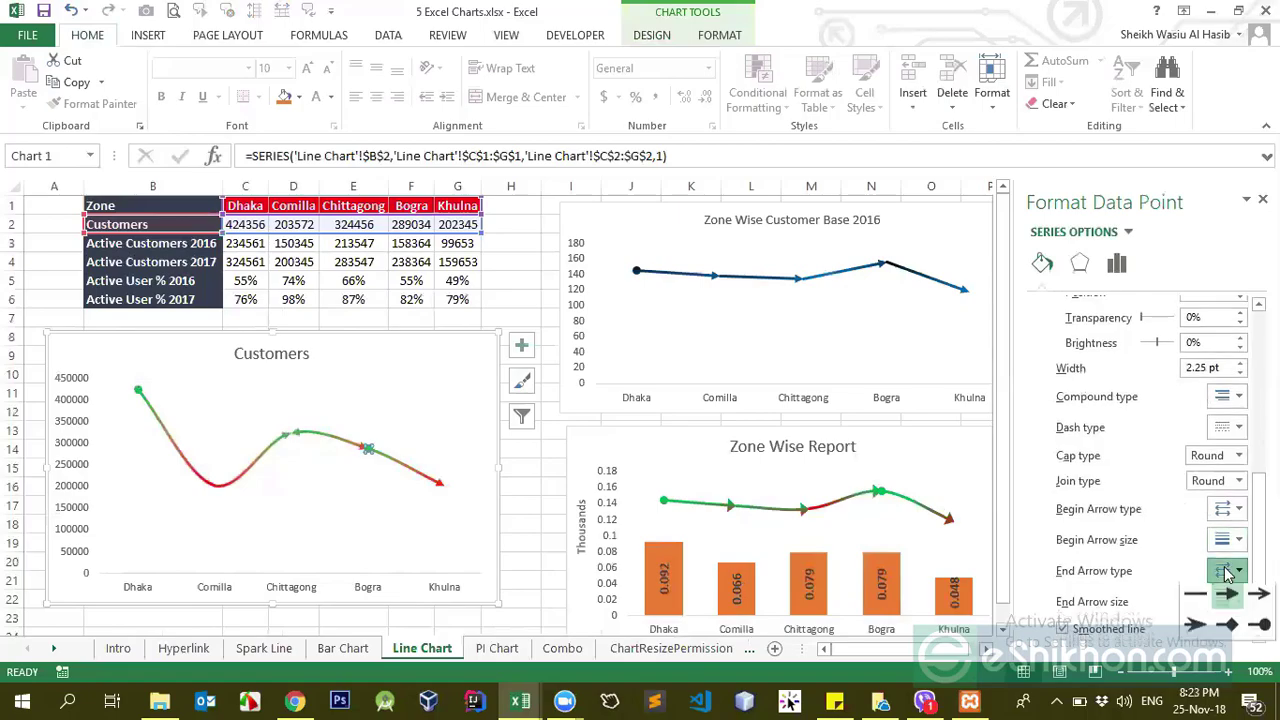
left_click(1262, 632)
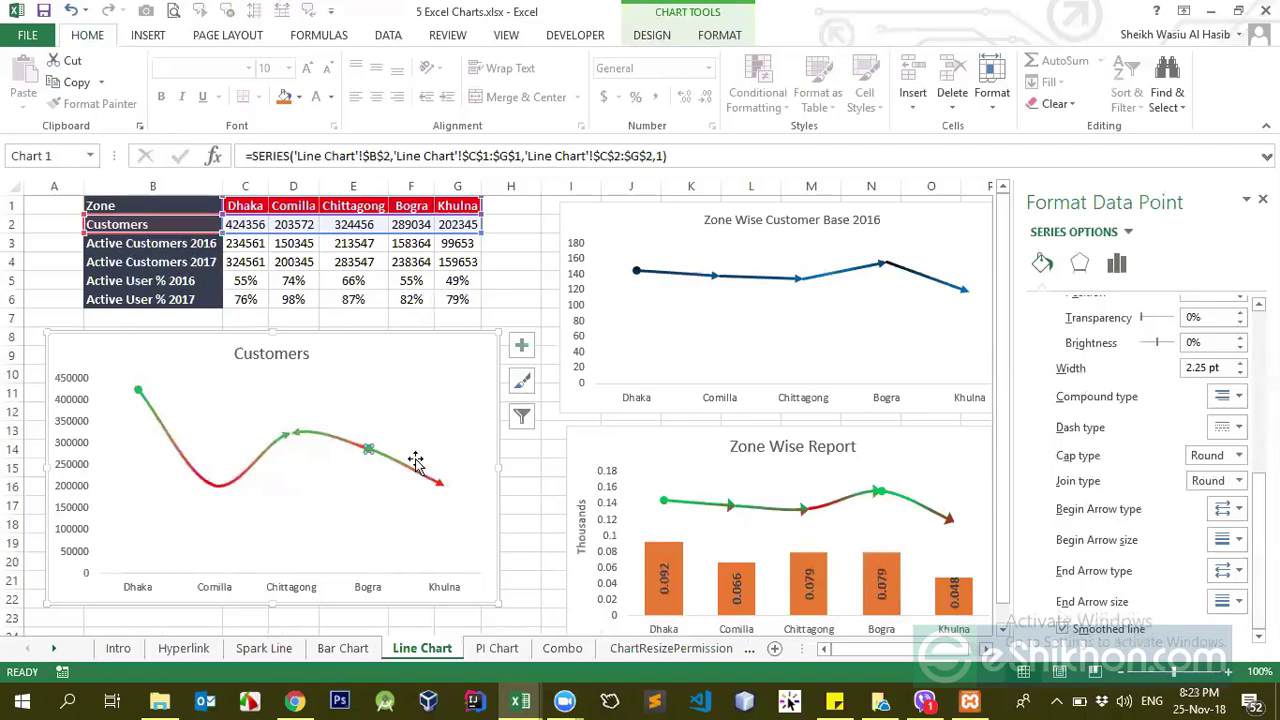
- Return the Bogra data point's begin arrow type to Oval Arrow and its end arrow type to Arrow
left_click(1235, 520)
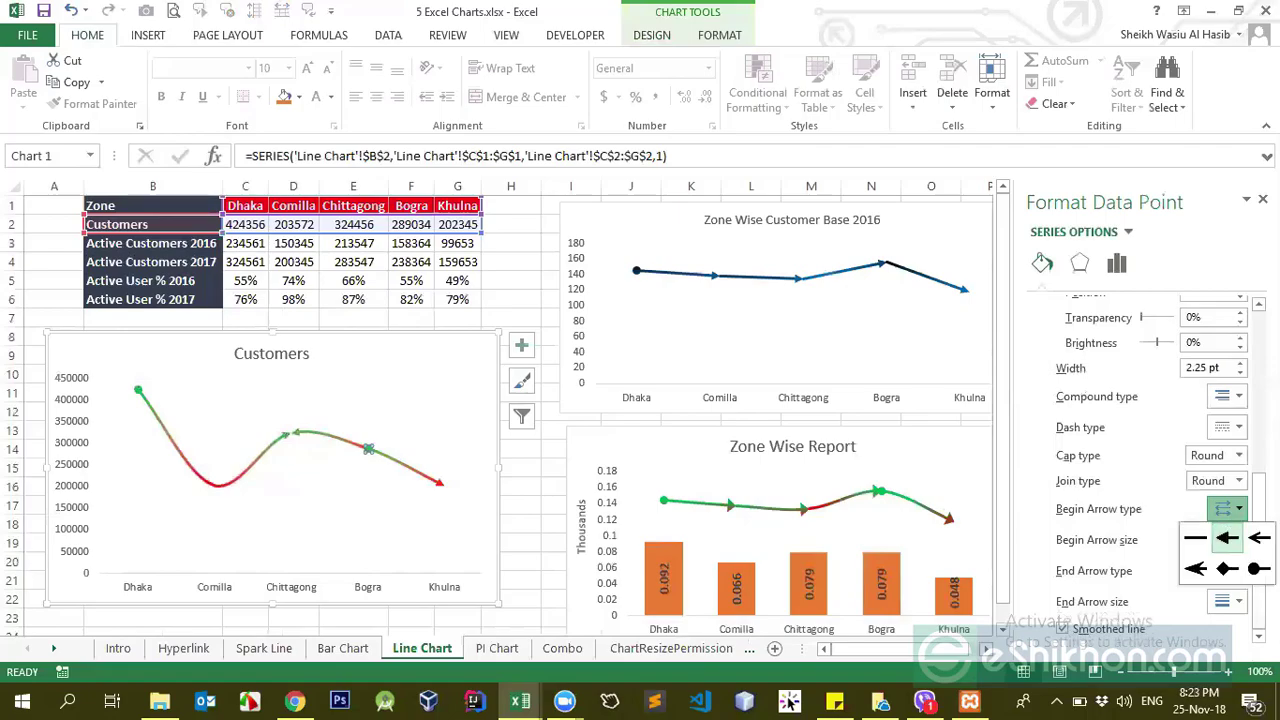
left_click(1262, 571)
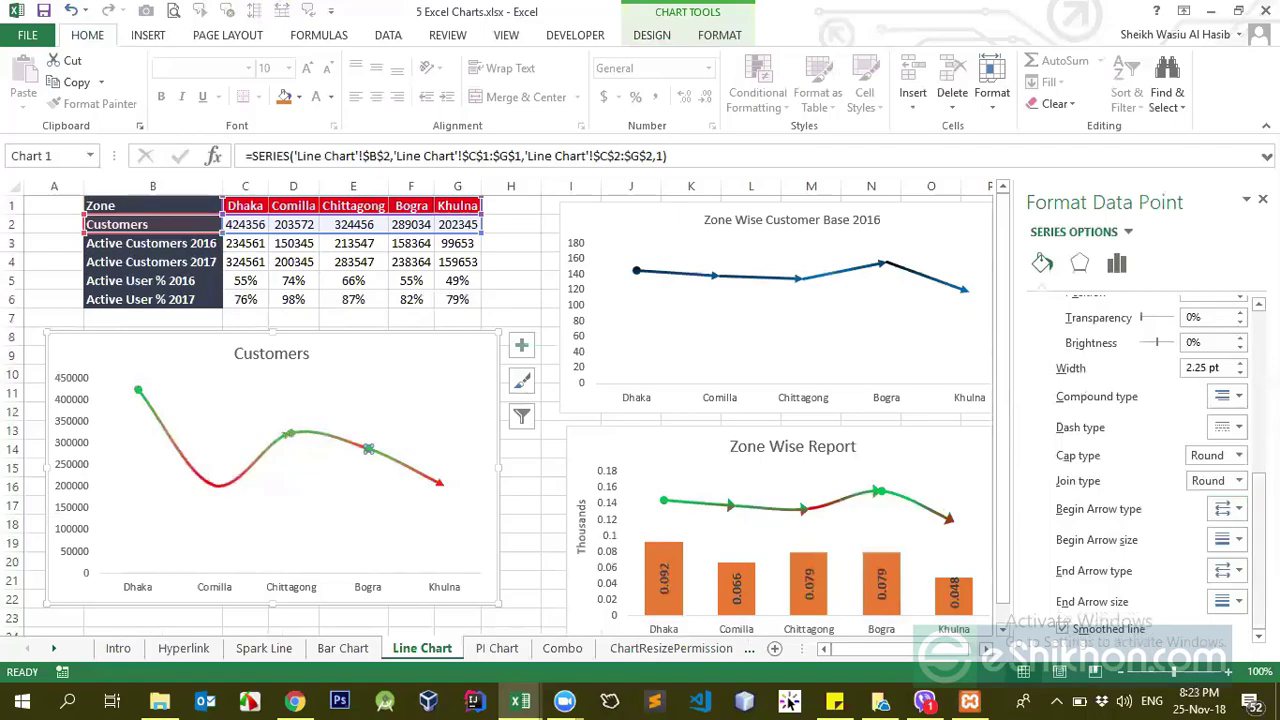
left_click(1230, 603)
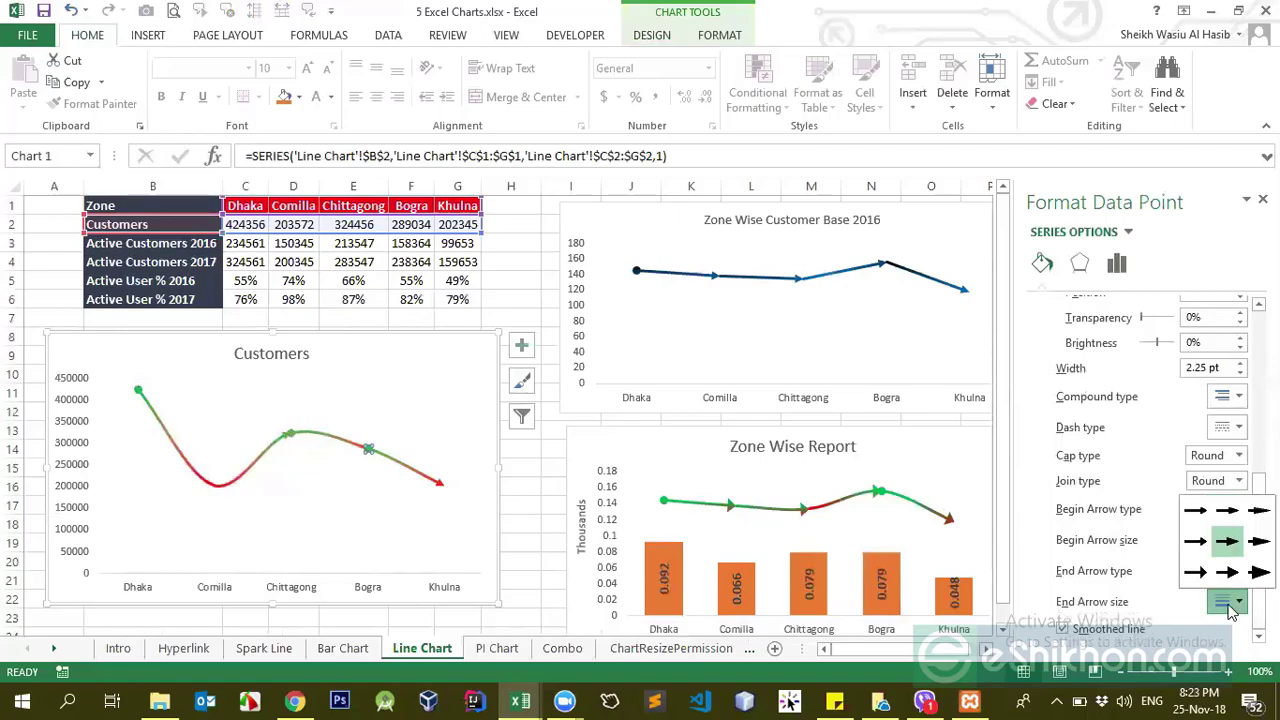
left_click(437, 487)
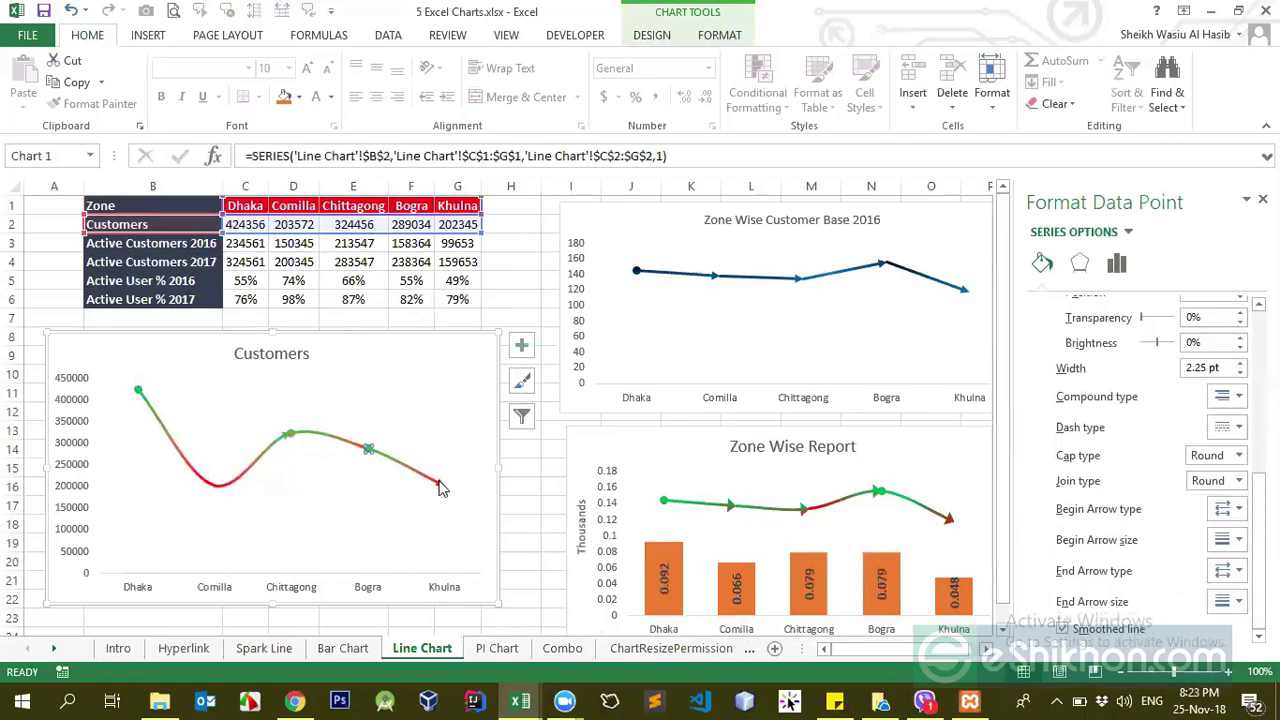
left_click(1232, 574)
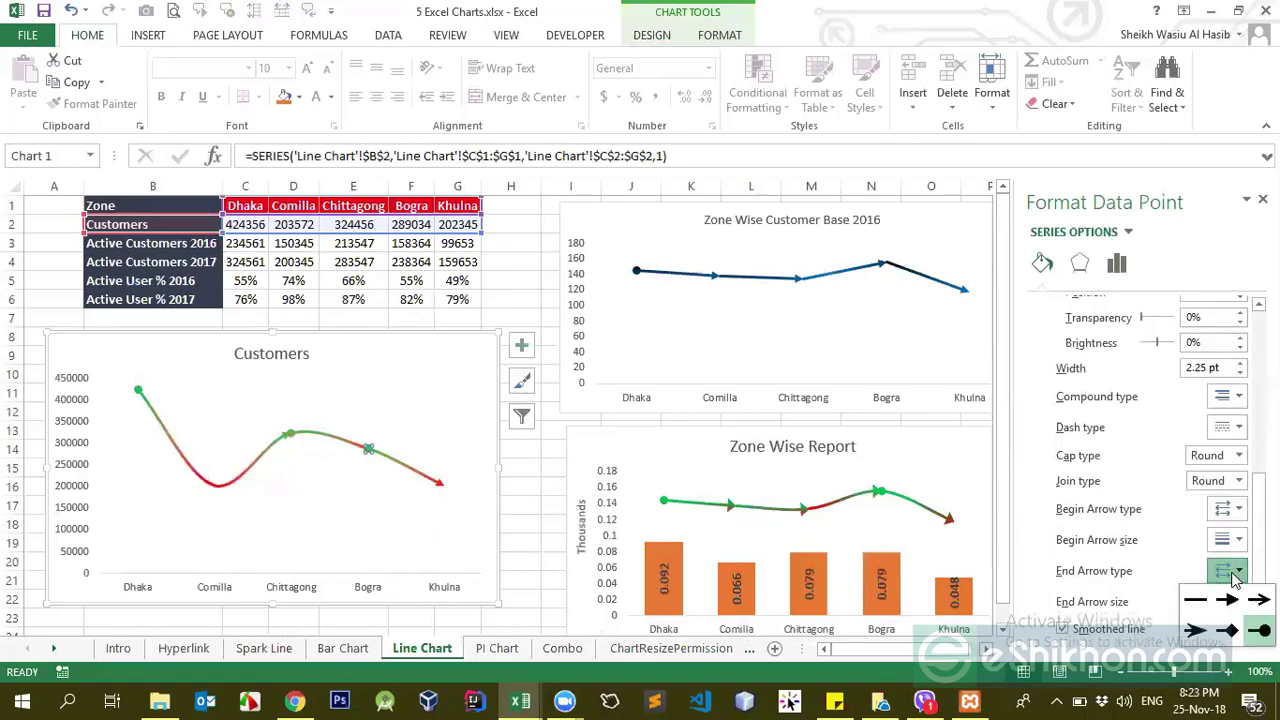
left_click(1230, 602)
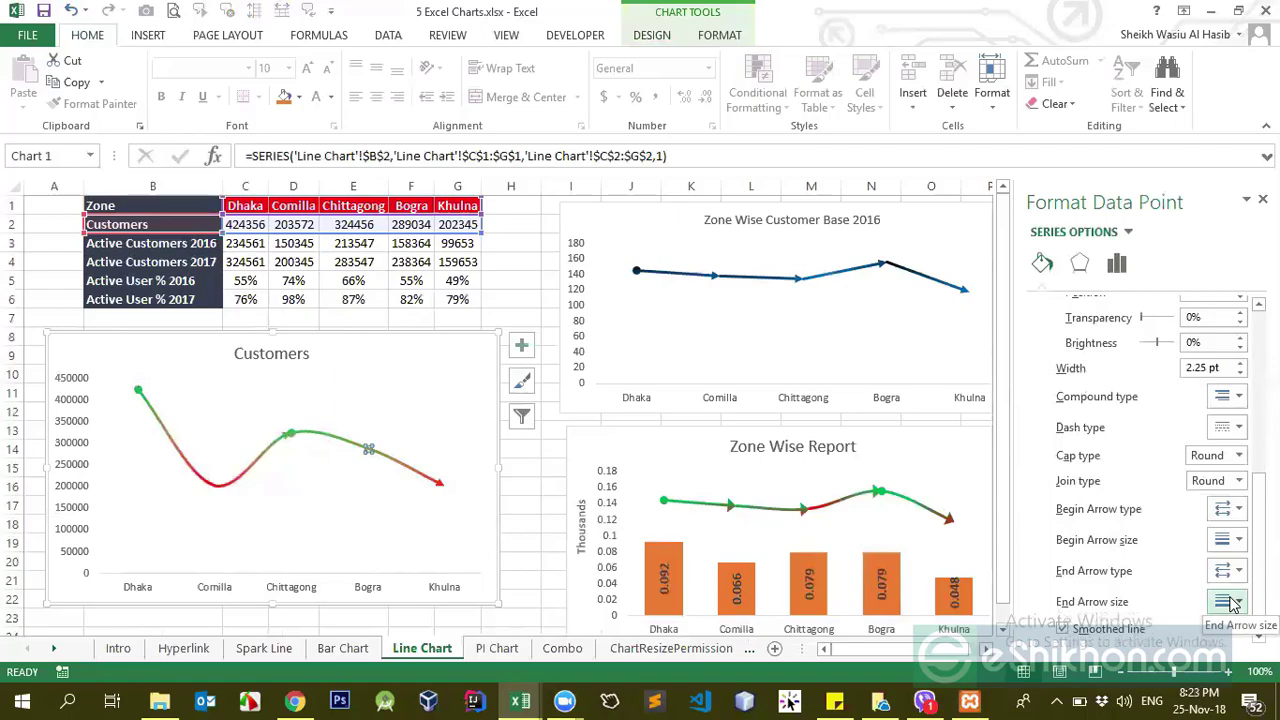
- Select only the Khulna data point on the Customers line and set its begin arrow type to Arrow
left_click(406, 491)
left_click(390, 458)
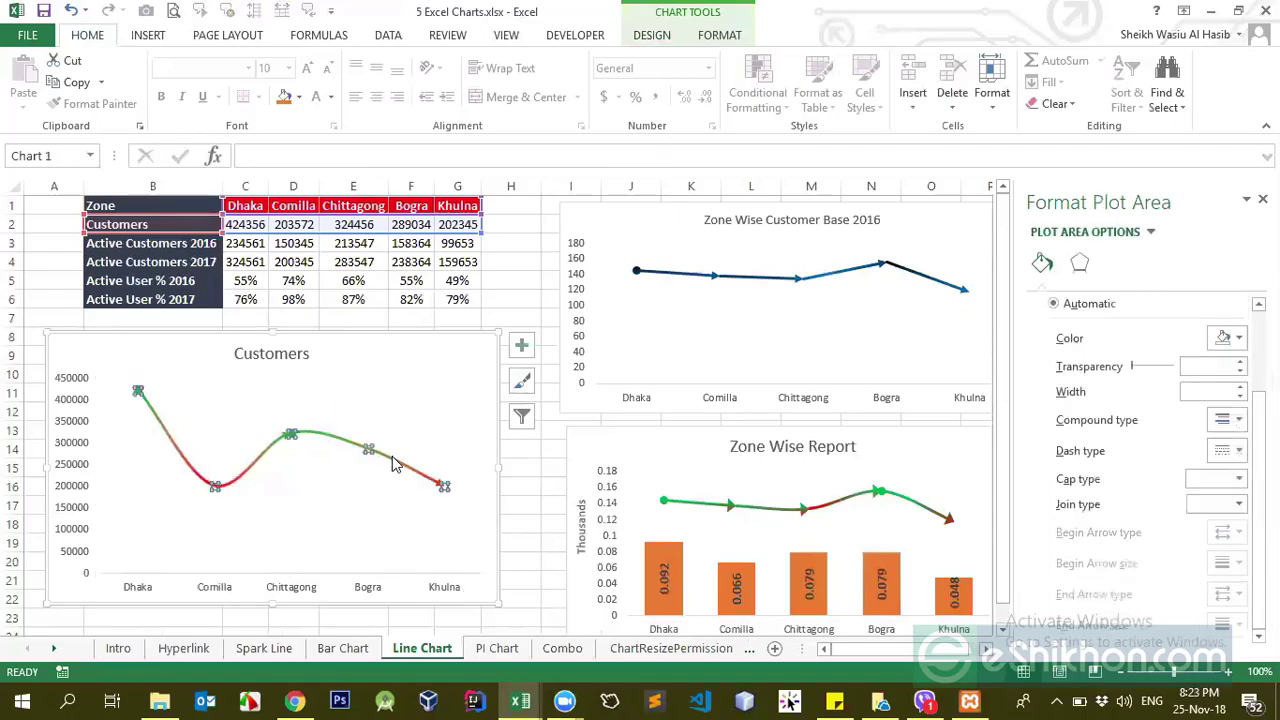
left_click(442, 487)
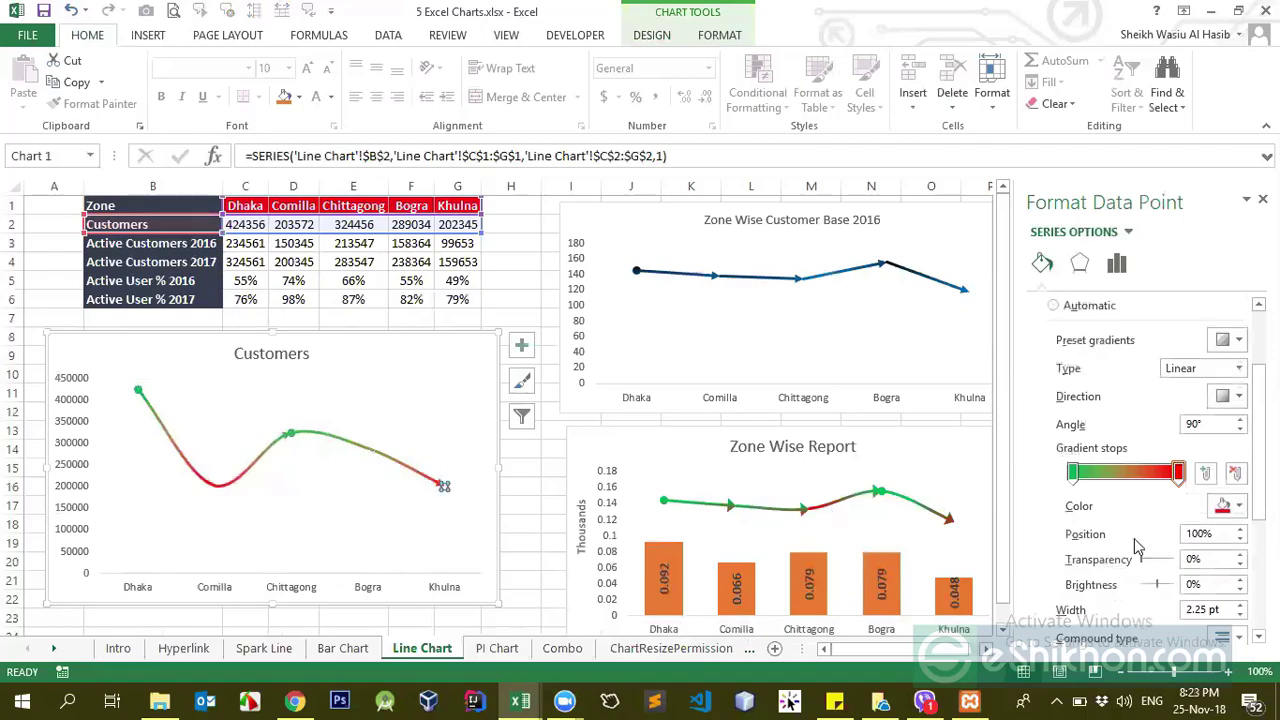
scroll(1150, 470, "down", 5)
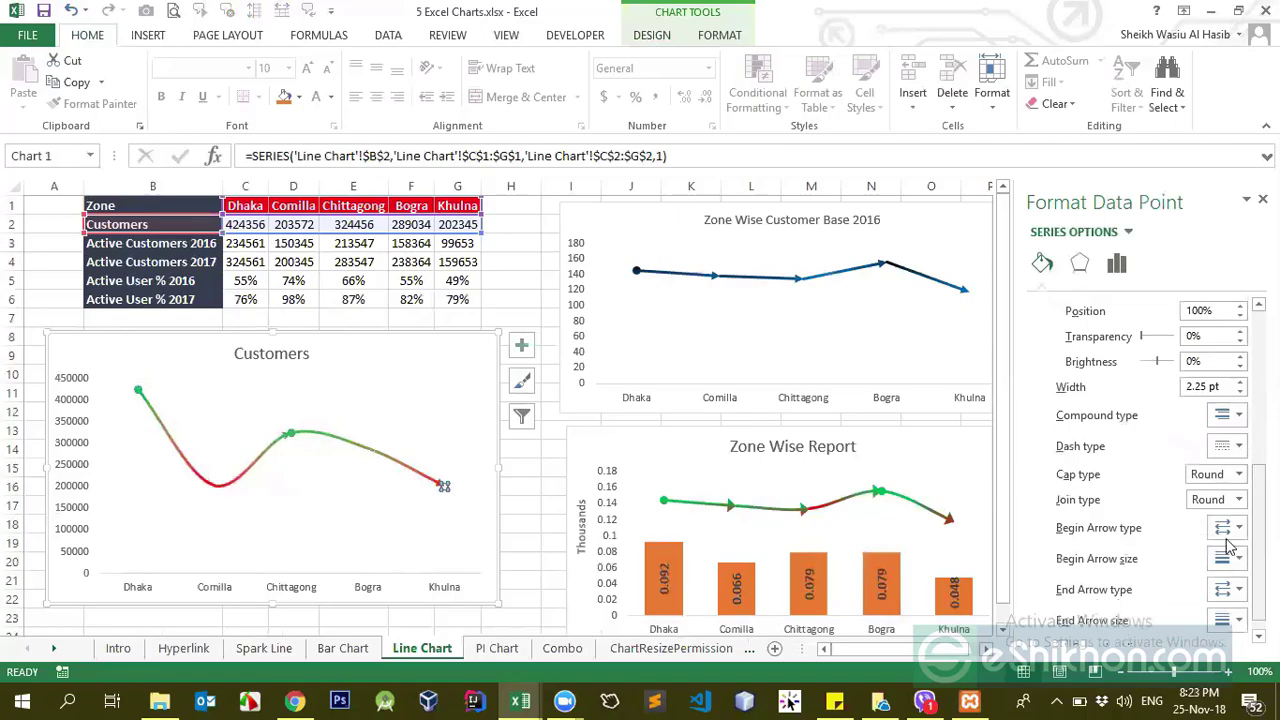
left_click(1228, 527)
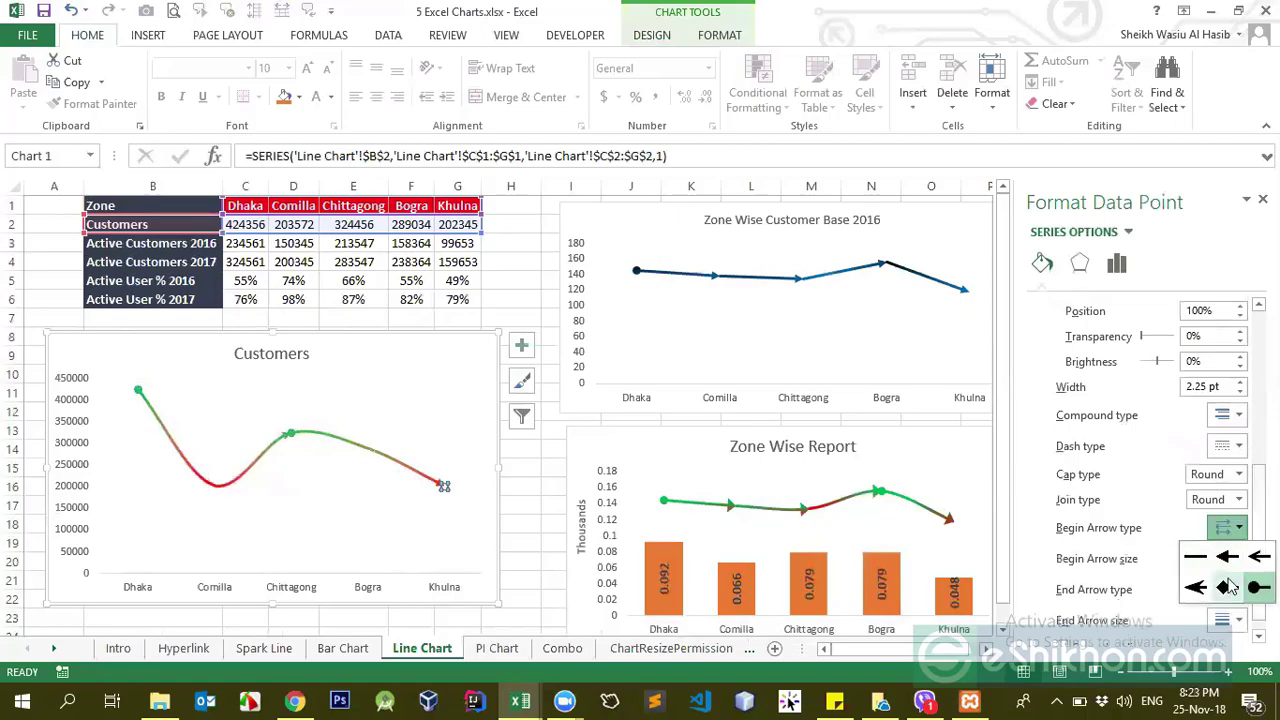
left_click(1228, 557)
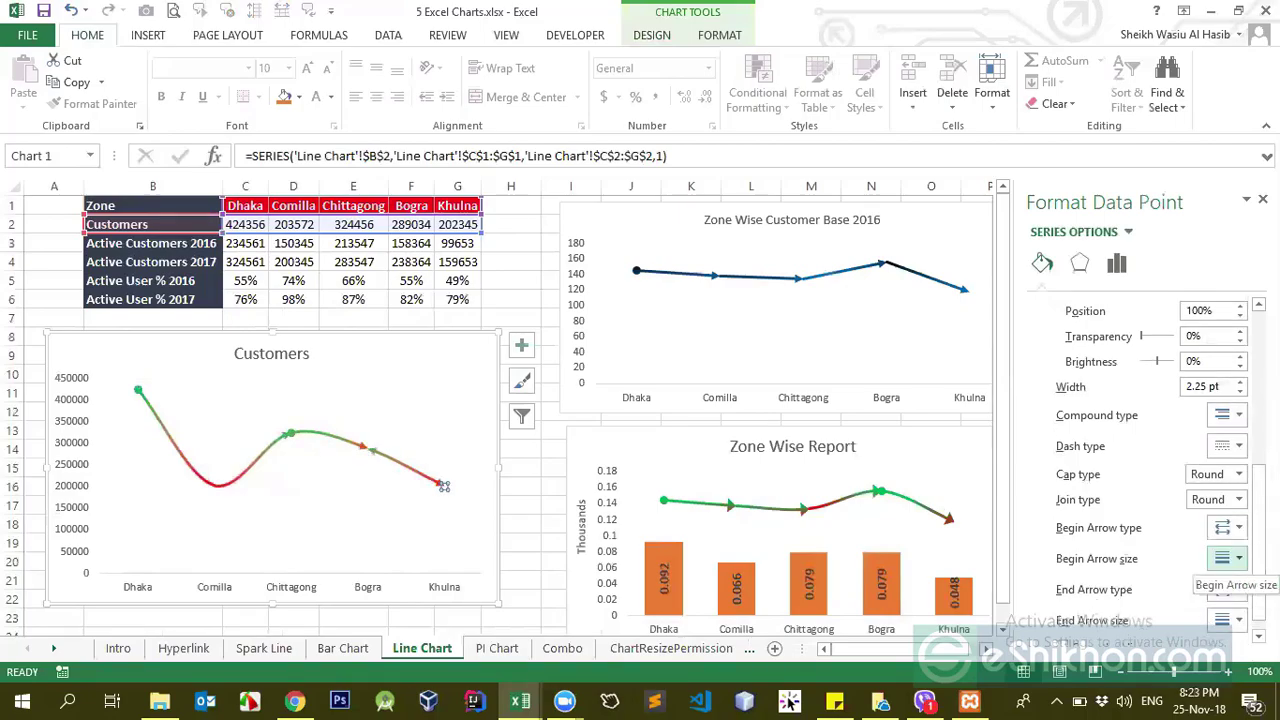
- Review the end arrow size choices for the Khulna data point, and deselect the line
scroll(1222, 558, "down", 1)
left_click(1228, 601)
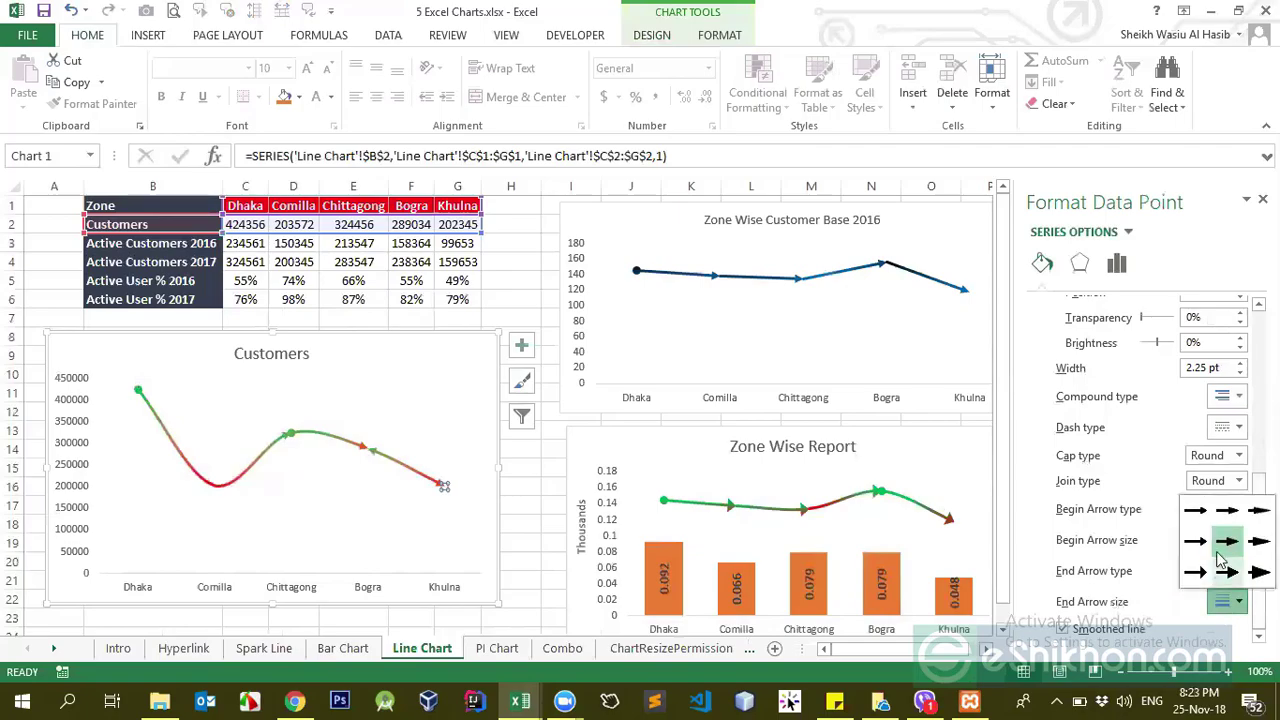
left_click(1227, 515)
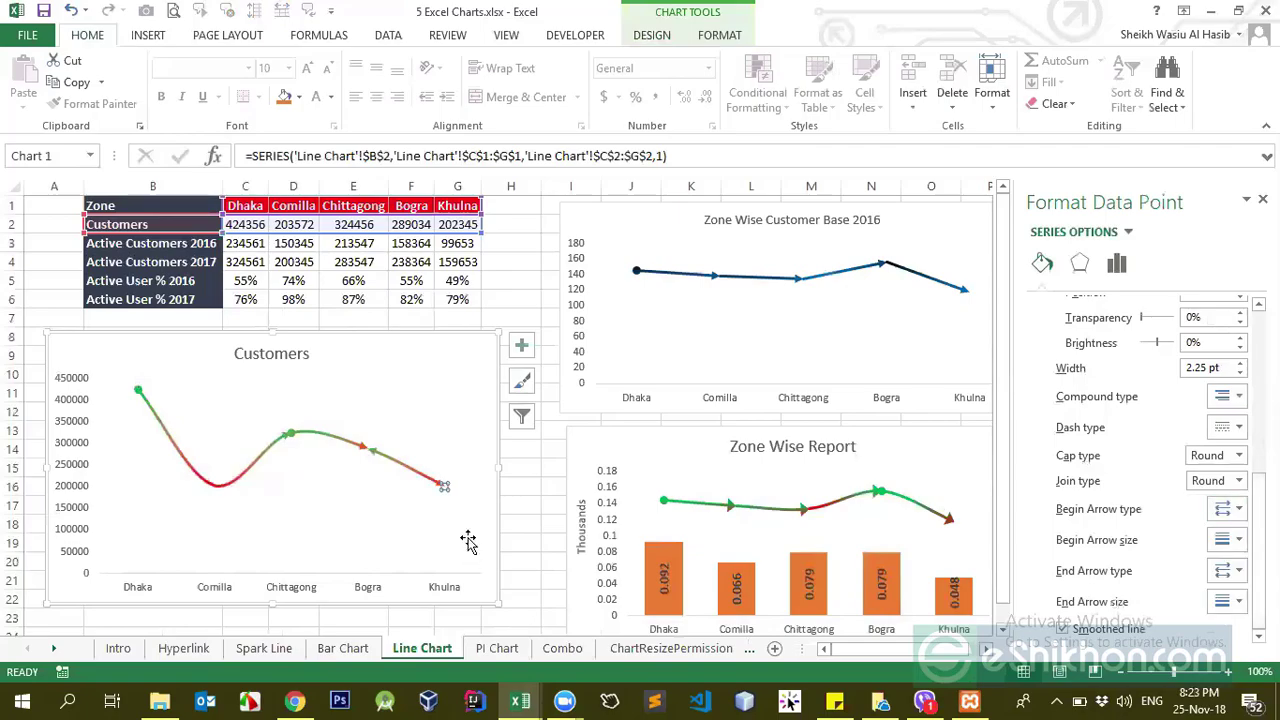
left_click(468, 541)
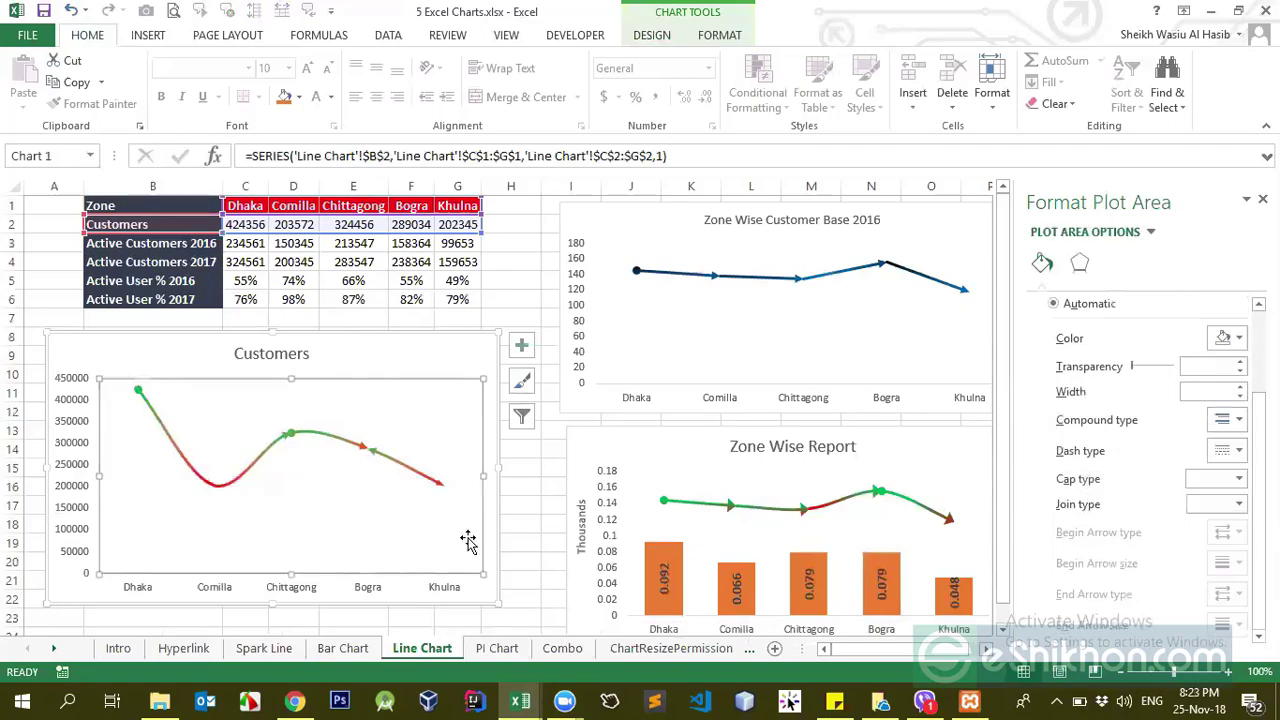
- Select only the Comilla data point, try Arrow as its begin arrow type, and switch it to No Arrow
left_click(212, 487)
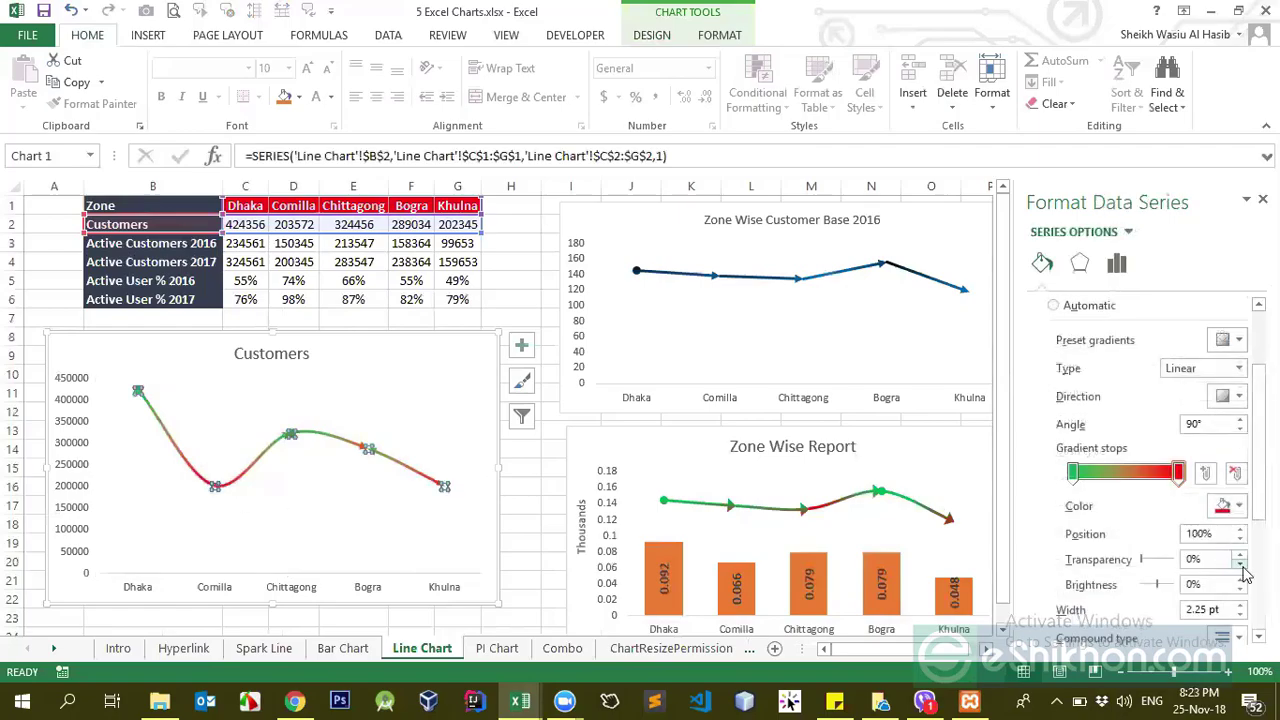
left_click(214, 487)
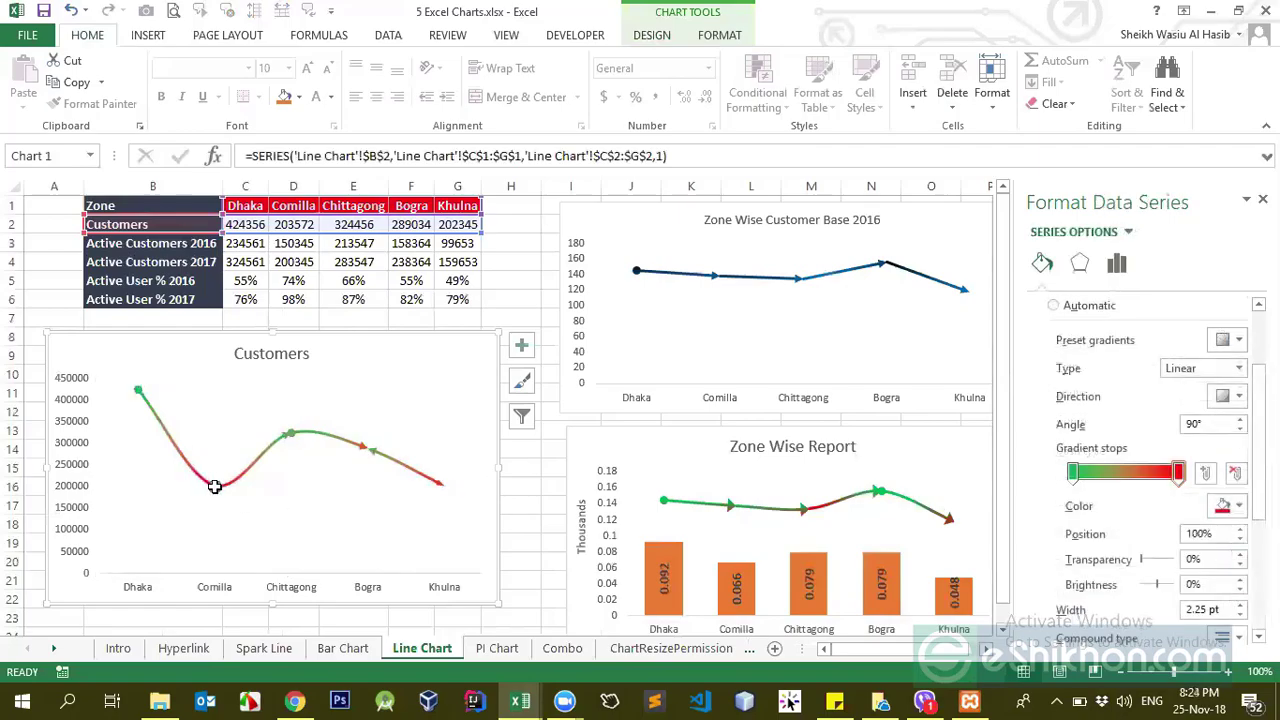
scroll(1222, 500, "down", 4)
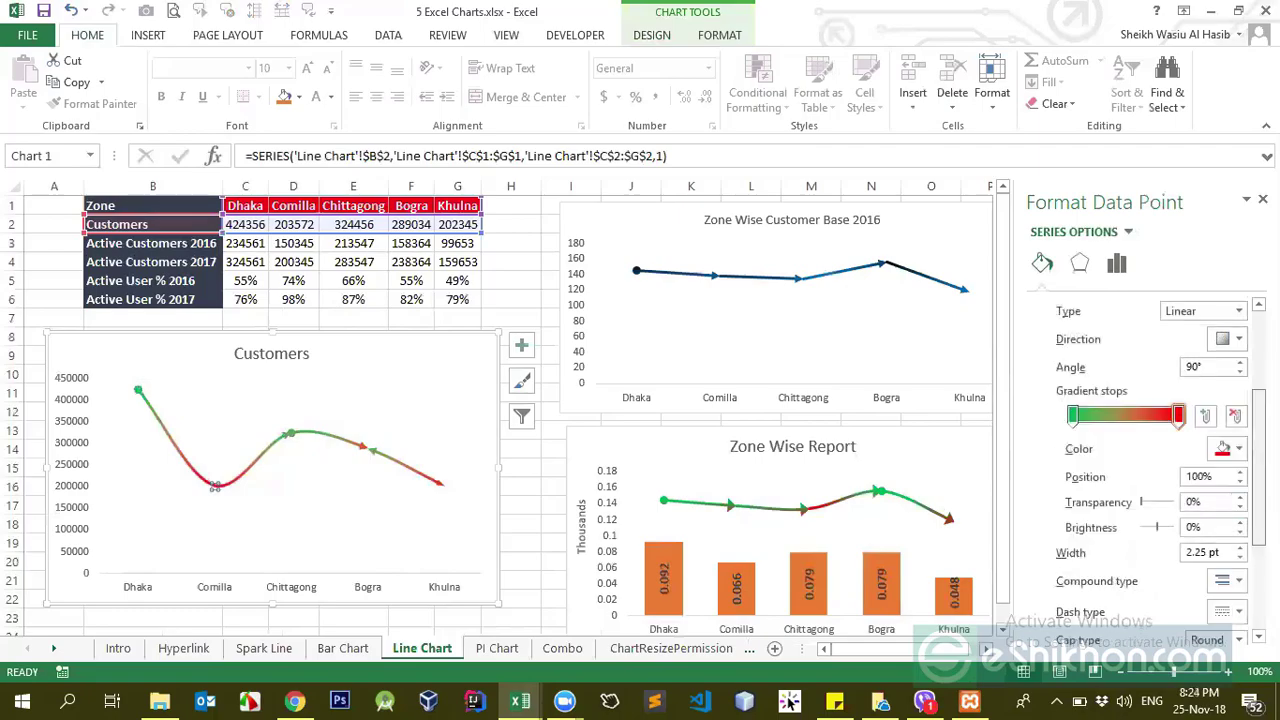
left_click(1222, 512)
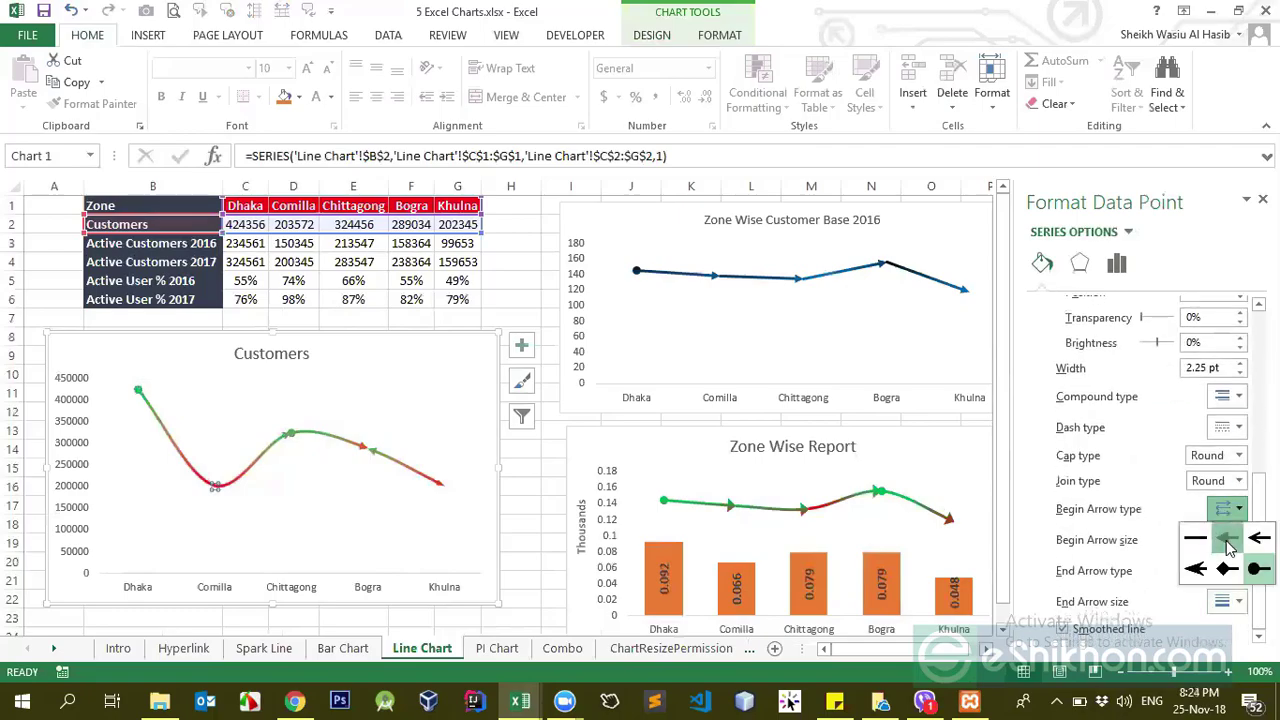
left_click(1226, 535)
left_click(1222, 509)
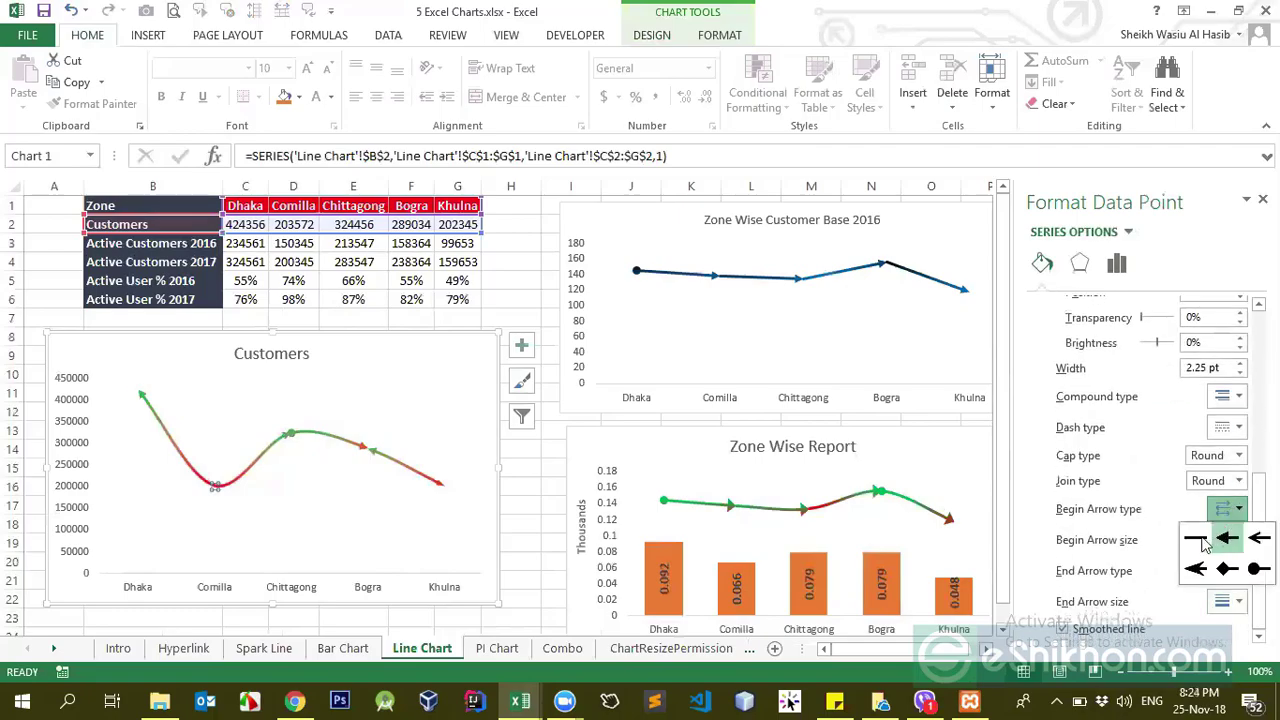
left_click(1207, 543)
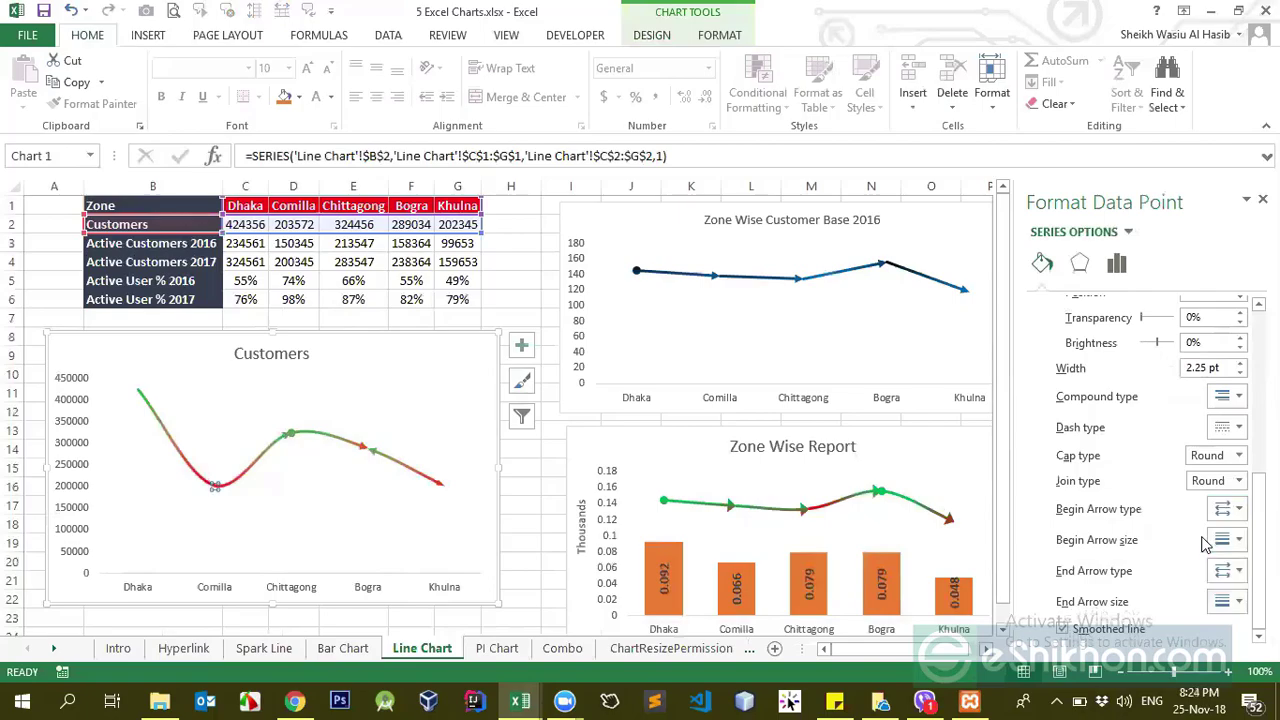
- Set the Comilla data point's end arrow type to Arrow
left_click(1228, 601)
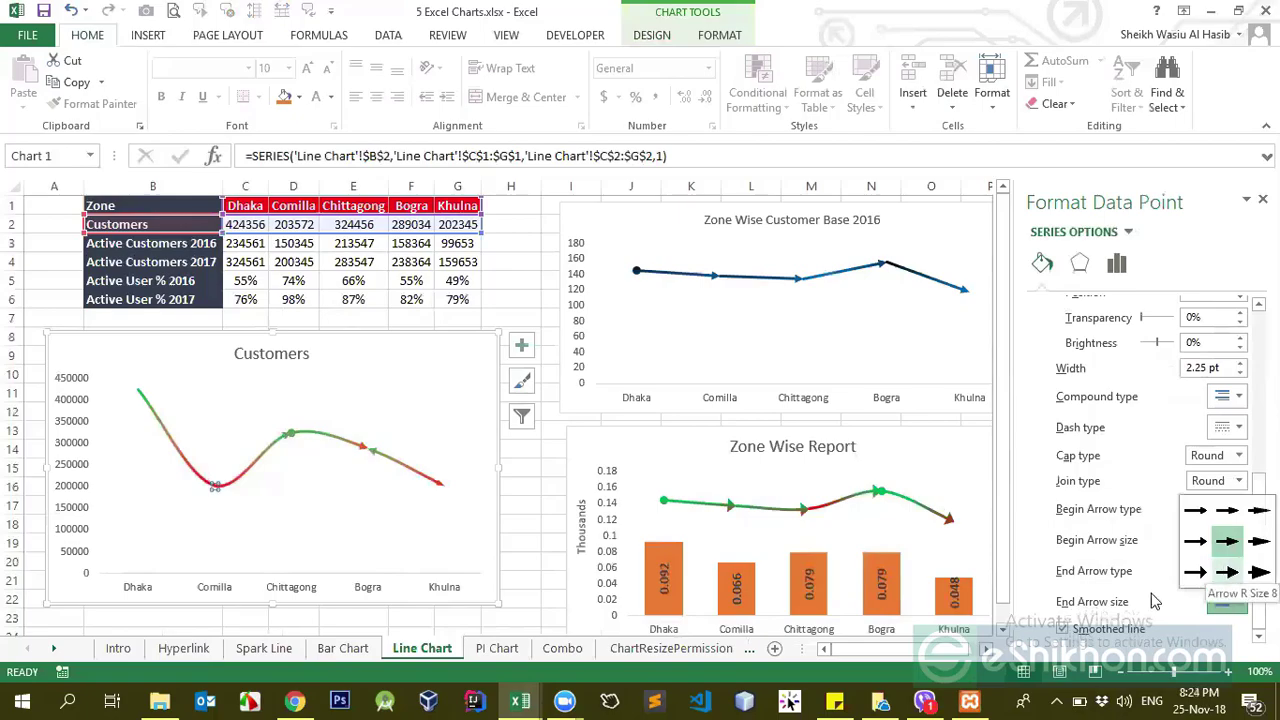
left_click(1152, 595)
left_click(1225, 573)
left_click(1226, 596)
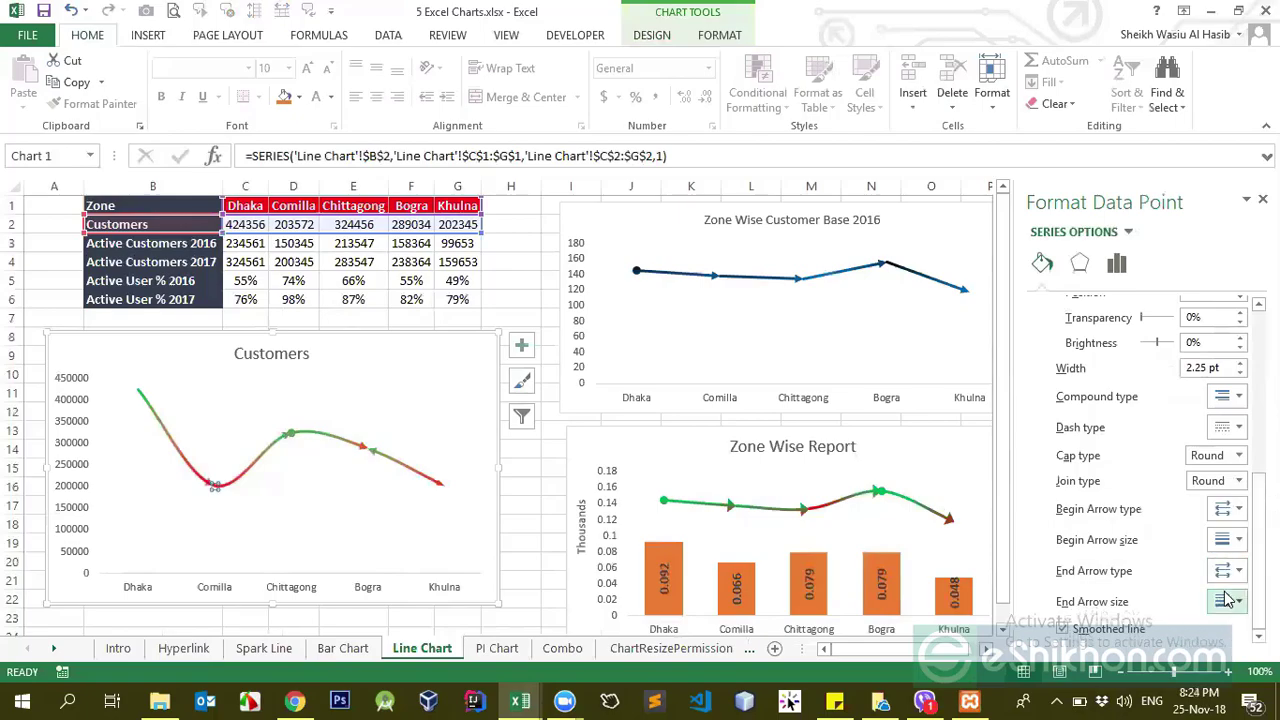
left_click(157, 434)
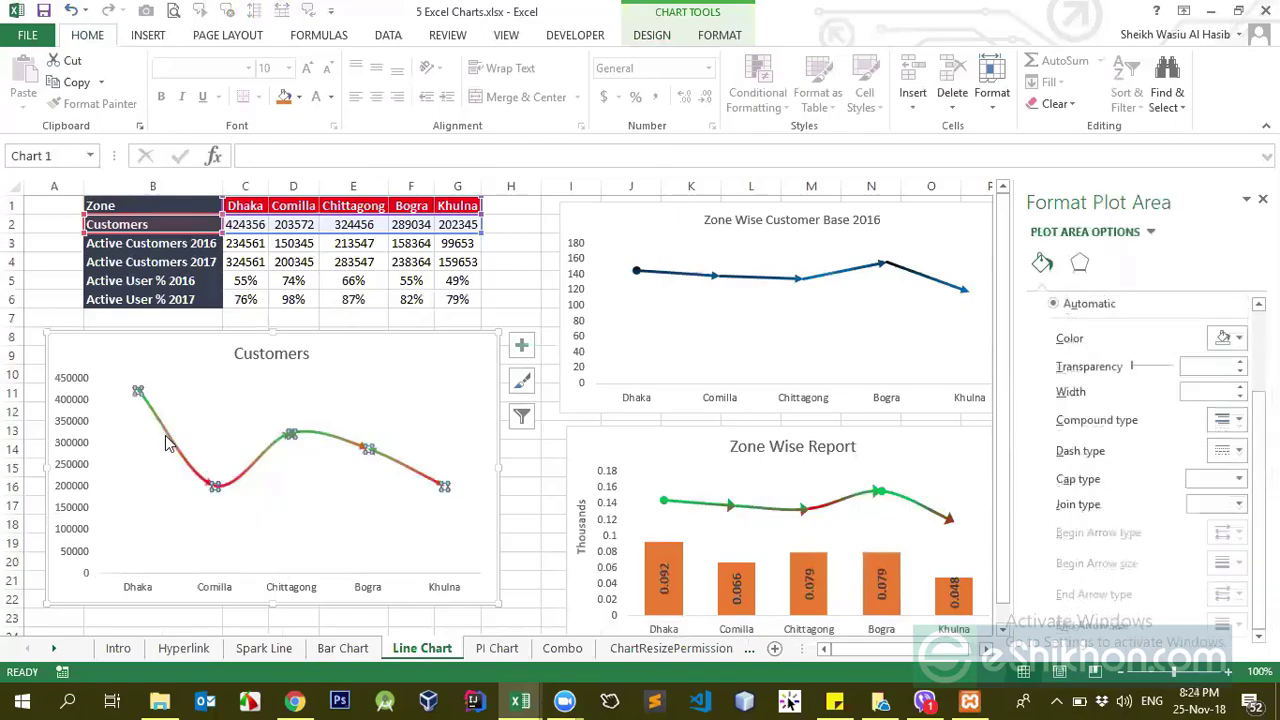
left_click(168, 444)
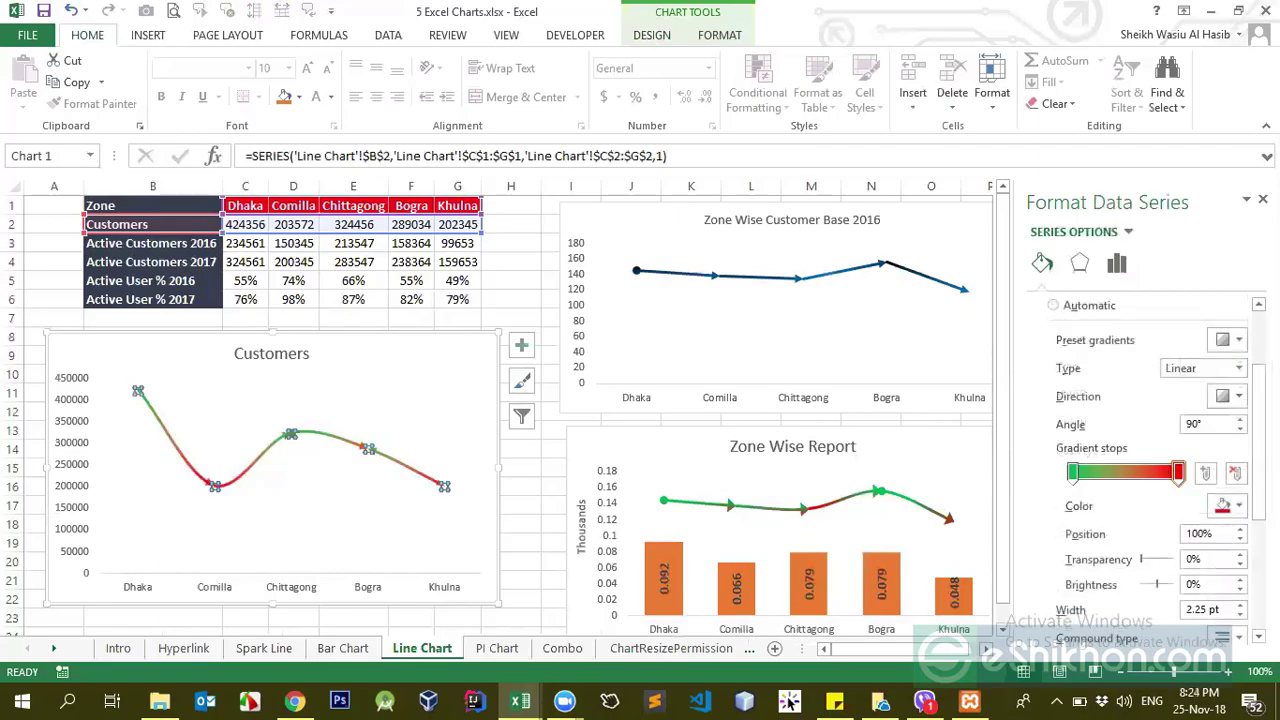
scroll(1150, 470, "down", 3)
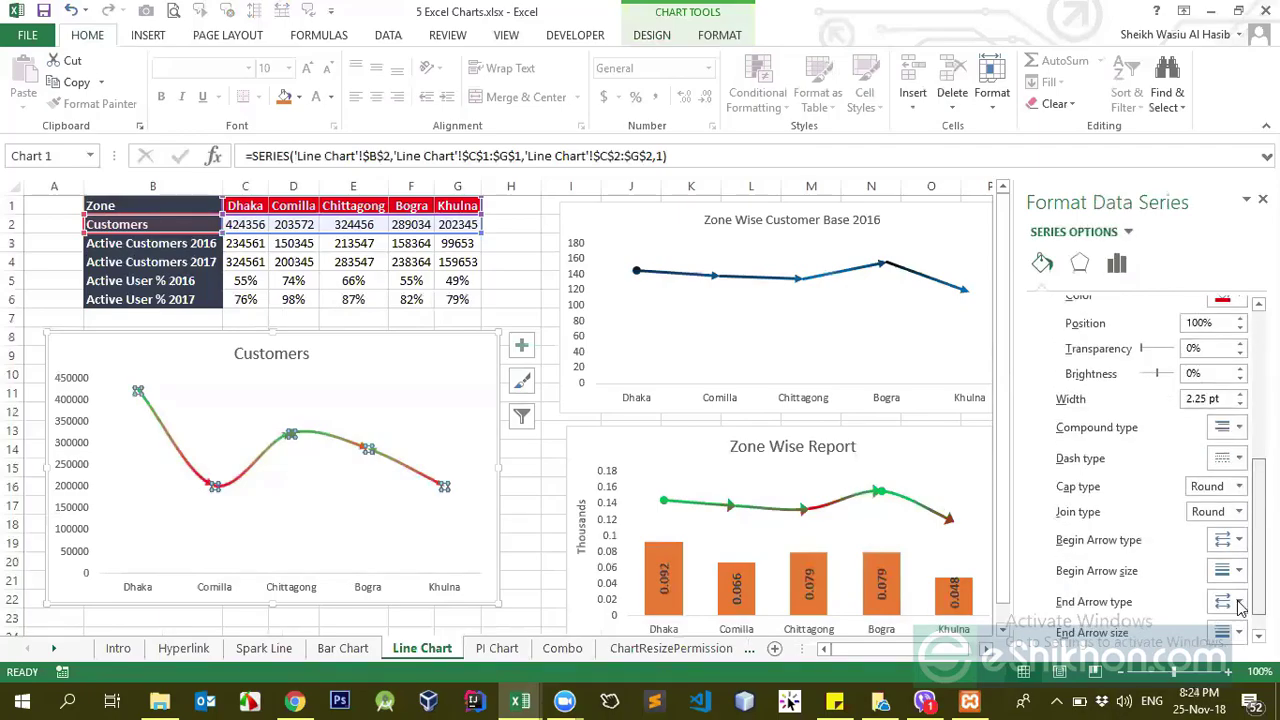
left_click(1230, 540)
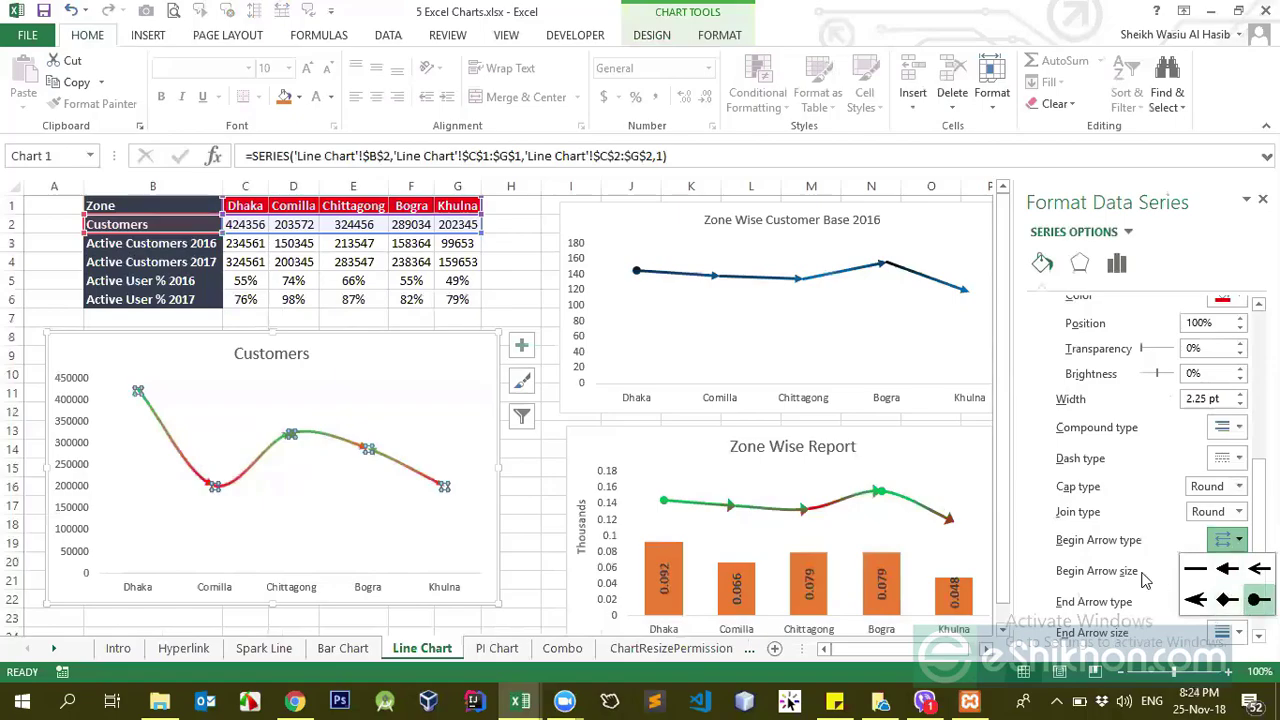
left_click(190, 482)
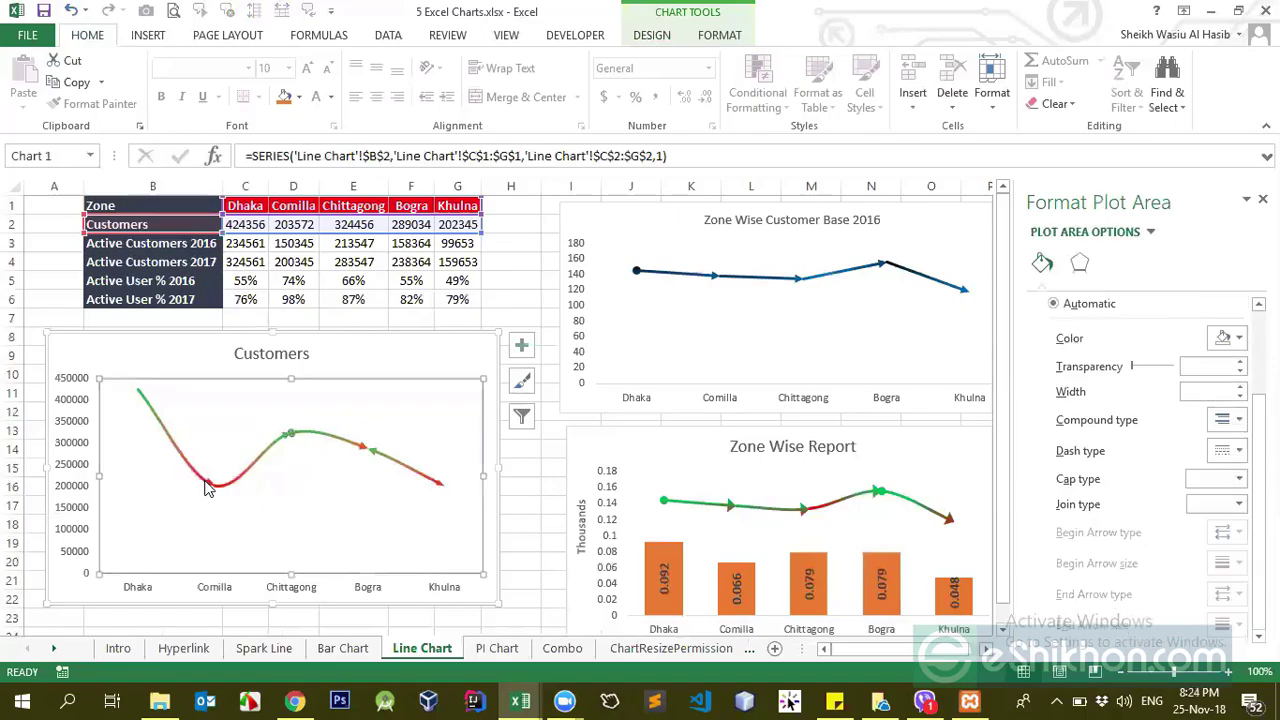
- Select only the Comilla data point on the Customers line and set its begin arrow type to Oval Arrow
left_click(207, 487)
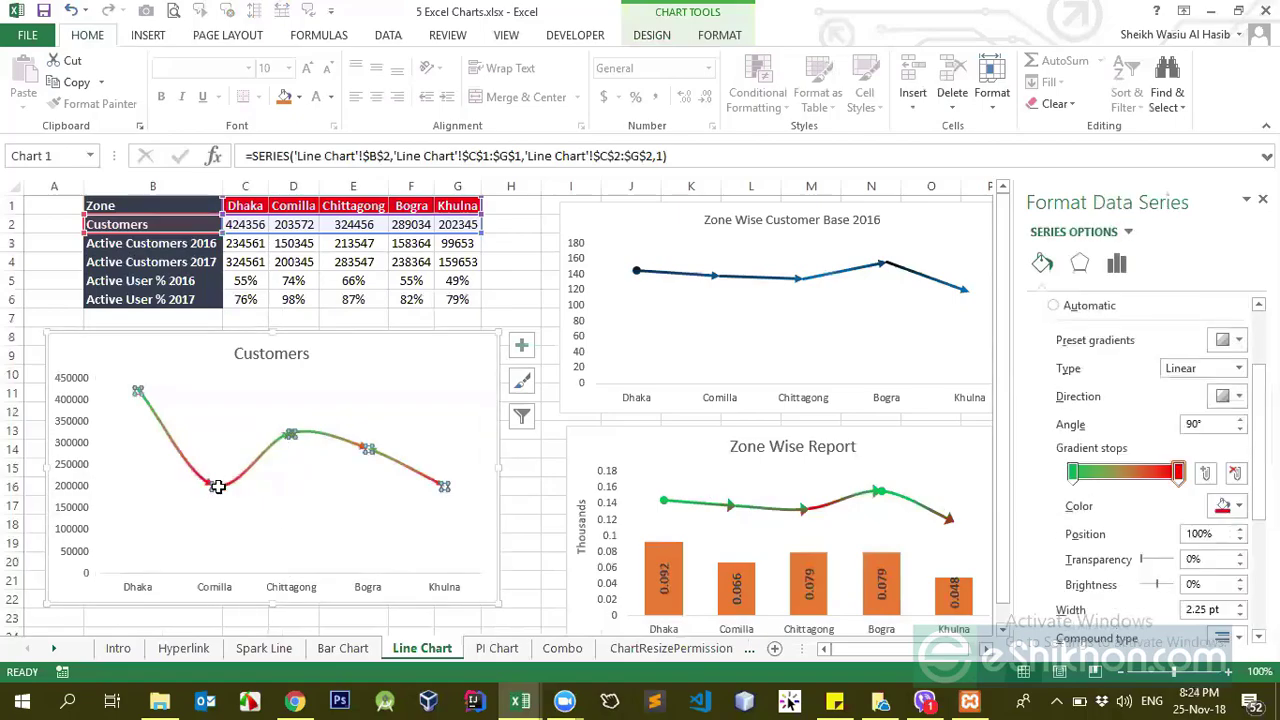
left_click(213, 484)
scroll(1226, 510, "down", 5)
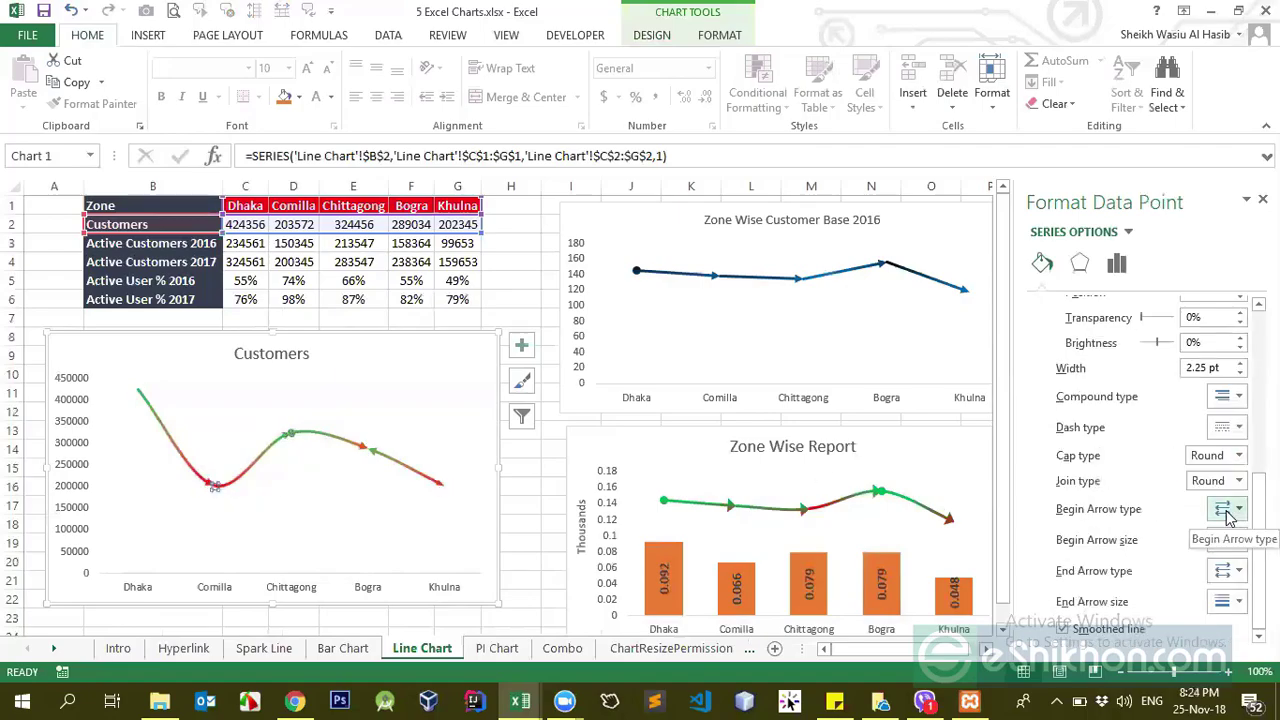
left_click(1226, 510)
left_click(1196, 568)
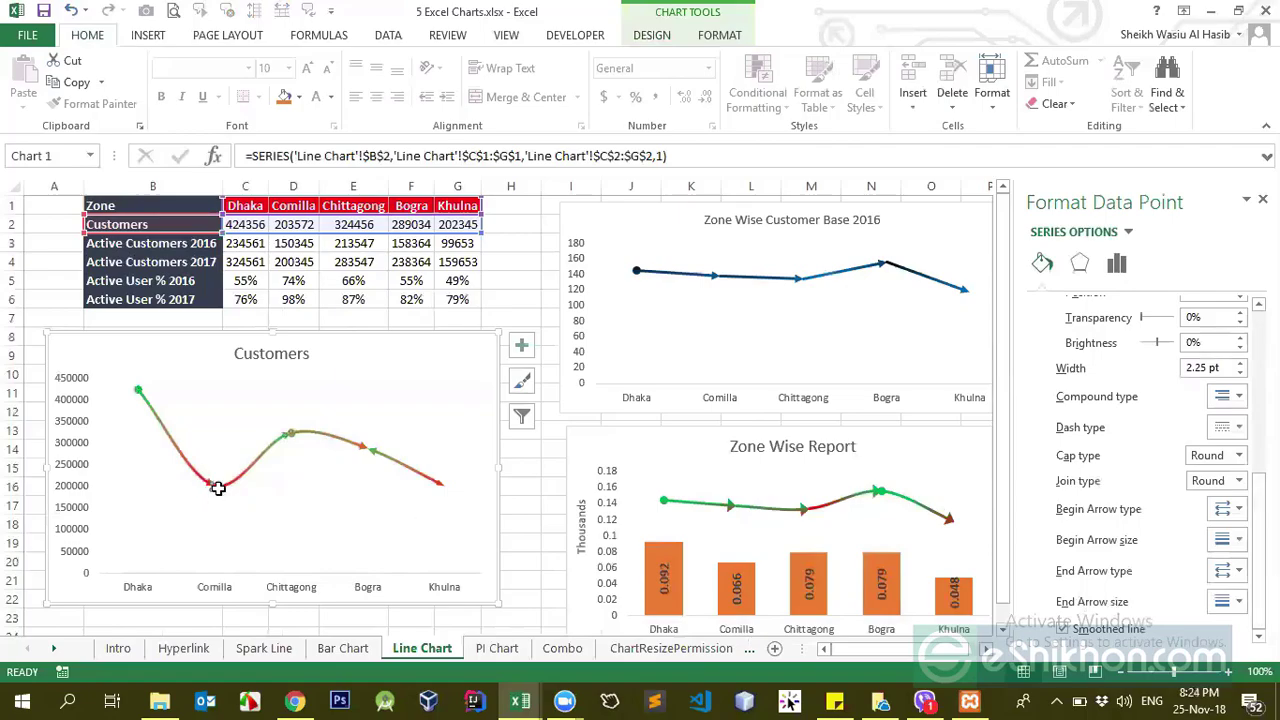
left_click(1226, 570)
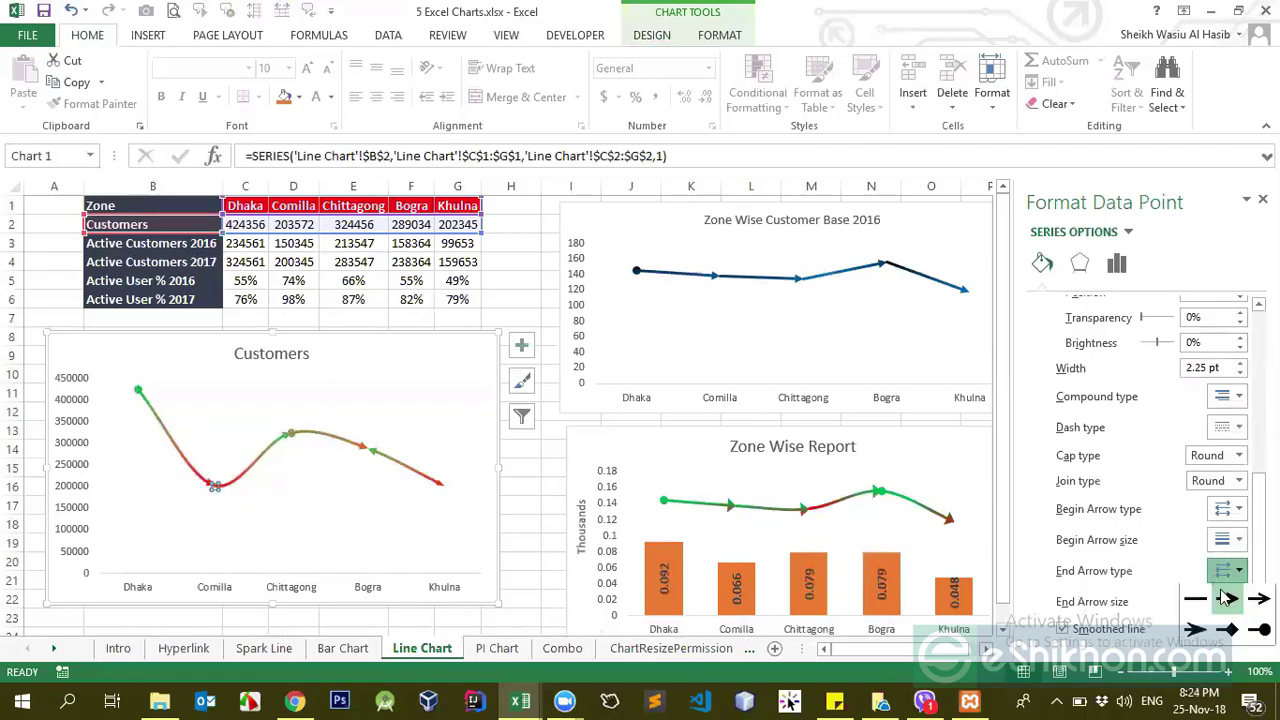
- Select the Chittagong data point and set its begin arrow type to No Arrow and its end arrow type to Arrow
left_click(289, 438)
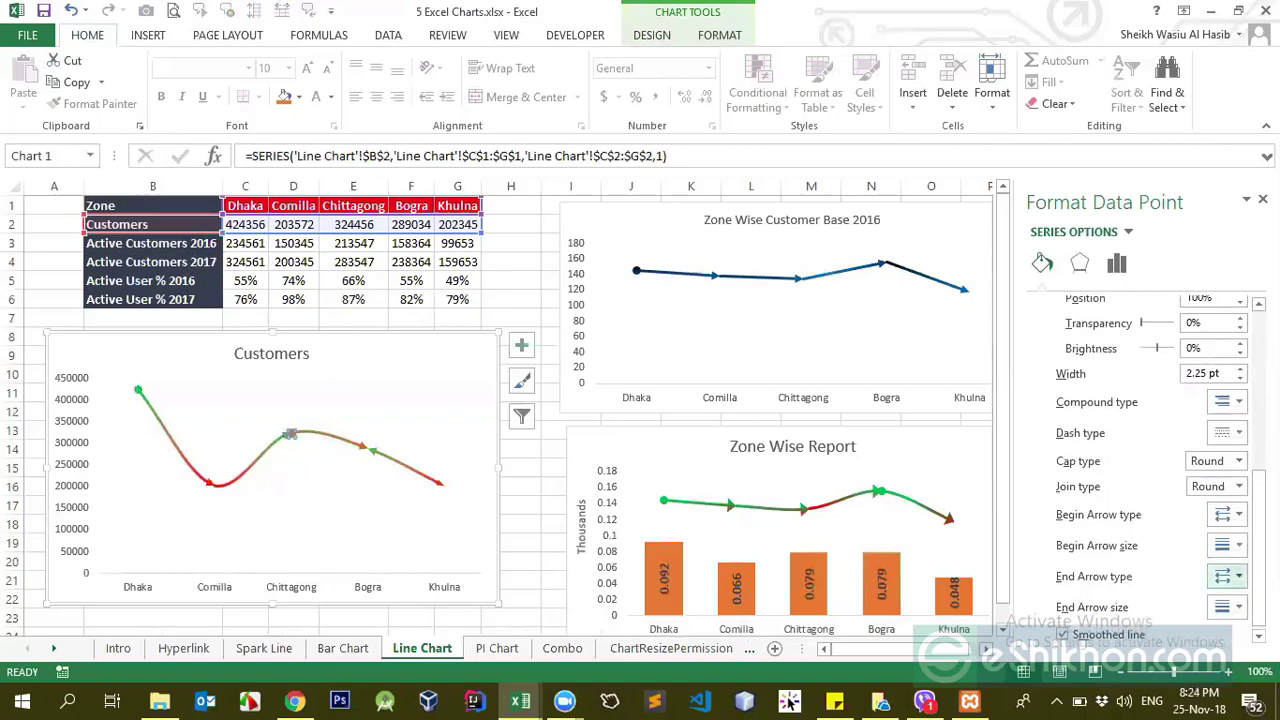
left_click(1226, 515)
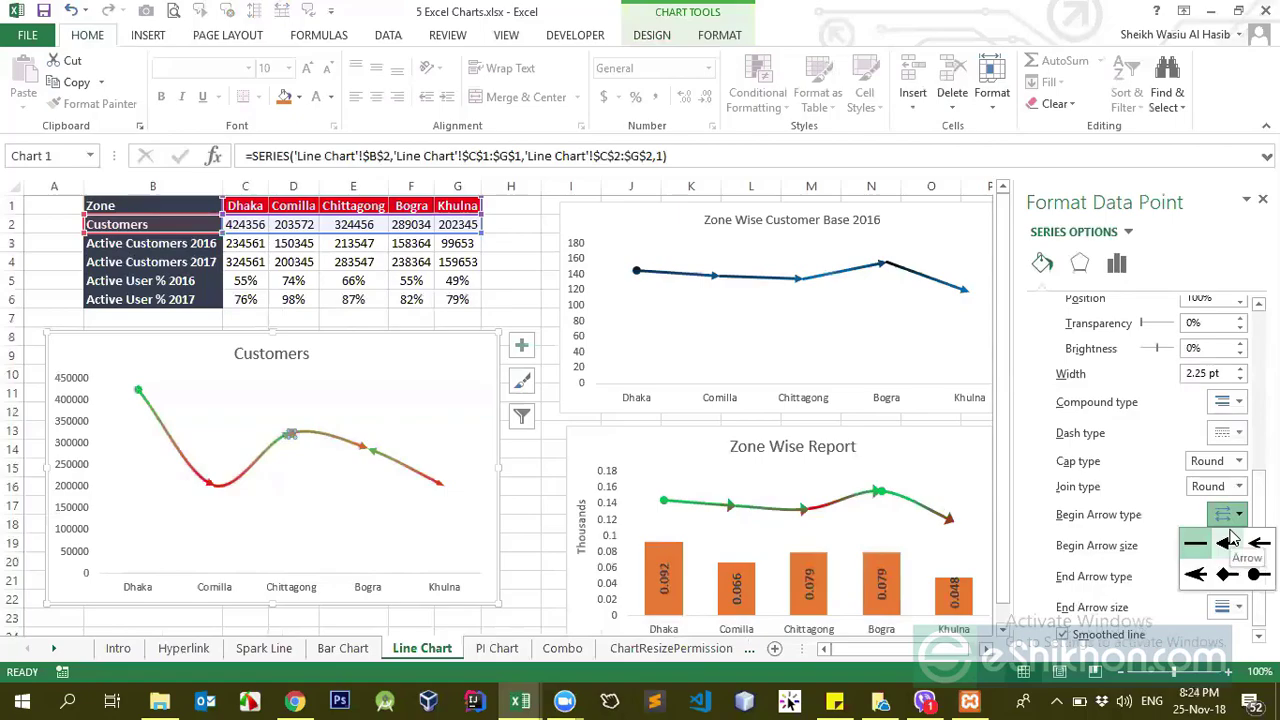
left_click(1183, 551)
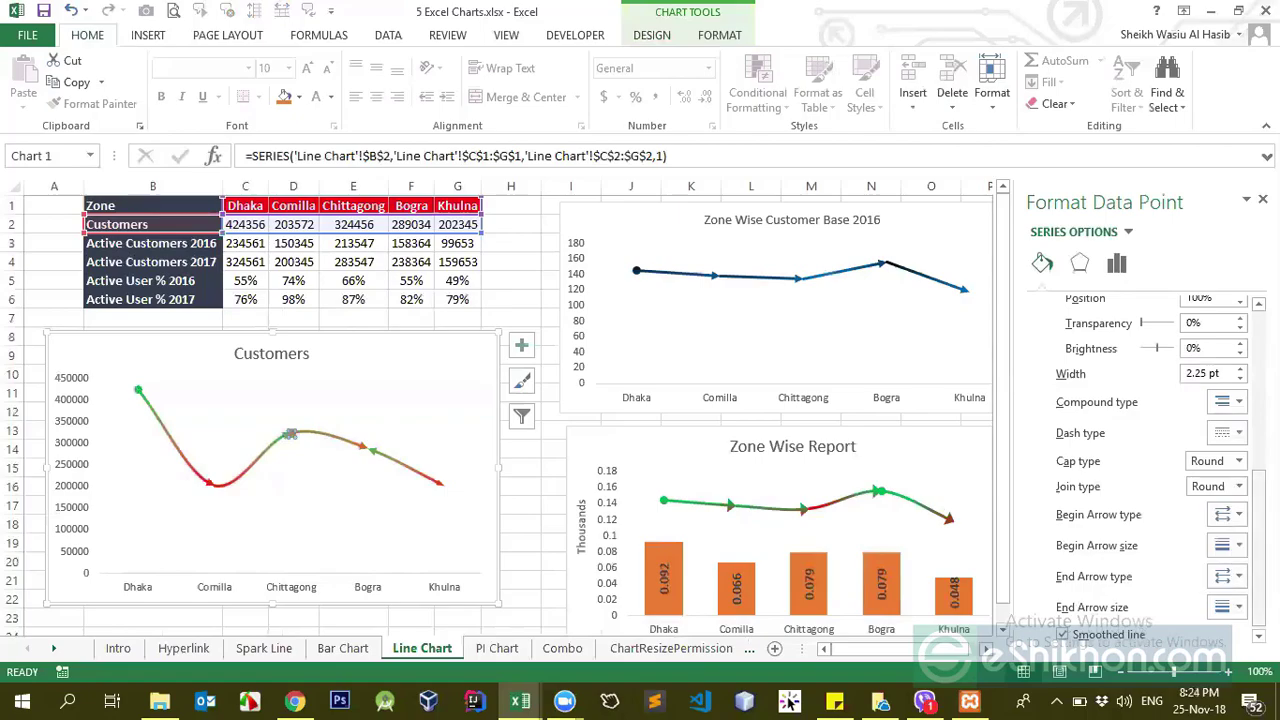
left_click(1229, 570)
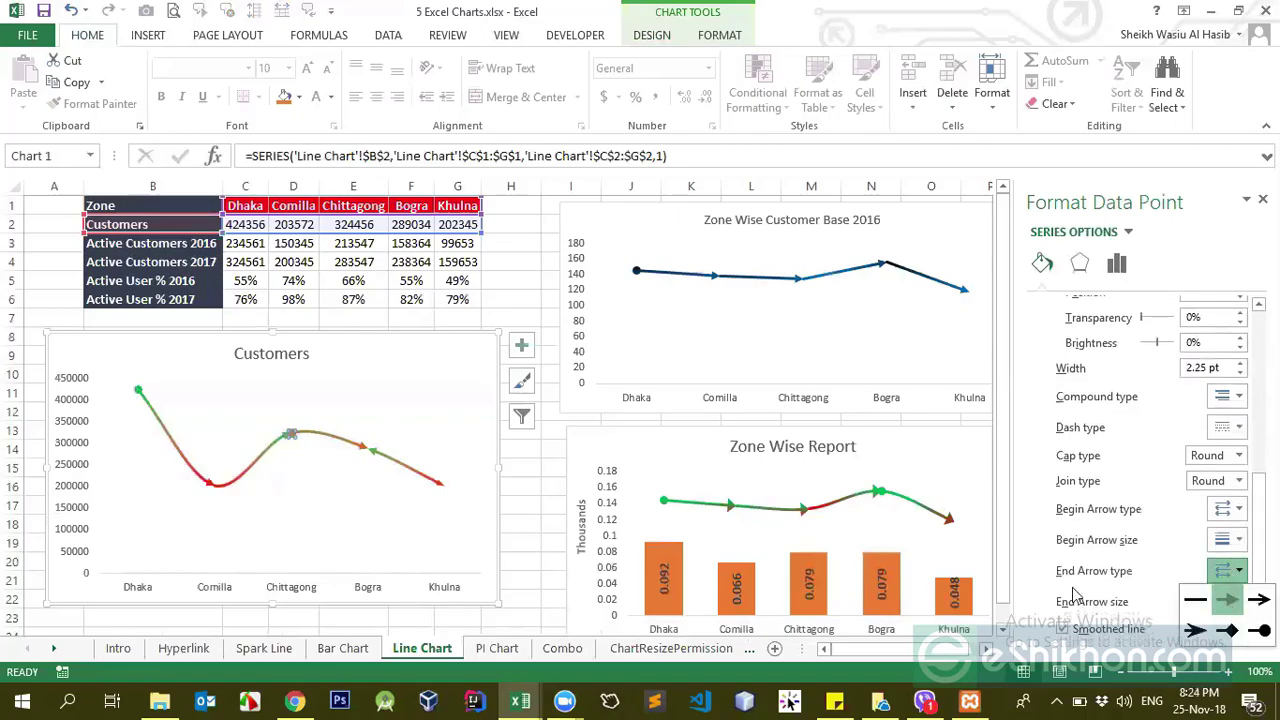
left_click(1227, 600)
- Select the Bogra data point and set its begin arrow type to No Arrow, keeping Arrow as its end arrow type
left_click(360, 449)
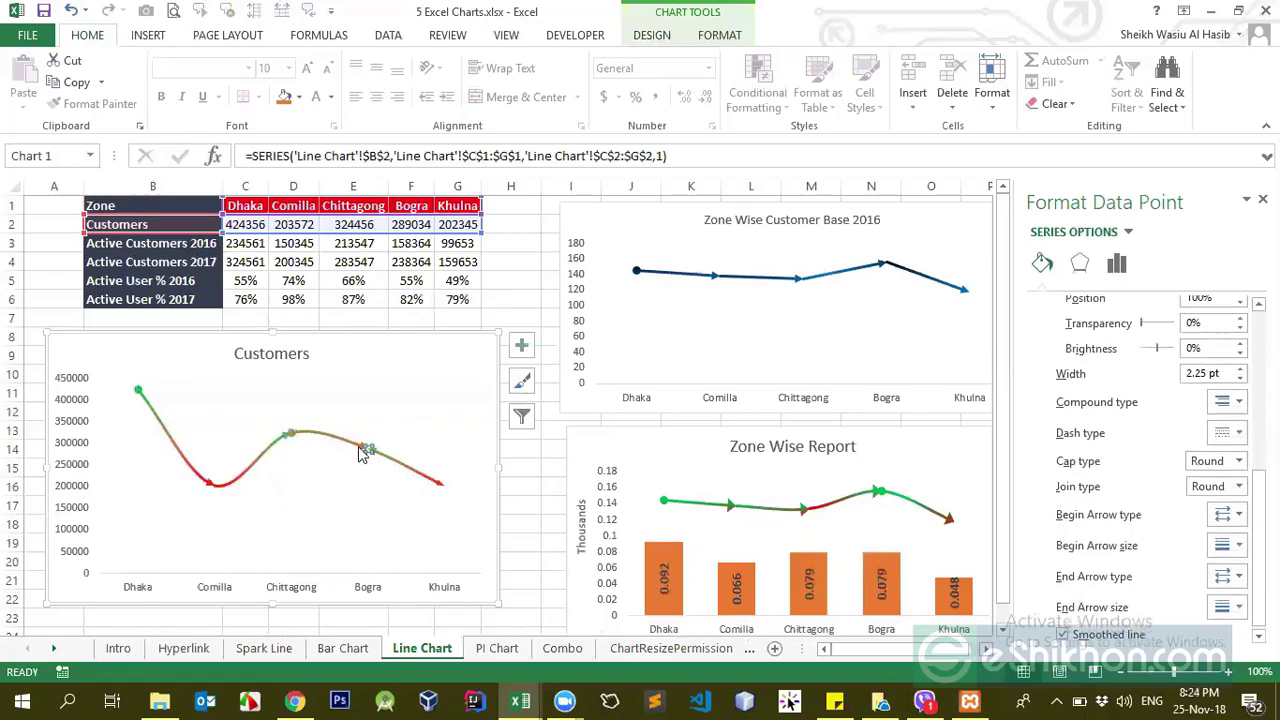
left_click(1235, 517)
left_click(1198, 545)
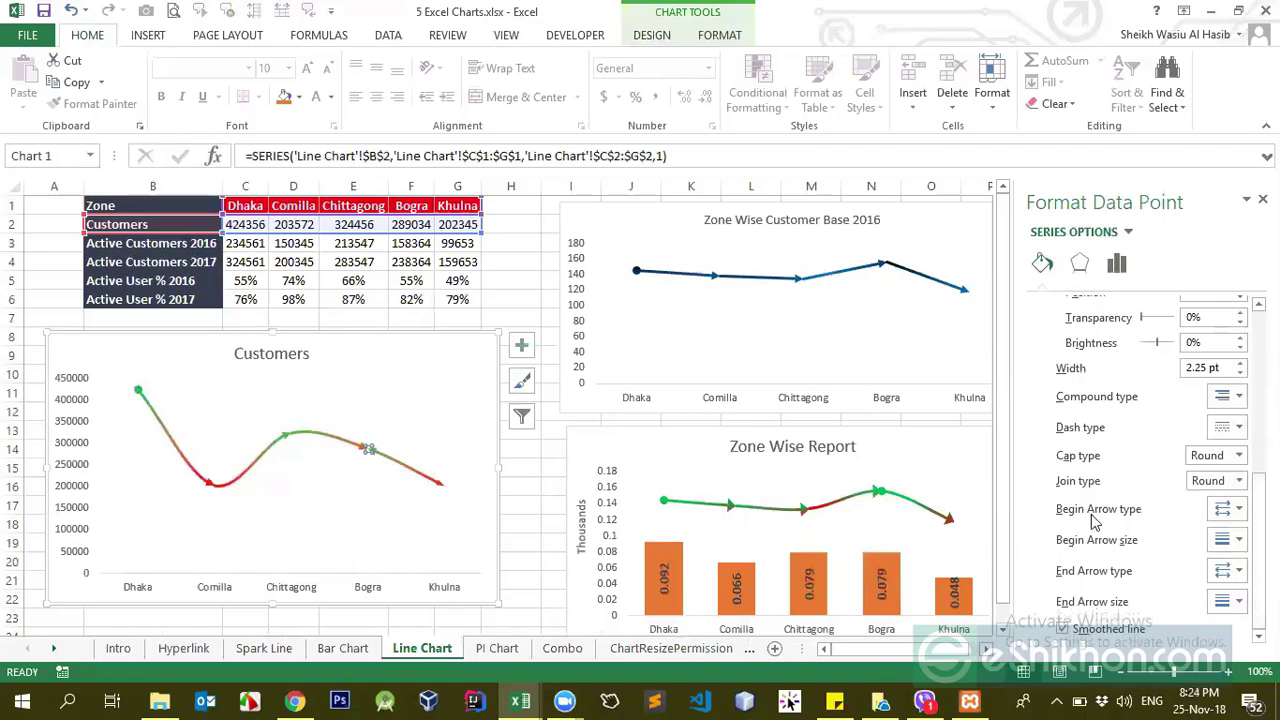
left_click(1233, 571)
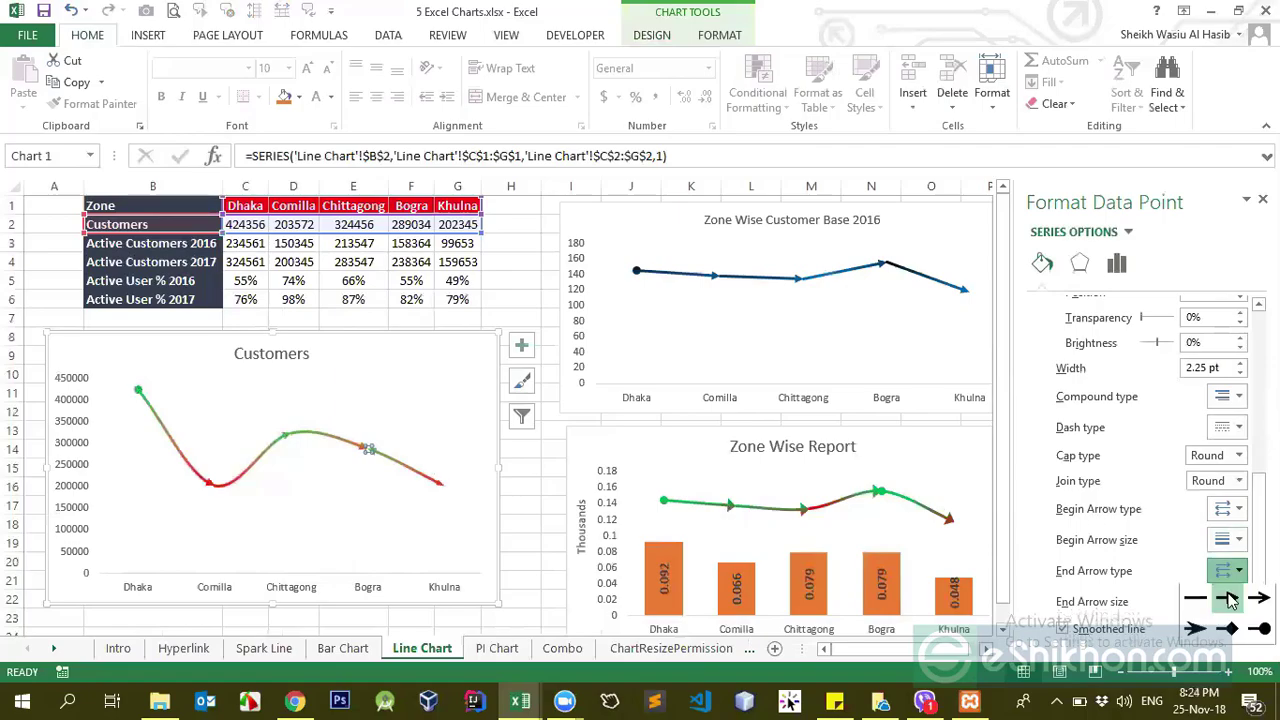
left_click(1197, 604)
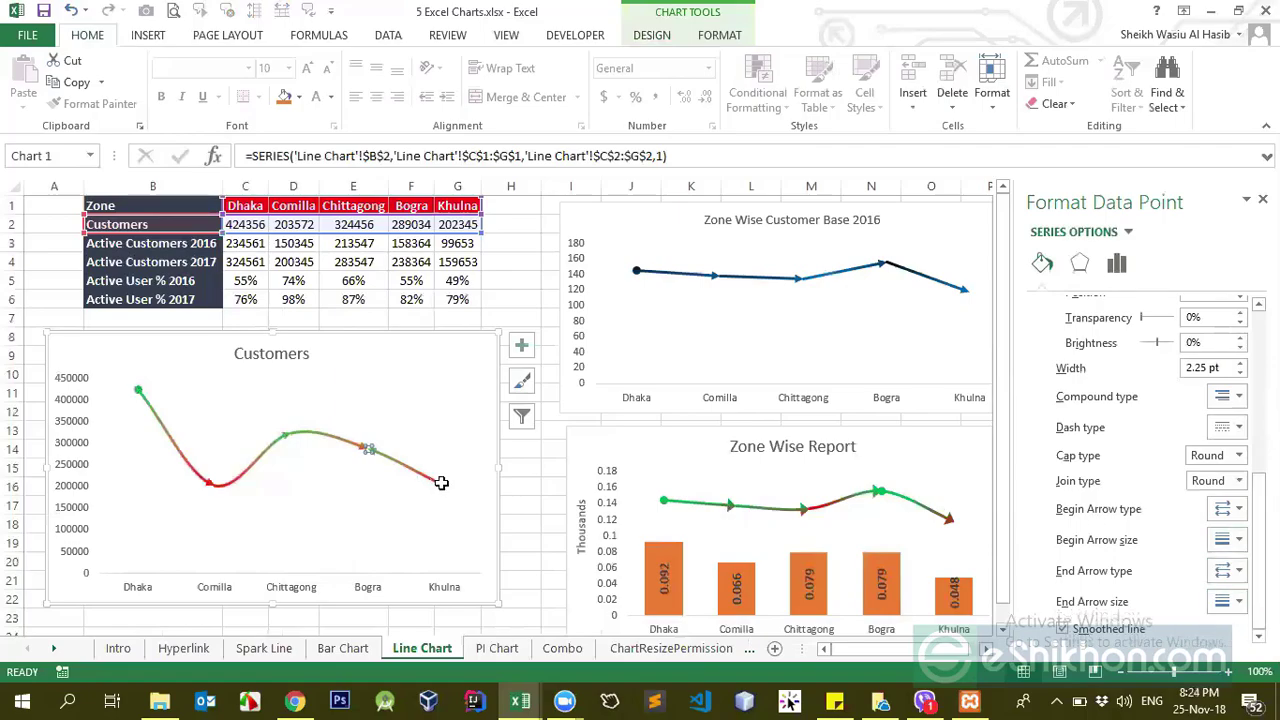
- Set the Khulna data point's begin arrow type to No Arrow and its end arrow type to Arrow, and deselect the point
left_click(1233, 517)
left_click(1195, 544)
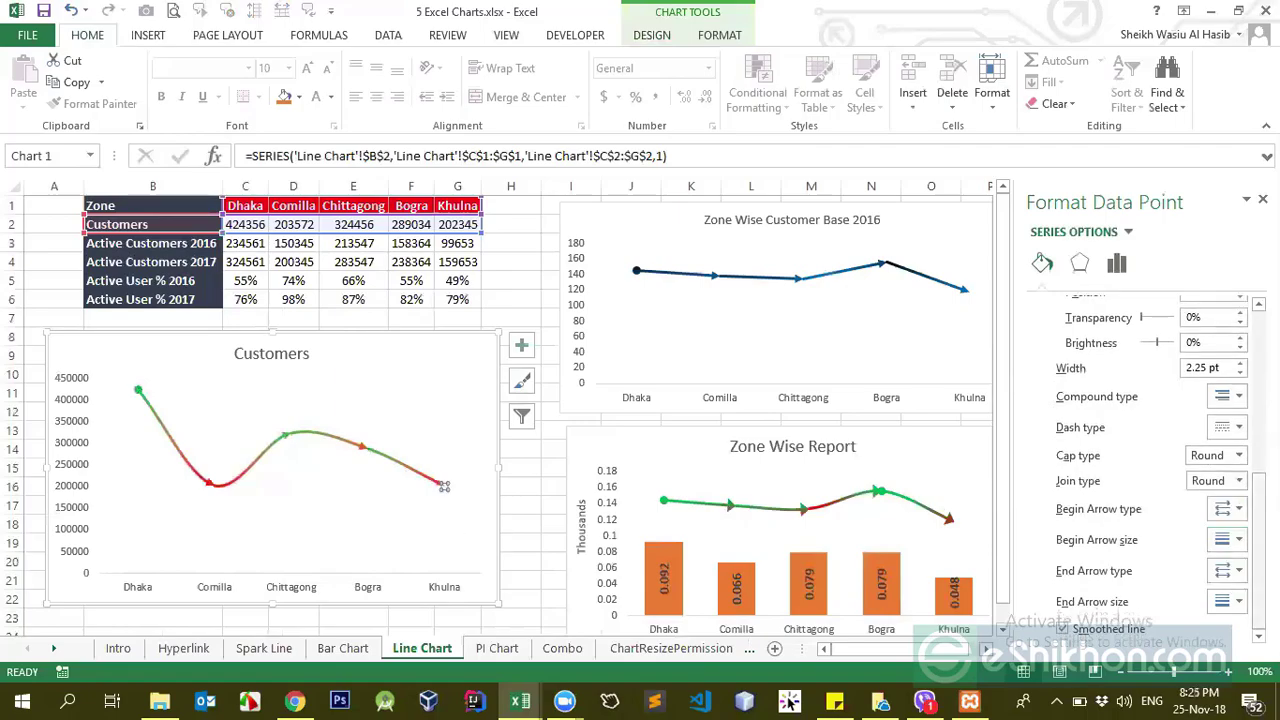
left_click(1228, 570)
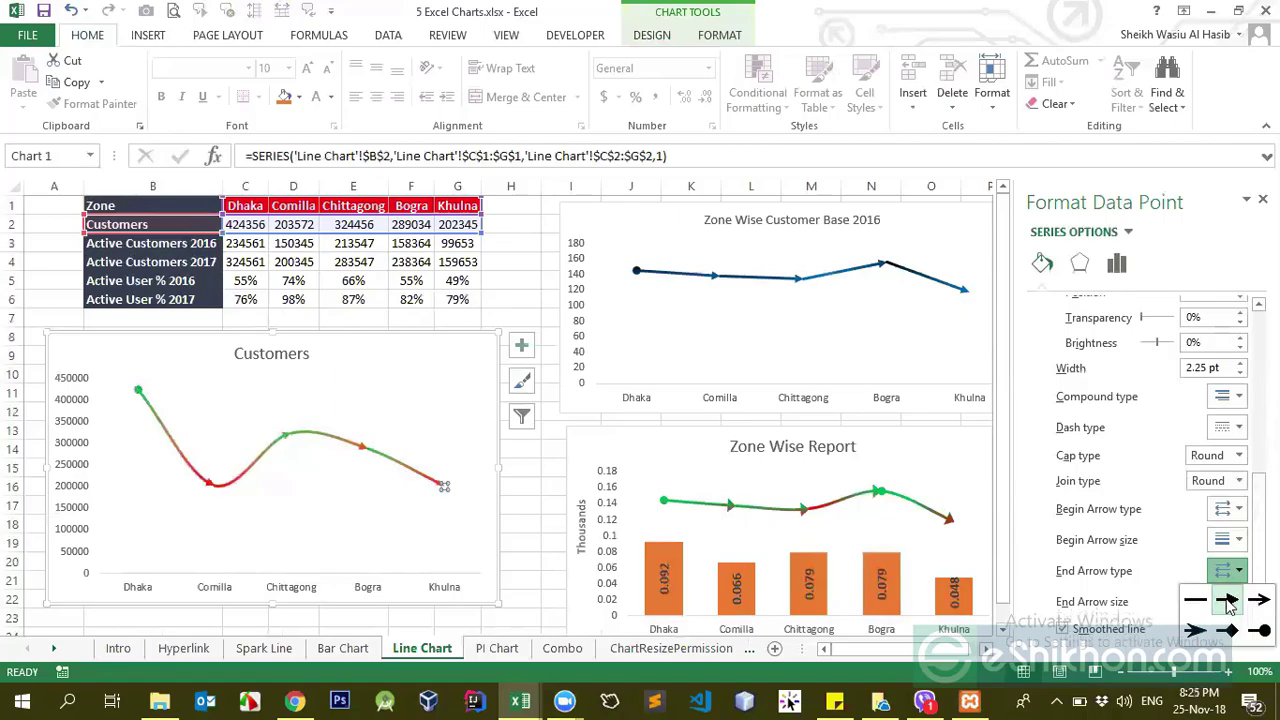
left_click(1228, 599)
left_click(410, 518)
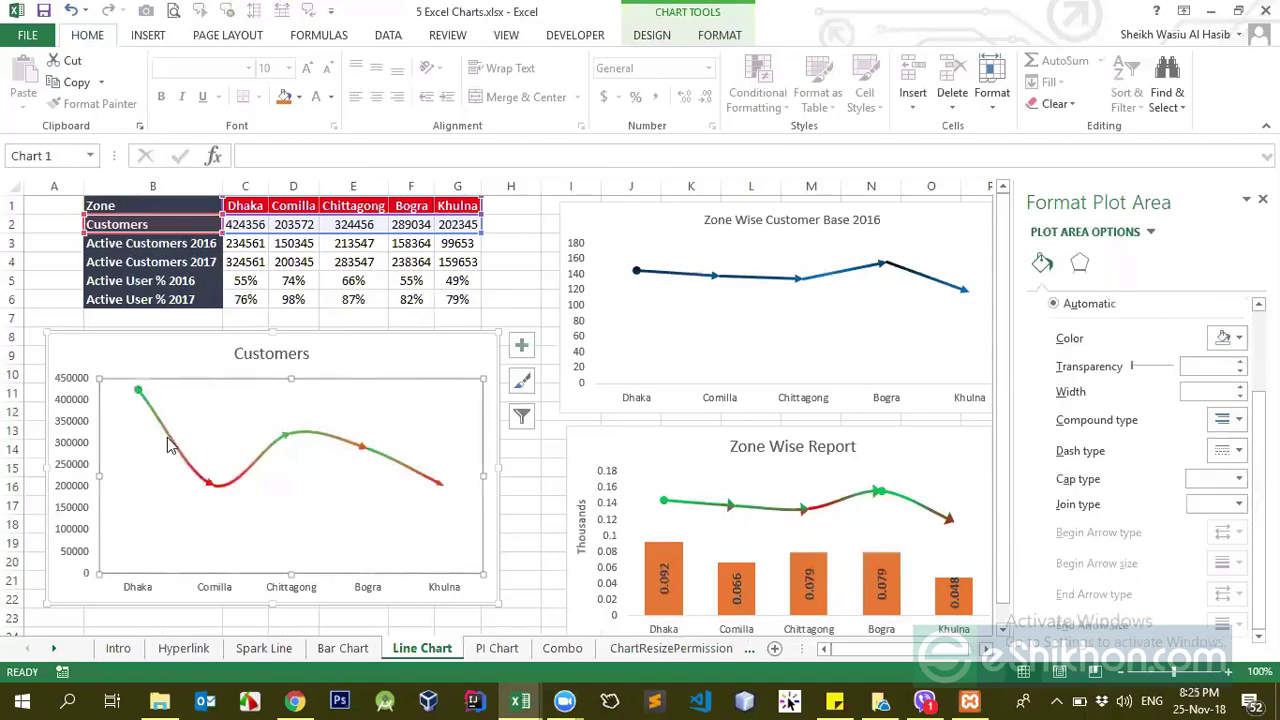
- Select only the Comilla data point on the Customers line
left_click(140, 393)
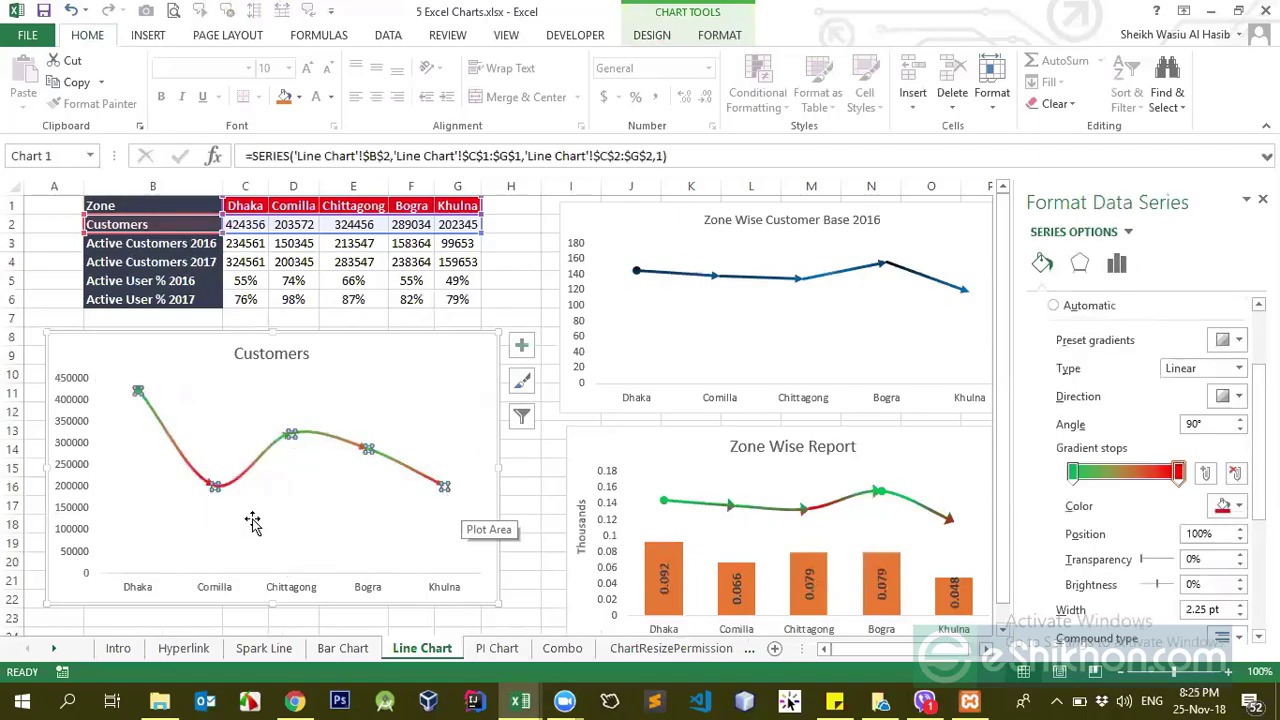
left_click(180, 428)
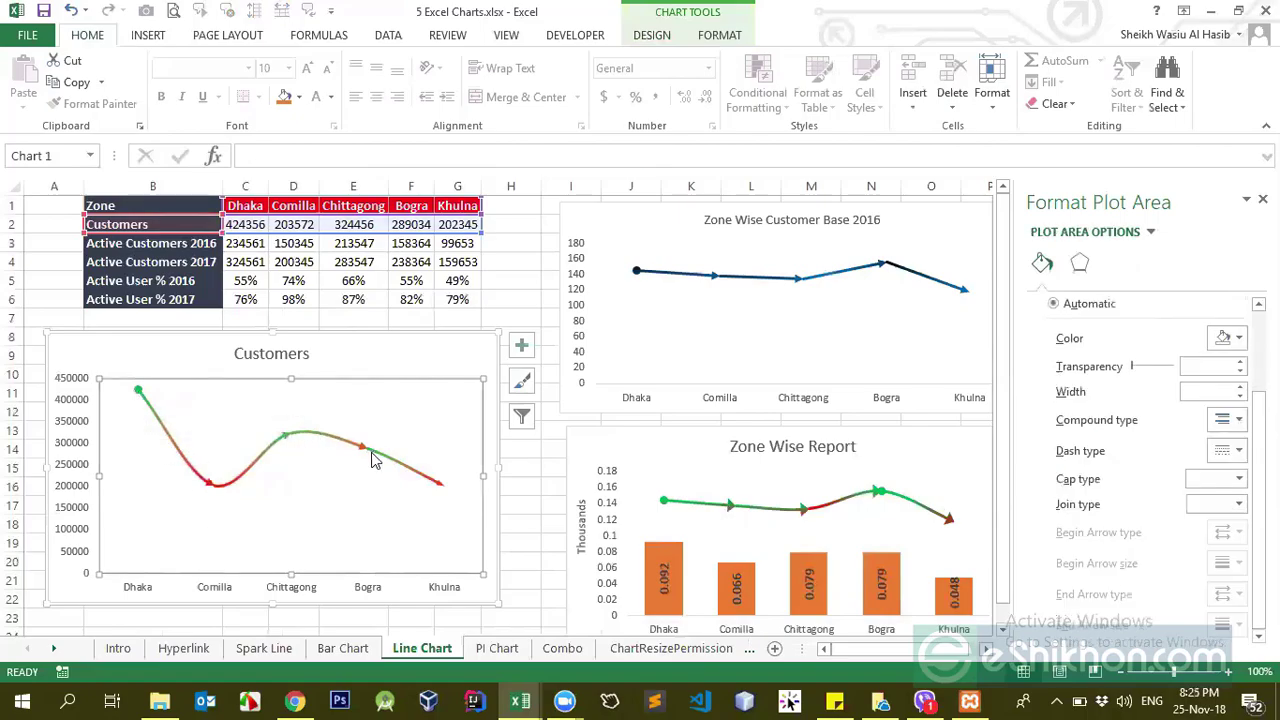
left_click(211, 488)
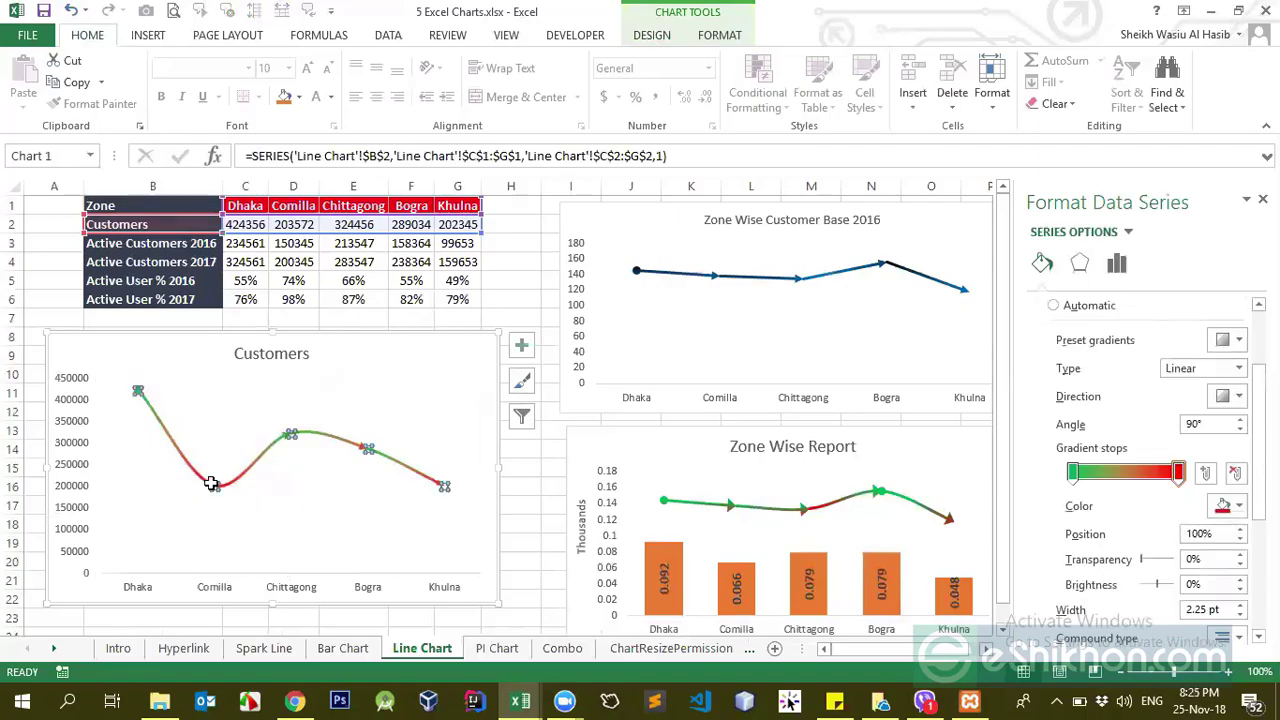
left_click(211, 487)
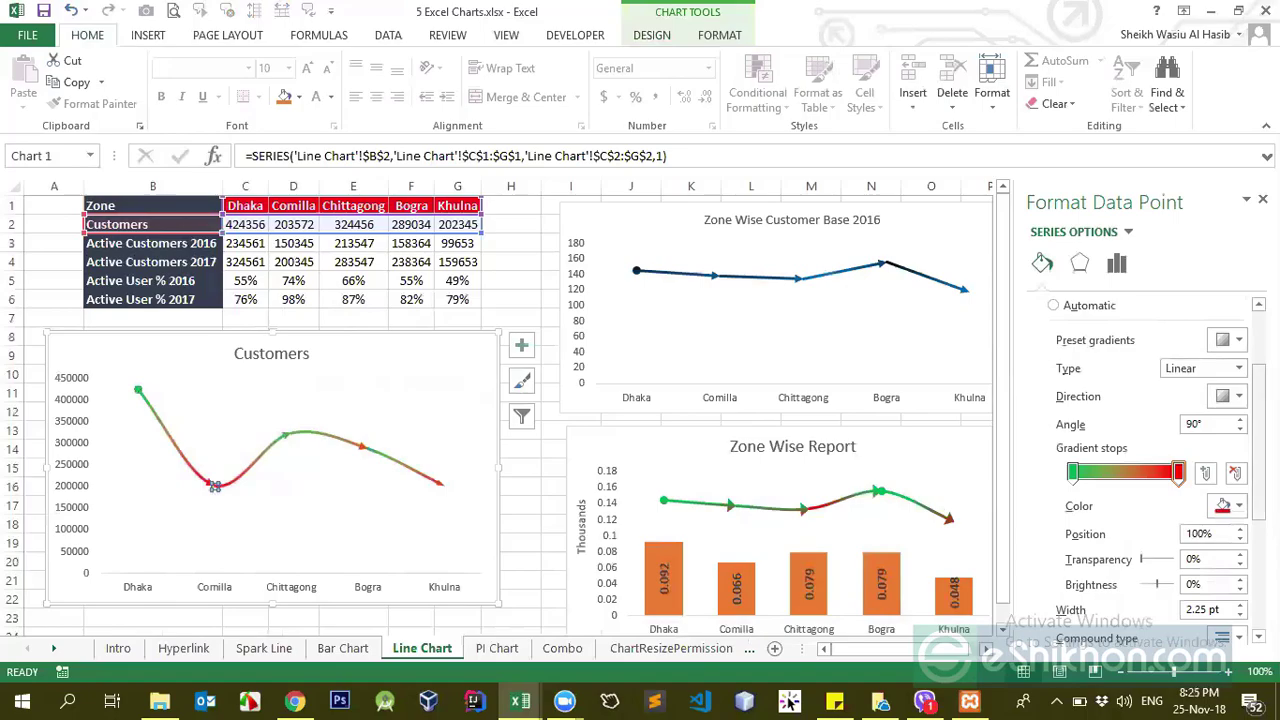
- Check the begin and end arrow types of the Comilla data point
scroll(1200, 510, "down", 3)
left_click(1222, 512)
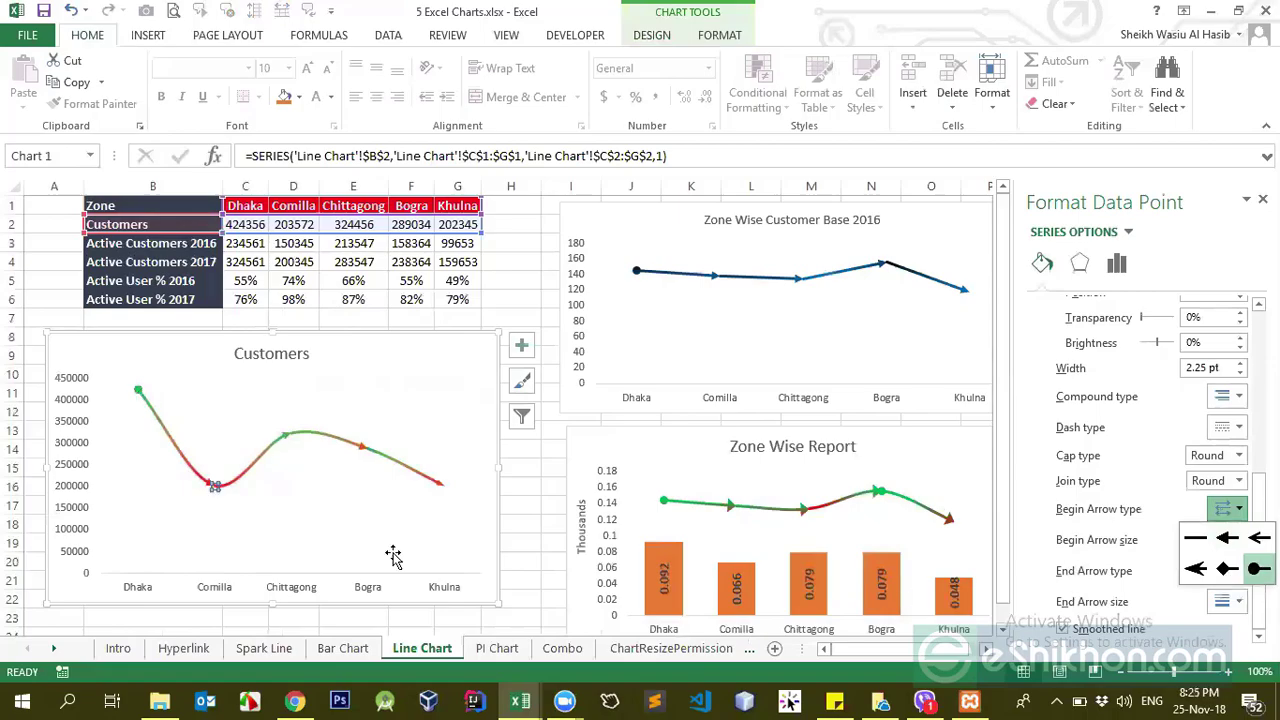
left_click(211, 487)
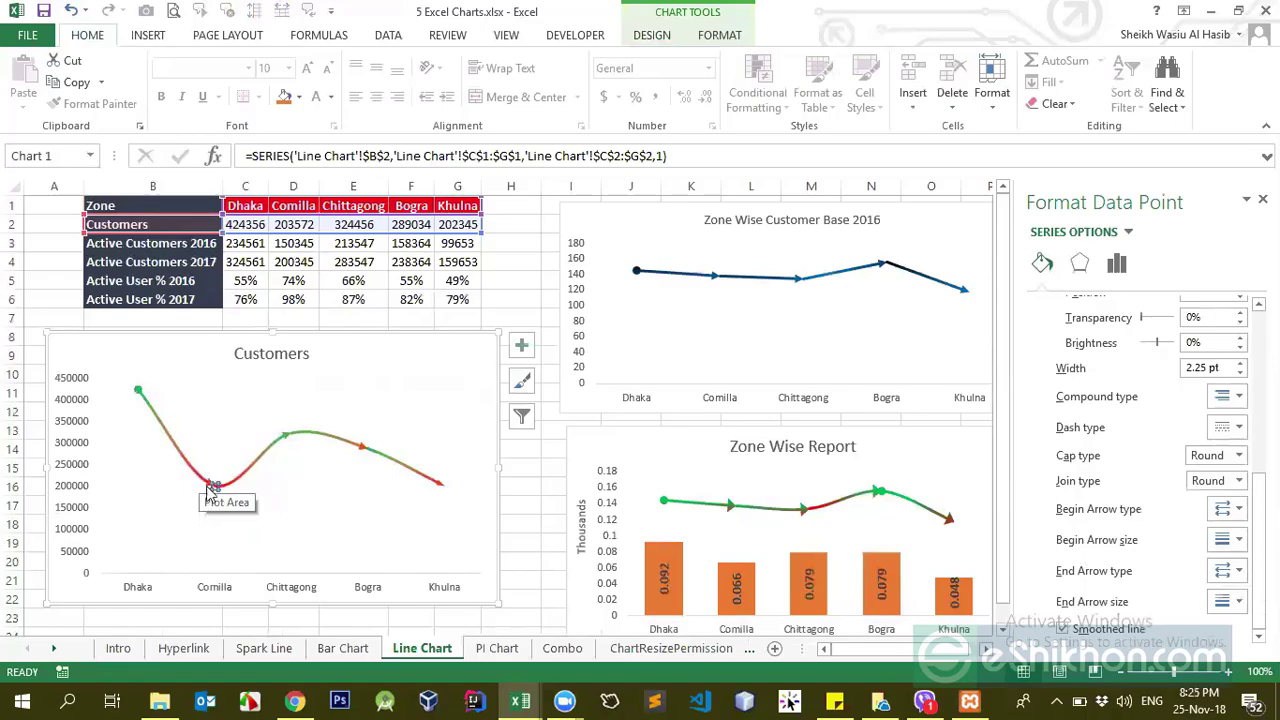
left_click(1228, 570)
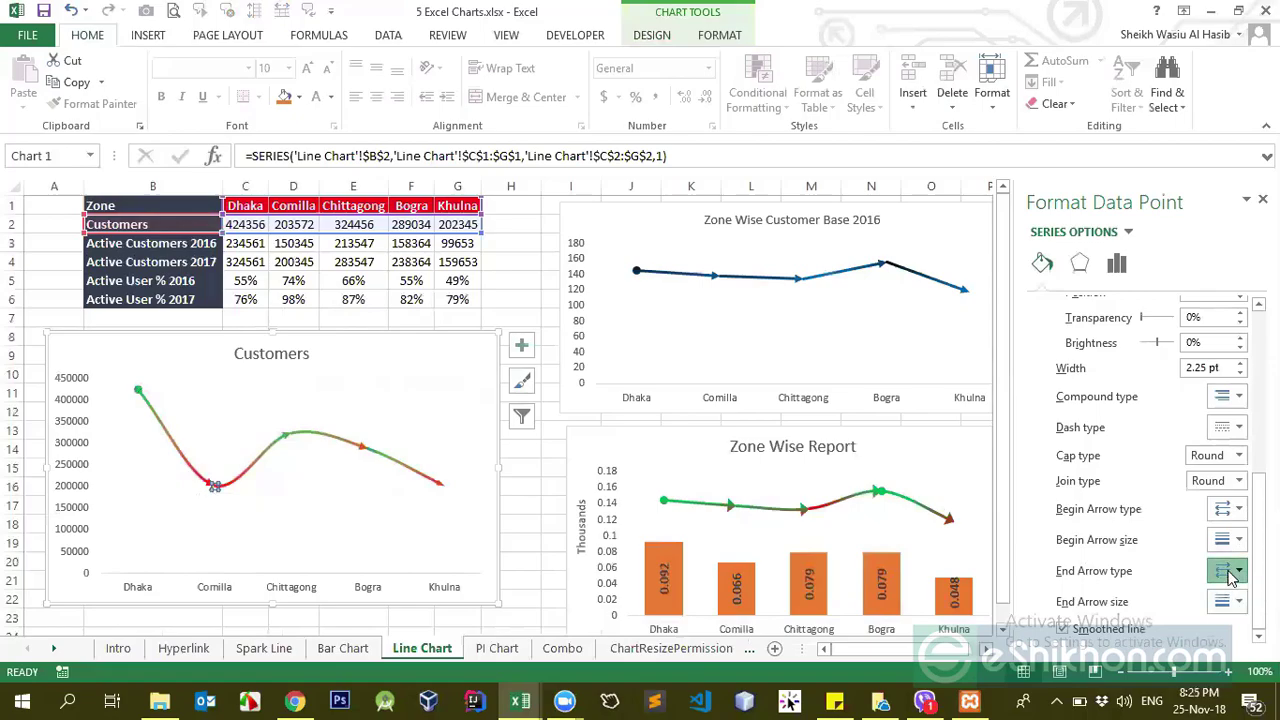
- Select the Chittagong data point and check its begin and end arrow types
left_click(288, 437)
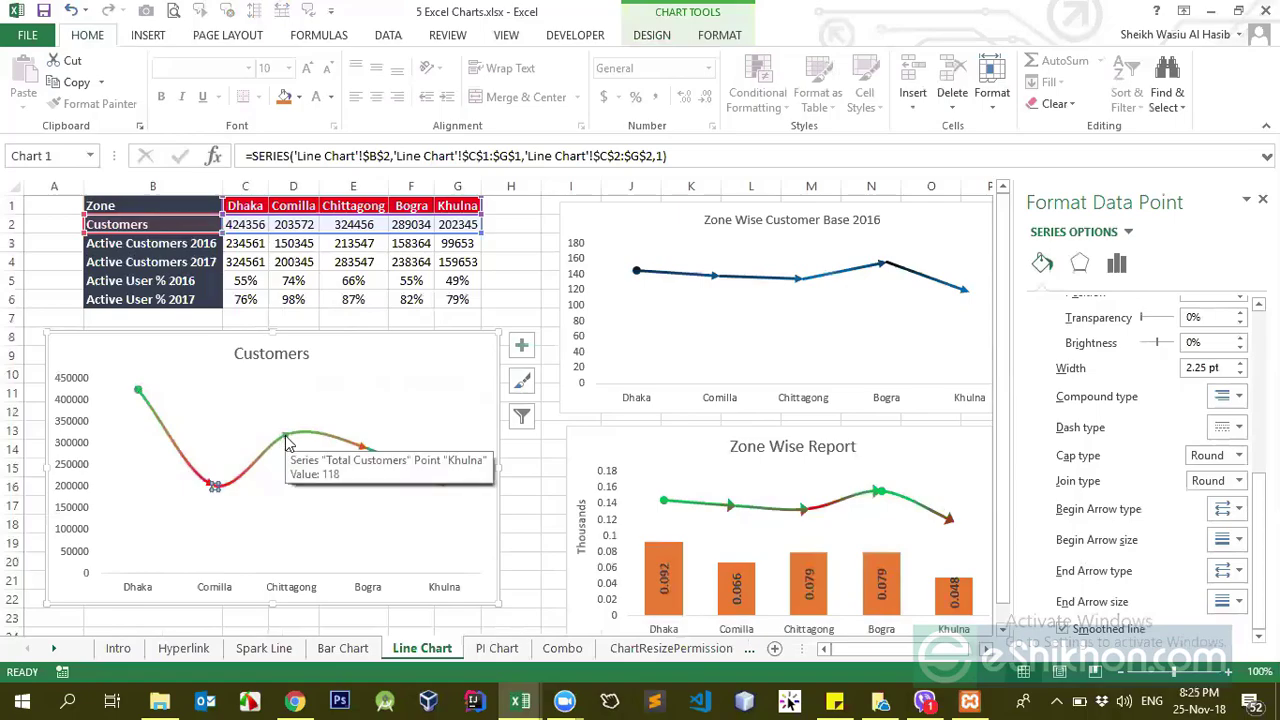
left_click(288, 440)
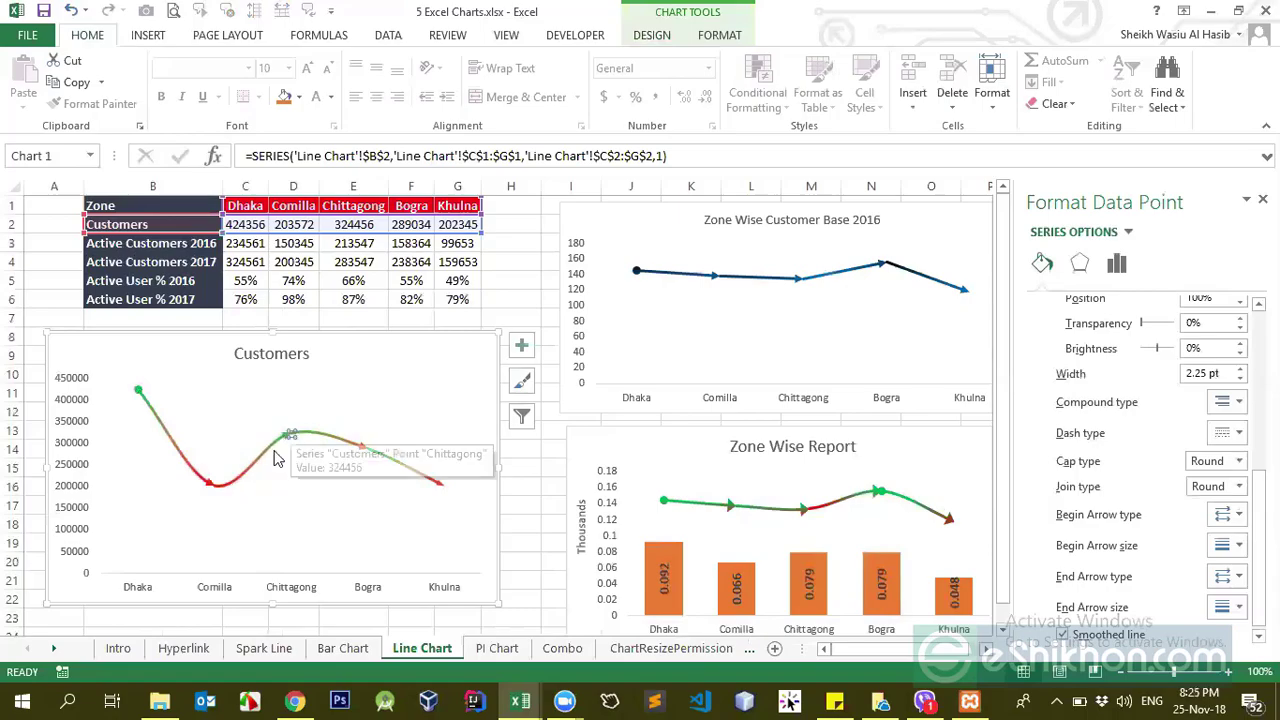
left_click(1226, 515)
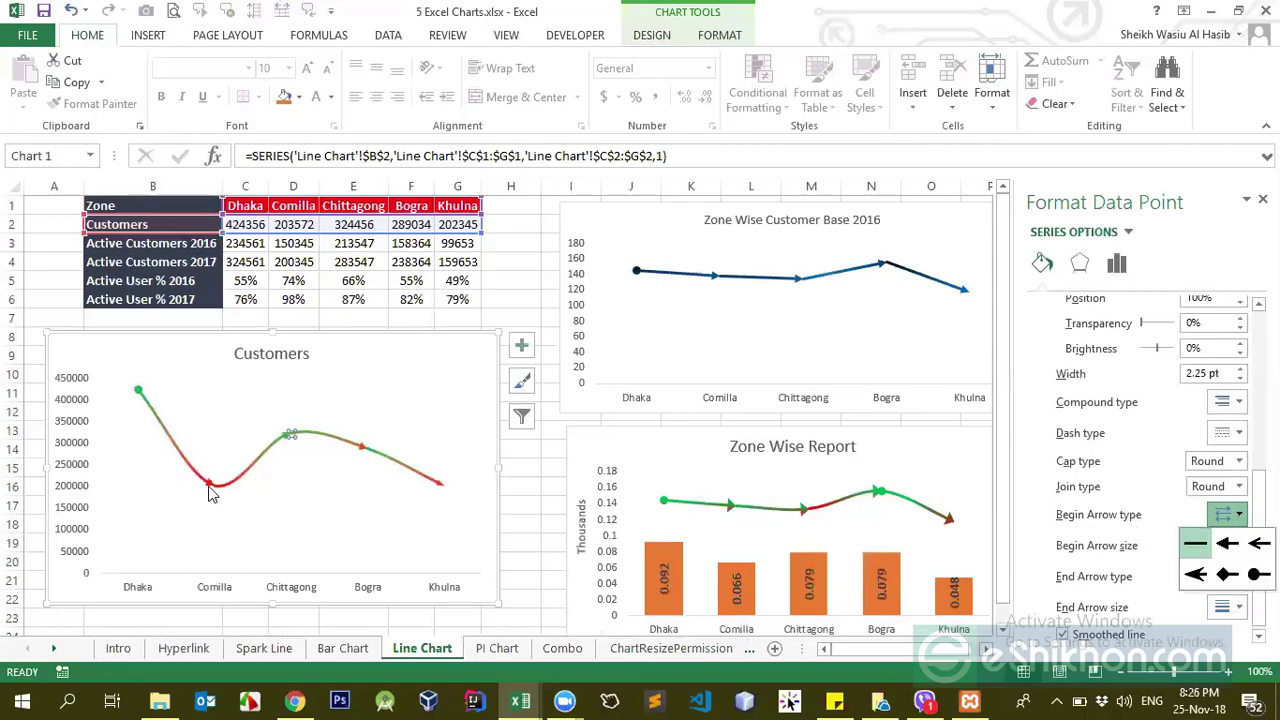
left_click(1122, 530)
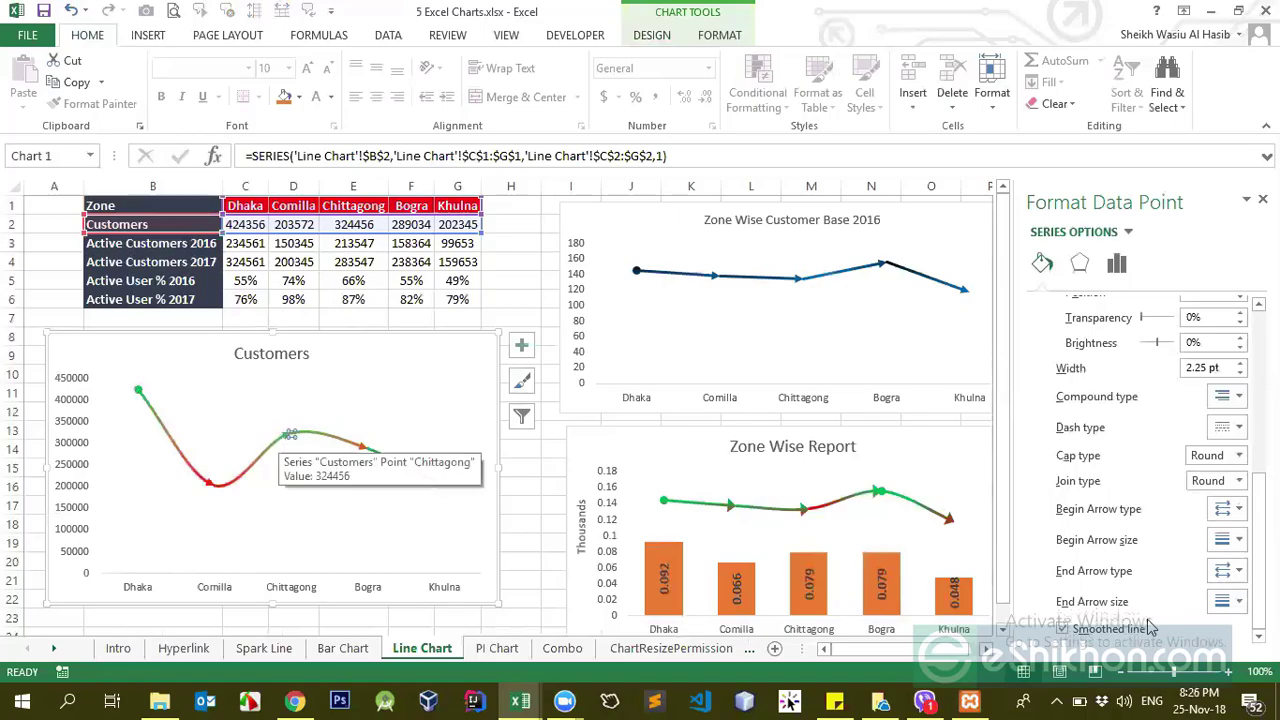
left_click(1226, 570)
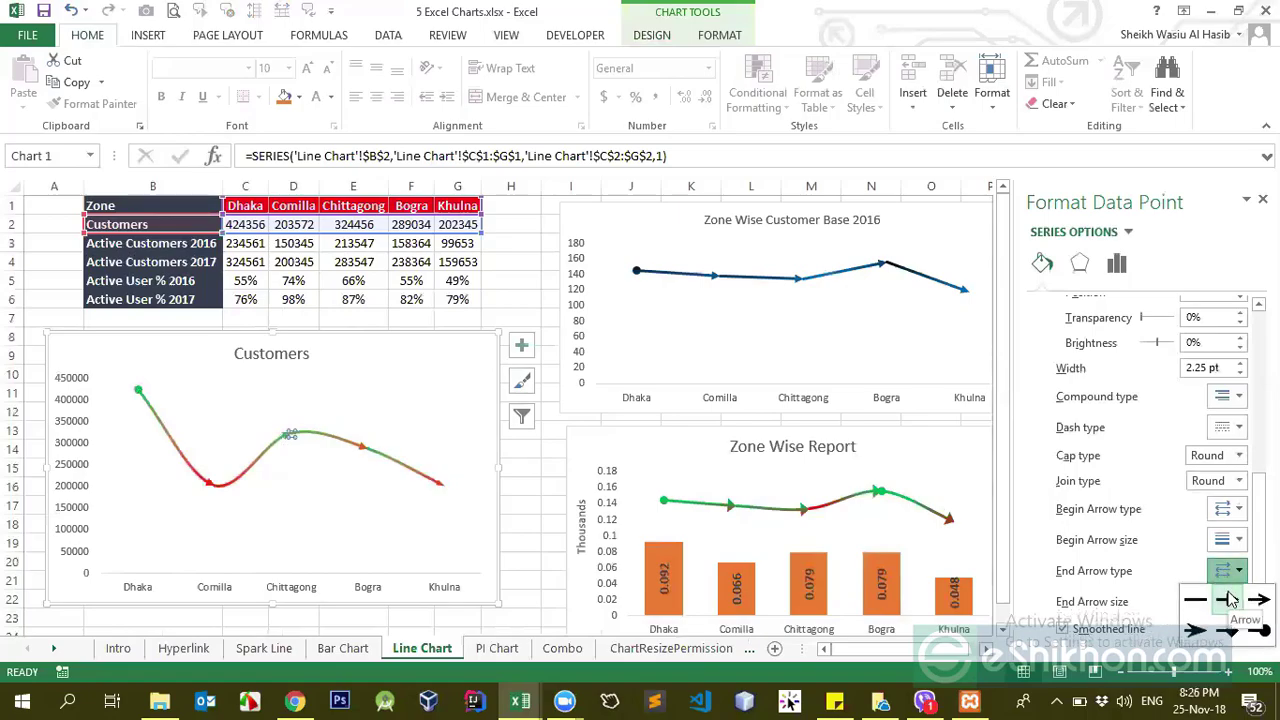
key("Escape")
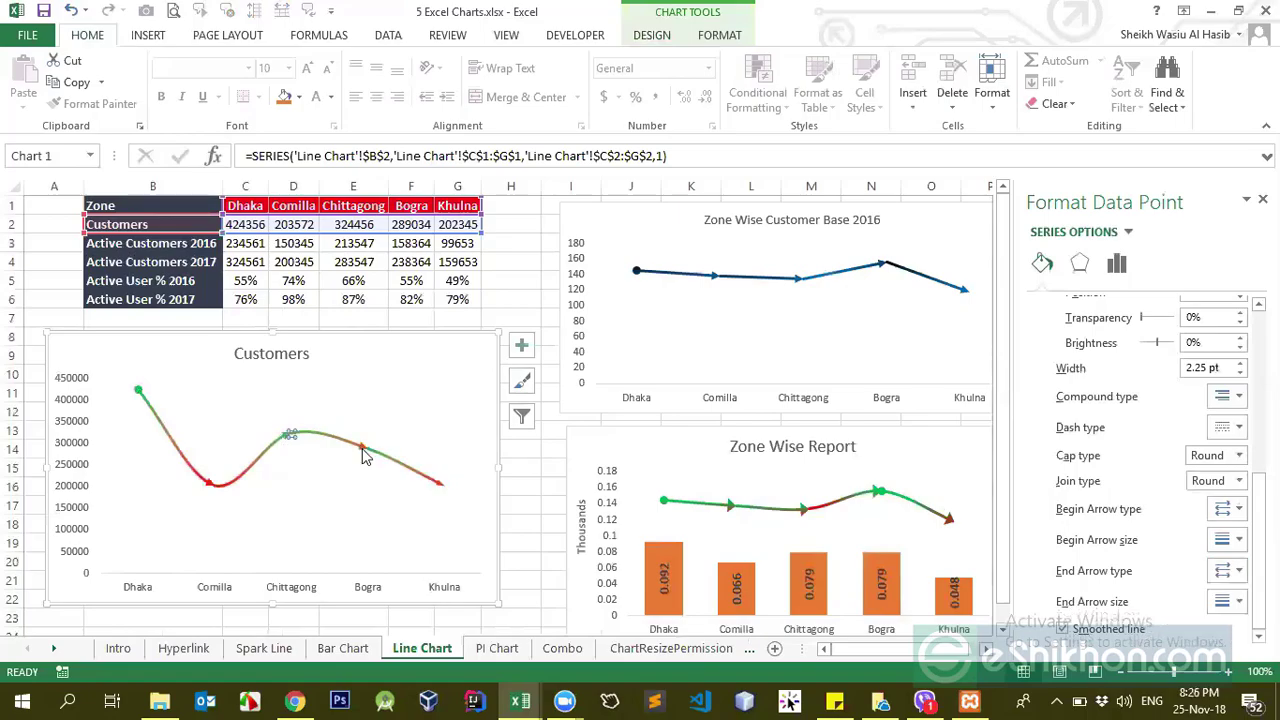
- Select the Bogra data point and review its begin and end arrow type options
left_click(364, 452)
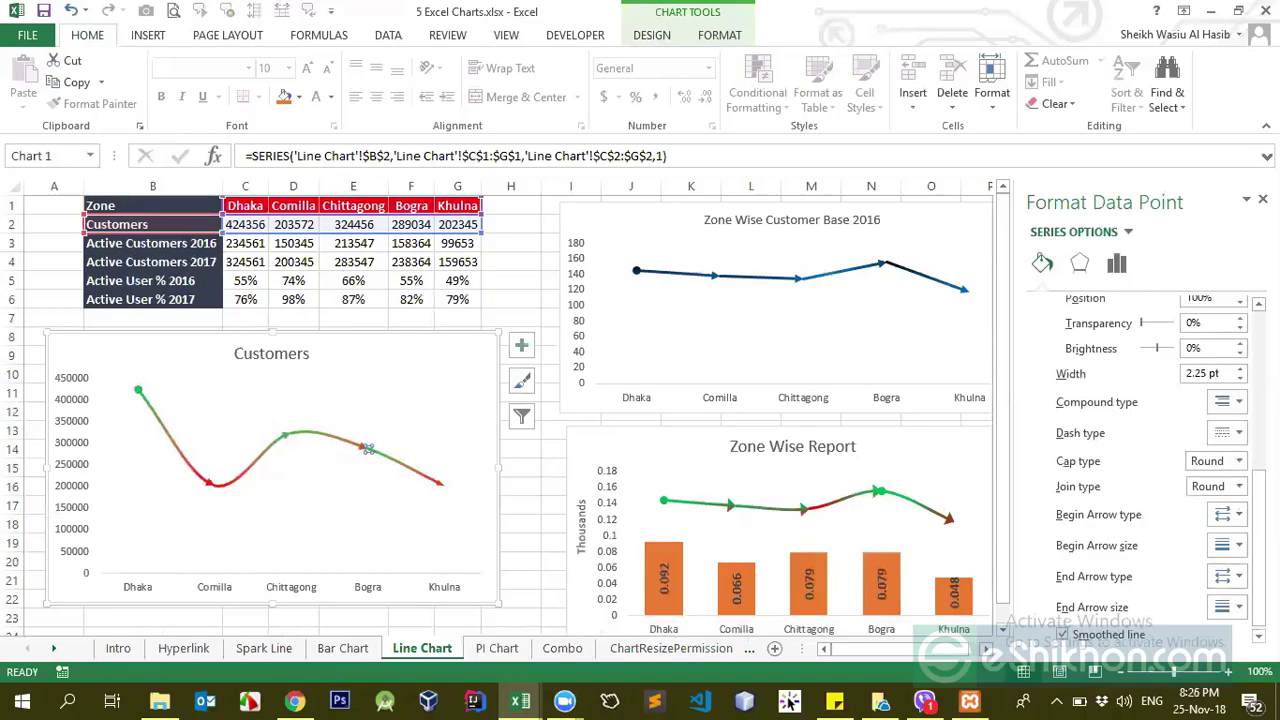
left_click(1238, 514)
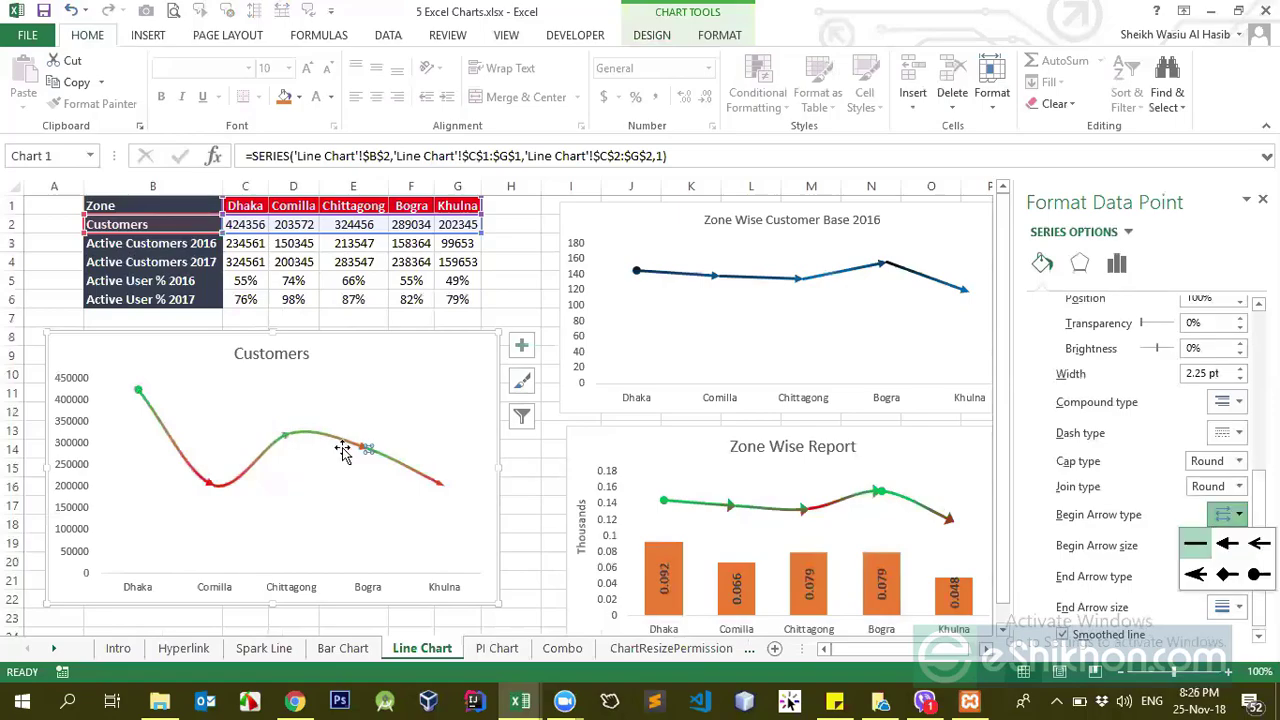
left_click(1165, 496)
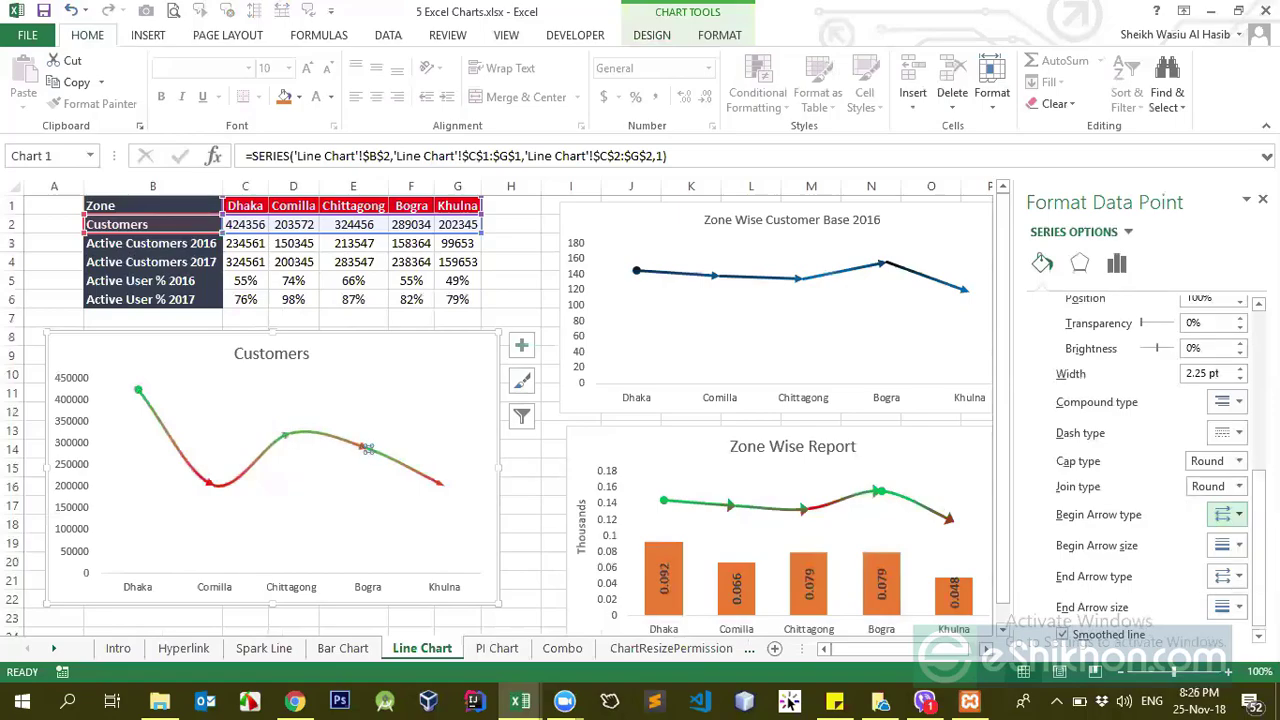
left_click_drag(1259, 560, 1259, 580)
left_click(1236, 572)
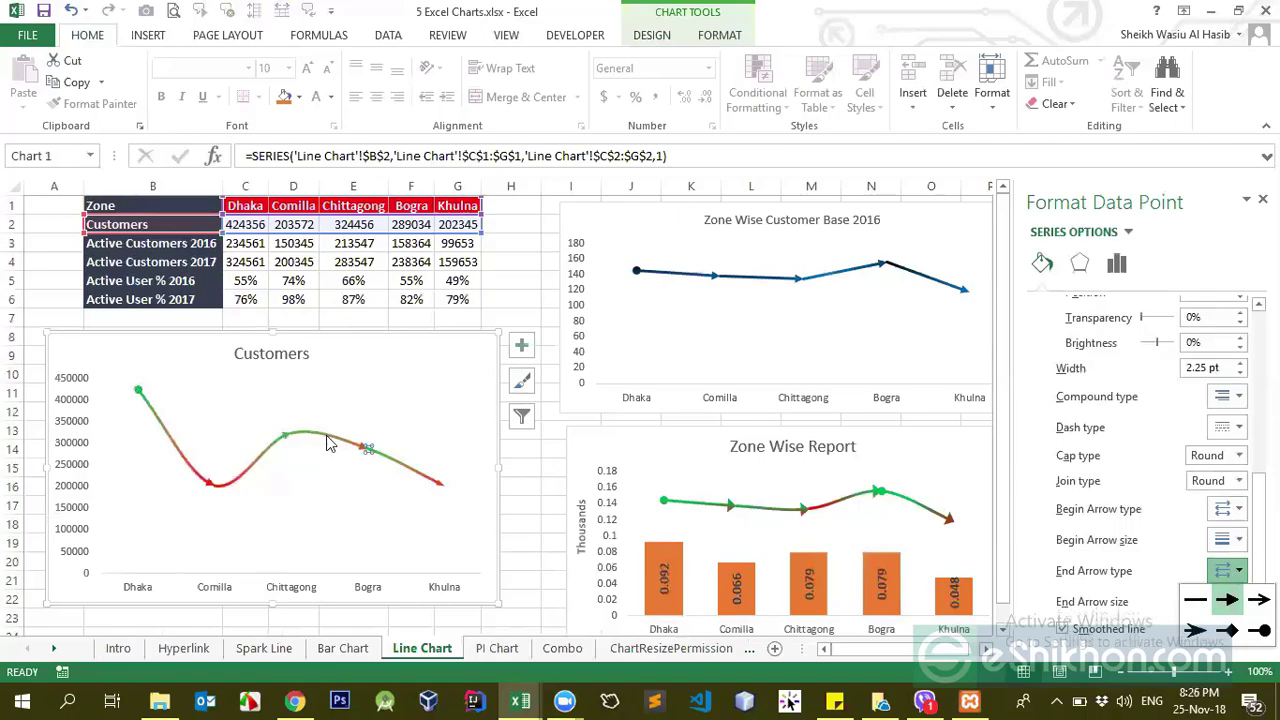
- Go through the Khulna, Comilla, Chittagong and Bogra data points individually to examine each point's line segment
left_click(443, 488)
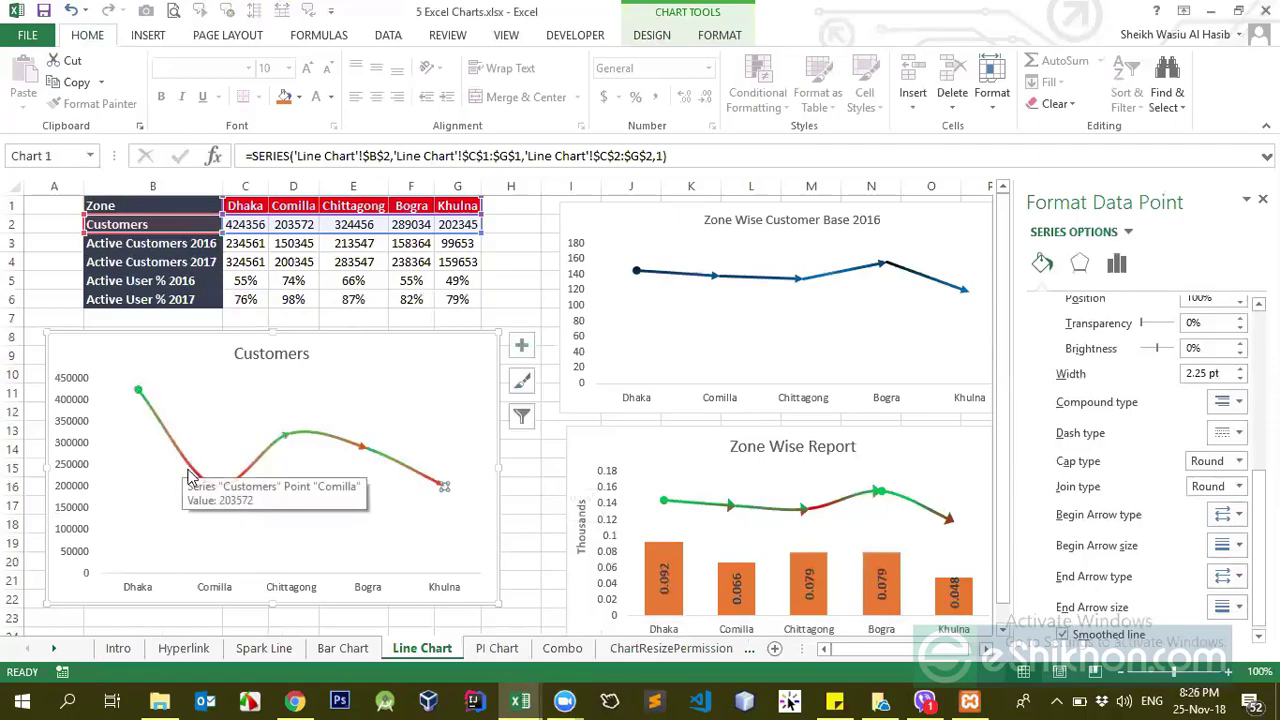
left_click(214, 486)
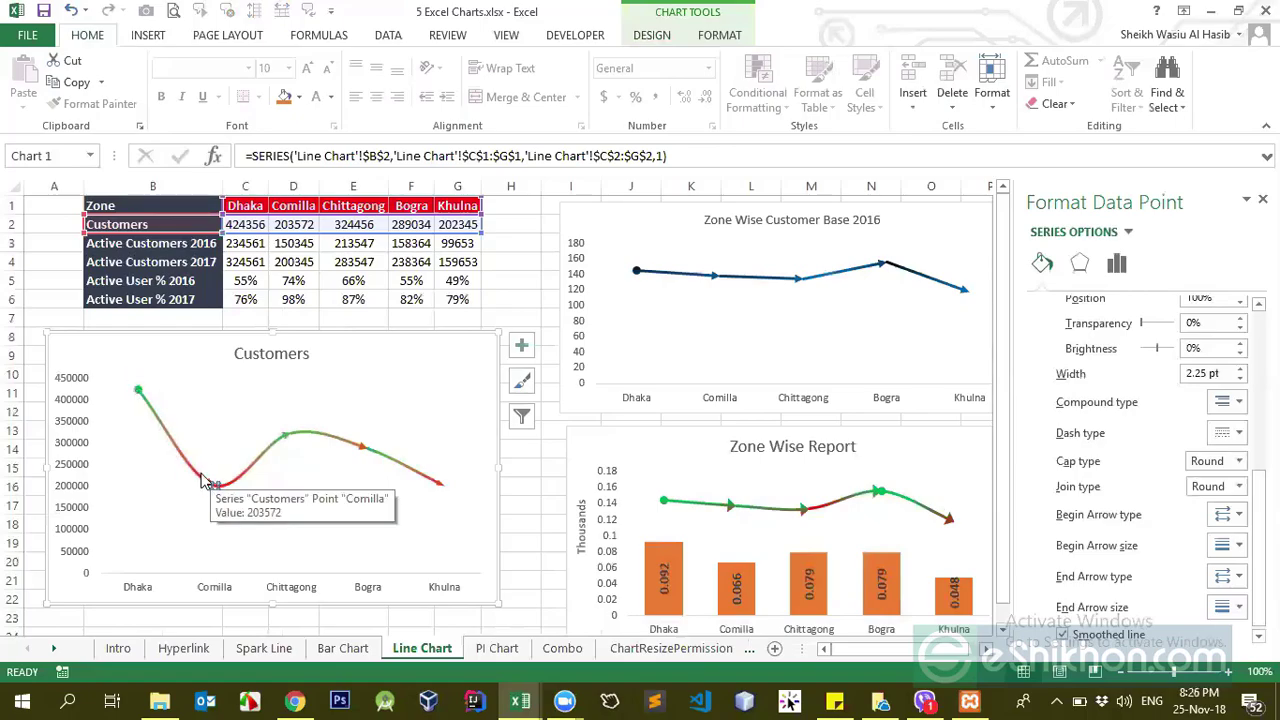
left_click(290, 440)
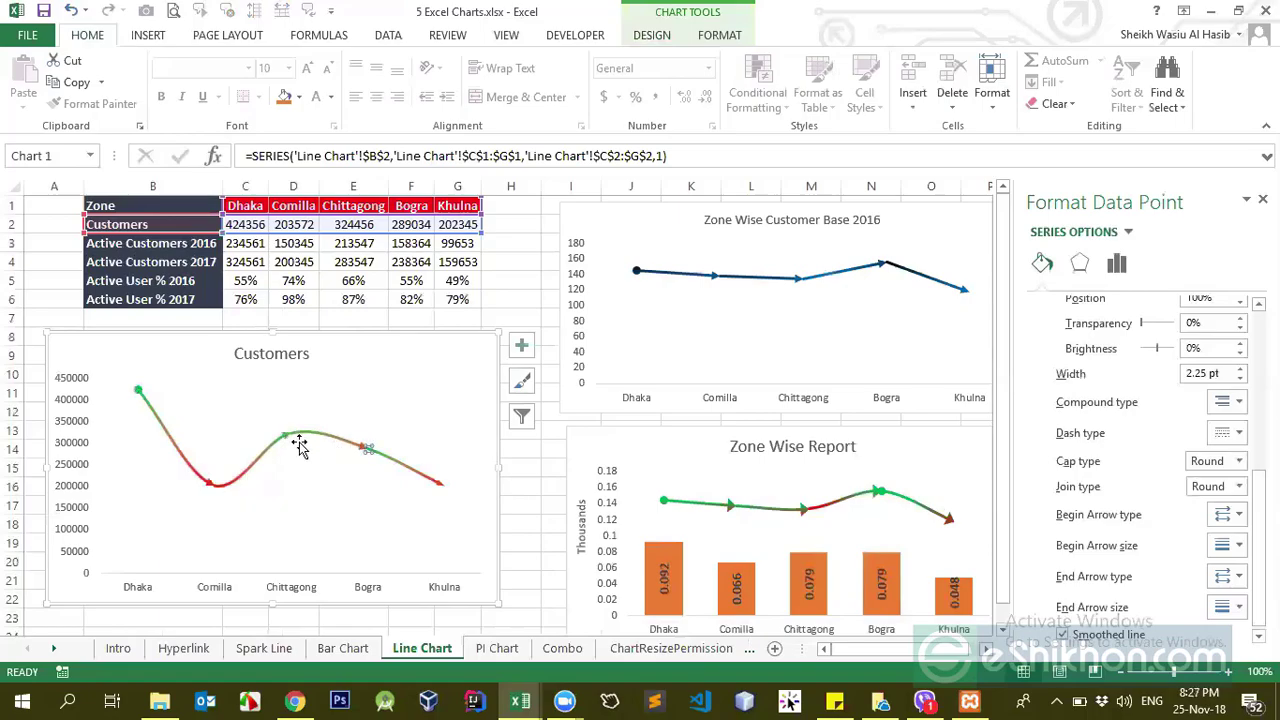
left_click(365, 450)
mouse_move(295, 435)
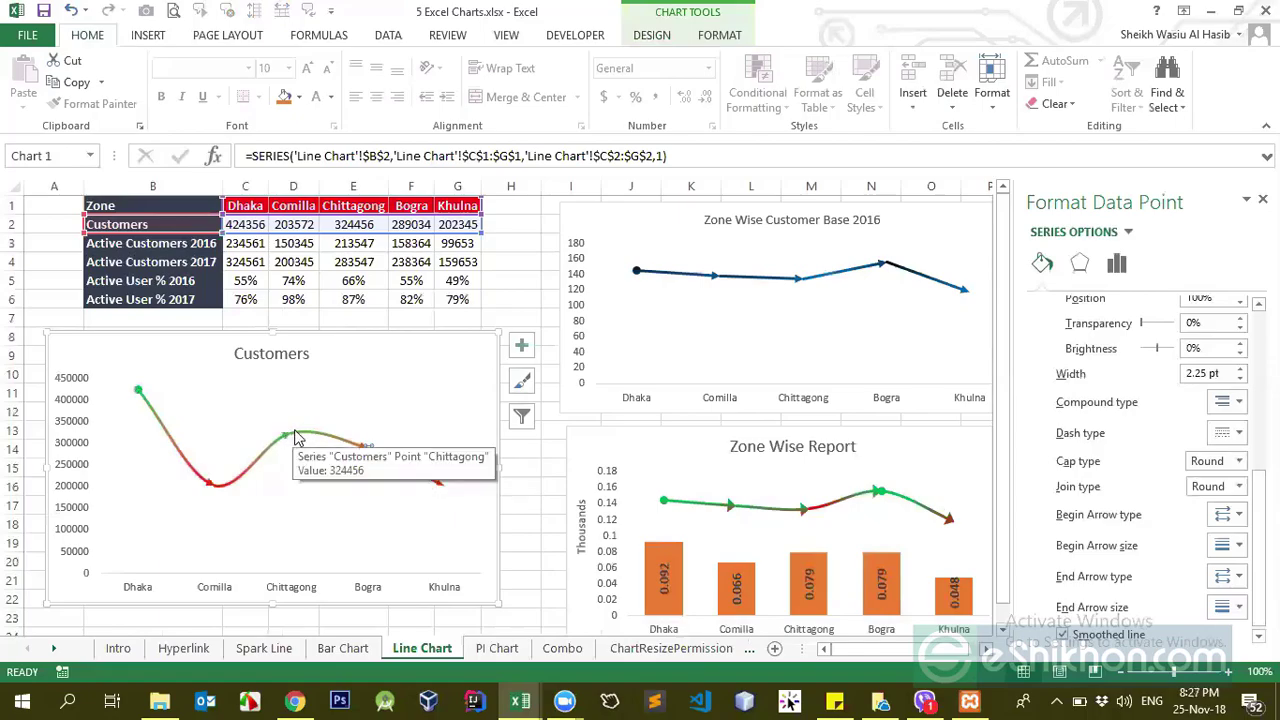
left_click(627, 65)
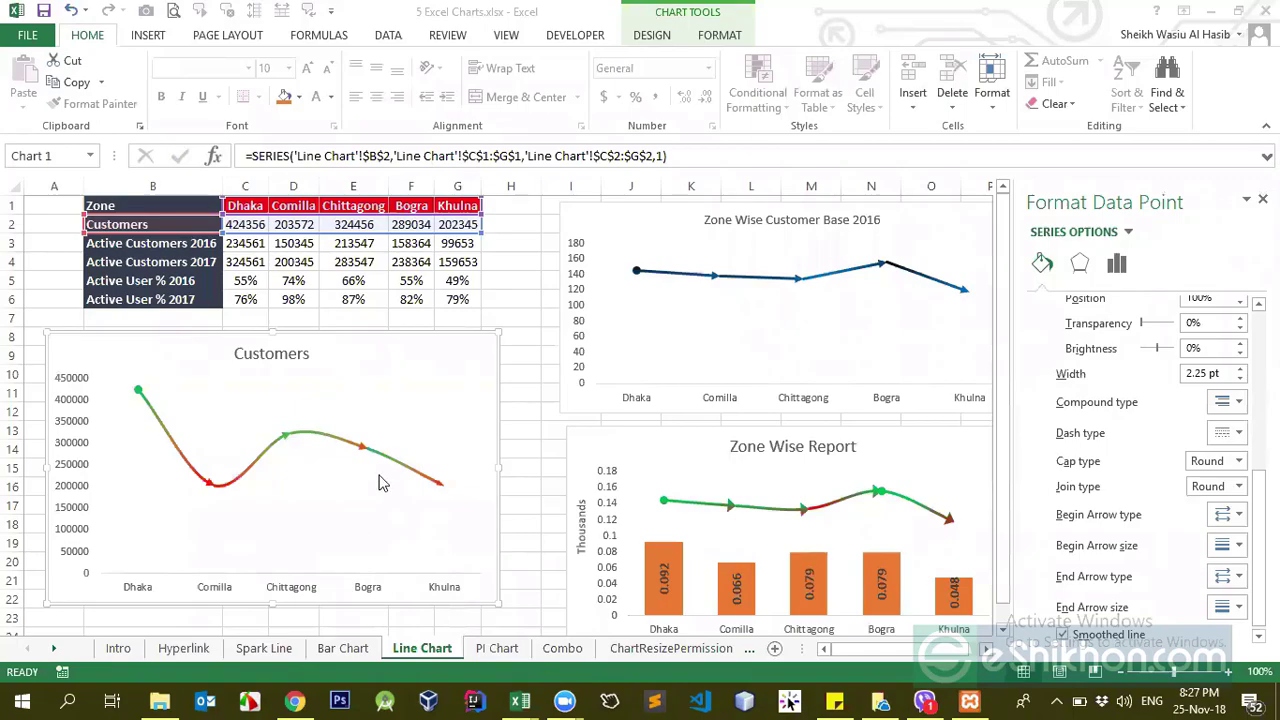
- Add a data label to the Comilla point only
left_click(209, 484)
right_click(209, 484)
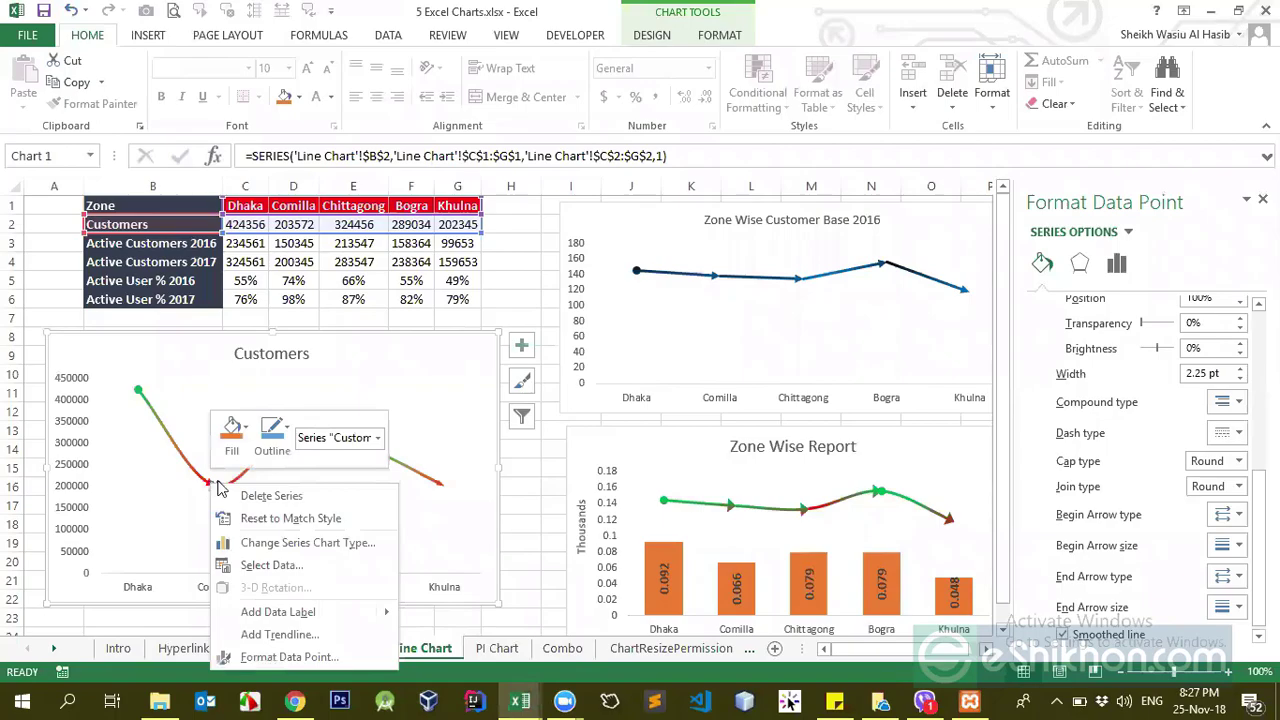
left_click(271, 612)
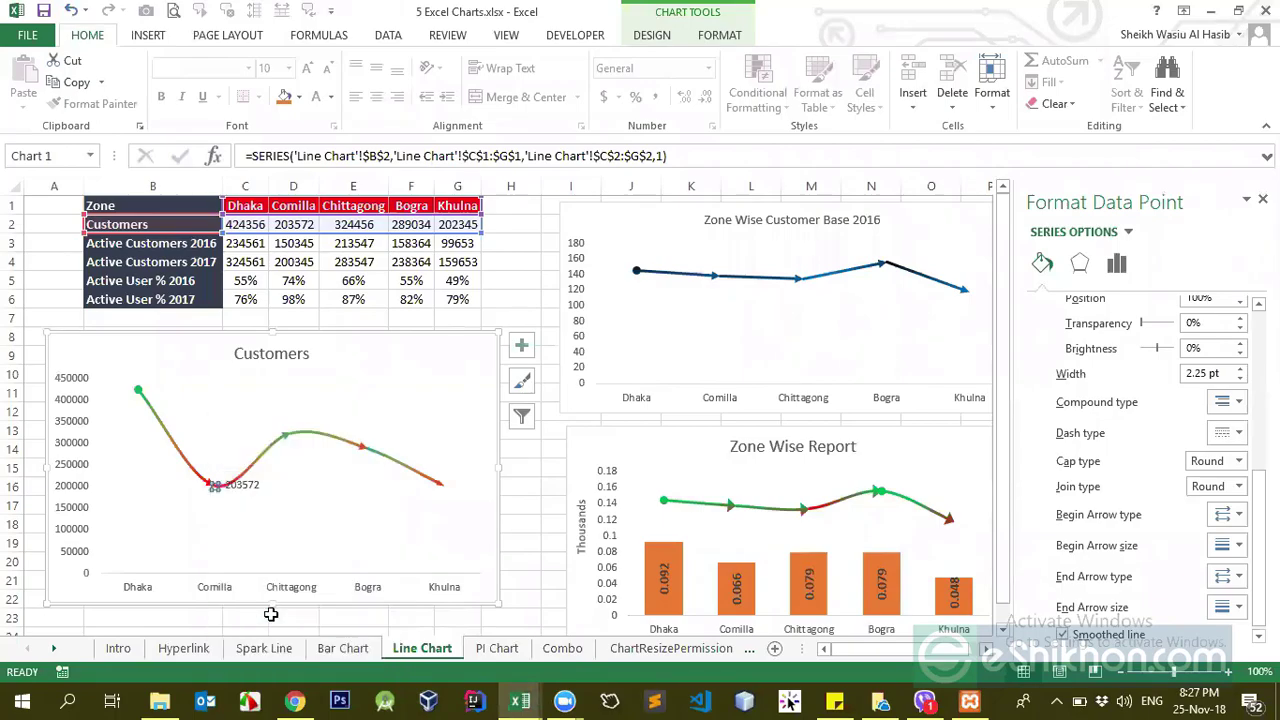
- Delete the Comilla point's data label
left_click(230, 481)
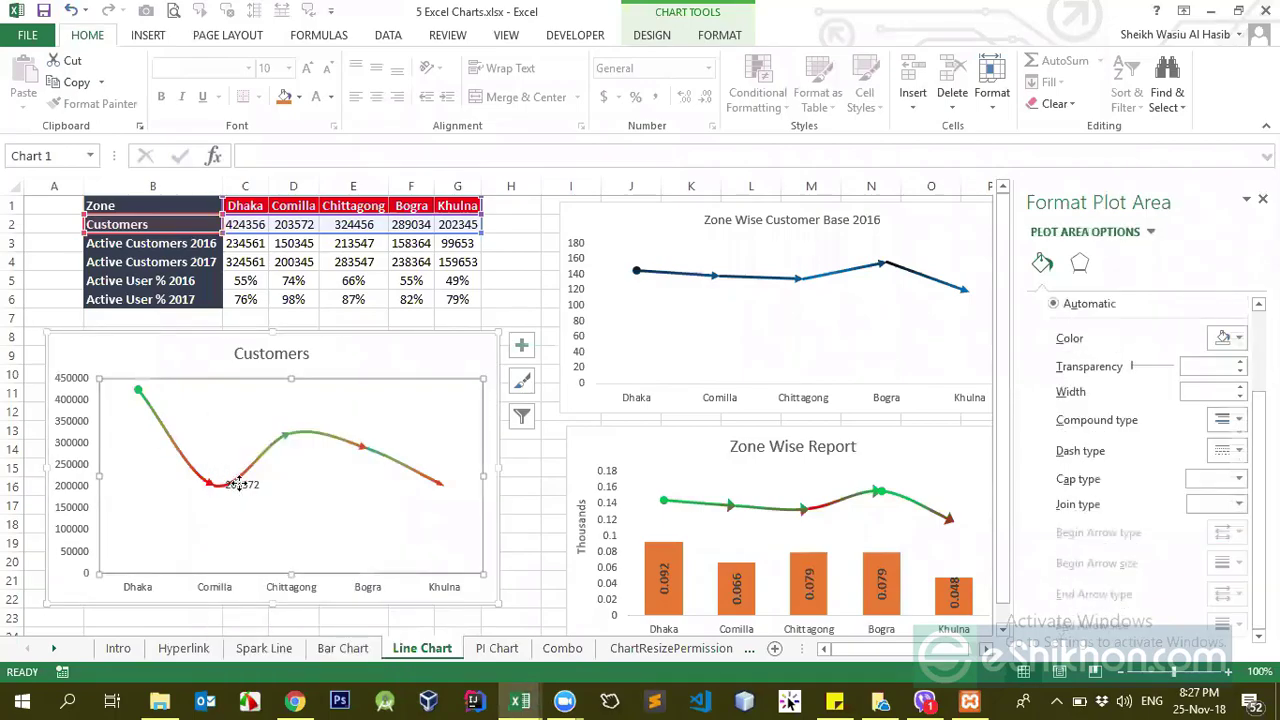
left_click(240, 486)
key("Delete")
- Add data labels to all points of the Customers series and deselect the line
left_click(161, 428)
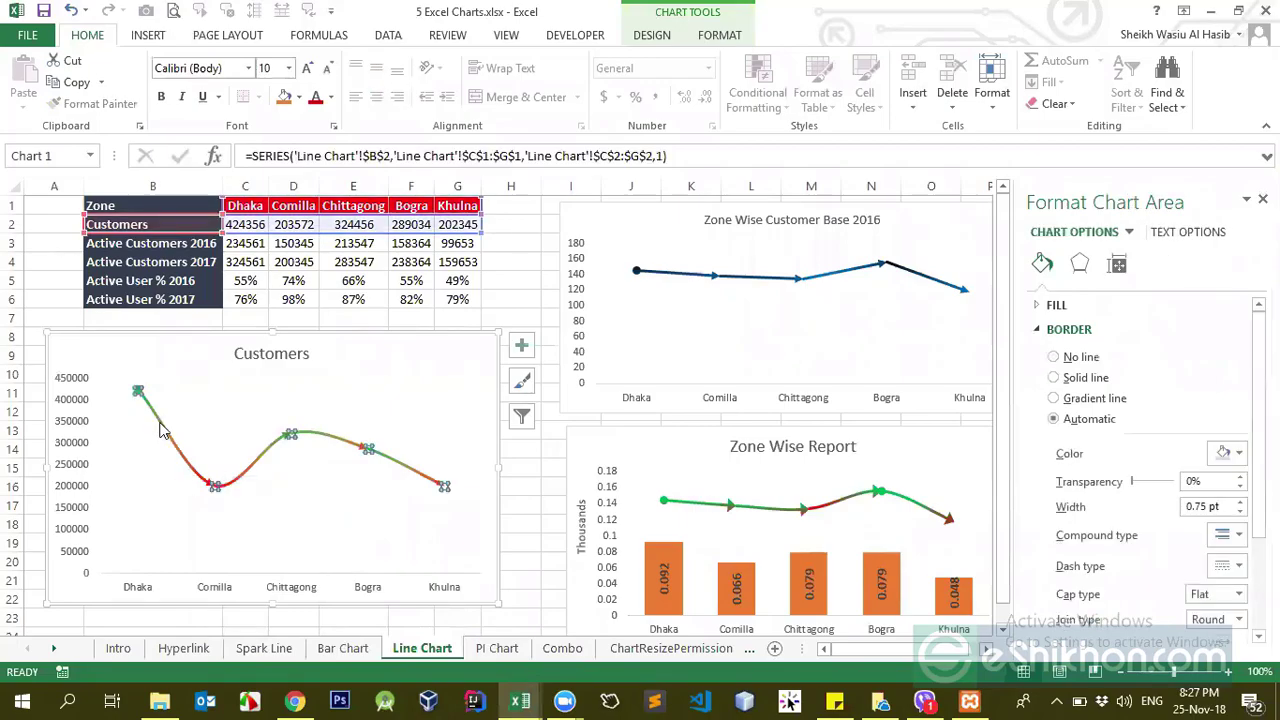
right_click(162, 427)
left_click(212, 553)
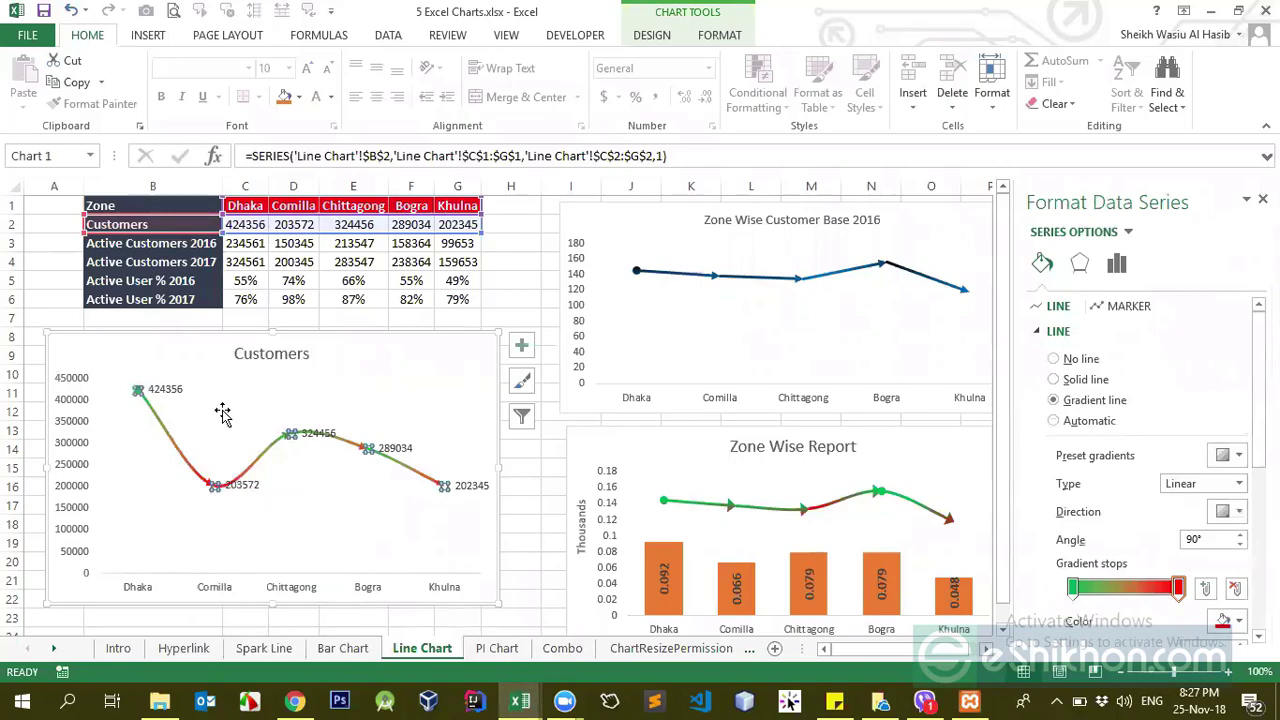
left_click(292, 478)
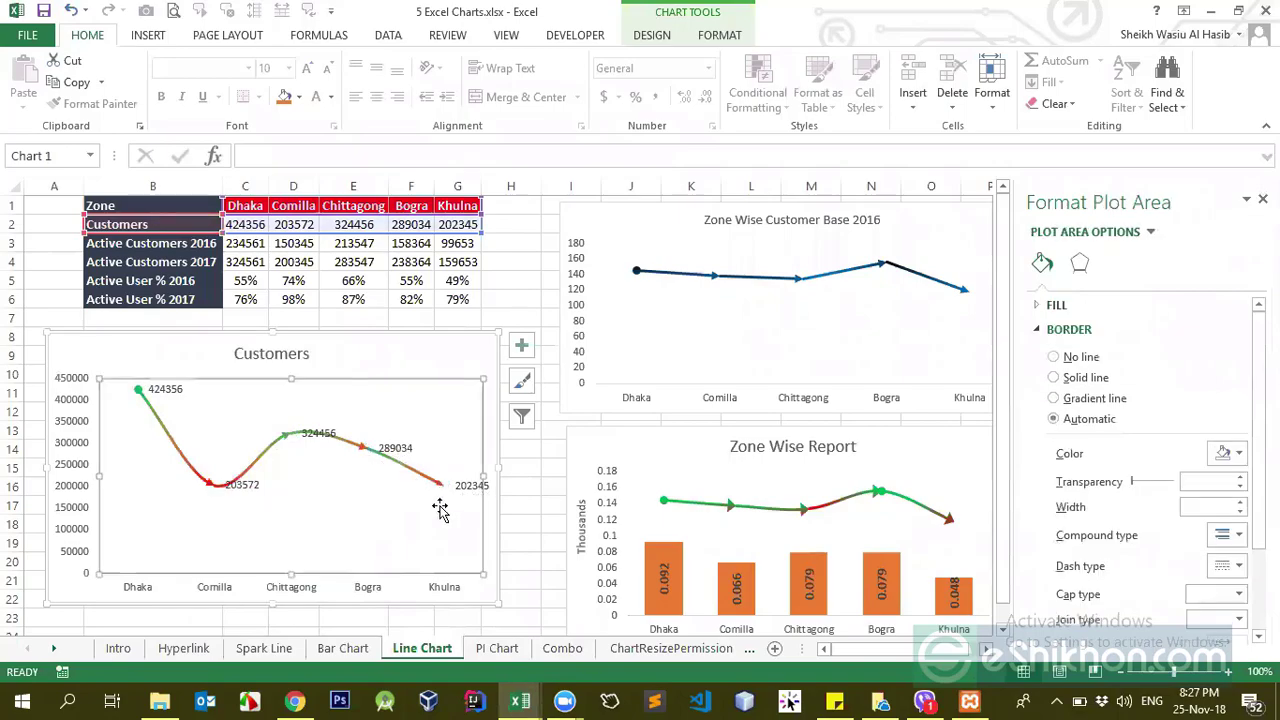
- Move only the Comilla data label to just below the low point of the line
left_click(240, 485)
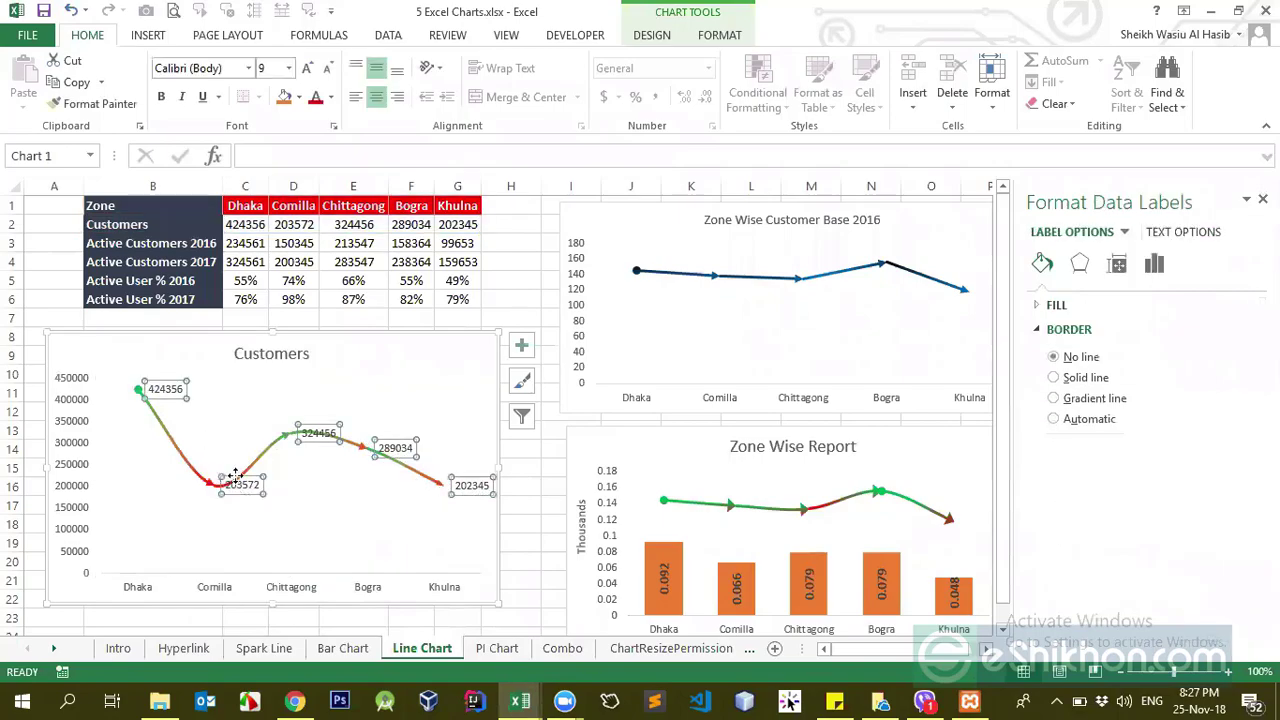
left_click(236, 476)
left_click_drag(231, 478, 218, 497)
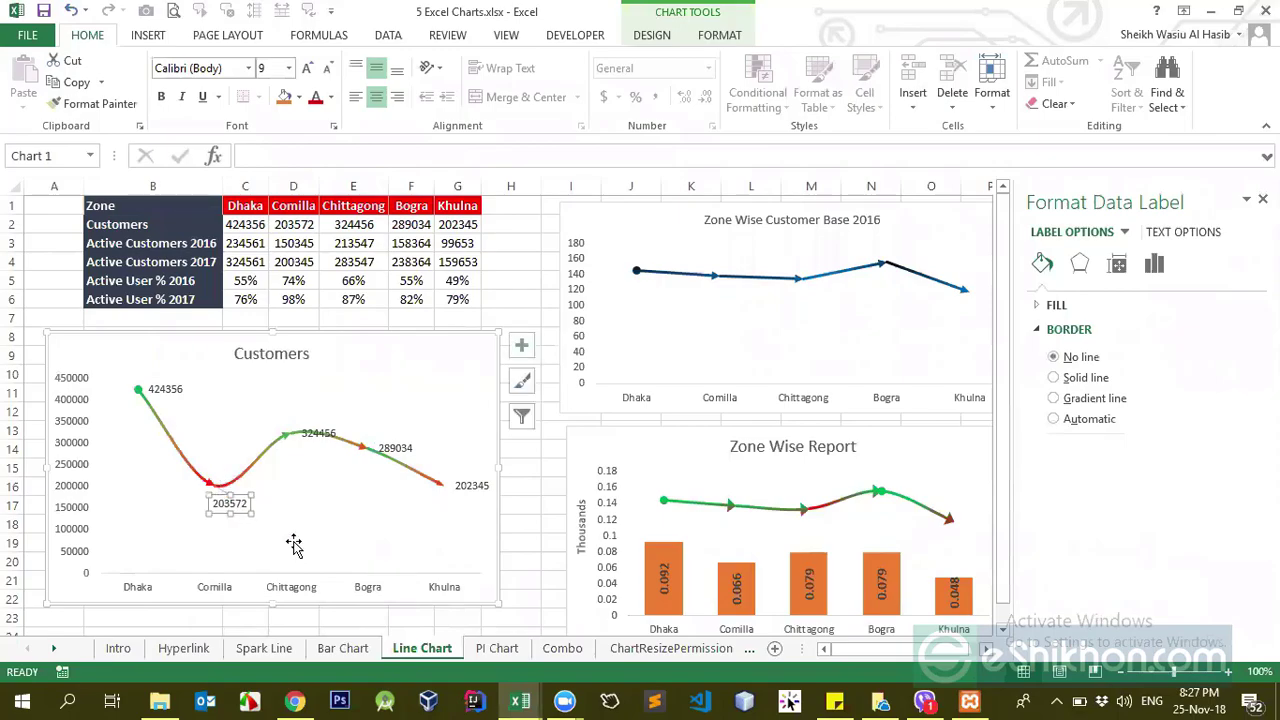
- Move the Chittagong and Bogra data labels individually to just above the line
left_click(313, 434)
left_click_drag(295, 413, 285, 397)
left_click(395, 440)
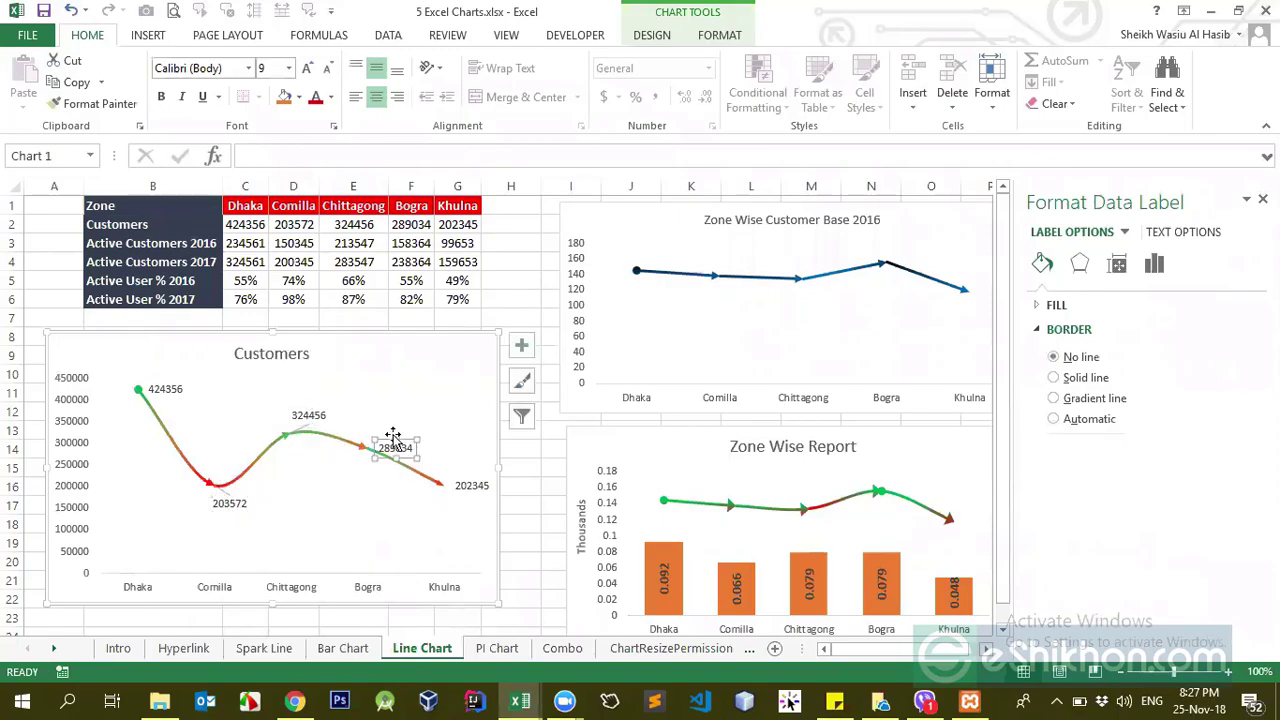
left_click_drag(387, 440, 387, 423)
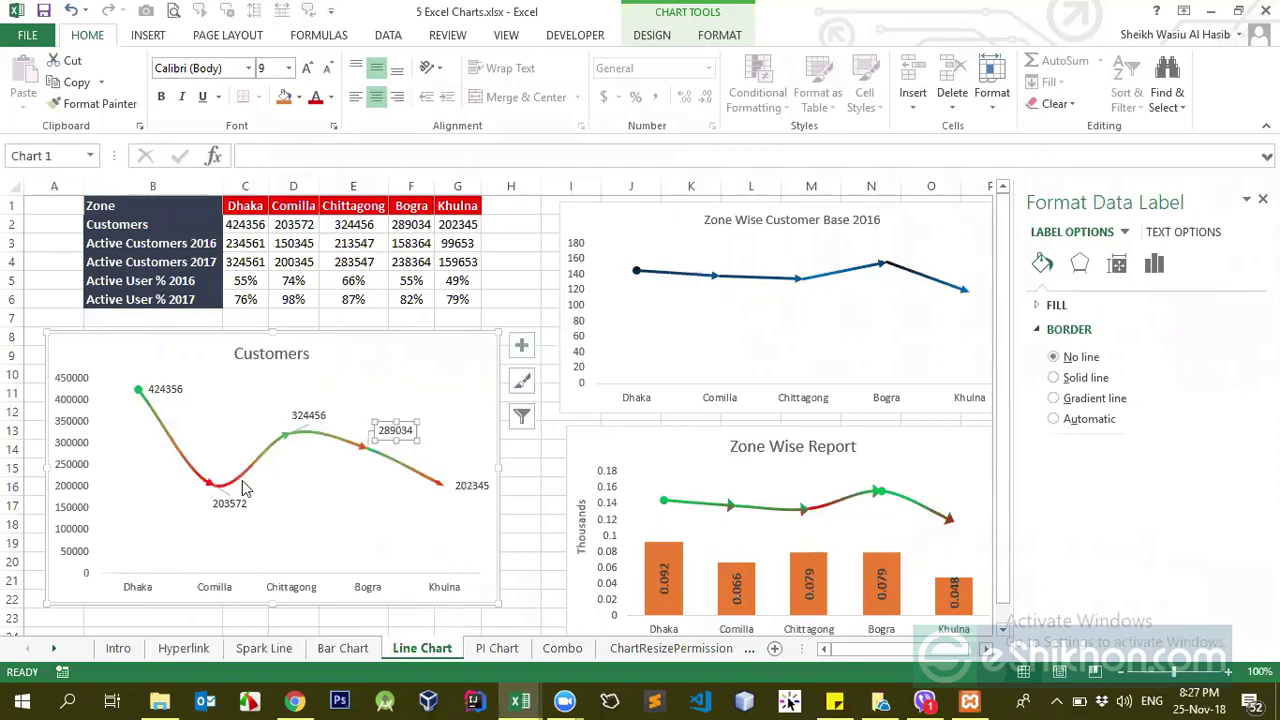
- Try the Center and Left positions for the Comilla data label, settle on Right, and deselect the label
right_click(228, 508)
left_click(300, 492)
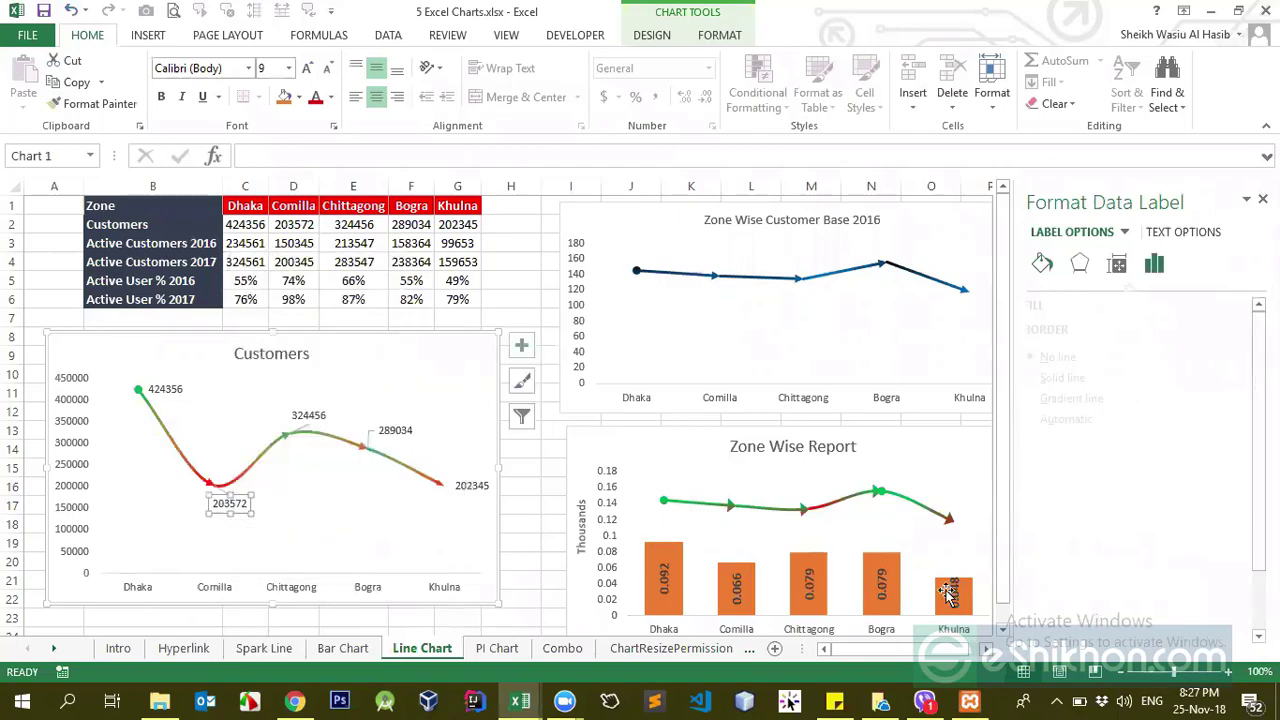
left_click(1063, 551)
left_click(1063, 571)
left_click(1063, 592)
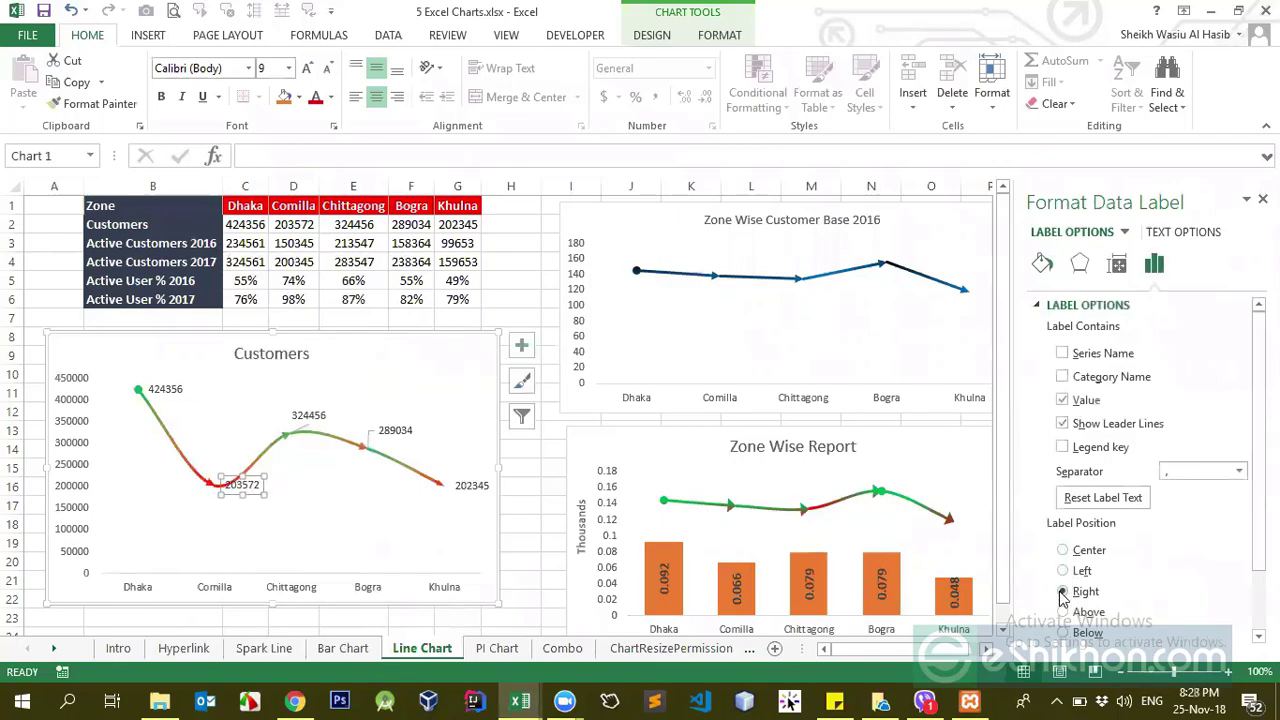
left_click(293, 535)
- Try the Center, Left and Right positions for all Customers data labels and settle on Above
left_click(165, 390)
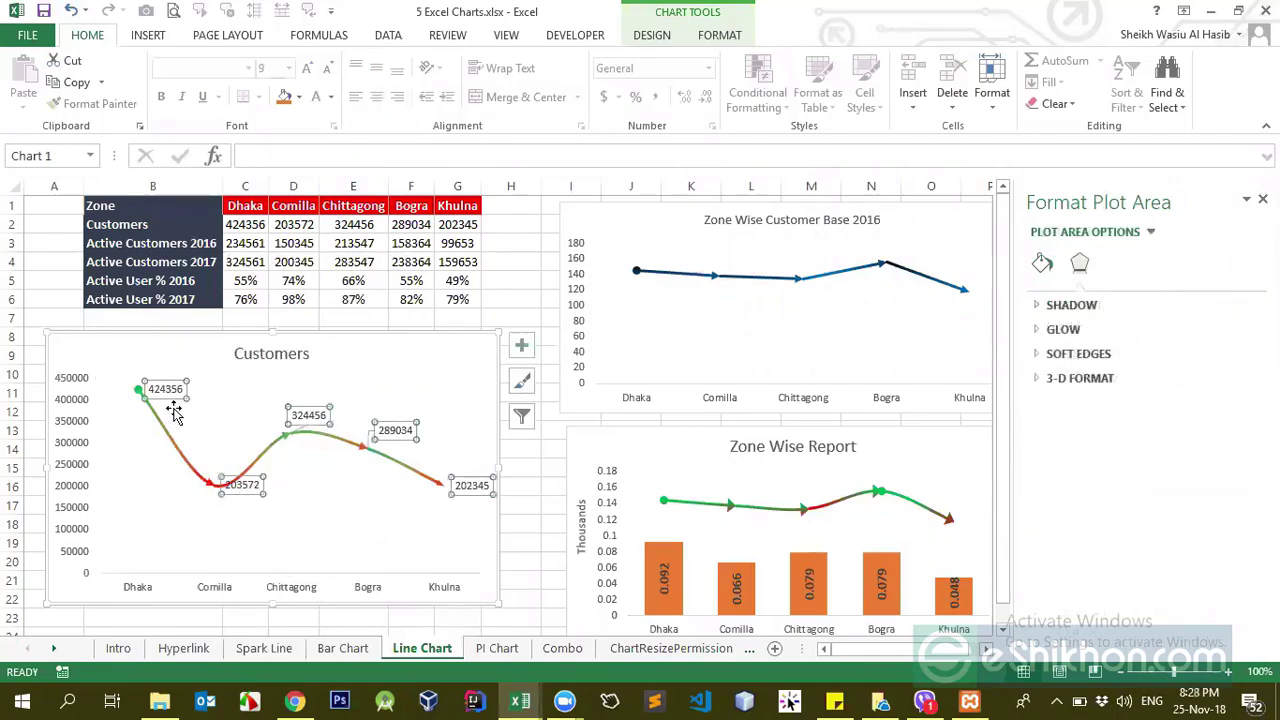
right_click(242, 476)
left_click(306, 463)
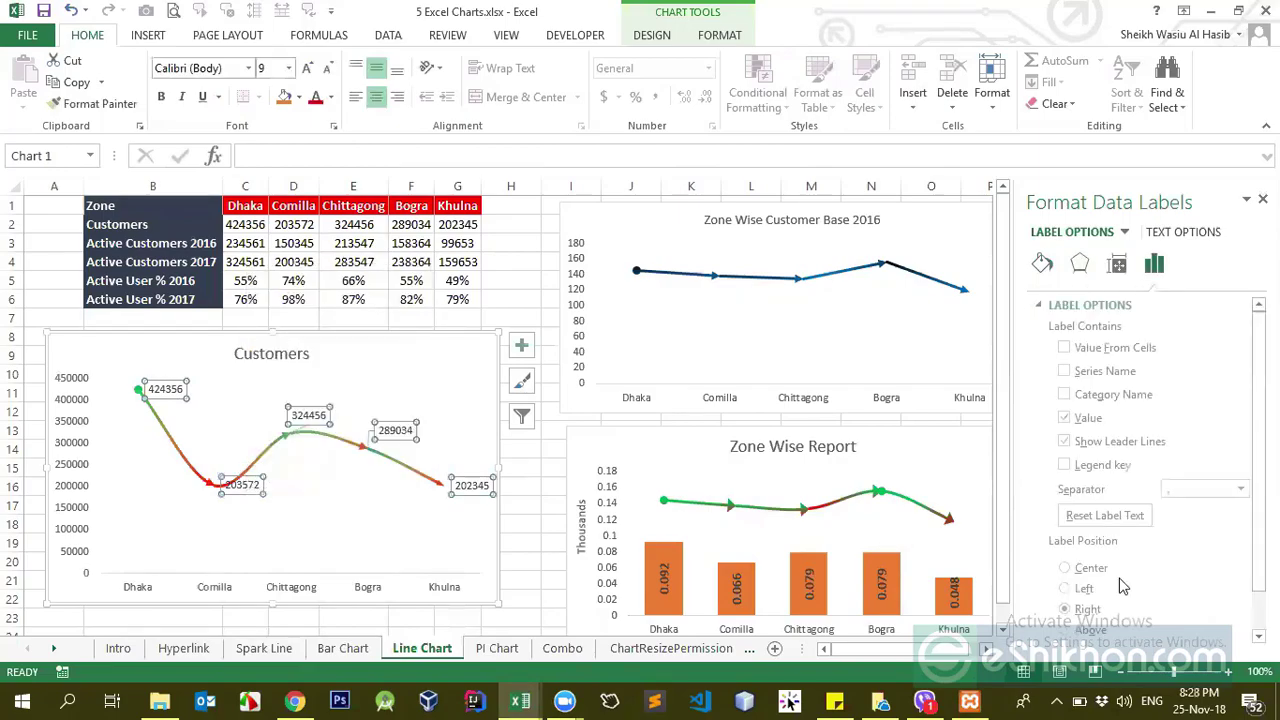
left_click(1082, 568)
left_click(1066, 589)
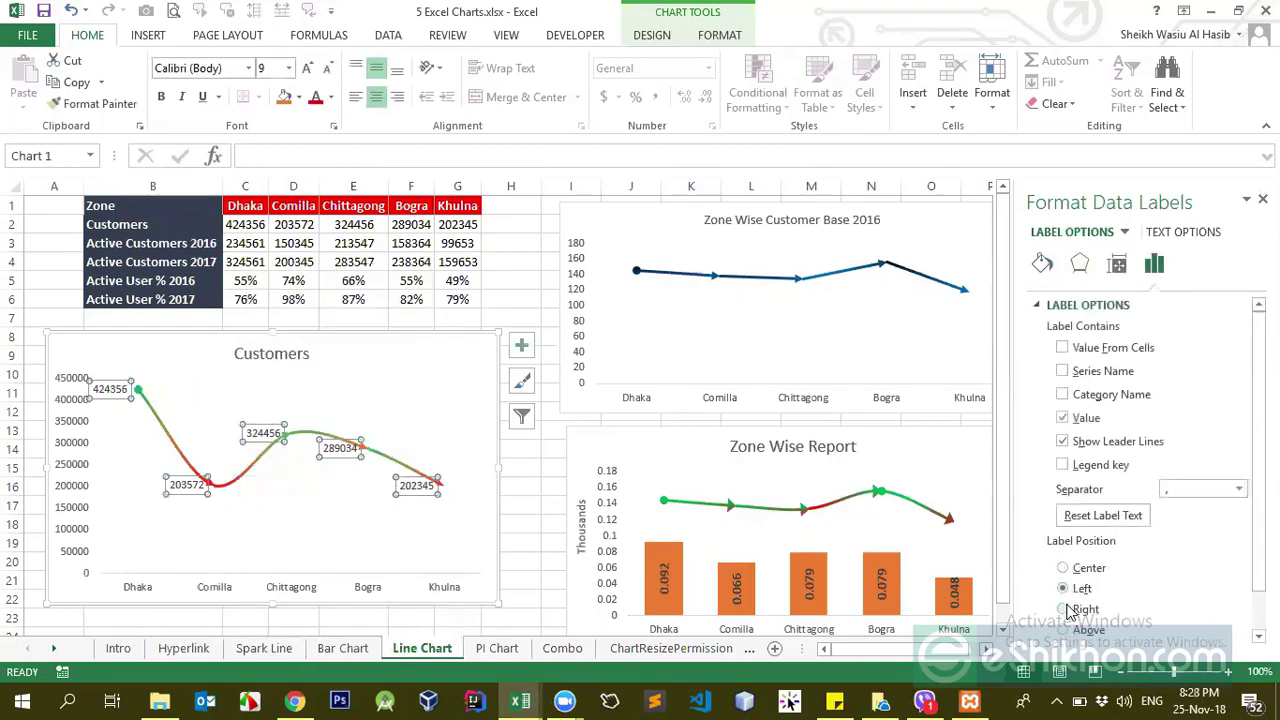
left_click(1066, 609)
left_click(1064, 630)
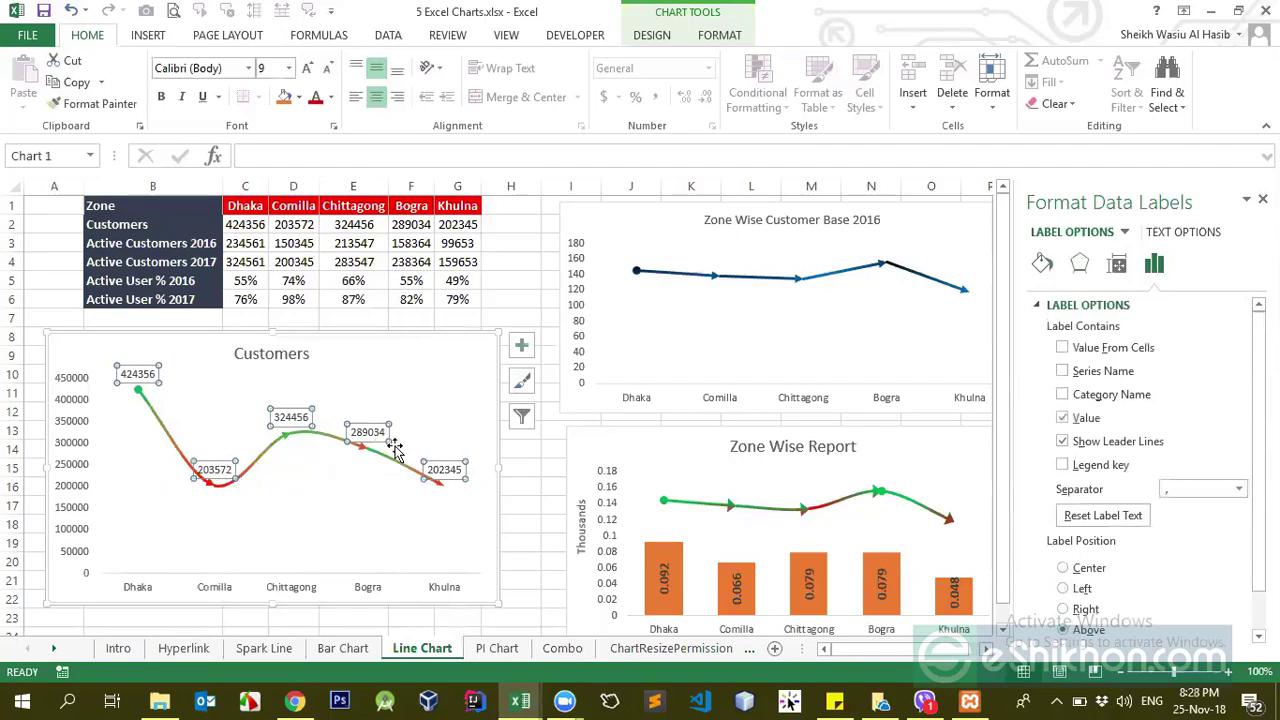
left_click(258, 500)
left_click(214, 470)
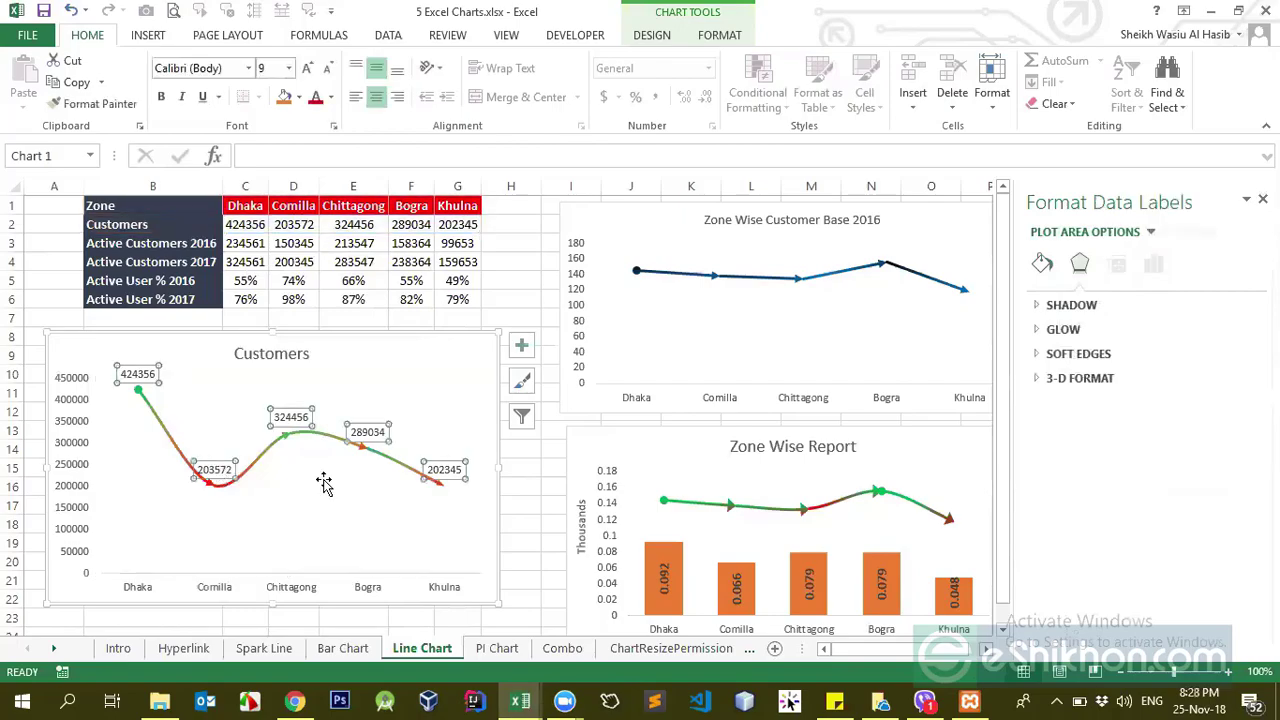
left_click(490, 302)
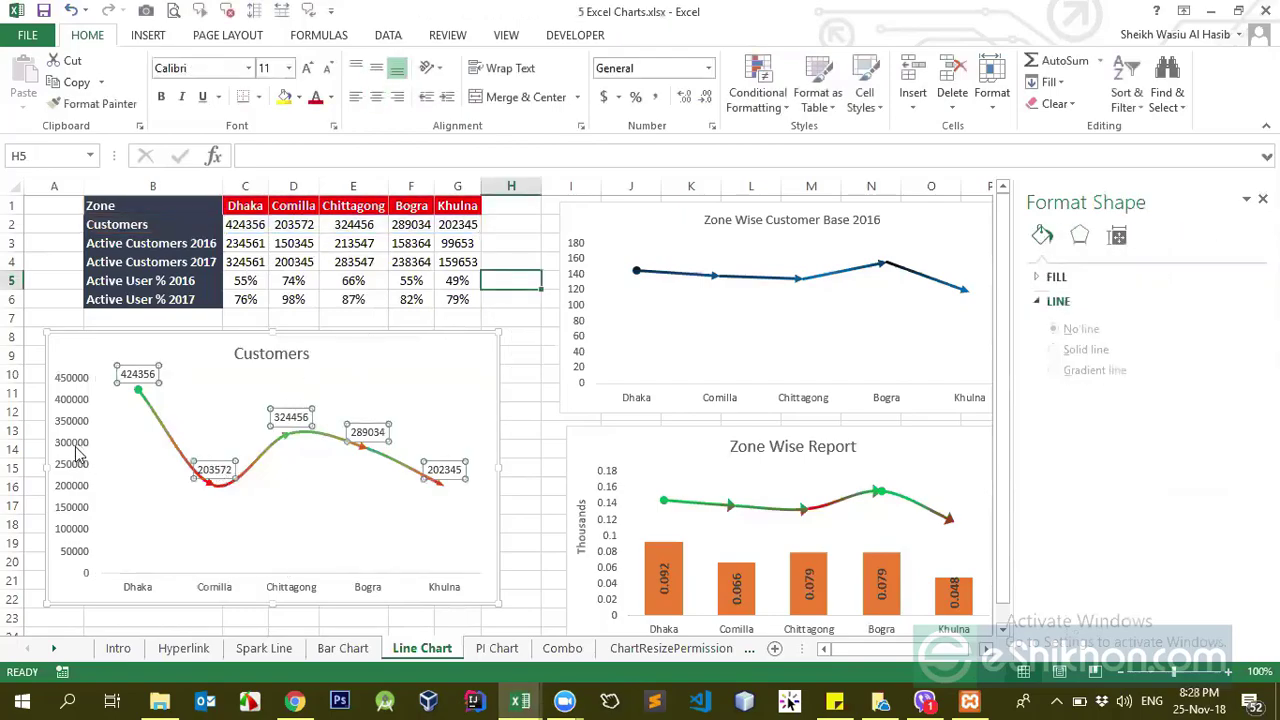
- Open the number format options for the vertical value axis of the Customers chart
left_click(75, 452)
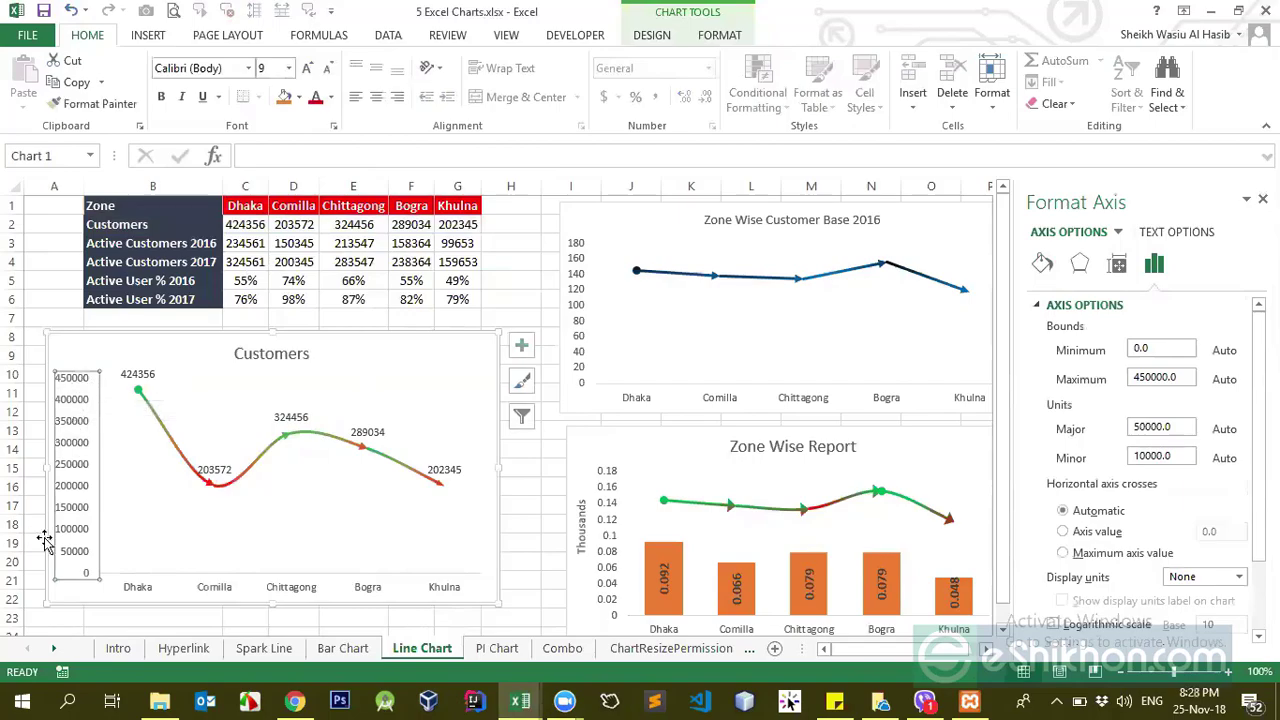
right_click(80, 483)
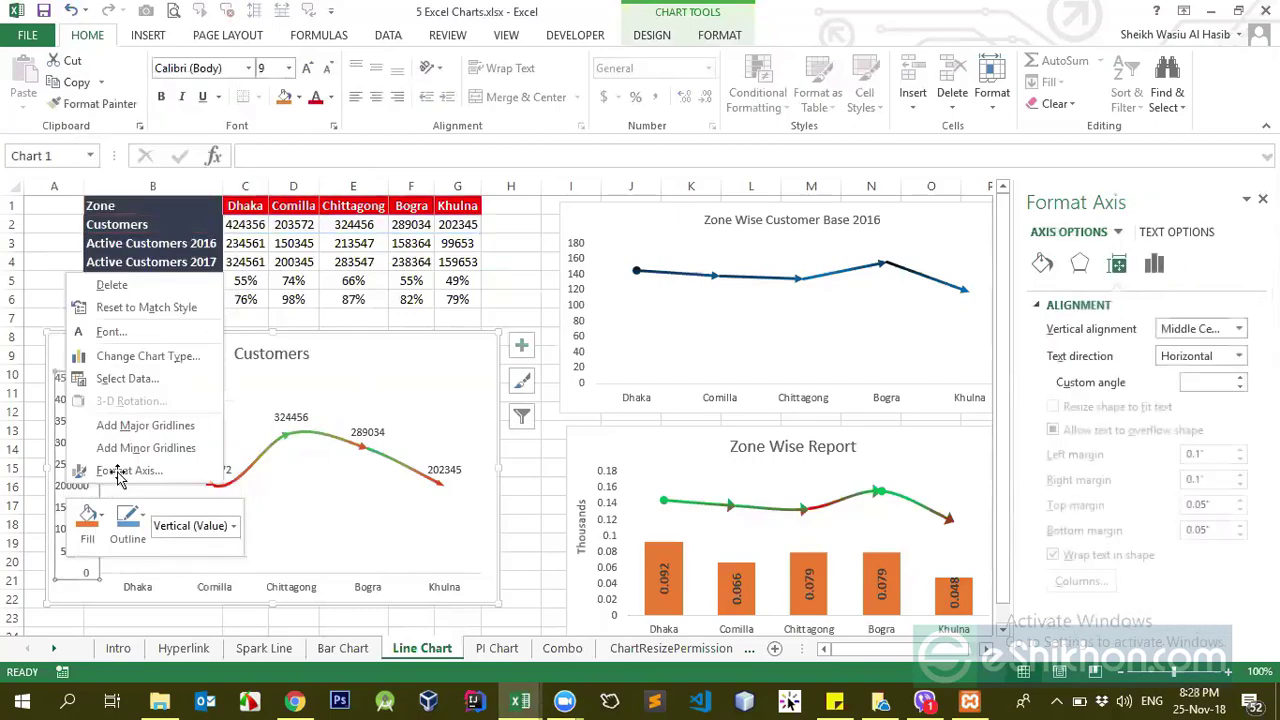
left_click(115, 470)
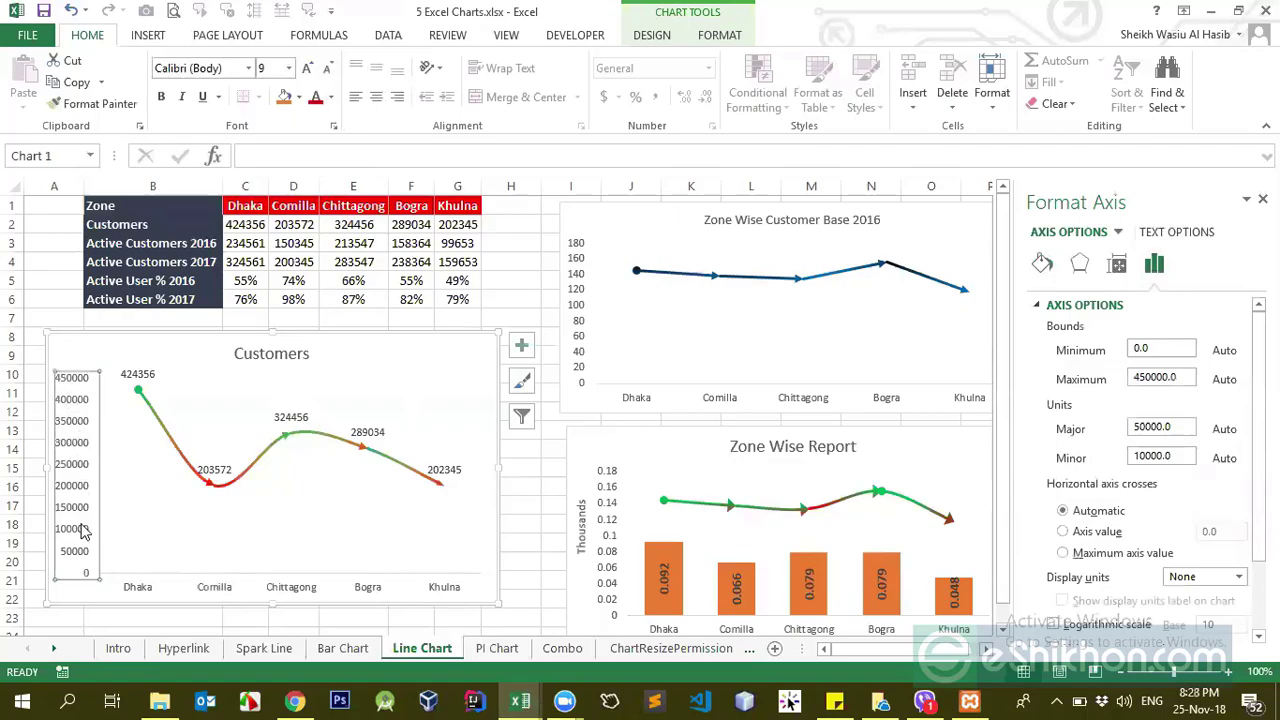
left_click_drag(1259, 440, 1259, 508)
right_click(86, 486)
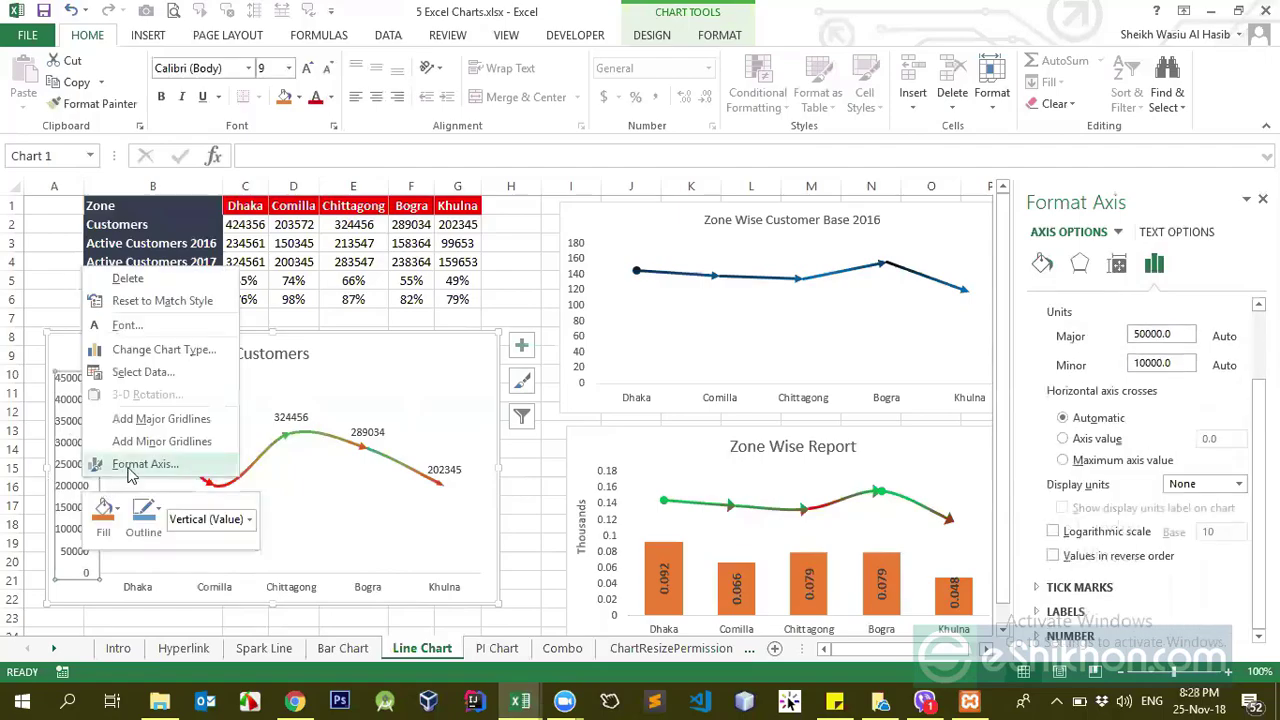
left_click(128, 472)
scroll(1163, 490, "down", 3)
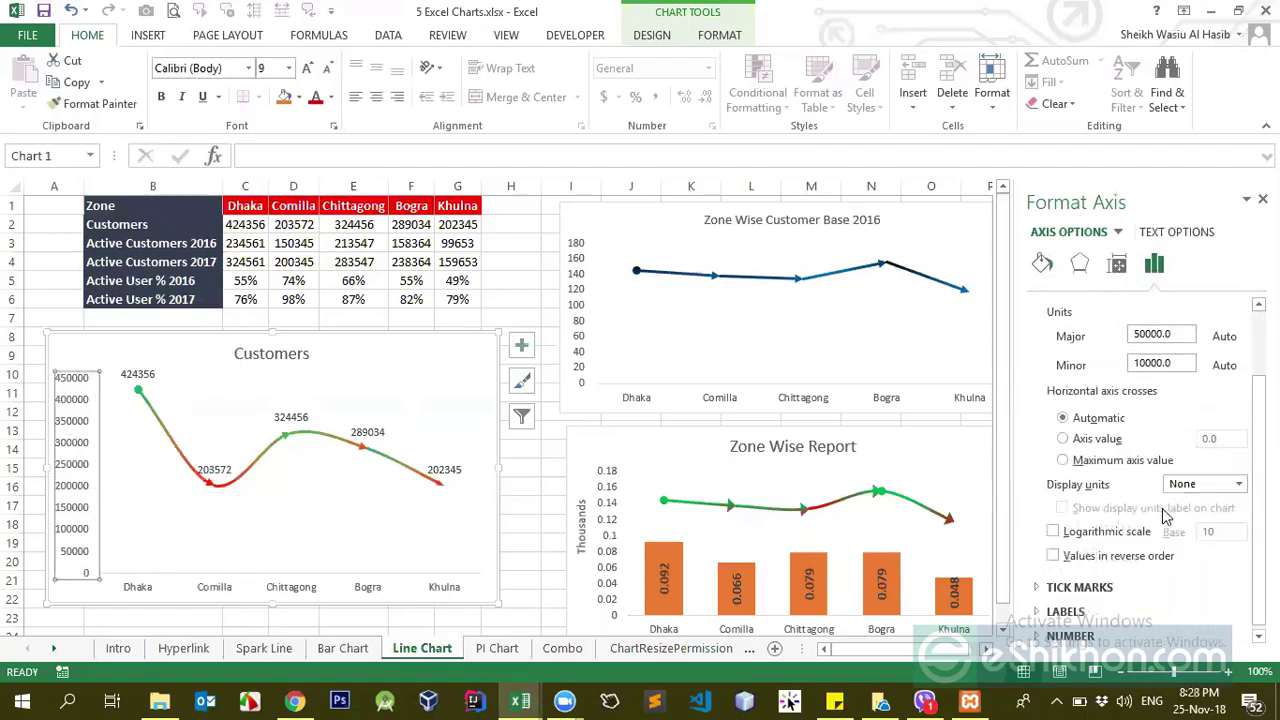
left_click(1042, 637)
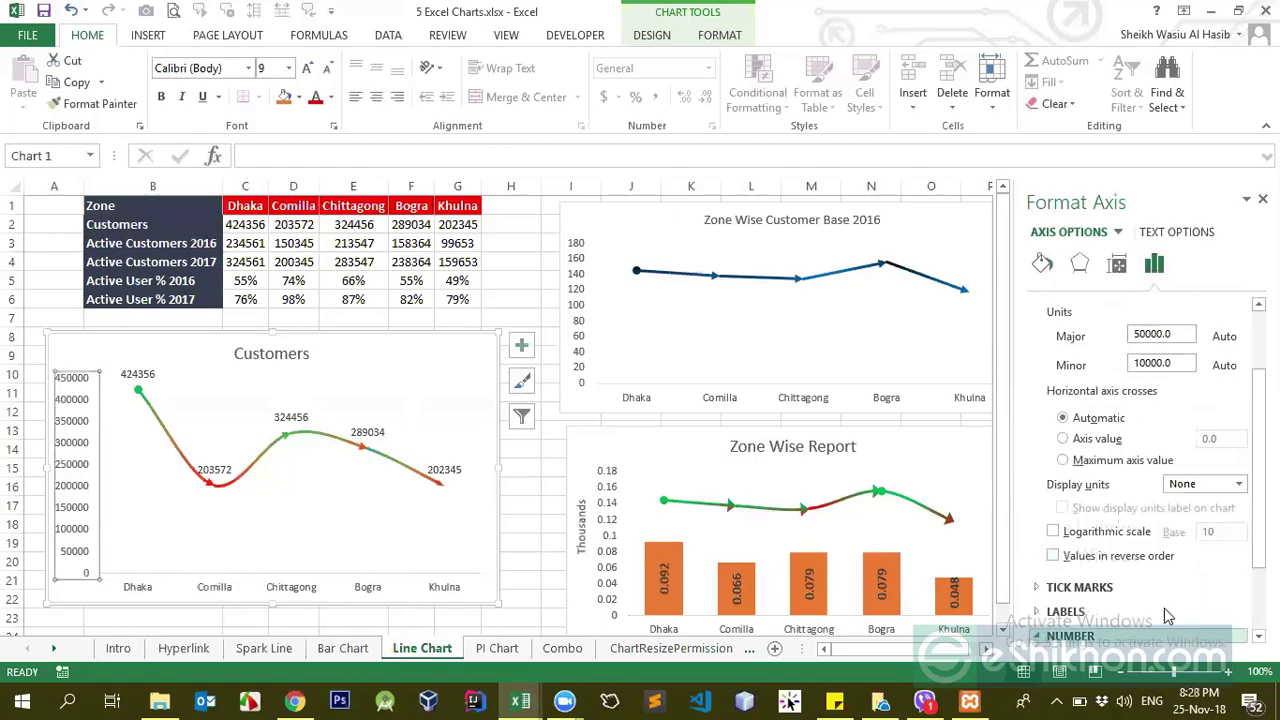
- Switch the vertical axis number category to Custom and apply the format code #,###
scroll(1128, 560, "down", 3)
left_click(1104, 542)
left_click(1104, 540)
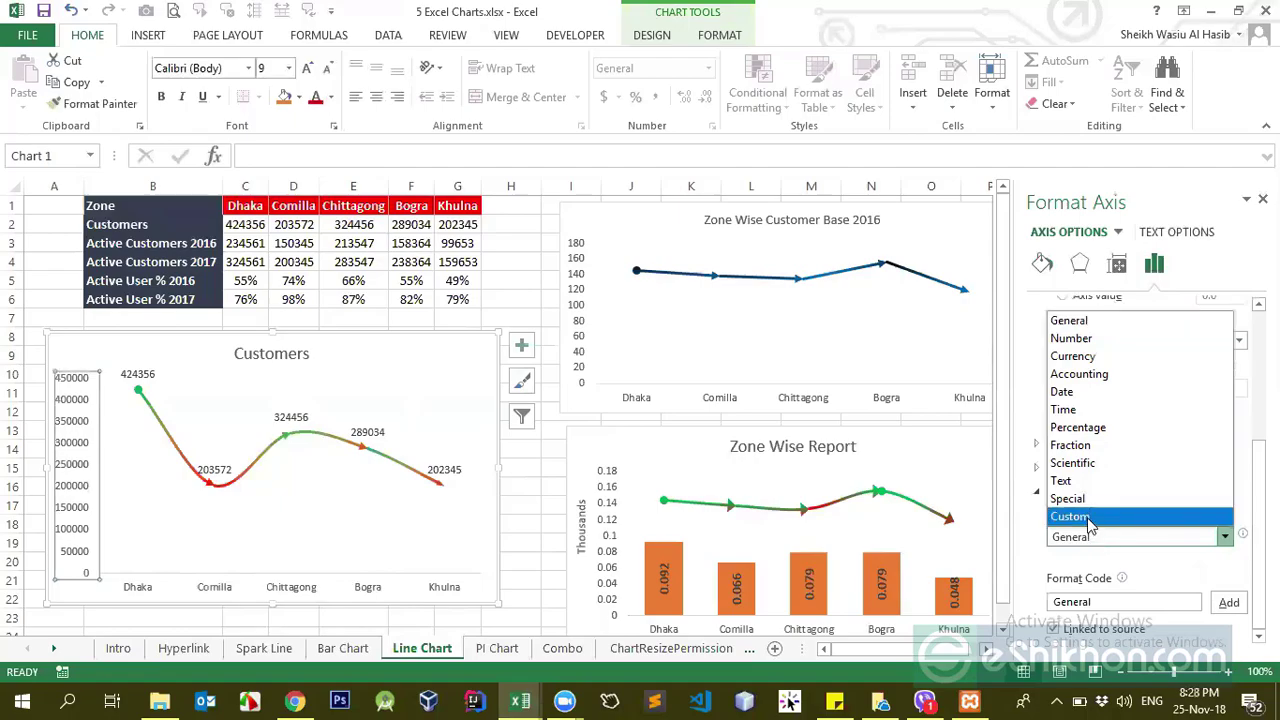
left_click(1070, 517)
scroll(1102, 544, "down", 1)
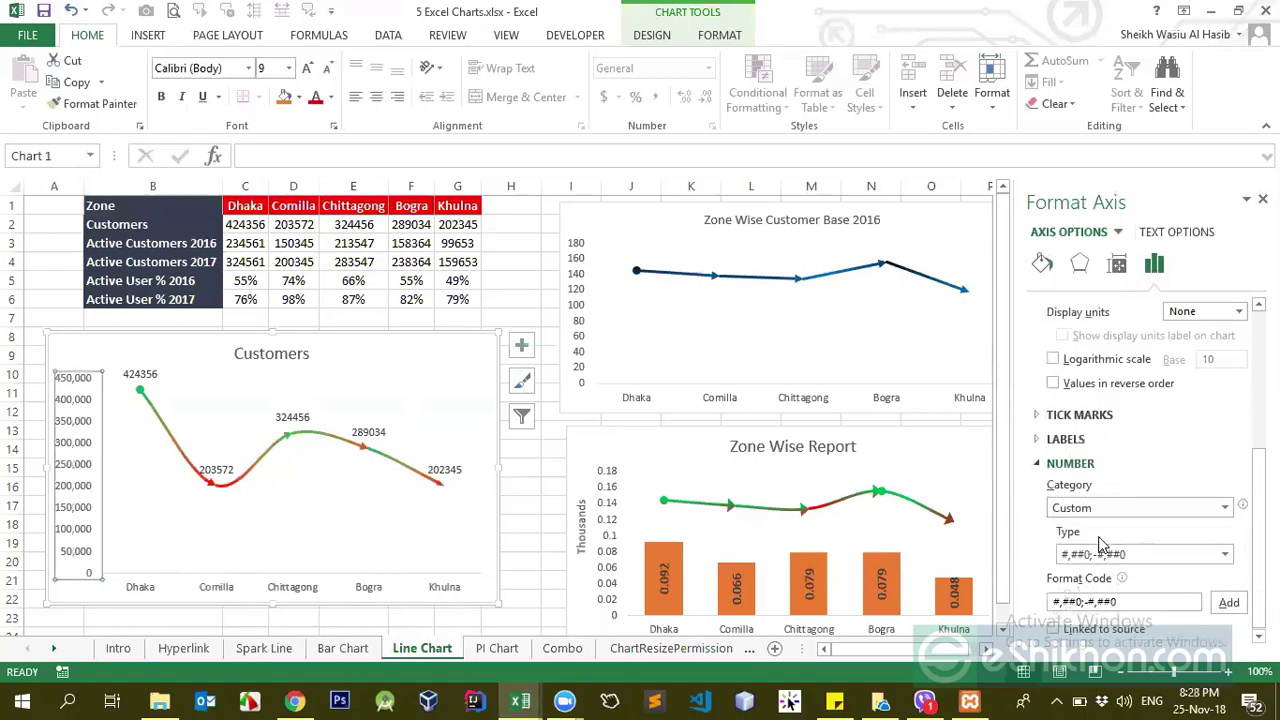
left_click_drag(1128, 604, 1008, 614)
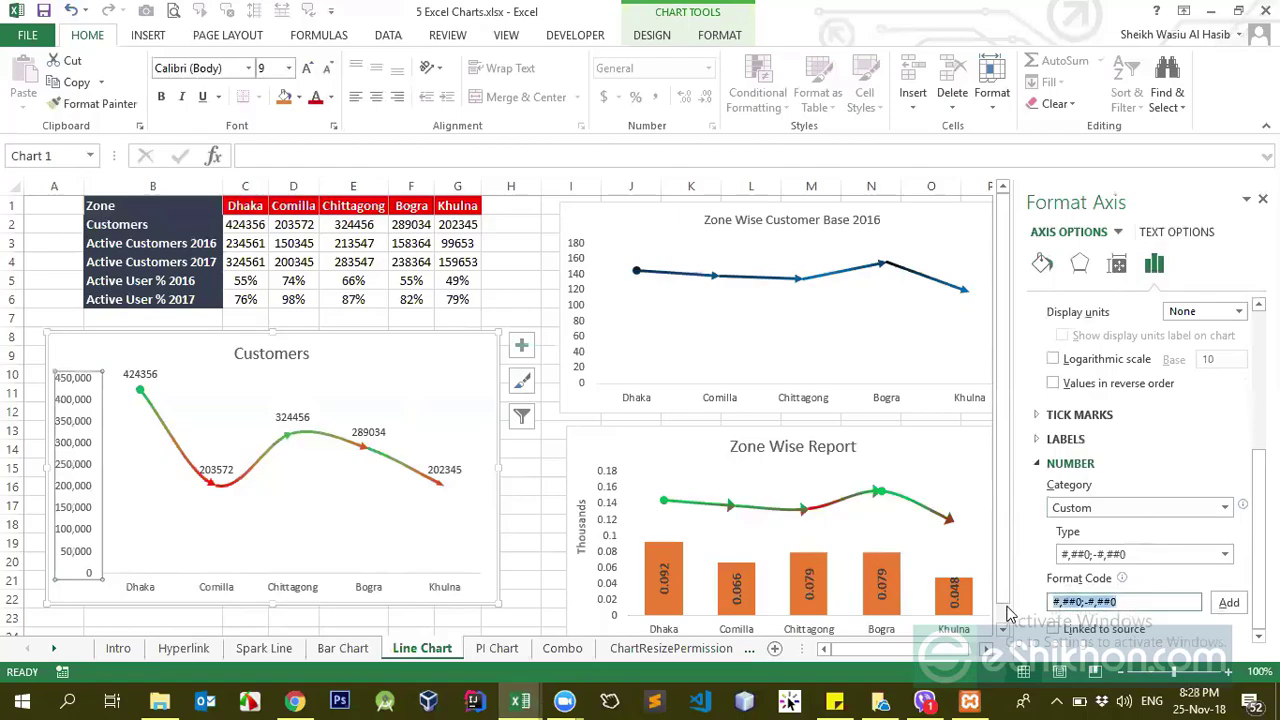
type("#")
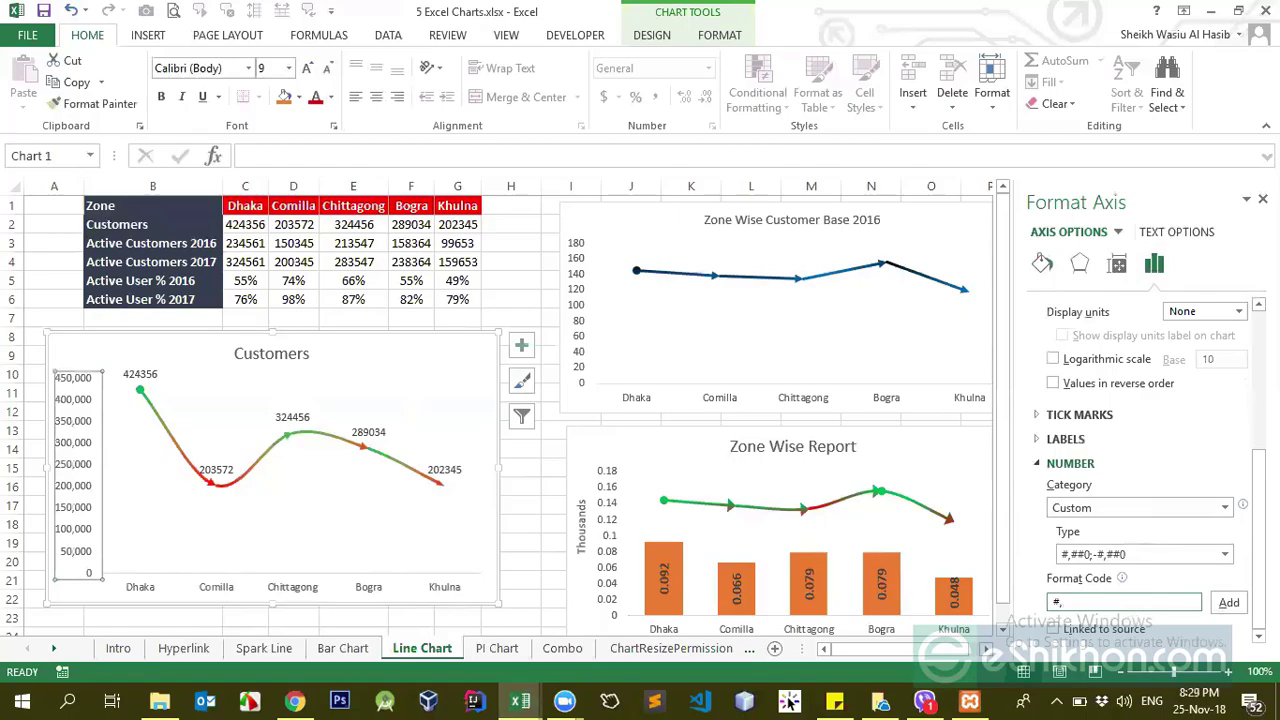
type(",###")
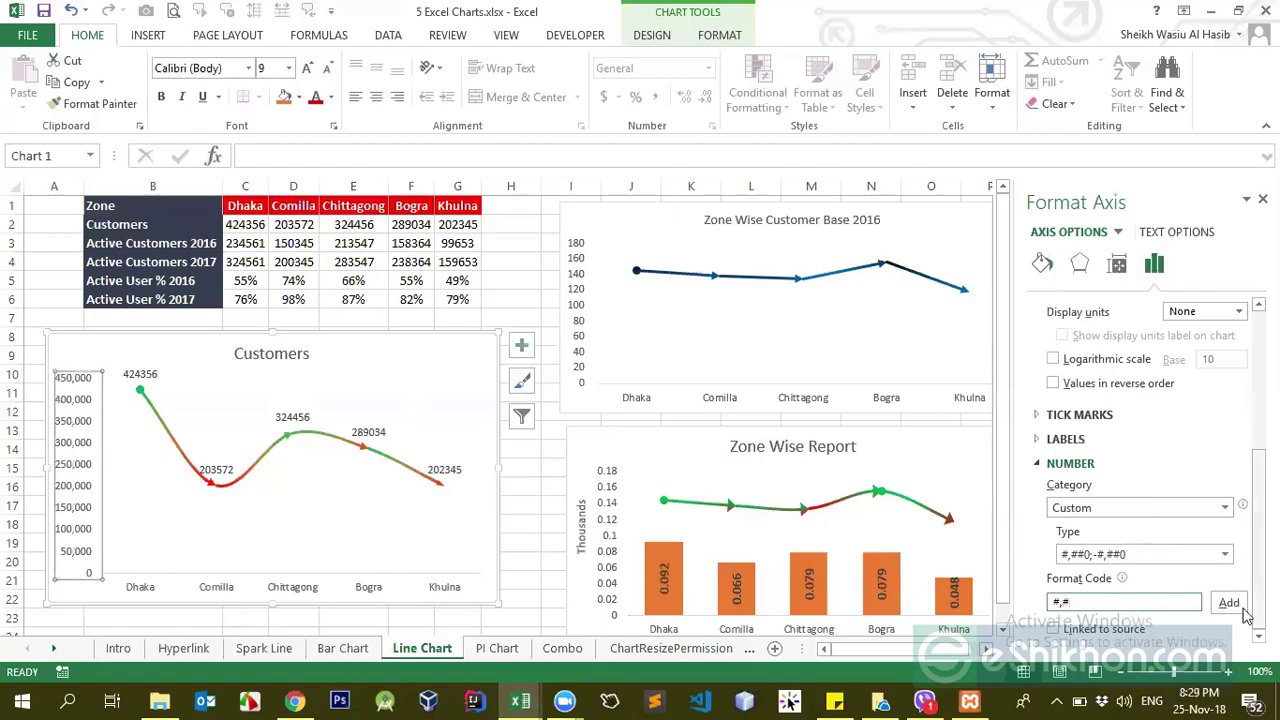
left_click(1230, 601)
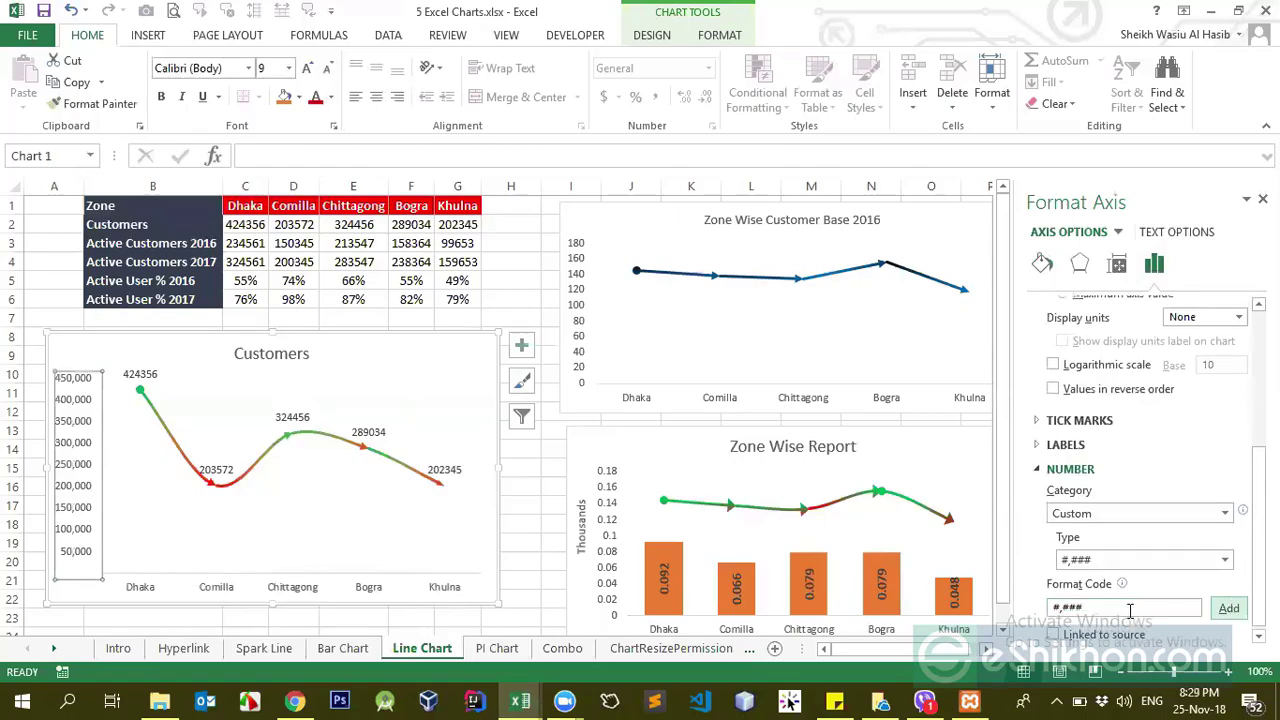
- Try the custom format code #,, on the vertical axis, followed by #, with a single comma
left_click_drag(1110, 608, 1056, 608)
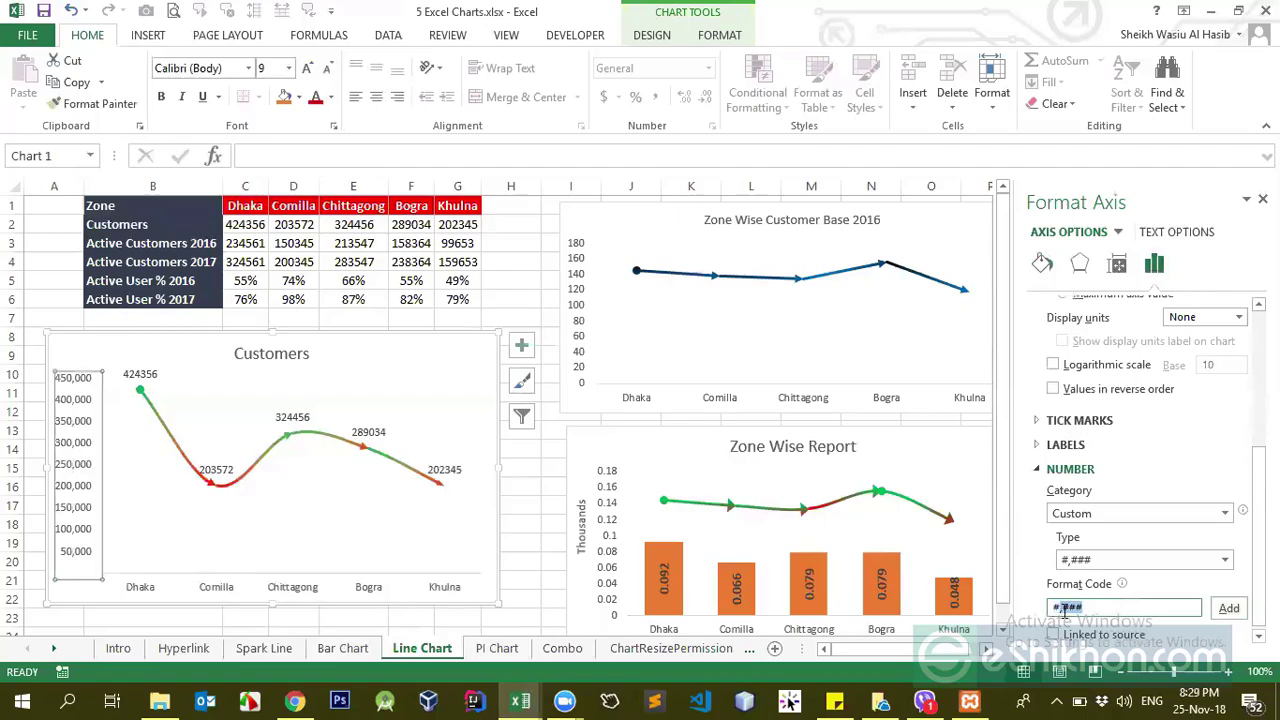
type("#,")
left_click(1235, 610)
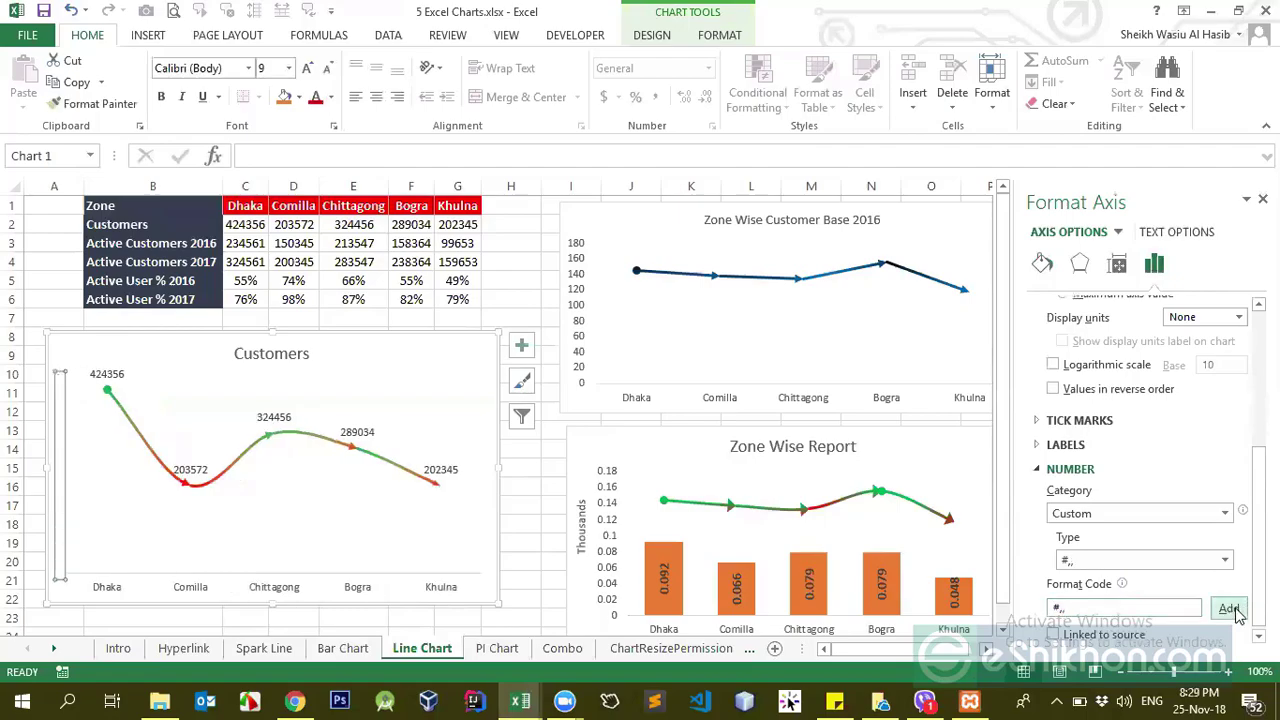
left_click(1102, 607)
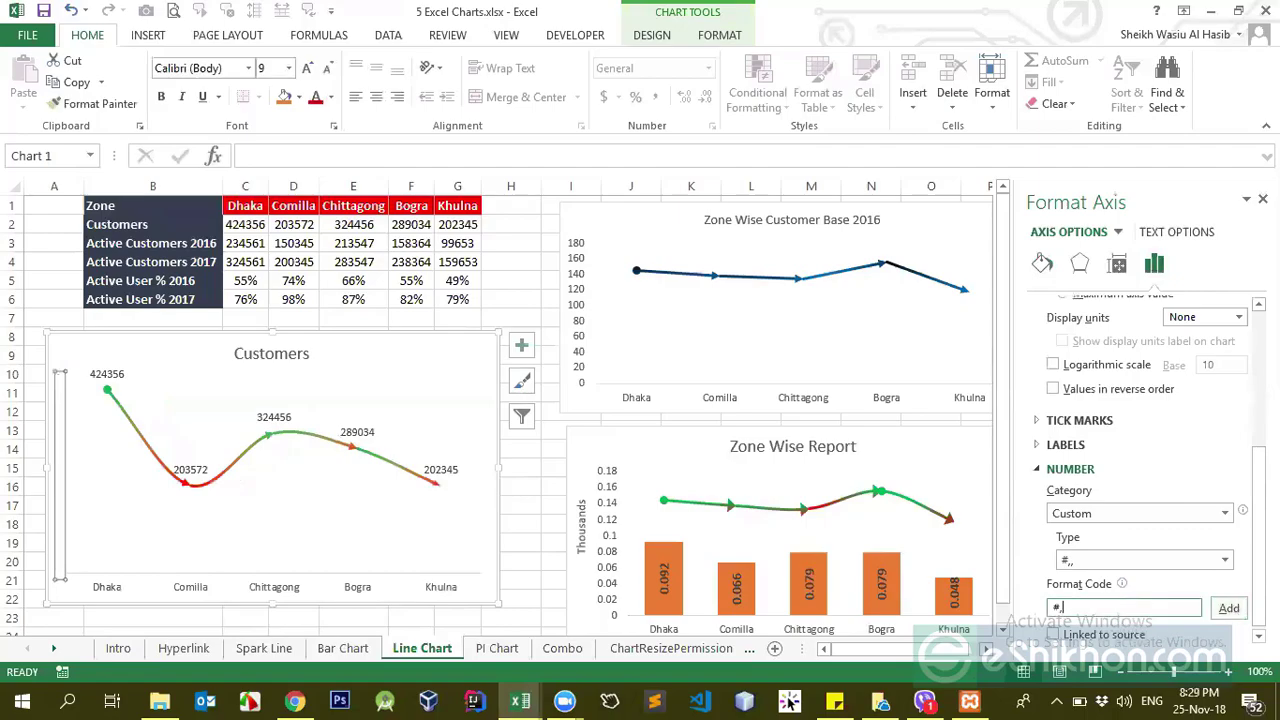
left_click(1228, 609)
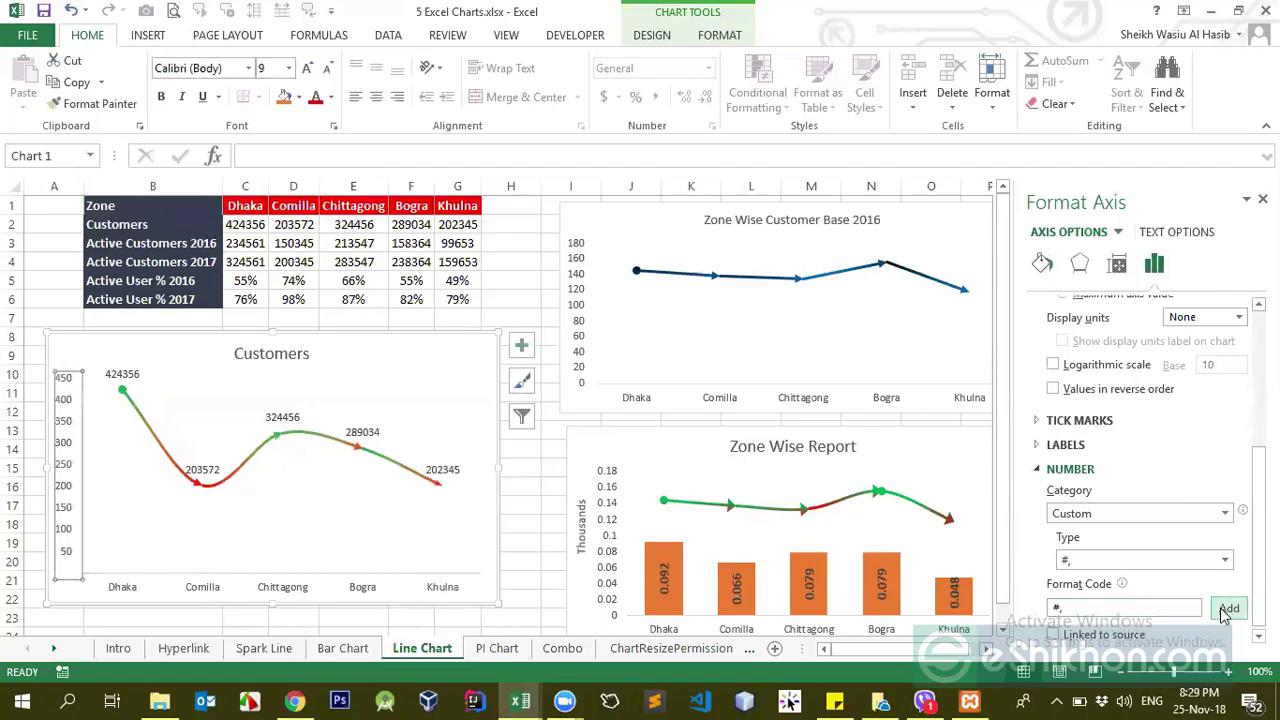
- Clear the custom format code field and set the vertical axis number category to Number
left_click(1095, 609)
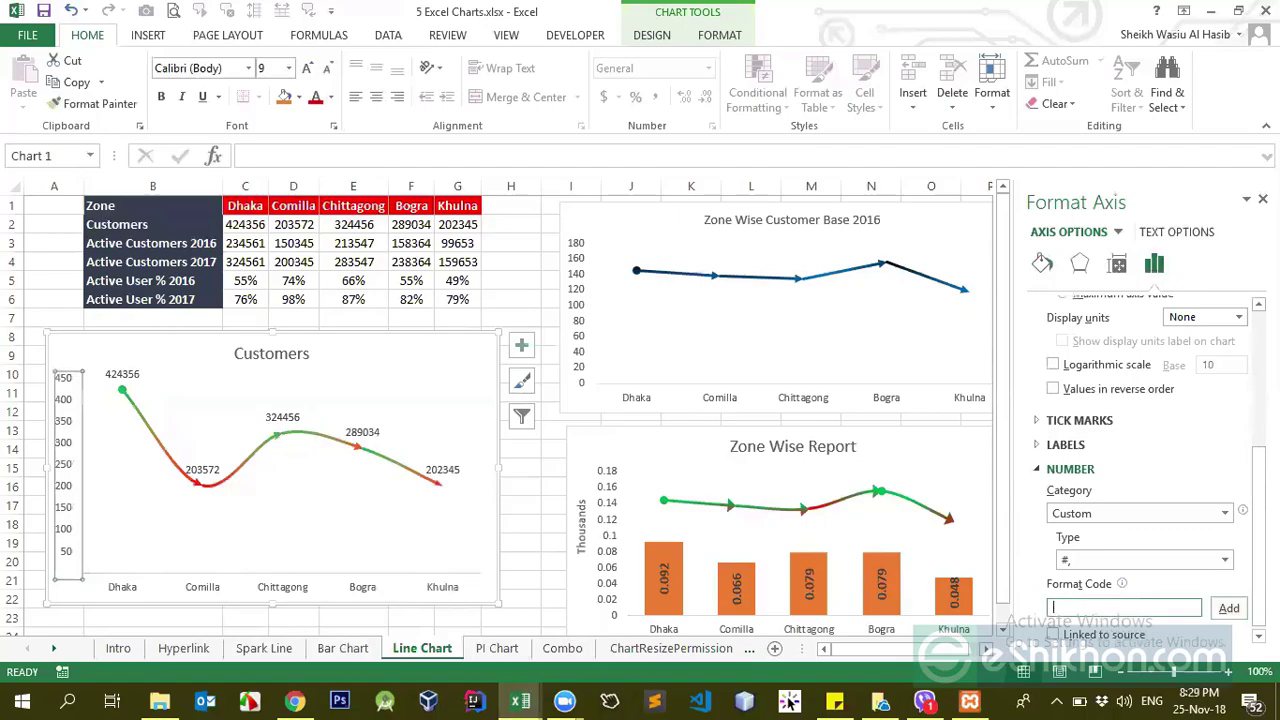
left_click(1087, 514)
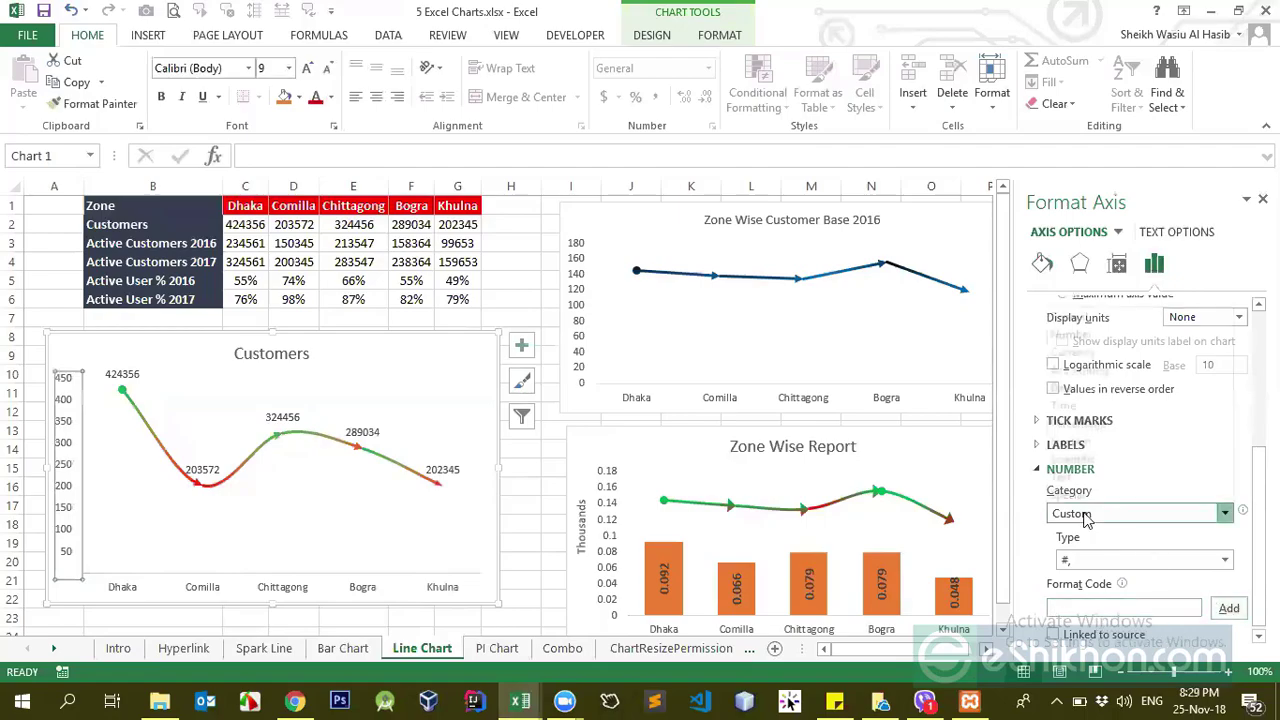
left_click(1090, 316)
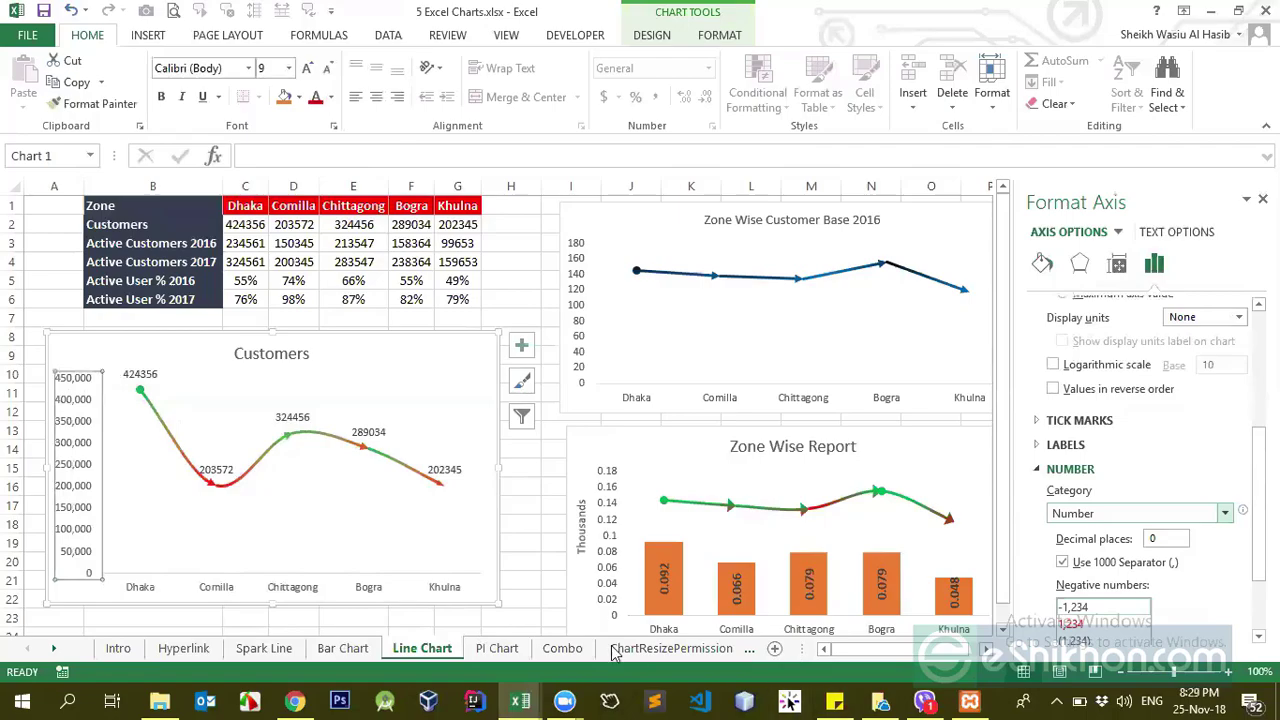
- Open the Windows Calculator, divide 450000 by 1000, and minimize it to return to Excel
key("super+r")
type("calc")
key("Return")
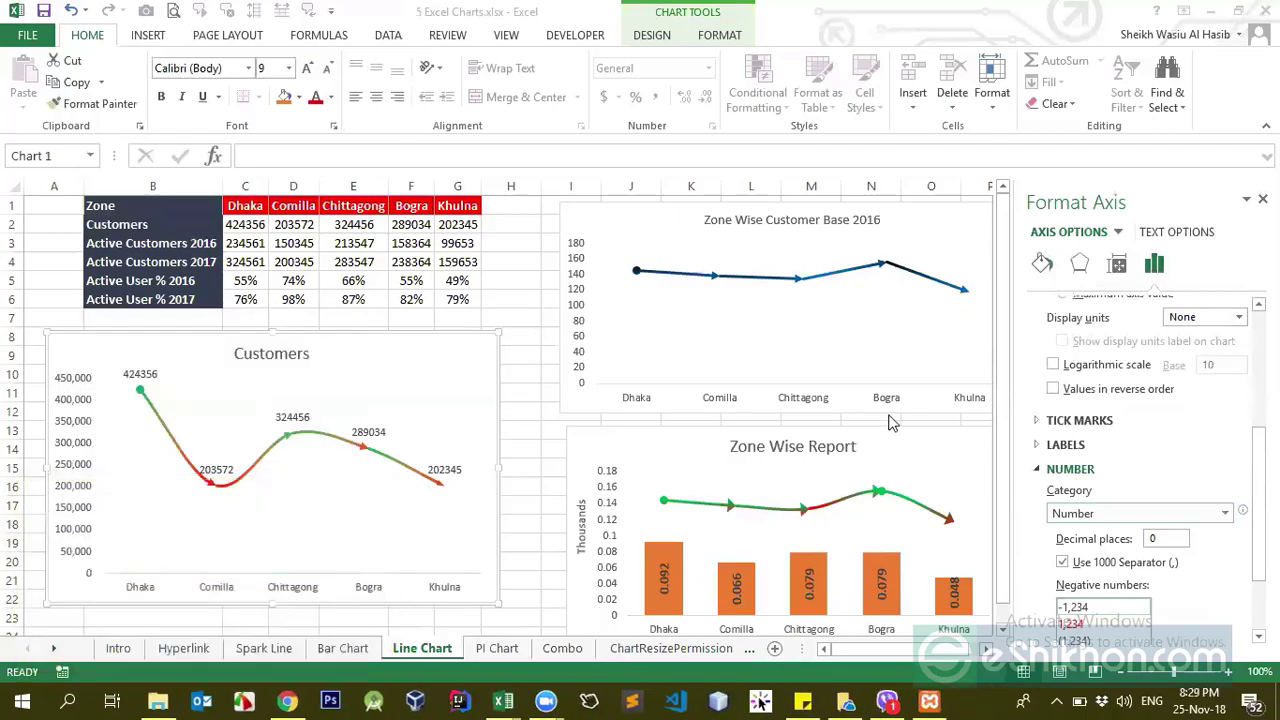
type("2")
key("BackSpace")
type("45000")
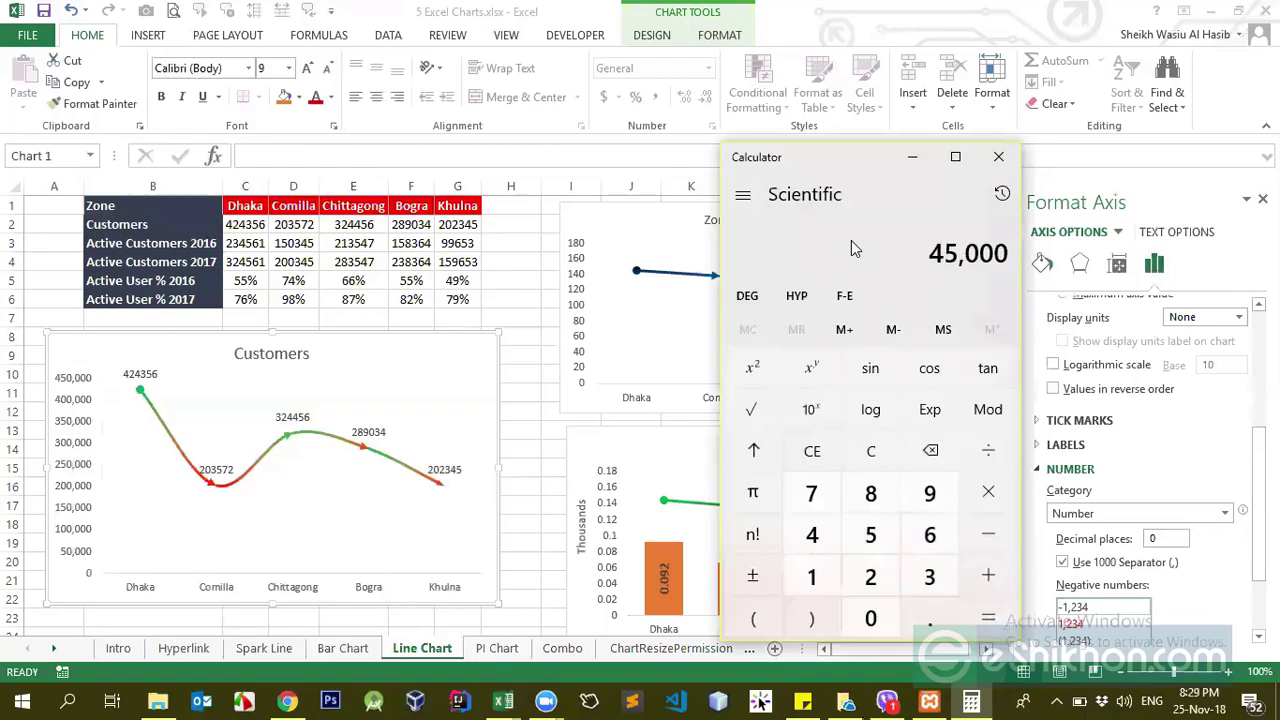
type("0/1000")
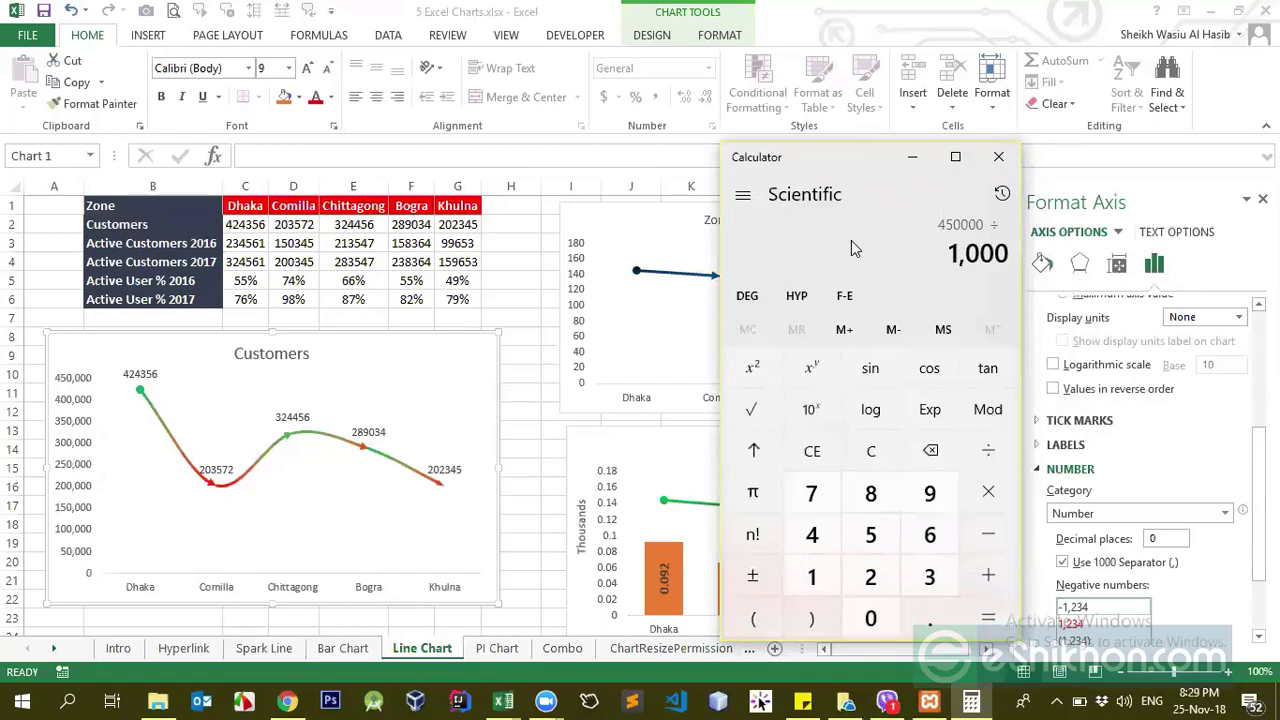
key("Return")
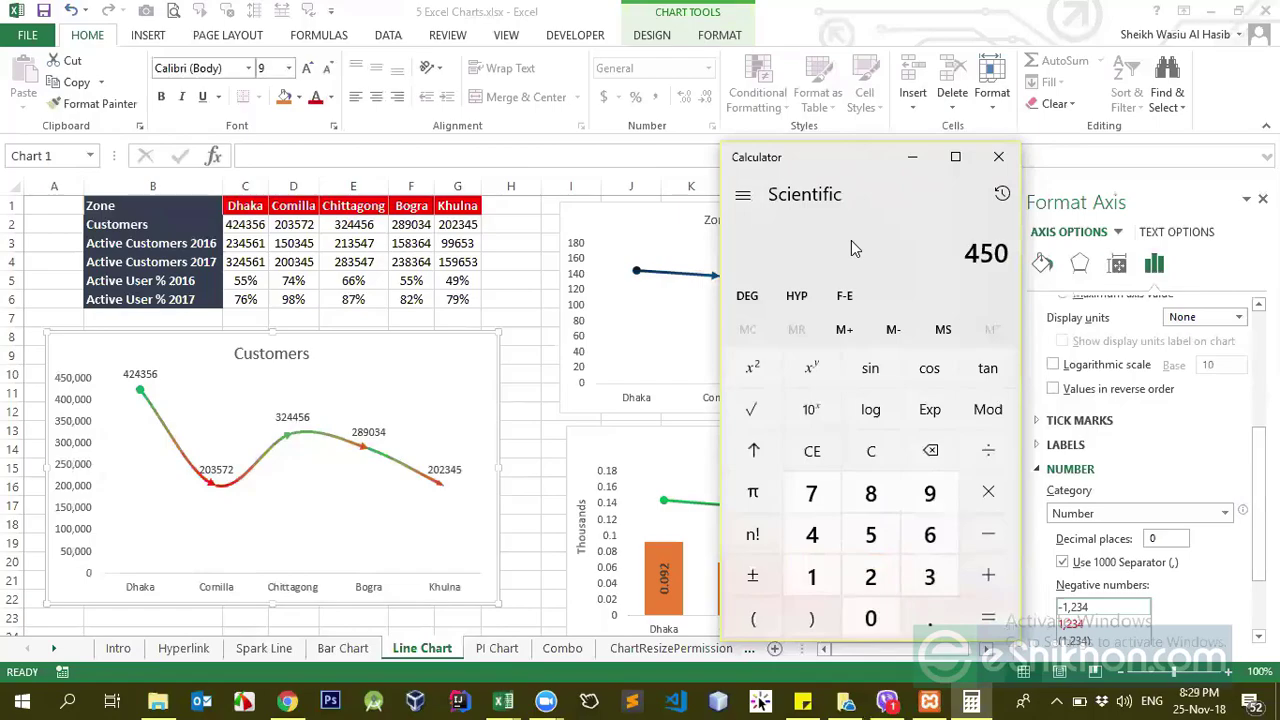
left_click(913, 160)
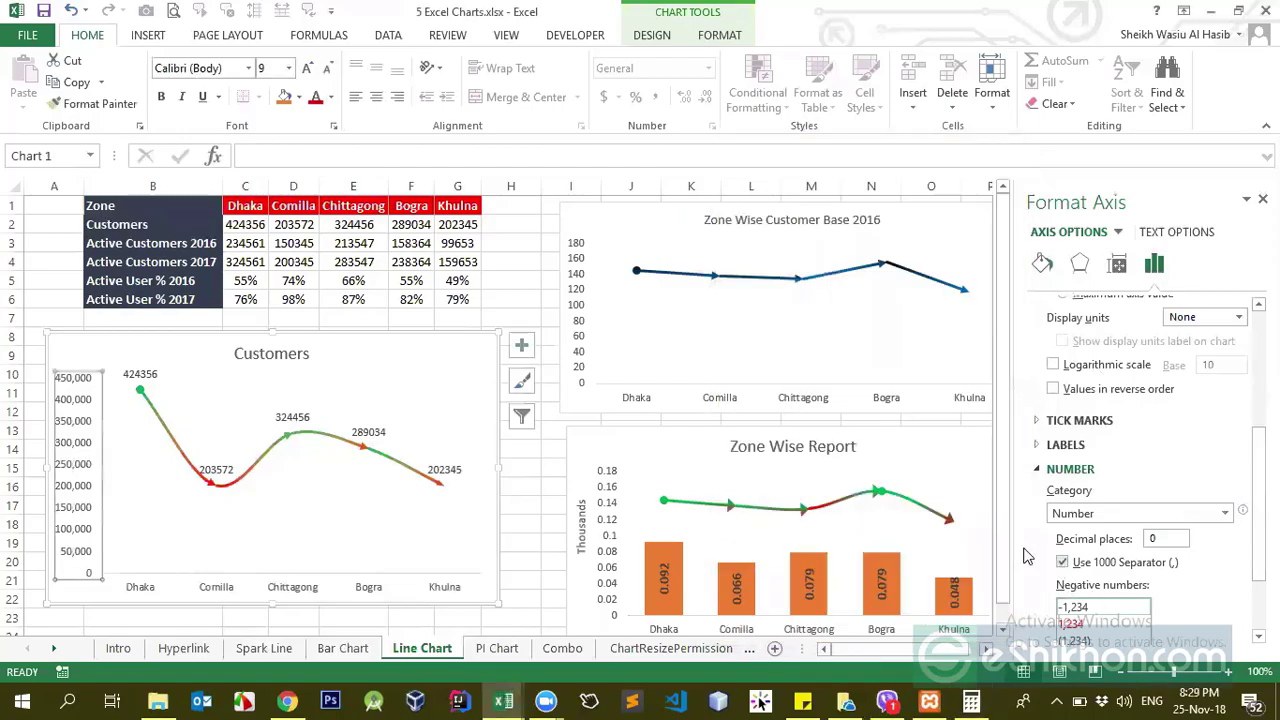
- Set the vertical axis number category back to Custom and apply the format code #,K
left_click(1095, 513)
left_click(1086, 490)
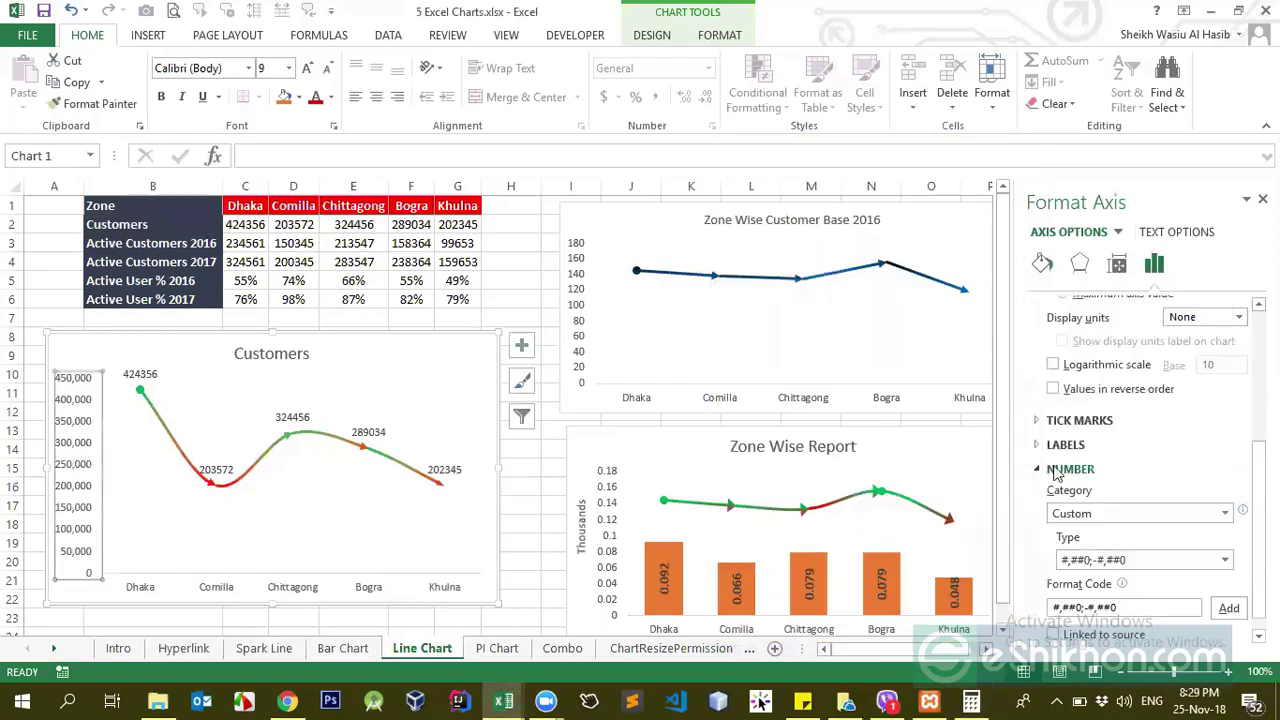
scroll(1098, 616, "down", 1)
left_click_drag(1137, 601, 1017, 591)
type("#,K")
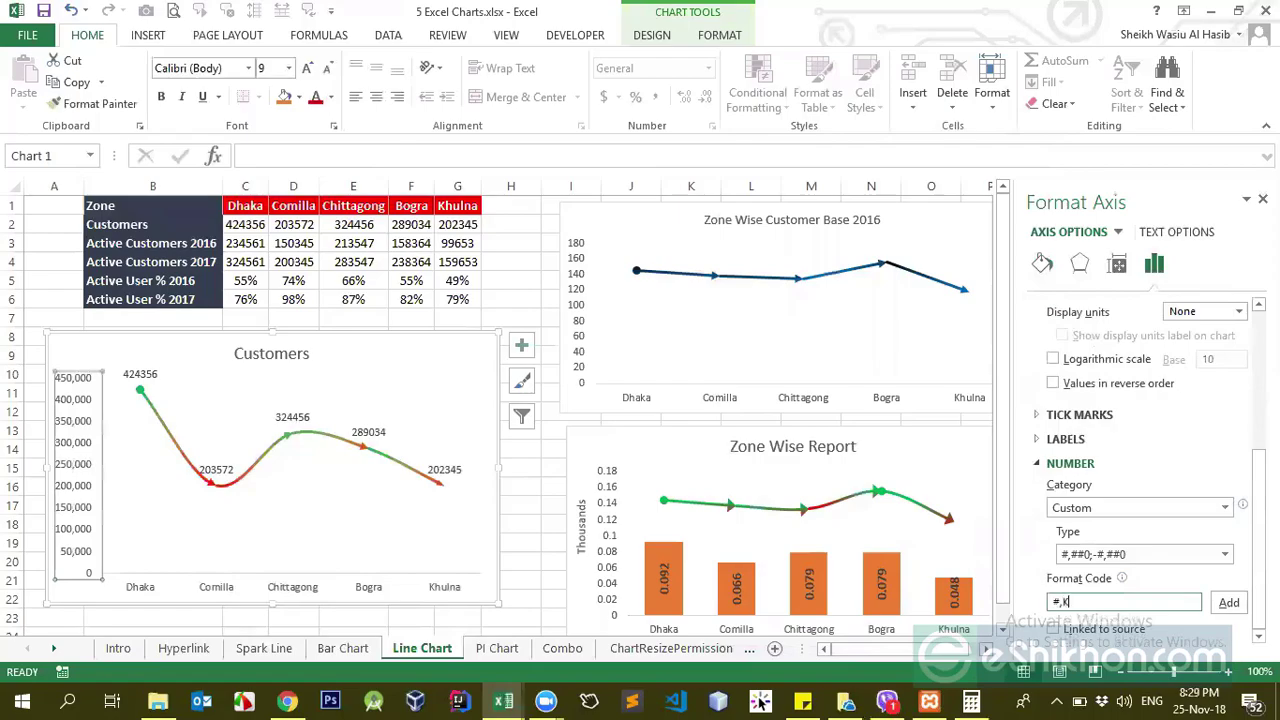
left_click(1226, 608)
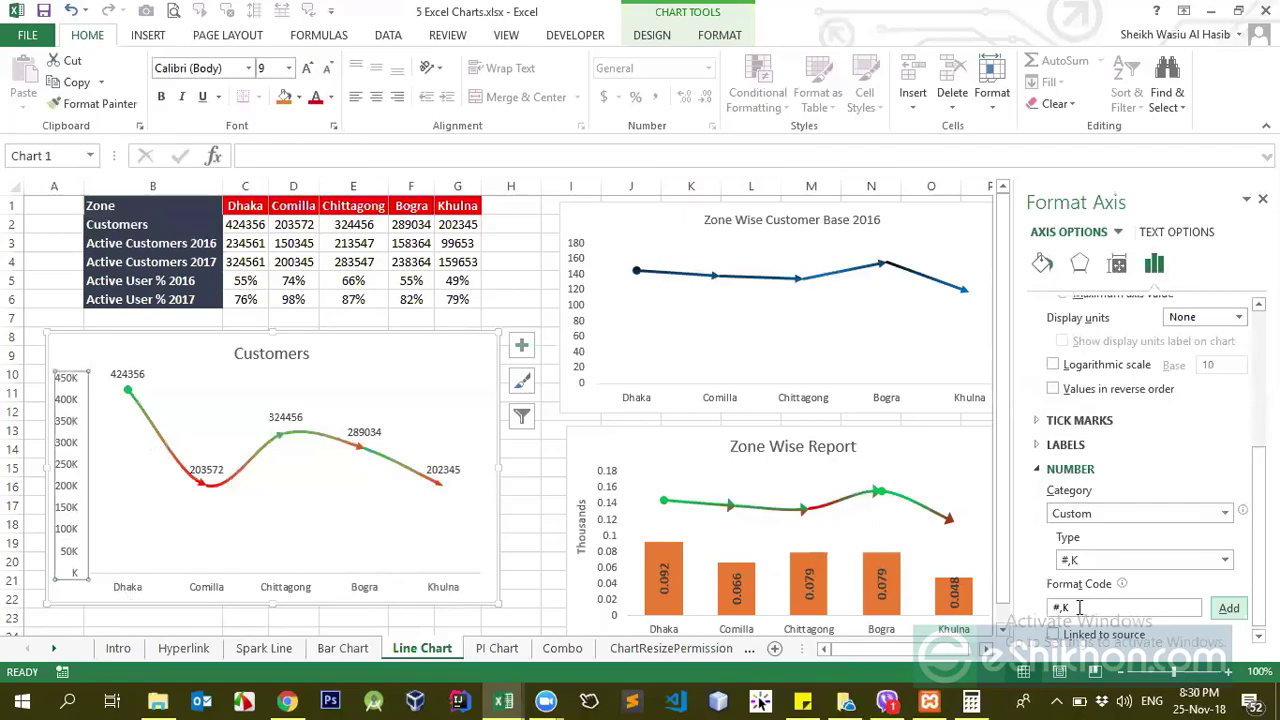
- Replace the vertical axis format code with 0 and apply it
left_click_drag(1078, 606, 1027, 614)
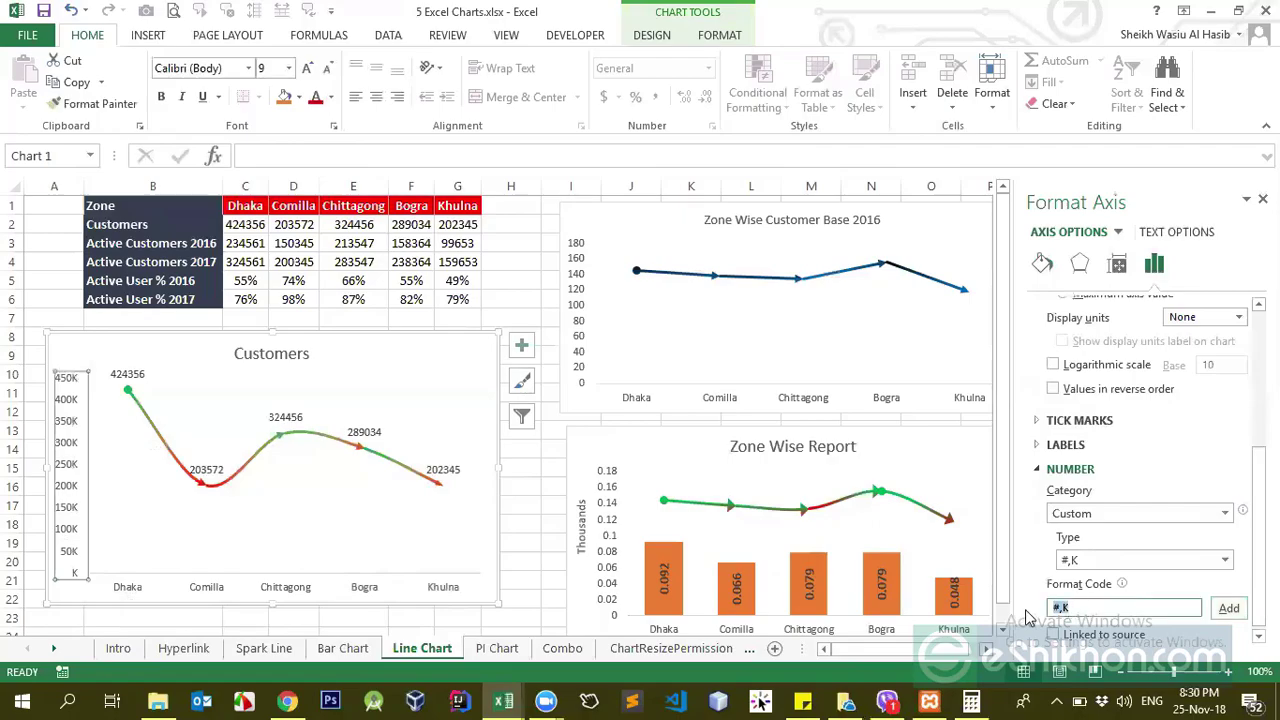
key("BackSpace")
left_click(1088, 566)
left_click(1088, 566)
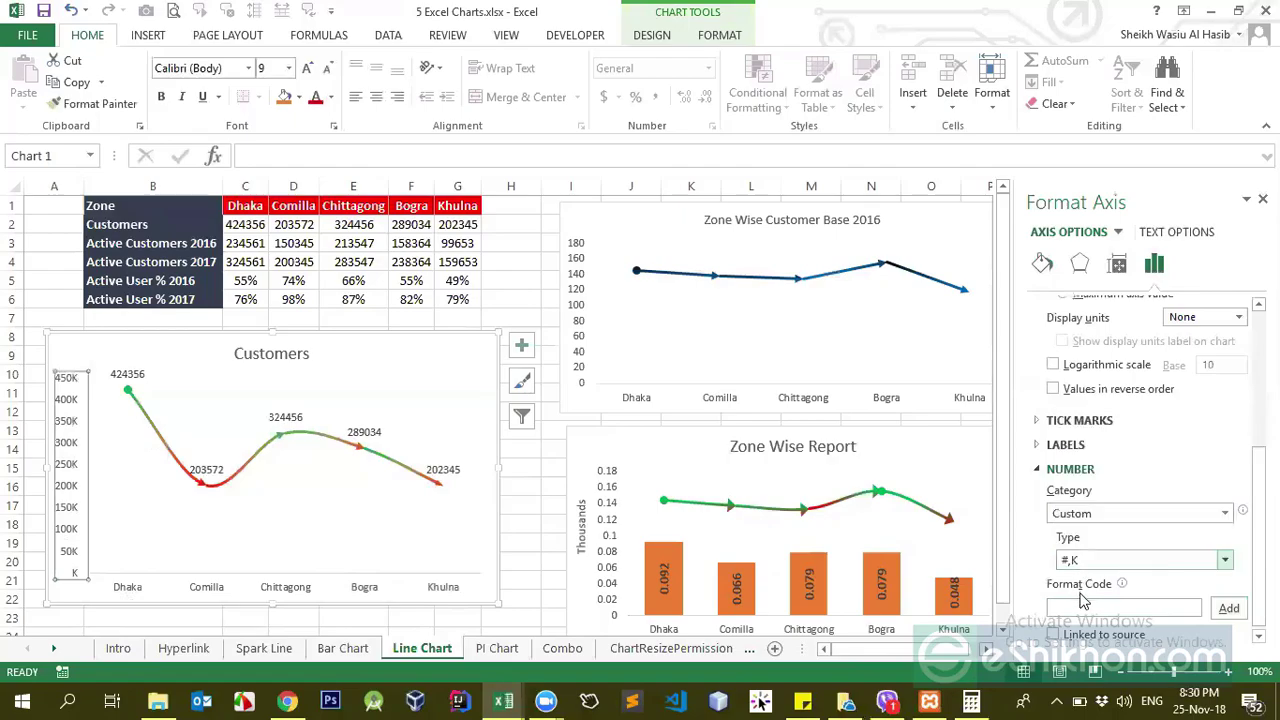
left_click(1077, 608)
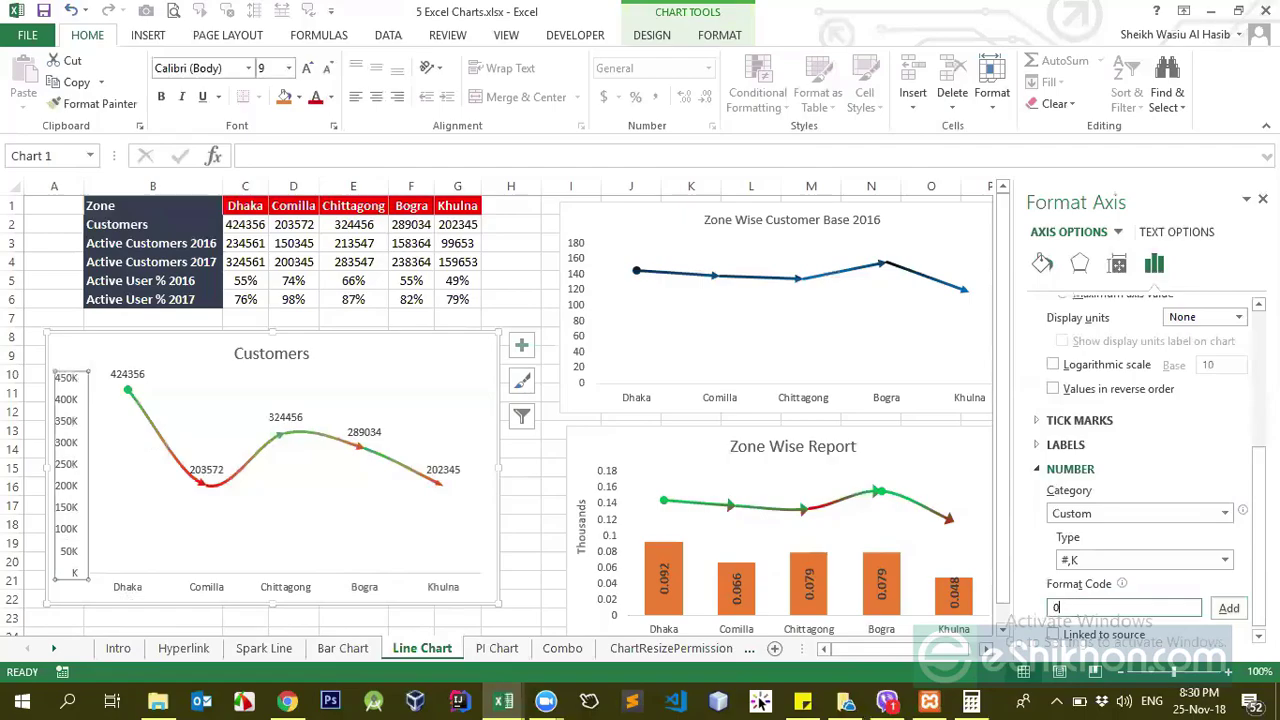
type("0")
left_click(1229, 608)
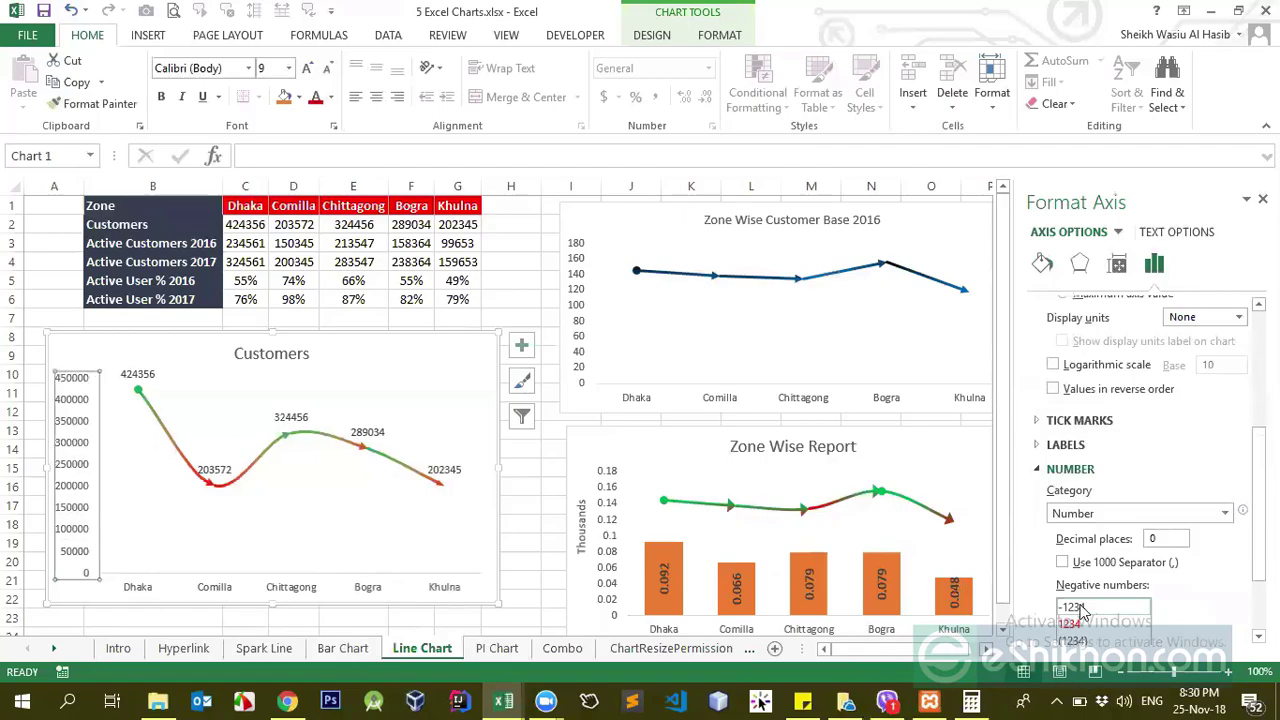
- Replace the vertical axis format code with a single # and apply it
scroll(1040, 625, "down", 3)
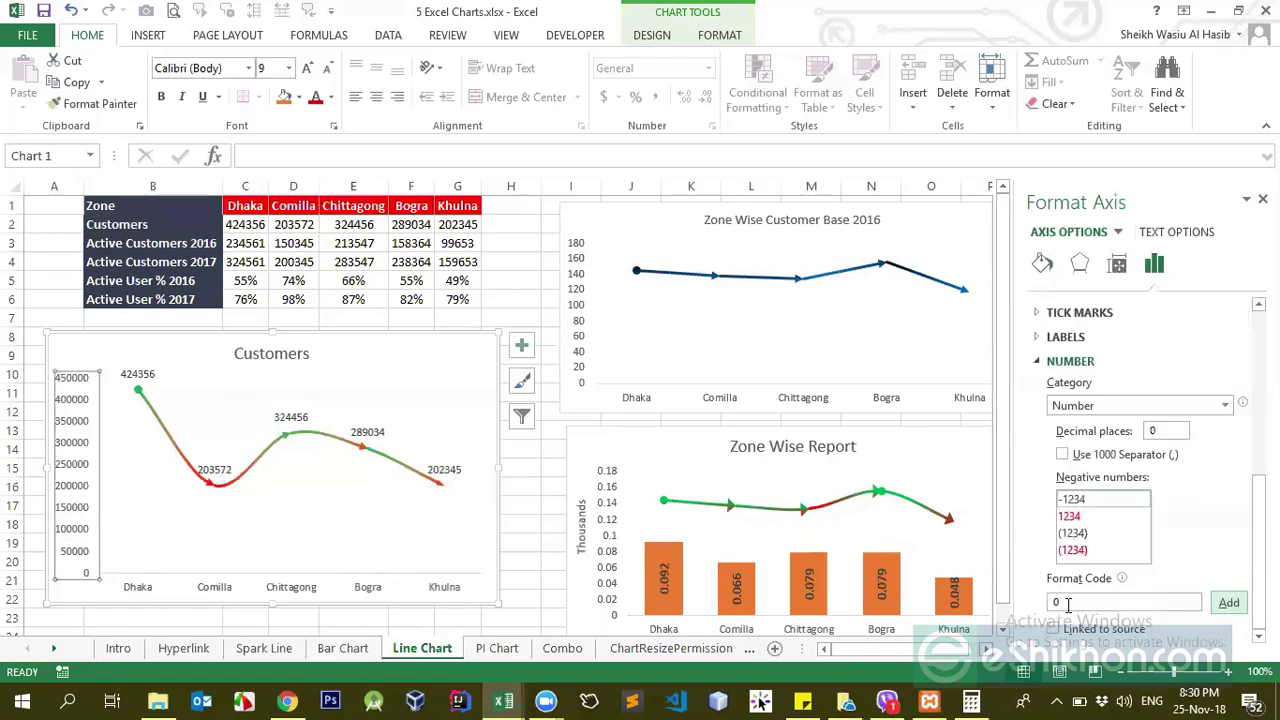
left_click(1078, 601)
key("BackSpace")
type("#")
left_click(1229, 603)
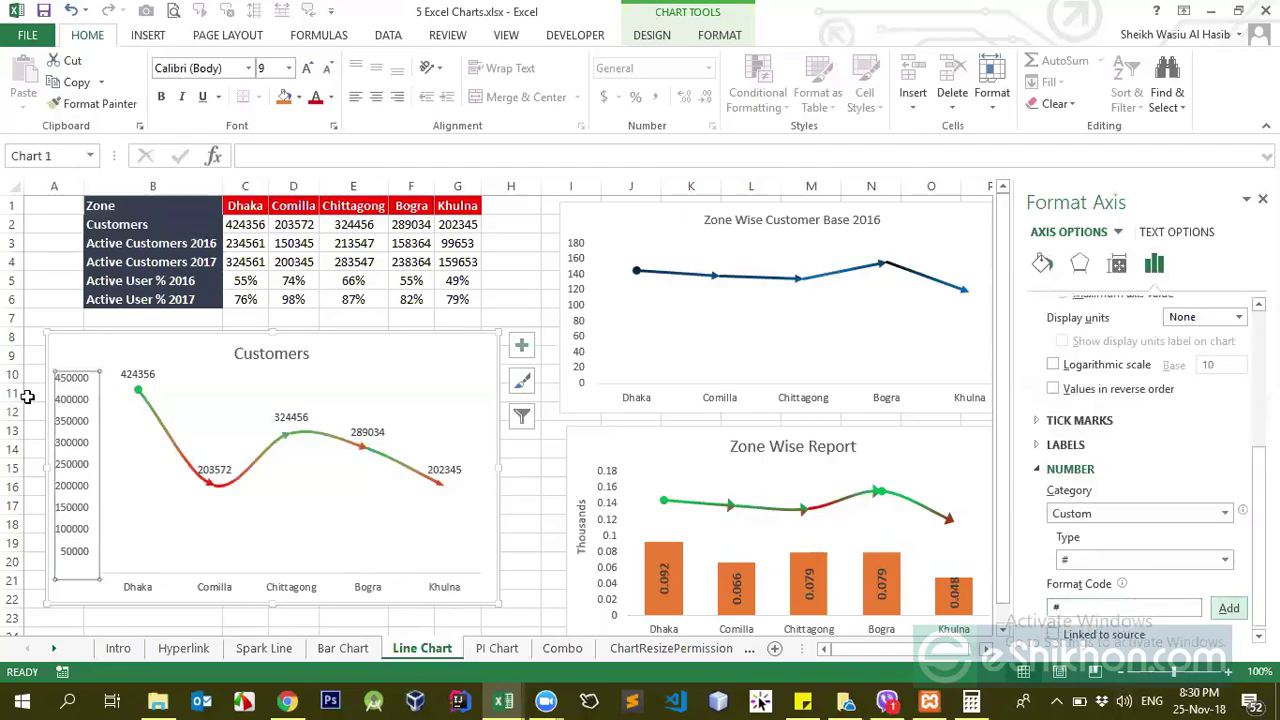
- Move the Customers chart down to about row 16, freeing the rows just below the data table
left_click(1092, 608)
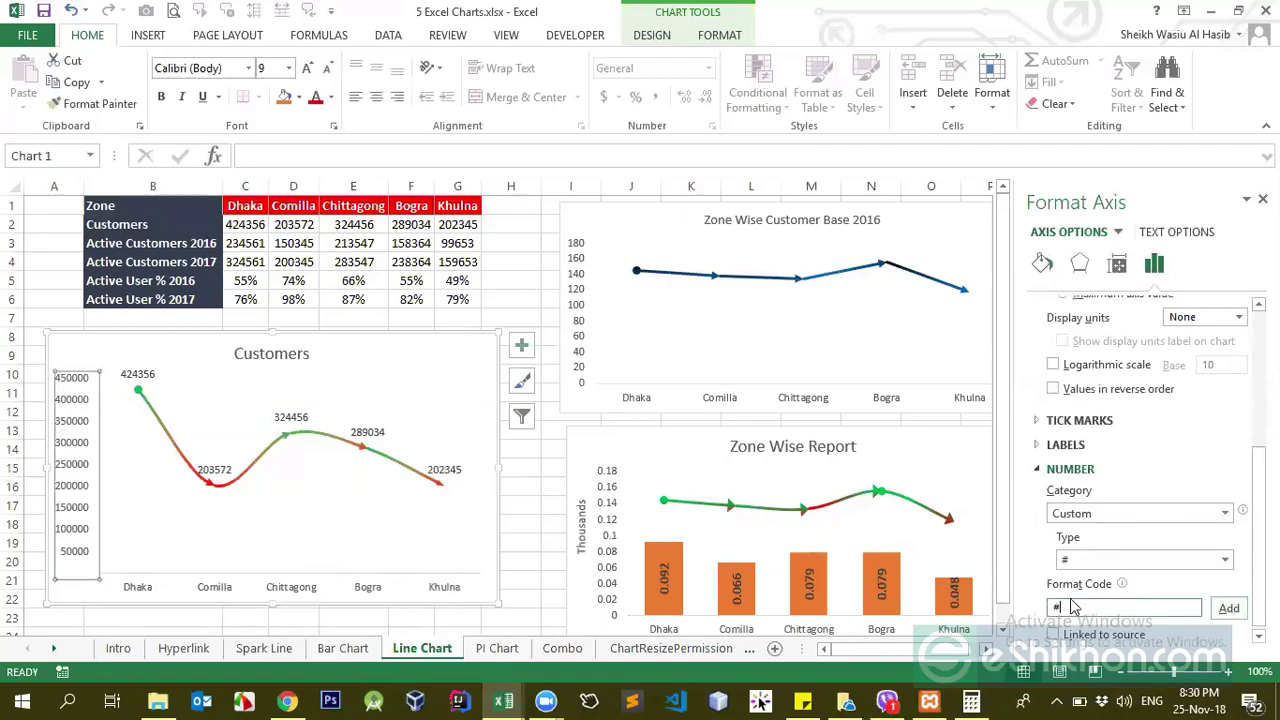
left_click(303, 282)
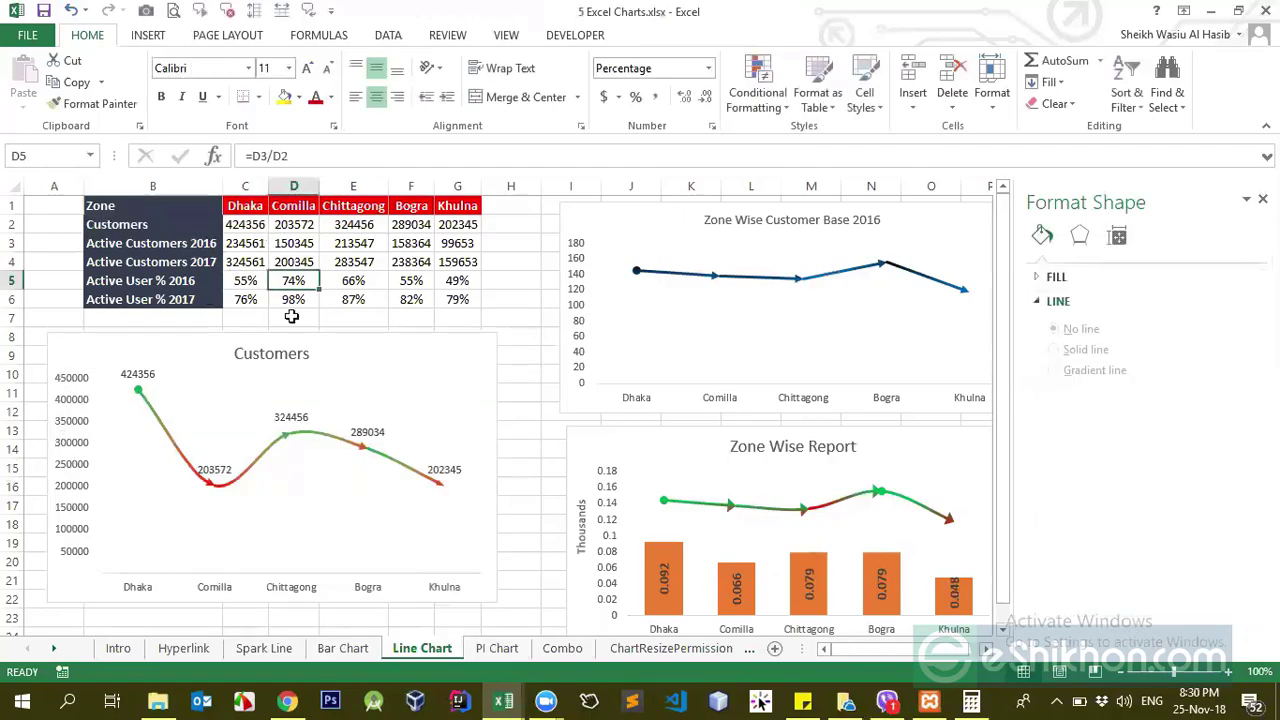
left_click(212, 350)
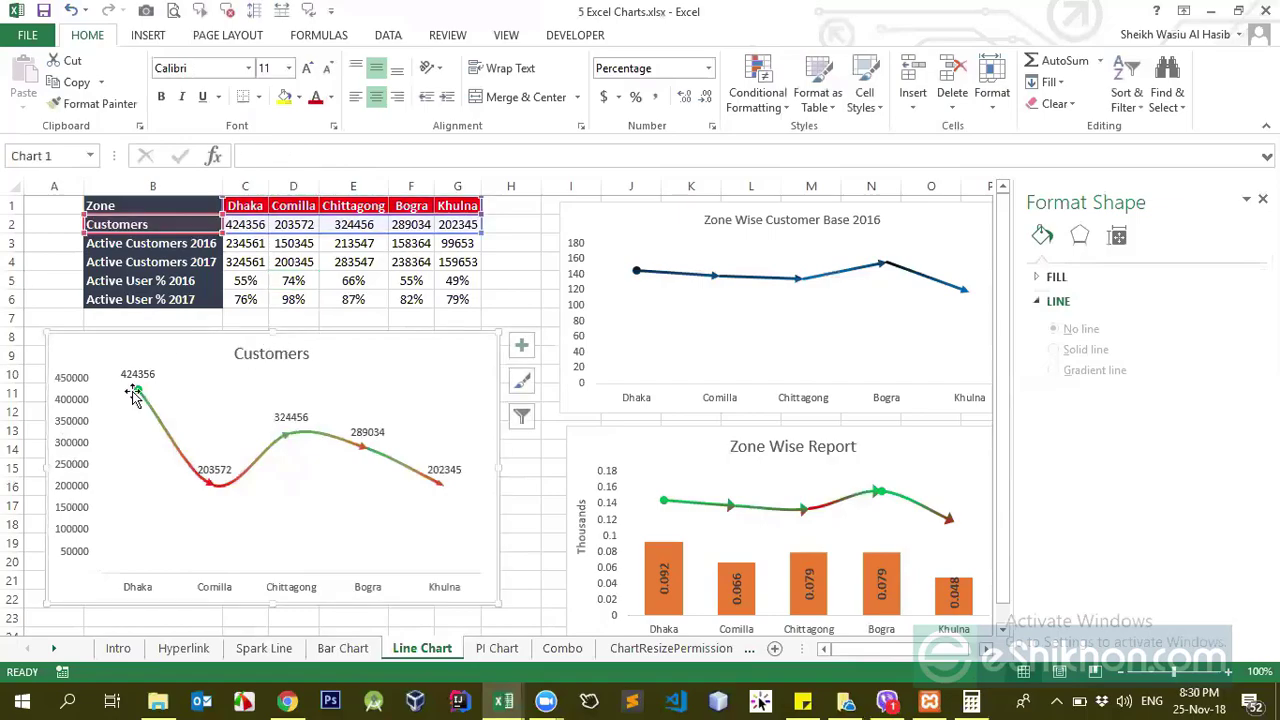
left_click(75, 406)
left_click_drag(172, 348, 183, 471)
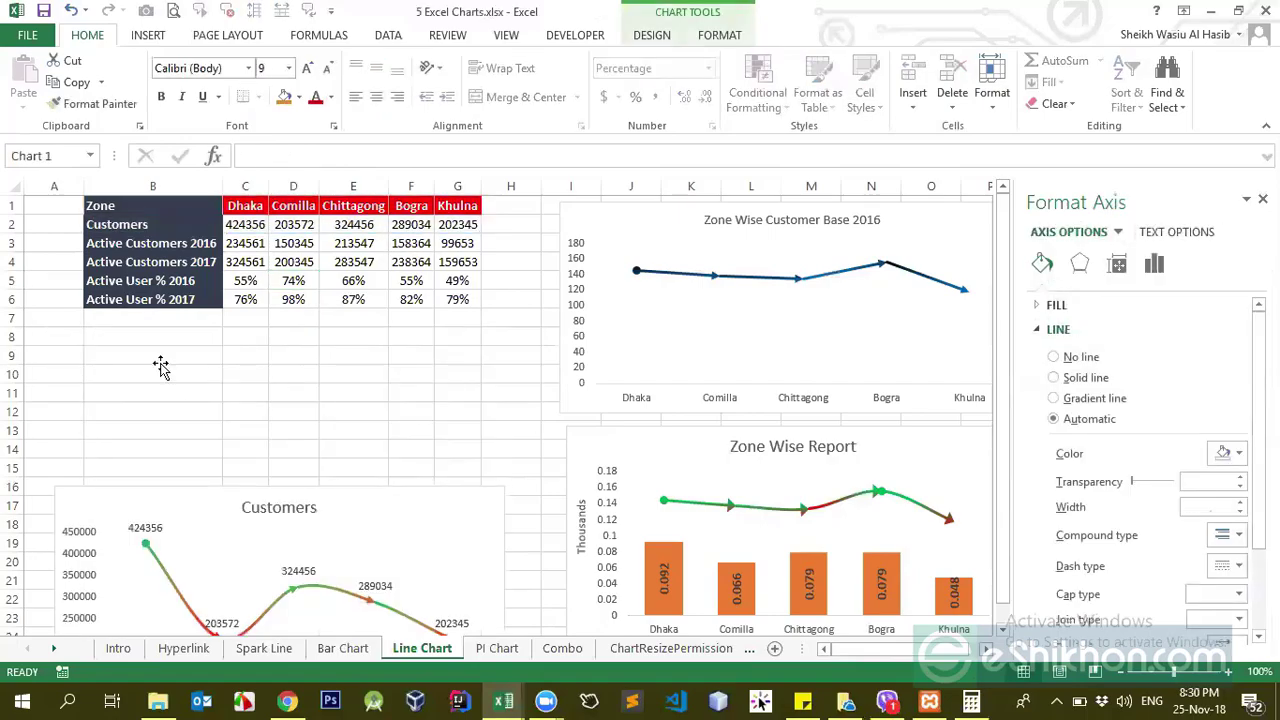
- Enter 450000 in cell B9 as a test value
left_click(194, 366)
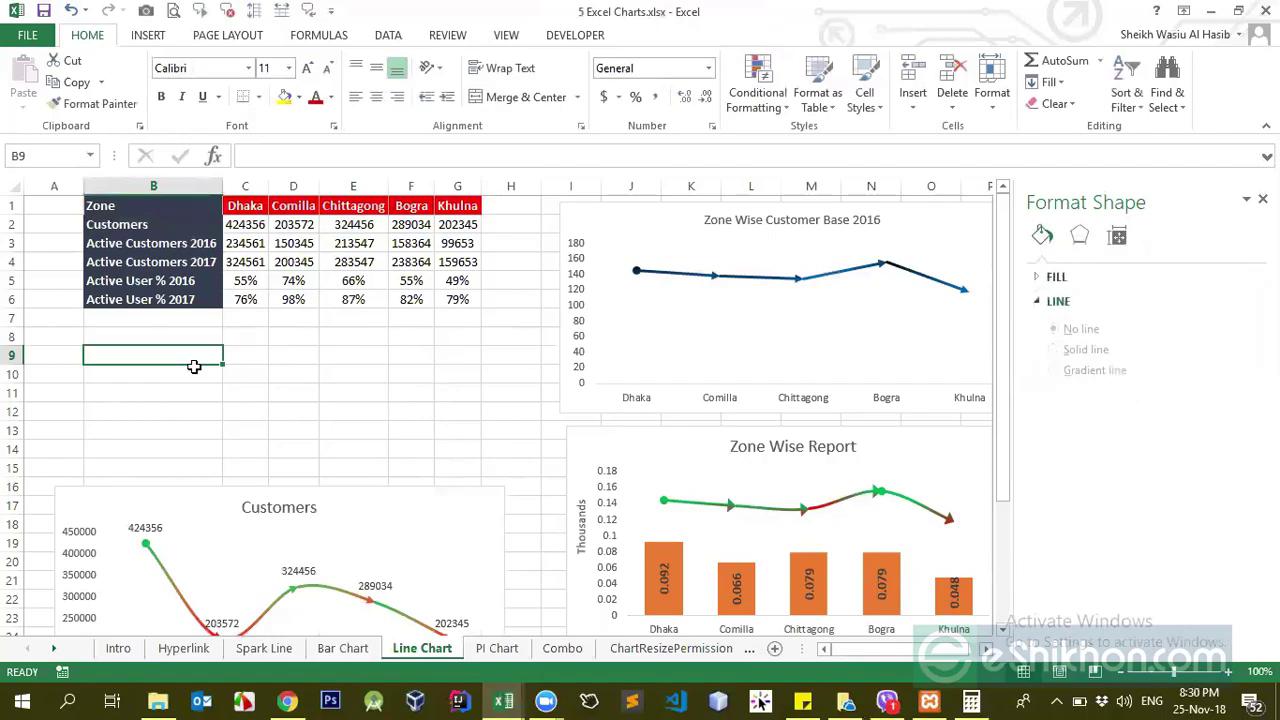
type("450000")
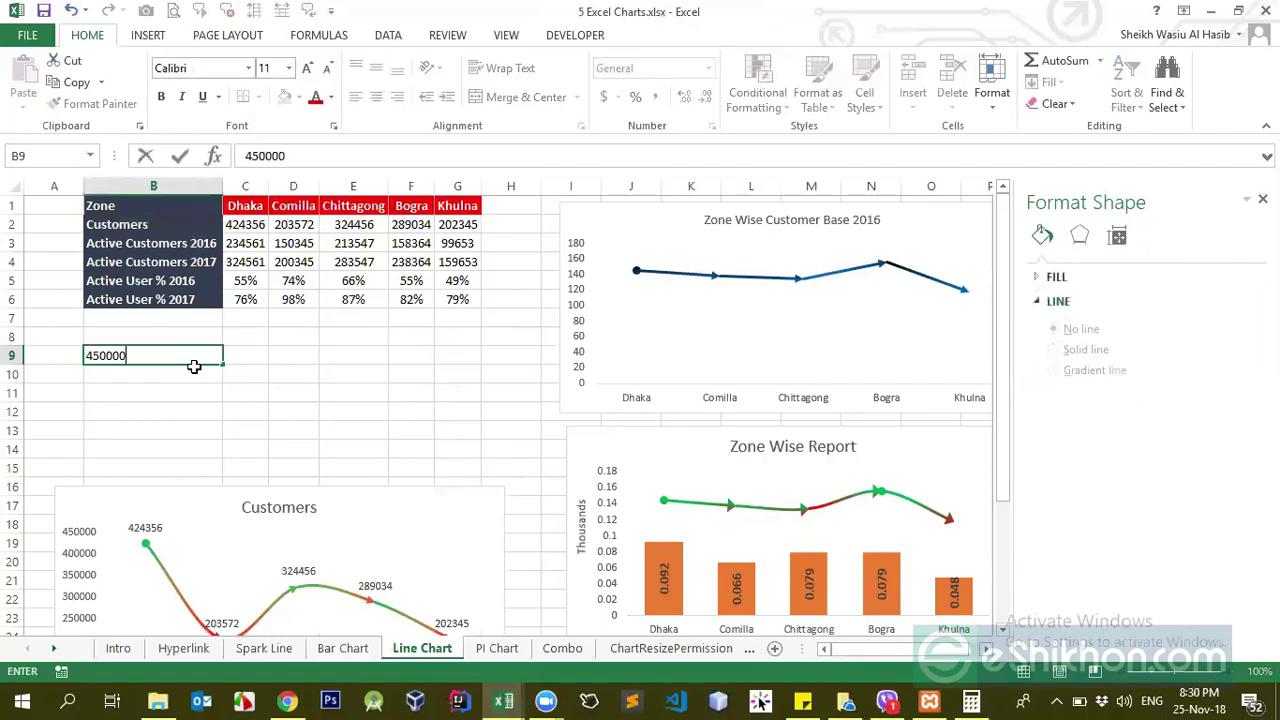
key("ctrl+Return")
- Apply a custom number format made of ten # signs (##########) to cell B9
key("ctrl+1")
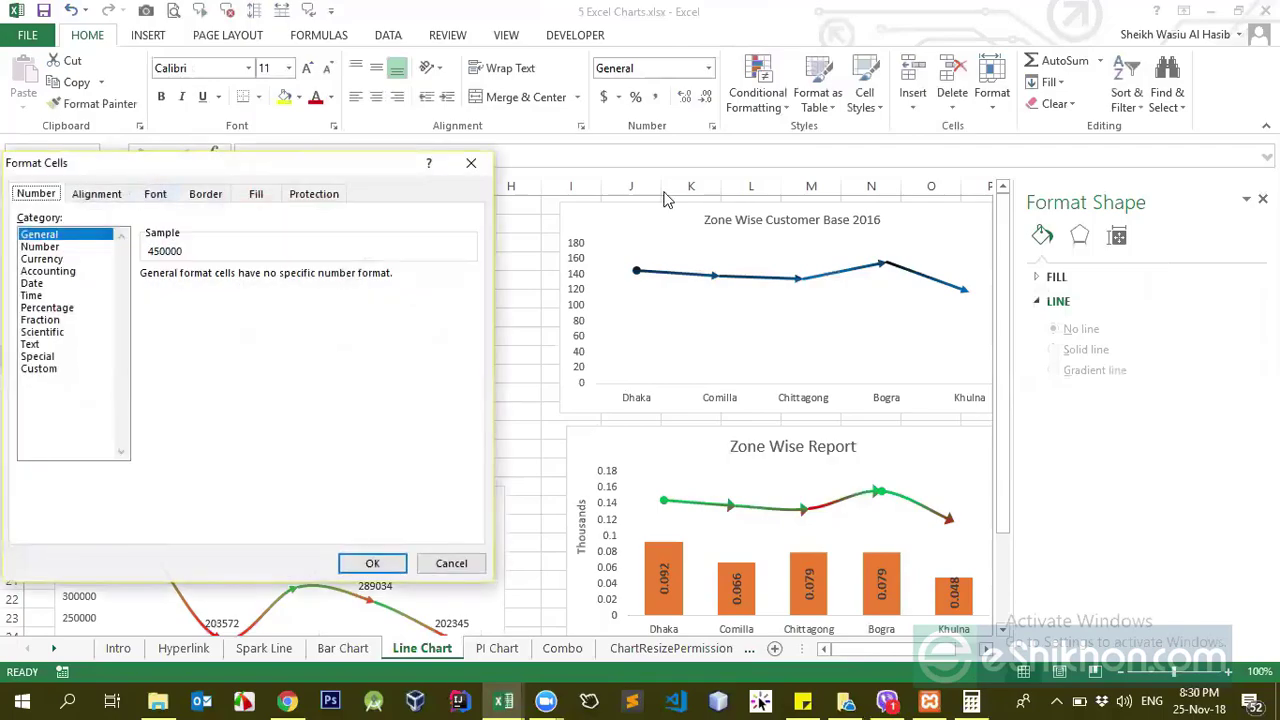
left_click_drag(136, 176, 667, 196)
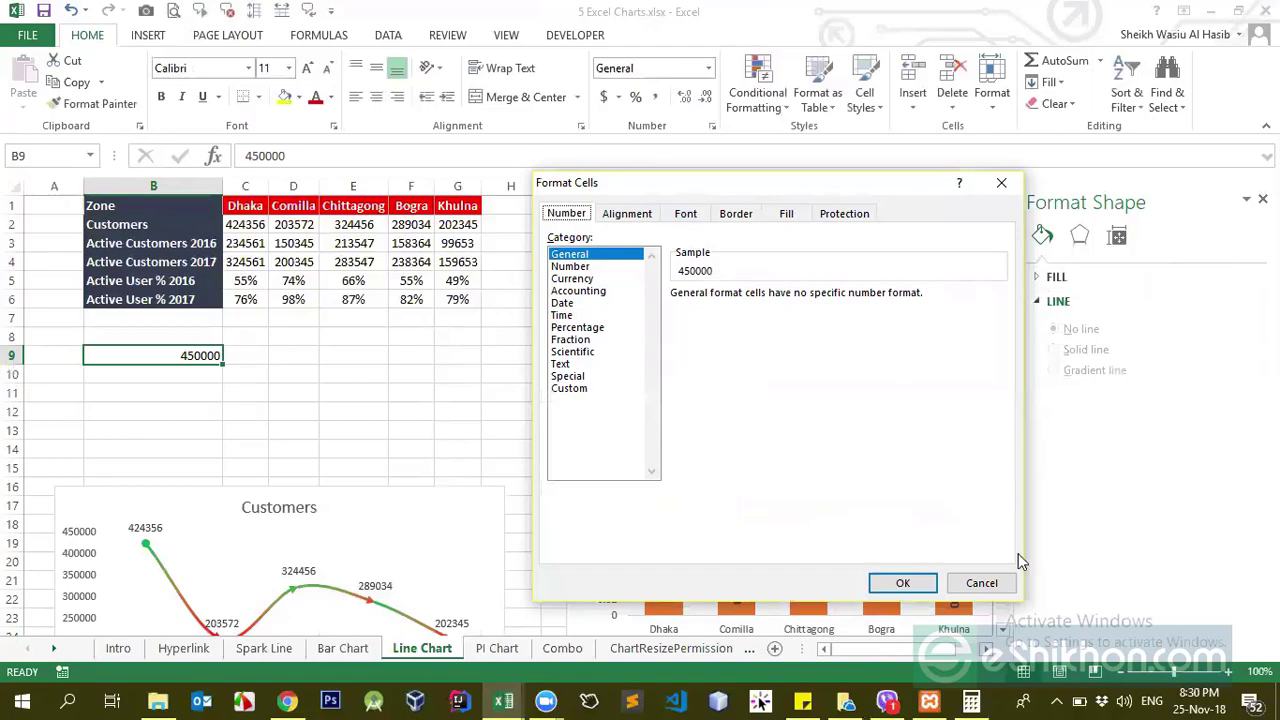
key("Escape")
key("ctrl+1")
left_click(569, 388)
left_click_drag(734, 310, 660, 320)
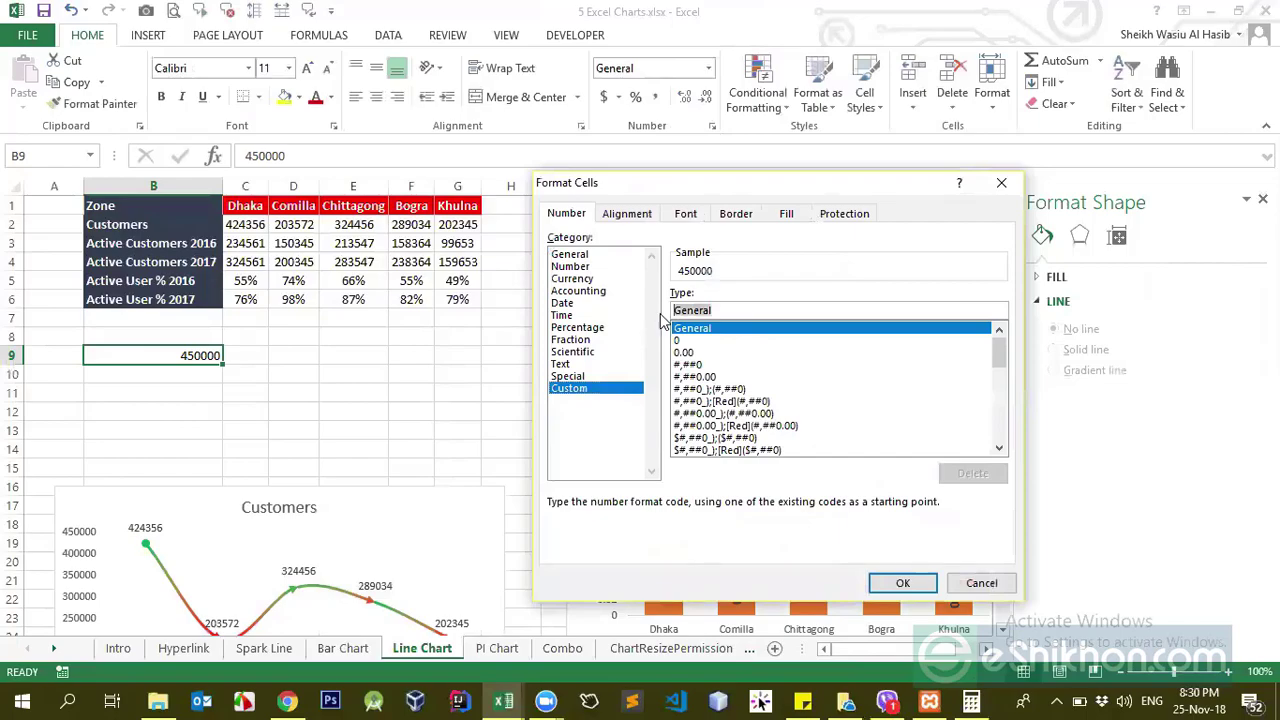
type("#33333")
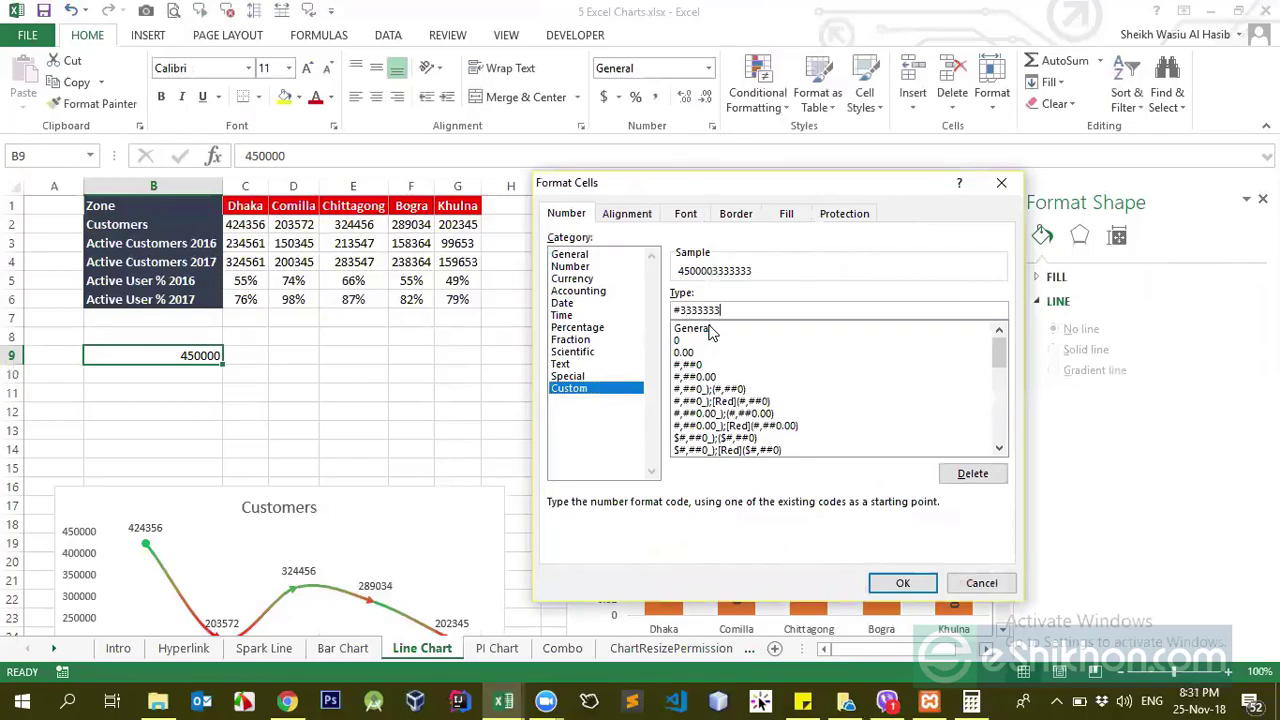
type("3")
key("BackSpace")
key("BackSpace")
key("BackSpace")
key("BackSpace")
key("BackSpace")
key("BackSpace")
type("#")
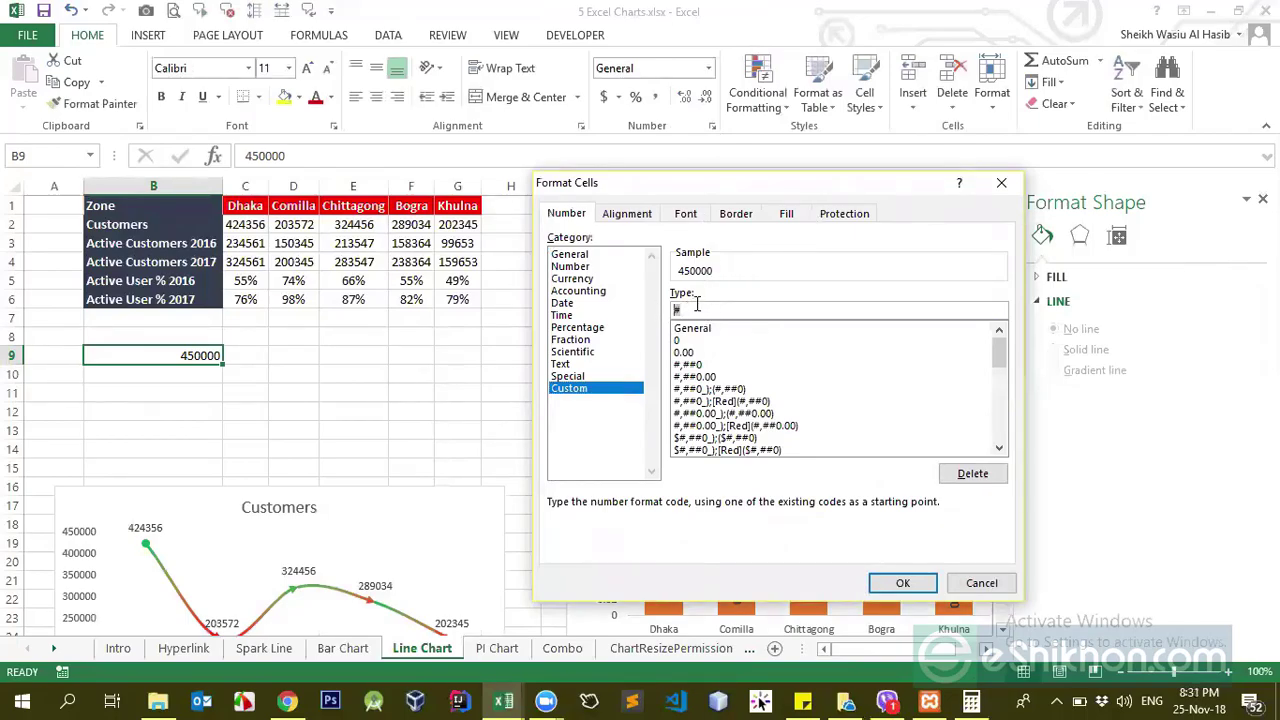
type("########")
left_click(896, 586)
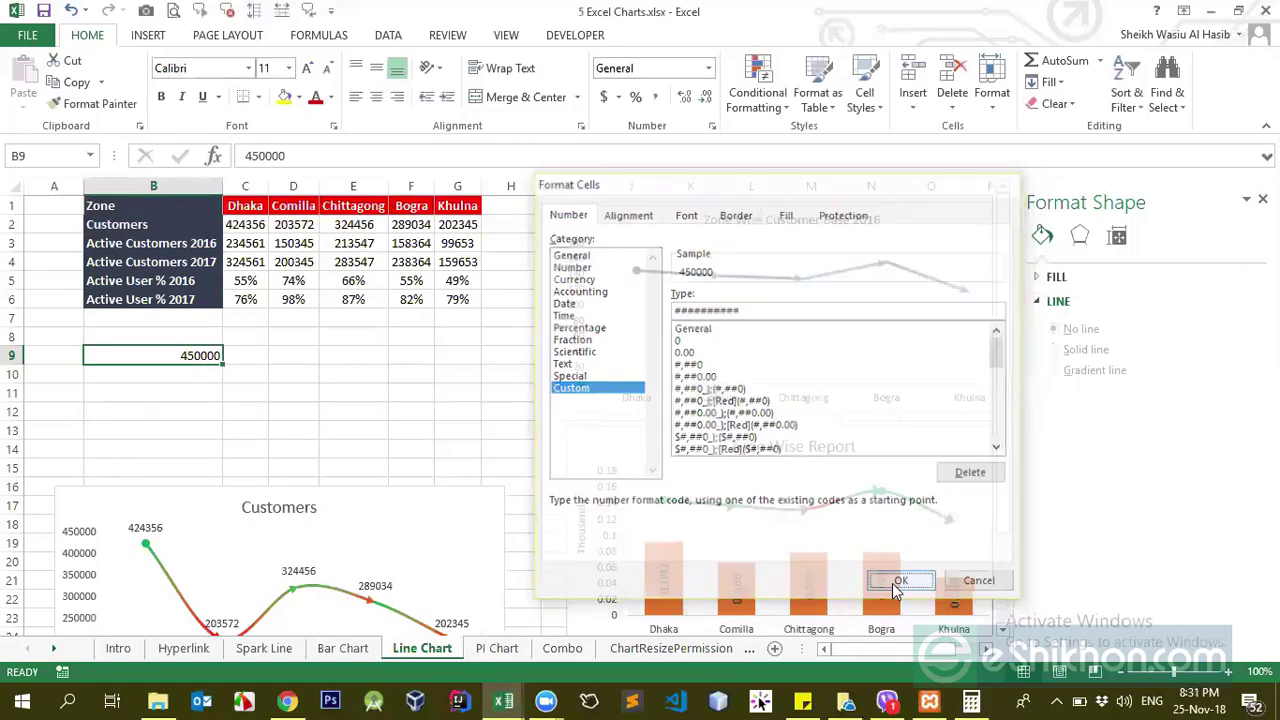
- Try a custom number format made only of zeros, 0000000, on cell B9
key("ctrl+1")
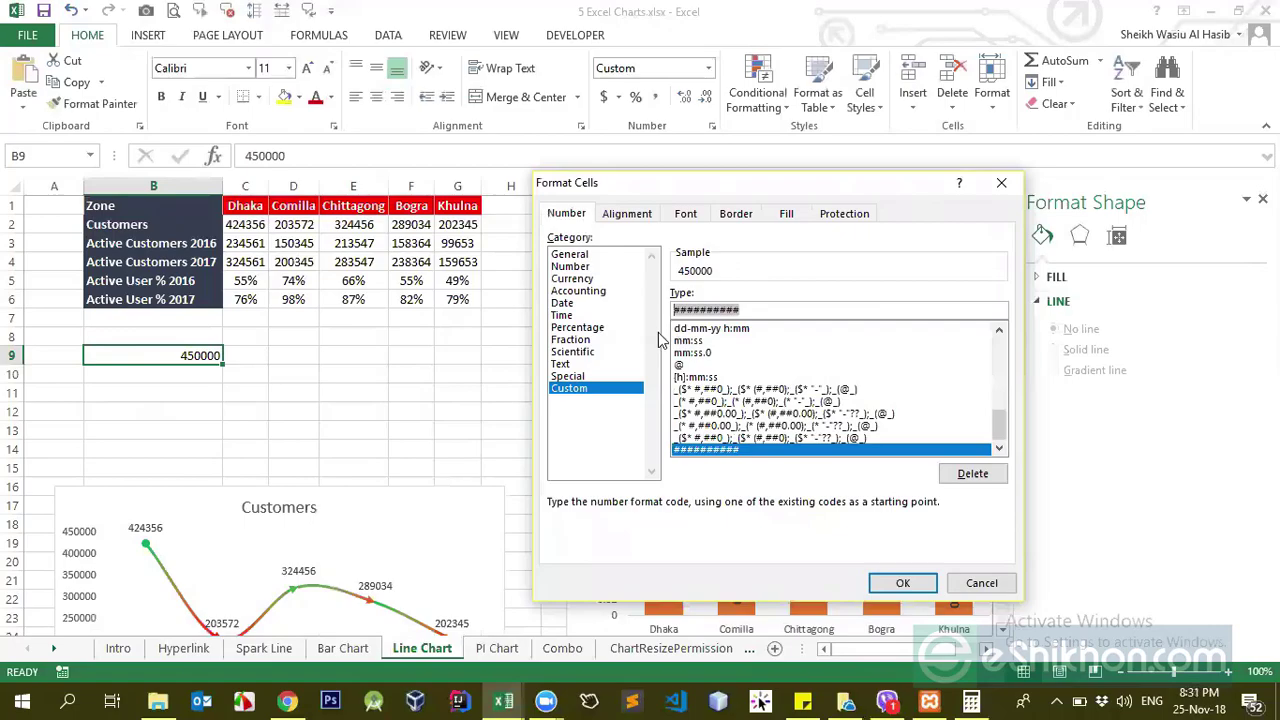
type("00000")
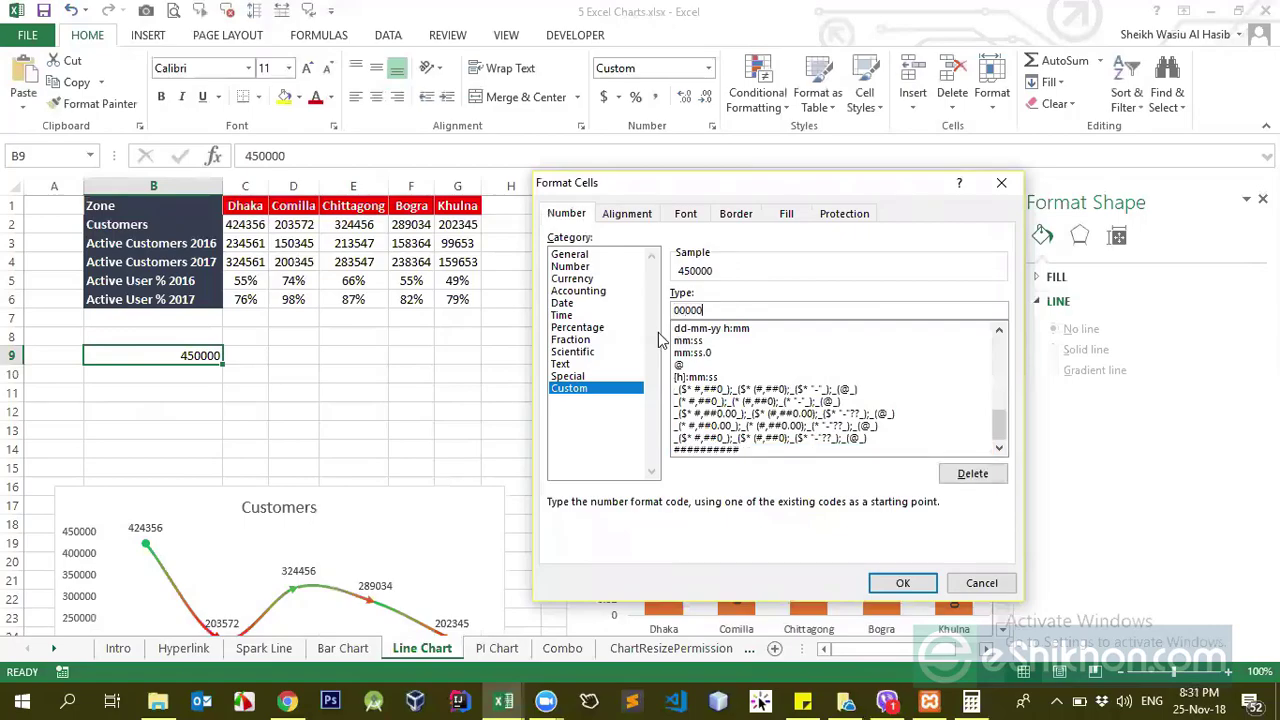
type("00000")
left_click_drag(732, 310, 666, 312)
key("BackSpace")
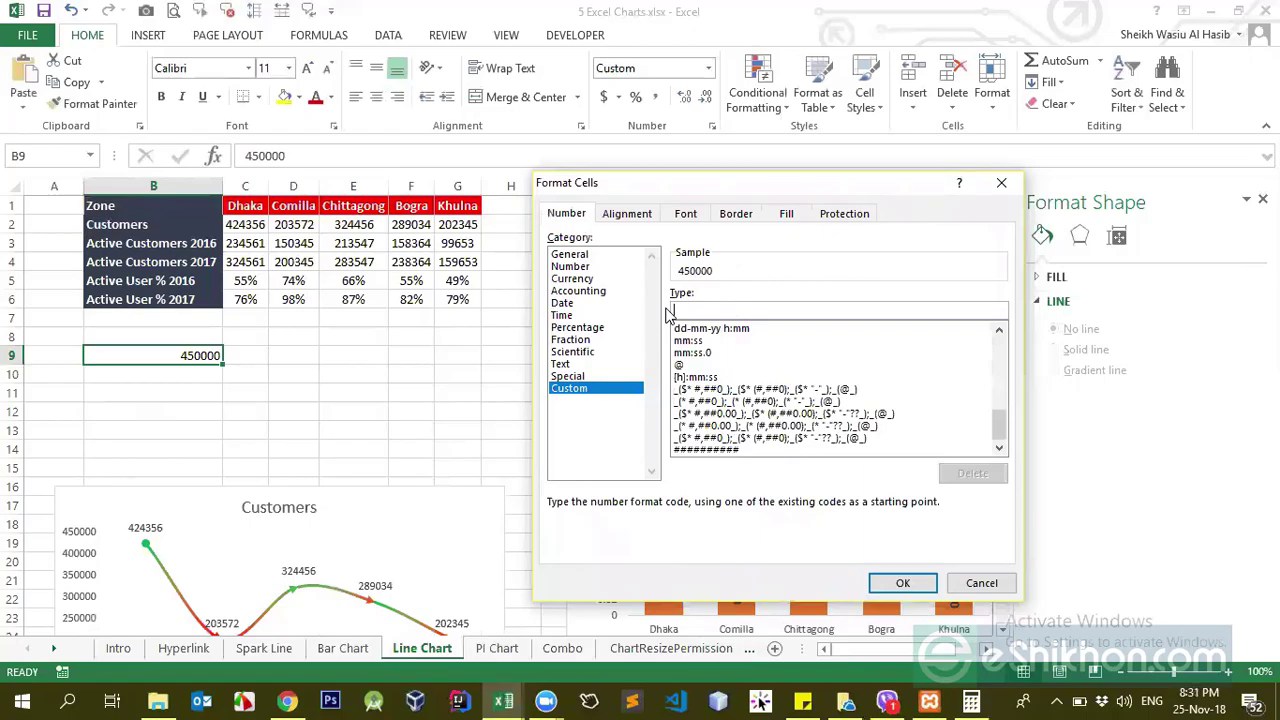
type("#")
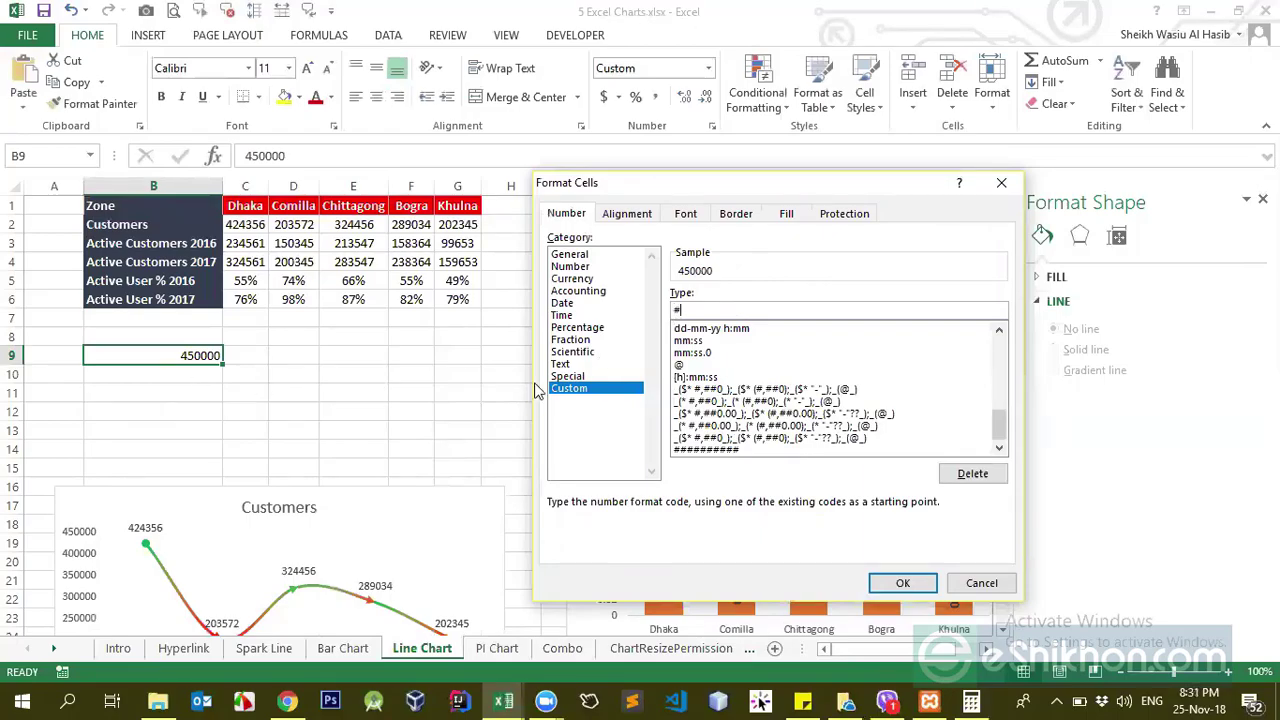
key("BackSpace")
type("000000")
left_click_drag(721, 310, 668, 310)
left_click(733, 311)
type("00000")
left_click(900, 583)
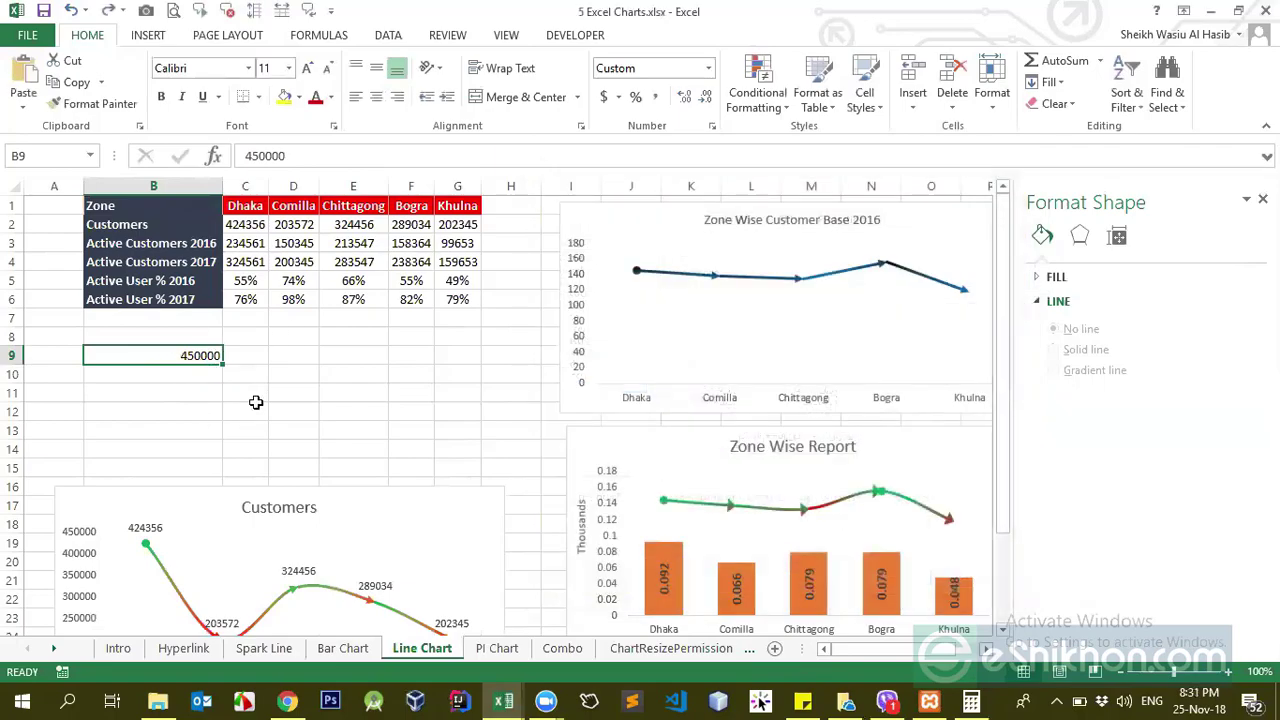
- Try the custom format code #,,.00 on cell B9, clear it and cancel the cell formatting
key("ctrl+1")
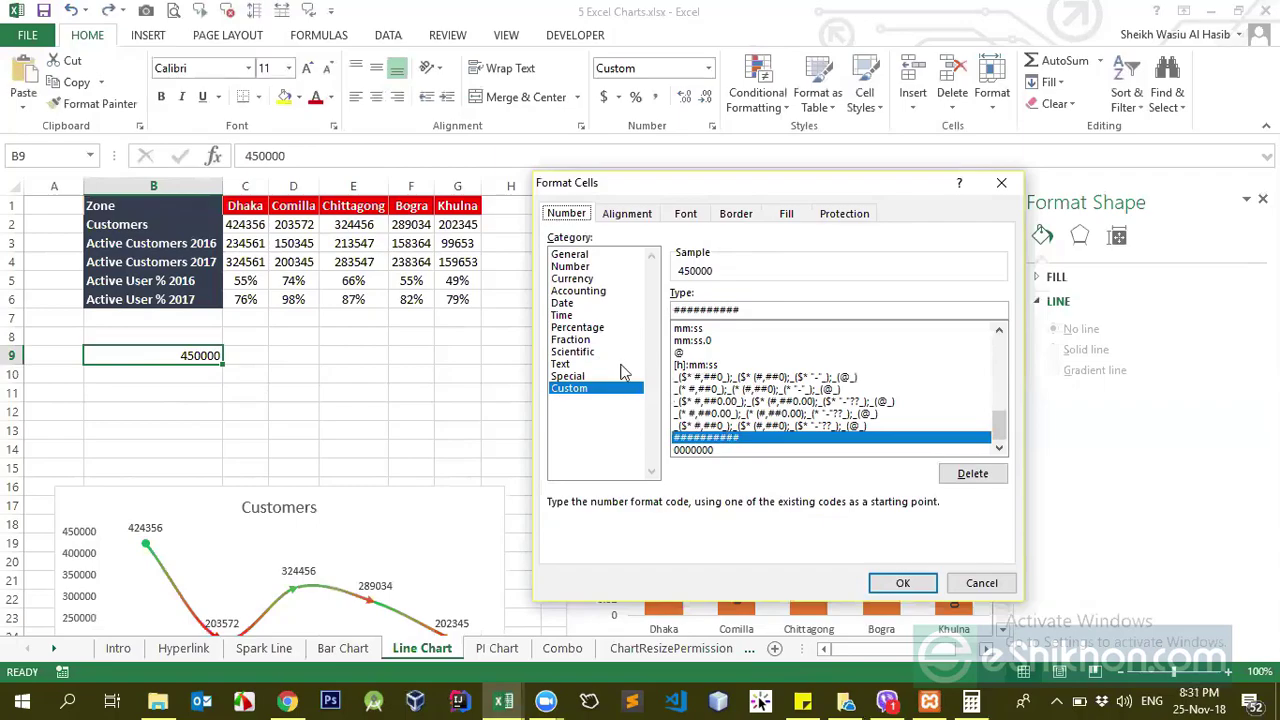
double_click(777, 306)
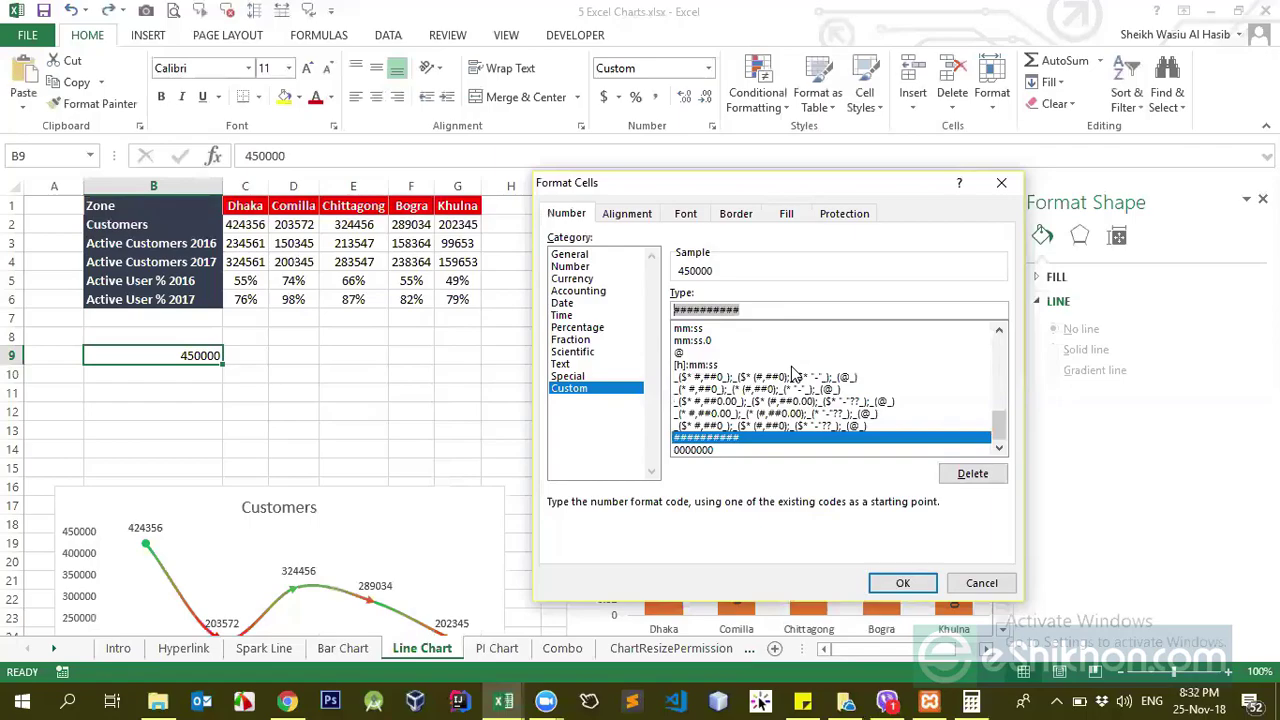
key("BackSpace")
type("#")
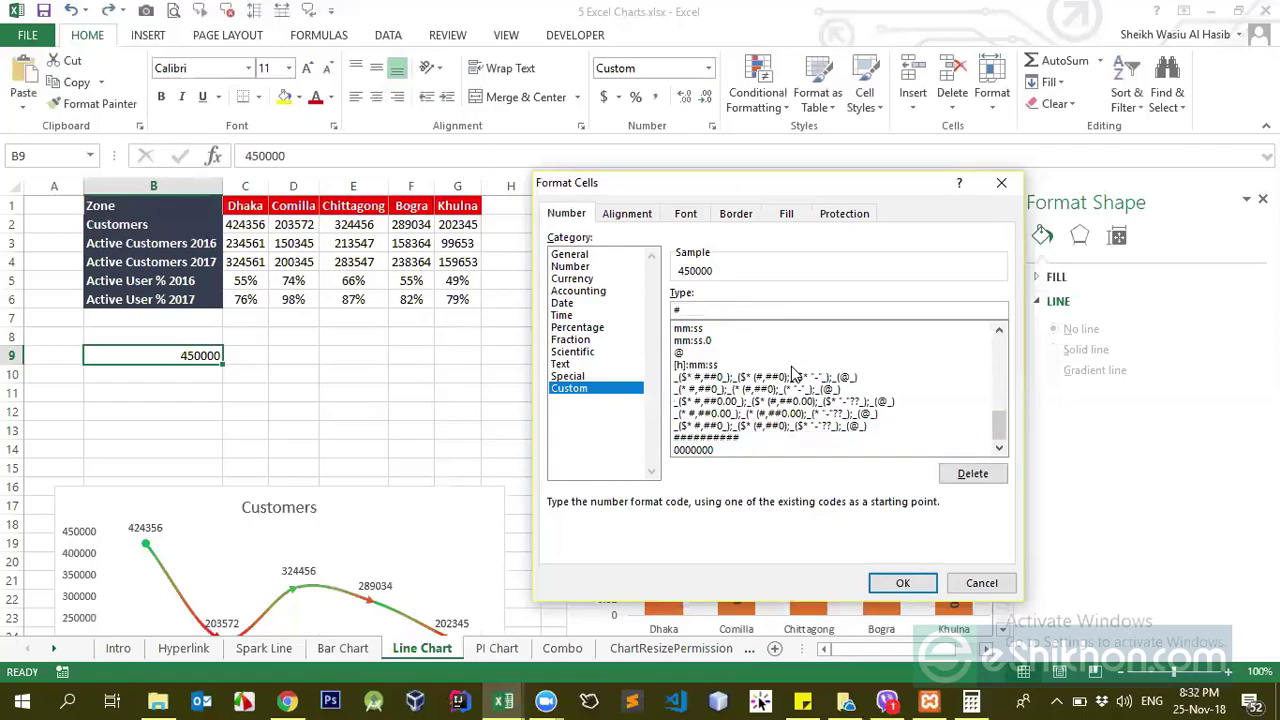
type(",,.00")
key("BackSpace")
key("BackSpace")
key("BackSpace")
key("BackSpace")
key("BackSpace")
key("BackSpace")
key("BackSpace")
key("BackSpace")
left_click(985, 588)
- Enter the formula =B9/1000/1000 in cell C9
left_click(258, 355)
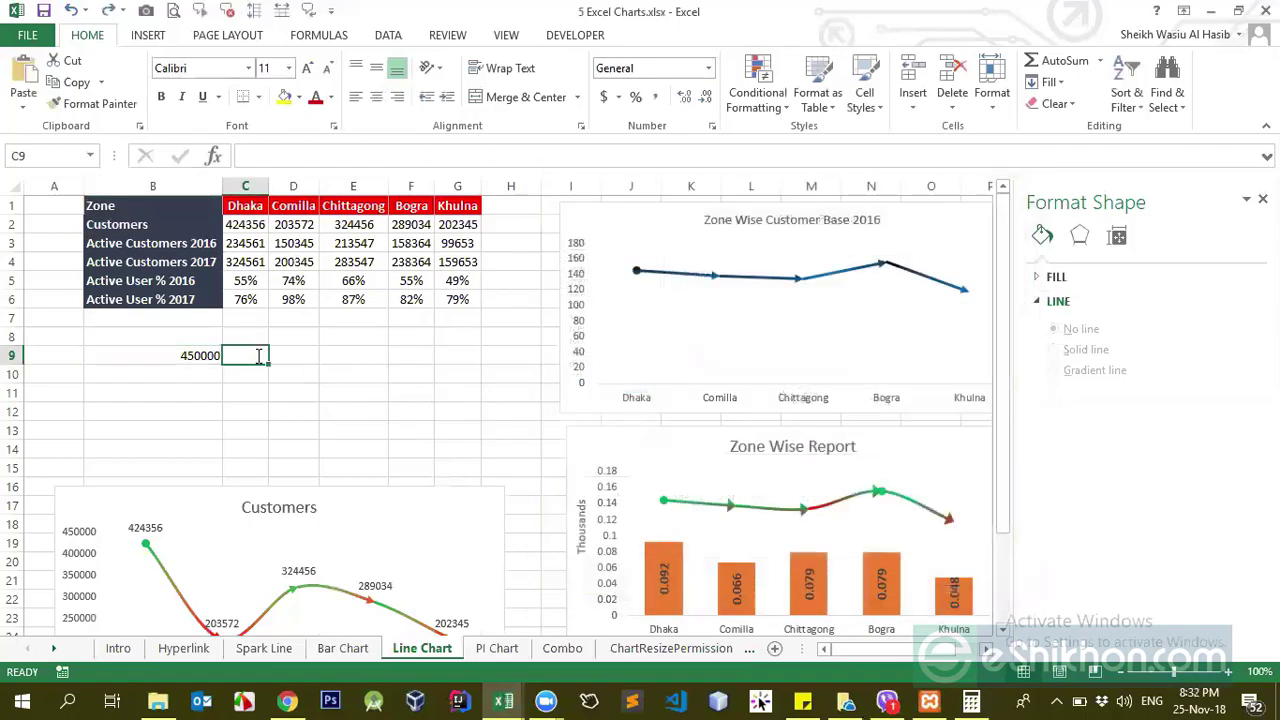
type("=")
key("Left")
type("/1")
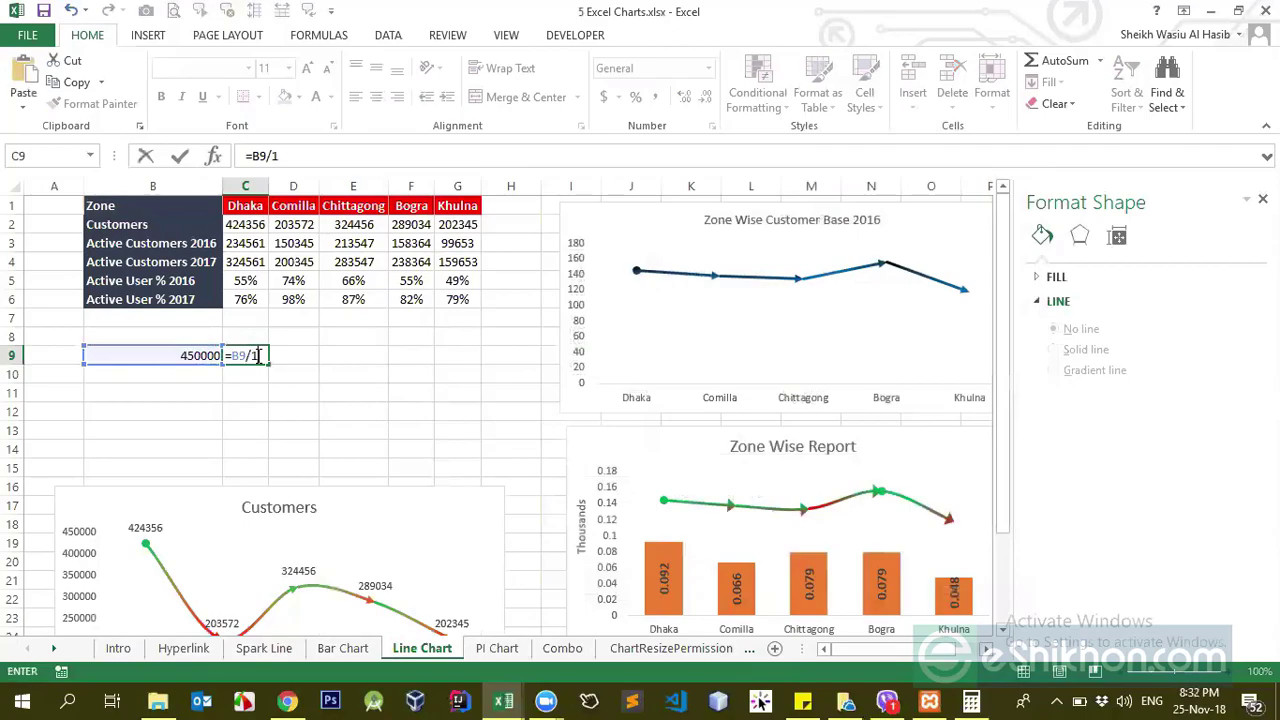
type("000/1000")
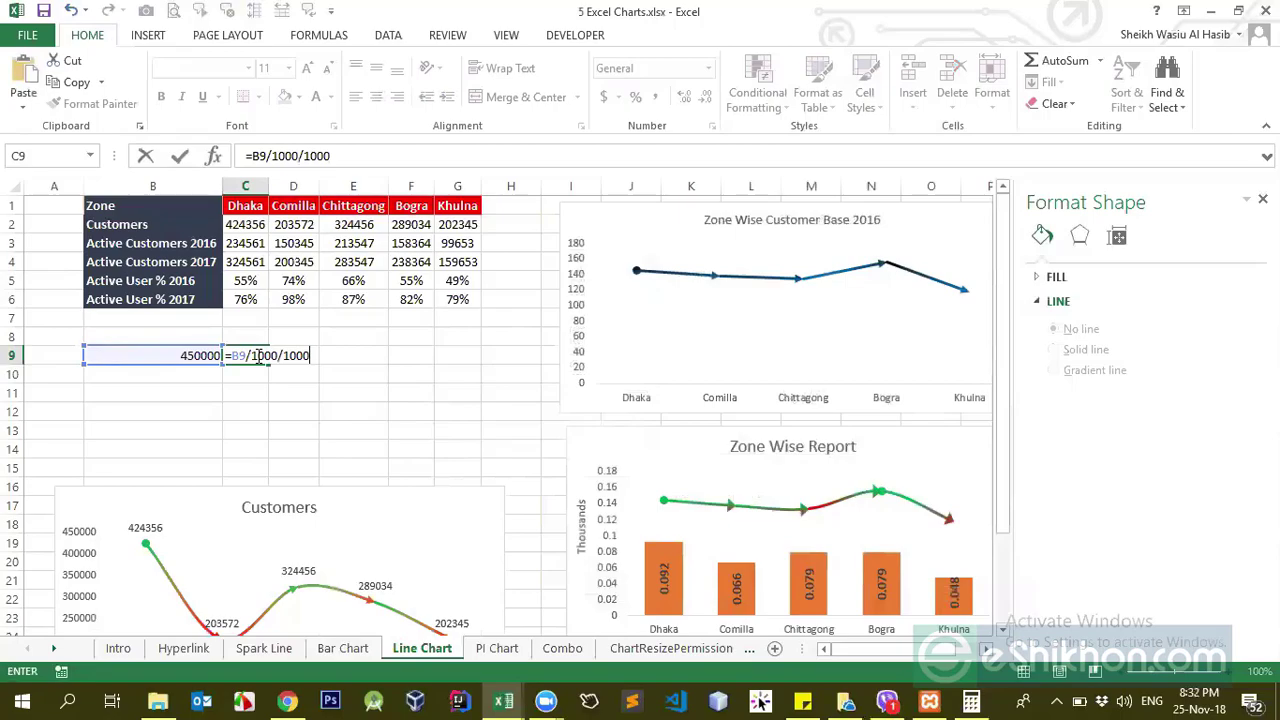
key("ctrl+Return")
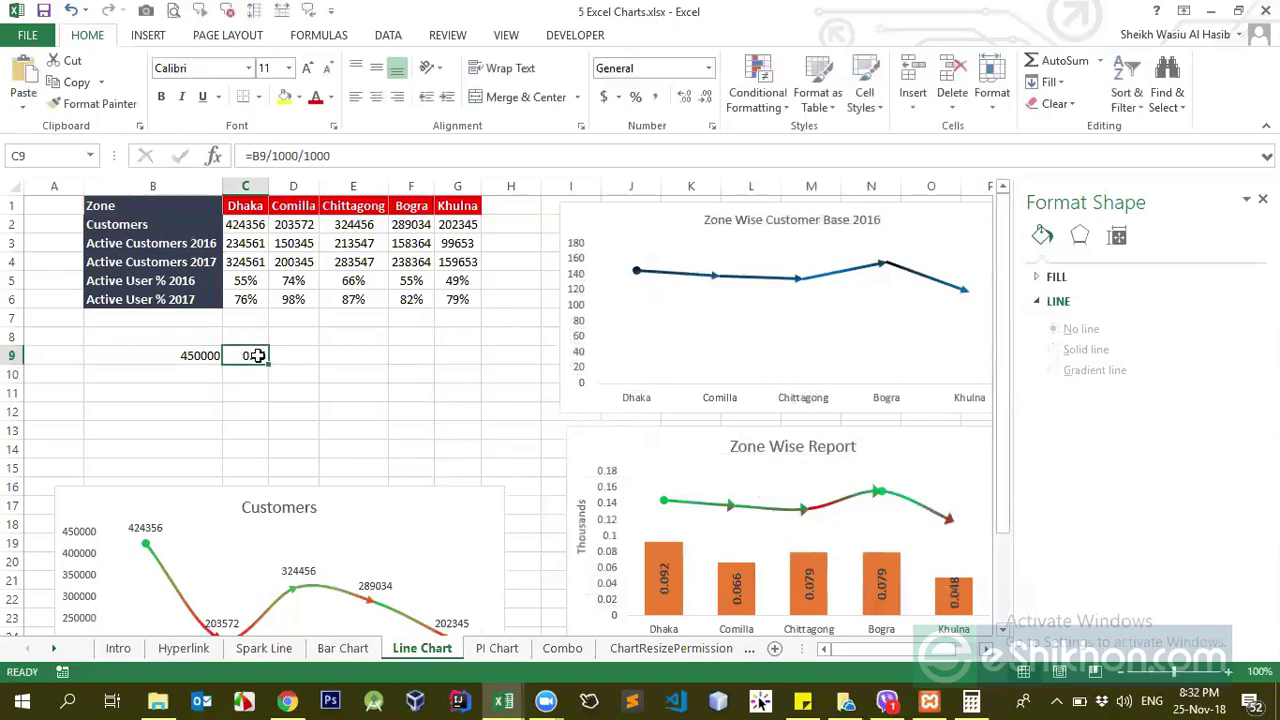
- Try the custom format code #,, on cell B9 and clear the code again
left_click(203, 375)
left_click(198, 355)
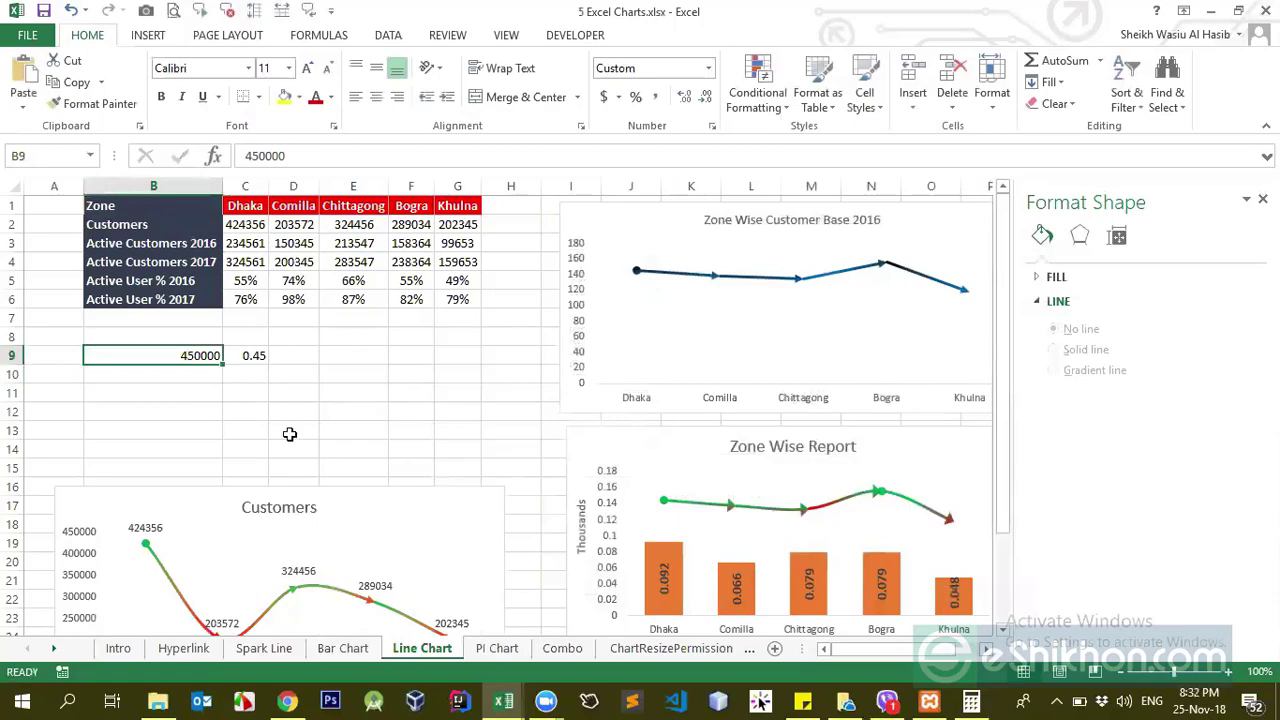
left_click(249, 352)
left_click(200, 358)
key("ctrl+1")
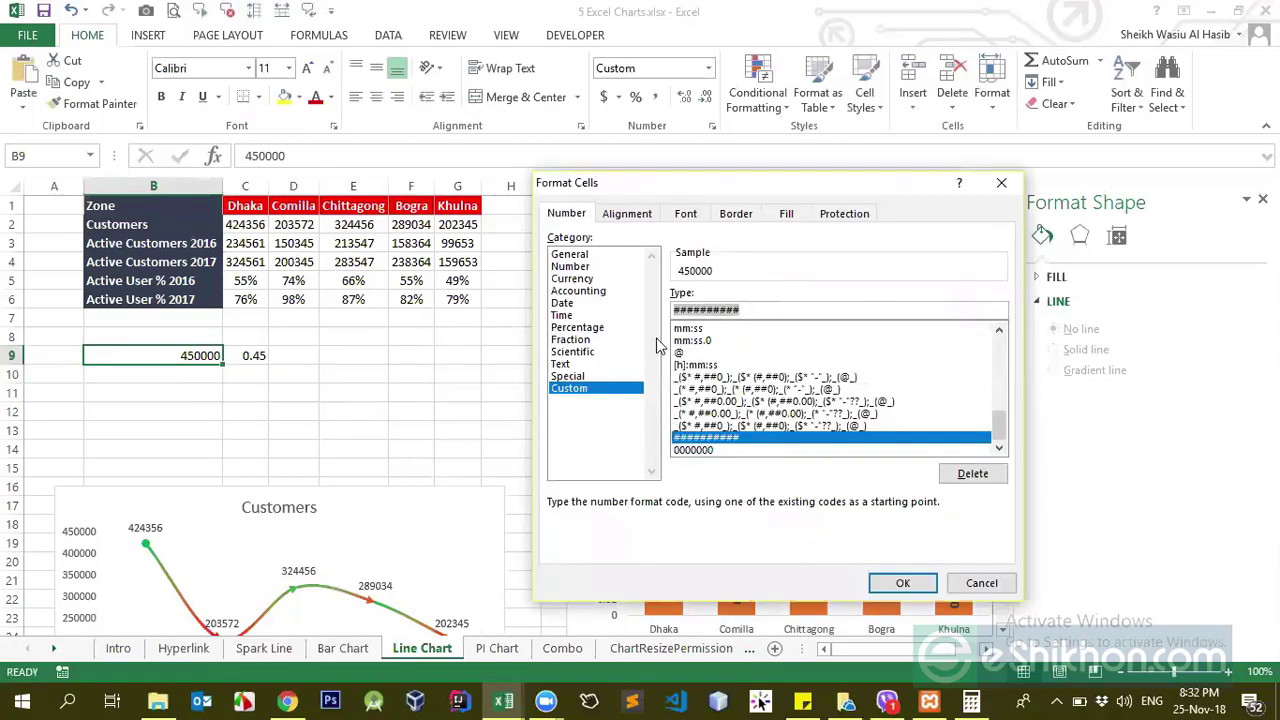
key("BackSpace")
type("#")
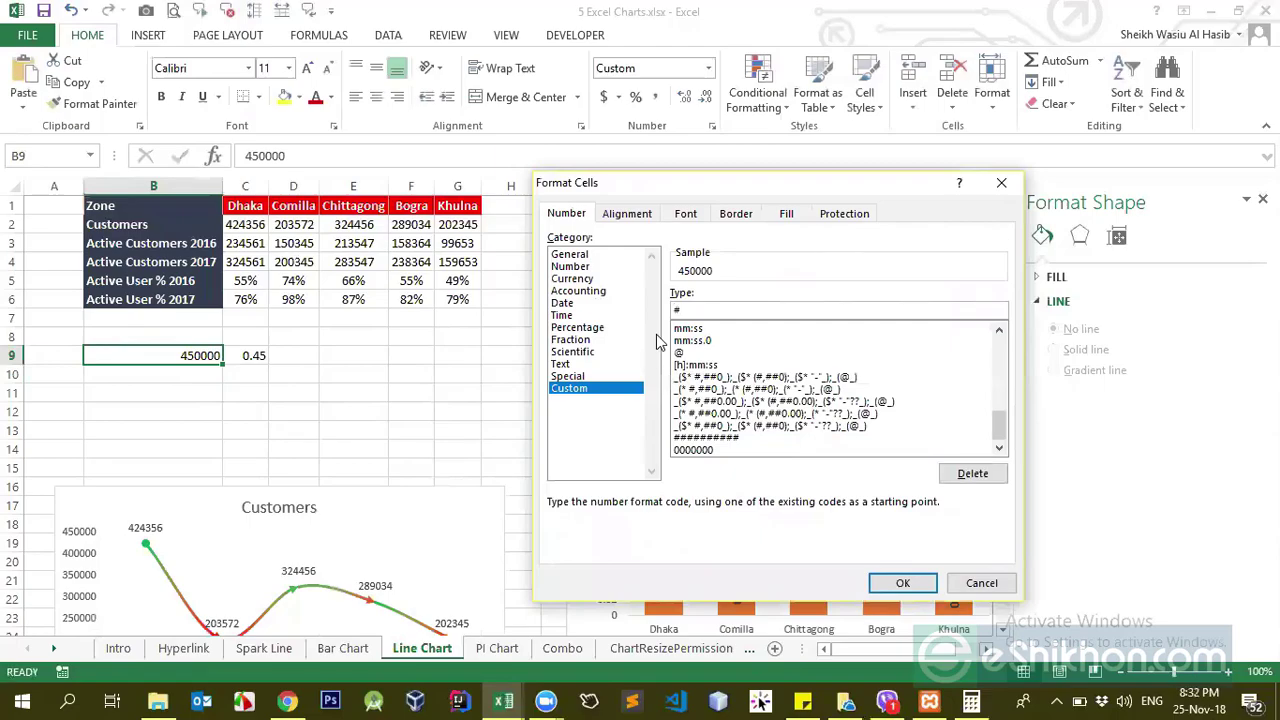
type(",,")
left_click_drag(683, 309, 673, 310)
key("BackSpace")
key("Delete")
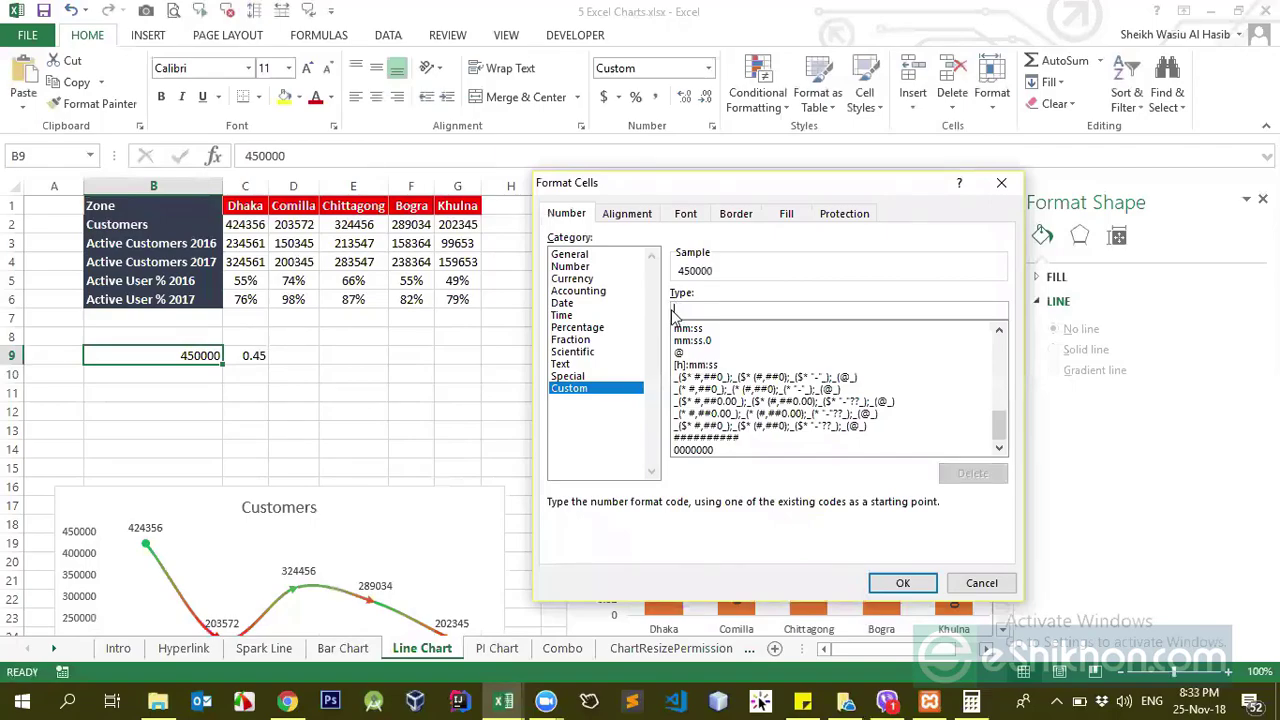
- Try the code #,,.00 for cell B9, extend it with more decimal zeros and remove the zeros
type(",")
key("BackSpace")
type("#")
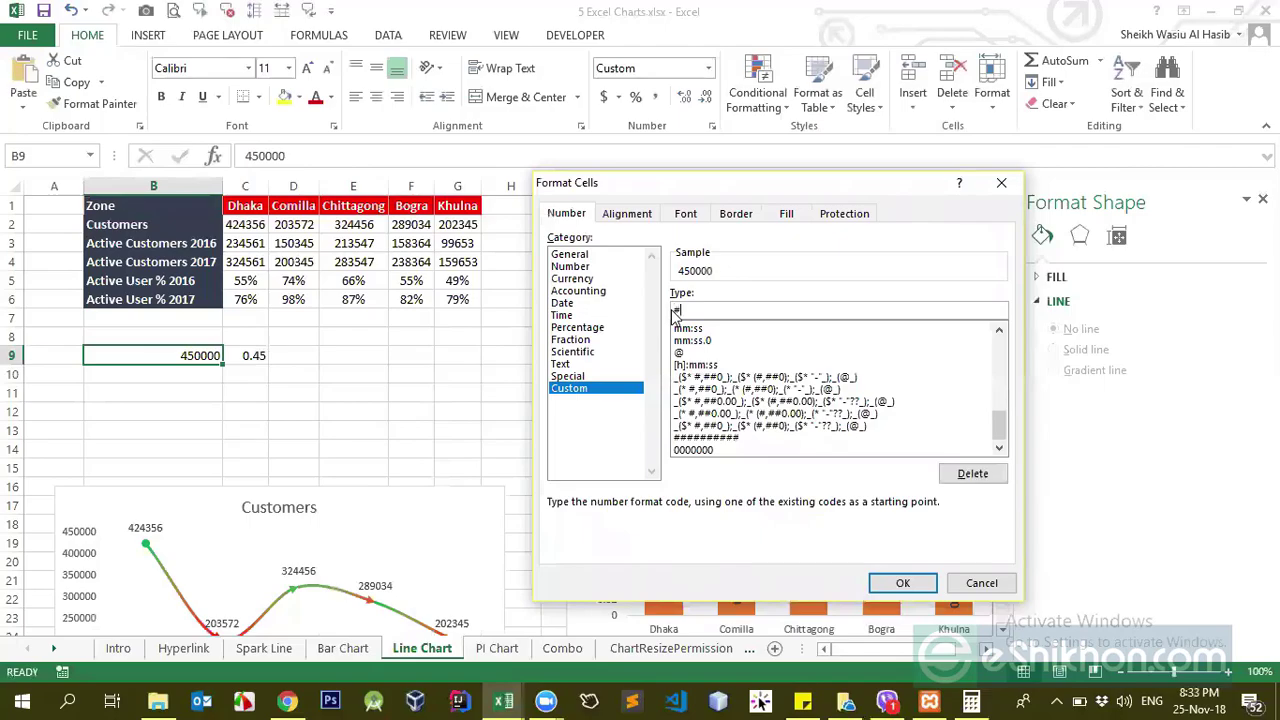
type(",,")
type(".00")
type("0000000000")
key("BackSpace")
key("BackSpace")
key("BackSpace")
key("BackSpace")
key("BackSpace")
key("BackSpace")
key("BackSpace")
key("BackSpace")
key("BackSpace")
key("BackSpace")
key("BackSpace")
key("BackSpace")
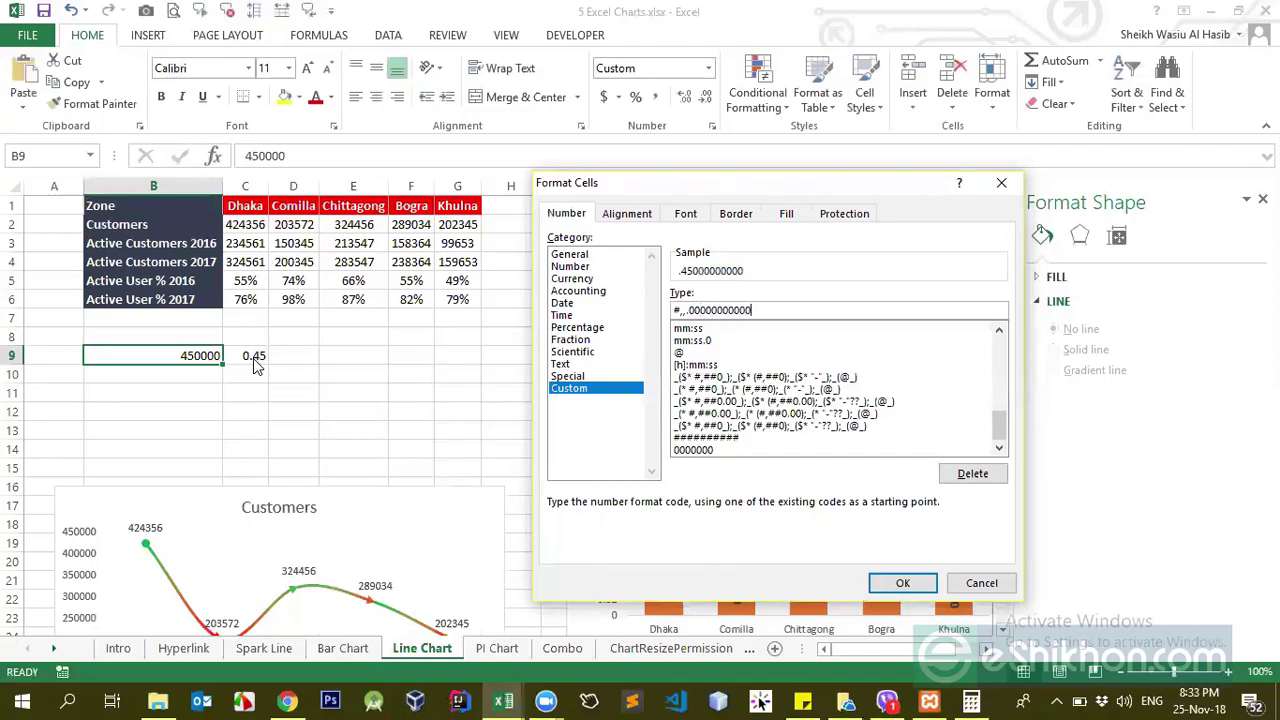
- Rework the custom format code of cell B9 into 0.##,, and apply it
type("####")
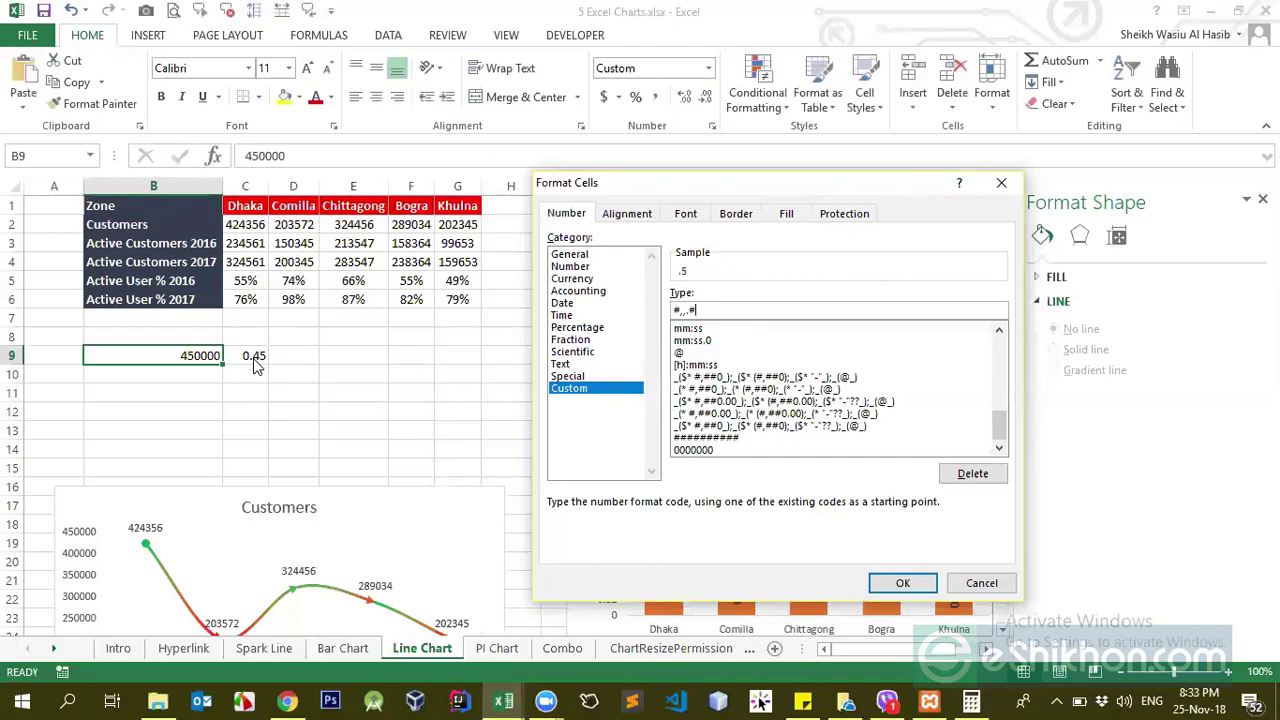
key("BackSpace")
key("BackSpace")
key("BackSpace")
type("0")
key("BackSpace")
type(",")
type("#")
key("Left")
key("BackSpace")
type("0")
left_click(906, 586)
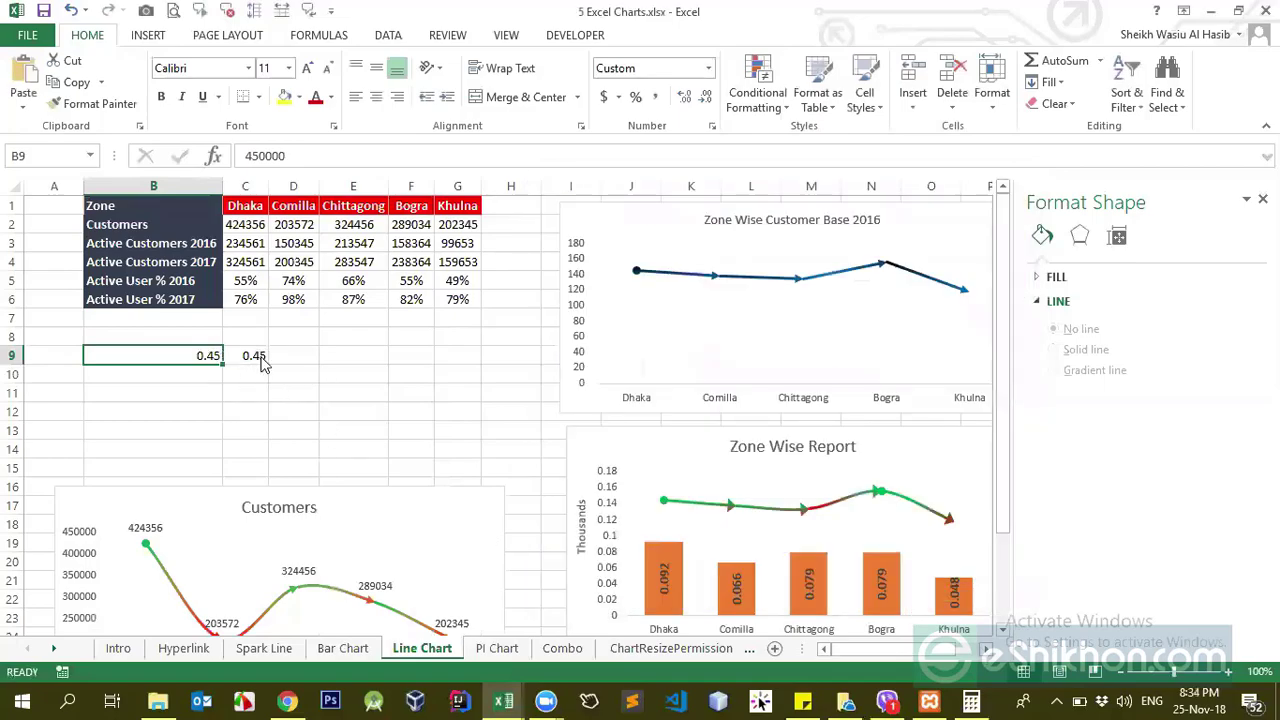
- Try to apply the custom format code #,M to cell B9
key("ctrl+1")
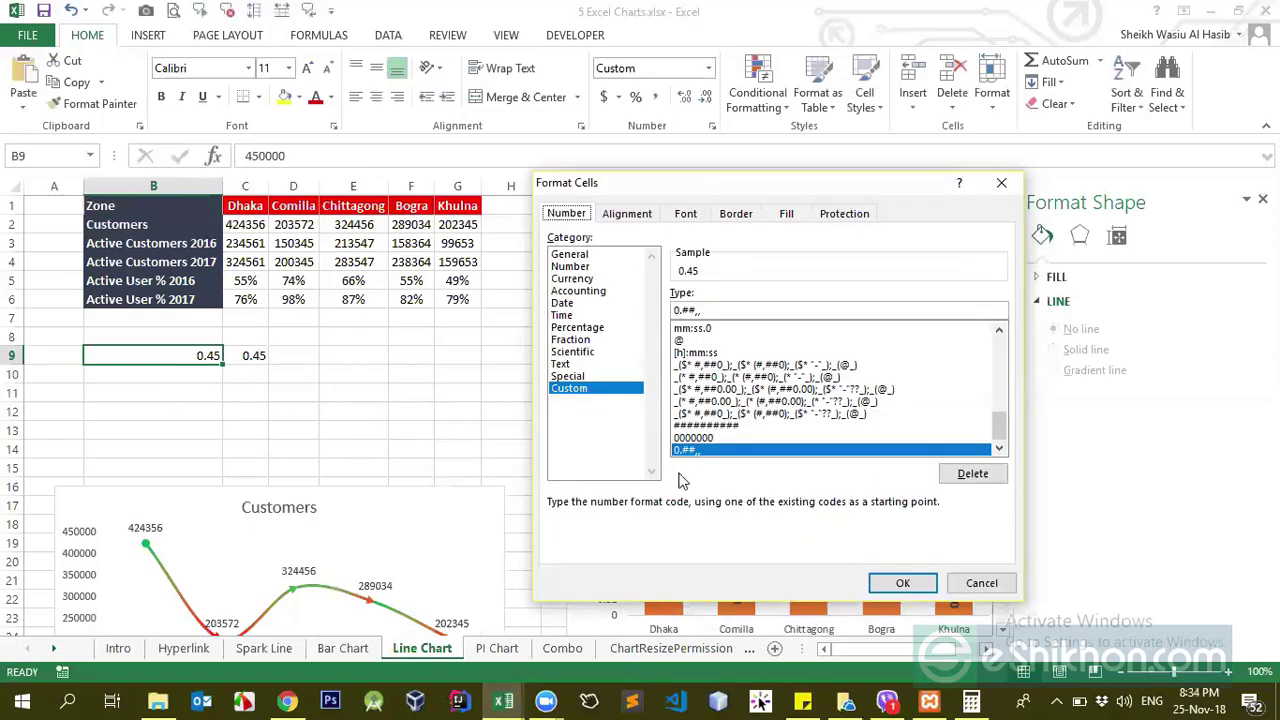
left_click(566, 376)
left_click(568, 388)
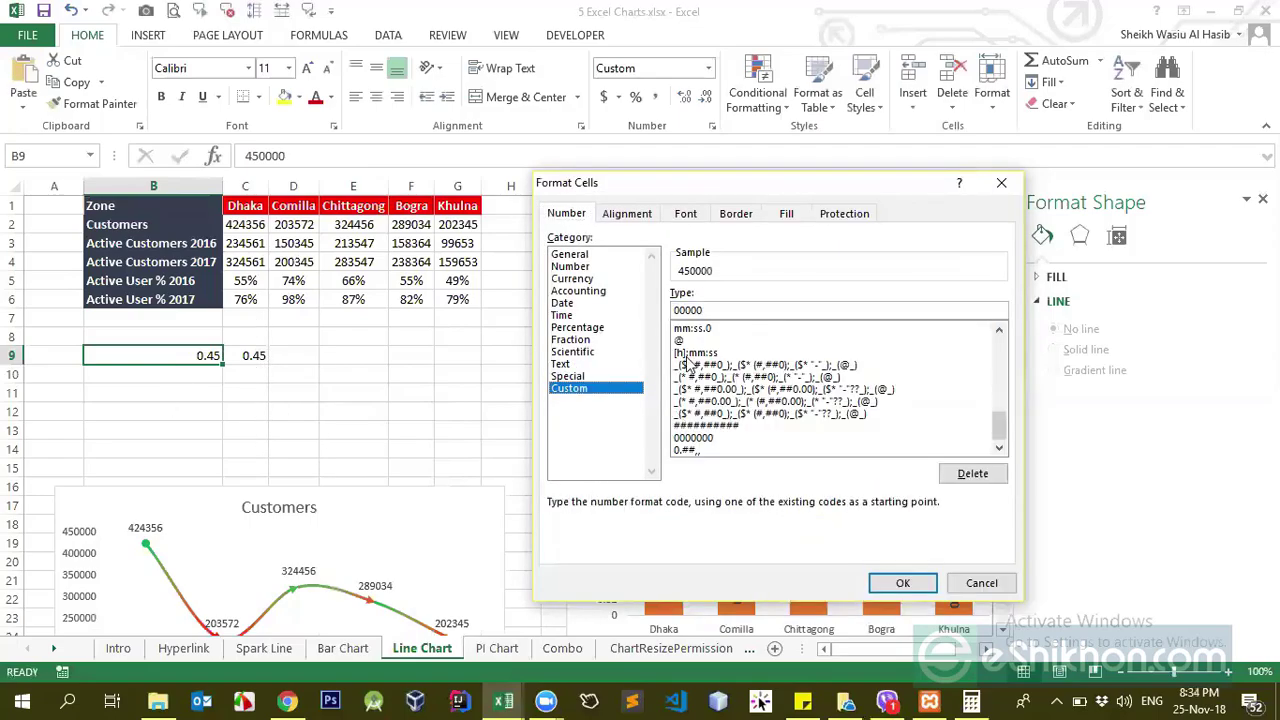
left_click_drag(714, 310, 634, 309)
type("#")
type(",")
type(",")
key("BackSpace")
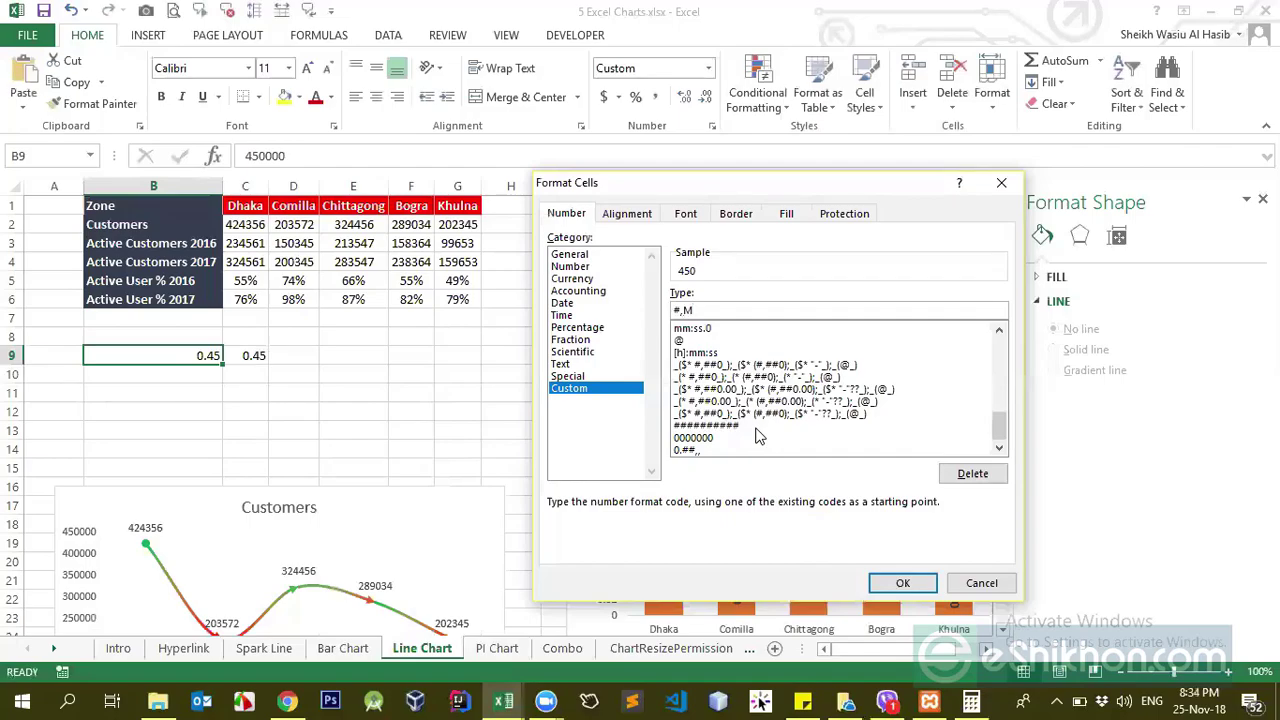
key("Return")
- Replace the M suffix with K and apply the custom format code #,K to cell B9
left_click(608, 420)
left_click(700, 309)
key("BackSpace")
type("K")
key("Return")
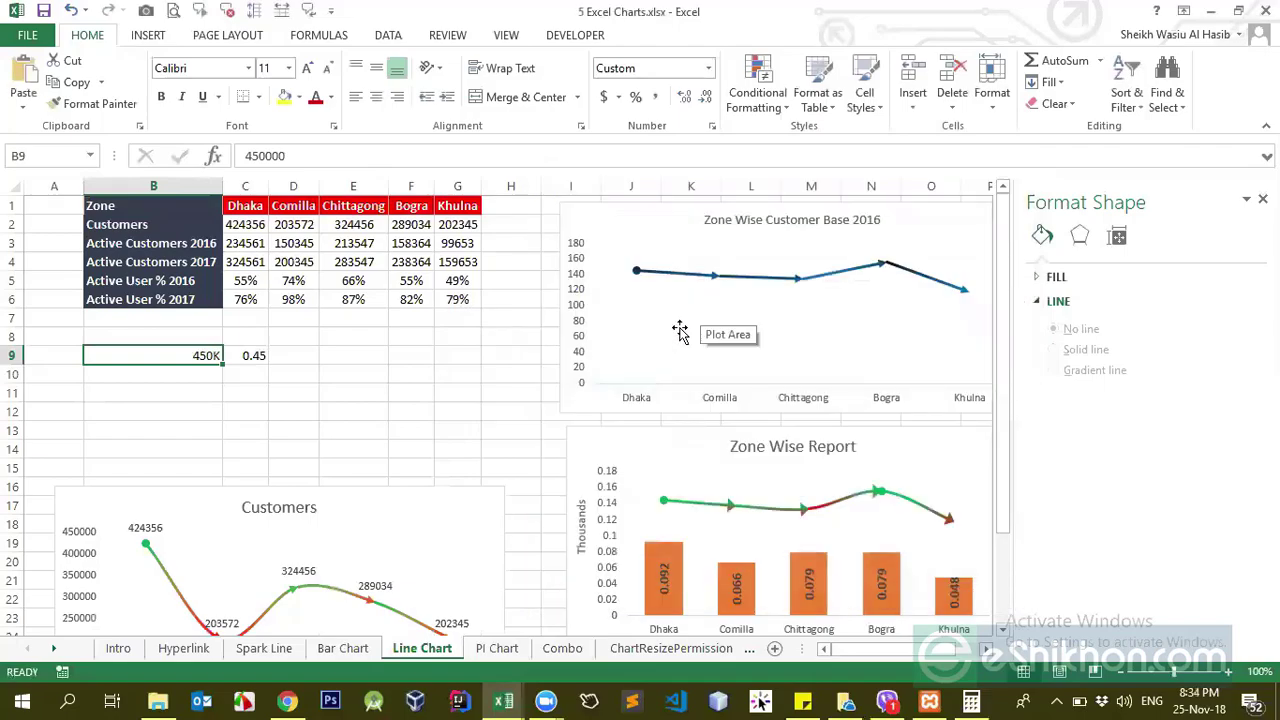
- Reopen the number format of cell B9 and remove the K suffix from its custom code
key("ctrl+1")
key("BackSpace")
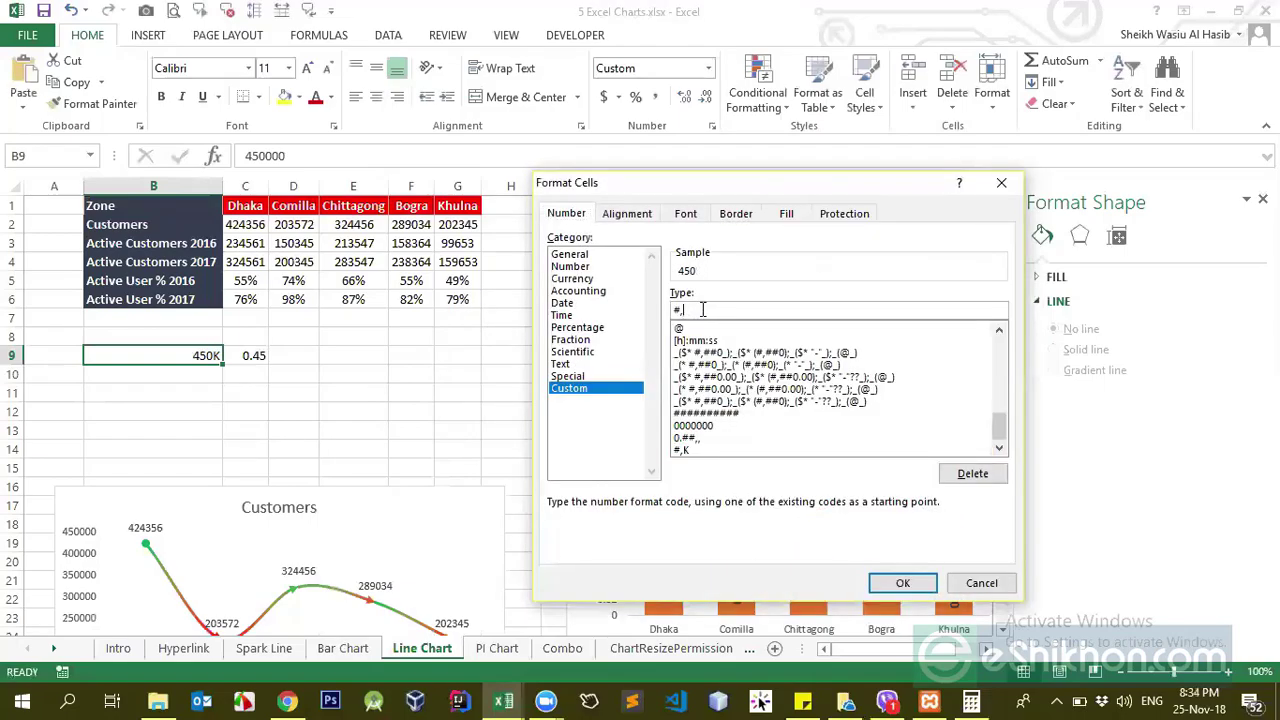
- Try to apply the custom number format code #,mn to cell B9
type("\"")
key("BackSpace")
type("asd")
key("Return")
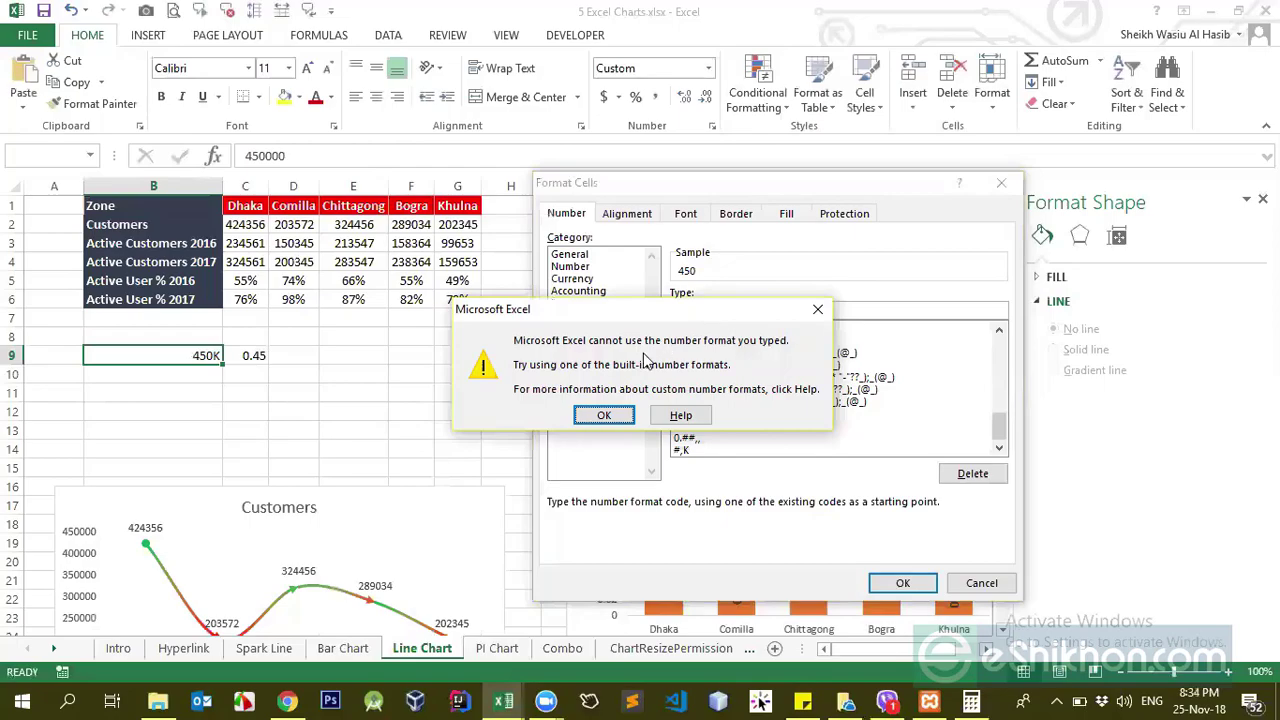
left_click(606, 416)
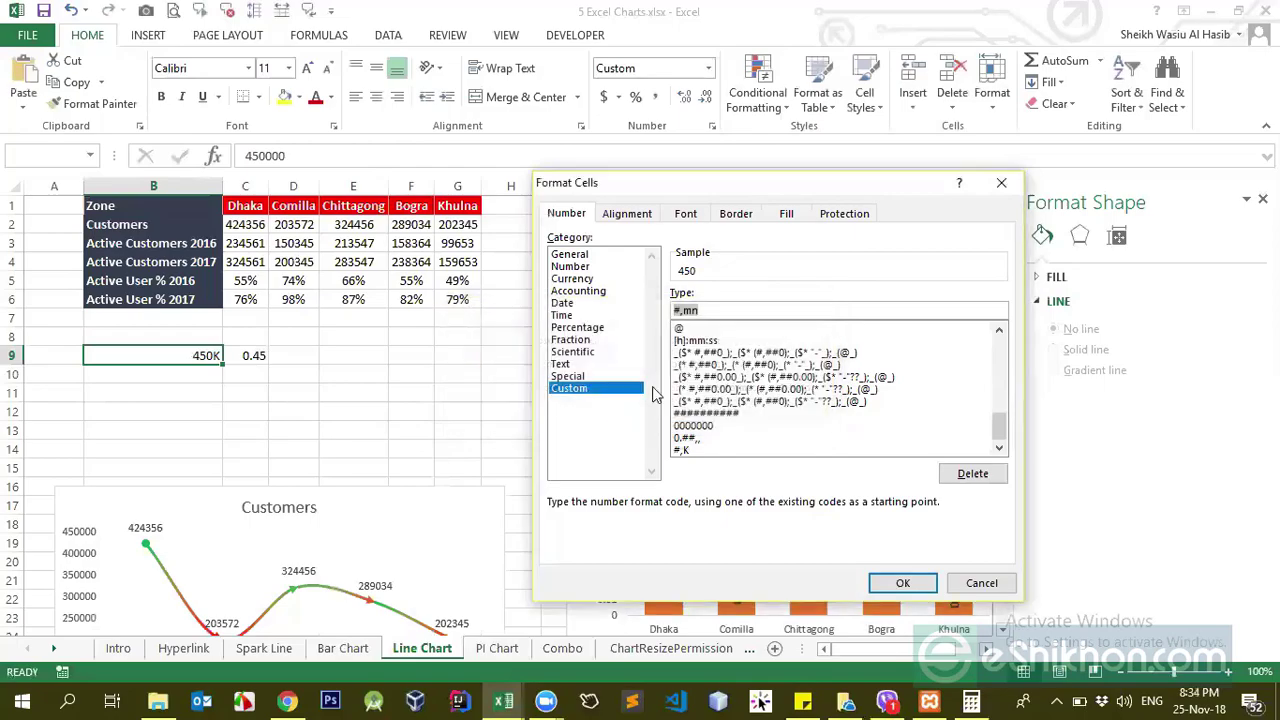
- Shorten the custom format code to #,m and try to apply it to cell B9
left_click(700, 309)
left_click_drag(684, 310, 729, 310)
key("BackSpace")
type("m")
key("Return")
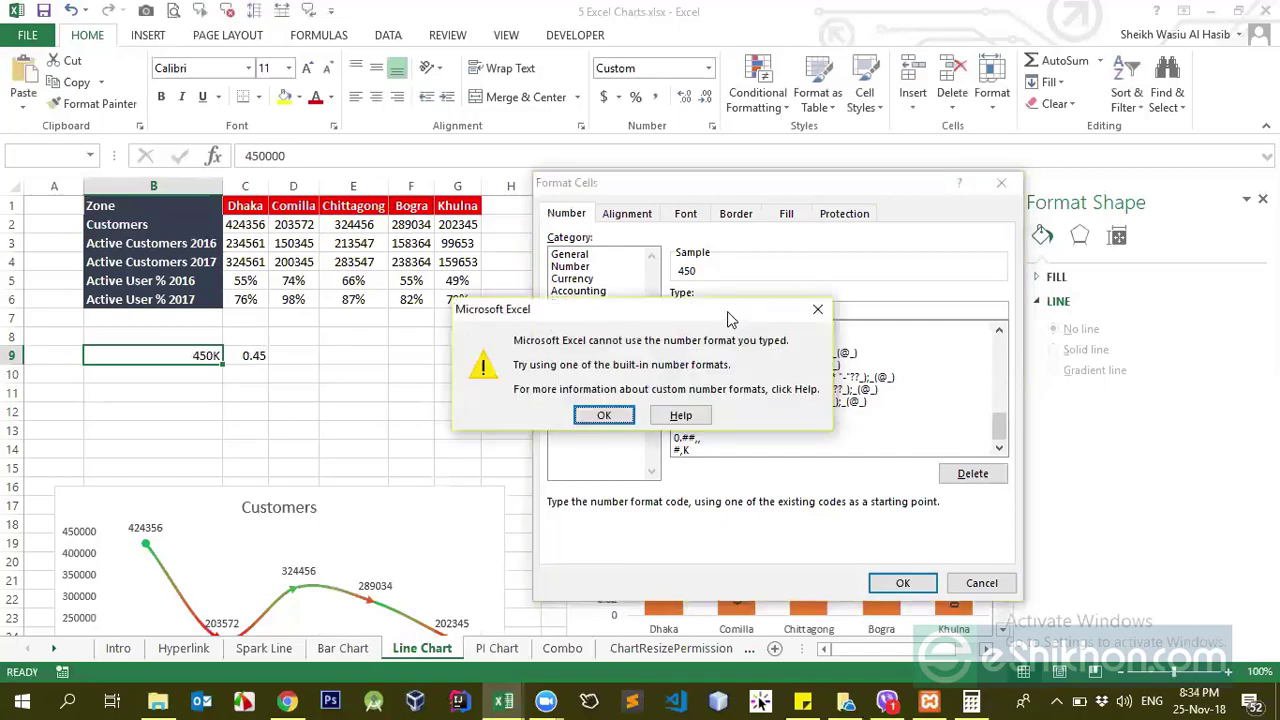
left_click(606, 416)
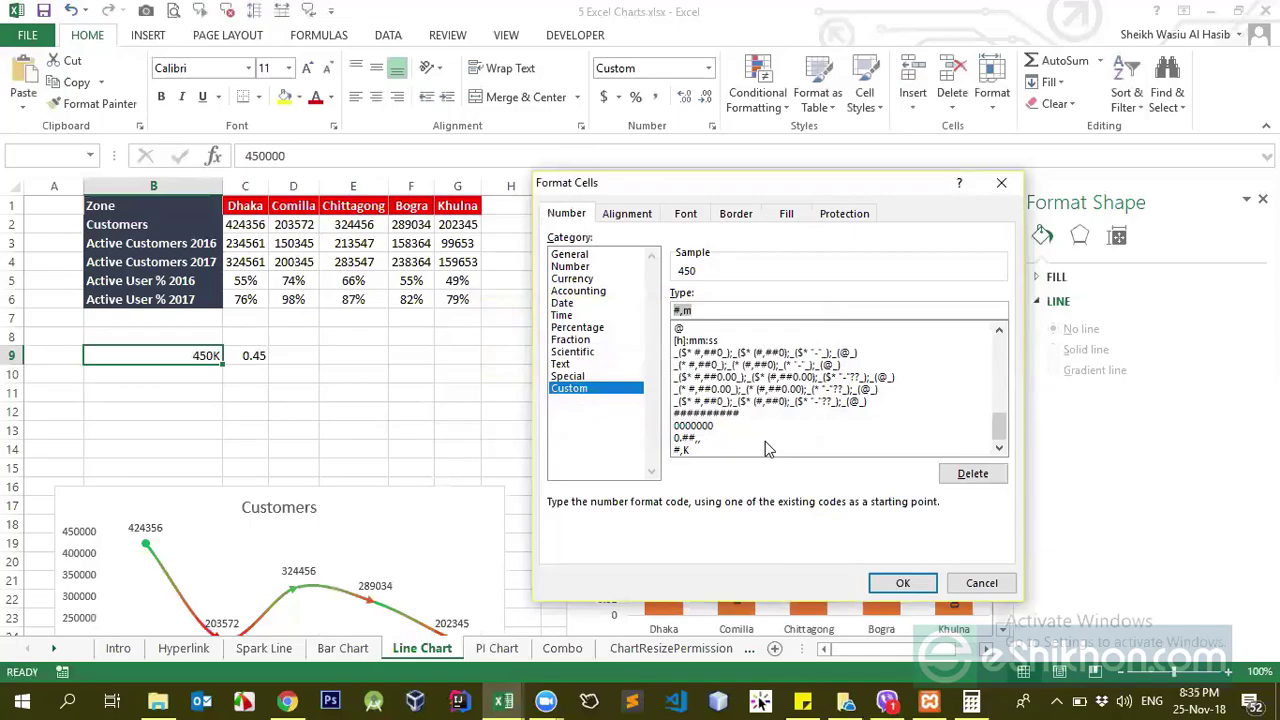
scroll(765, 441, "up", 10)
scroll(767, 447, "up", 2)
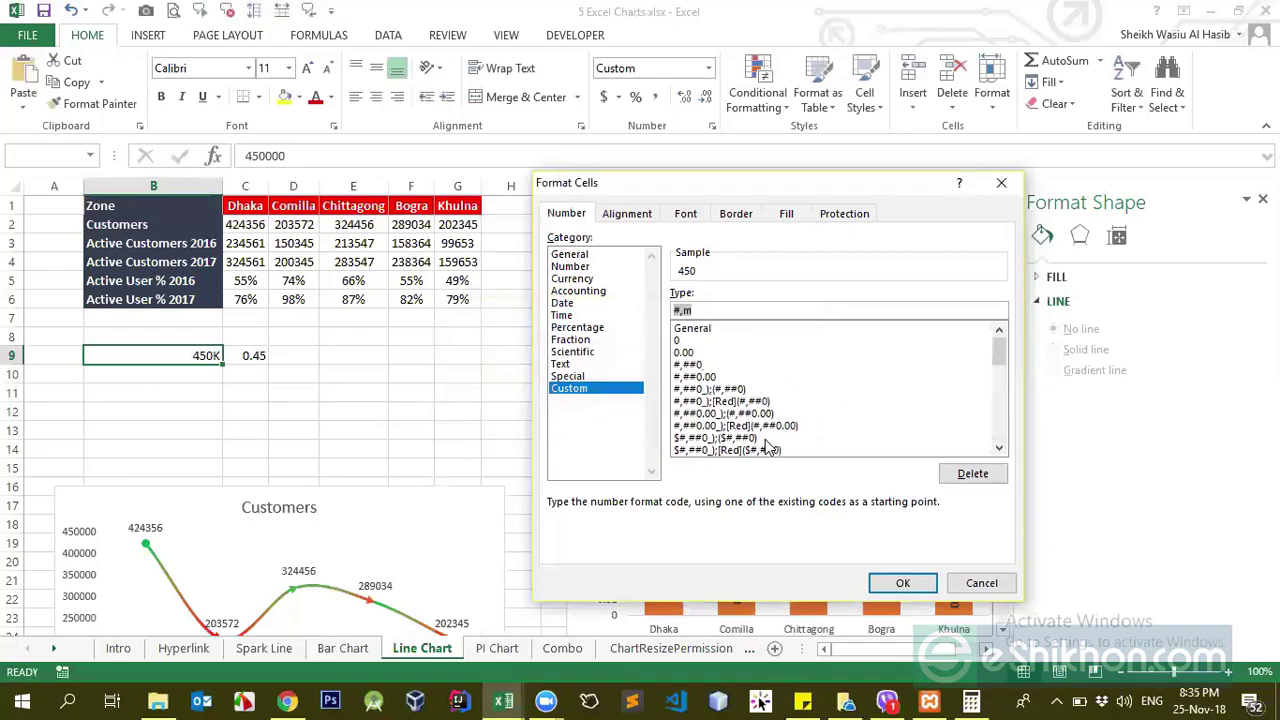
scroll(767, 447, "down", 15)
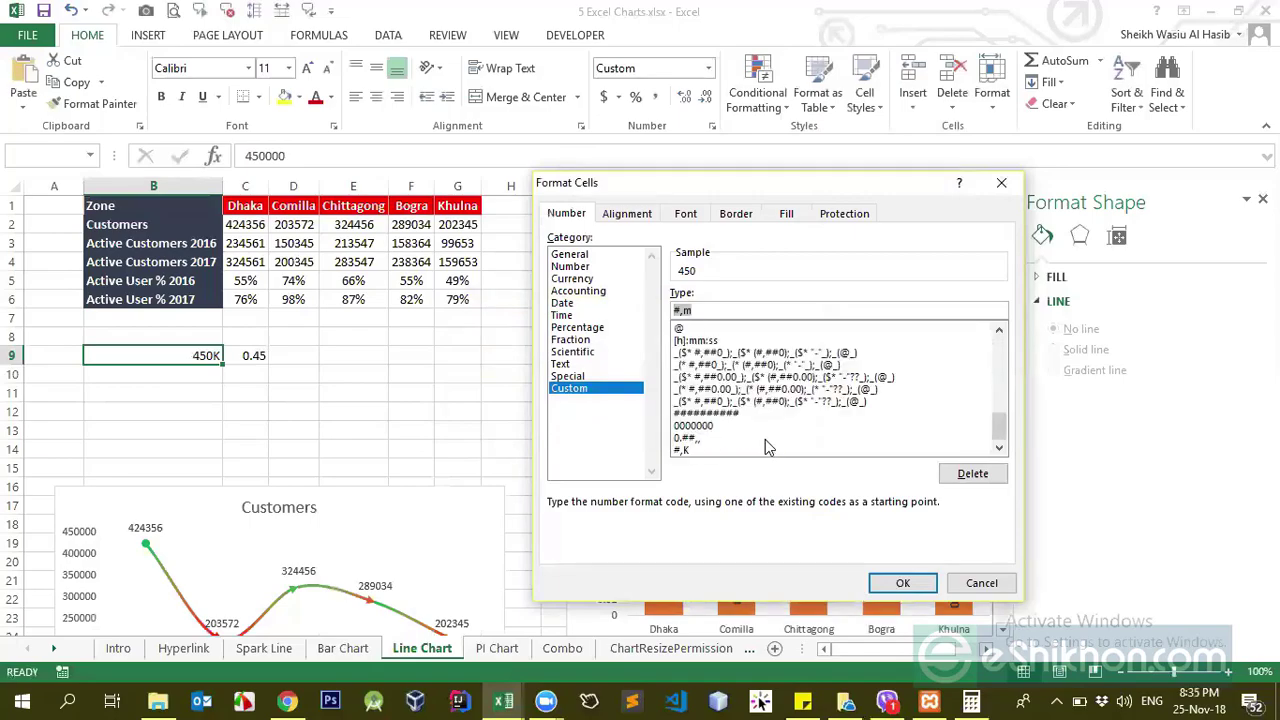
left_click(697, 309)
key("BackSpace")
type("K")
key("Escape")
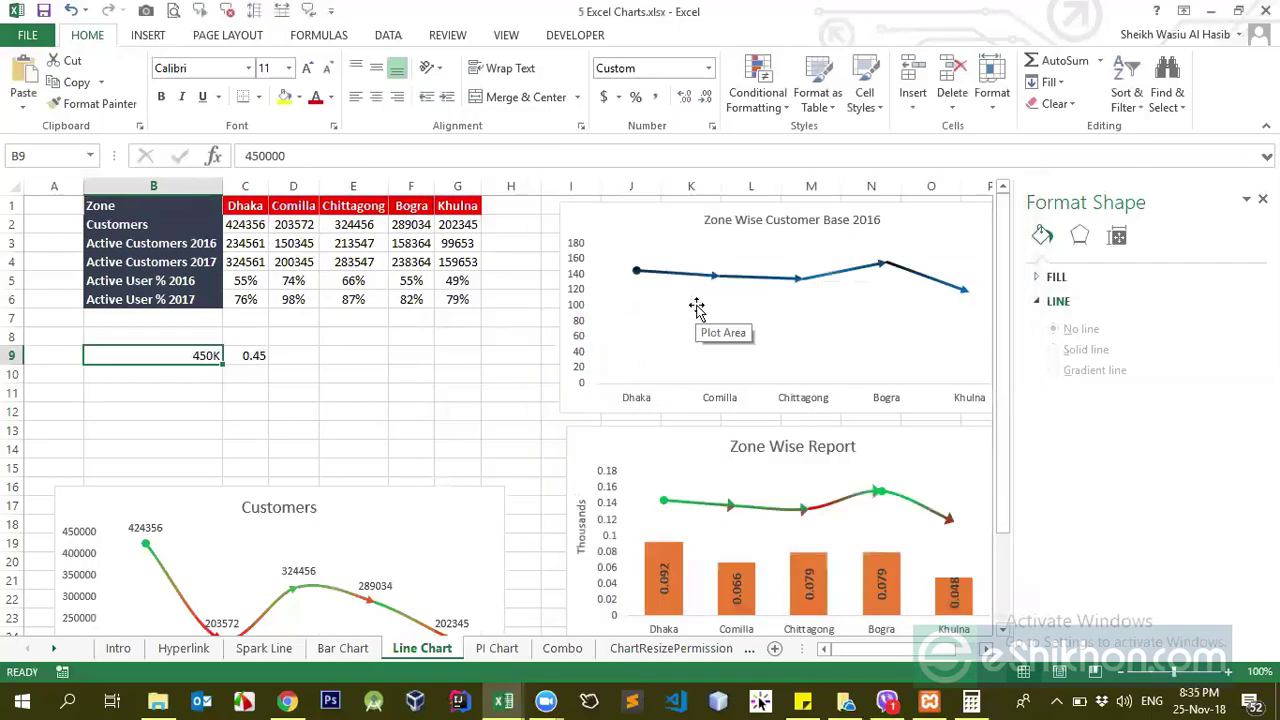
- Reopen the number format settings of cell B9 and try the custom code #,mn again
key("ctrl+1")
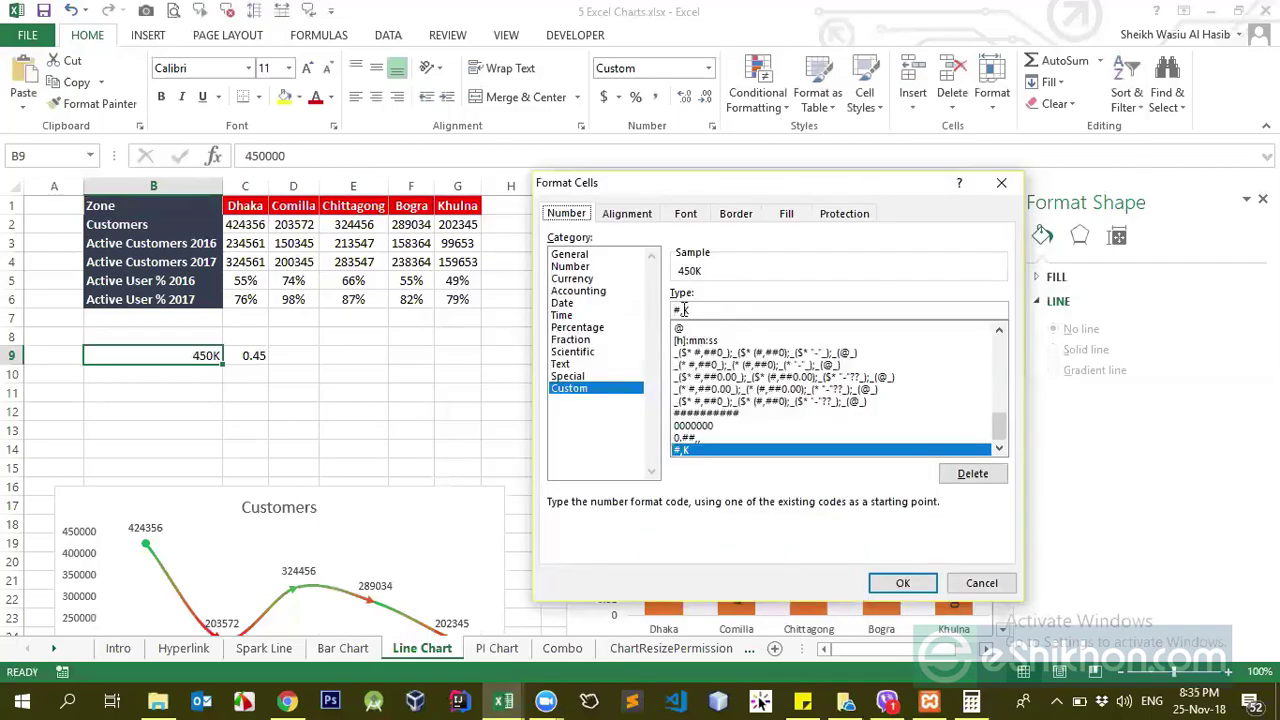
key("BackSpace")
type("mn")
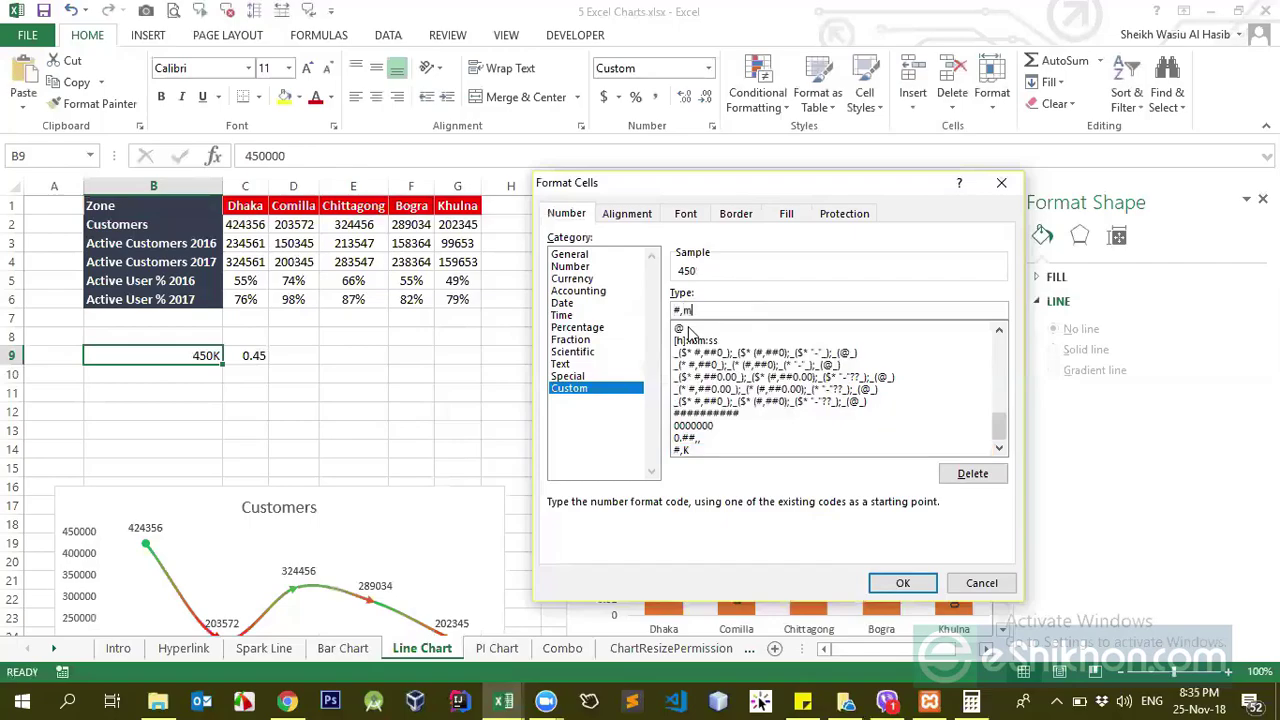
key("Return")
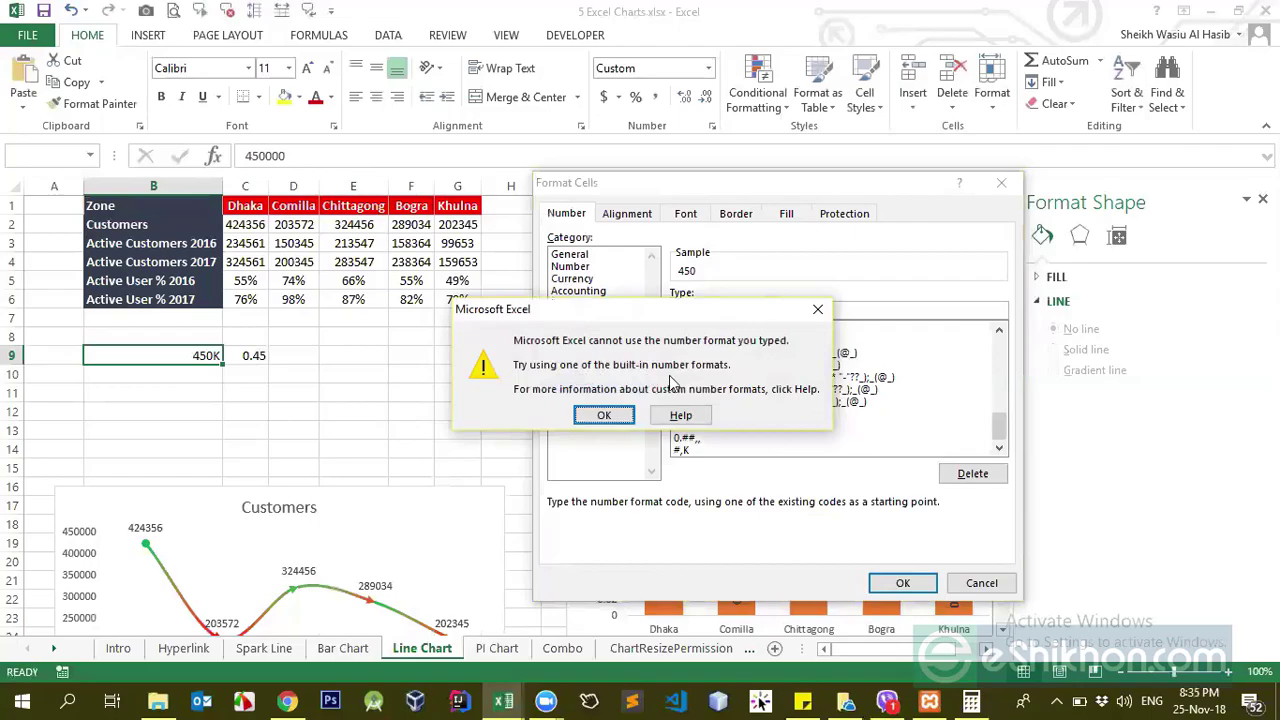
left_click(604, 416)
- Clear the format code for cell B9 and try the custom code #M instead
left_click(684, 311)
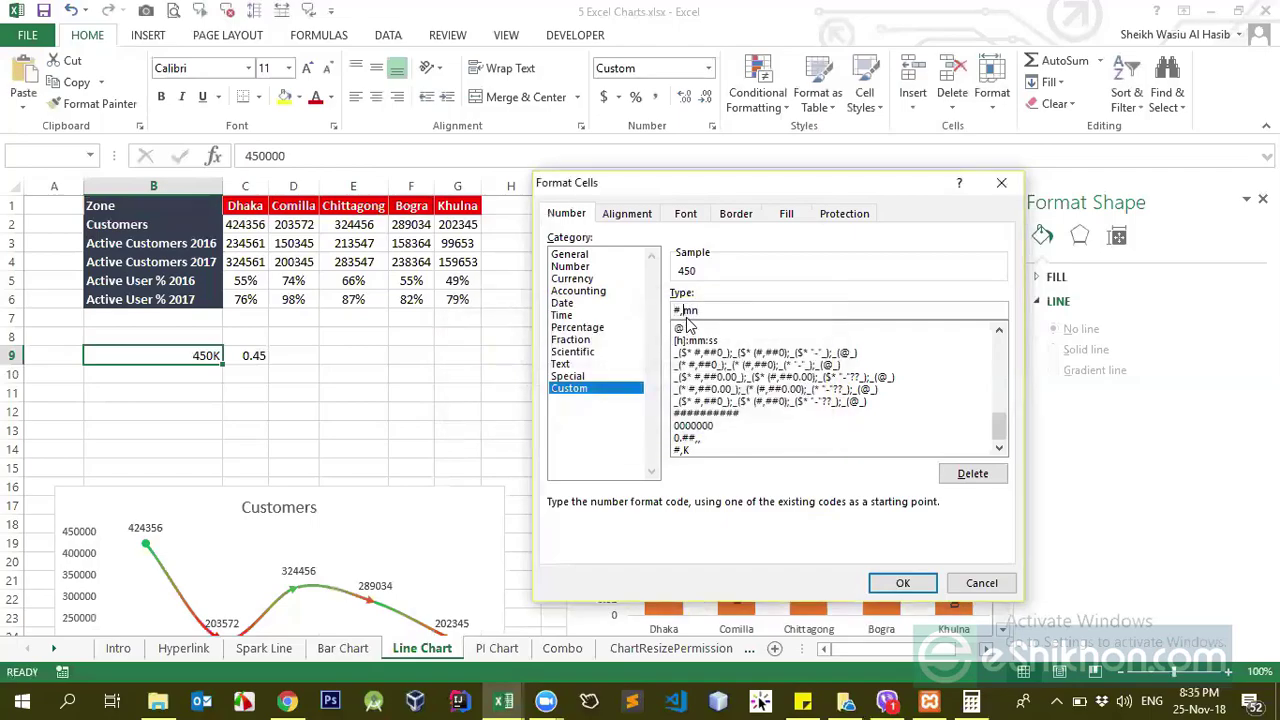
left_click_drag(698, 311, 681, 311)
type(",M")
key("BackSpace")
key("BackSpace")
key("BackSpace")
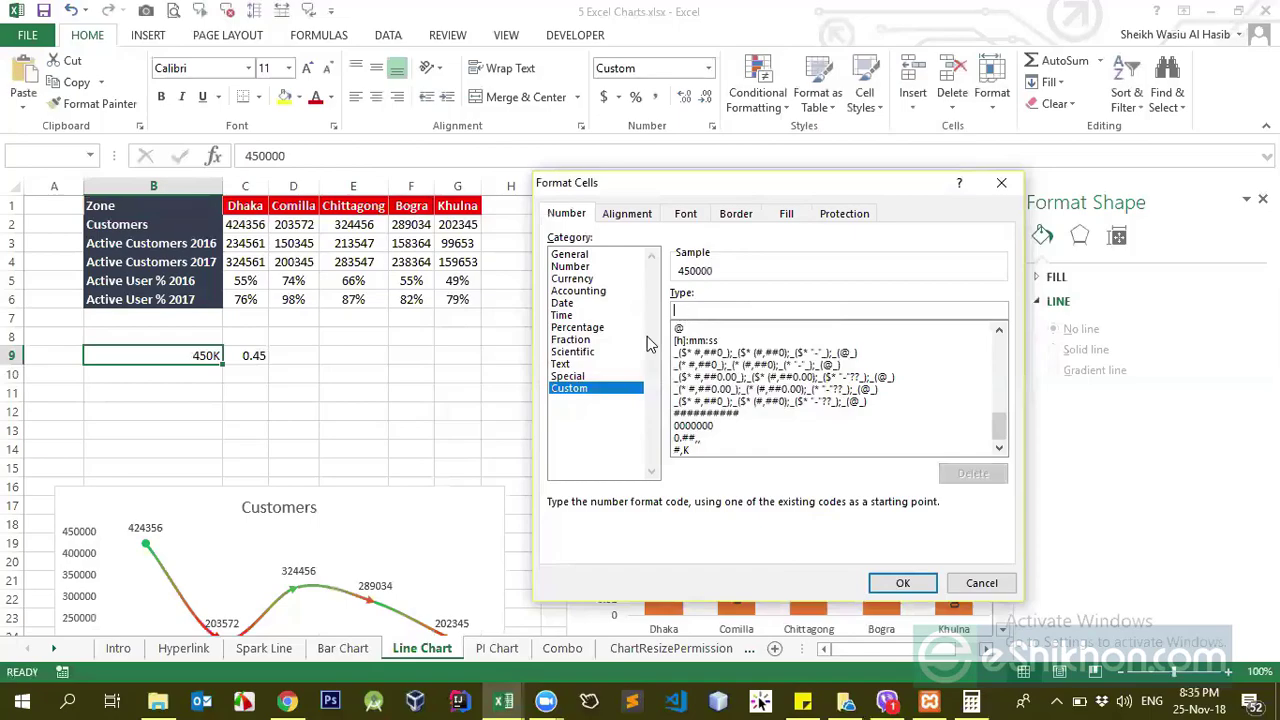
left_click(588, 377)
left_click(587, 392)
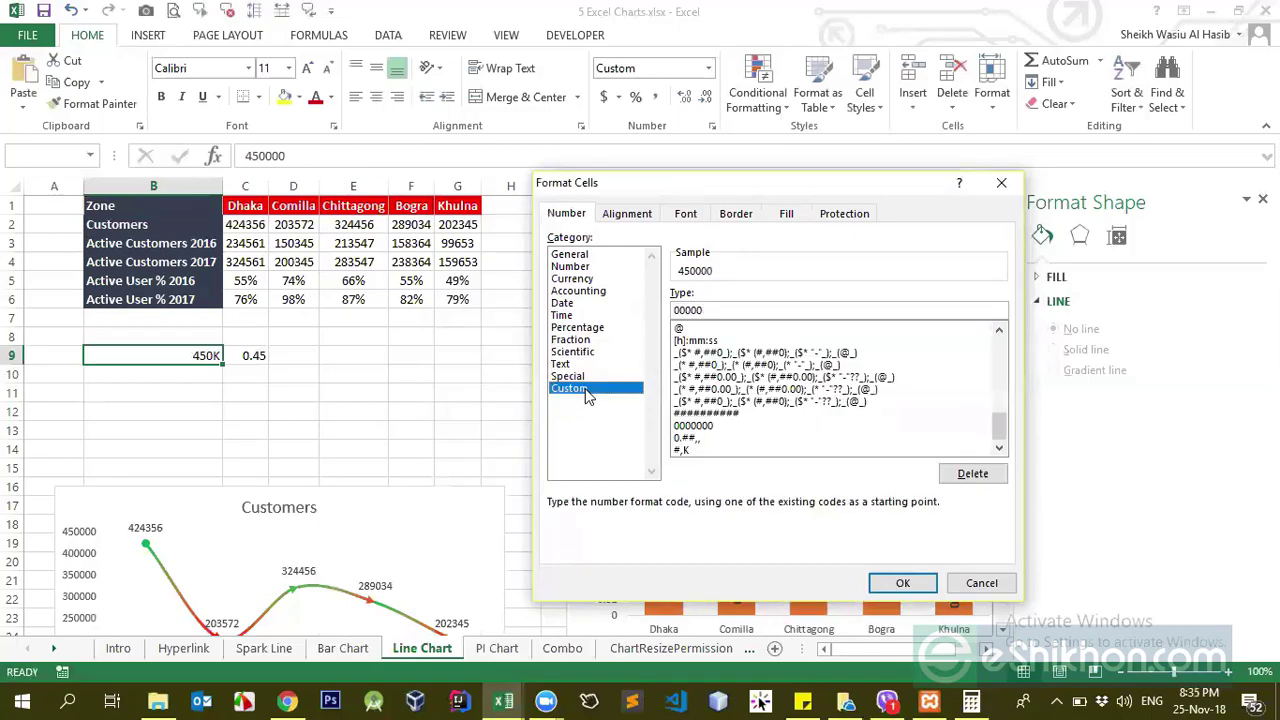
left_click_drag(703, 310, 666, 312)
type("#M")
key("Return")
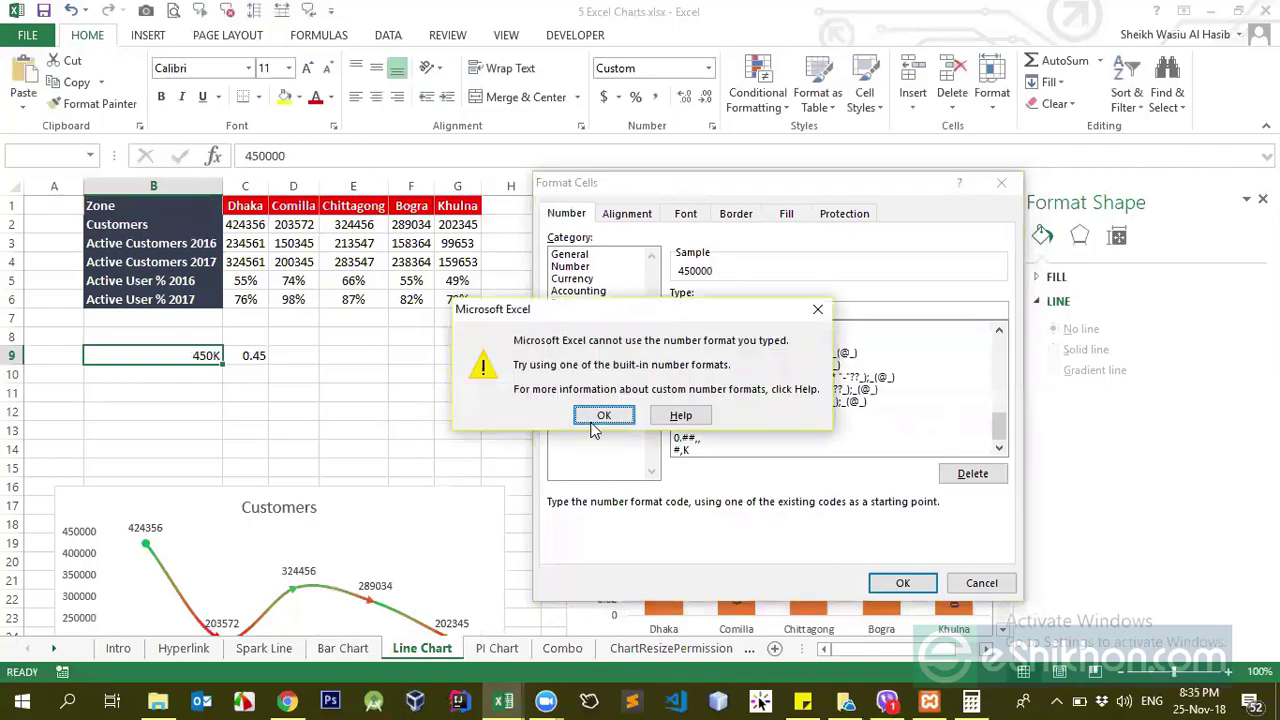
left_click(600, 414)
- Try the custom codes "#k" and "m," for cell B9 and cancel the cell formatting
type("k")
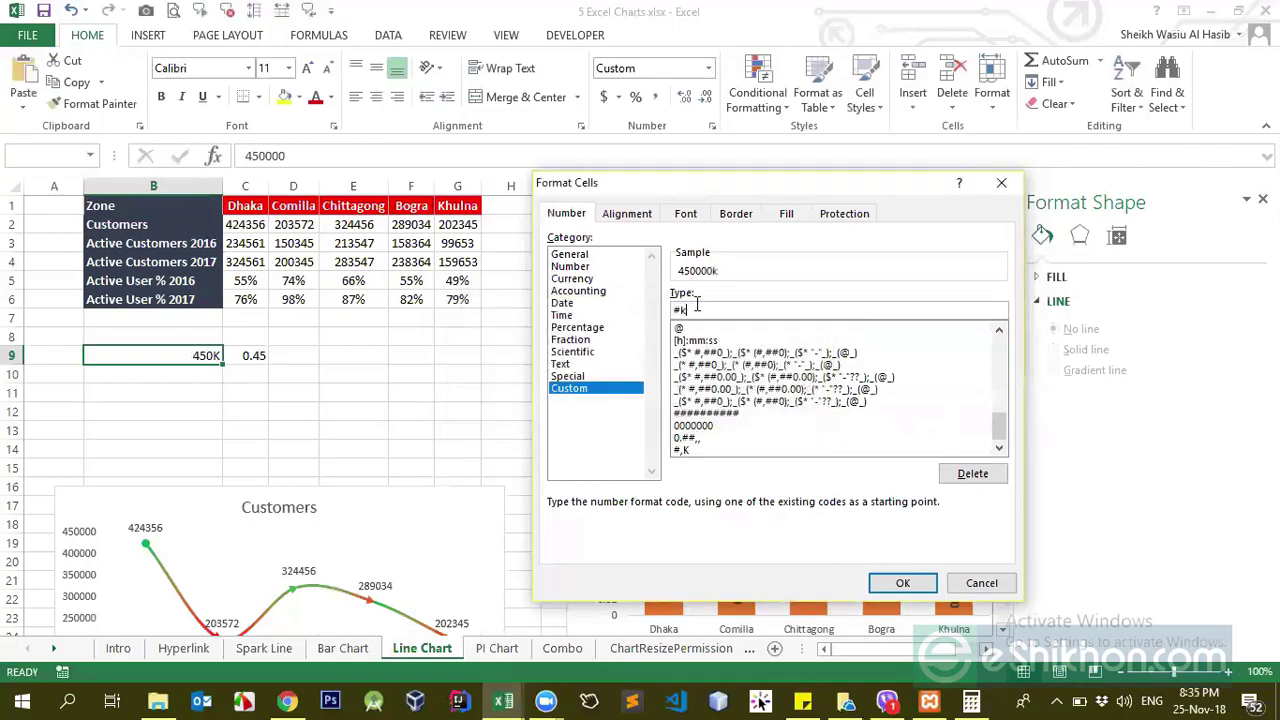
key("BackSpace")
key("BackSpace")
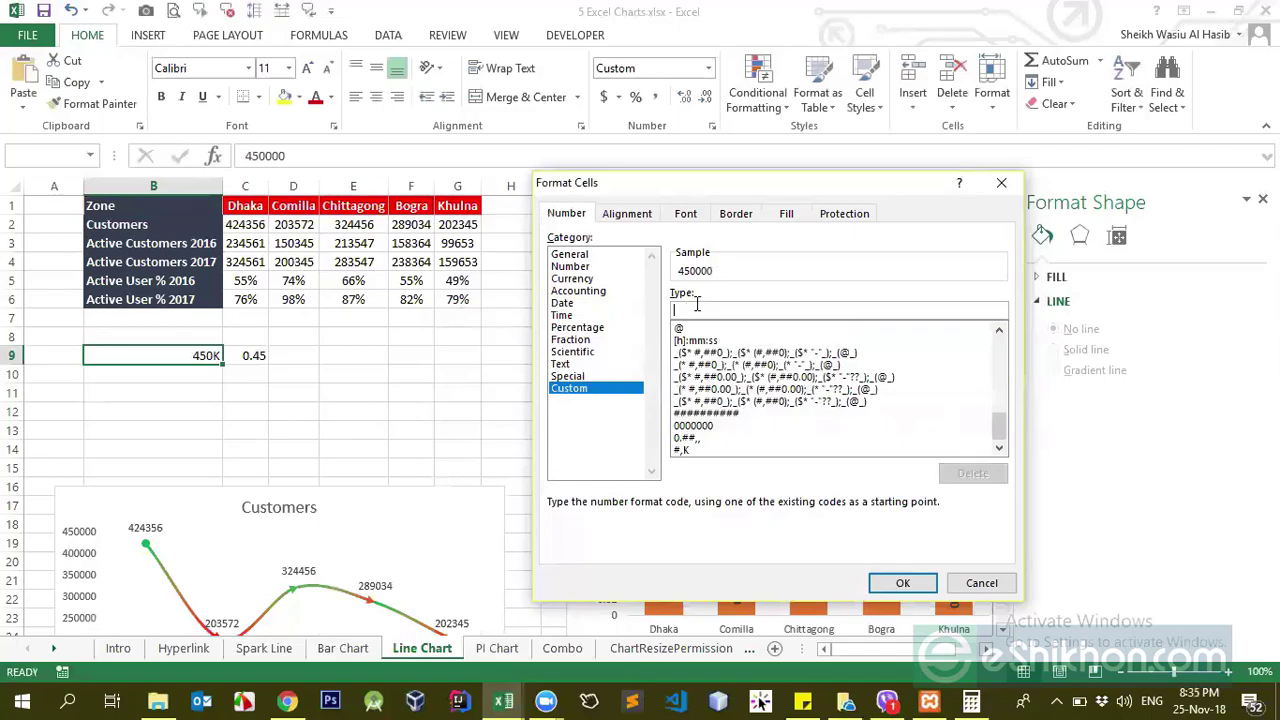
type("m,")
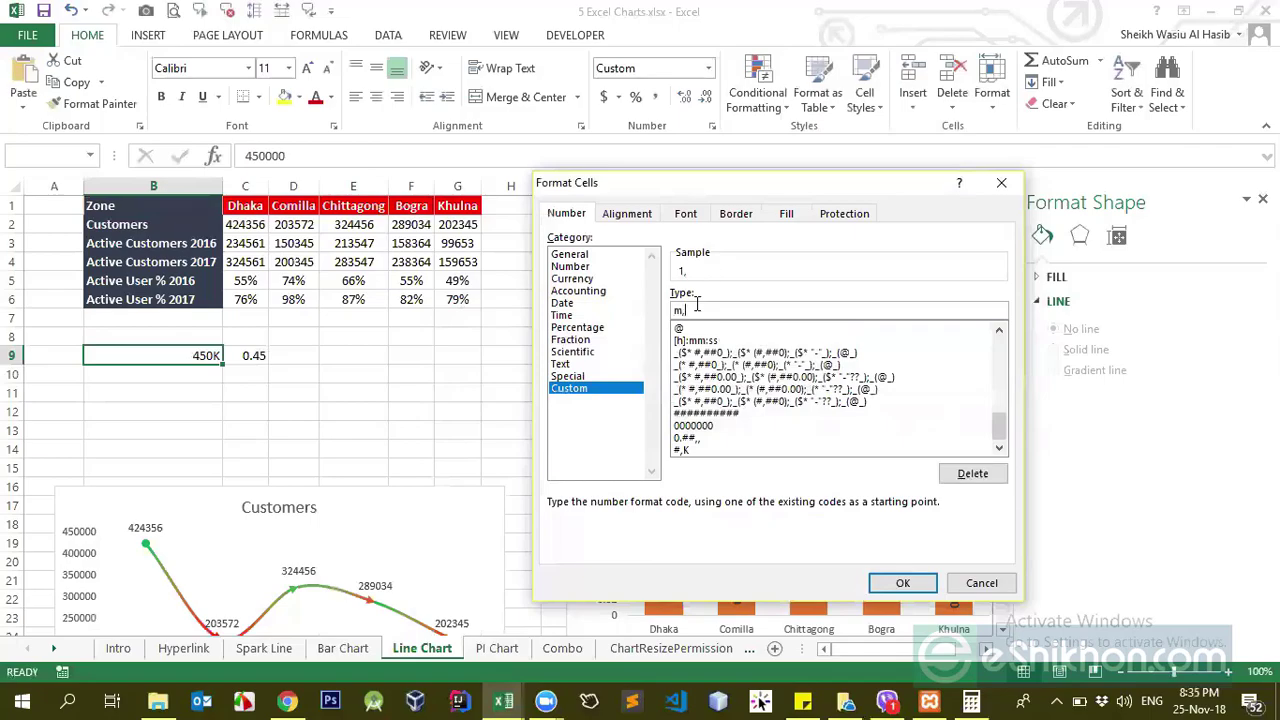
key("BackSpace")
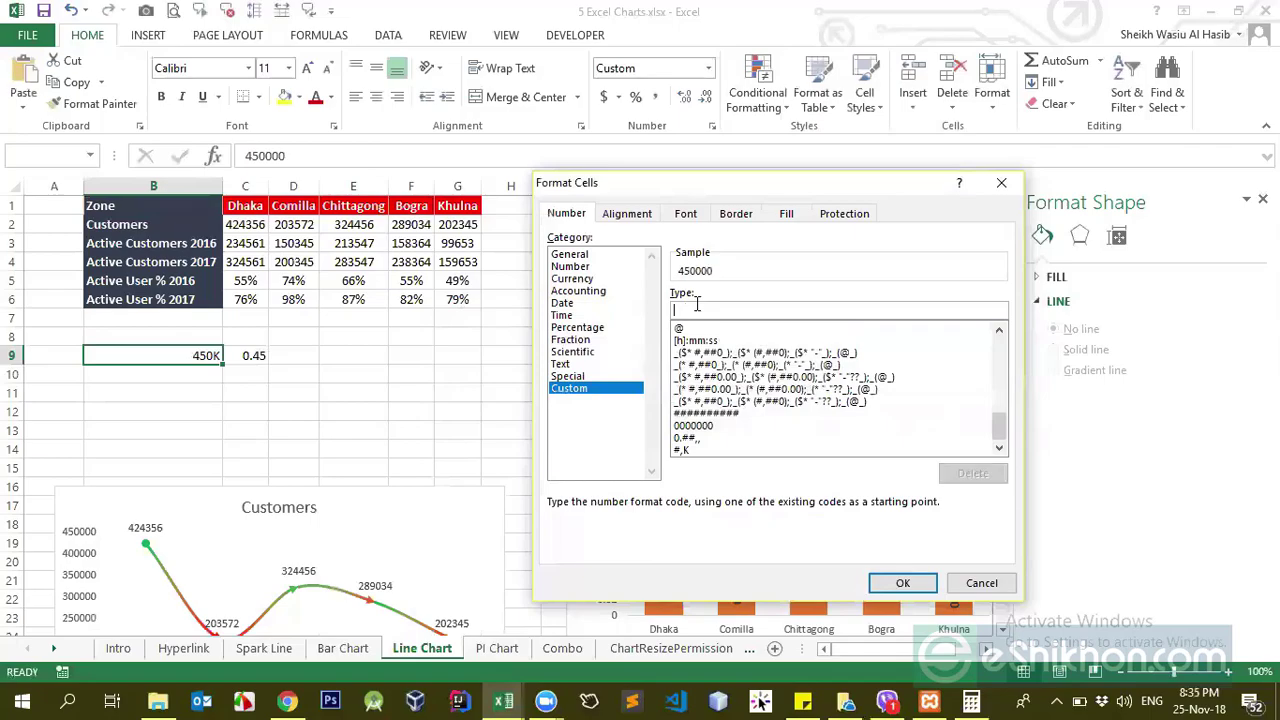
type("#")
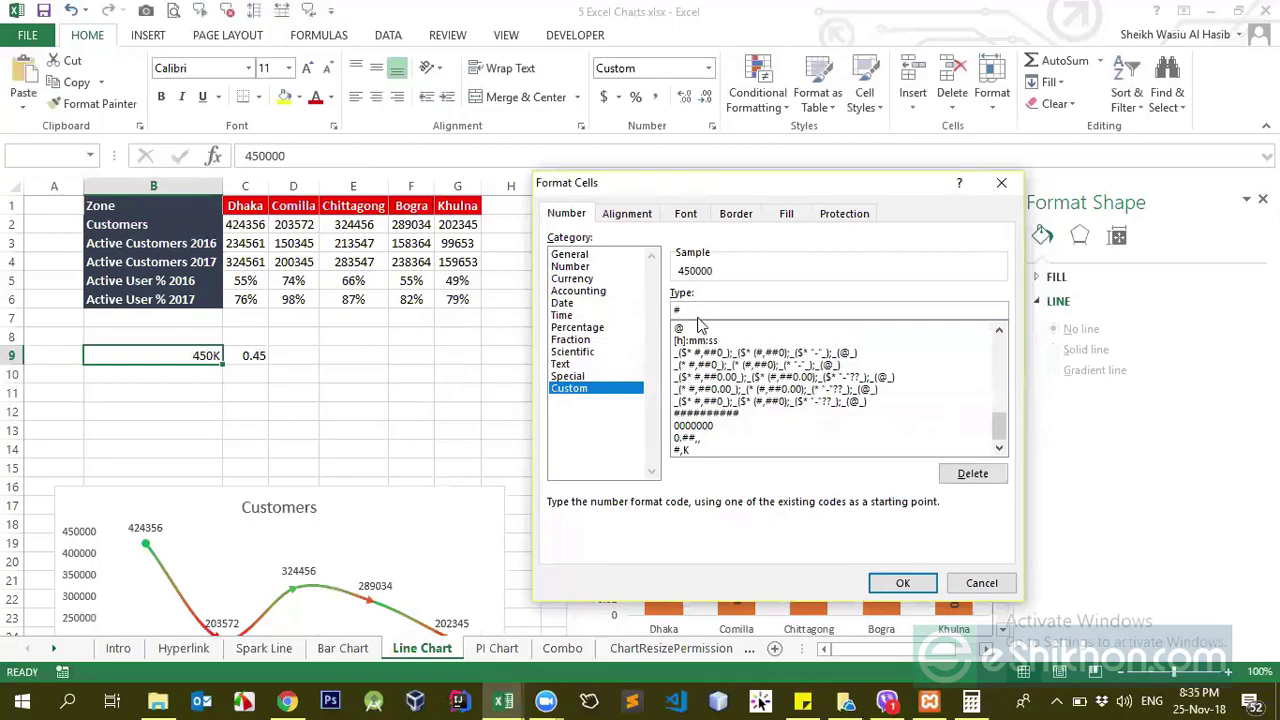
left_click(981, 583)
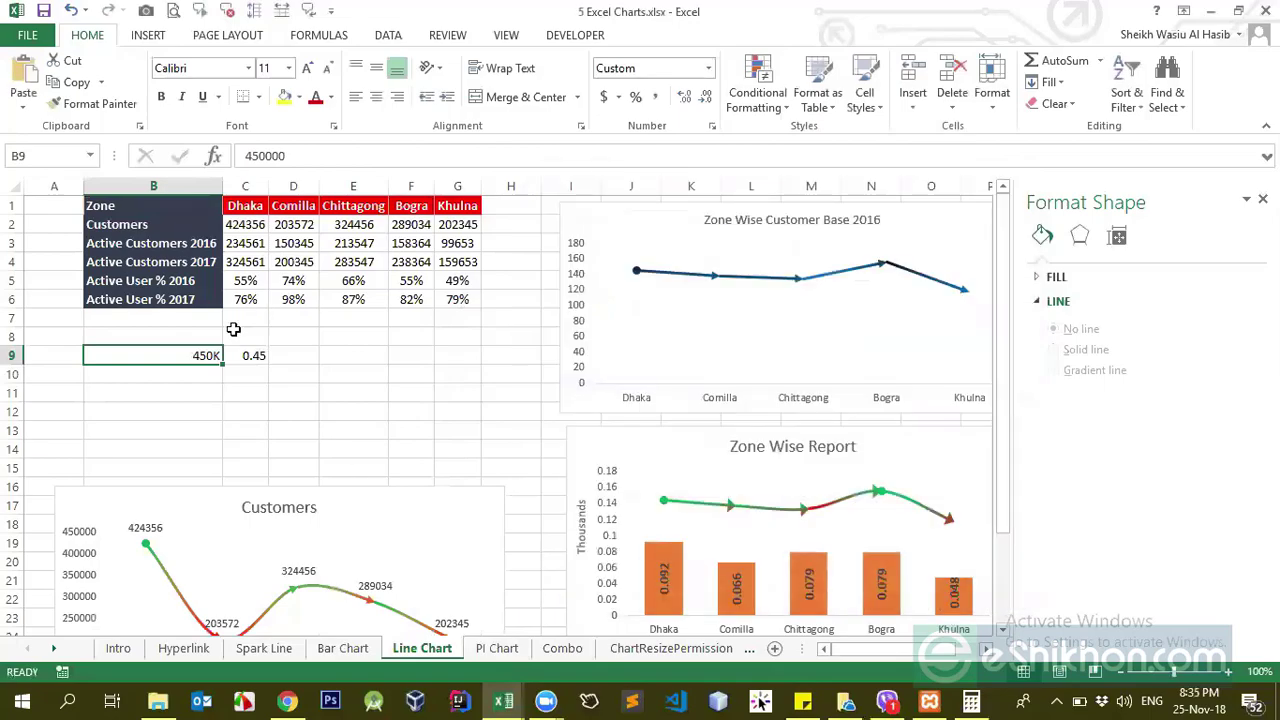
- Format the vertical axis numbers of the Customers chart with the custom format code #,K
left_click(286, 368)
scroll(165, 600, "down", 4)
left_click(81, 427)
left_click(85, 398)
right_click(84, 395)
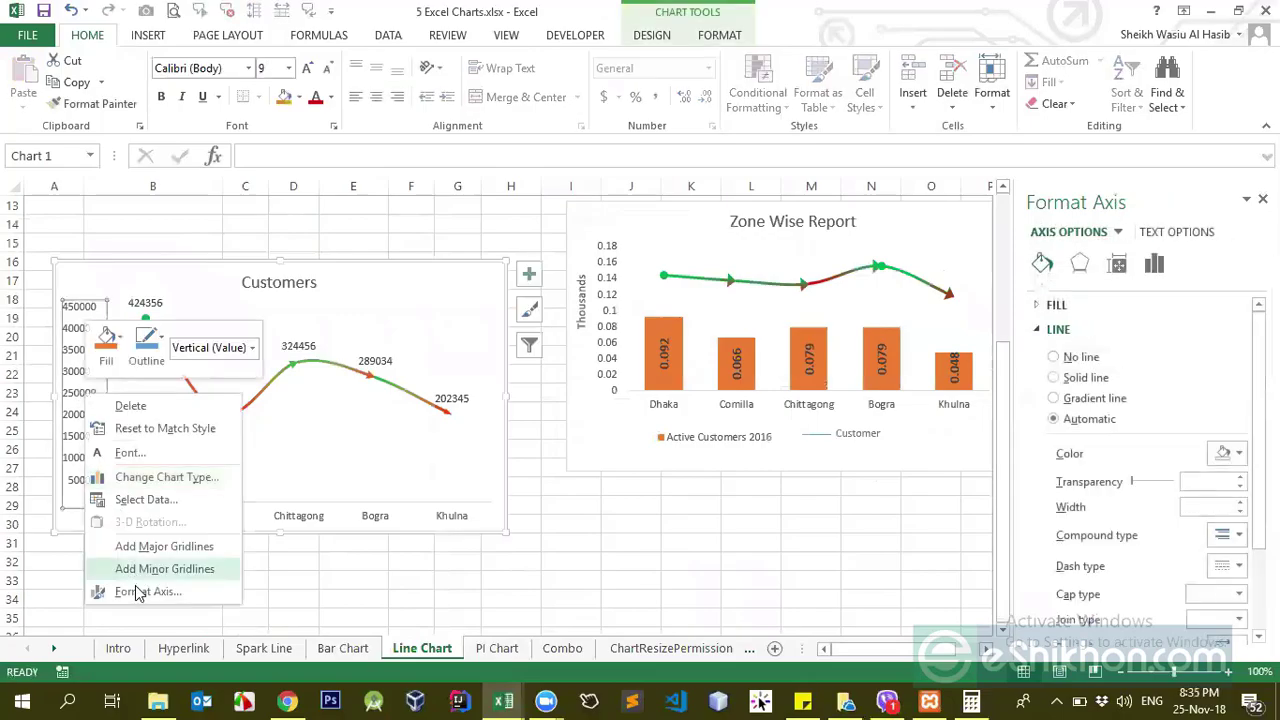
left_click(85, 385)
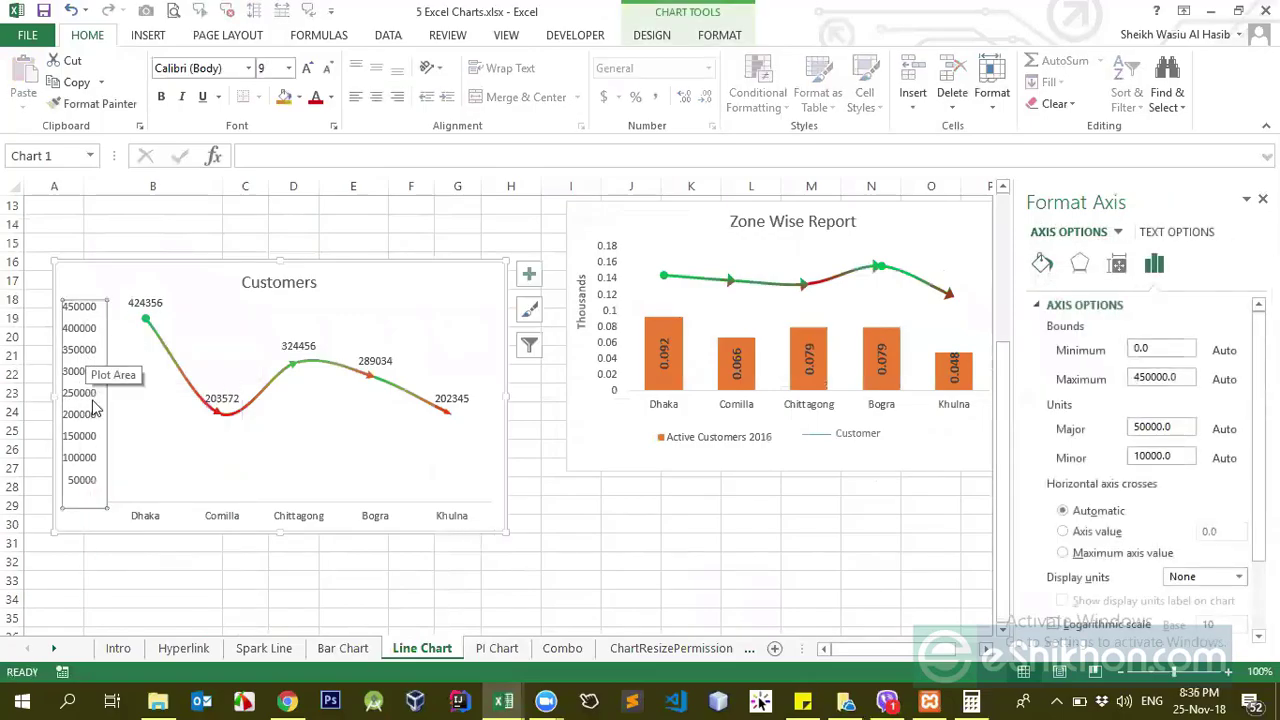
scroll(1200, 566, "down", 2)
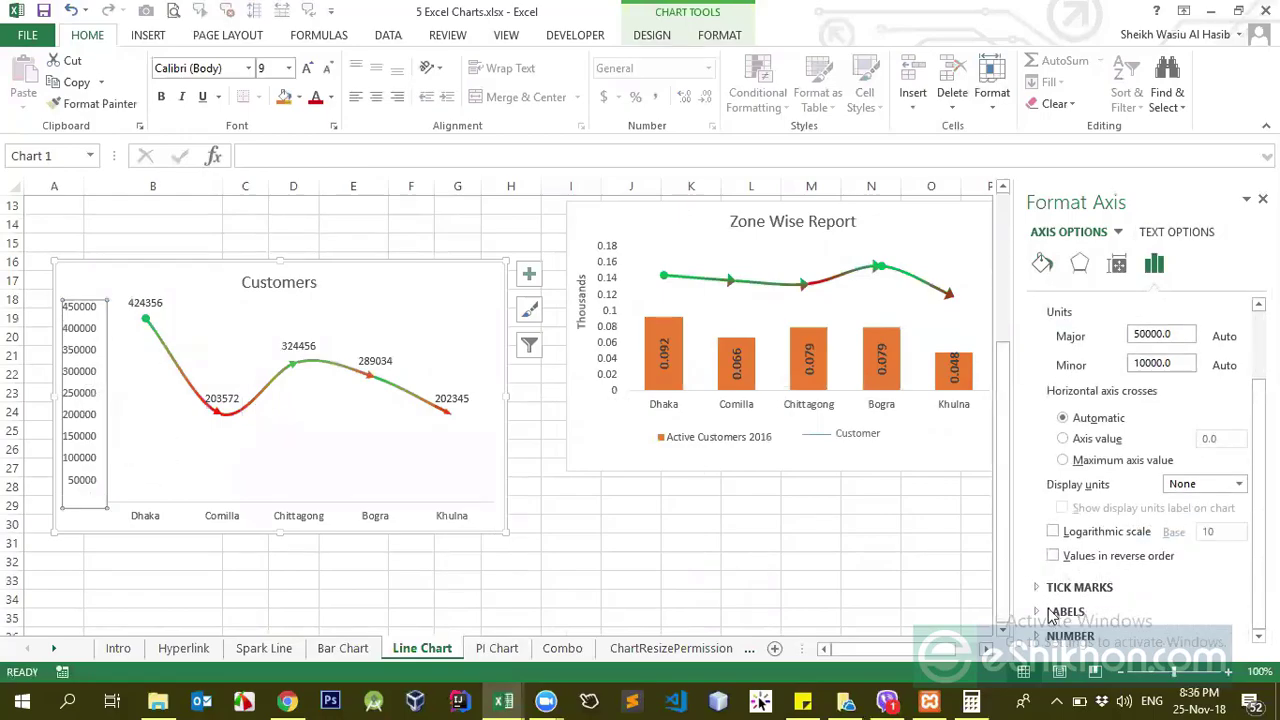
left_click(1040, 646)
left_click(1080, 556)
left_click(1078, 602)
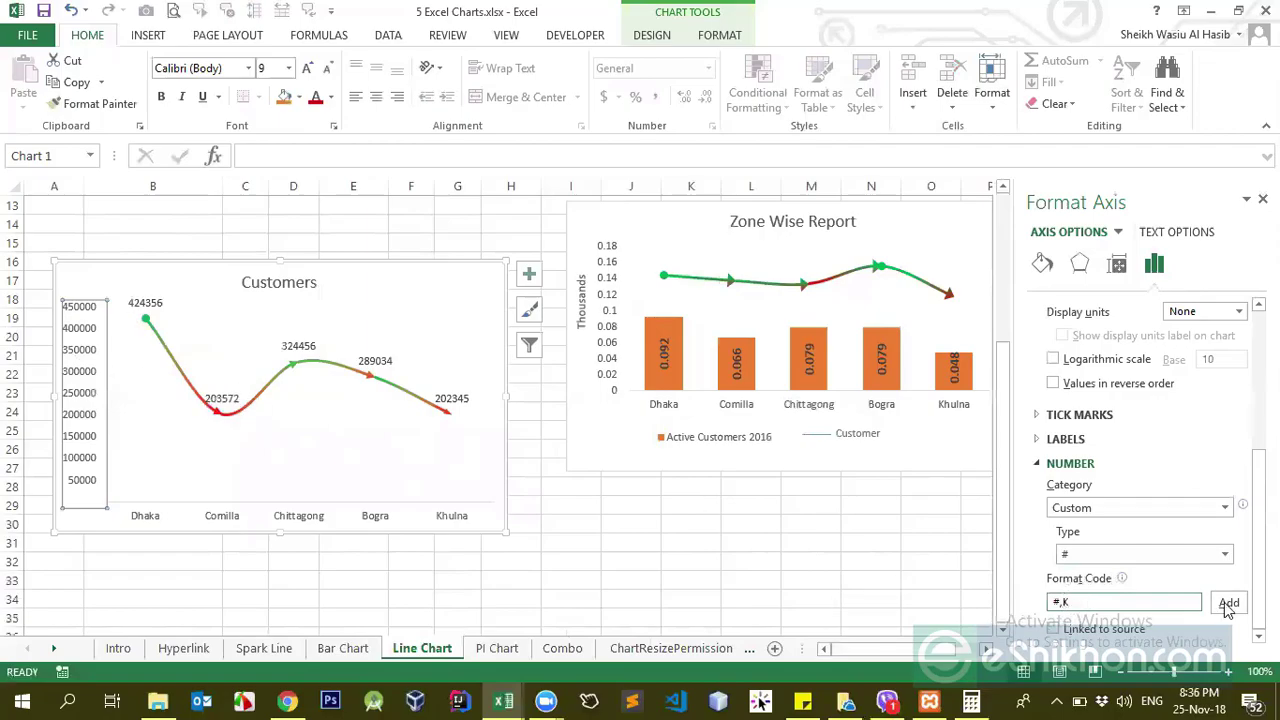
left_click(1228, 603)
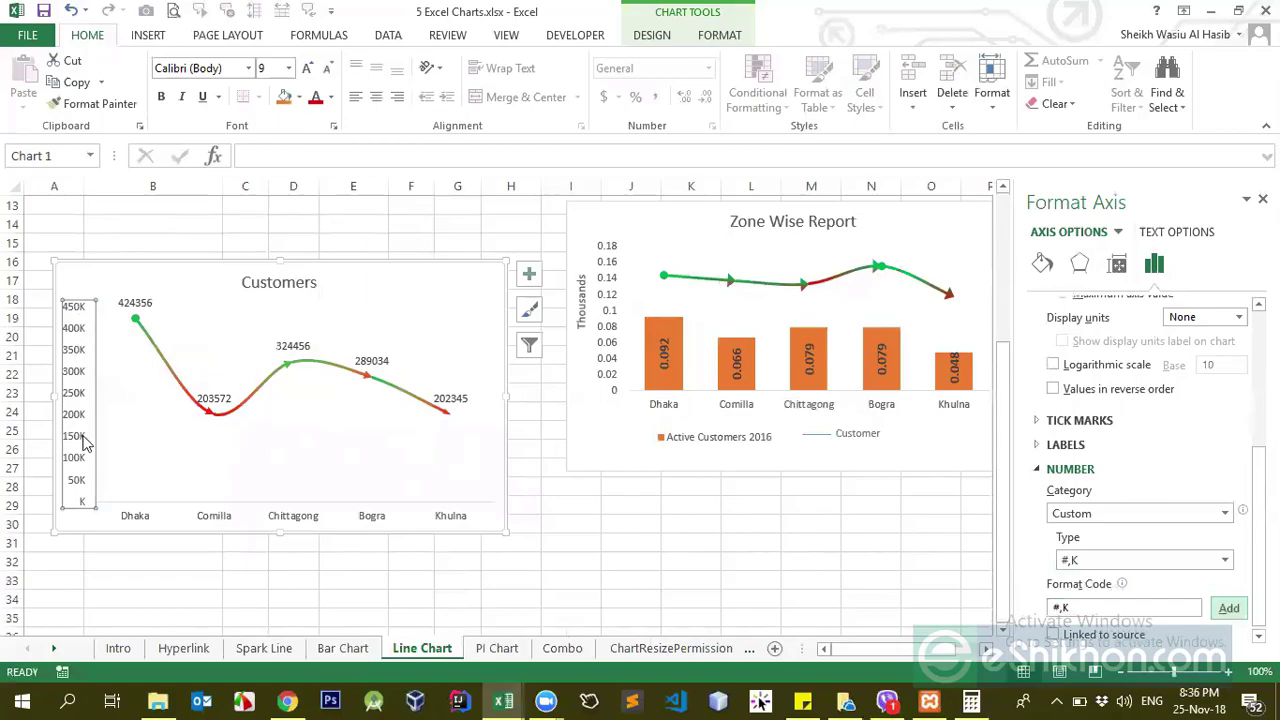
left_click(327, 238)
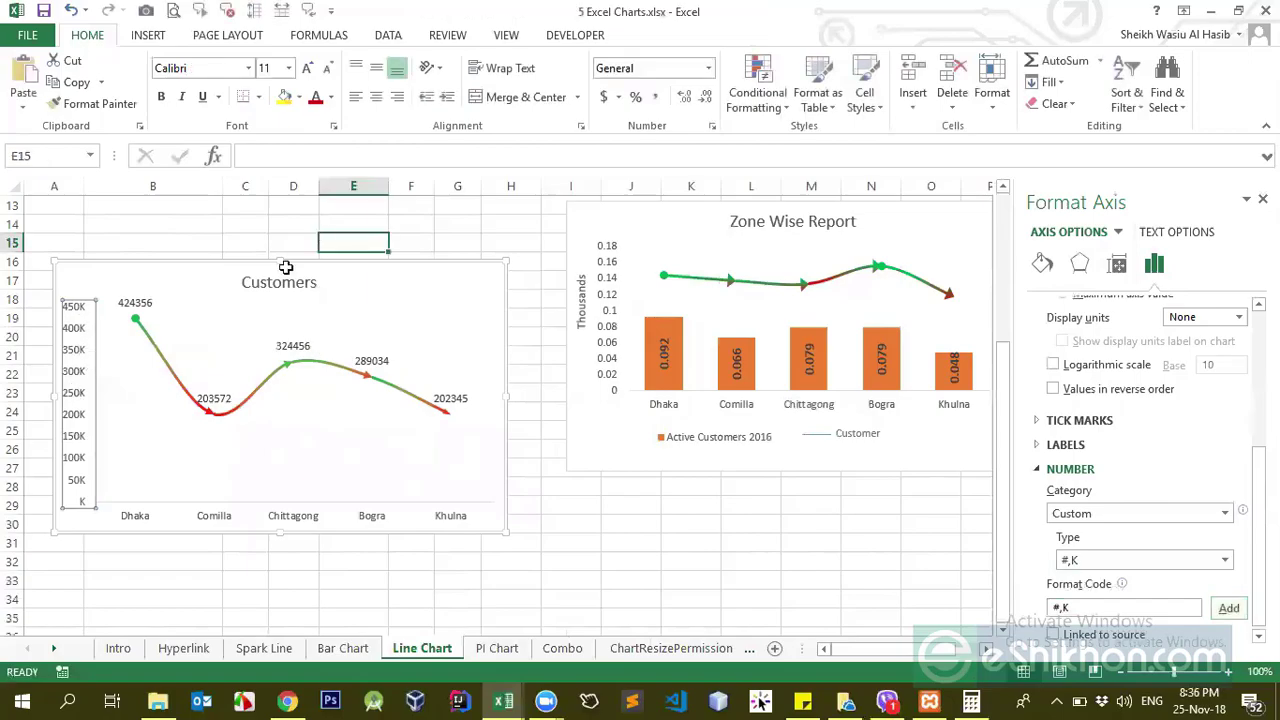
- Examine the label, number, axis and alignment settings of the Customers chart's vertical axis
left_click(85, 344)
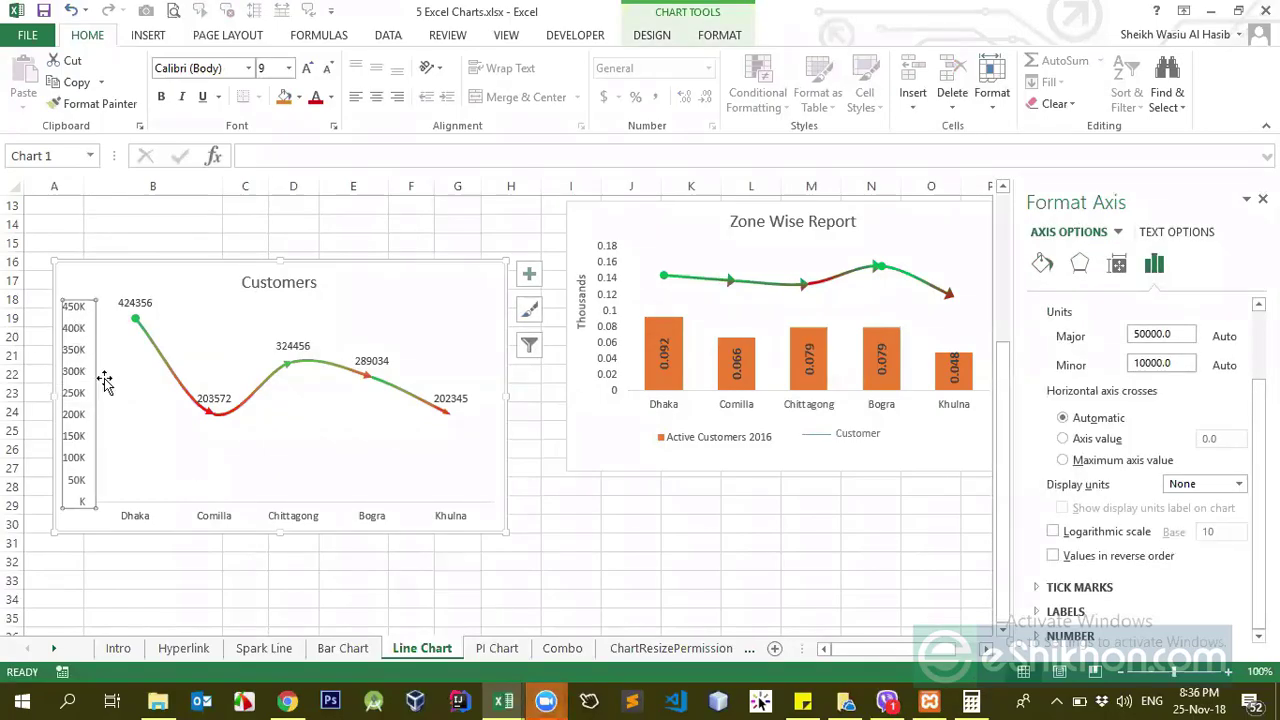
left_click(615, 505)
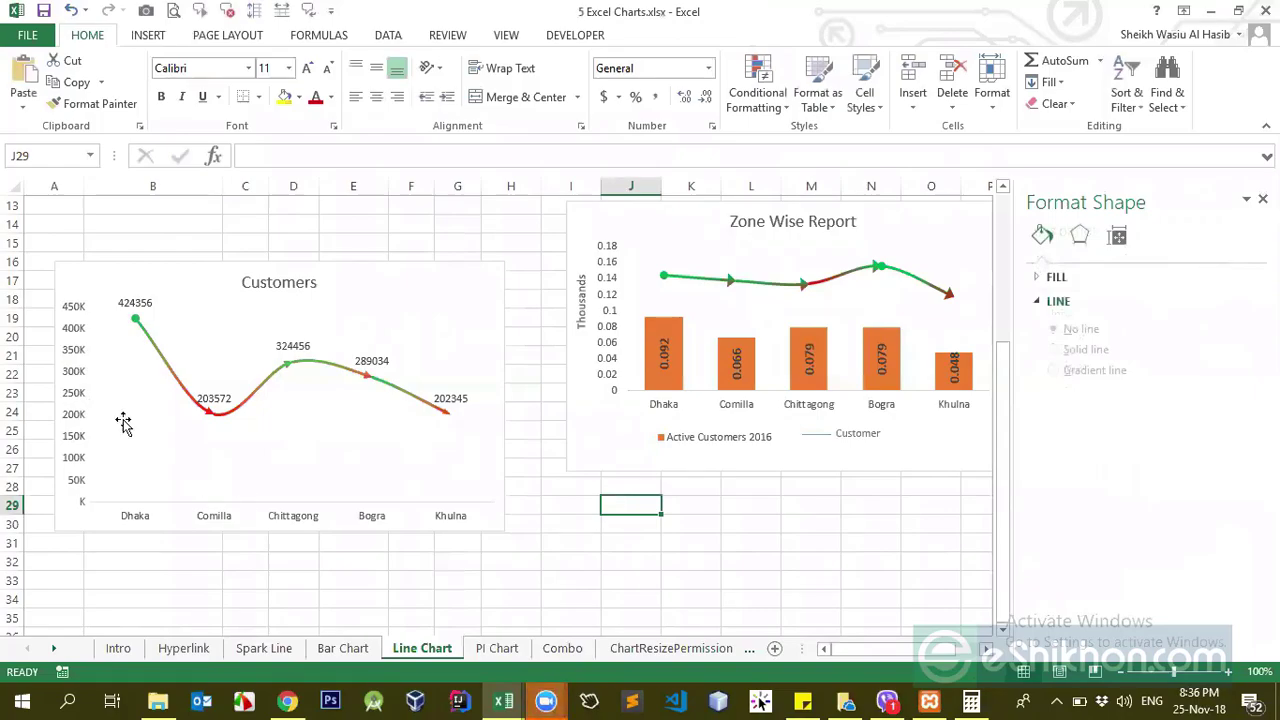
left_click(65, 402)
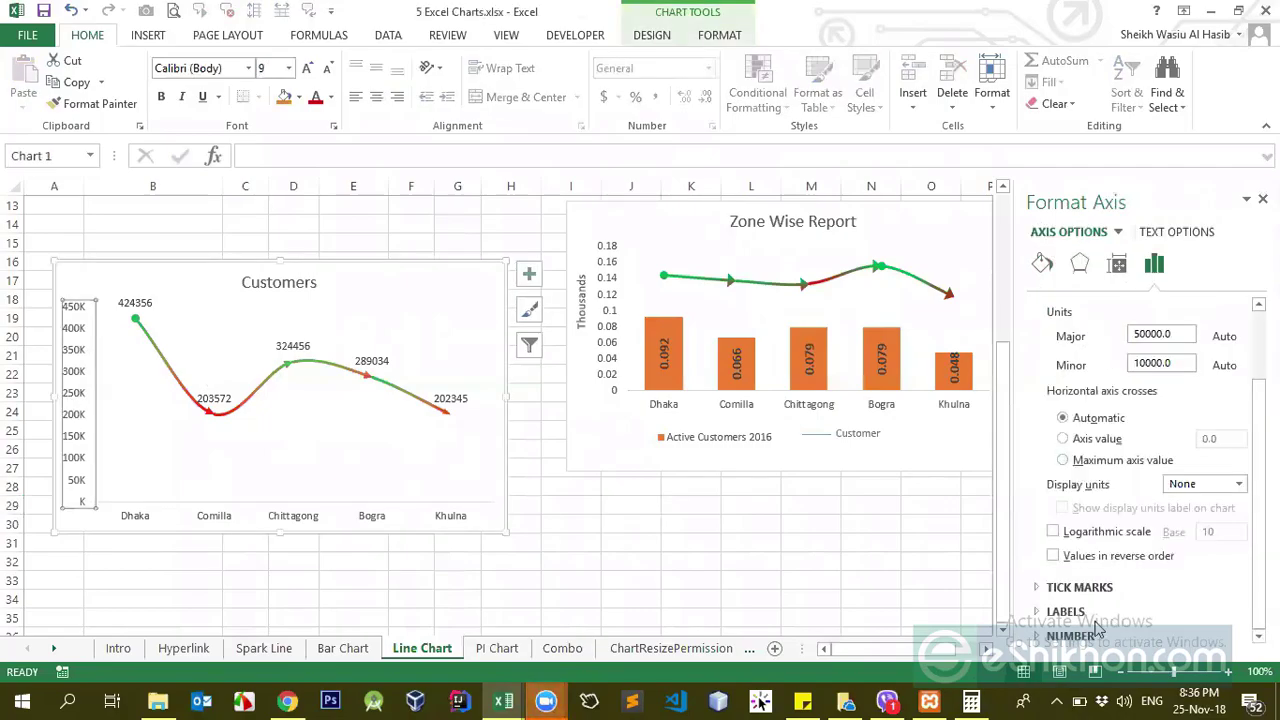
left_click(1065, 611)
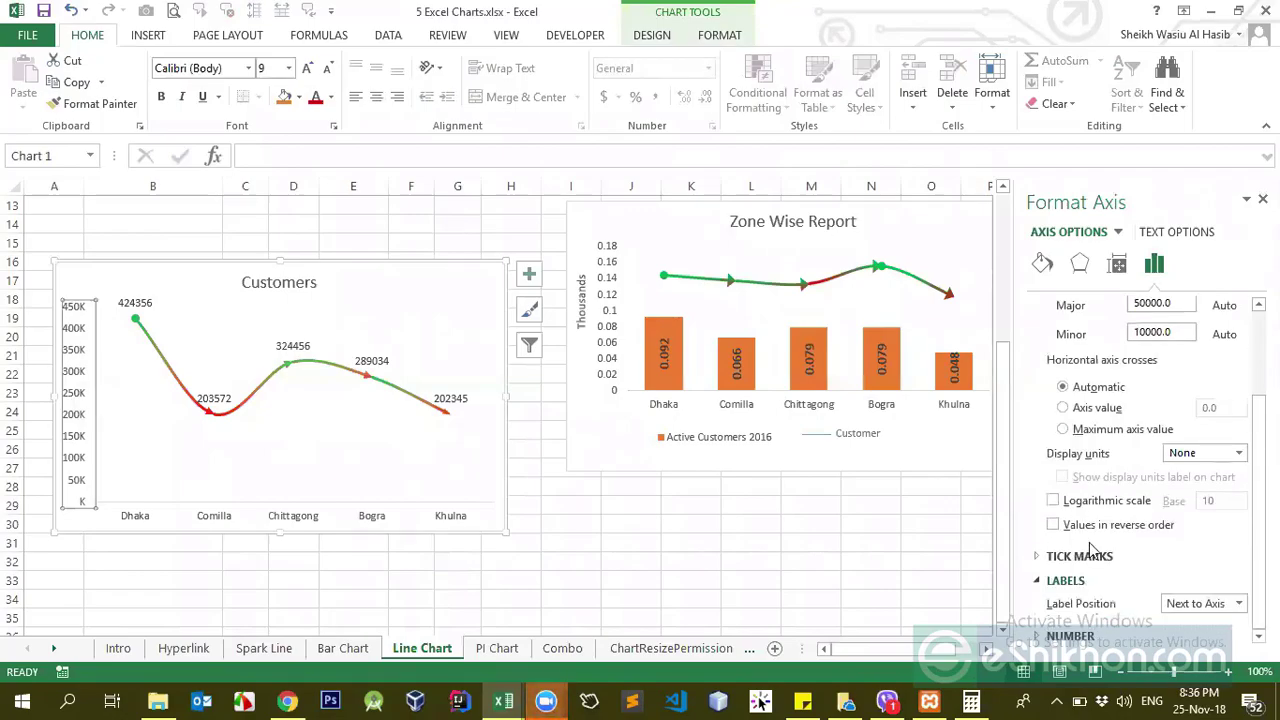
left_click(1040, 583)
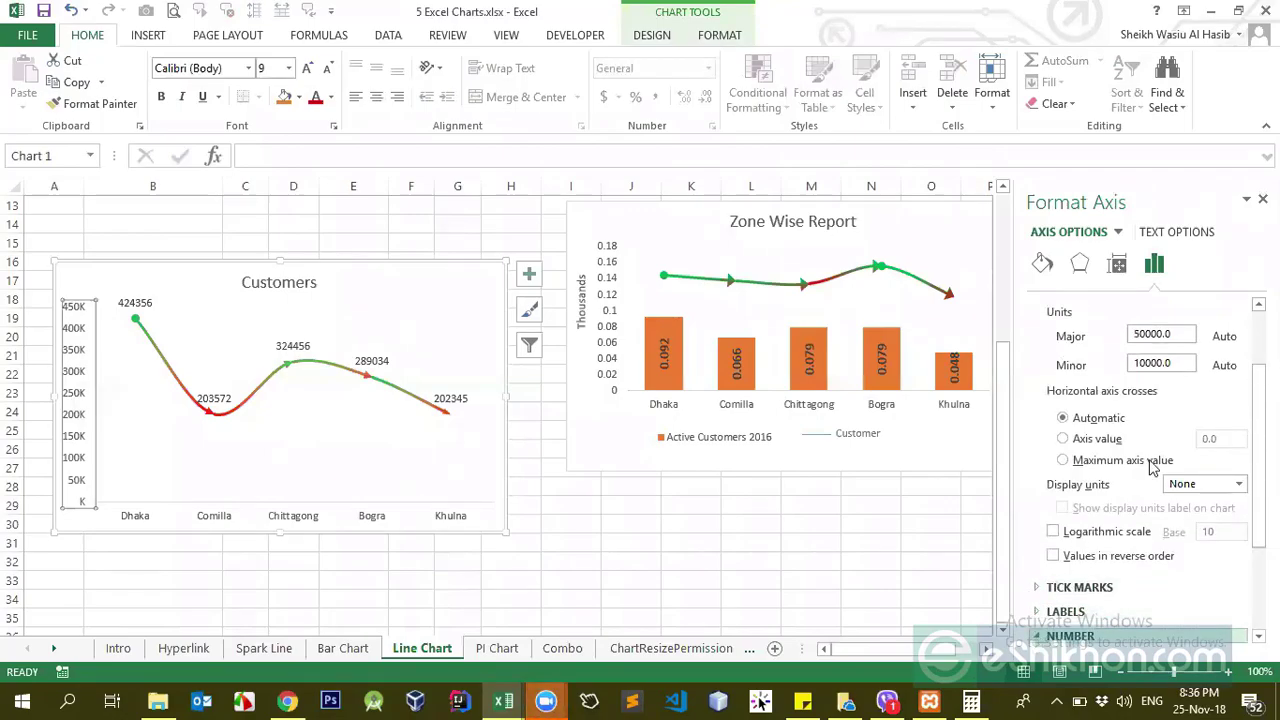
left_click(1068, 631)
scroll(1128, 298, "up", 5)
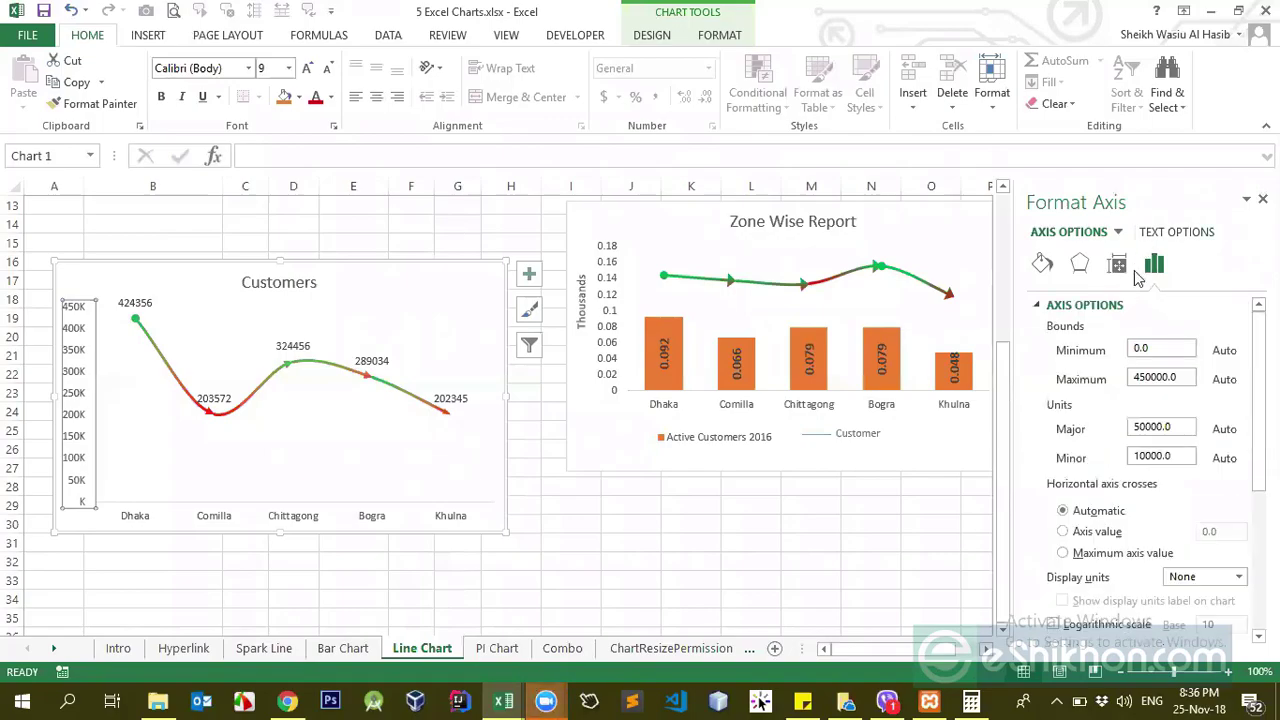
left_click(1117, 263)
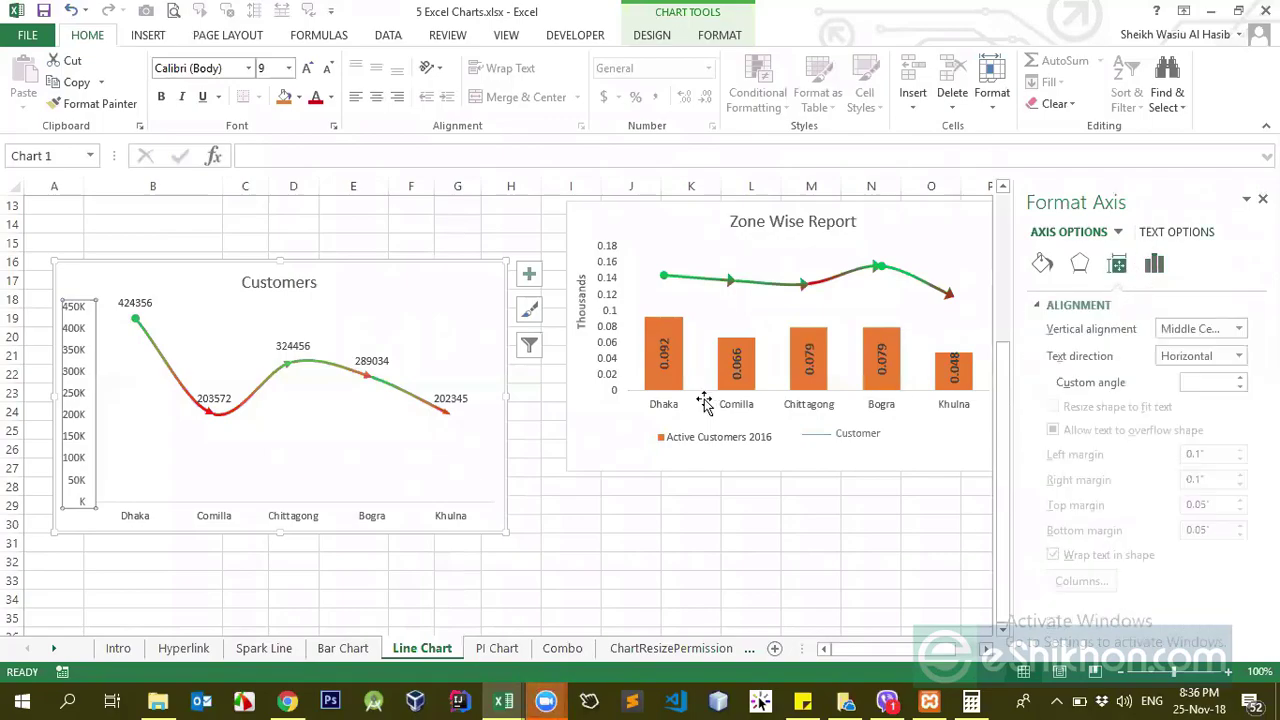
- Add primary horizontal and primary vertical axis titles to the Customers line chart
left_click(145, 519)
left_click(75, 422)
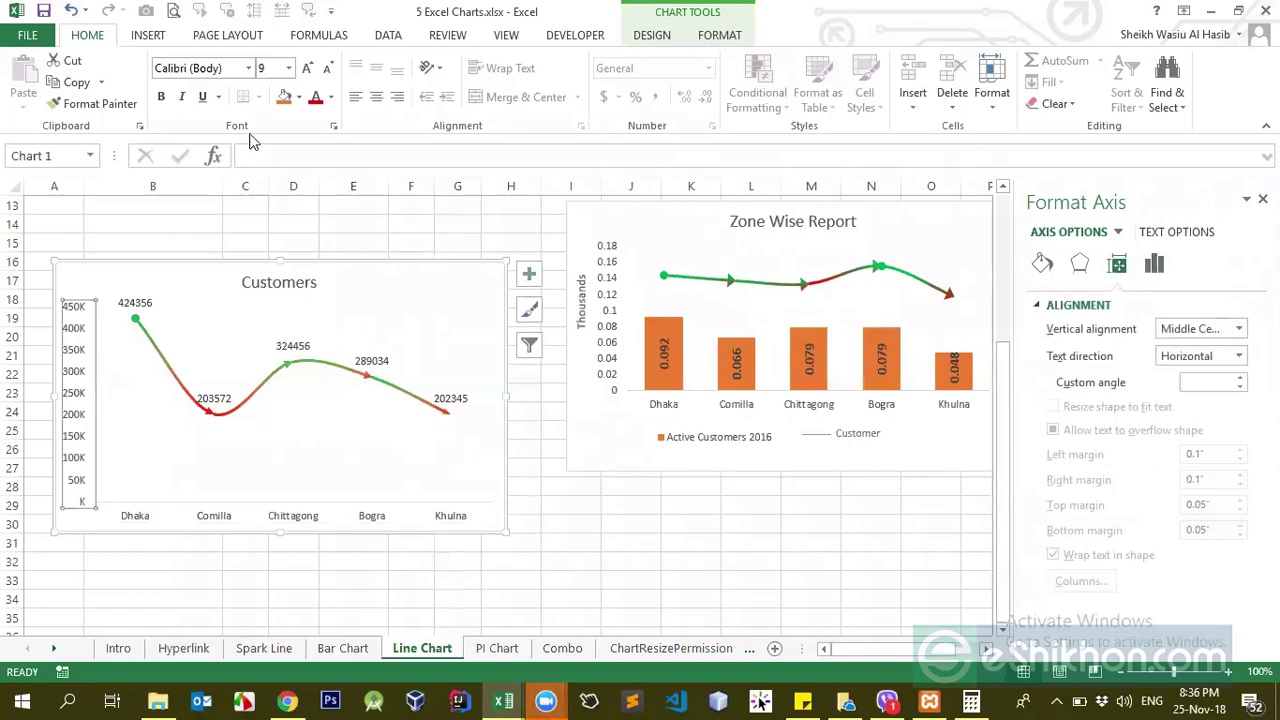
left_click(668, 38)
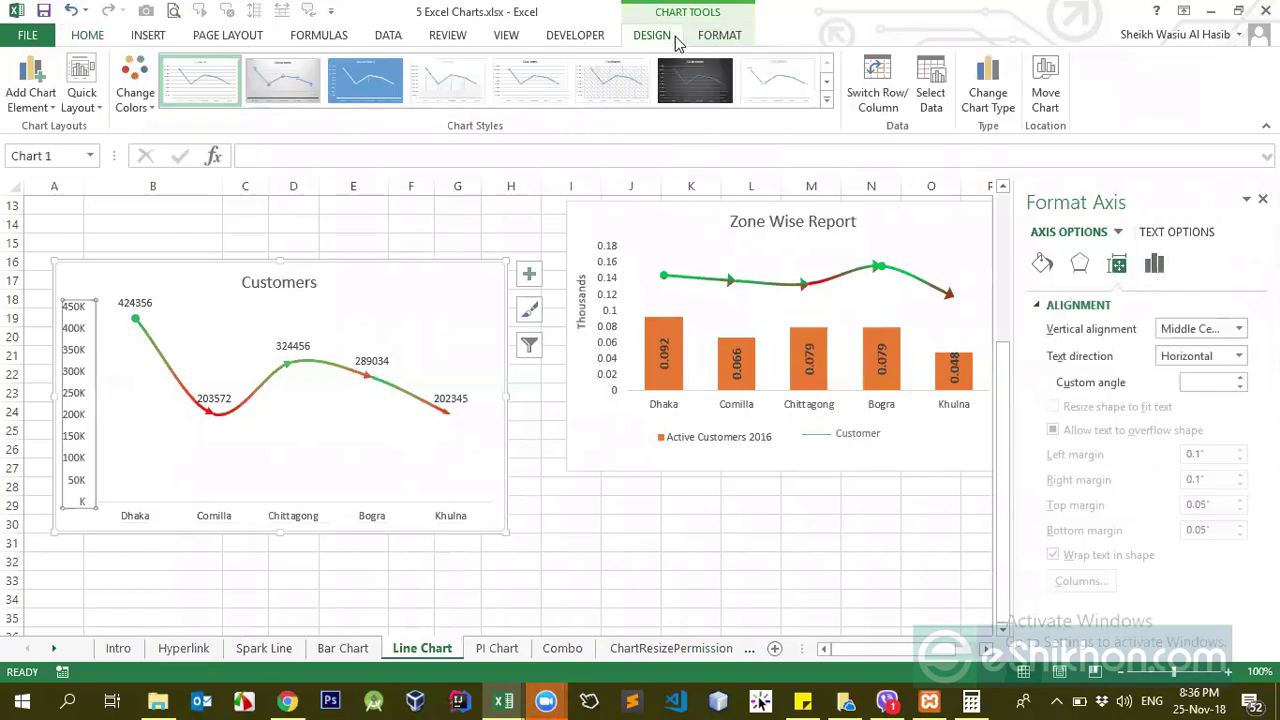
left_click(50, 100)
mouse_move(76, 135)
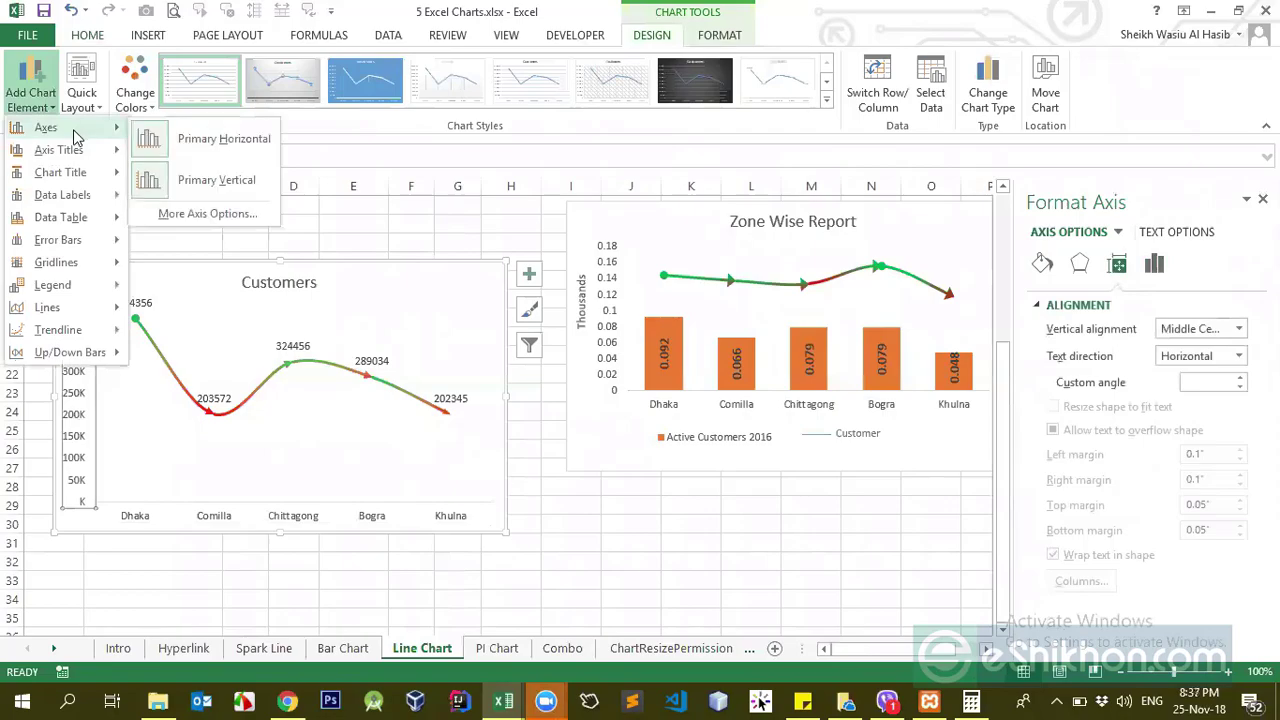
mouse_move(73, 160)
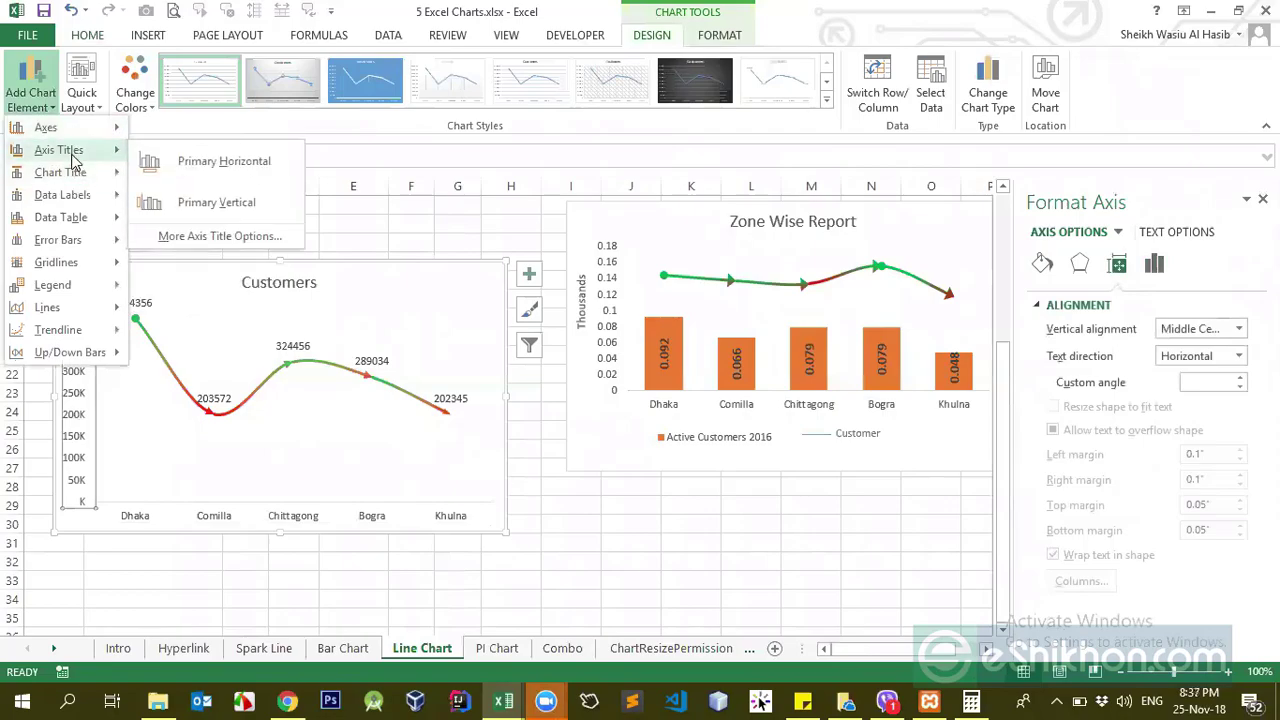
left_click(163, 161)
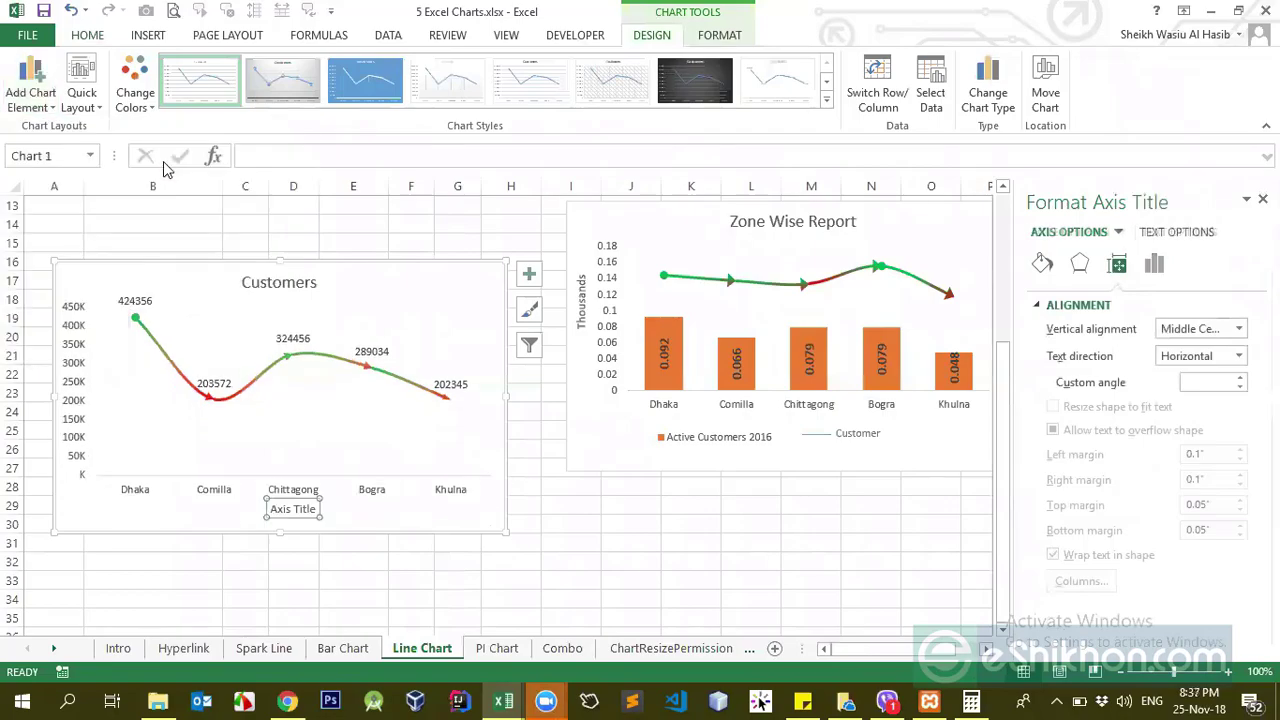
left_click(50, 100)
mouse_move(97, 149)
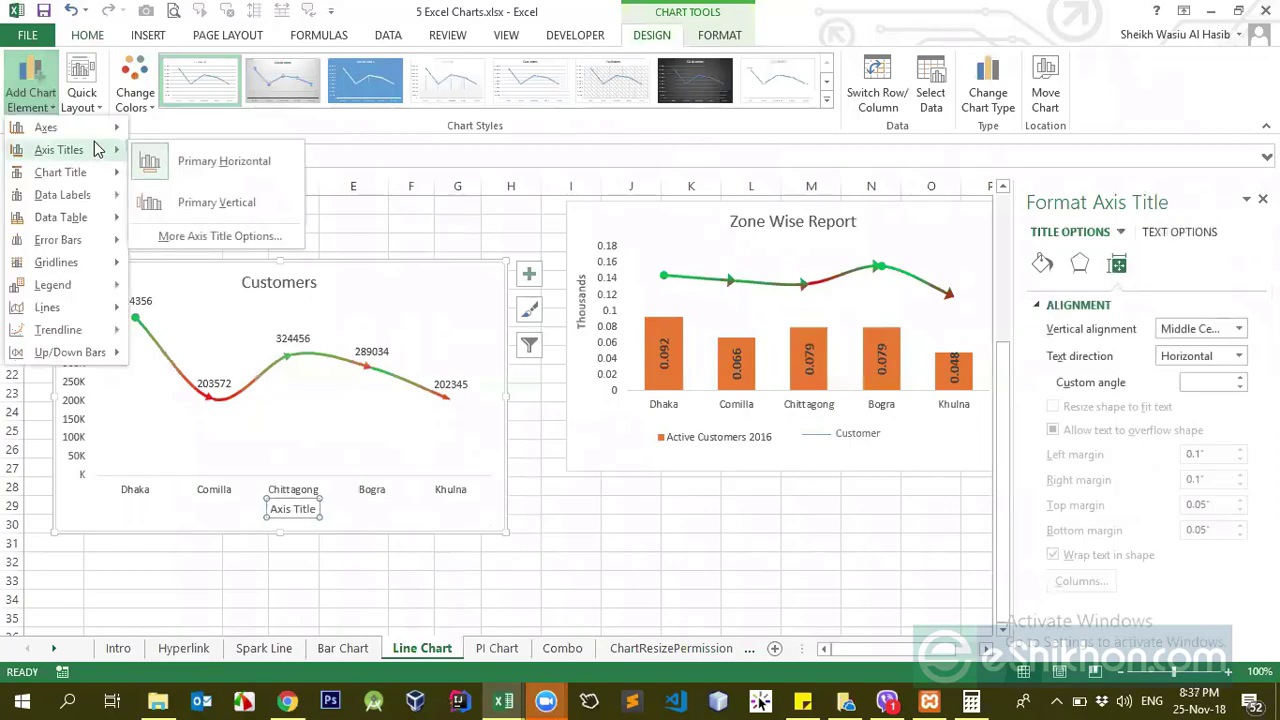
left_click(158, 201)
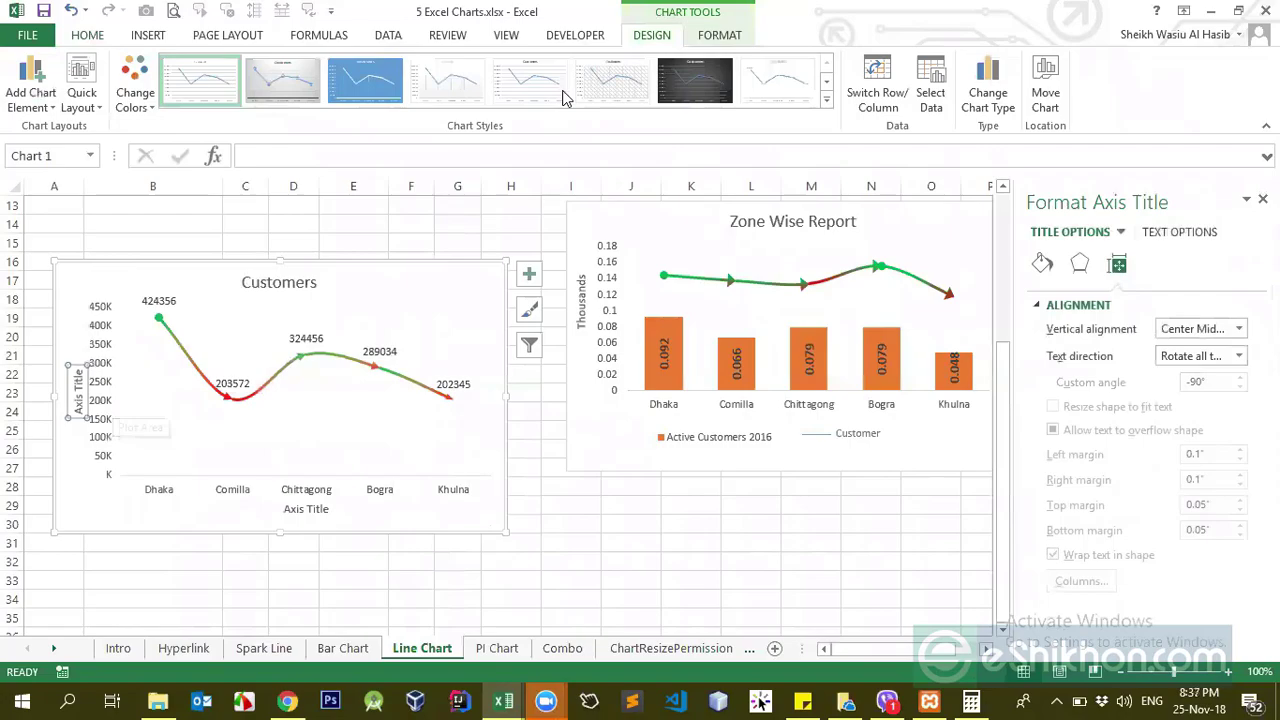
left_click(548, 692)
left_click(621, 644)
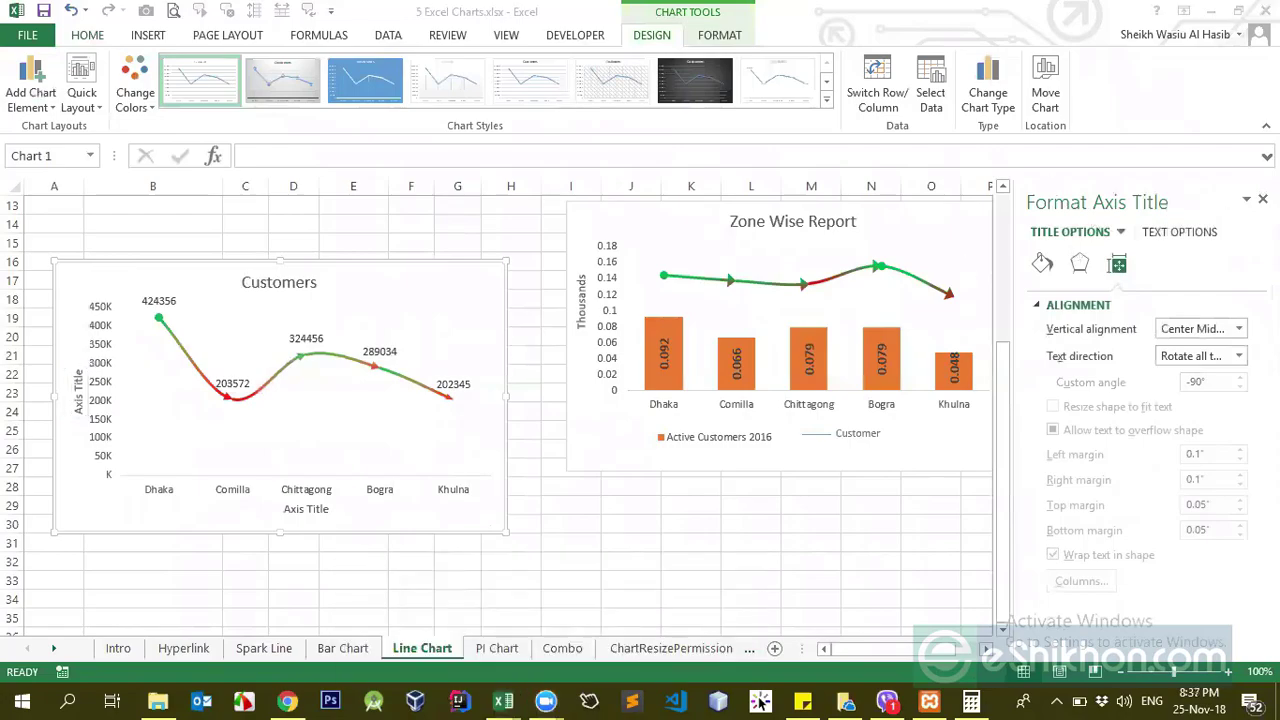
left_click(1188, 294)
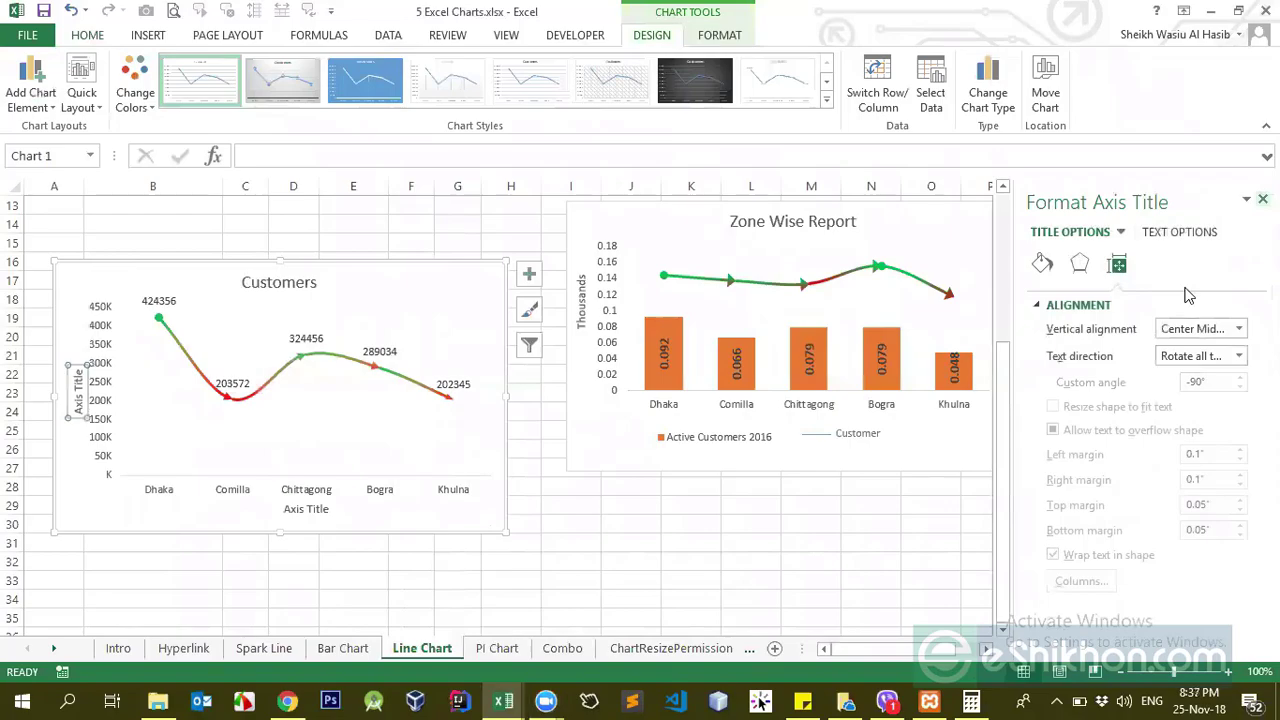
- Look through the workbook's PI Chart, Combo, ChartResizePermission, Line Chart, Bar Chart, Spark Line, Hyperlink and Intro sheets
left_click(642, 548)
left_click(500, 650)
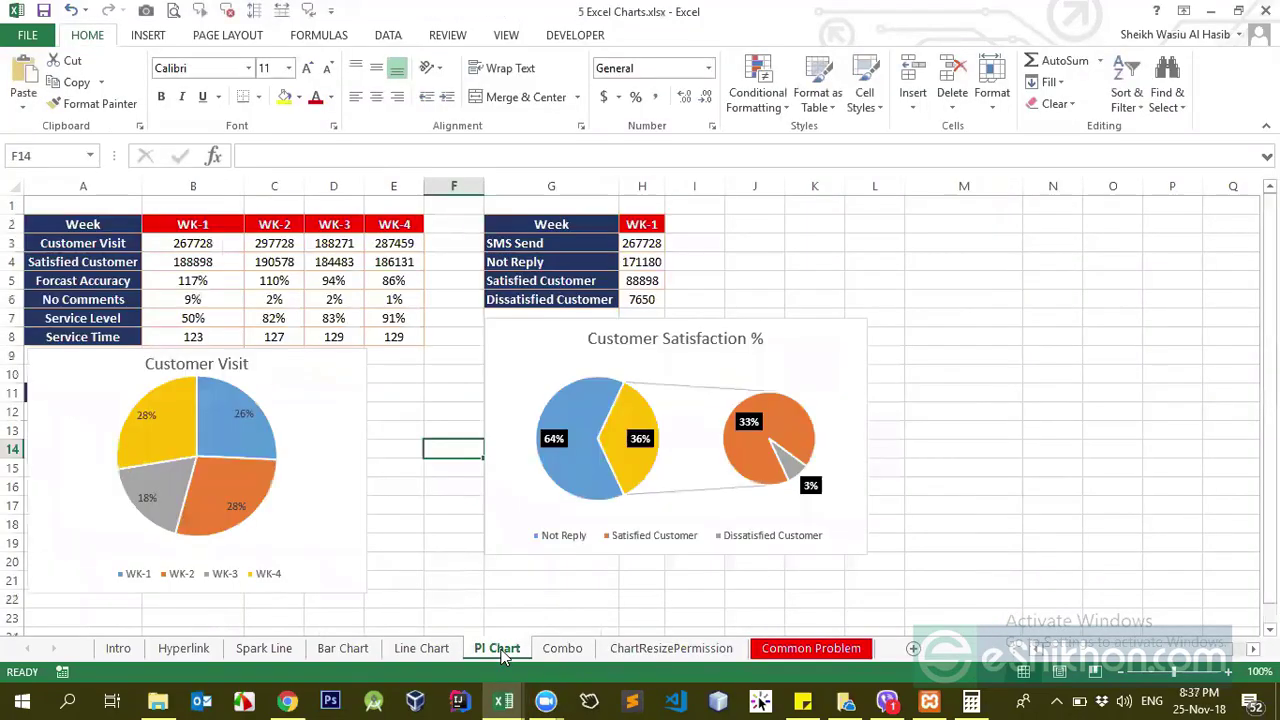
left_click(560, 649)
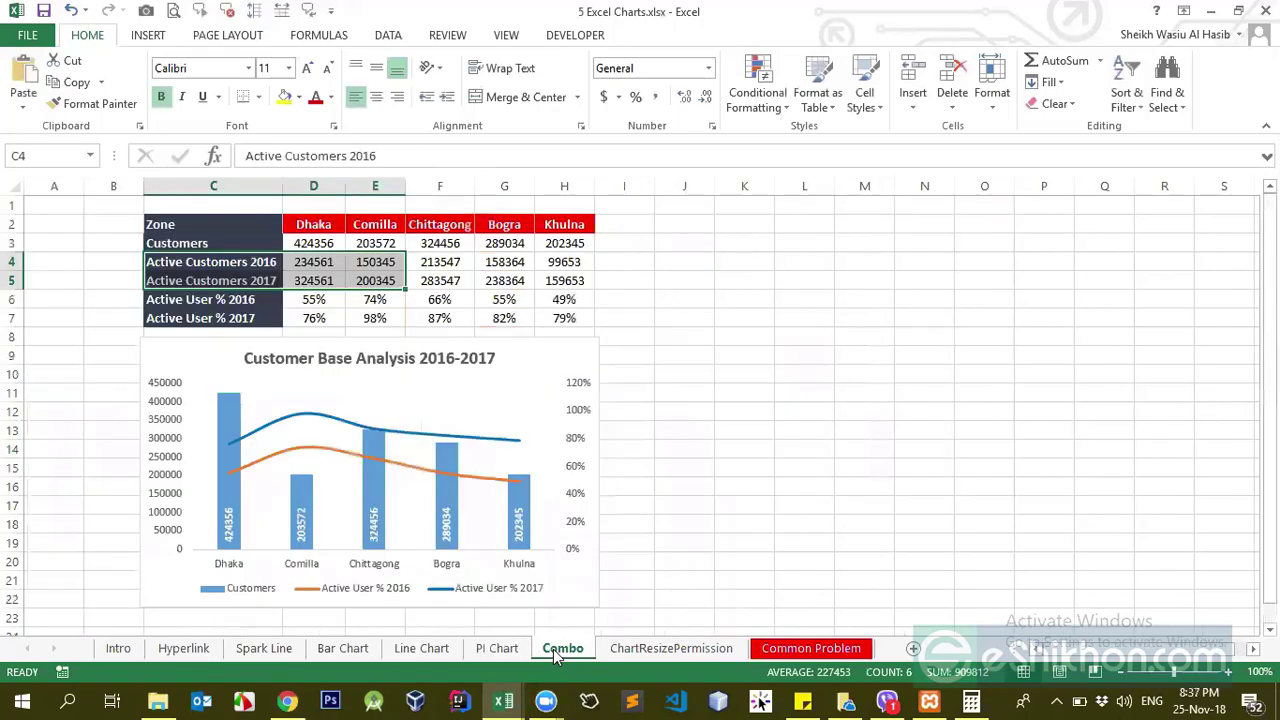
left_click(722, 560)
left_click(671, 651)
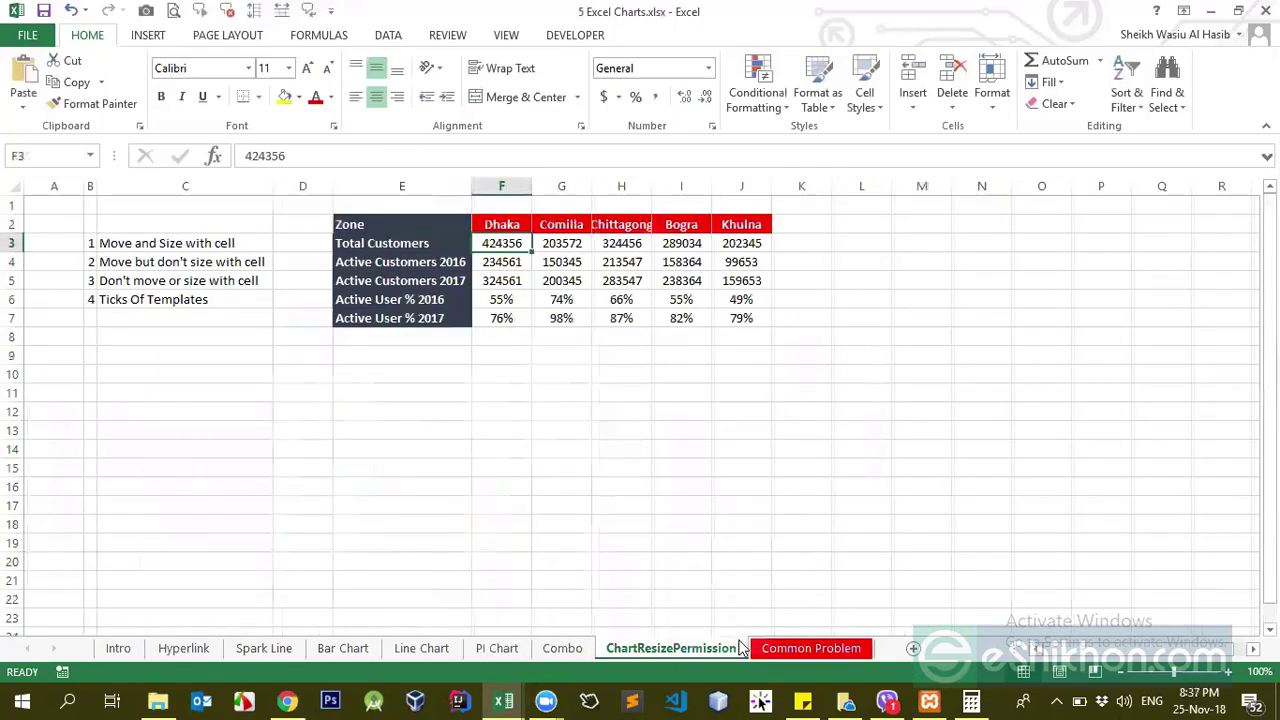
left_click(410, 650)
left_click(332, 650)
left_click(270, 649)
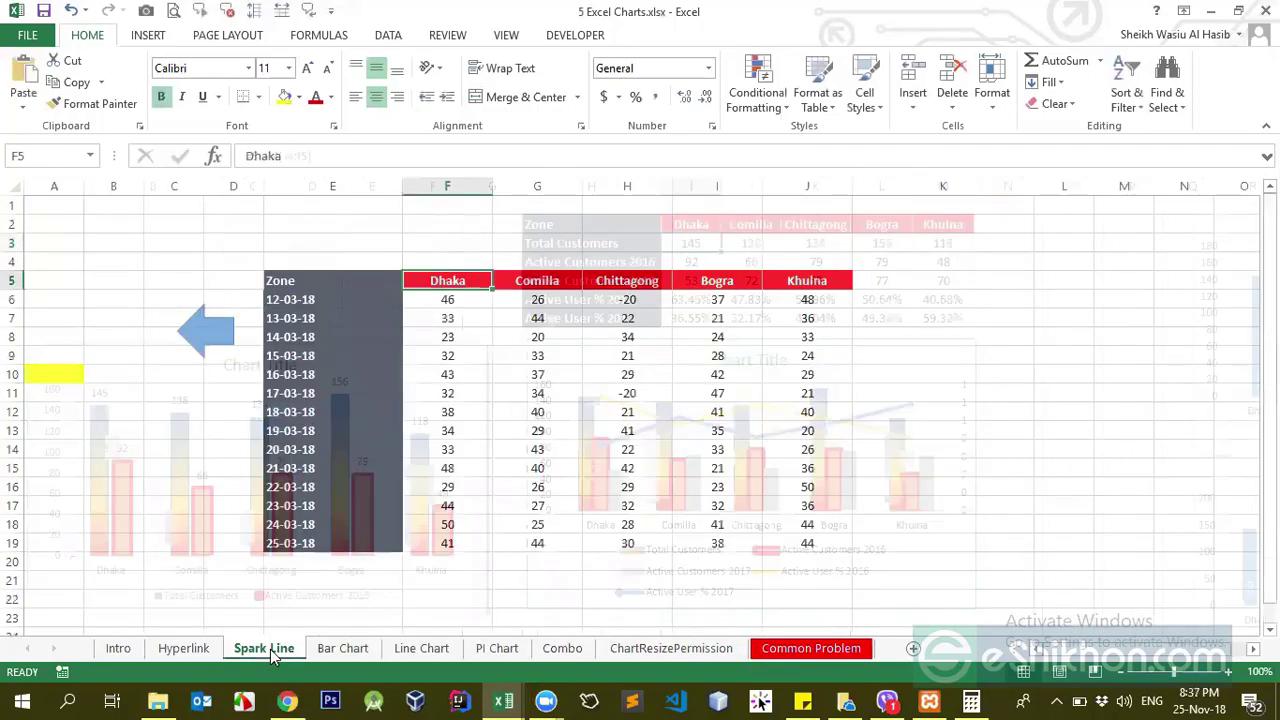
left_click(176, 650)
left_click(112, 650)
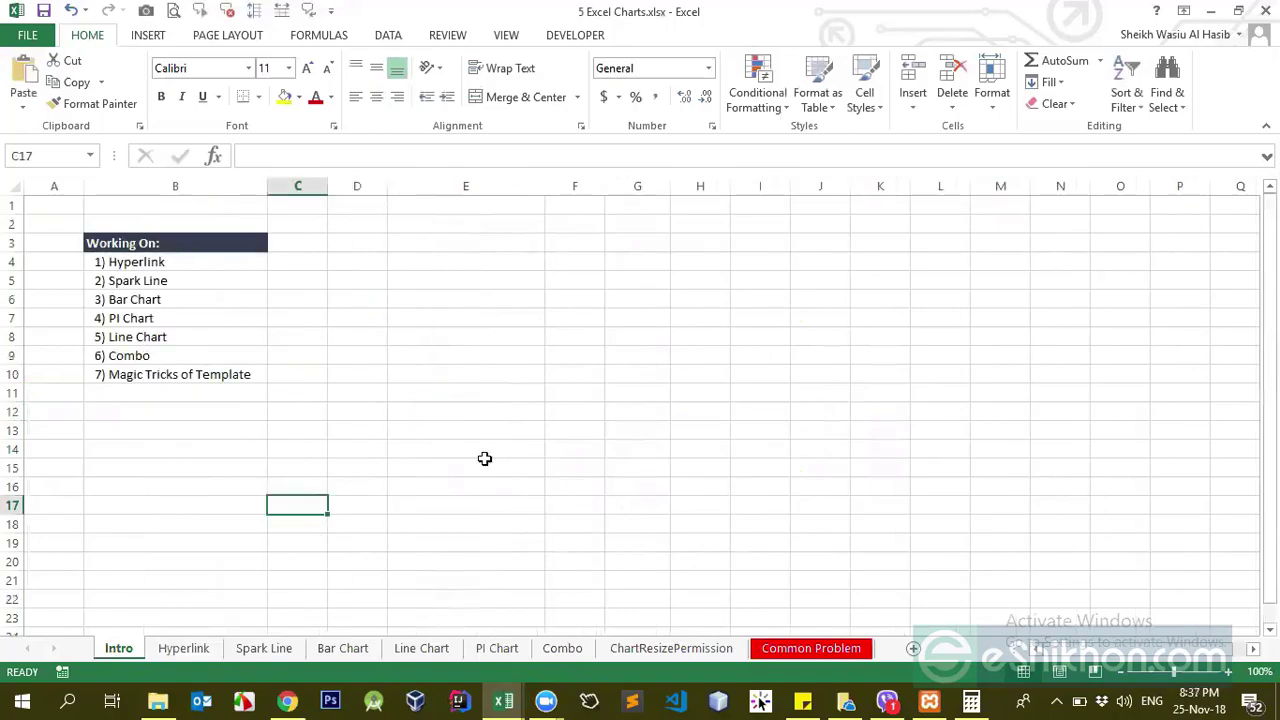
left_click(466, 467)
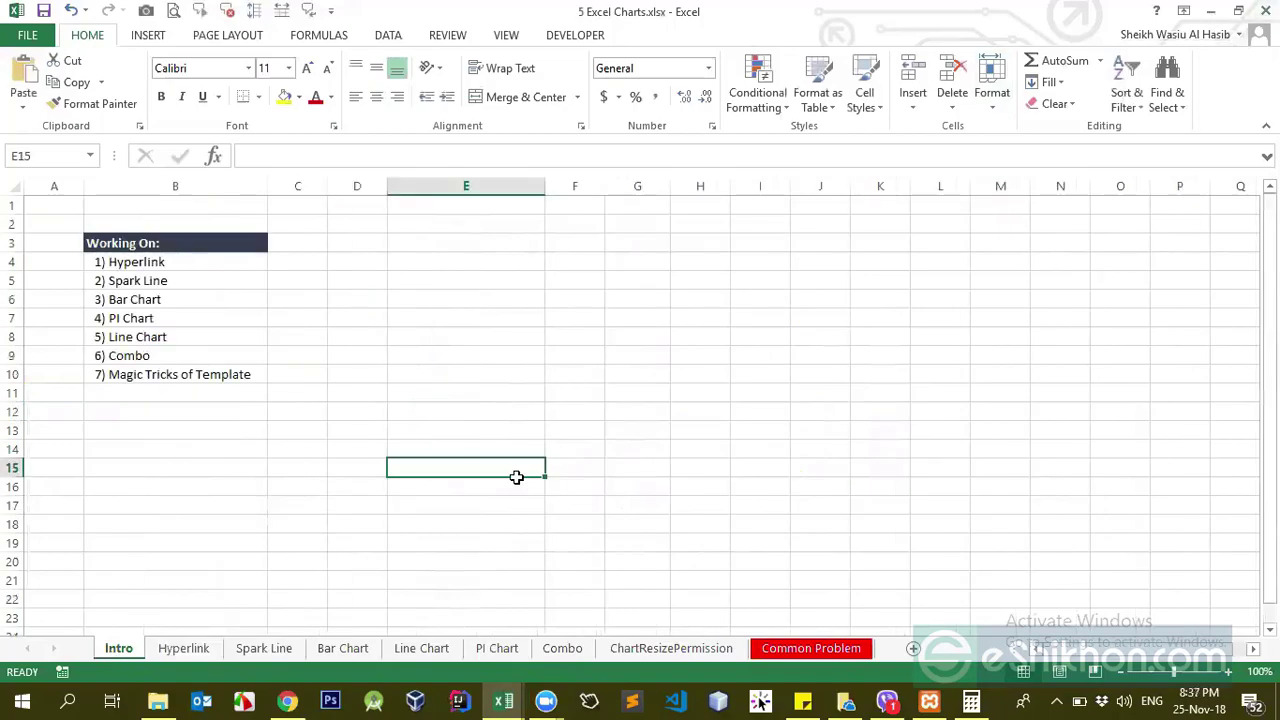
- Insert a 3-D pie chart from G2:H5 on the PI Chart sheet and move it beside its source table
left_click(480, 650)
left_click(340, 280)
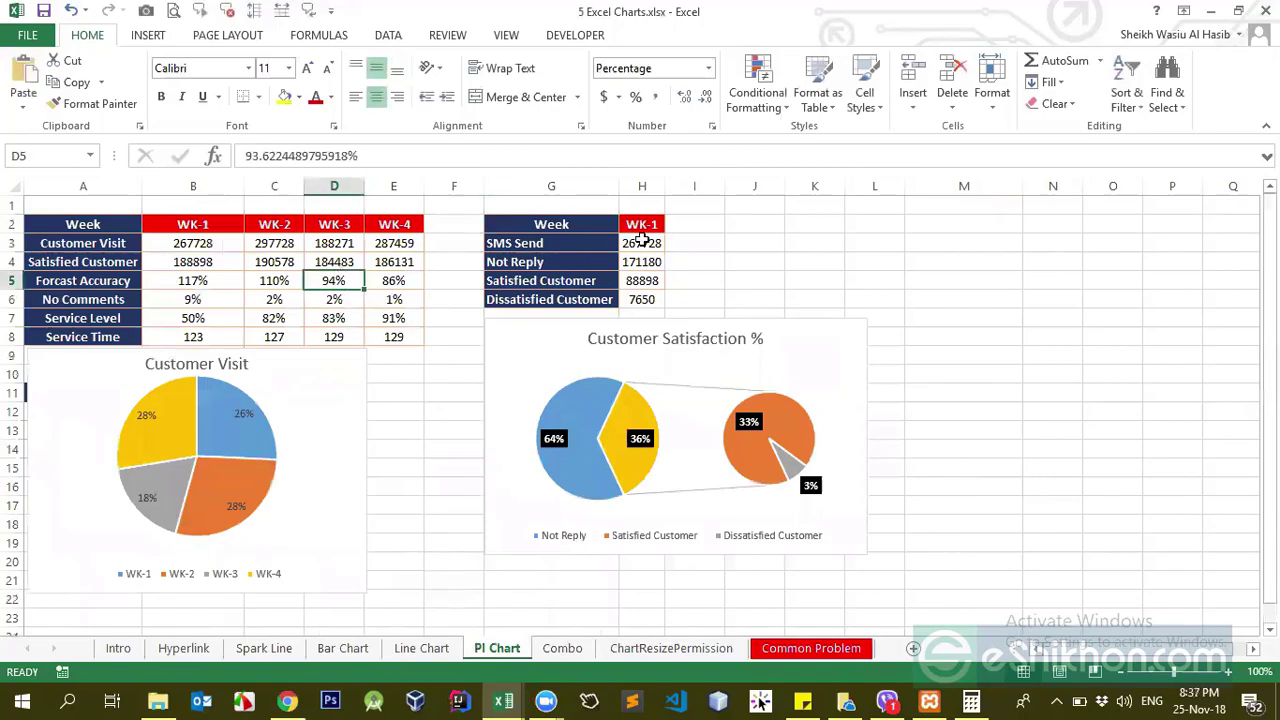
left_click(148, 35)
left_click(550, 243)
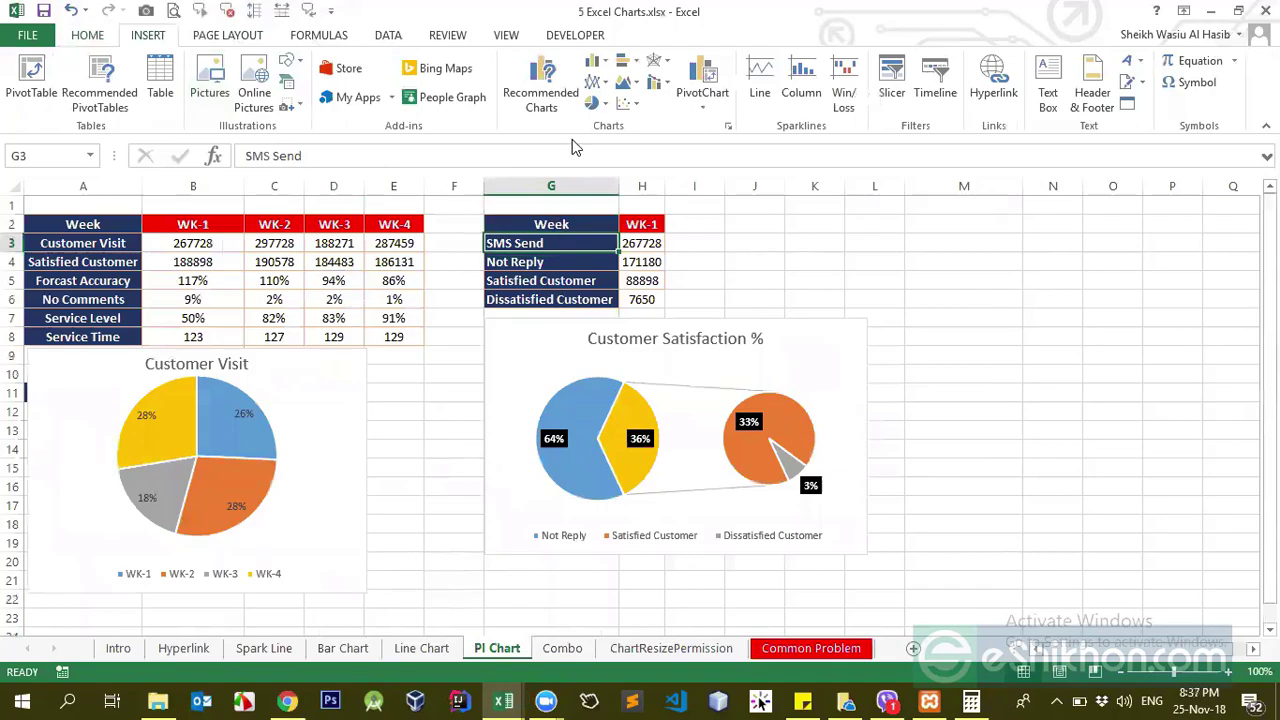
left_click_drag(575, 219, 646, 282)
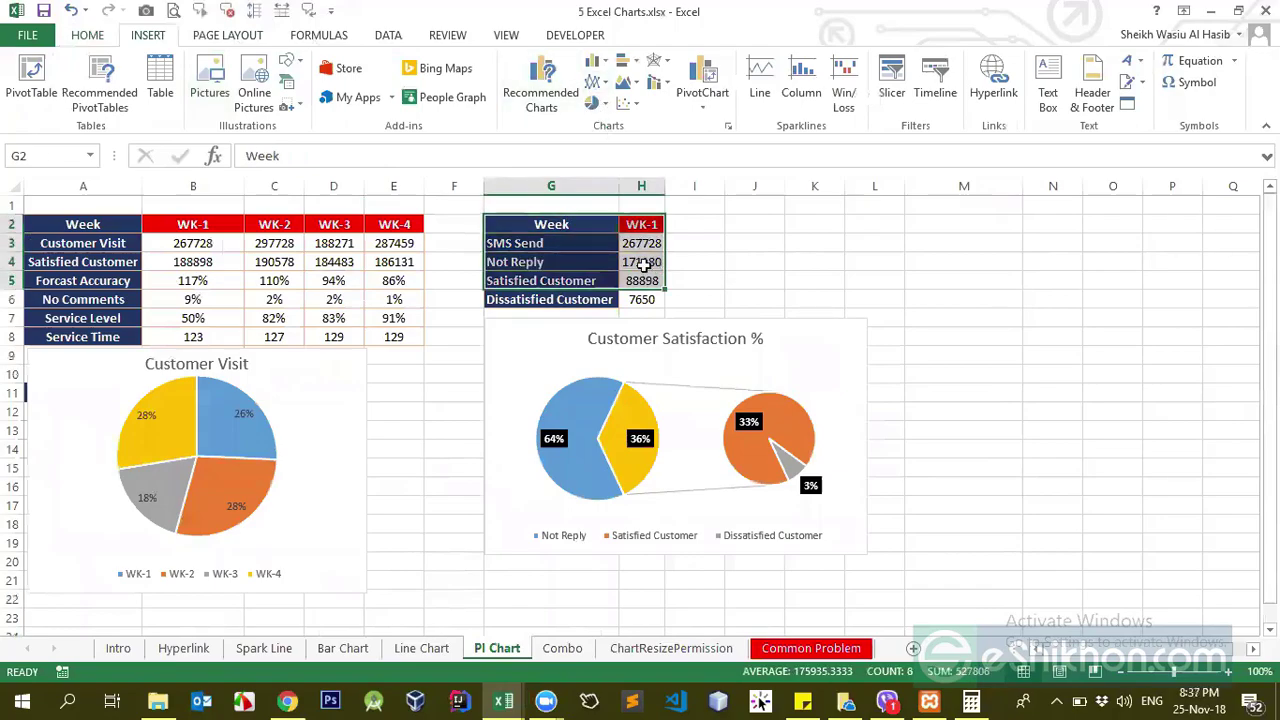
left_click(599, 106)
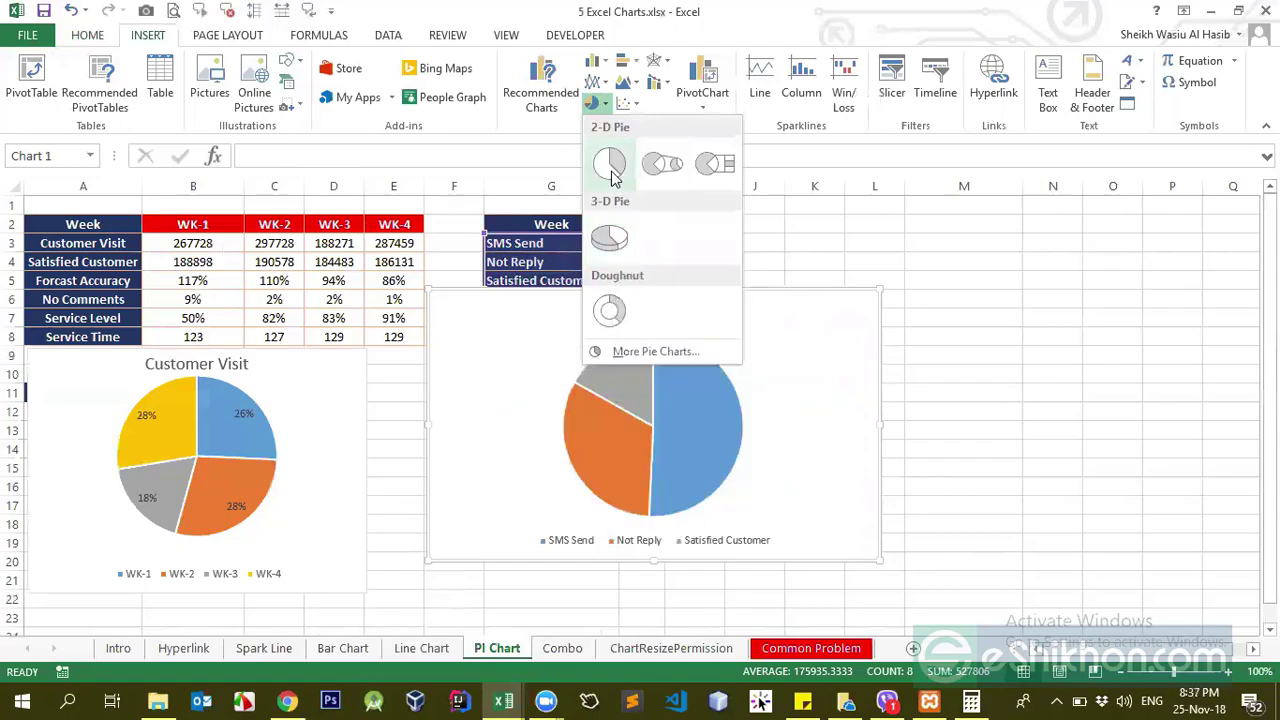
left_click(609, 238)
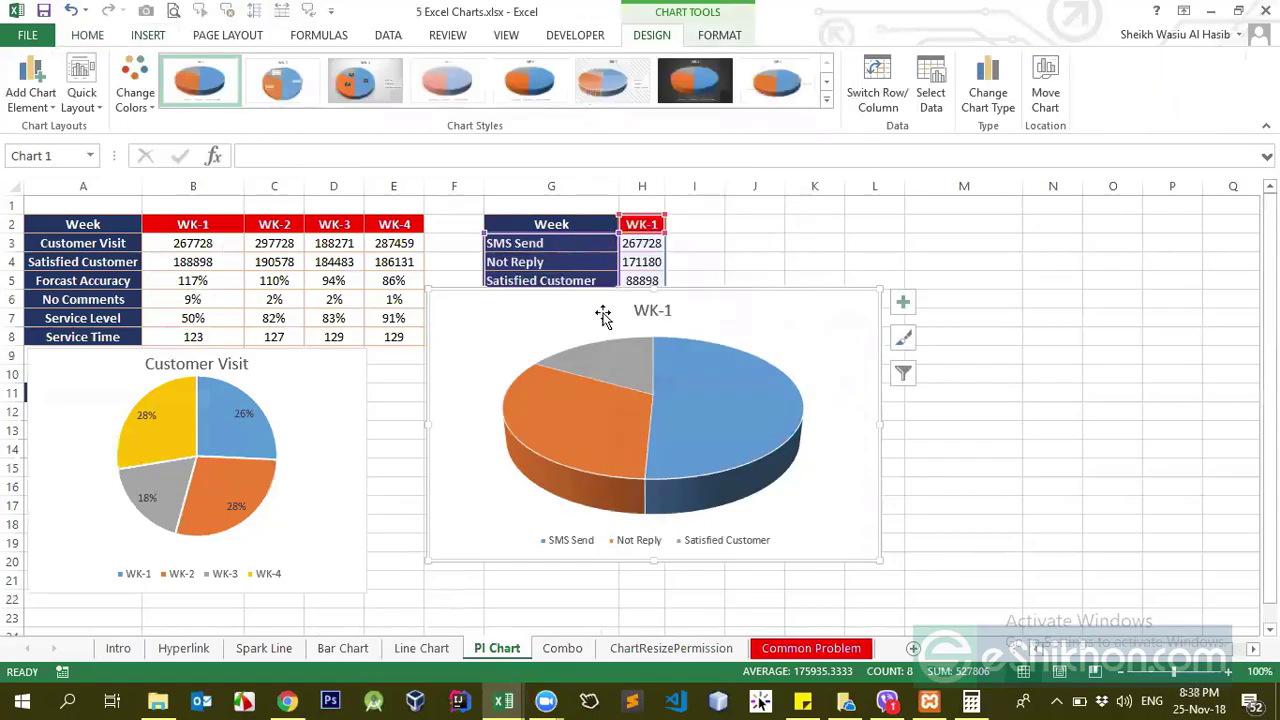
left_click_drag(600, 303, 919, 238)
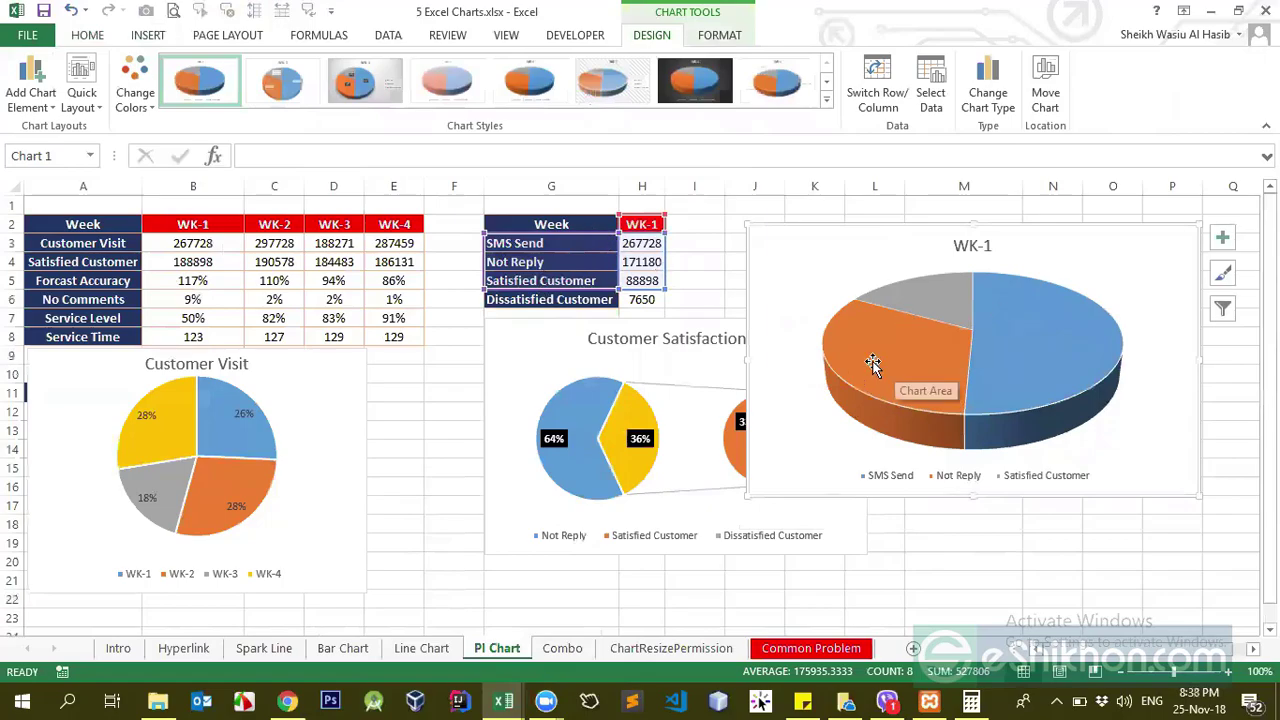
- Add data labels to the slices of the WK-1 3-D pie chart
left_click(916, 375)
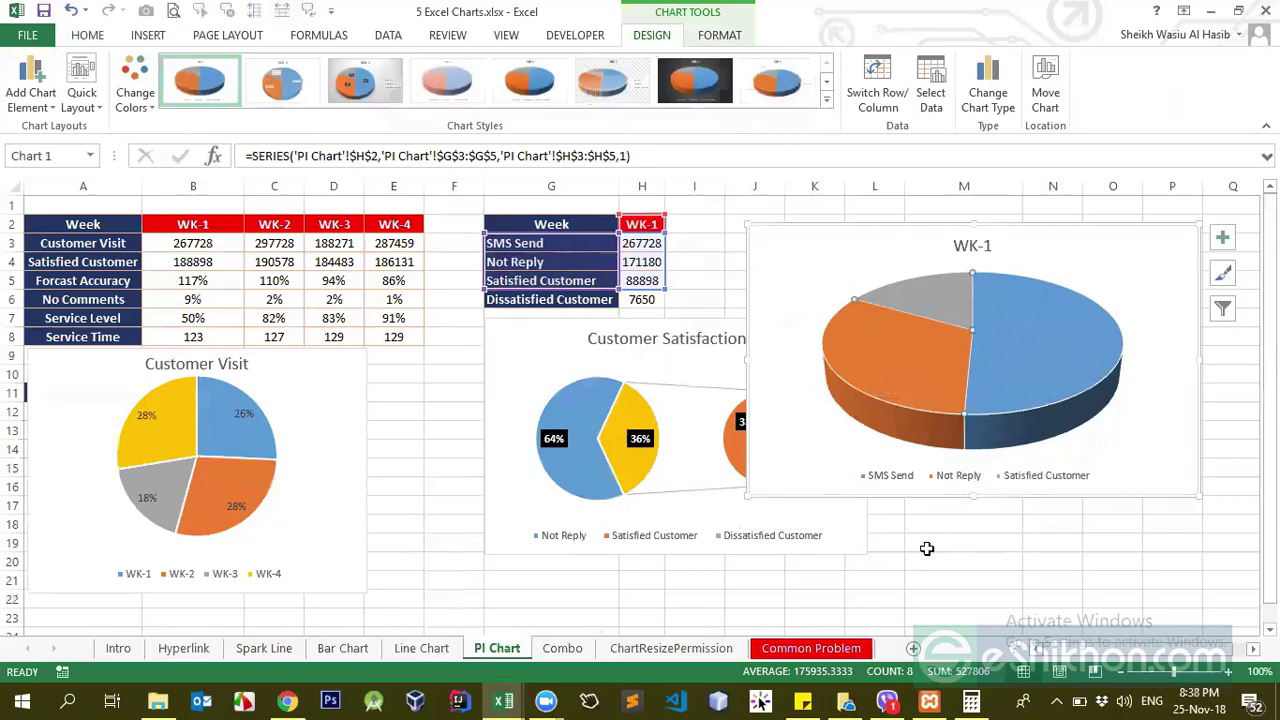
left_click(930, 540)
left_click(940, 363)
right_click(941, 362)
left_click(988, 490)
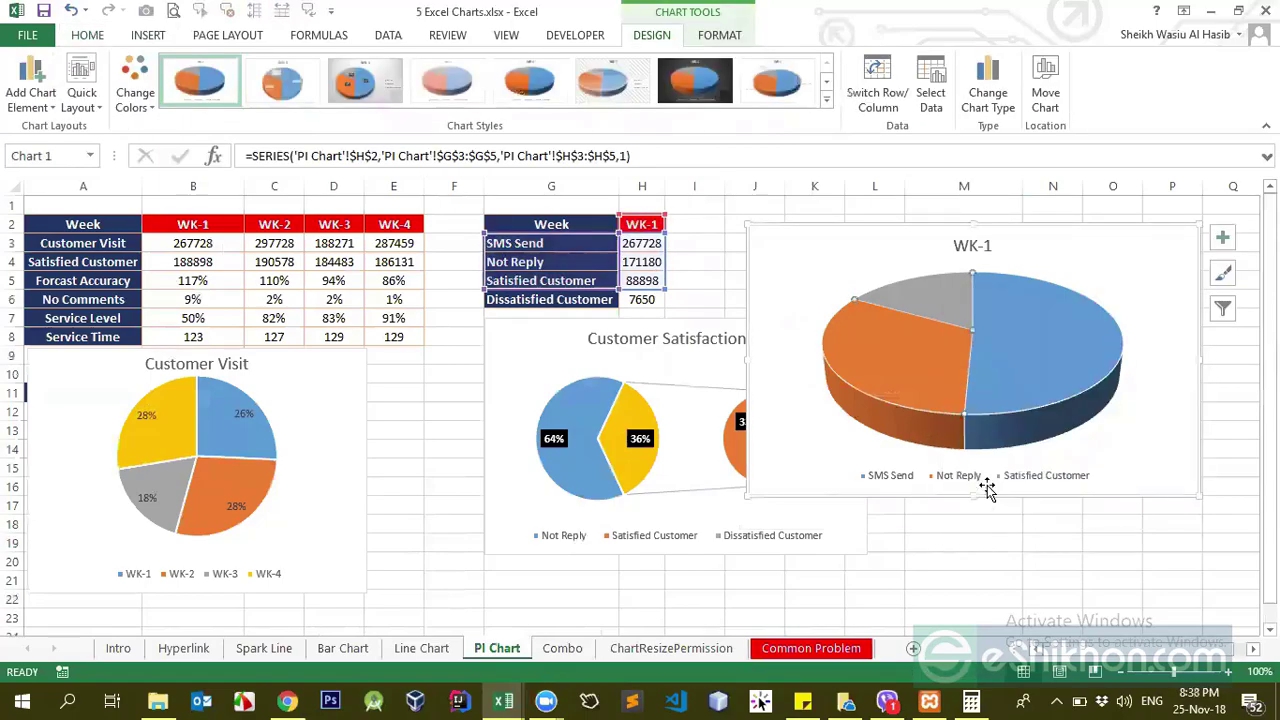
- Set the font colour of the WK-1 pie chart's data labels to white
left_click(882, 361)
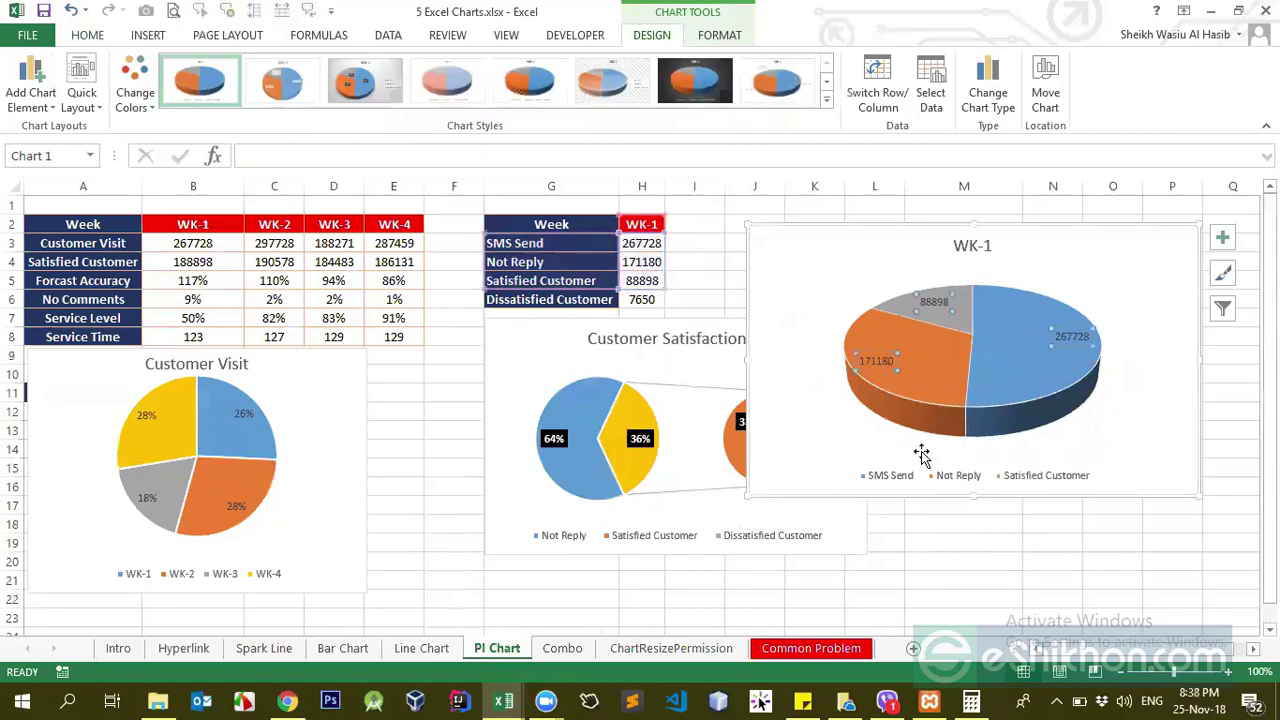
left_click(87, 35)
left_click(902, 411)
left_click(878, 364)
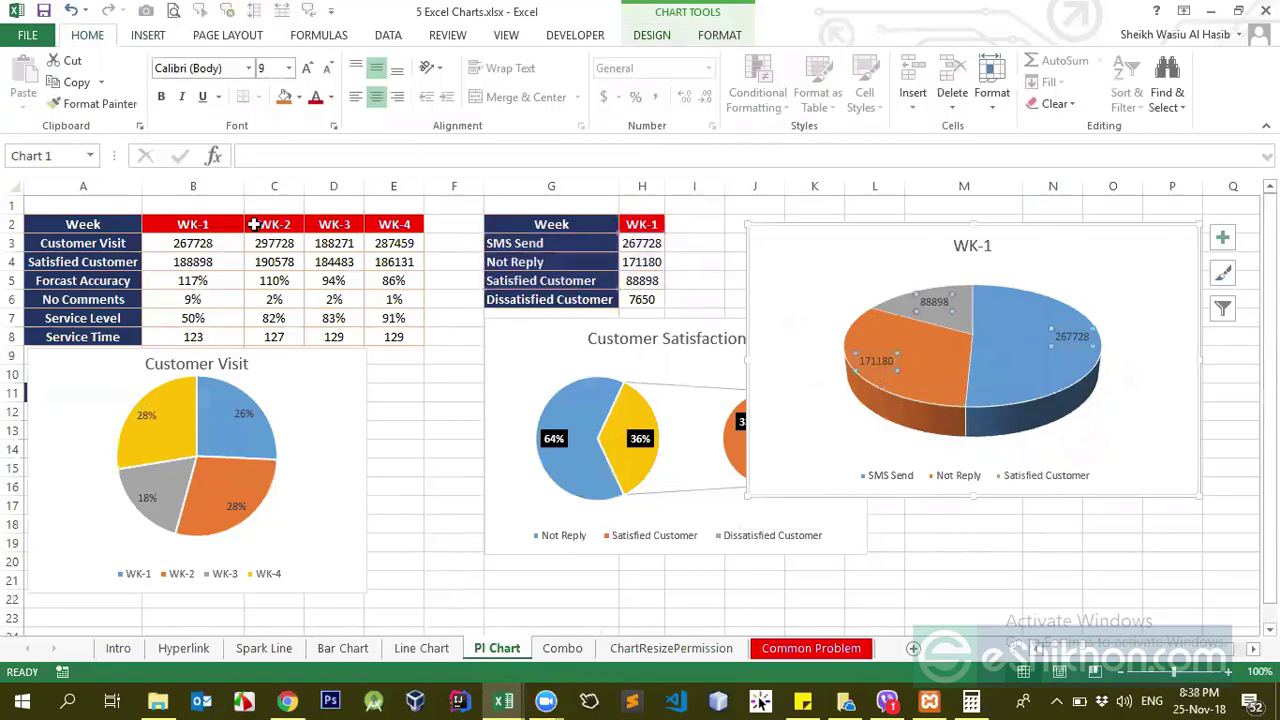
left_click(331, 97)
left_click(884, 358)
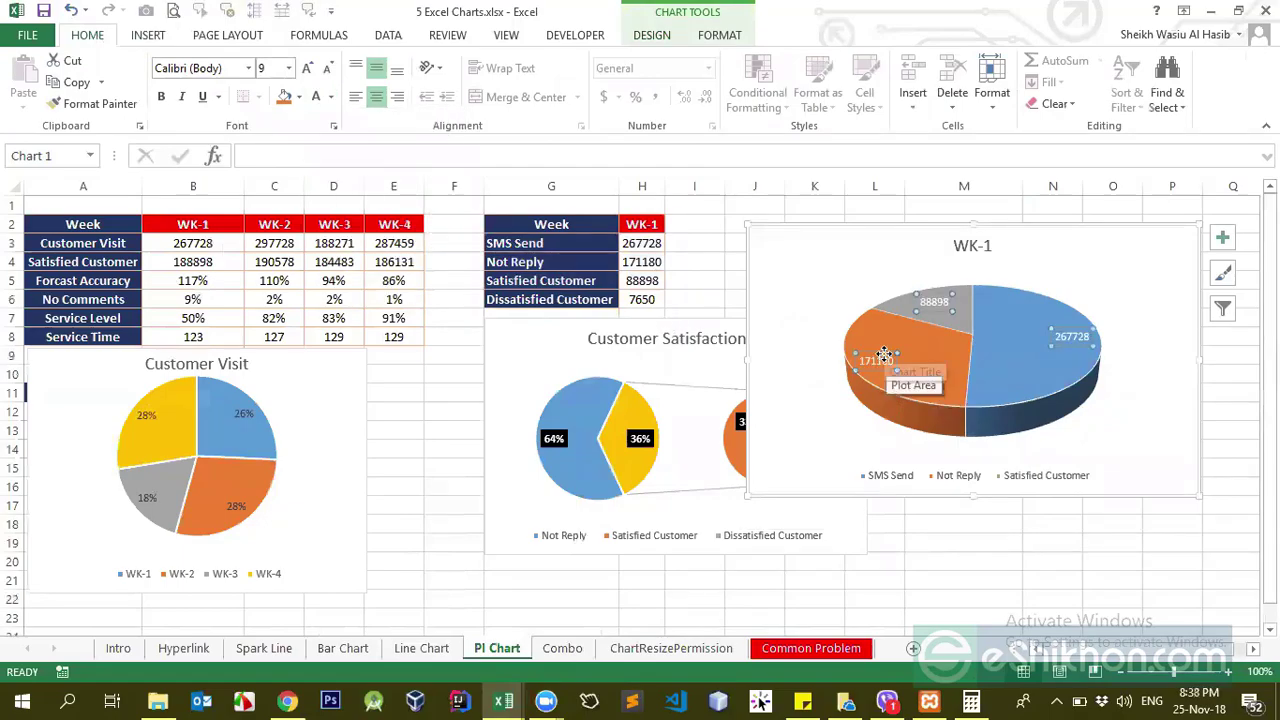
- Include the category name alongside the value in the WK-1 pie chart's data labels
right_click(884, 360)
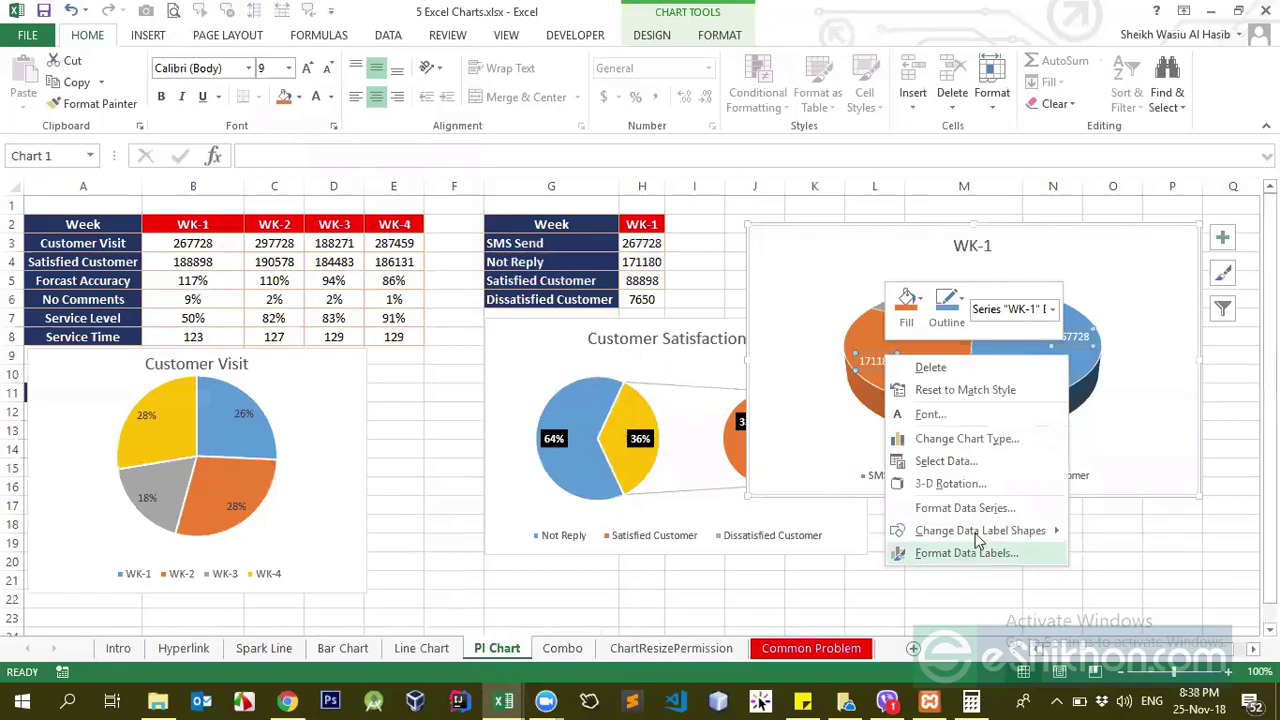
mouse_move(978, 540)
left_click(966, 554)
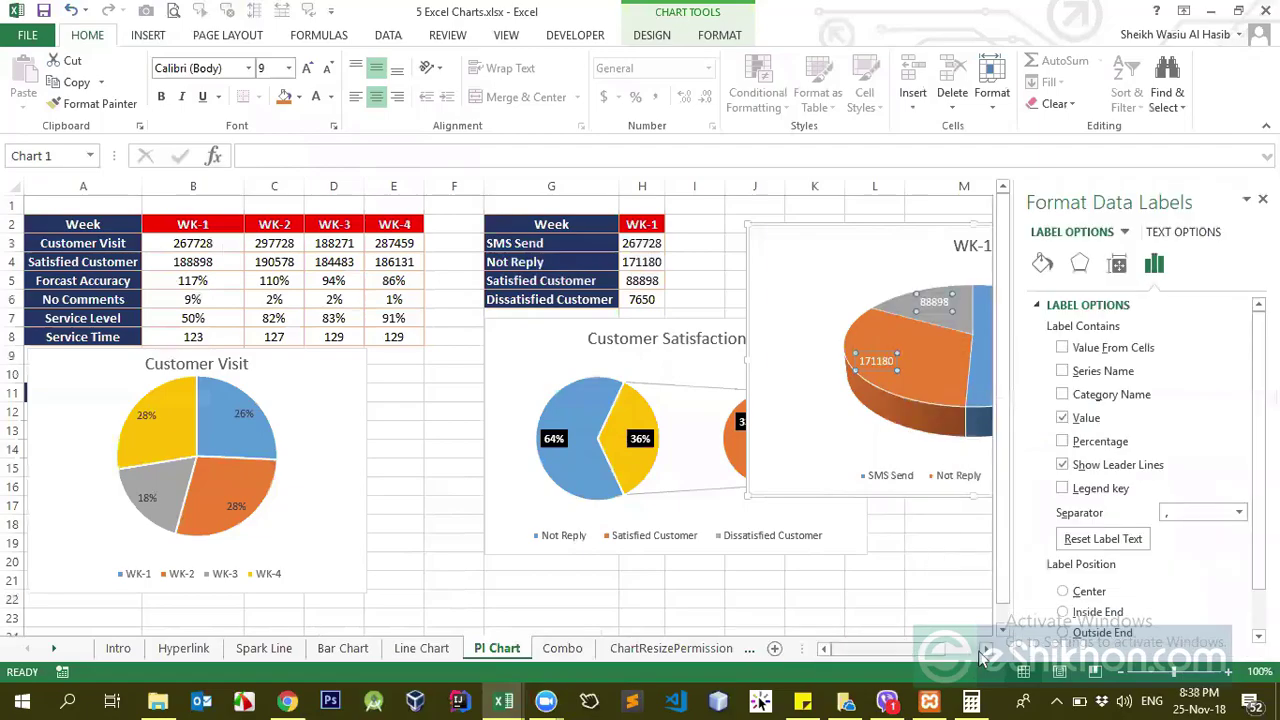
left_click(966, 650)
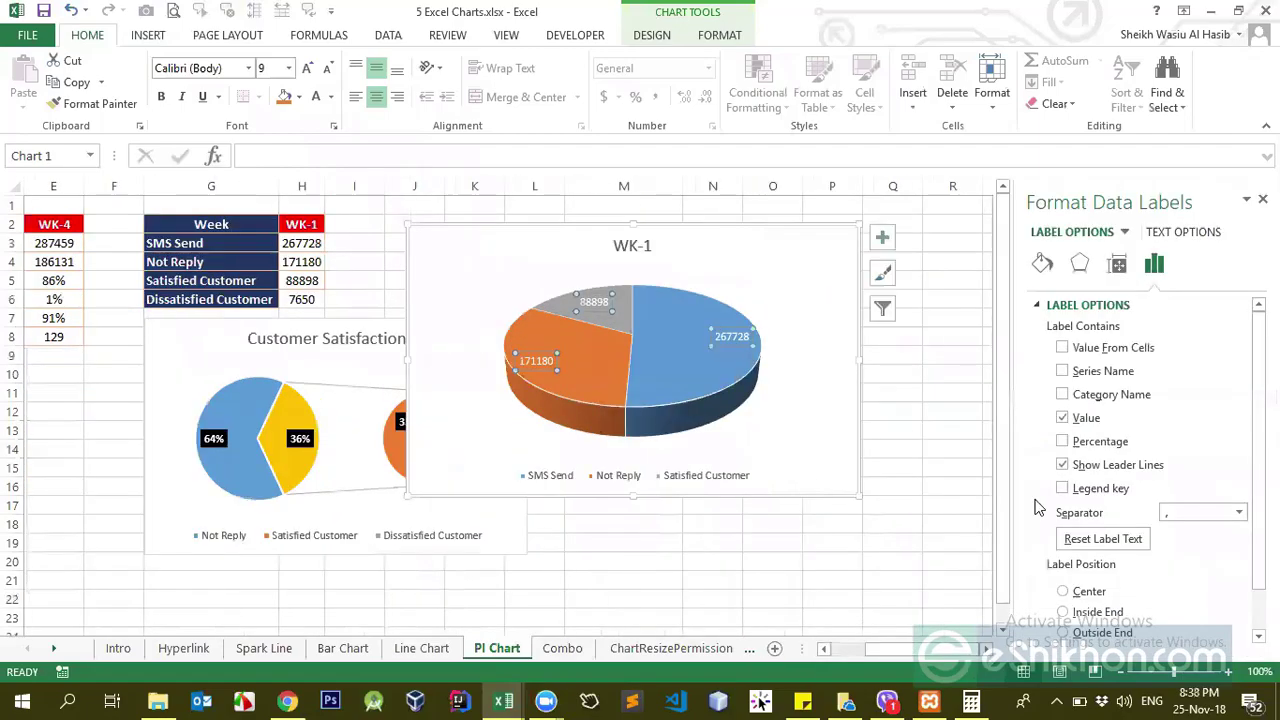
right_click(601, 394)
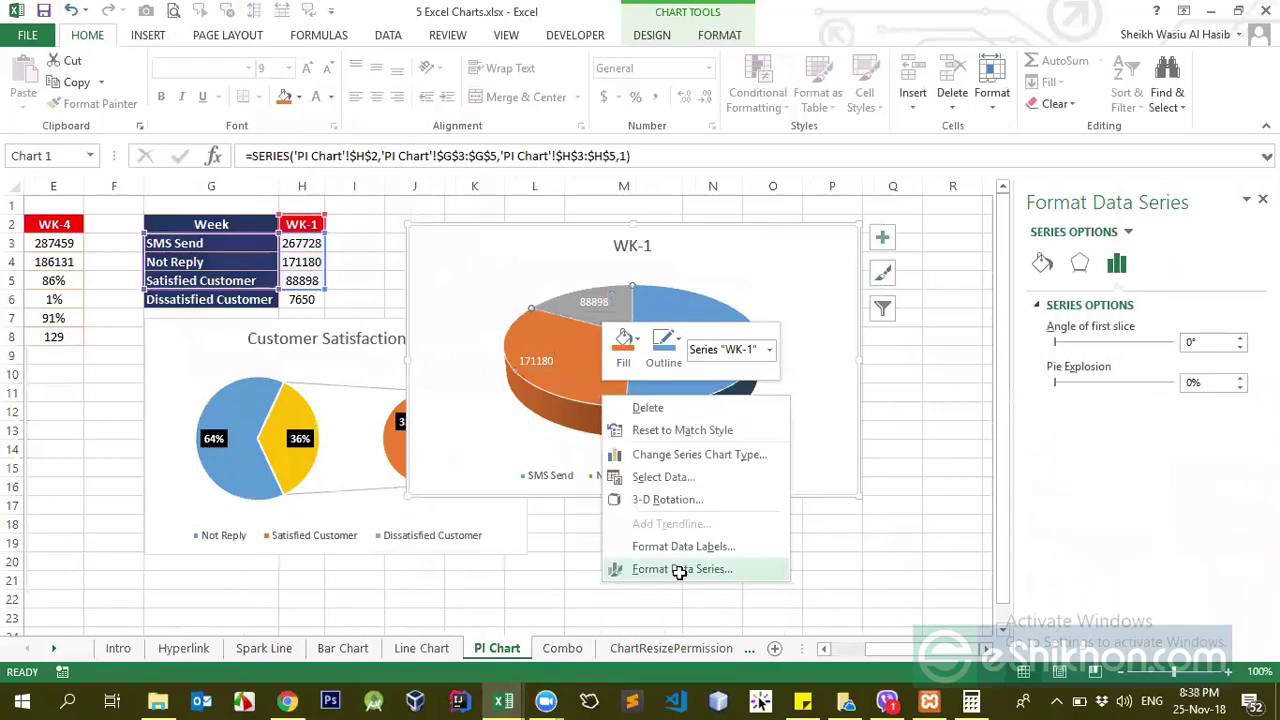
left_click(675, 569)
right_click(614, 385)
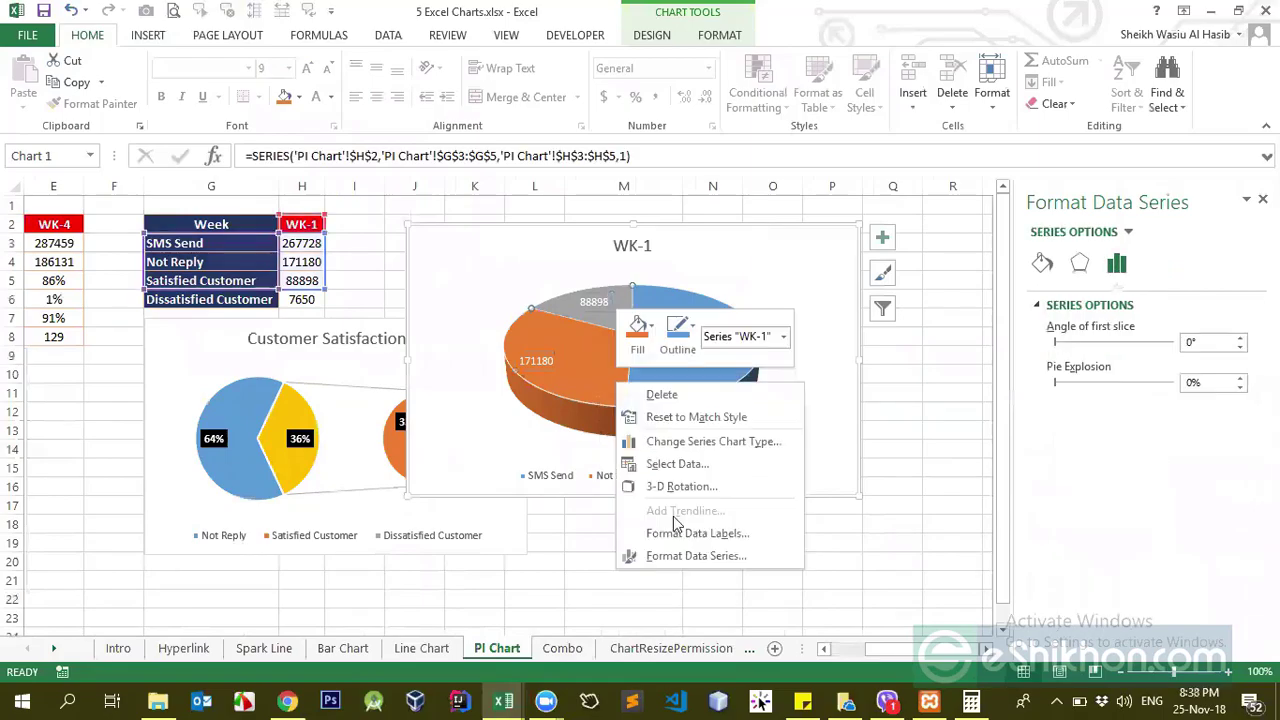
left_click(750, 530)
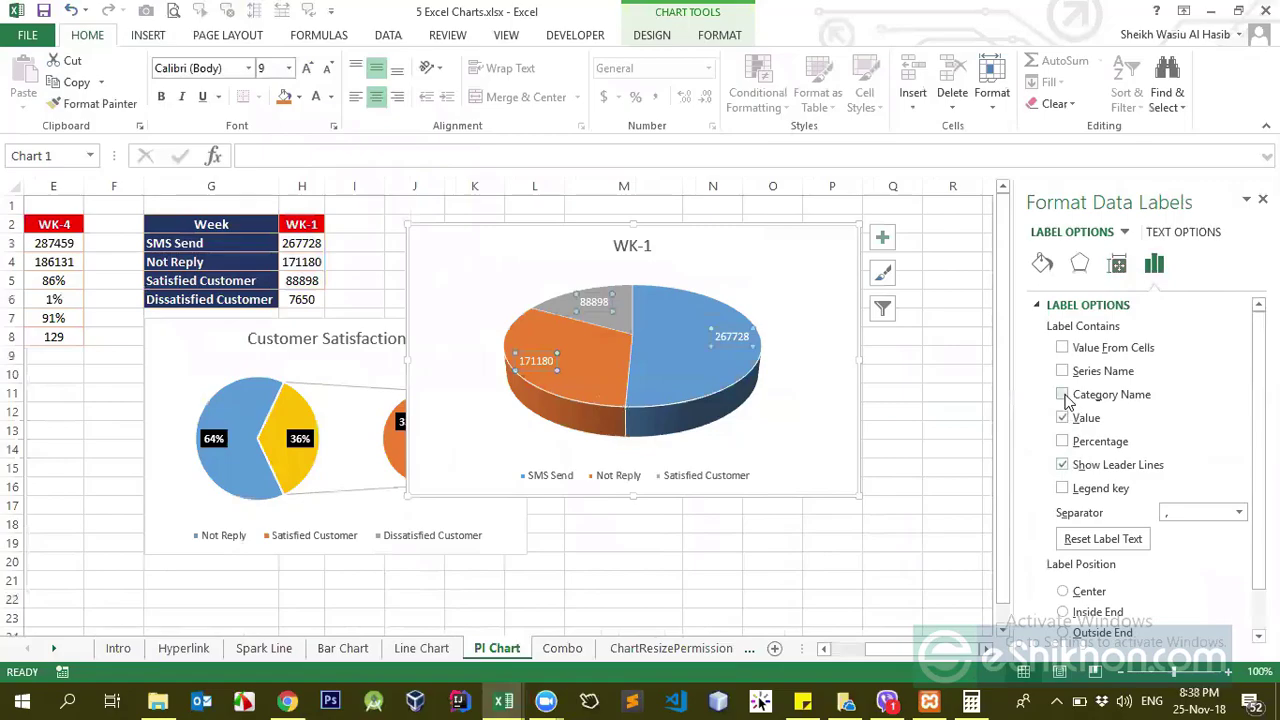
left_click(1062, 395)
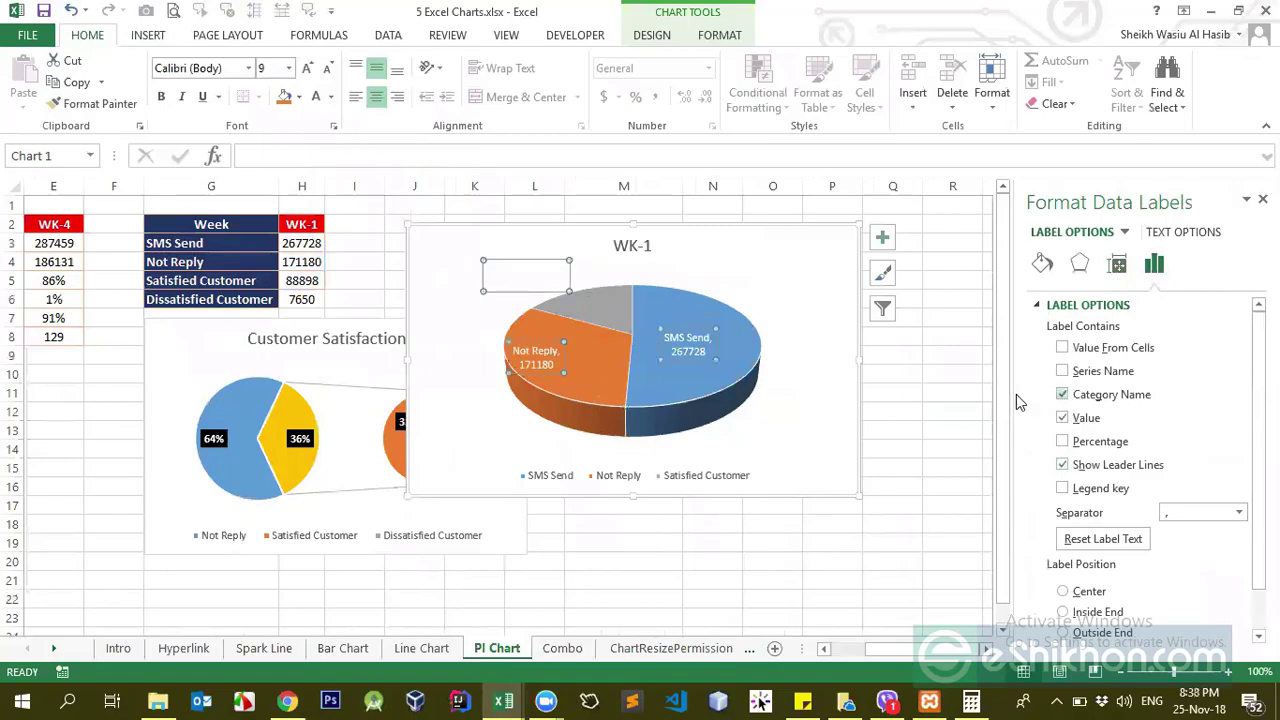
- Move the Satisfied Customer data label onto its grey slice in the WK-1 pie chart
left_click(631, 390)
left_click(680, 345)
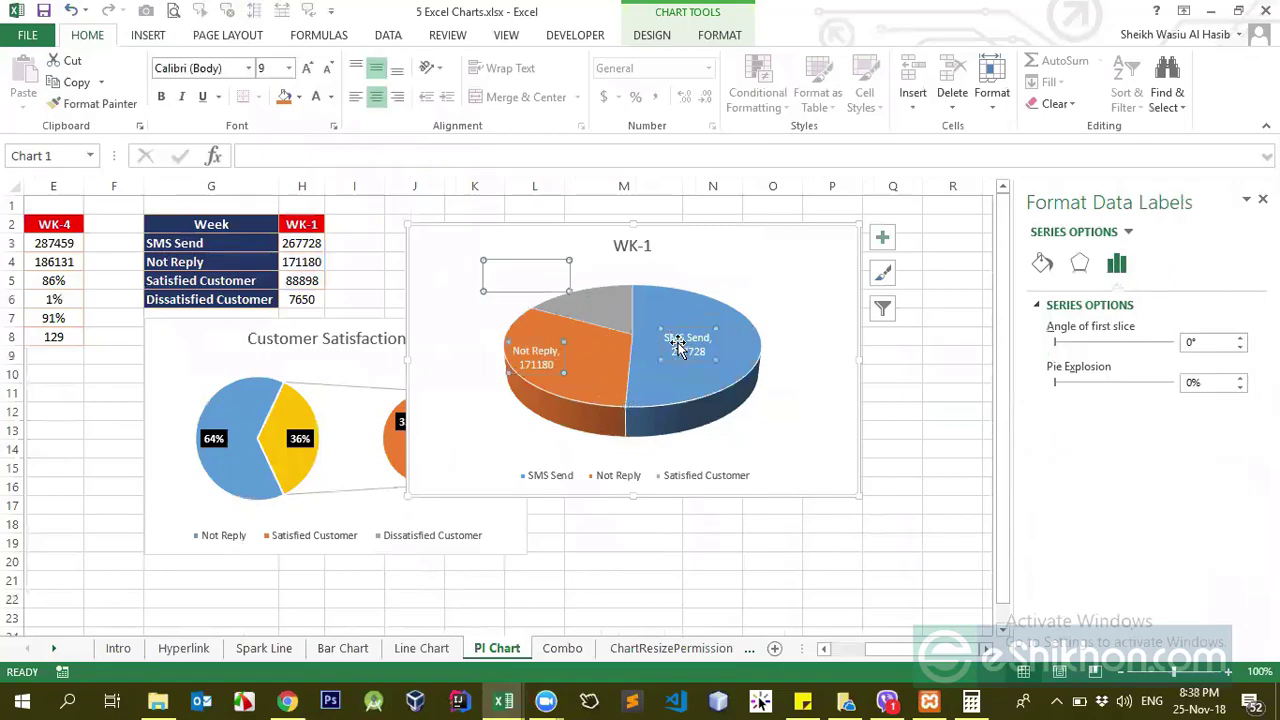
left_click(526, 259)
left_click_drag(507, 262, 590, 290)
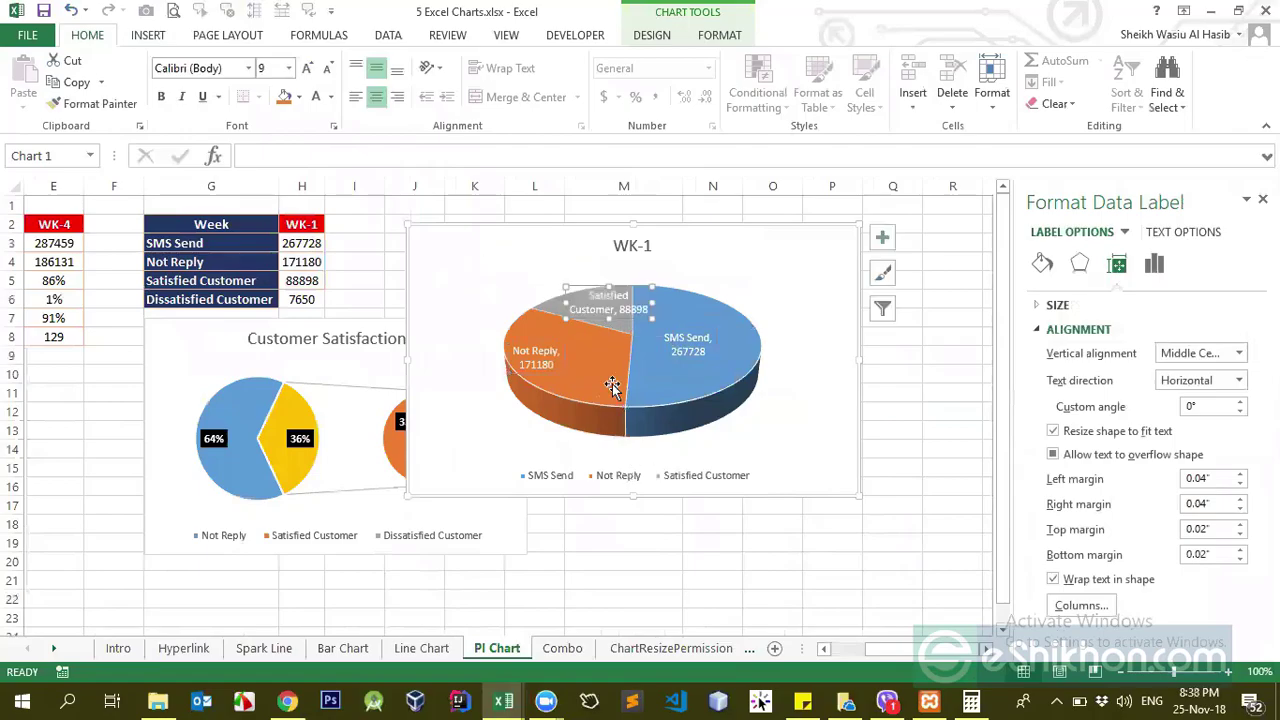
left_click(606, 352)
left_click(607, 301)
left_click(650, 370)
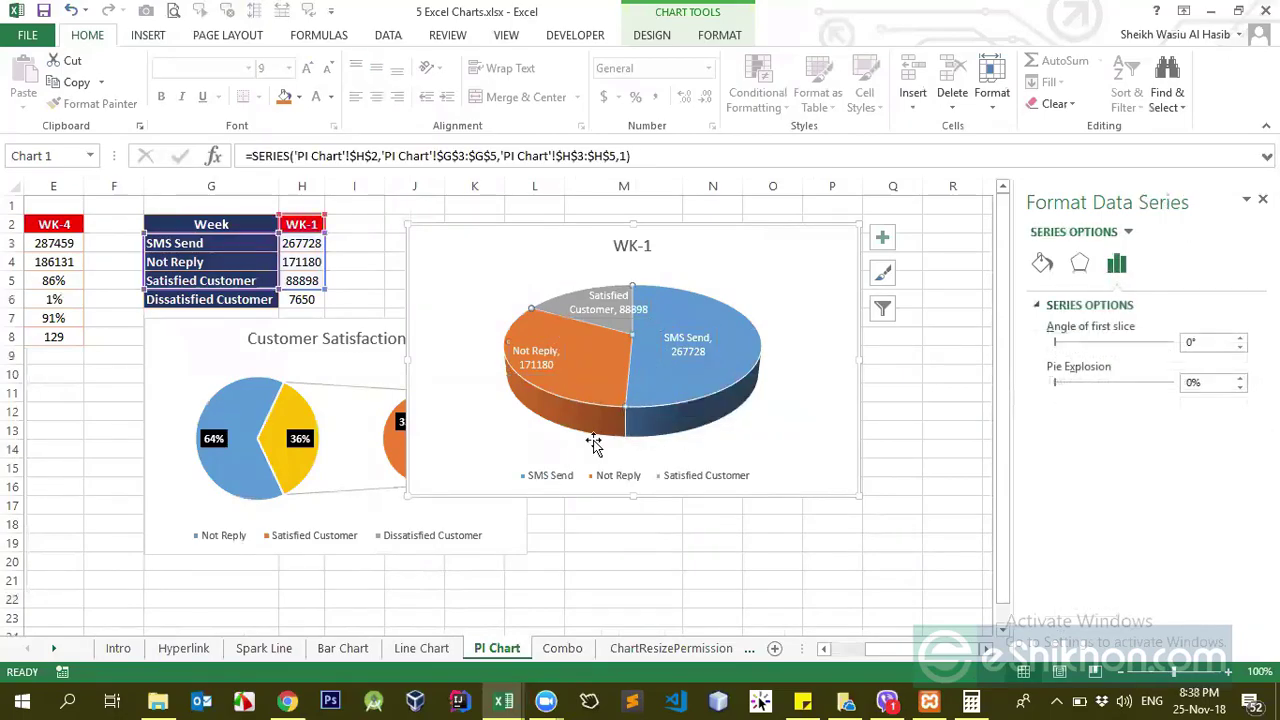
left_click(610, 412)
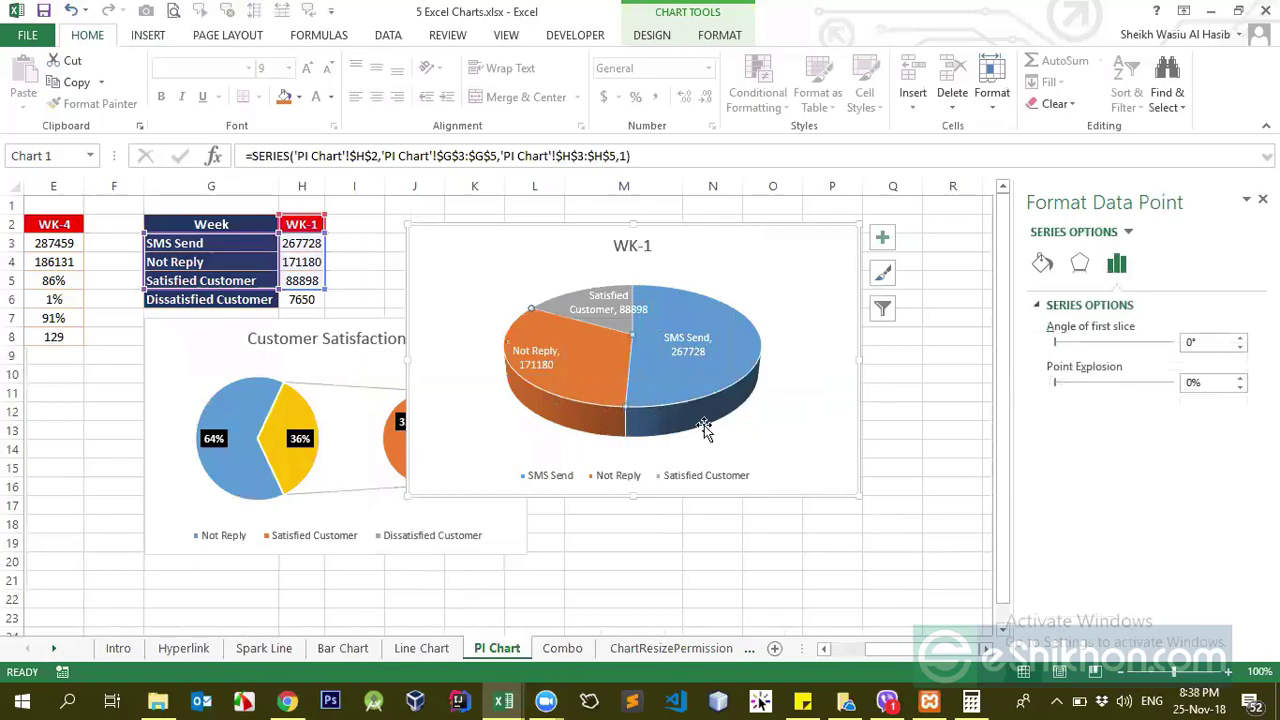
- Apply the chart style with a grey gradient background and dark data label boxes to the WK-1 pie chart
left_click(652, 35)
left_click(695, 80)
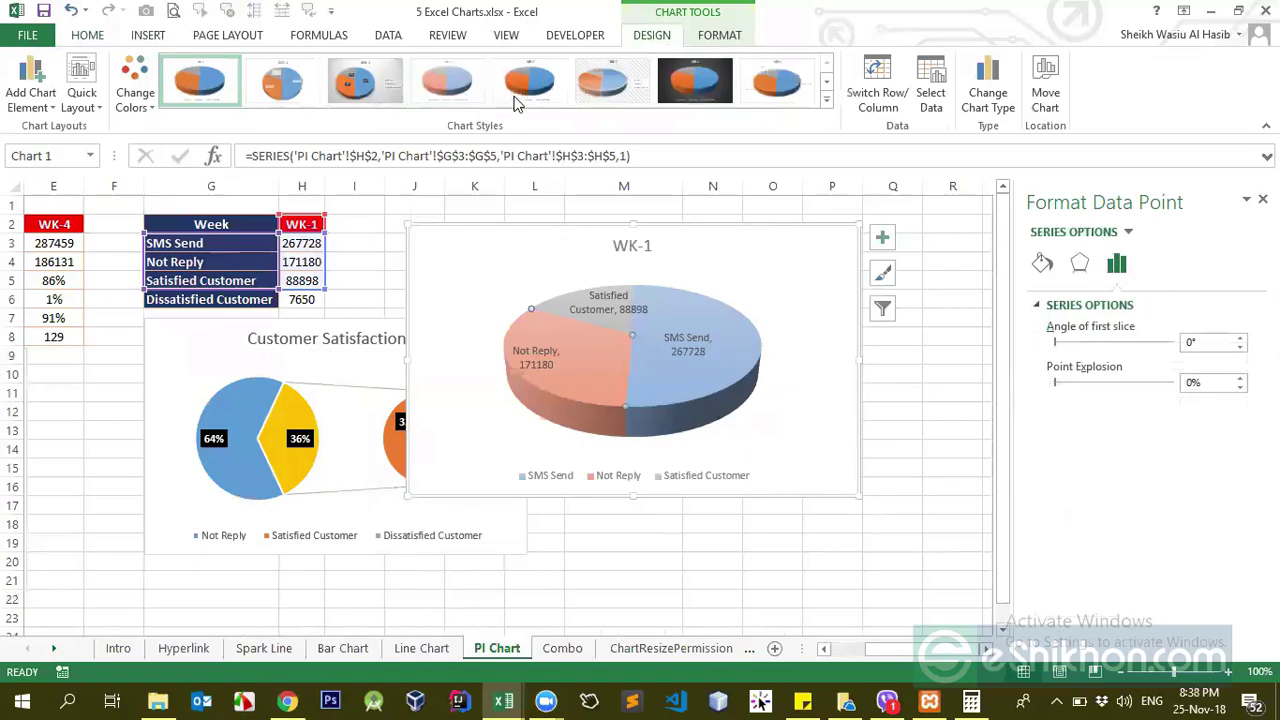
left_click(365, 82)
- Delete the legend from the WK-1 pie chart
left_click(840, 408)
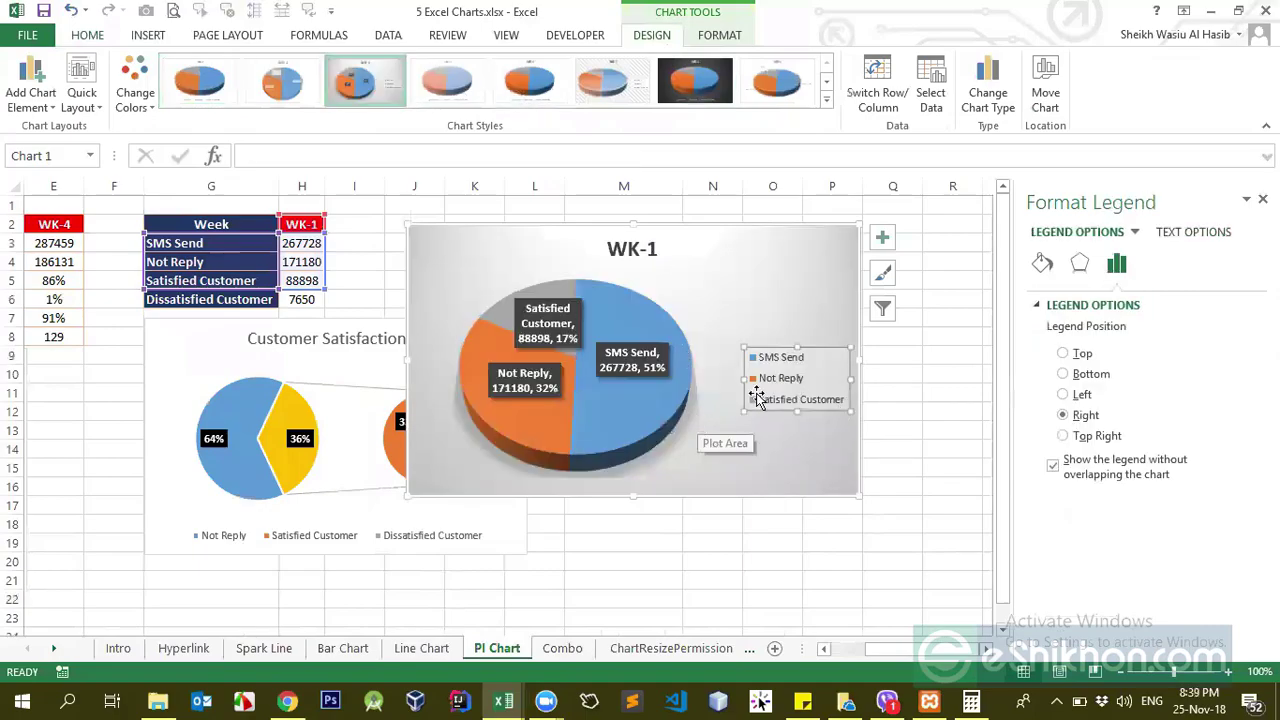
key("Delete")
left_click(798, 378)
left_click(30, 85)
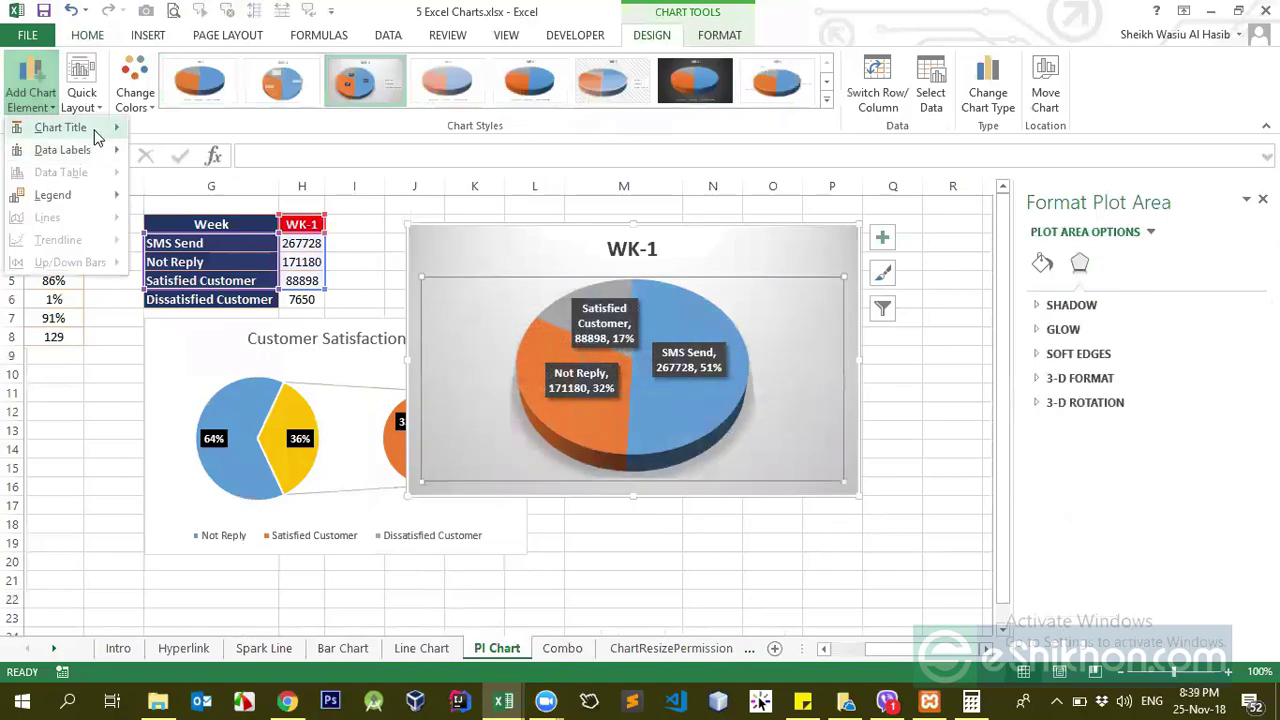
mouse_move(95, 137)
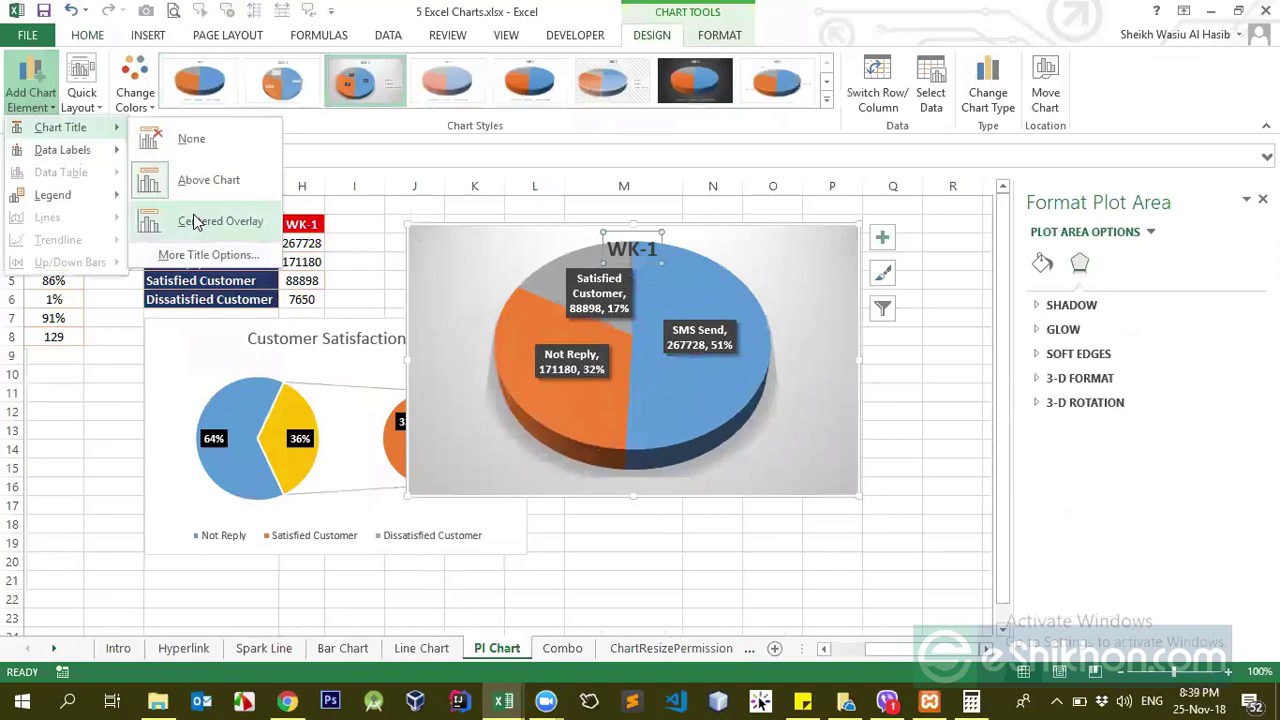
mouse_move(72, 197)
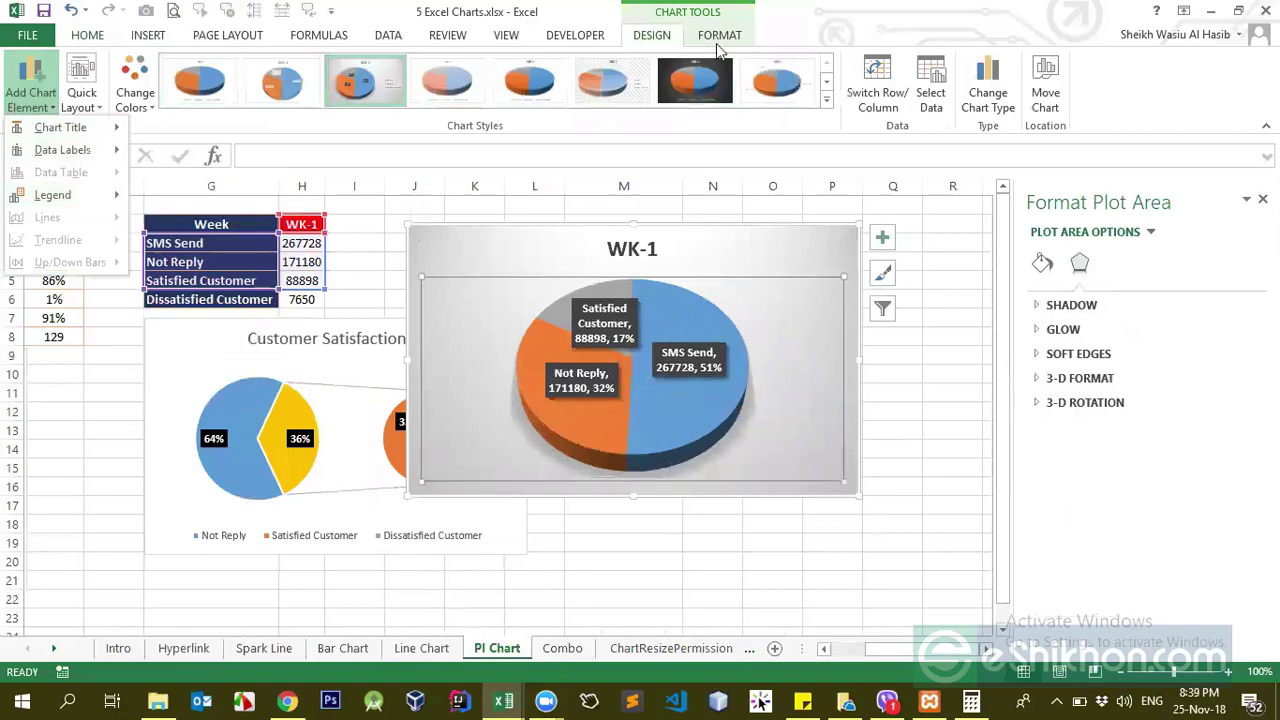
left_click(665, 43)
- Move the WK-1 pie chart slightly to the right and set its category axis label range to G3:G6 in the data source
left_click_drag(745, 254, 785, 259)
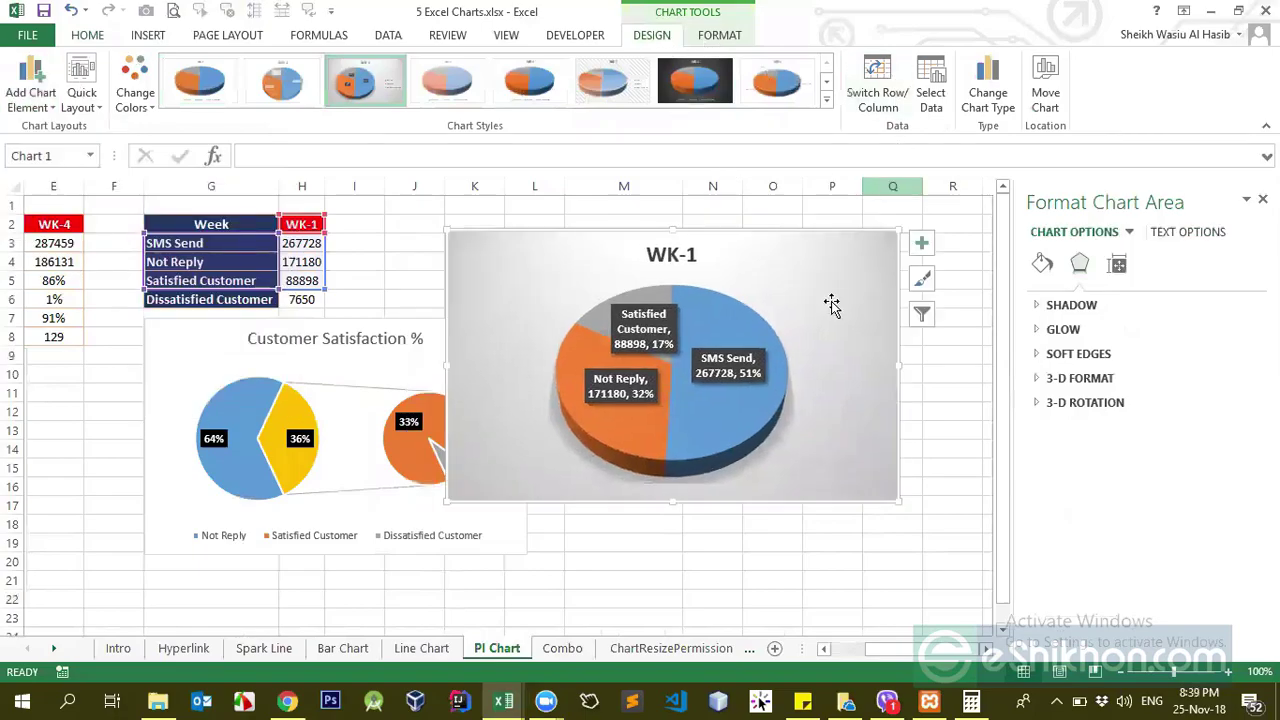
left_click(932, 86)
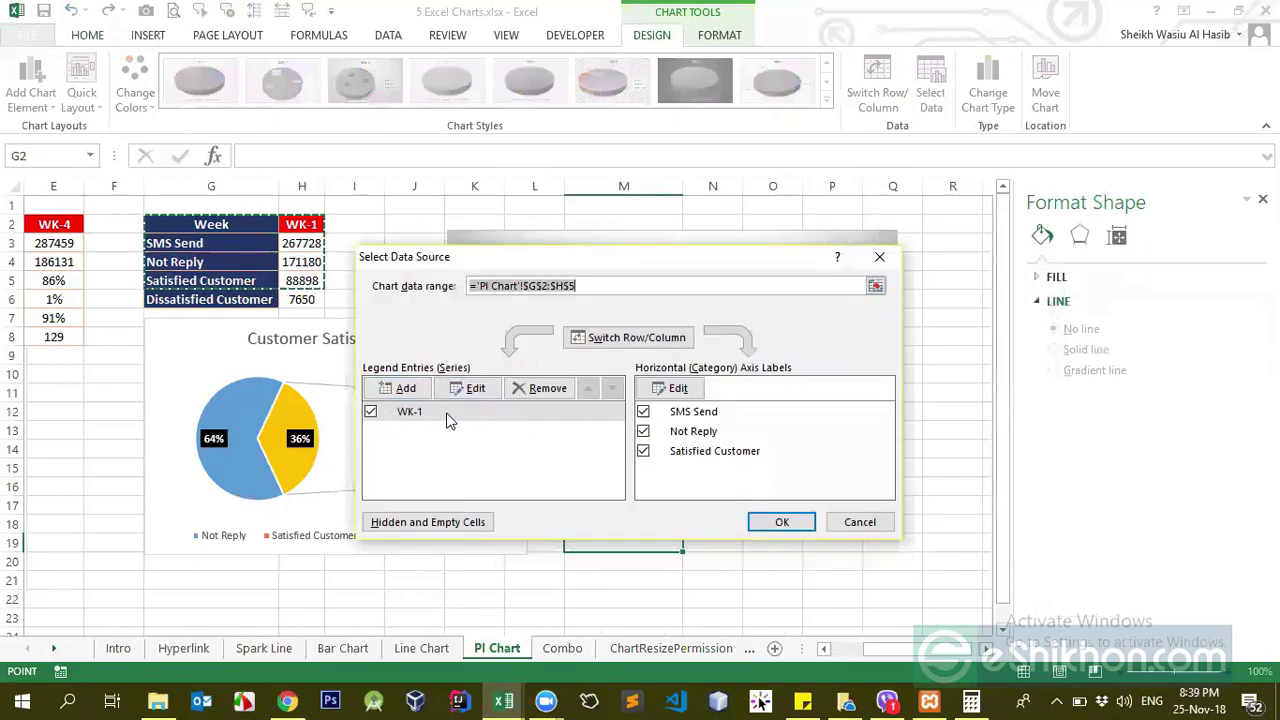
left_click(446, 416)
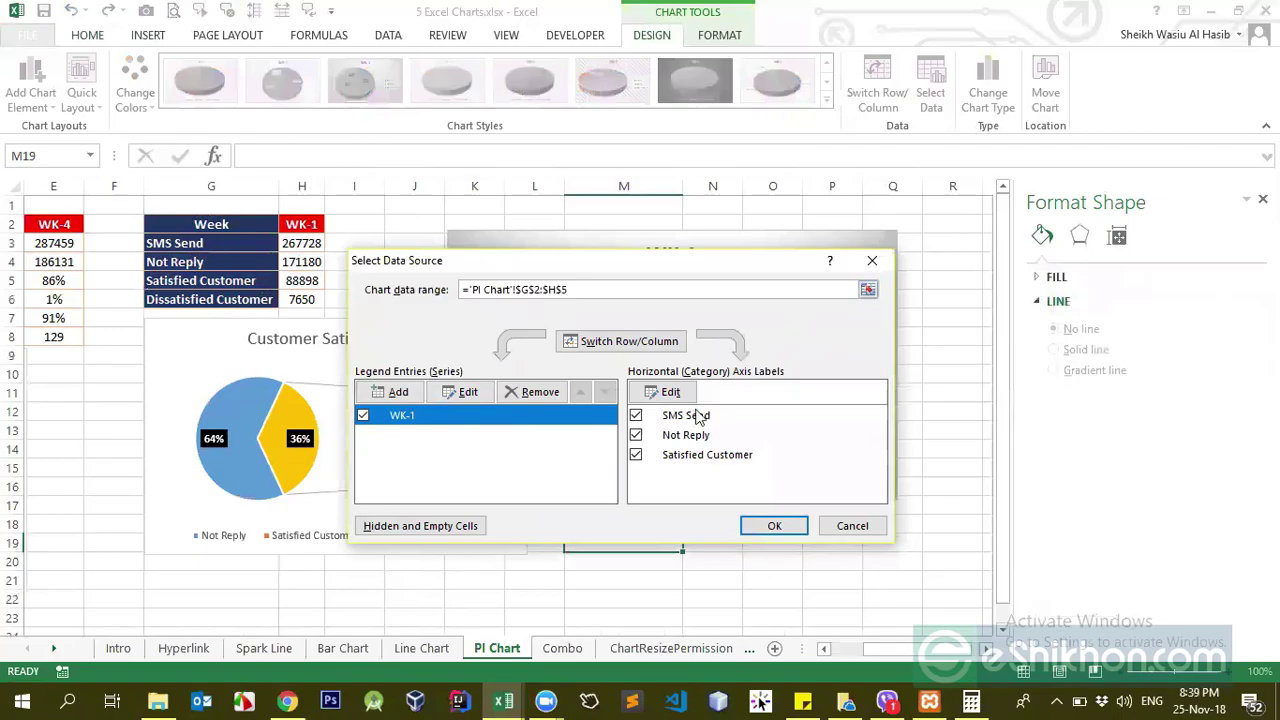
left_click(665, 392)
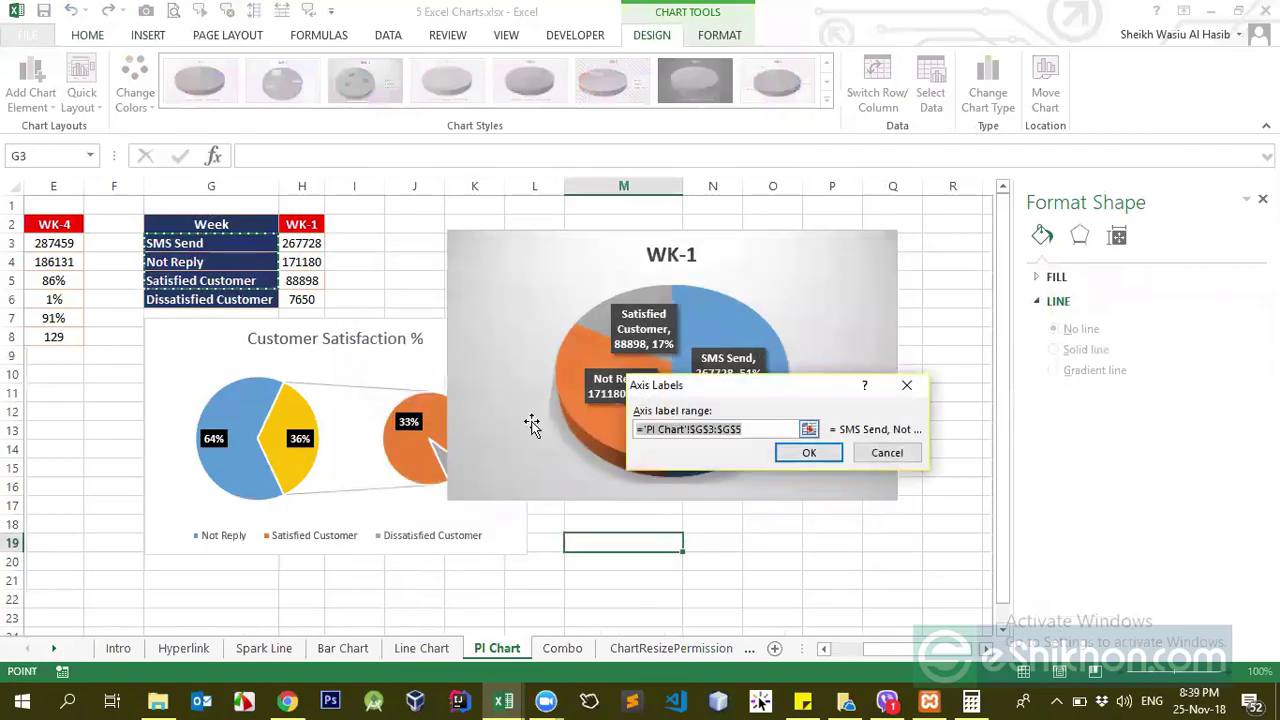
left_click(809, 429)
left_click_drag(190, 243, 251, 289)
key("Return")
key("Return")
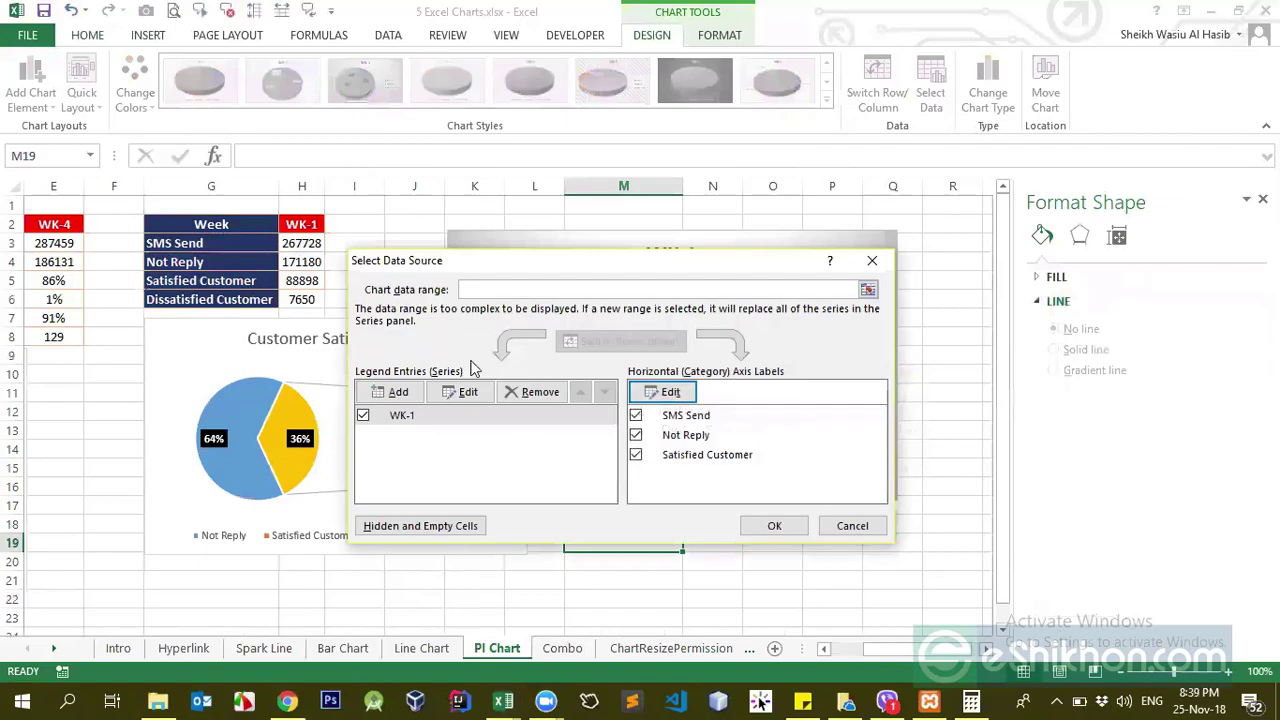
left_click(670, 392)
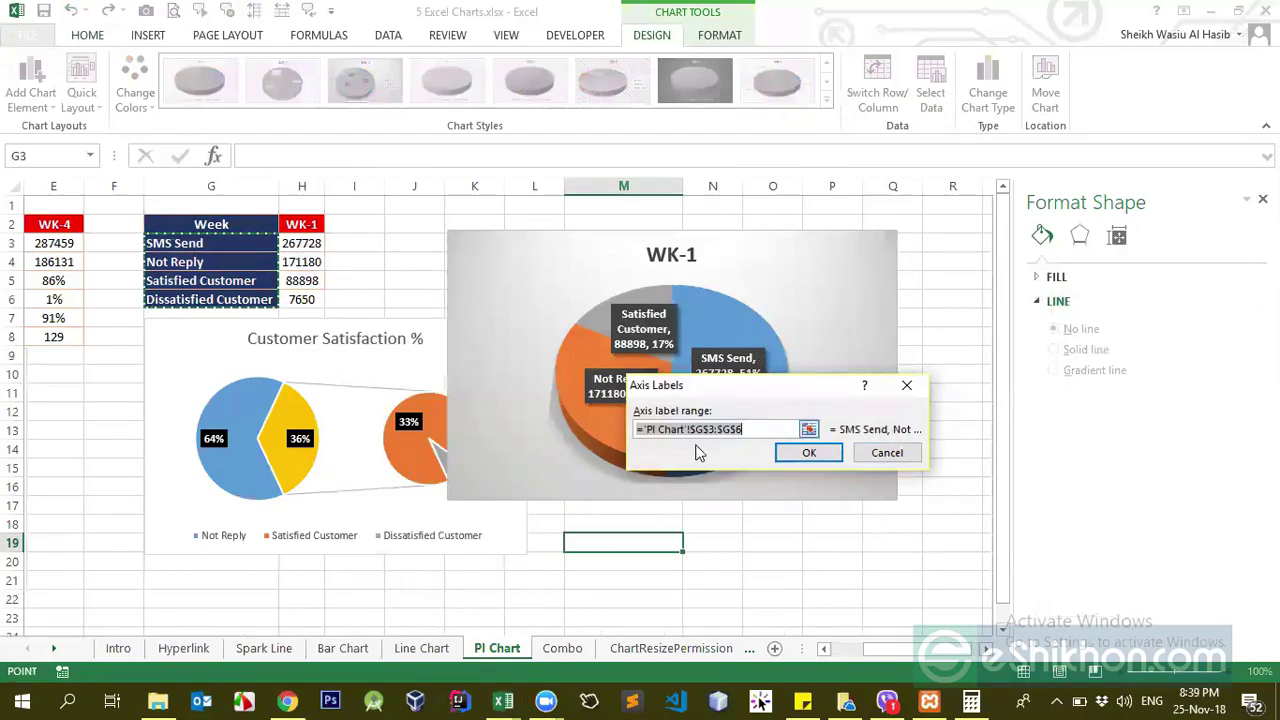
left_click(880, 453)
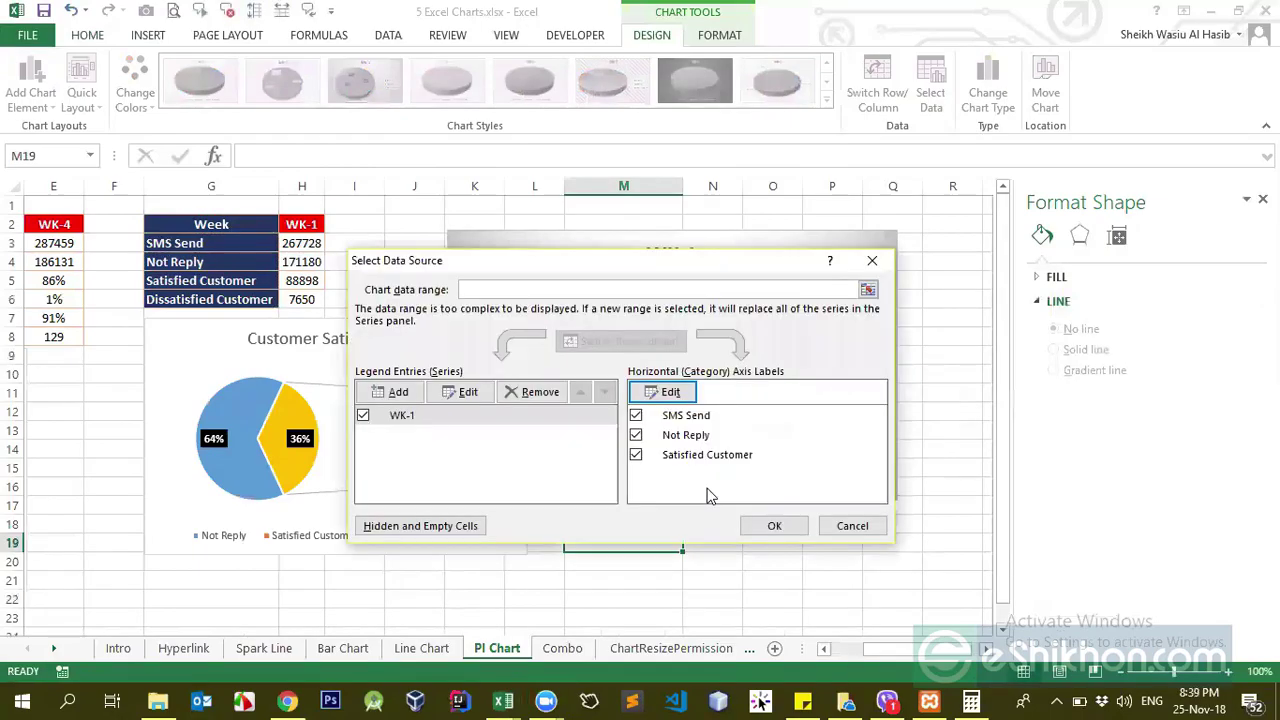
- Exclude the Satisfied Customer category from the WK-1 pie chart's data source and apply the change
left_click(637, 456)
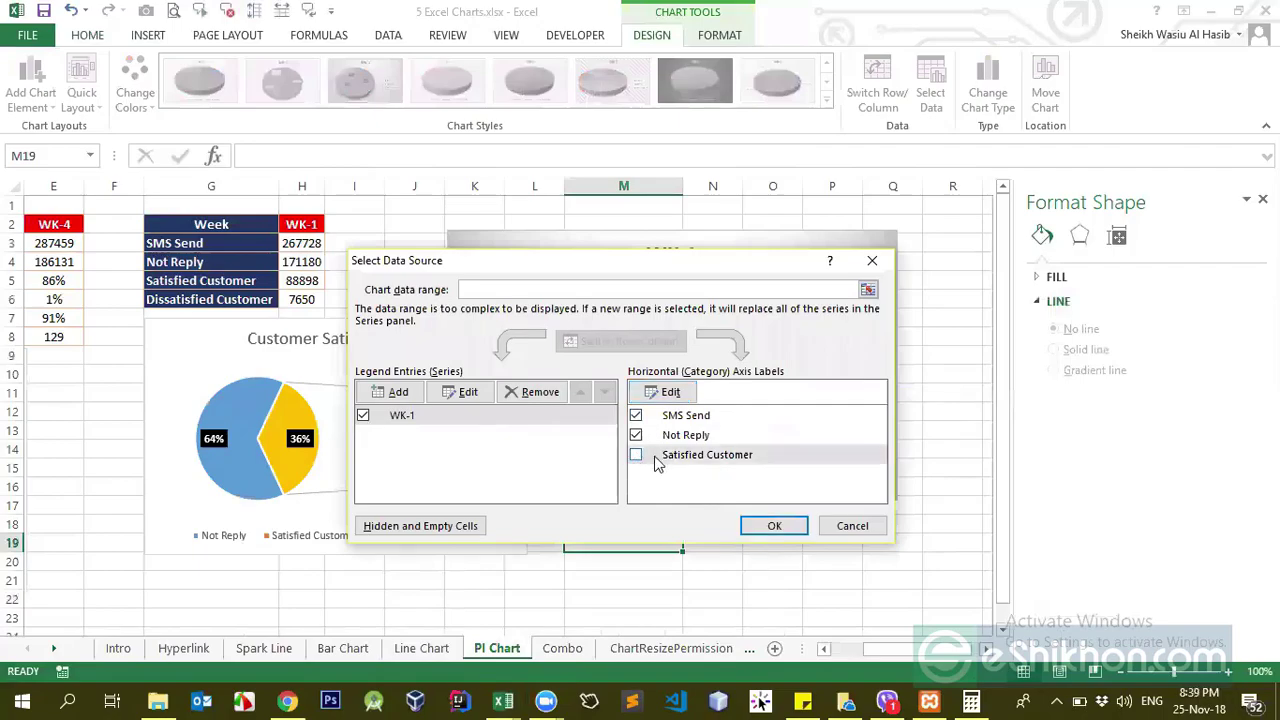
left_click(638, 456)
left_click(770, 526)
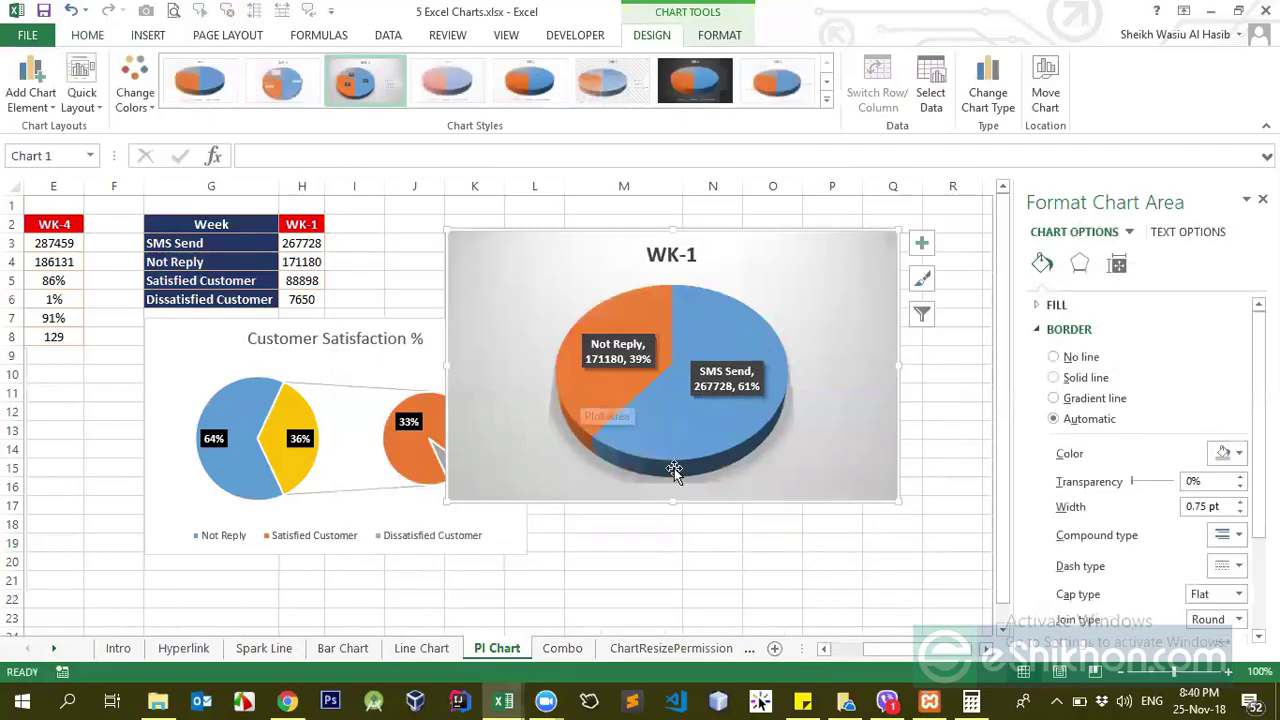
- Delete the WK-1 3-D pie chart from the PI Chart sheet
left_click(928, 320)
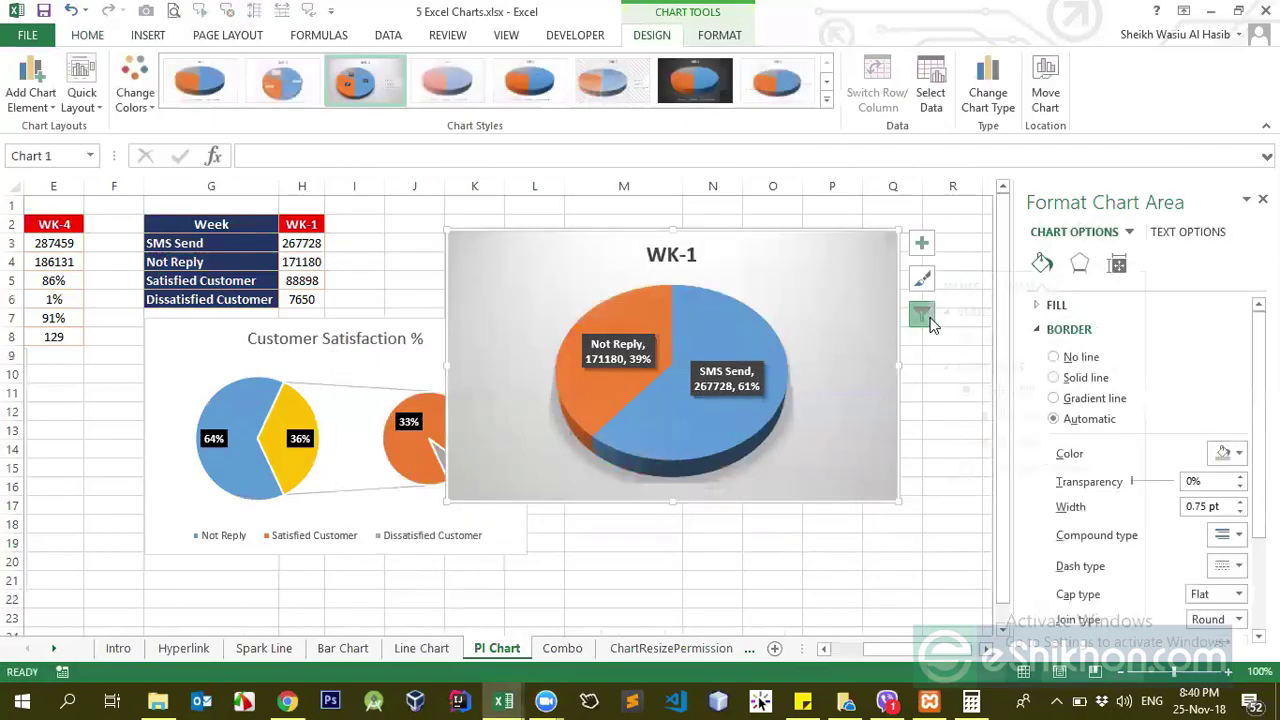
left_click(792, 301)
left_click_drag(775, 249, 843, 249)
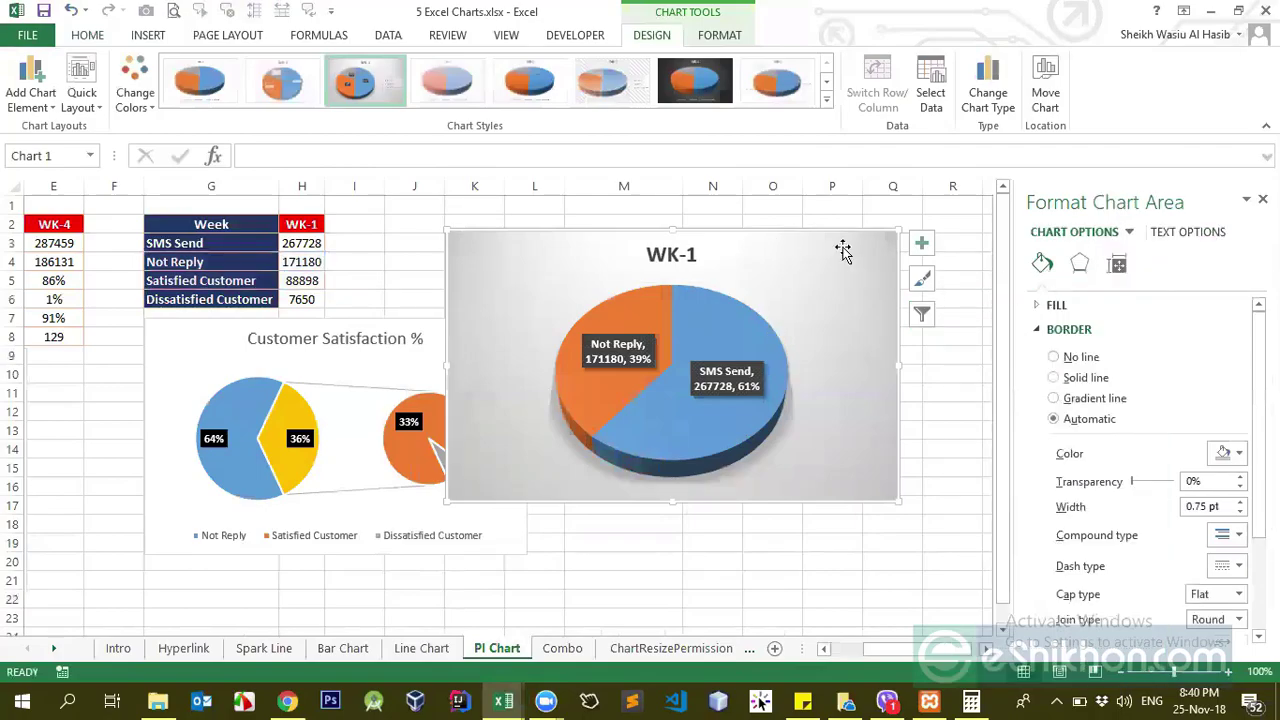
key("Delete")
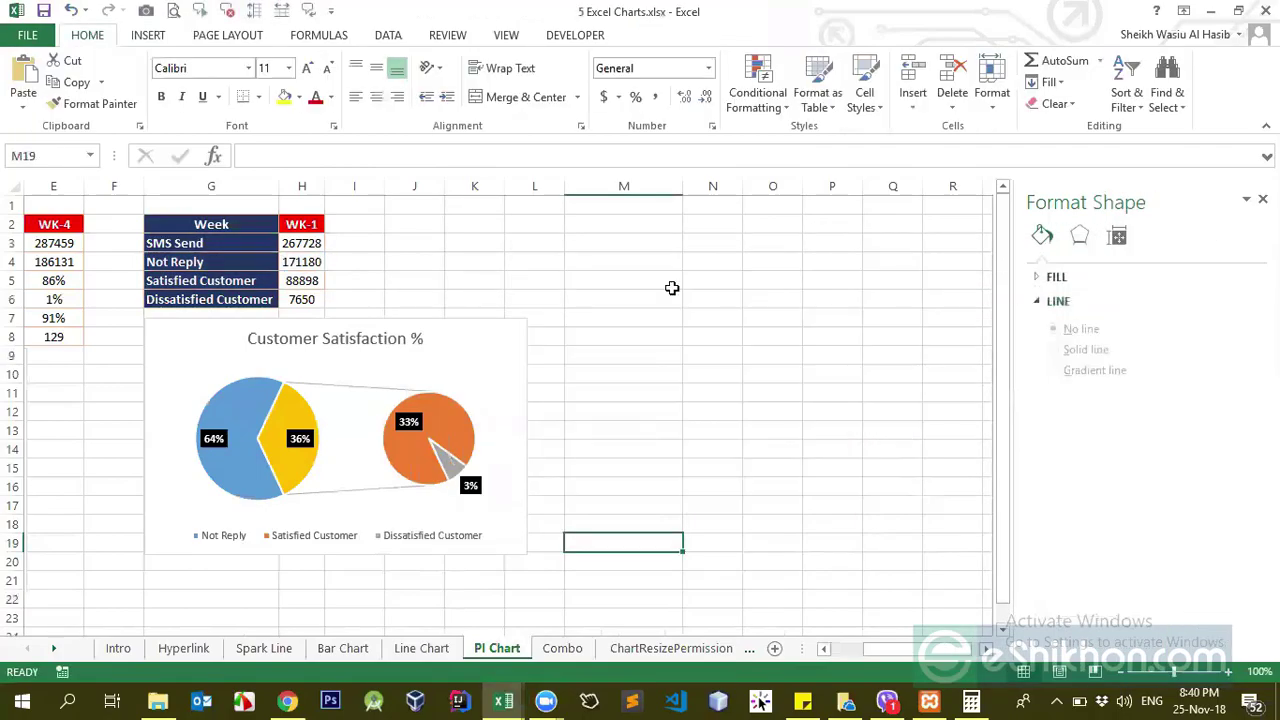
left_click(670, 284)
- Switch to the Final_Employee Database.xlsm workbook and look over the pay slip on the Print (2) sheet
mouse_move(510, 700)
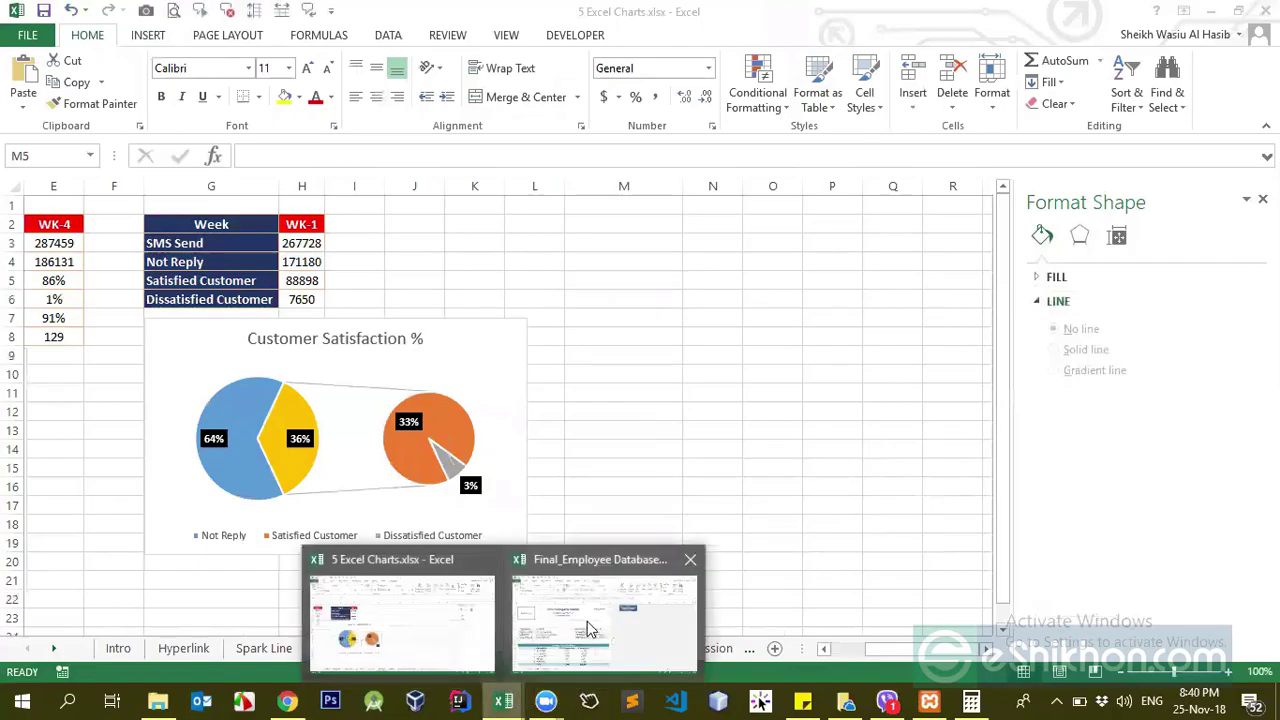
left_click(587, 621)
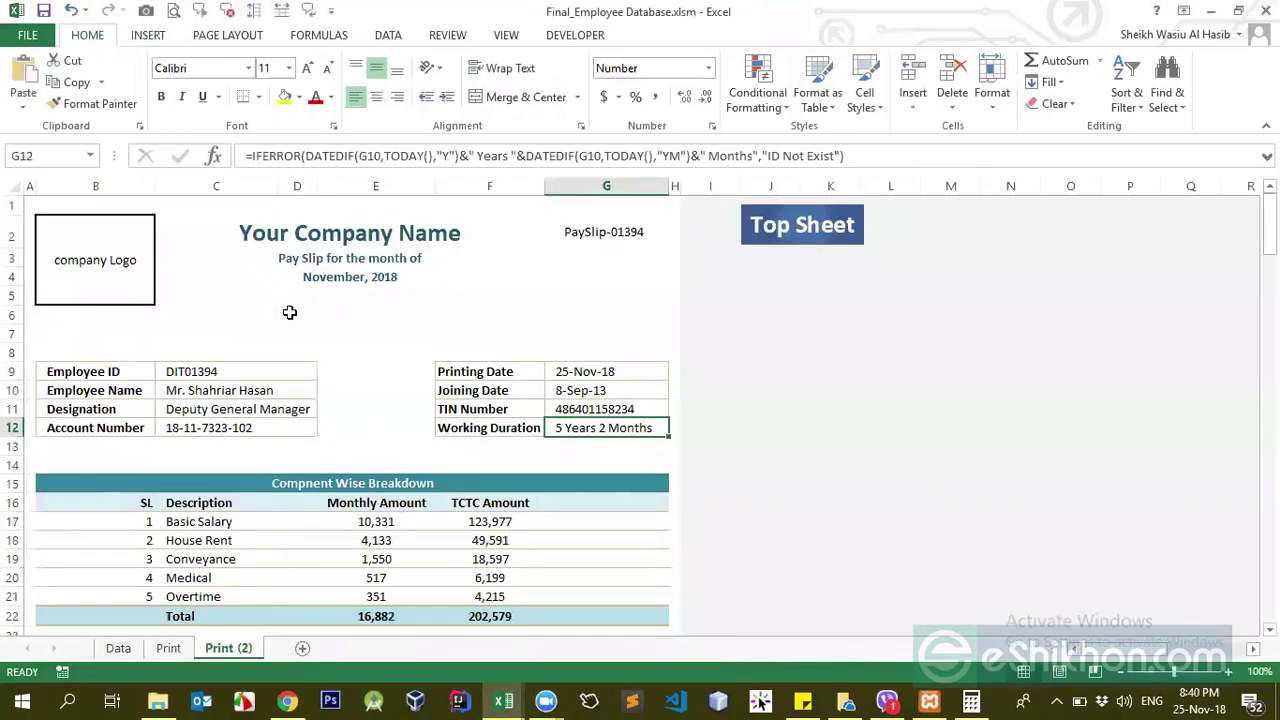
left_click(320, 232)
scroll(352, 314, "down", 9)
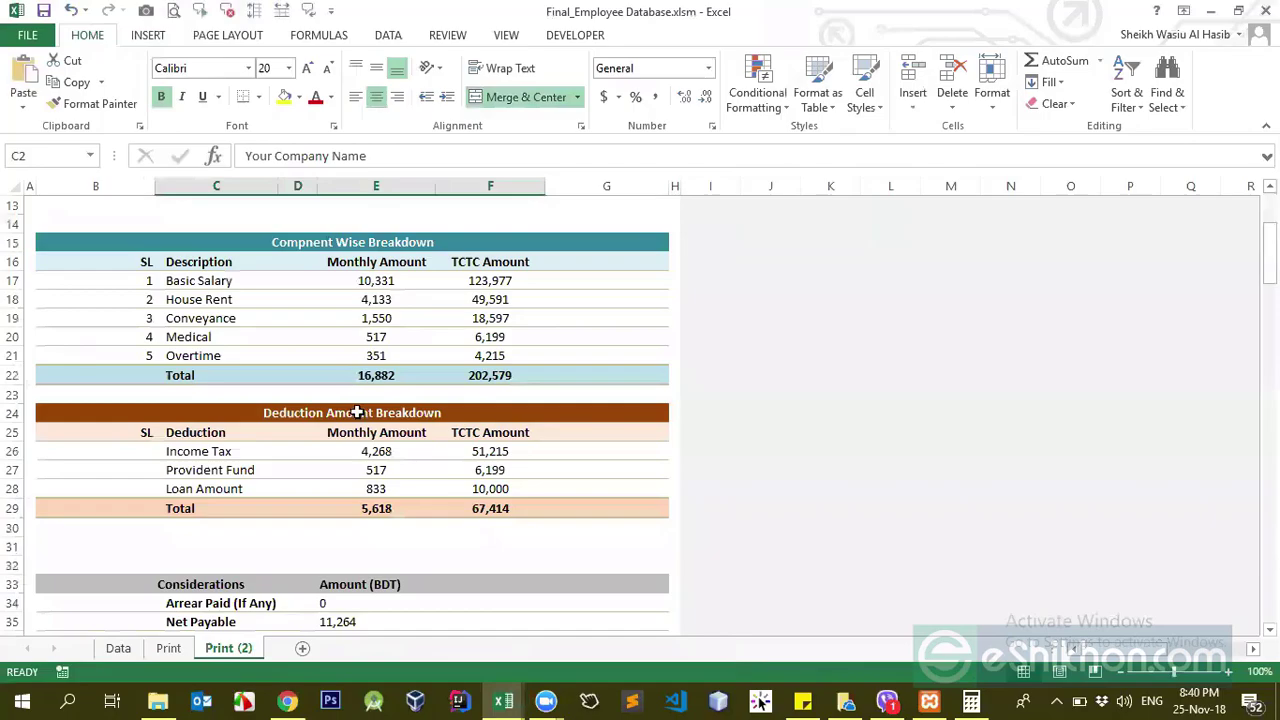
scroll(354, 409, "up", 9)
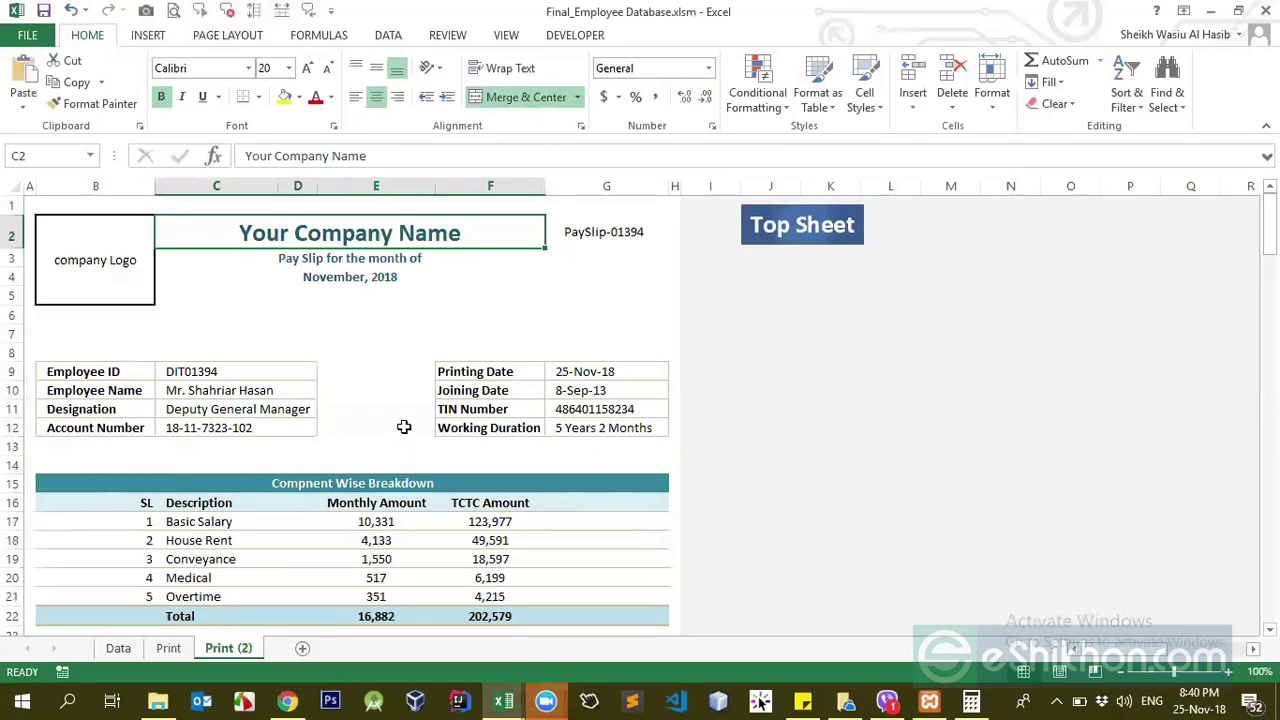
left_click(360, 424)
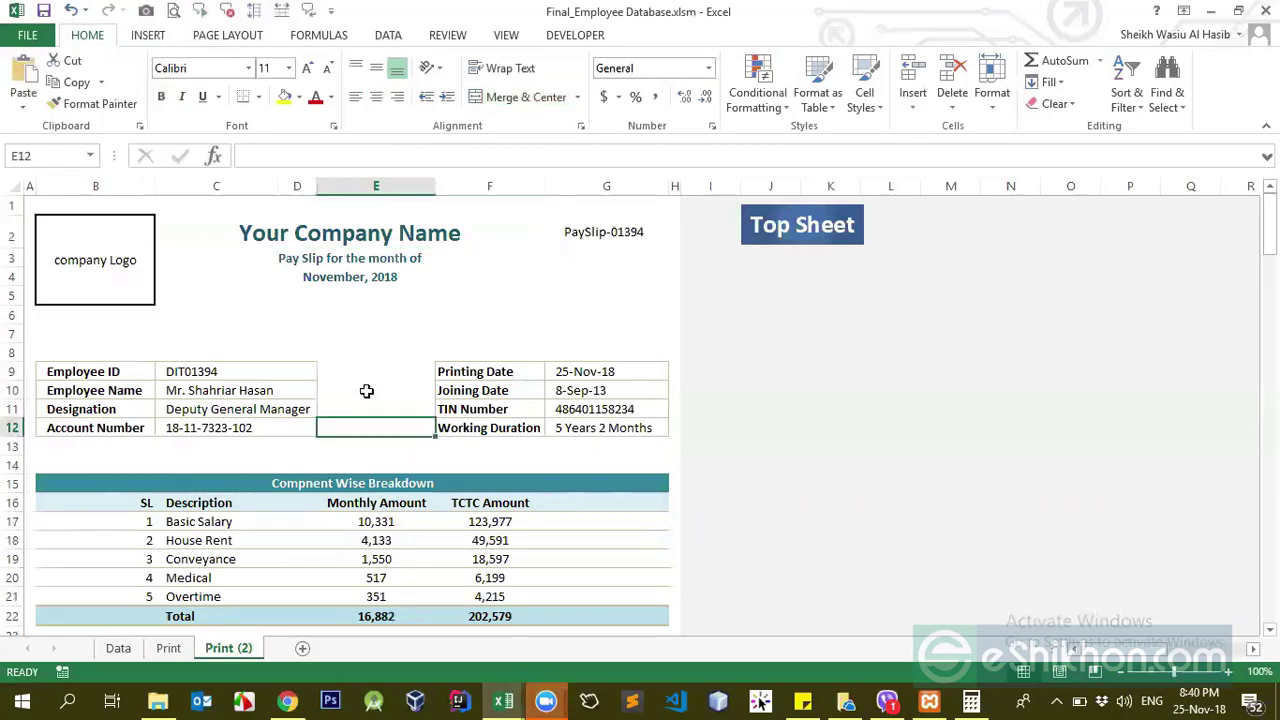
left_click(546, 700)
left_click(632, 650)
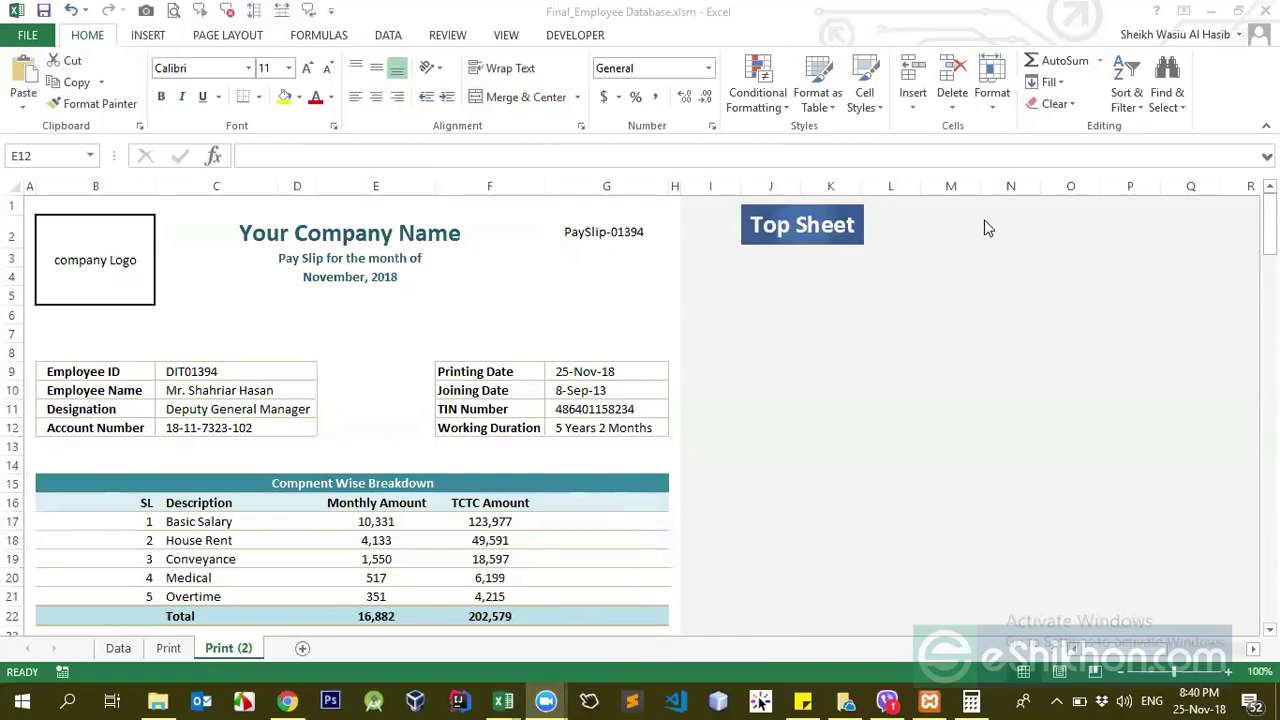
- Examine the pay slip's header cells, including the date formula in C4 and the pay slip number formula in G2
left_click(100, 263)
left_click(288, 245)
left_click(334, 275)
key("Up")
key("Down")
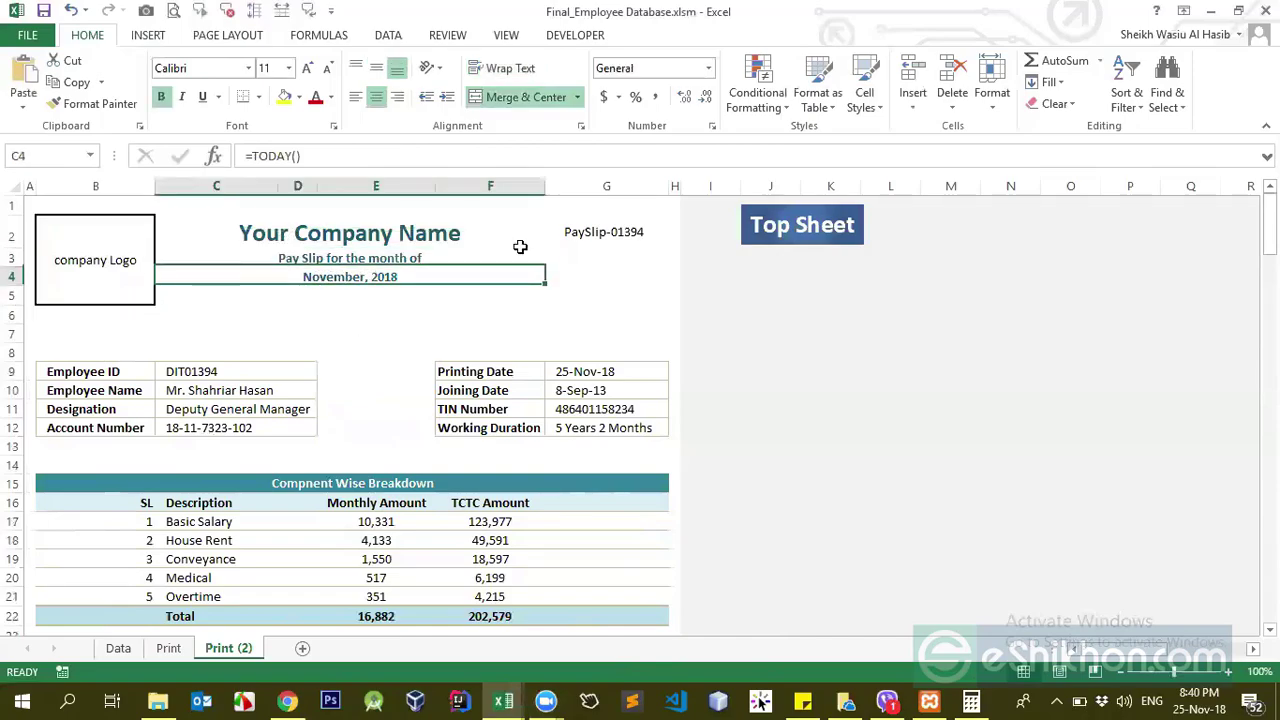
left_click(594, 238)
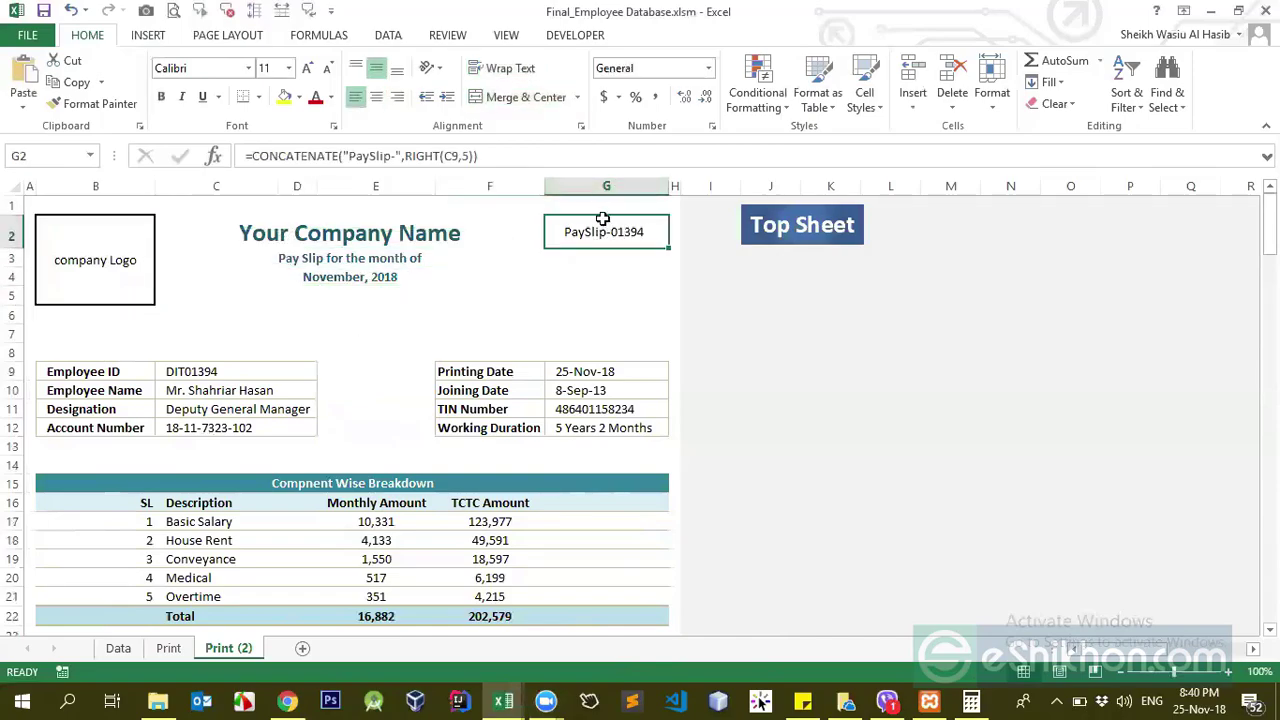
left_click(370, 158)
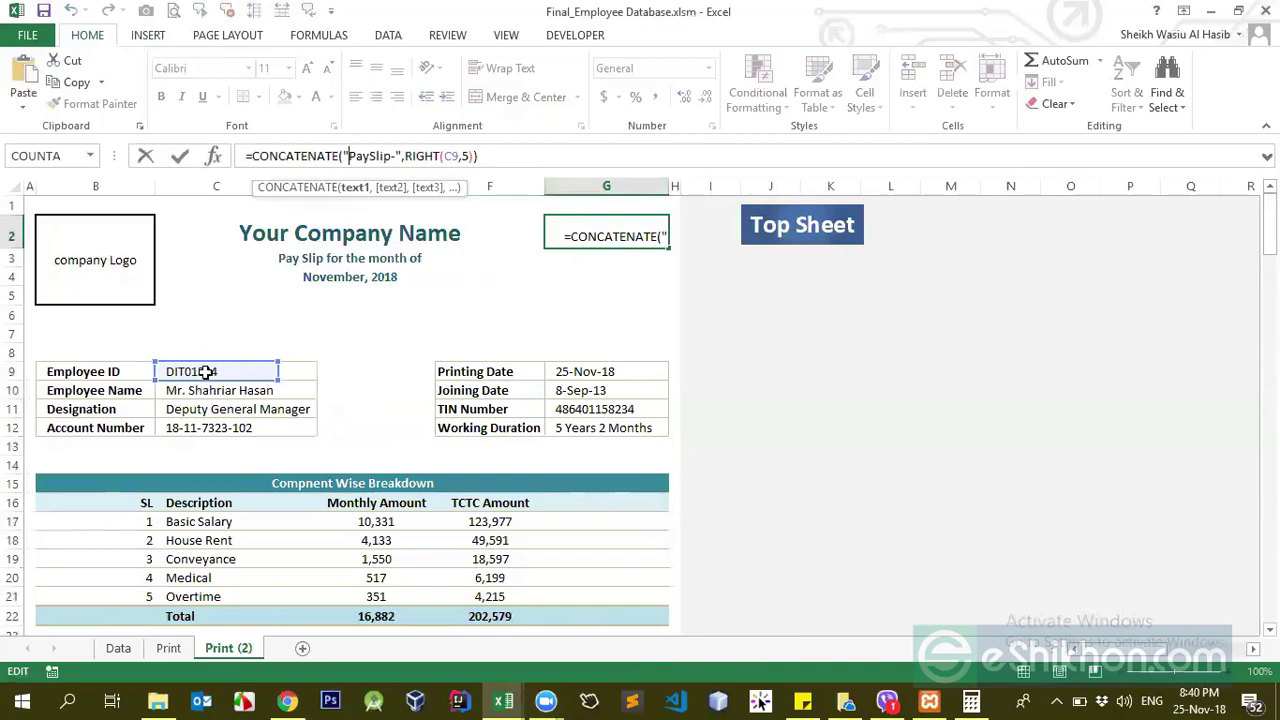
key("Return")
- Examine the lookup formula behind the Basic Salary monthly amount in the pay slip's component breakdown
left_click(443, 371)
scroll(470, 370, "down", 5)
scroll(424, 415, "up", 1)
scroll(415, 420, "up", 2)
left_click(405, 412)
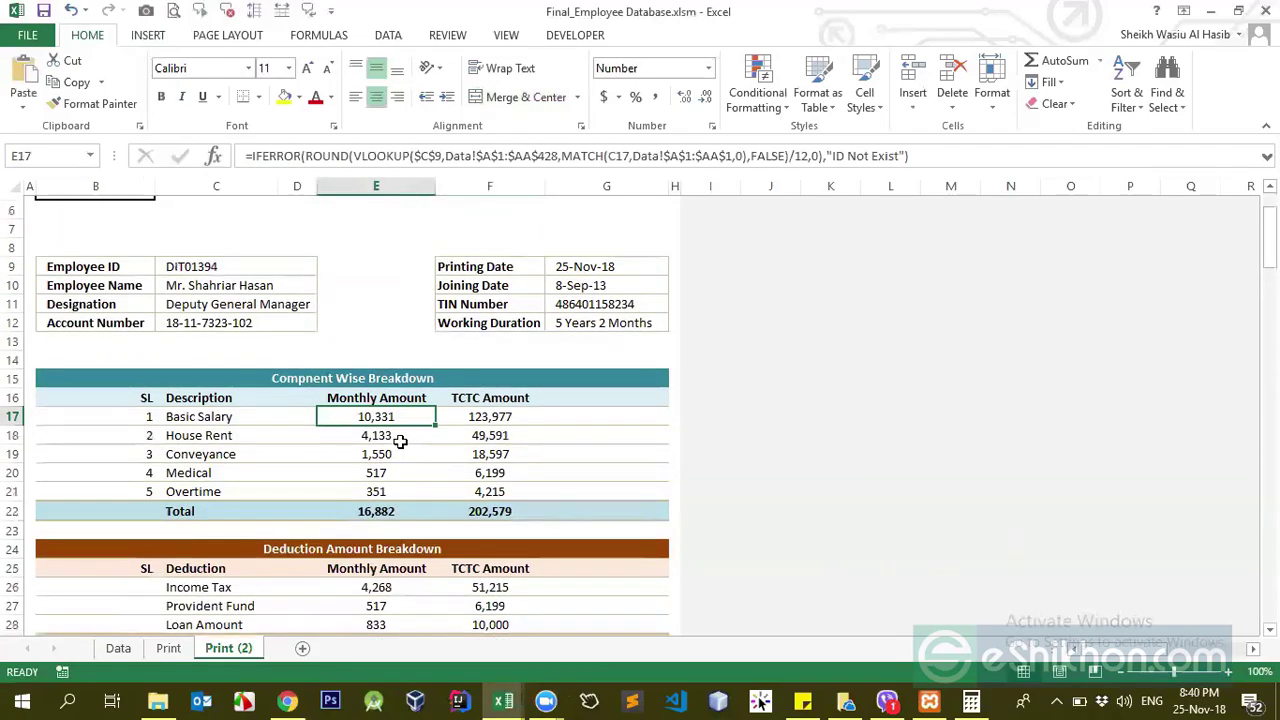
scroll(226, 428, "up", 2)
scroll(286, 466, "down", 1)
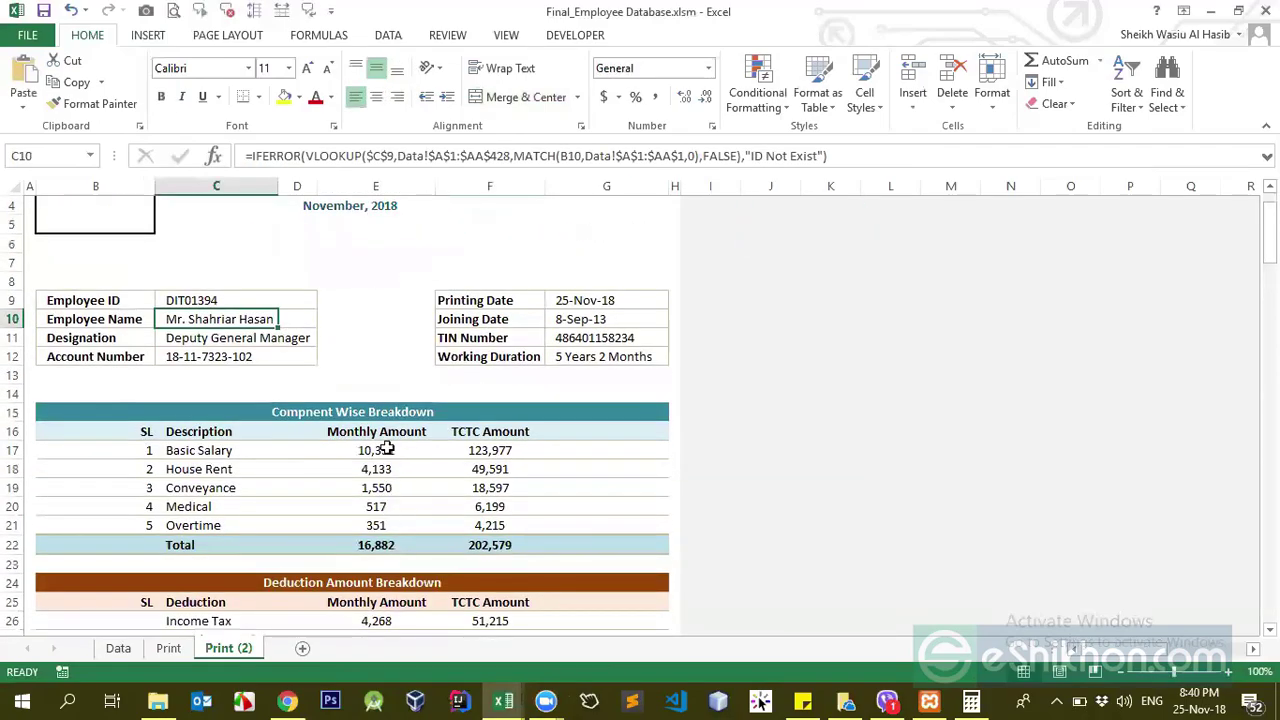
- Examine the Employee ID cell and the lookup formulas behind the Employee Name and Designation fields
left_click(228, 301)
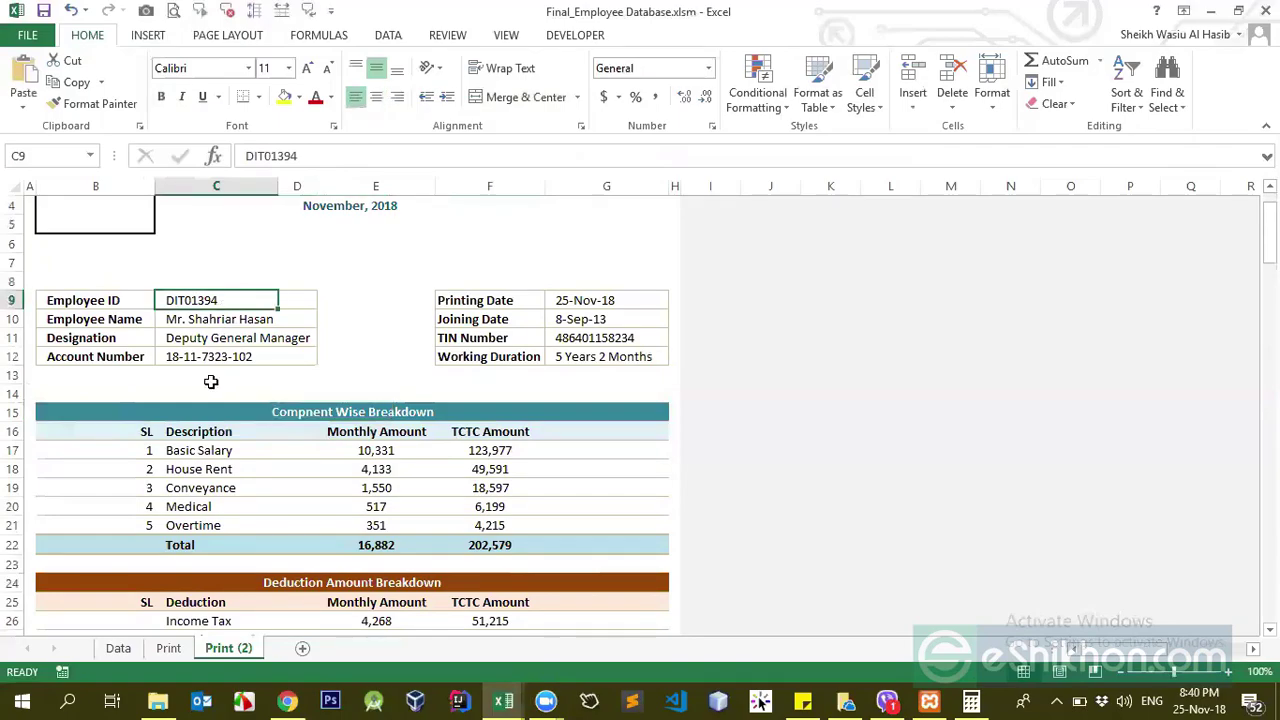
scroll(211, 381, "up", 1)
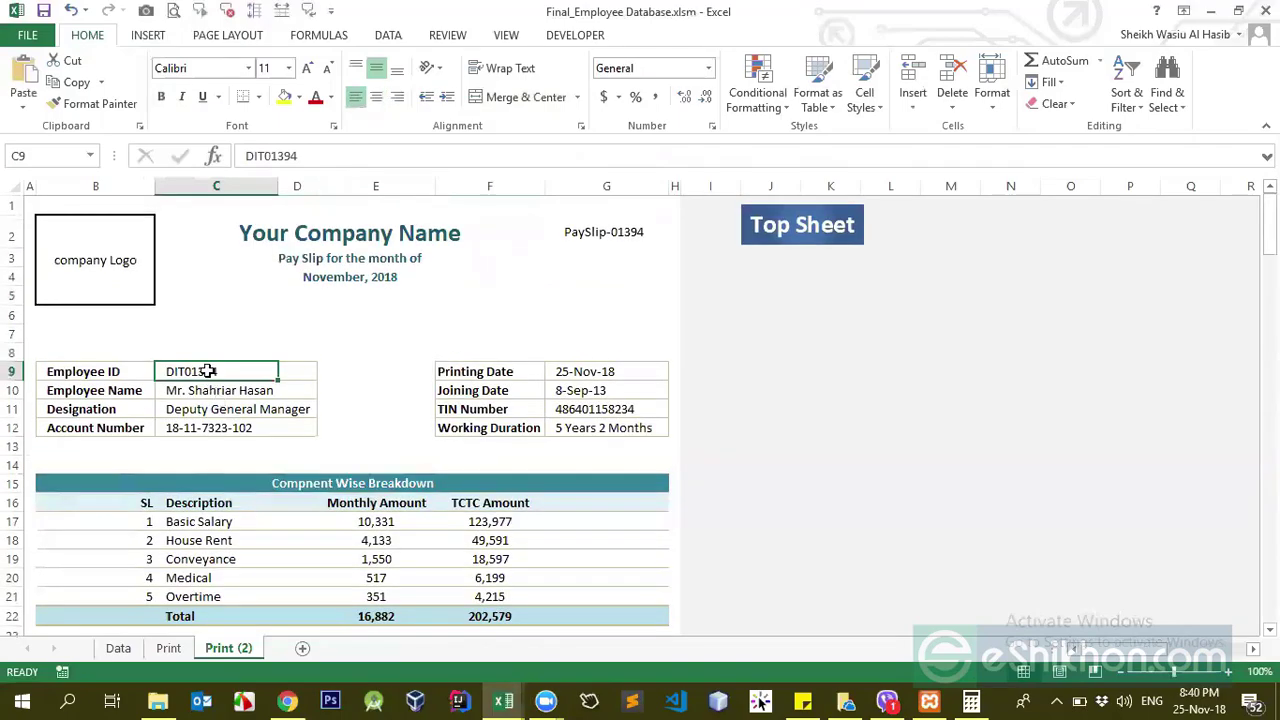
left_click(200, 390)
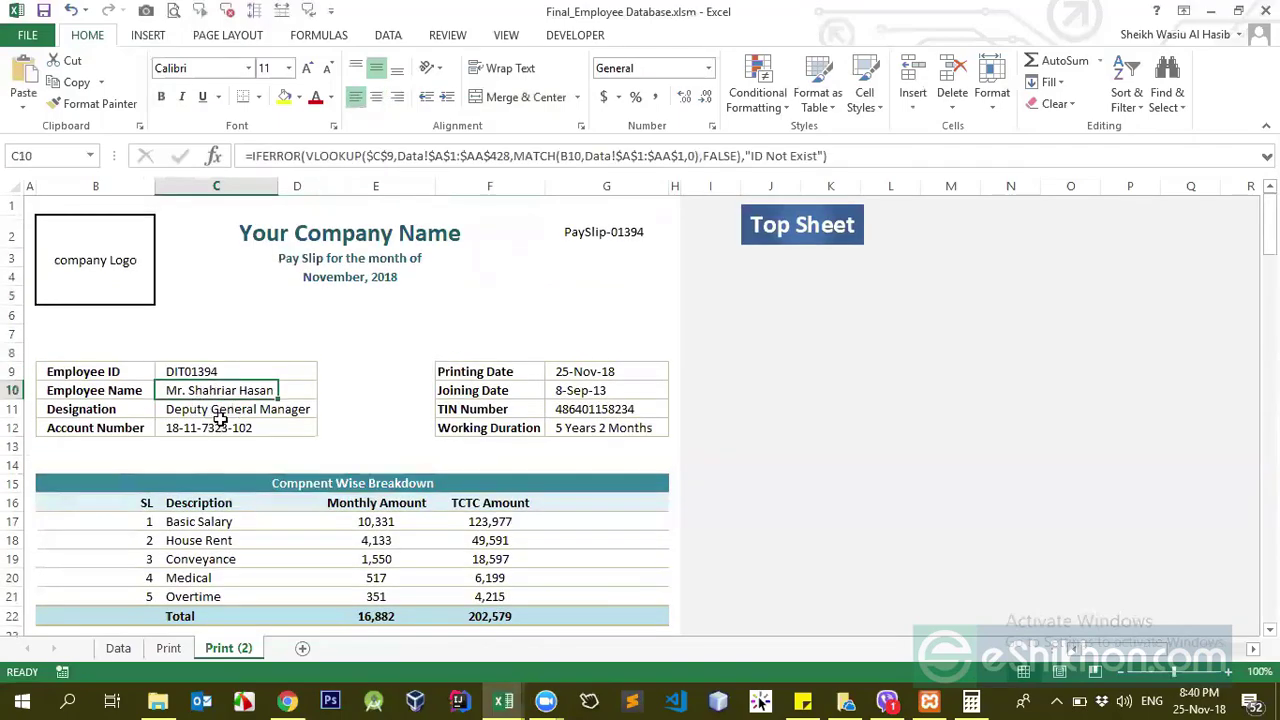
left_click(211, 412)
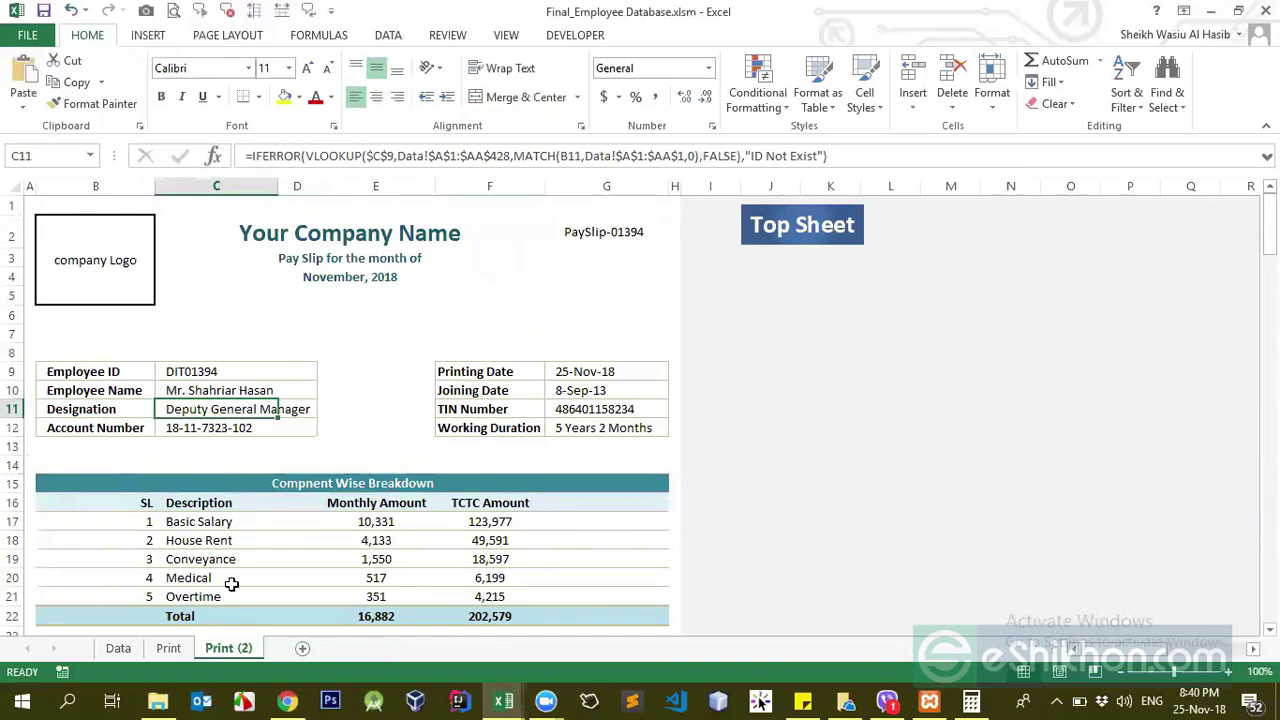
left_click(69, 409)
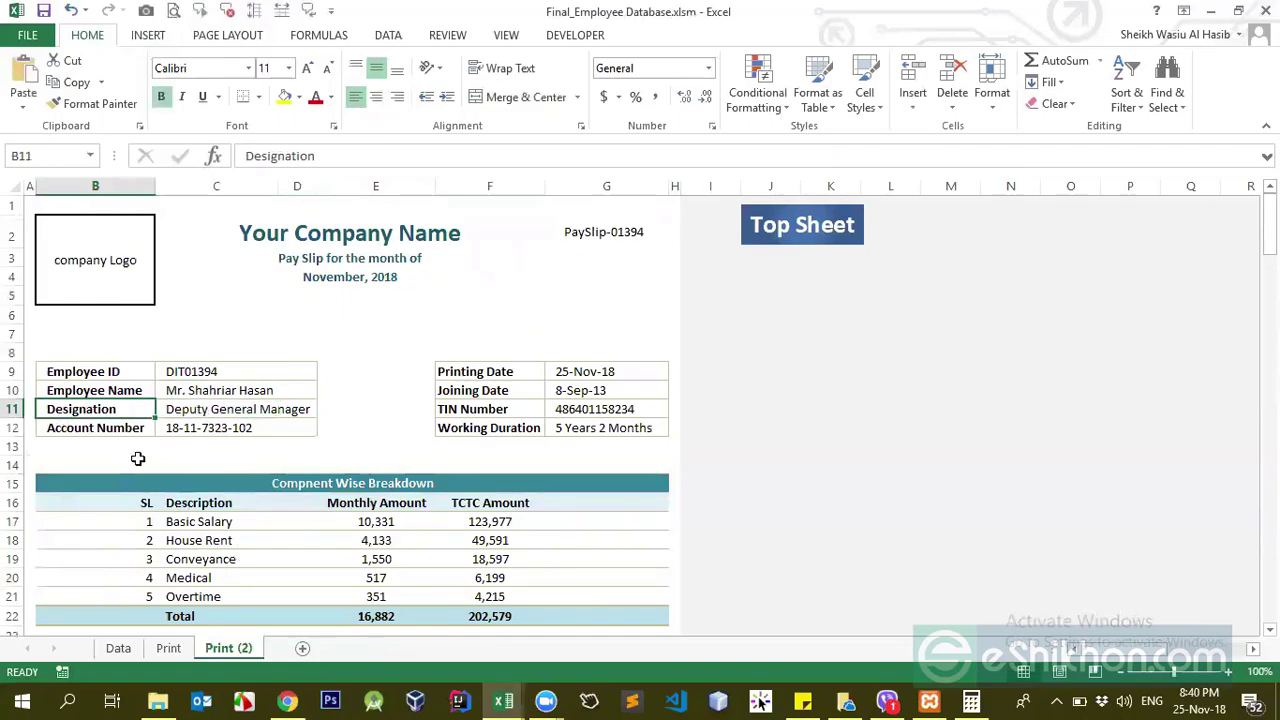
- Examine the lookup formula behind the Account Number field in the pay slip's employee details
left_click(190, 411)
left_click(122, 428)
left_click(211, 425)
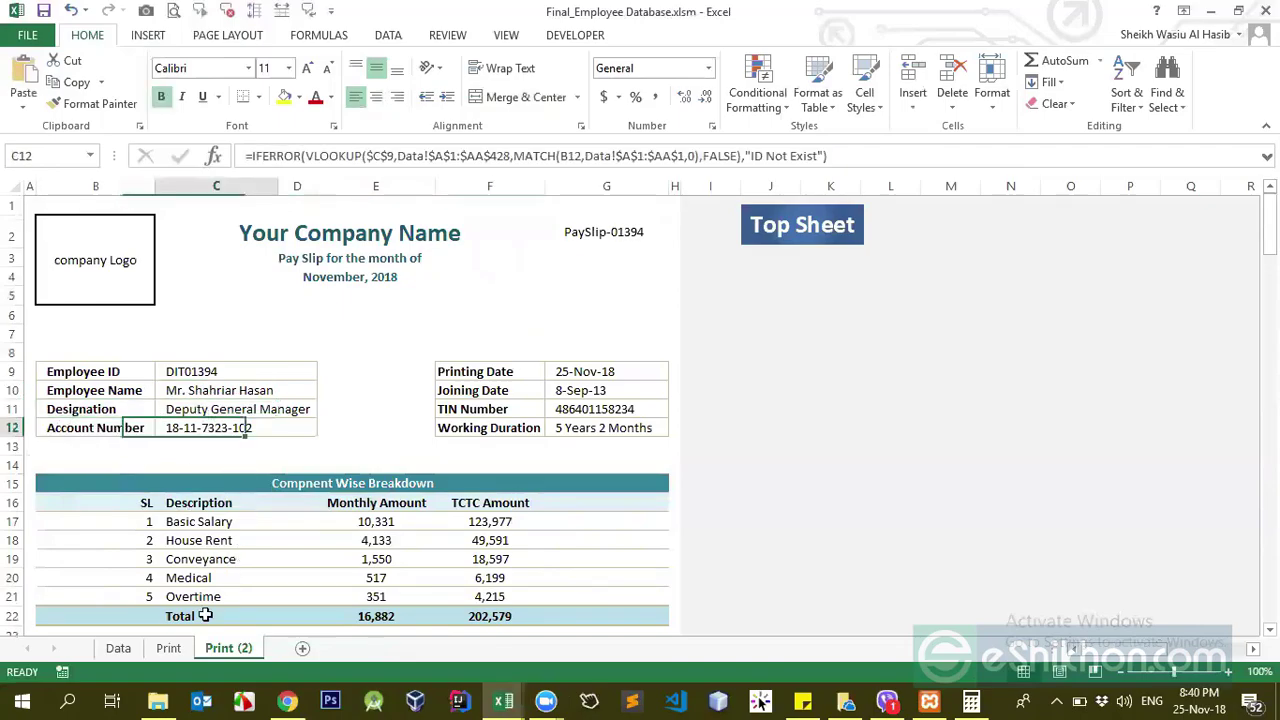
- Examine the TODAY formula behind the Printing Date field in G9
left_click(578, 370)
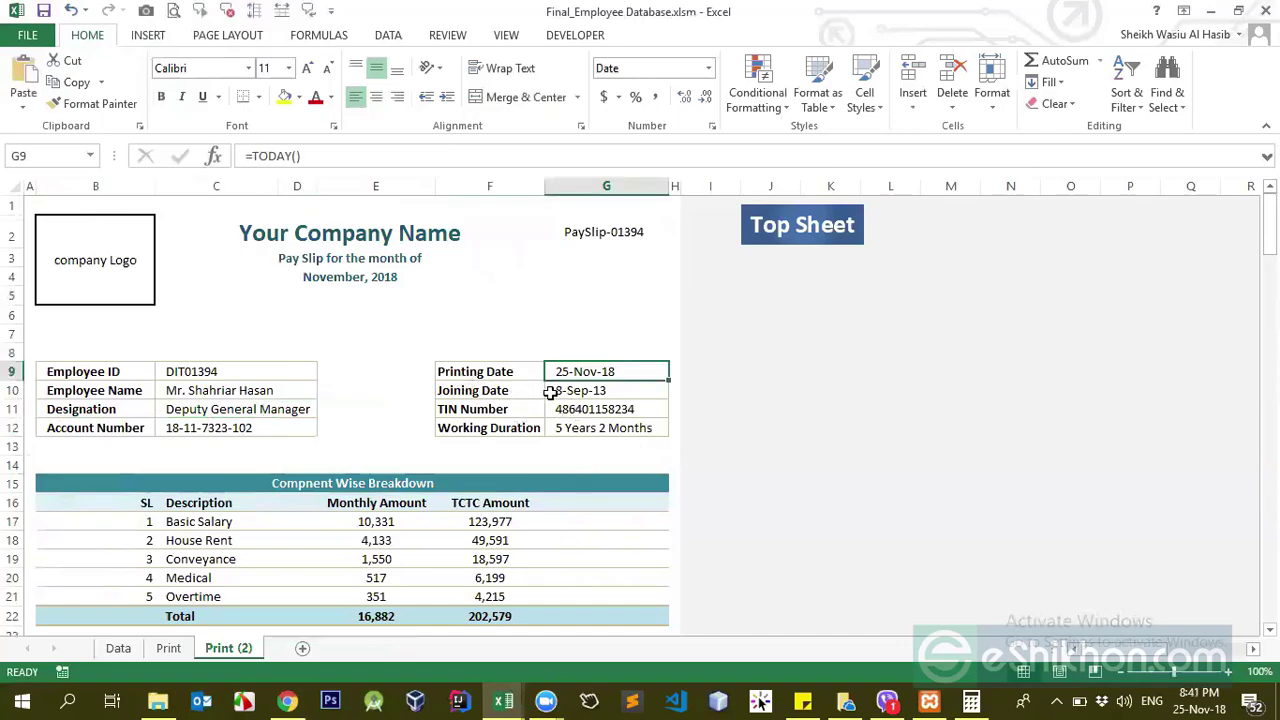
left_click(512, 375)
left_click(600, 371)
left_click(550, 394)
left_click(586, 370)
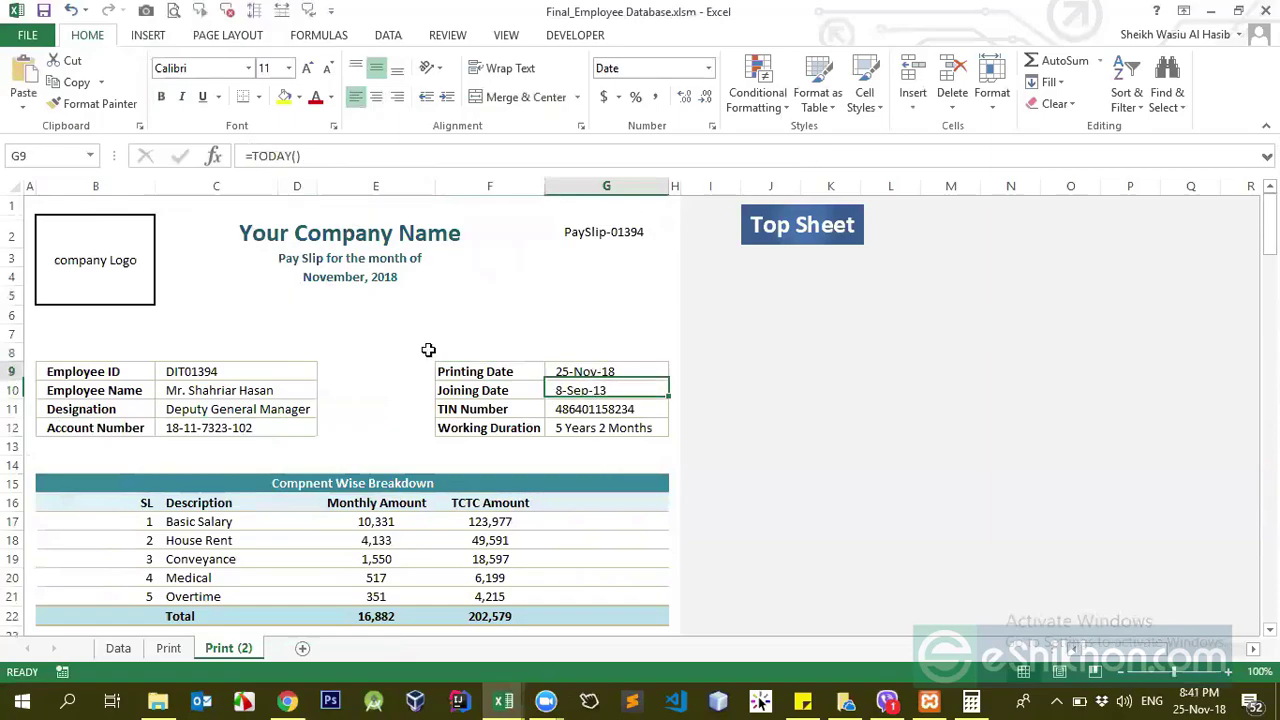
- Examine the Joining Date lookup formula in G10 and the Data sheet table it draws from
left_click(548, 392)
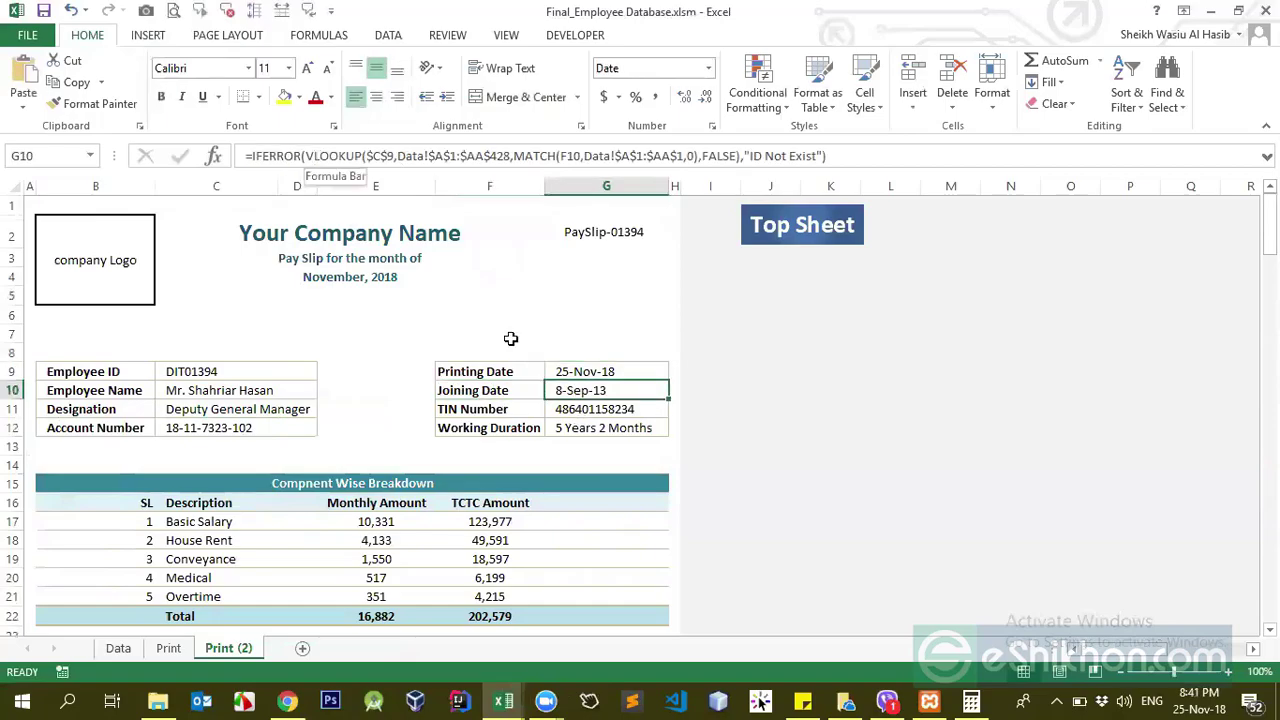
left_click(427, 156)
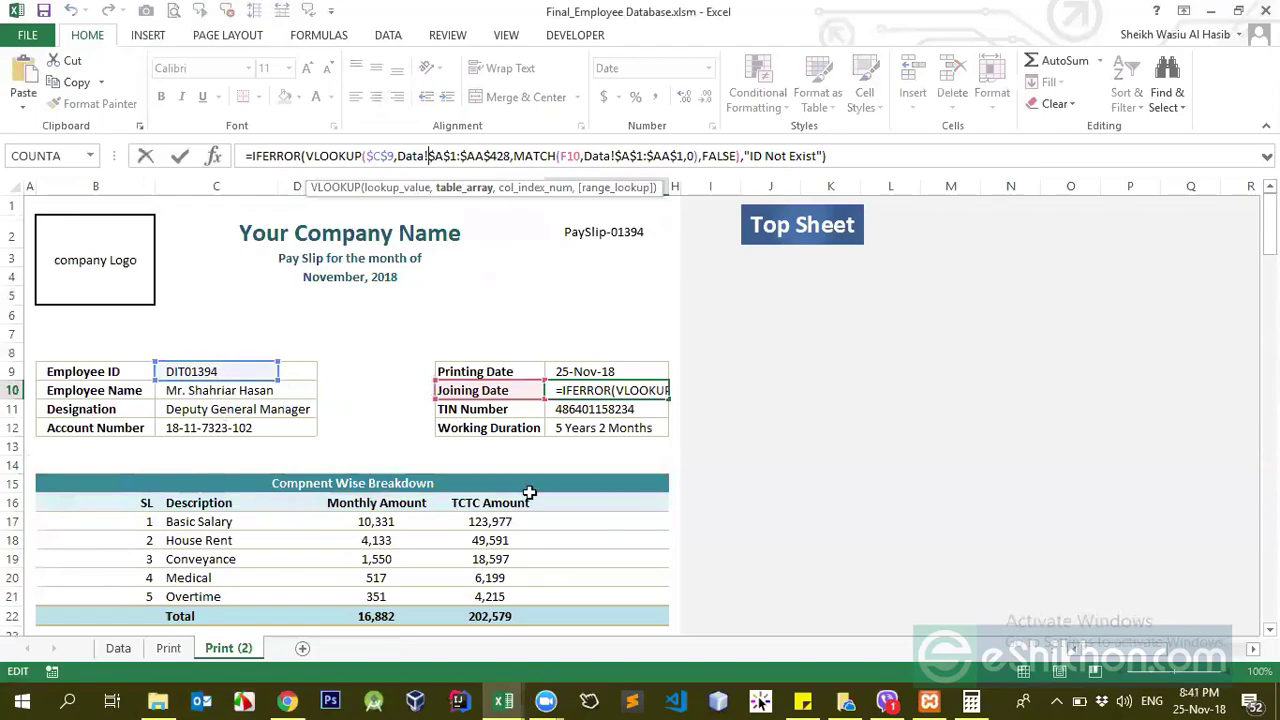
key("Return")
key("Up")
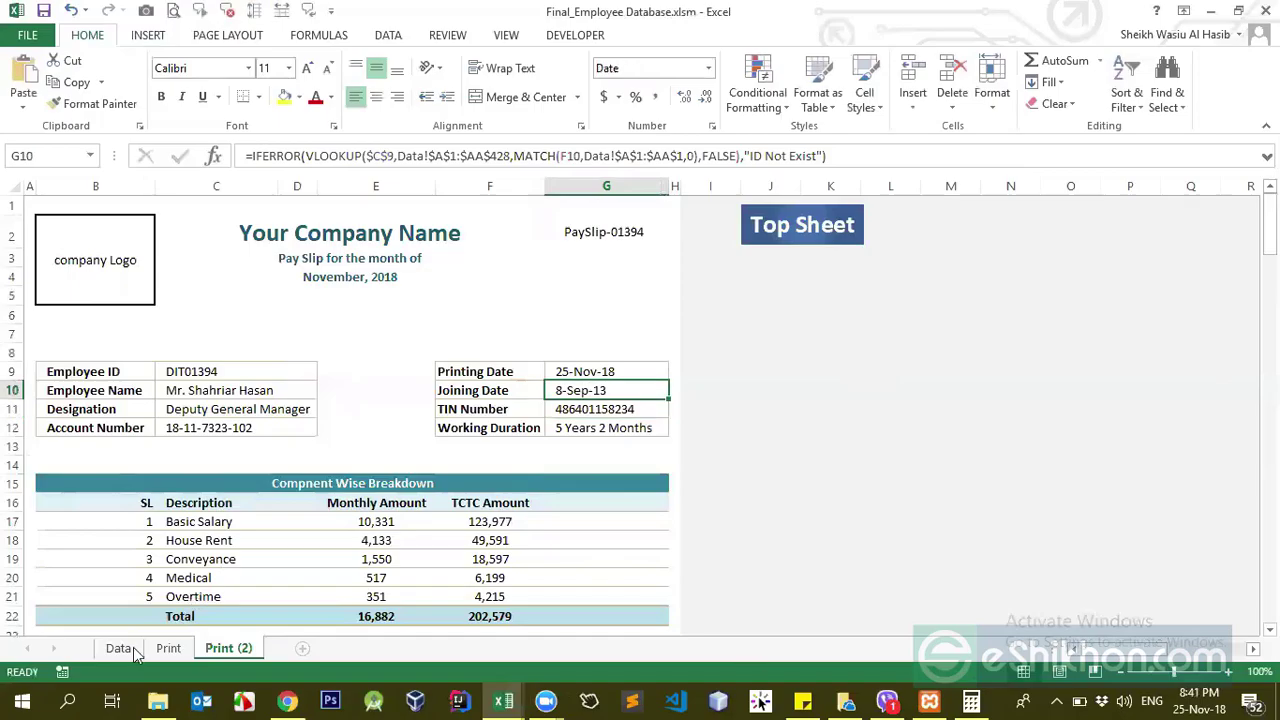
left_click(118, 648)
left_click_drag(1158, 658, 817, 676)
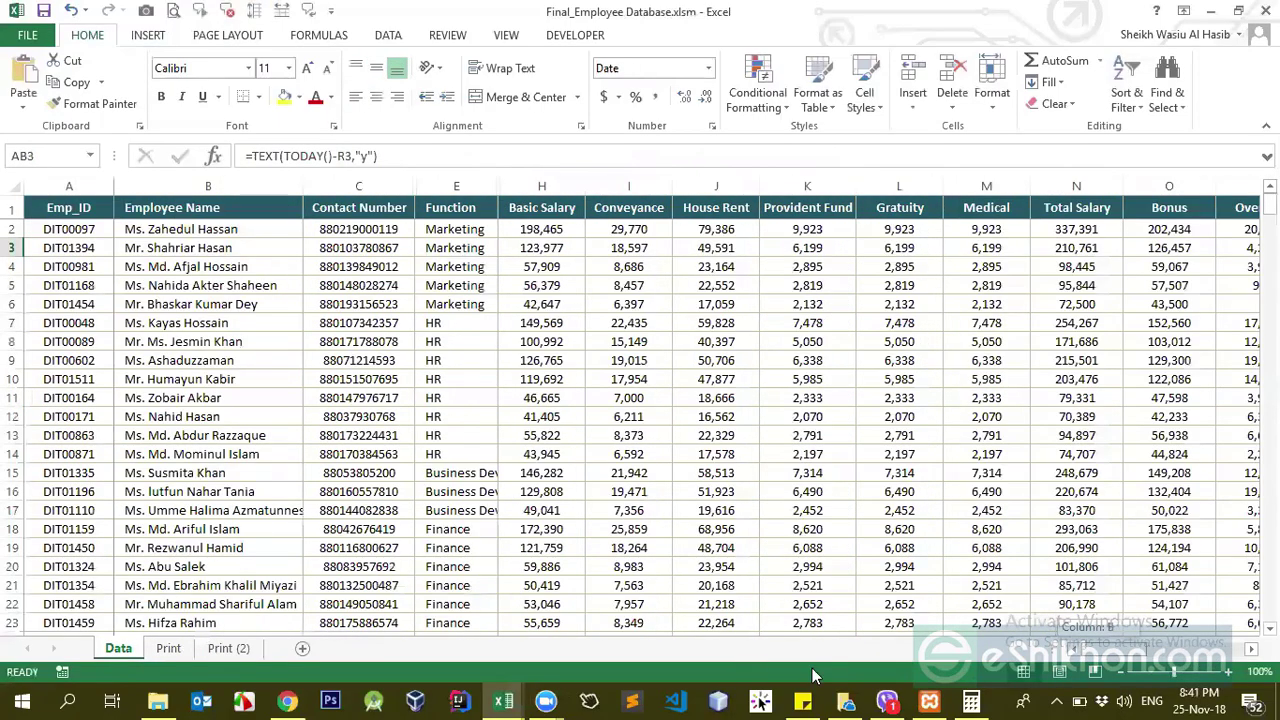
- Examine the TIN Number lookup formula in G11 on the Print (2) sheet against the Data sheet
left_click(228, 648)
left_click(588, 407)
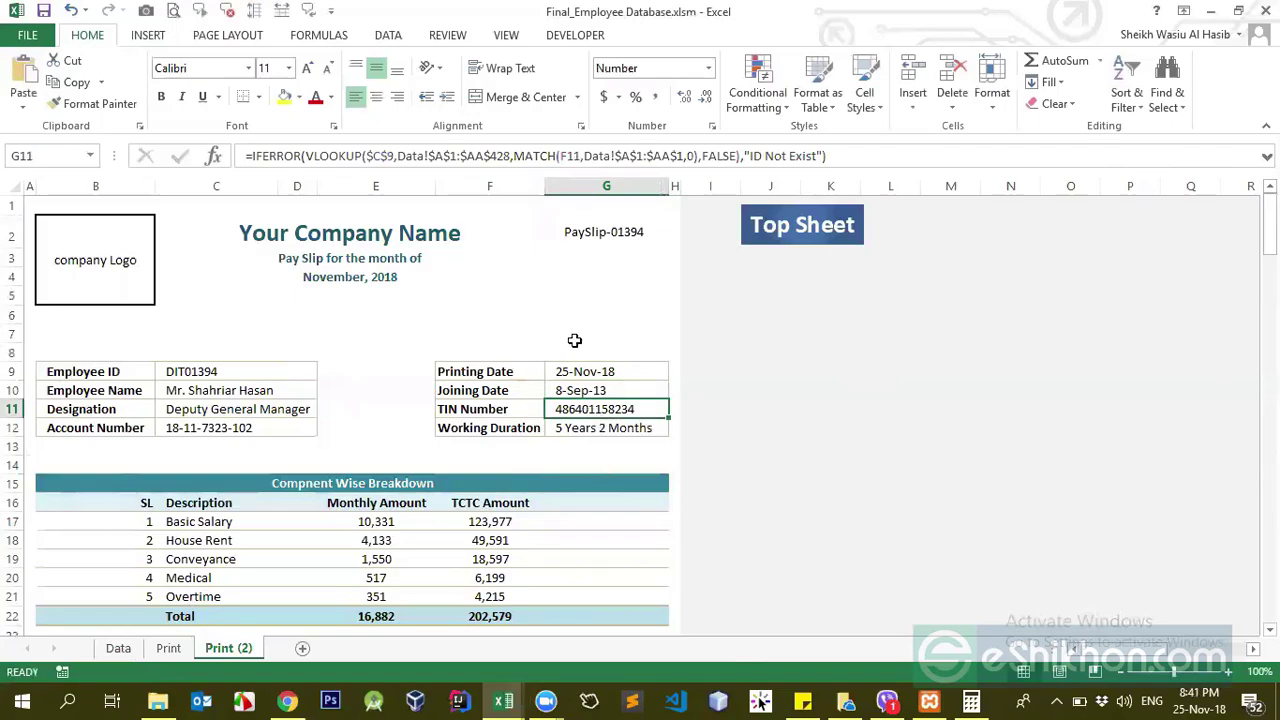
left_click(118, 648)
left_click(228, 648)
scroll(528, 489, "down", 1)
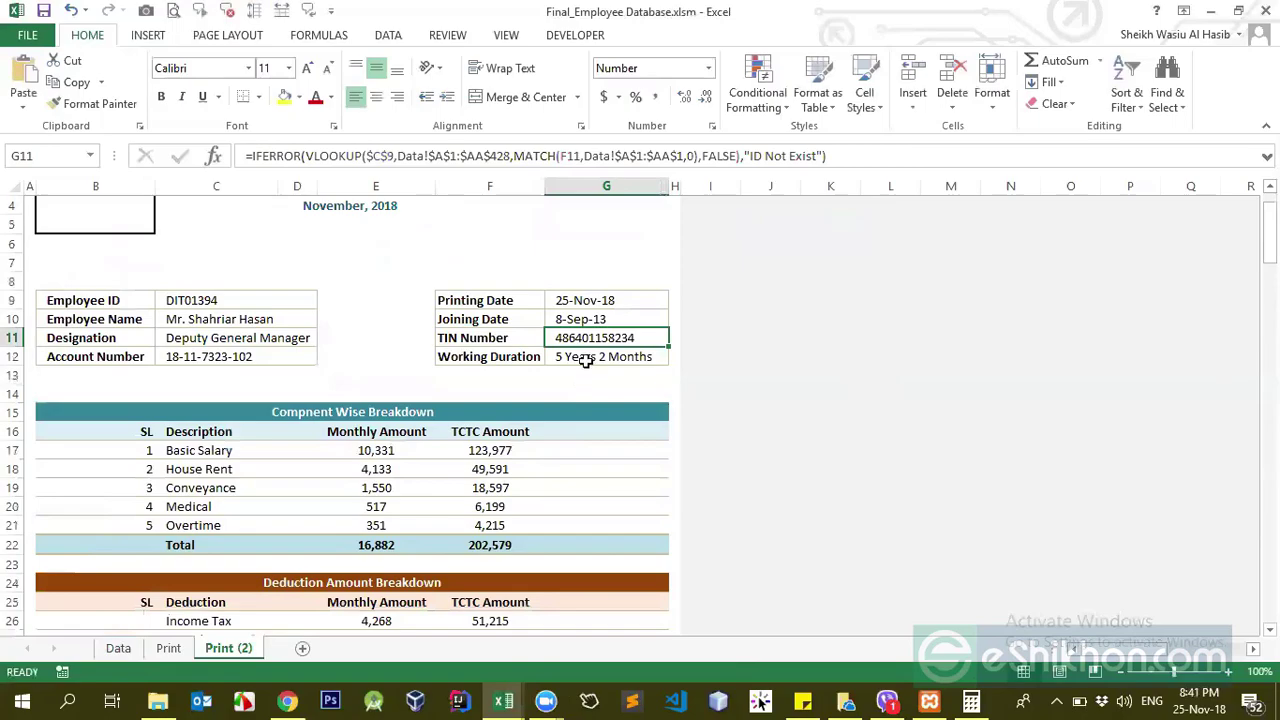
- Examine the Working Duration formula in G12 together with the date fields above it
left_click(588, 358)
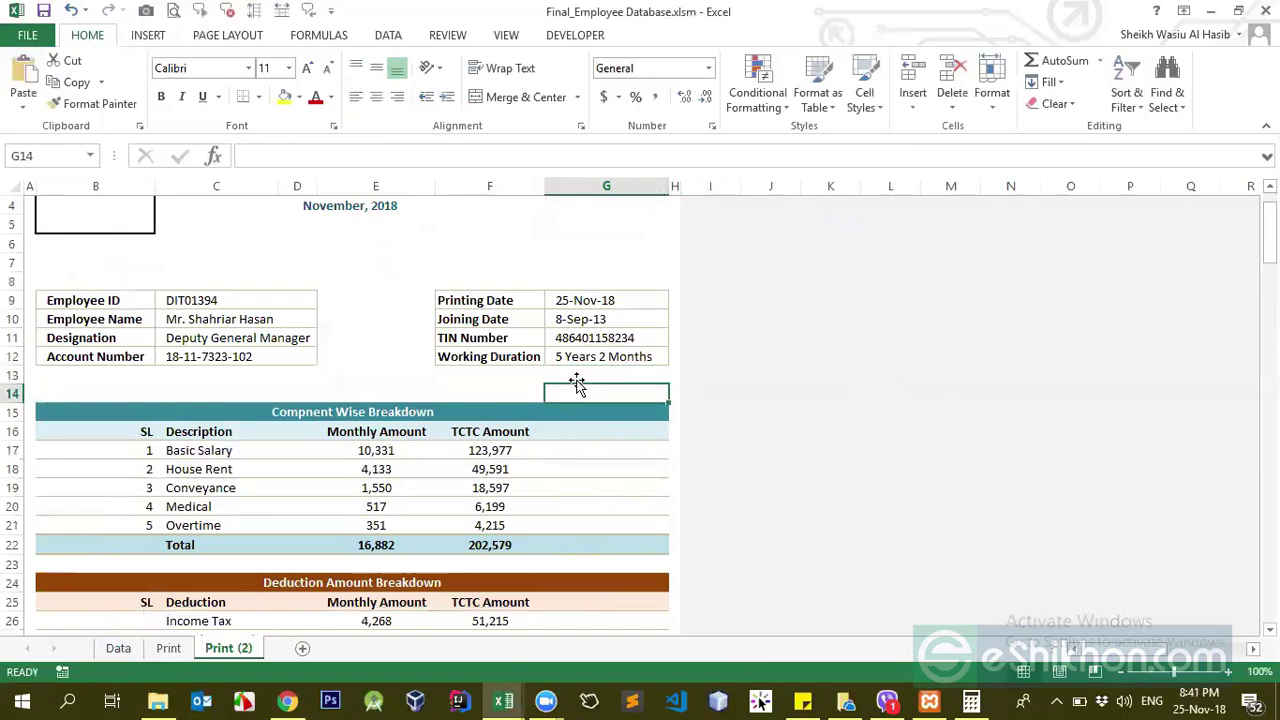
scroll(591, 457, "up", 1)
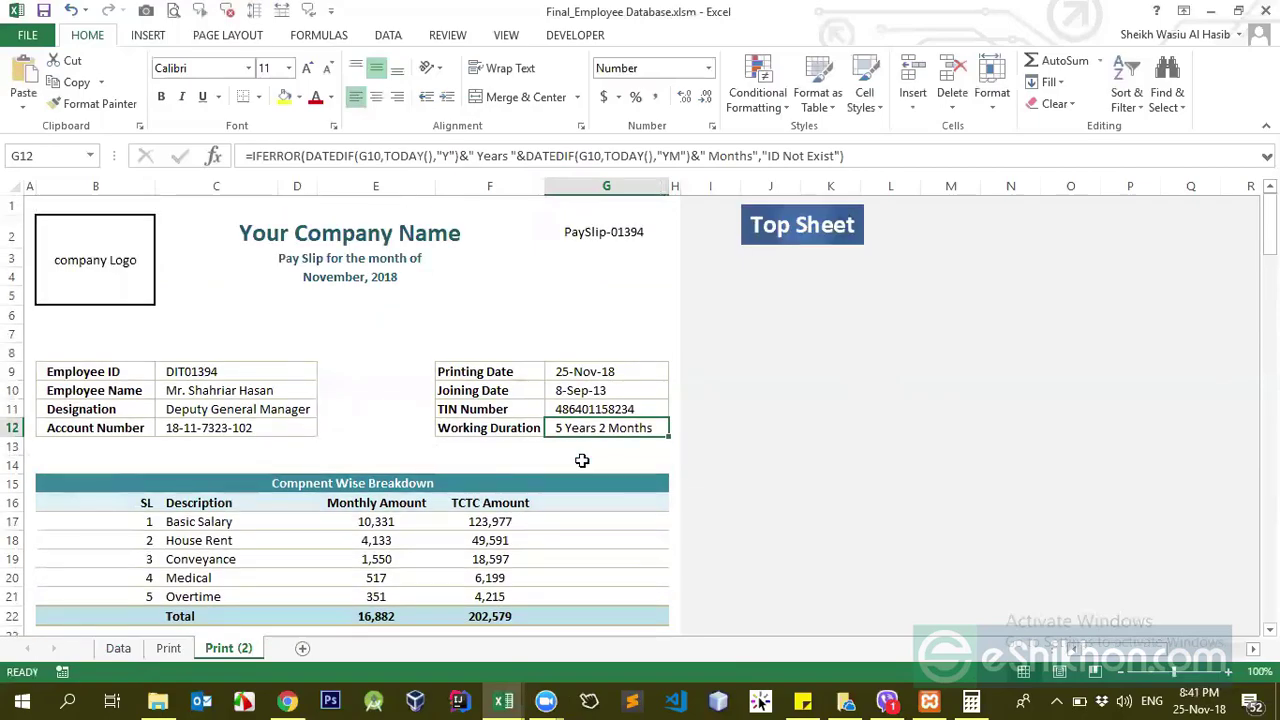
left_click(597, 444)
left_click(590, 411)
left_click(580, 430)
- Inspect the arguments of the first DATEDIF in the Working Duration formula: G10, TODAY() and the "Y" unit
left_click(378, 156)
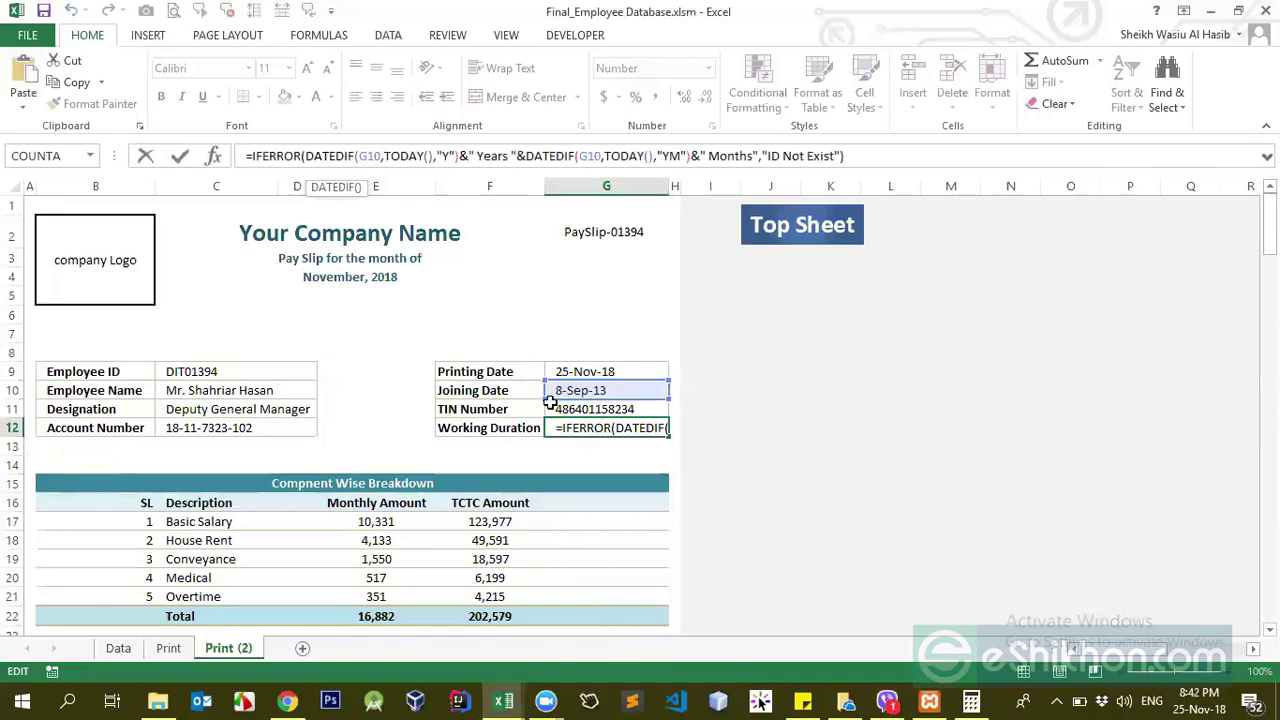
left_click_drag(359, 157, 384, 156)
double_click(420, 156)
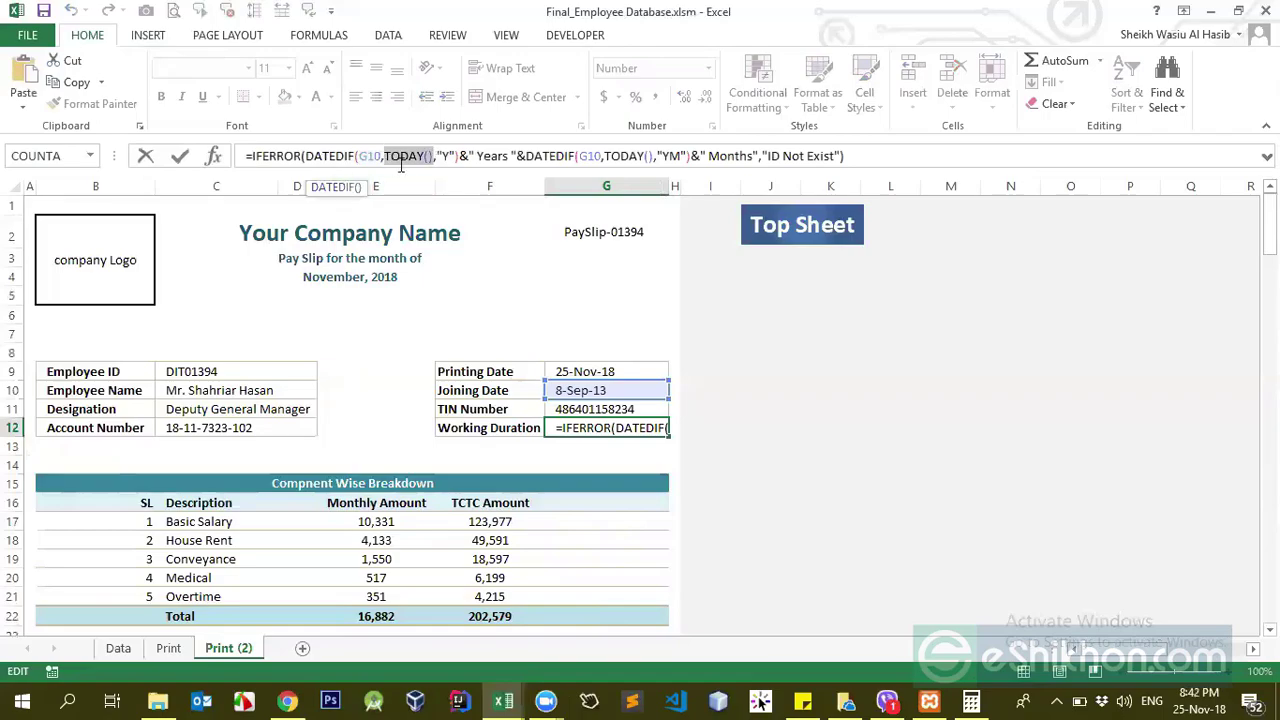
left_click(434, 157)
left_click_drag(437, 156, 456, 155)
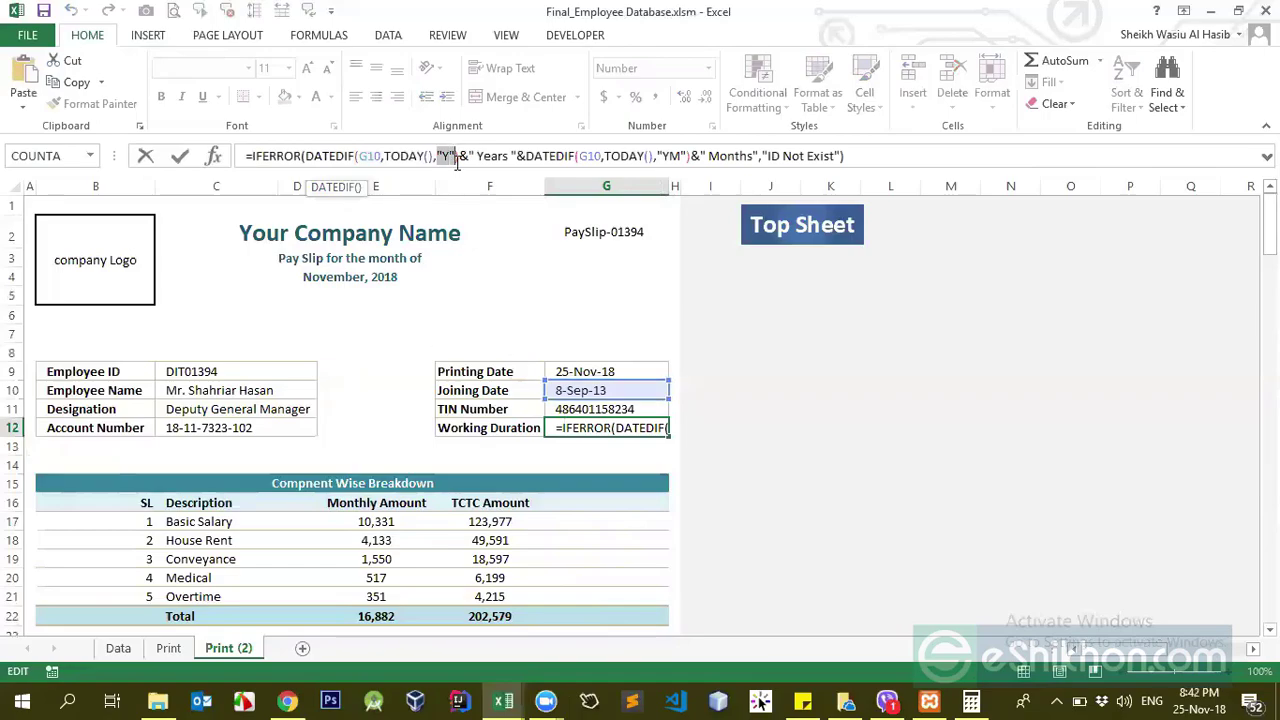
left_click_drag(403, 155, 306, 158)
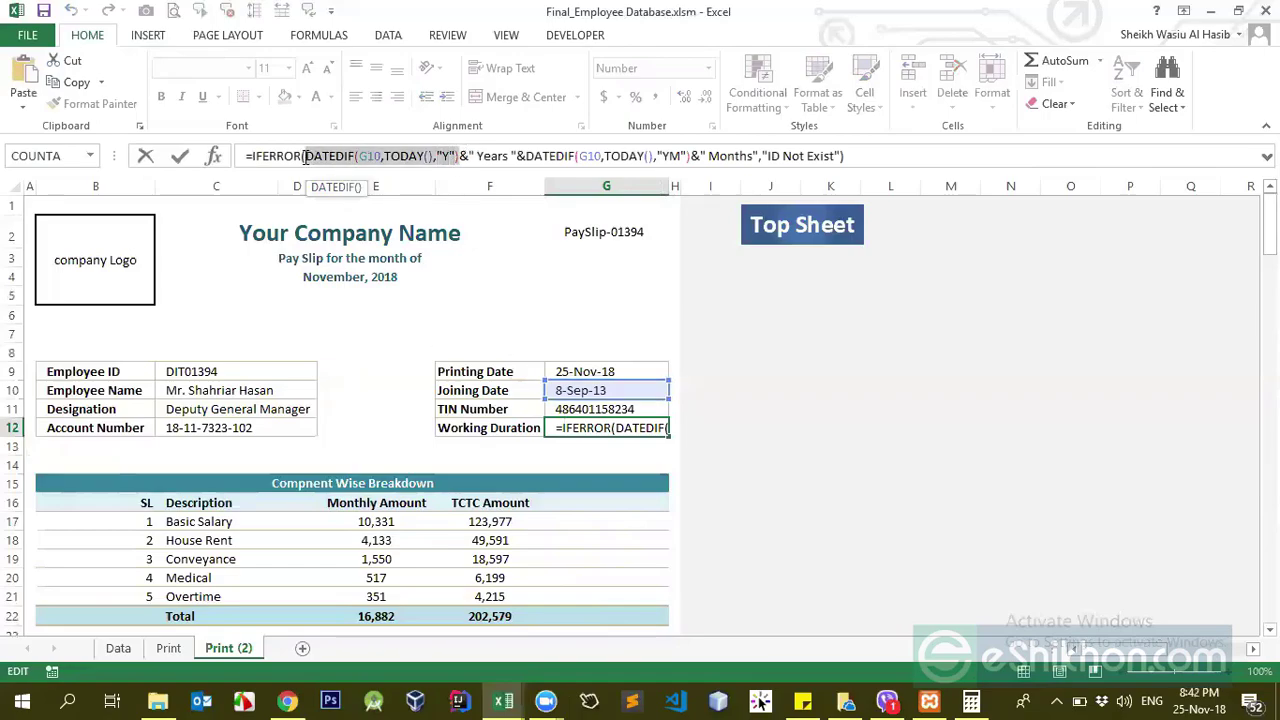
left_click(445, 156)
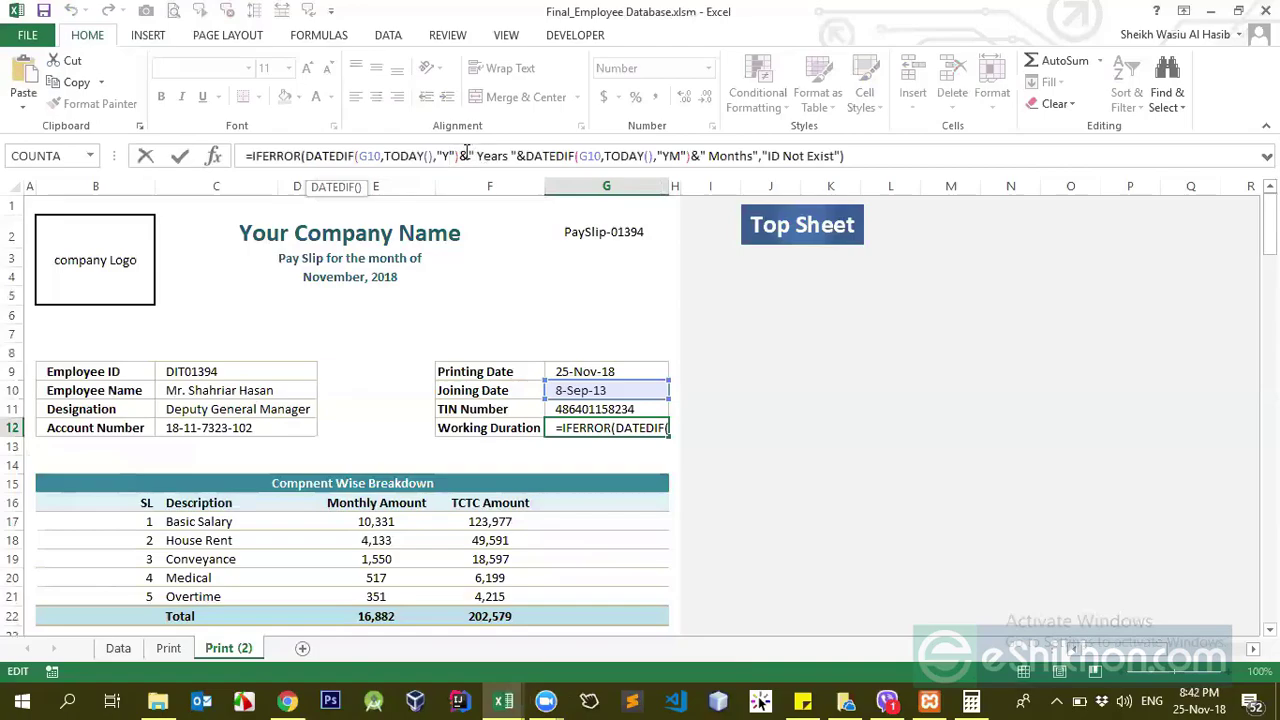
- Inspect how the Working Duration formula joins the first DATEDIF result to the text " Years " with ampersands
left_click(462, 156)
left_click_drag(460, 156, 307, 156)
left_click(467, 156)
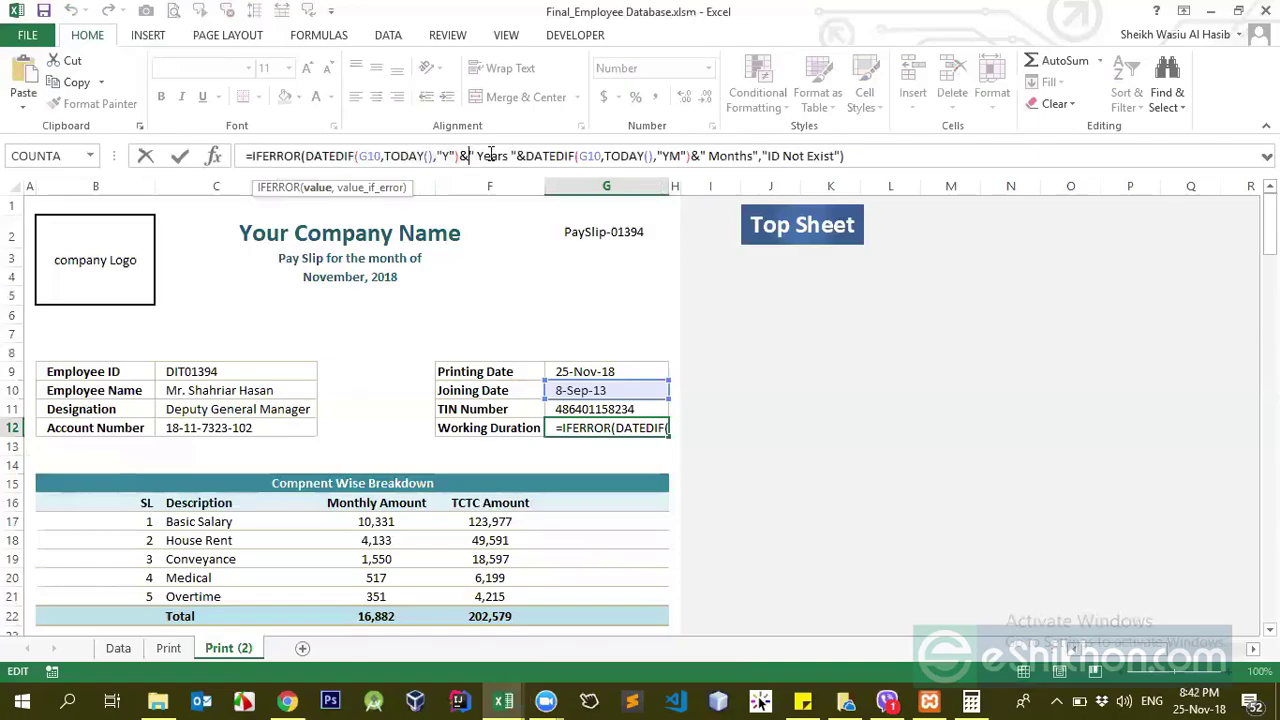
left_click_drag(467, 156, 512, 157)
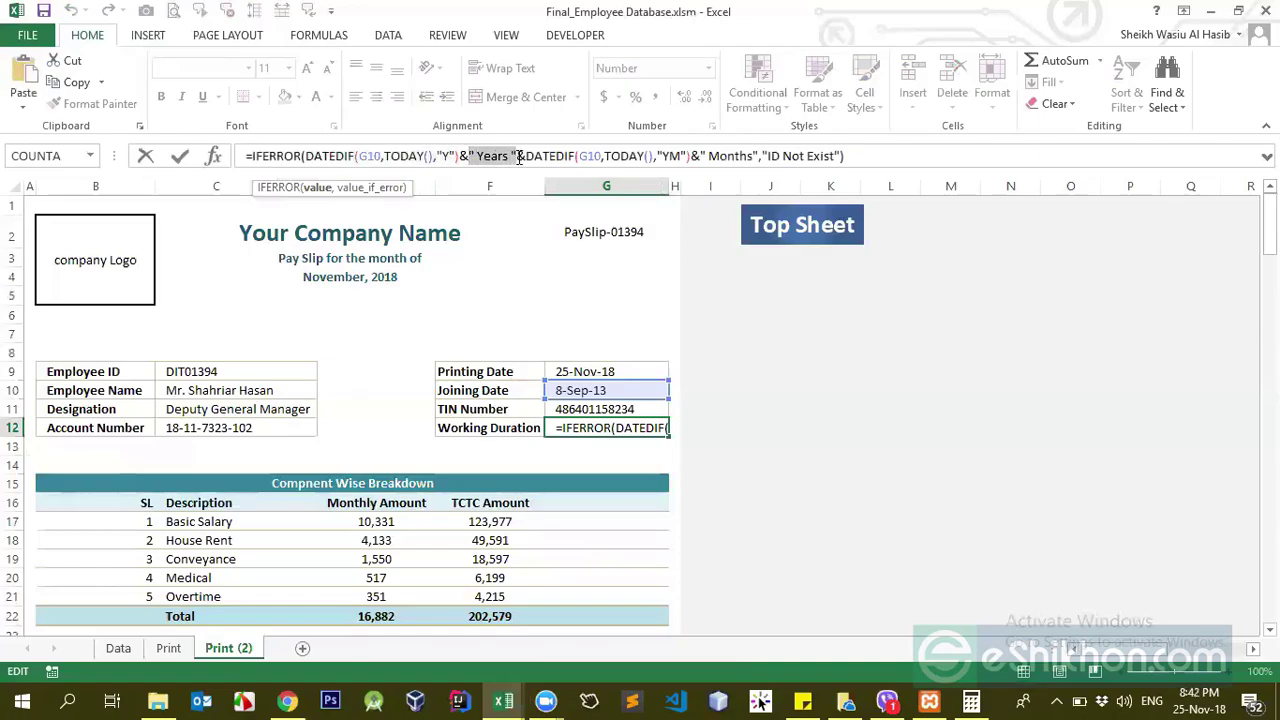
left_click(508, 156)
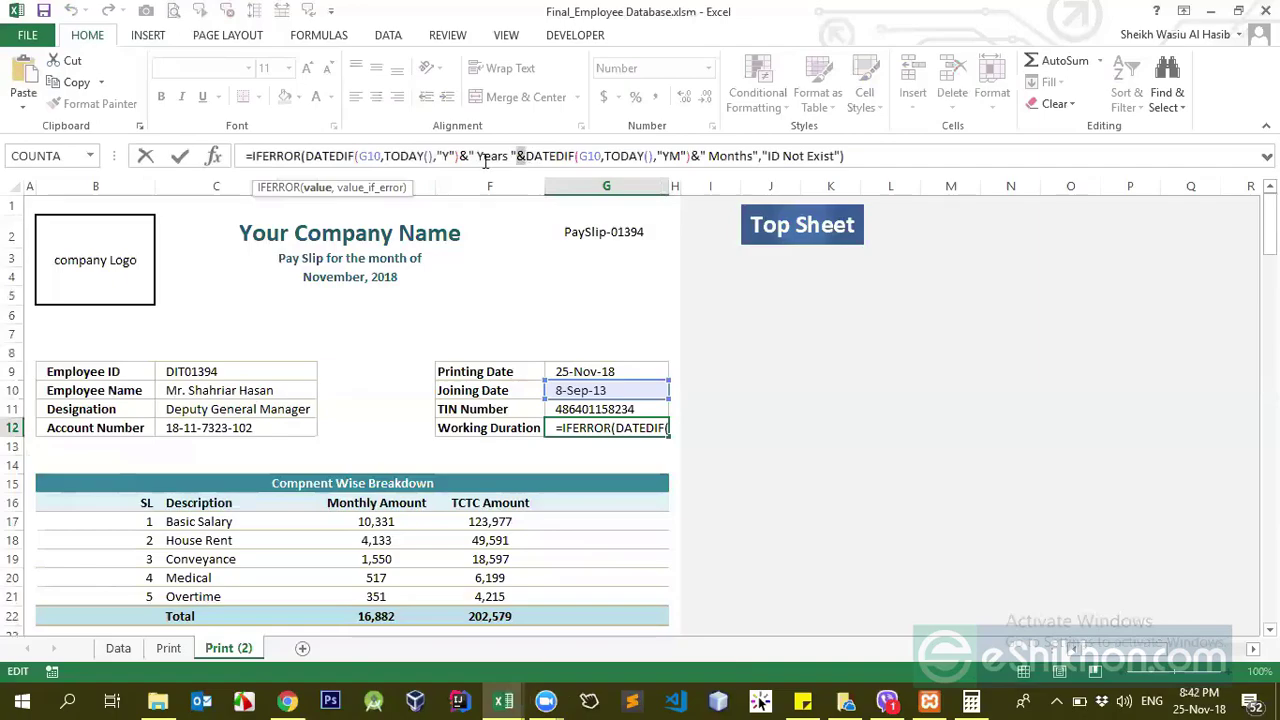
left_click_drag(459, 158, 305, 158)
left_click_drag(467, 157, 518, 157)
- Inspect the second DATEDIF in the Working Duration formula and its "YM" unit argument
left_click(532, 161)
left_click_drag(527, 157, 693, 155)
left_click(643, 156)
double_click(680, 156)
left_click(668, 156)
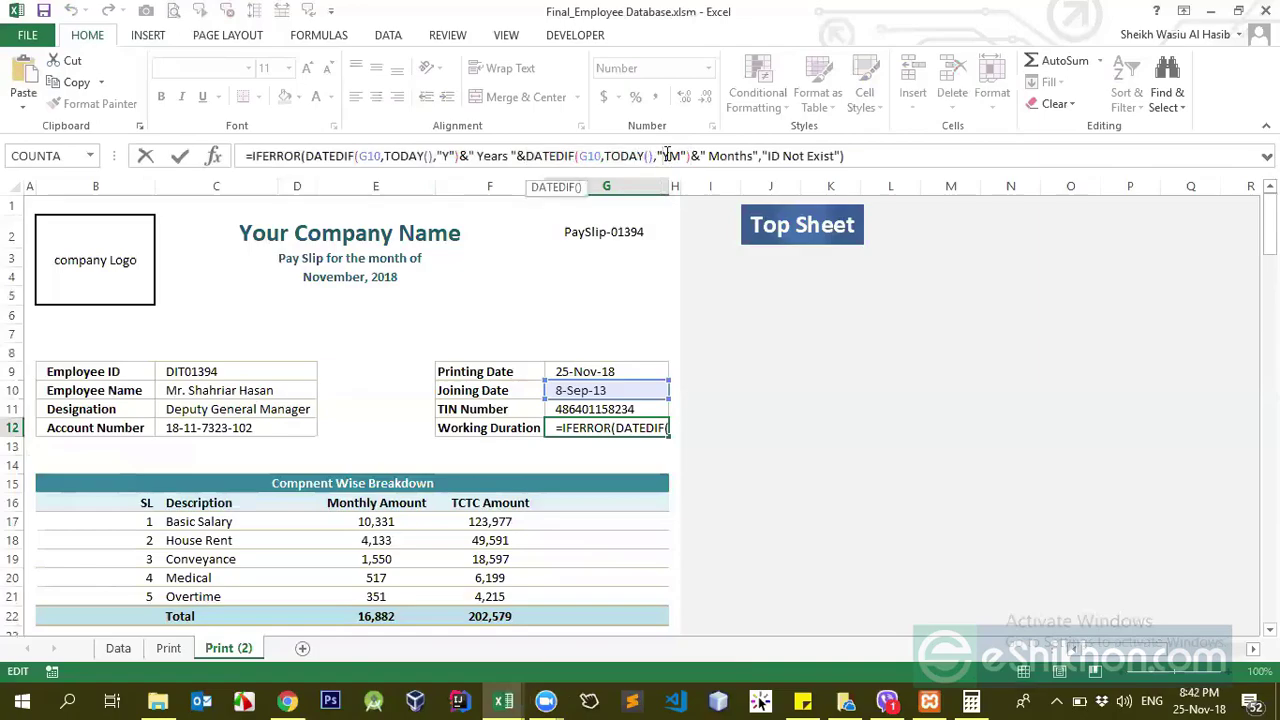
double_click(682, 156)
left_click(722, 156)
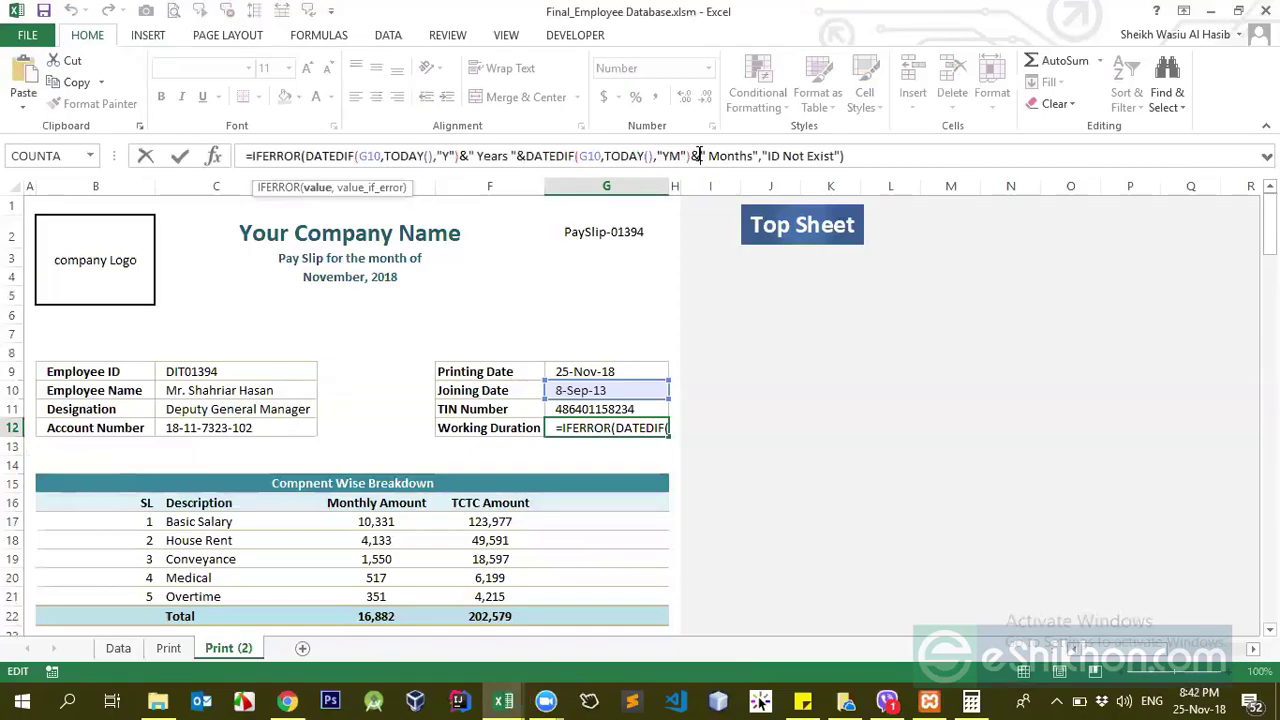
- Inspect the " Months" text and the IFERROR value and "ID Not Exist" fallback arguments, then close the Working Duration formula
left_click_drag(704, 155, 760, 156)
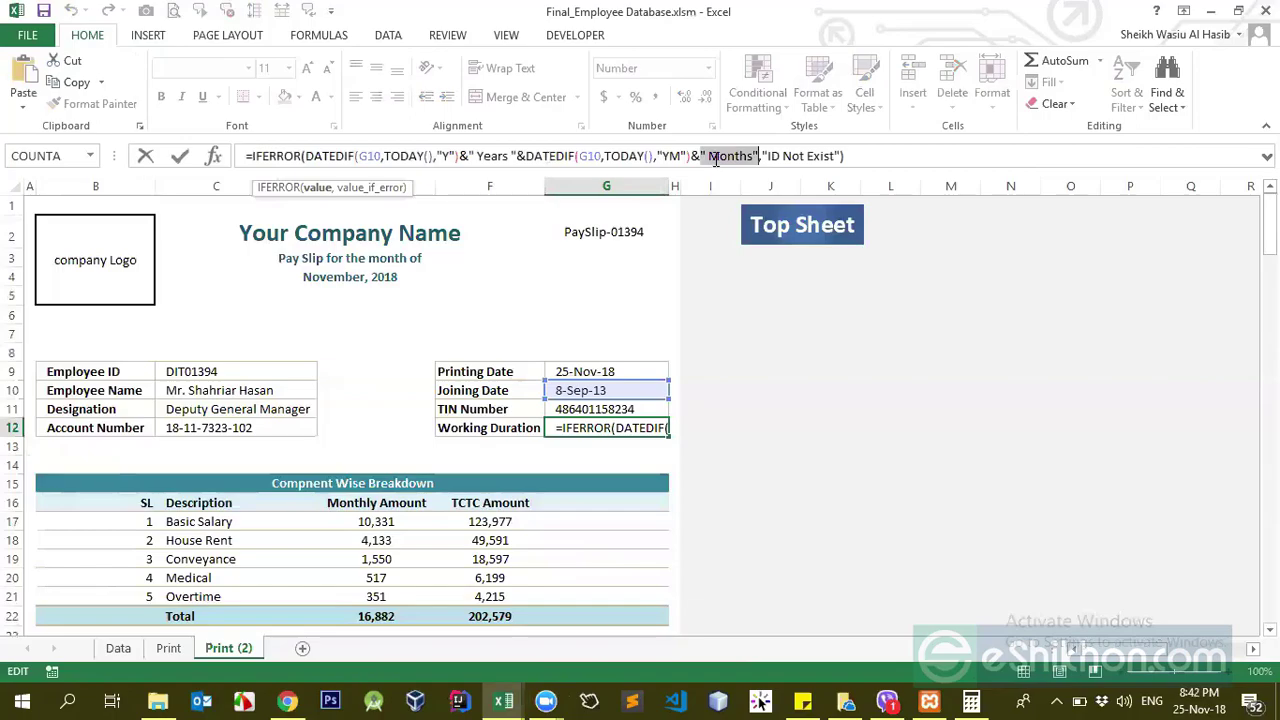
left_click(768, 156)
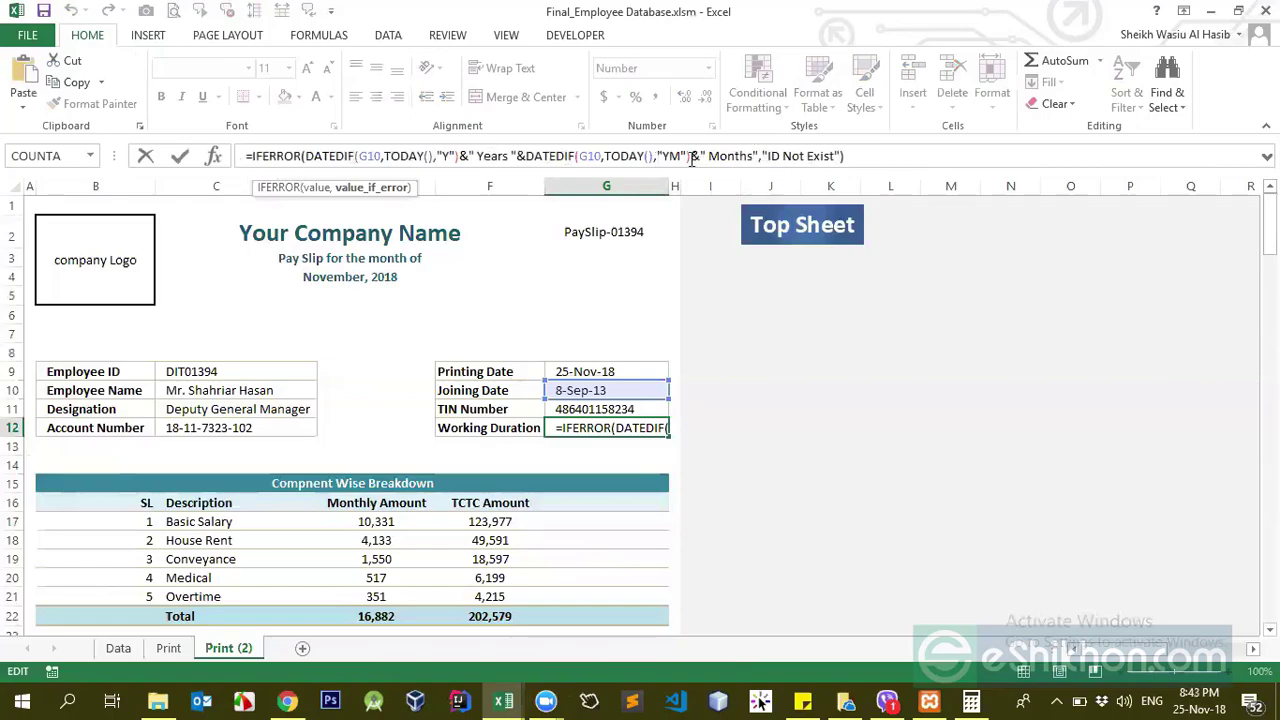
left_click_drag(758, 156, 305, 160)
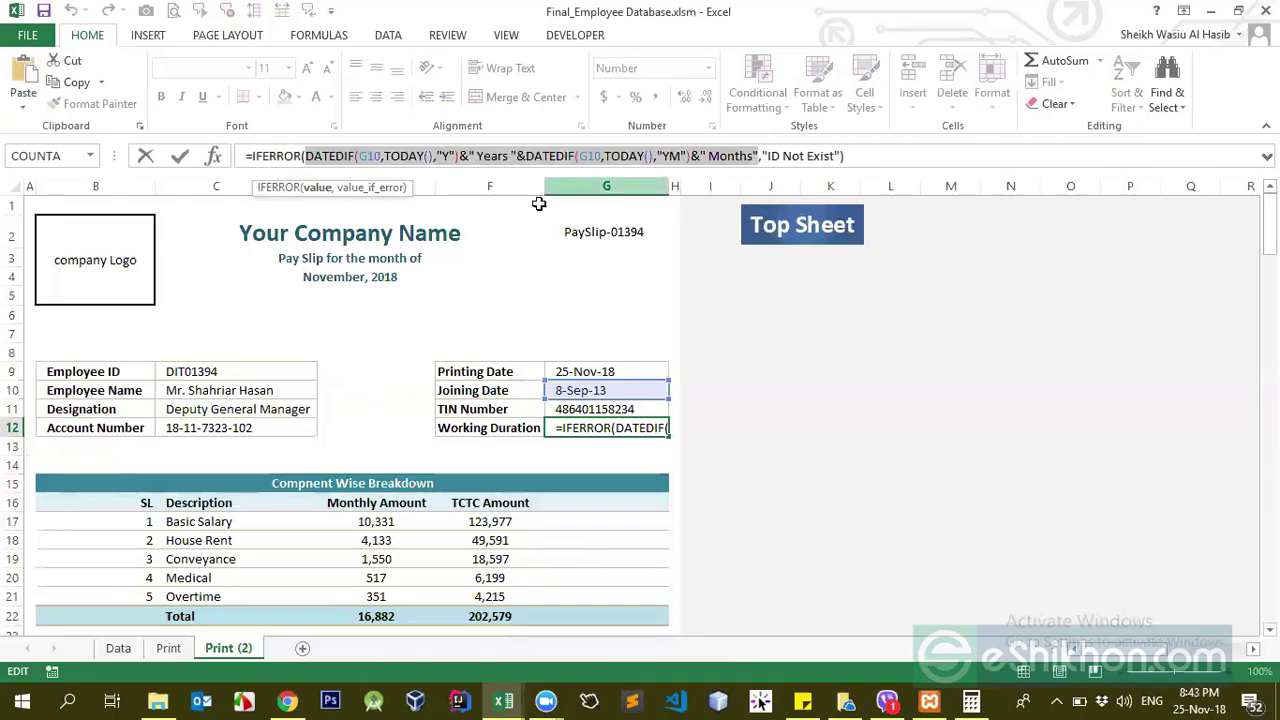
left_click(763, 156)
left_click(838, 156, "shift")
left_click(838, 156)
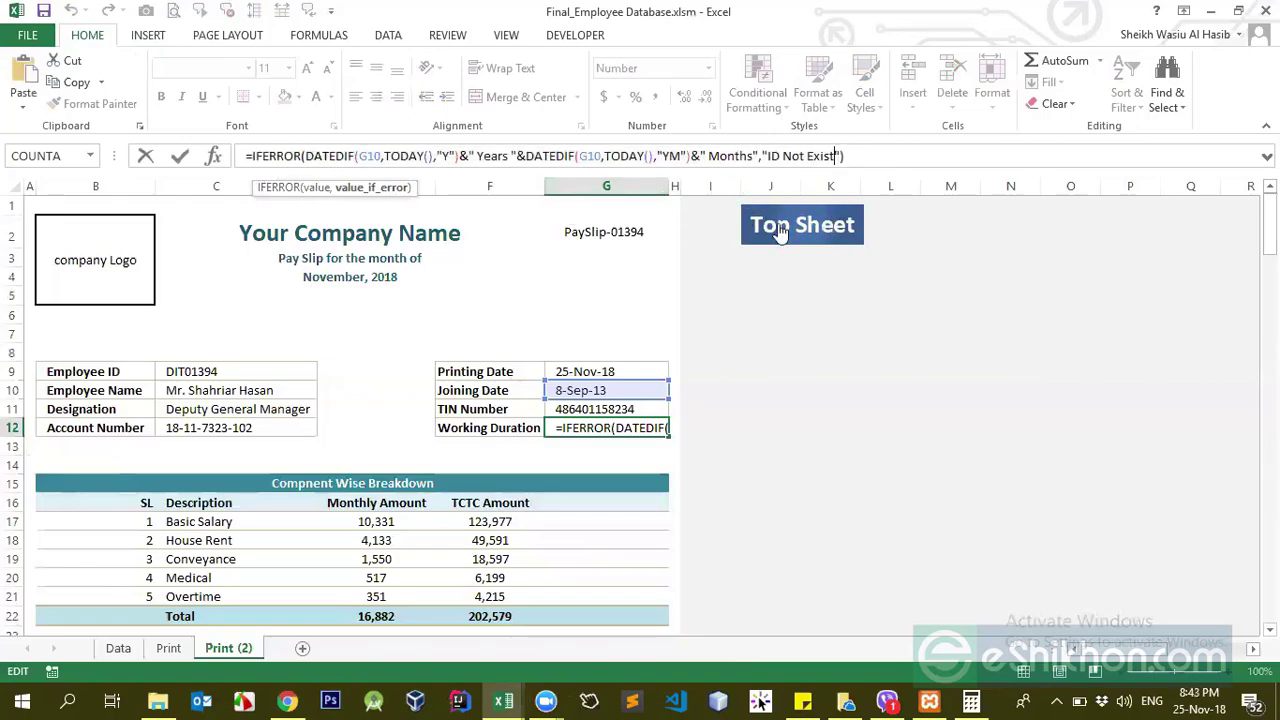
left_click_drag(760, 156, 358, 156)
key("Return")
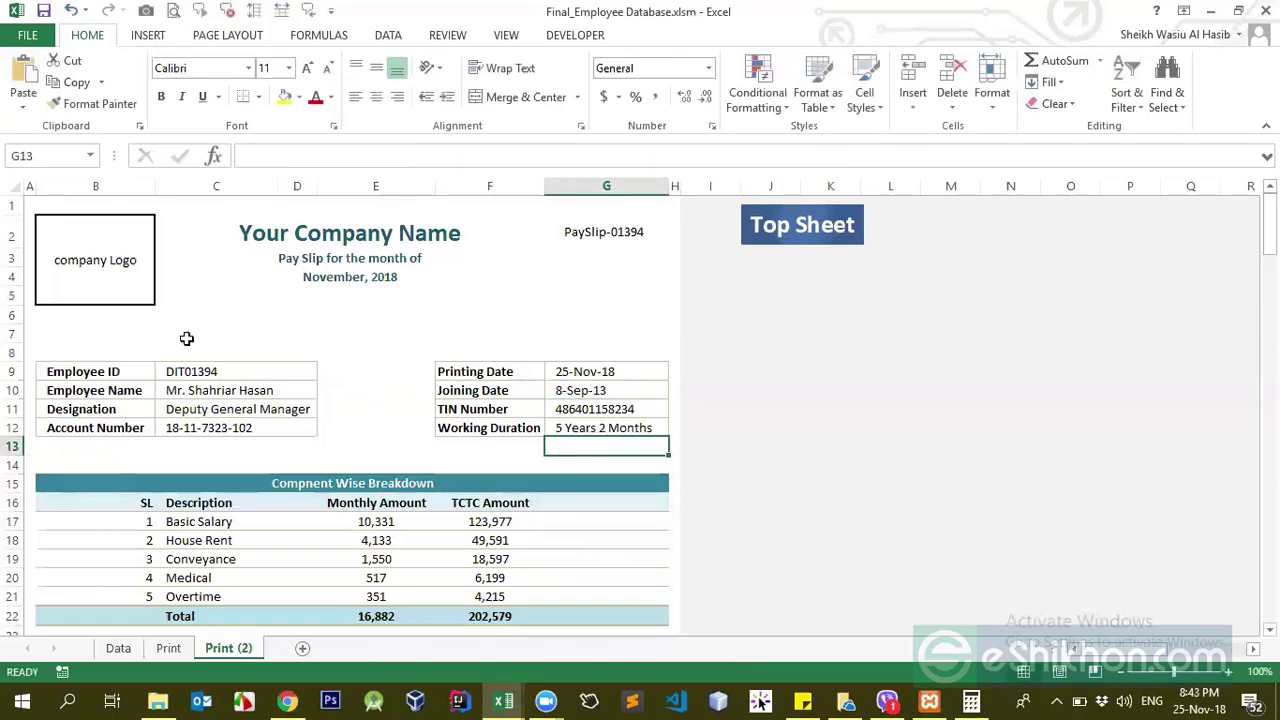
- Remove the last digit of the Employee ID in C9 and check the Joining Date, TIN Number and Working Duration fields
double_click(232, 371)
key("BackSpace")
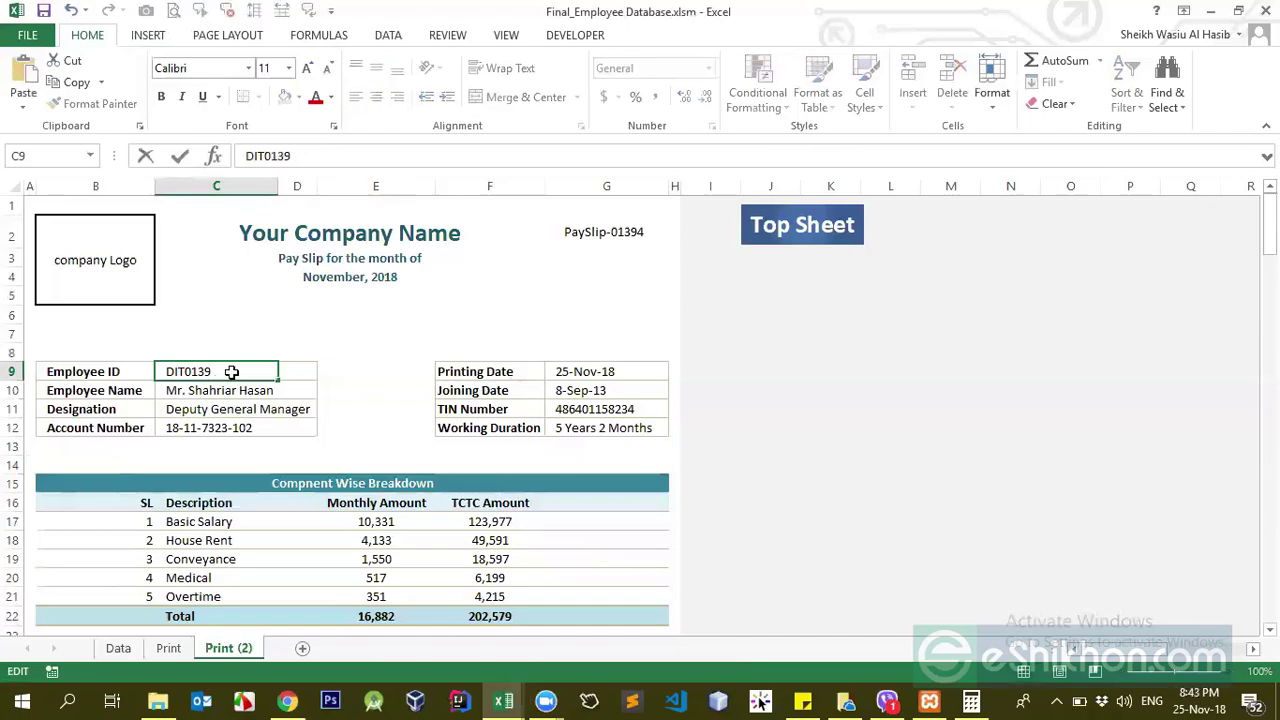
key("Return")
left_click(594, 390)
left_click(585, 412)
left_click(583, 428)
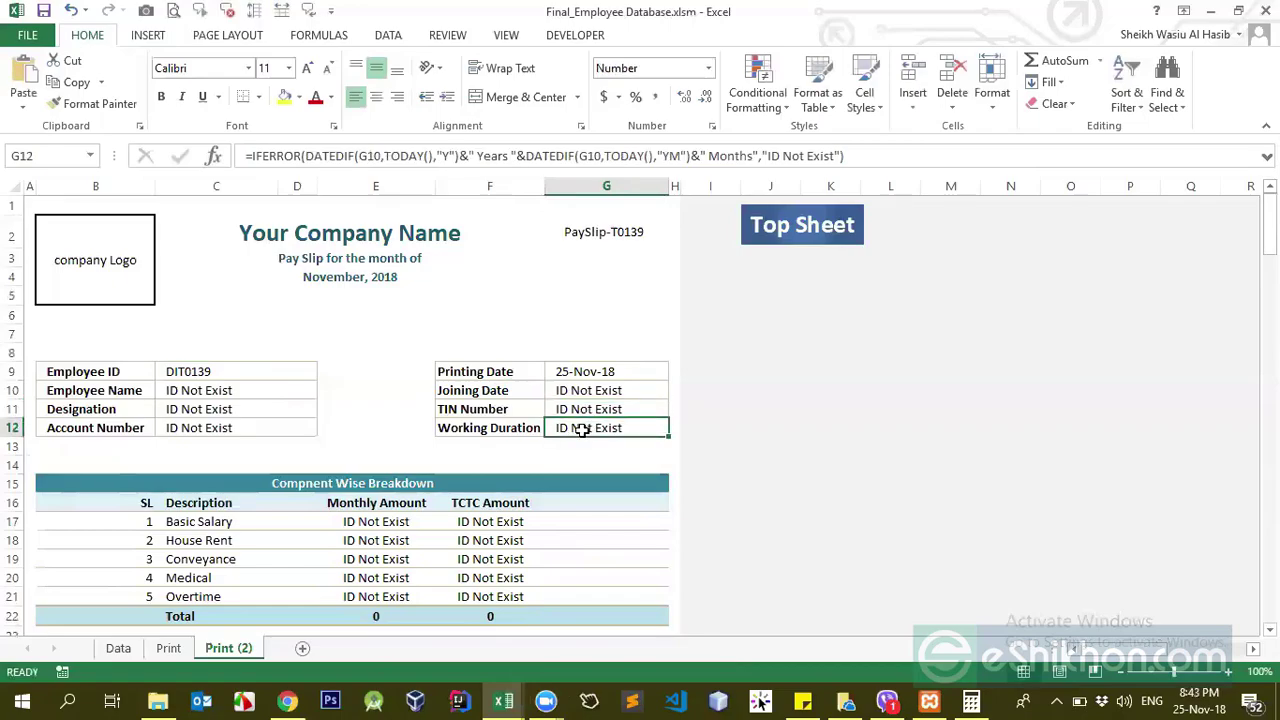
- Look over the dependent detail fields and undo the Employee ID change
key("Up")
key("Up")
key("Down")
key("Up")
key("ctrl+z")
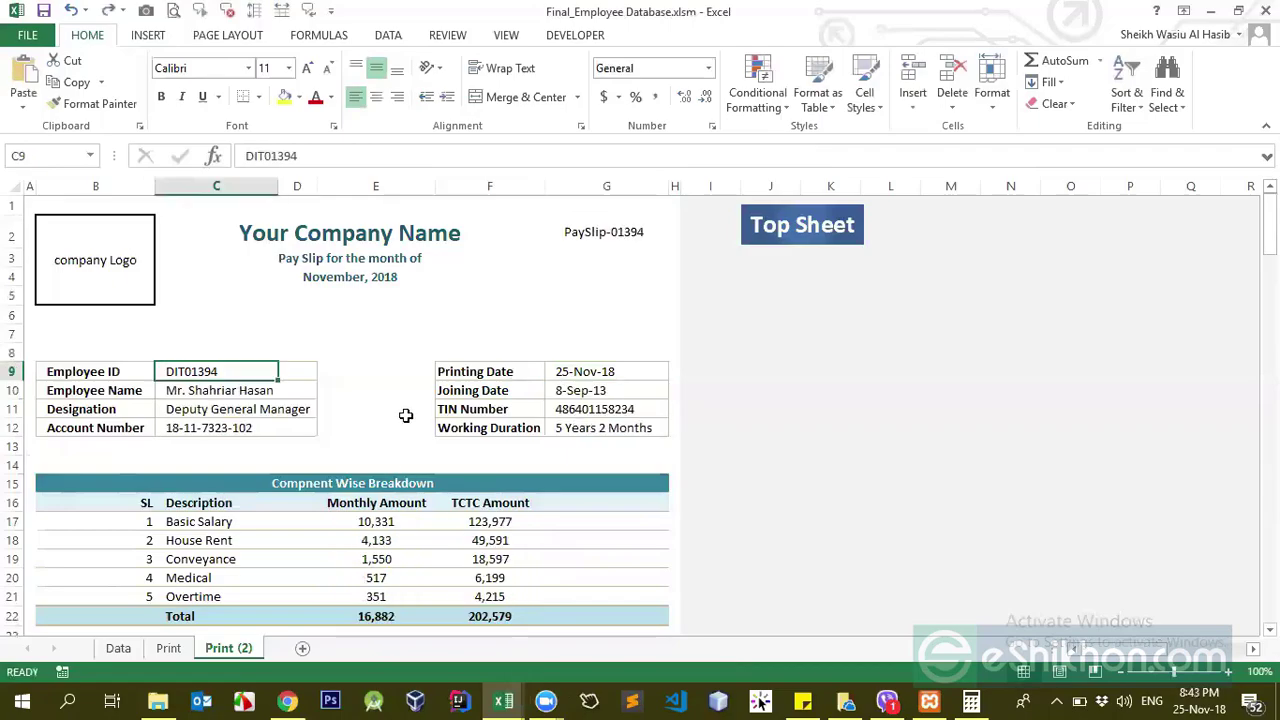
- Recheck the Working Duration and TIN Number cells, and examine the Monthly Amount formulas down the component breakdown from Basic Salary
left_click(606, 427)
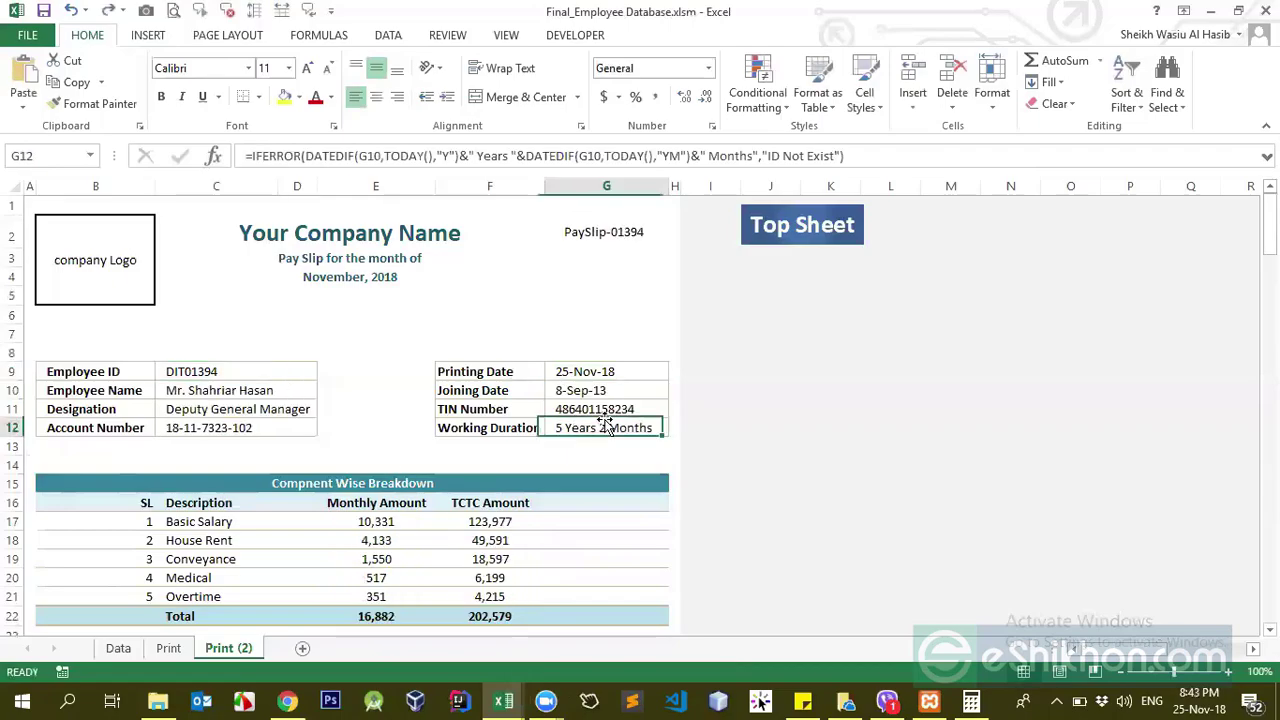
left_click(606, 409)
scroll(296, 473, "down", 2)
left_click(390, 412)
left_click(390, 394)
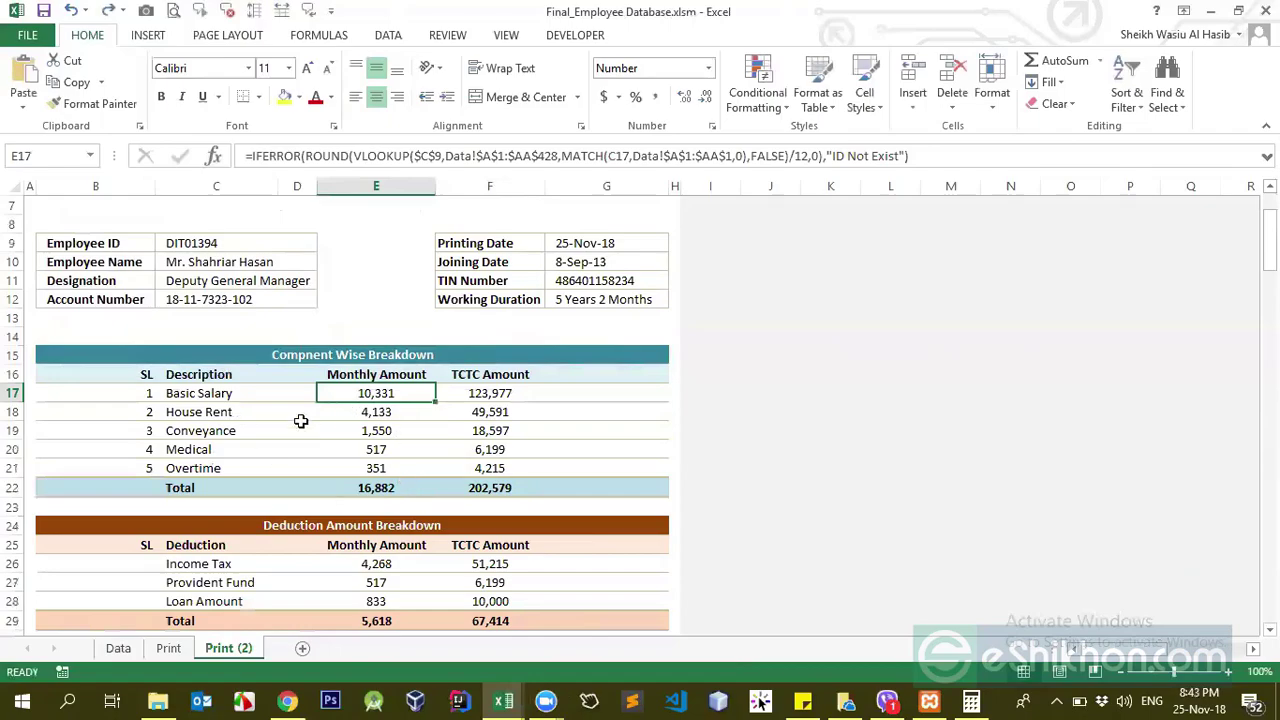
key("Down")
key("Down")
key("Down")
key("Down")
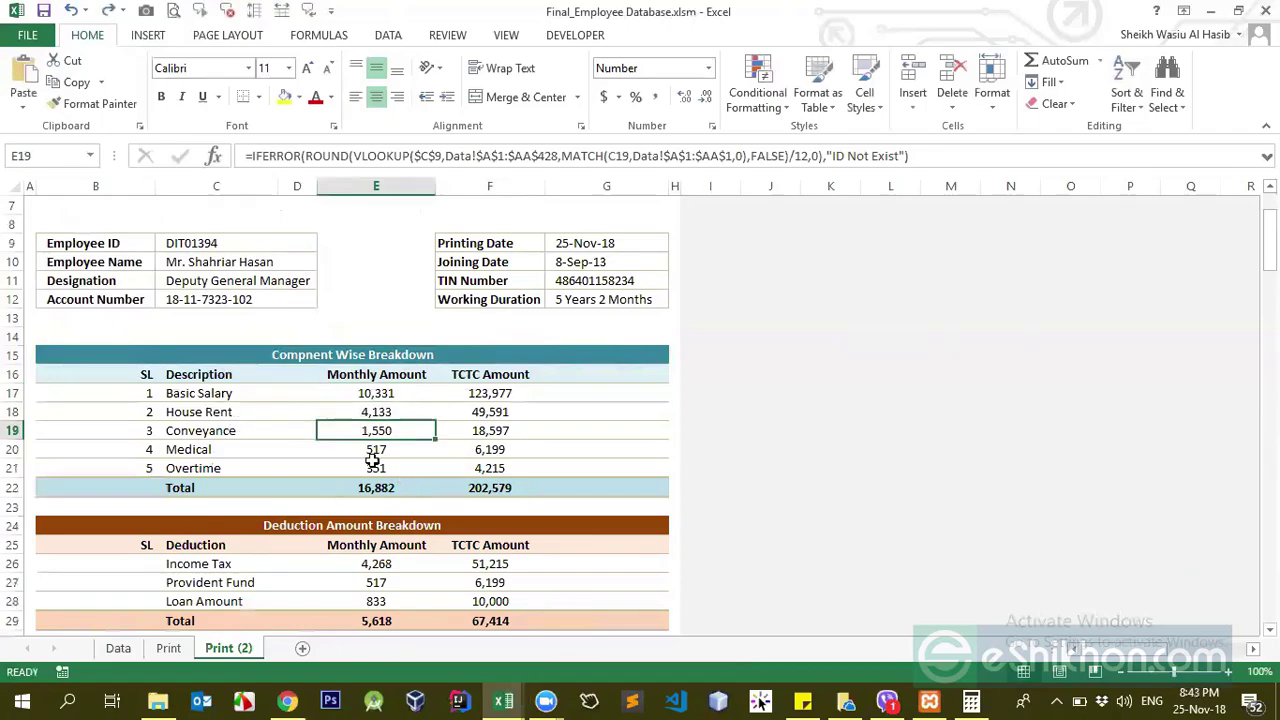
- Examine the VLOOKUP part of the Basic Salary Monthly Amount formula in E17, then close the formula
left_click(378, 396)
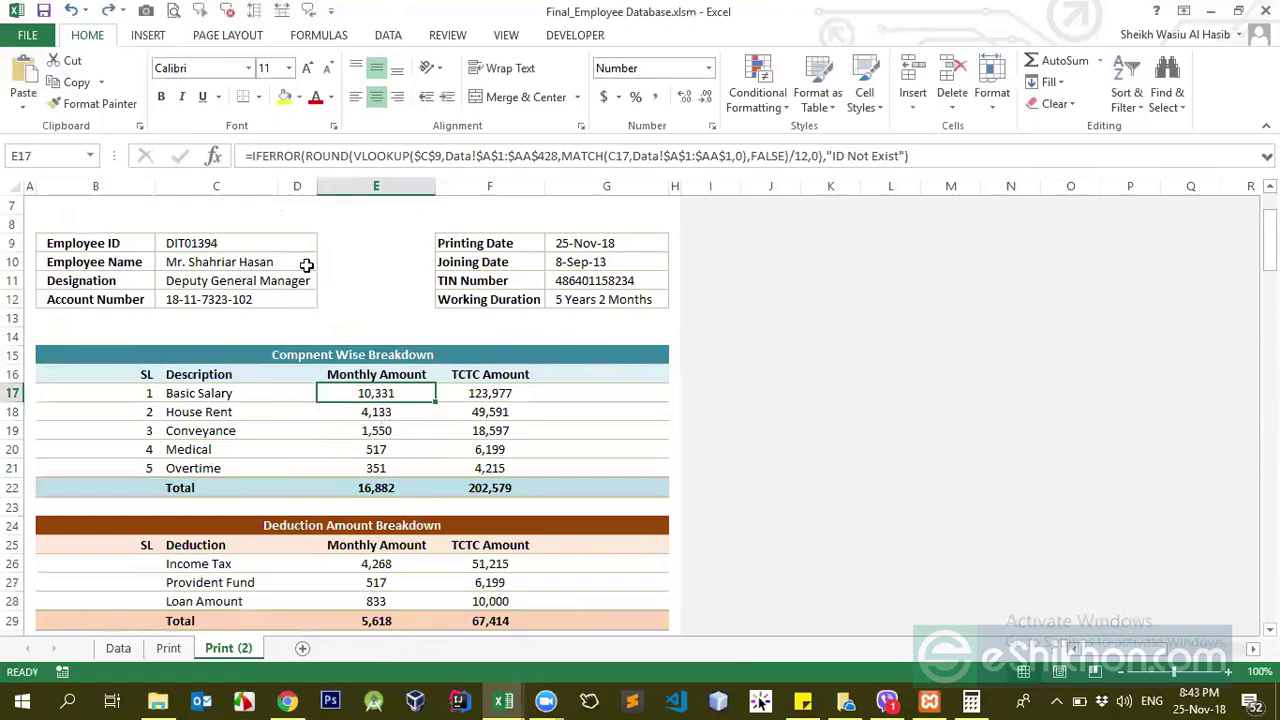
scroll(306, 260, "up", 1)
left_click(391, 152)
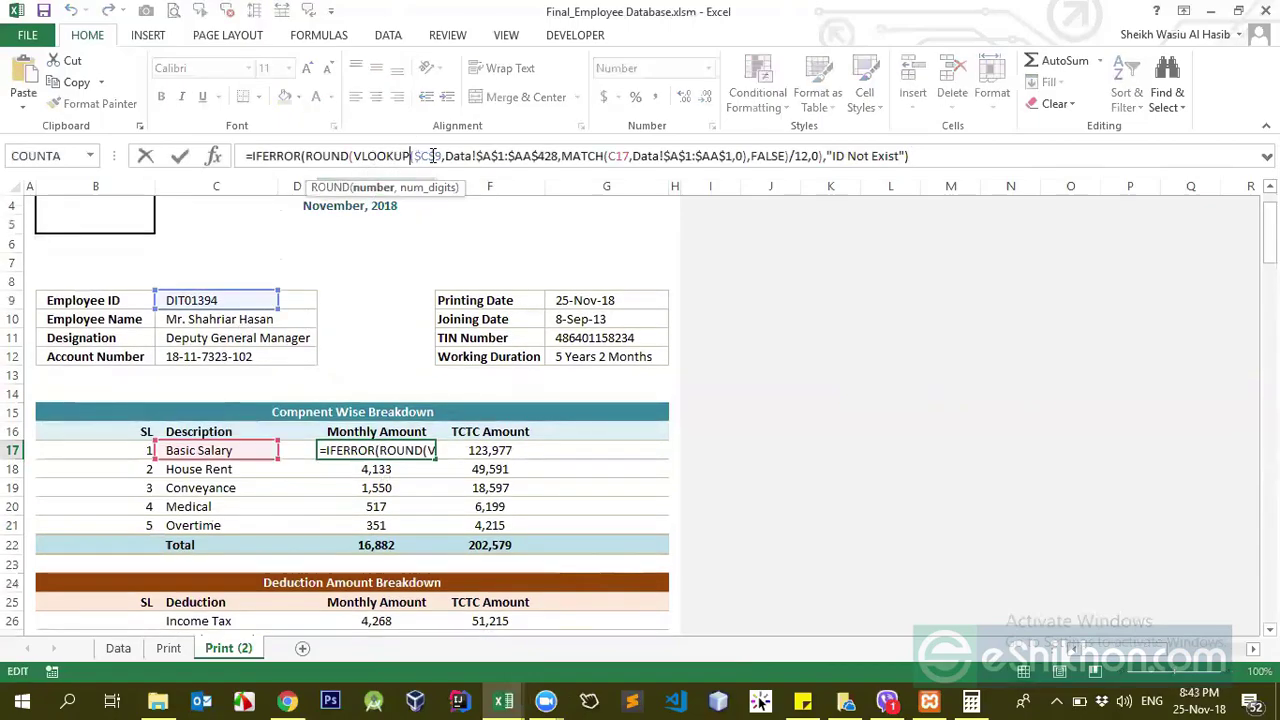
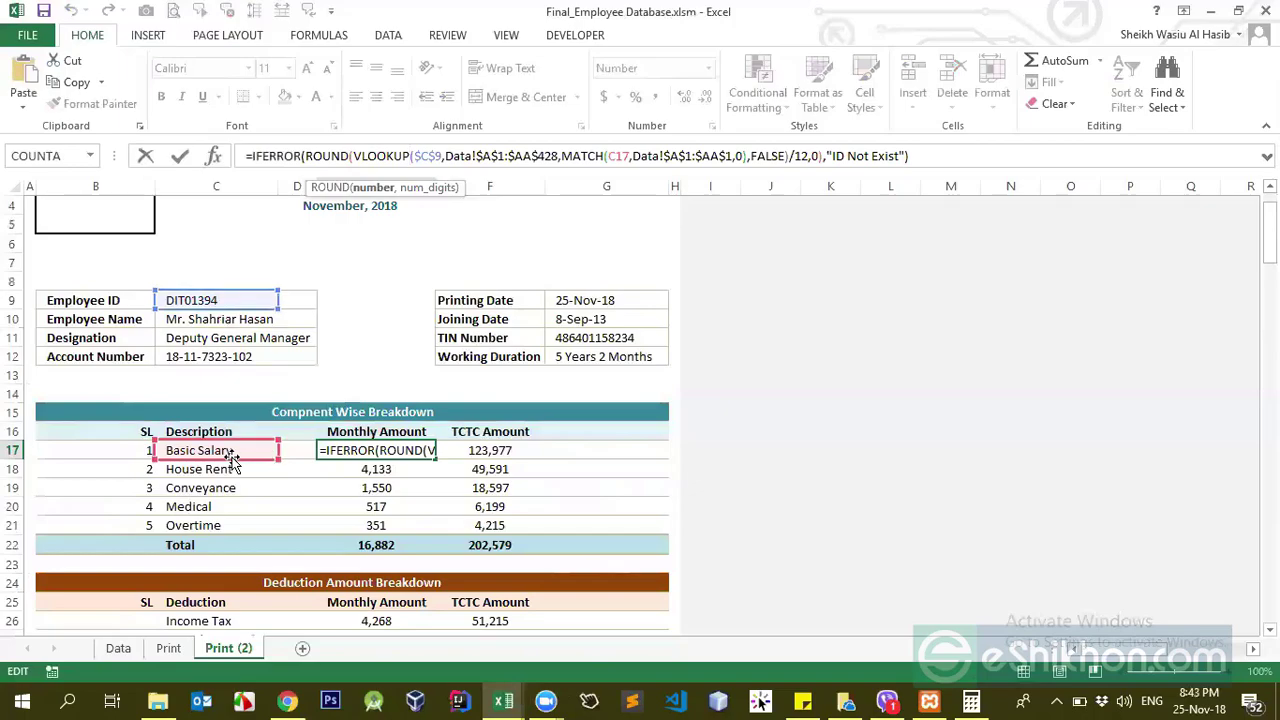
key("Return")
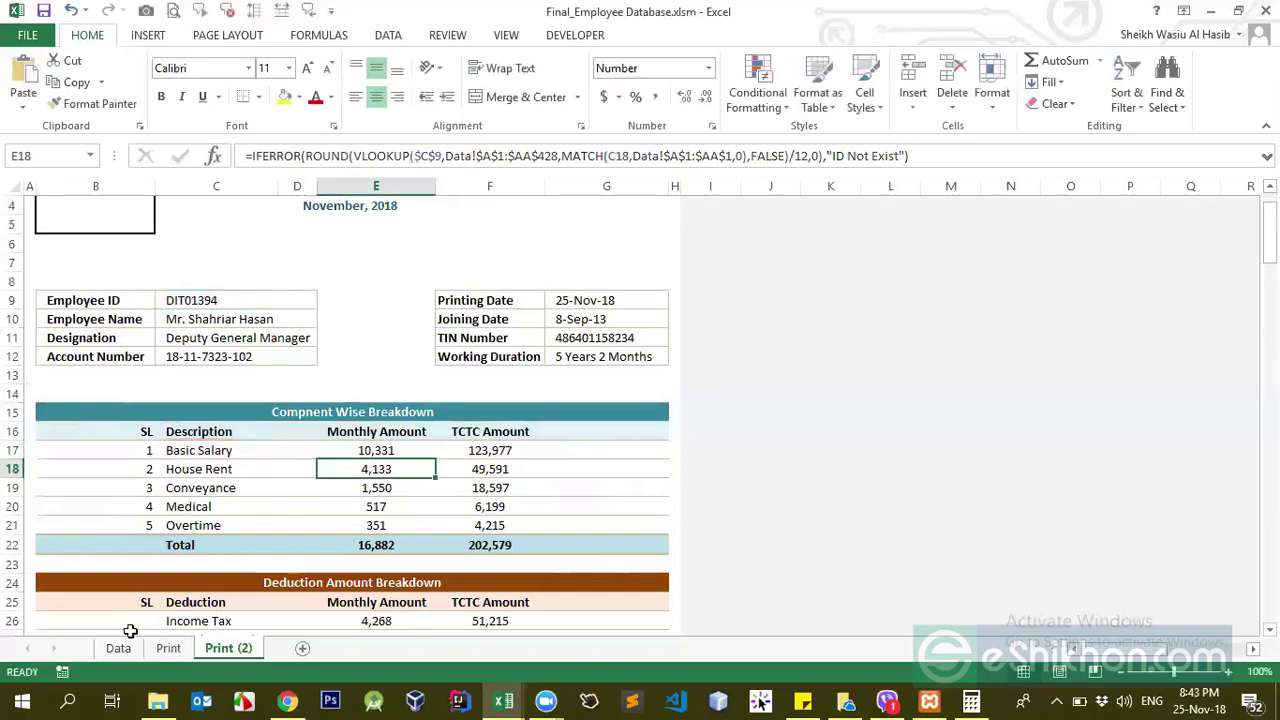
- Examine the Emp_ID column and the salary component headers from Basic Salary to Provident Fund on the Data sheet
left_click(120, 649)
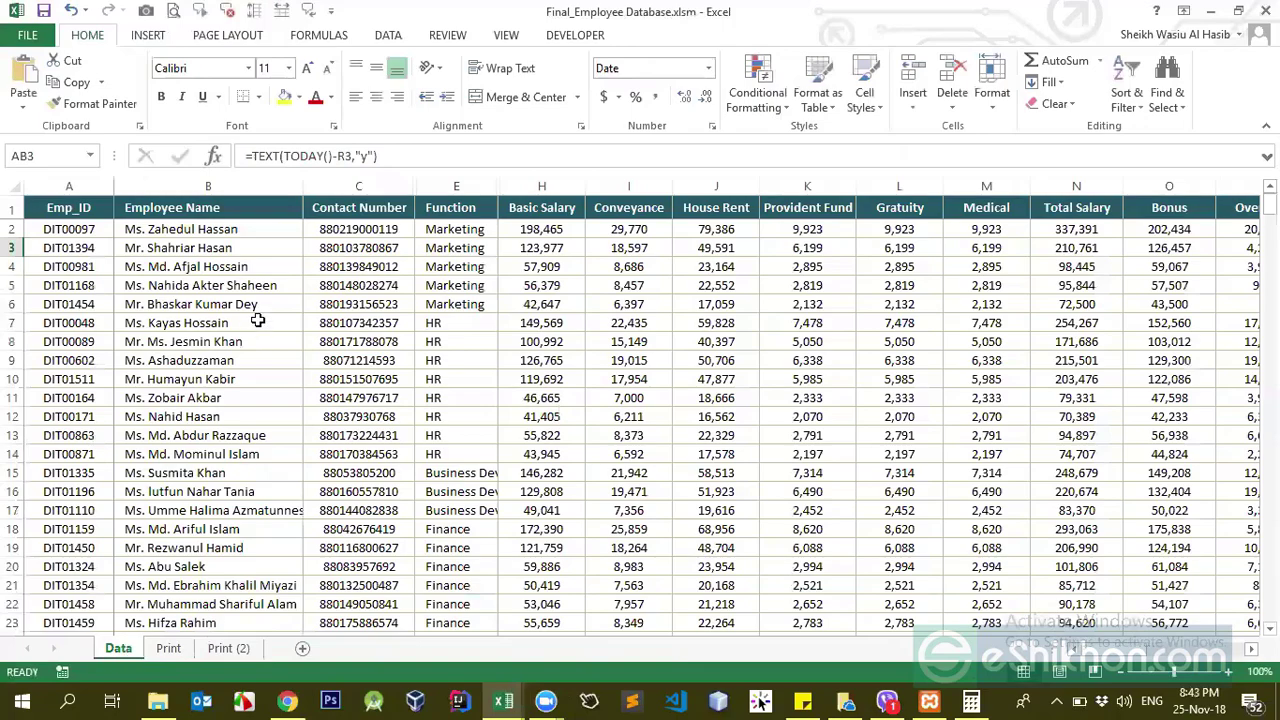
left_click(78, 185)
left_click_drag(541, 208, 745, 206)
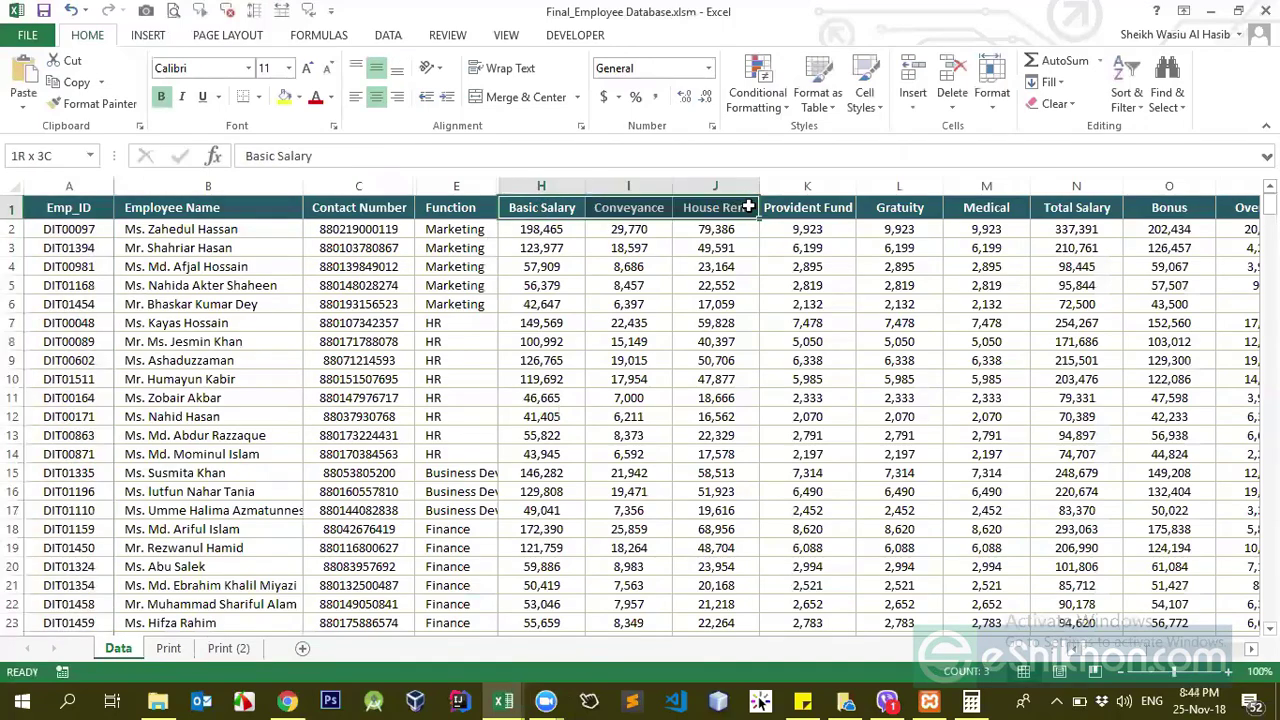
left_click(543, 248)
left_click_drag(529, 206, 818, 209)
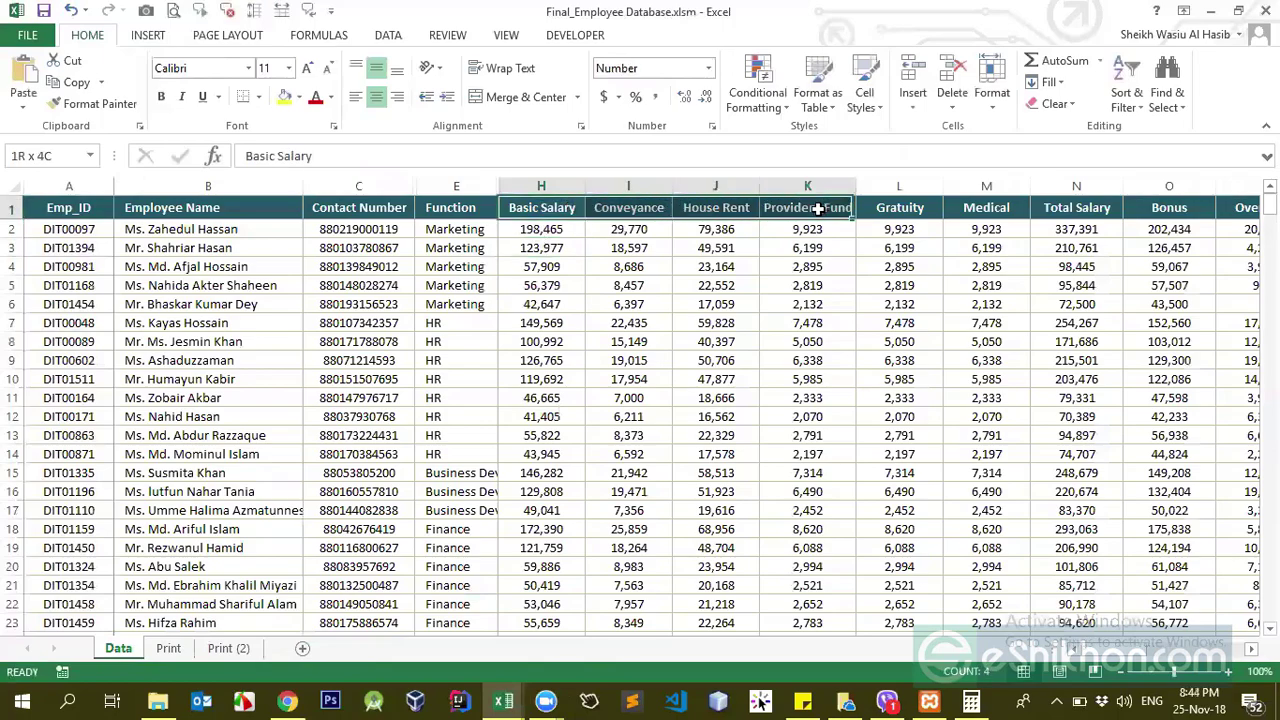
left_click(477, 263)
left_click_drag(519, 210, 551, 220)
left_click(553, 225)
left_click(556, 208)
- Inspect the MATCH function and its C18 lookup value in the House Rent Monthly Amount formula on the Print (2) sheet
left_click(228, 649)
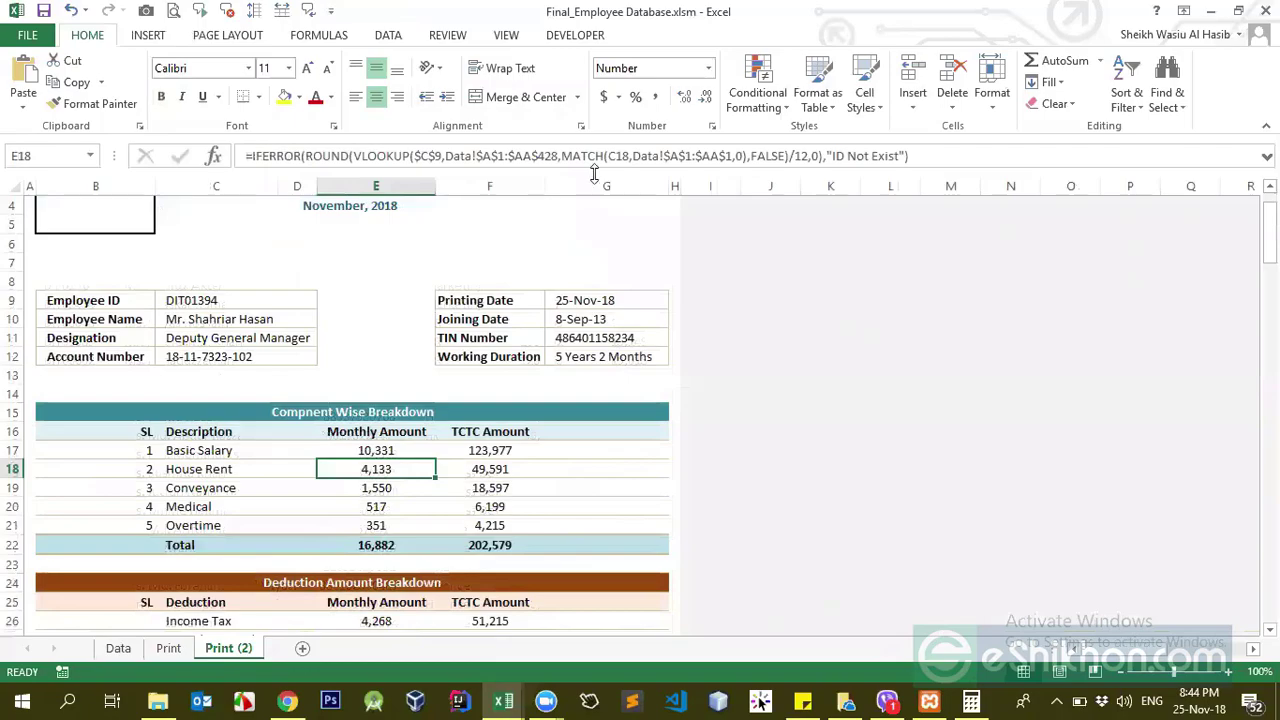
left_click_drag(562, 155, 745, 155)
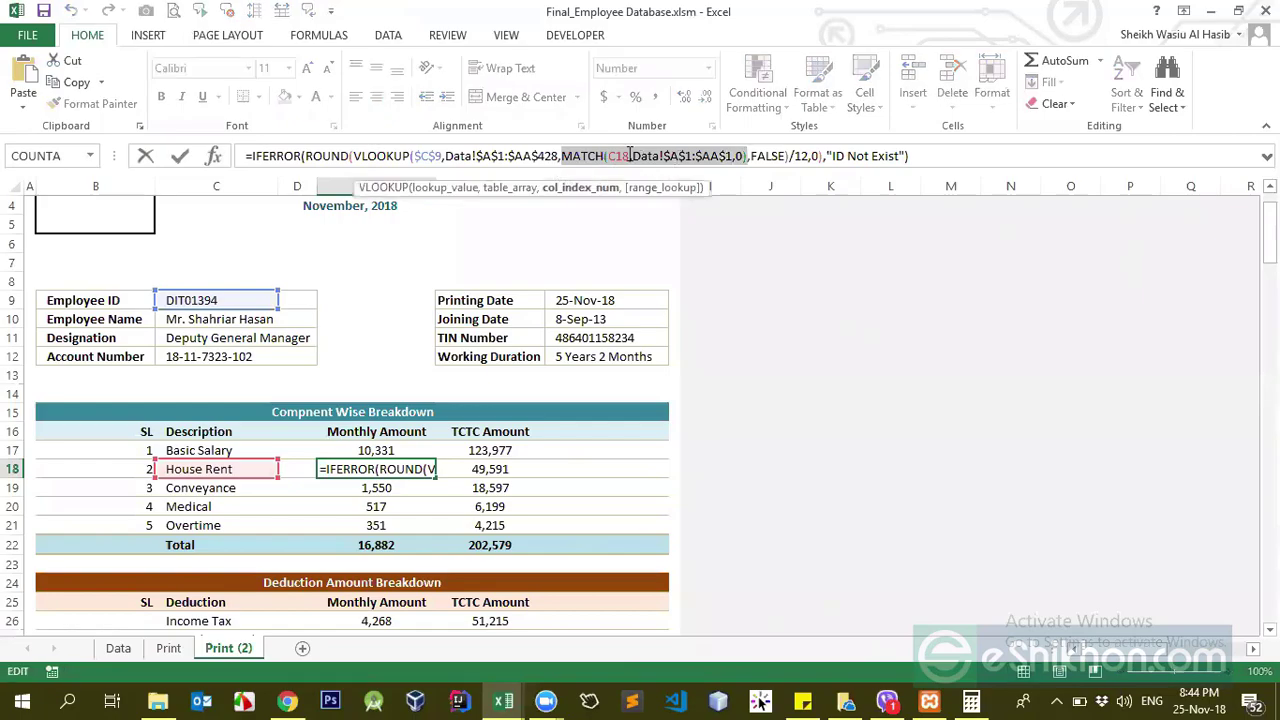
left_click(608, 155)
left_click(627, 192)
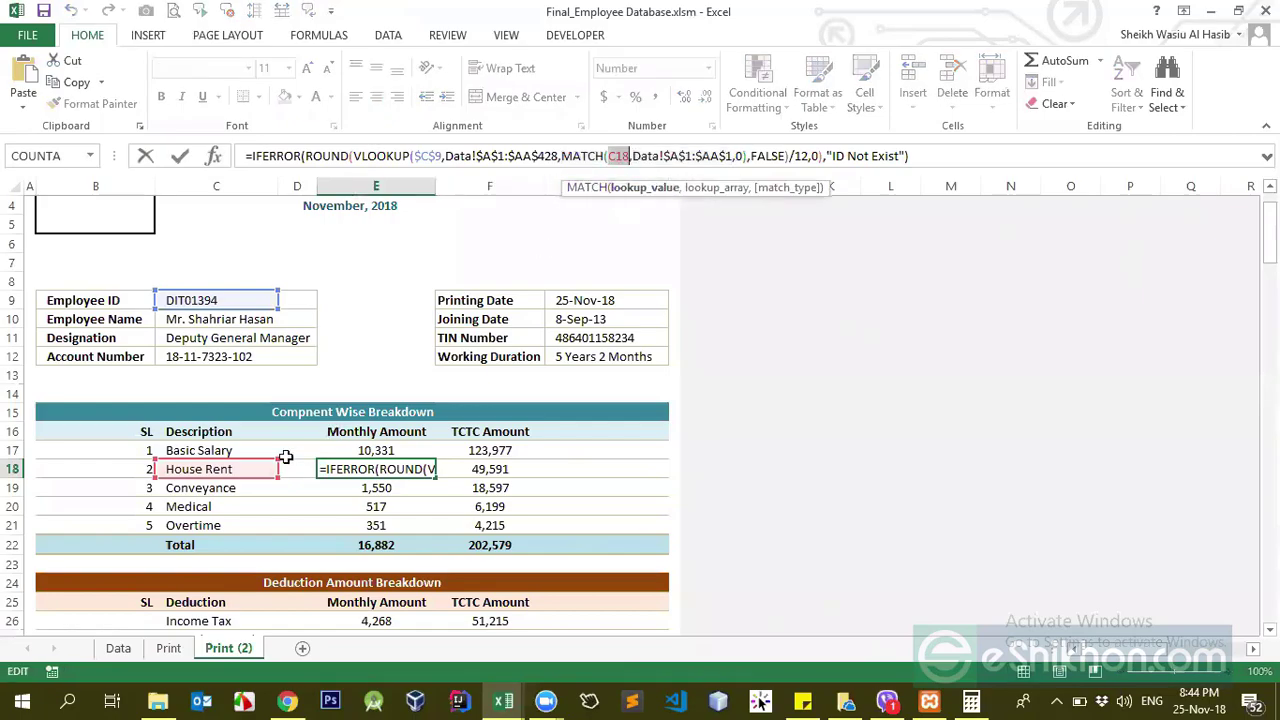
key("Return")
- Enlarge the formula area and inspect the C17 lookup value and Data!$A$1:$AA$1 lookup array of MATCH in the Basic Salary formula
left_click(376, 451)
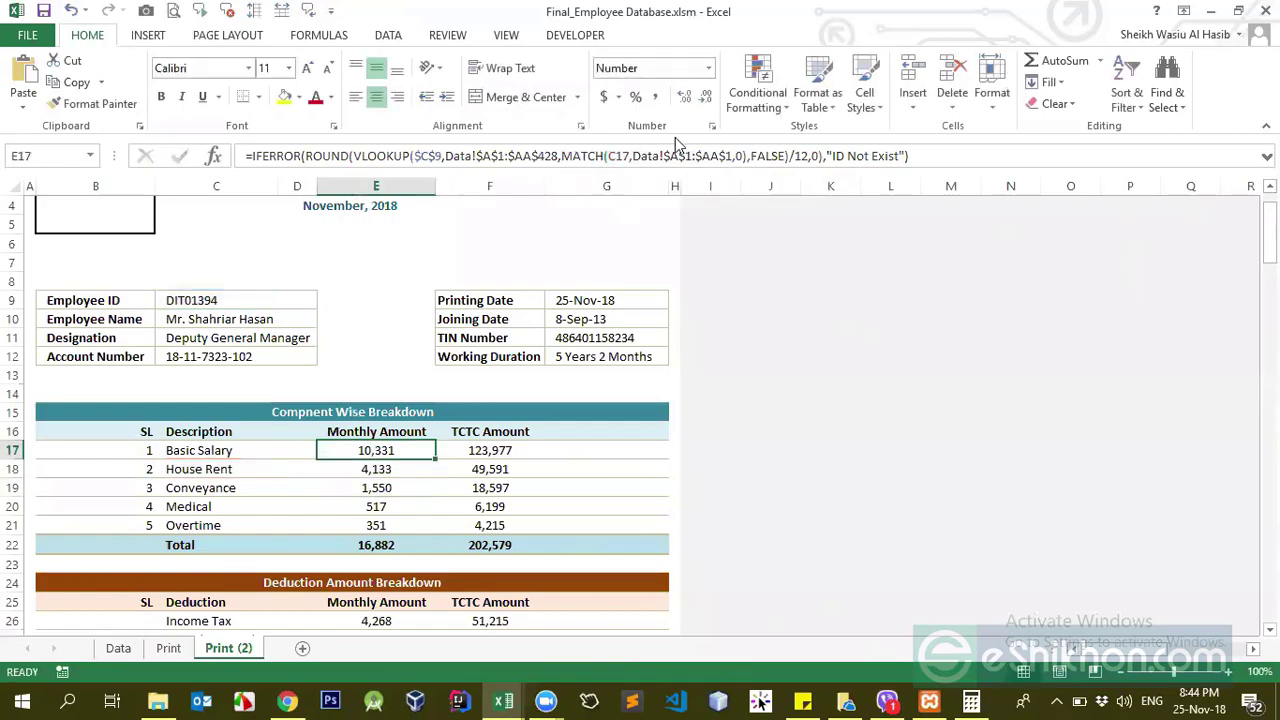
double_click(600, 172)
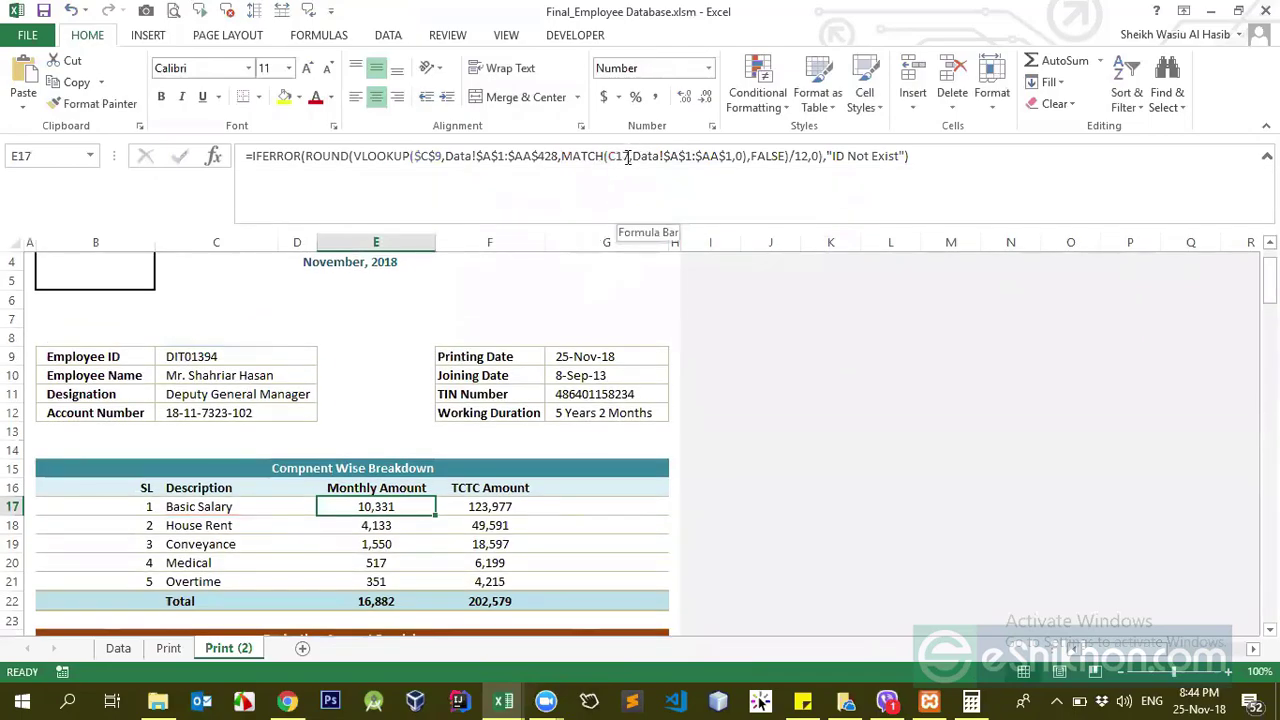
left_click(620, 155)
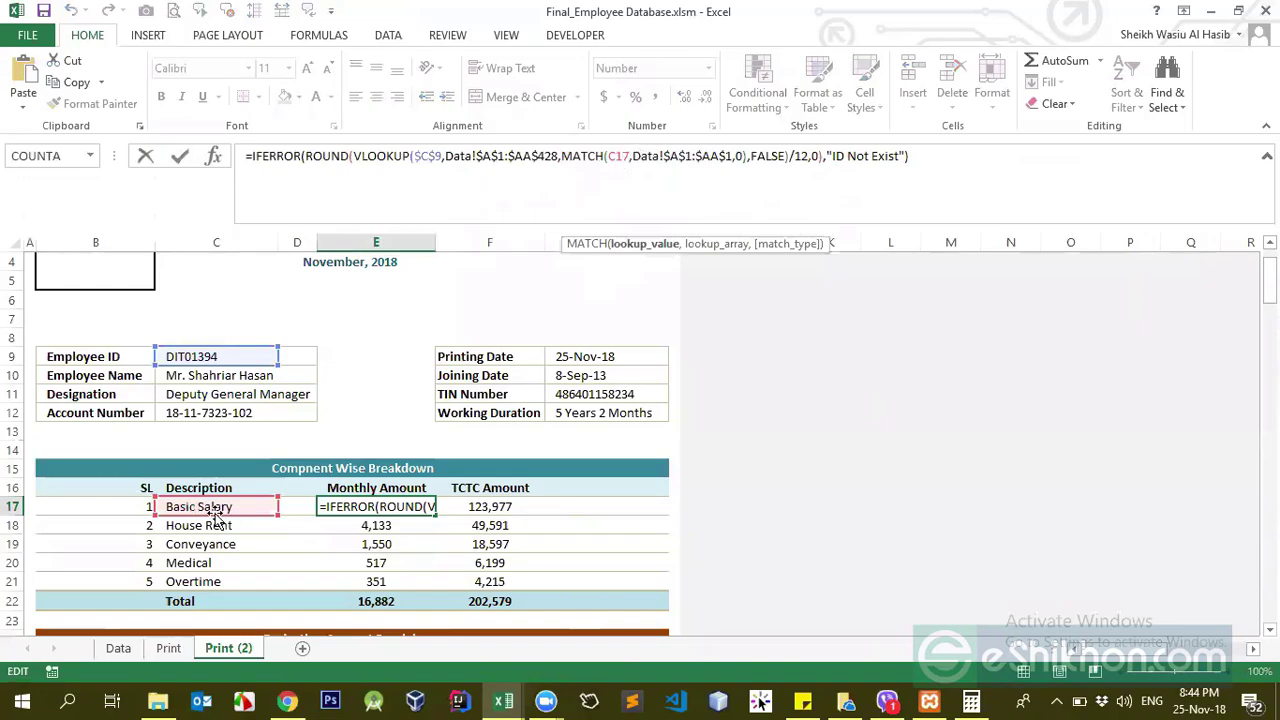
left_click_drag(634, 155, 736, 161)
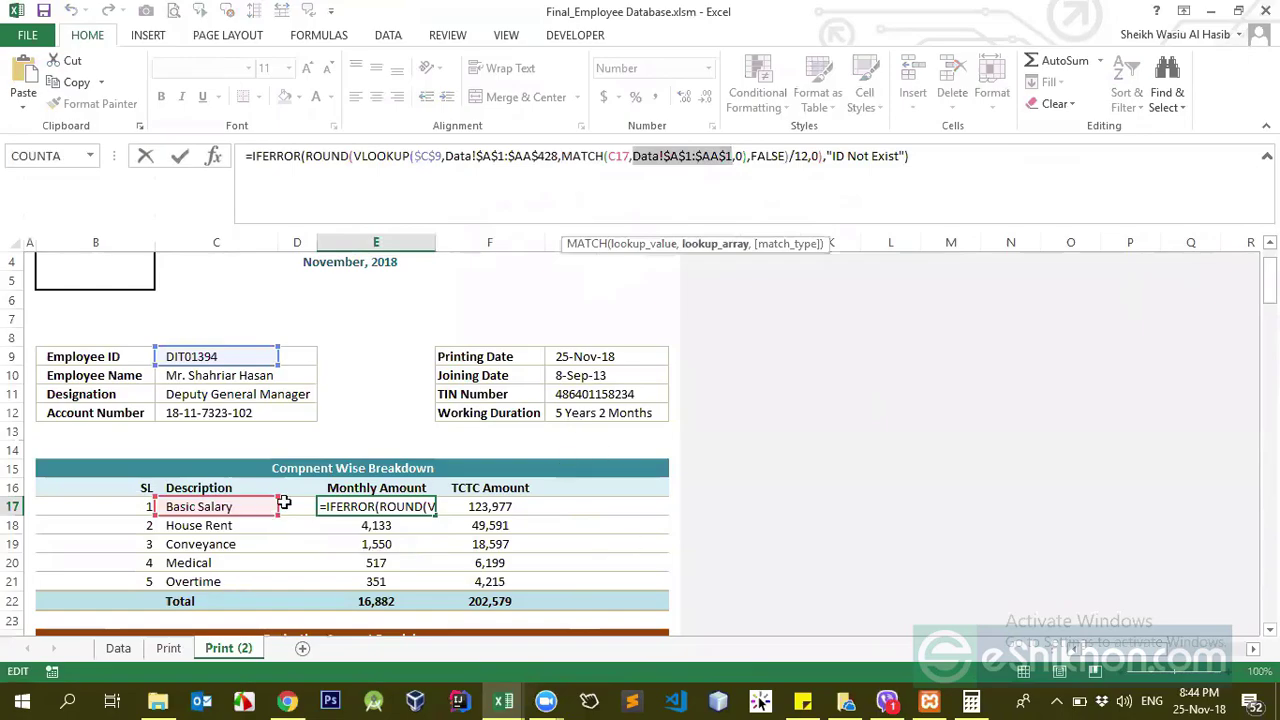
key("Return")
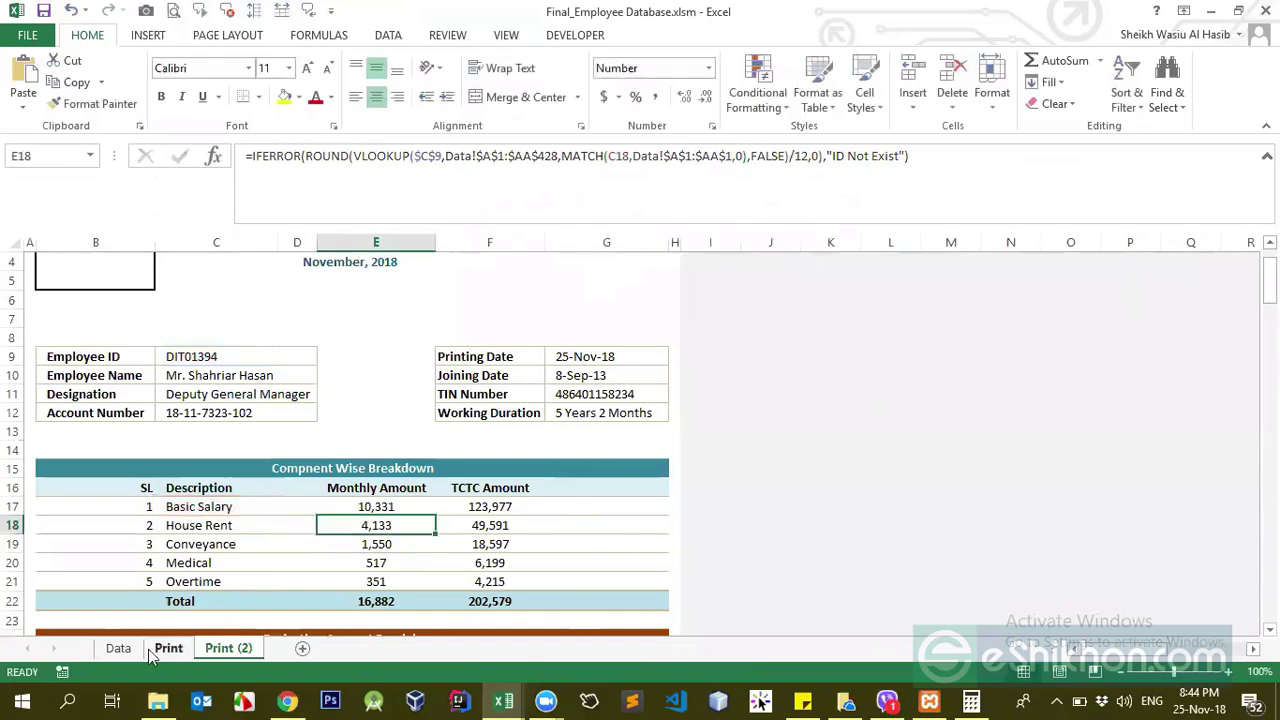
- Select the Data sheet's header row from Emp_ID to Loan Amount and look over its full width
left_click(125, 651)
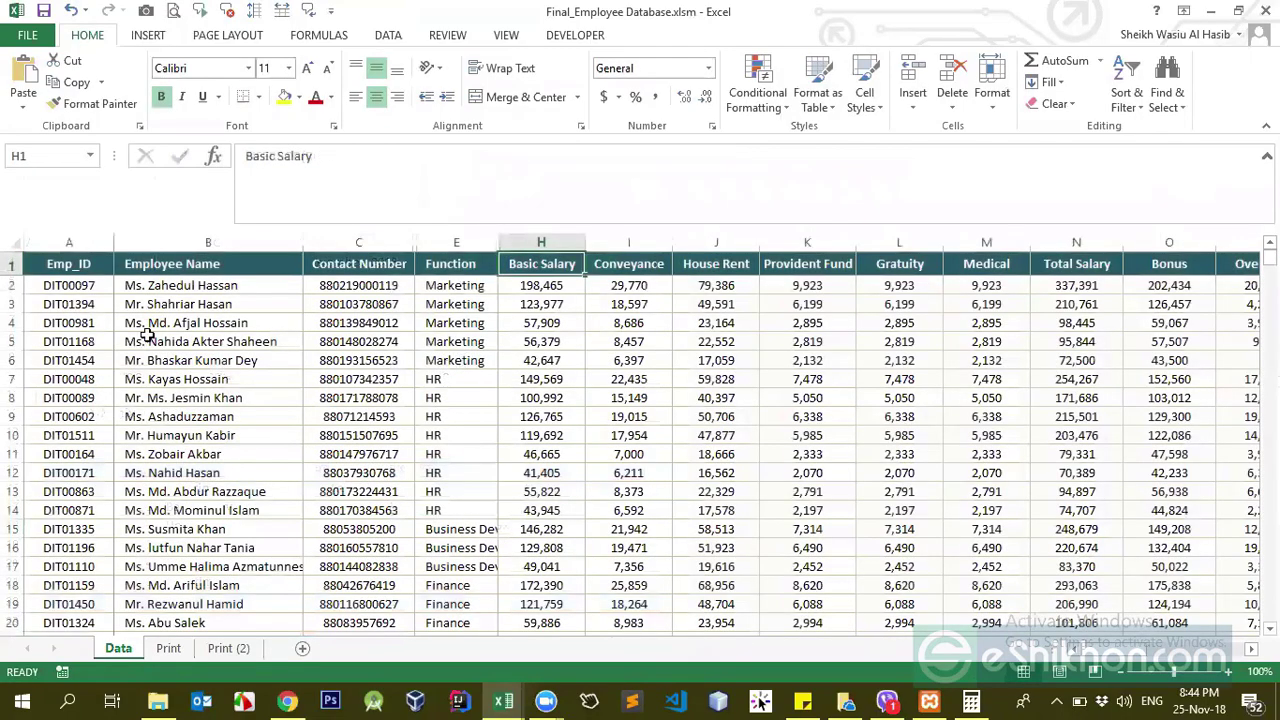
left_click(78, 266)
left_click_drag(513, 264, 1040, 270)
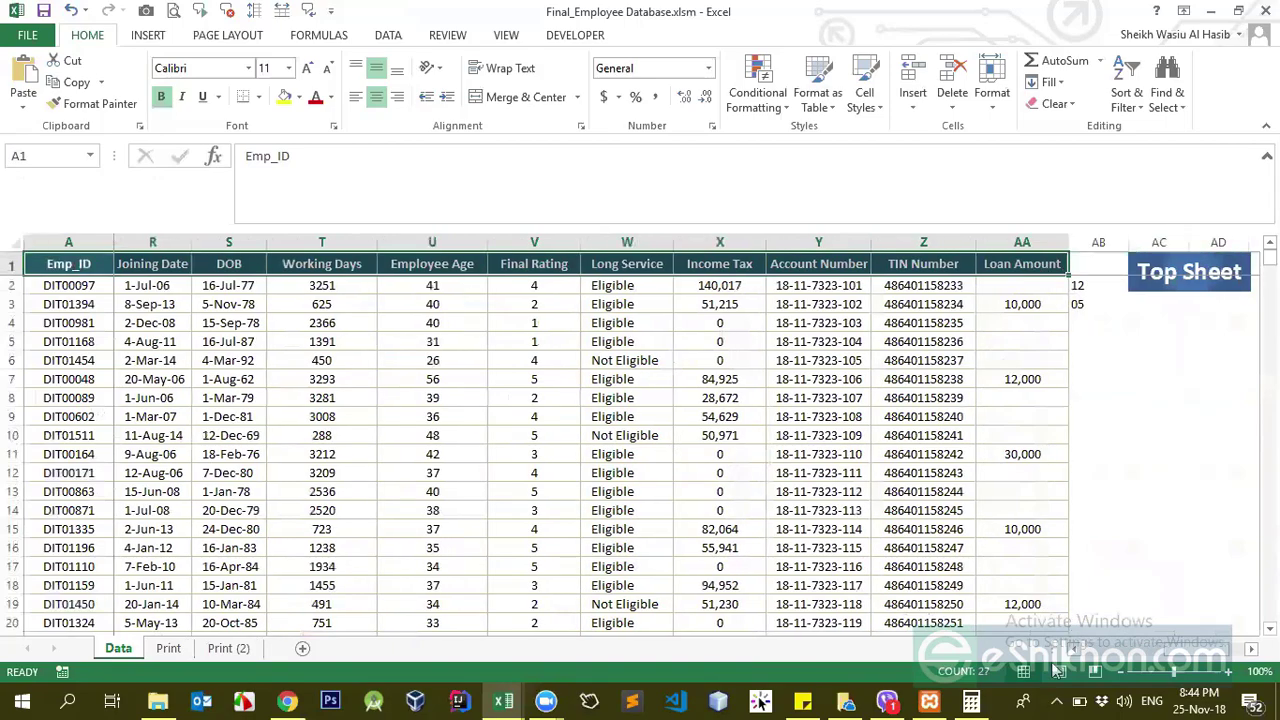
left_click_drag(1179, 651, 932, 673)
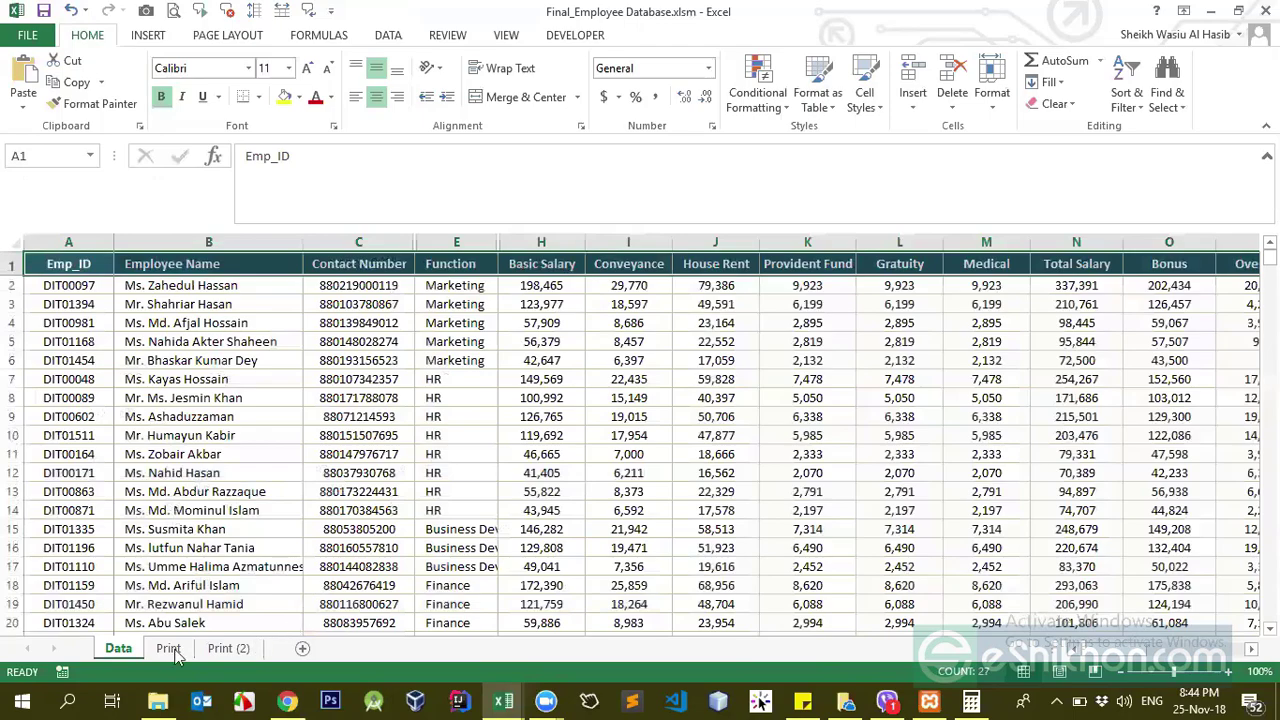
- Inspect the MATCH column index and the FALSE range lookup argument in the House Rent Monthly Amount formula on the Print (2) sheet
left_click(222, 649)
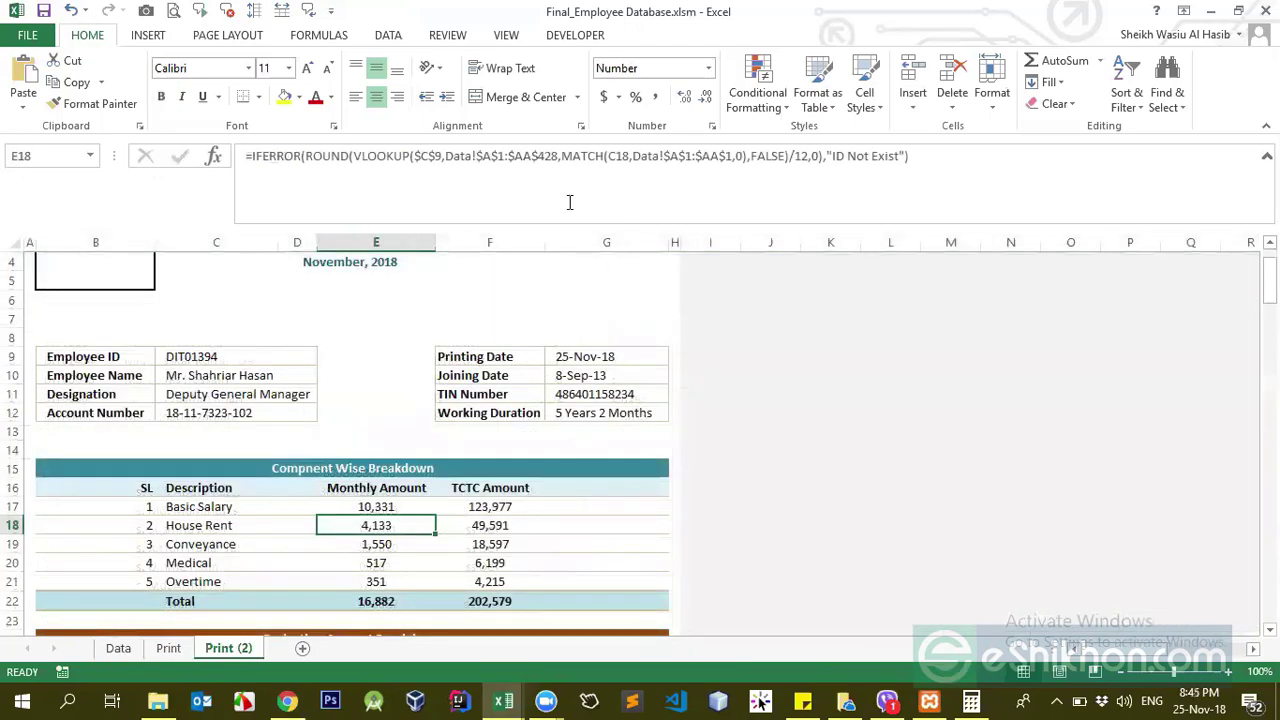
left_click_drag(561, 156, 768, 156)
left_click(742, 156)
type(")")
left_click(754, 156)
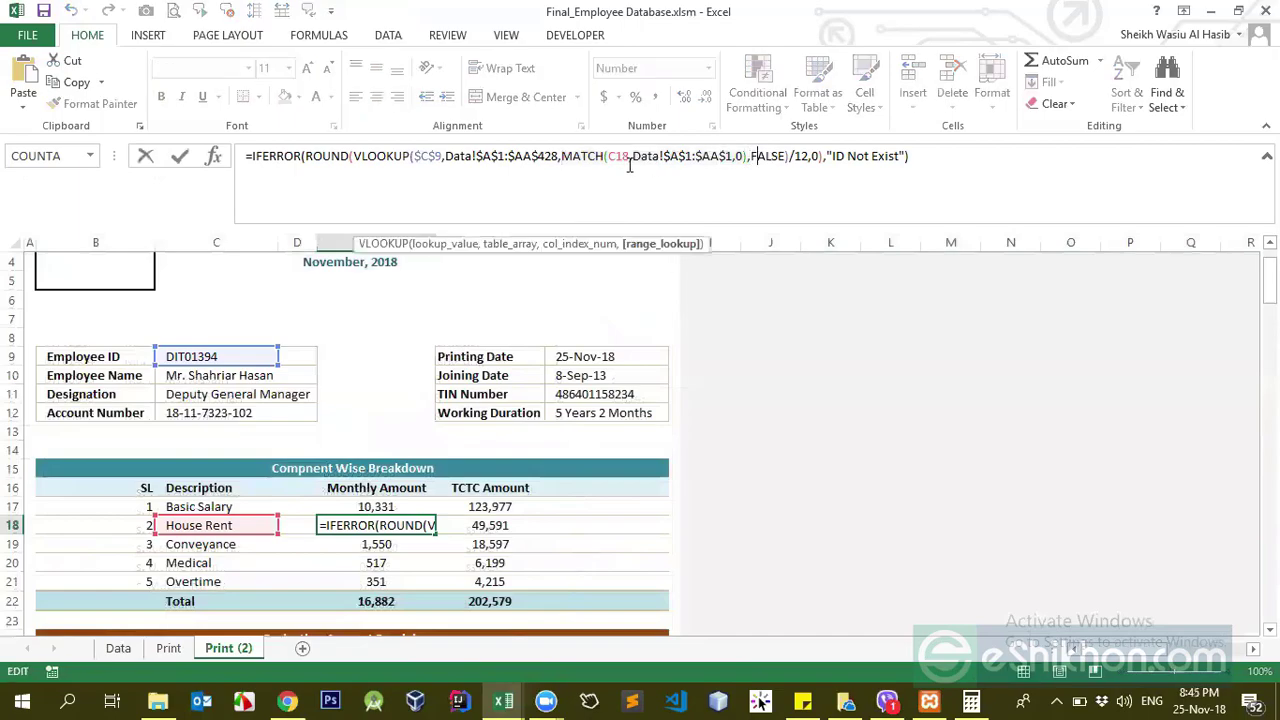
left_click_drag(789, 156, 565, 156)
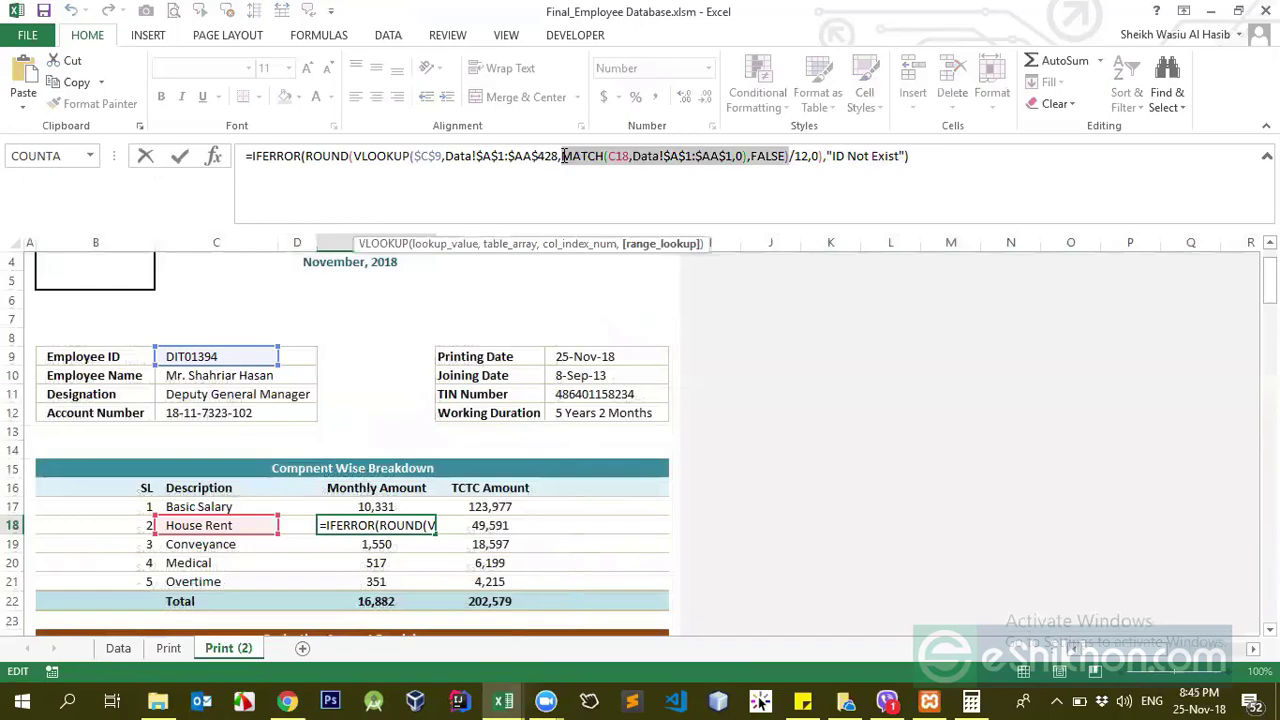
left_click(788, 156)
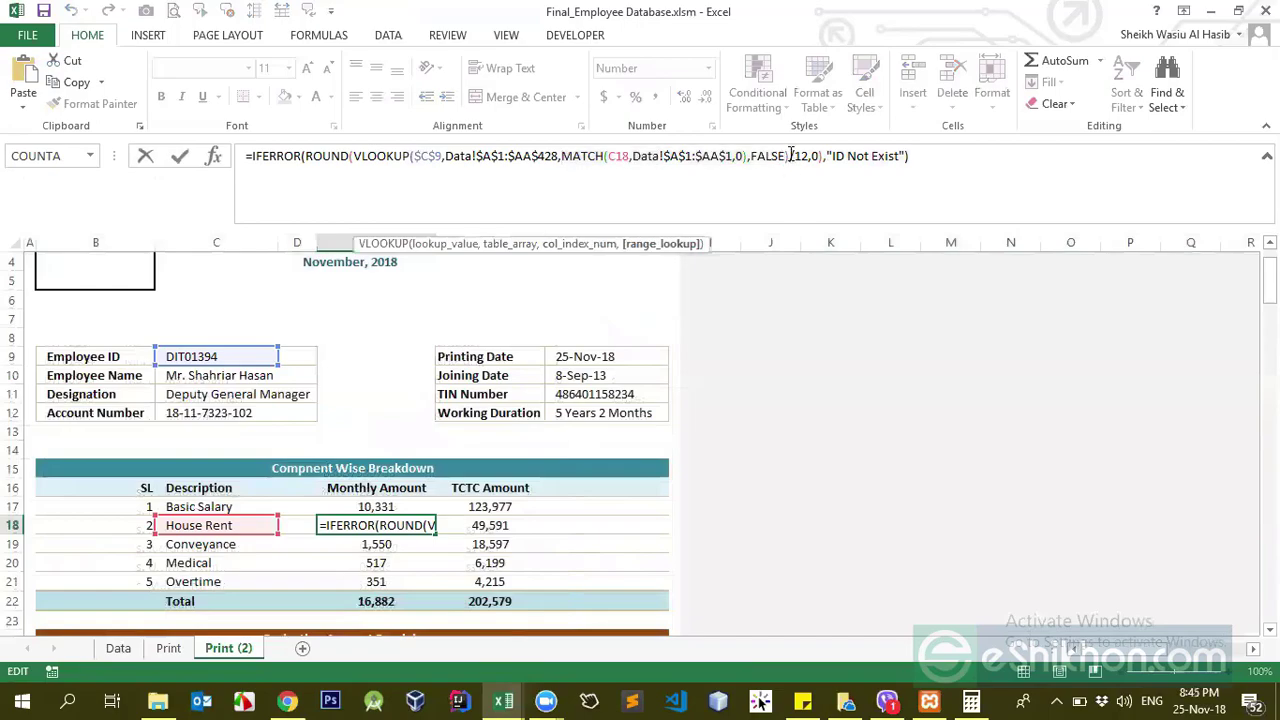
- Inspect the whole VLOOKUP and its division by 12 in the House Rent formula, then compare the neighbouring Monthly Amount cells
left_click(791, 155)
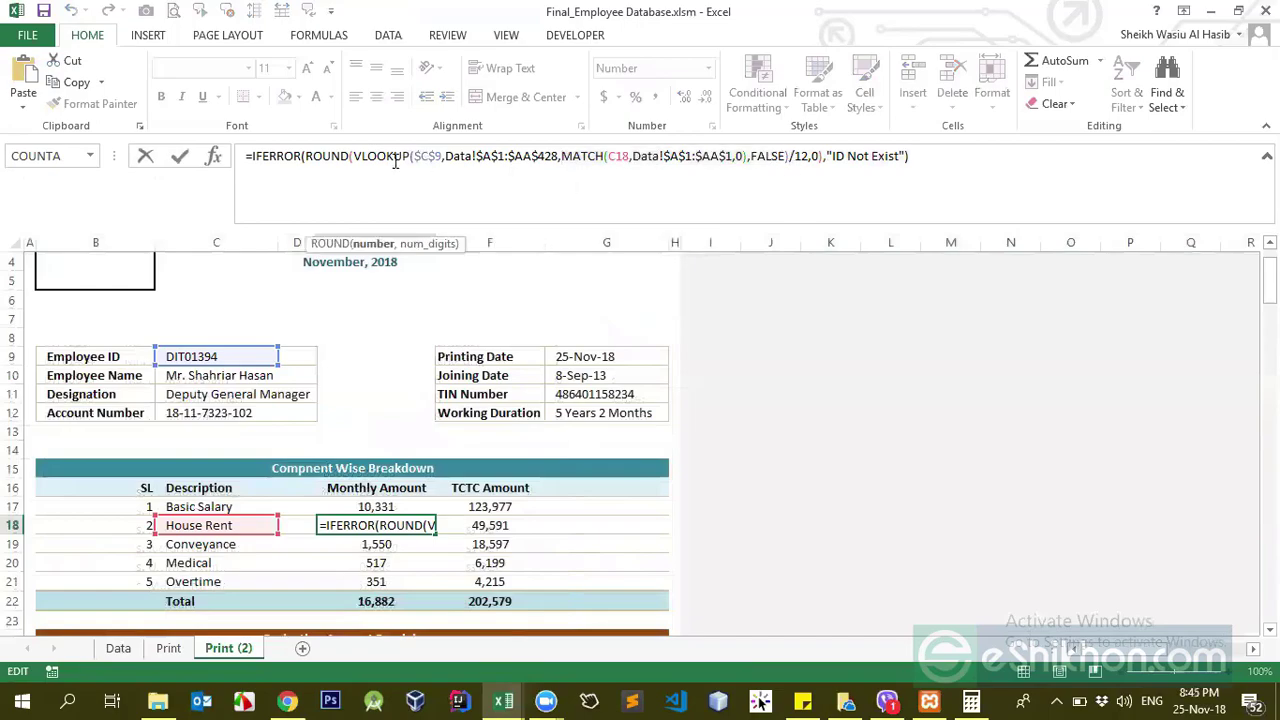
left_click_drag(355, 156, 790, 156)
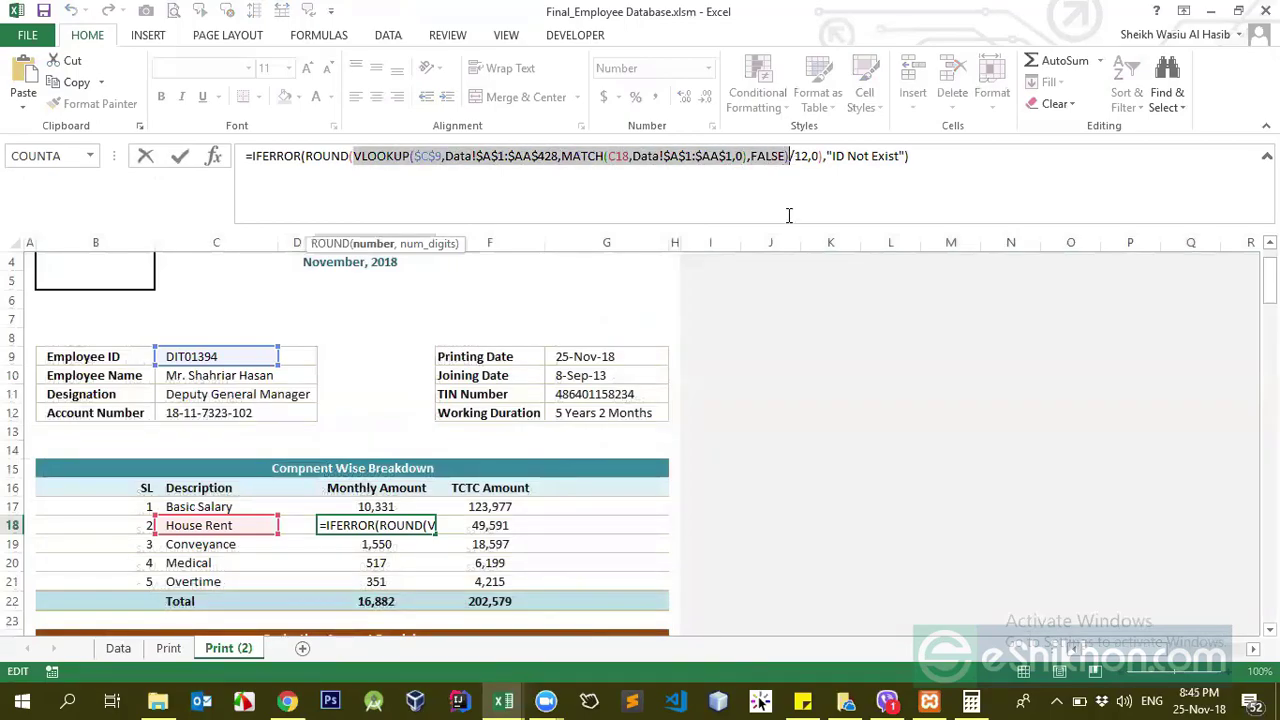
left_click(805, 157)
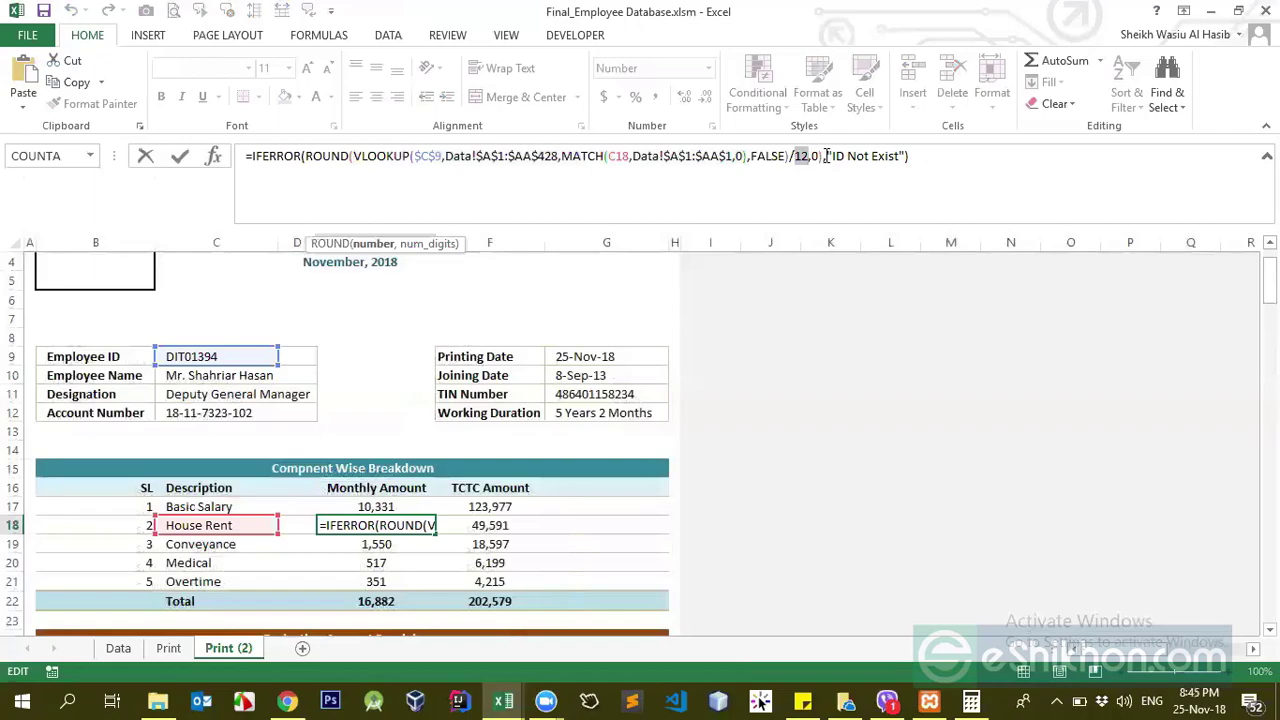
key("ctrl+Return")
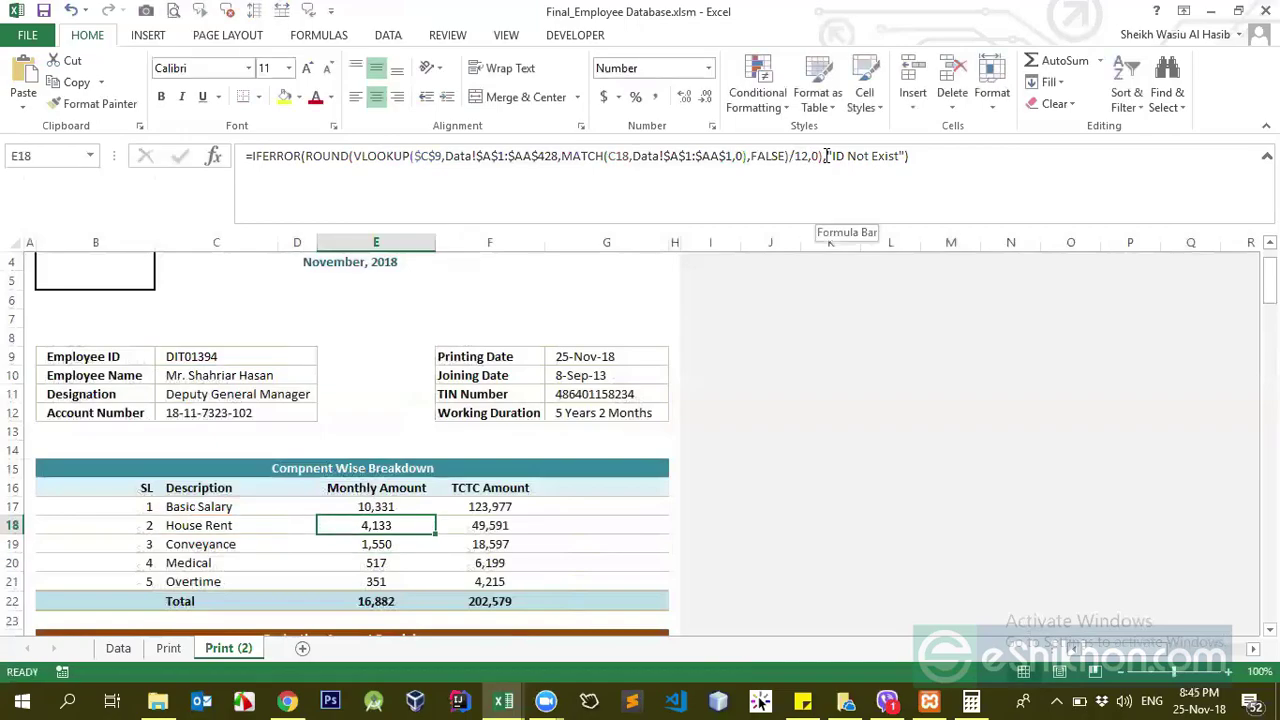
key("Up")
key("Down")
key("Down")
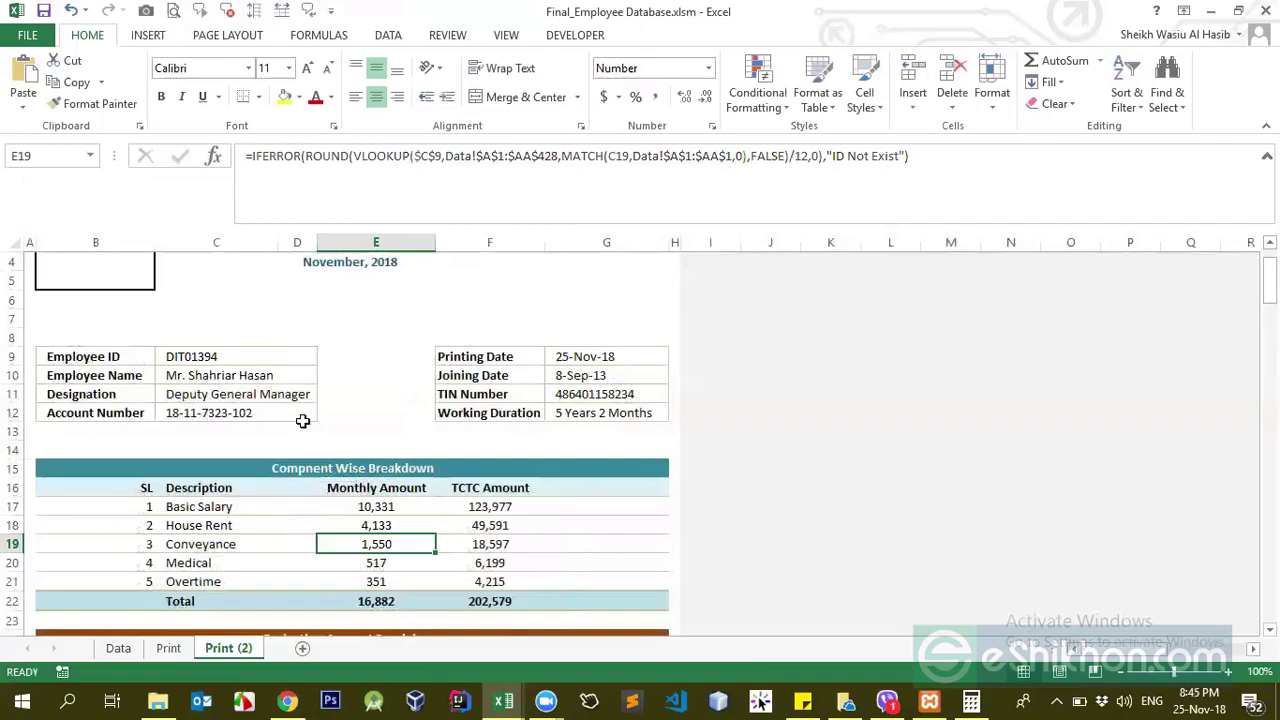
- Copy the Employee ID from C9 and enter it as the search text on the Data sheet
left_click(240, 358)
key("ctrl+c")
left_click(123, 650)
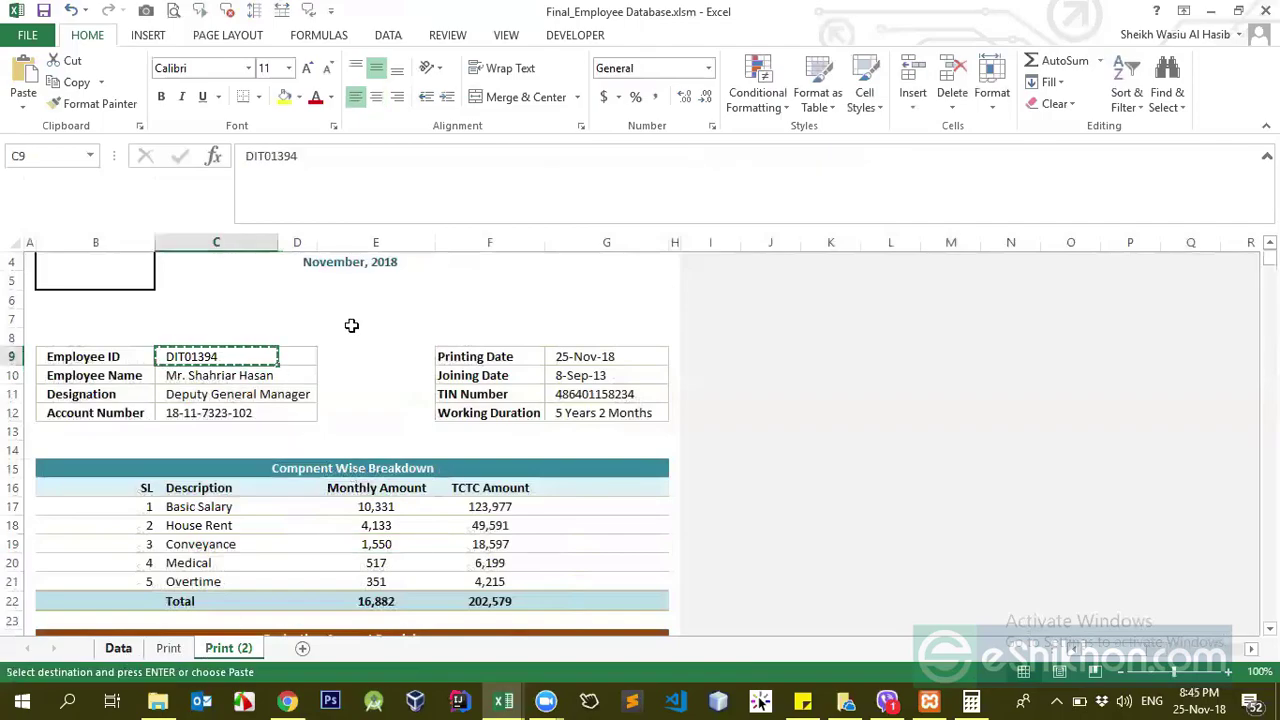
key("ctrl+f")
key("ctrl+v")
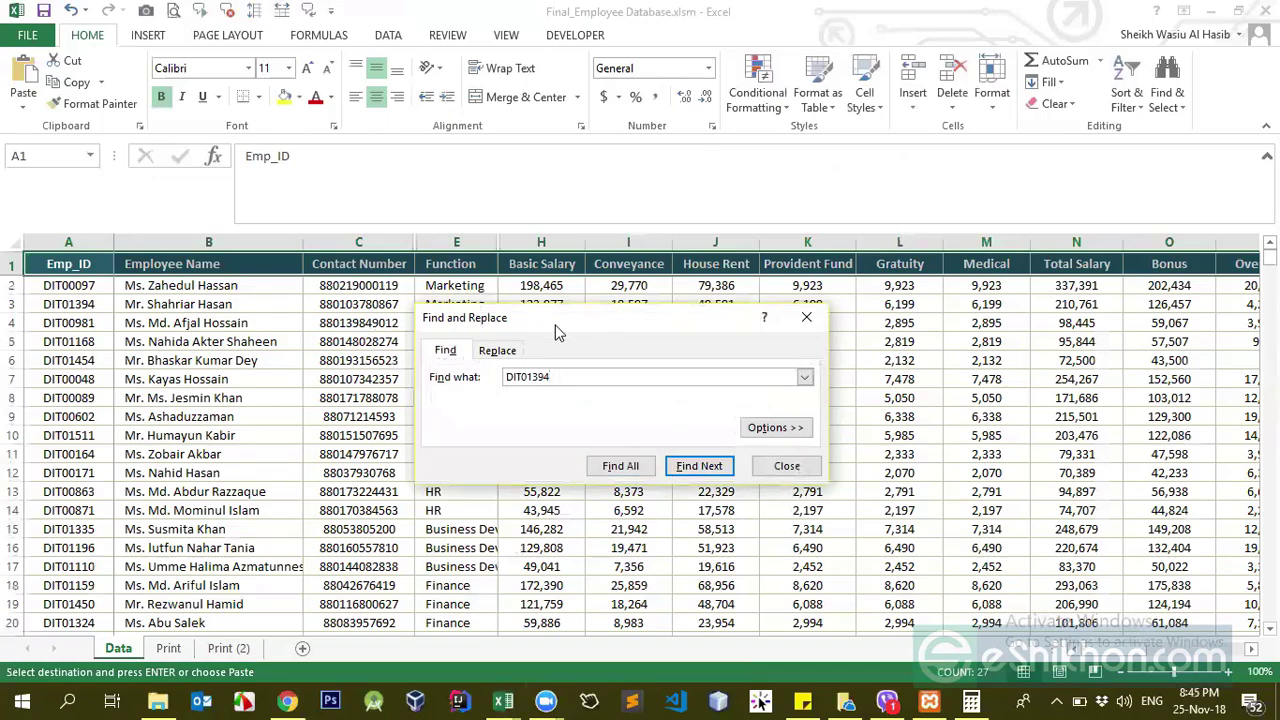
- Find the employee's record within the Emp_ID column and close the search
left_click_drag(555, 321, 487, 305)
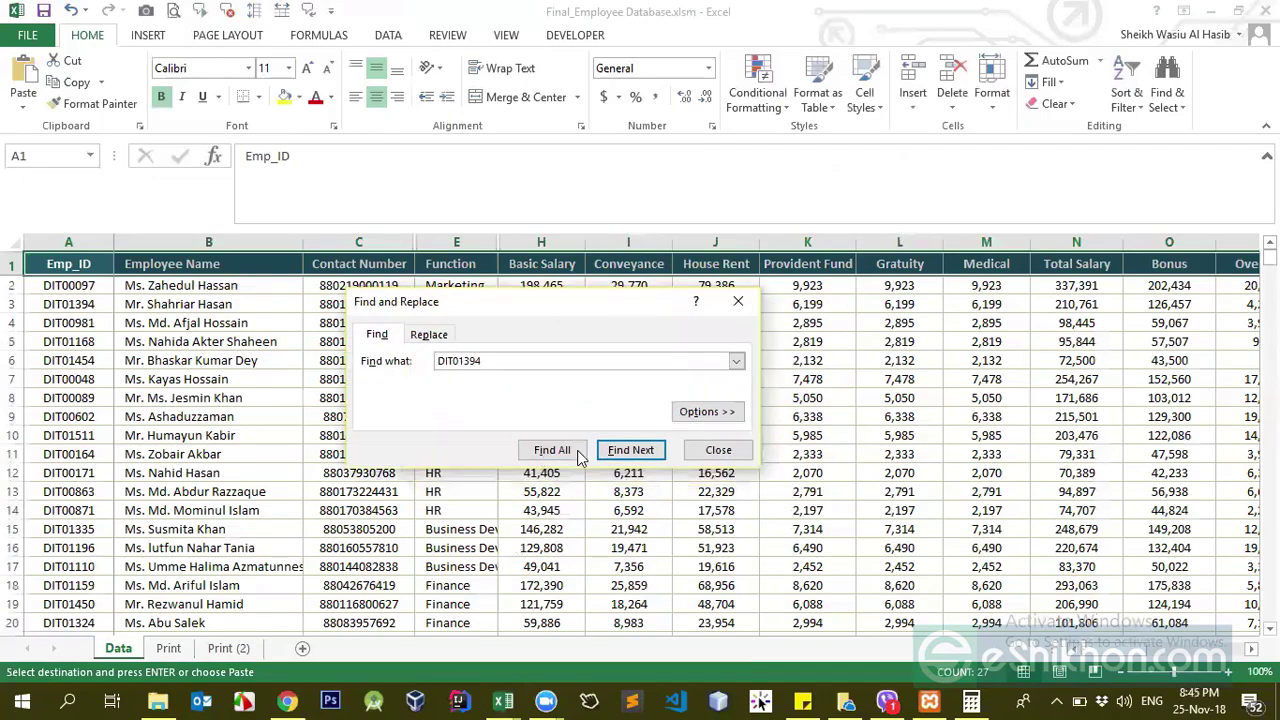
left_click(628, 452)
left_click(645, 400)
left_click(72, 241)
left_click(631, 451)
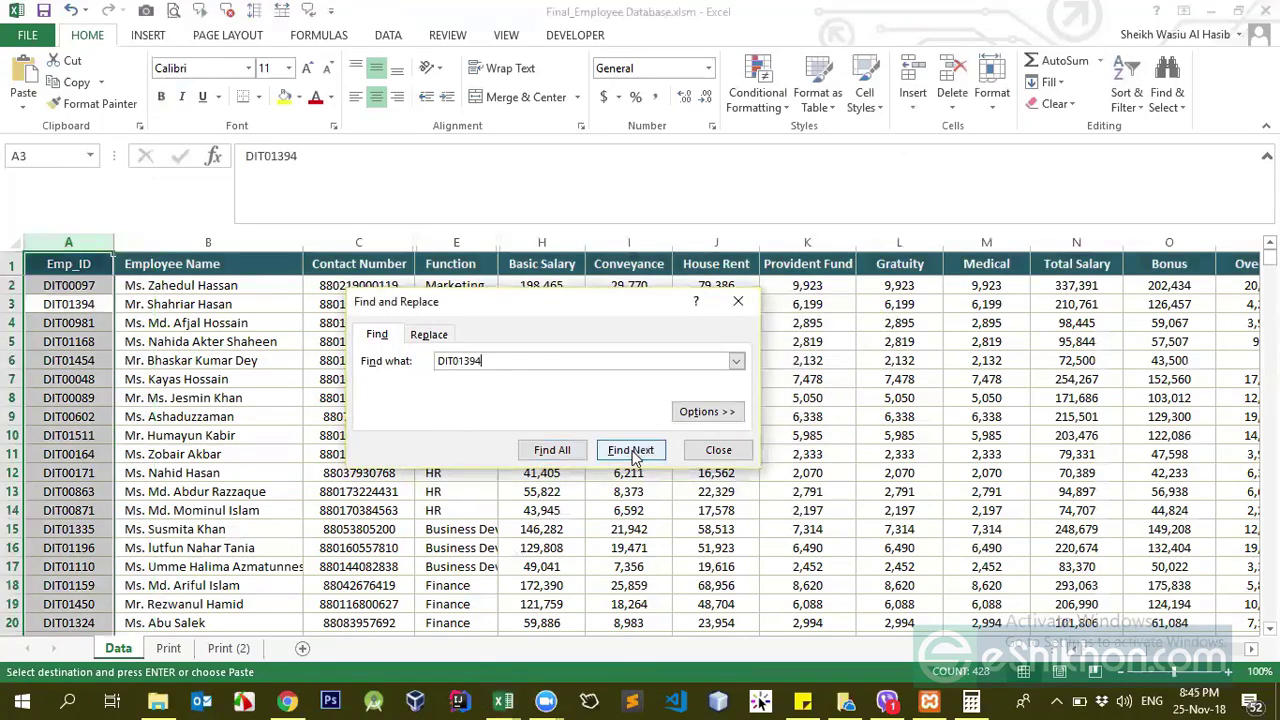
left_click(714, 451)
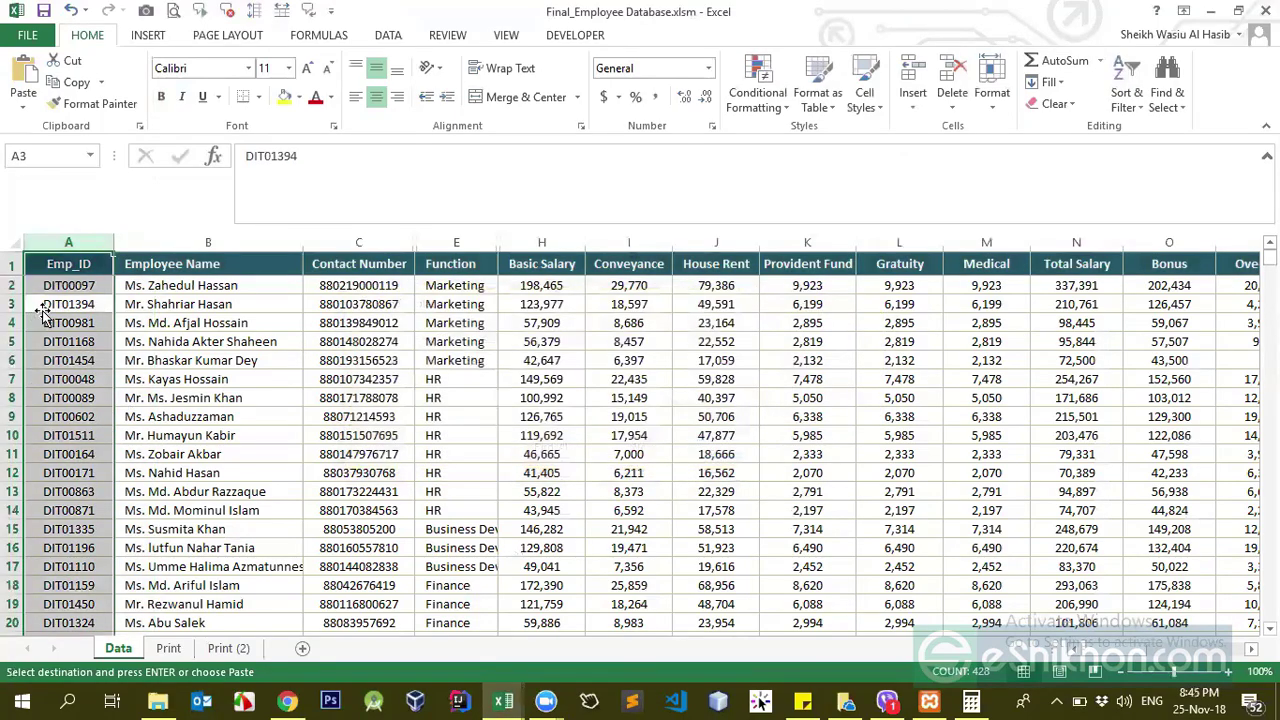
- Go through the employee's record in row 3 and examine the Basic Salary cell and its neighbours
key("Right")
key("Right")
key("Right")
key("Right")
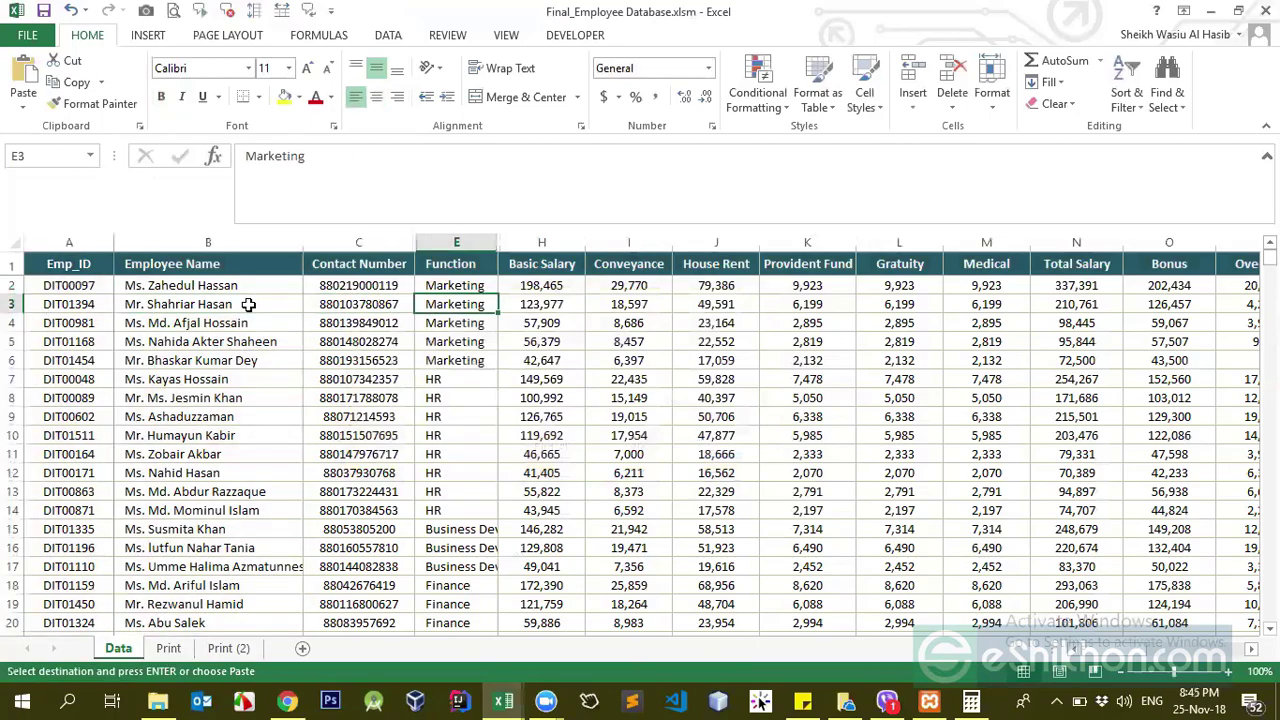
key("Left")
key("Left")
key("Right")
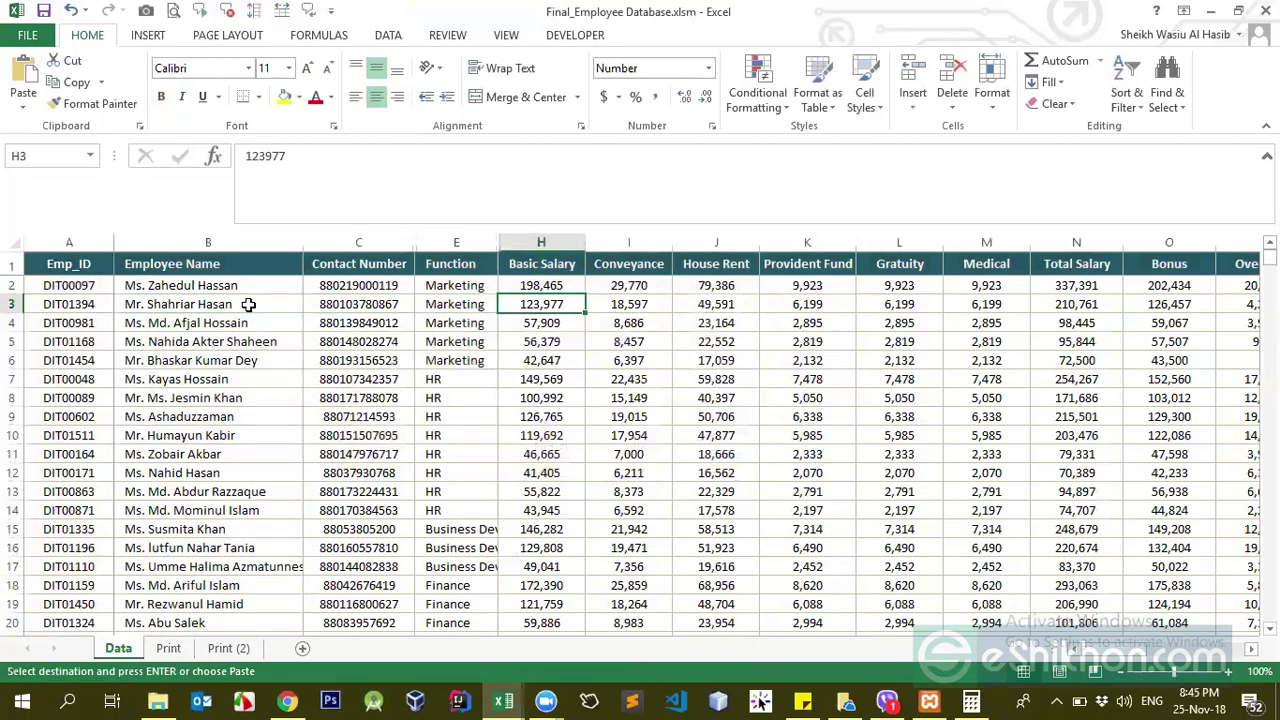
key("Right")
key("Left")
key("Right")
key("Right")
key("Left")
key("Left")
key("Right")
key("Left")
- Try dividing the row 3 Basic Salary by 12 as =123977/12 on the Data sheet, and undo the change
left_click(245, 160)
type("=")
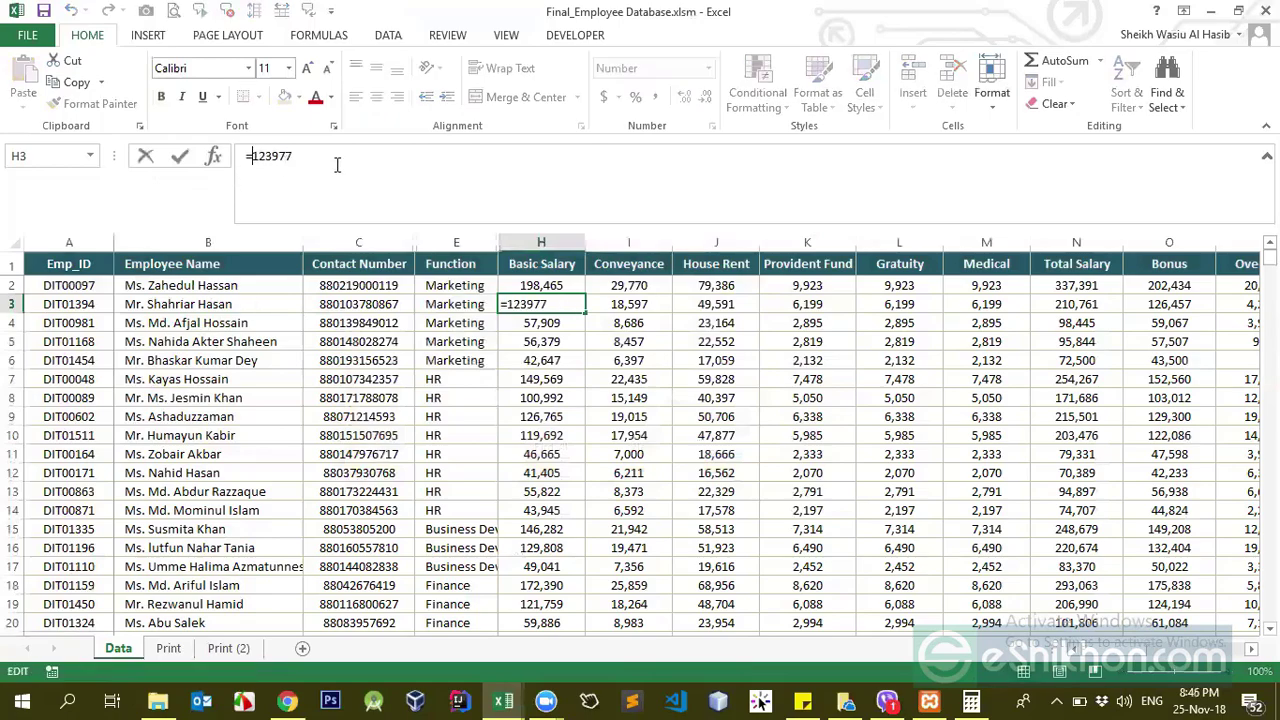
type("/12")
key("Return")
key("Up")
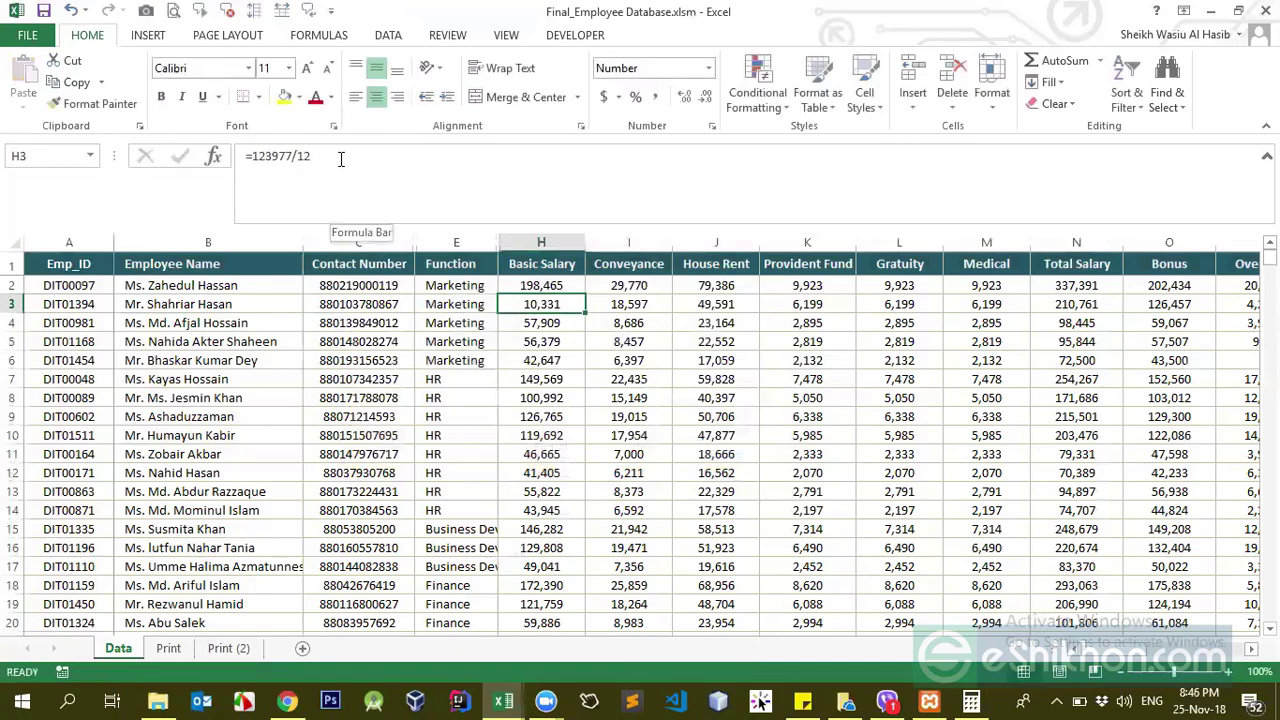
key("ctrl+z")
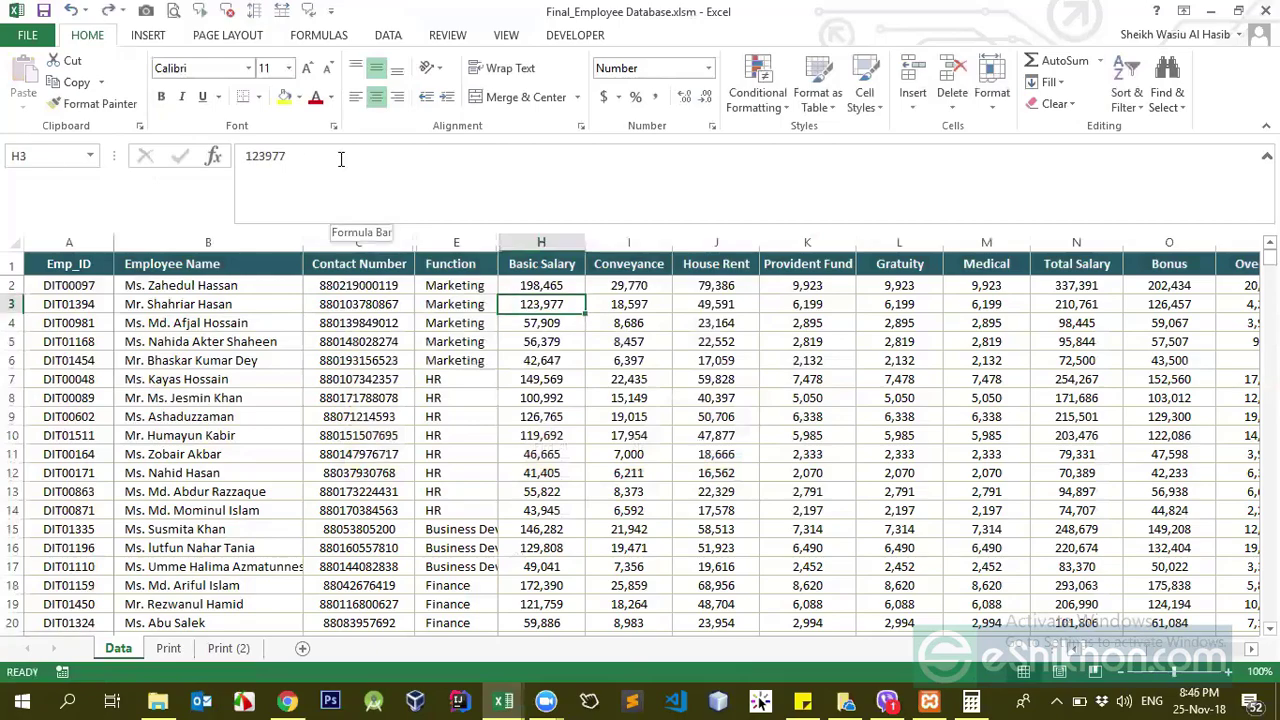
- Check the Basic Salary and House Rent cells under Monthly Amount on the Print (2) sheet
left_click(228, 648)
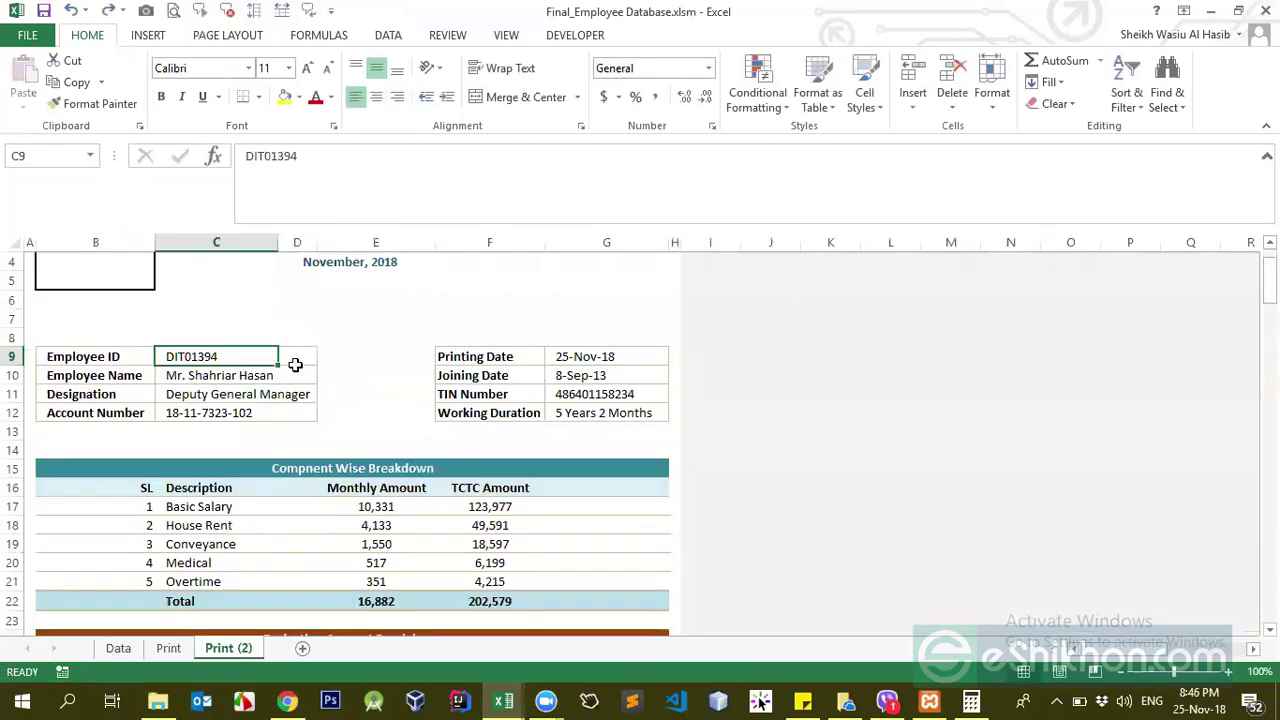
left_click(396, 505)
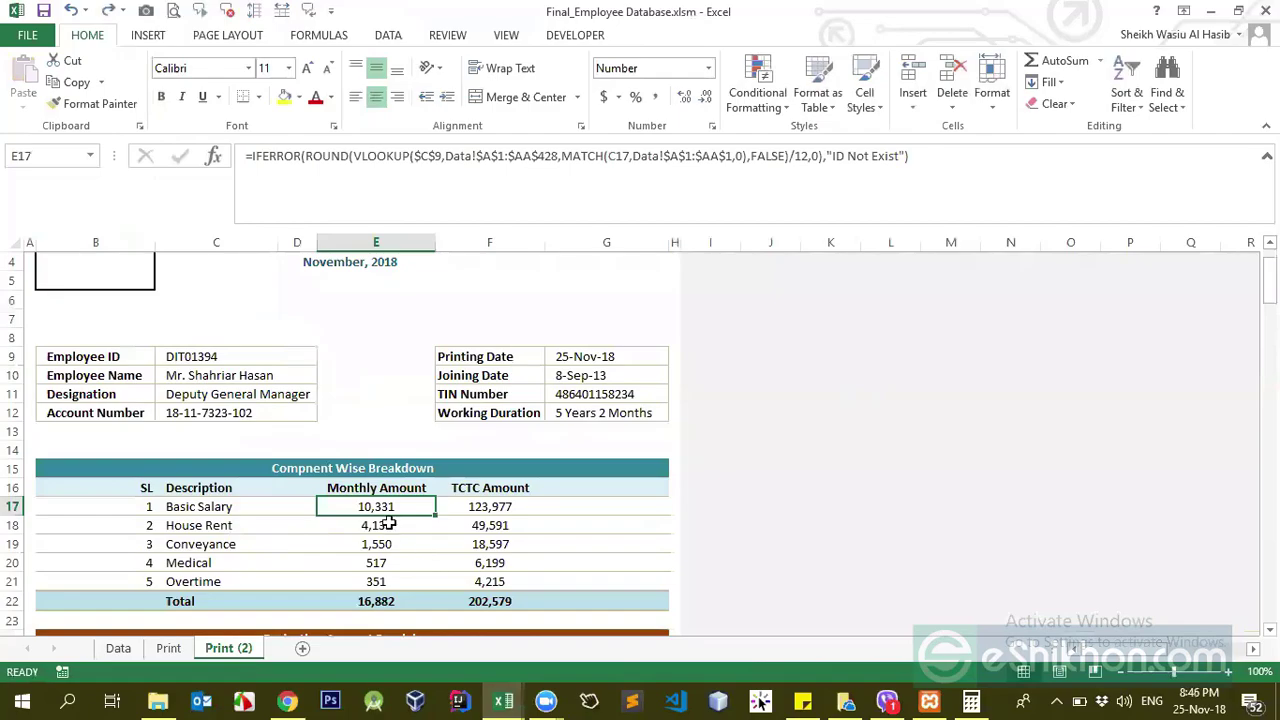
left_click(390, 523)
- Examine the Basic Salary column on the Data sheet from the first record to the last, focusing on rows 2 and 3
left_click(118, 648)
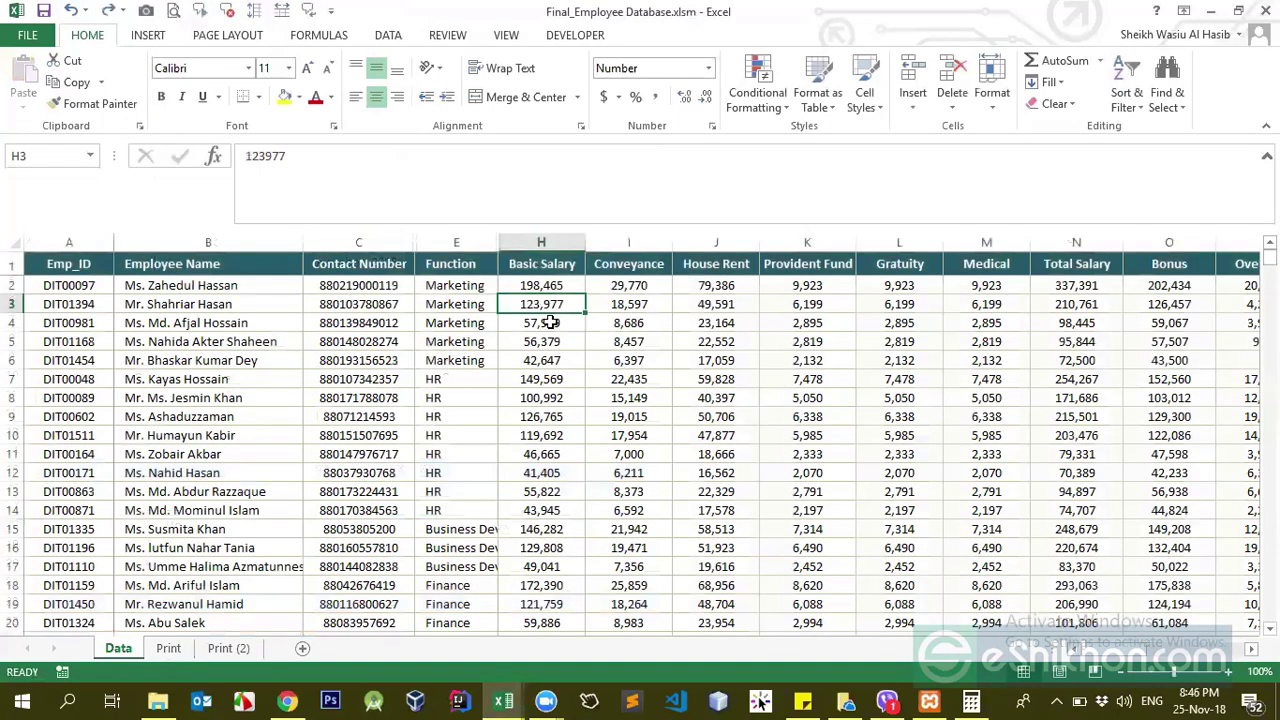
left_click(541, 397)
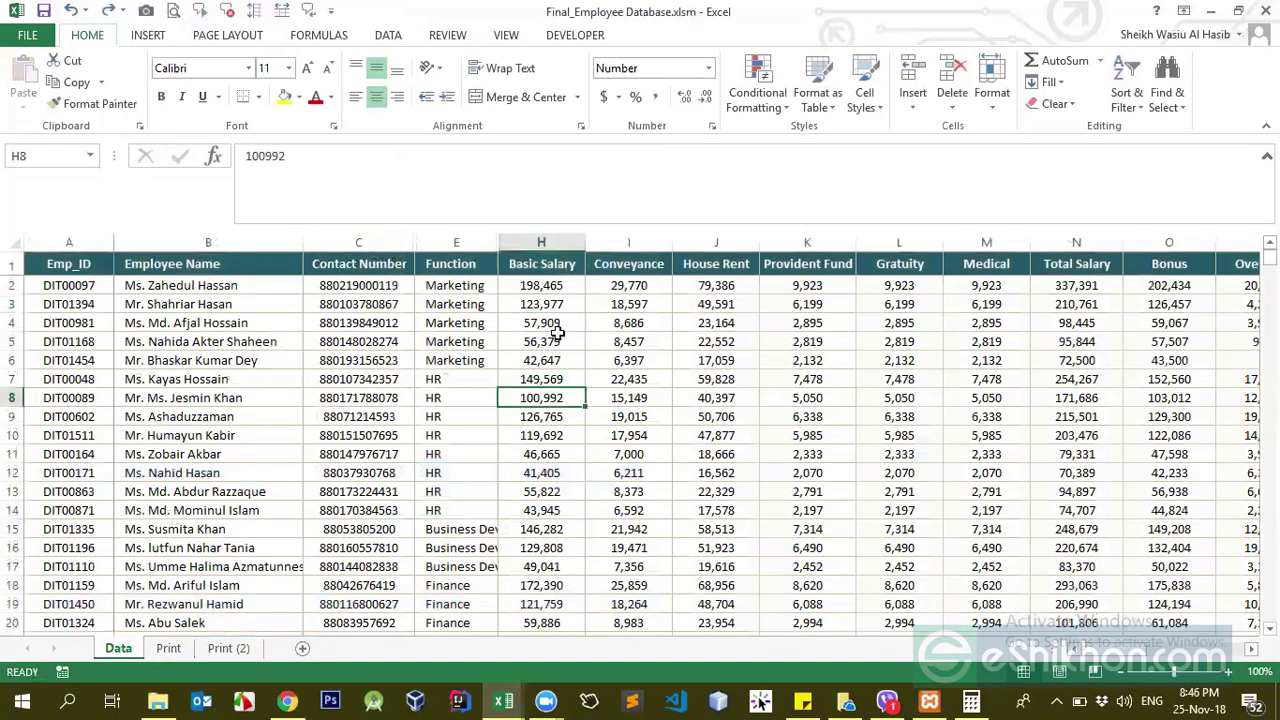
left_click(541, 304)
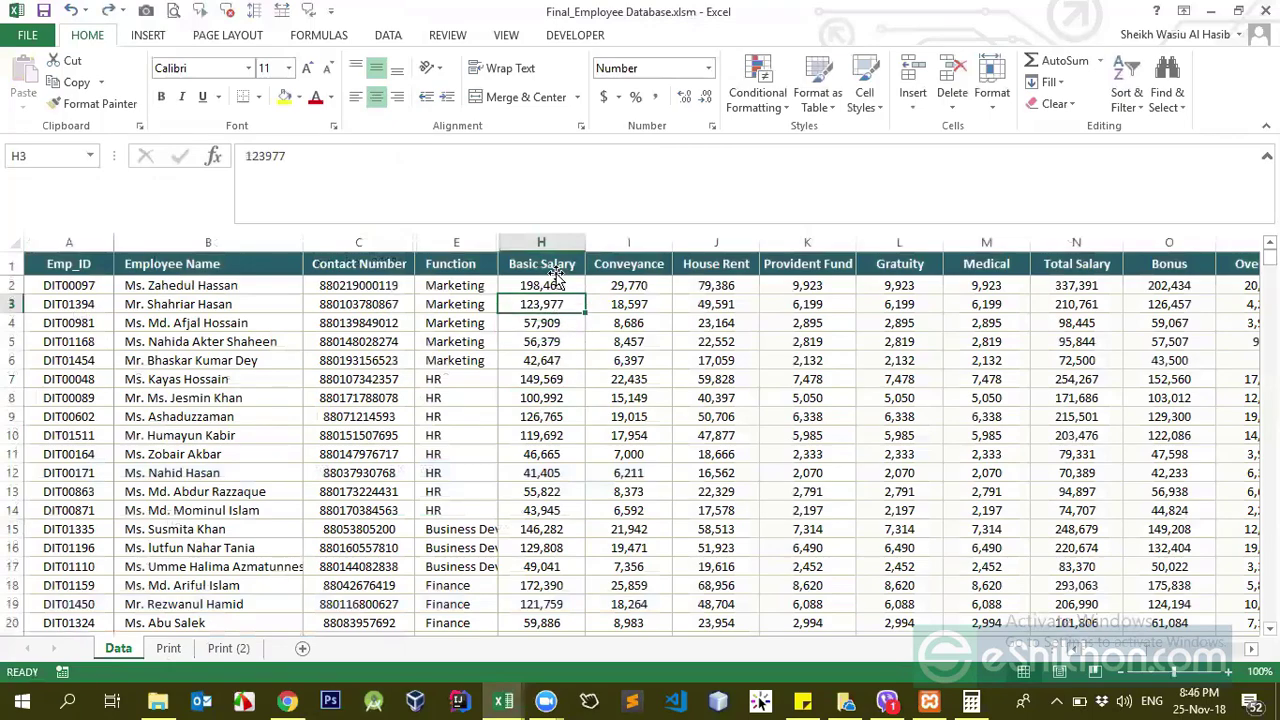
left_click(556, 277)
key("Down")
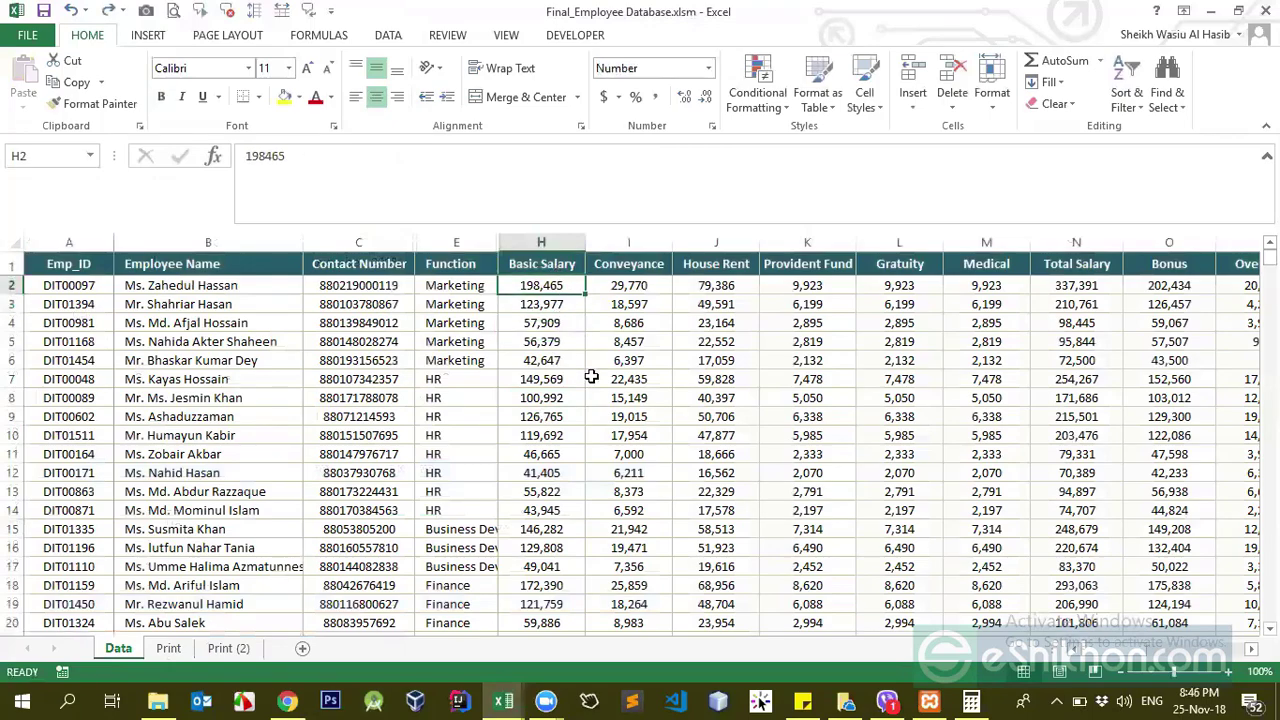
key("ctrl+shift+Down")
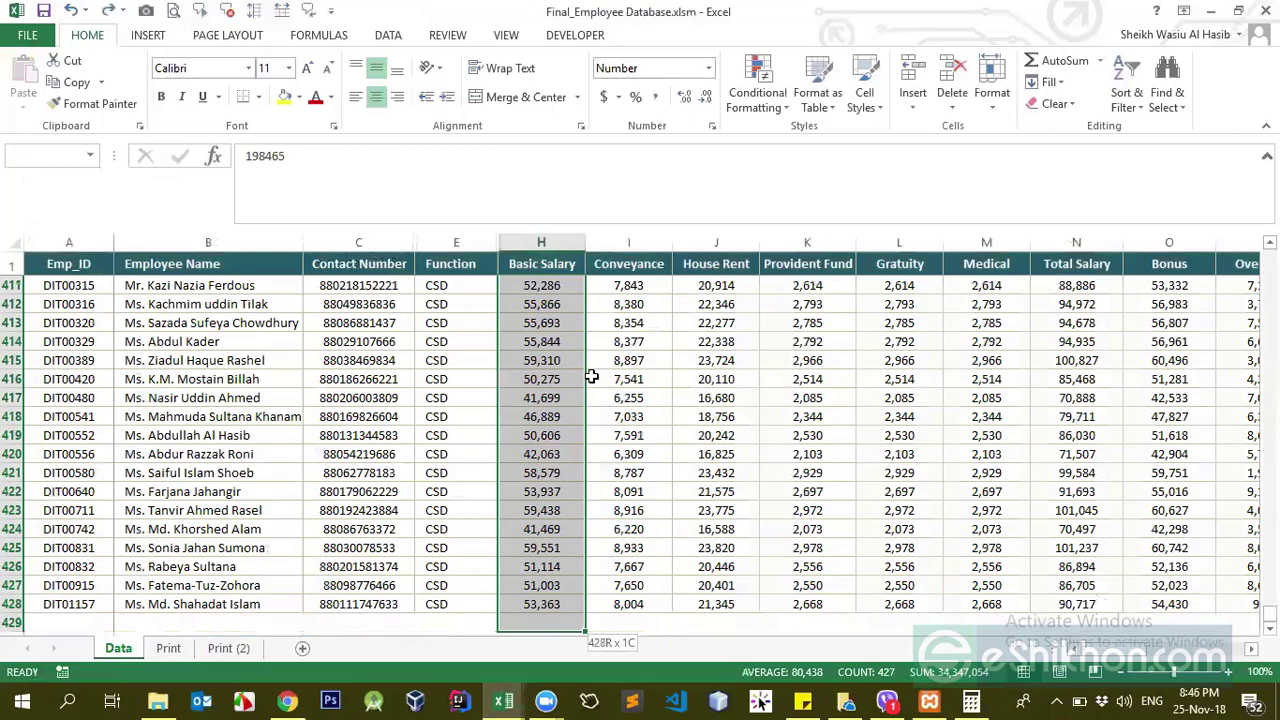
key("ctrl+Up")
key("Down")
key("Down")
key("Up")
key("Down")
key("Up")
key("Down")
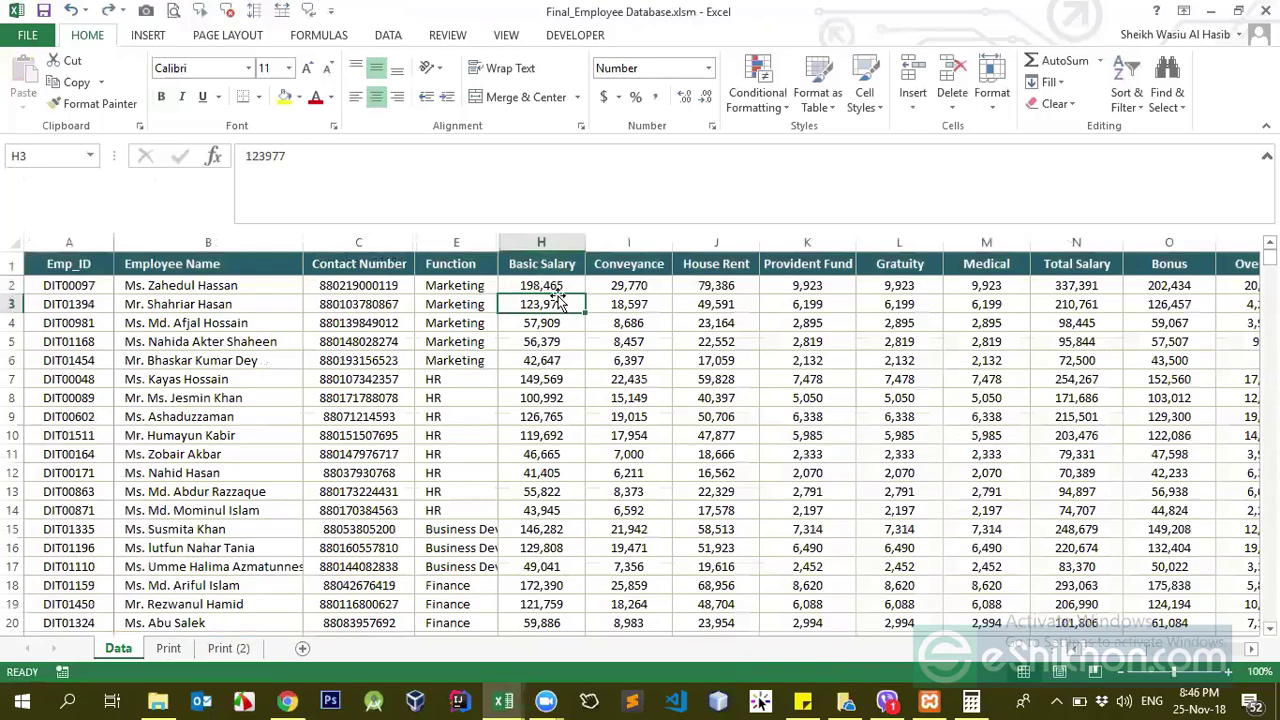
key("Up")
- Look over the Basic Salary, Conveyance, House Rent, Provident Fund and Medical columns on the Data sheet
mouse_move(546, 463)
left_mouse_down()
mouse_move(543, 566)
mouse_move(543, 363)
mouse_move(568, 452)
left_mouse_up()
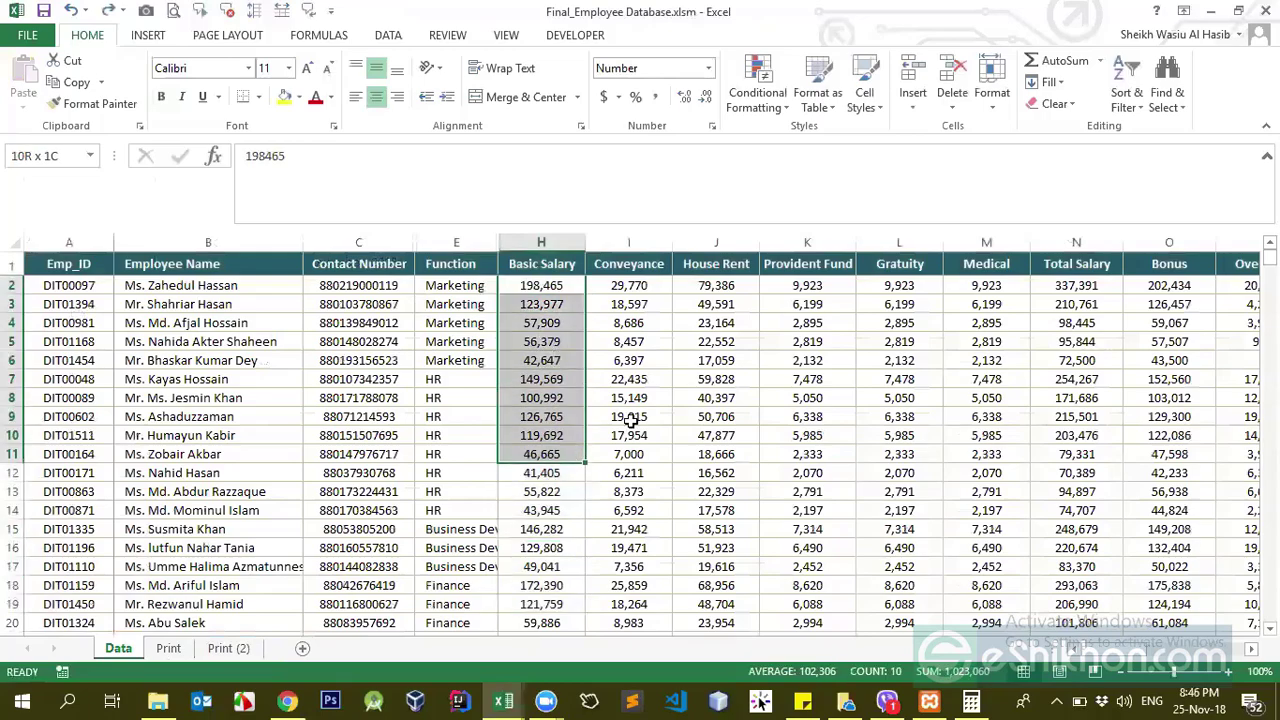
left_click(635, 414)
left_click_drag(623, 290, 655, 507)
left_click_drag(718, 273, 745, 476)
left_click(807, 303)
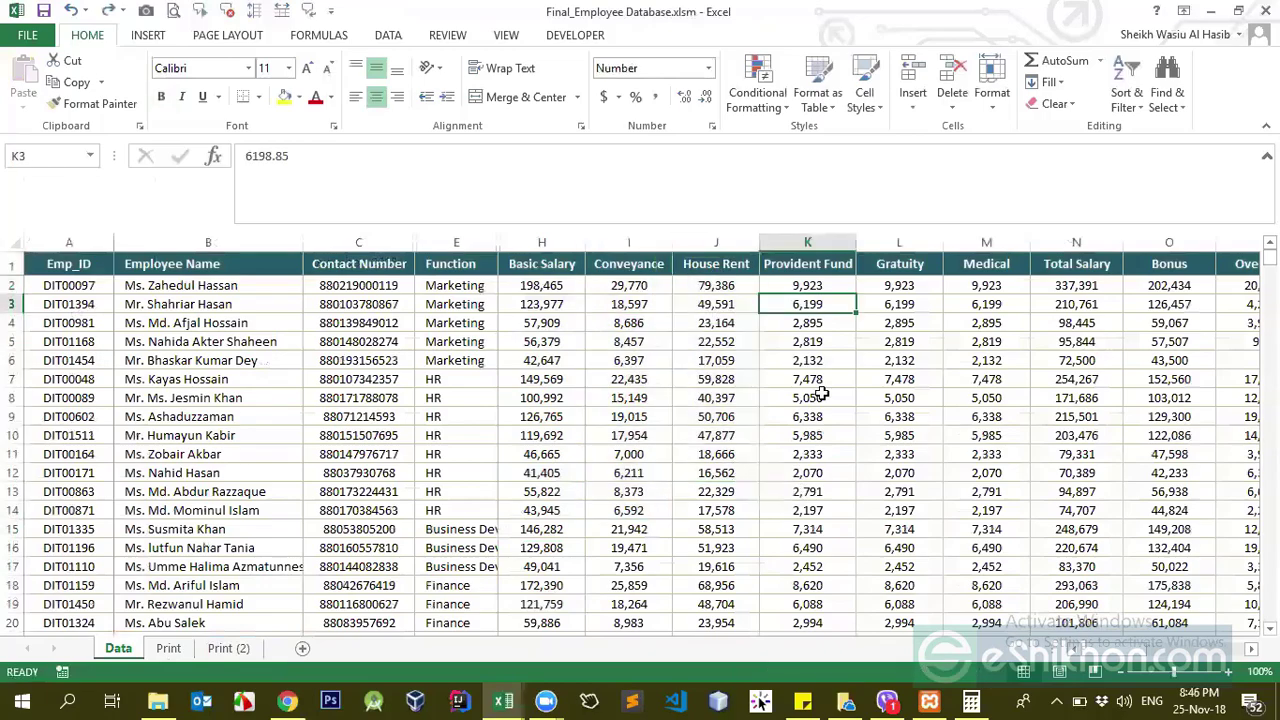
left_click(986, 242)
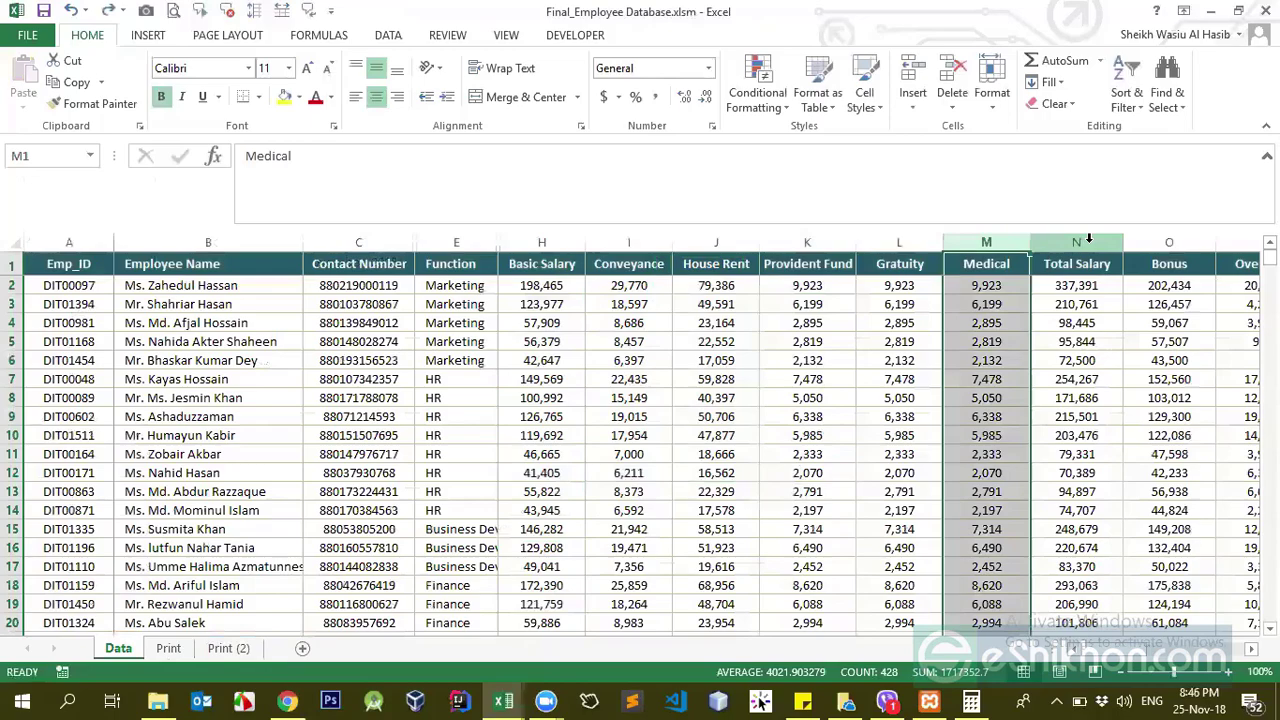
- Inspect the Total Salary column and its individual values in rows 3 and 6
left_click(1084, 300)
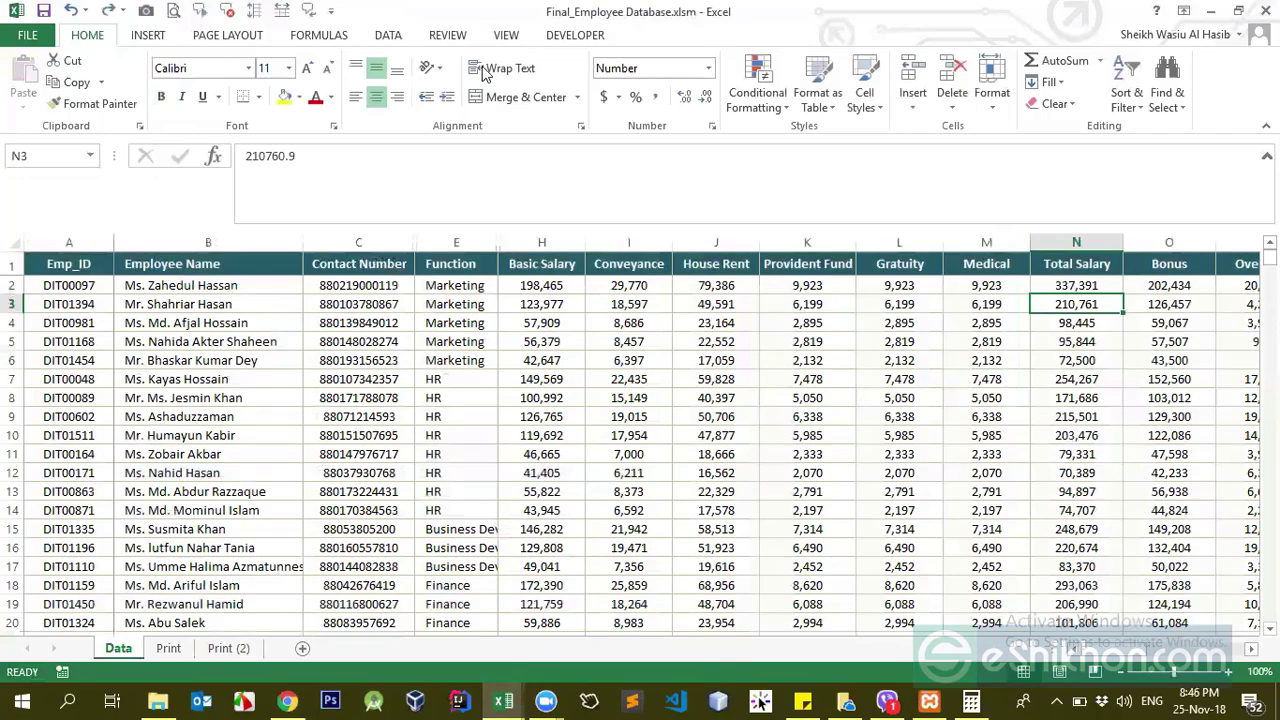
left_click(1073, 243)
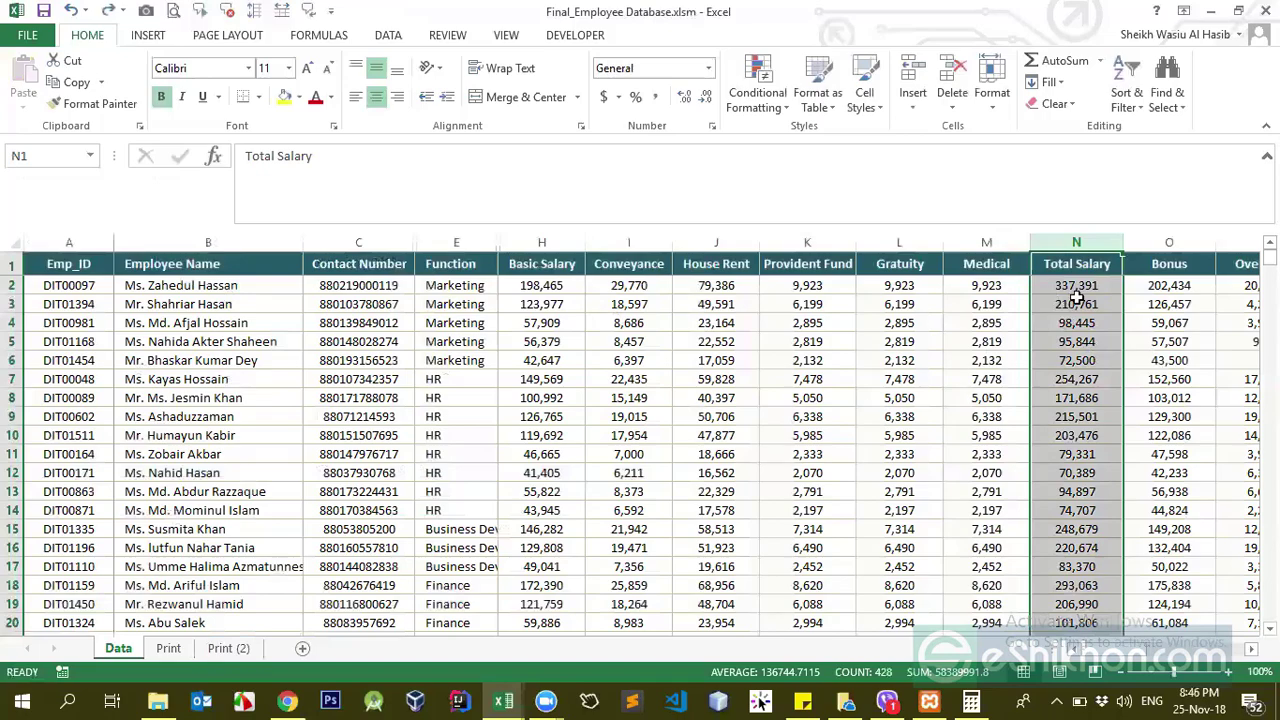
left_click(1077, 303)
left_click(1092, 237)
left_click(1083, 357)
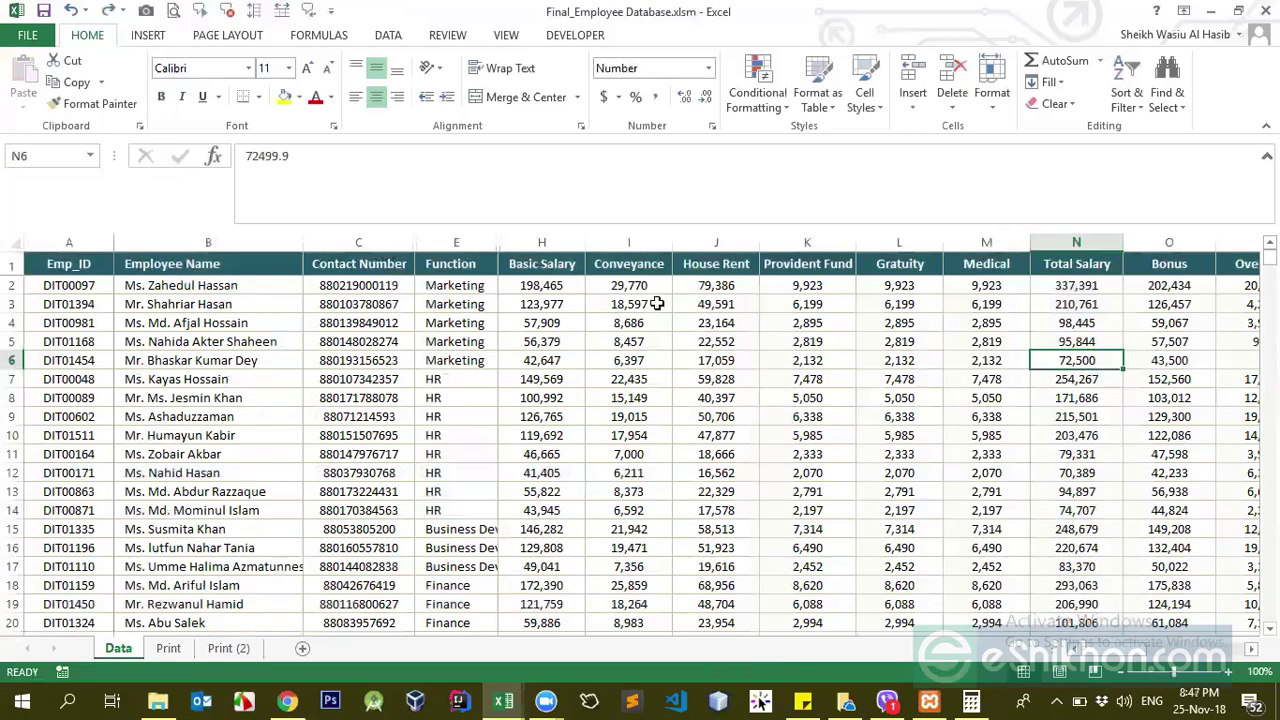
- Review the House Rent values in J2:J12 and the Conveyance column with its row 3 and 4 cells
left_click_drag(728, 285, 734, 466)
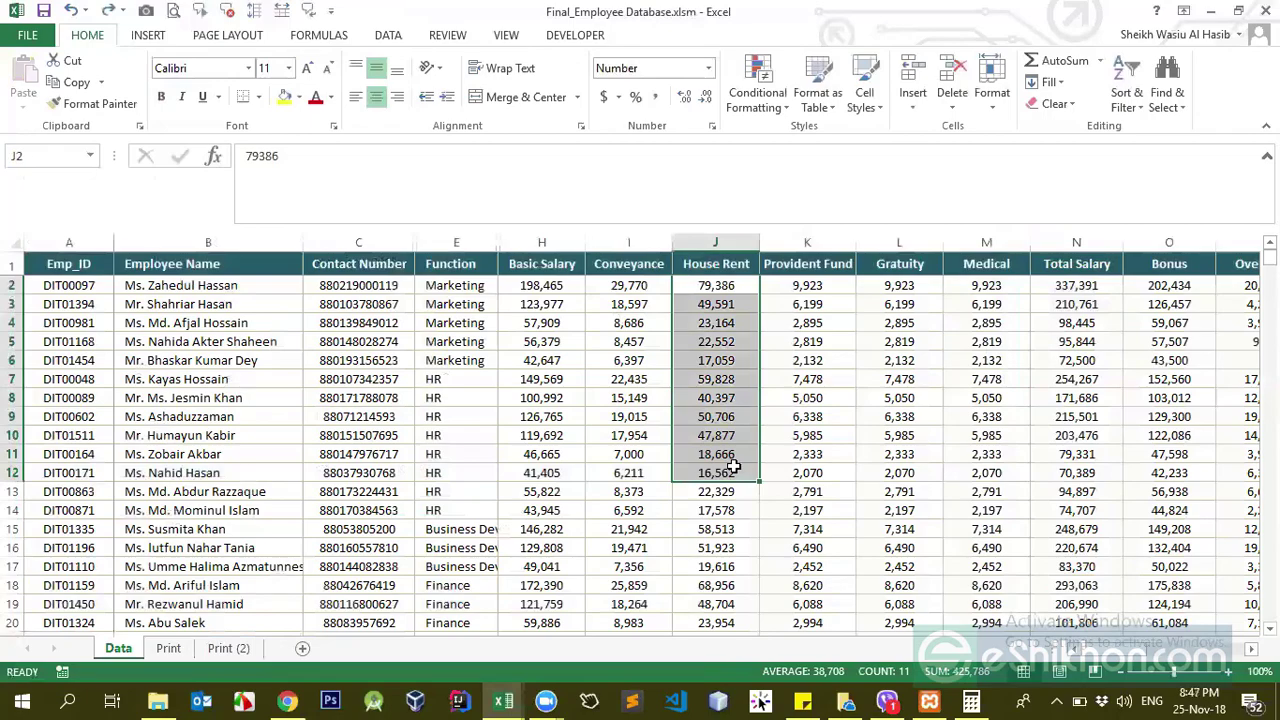
left_click(636, 241)
left_click(630, 304)
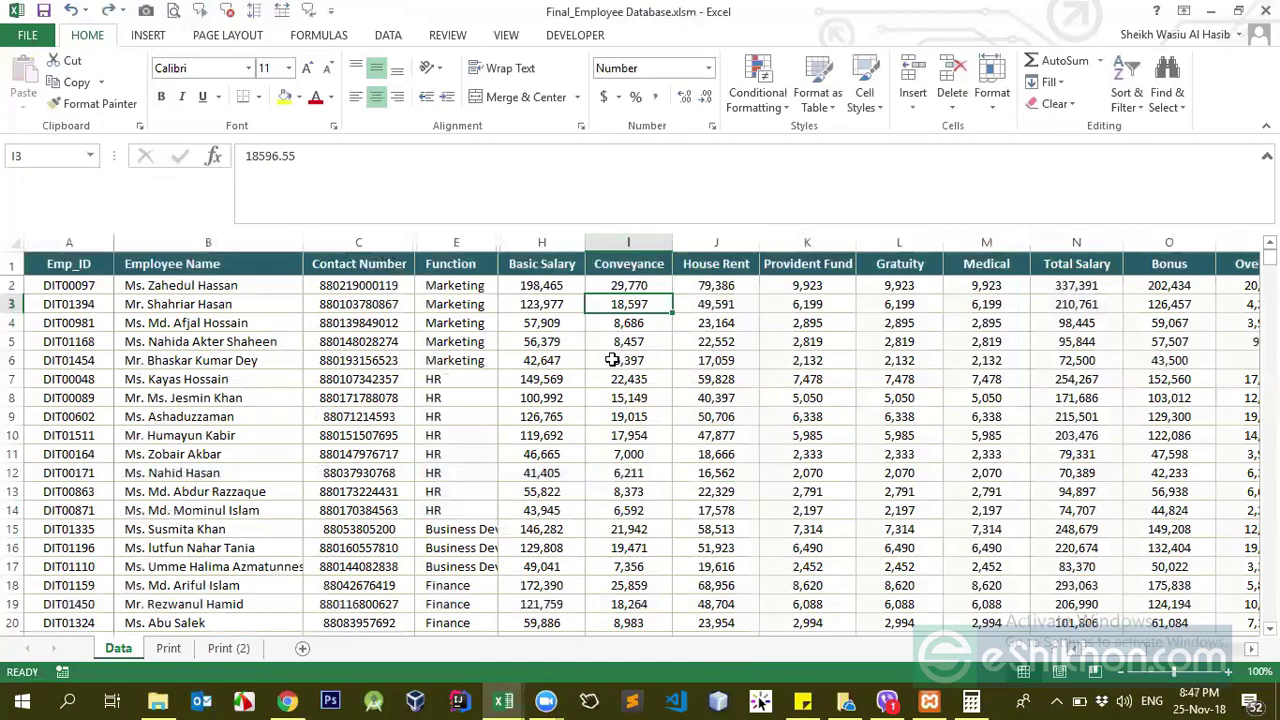
left_click(630, 323)
left_click(642, 242)
- Reduce the formula bar to a single line and check the remaining Data sheet columns through DOB
left_click_drag(642, 226, 645, 170)
left_click(807, 266)
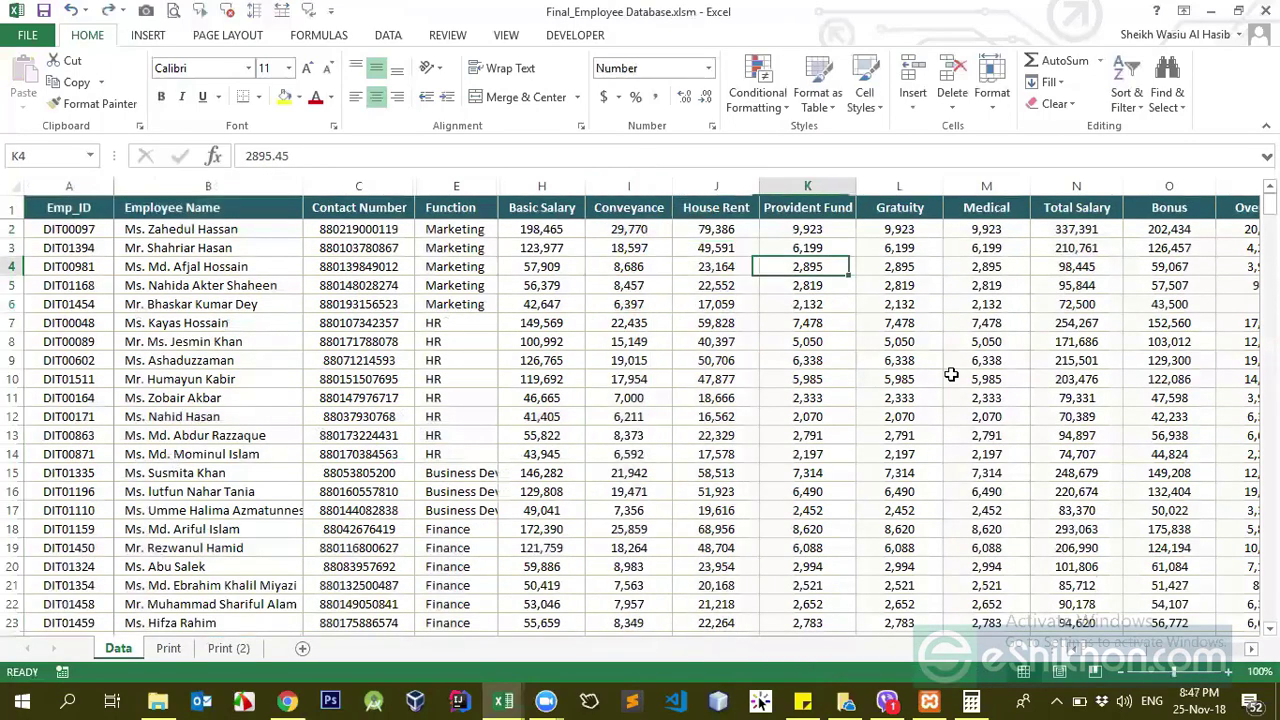
left_click_drag(1107, 648, 1120, 648)
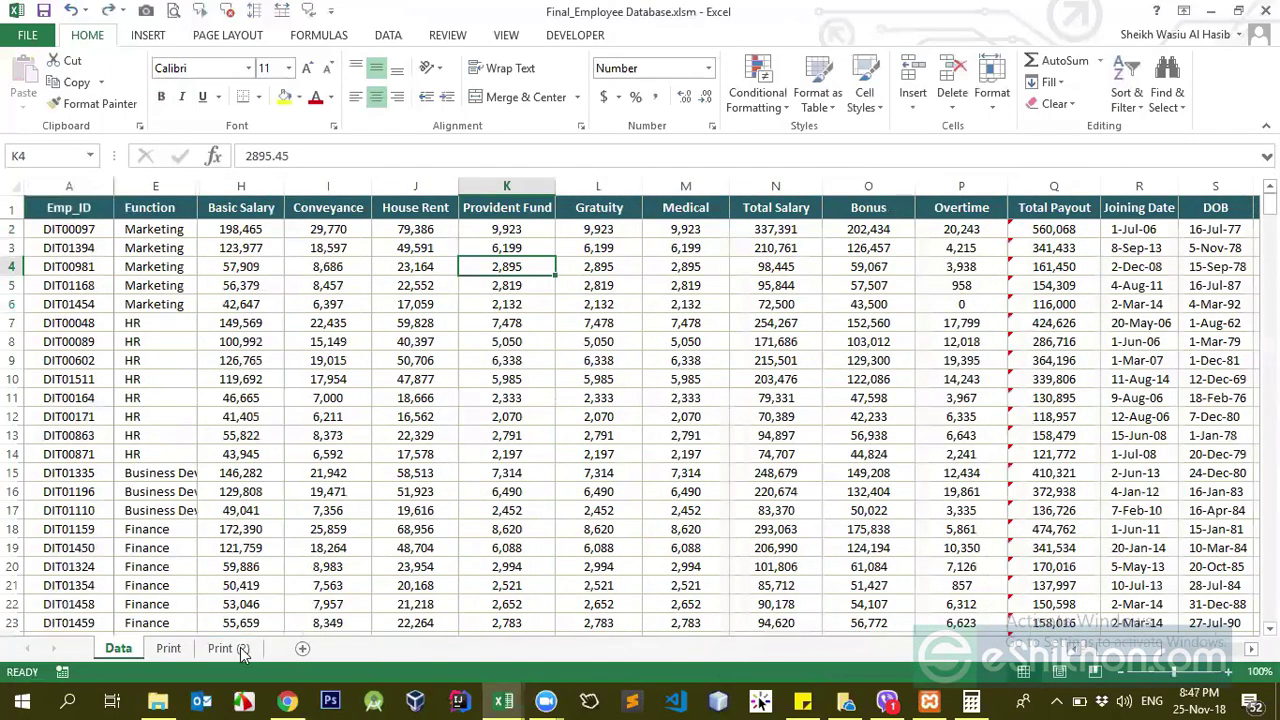
- Compare the Monthly Amount formulas in E17 and E18 with the TCTC Amount formula in F17 on the Print (2) sheet
left_click(249, 647)
scroll(340, 520, "up", 1)
left_click(372, 507)
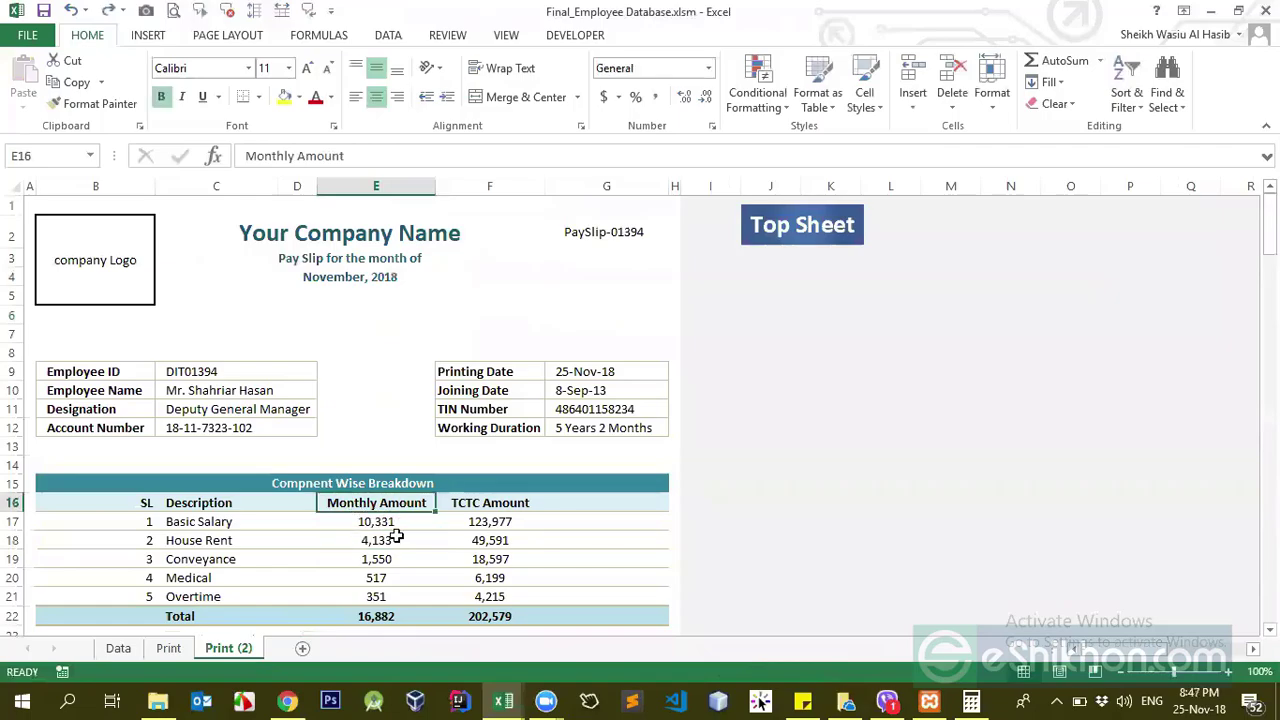
left_click(378, 522)
left_click(376, 541)
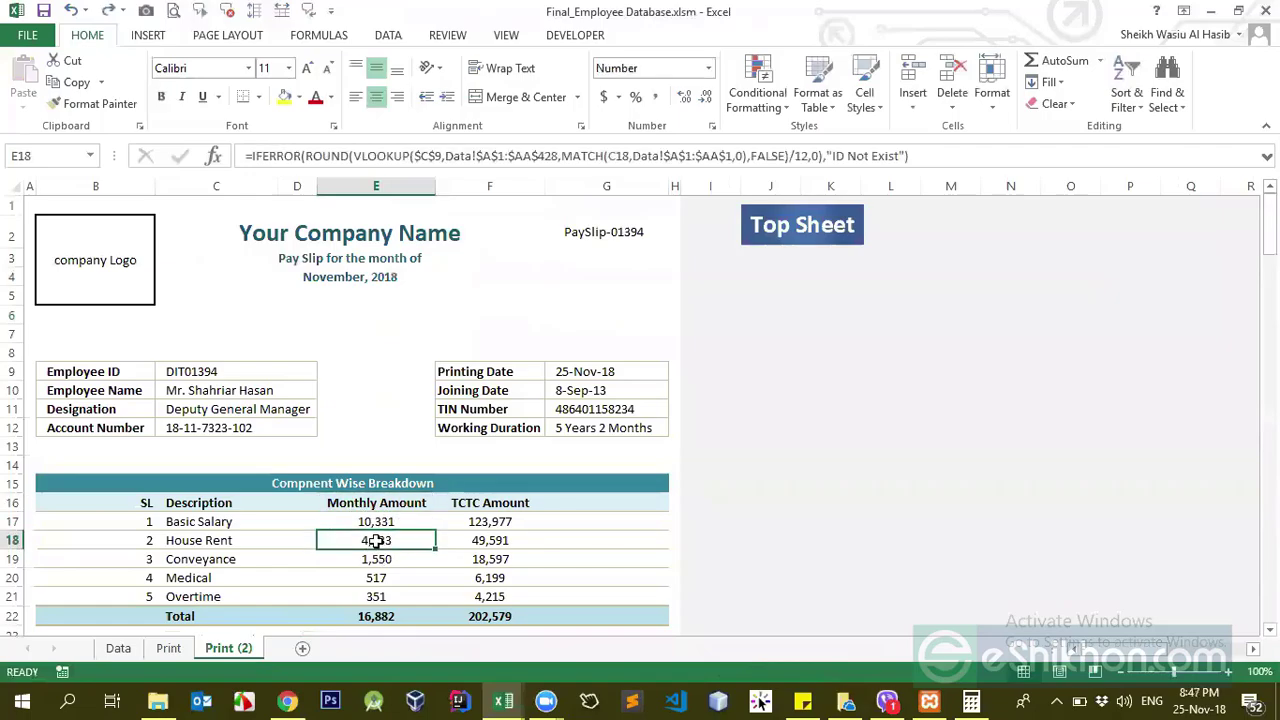
left_click(378, 520)
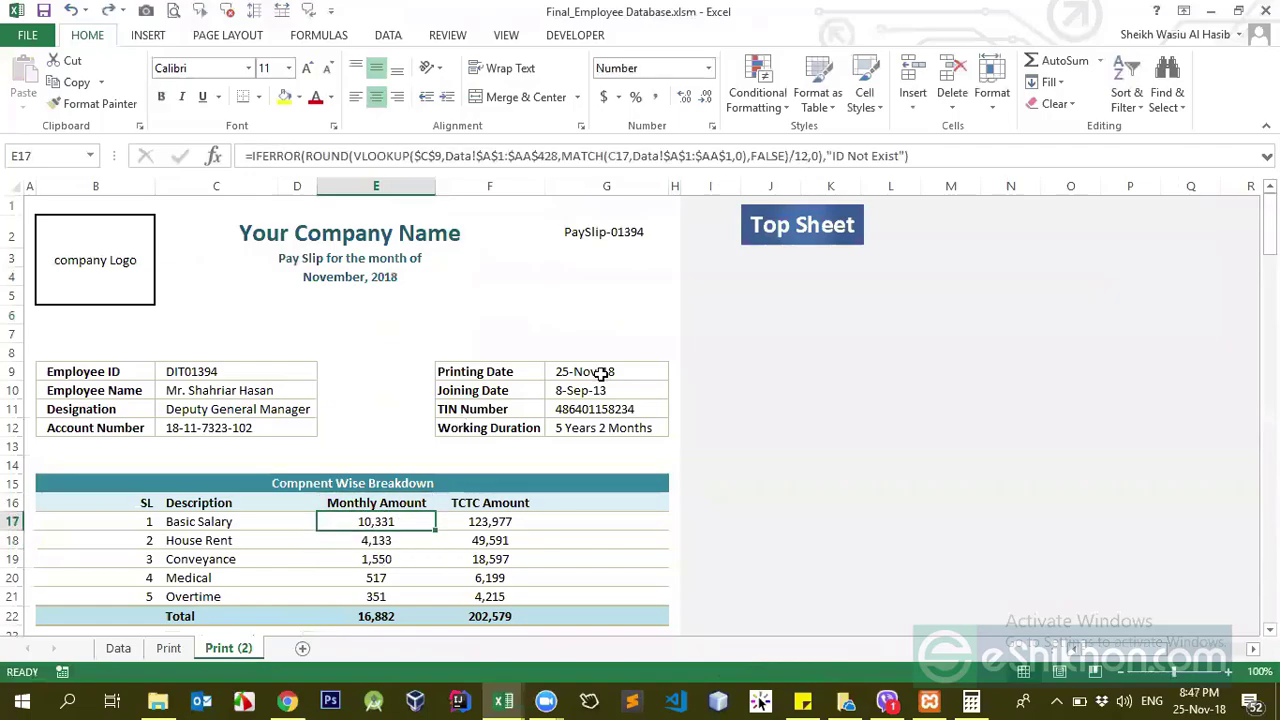
left_click(490, 521)
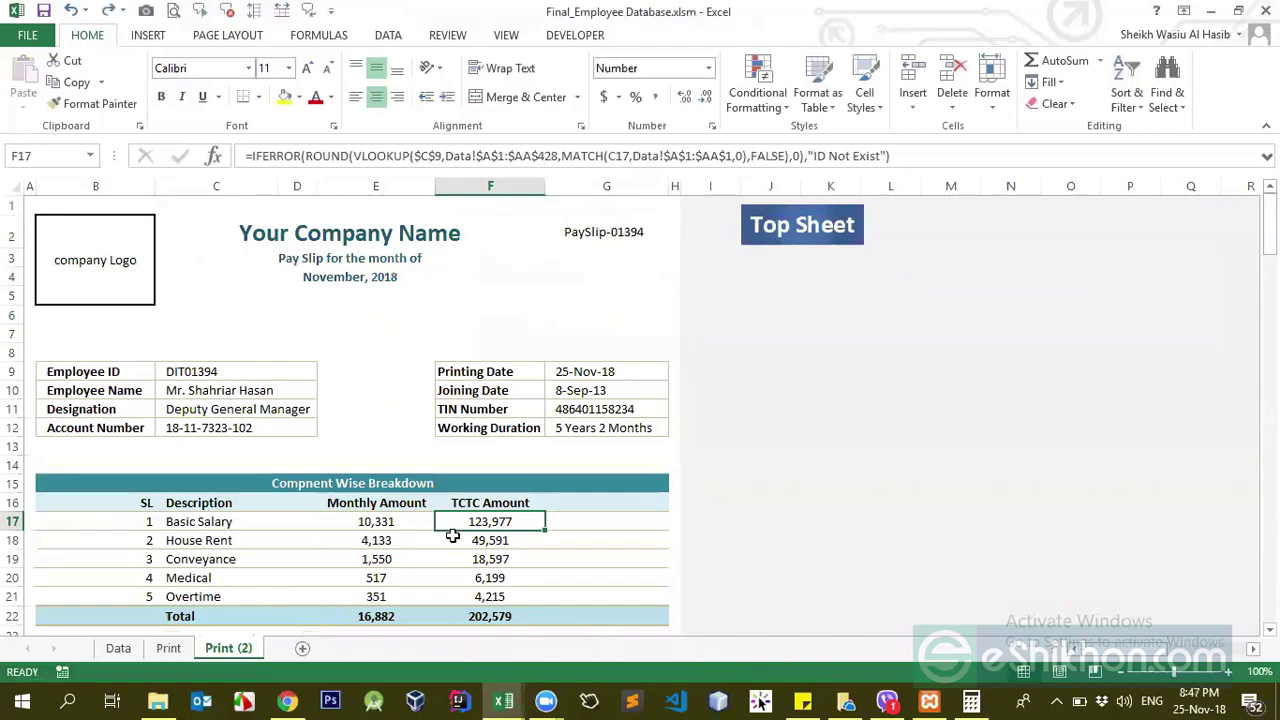
- Review the TCTC Amount and Monthly Amount columns of the component-wise breakdown
scroll(453, 537, "down", 2)
left_click_drag(505, 375, 505, 468)
left_click(502, 412)
left_click_drag(501, 357, 483, 431)
left_click(394, 374)
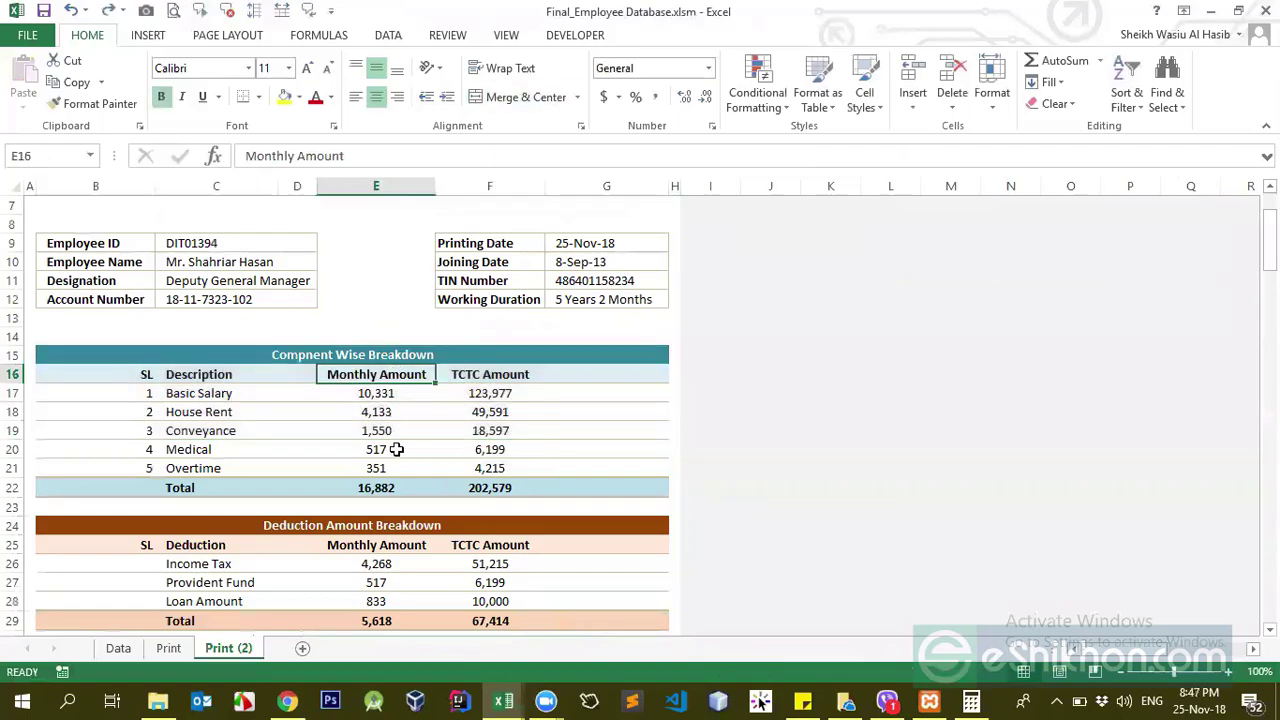
left_click_drag(396, 449, 396, 484)
- Review the deduction breakdown's Monthly and TCTC Amount columns and compare them with the component breakdown's TCTC Amount column
scroll(396, 484, "down", 3)
left_click_drag(397, 378, 397, 455)
left_click_drag(474, 374, 491, 451)
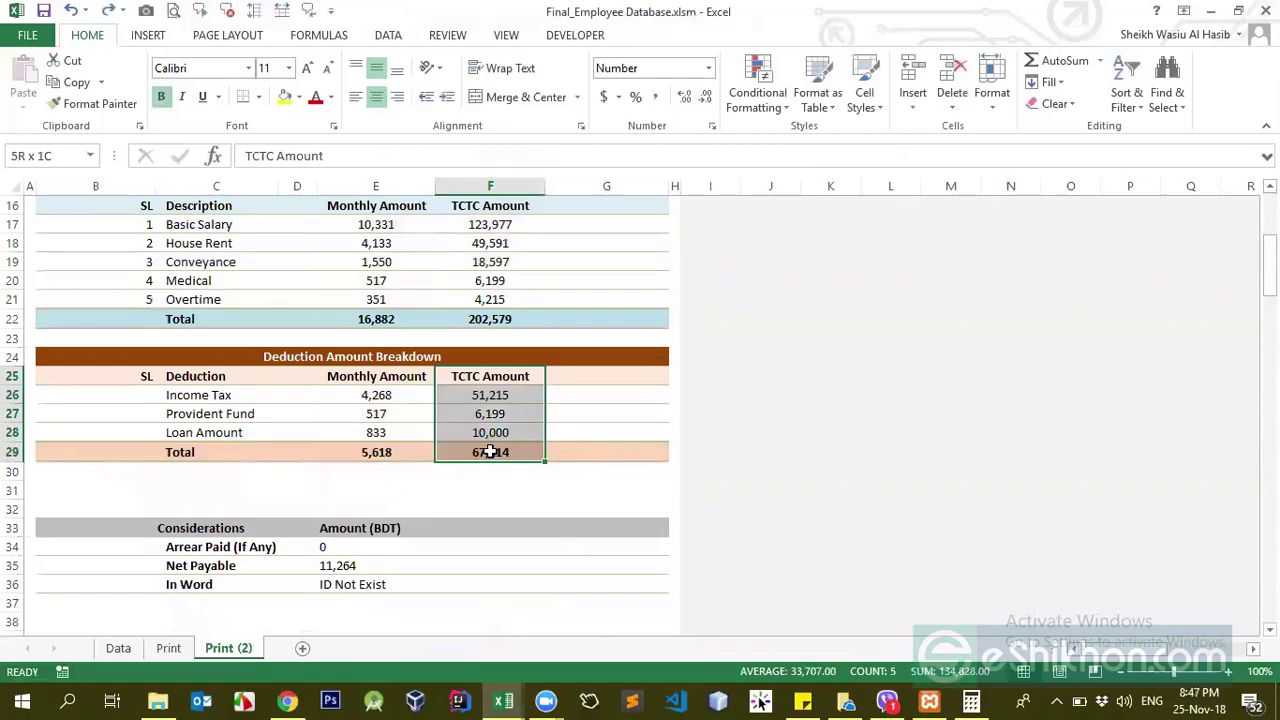
scroll(491, 451, "up", 3)
left_click_drag(500, 366, 503, 489)
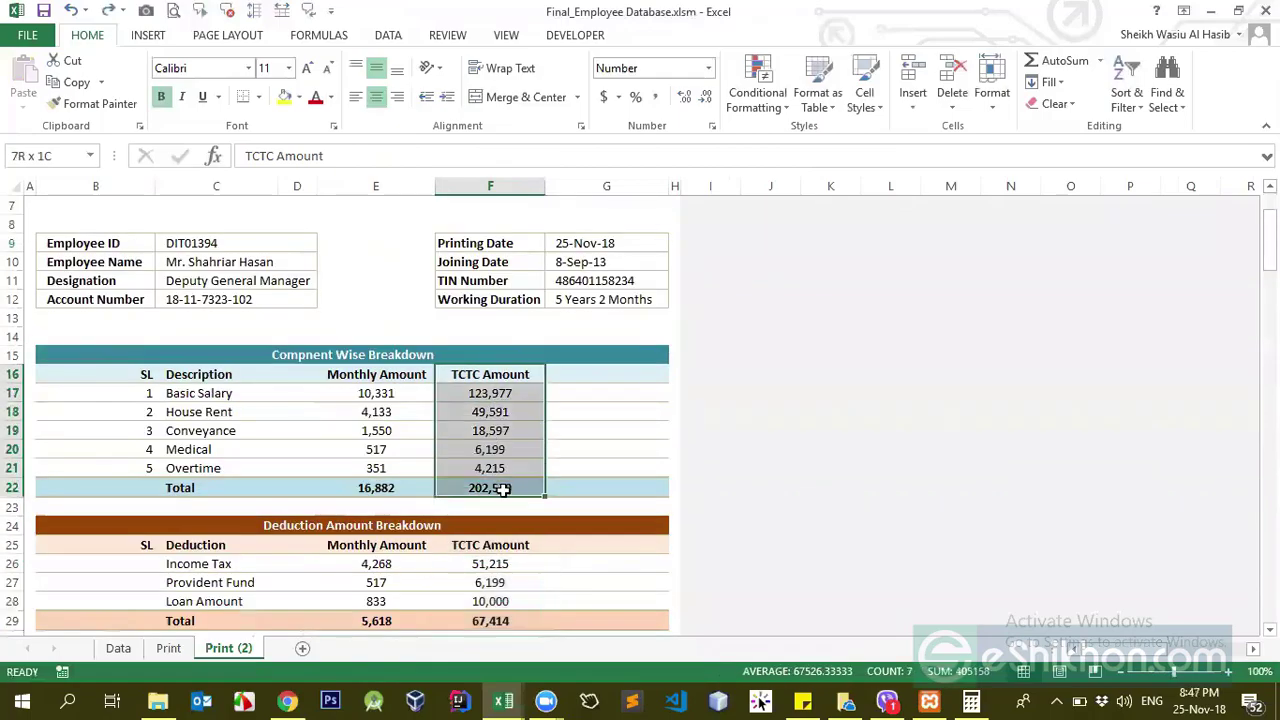
scroll(503, 489, "down", 3)
left_click_drag(503, 376, 500, 454)
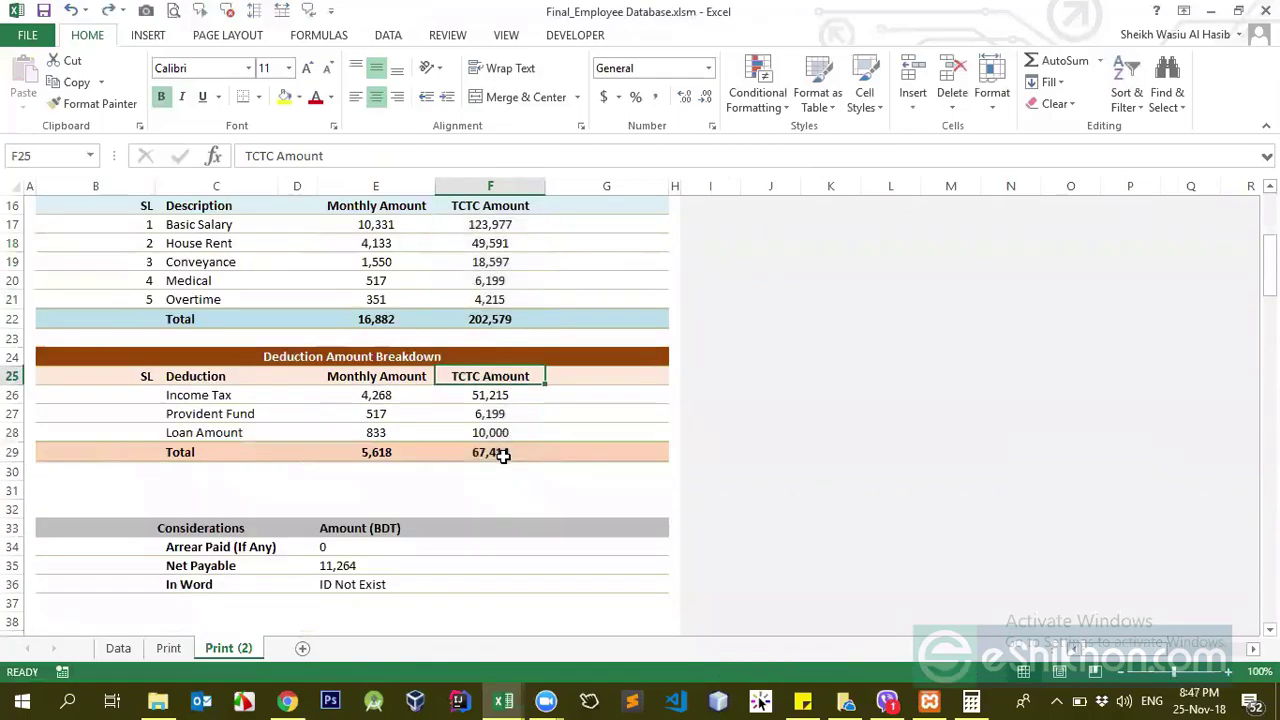
- Inspect the lookup formulas behind the Employee Name and Designation cells in the pay slip header
scroll(398, 432, "up", 5)
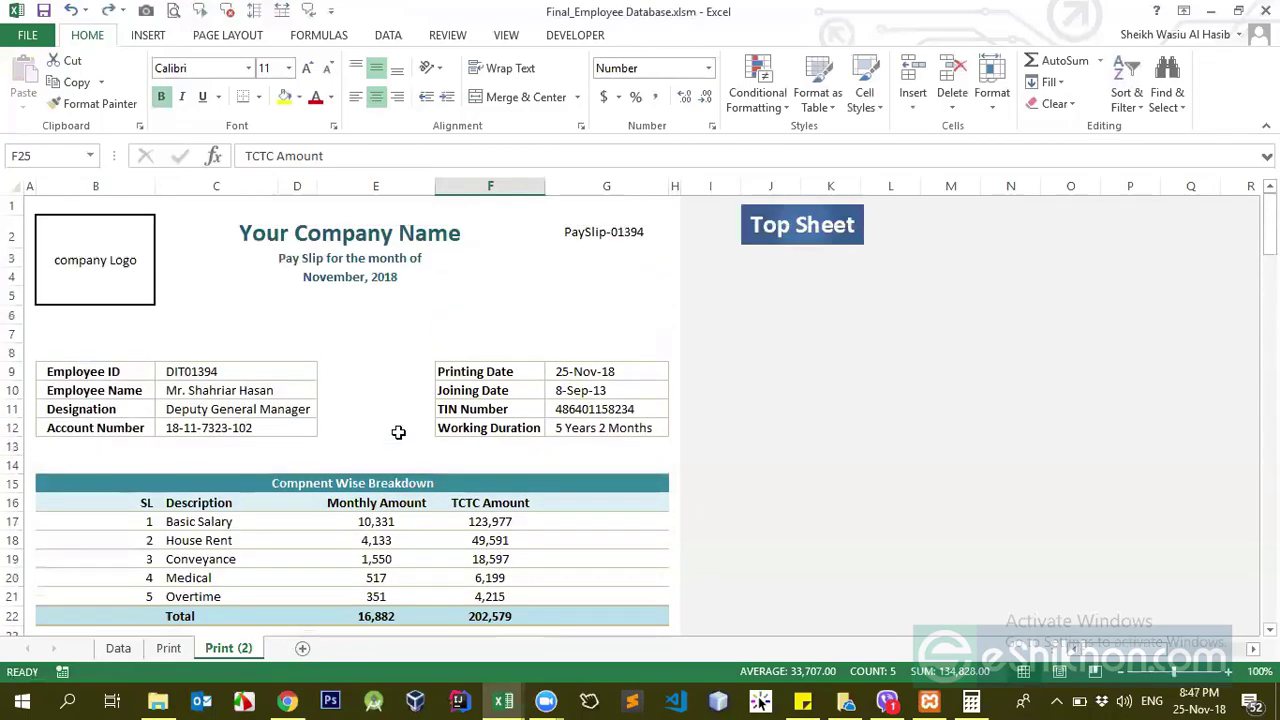
left_click(258, 390)
left_click(274, 412)
left_click(272, 386)
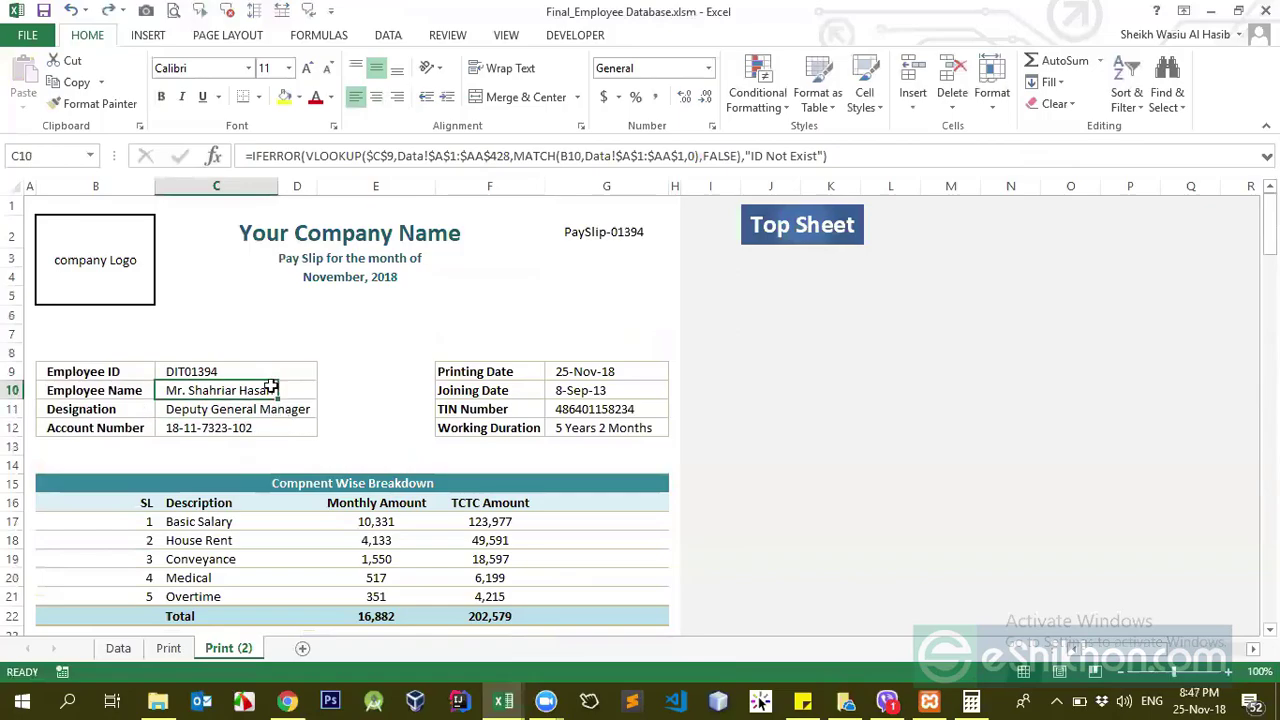
- Unhide all hidden columns across the entire Data sheet
left_click(118, 648)
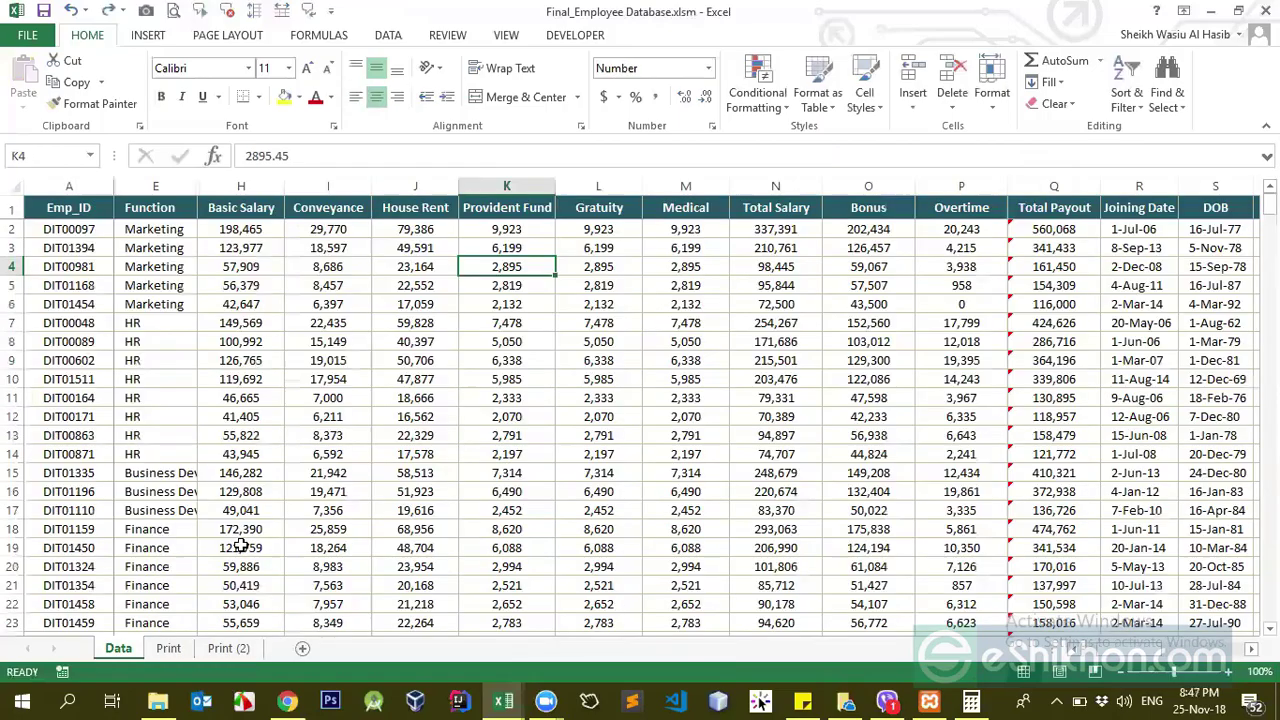
left_click(249, 327)
left_click(272, 342)
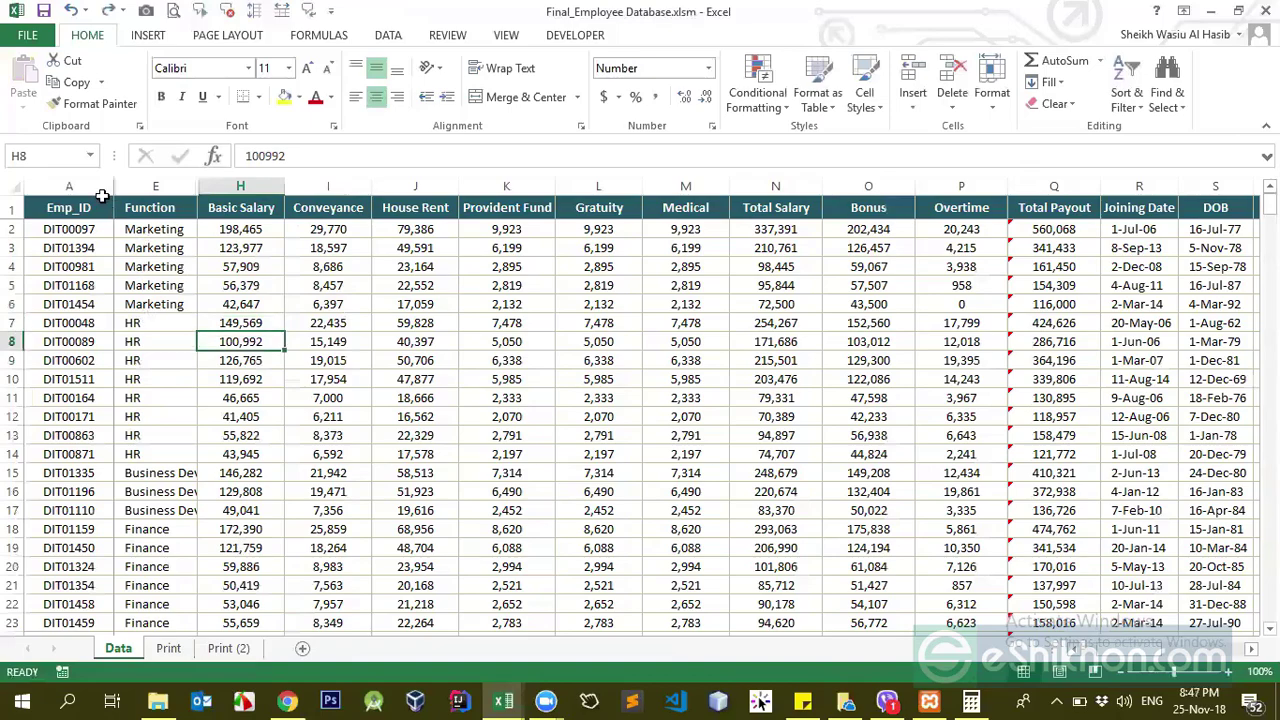
left_click(12, 186)
right_click(85, 190)
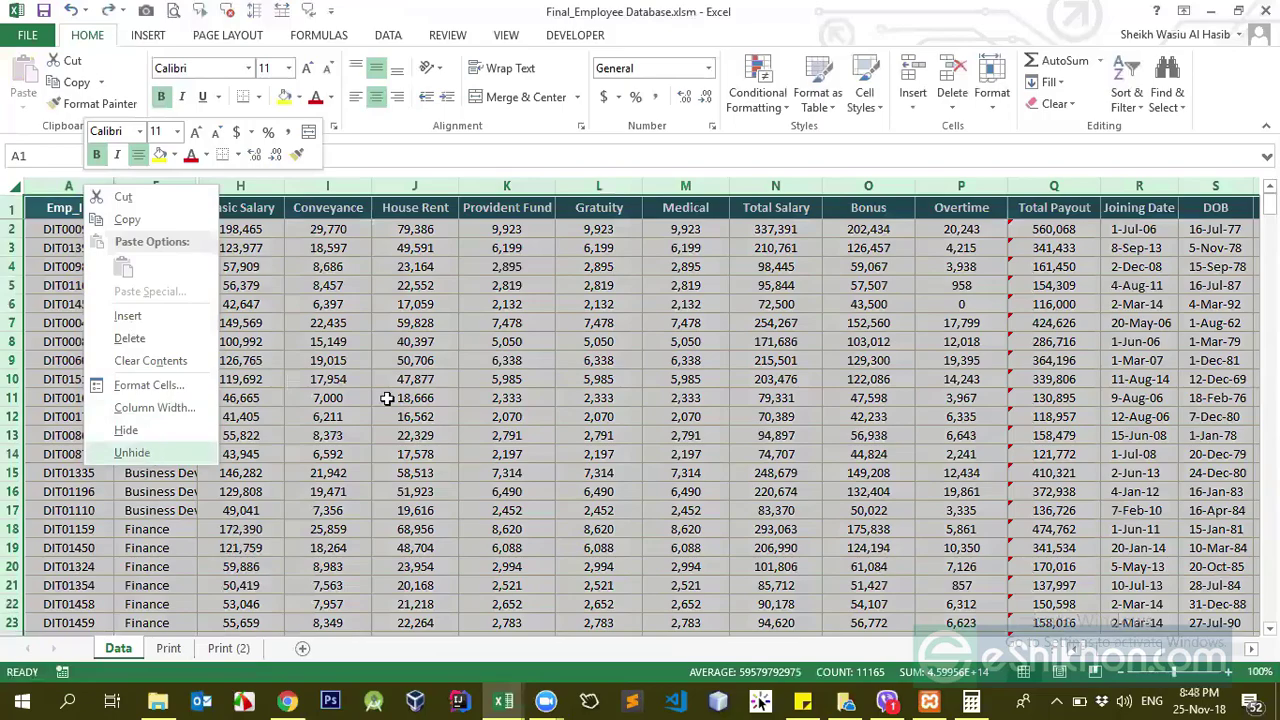
left_click(148, 452)
left_click(534, 360)
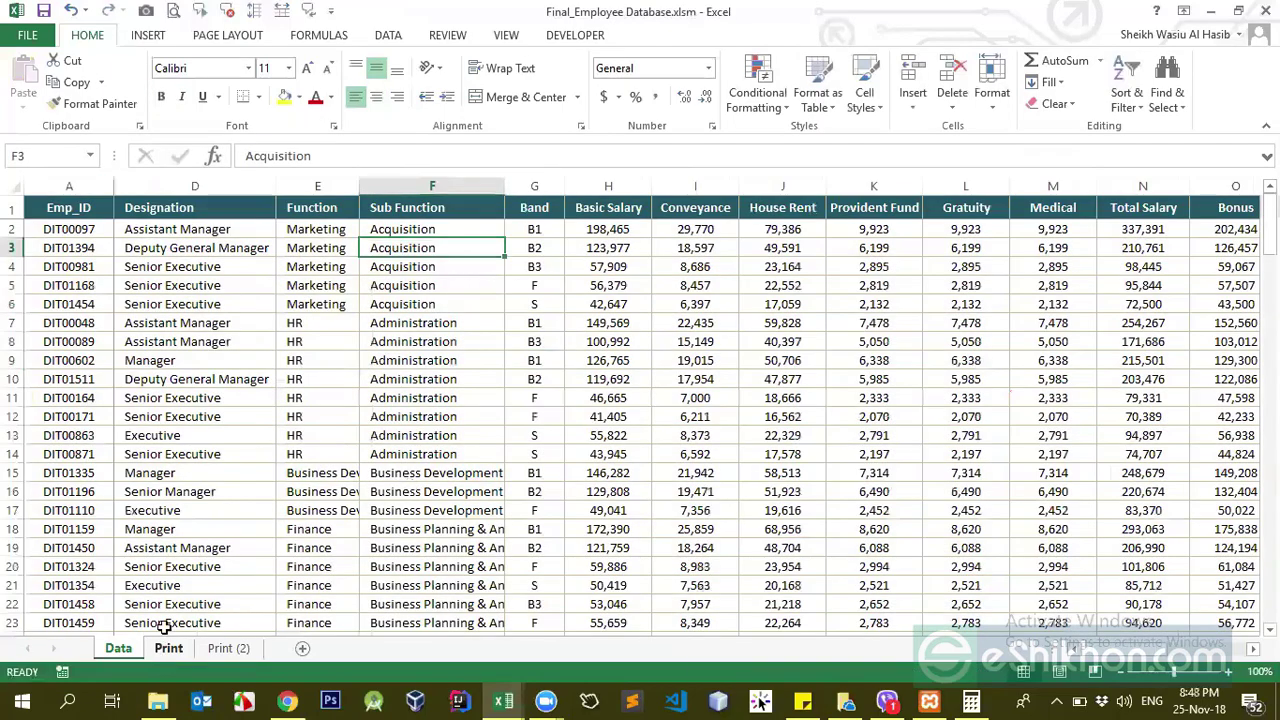
- Inspect the lookup formulas behind the TIN Number, Employee Name and Designation cells on the Print sheet
left_click(168, 648)
left_click(222, 538)
left_click(207, 560)
left_click(205, 597)
scroll(343, 489, "down", 3)
scroll(343, 489, "up", 3)
left_click(568, 412)
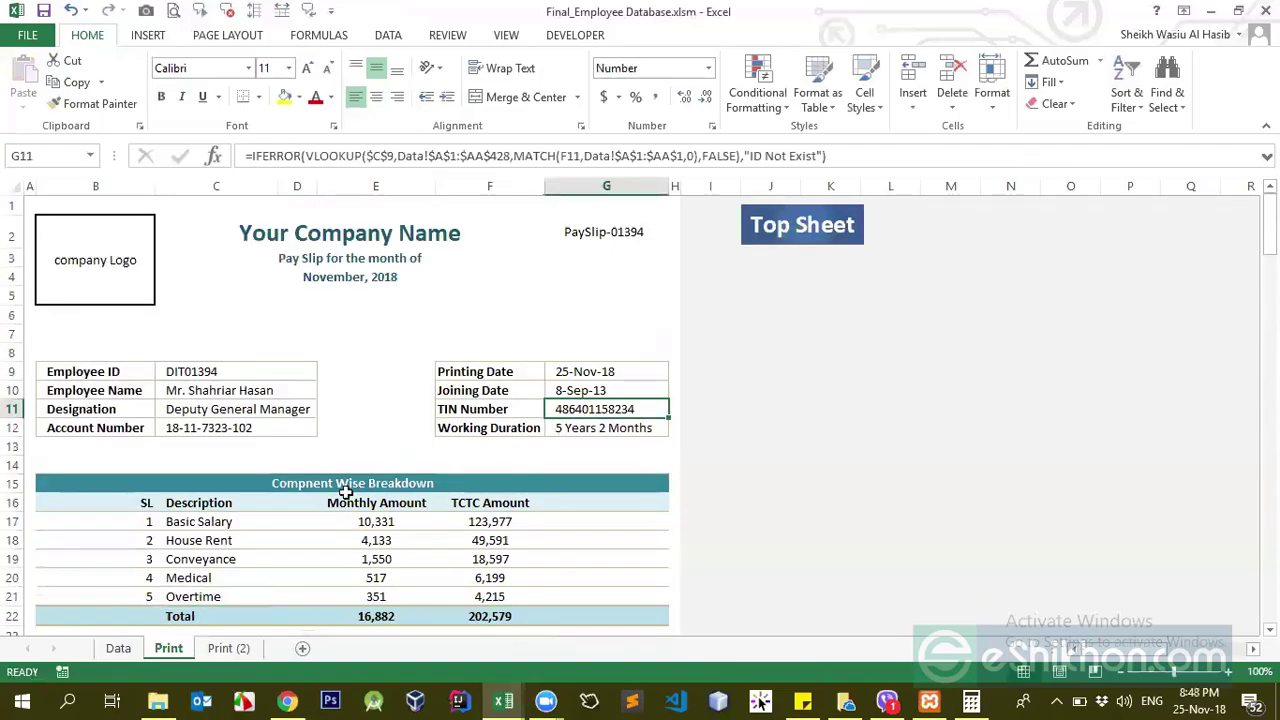
left_click(210, 391)
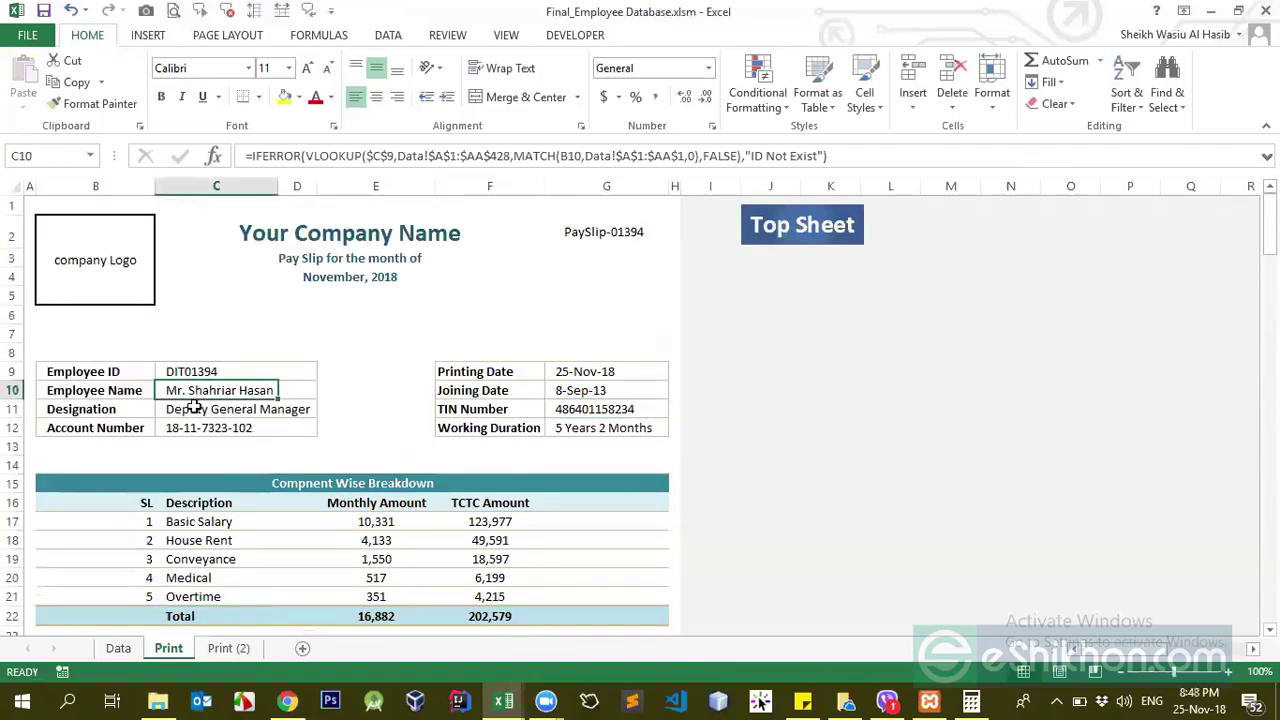
left_click(193, 415)
left_click(125, 412)
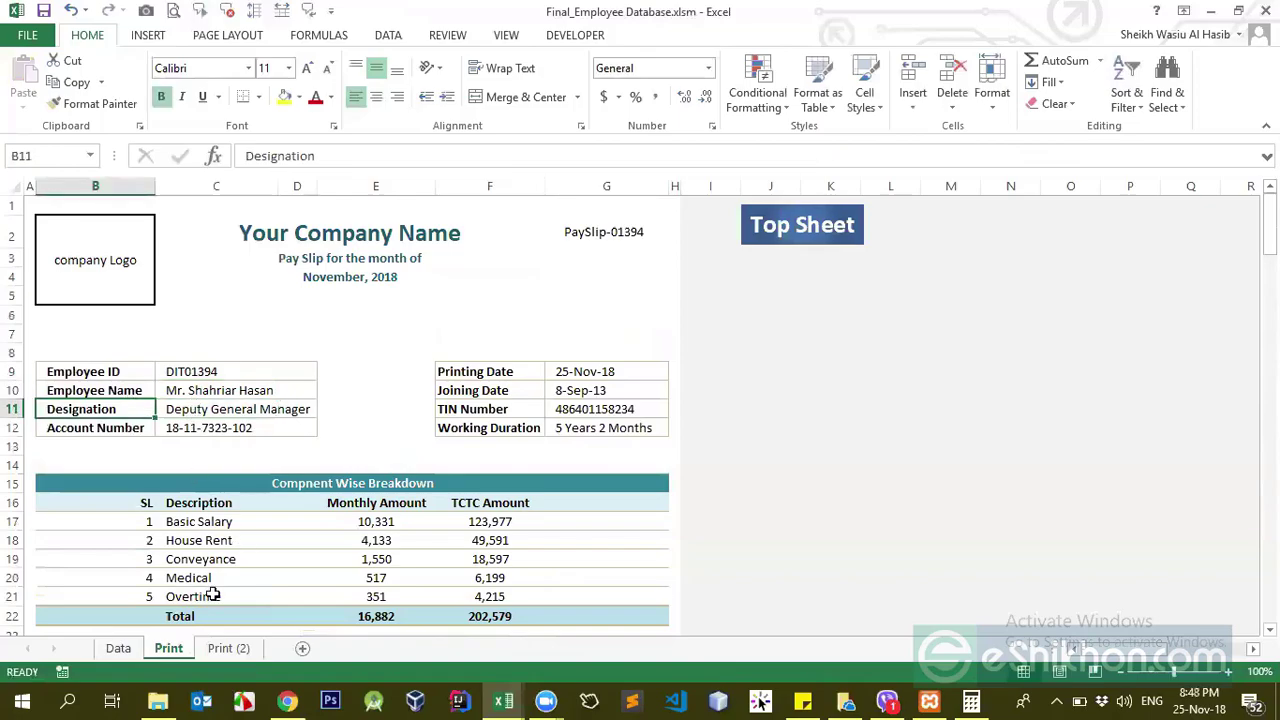
- Enlarge the formula bar on the Print (2) sheet and inspect the formula for the Income Tax monthly deduction
left_click(222, 650)
scroll(224, 655, "down", 5)
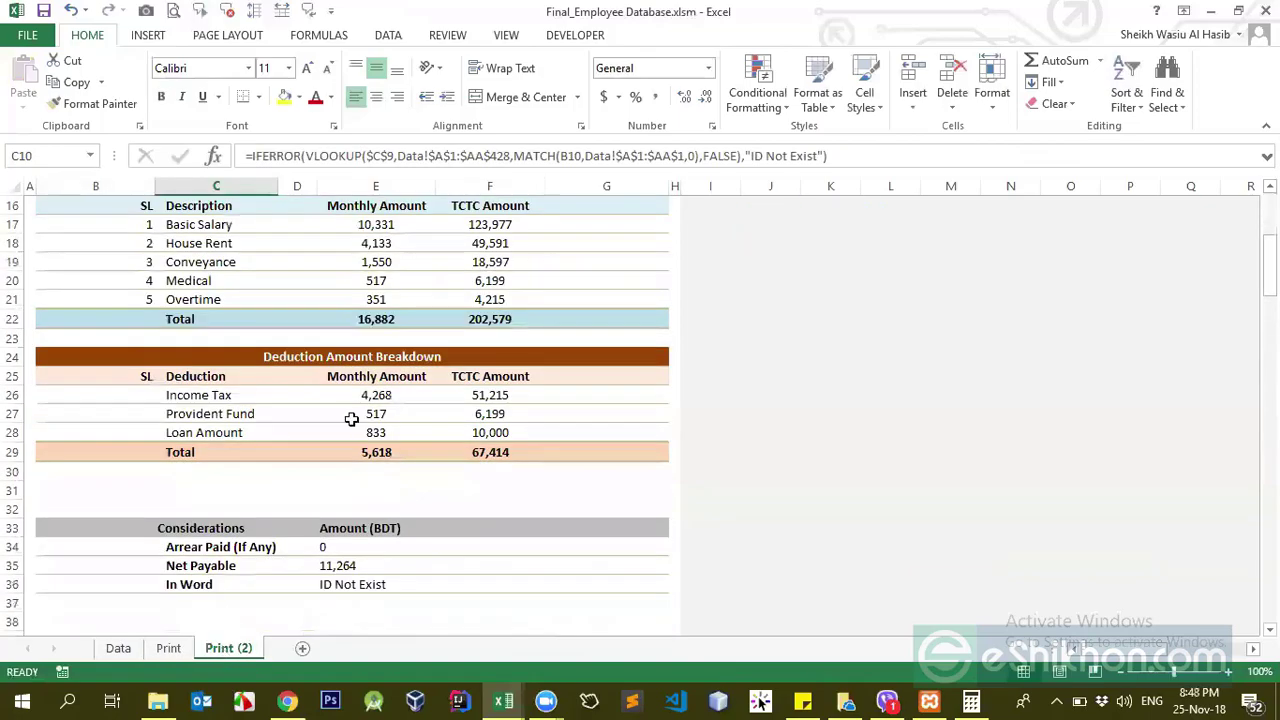
left_click(388, 396)
left_click_drag(581, 170, 580, 206)
left_click(446, 155)
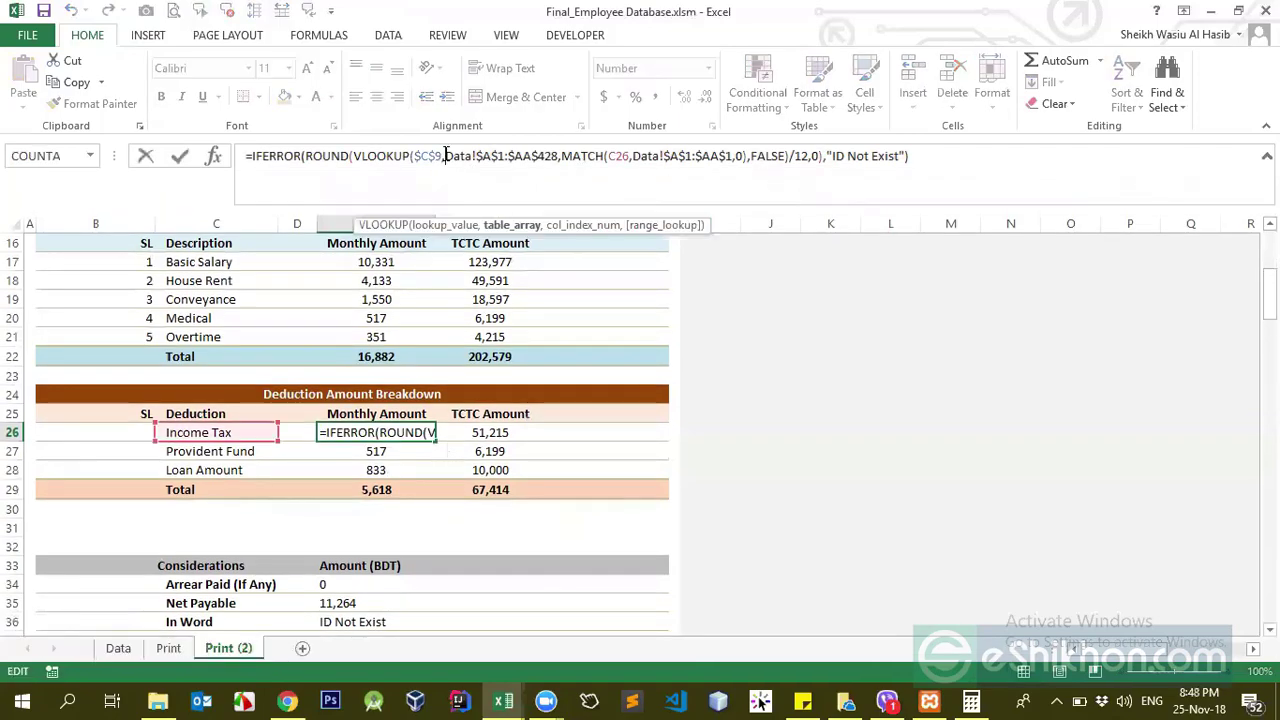
key("Return")
key("Up")
key("Up")
key("Up")
key("Up")
key("Up")
- Copy the Monthly Amount heading into cell I16 and widen column I to fit it
scroll(437, 300, "up", 5)
scroll(437, 208, "down", 3)
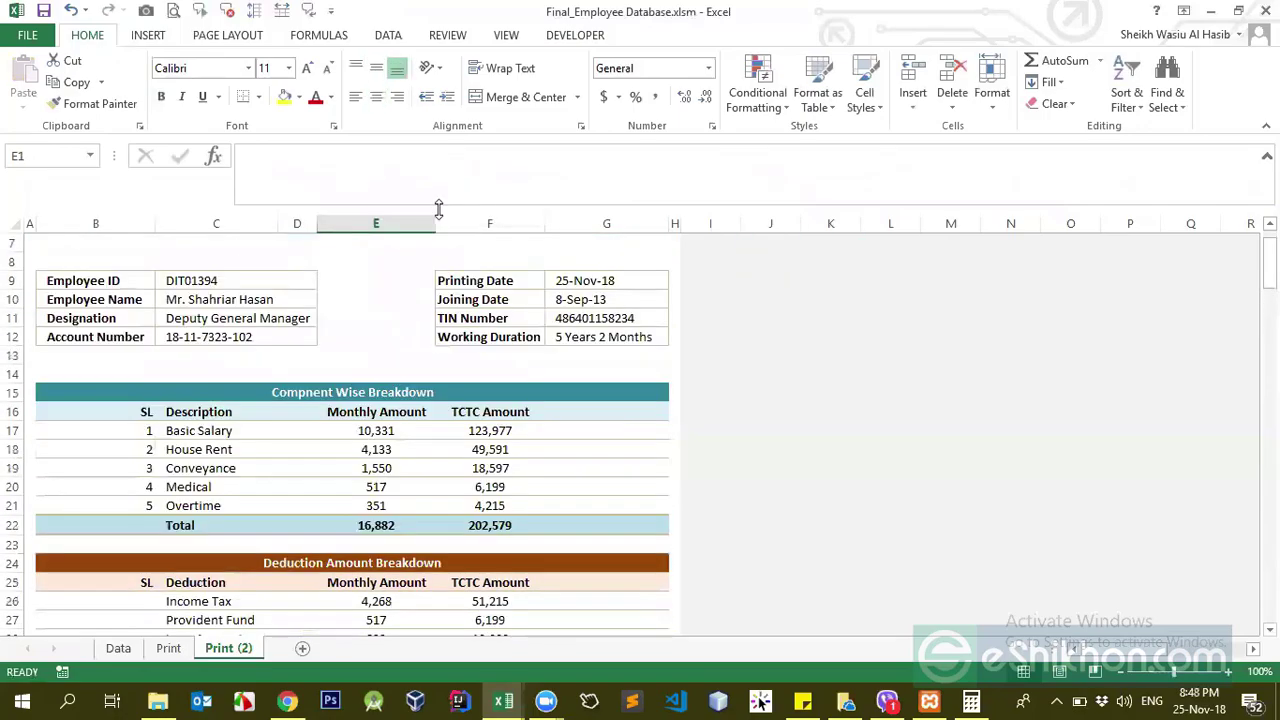
left_click(392, 357)
left_click(500, 355, "shift")
key("ctrl+c")
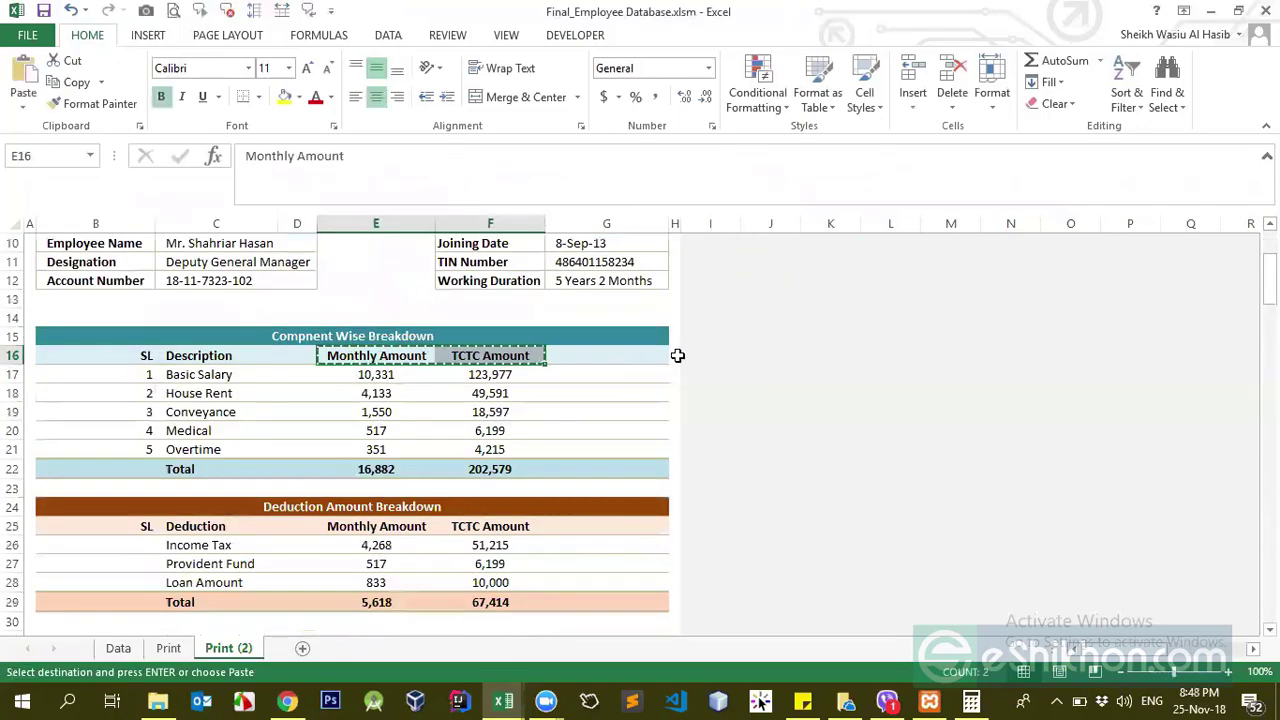
left_click(745, 354)
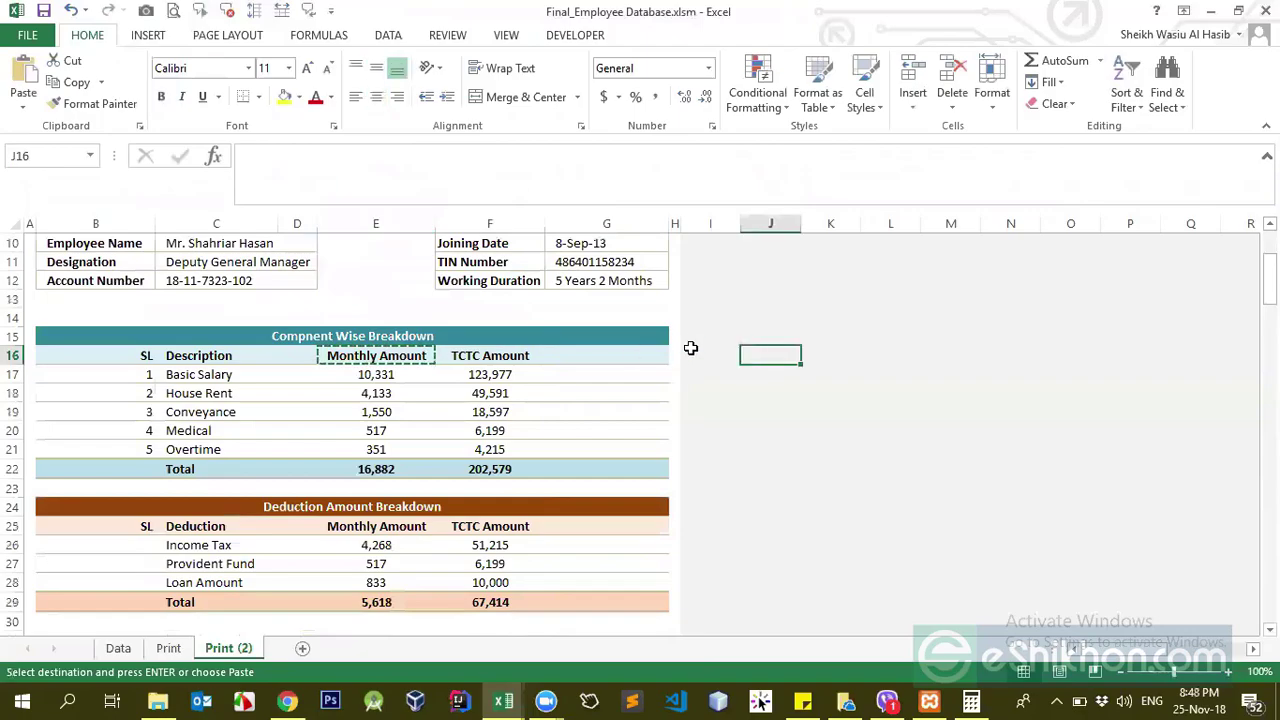
left_click(689, 350)
right_click(704, 352)
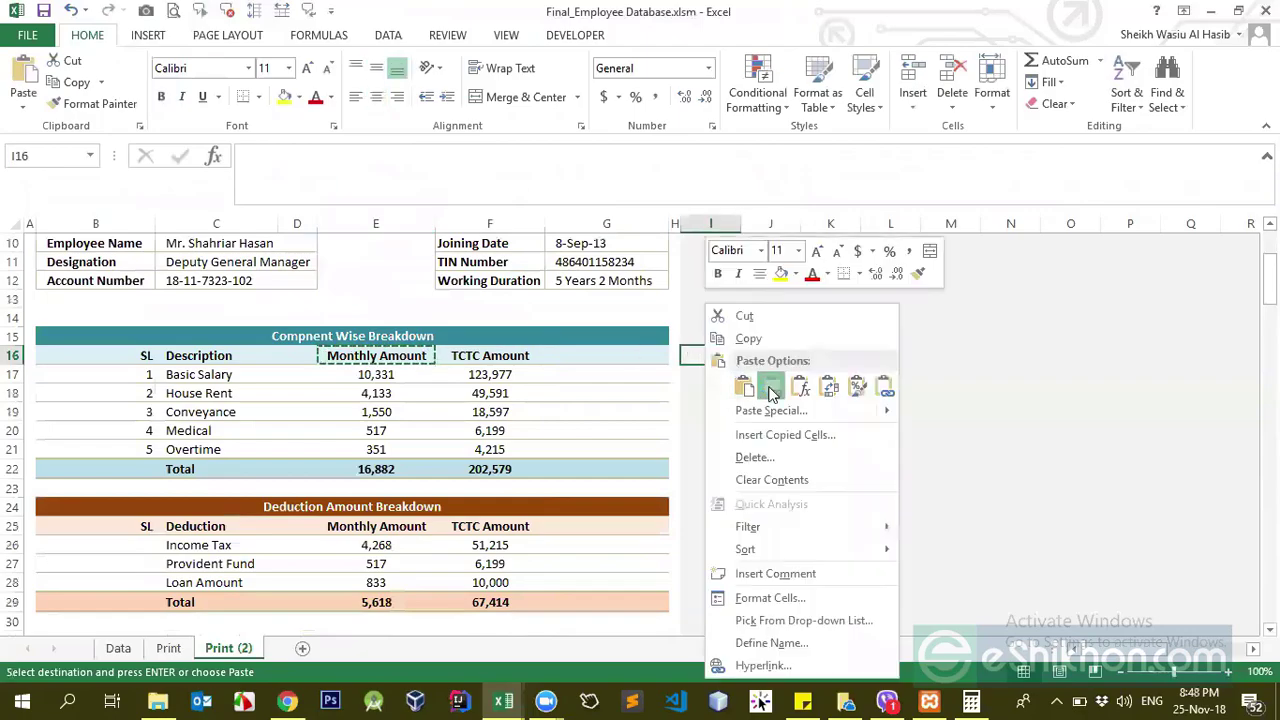
left_click(769, 385)
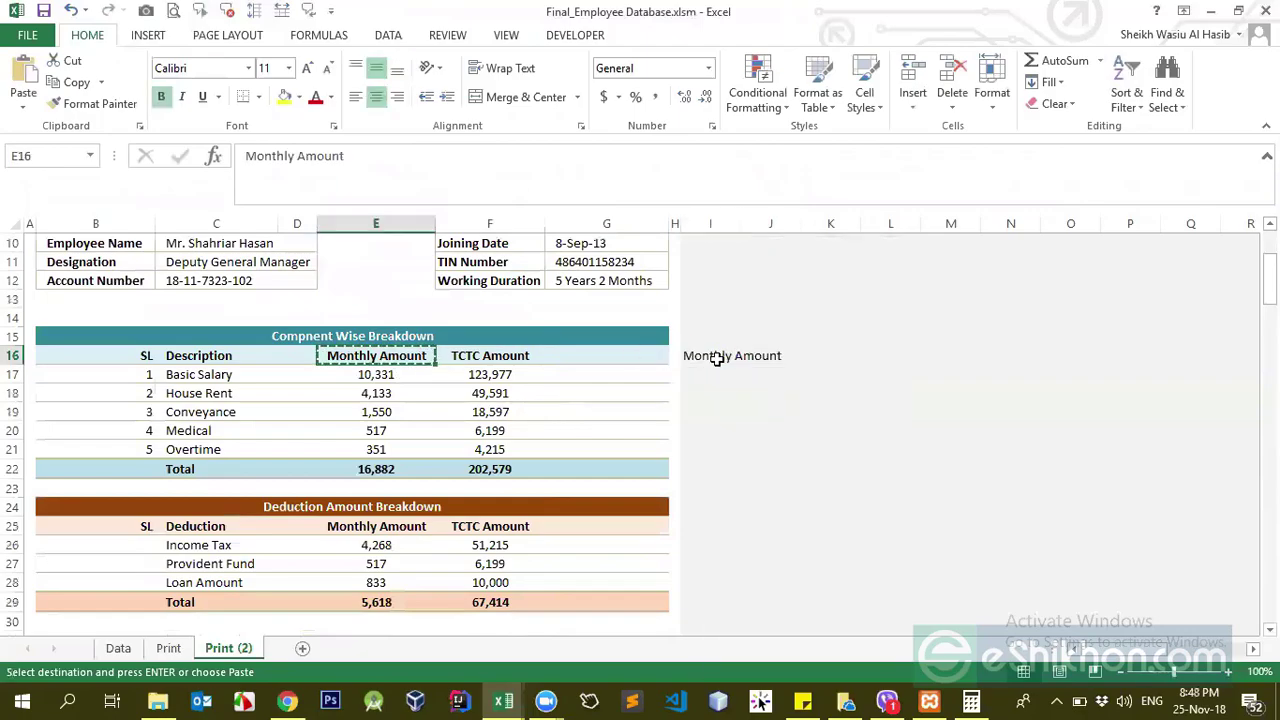
key("ctrl+v")
left_click_drag(740, 223, 788, 223)
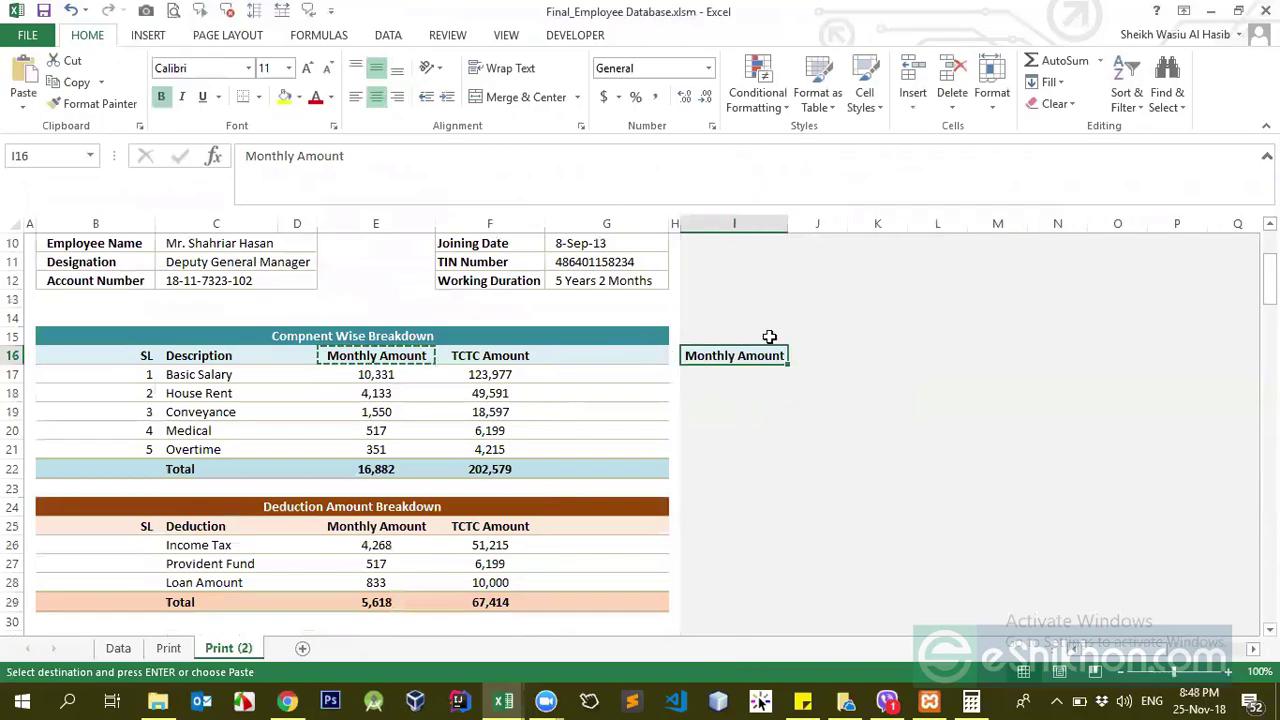
- Try to copy the pay slip range B1:H46
scroll(486, 334, "up", 3)
left_click_drag(57, 240, 668, 380)
left_click_drag(644, 172, 674, 497)
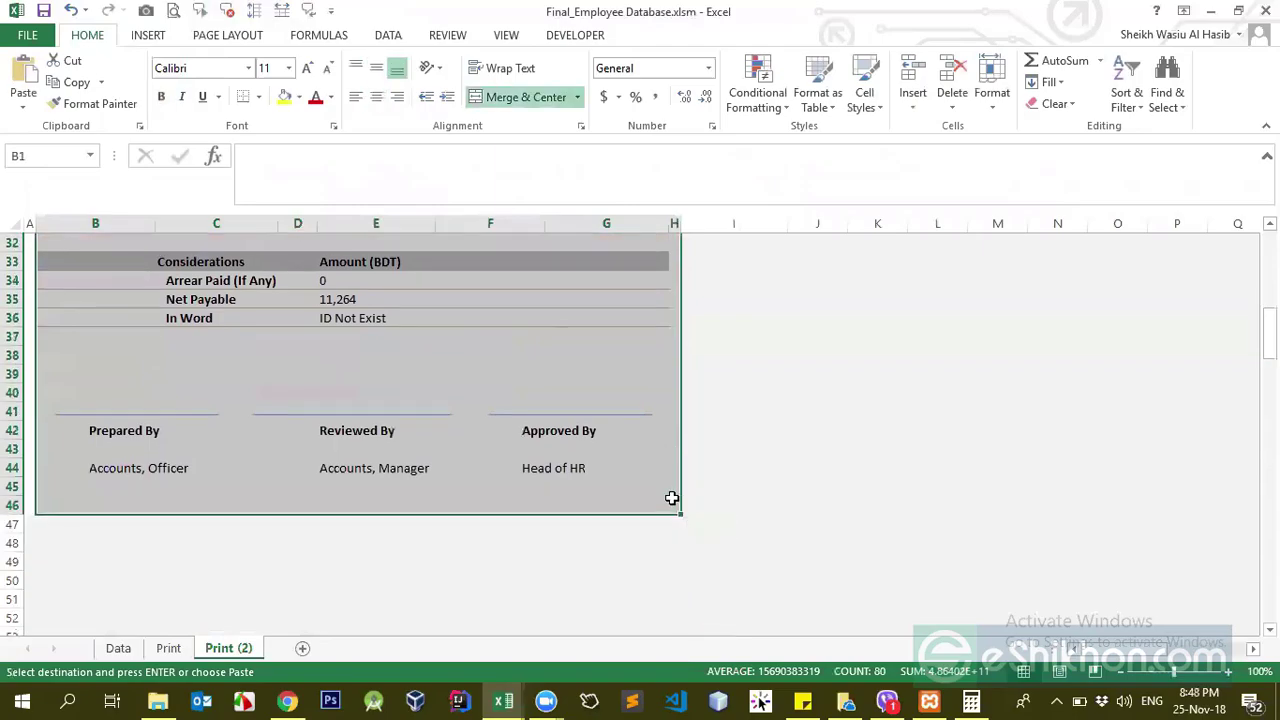
scroll(812, 323, "up", 10)
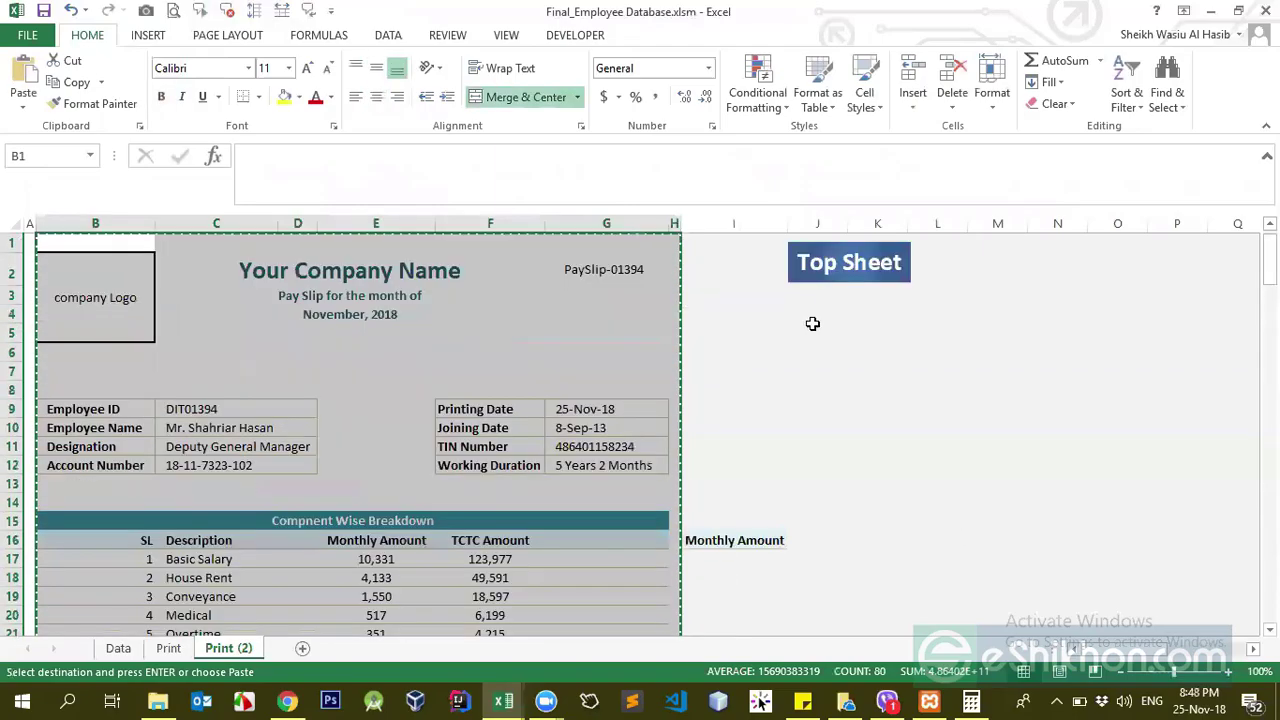
- Clear the fill colour and text of the pasted heading in cell I16
left_click(733, 541)
left_click(298, 97)
left_click(321, 268)
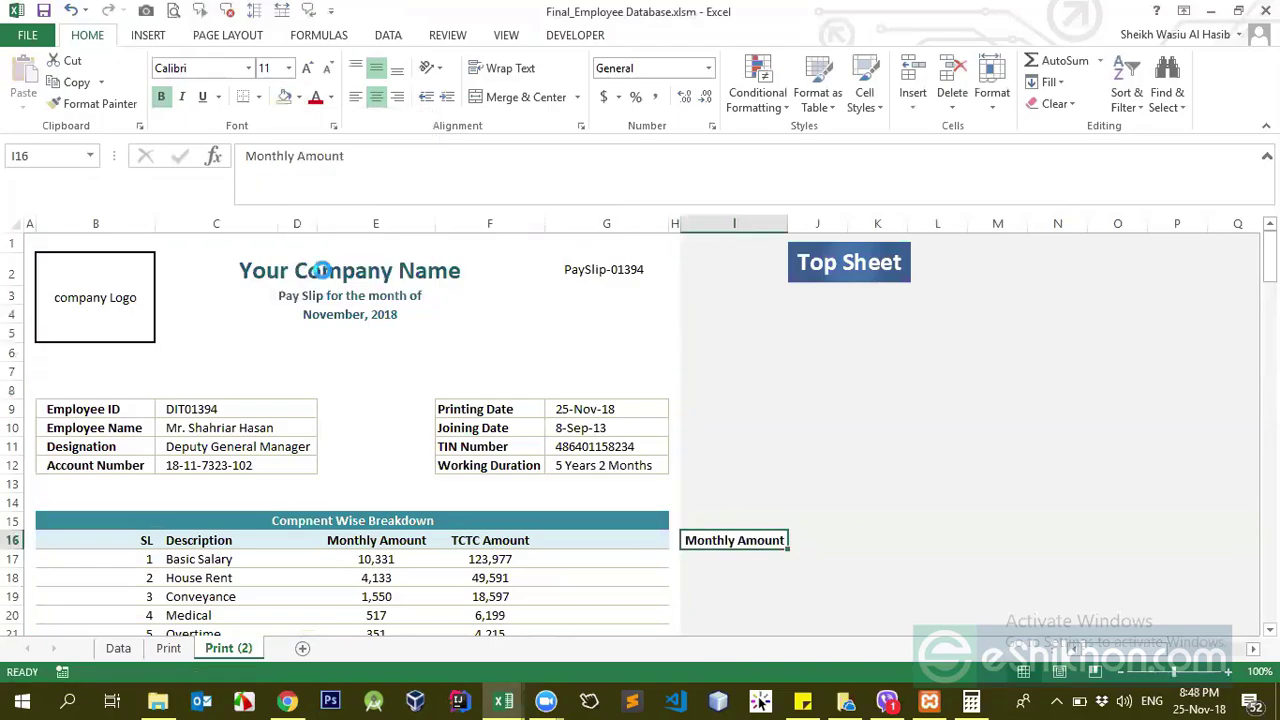
key("Delete")
left_click(773, 347)
left_click(801, 335)
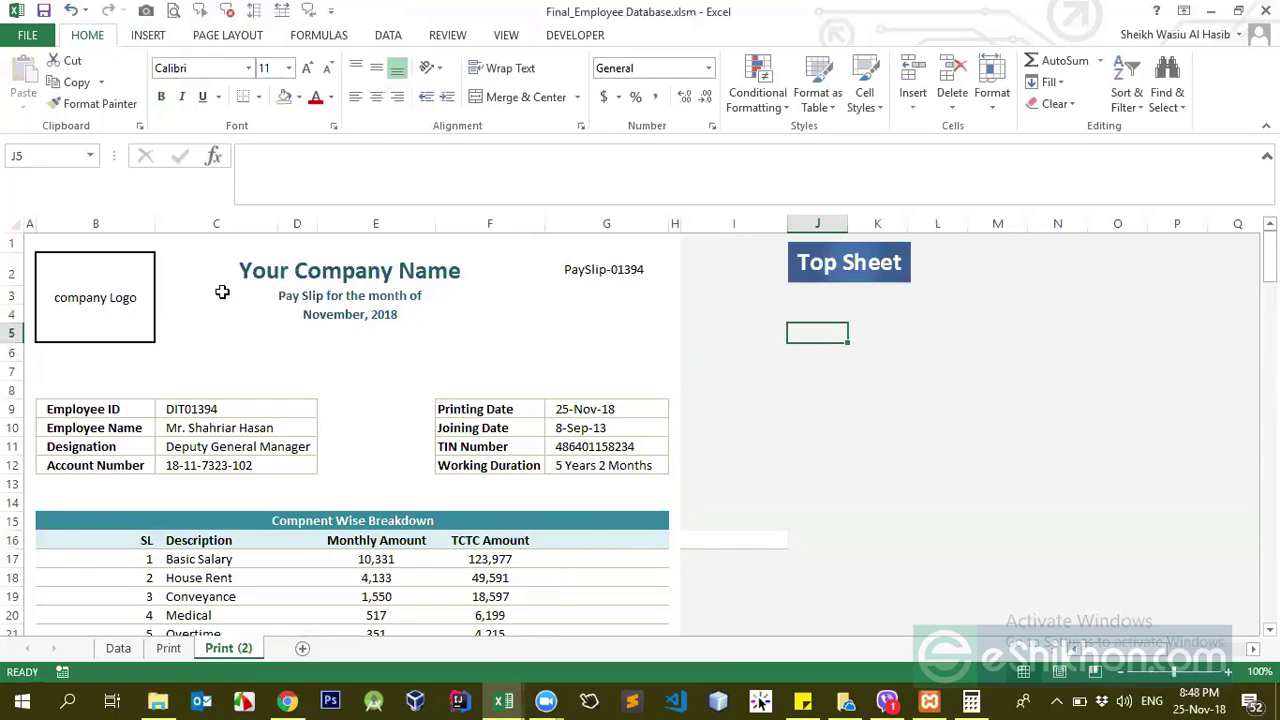
- Copy the entire pay slip from columns B to G, signature section included, and paste it starting at cell J4
mouse_move(106, 245)
left_mouse_down()
mouse_move(523, 400)
mouse_move(533, 359)
mouse_move(648, 428)
left_mouse_up()
key("shift+Down")
key("shift+Down")
key("shift+Down")
key("shift+Down")
key("shift+Down")
key("shift+Down")
key("shift+Down")
key("shift+Down")
key("shift+Down")
key("shift+Down")
key("shift+Down")
key("shift+Down")
key("shift+Down")
key("shift+Down")
key("shift+Down")
key("shift+Down")
key("shift+Down")
key("shift+Down")
key("shift+Down")
key("shift+Down")
key("shift+Up")
key("ctrl+c")
scroll(870, 350, "up", 8)
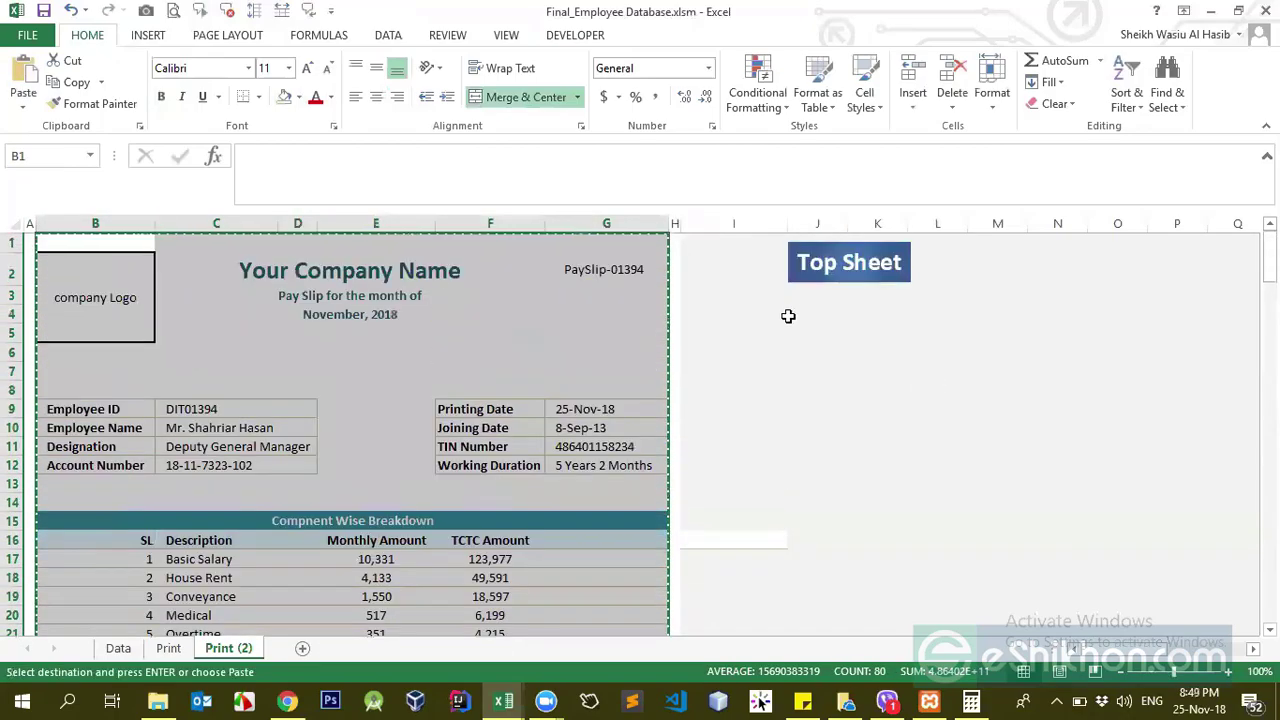
left_click(854, 328)
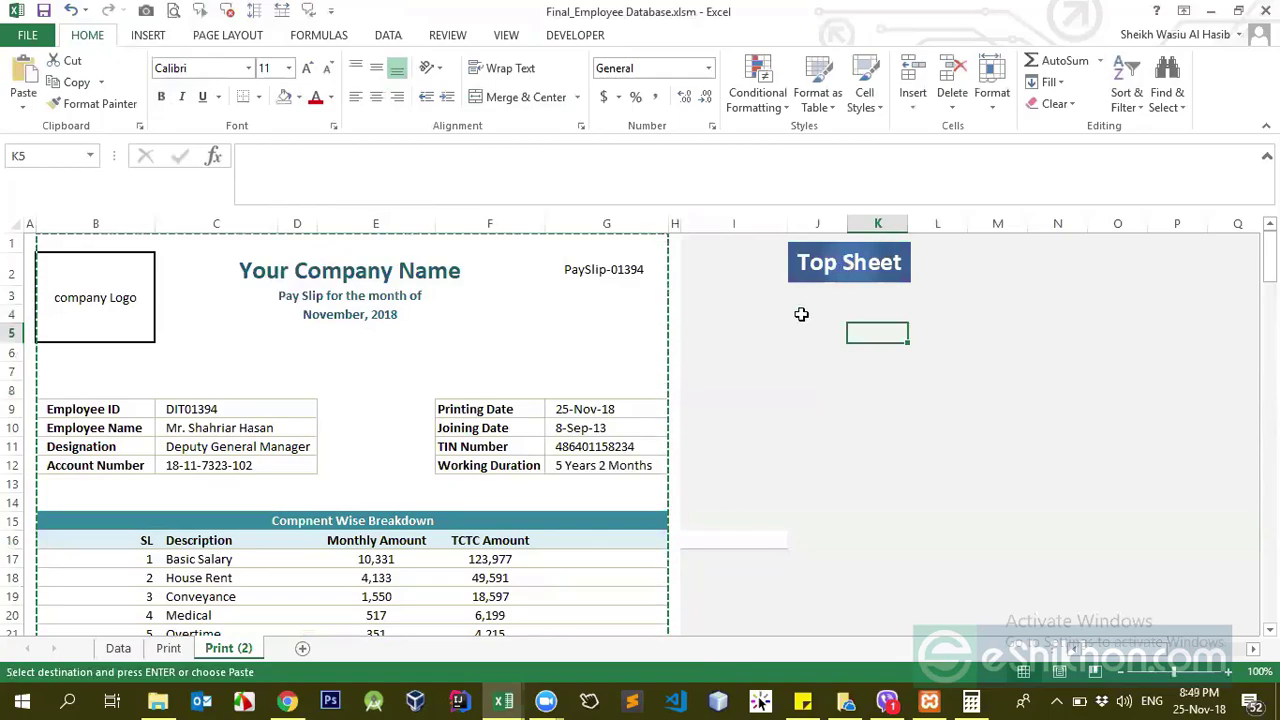
left_click(836, 315)
key("ctrl+v")
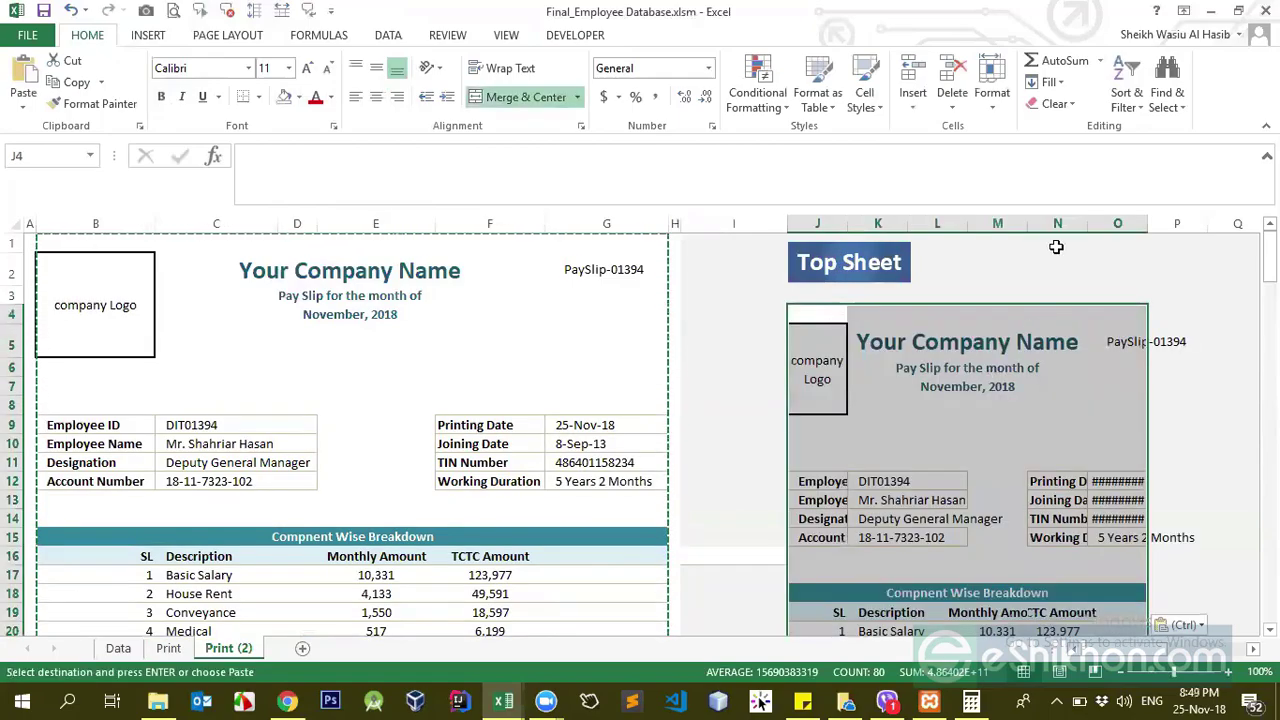
- Auto-fit the widths of columns J to O to the pasted pay slip
left_click(820, 223)
left_click_drag(1007, 223, 1143, 221)
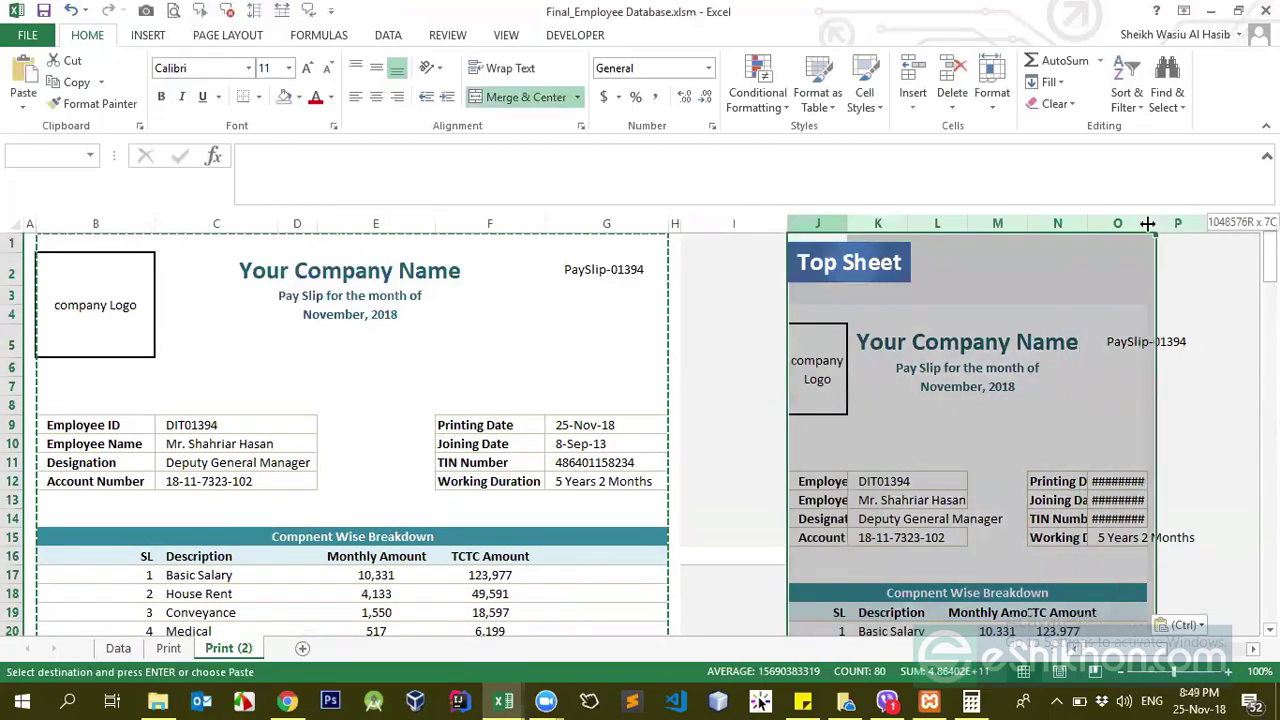
double_click(1088, 223)
scroll(1040, 617, "down", 3)
left_click_drag(1117, 650, 1143, 665)
- Clear the TCTC Amount formulas for the component rows N20:N24 and the deduction rows N29:N31 in the pasted slip
left_click(706, 505)
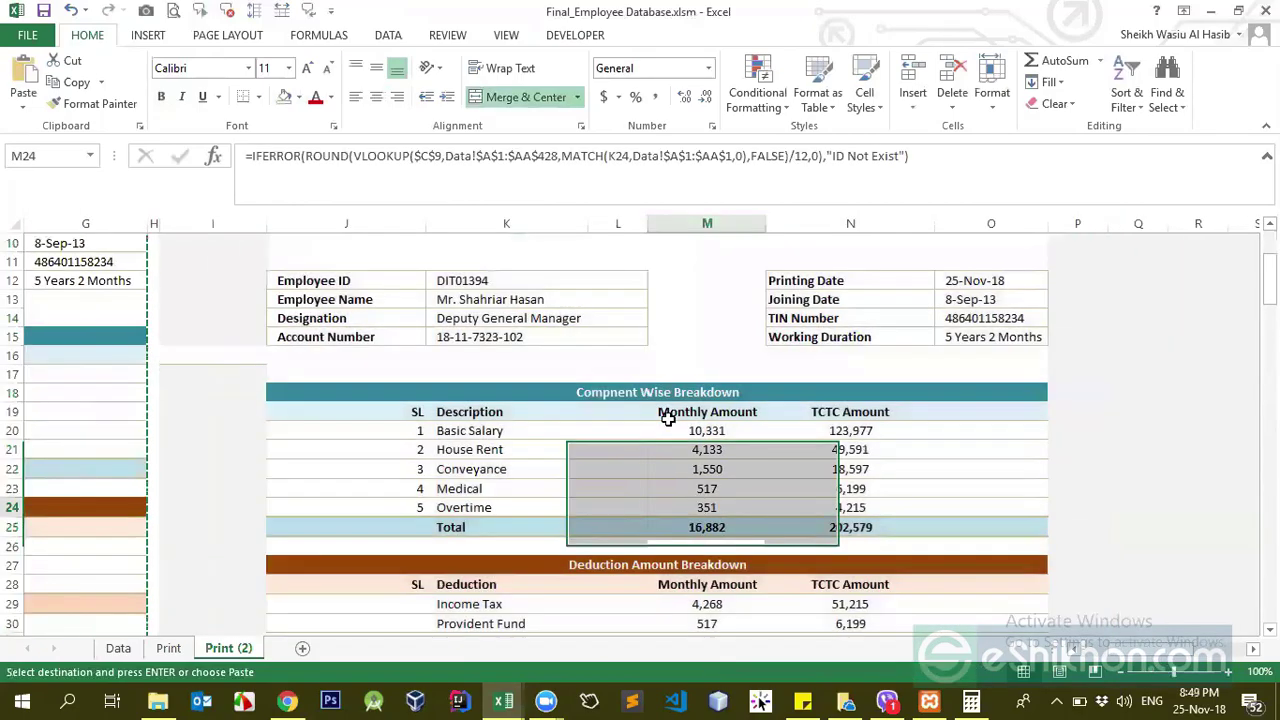
left_click(670, 415)
left_click(716, 432)
scroll(722, 470, "up", 1)
left_click_drag(724, 484, 832, 564)
left_click_drag(836, 487, 862, 558)
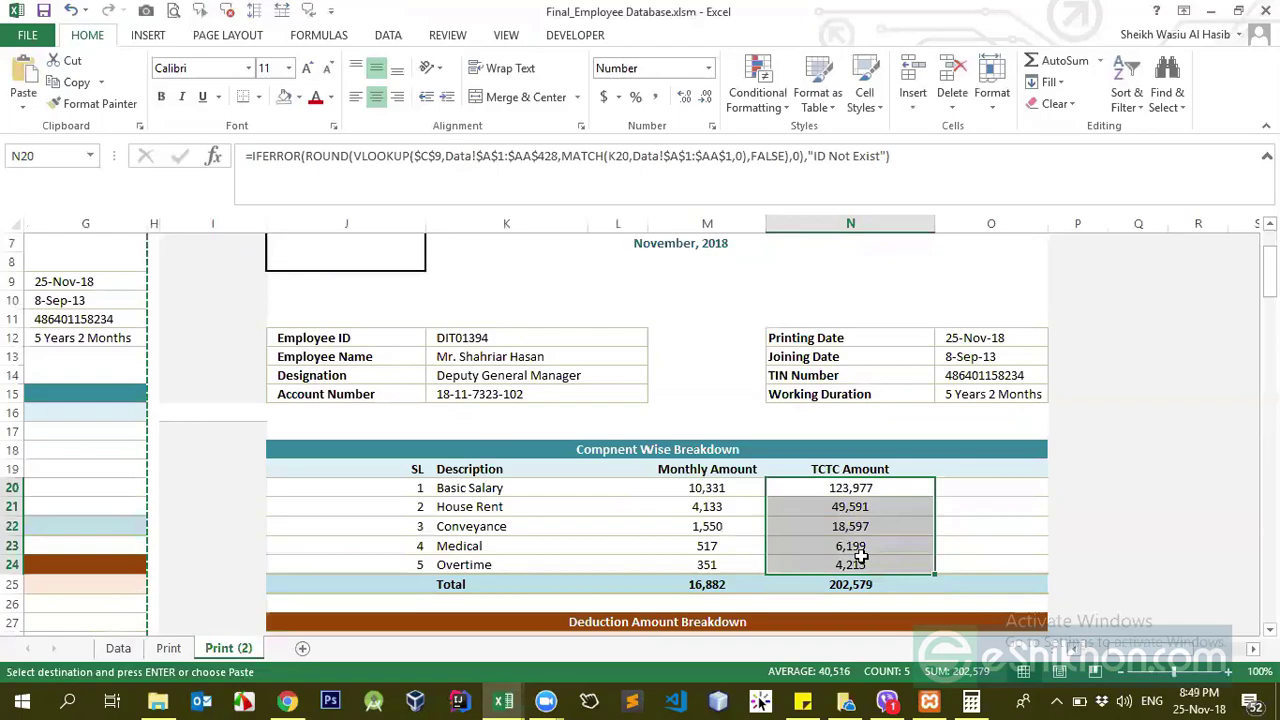
key("Delete")
scroll(877, 554, "down", 4)
left_click_drag(848, 435, 857, 478)
key("Delete")
- Clear the Employee Name, Designation and Account Number values in K13:K15 of the pasted slip
scroll(765, 508, "down", 3)
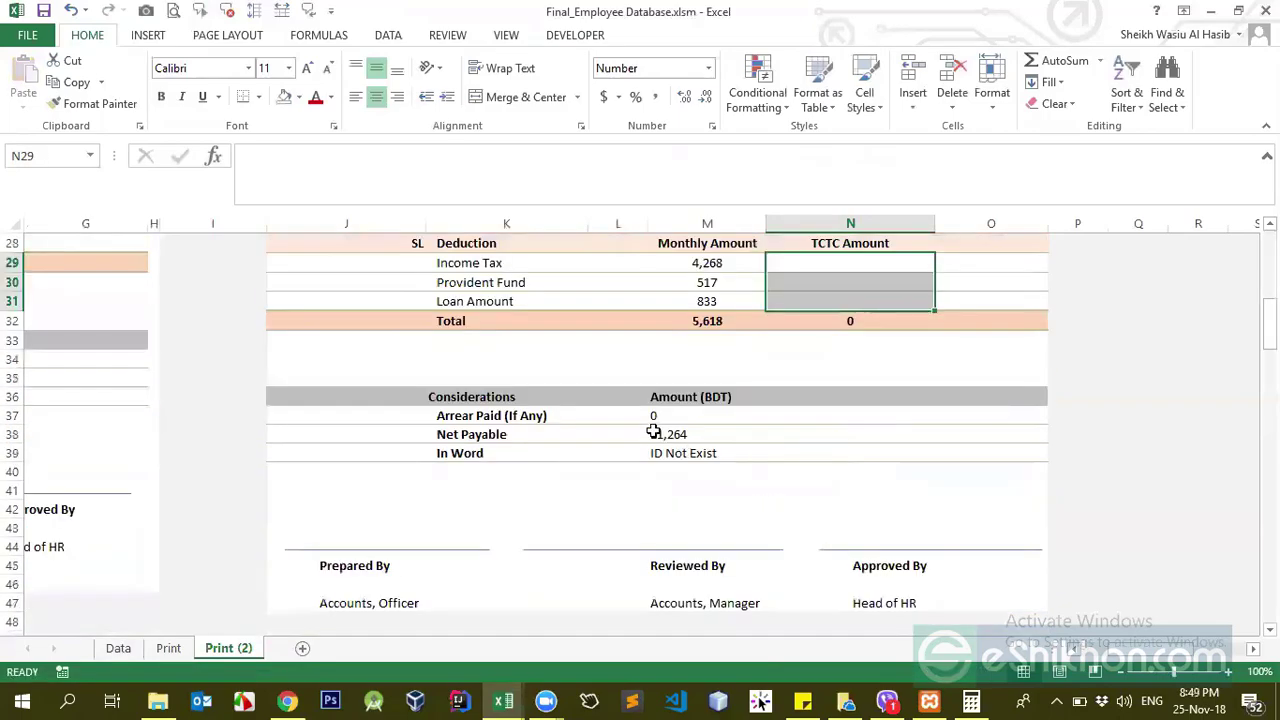
left_click(656, 434)
left_click(670, 415)
scroll(636, 460, "up", 9)
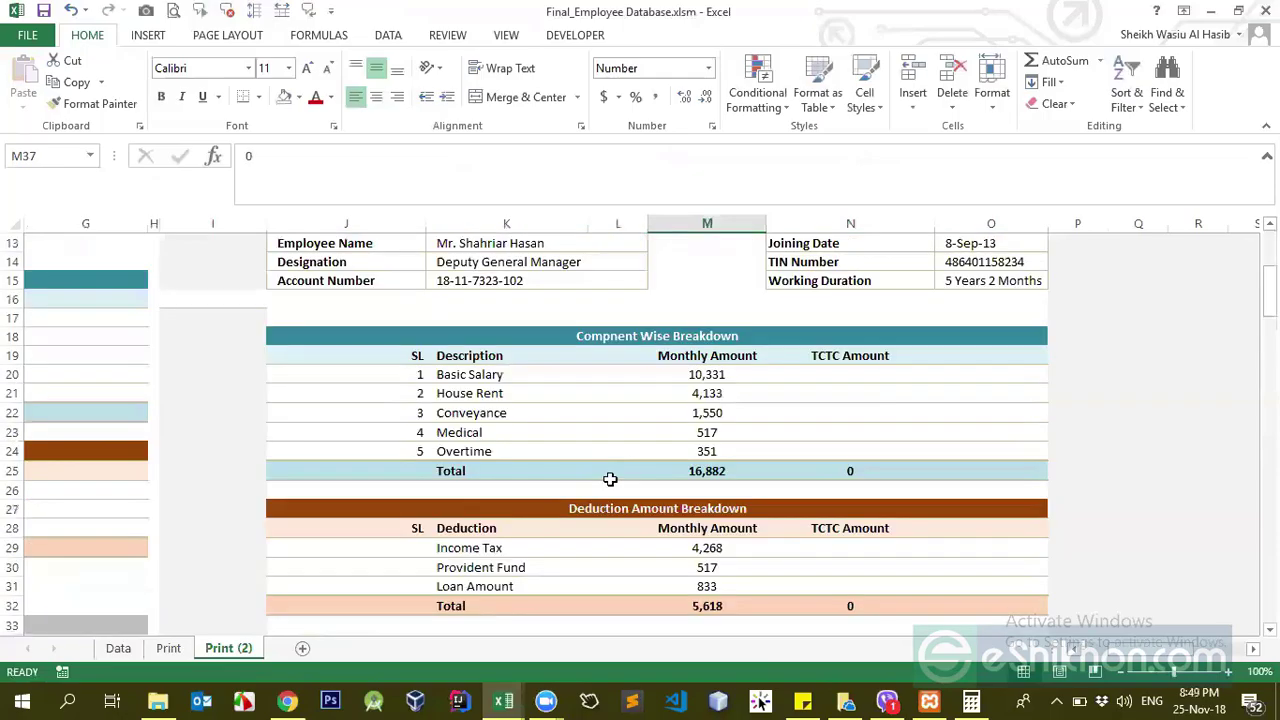
left_click_drag(491, 503, 496, 538)
key("Delete")
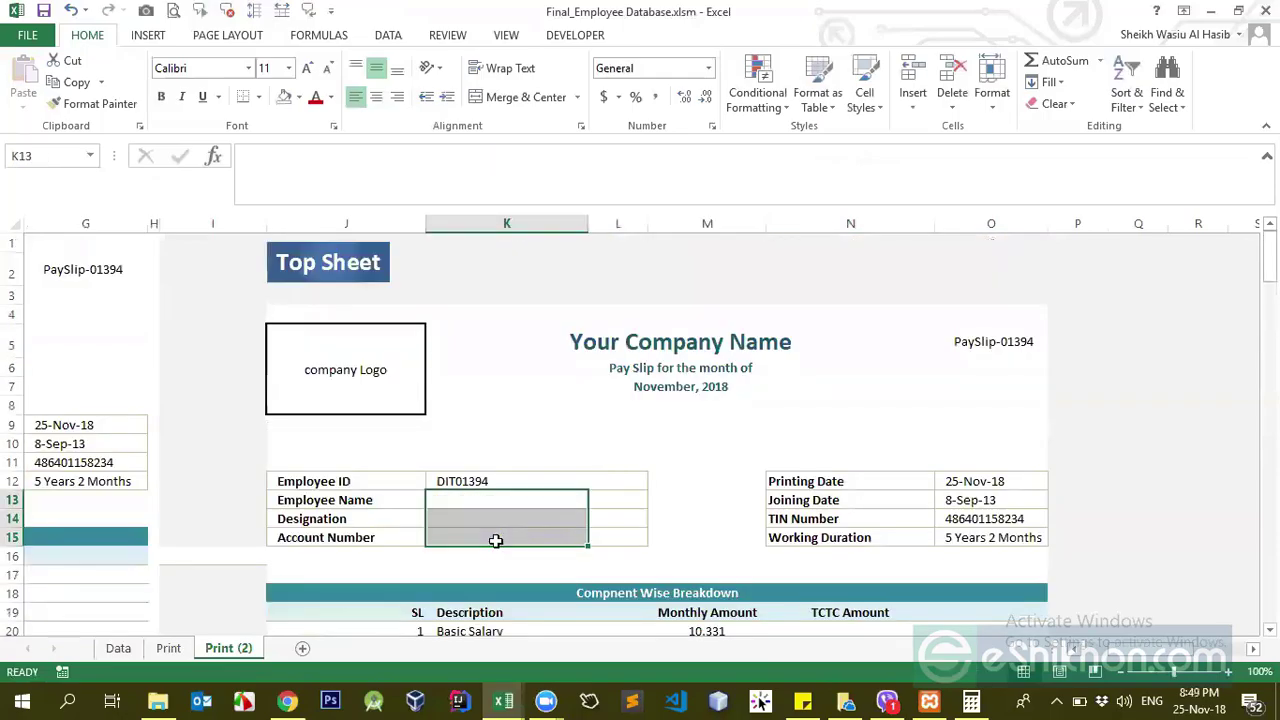
- Clear the Joining Date, TIN Number and Working Duration values in O13:O15 of the pasted slip
left_click(956, 487)
left_click(958, 500)
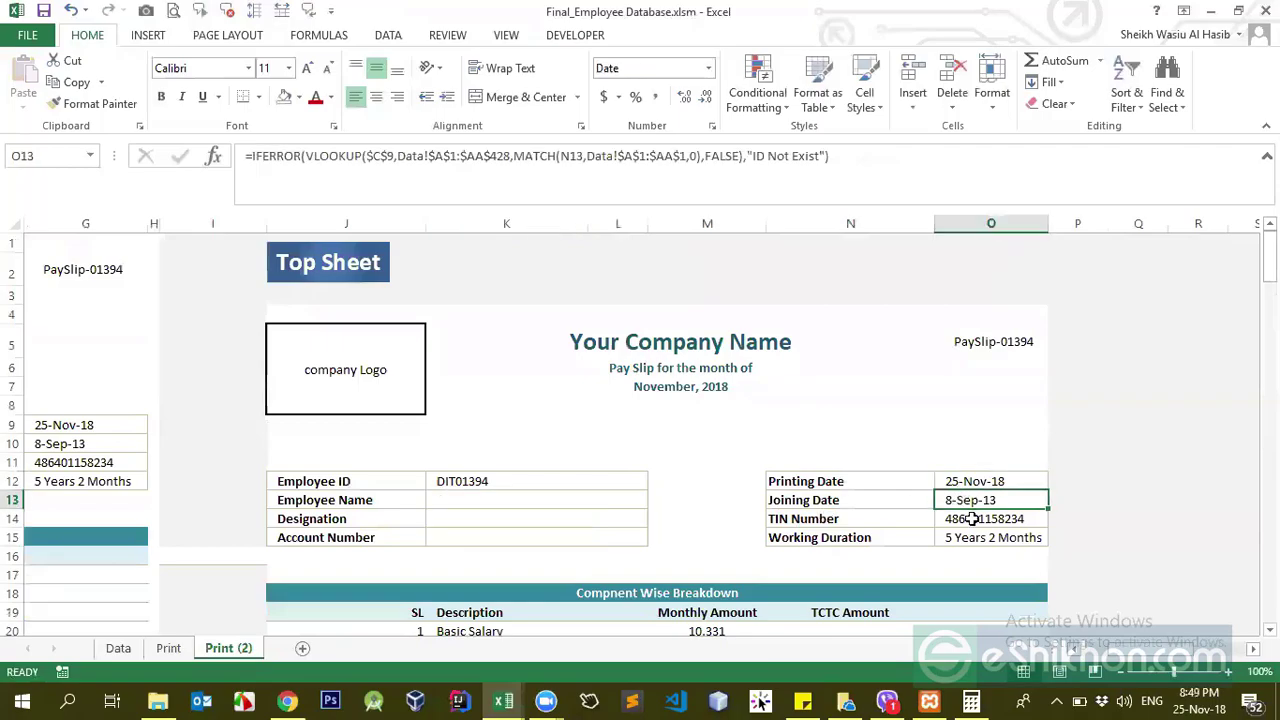
left_click(976, 519)
left_click(978, 537)
left_click_drag(971, 503, 975, 540)
key("Delete")
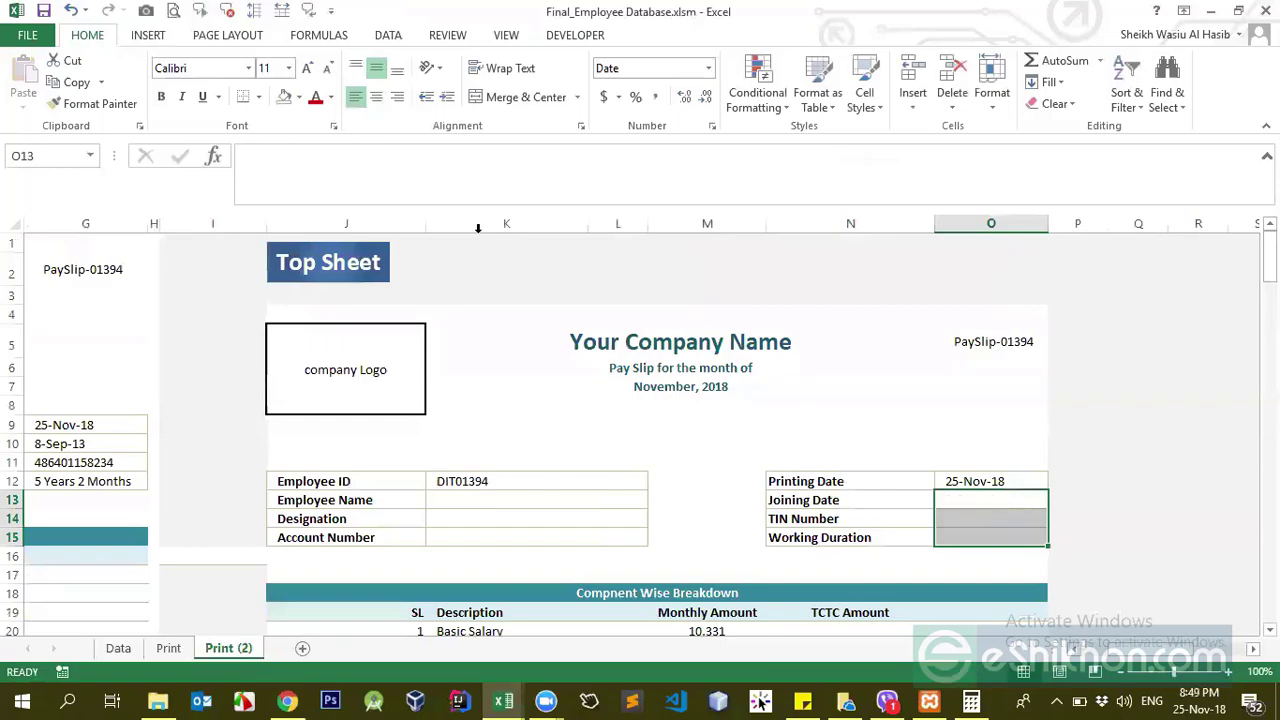
- Clear the Monthly Amount formulas for the component rows M20:M24 and the deduction rows M29:M31
scroll(583, 414, "down", 5)
scroll(583, 418, "up", 2)
left_click_drag(700, 433, 708, 505)
key("Delete")
scroll(708, 505, "down", 2)
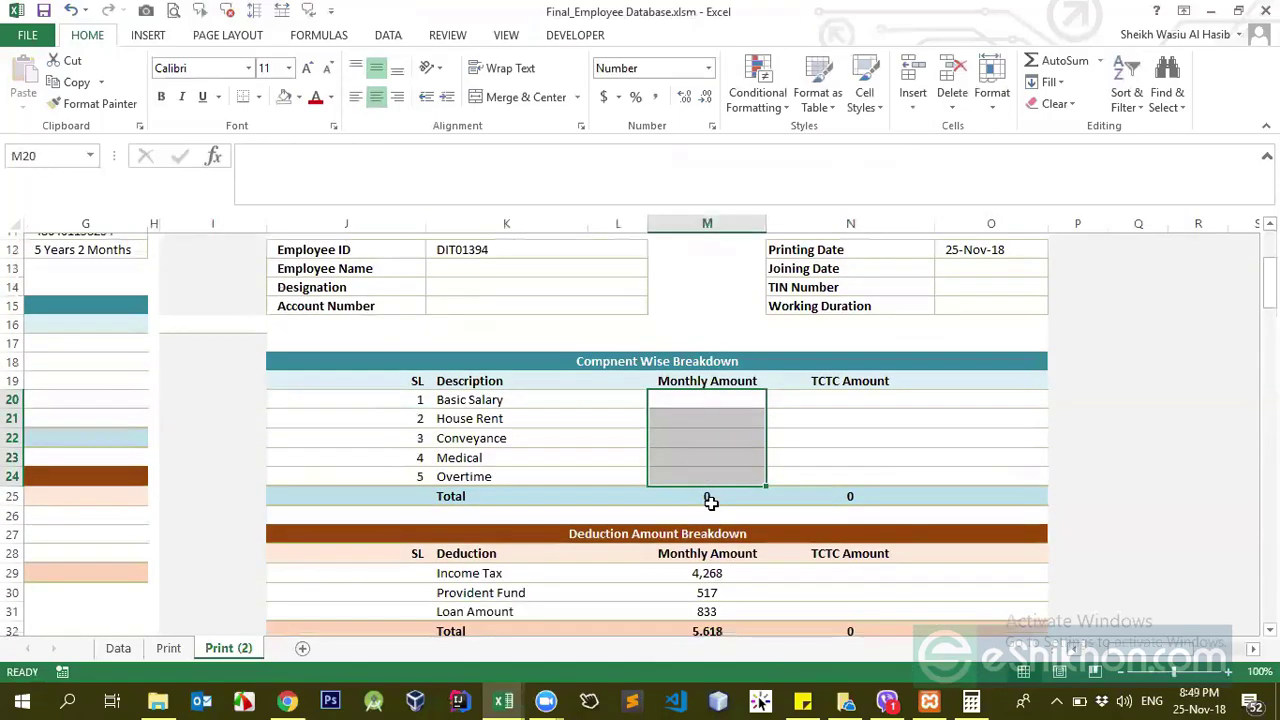
left_click(707, 498)
left_click(707, 510)
left_click(707, 529)
left_click_drag(707, 492, 706, 529)
key("Delete")
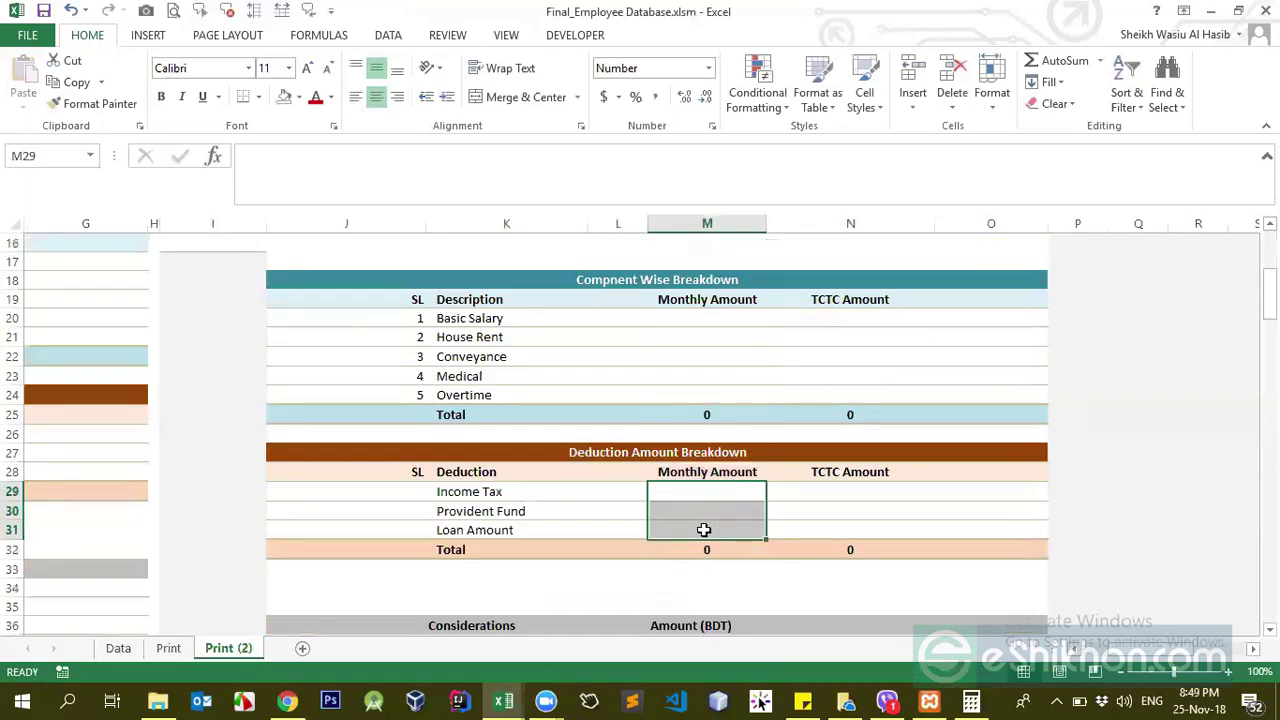
- Look over the emptied pay slip copy down to its signature section and collapse the formula bar to one line
scroll(666, 520, "up", 5)
scroll(568, 509, "down", 1)
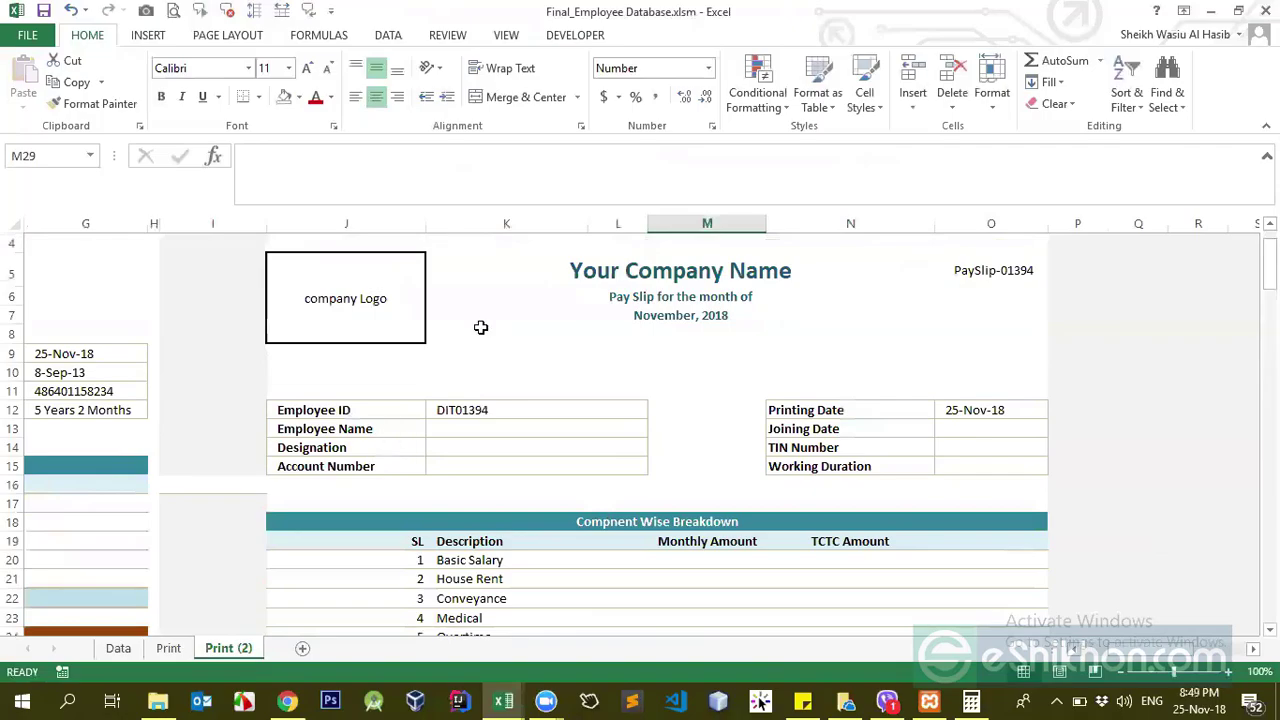
left_click_drag(359, 244, 1000, 600)
left_click_drag(874, 432, 874, 317)
scroll(843, 366, "up", 12)
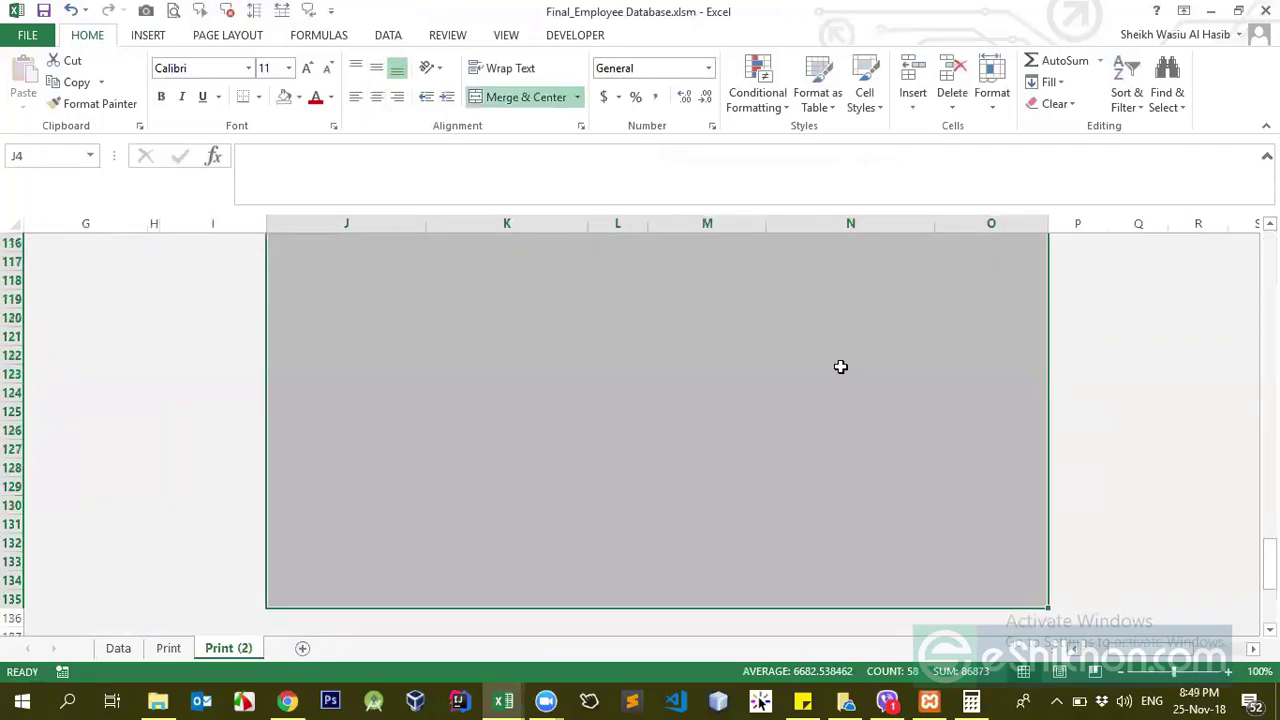
scroll(783, 395, "up", 10)
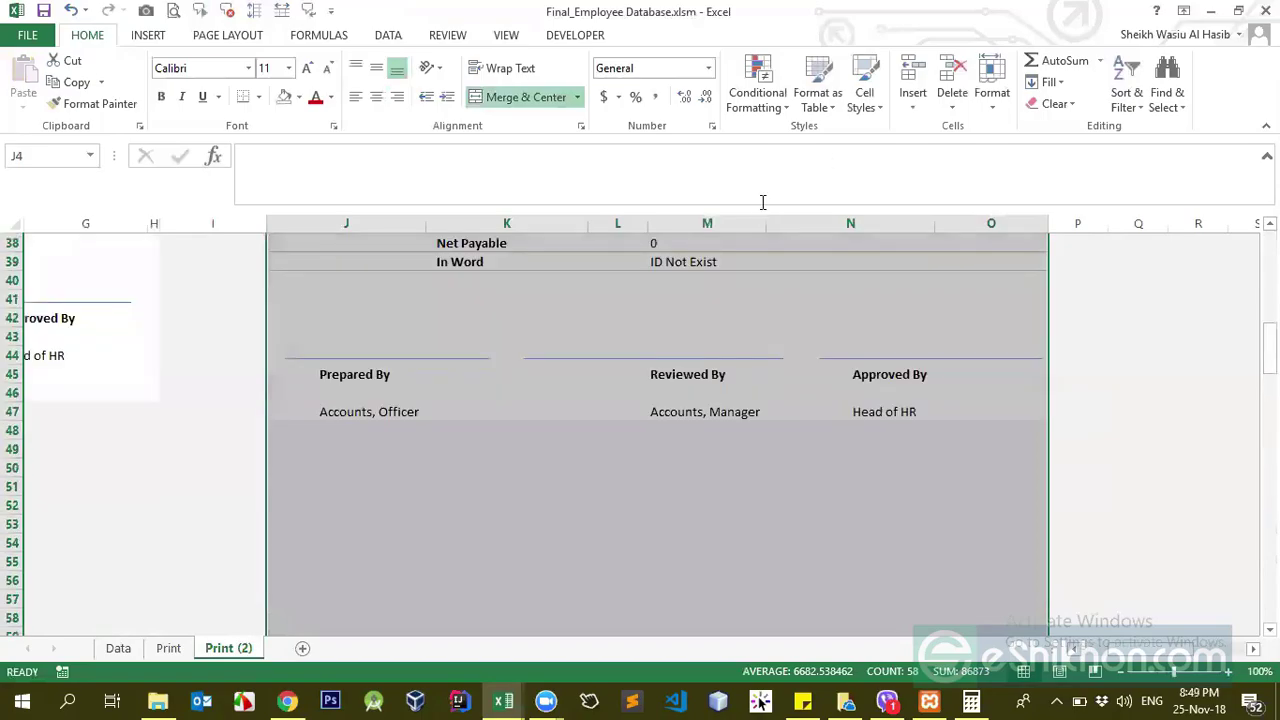
left_click_drag(755, 207, 758, 112)
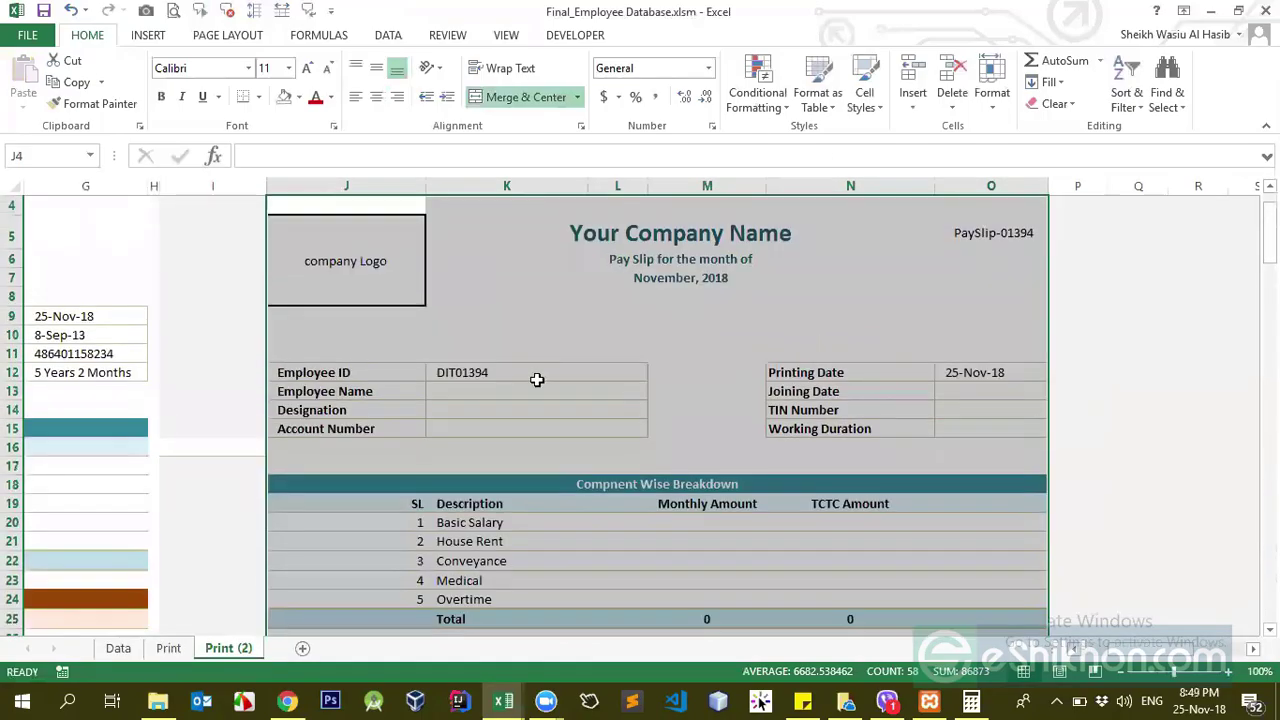
scroll(537, 377, "up", 1)
- Review the pay slip header cells: company logo box, company name, pay slip title and the month formula in K7
left_click(525, 331)
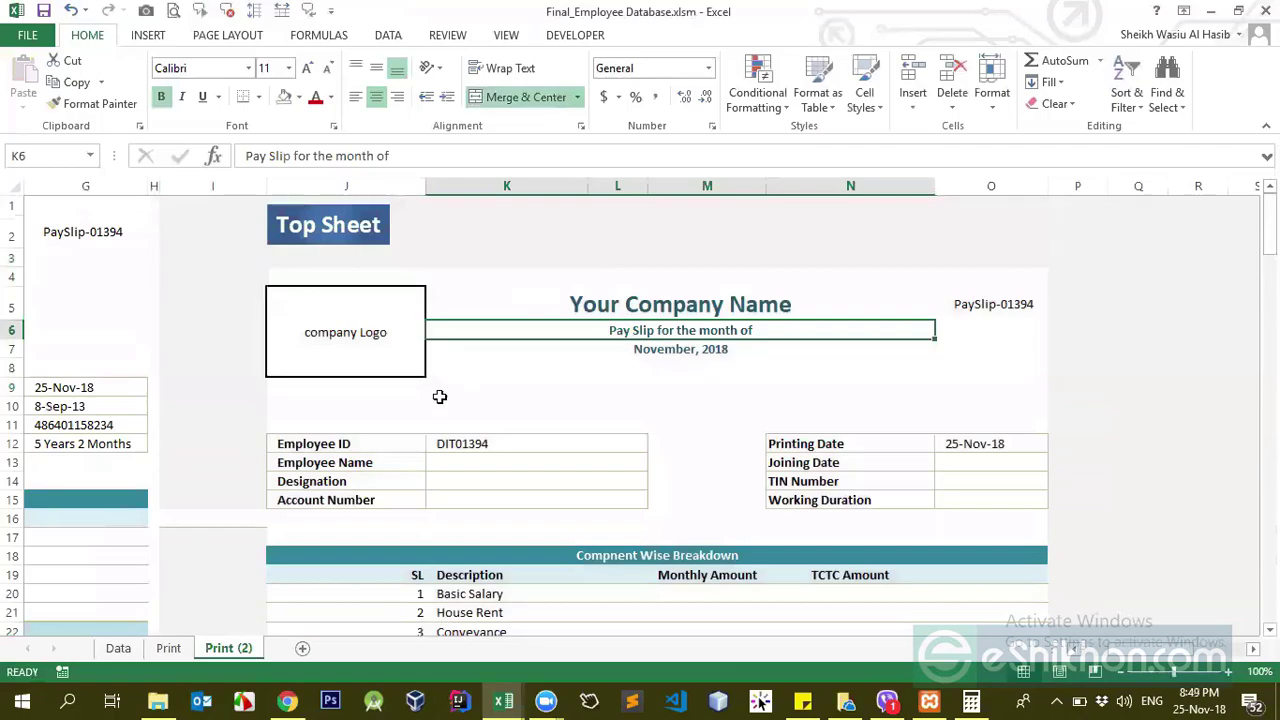
left_click(368, 328)
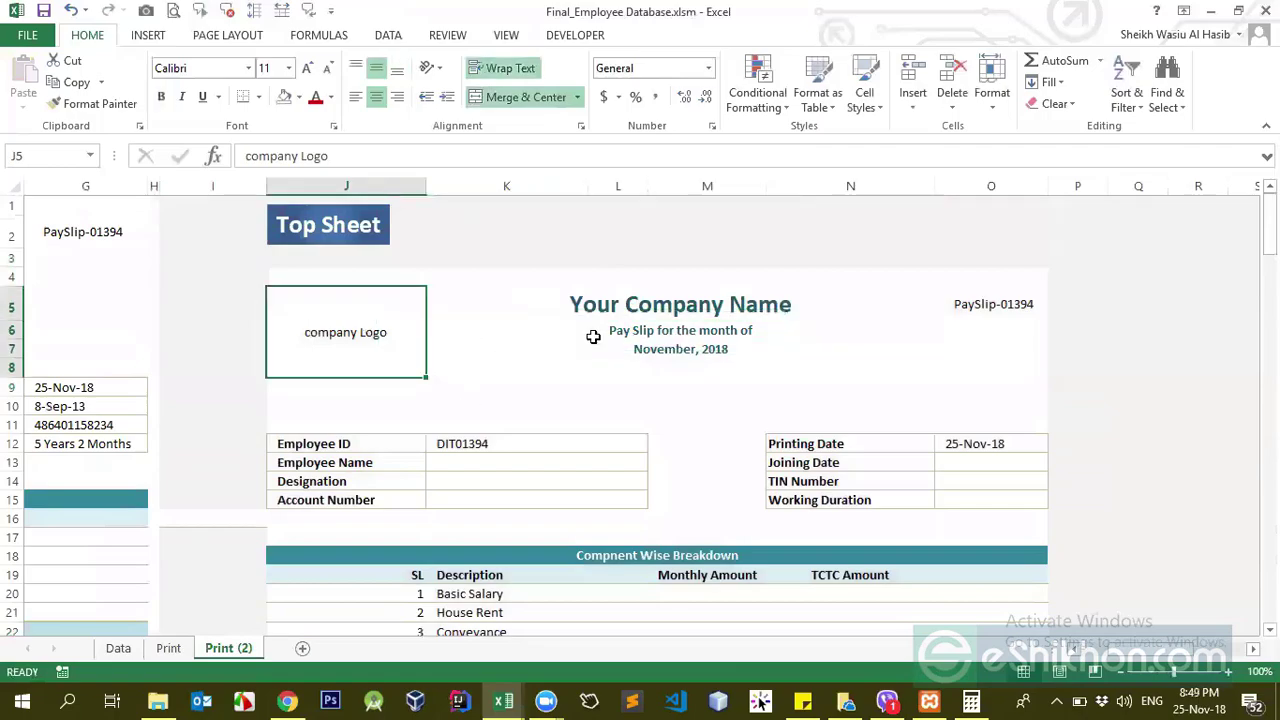
left_click(686, 302)
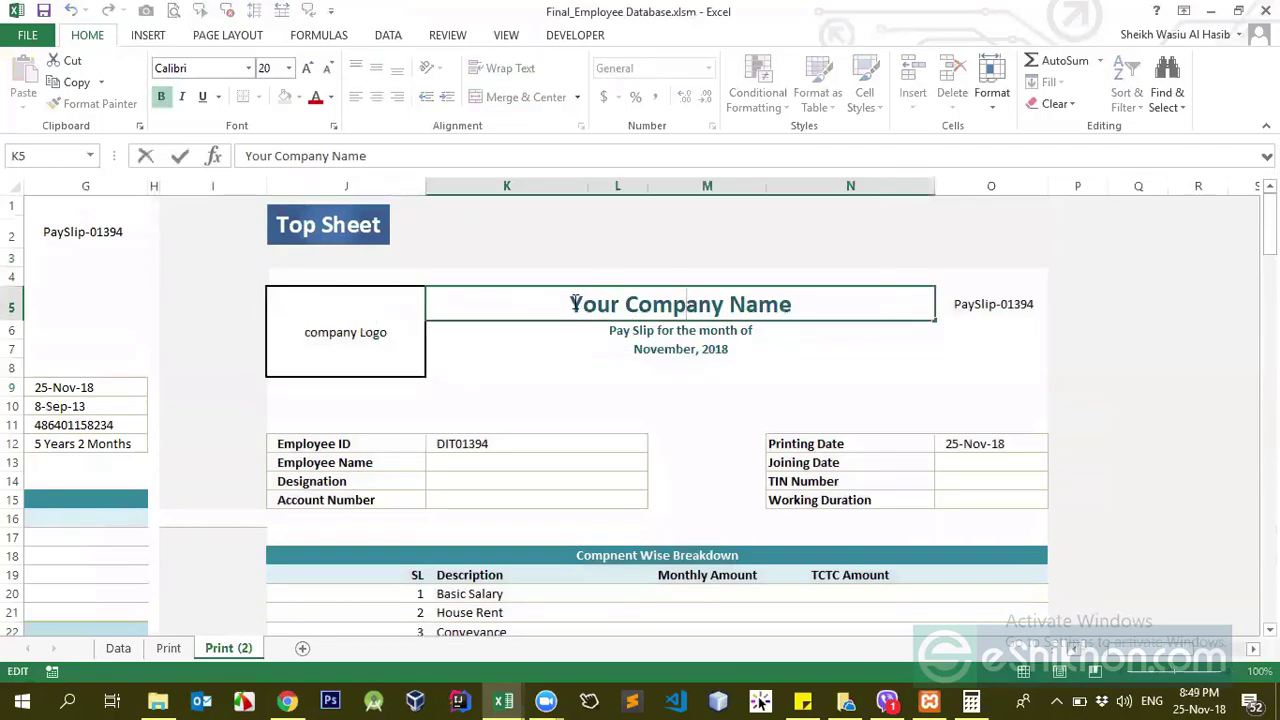
left_click(808, 369)
left_click(692, 327)
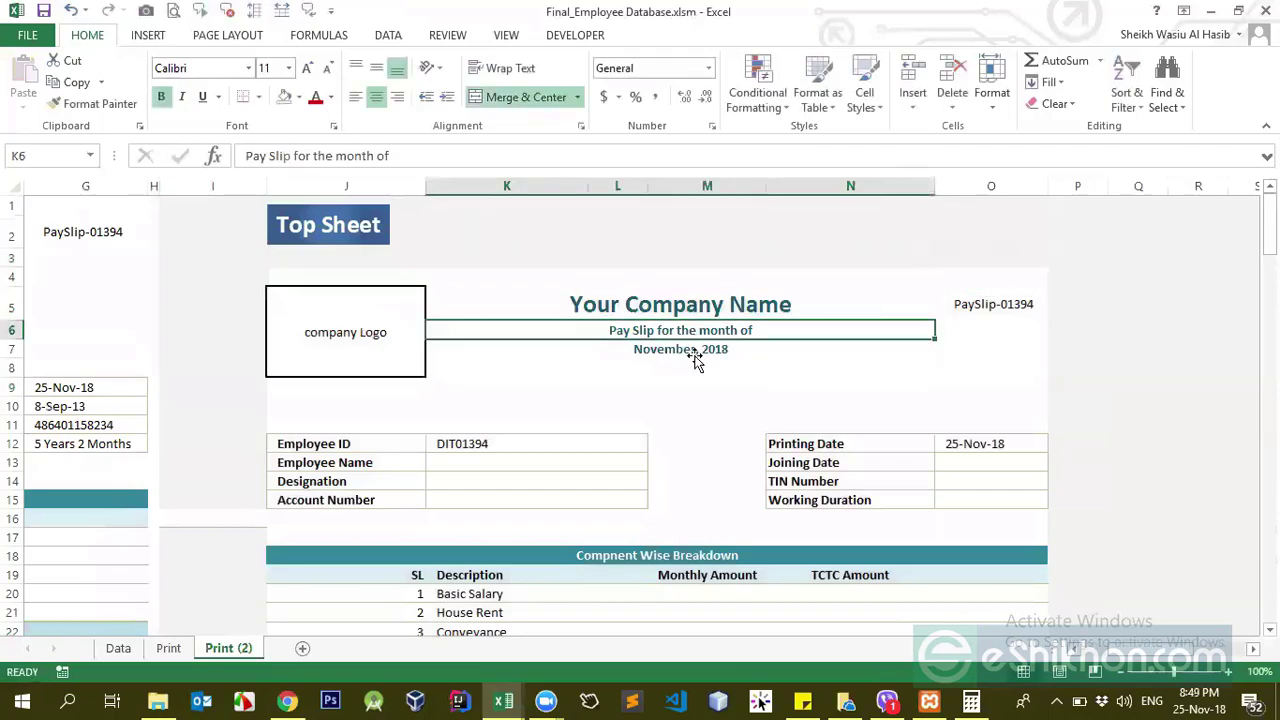
left_click(697, 360)
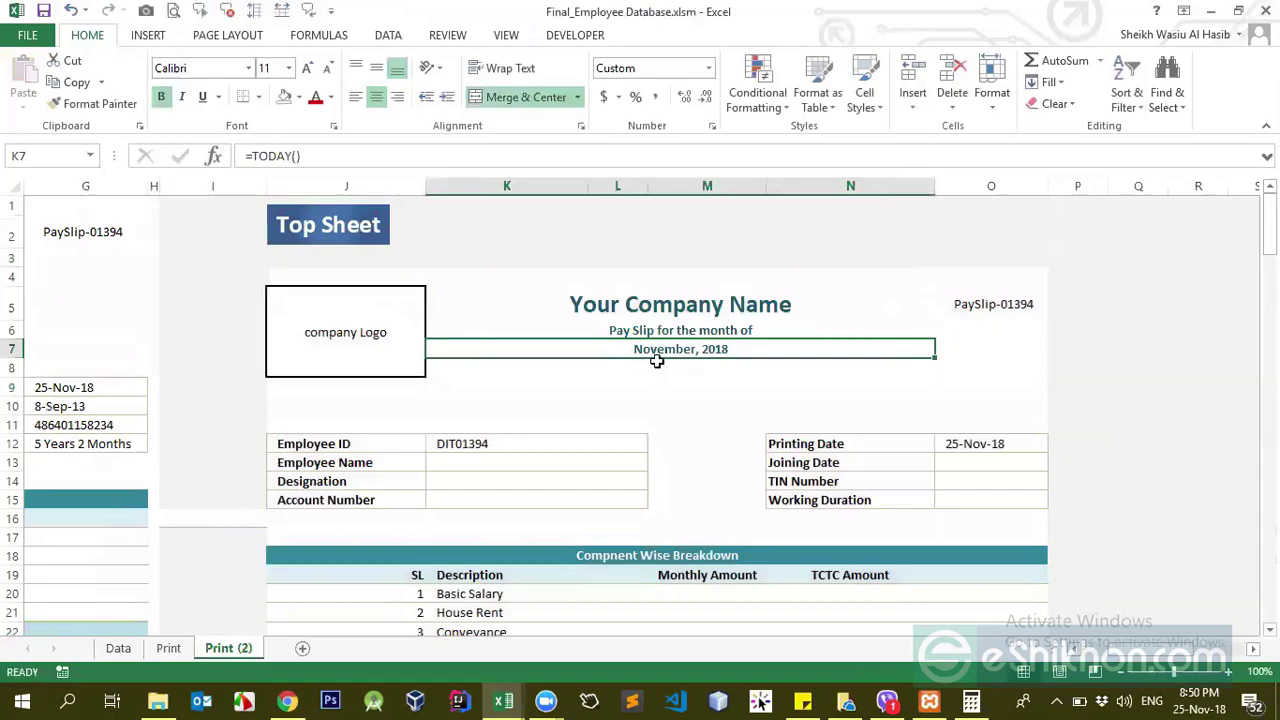
left_click(712, 370)
- Remove the custom number format code from the month cell K7 and apply the empty format
left_click(656, 350)
key("ctrl+1")
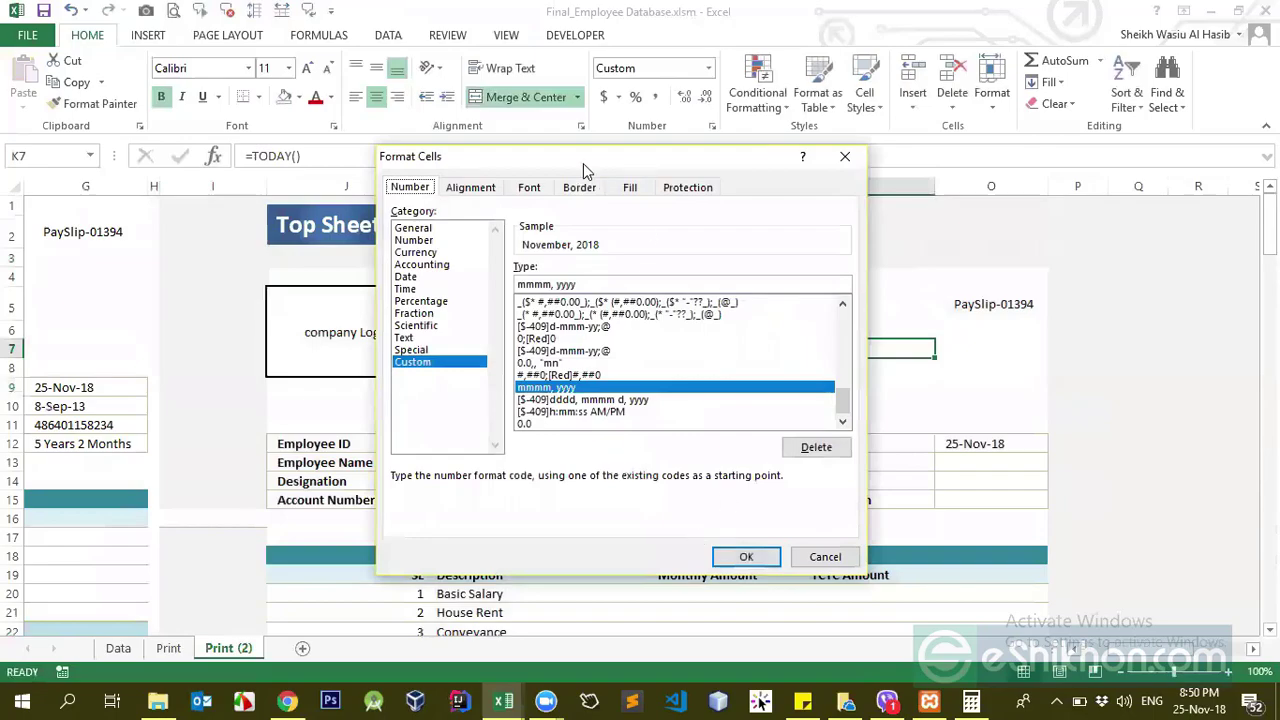
left_click_drag(585, 170, 531, 295)
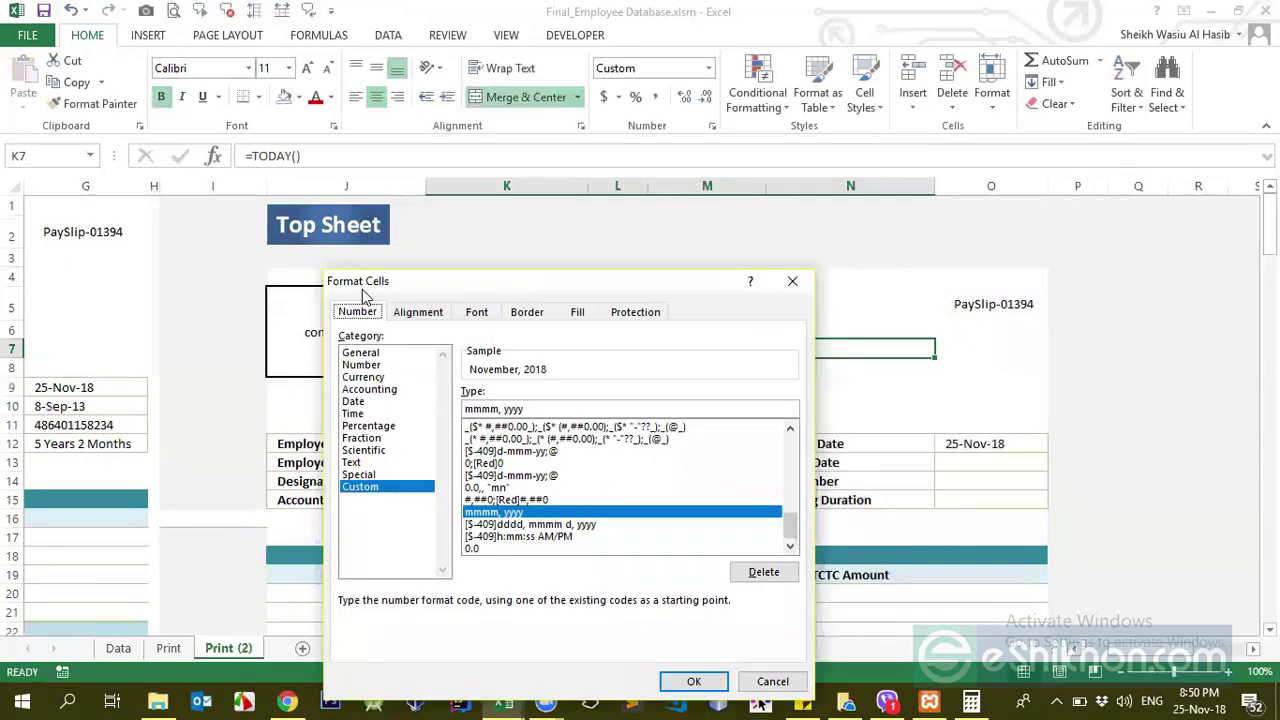
left_click_drag(437, 289, 910, 228)
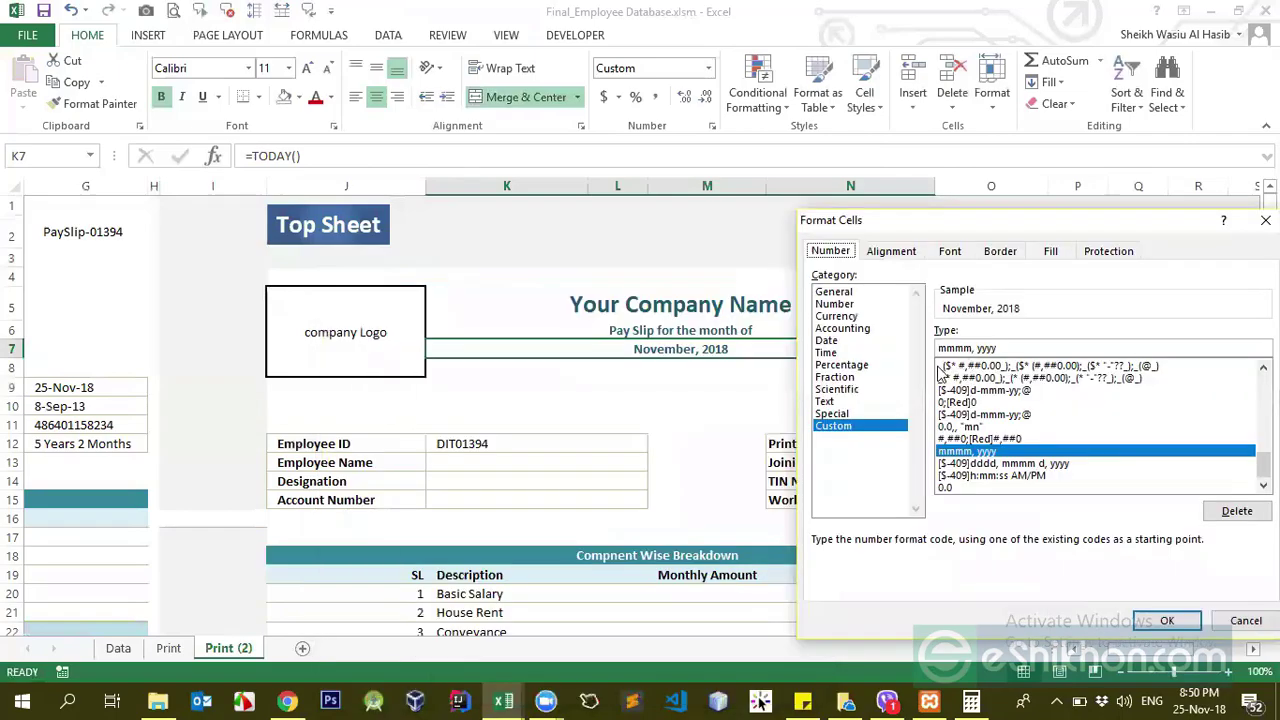
left_click_drag(1012, 348, 896, 349)
key("BackSpace")
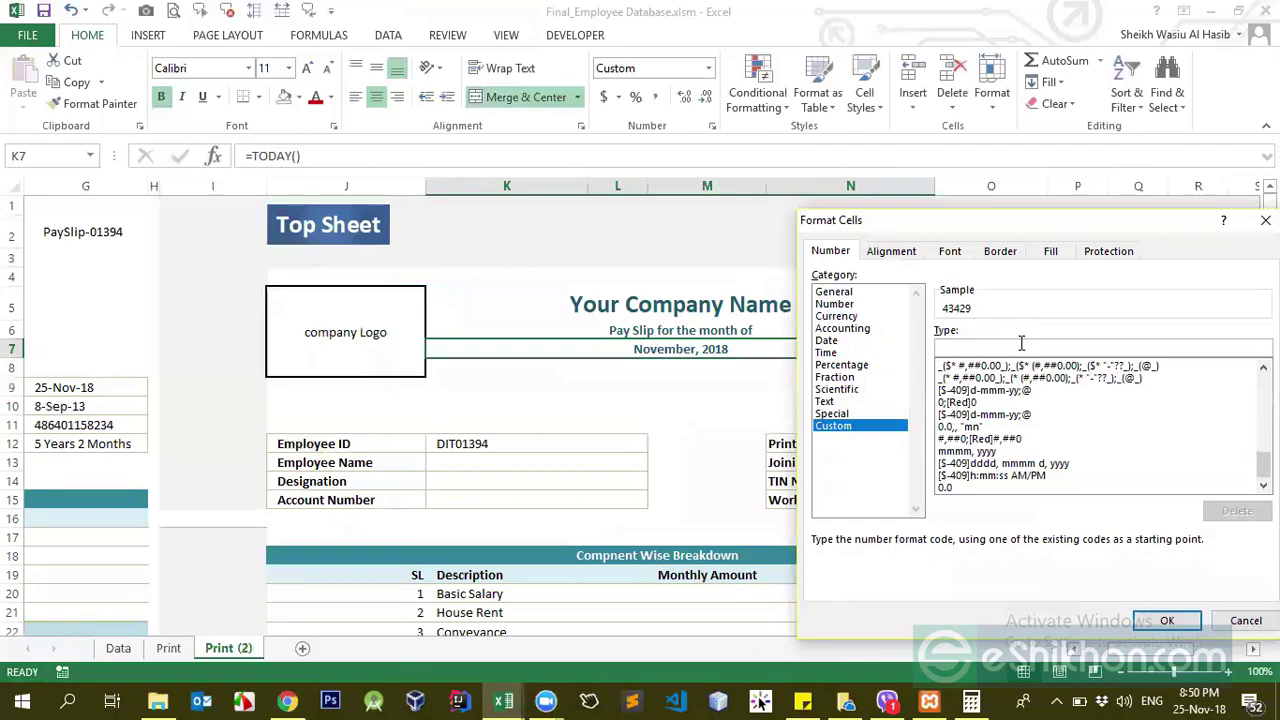
key("Return")
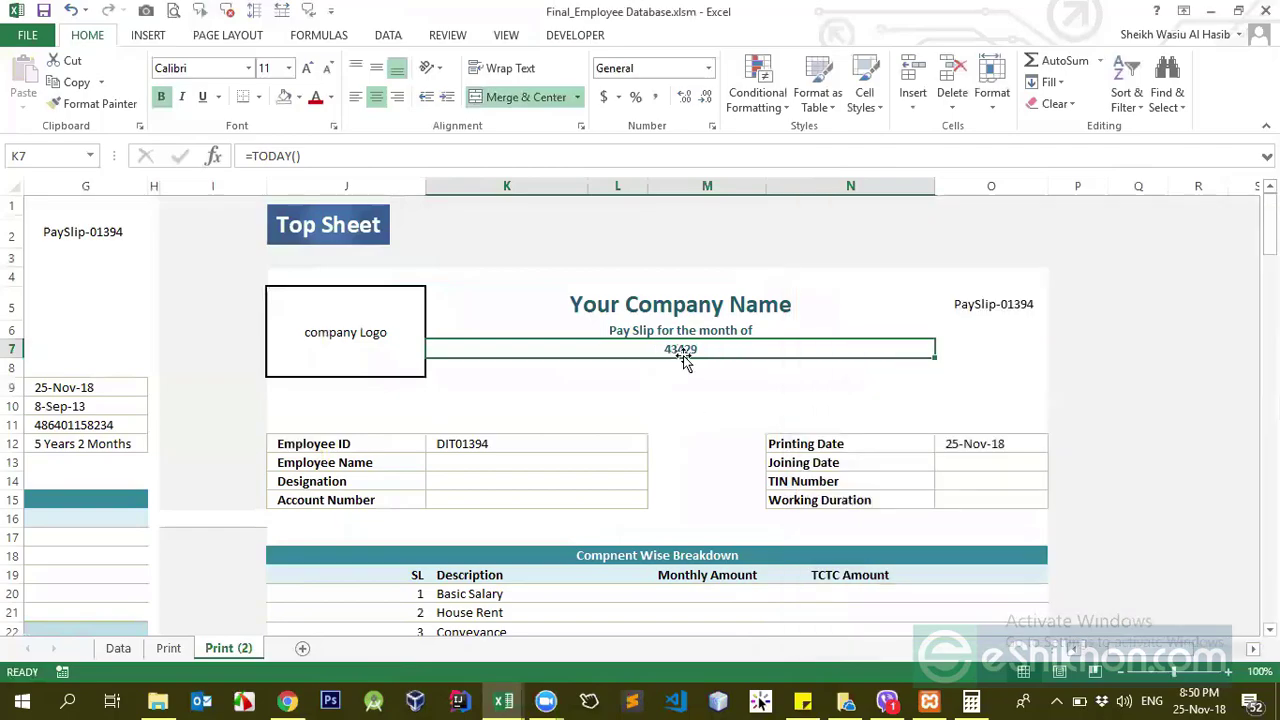
- Apply the custom number format mmmm'yyy to the month cell K7
key("ctrl+1")
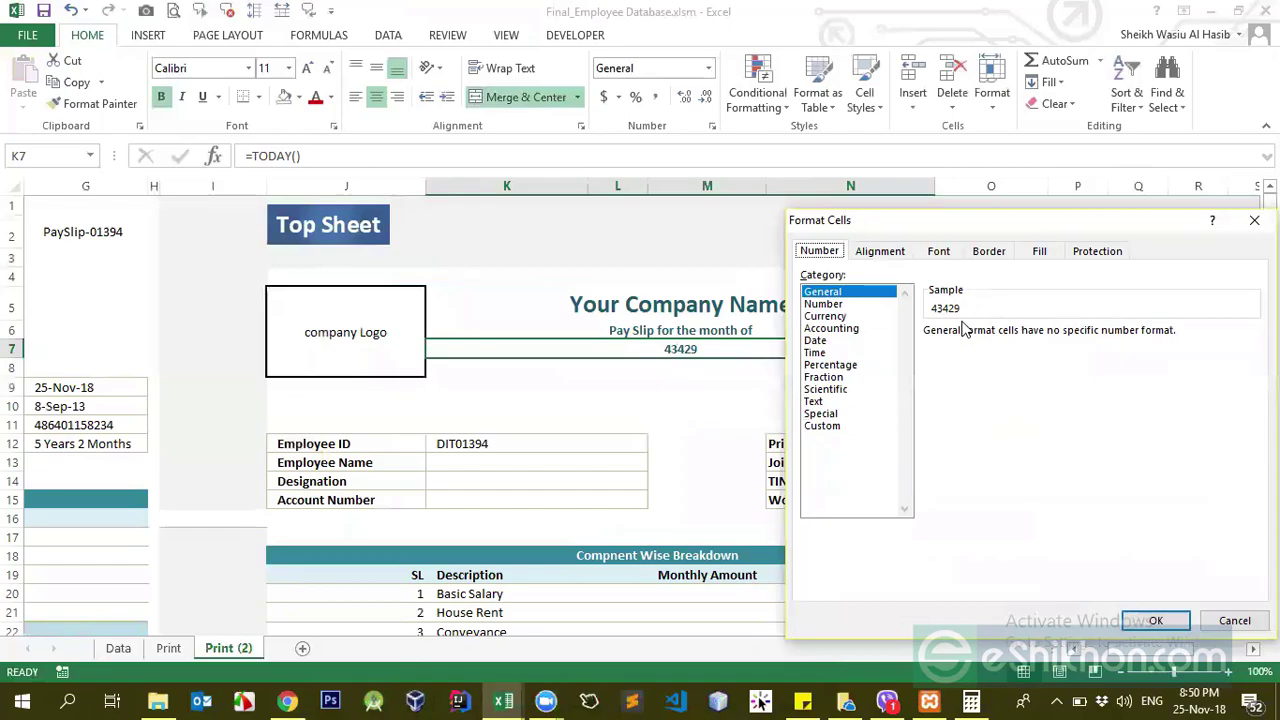
left_click(838, 426)
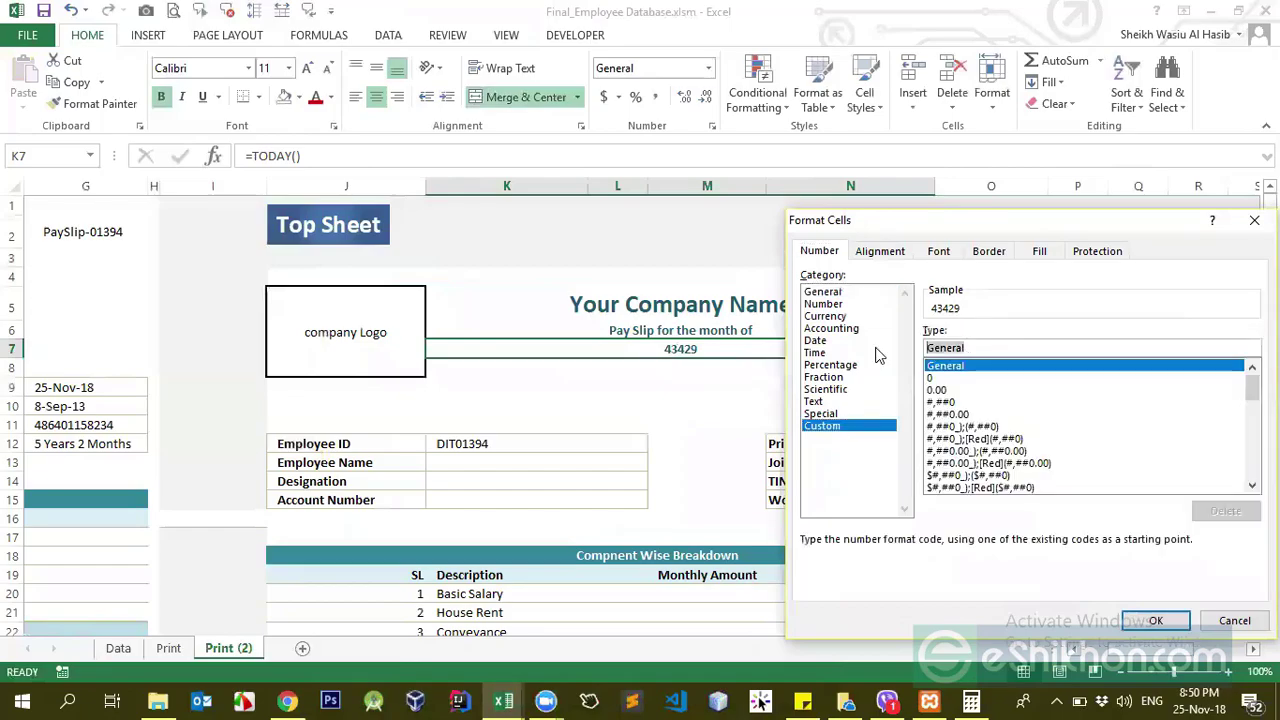
type("m")
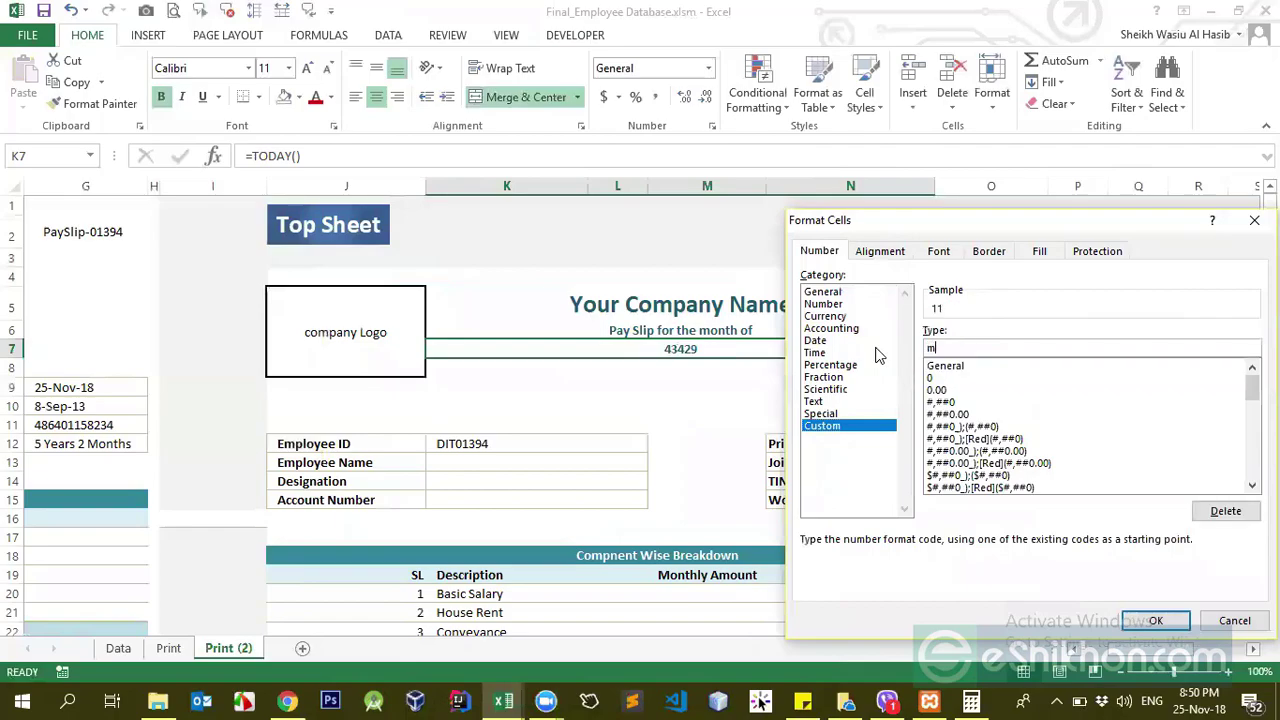
type("mmm")
type("yyy")
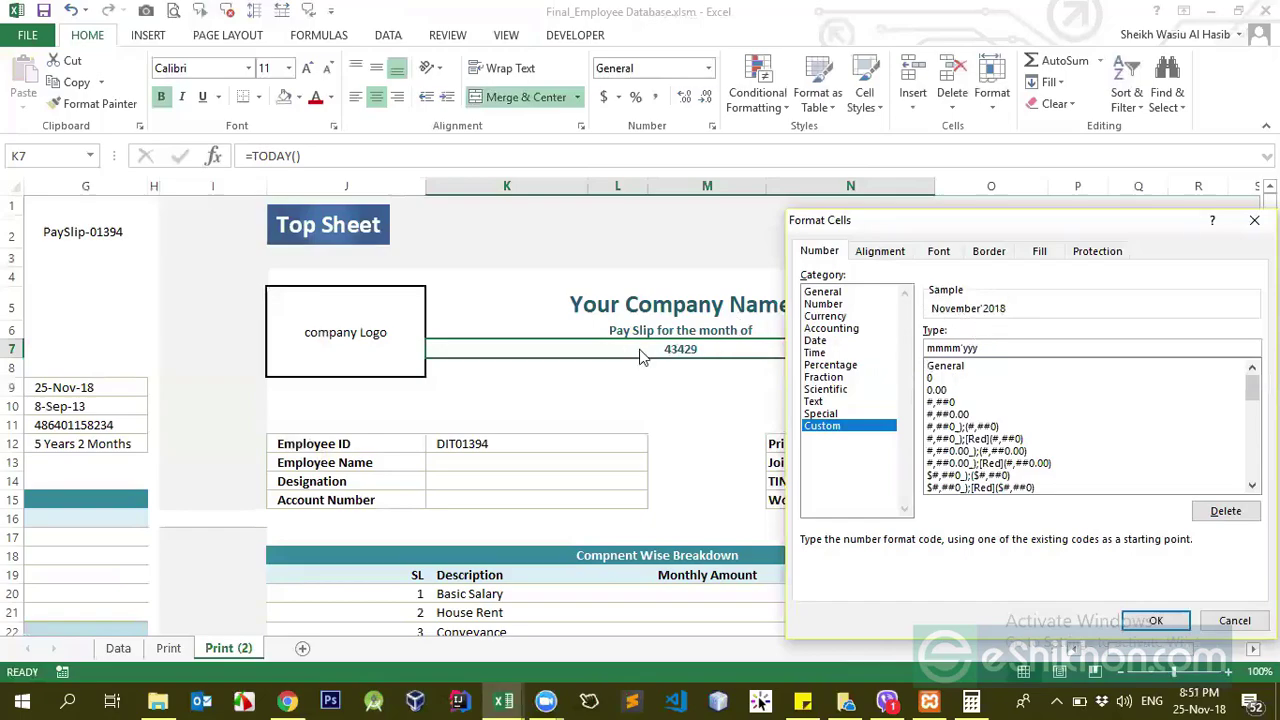
left_click(1157, 621)
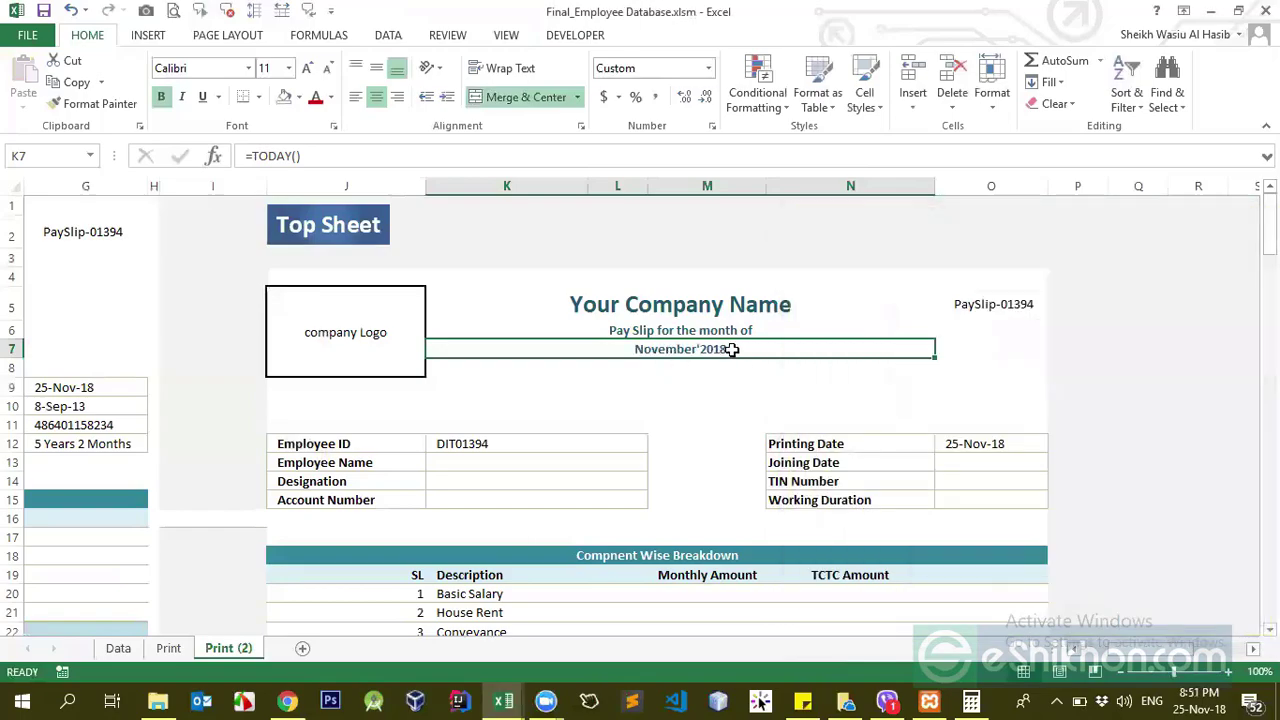
- Examine the pay slip number formula in O5, including its nested RIGHT function and the cell it refers to
left_click(1005, 300)
left_click(449, 157)
key("Return")
key("Up")
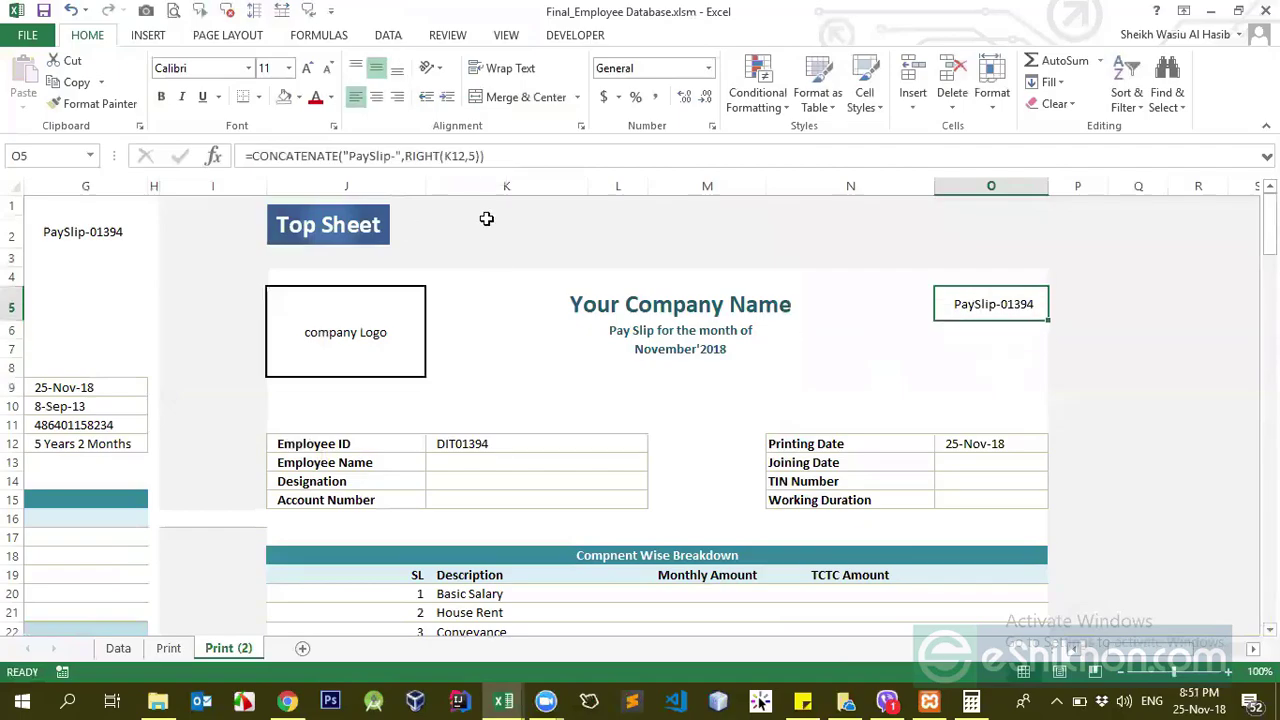
left_click(452, 157)
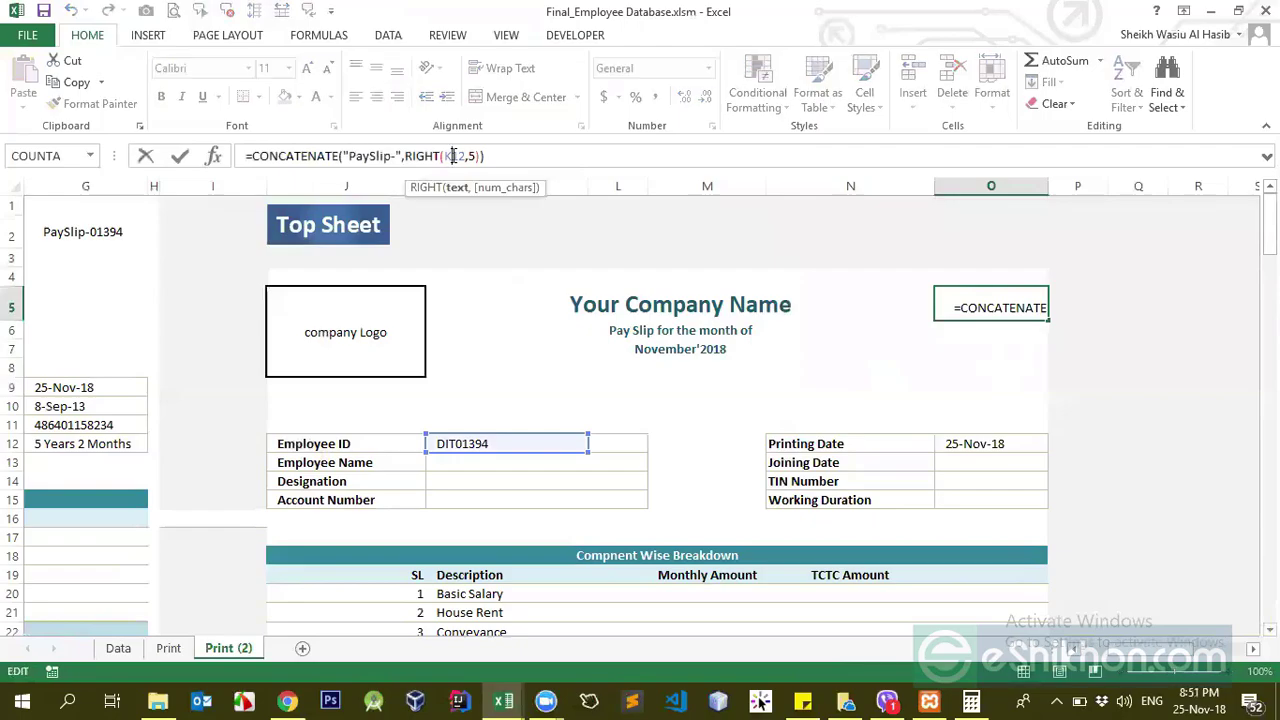
left_click_drag(443, 156, 476, 156)
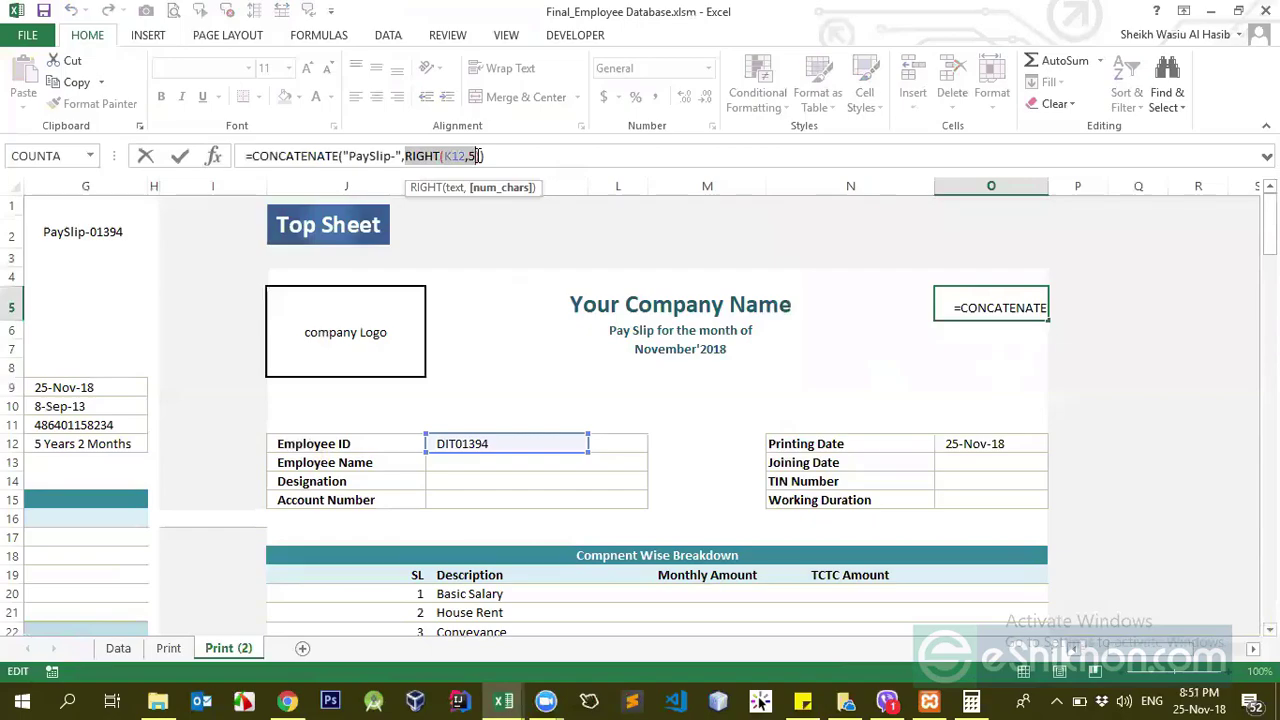
key("Escape")
- Replace the pay slip number formula in O5 with =CONCATENATE("PaySlip-")
key("Delete")
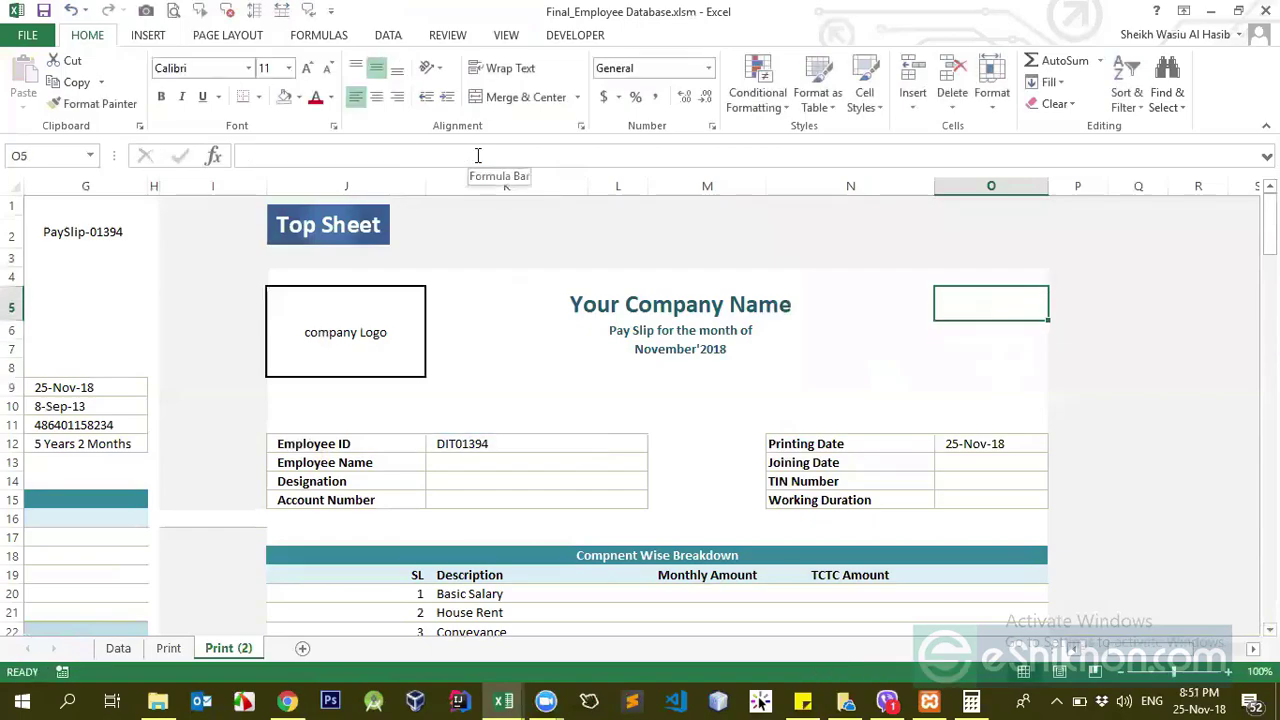
type("=concat")
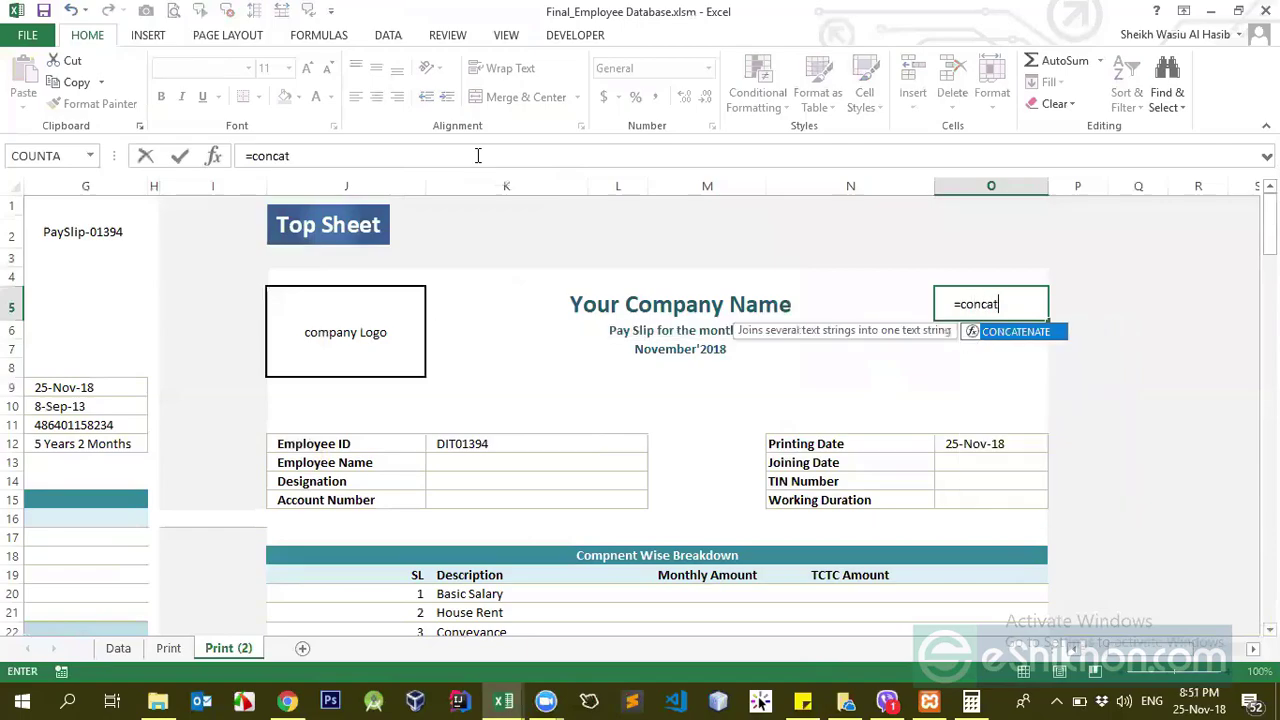
key("Tab")
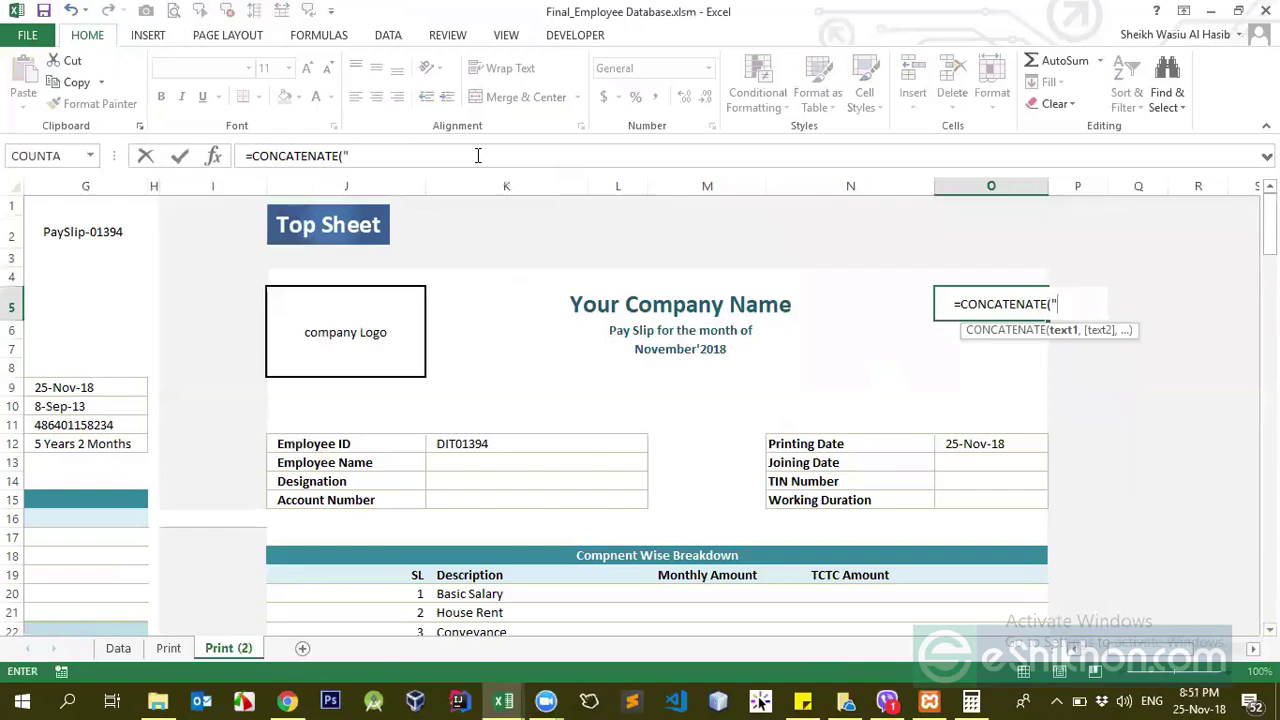
type("\"PaySlip")
left_click(391, 156)
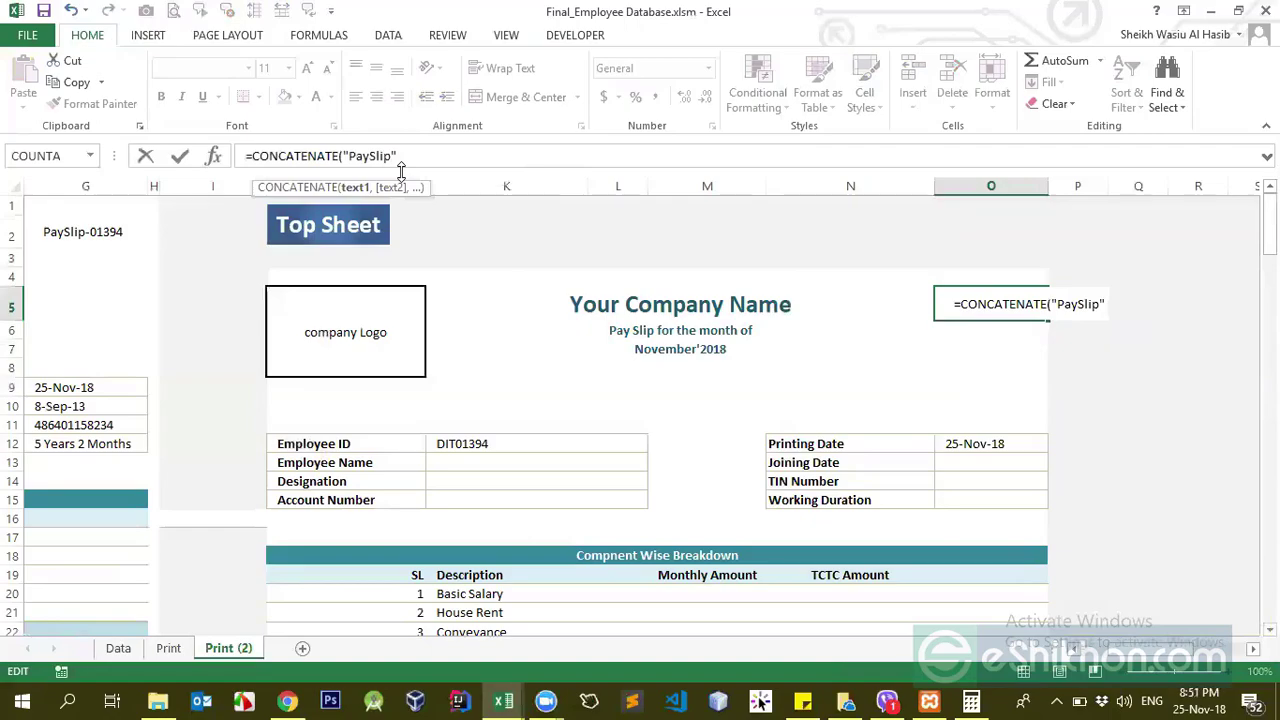
type("-")
key("Return")
key("Up")
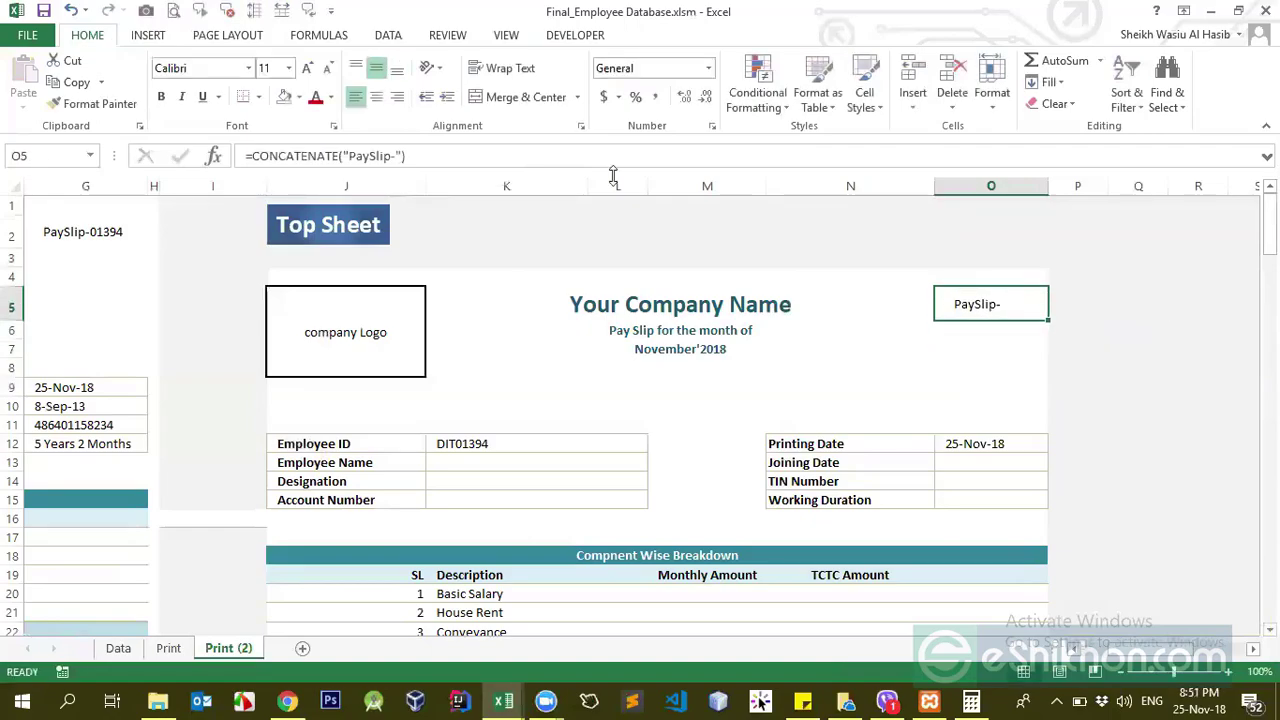
- Extend the O5 formula with the last five characters of the Employee ID: =CONCATENATE("PaySlip-",RIGHT(K12,5))
left_click(403, 156)
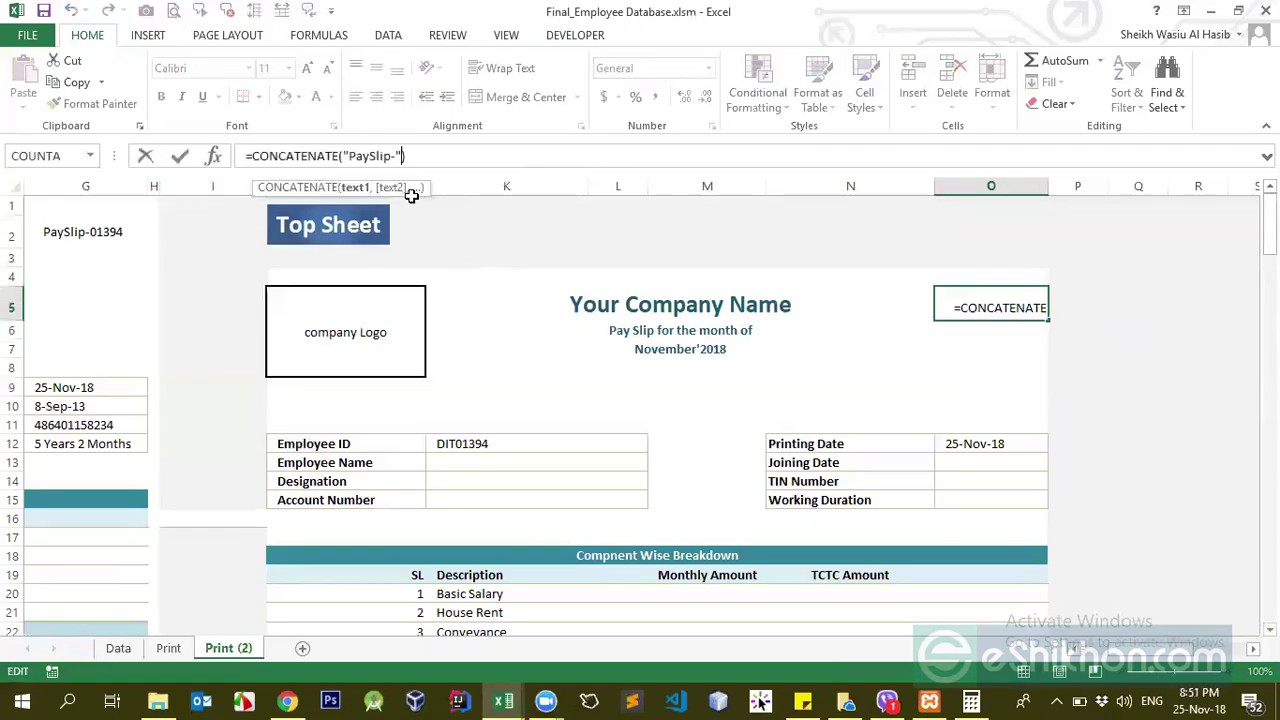
type(",")
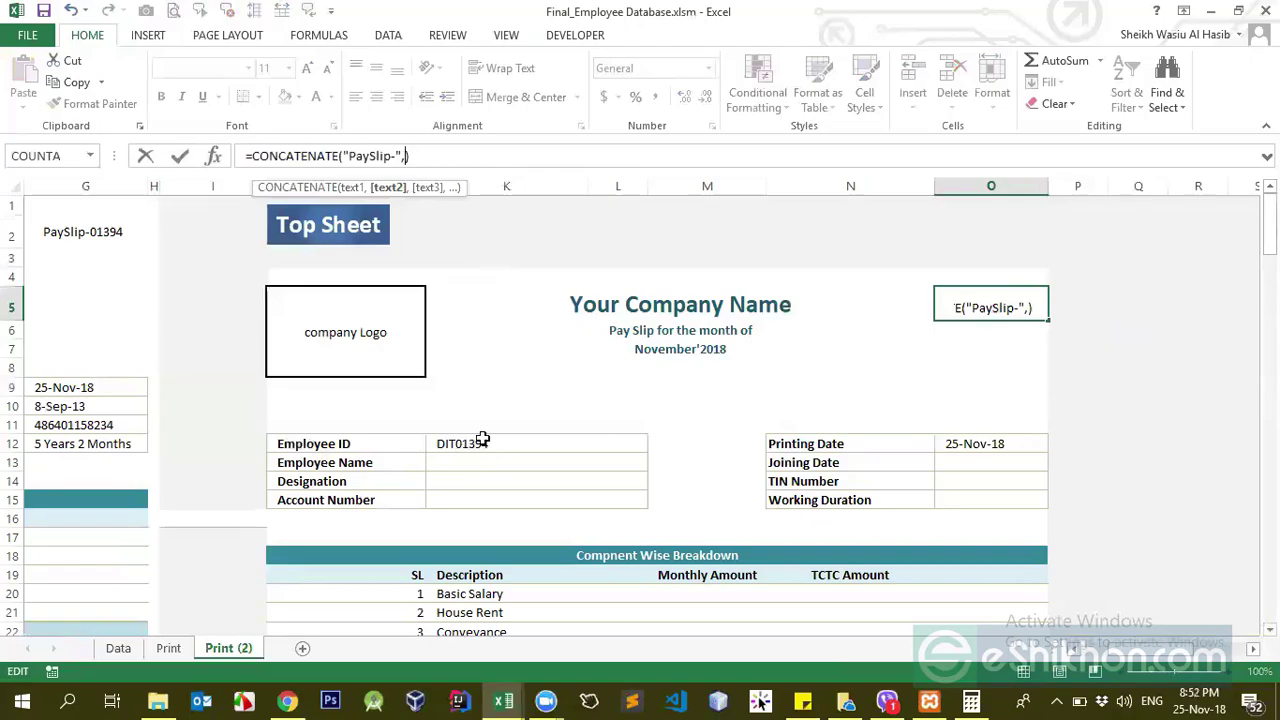
key("Delete")
type("righ")
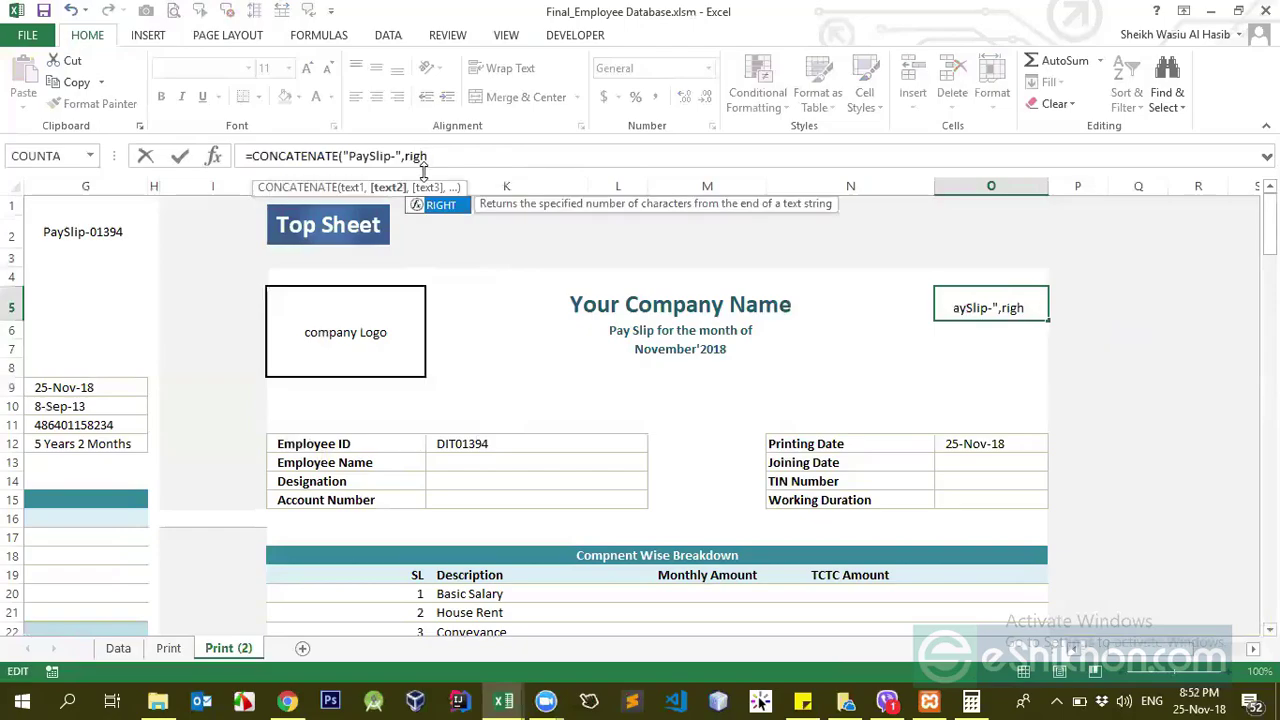
key("Tab")
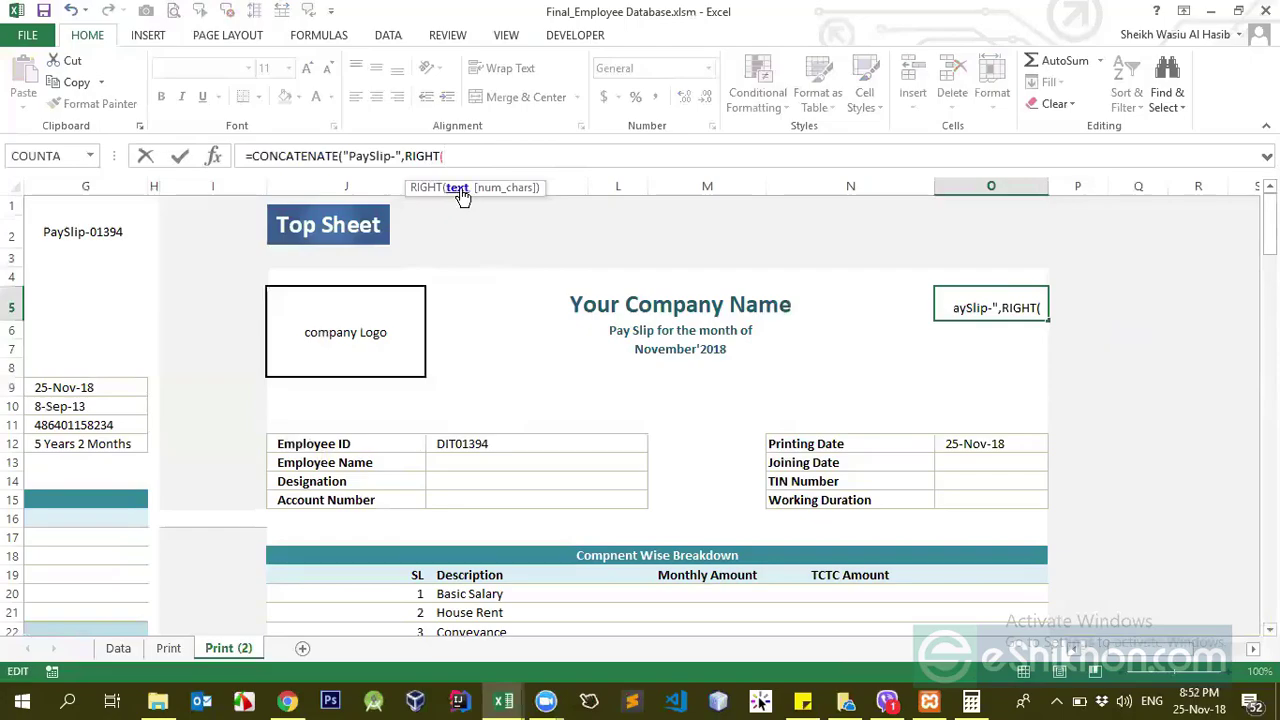
left_click(472, 443)
type(",5")
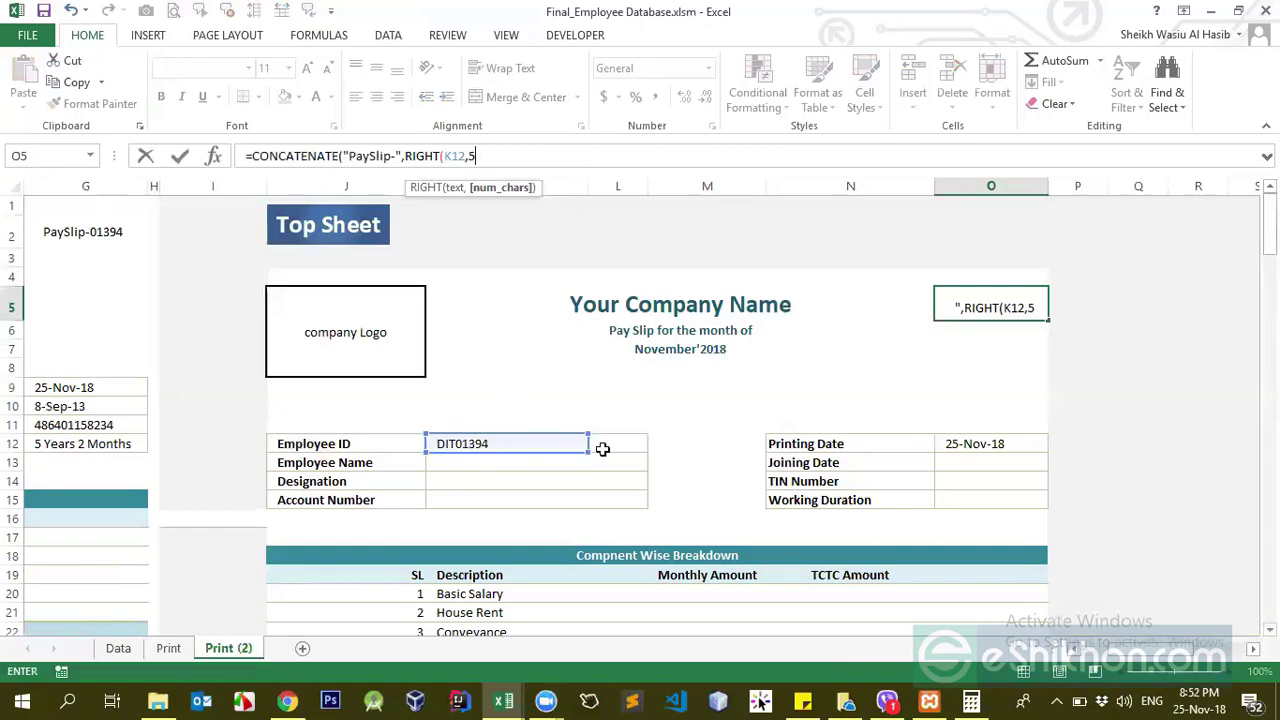
type(")")
key("Return")
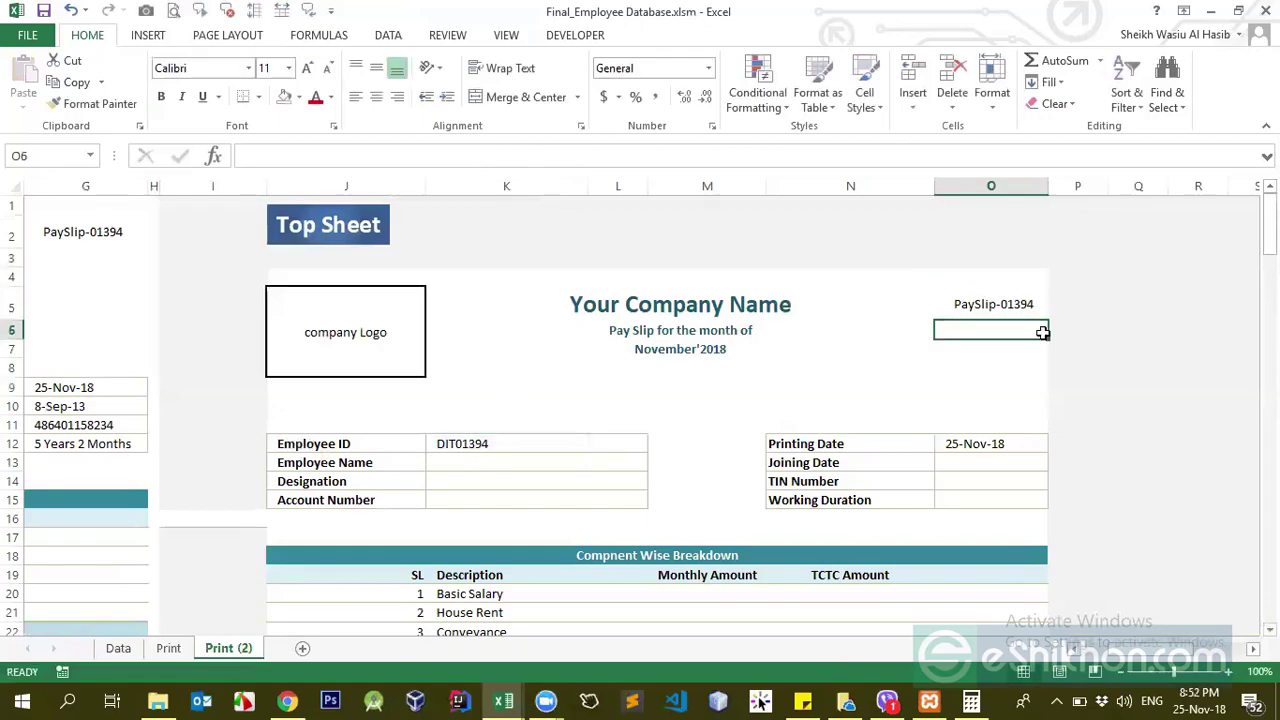
- Compare the rebuilt pay slip number in O5 with the Employee ID in K12
left_click(991, 308)
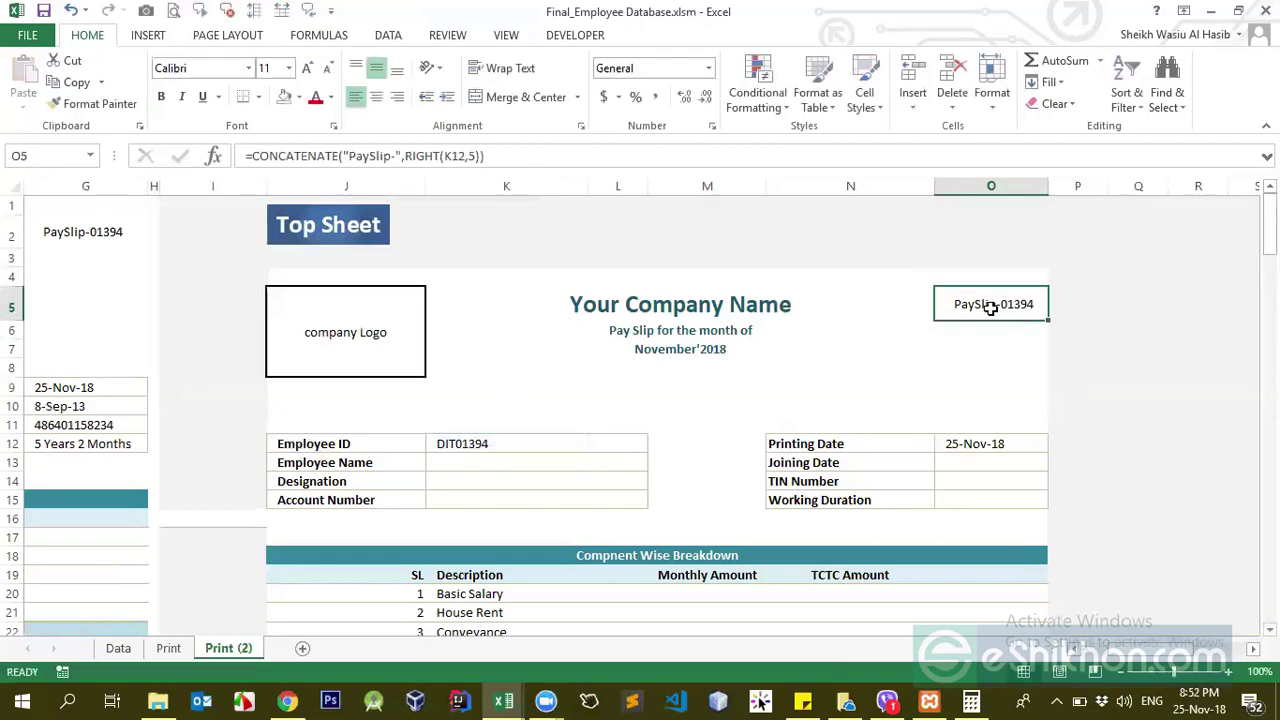
left_click(457, 449)
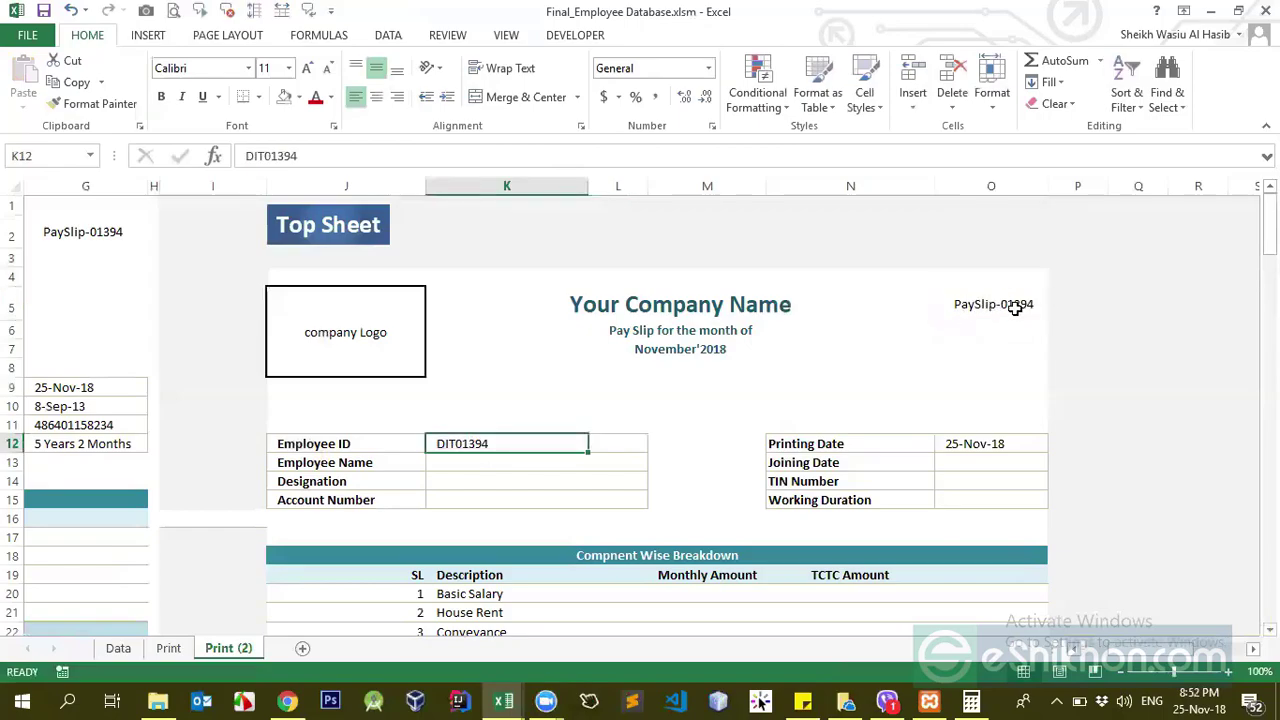
left_click(975, 302)
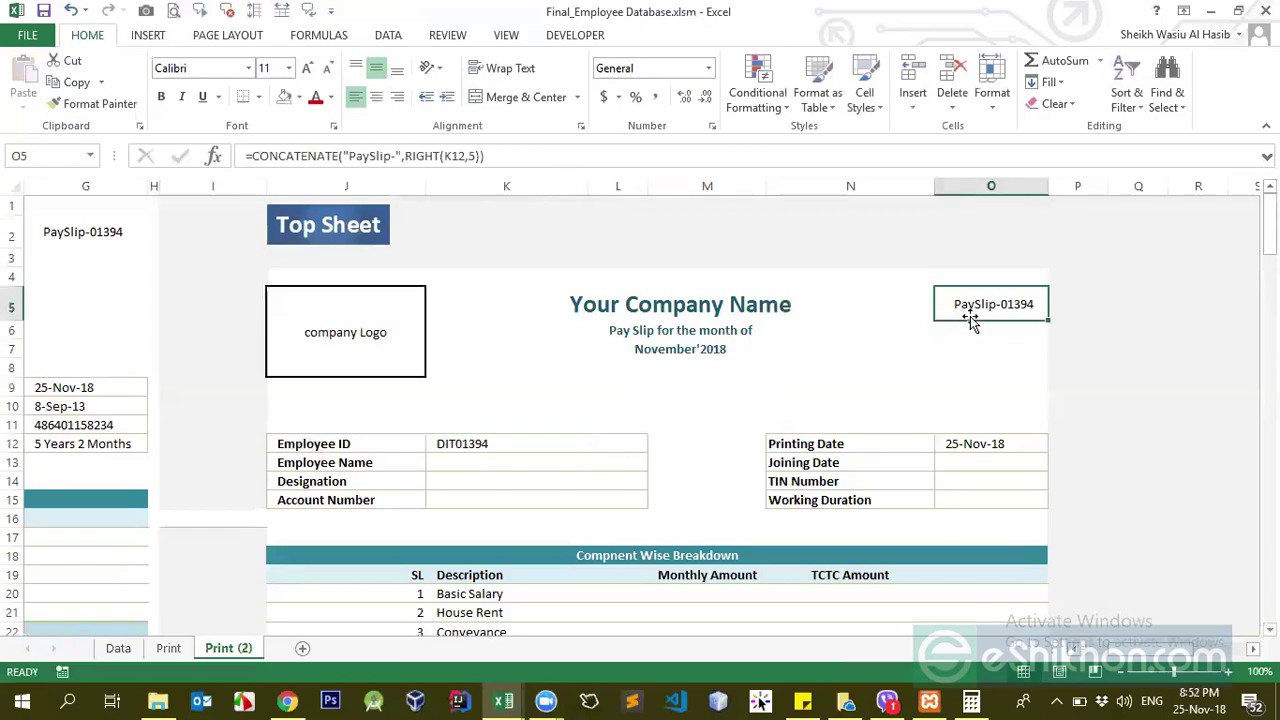
- Re-enter the Printing Date formula in O12 as =TODAY()
scroll(666, 413, "down", 1)
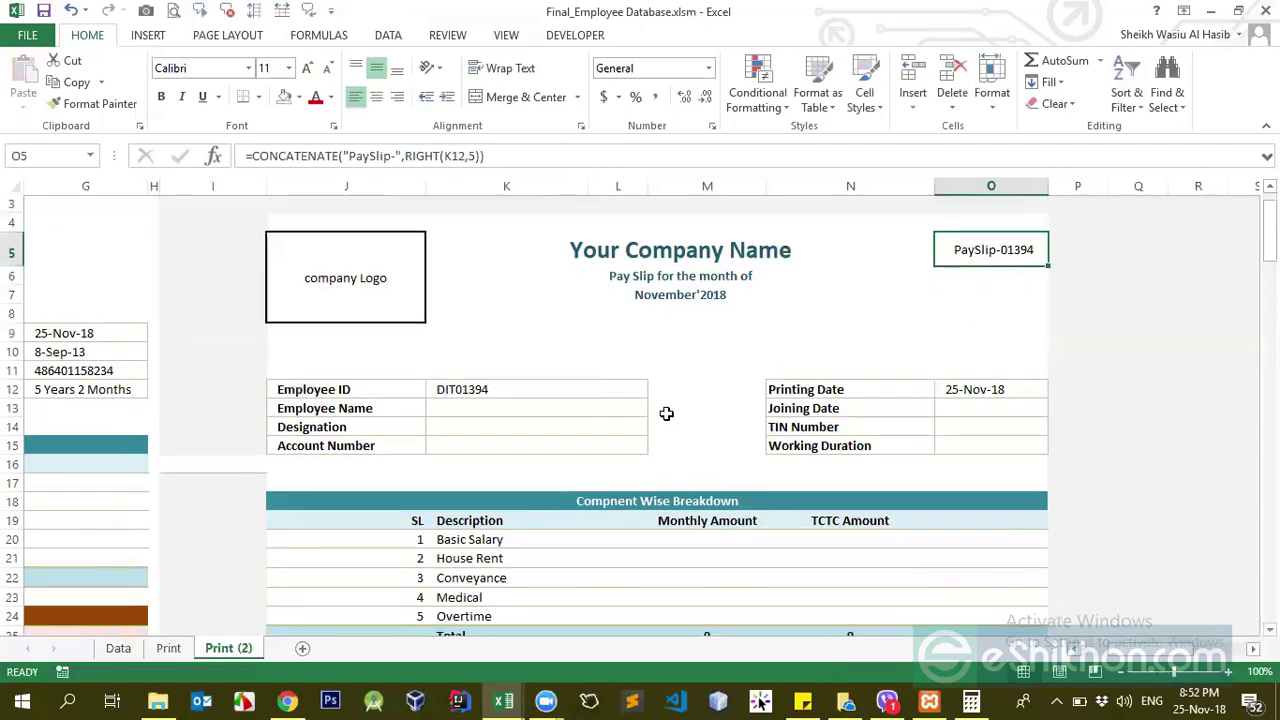
scroll(666, 413, "down", 1)
left_click(955, 372)
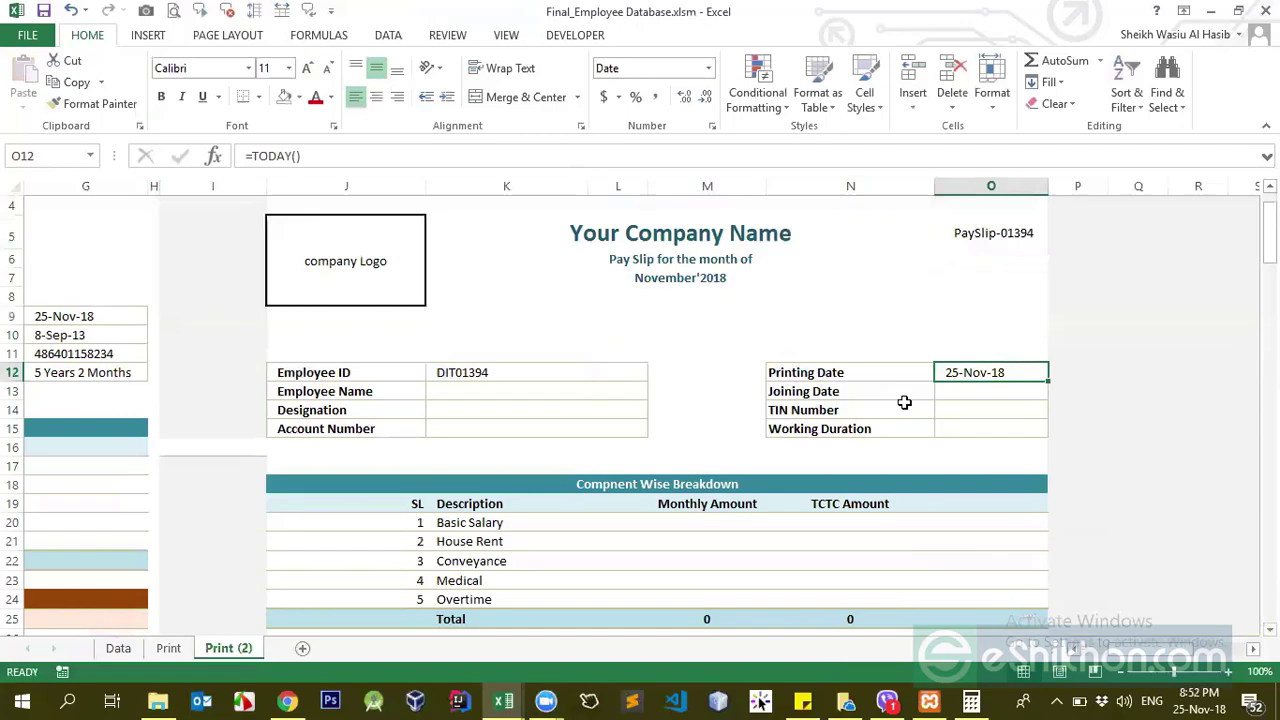
type("=today")
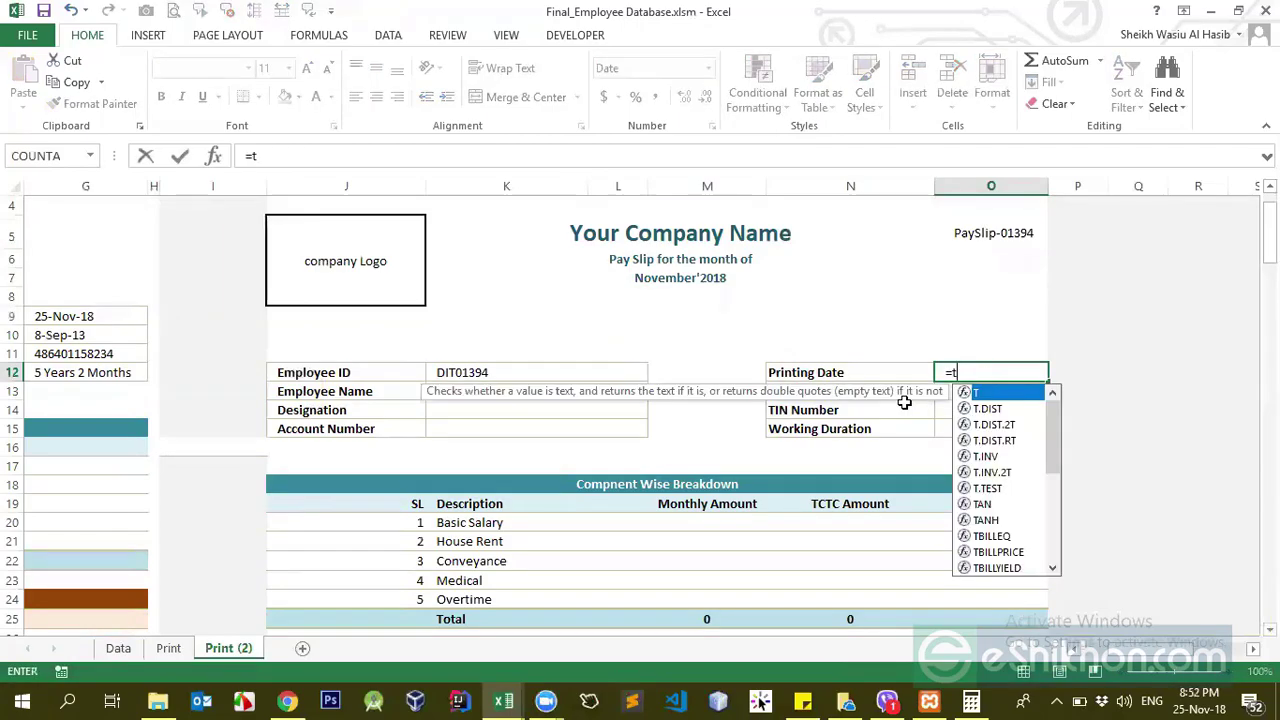
key("Tab")
key("ctrl+Return")
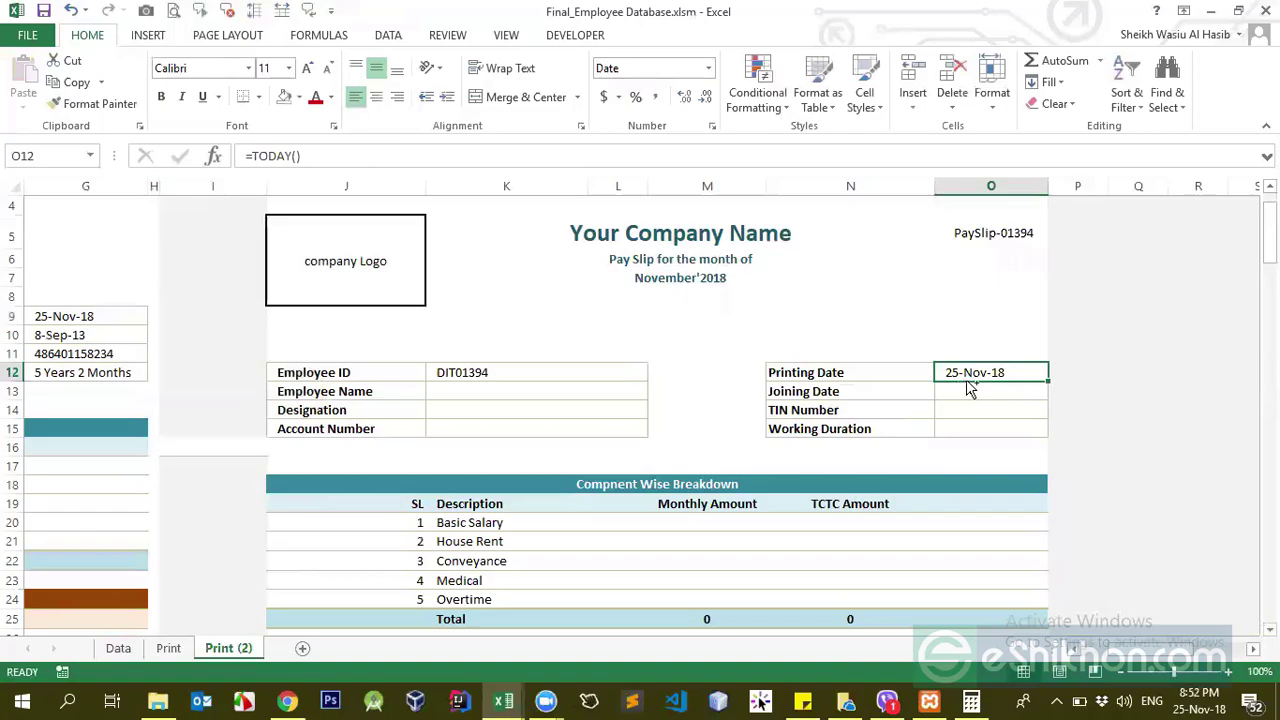
- Apply the custom number format d-mmm-yyyy to the Printing Date in O12 to show a four-digit year
key("ctrl+1")
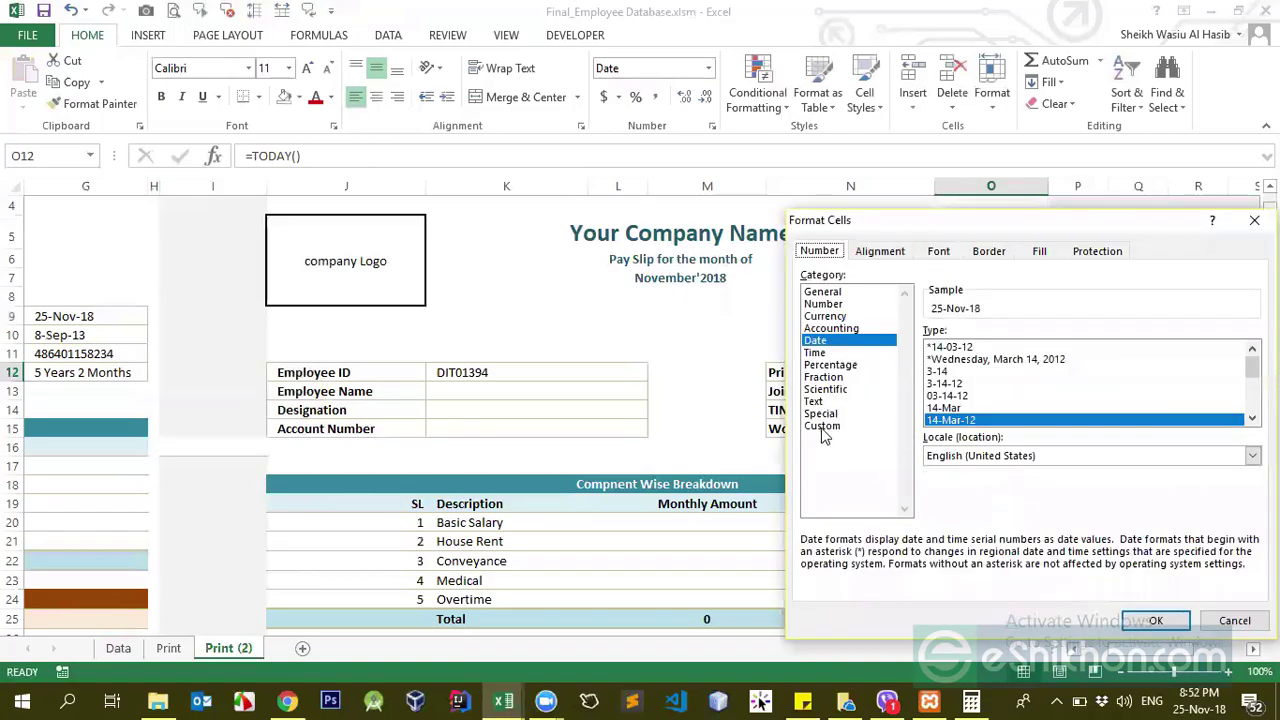
left_click(822, 426)
left_click_drag(1040, 345, 853, 338)
type("d-mm")
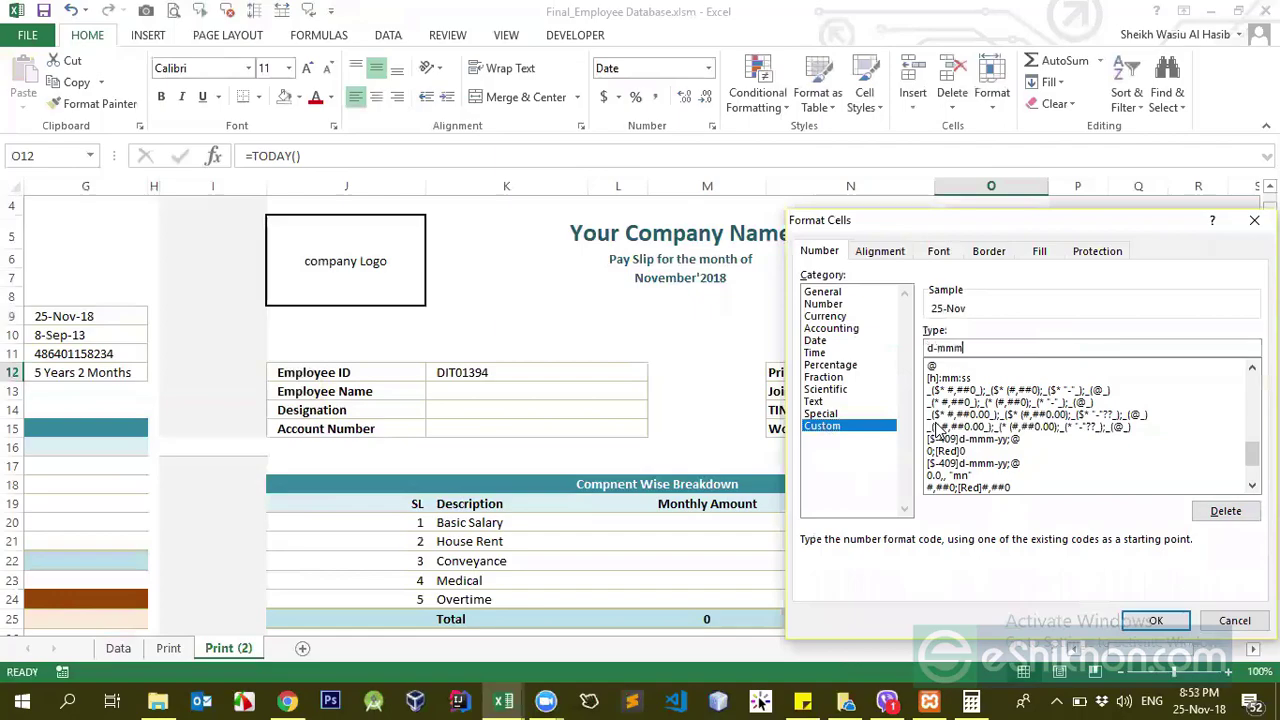
type("m")
key("BackSpace")
key("Return")
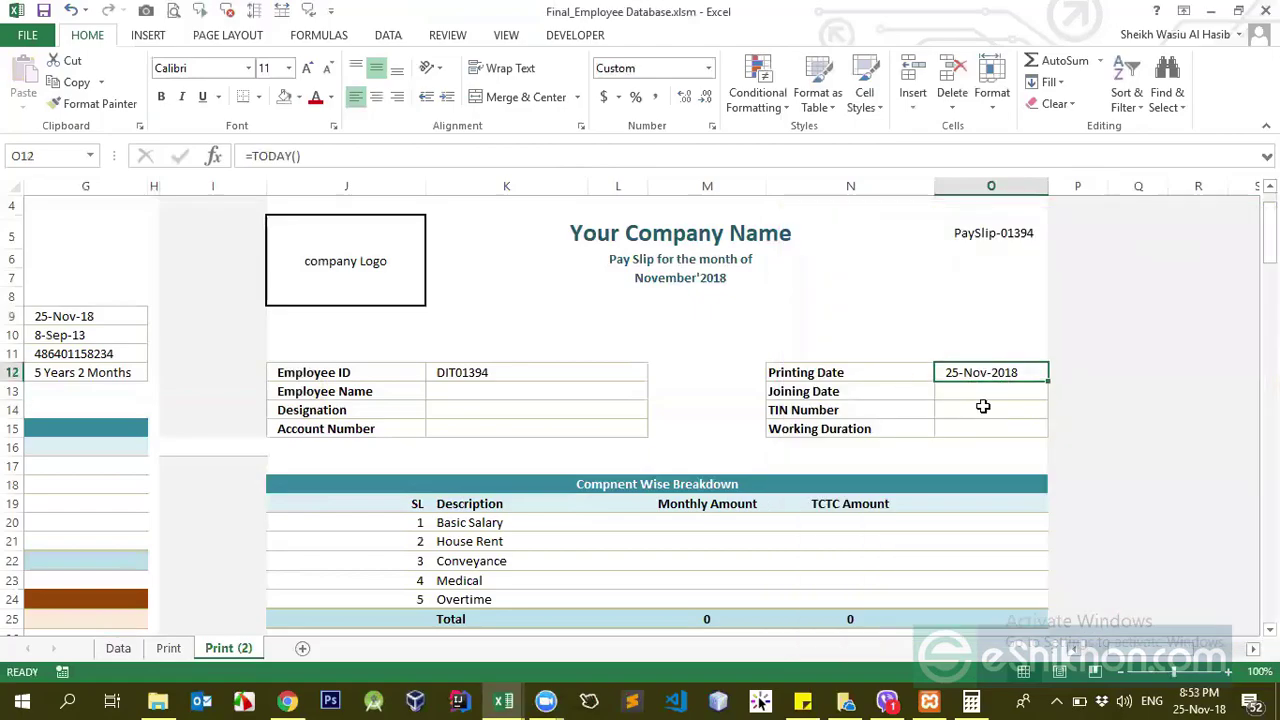
- Start a VLOOKUP formula for the Employee Name in K13 and bring up the Data sheet for its arguments
left_click(496, 392)
left_click(471, 371)
left_click(500, 396)
type("=vl")
key("Tab")
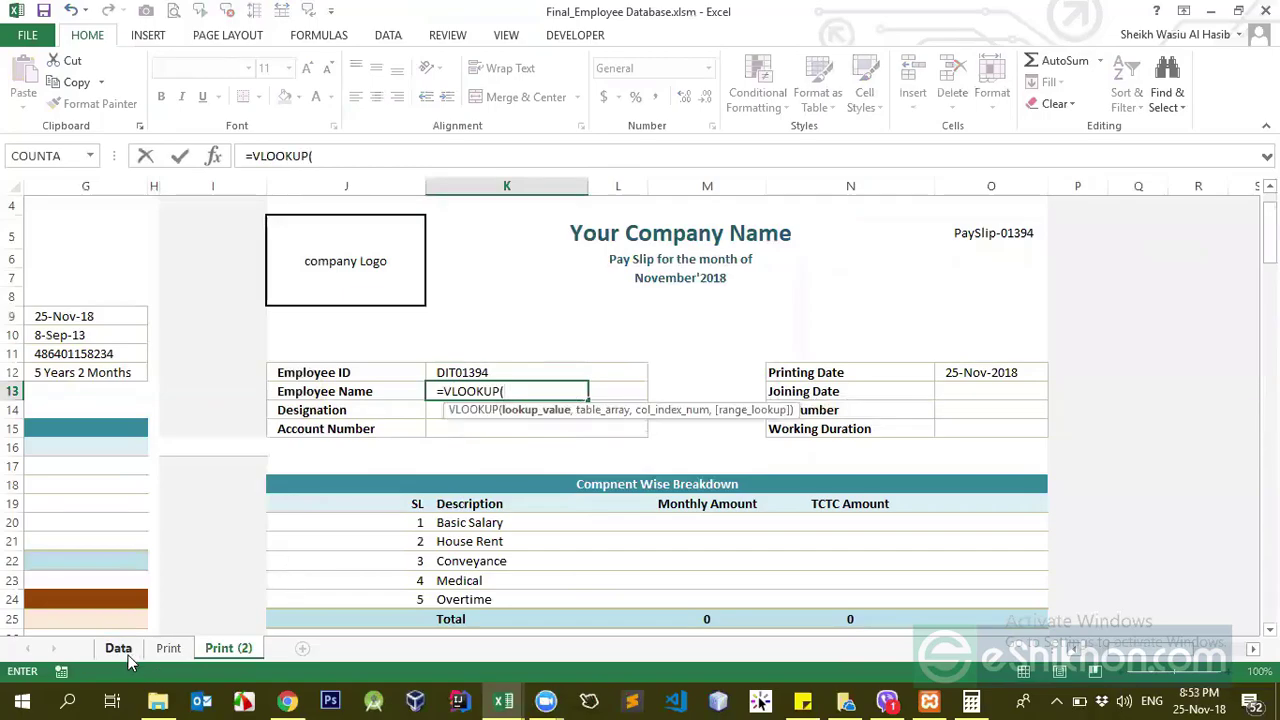
left_click(124, 652)
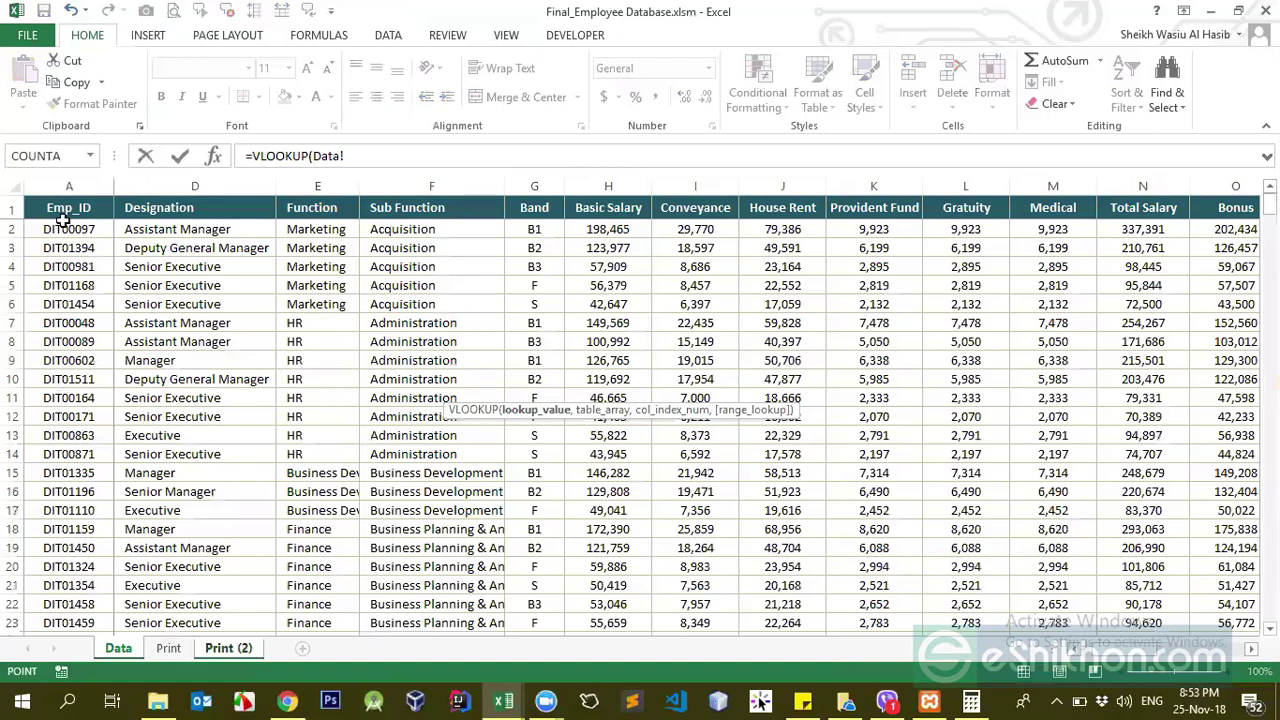
left_click(68, 186)
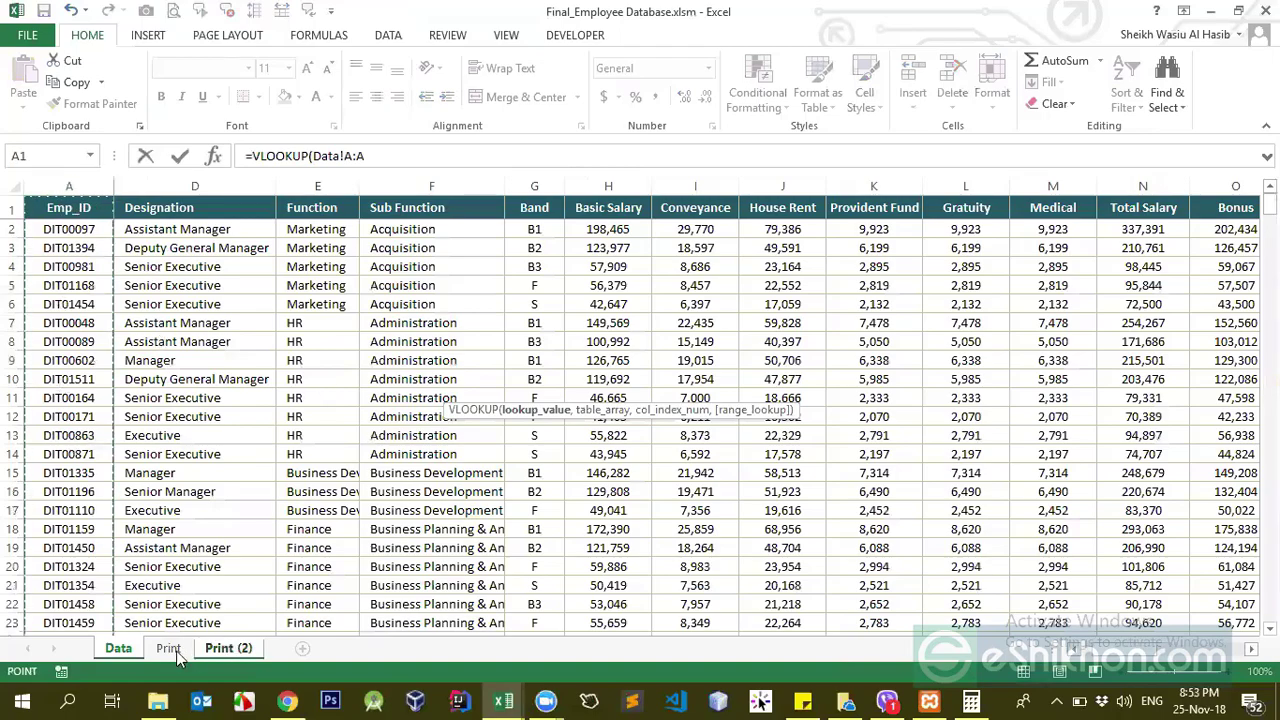
left_click(222, 648)
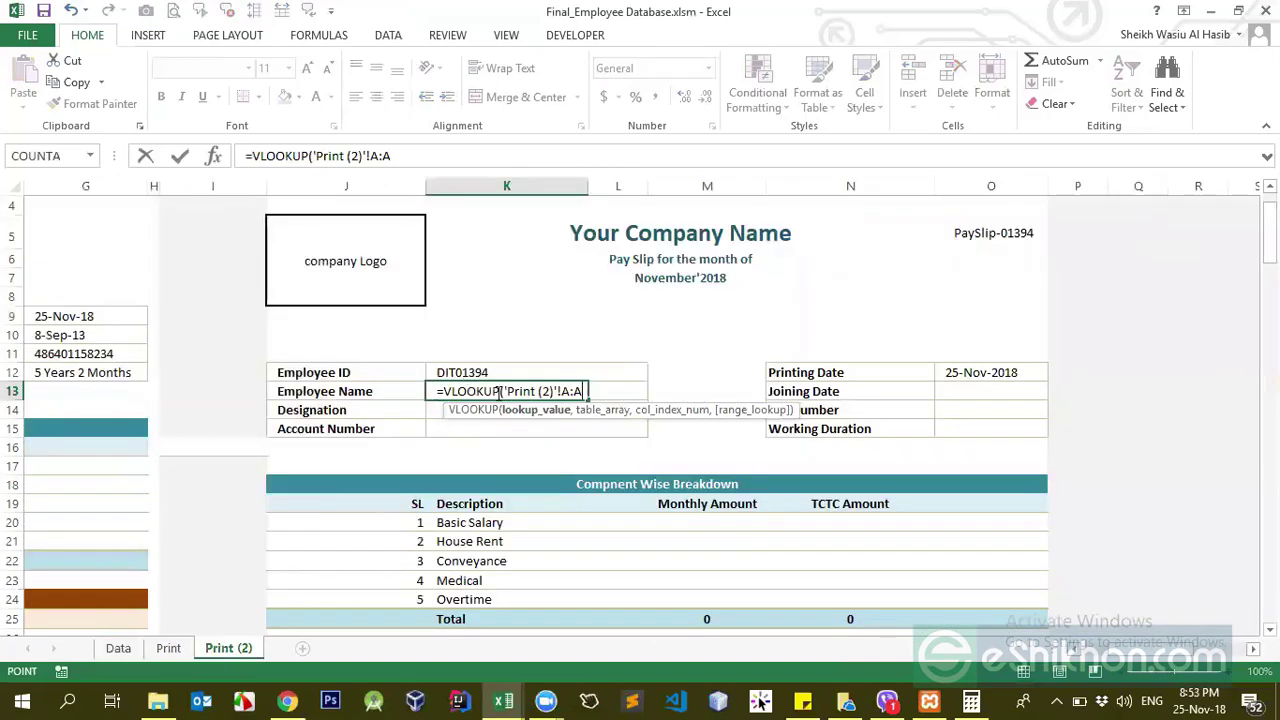
left_click_drag(588, 391, 505, 391)
key("BackSpace")
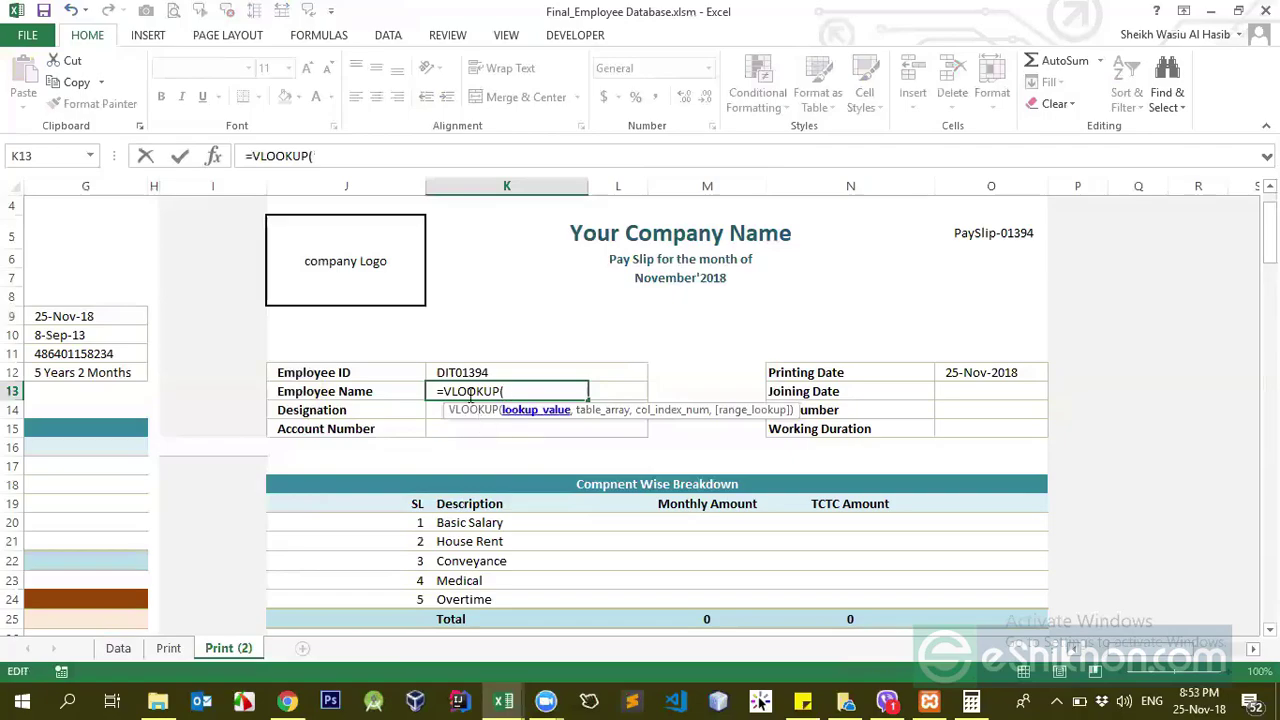
left_click(463, 372)
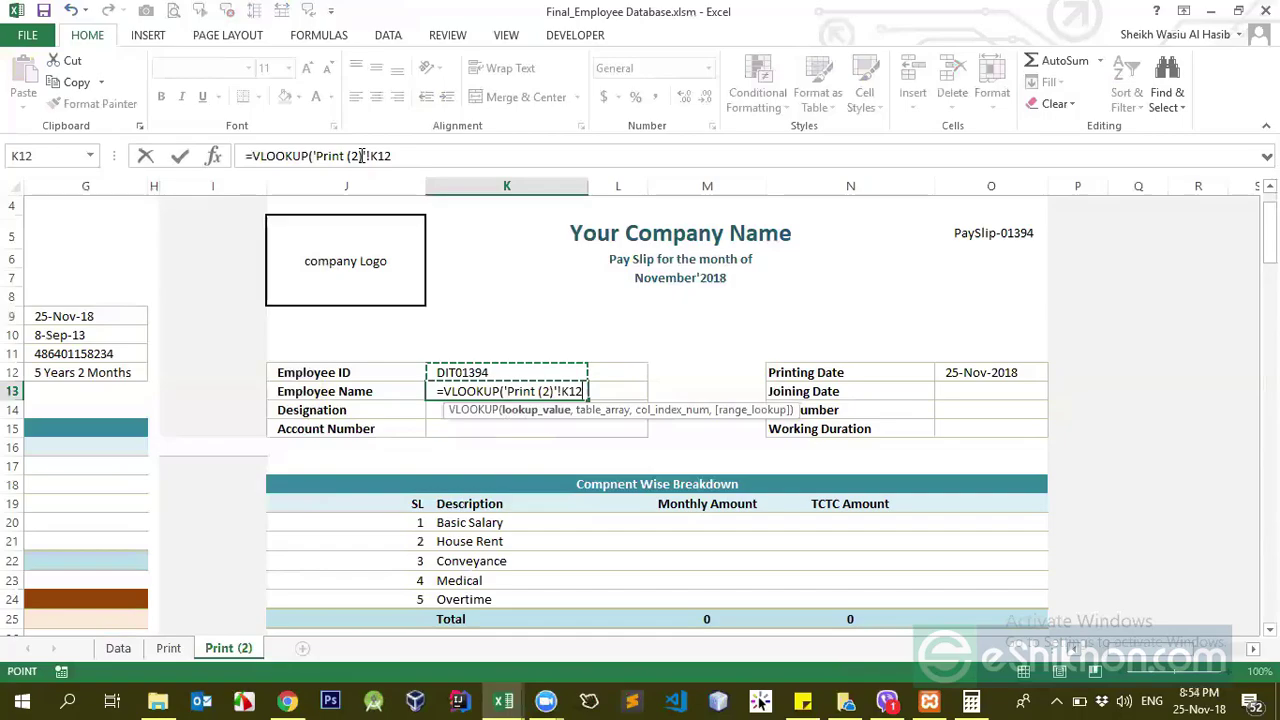
left_click_drag(582, 391, 379, 389)
key("BackSpace")
key("Return")
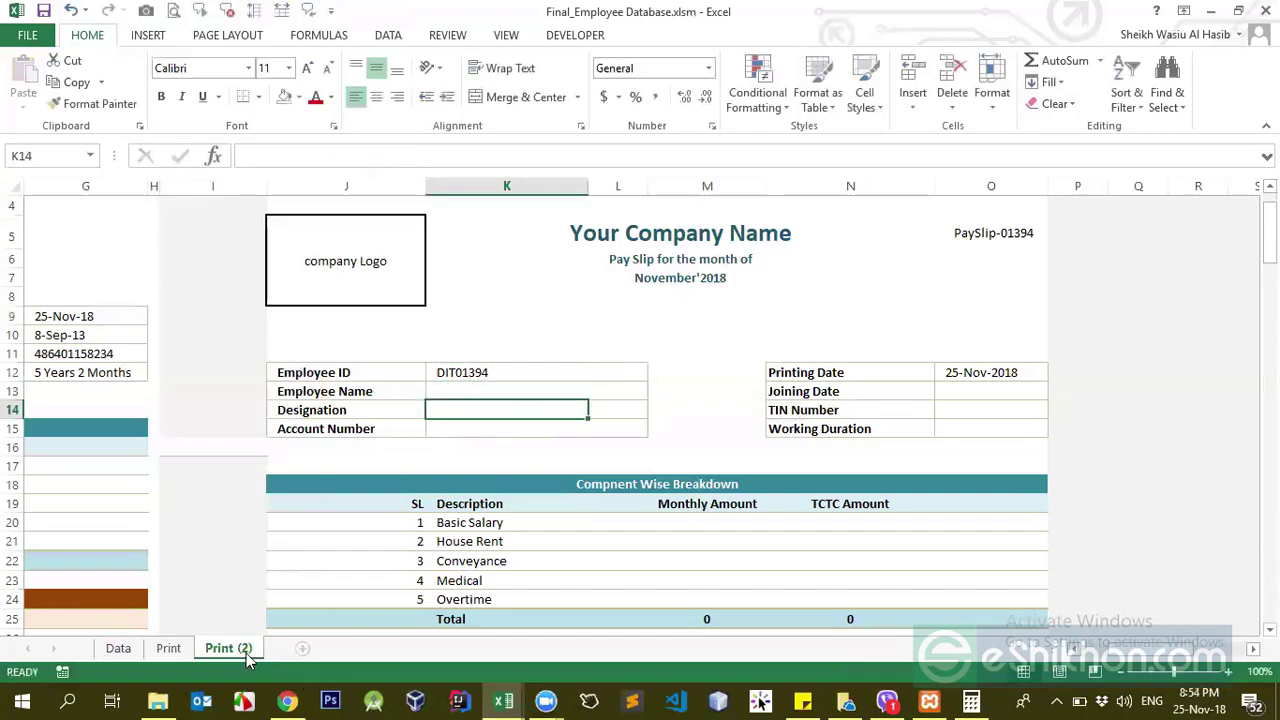
- Rename the "Print (2)" sheet as Pay
double_click(247, 650)
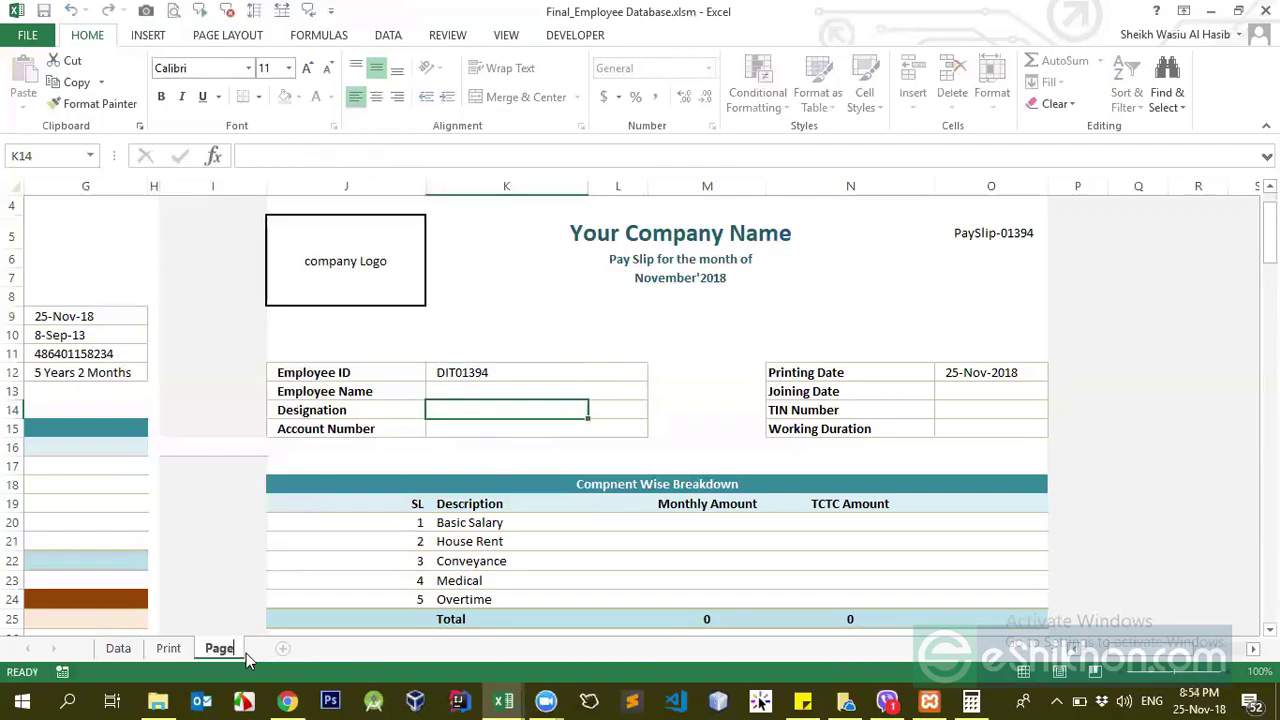
type("Pay")
key("Return")
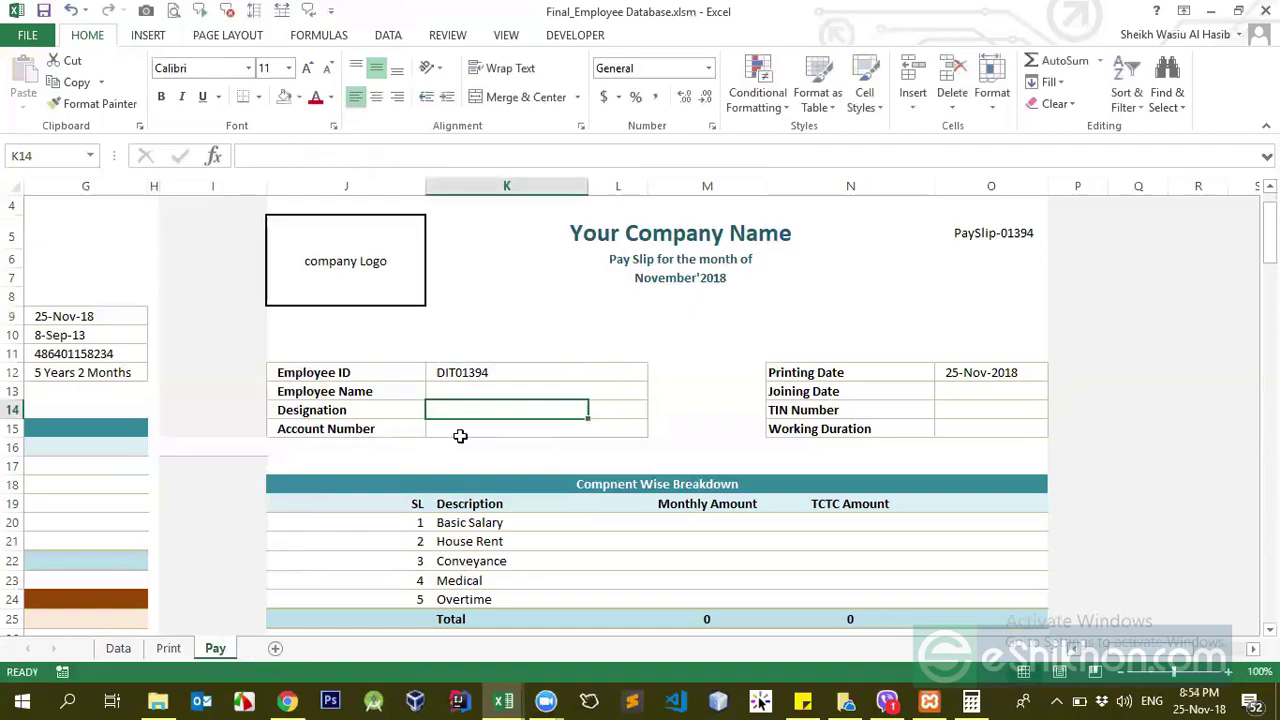
- Start a VLOOKUP formula in the Employee Name cell K13 with the absolute reference $K$12 as the lookup value
left_click(483, 390)
type("=vlo")
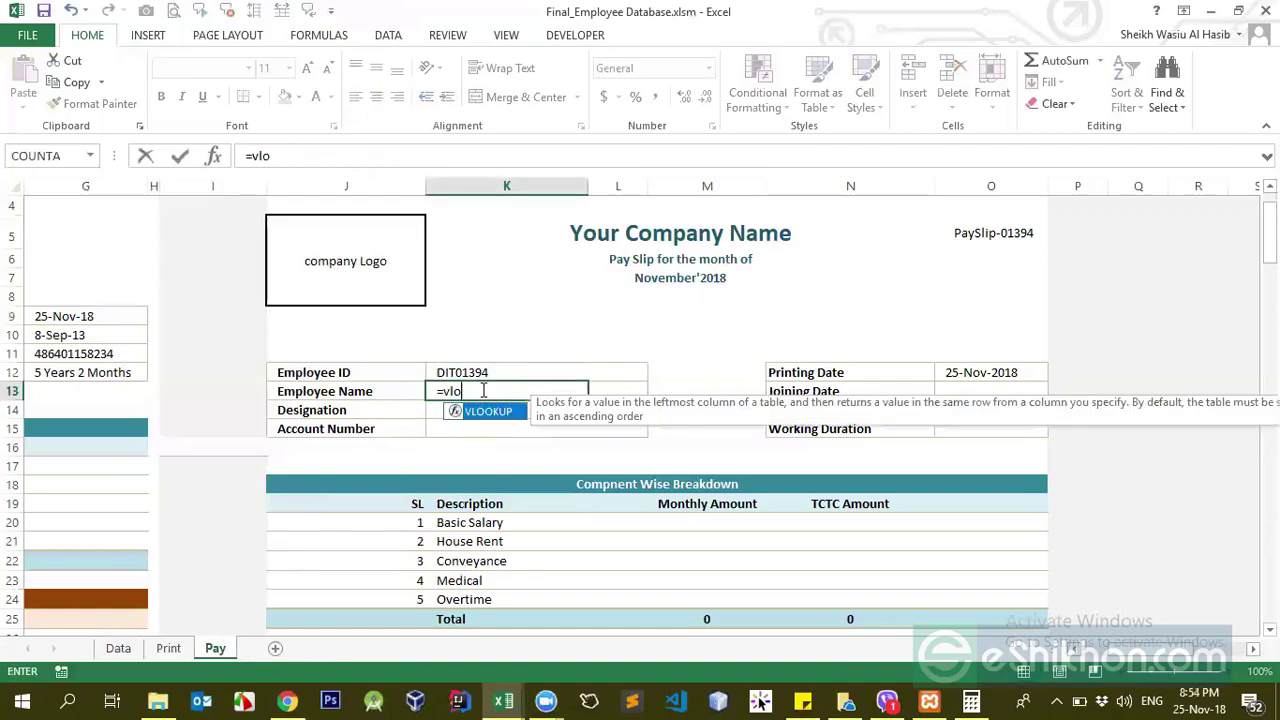
key("Tab")
left_click(481, 371)
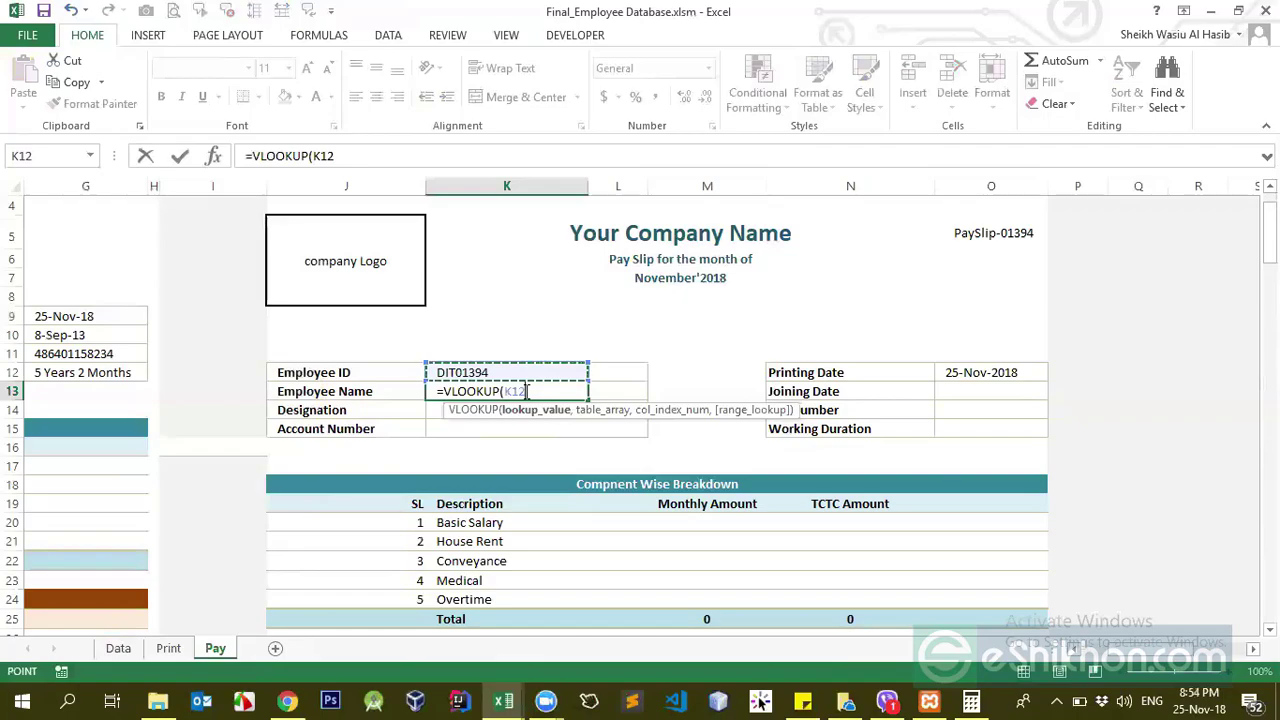
key("F4")
type(",")
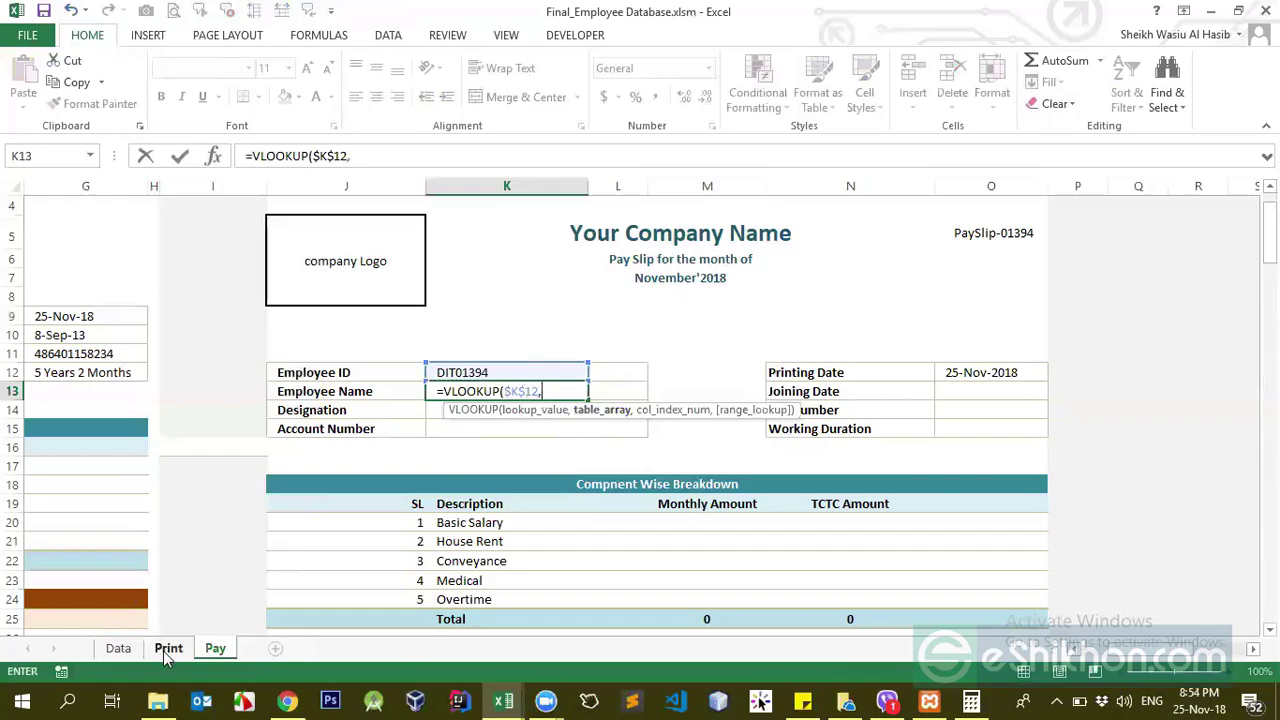
- Use the whole employee table on the Data sheet as the table array, with absolute references $A$1:$AA$428
left_click(118, 648)
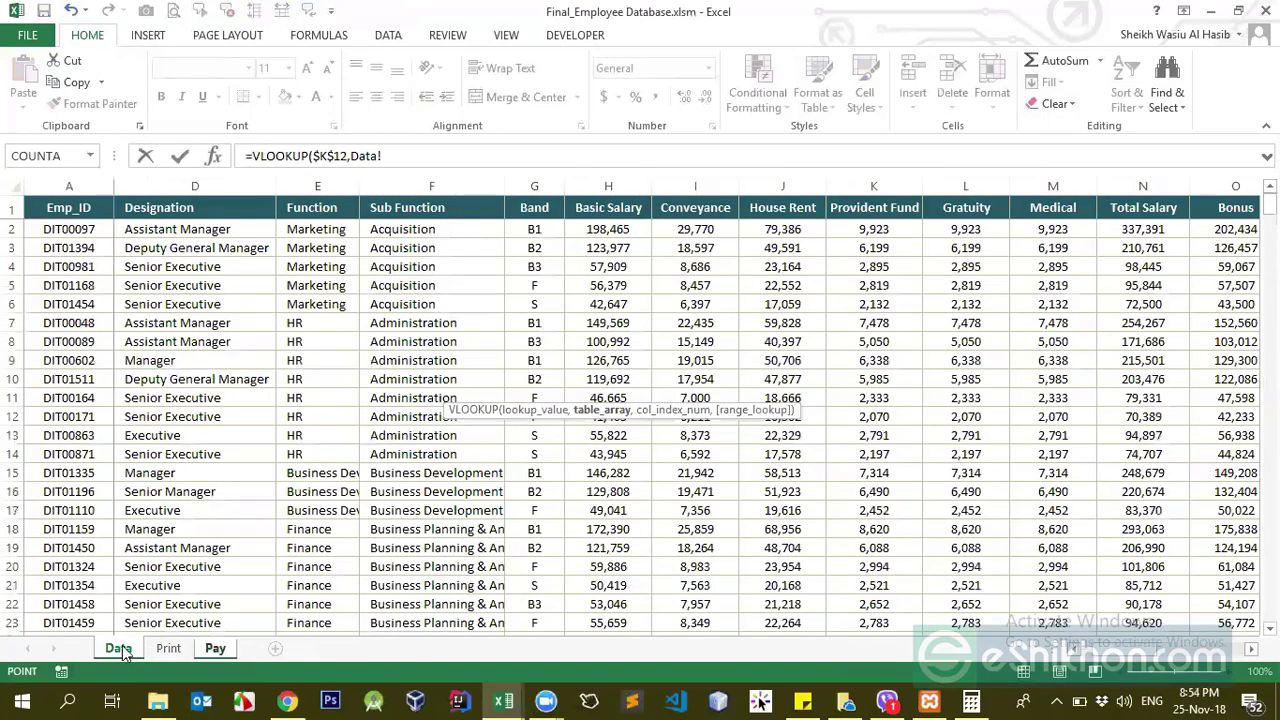
left_click(62, 210)
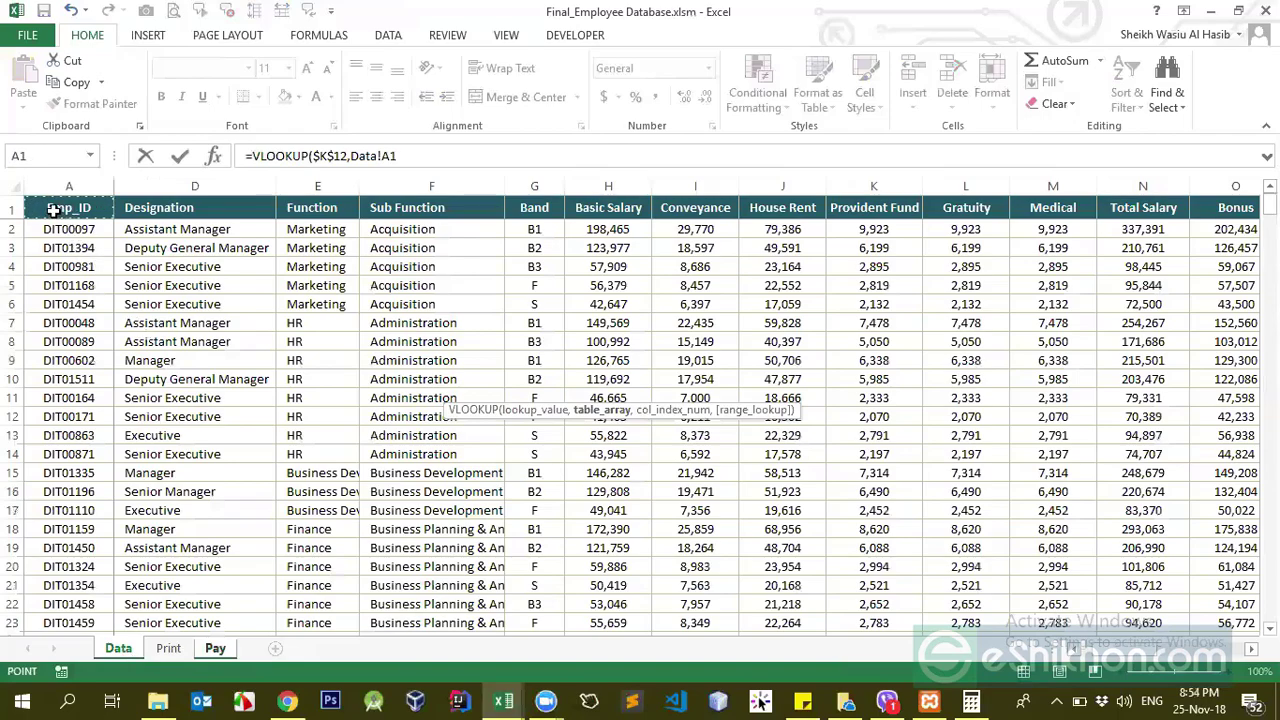
key("ctrl+shift+Right")
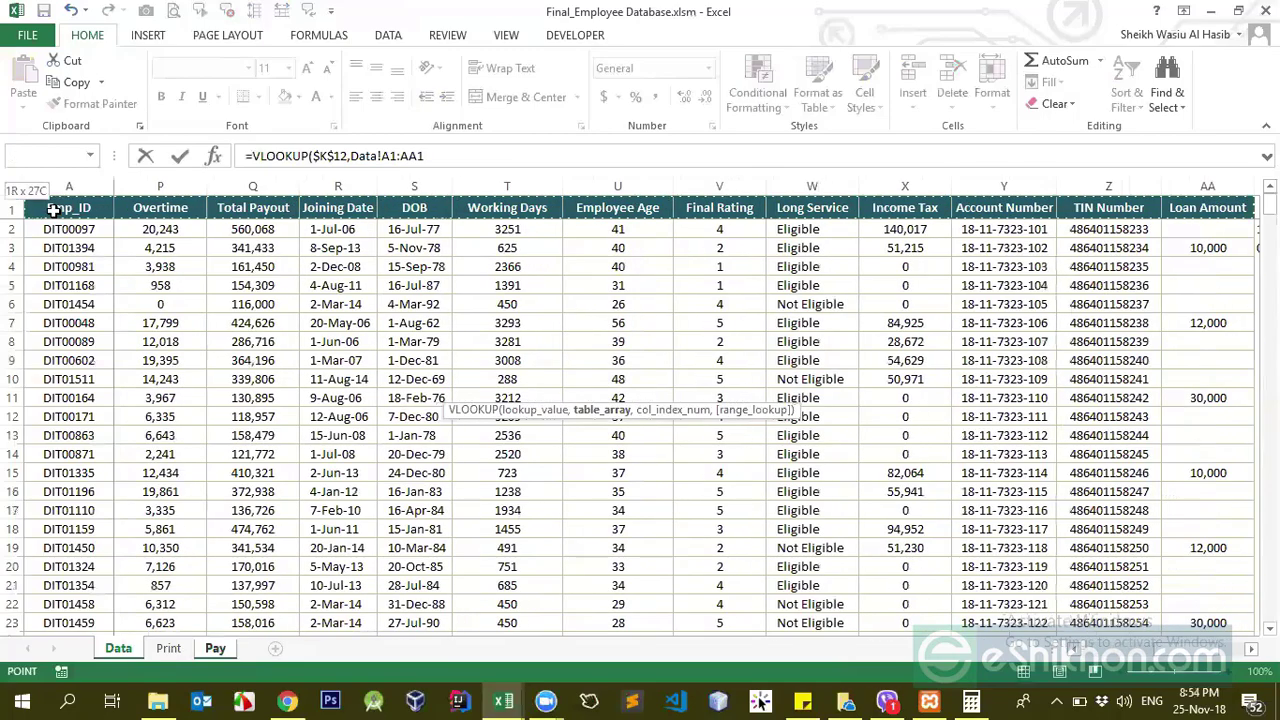
key("ctrl+shift+Down")
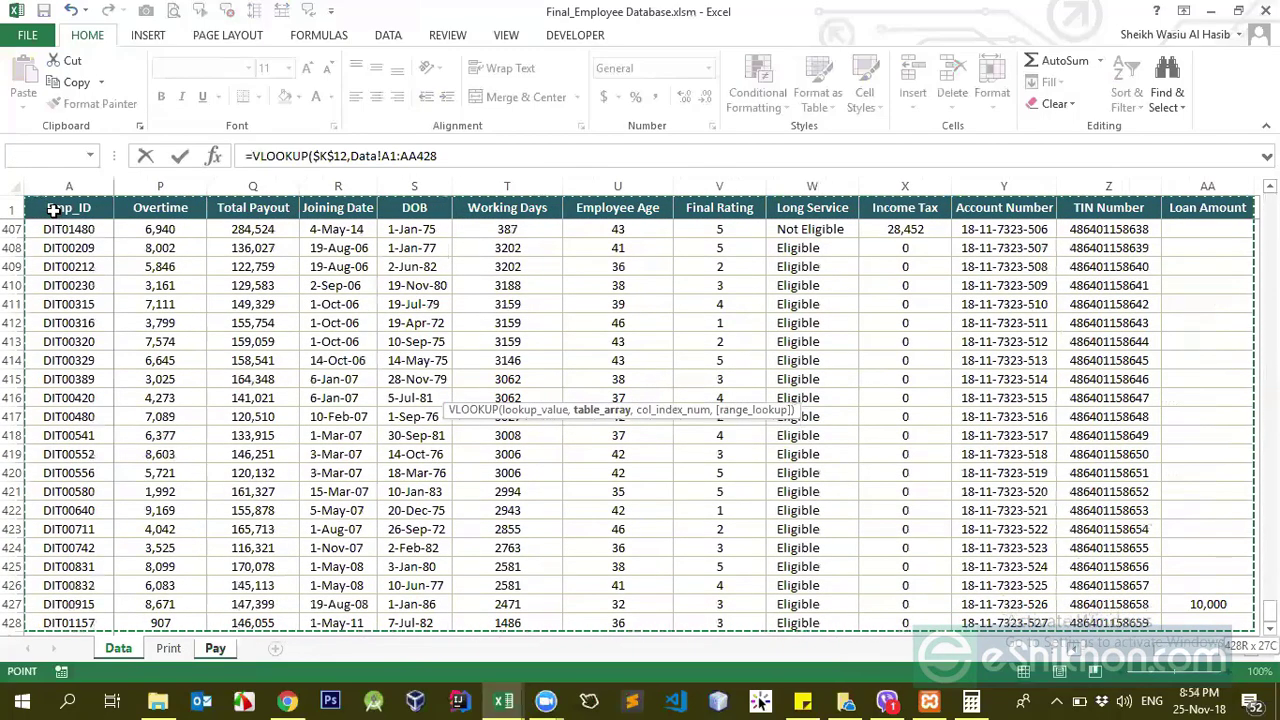
key("F4")
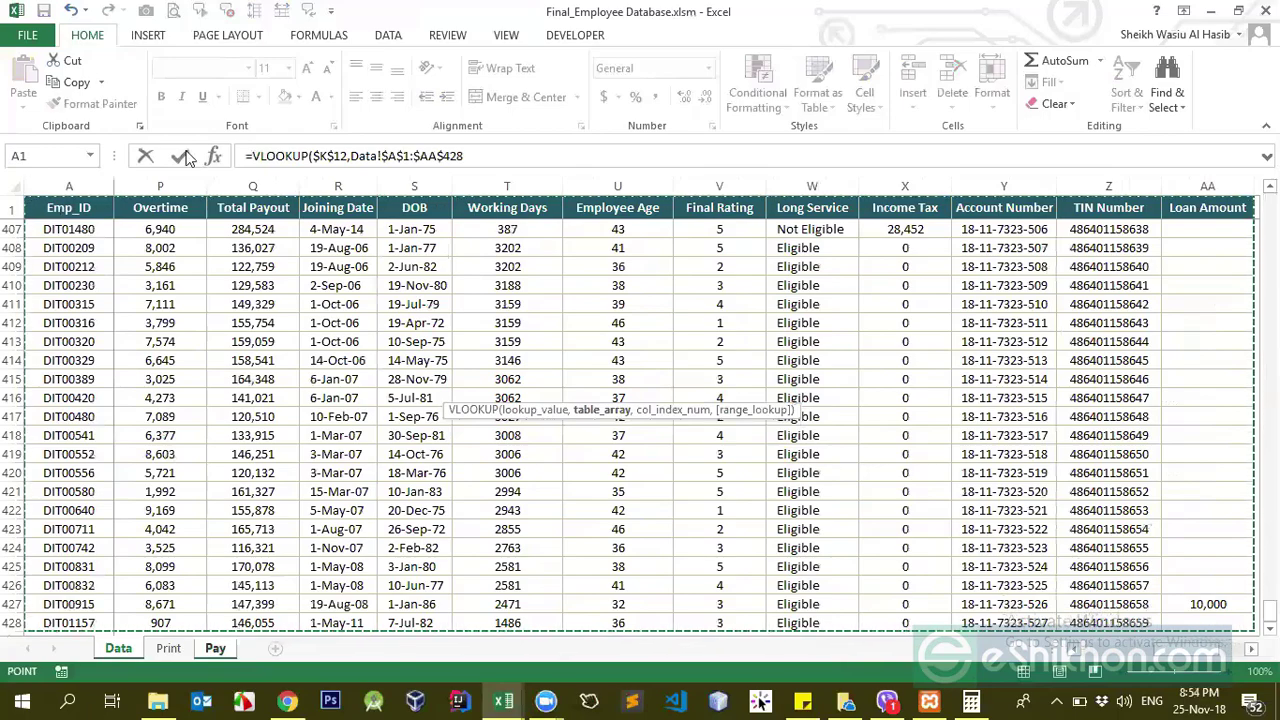
- Complete the VLOOKUP formula with column index 2 and the exact-match argument 0
scroll(971, 457, "down", 3)
scroll(1038, 554, "up", 3)
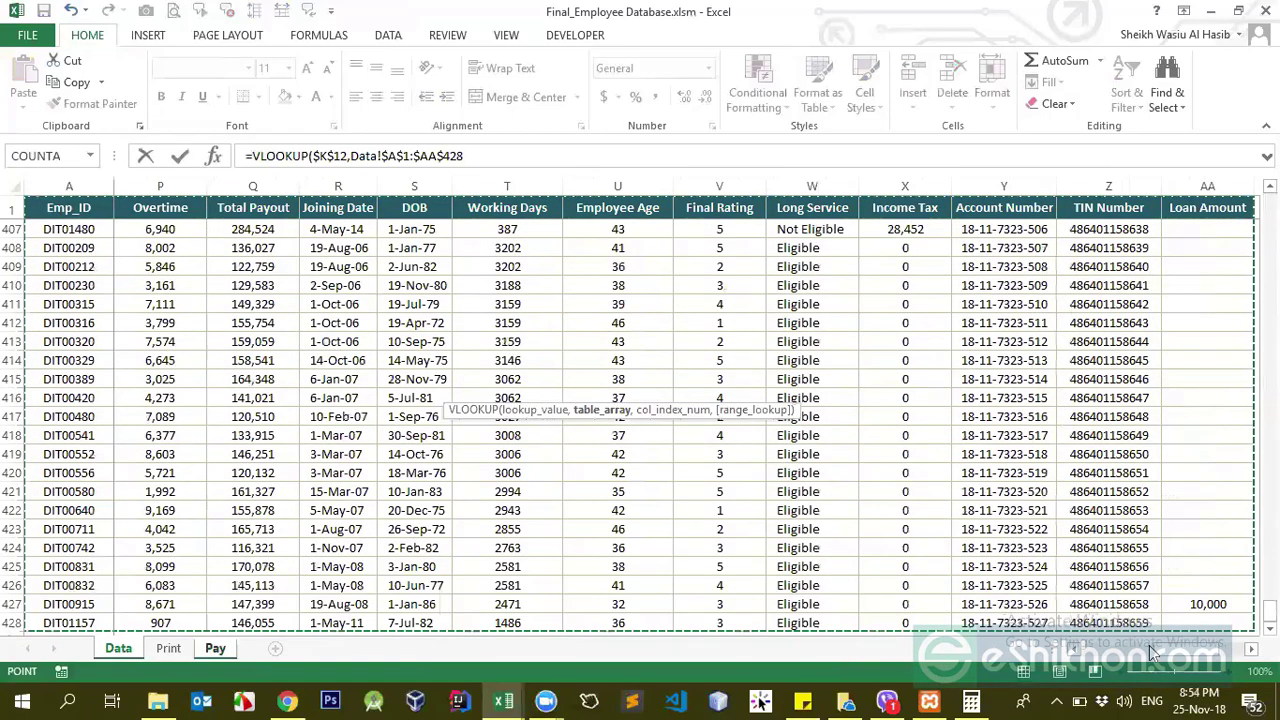
left_click(500, 156)
left_click_drag(1183, 655, 1080, 654)
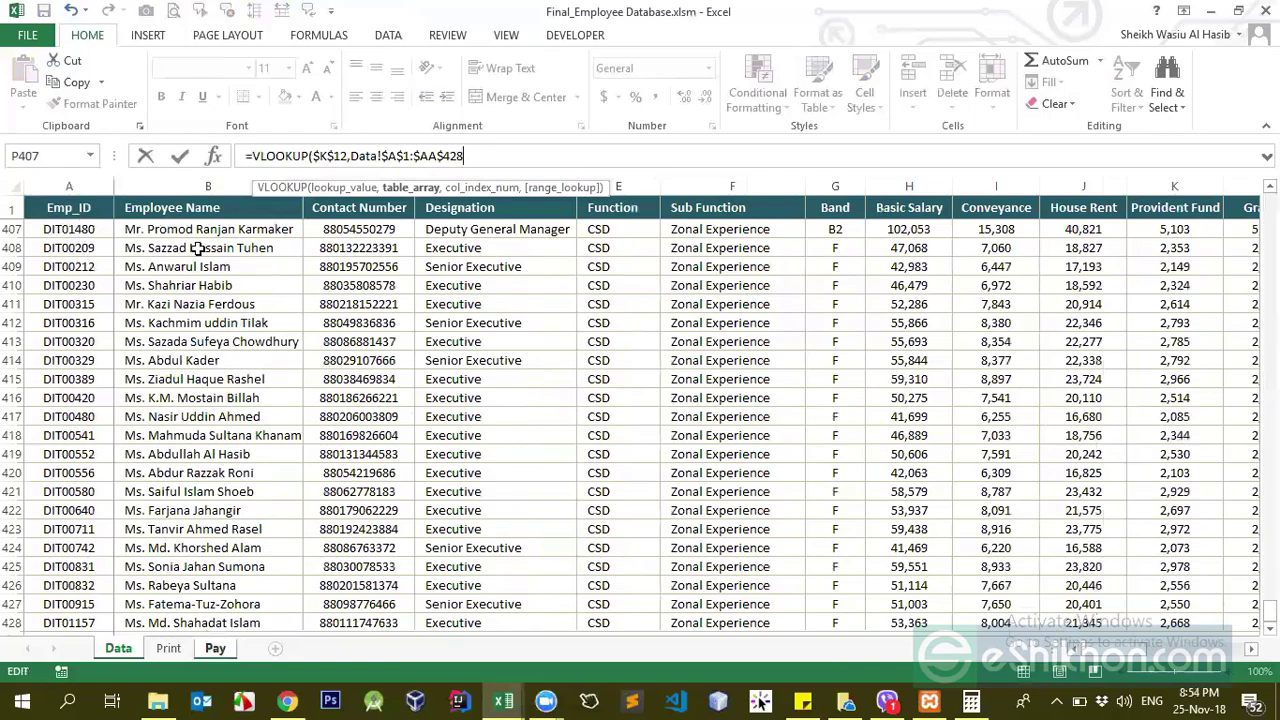
type(",2,0)")
key("Return")
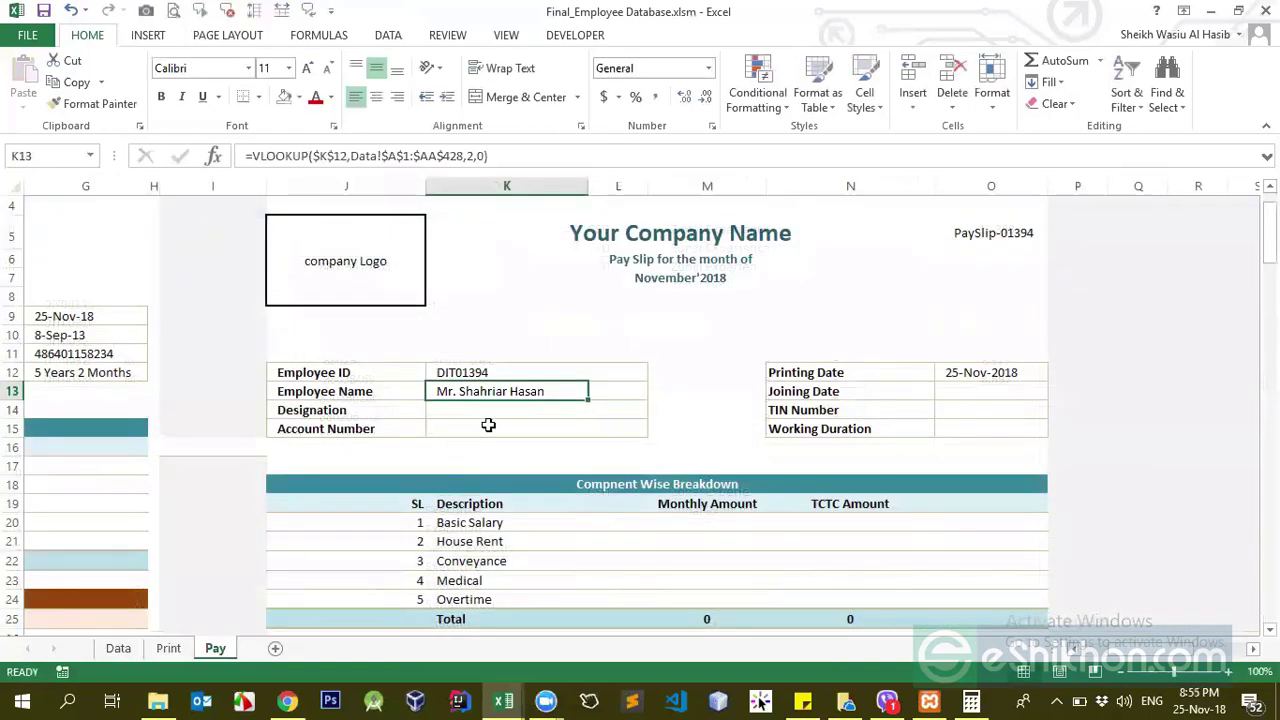
- Compare the employee name returned on the Pay sheet with the matching employee ID's record on the Data sheet
left_click(491, 387)
left_click(456, 369)
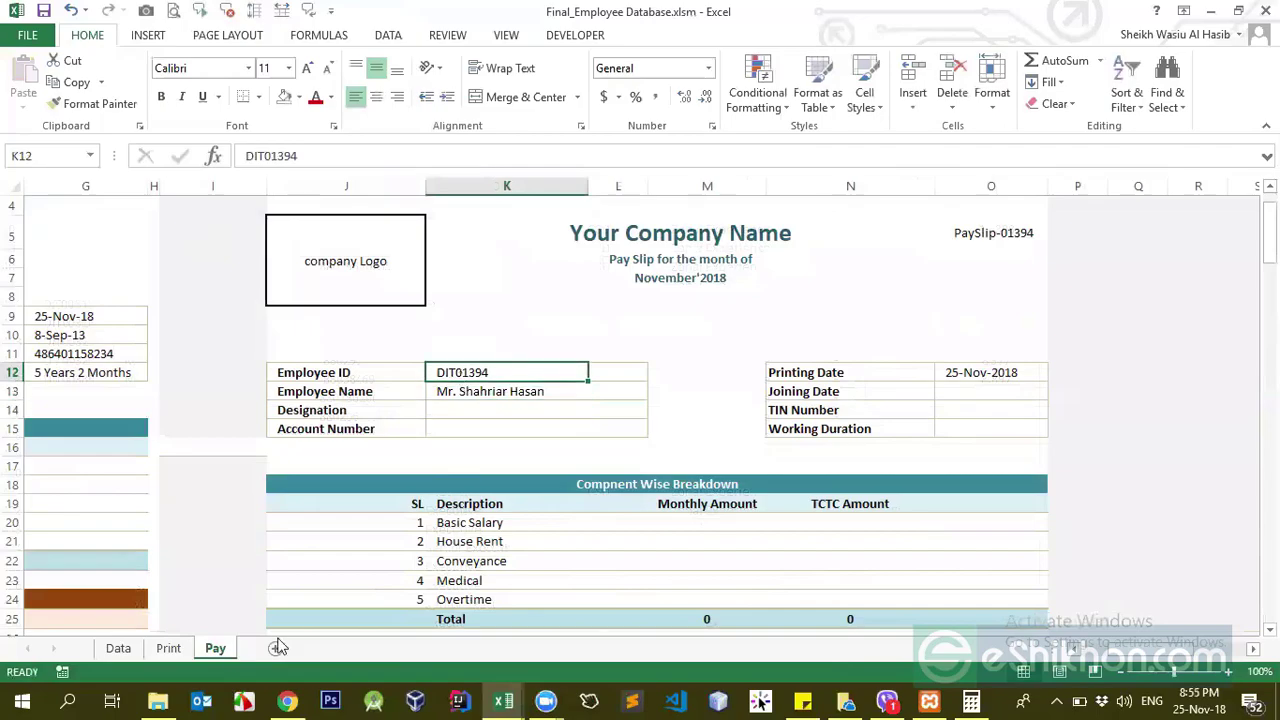
left_click(118, 648)
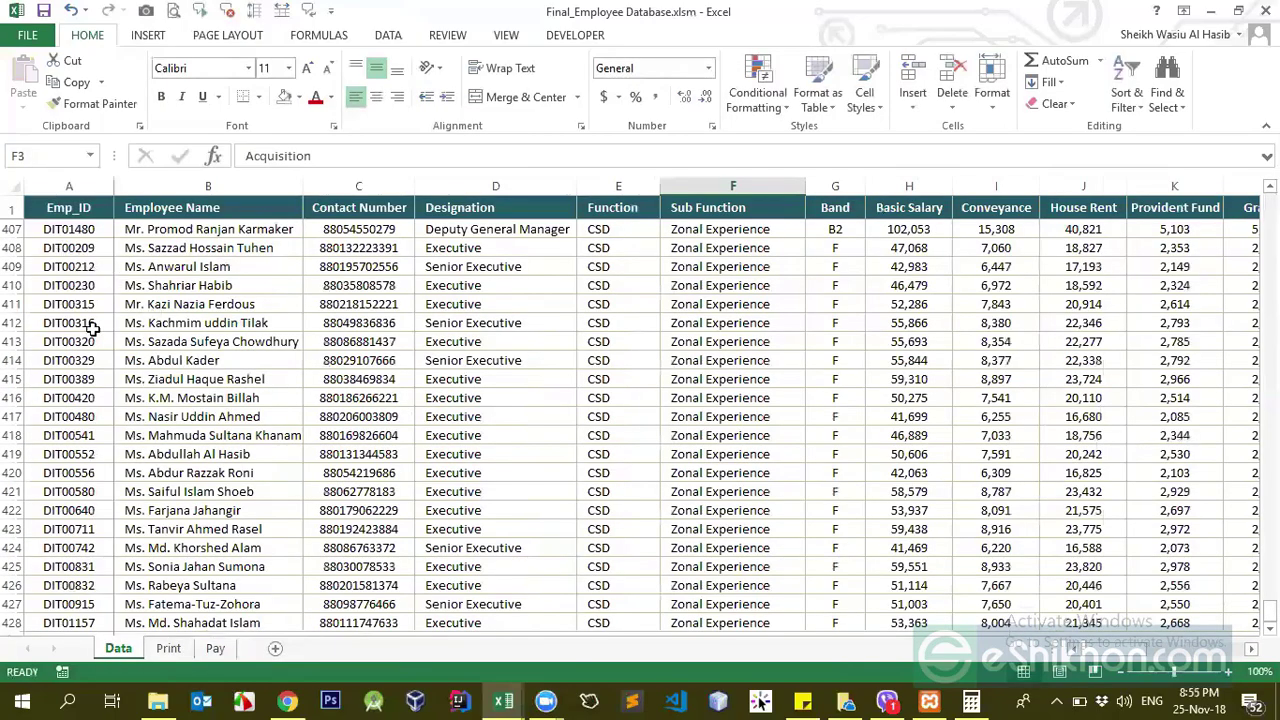
scroll(93, 360, "up", 16)
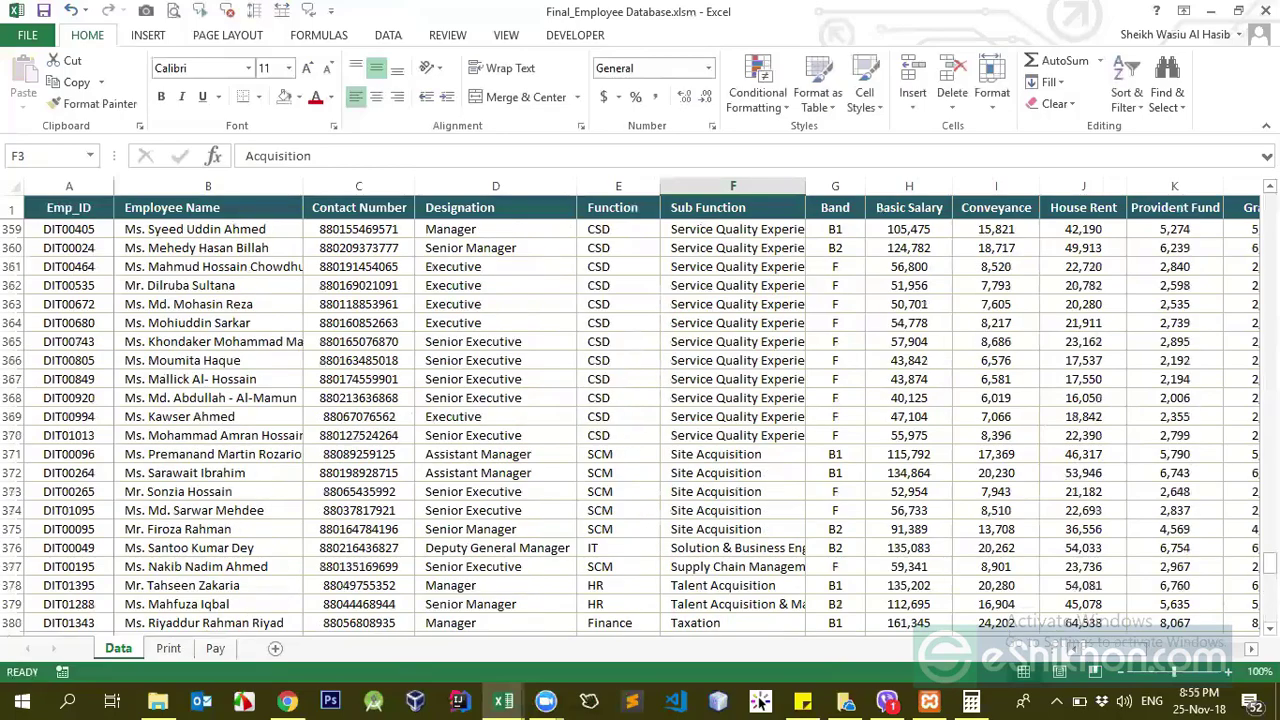
scroll(210, 294, "up", 20)
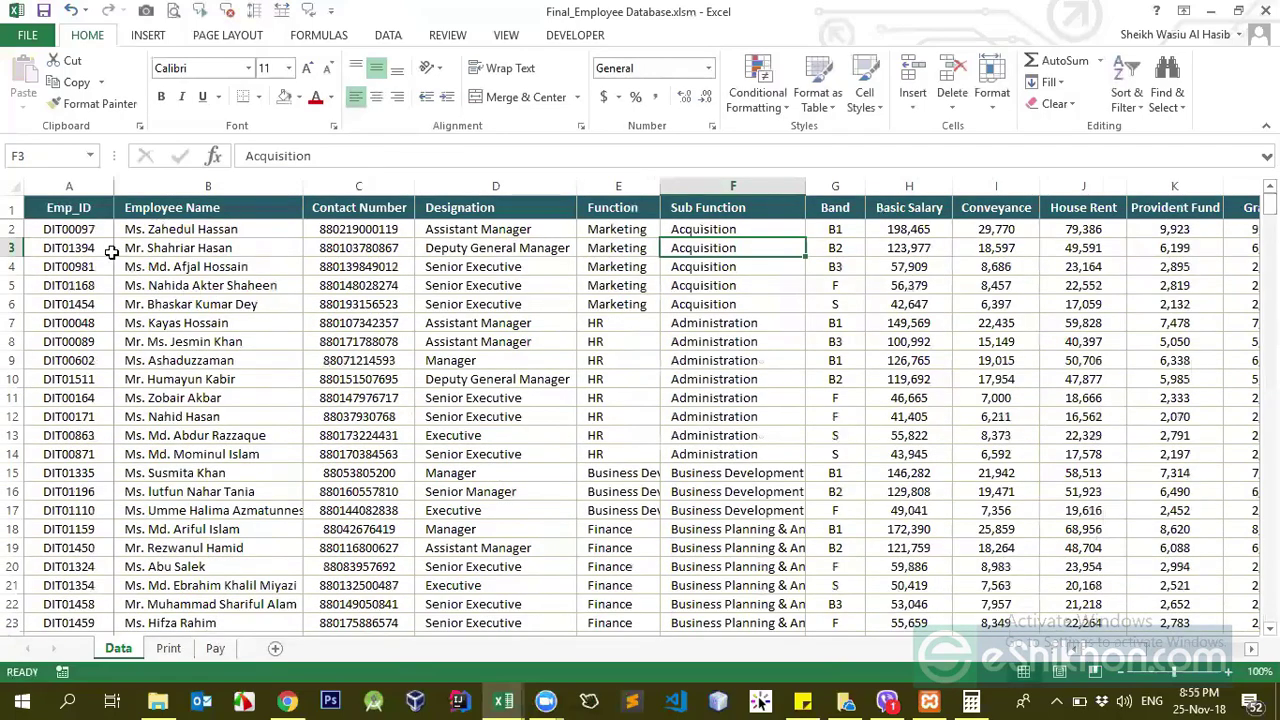
left_click(90, 247)
left_click(158, 246)
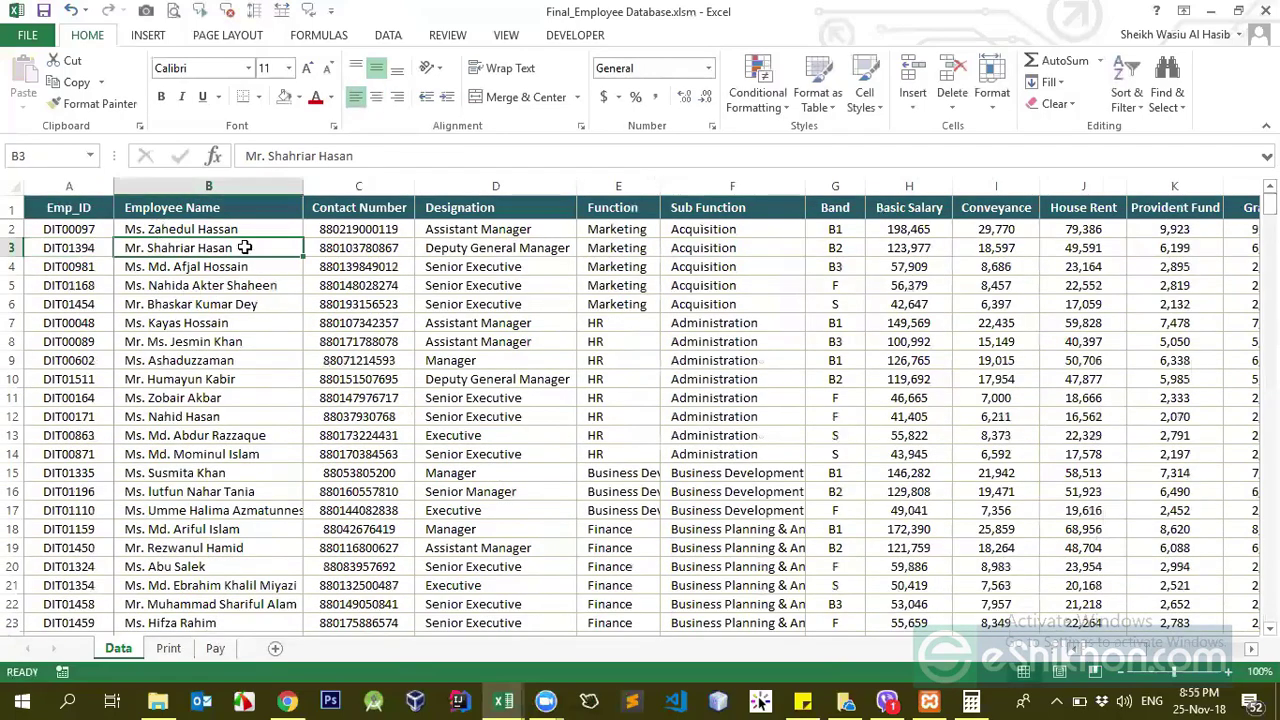
left_click(168, 648)
left_click(213, 648)
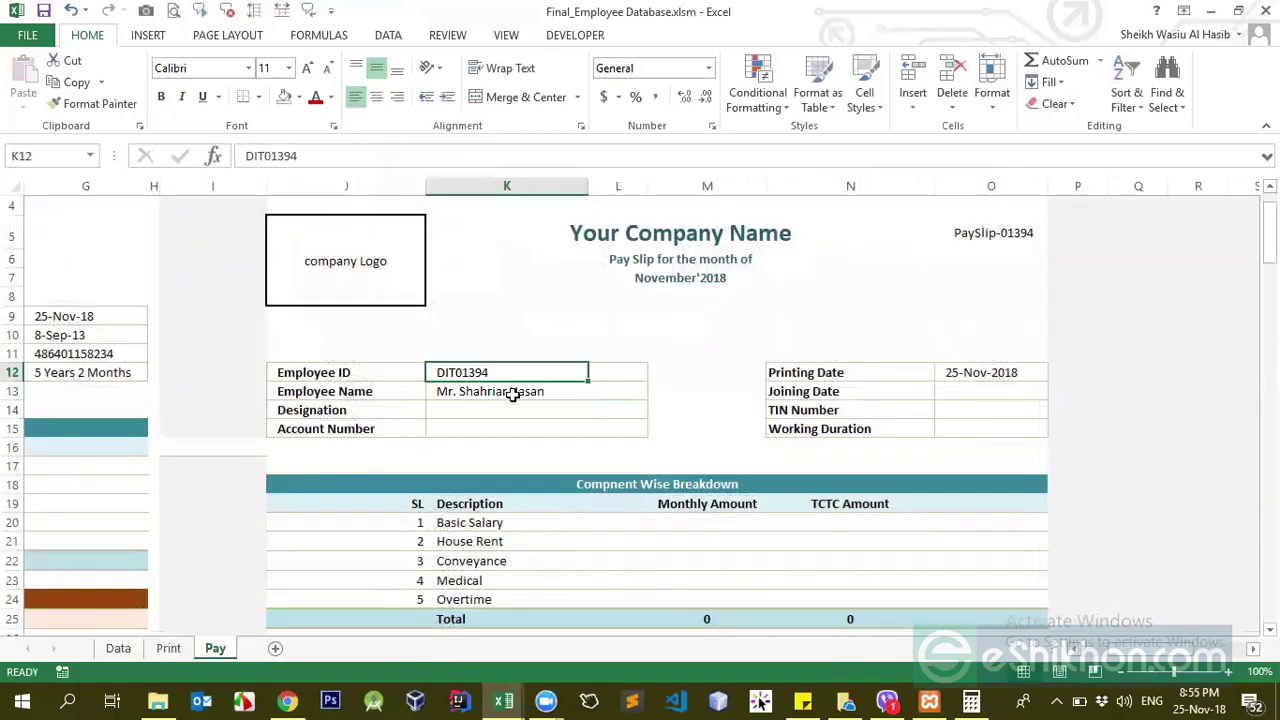
left_click(514, 391)
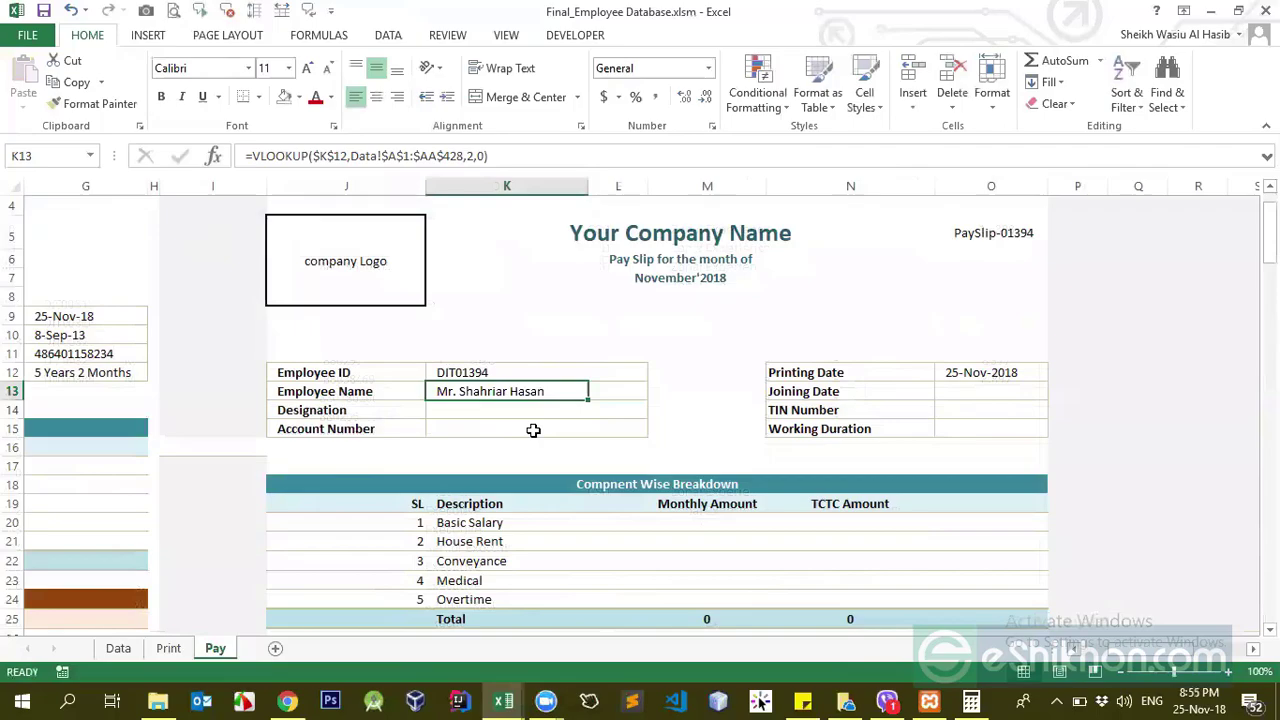
left_click(356, 428)
left_click(446, 427)
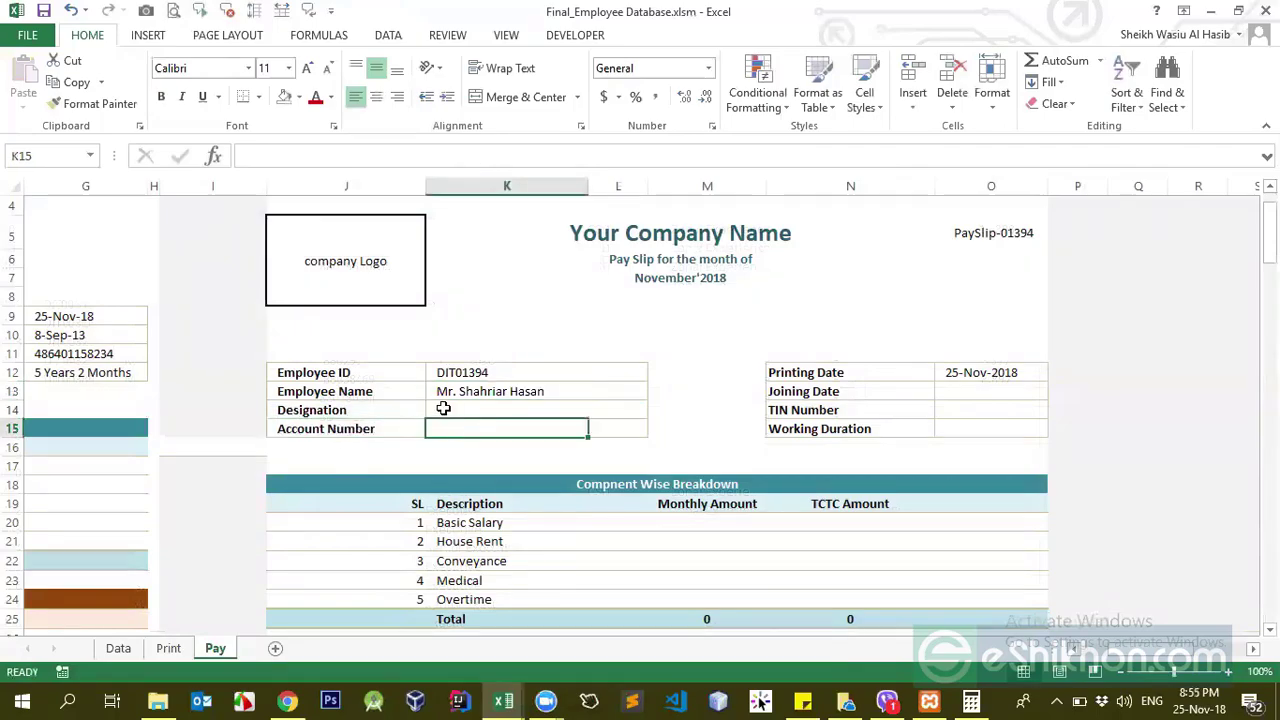
left_click(391, 405)
left_click(474, 412)
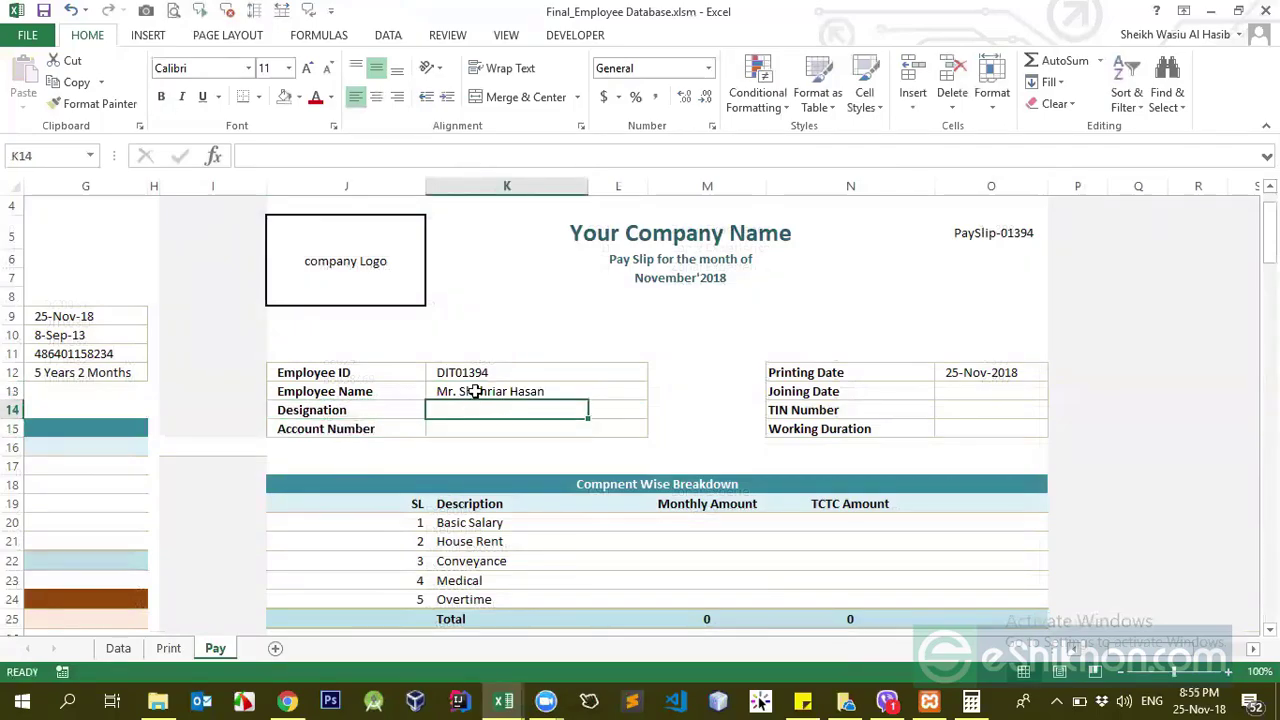
- Replace the column index 2 in K13's VLOOKUP formula with a nested MATCH function
left_click(474, 391)
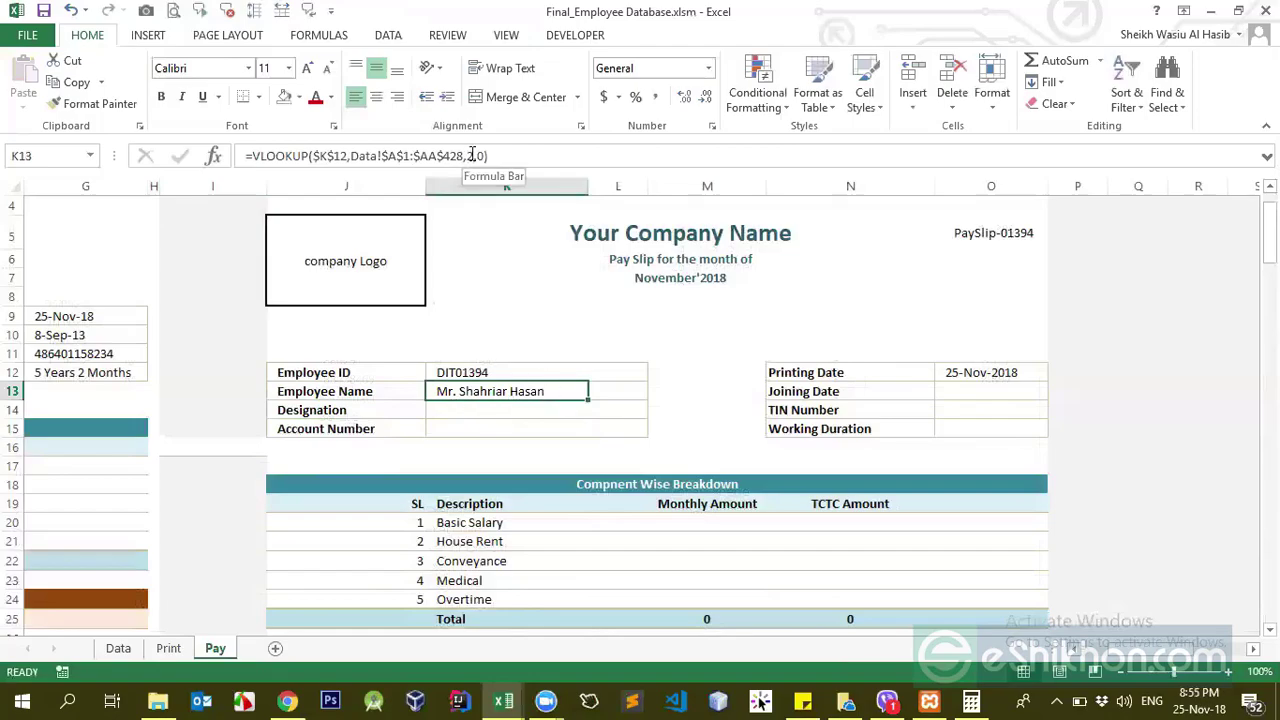
left_click(472, 155)
key("BackSpace")
type("mact")
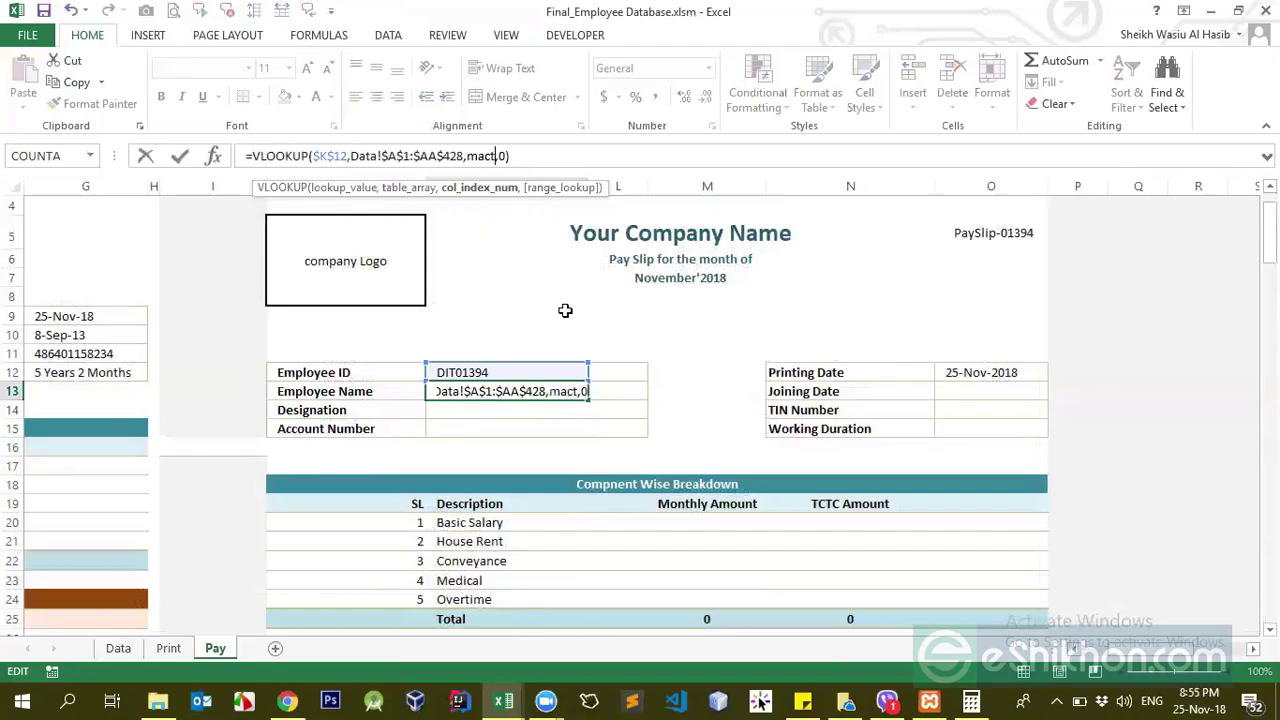
key("BackSpace")
key("BackSpace")
type("tch")
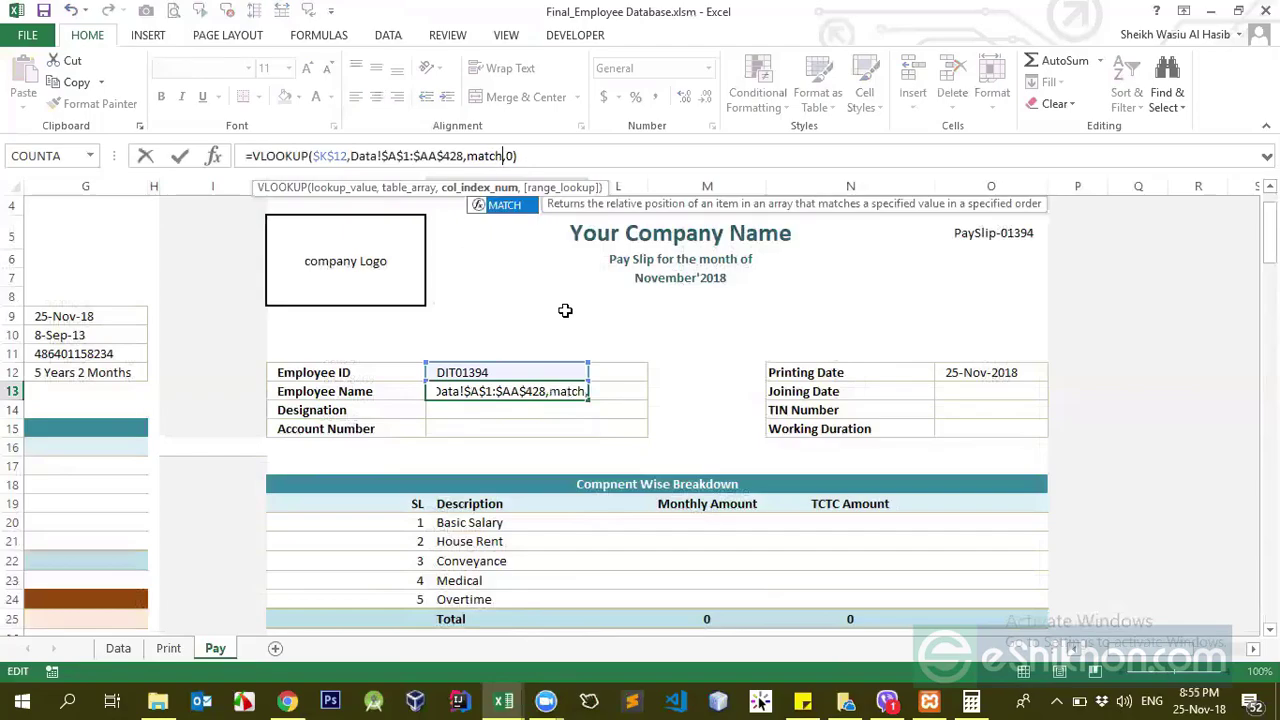
key("Tab")
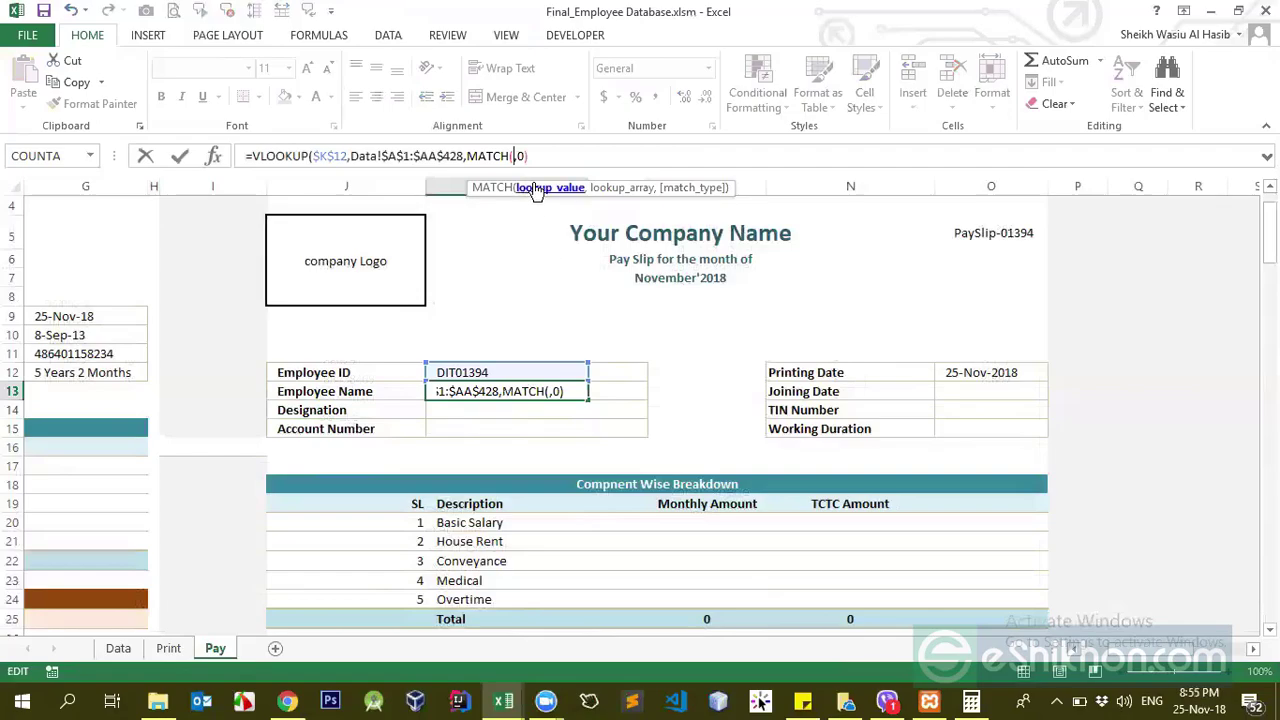
left_click(340, 391)
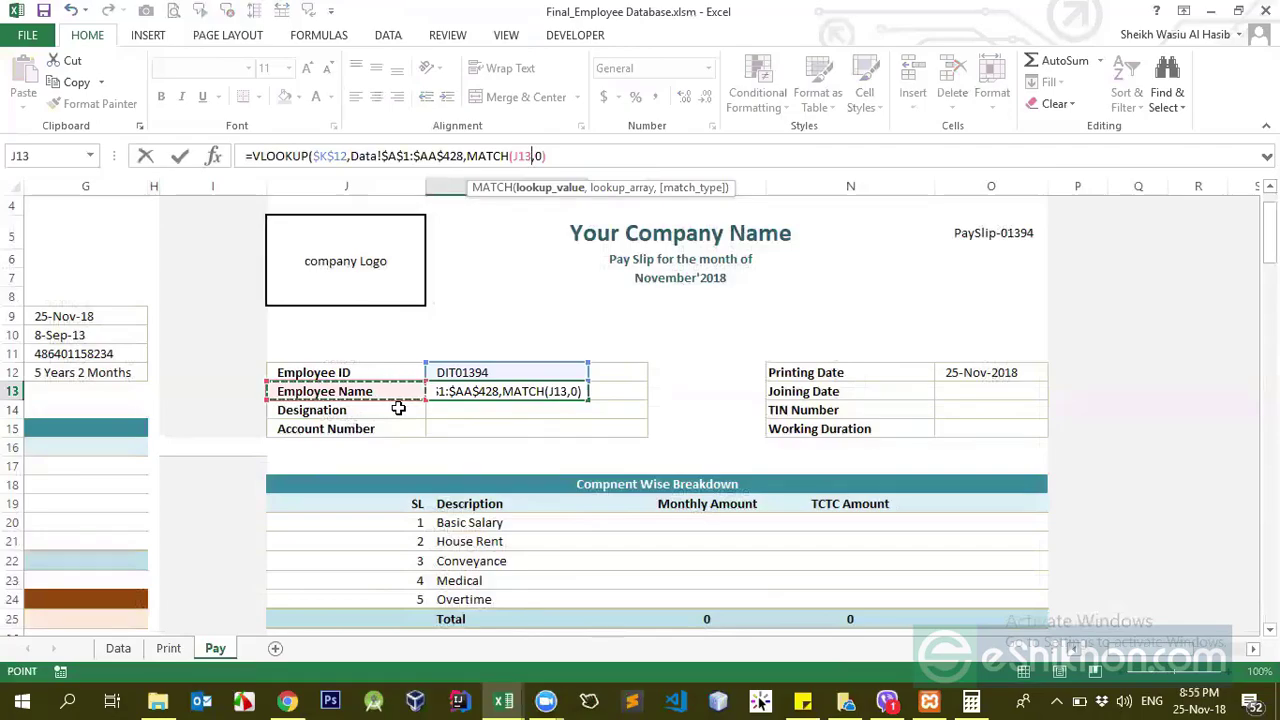
type(",")
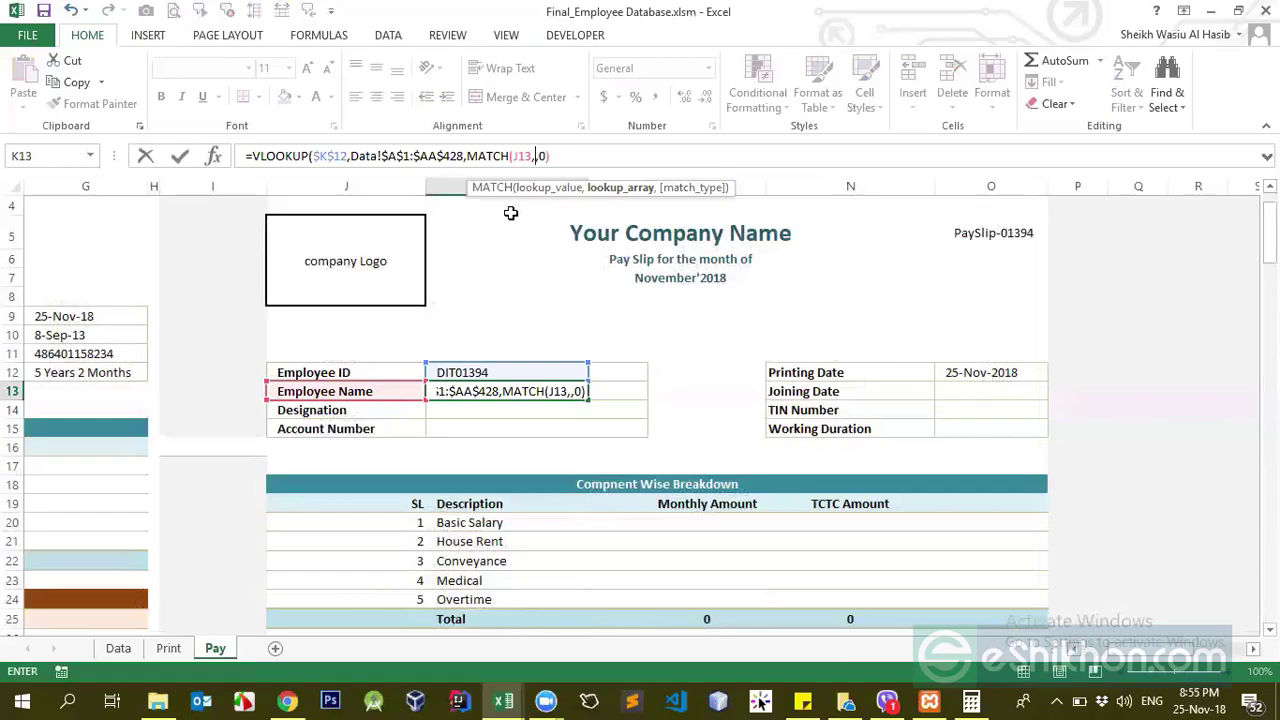
left_click(536, 156)
key("BackSpace")
key("BackSpace")
key("BackSpace")
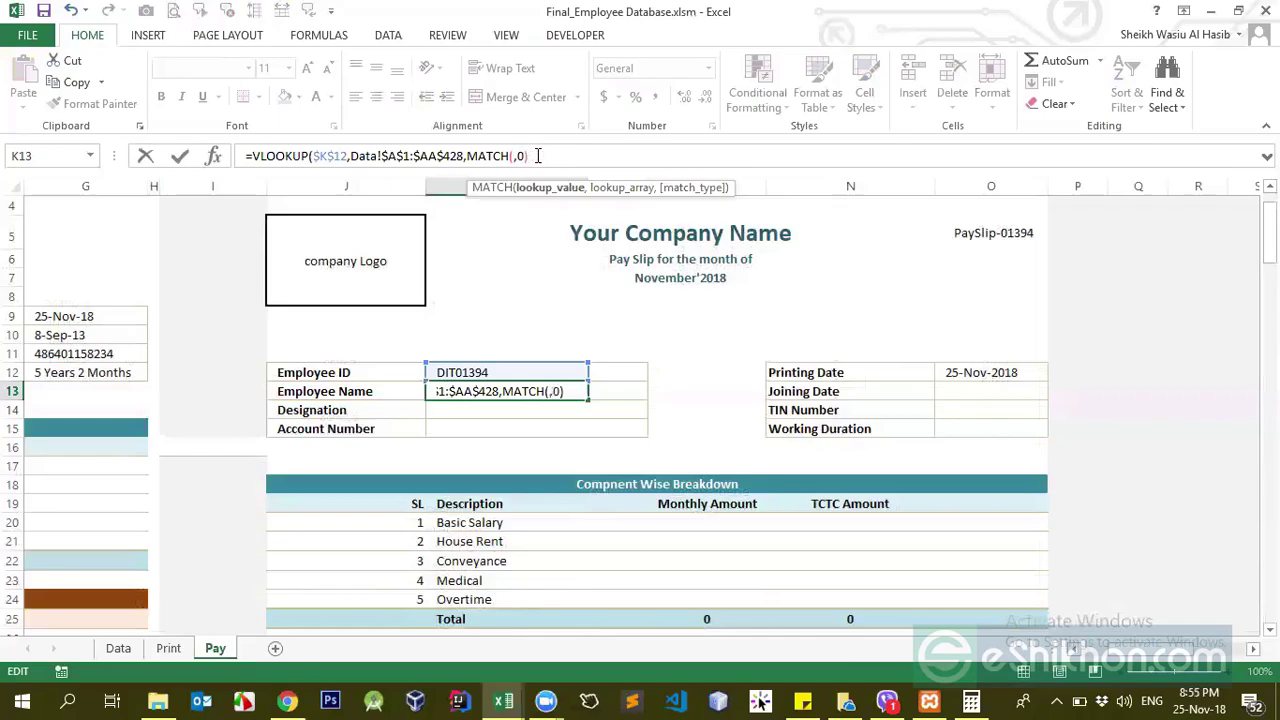
- Close the nested MATCH function in K13's formula and use the Employee Name label in J13 as its lookup value
left_click(517, 156)
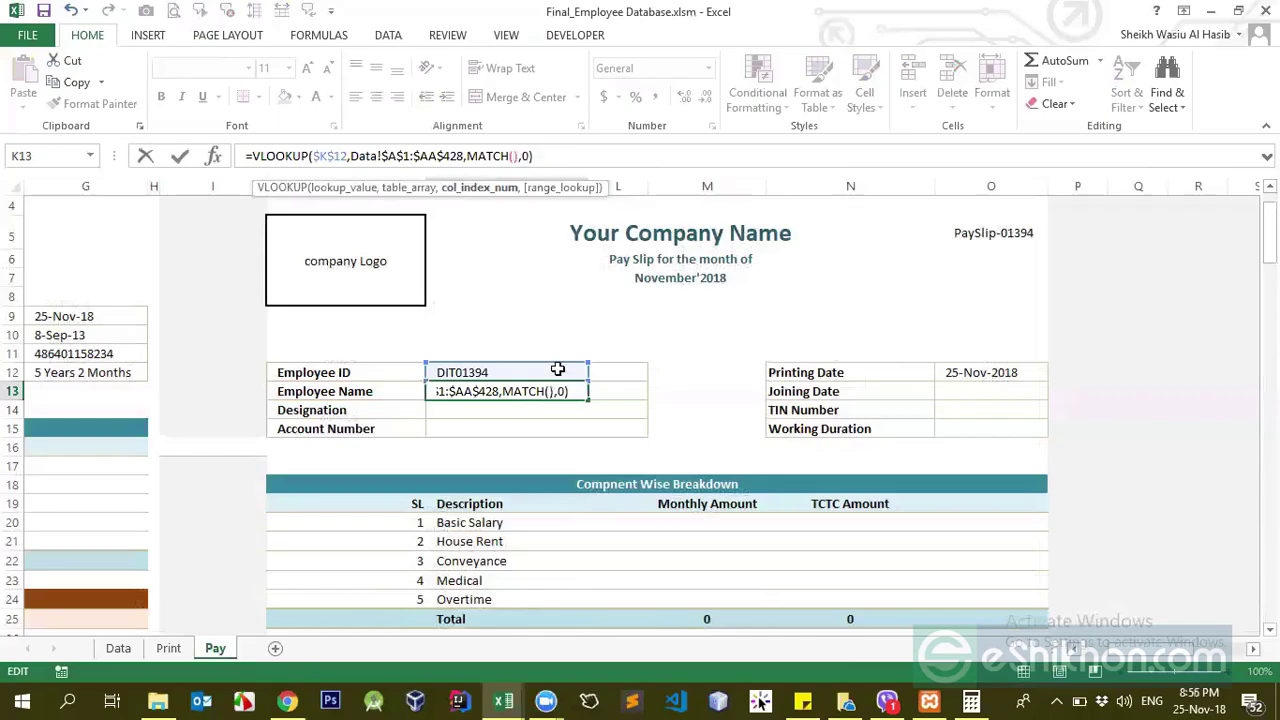
key("Left")
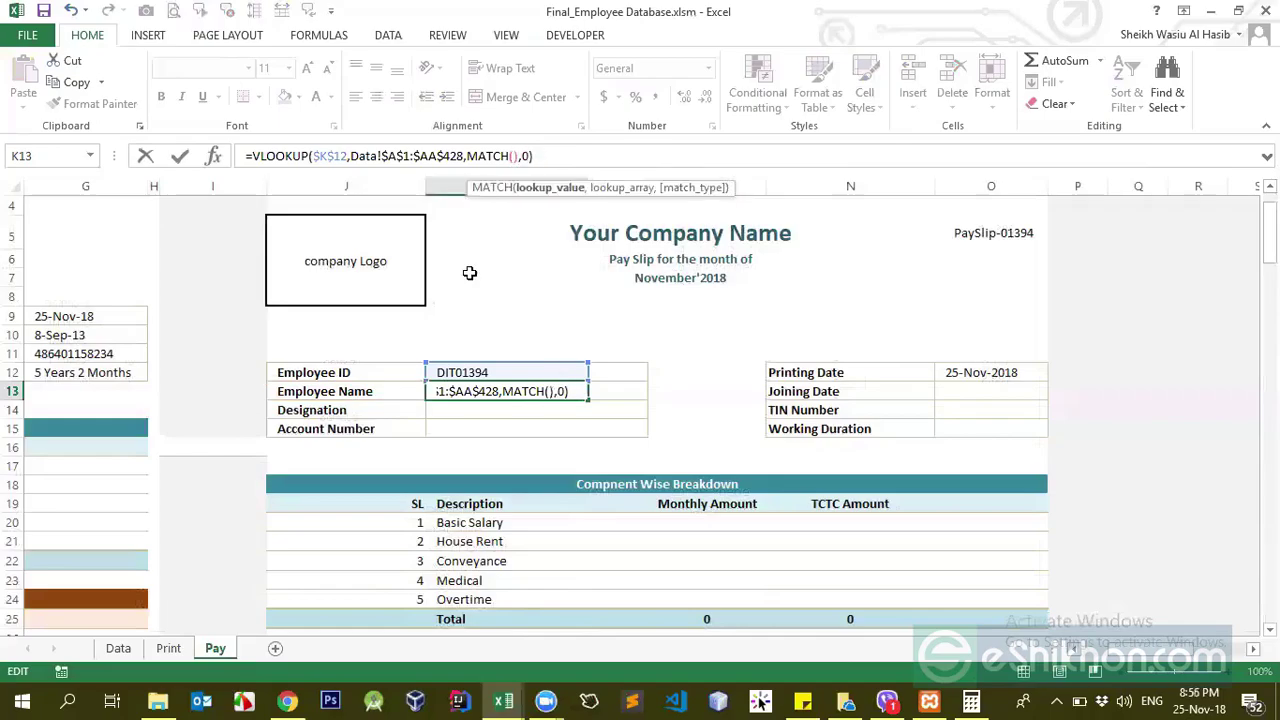
left_click(367, 391)
type(",")
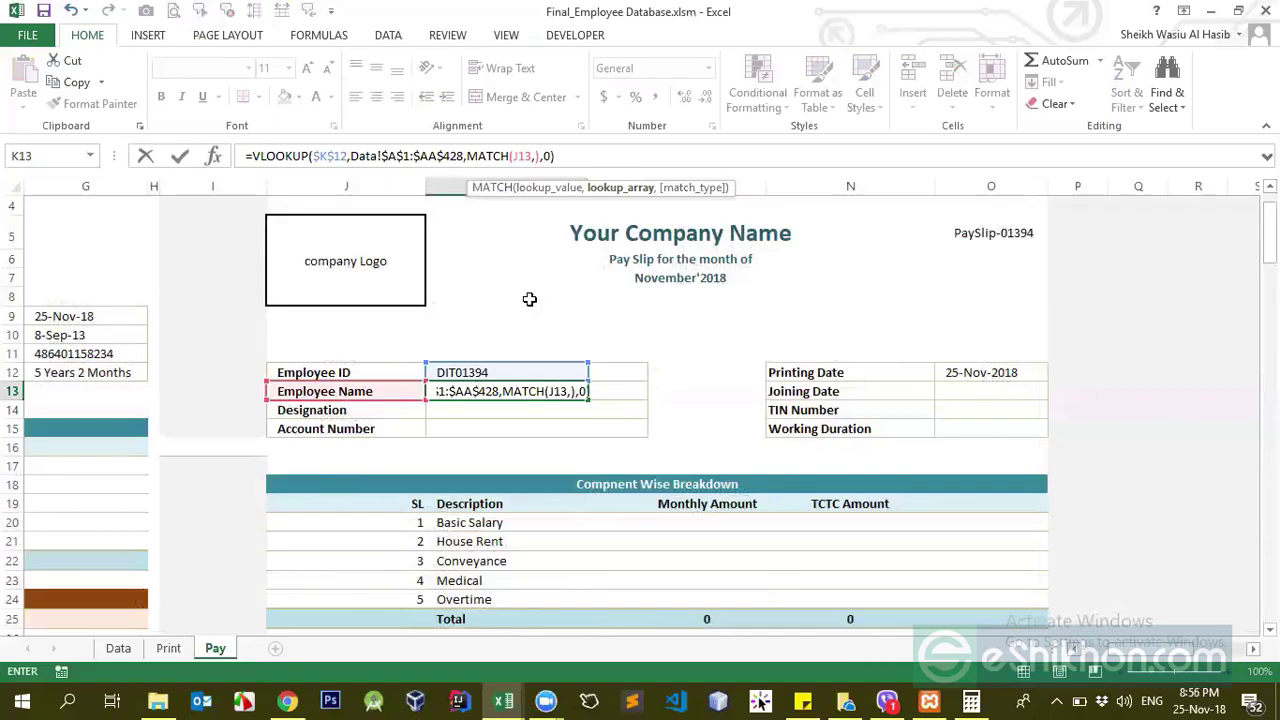
- Try the Data sheet's header row, $A$1:$AA$1, as MATCH's lookup array without a match type, and enter the formula
left_click(118, 648)
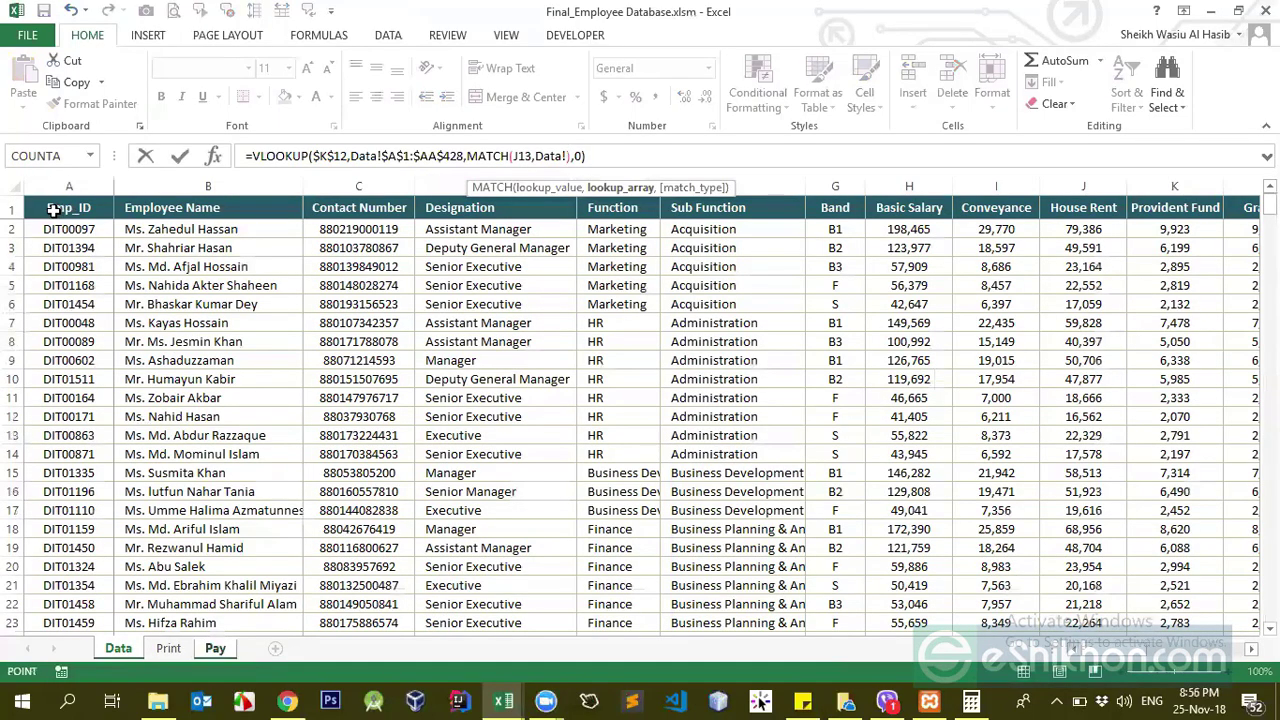
left_click(47, 210)
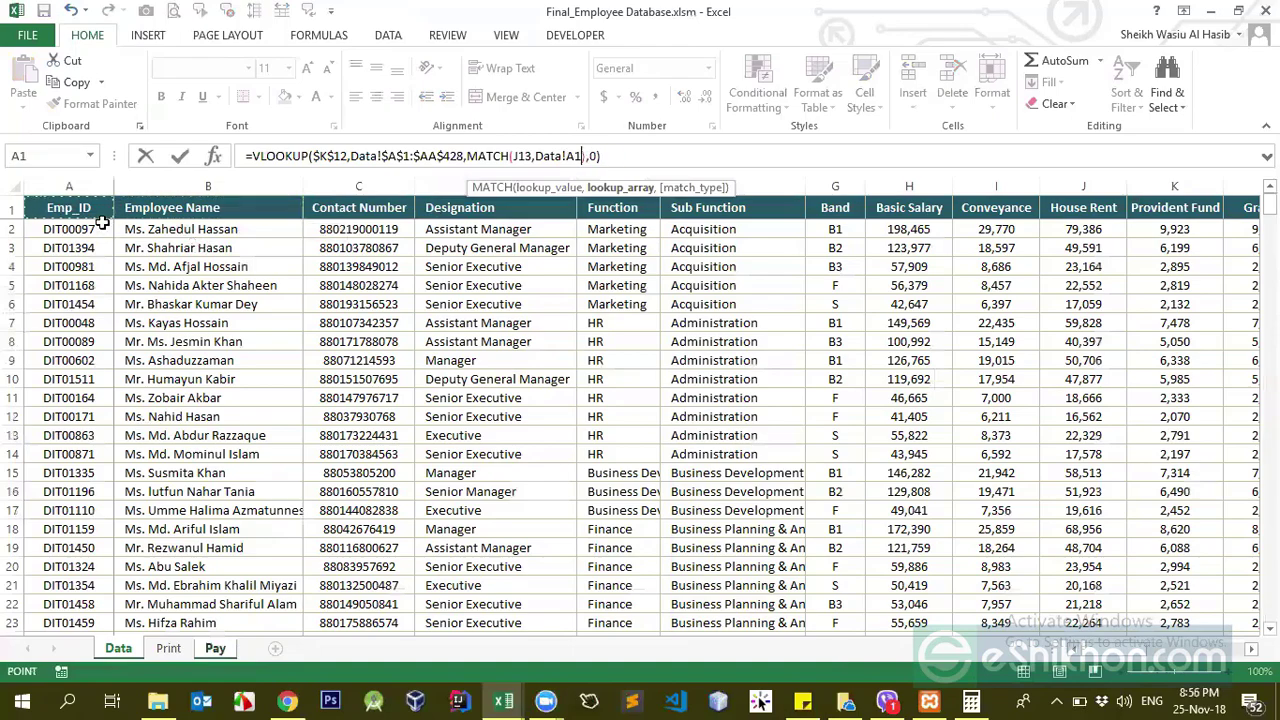
key("ctrl+shift+Right")
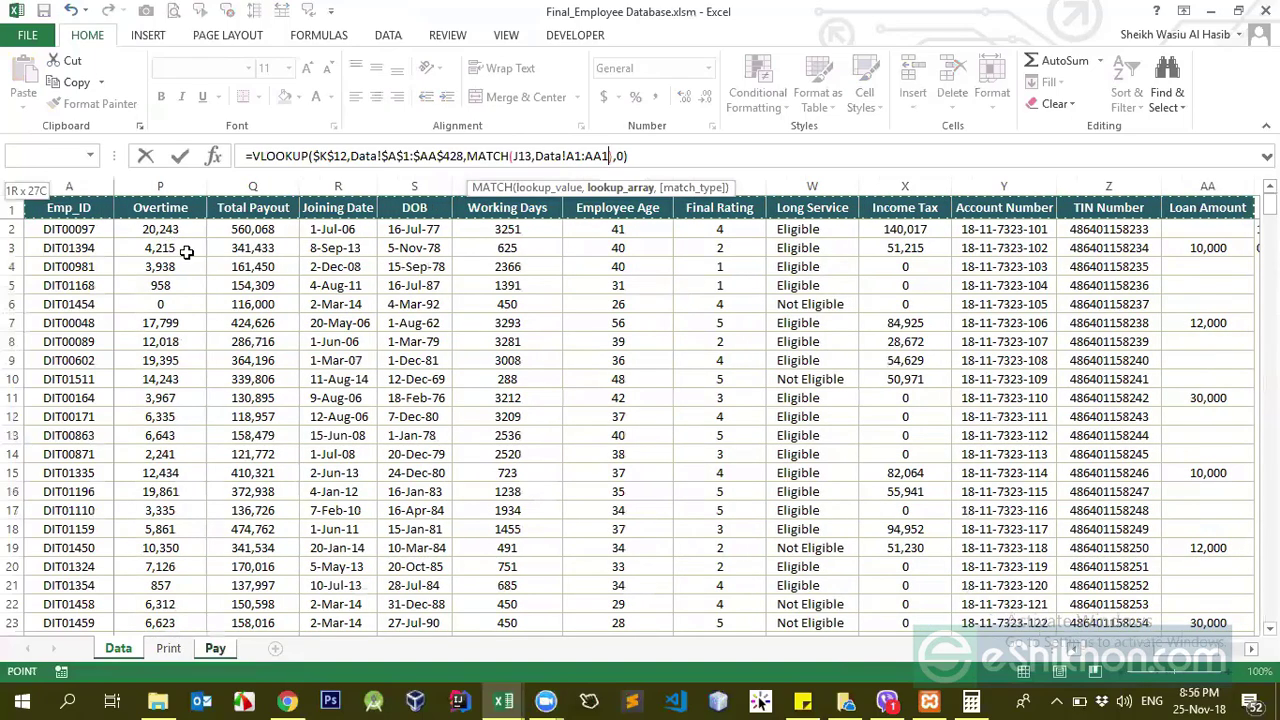
key("F4")
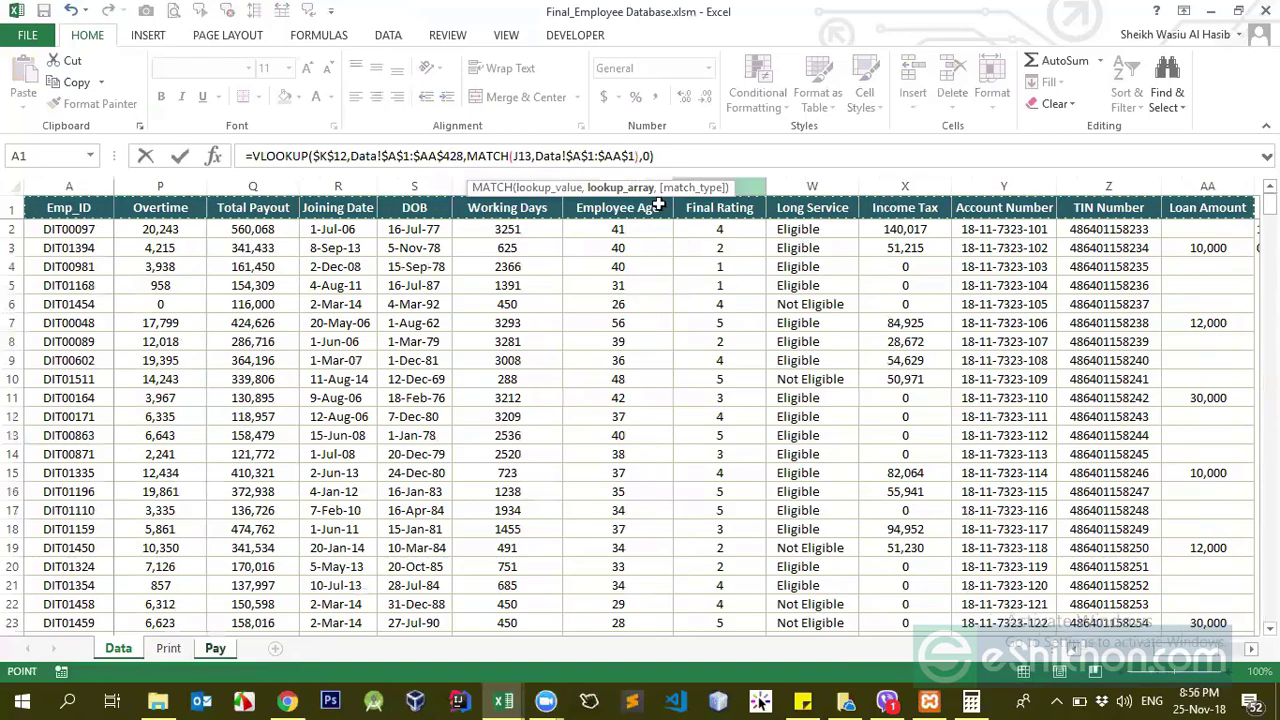
type(")")
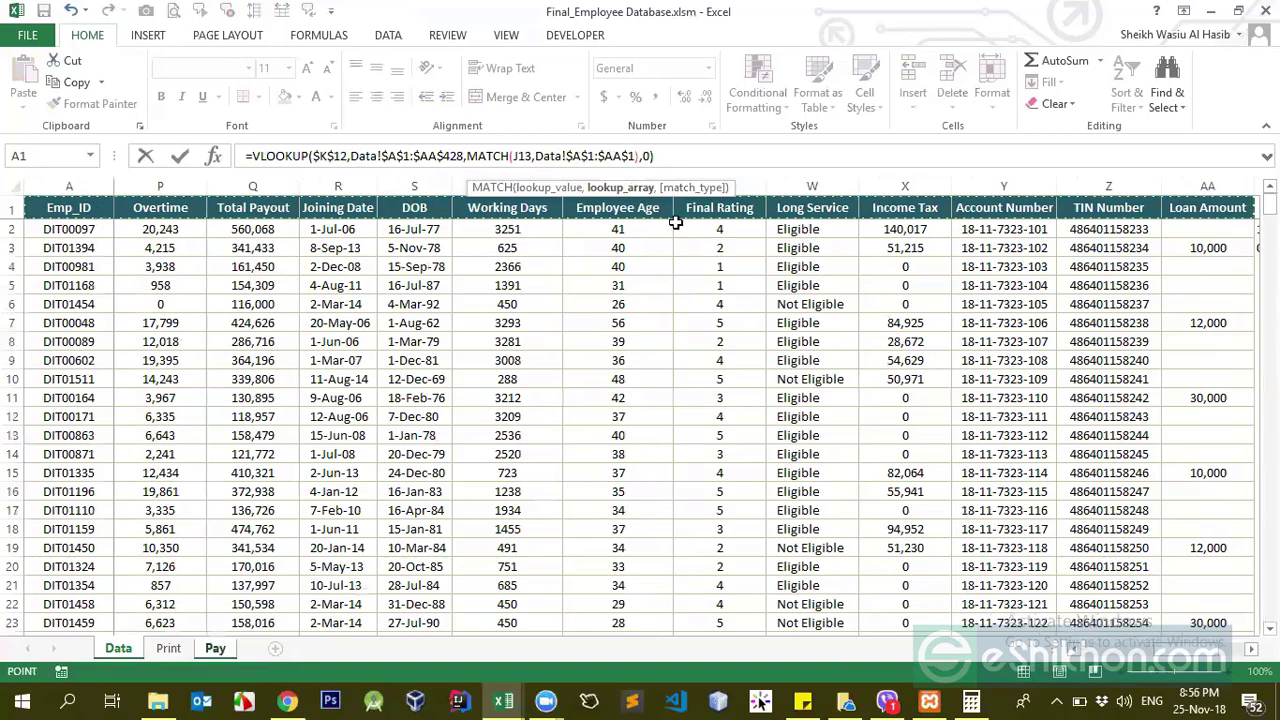
key("Return")
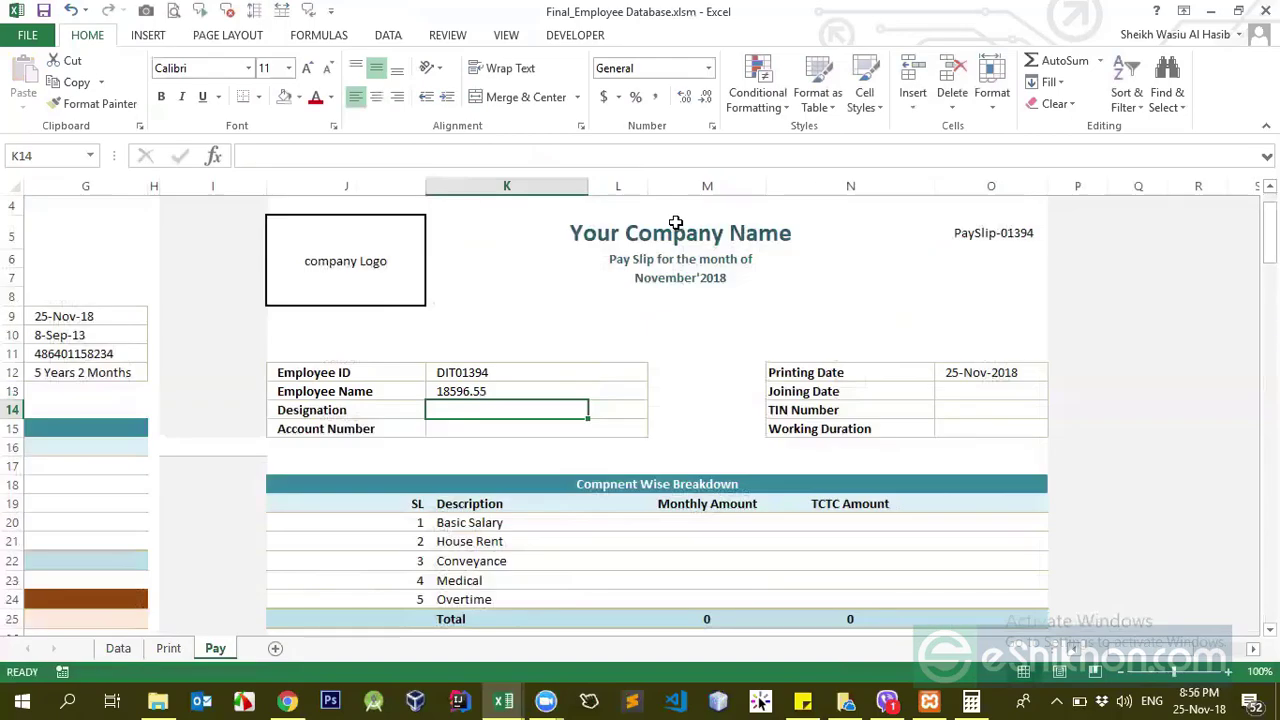
- Examine the MATCH arguments in K13 against the header row and employee records on the Data sheet
left_click(516, 156)
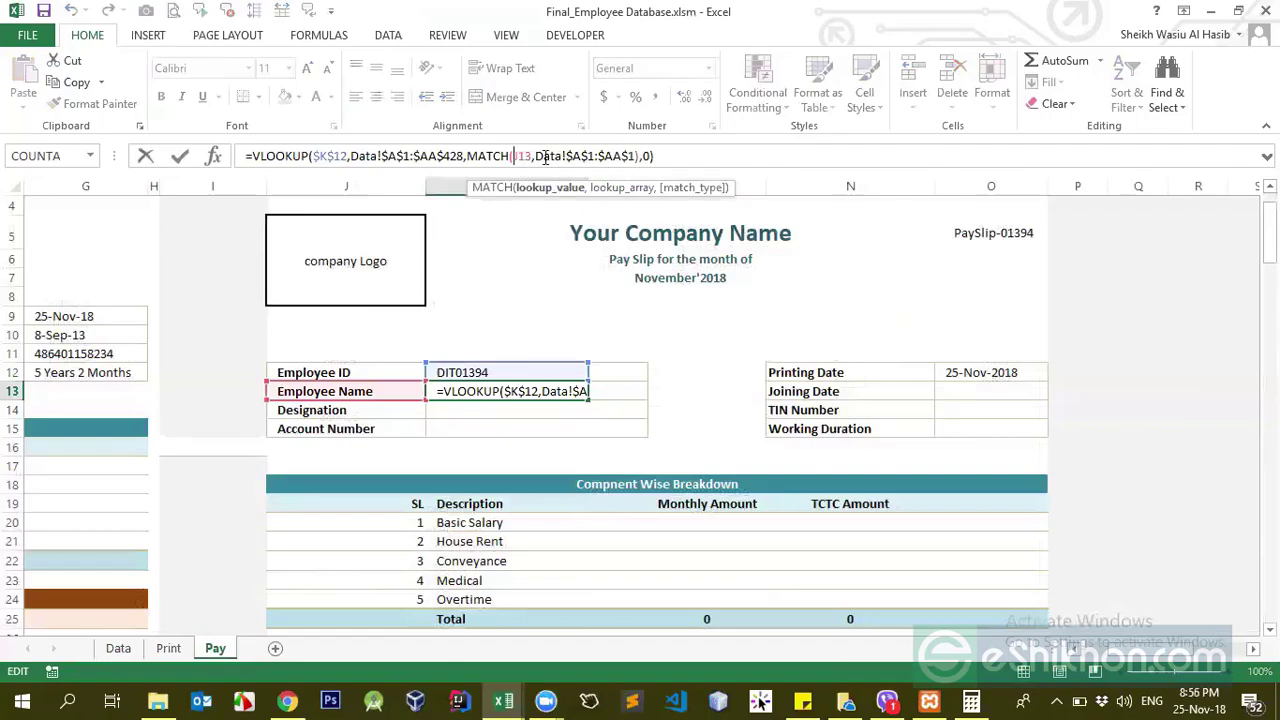
key("Return")
key("Up")
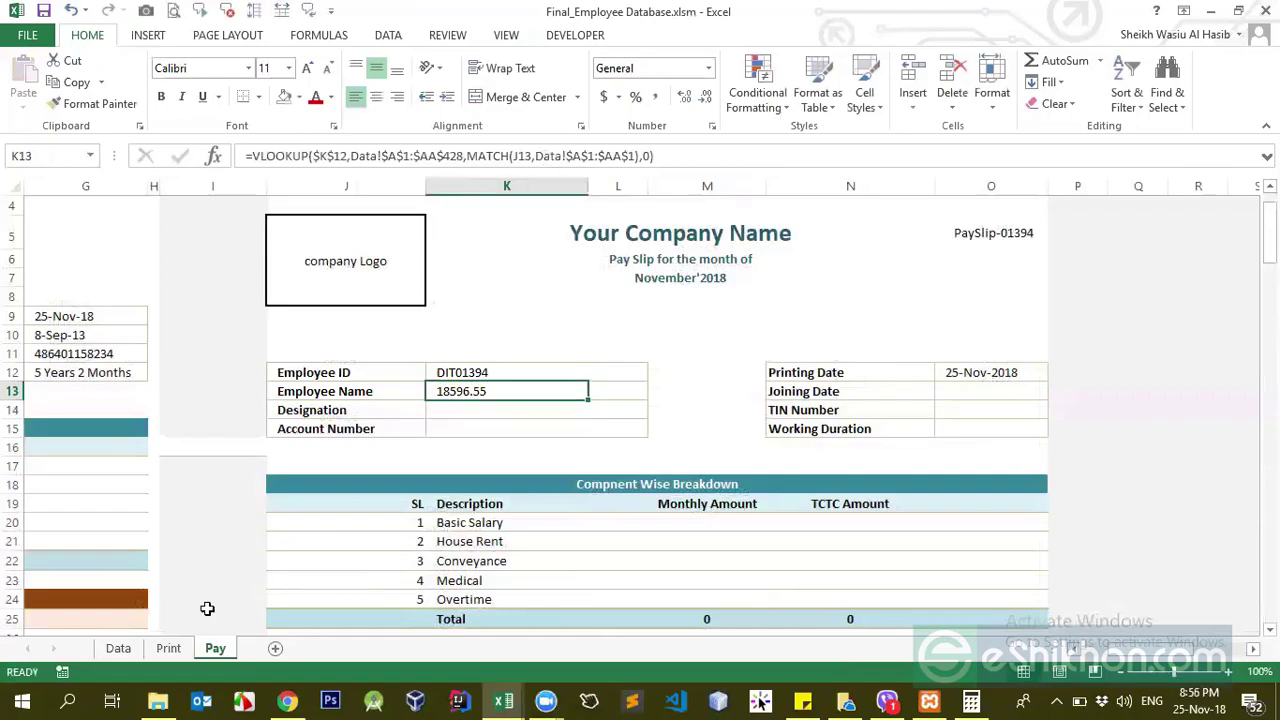
left_click(118, 648)
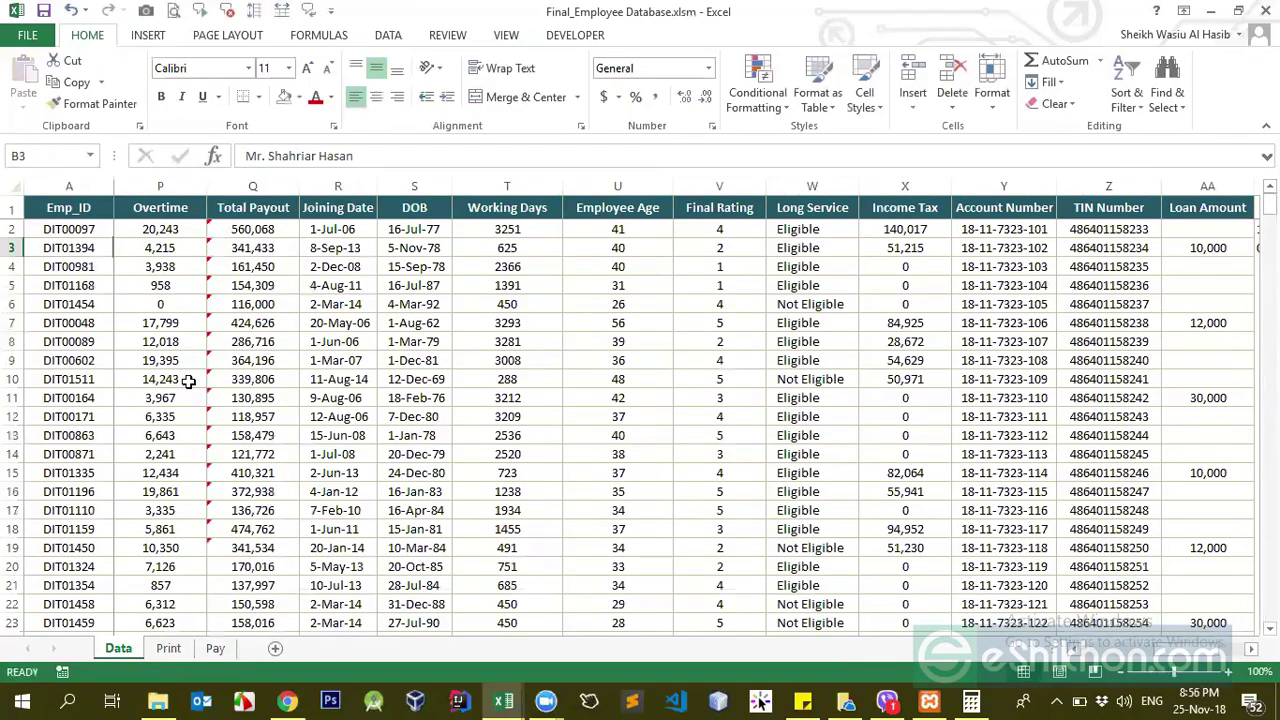
left_click(180, 287)
key("ctrl+Left")
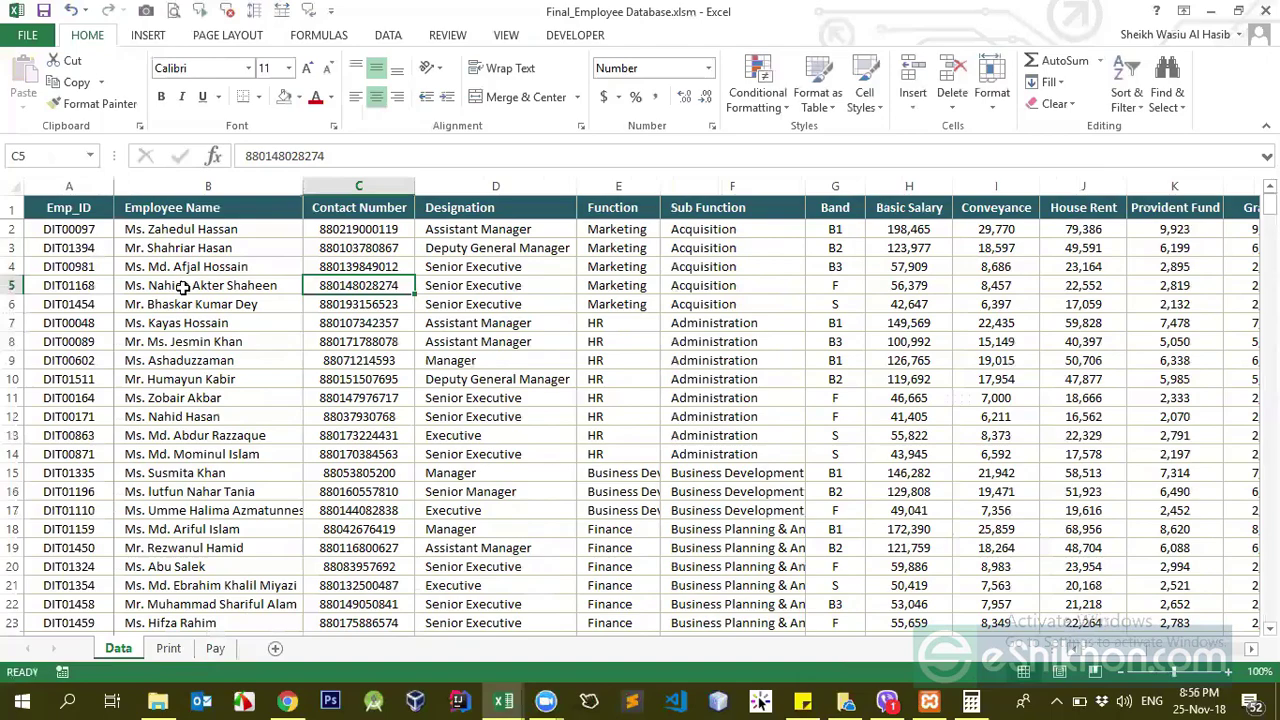
key("Up")
key("Up")
key("Up")
key("Up")
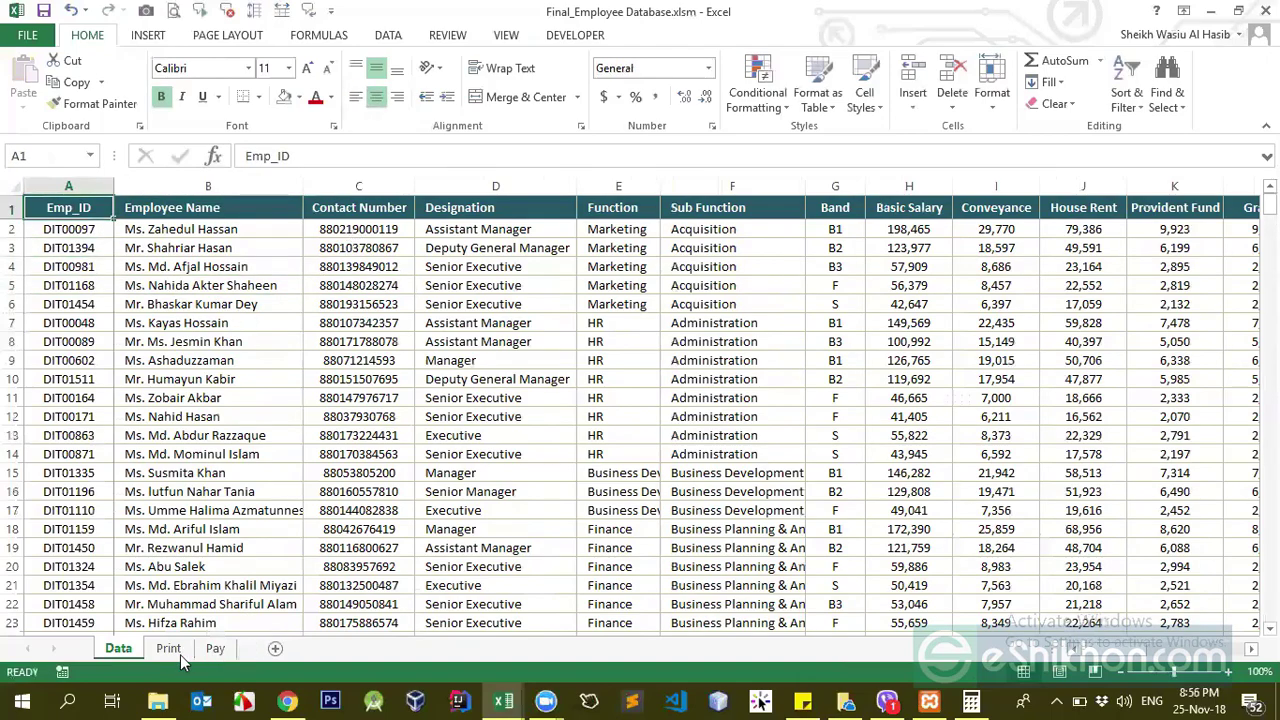
left_click(366, 247)
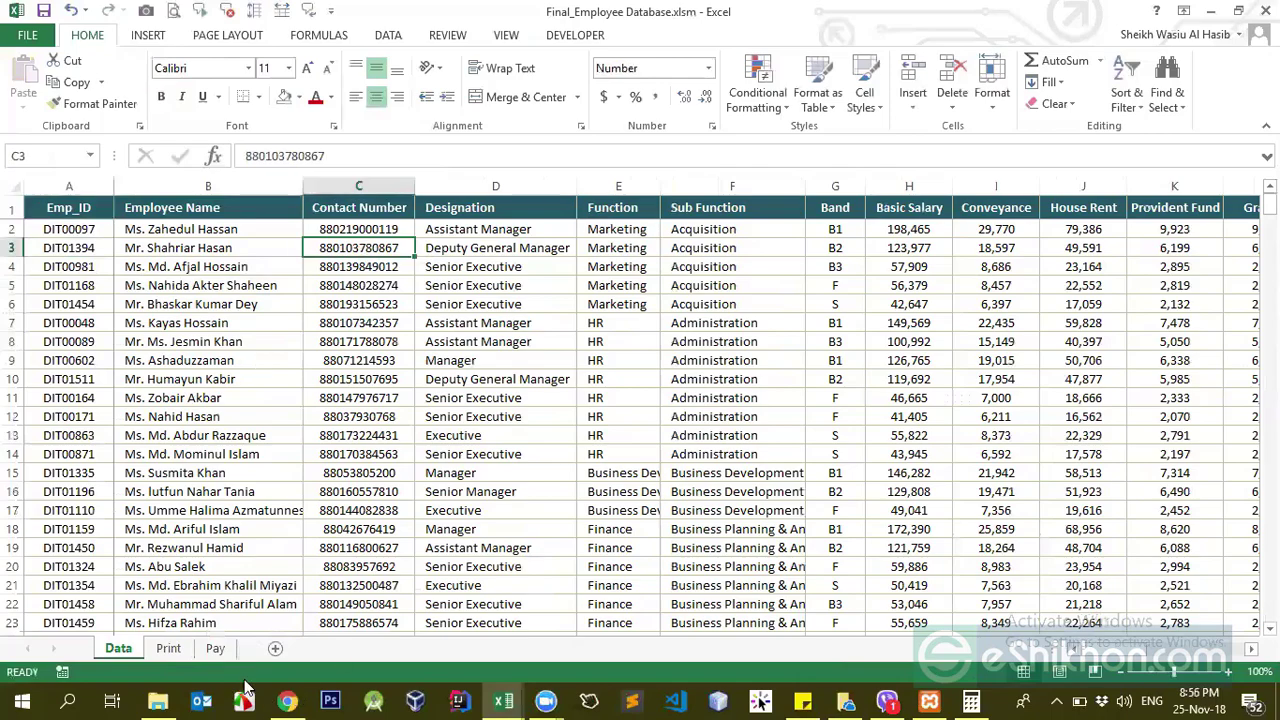
left_click(215, 648)
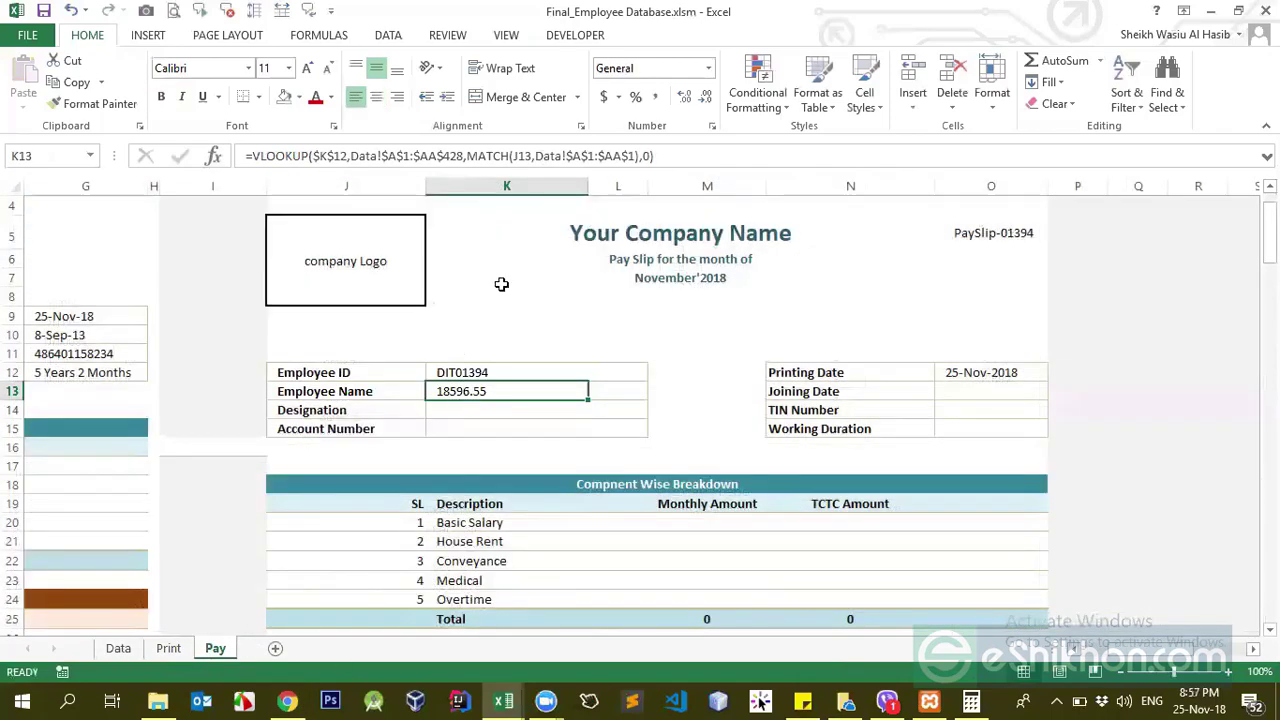
- Compare MATCH's lookup value J13 on the Pay sheet with the Employee Name header on the Data sheet
left_click(524, 156)
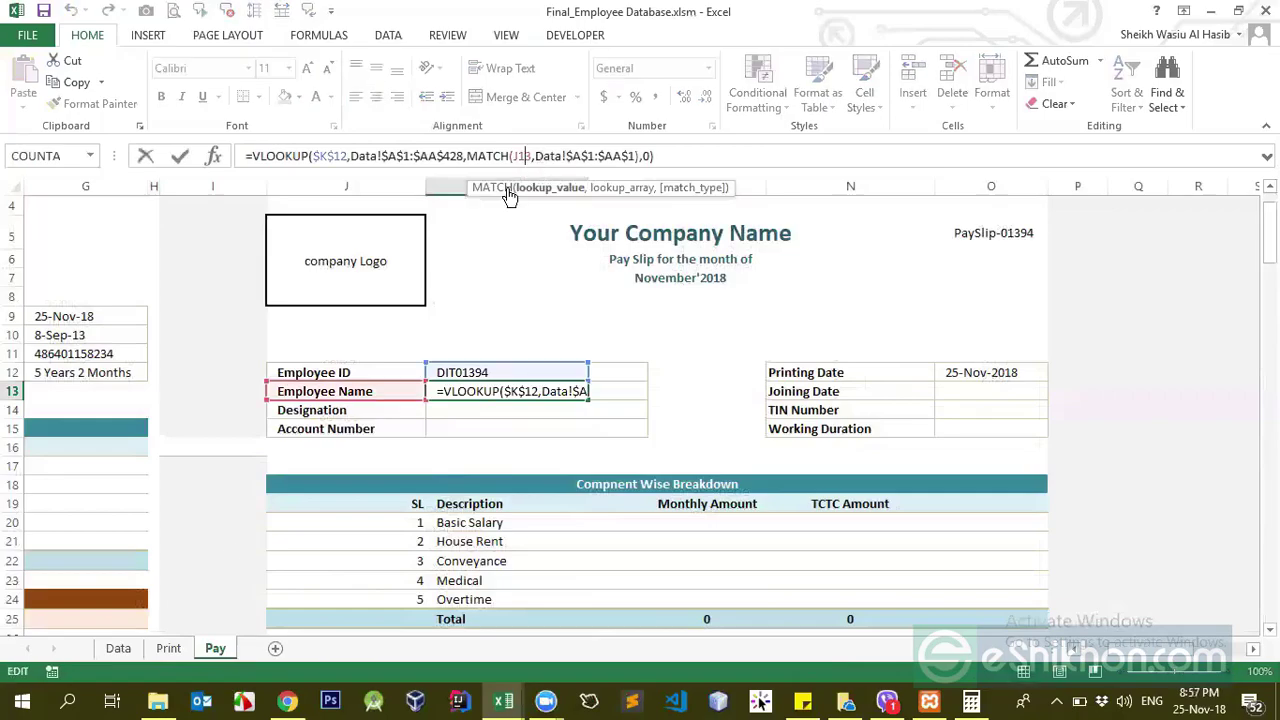
left_click(185, 618)
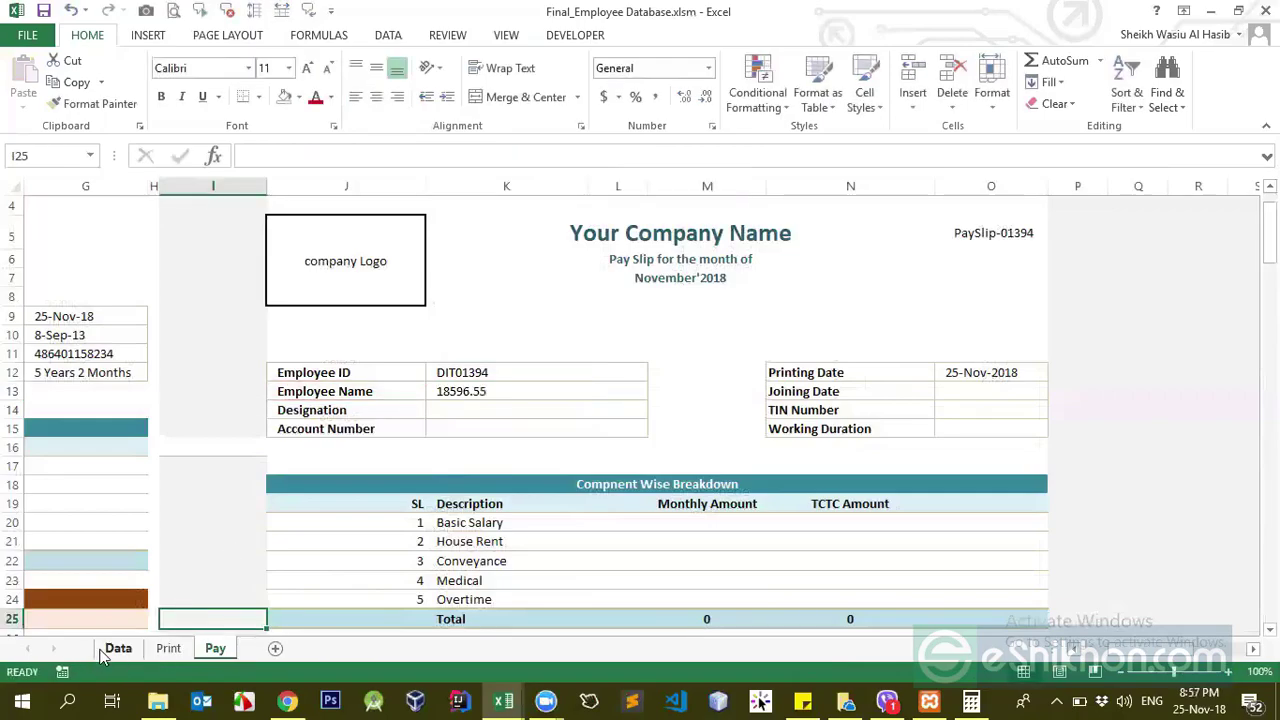
left_click(116, 649)
left_click(285, 211)
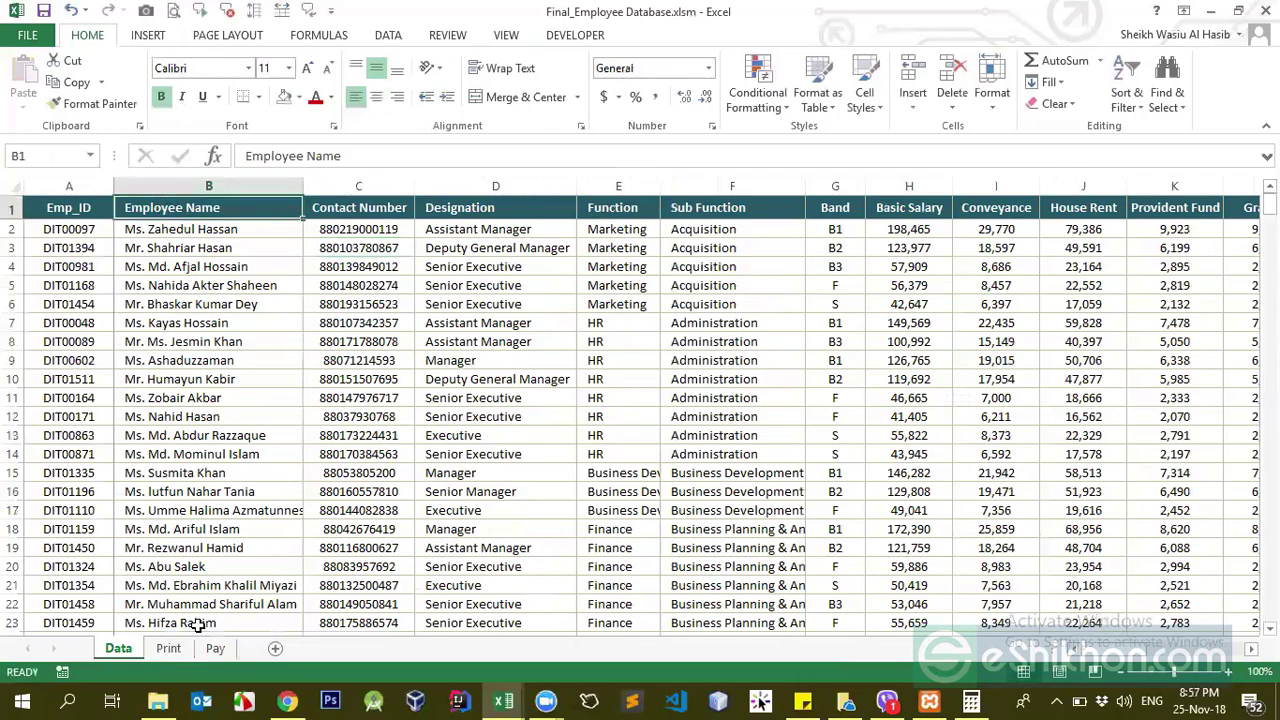
left_click(215, 649)
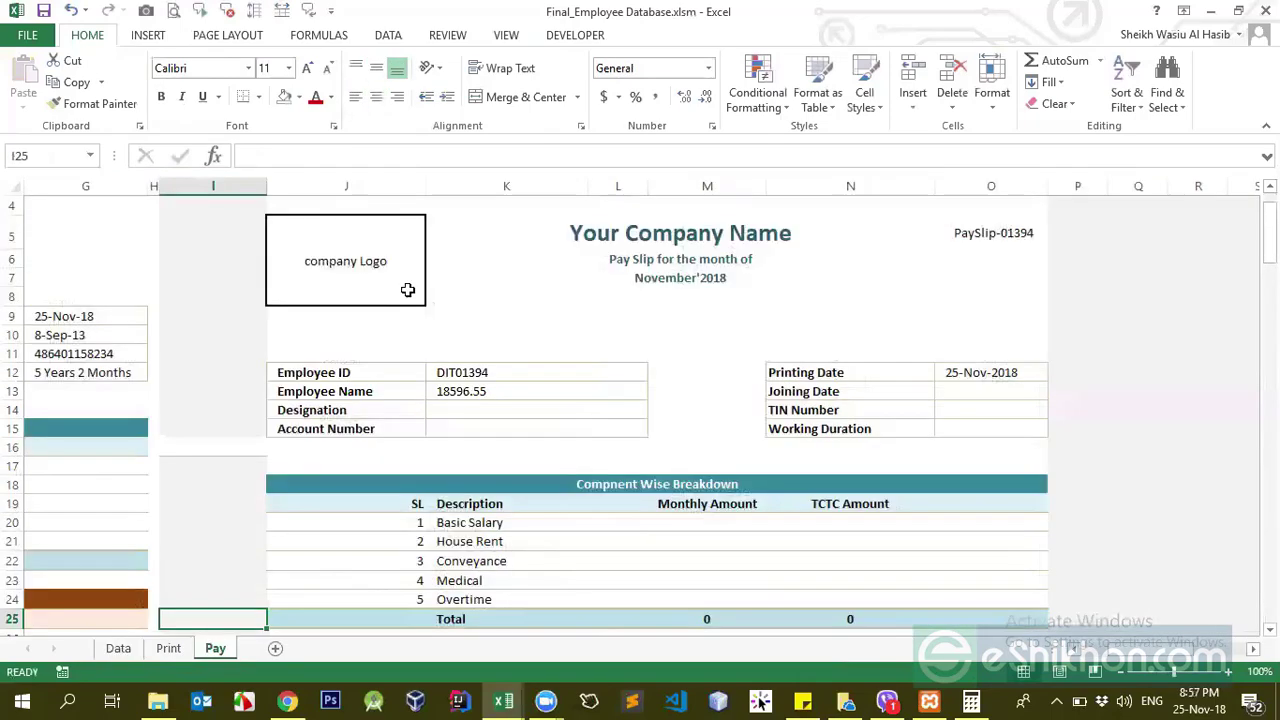
- Replace the whole MATCH function in K13's VLOOKUP formula with the column index 2
left_click(465, 394)
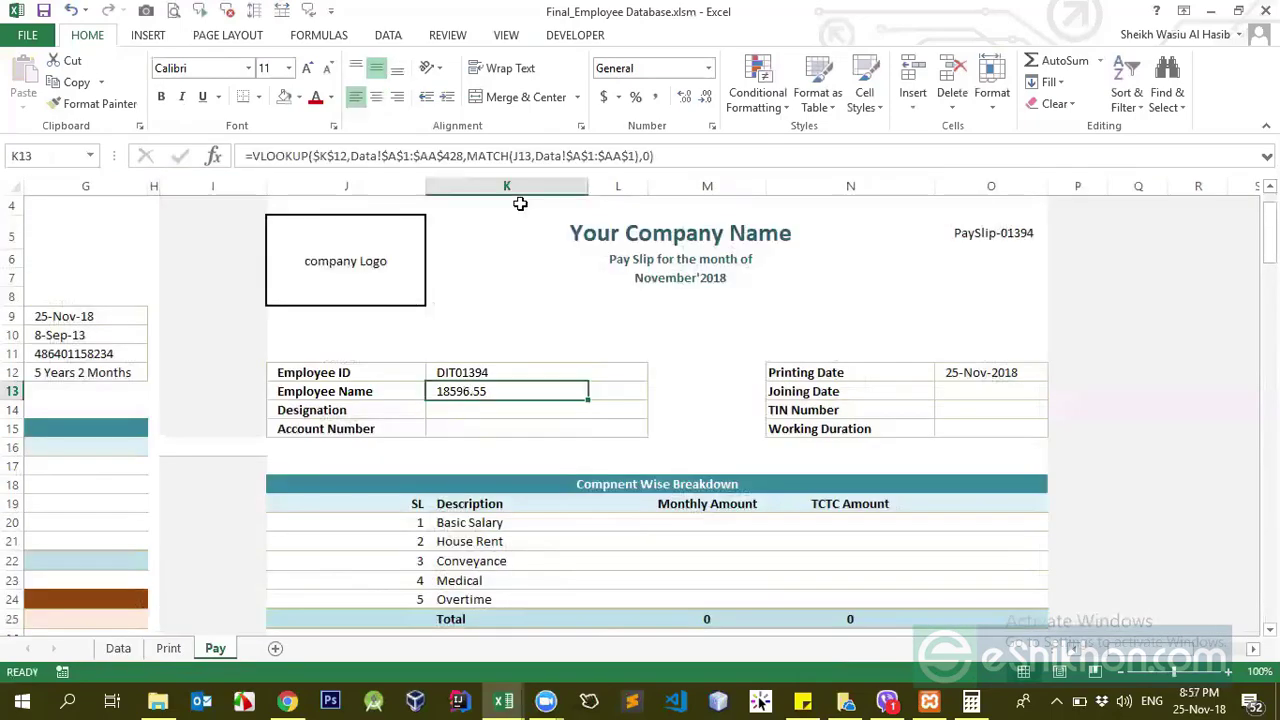
left_click(637, 157)
left_click(537, 157)
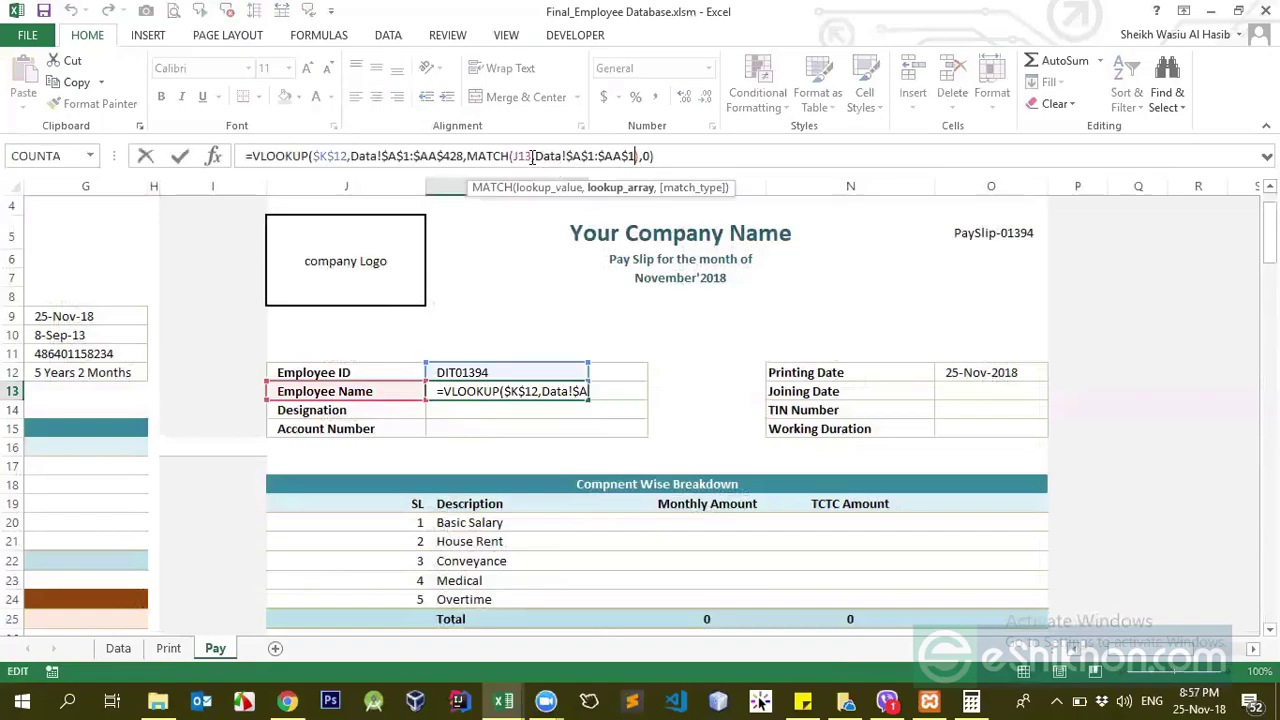
double_click(516, 157)
key("shift+Left")
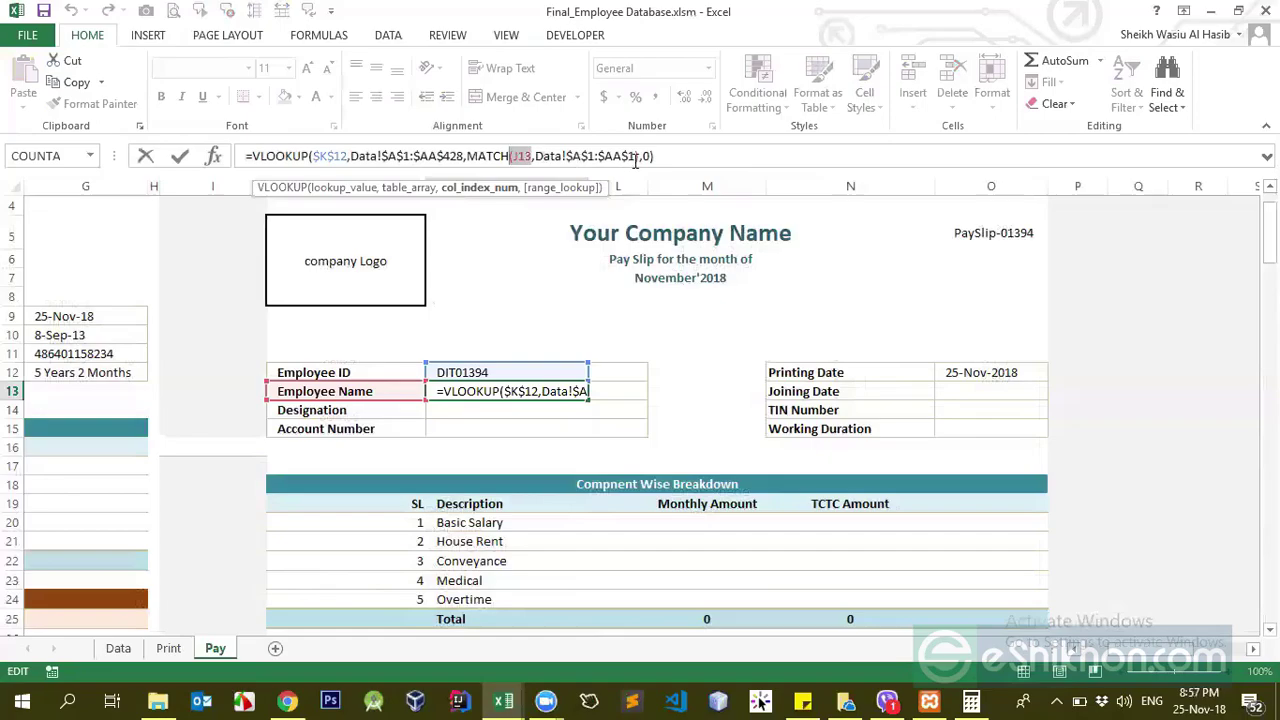
left_click_drag(642, 156, 468, 160)
type("2")
key("Return")
key("Up")
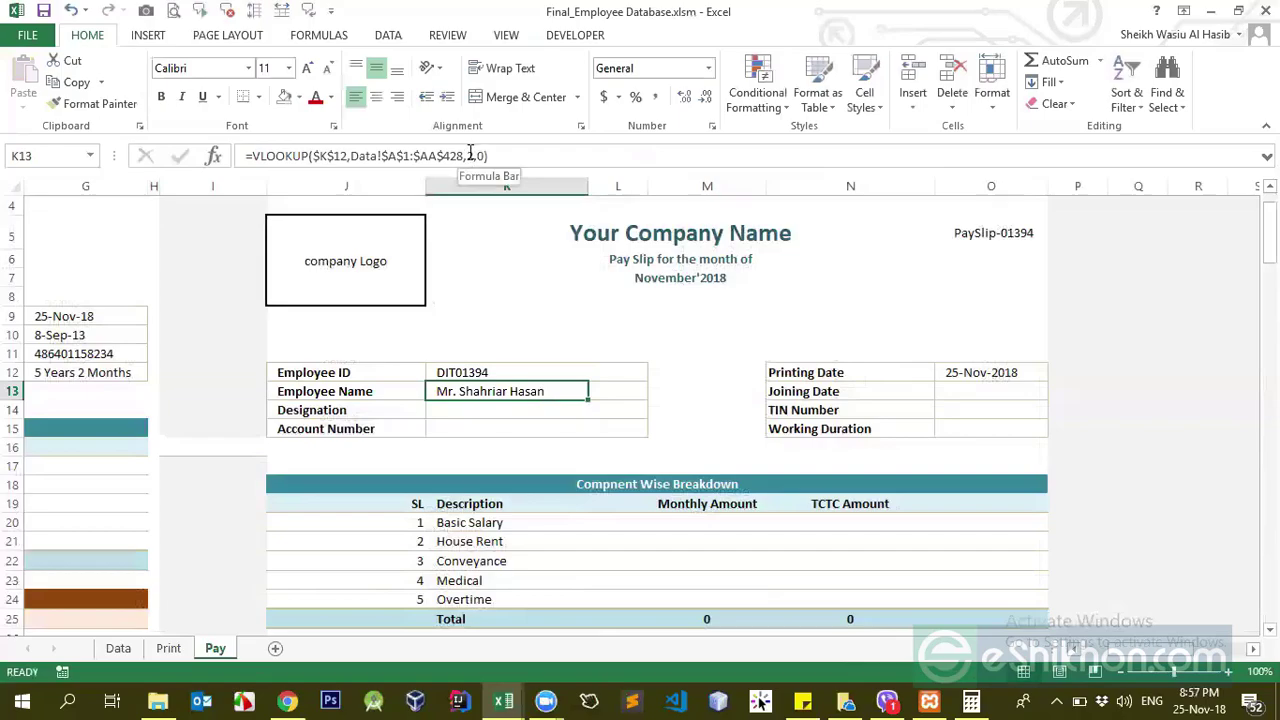
- Replace K13's column index 2 with a nested MATCH function that uses the Employee Name label in J13 as lookup value
left_click(470, 155)
key("BackSpace")
type("macth")
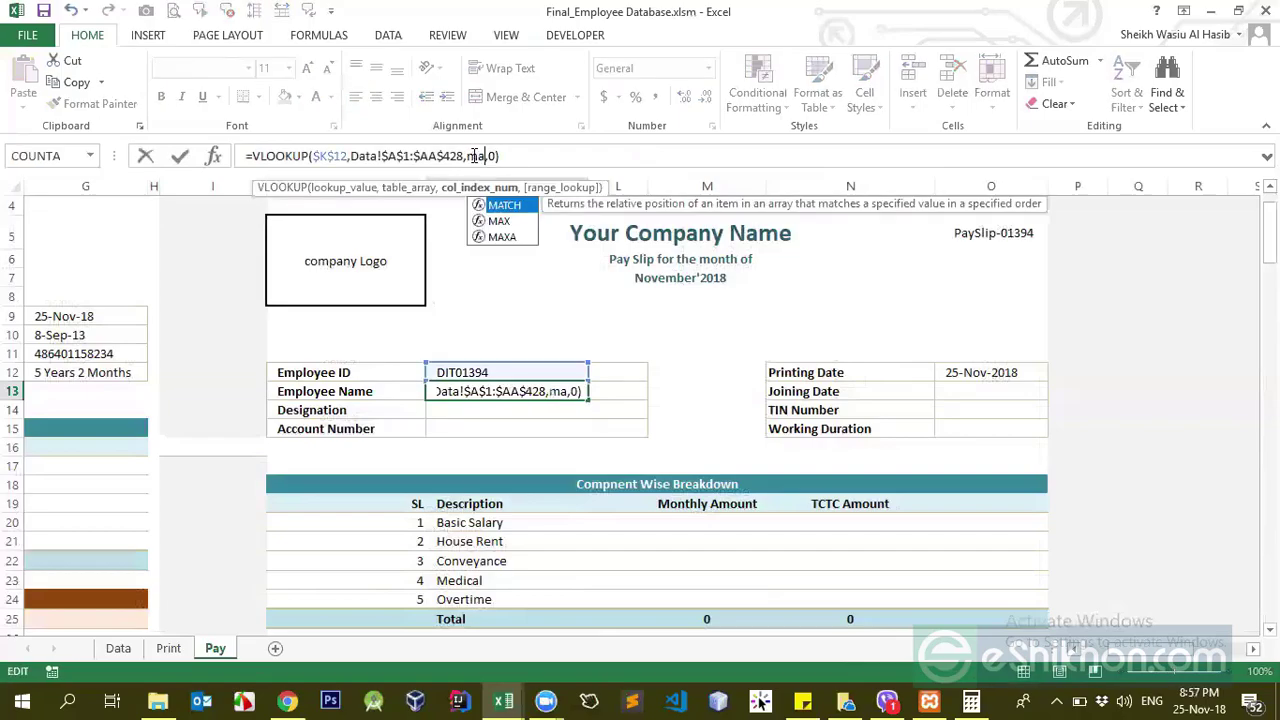
key("BackSpace")
key("BackSpace")
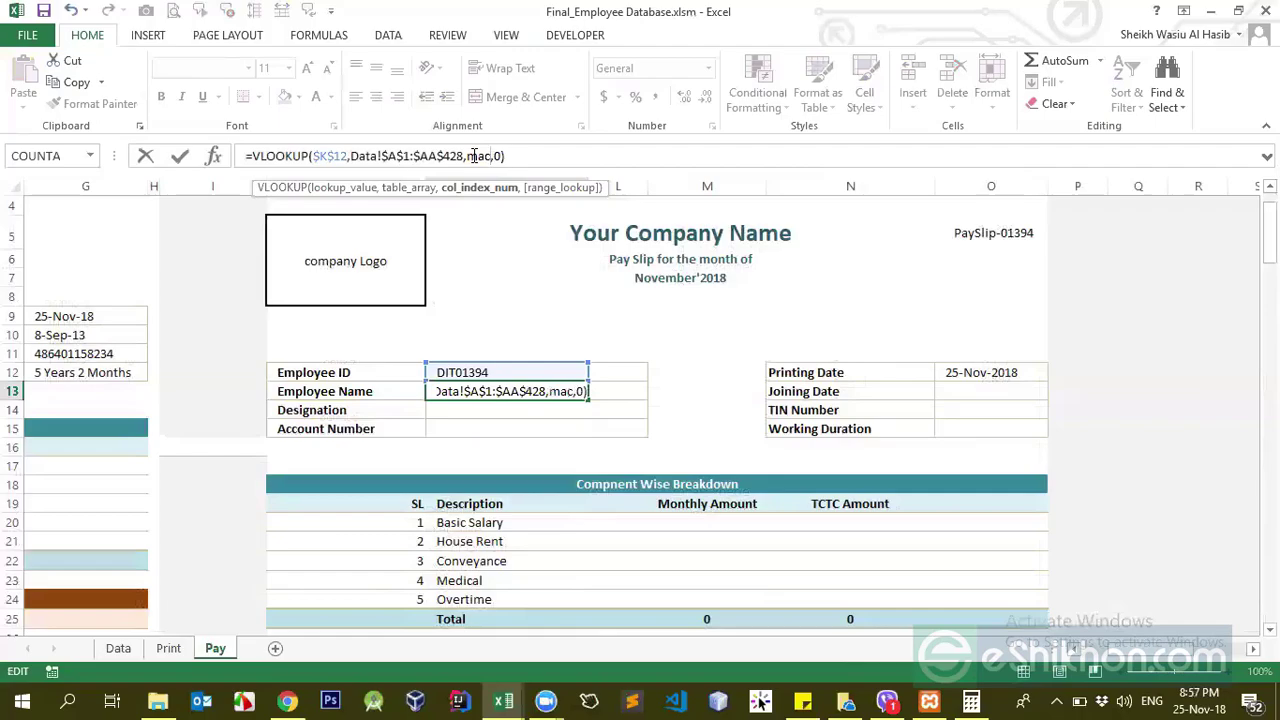
key("BackSpace")
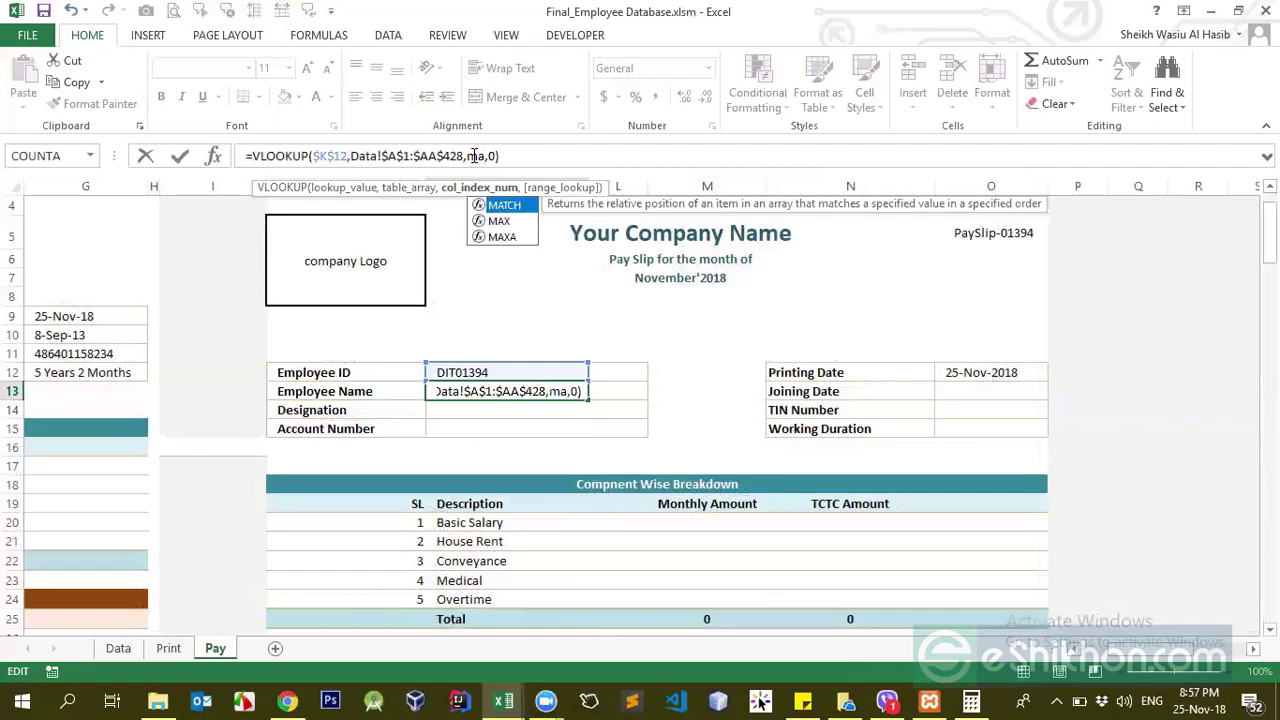
type("tch")
key("Tab")
type(")")
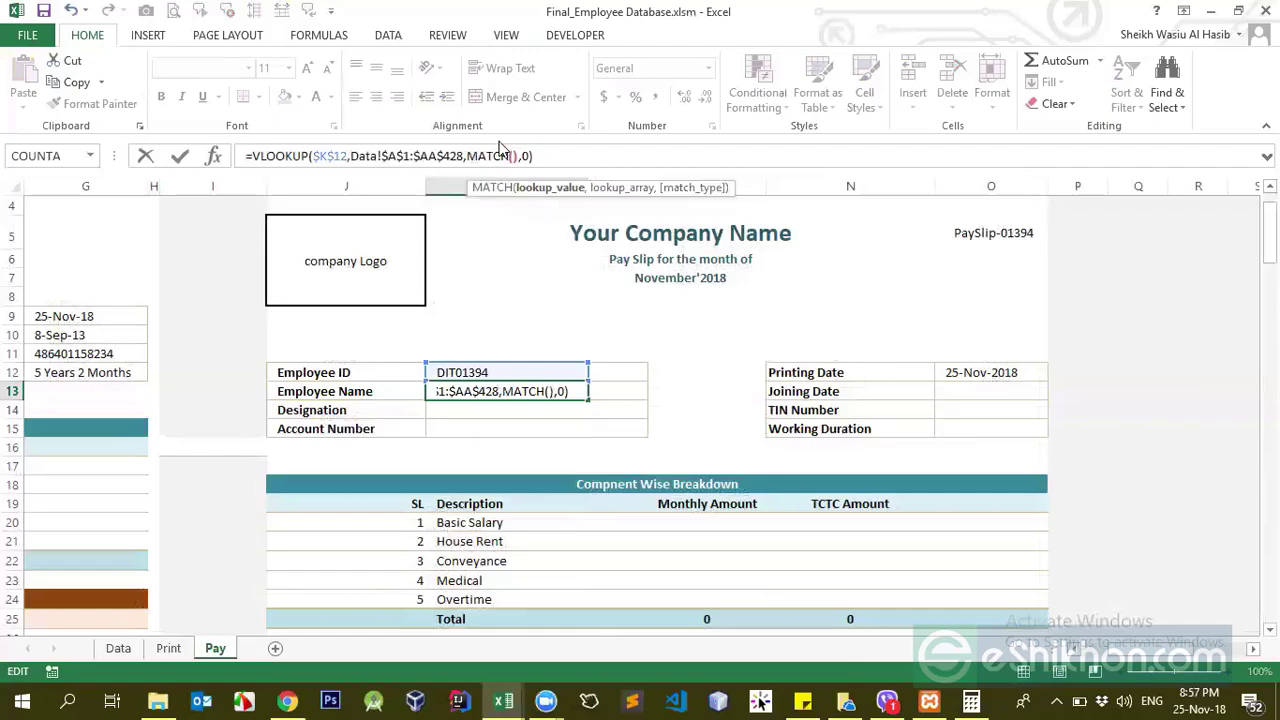
left_click(515, 156)
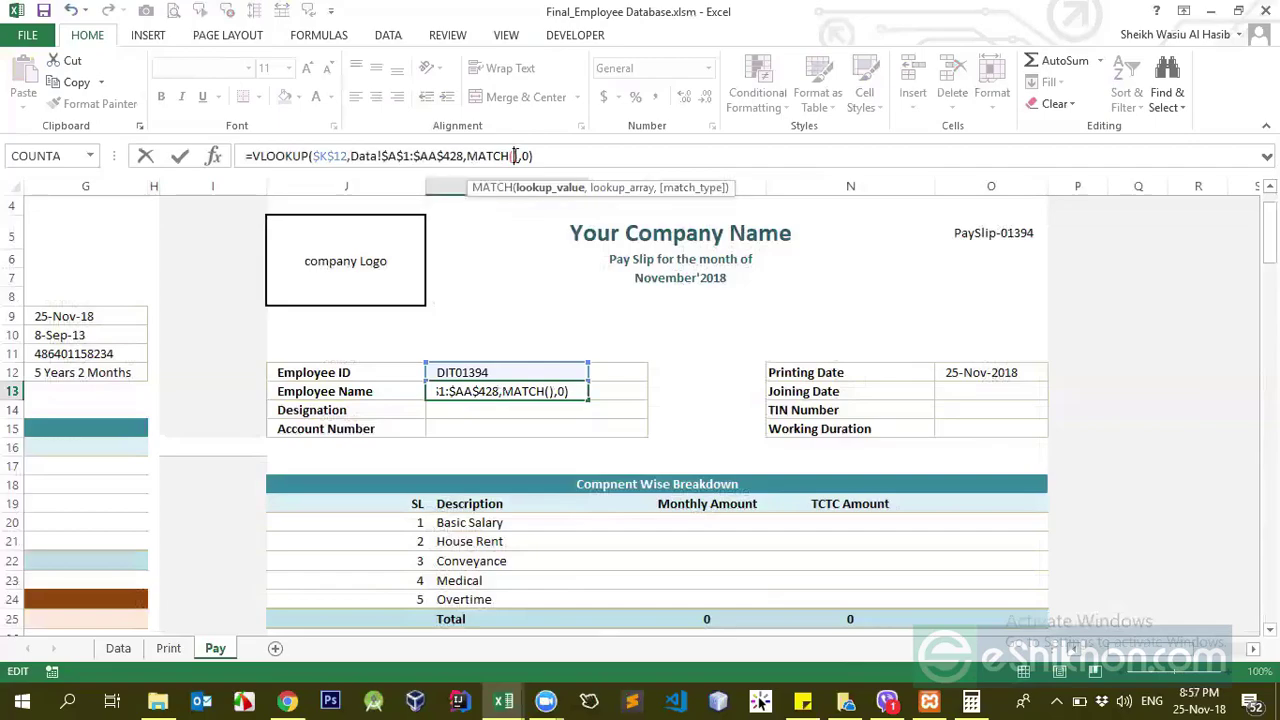
left_click(359, 392)
type(",")
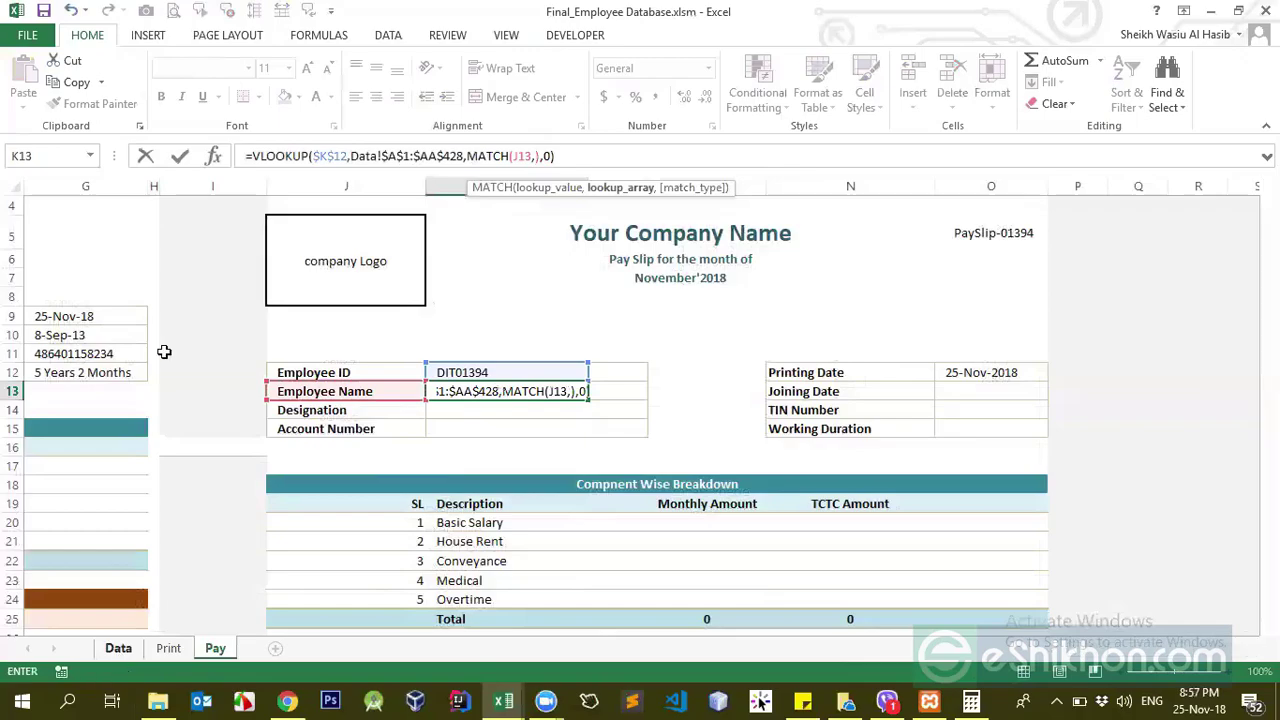
- Complete MATCH with the Data sheet's header row, $A$1:$AA$1, as lookup array and match type 0, and enter the formula
left_click(118, 648)
left_click(62, 208)
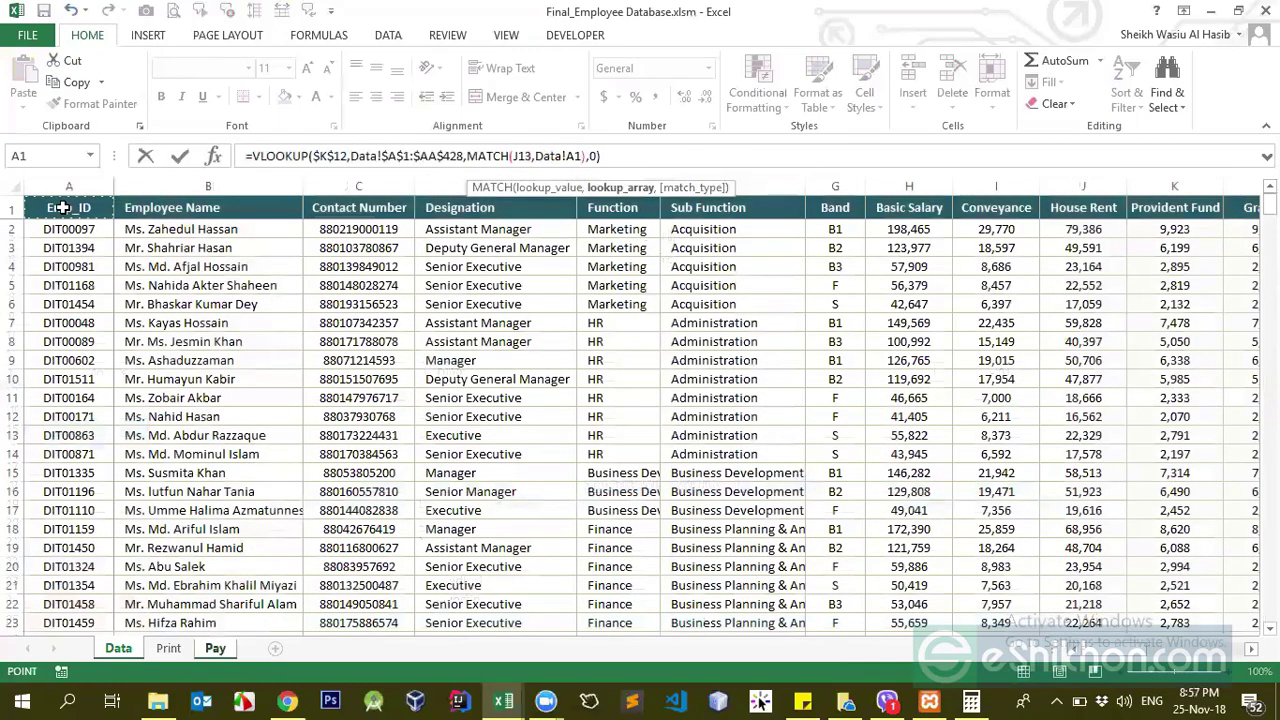
key("shift+Right")
key("shift+Right")
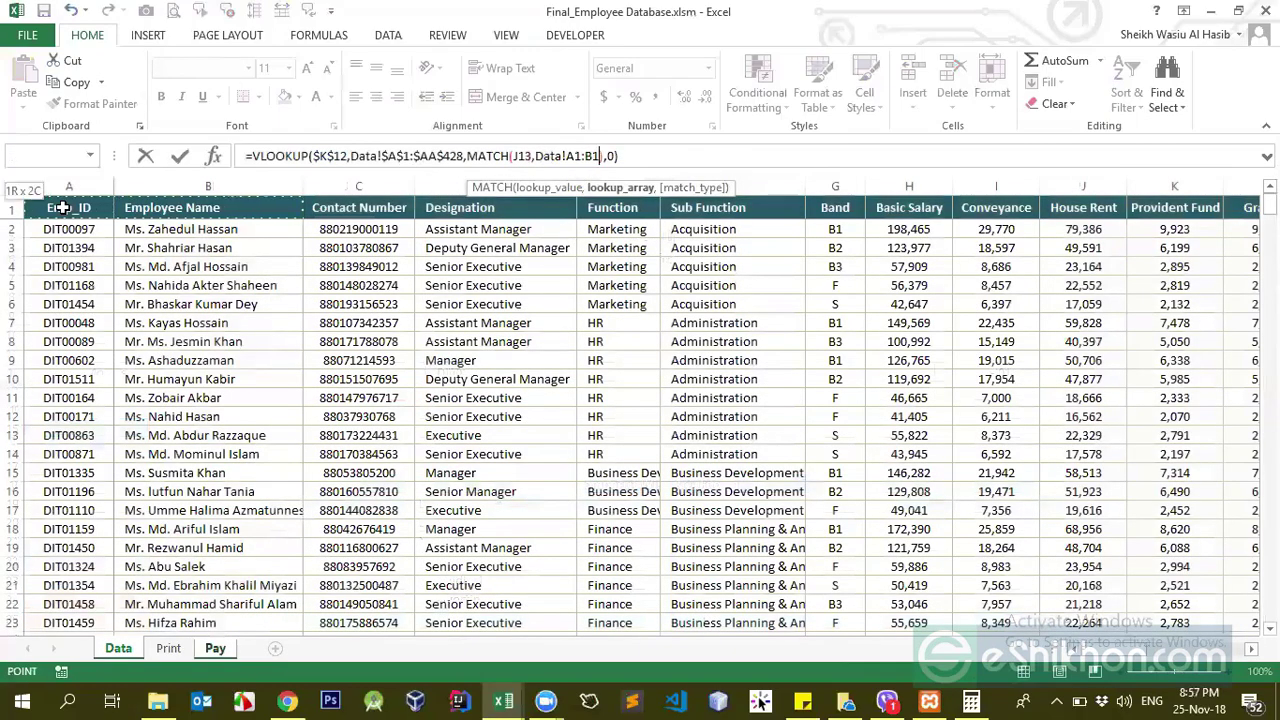
key("ctrl+shift+Right")
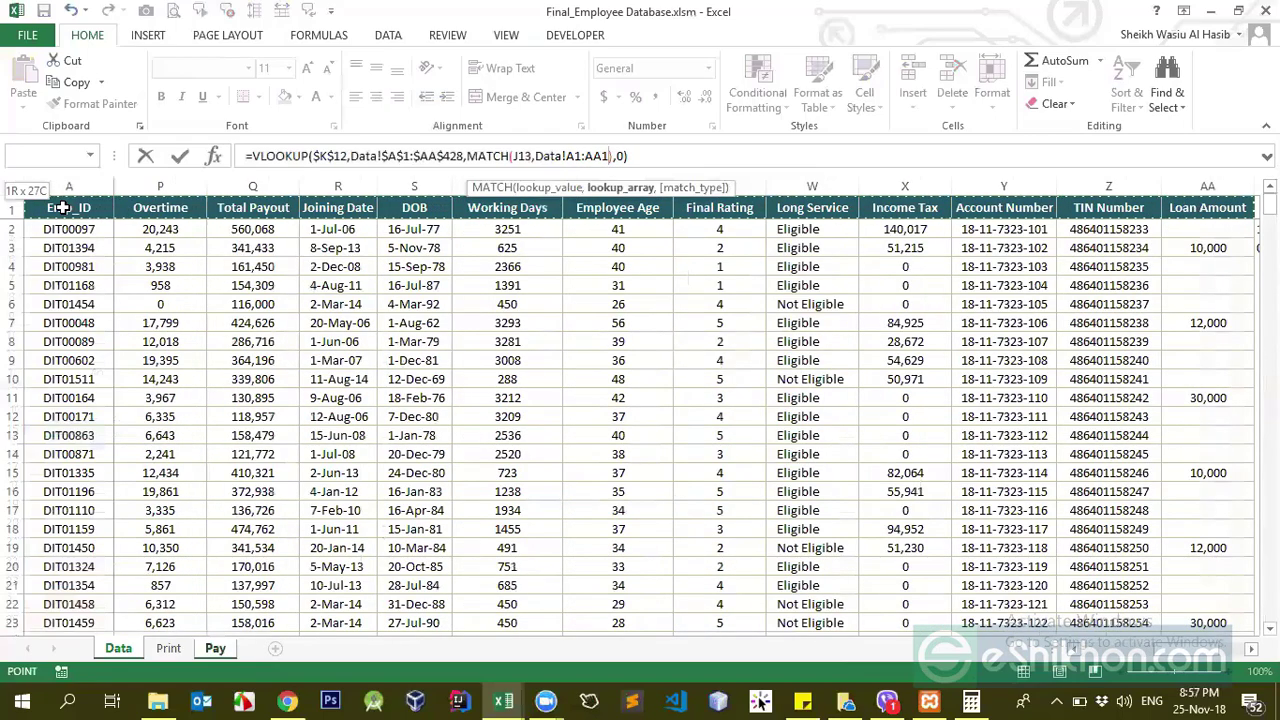
key("F4")
type(",0")
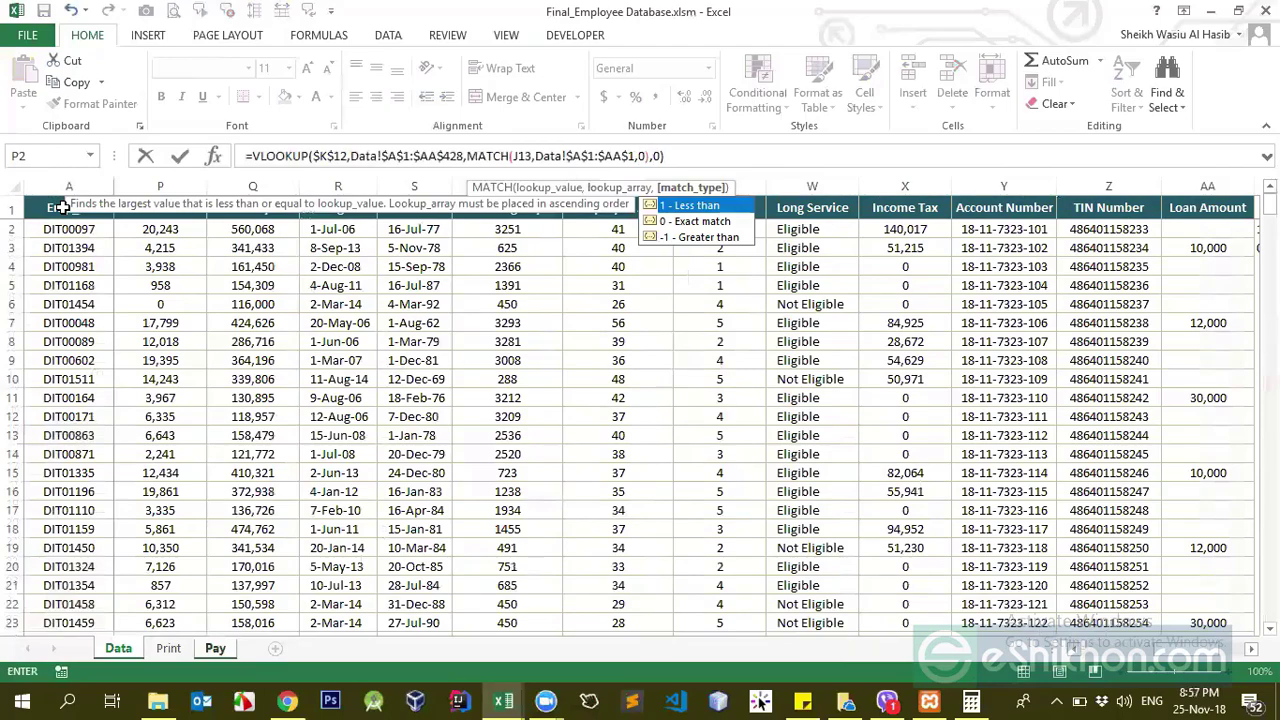
key("Return")
key("Up")
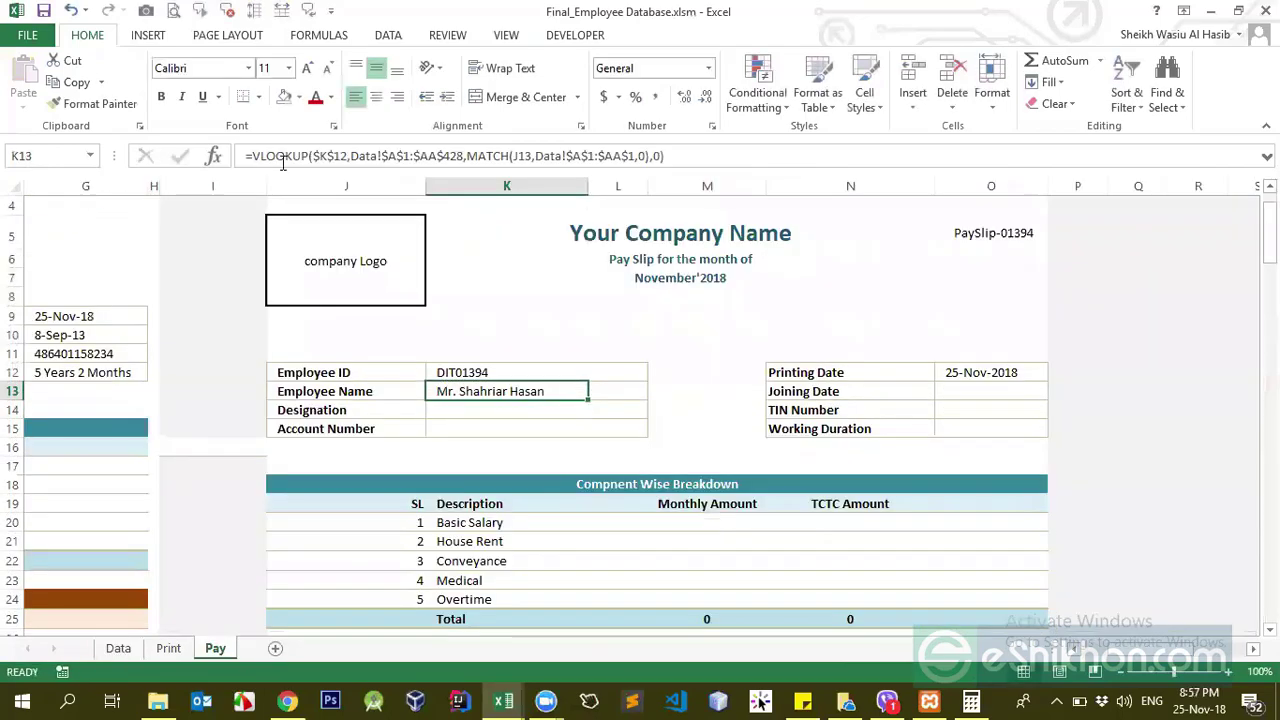
- Try K13's MATCH function without its match type 0, and put the match type 0 back
left_click(646, 156)
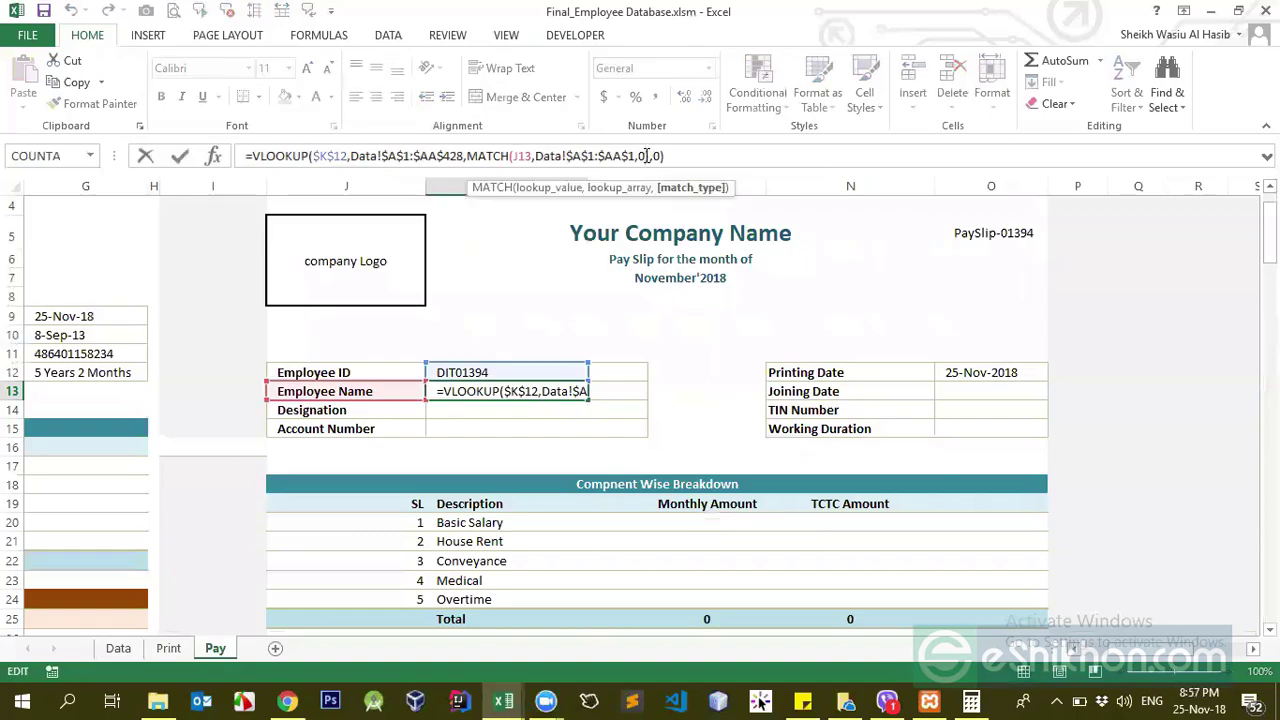
key("BackSpace")
key("Return")
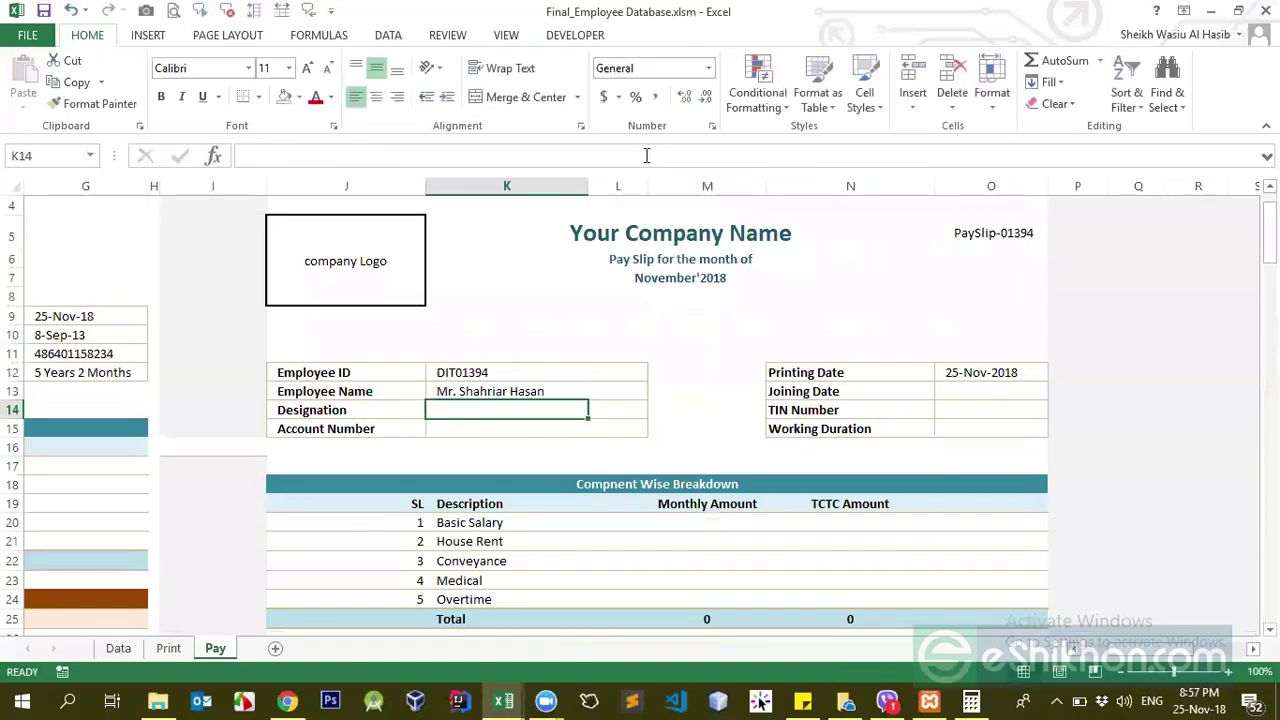
key("Up")
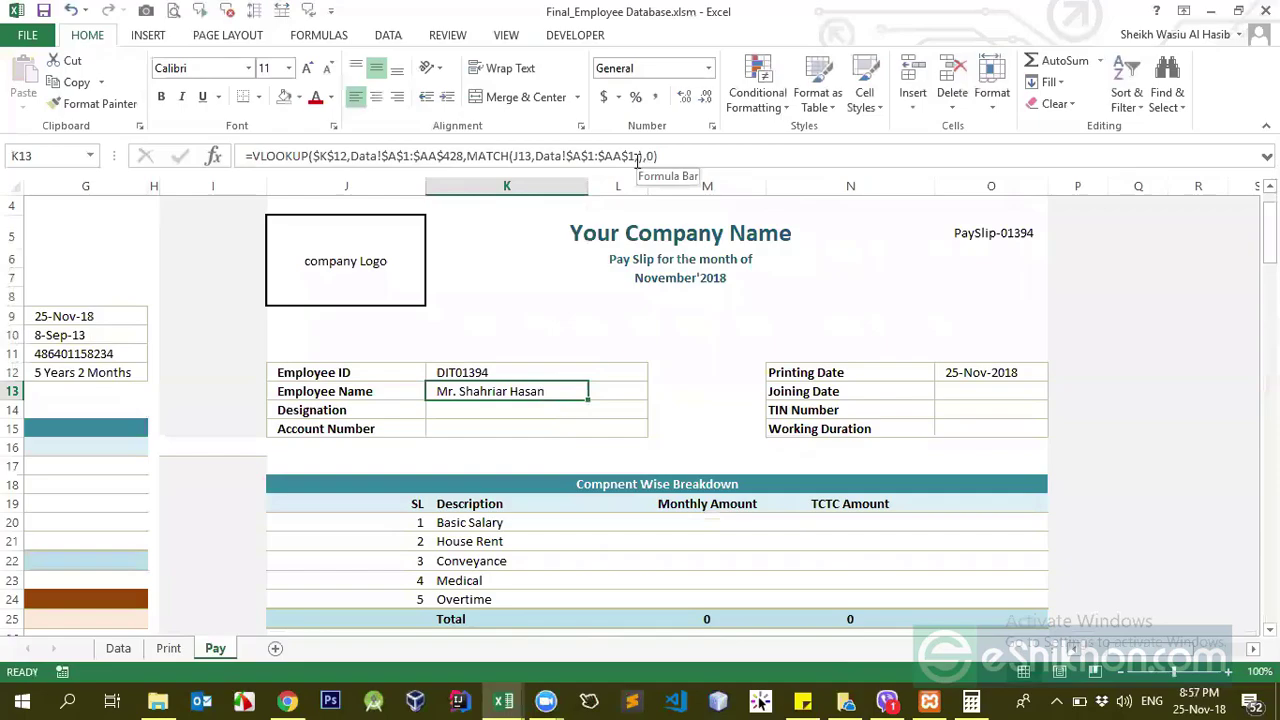
left_click(637, 160)
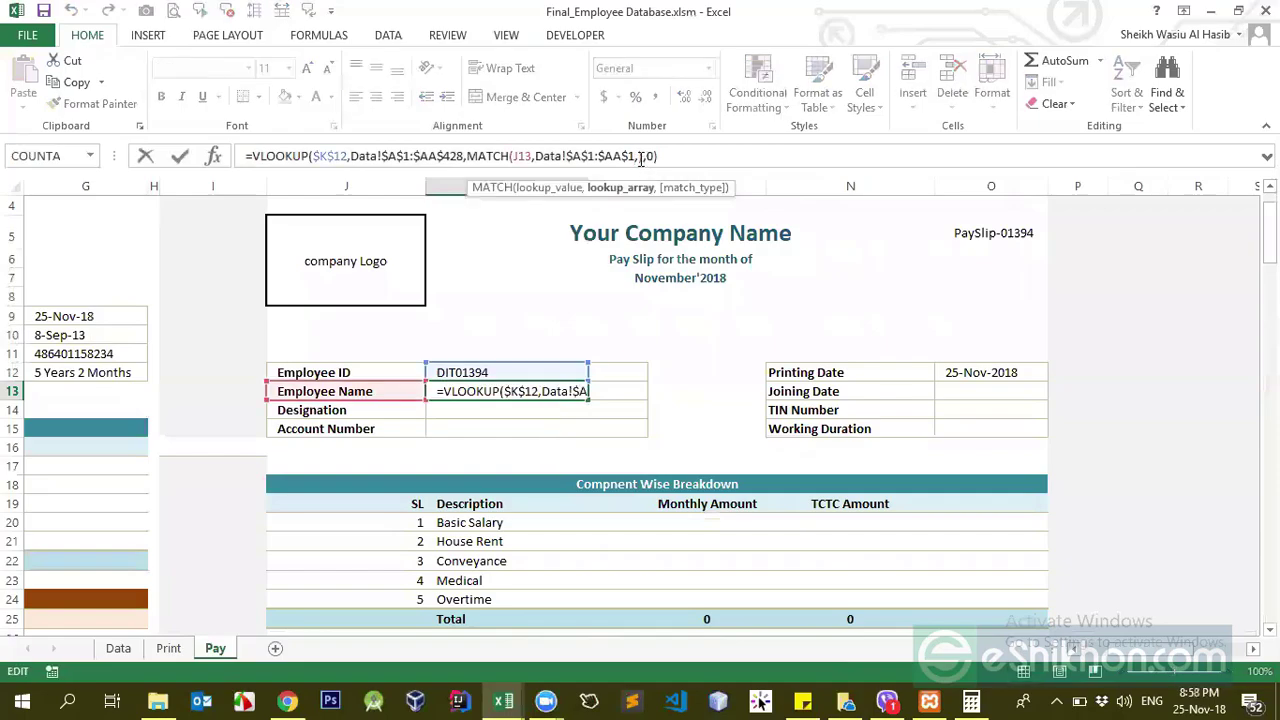
type(",0)")
key("ctrl+Return")
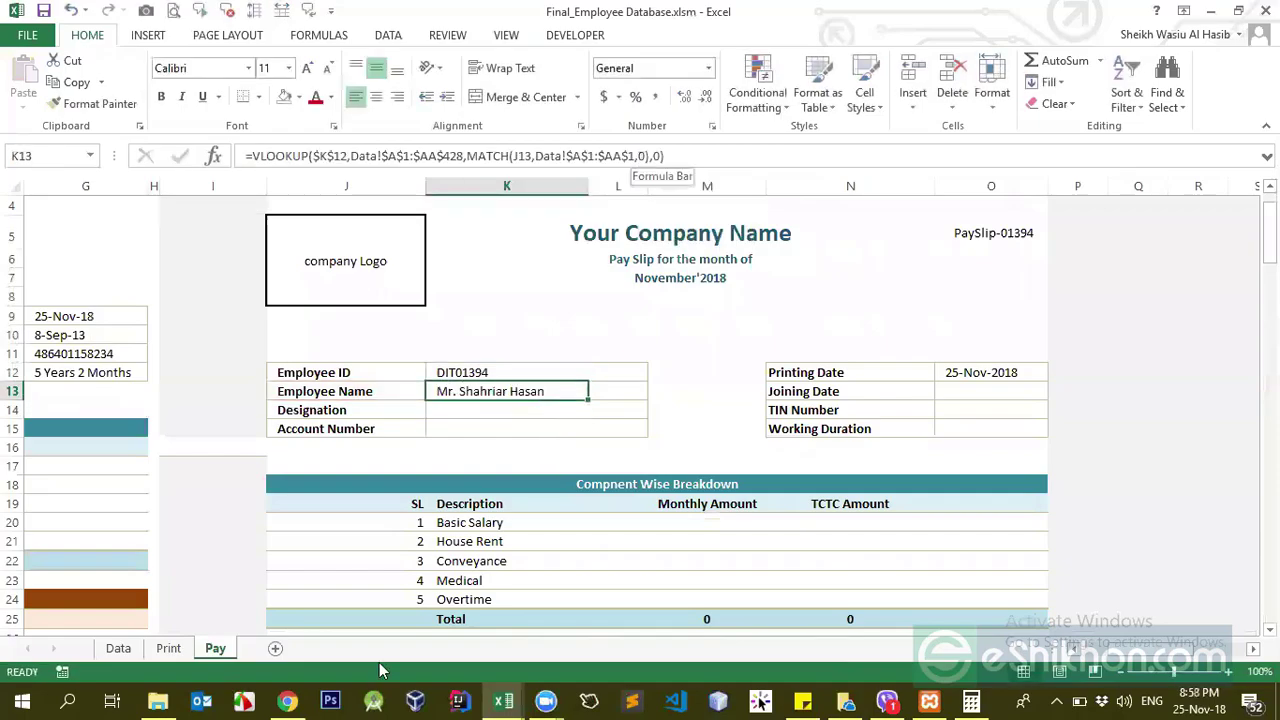
- Compare the Employee Name label in J13 of the Pay sheet with the header cells in row 1 of the Data sheet
left_click(118, 648)
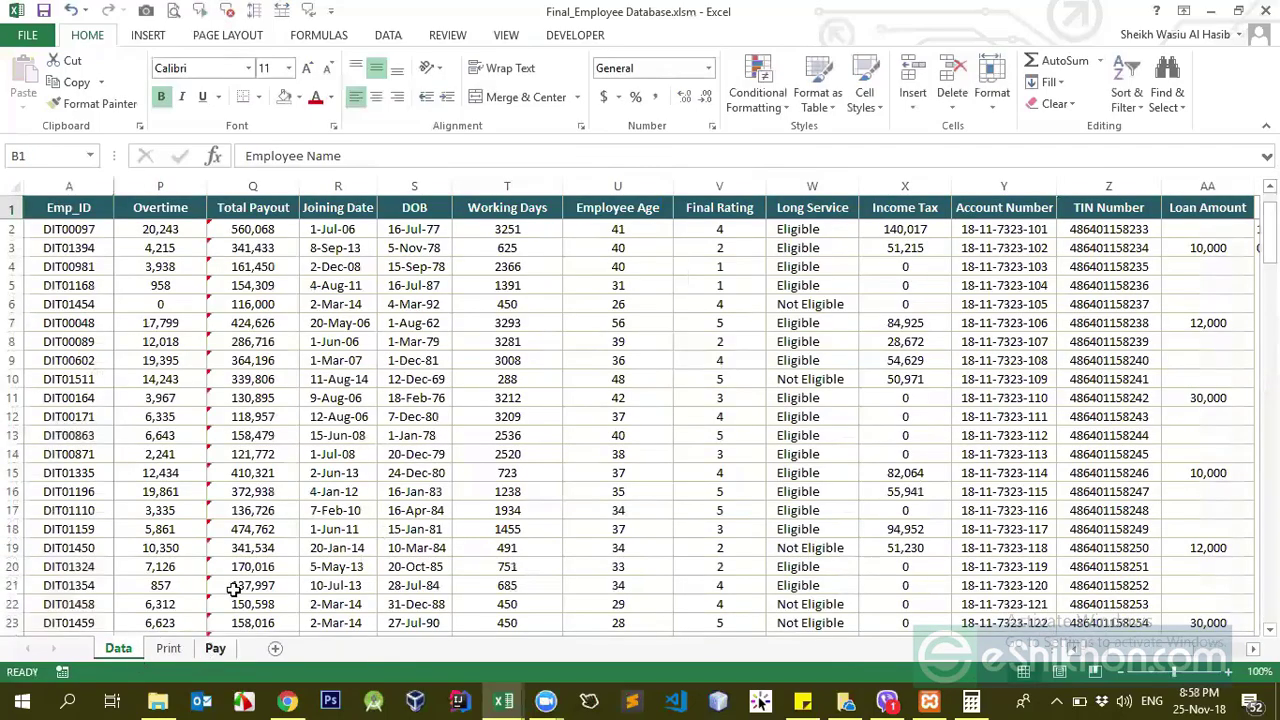
left_click(215, 648)
left_click(352, 394)
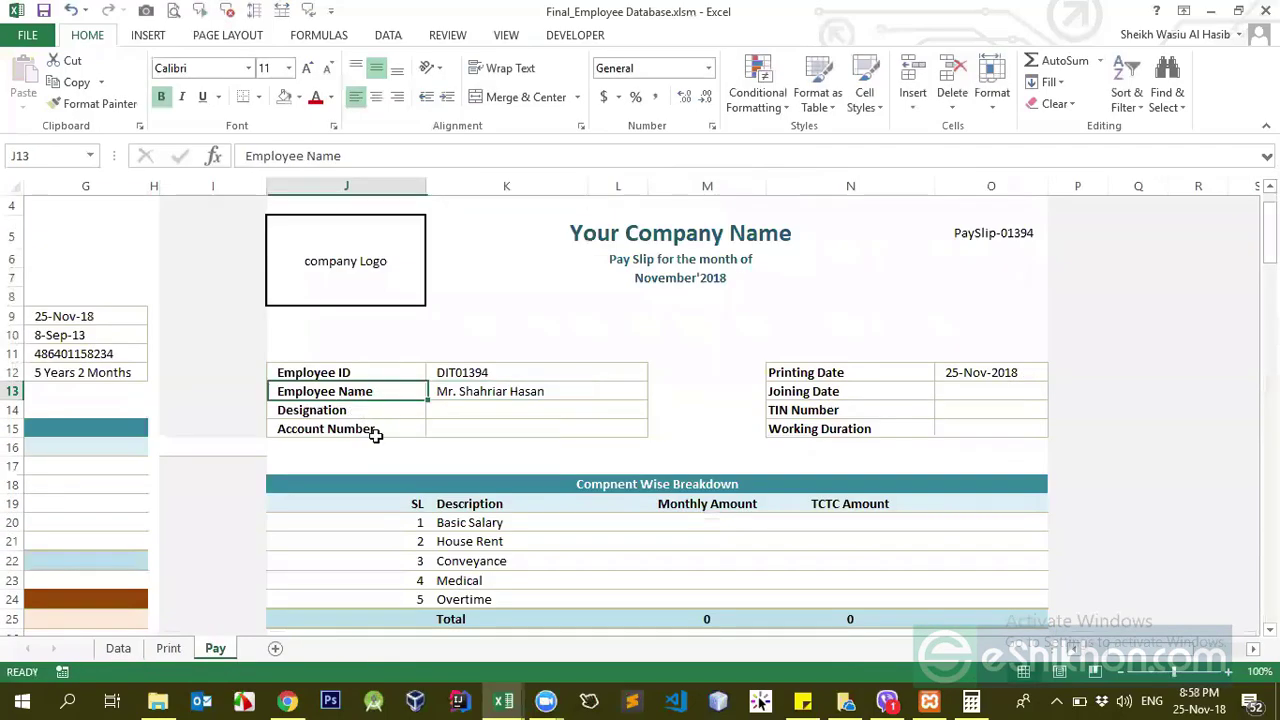
left_click(113, 650)
left_click(834, 213)
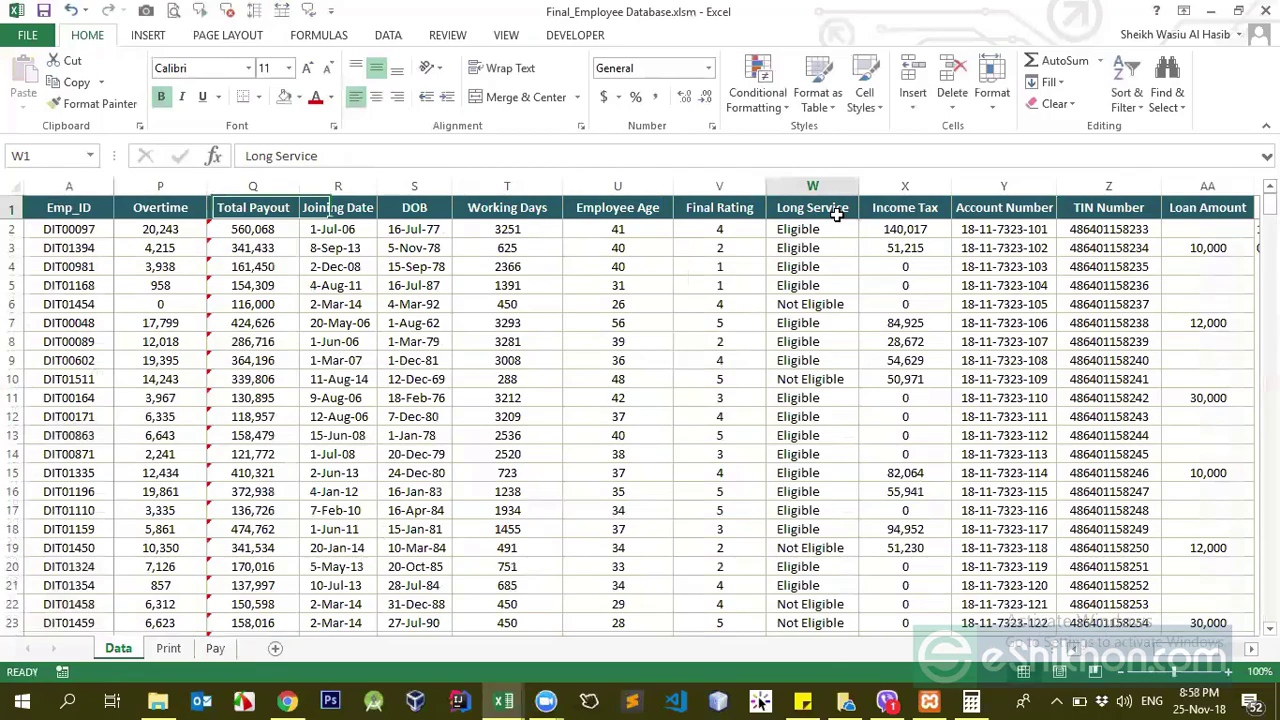
key("Home")
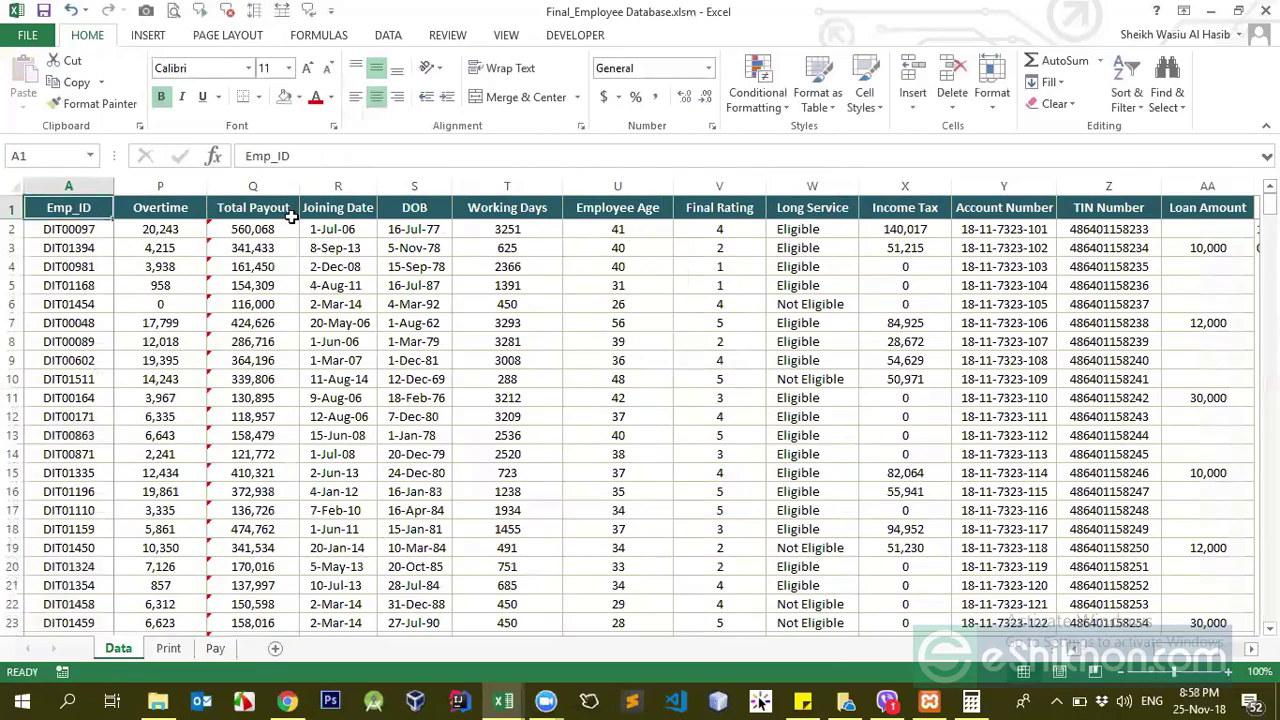
key("Right")
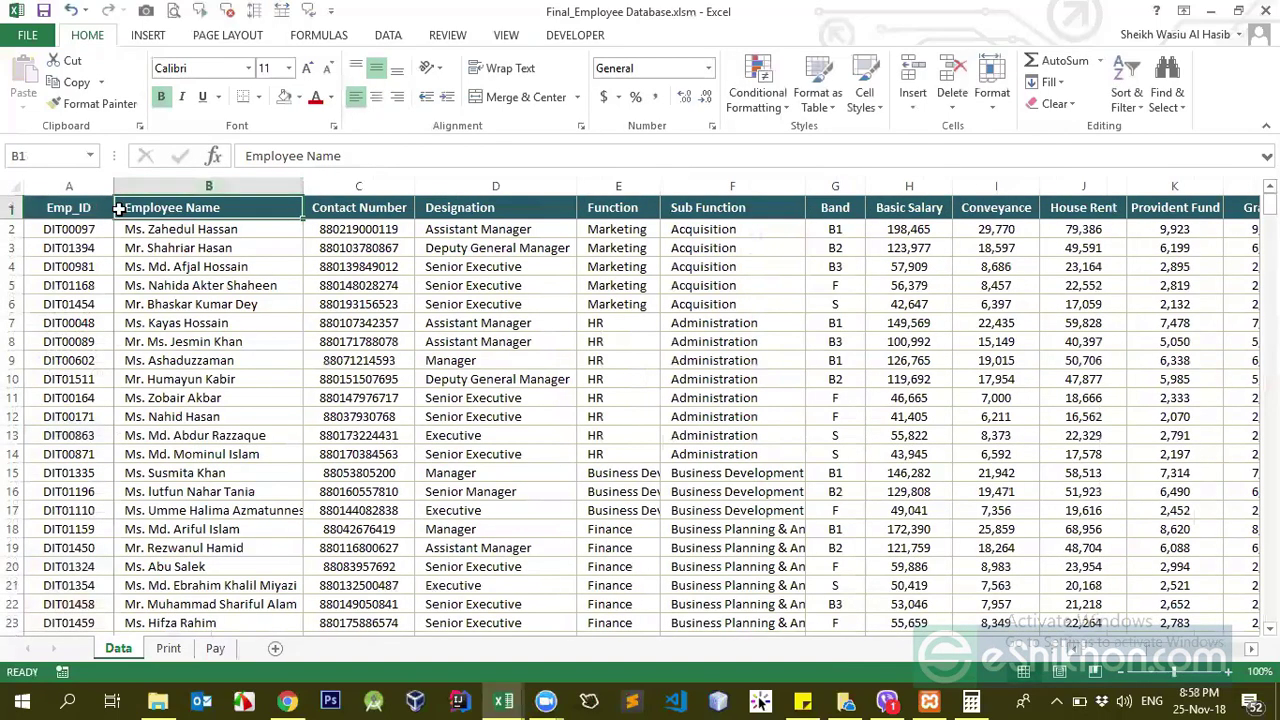
left_click(456, 209)
key("Left")
key("Left")
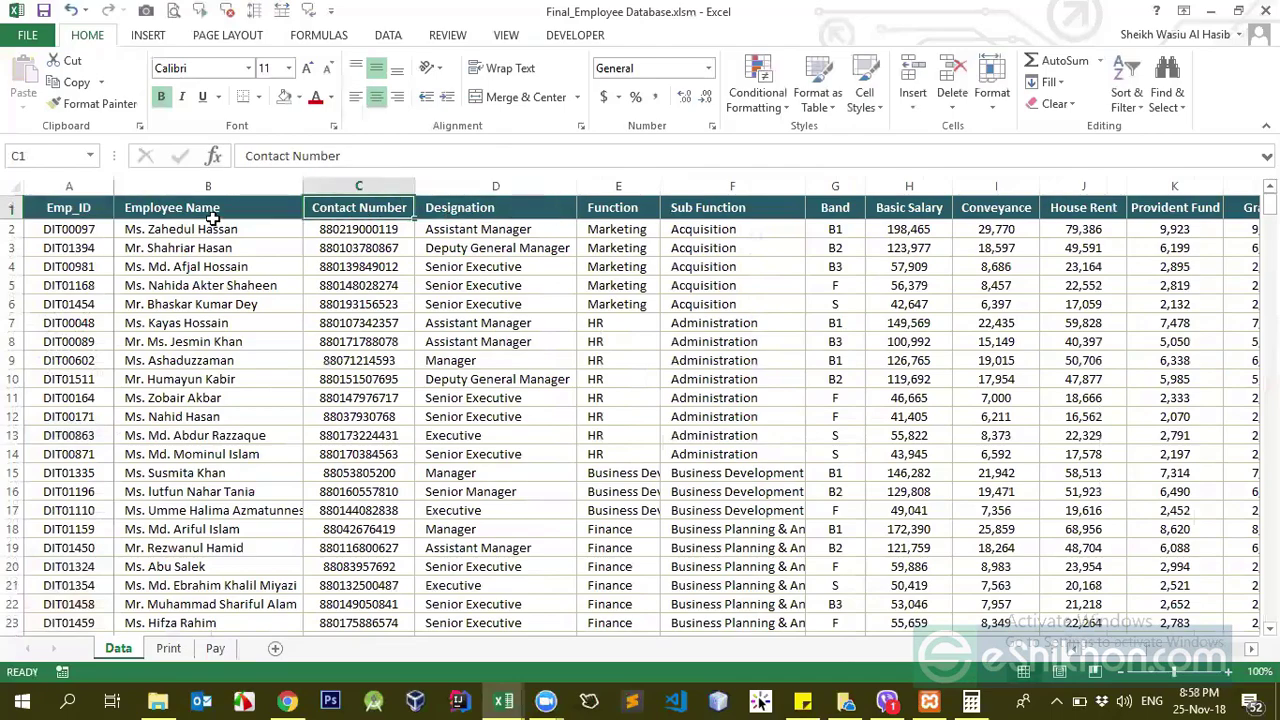
- Highlight the Data sheet's header row from Emp_ID to Loan Amount to review MATCH's lookup array
left_click(64, 212)
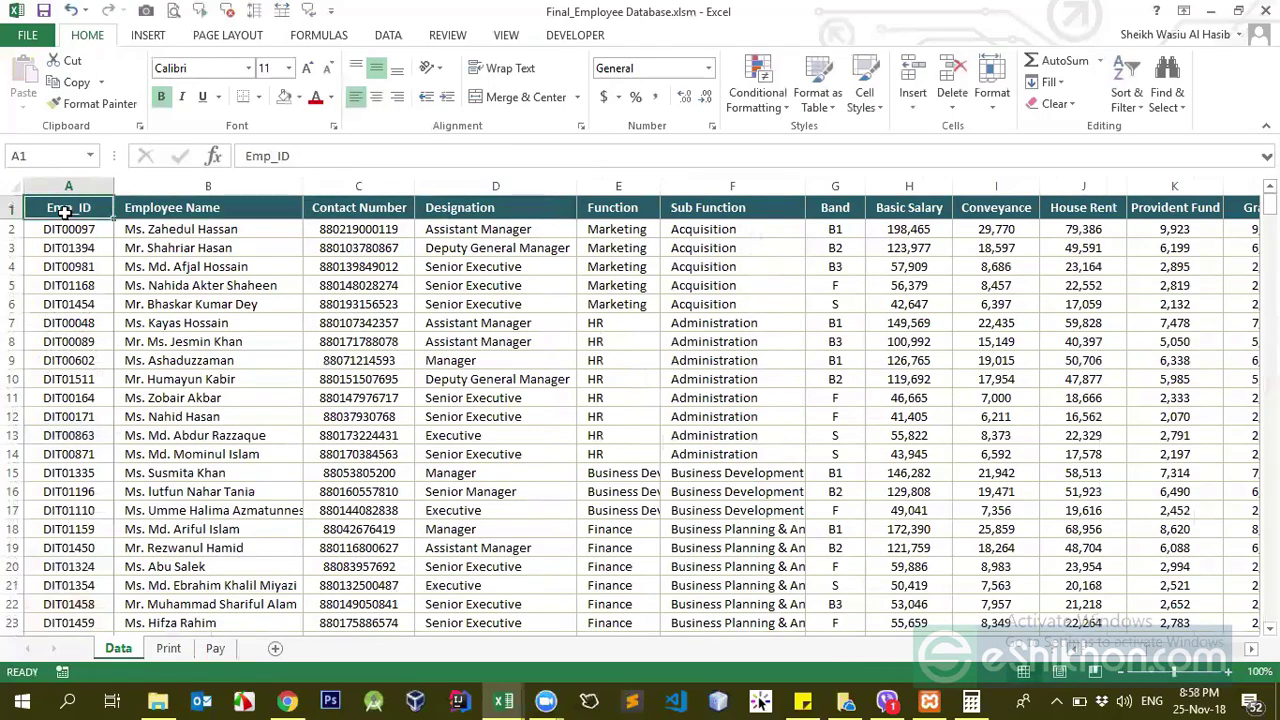
left_click_drag(64, 212, 386, 209)
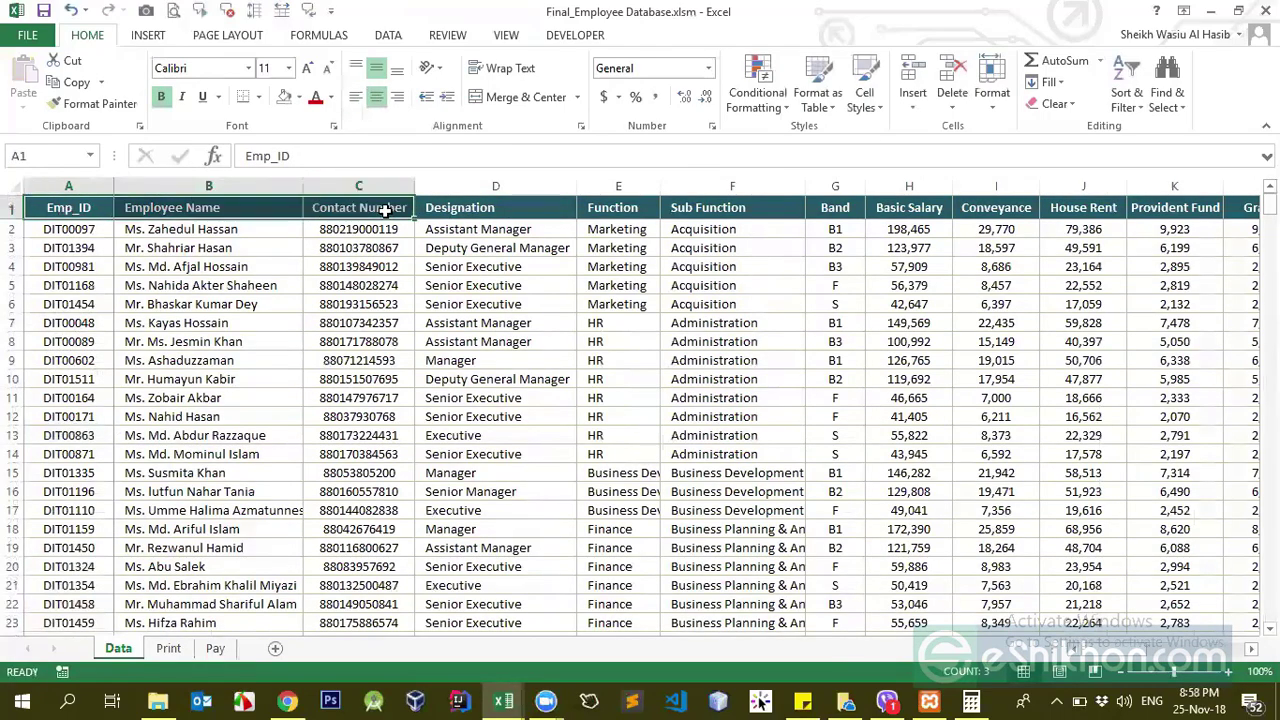
key("ctrl+shift+Right")
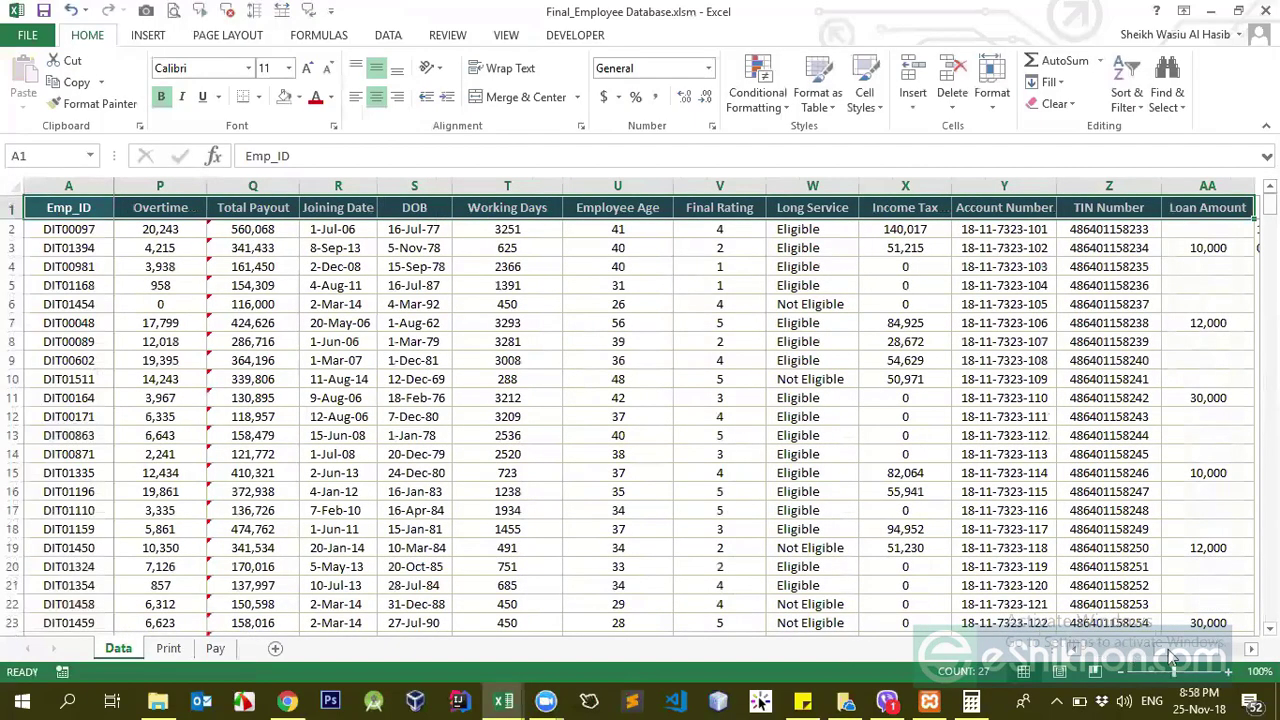
left_click_drag(1170, 651, 1054, 658)
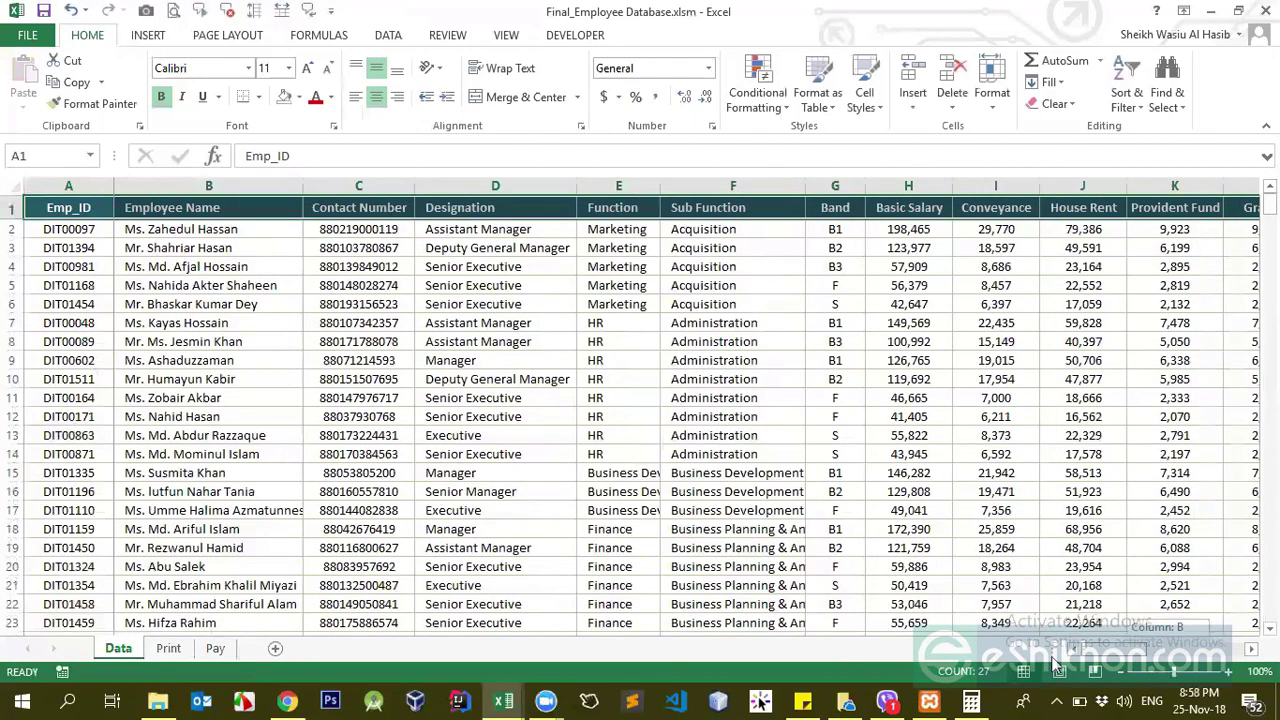
- Compare VLOOKUP's table array Data!$A$1:$AA$428 with MATCH's lookup array Data!$A$1:$AA$1 in K13's formula
left_click(215, 648)
left_click(445, 391)
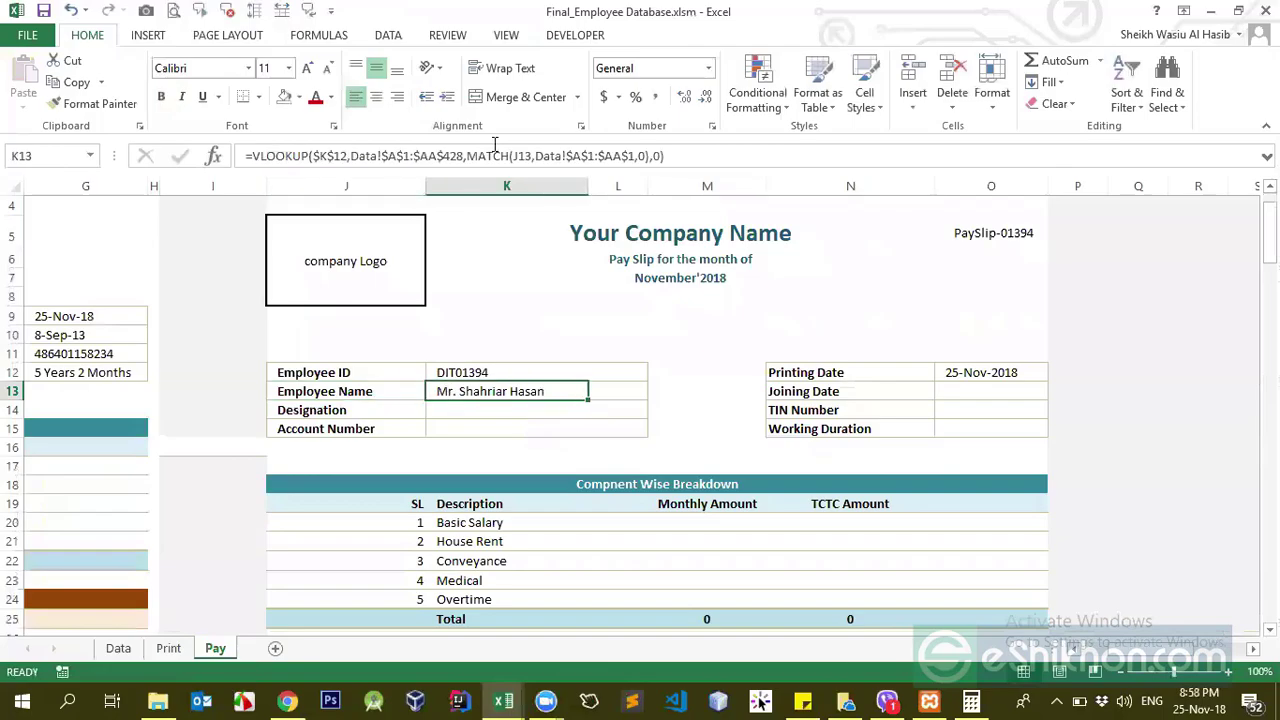
double_click(404, 155)
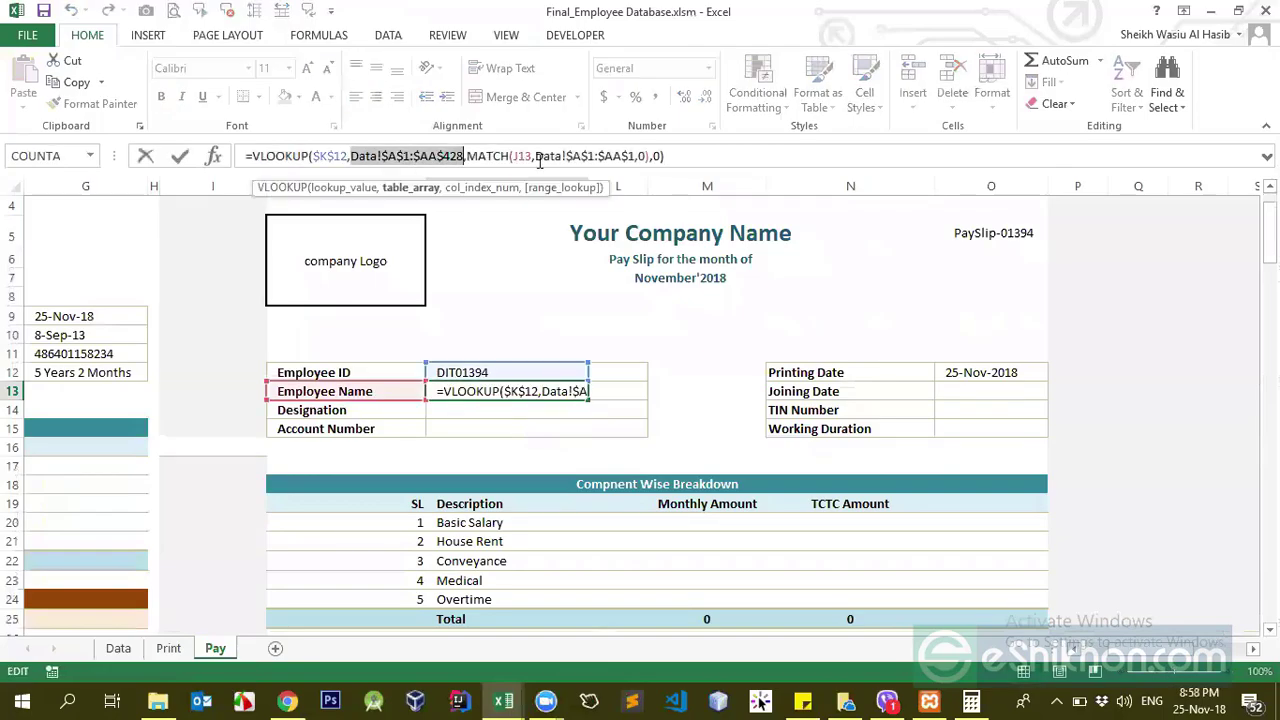
left_click_drag(536, 156, 637, 153)
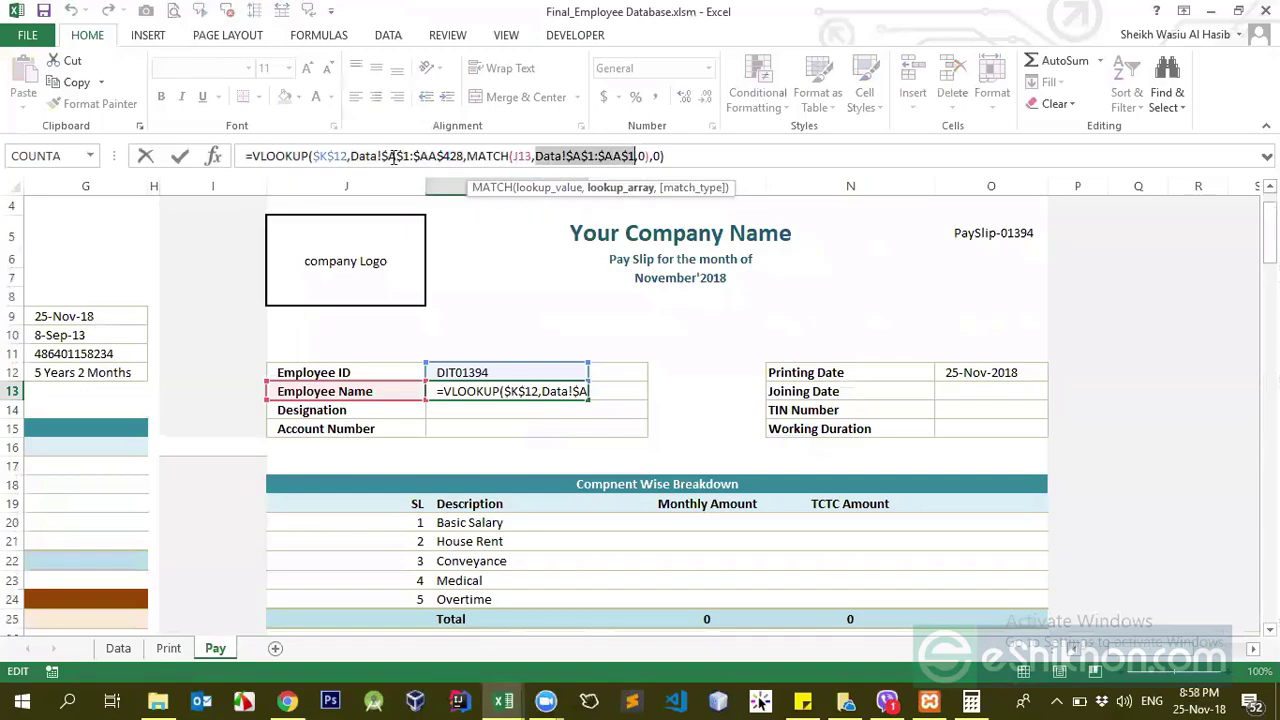
key("Return")
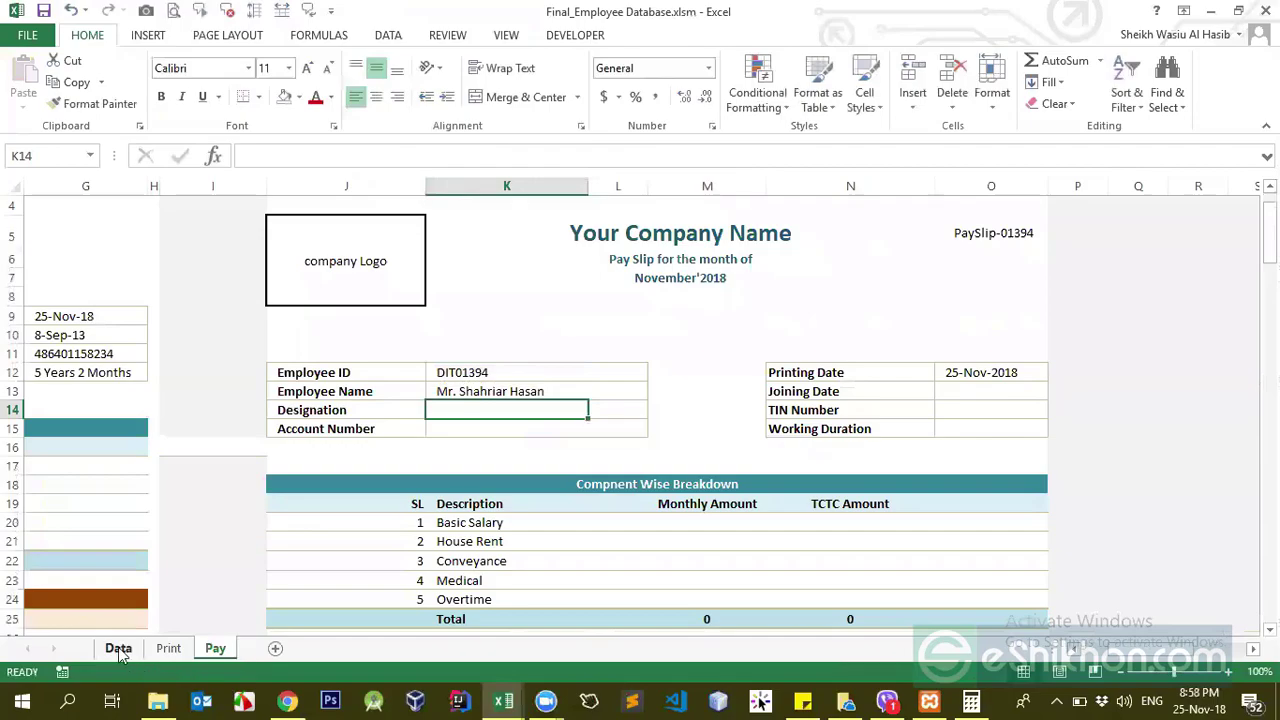
- Compare the extent of the Data sheet's header row with that of the full table, A1:AA428
left_click(118, 648)
left_click(65, 206)
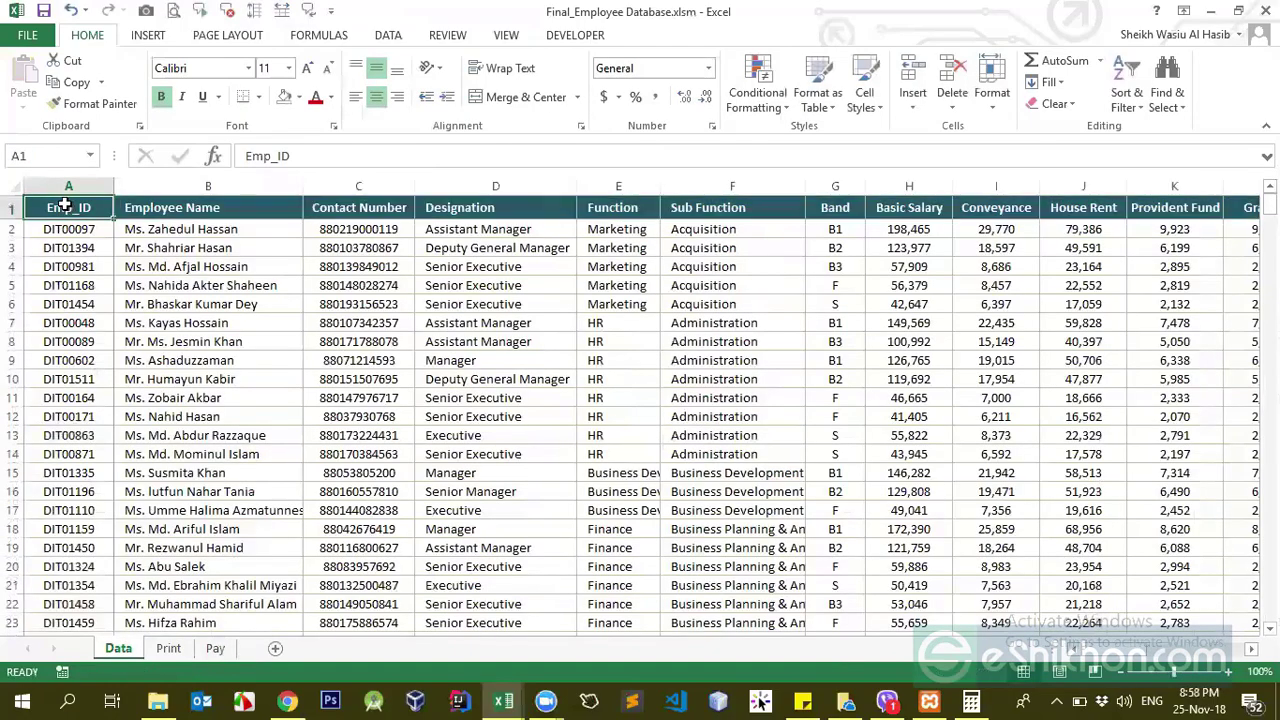
key("ctrl+shift+Right")
left_click(65, 206)
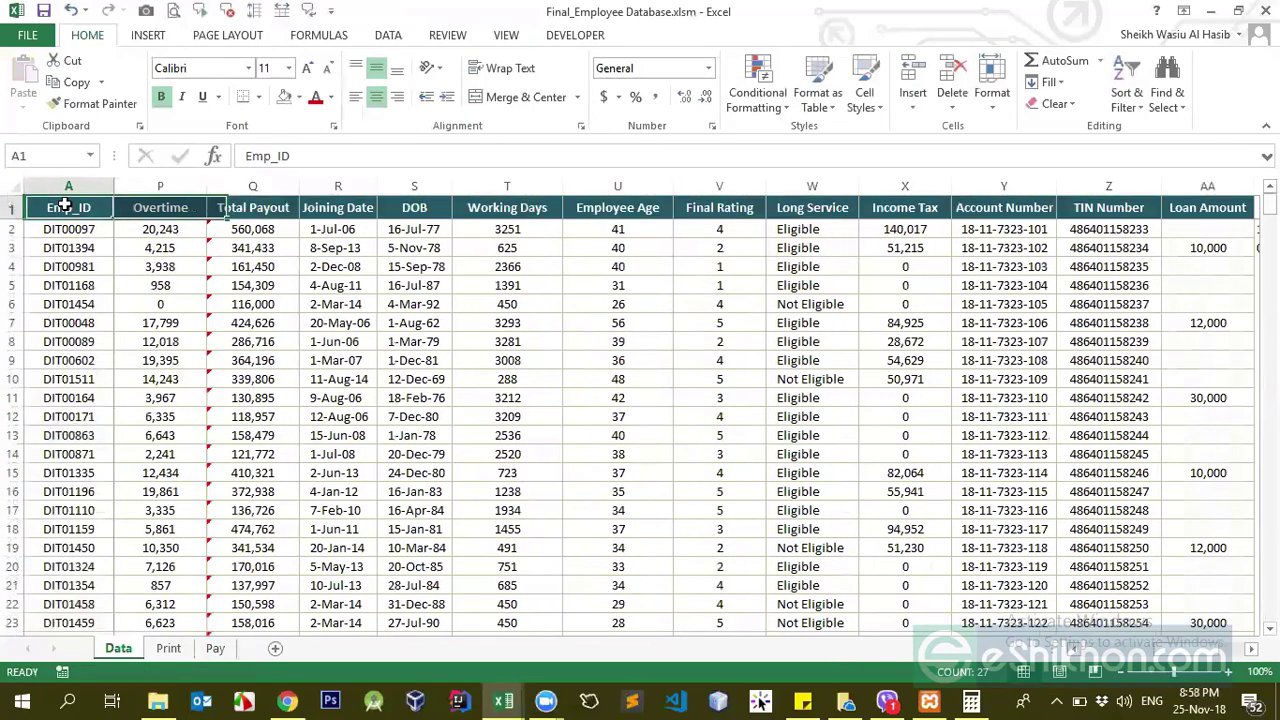
key("Down")
key("Up")
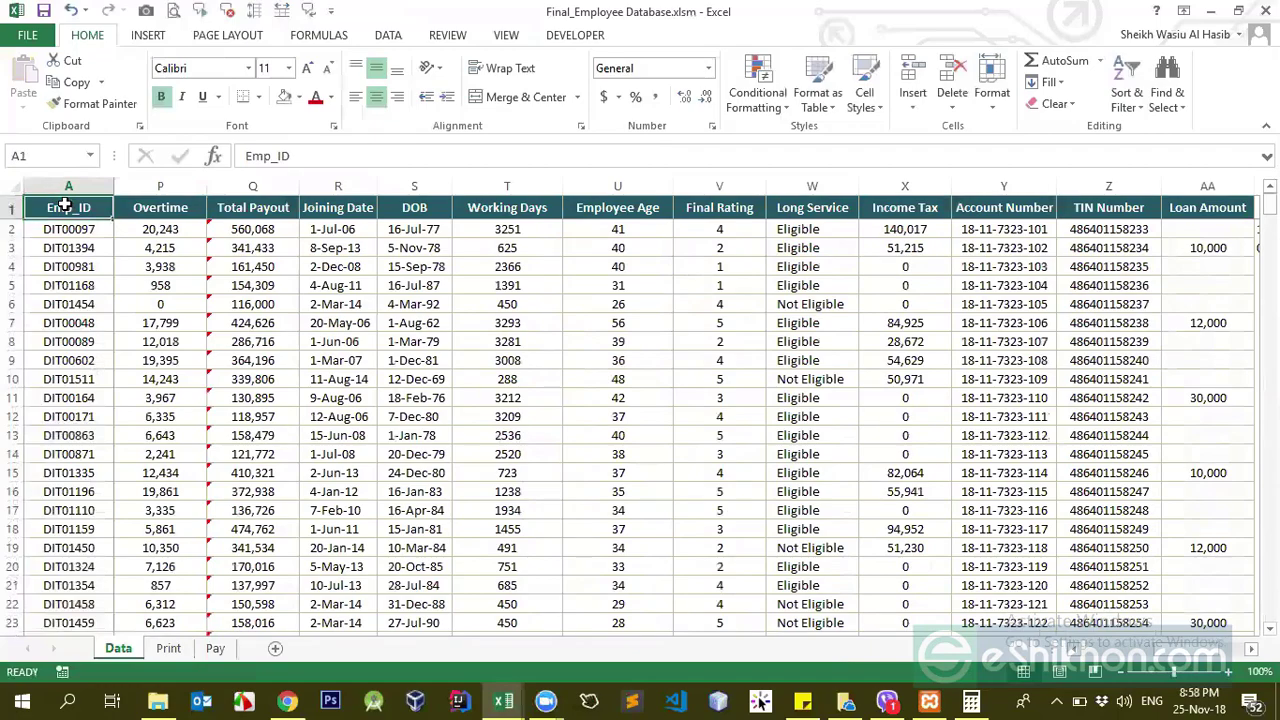
key("ctrl+shift+Right")
left_click(65, 206)
key("ctrl+shift+Down")
key("ctrl+shift+Right")
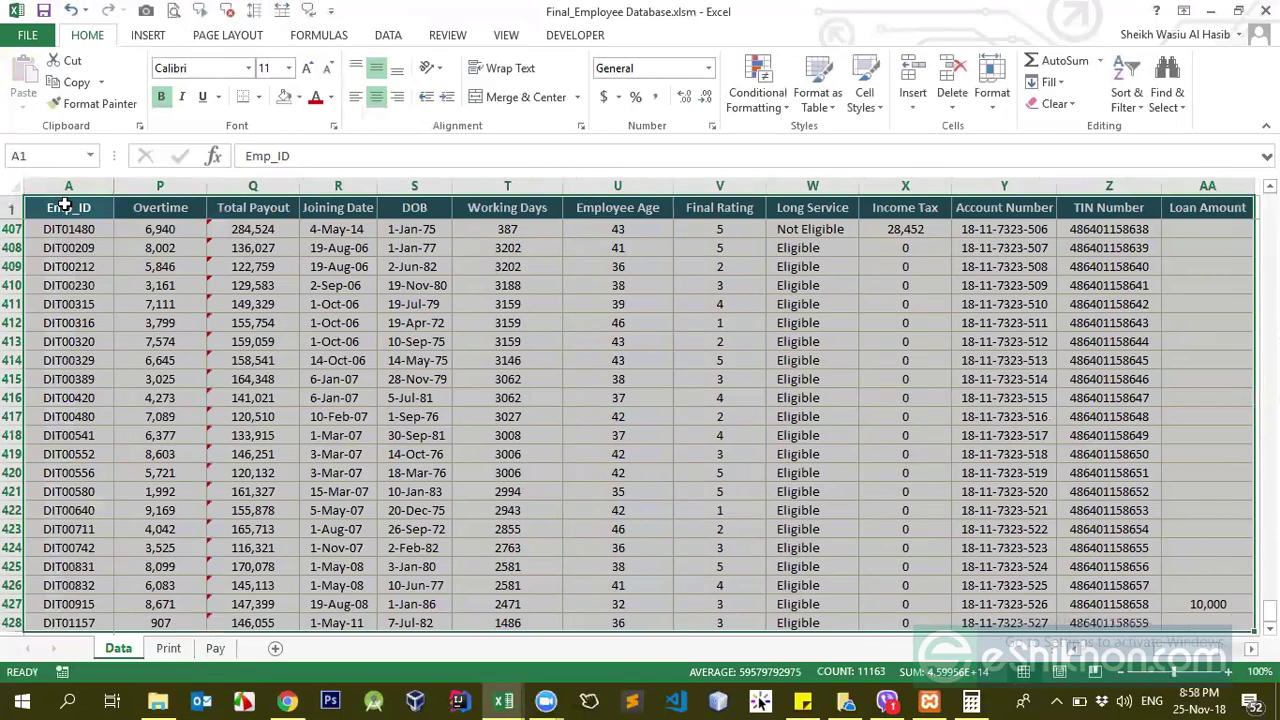
key("ctrl+shift+Up")
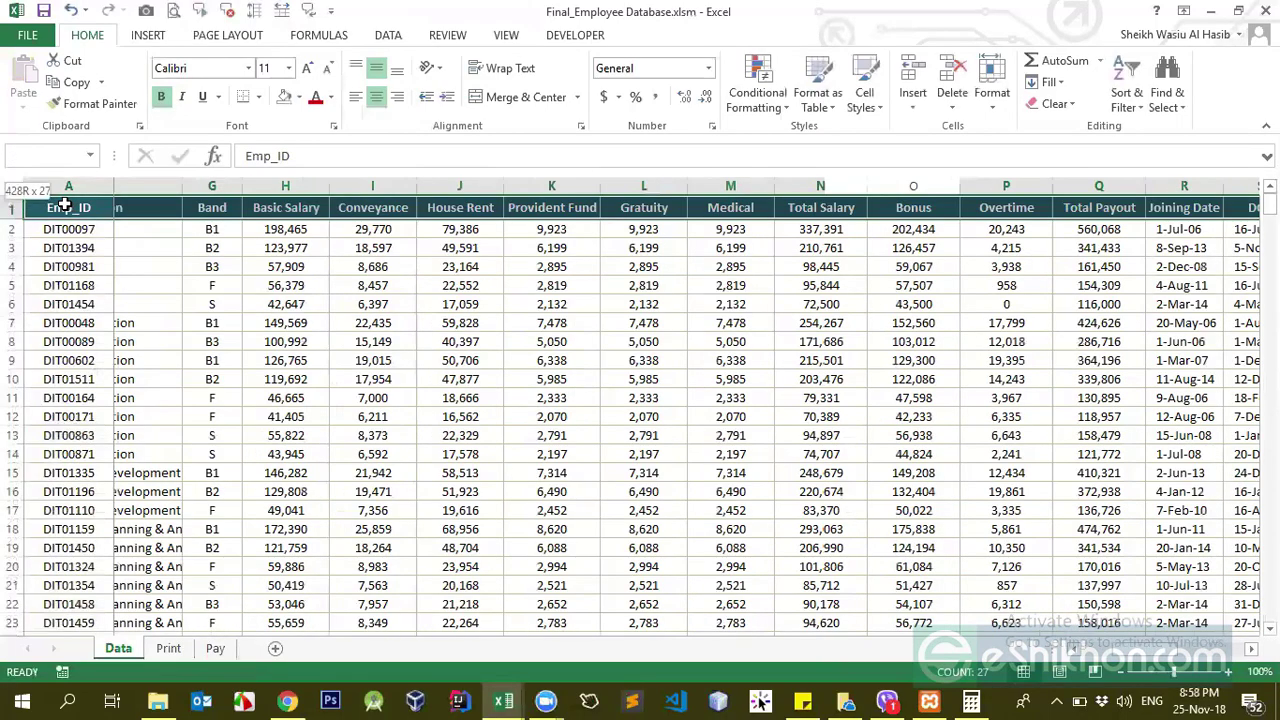
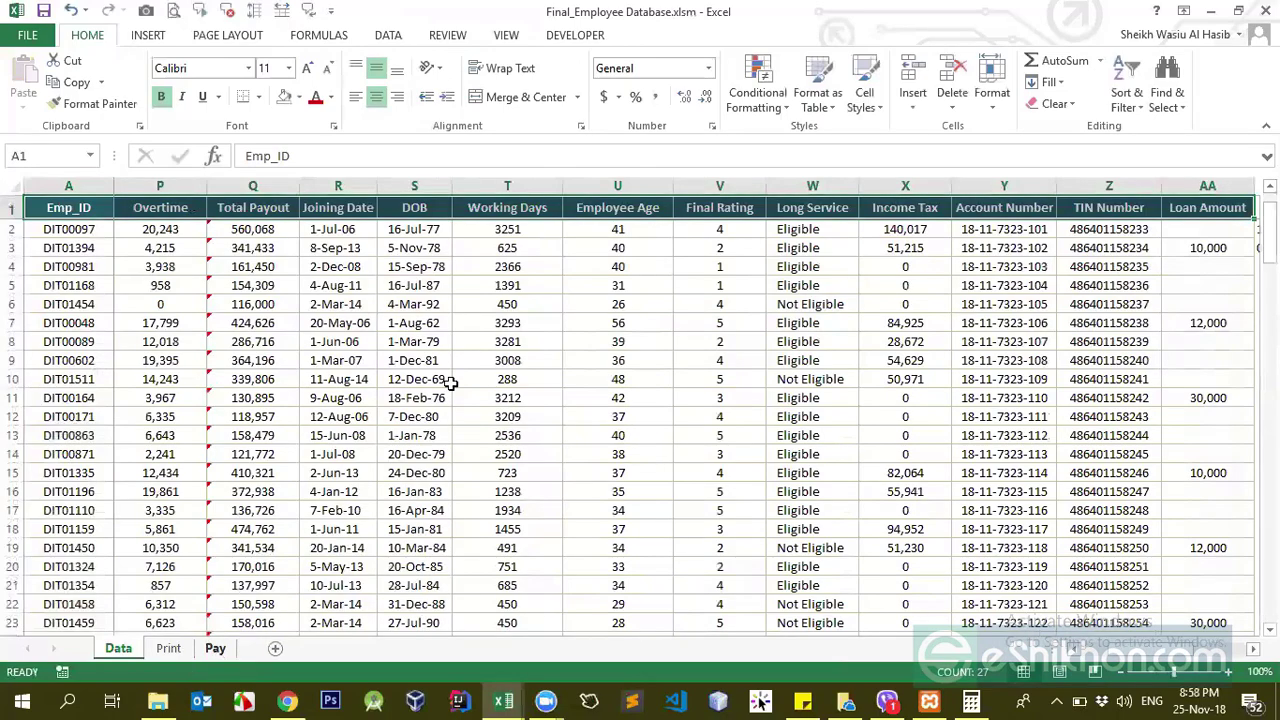
- Copy K13's lookup formula on the Pay sheet to the Designation and Account Number cells, K14 and K15
left_click(215, 648)
left_click(505, 392)
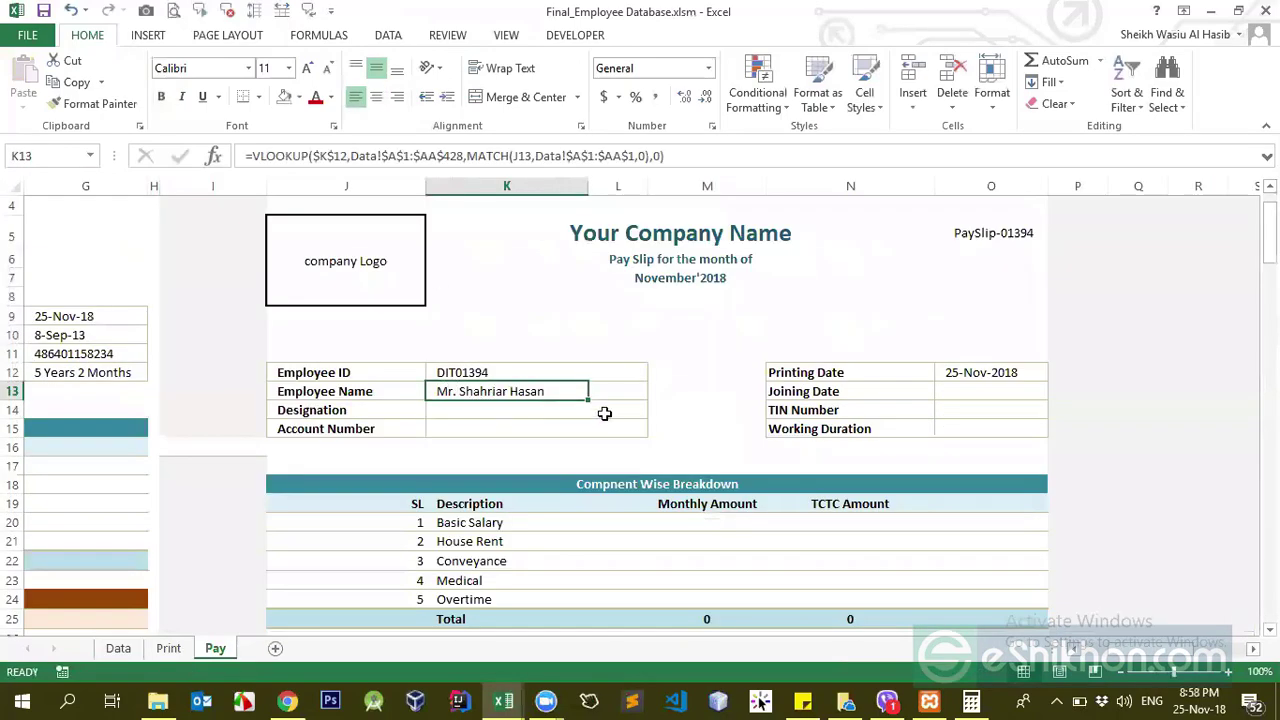
key("ctrl+c")
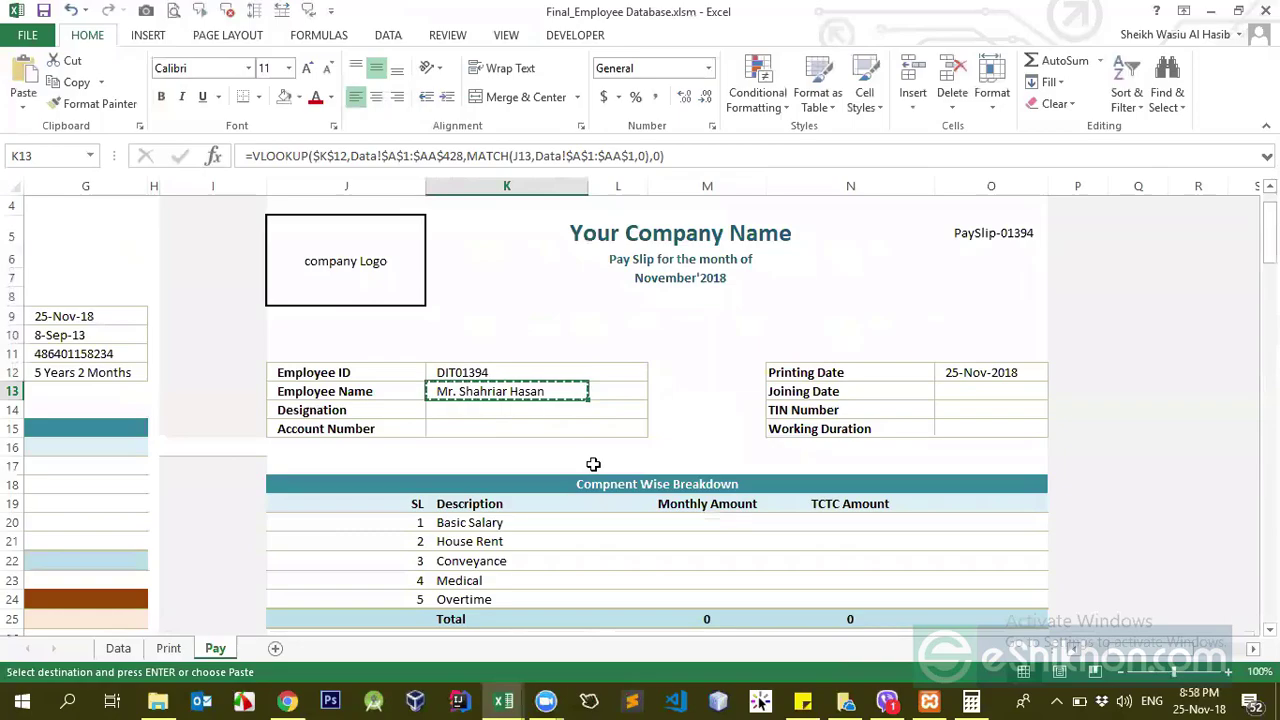
key("shift+Down")
key("shift+Down")
key("Return")
- Review the copied formulas in K13:K15 and examine the MATCH function in K14's formula
key("Down")
key("Up")
key("Down")
key("Up")
key("Down")
key("Down")
key("Up")
key("Up")
key("Down")
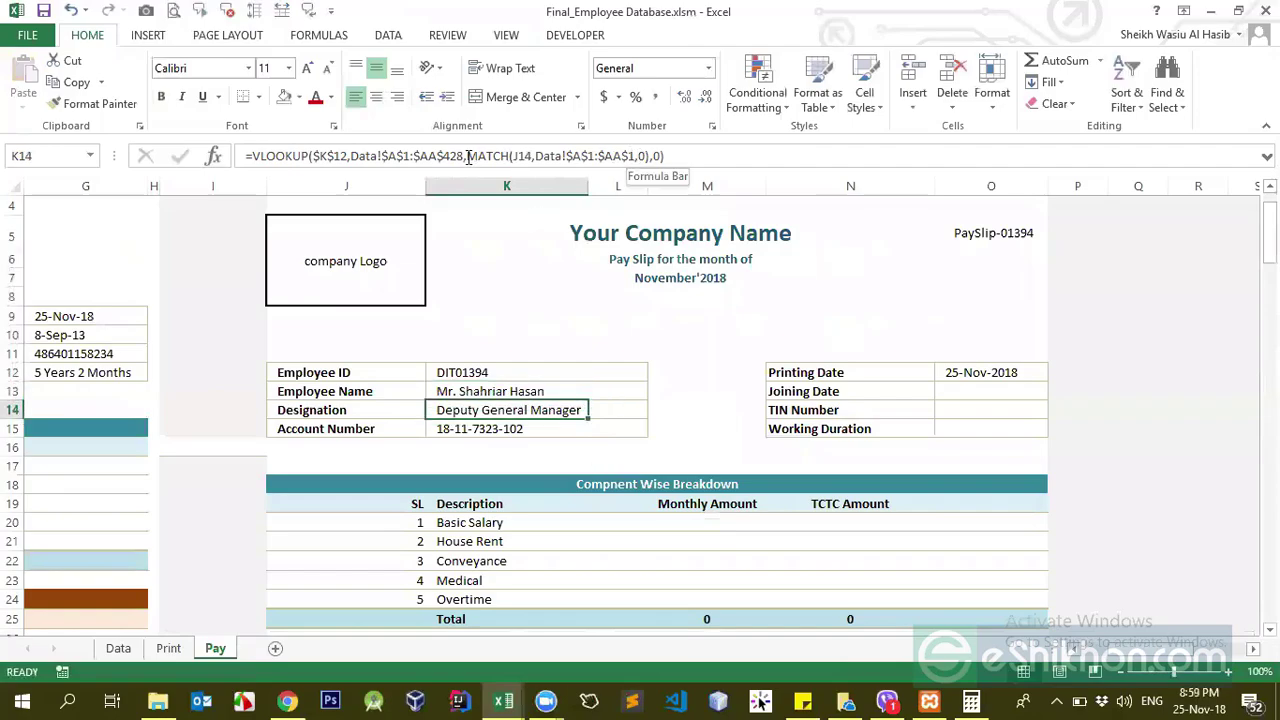
left_click_drag(467, 156, 645, 152)
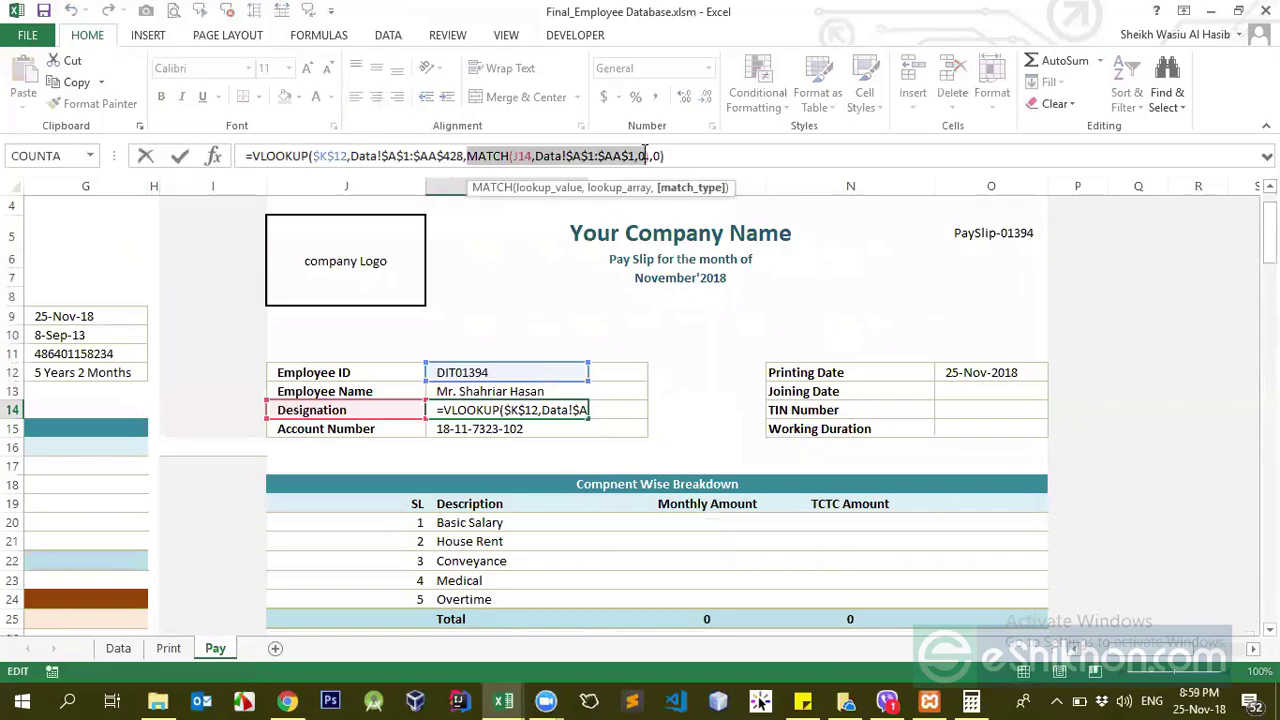
key("Return")
- Check the Designation label J14 and its lookup cell K14 against the full table on the Data sheet
left_click(366, 414)
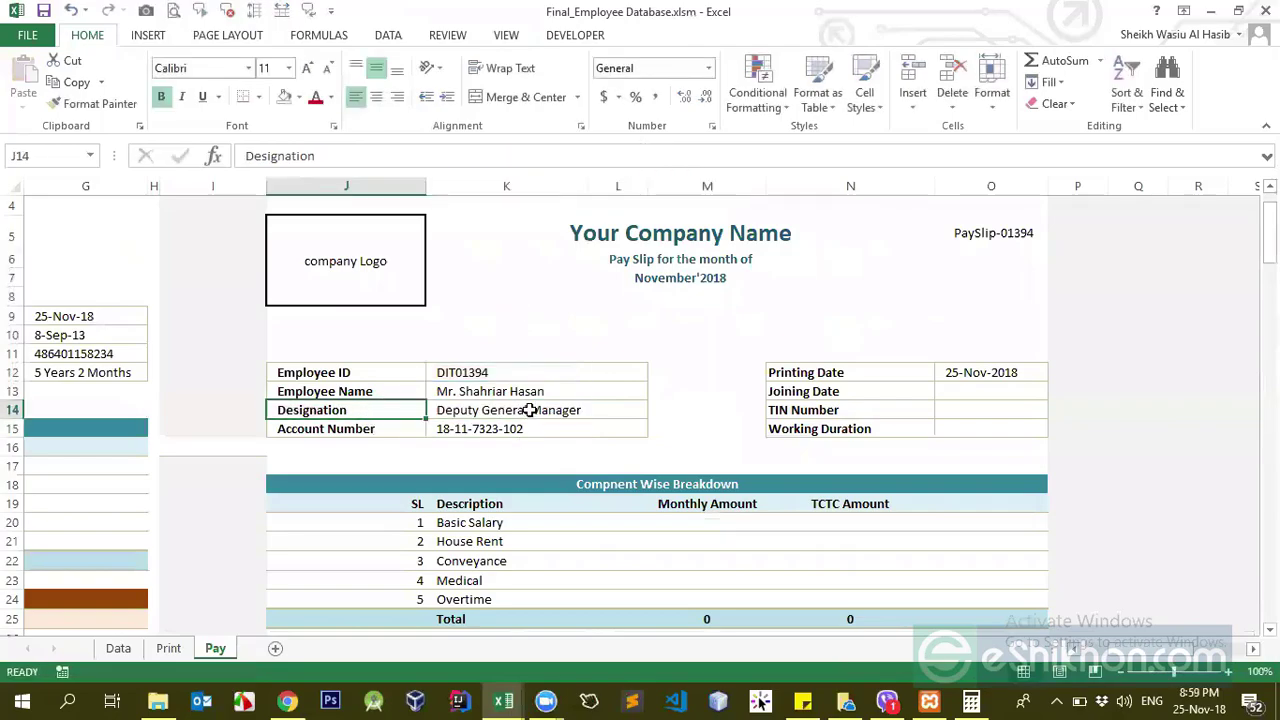
left_click(531, 410)
left_click(118, 648)
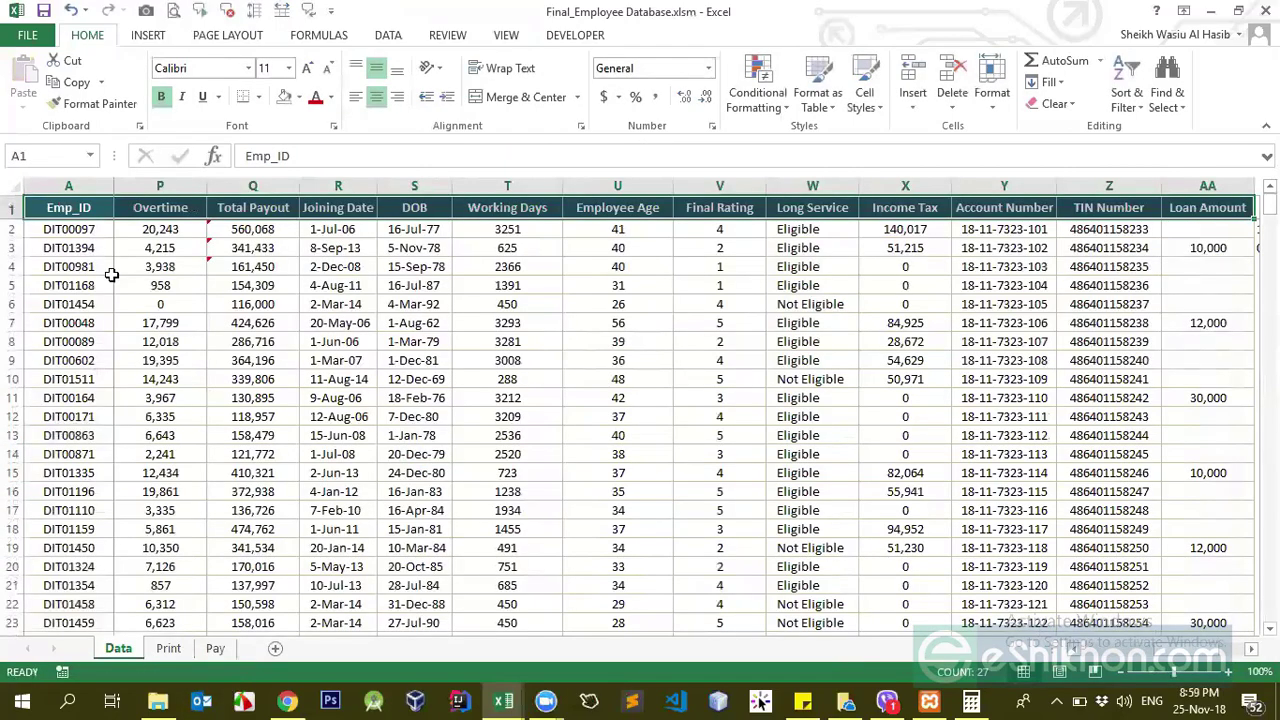
left_click(62, 210)
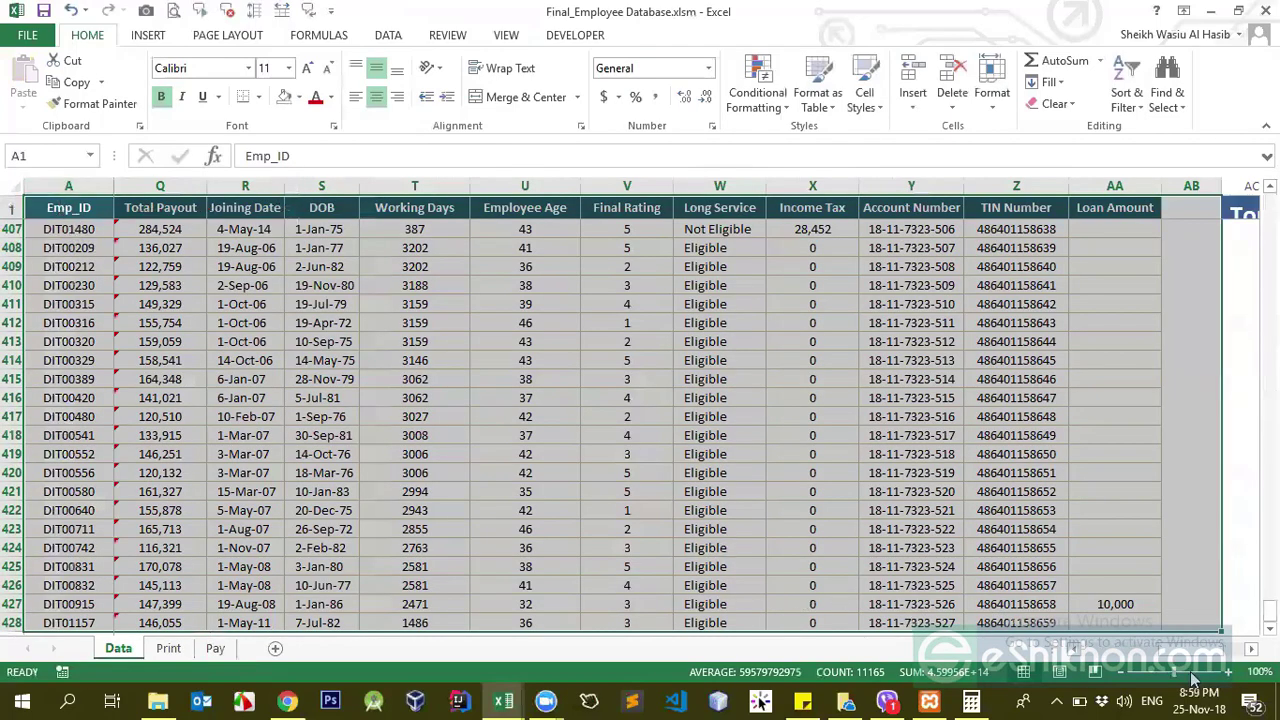
scroll(93, 265, "left", 5)
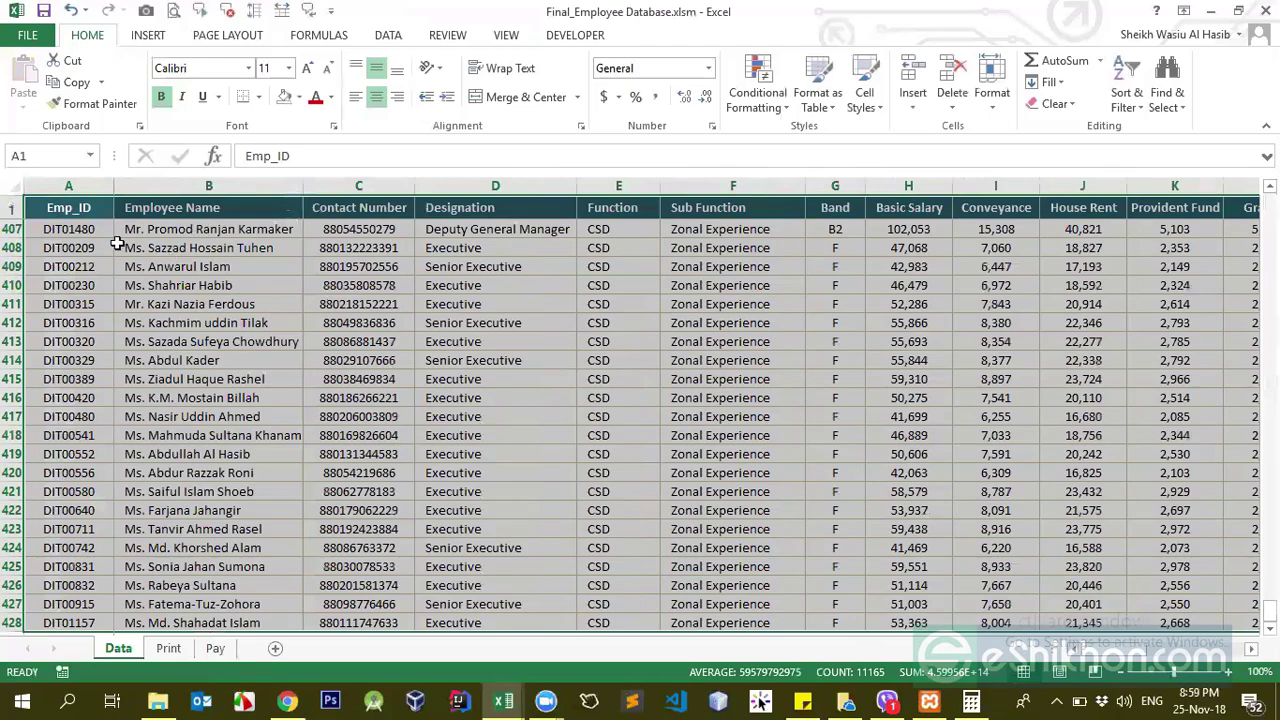
- Trace the Data sheet's header cells one by one from Emp_ID to Designation
left_click(90, 205)
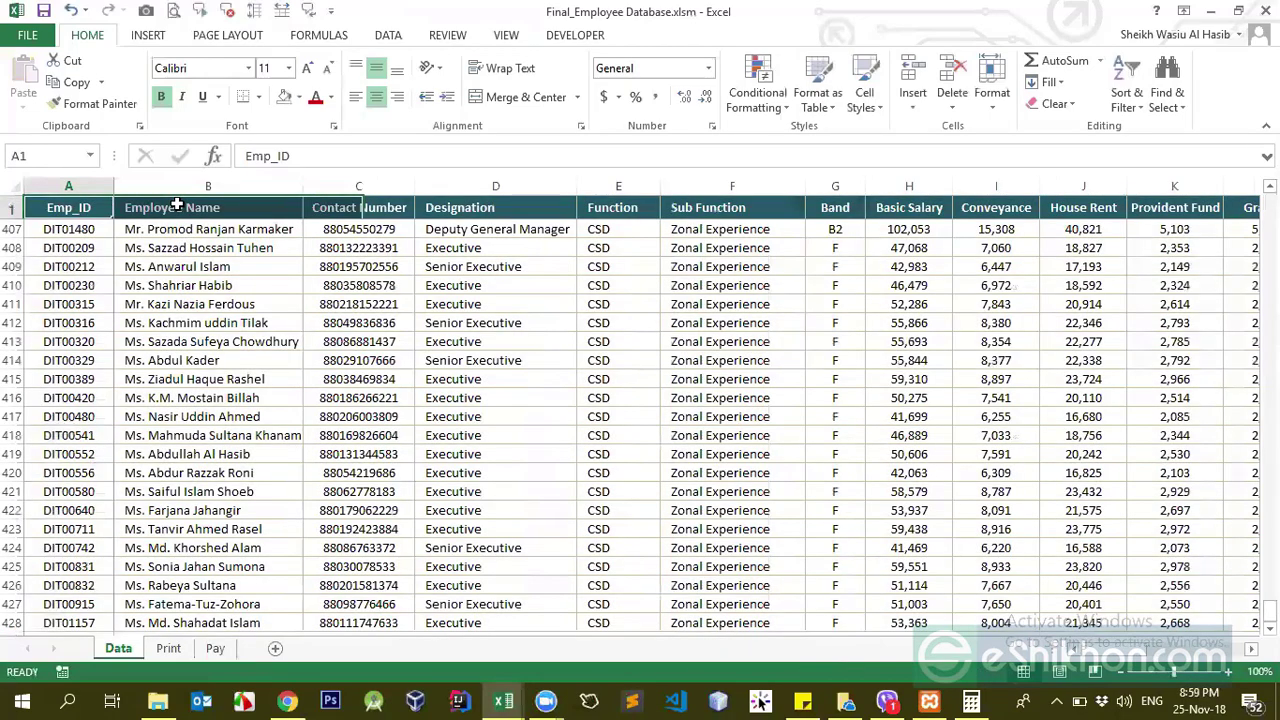
key("Right")
key("Right")
key("Right")
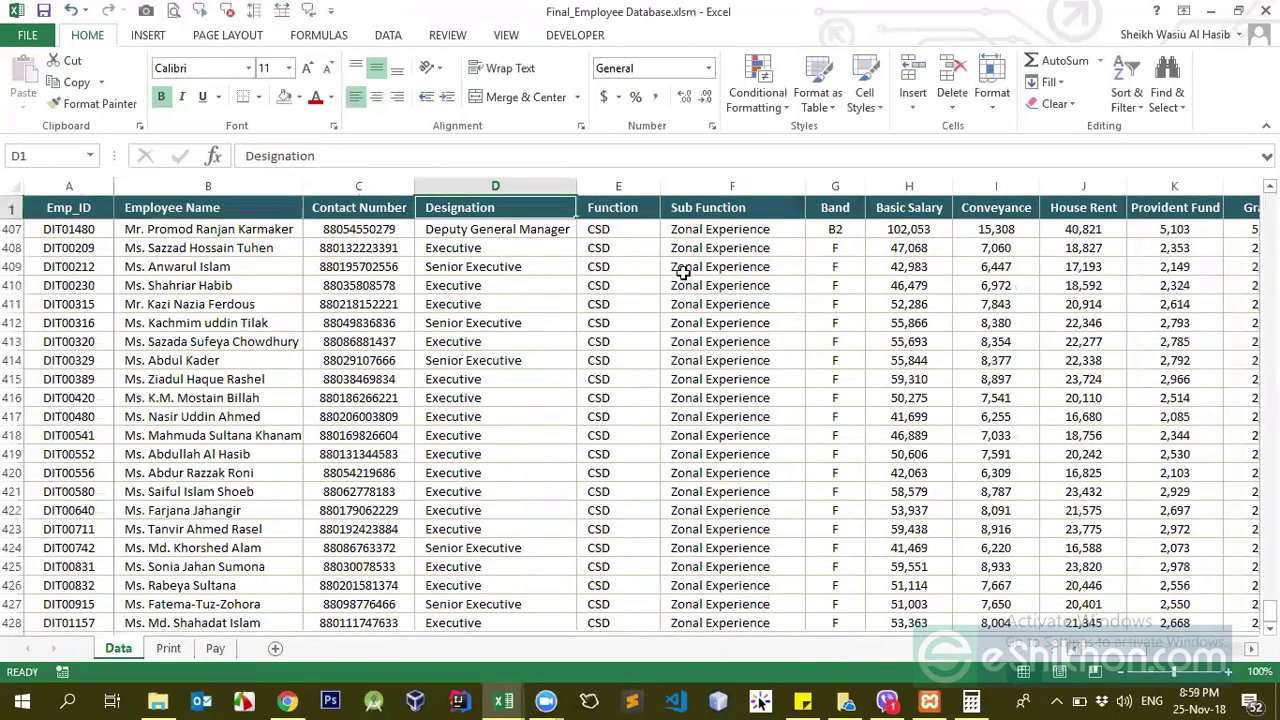
- Compare the labels in J13:J15 on the Pay sheet with the Data sheet's headers from Emp_ID to Designation
left_click(213, 648)
left_click(357, 391)
left_click_drag(357, 391, 351, 426)
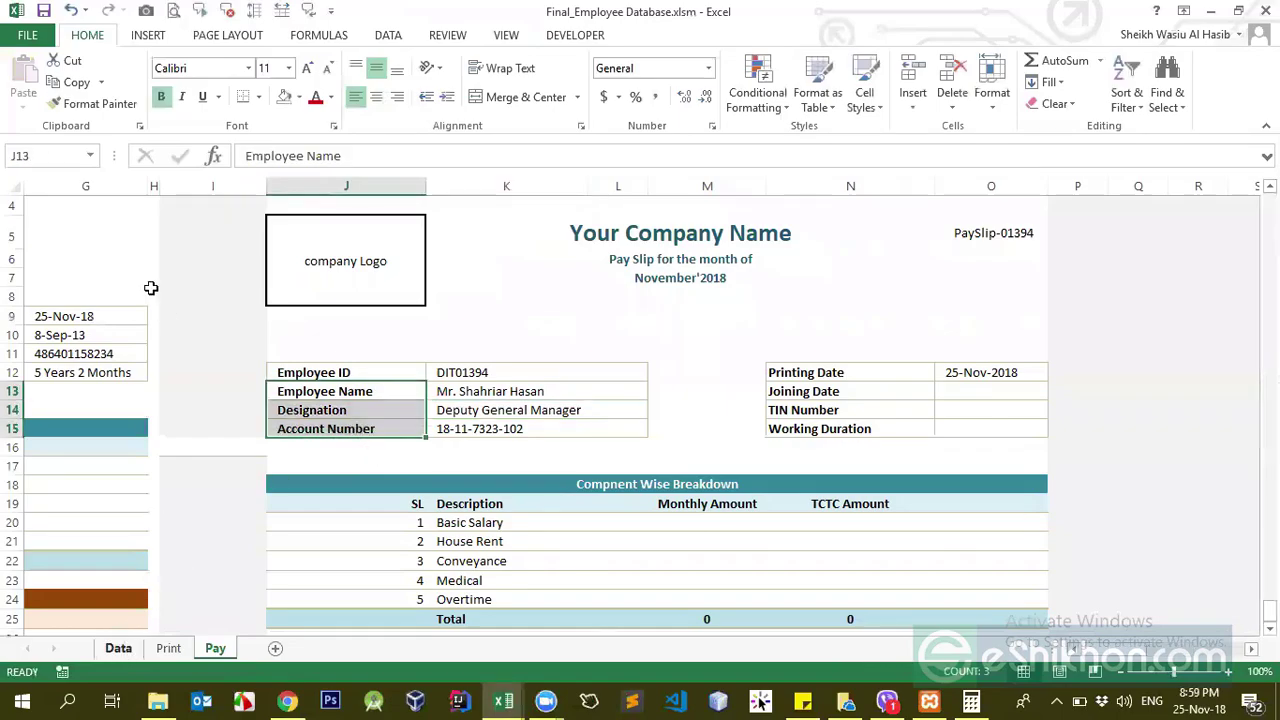
left_click(118, 648)
left_click_drag(100, 208, 504, 208)
- Edit the Designation header in D1 on the Data sheet and check the Designation lookup in K14 on the Pay sheet
double_click(500, 208)
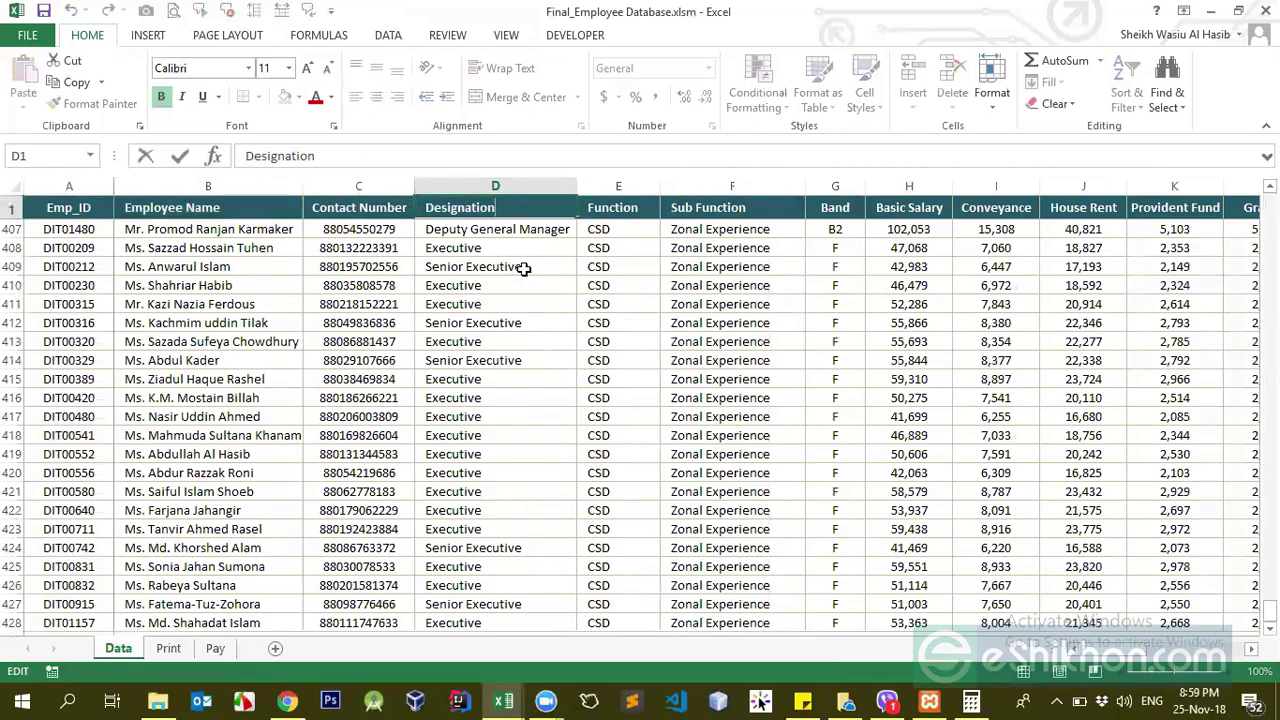
key("Return")
key("ctrl+Page_Down")
key("ctrl+Page_Down")
left_click(448, 410)
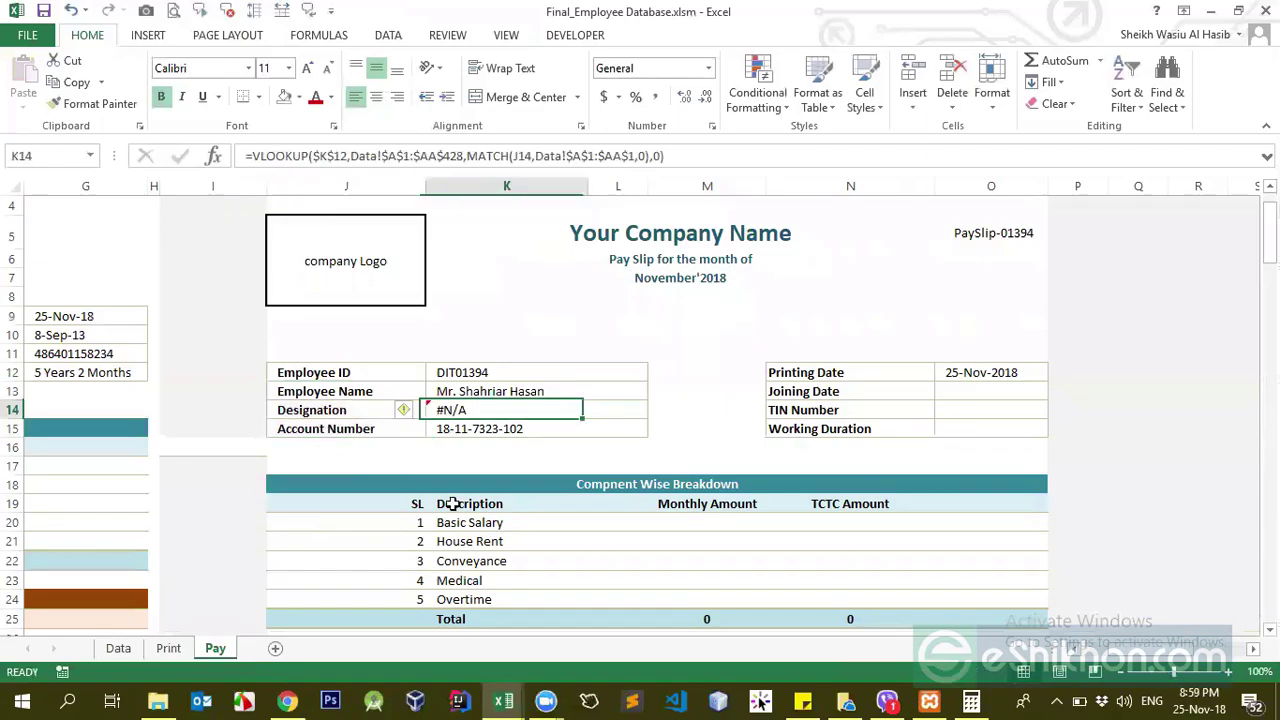
- Undo the edit to the Data sheet's Designation header and recheck the employee lookups on the Pay sheet
left_click(118, 648)
key("Up")
key("Down")
key("Down")
key("Down")
key("Down")
key("Down")
key("Down")
key("Down")
key("Down")
key("Down")
key("Down")
left_click(215, 648)
left_click(531, 393)
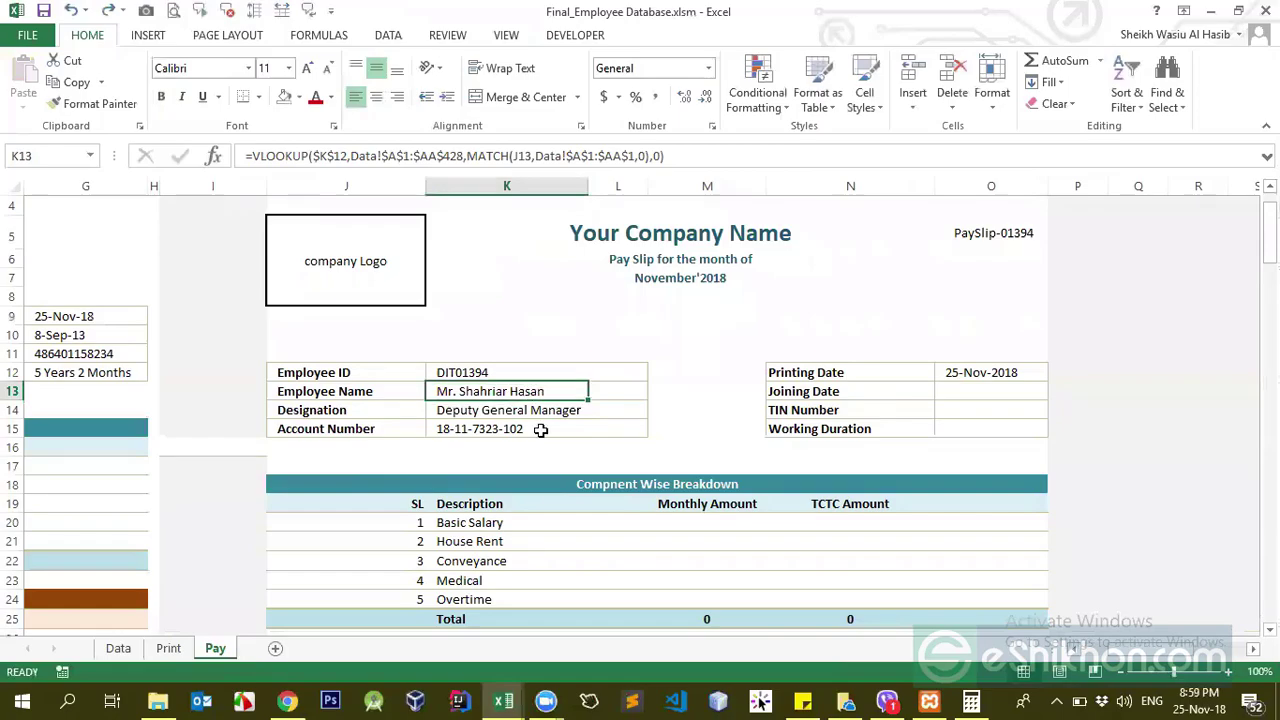
left_click(966, 406)
left_click(975, 380)
key("Down")
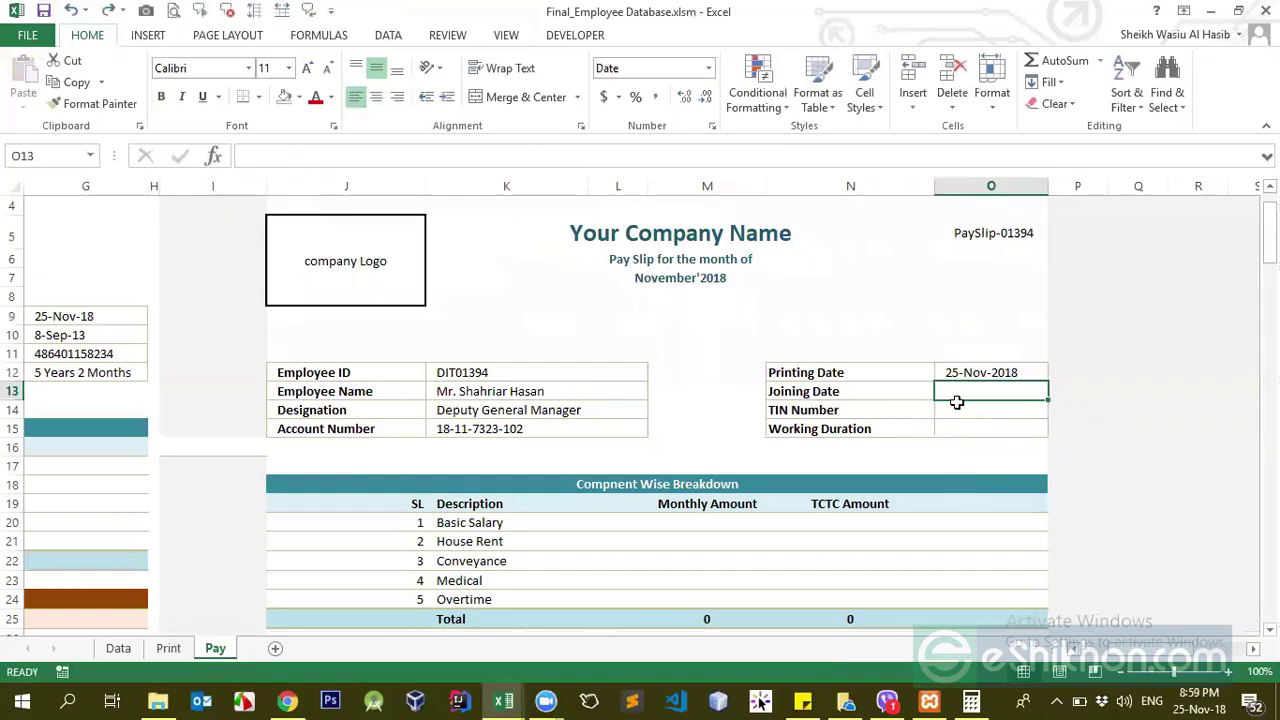
type("=v")
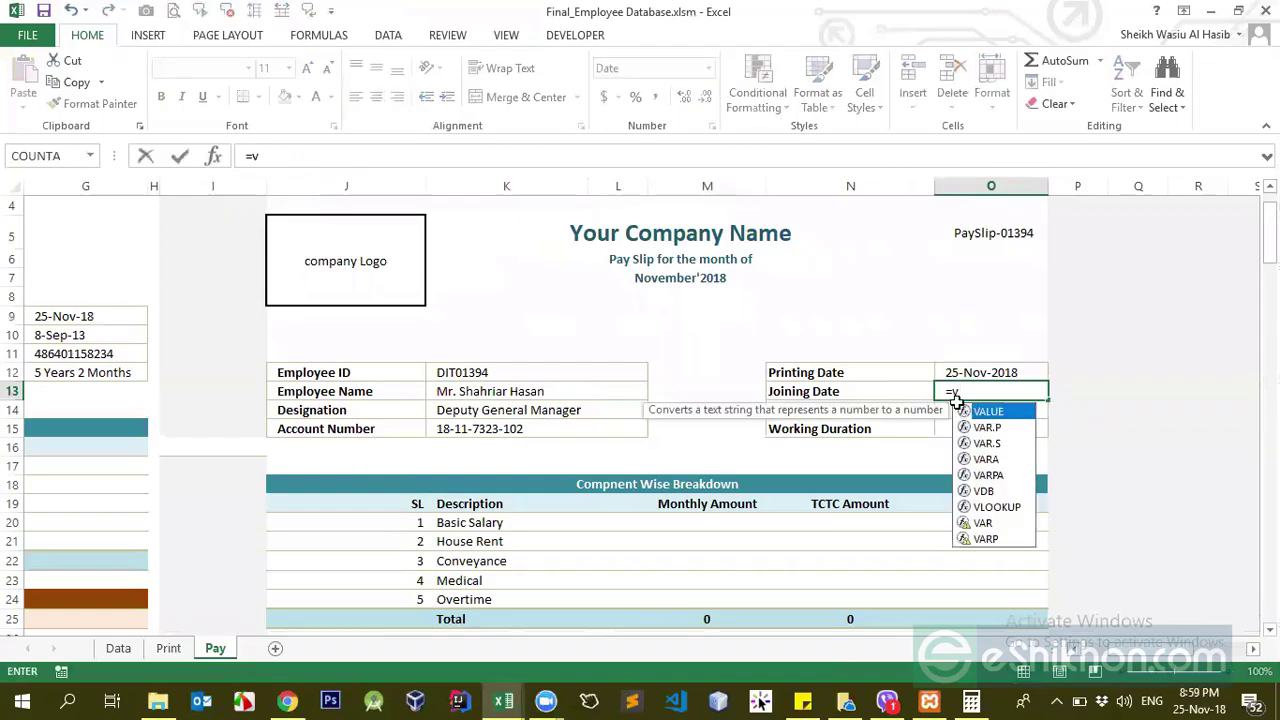
key("Escape")
key("Down")
- Copy the Employee Name lookup formula from K13 to the Joining Date cell O13
left_click(553, 388)
key("ctrl+c")
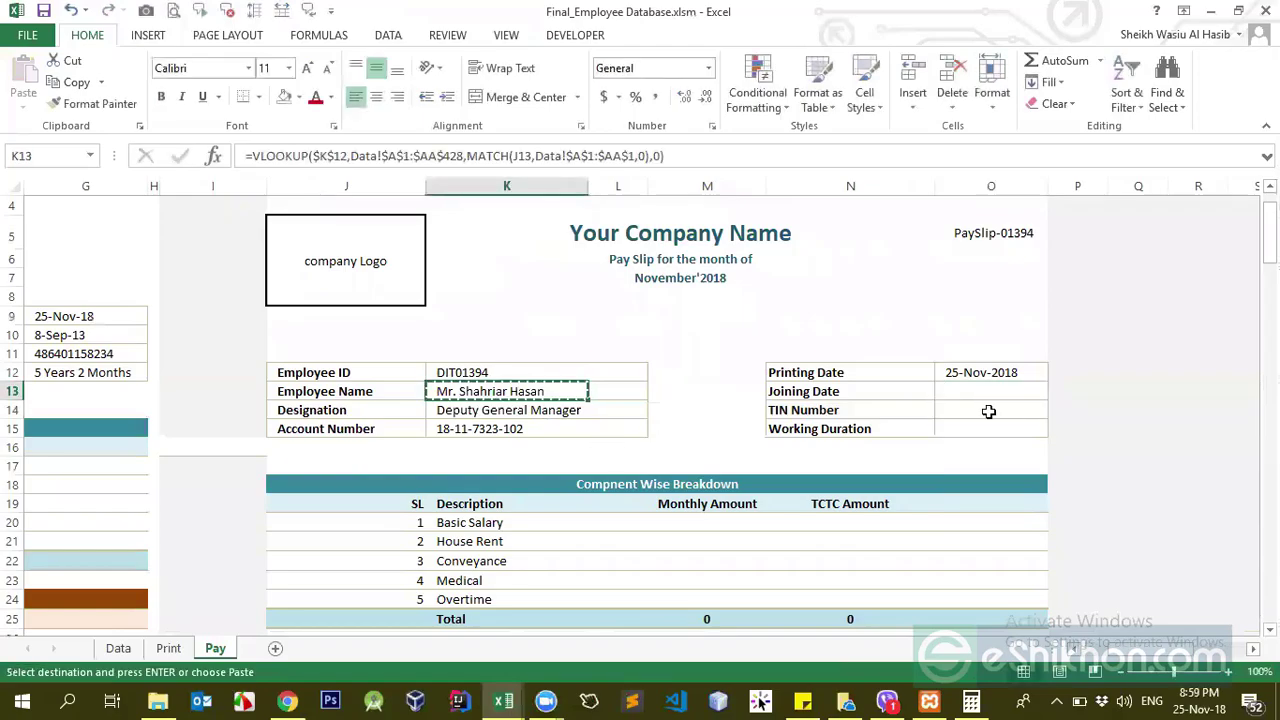
left_click(983, 396)
key("ctrl+v")
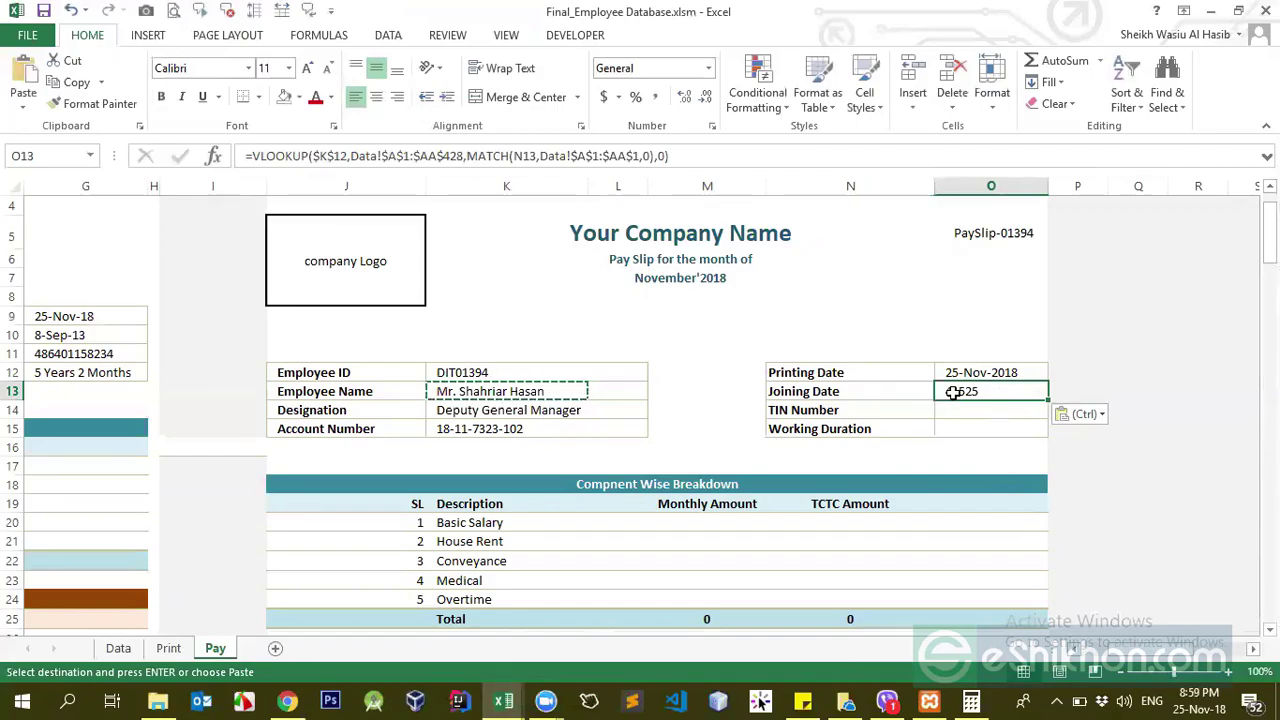
- Compare the MATCH lookup values in K13 and O13 with their labels, Employee Name in J13 and Joining Date in N13
left_click(566, 394)
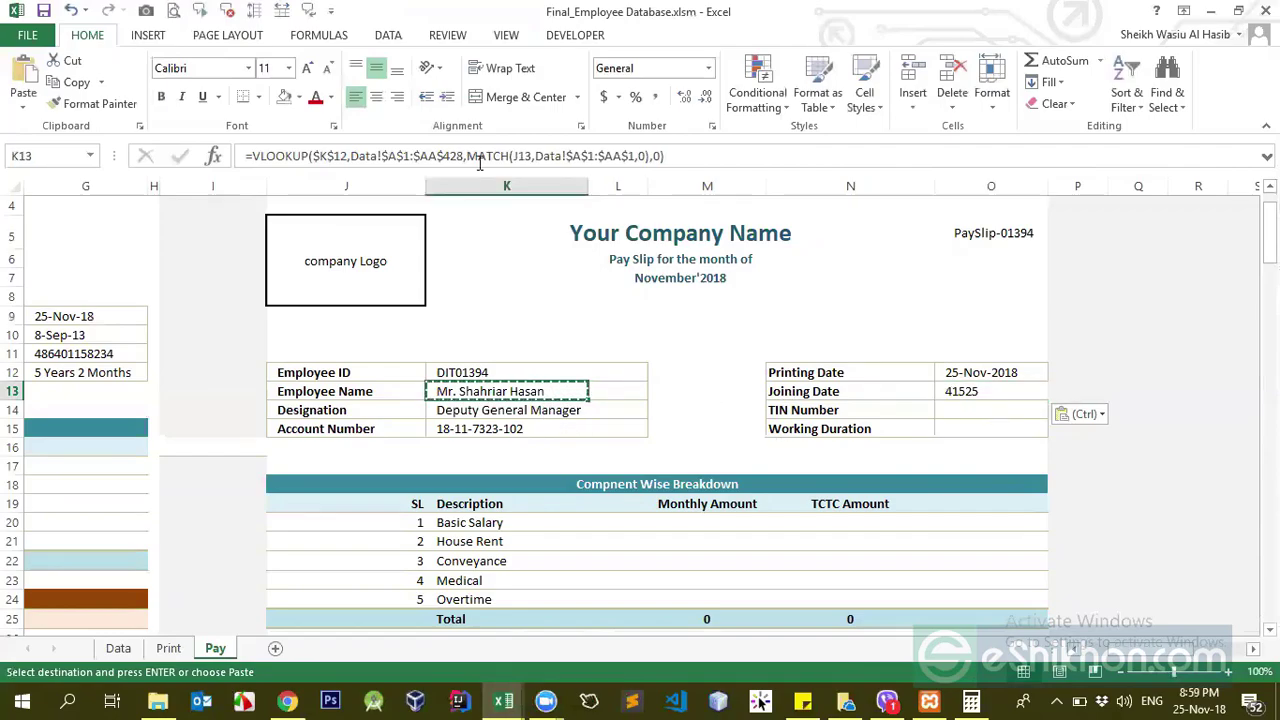
left_click(970, 392)
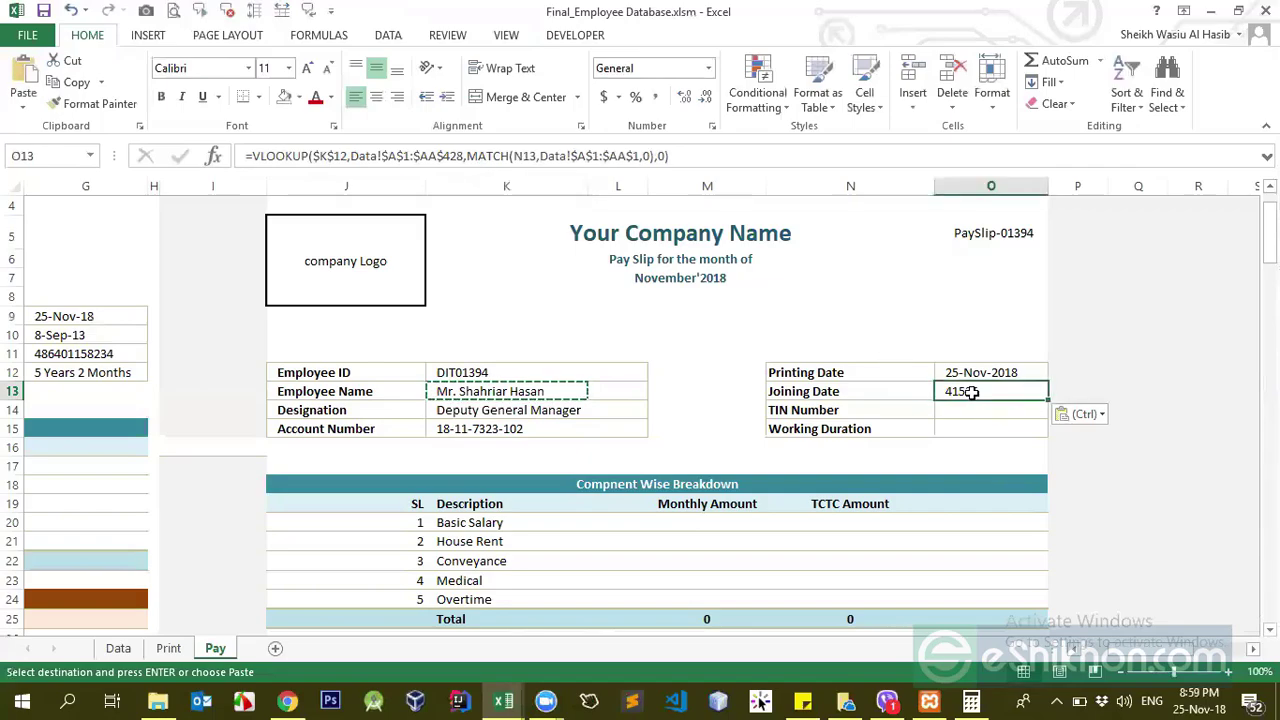
left_click(520, 158)
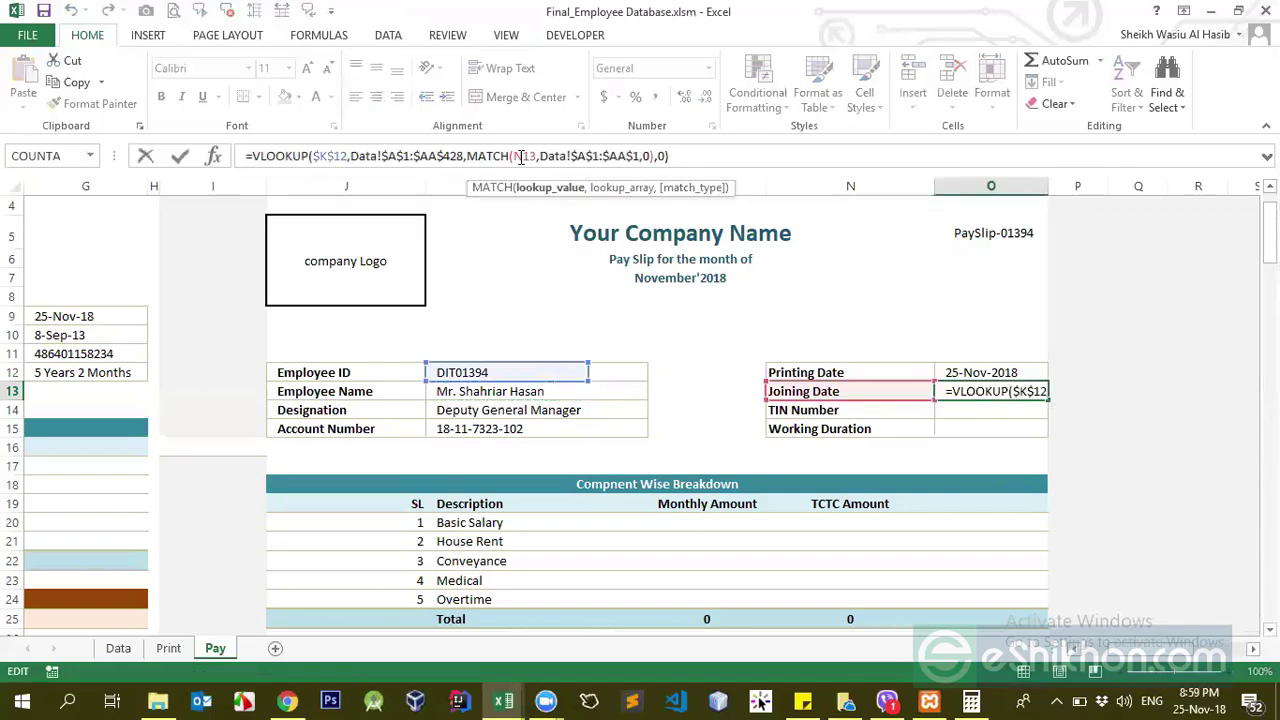
key("ctrl+Return")
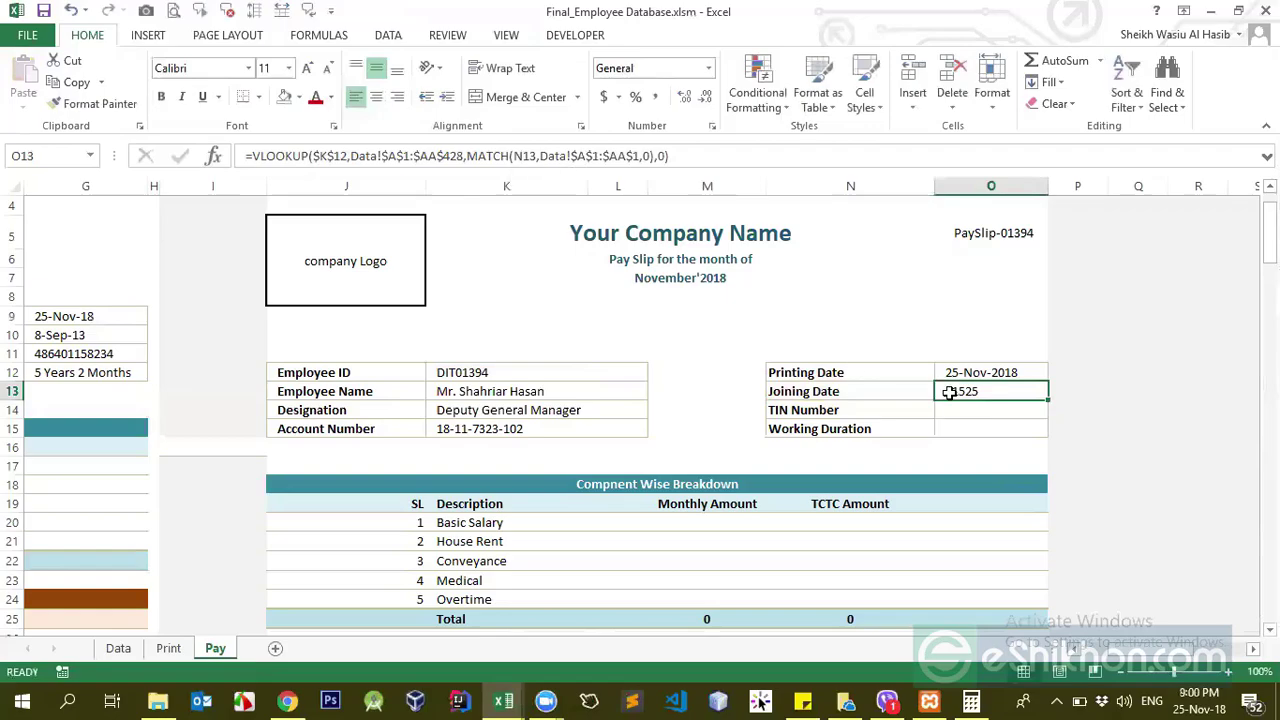
left_click(554, 392)
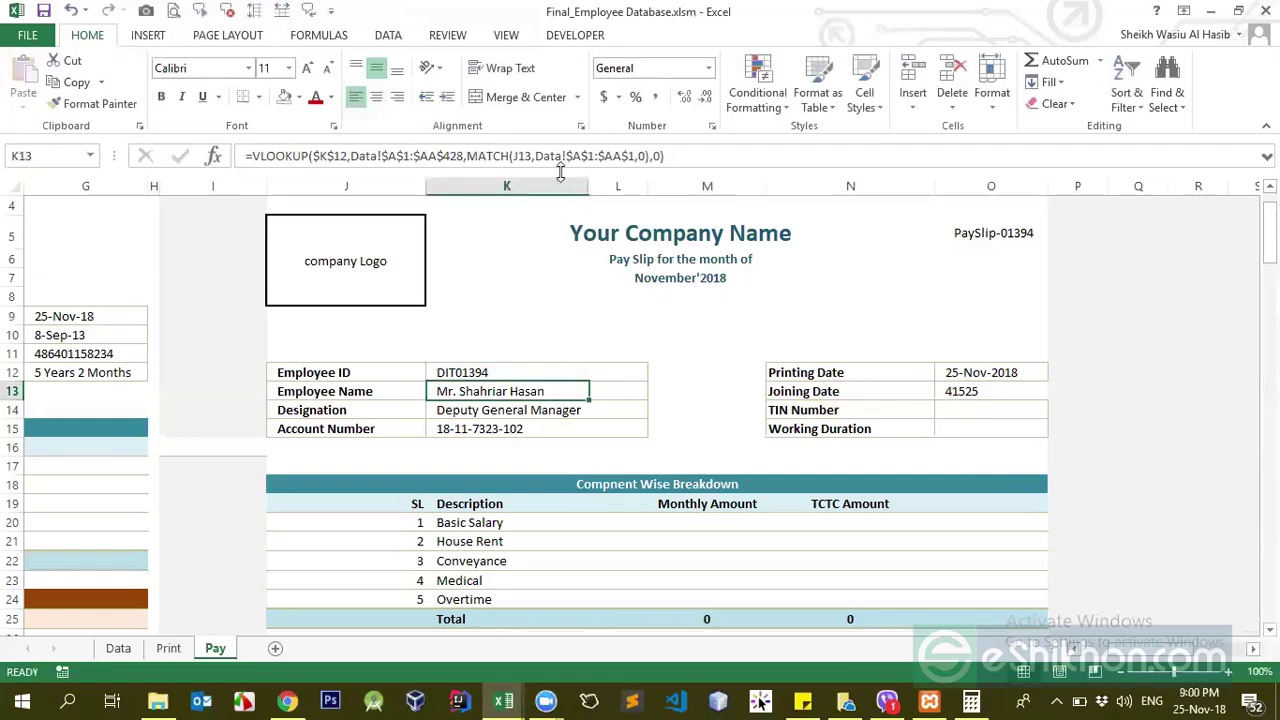
left_click(522, 155)
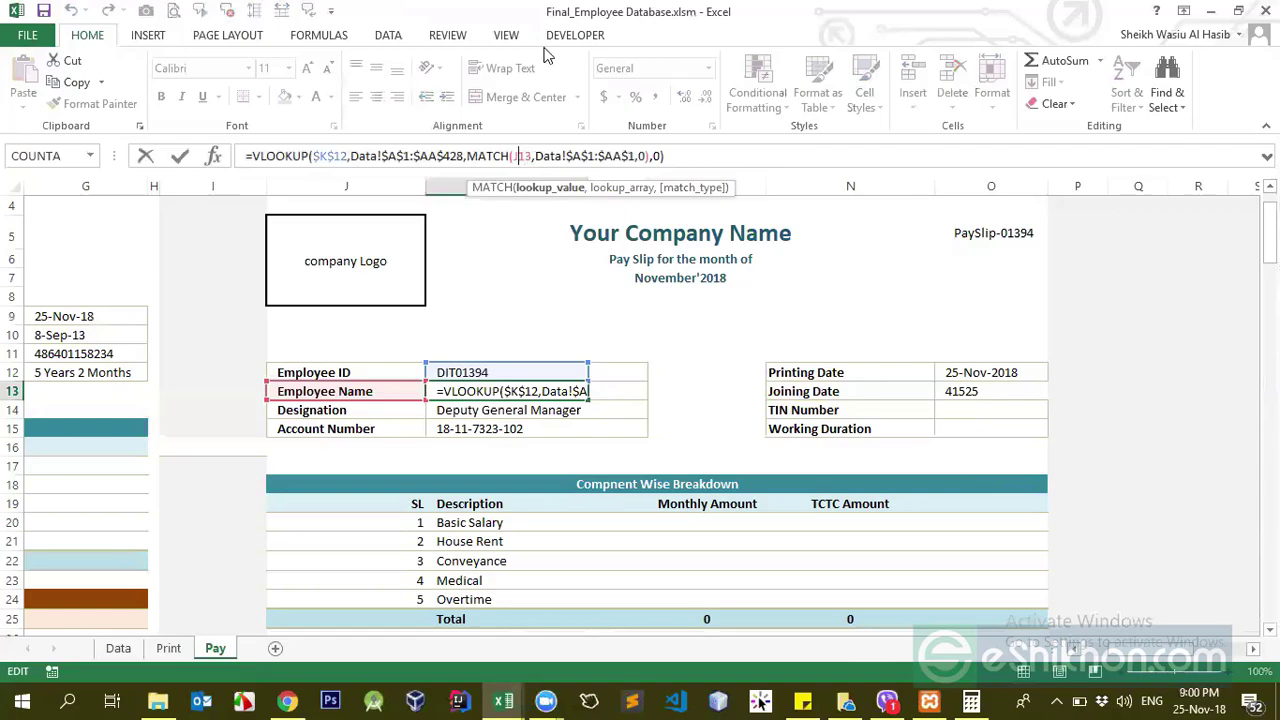
double_click(524, 157)
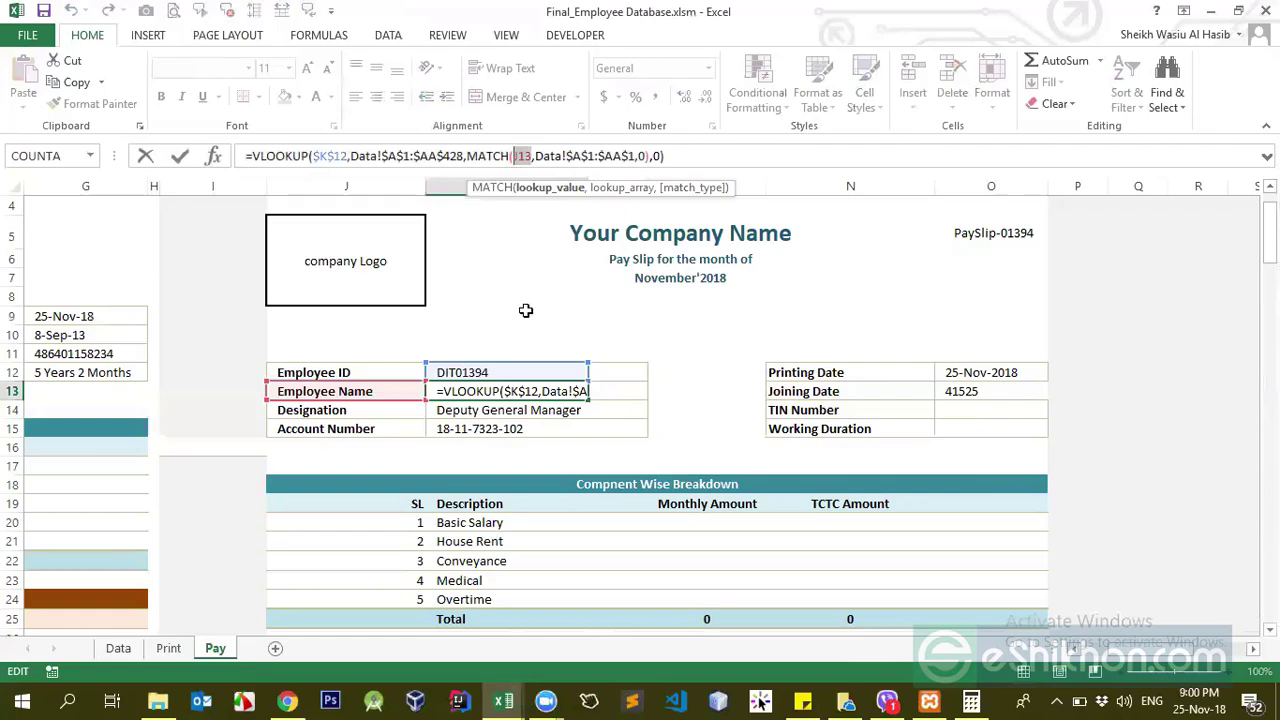
key("ctrl+Return")
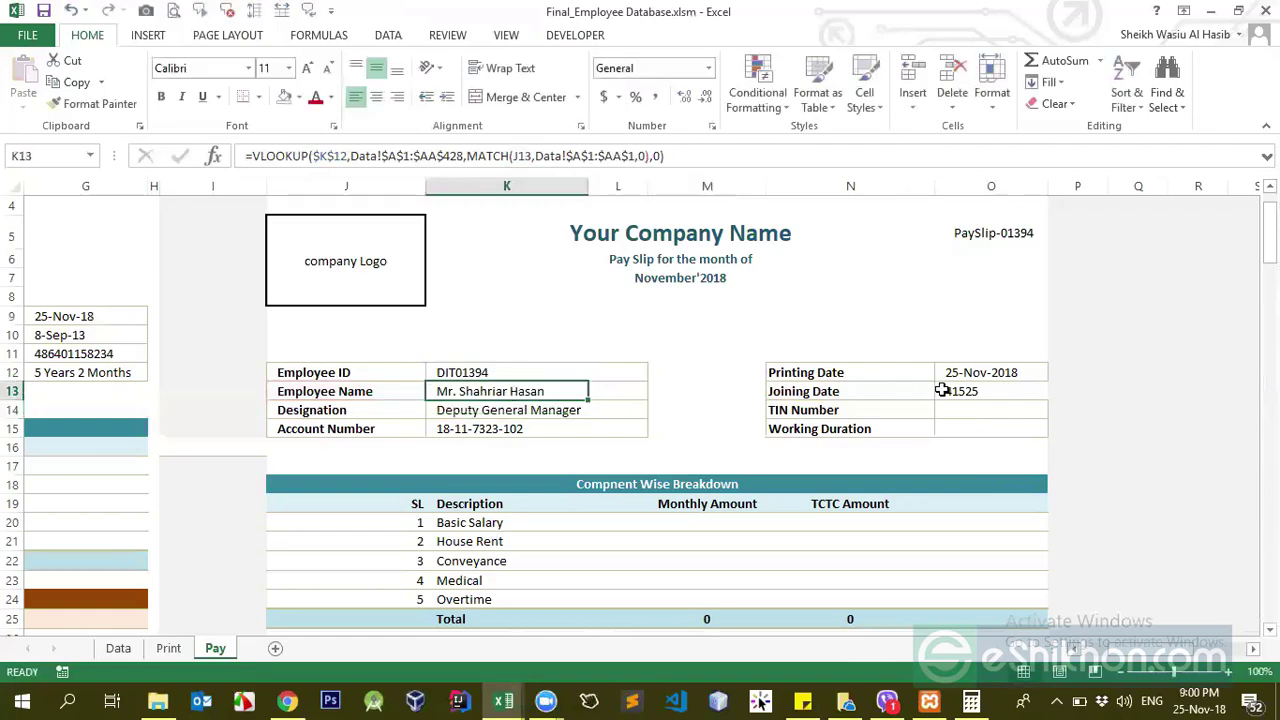
left_click(366, 390)
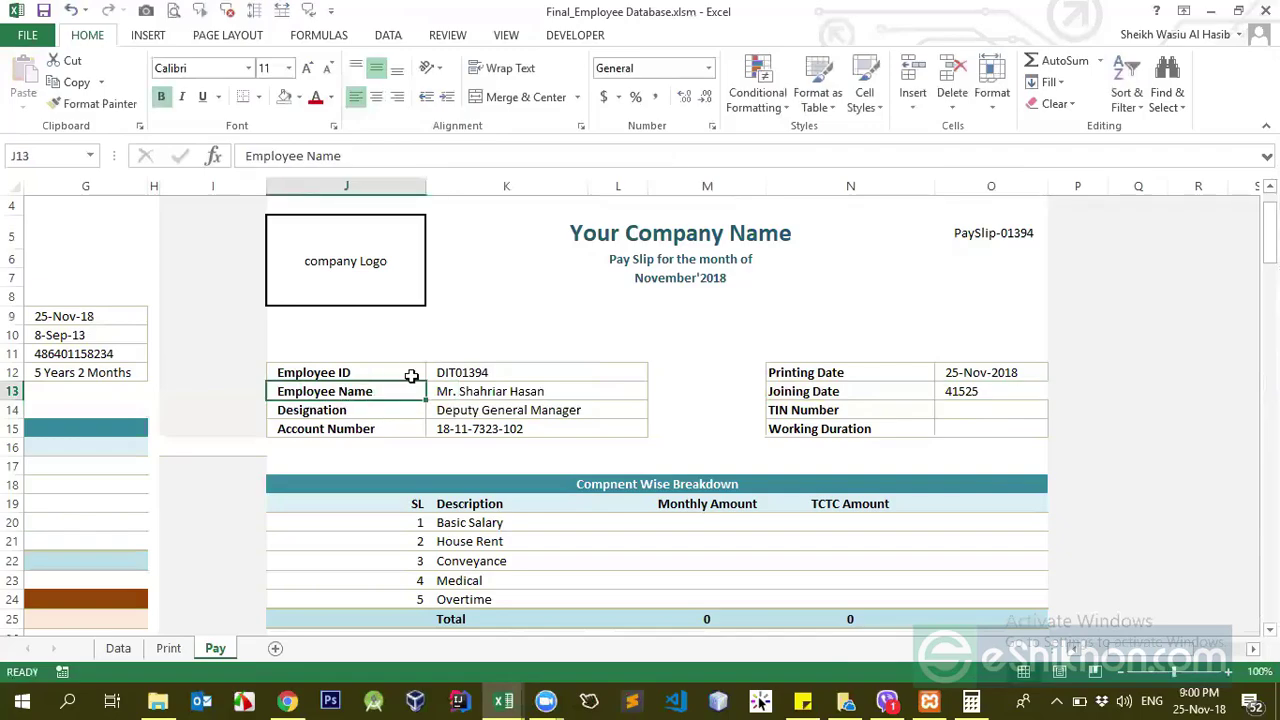
left_click(833, 392)
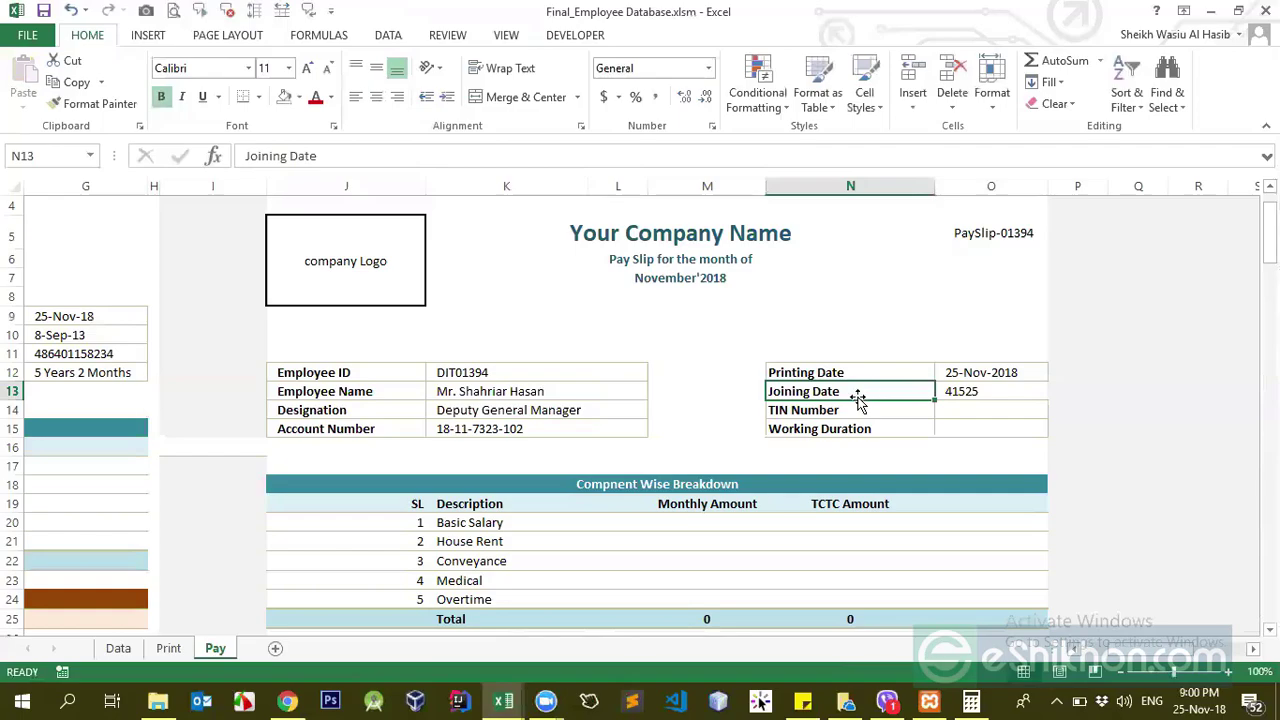
left_click(960, 392)
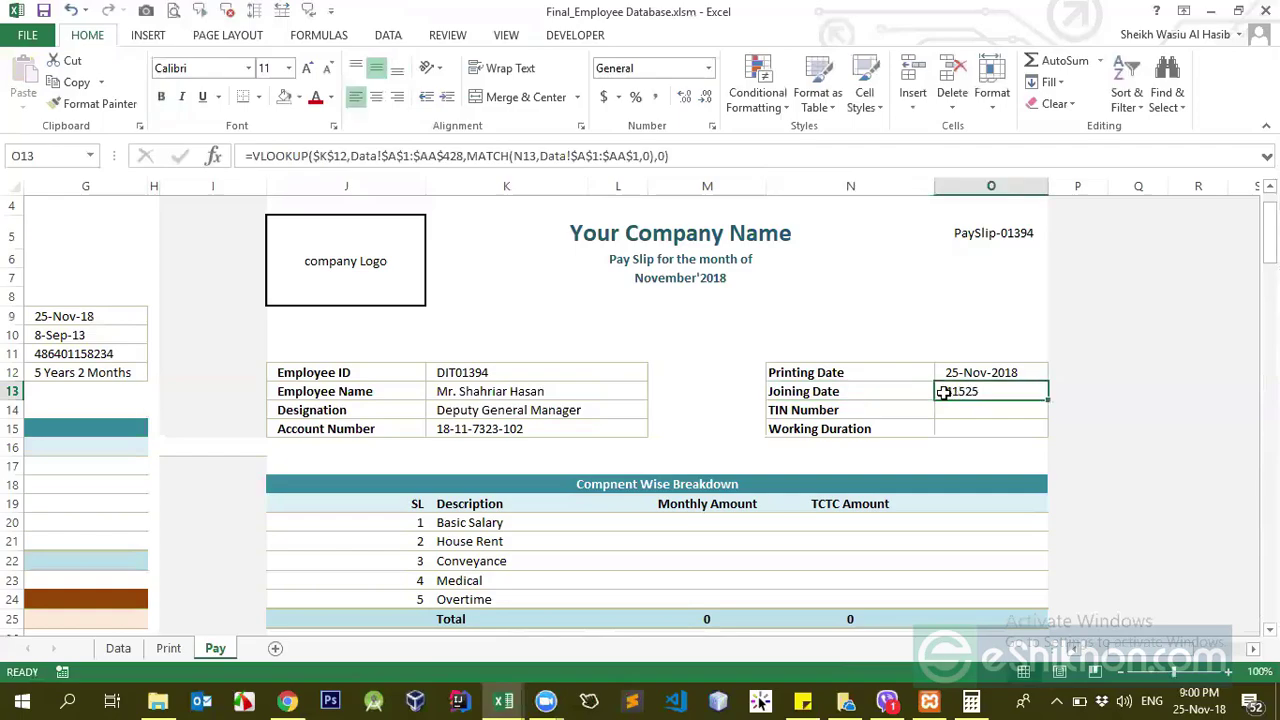
- Examine the absolute Data sheet ranges used by MATCH and VLOOKUP in K13's formula
left_click(502, 391)
double_click(548, 155)
left_click_drag(618, 155, 636, 155)
left_click_drag(350, 156, 437, 156)
key("Return")
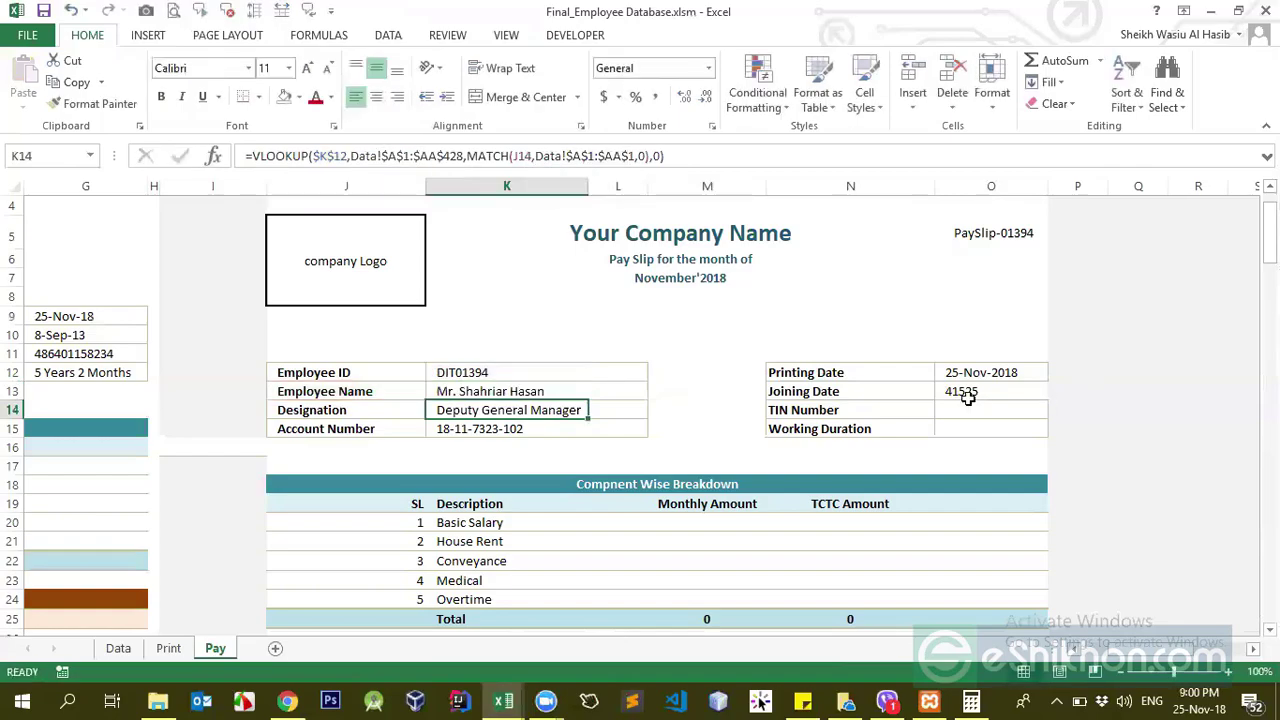
- Apply the Printing Date cell's date format from O12 to the Joining Date cell O13 with Format Painter
left_click(966, 389)
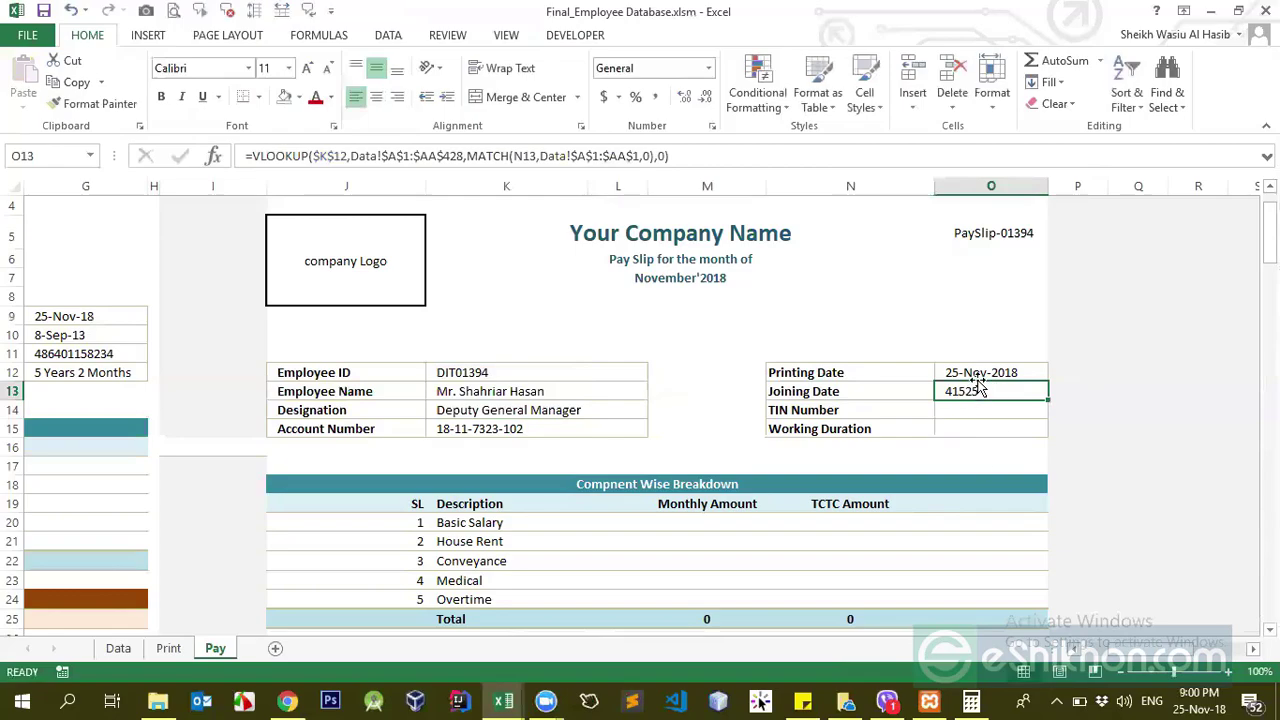
left_click(979, 373)
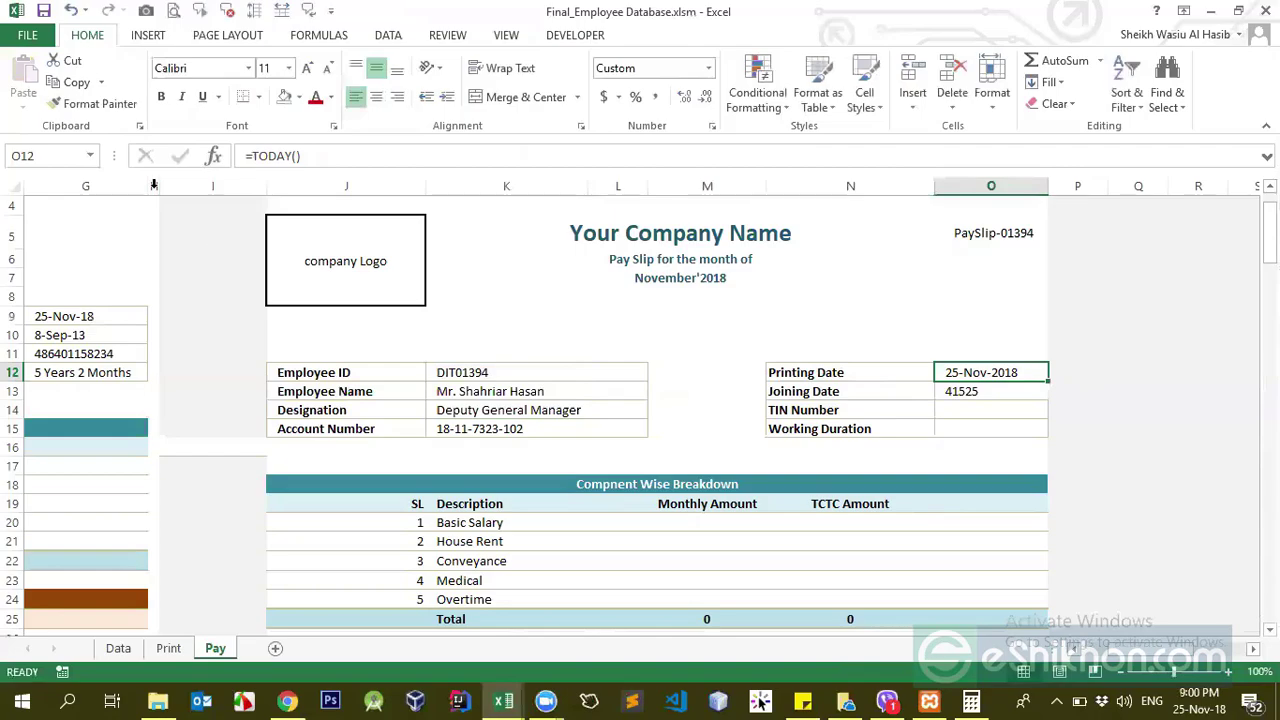
left_click(958, 394)
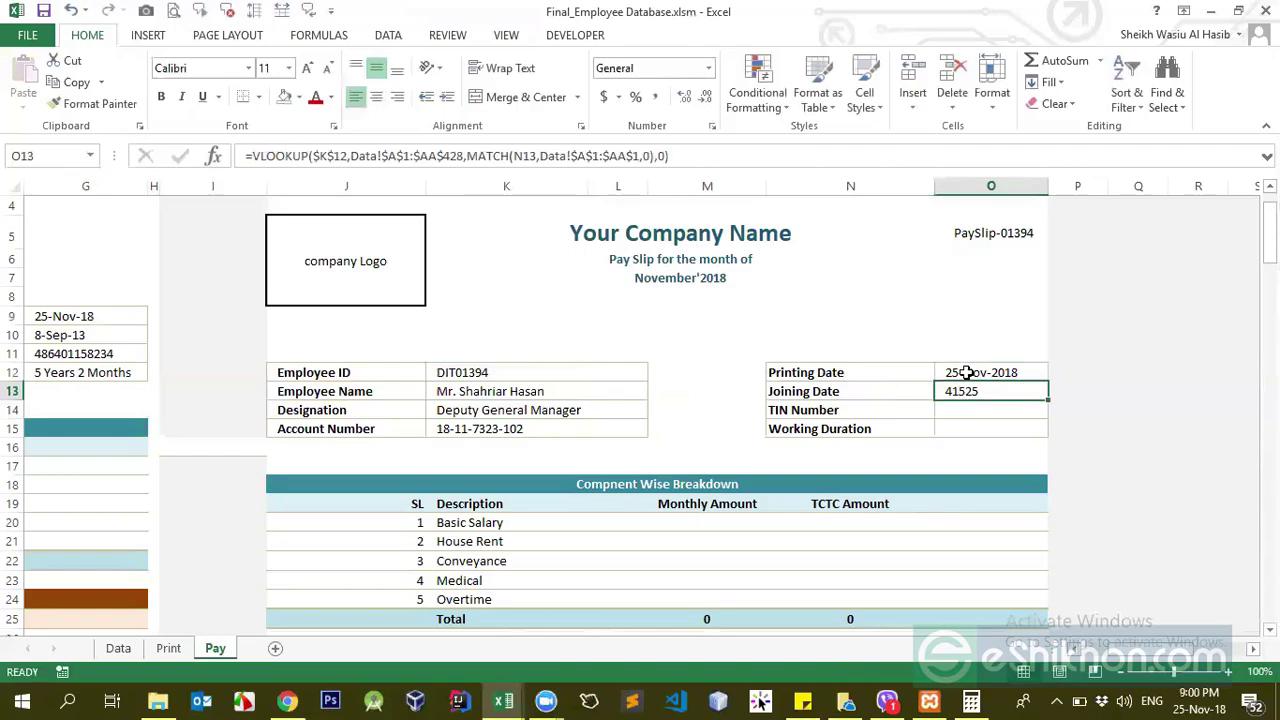
left_click(967, 372)
double_click(82, 106)
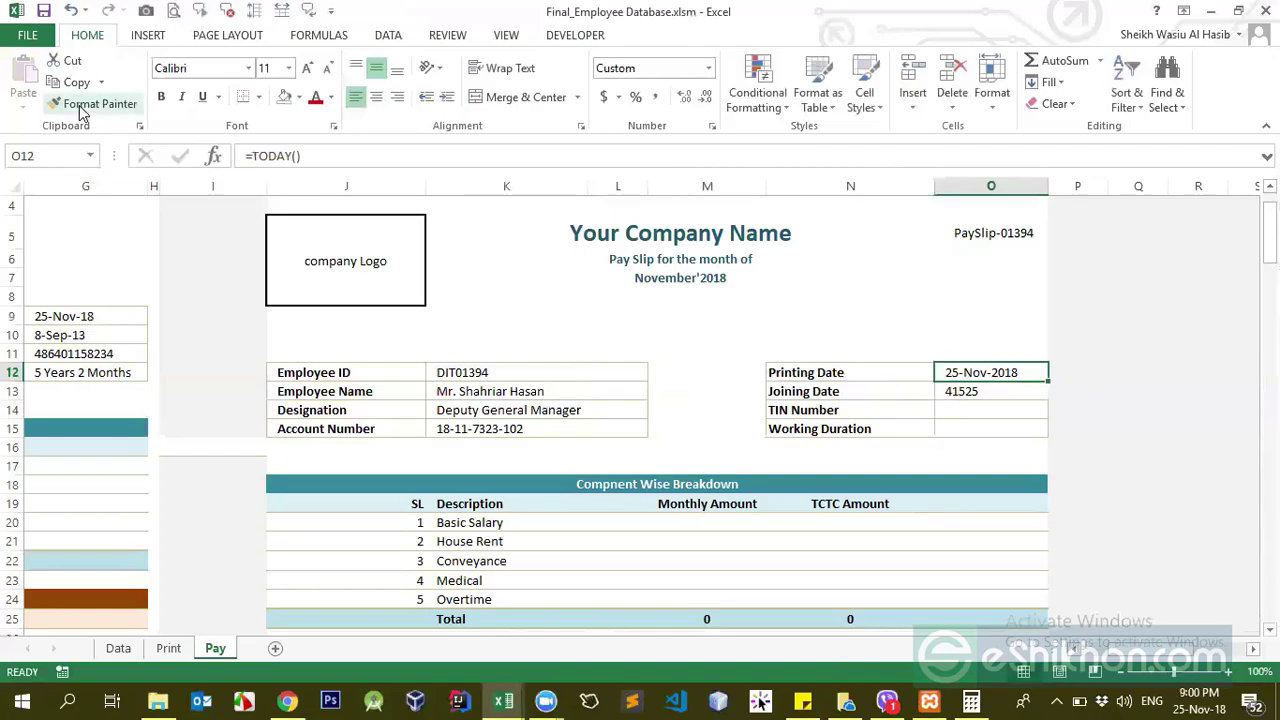
left_click(975, 391)
key("Escape")
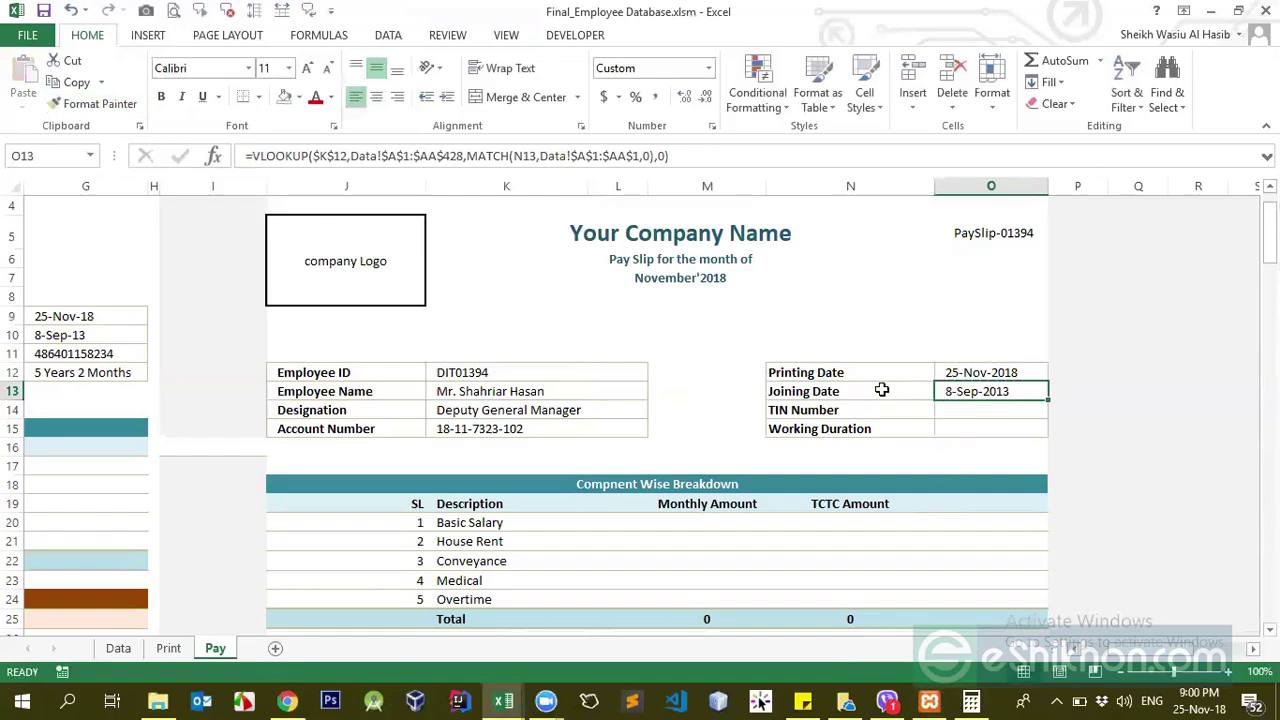
- Copy the Joining Date lookup formula from O13 to the TIN Number and Working Duration cells, O14:O15
key("ctrl+c")
left_click_drag(991, 428, 992, 415)
key("Return")
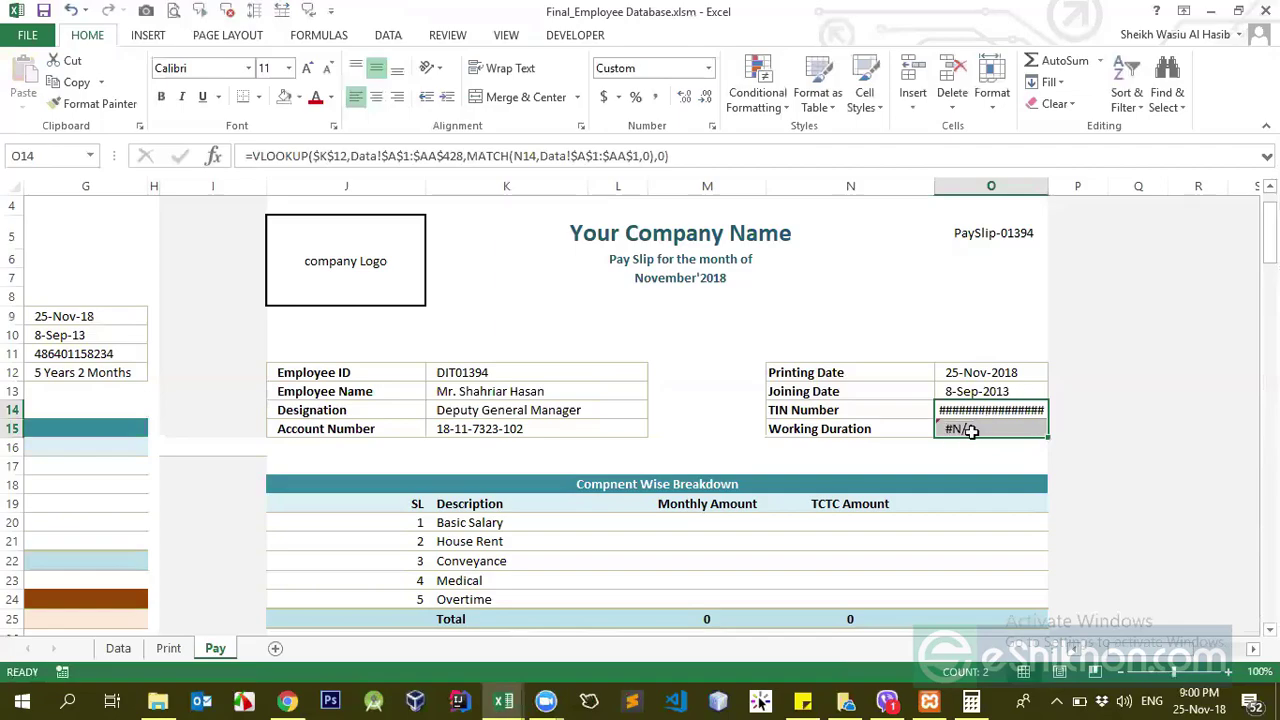
left_click(970, 430)
left_click(975, 391)
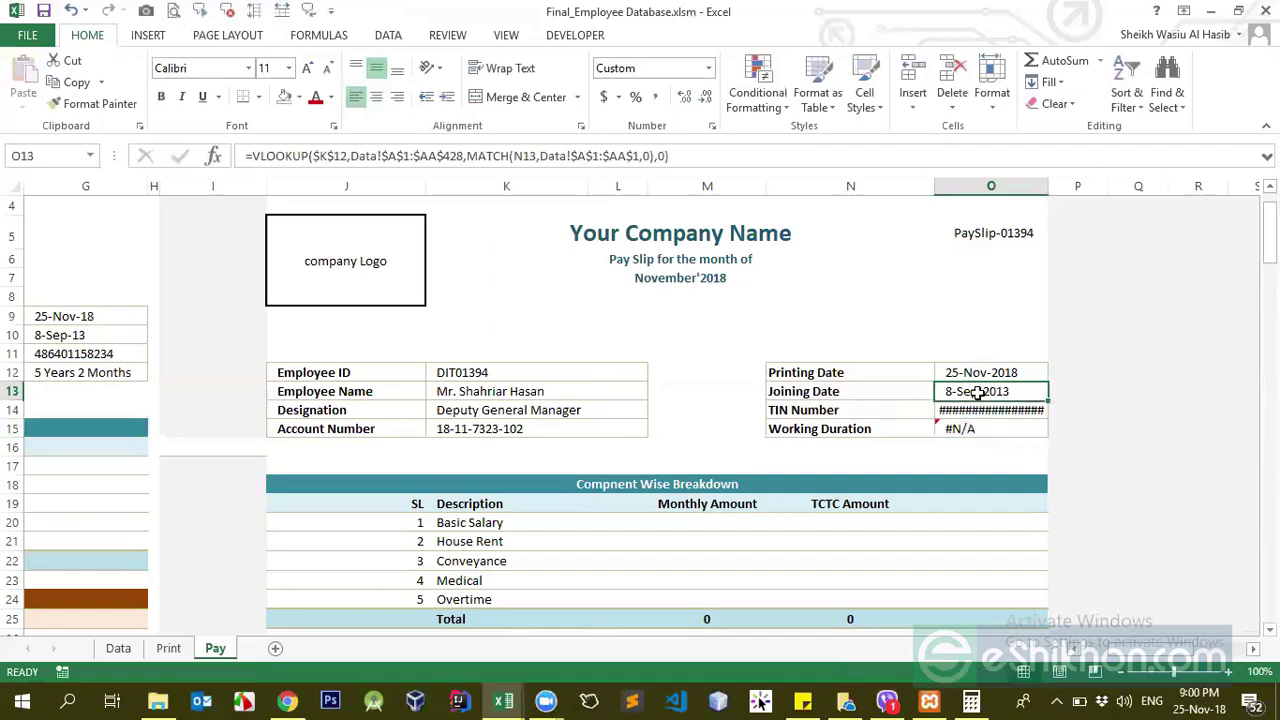
- Set the number format of the TIN Number and Working Duration cells, O14:O15, to General
left_click_drag(976, 410, 973, 428)
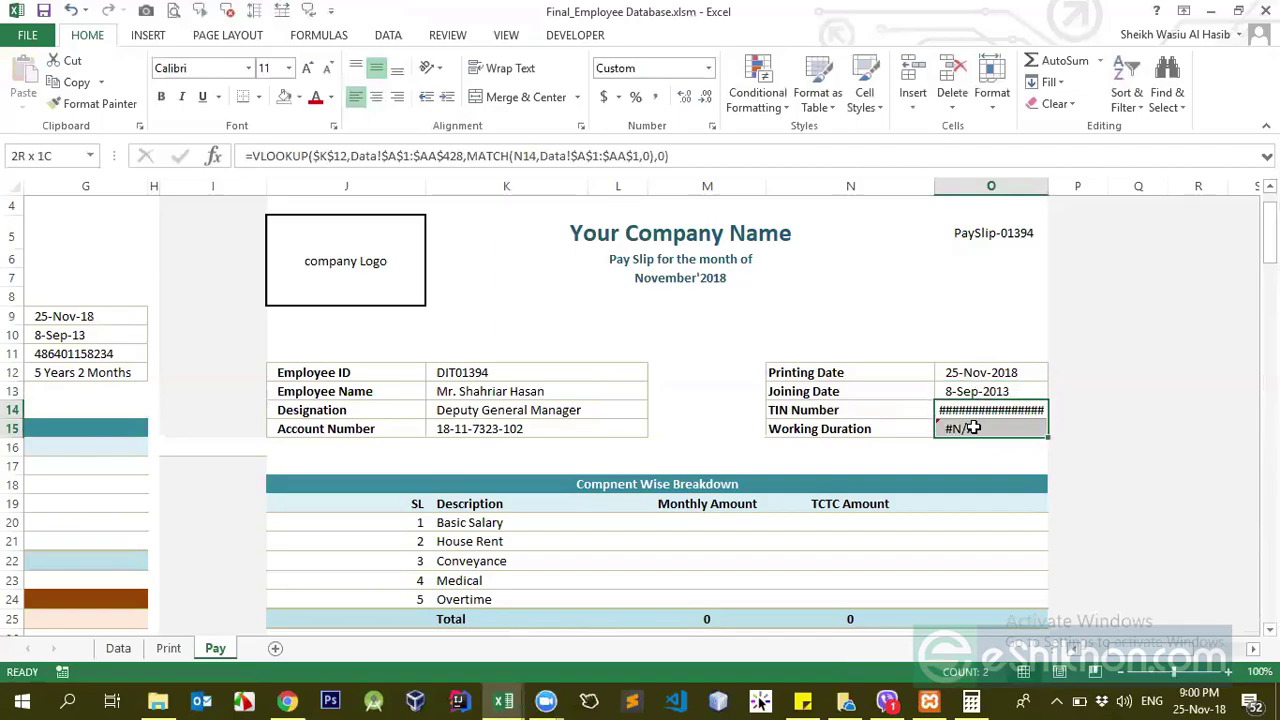
left_click(708, 68)
left_click(665, 100)
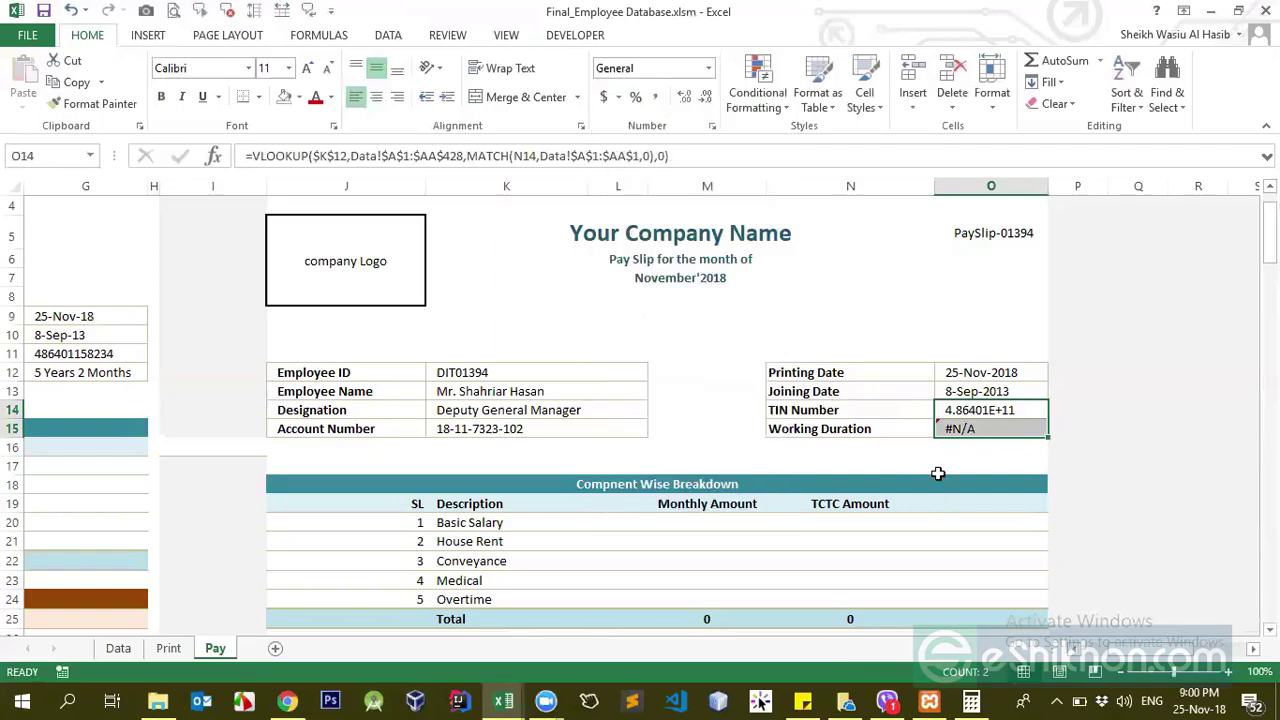
- Format the TIN Number cell O14 as Number with no decimal places
left_click(966, 408)
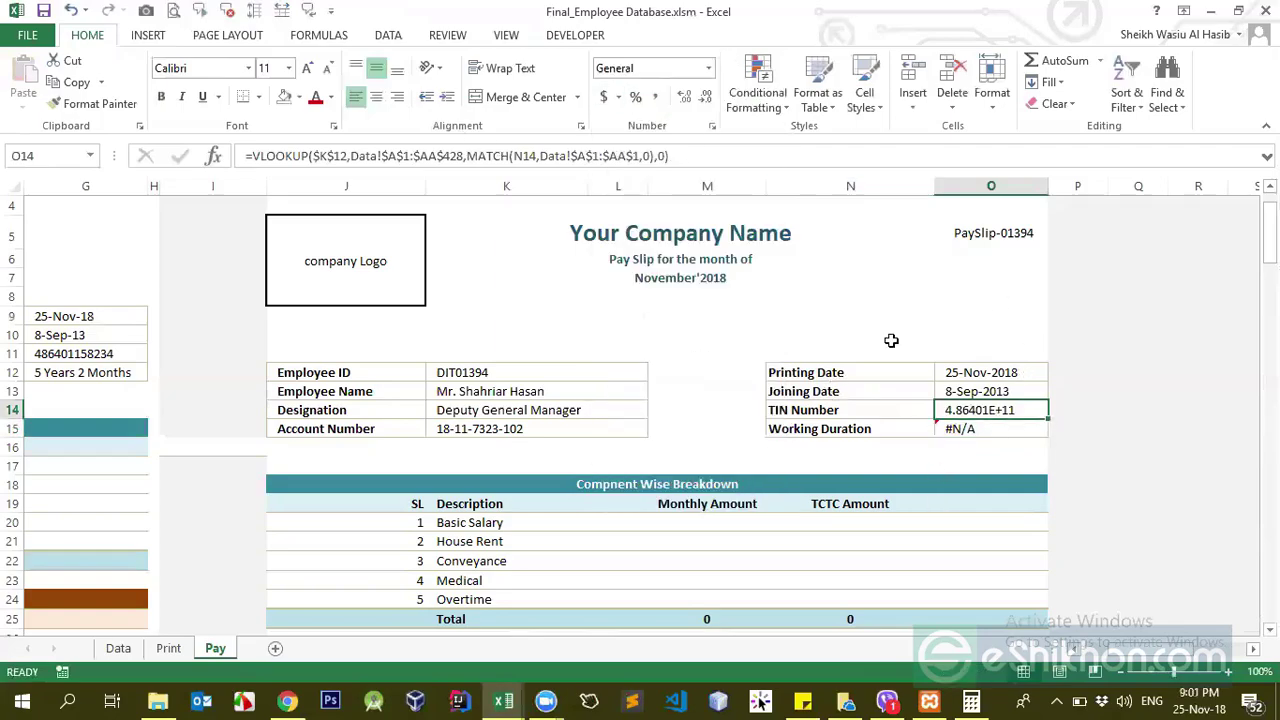
left_click(708, 68)
left_click(688, 154)
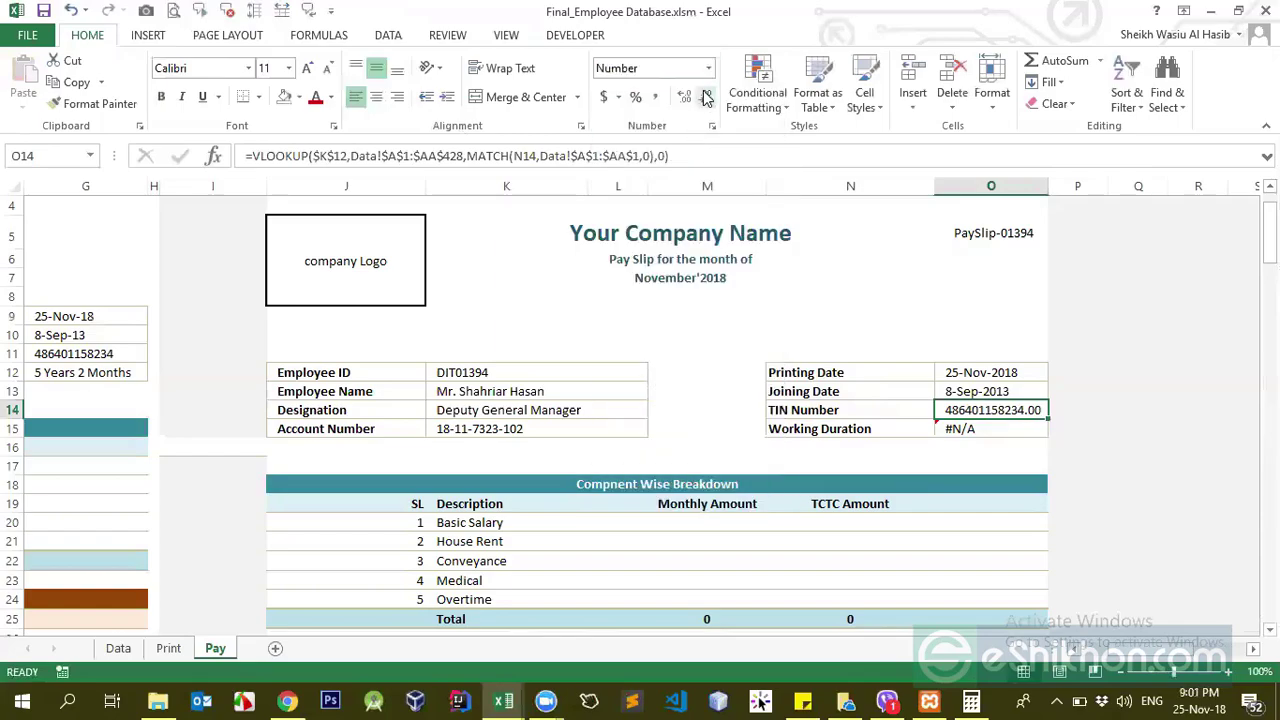
double_click(707, 97)
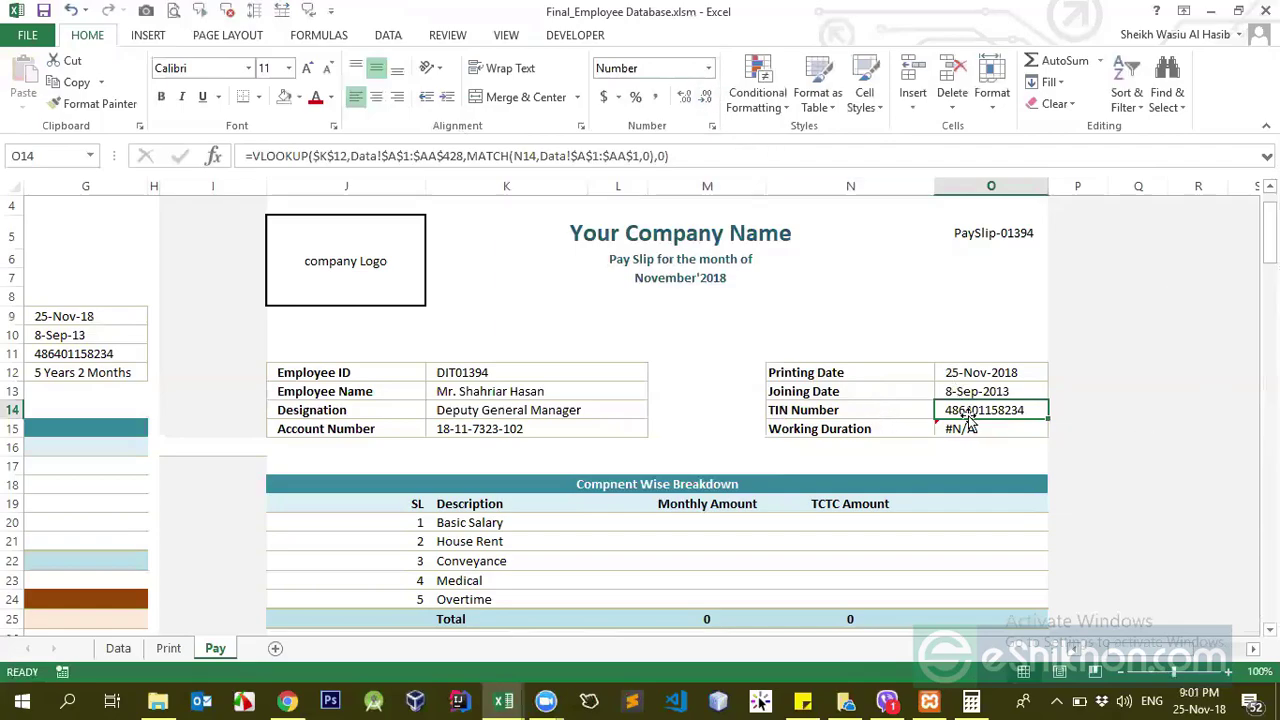
left_click(709, 68)
left_click(894, 351)
- Review the Account Number and TIN Number cells, and examine the MATCH function in O15's Working Duration formula
left_click(486, 428)
left_click(974, 409)
left_click(903, 426)
left_click(966, 427)
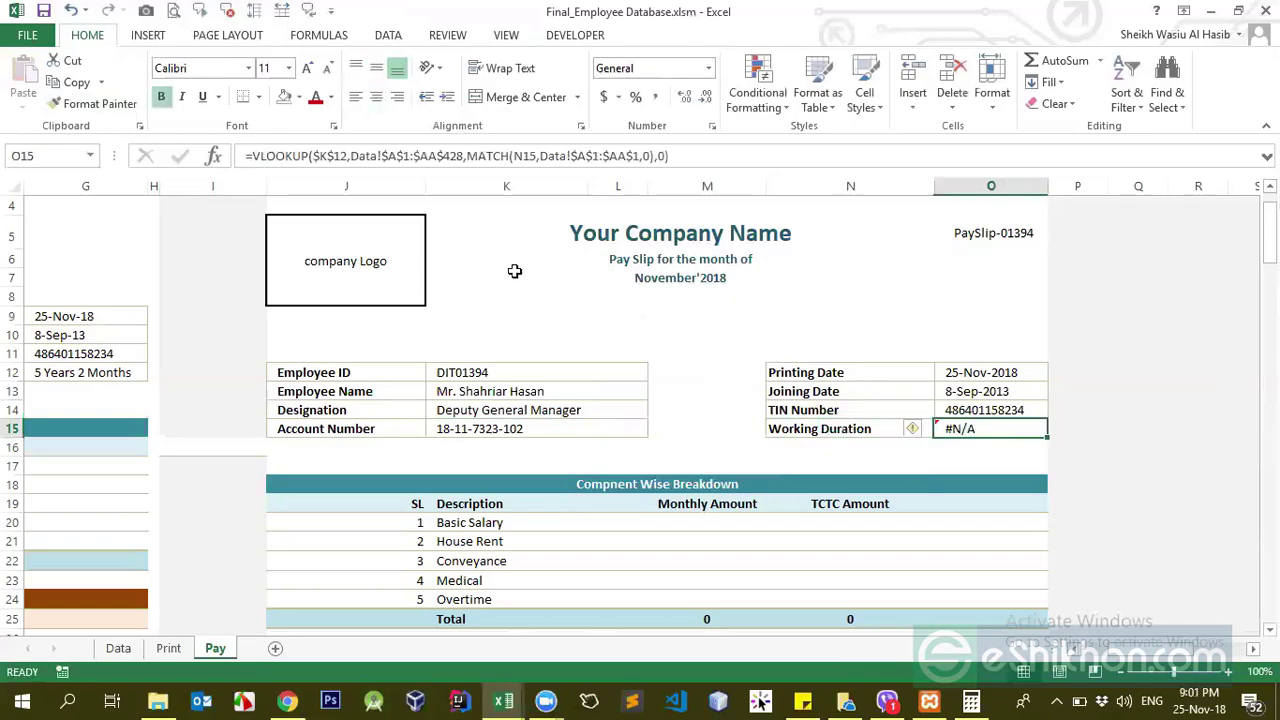
left_click(541, 155)
key("Return")
key("Up")
- Copy the Working Duration label text from N15 and return to its lookup cell O15
double_click(860, 429)
left_click_drag(883, 429, 736, 428)
key("ctrl+c")
key("Escape")
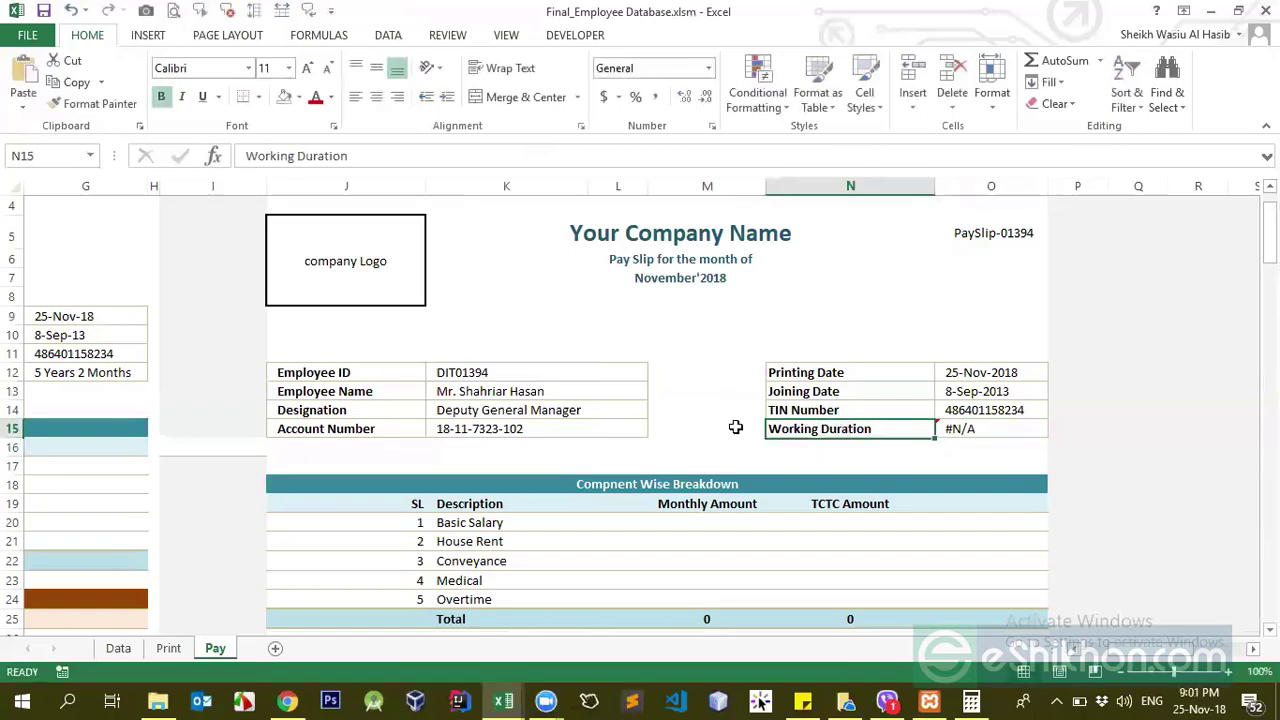
key("Right")
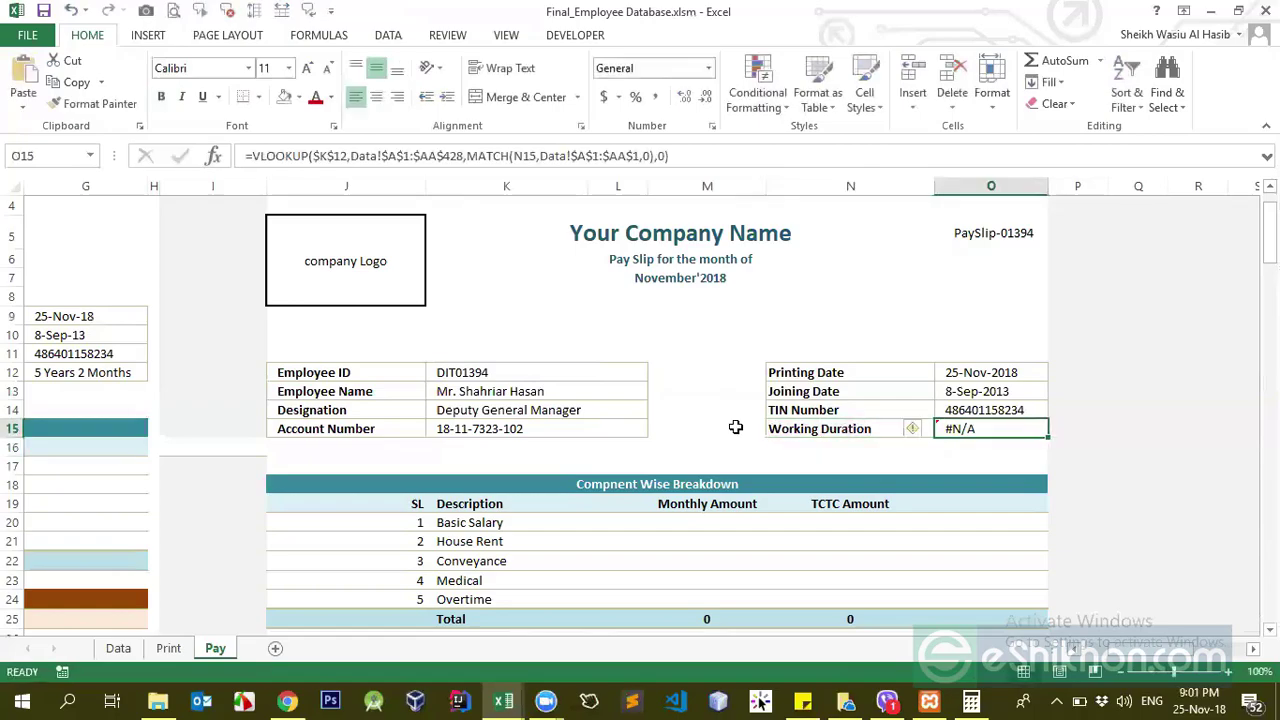
- Clear the VLOOKUP formula from the Working Duration cell O15
key("Delete")
key("Up")
key("Down")
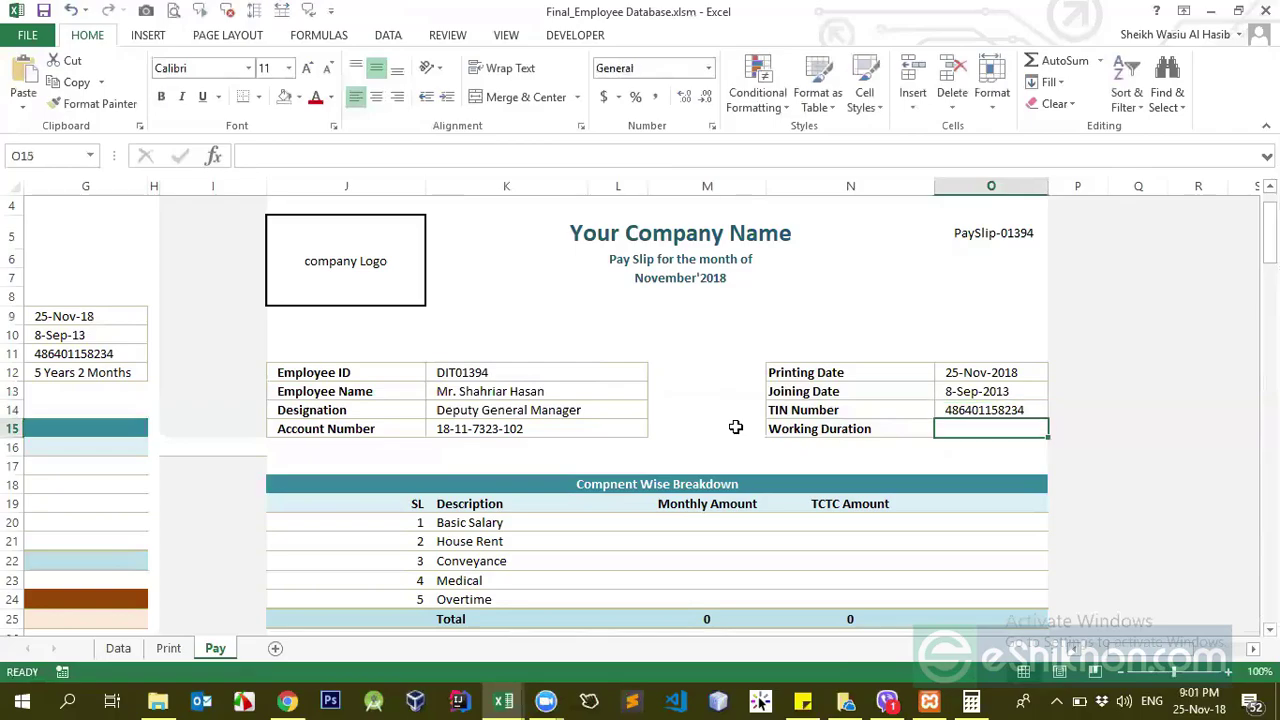
type("=")
type("date")
type("d")
key("BackSpace")
key("BackSpace")
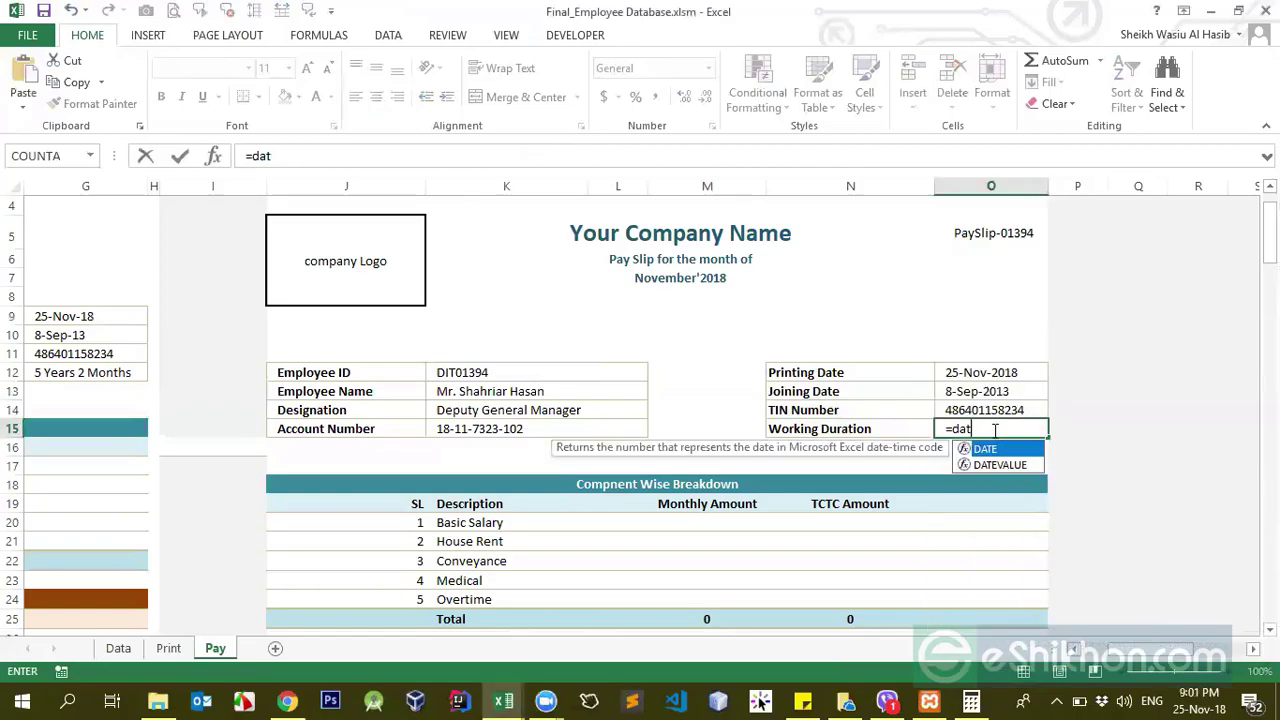
type("ed")
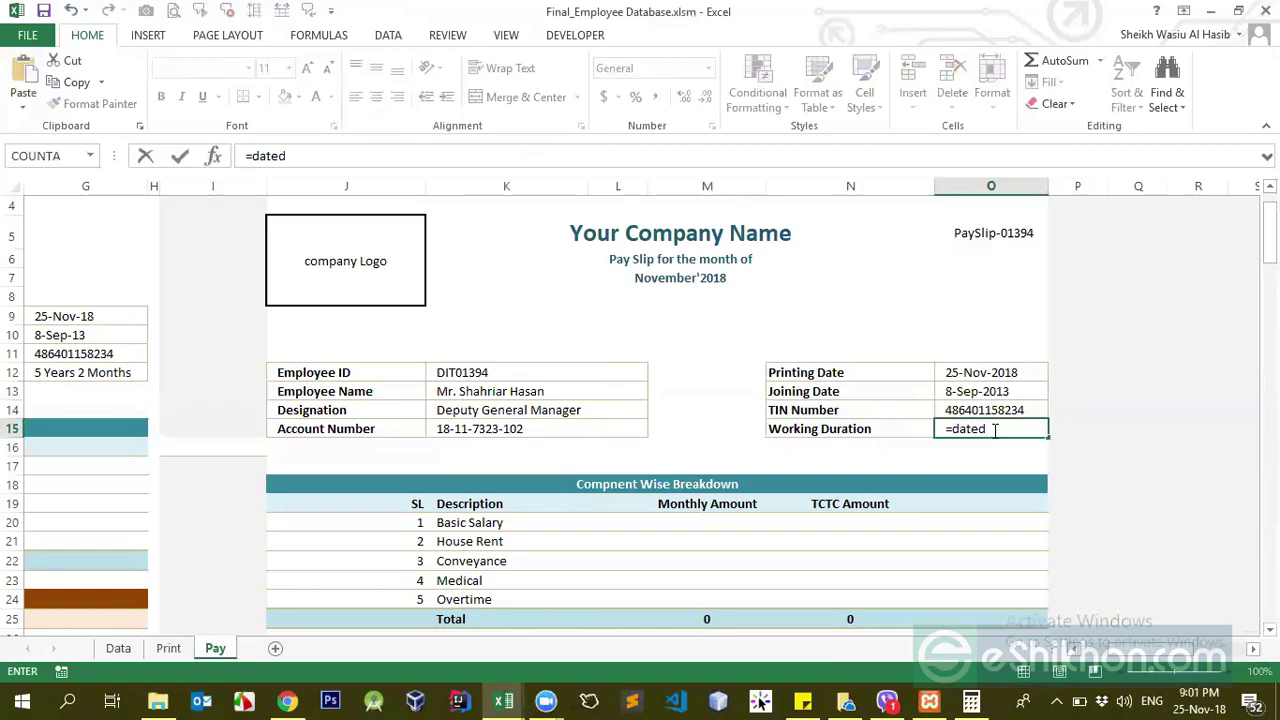
type("if")
key("BackSpace")
key("BackSpace")
key("BackSpace")
key("BackSpace")
key("BackSpace")
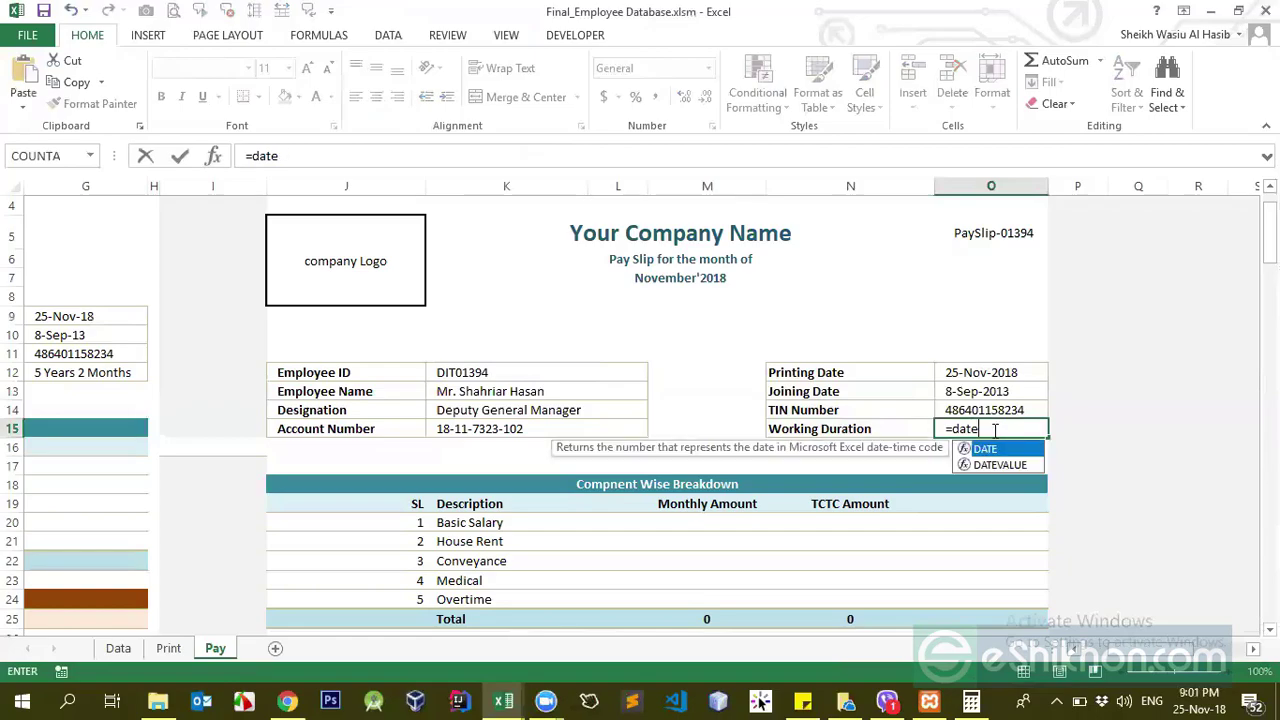
type("tei")
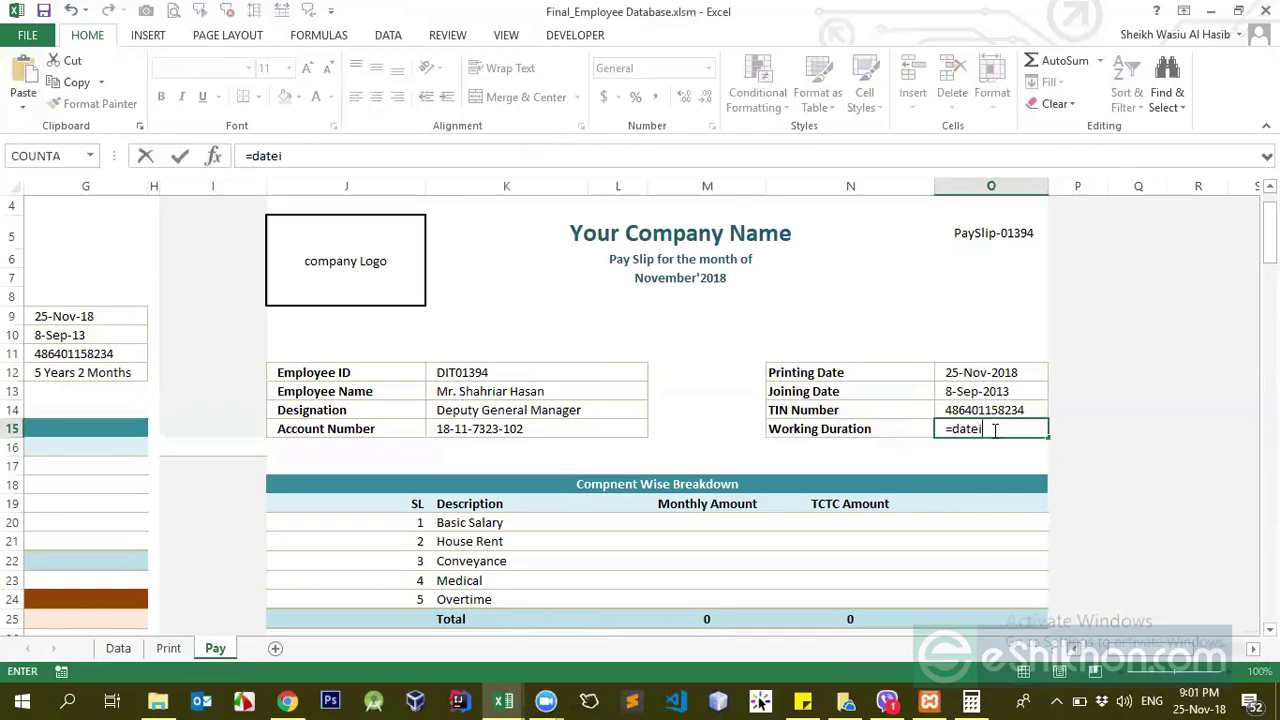
key("BackSpace")
key("BackSpace")
key("BackSpace")
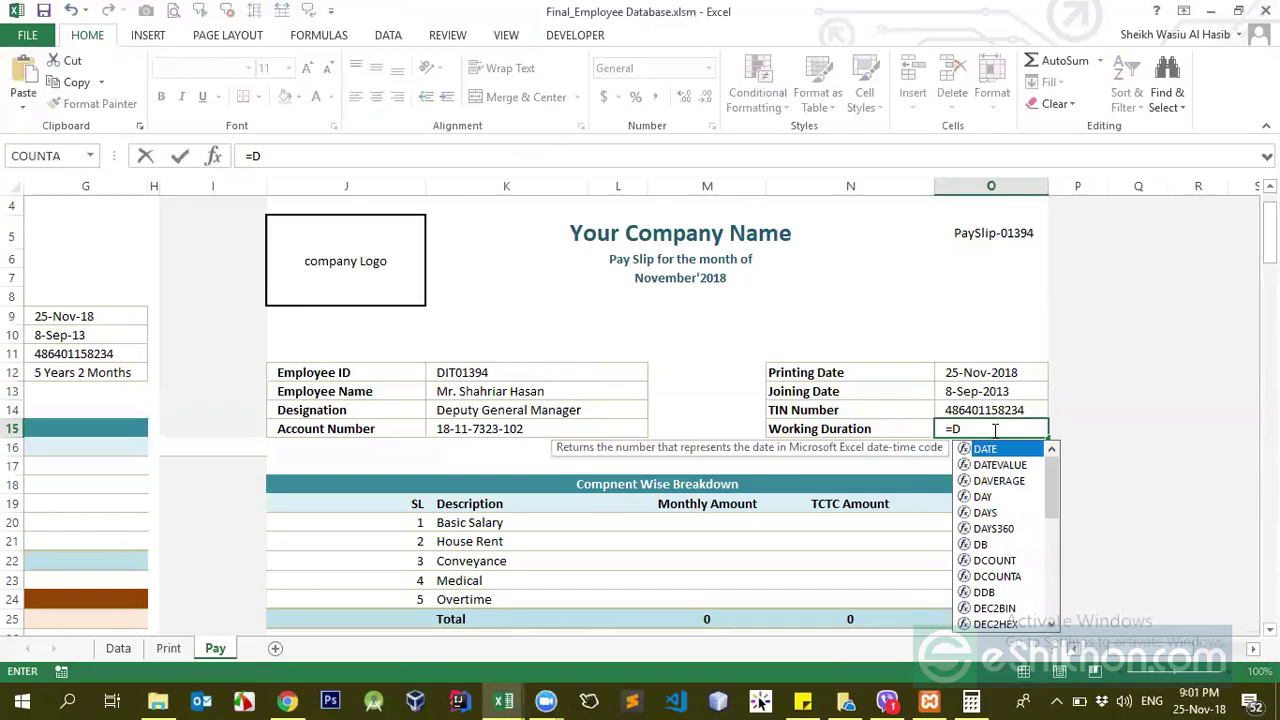
key("BackSpace")
type("datedif")
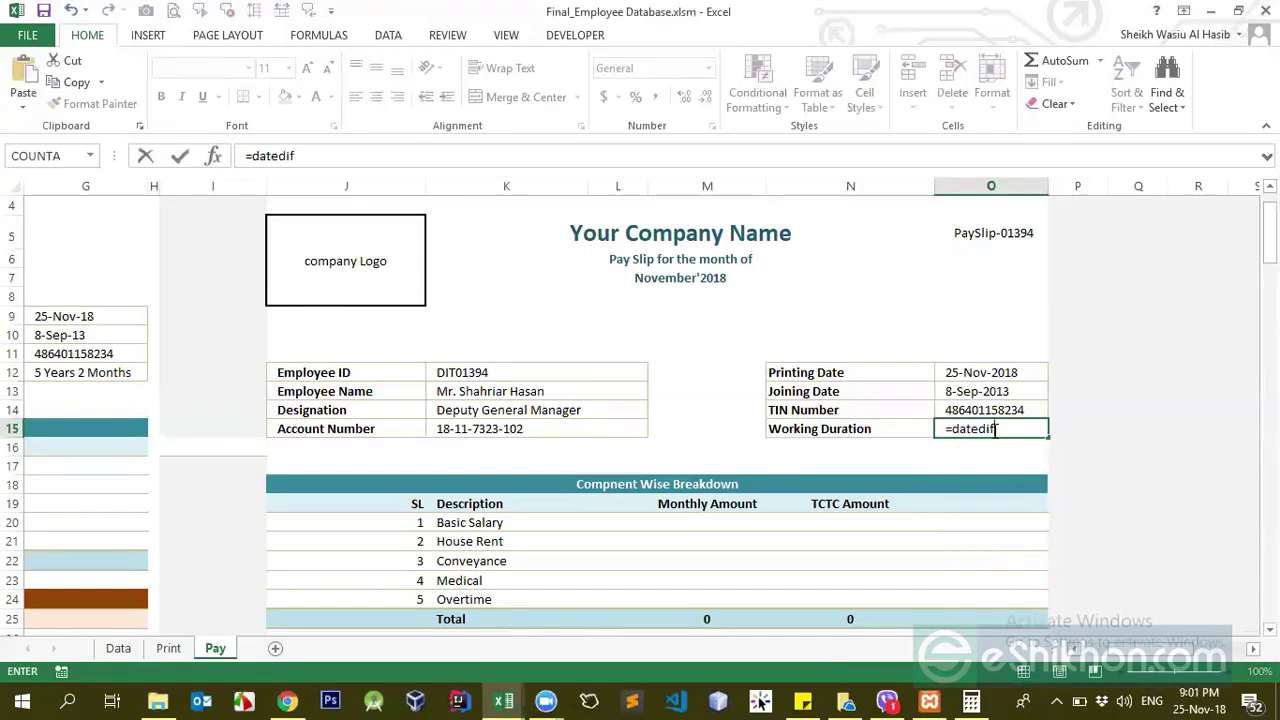
key("BackSpace")
key("BackSpace")
key("BackSpace")
key("BackSpace")
key("BackSpace")
key("BackSpace")
key("BackSpace")
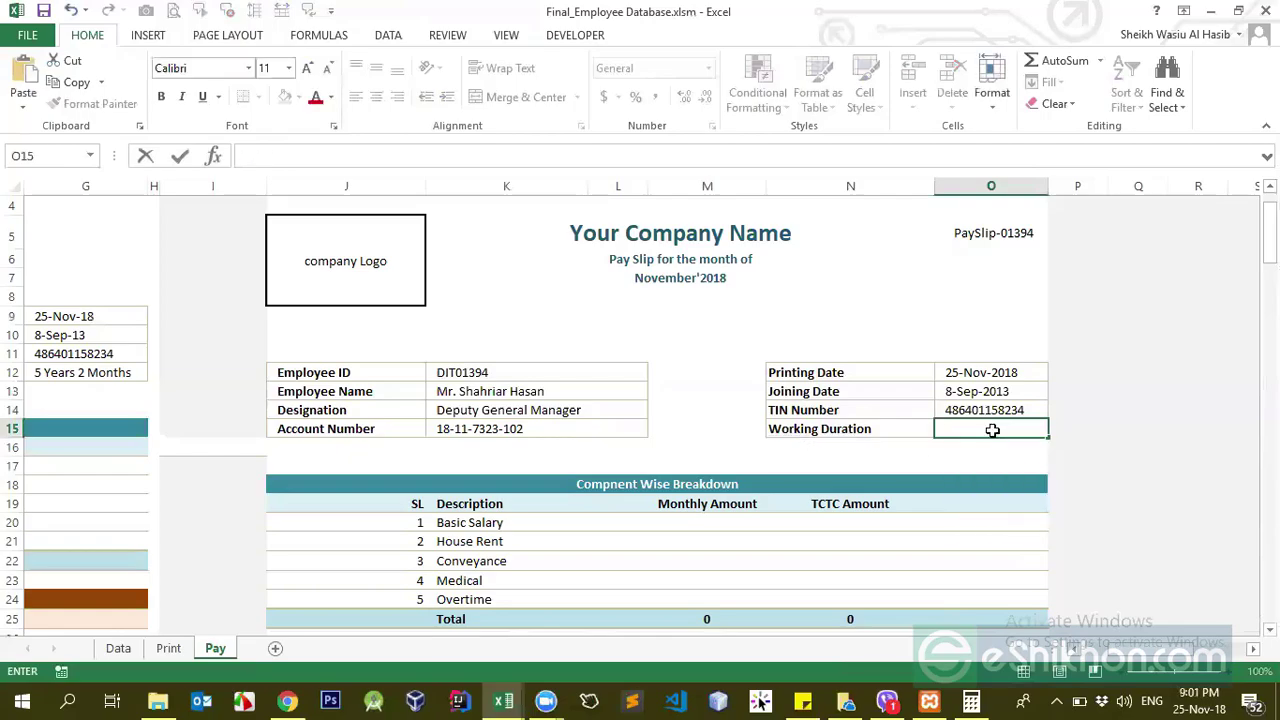
key("Escape")
- Examine the Working Duration formula in cell G12 of the finished reference pay slip
key("Left")
key("Left")
key("Left")
key("Left")
key("Left")
key("Left")
key("Left")
key("Left")
key("Left")
key("Left")
key("Left")
key("Left")
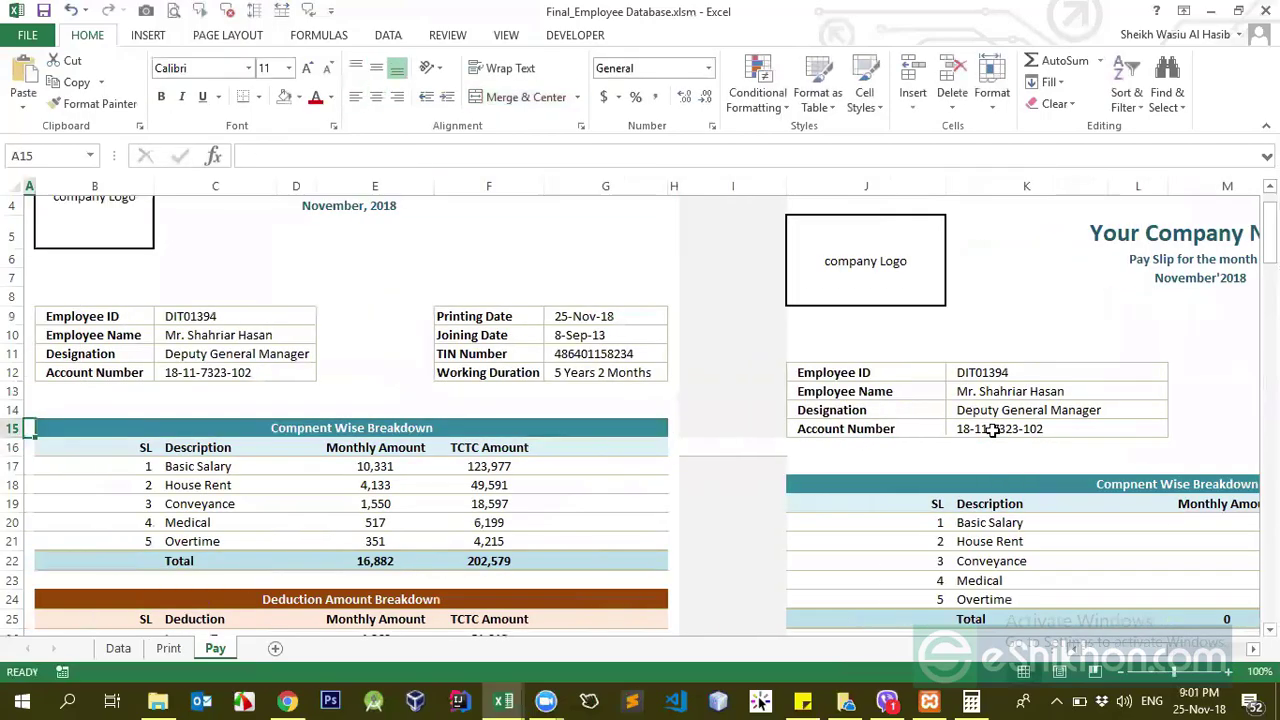
key("Right")
left_click(562, 484)
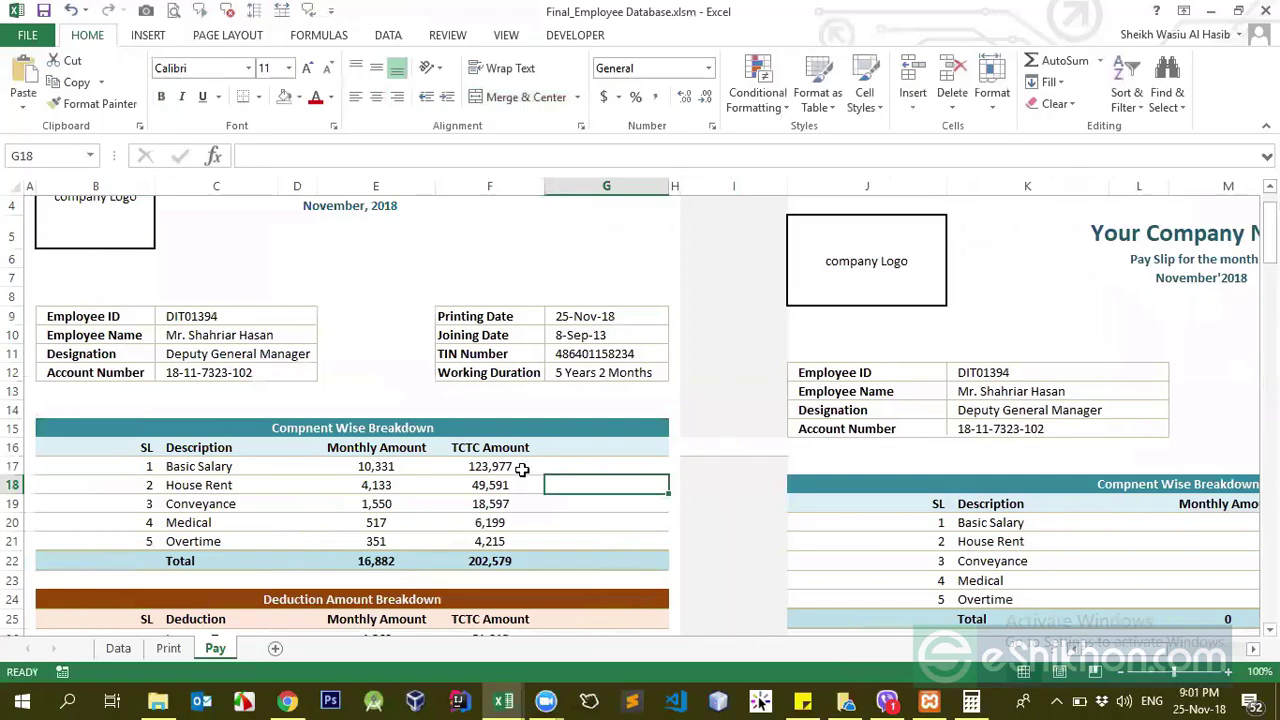
left_click(522, 467)
left_click(557, 372)
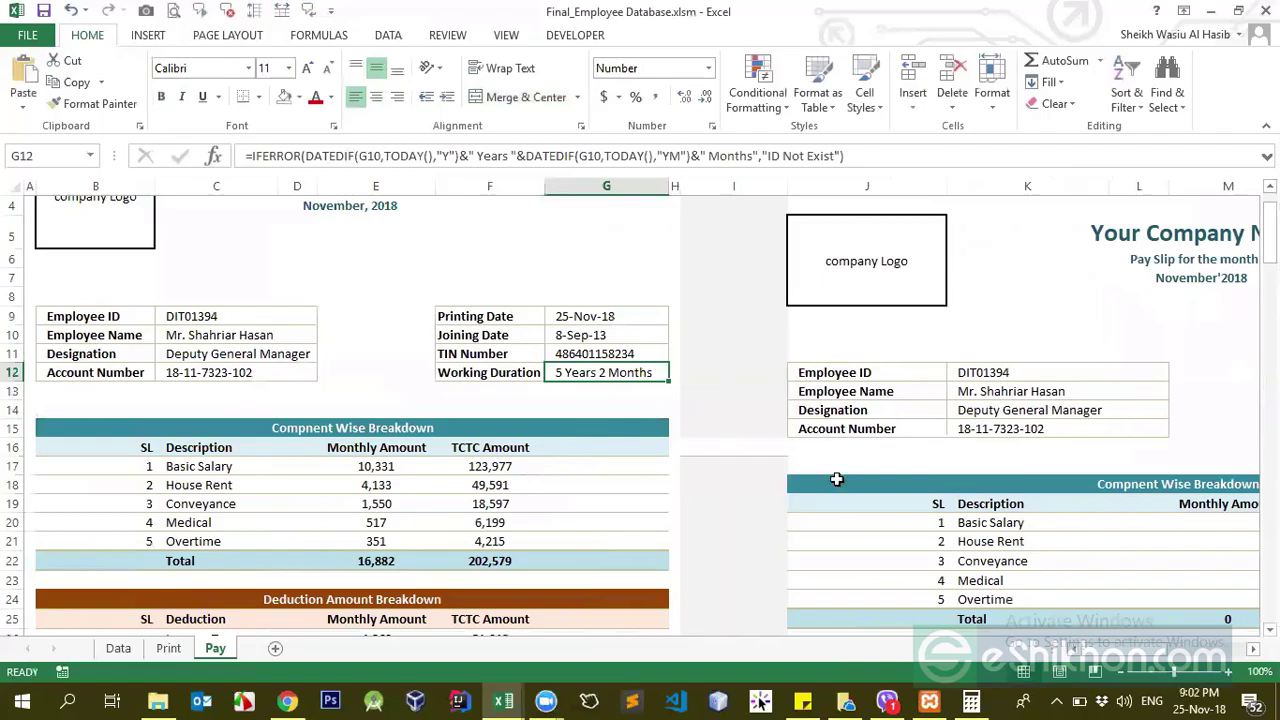
- Enter a DATEDIF formula in the Working Duration cell O15, from Joining Date O13 to Printing Date O12, with the unit "Y"
left_click(1046, 533)
key("ctrl+Right")
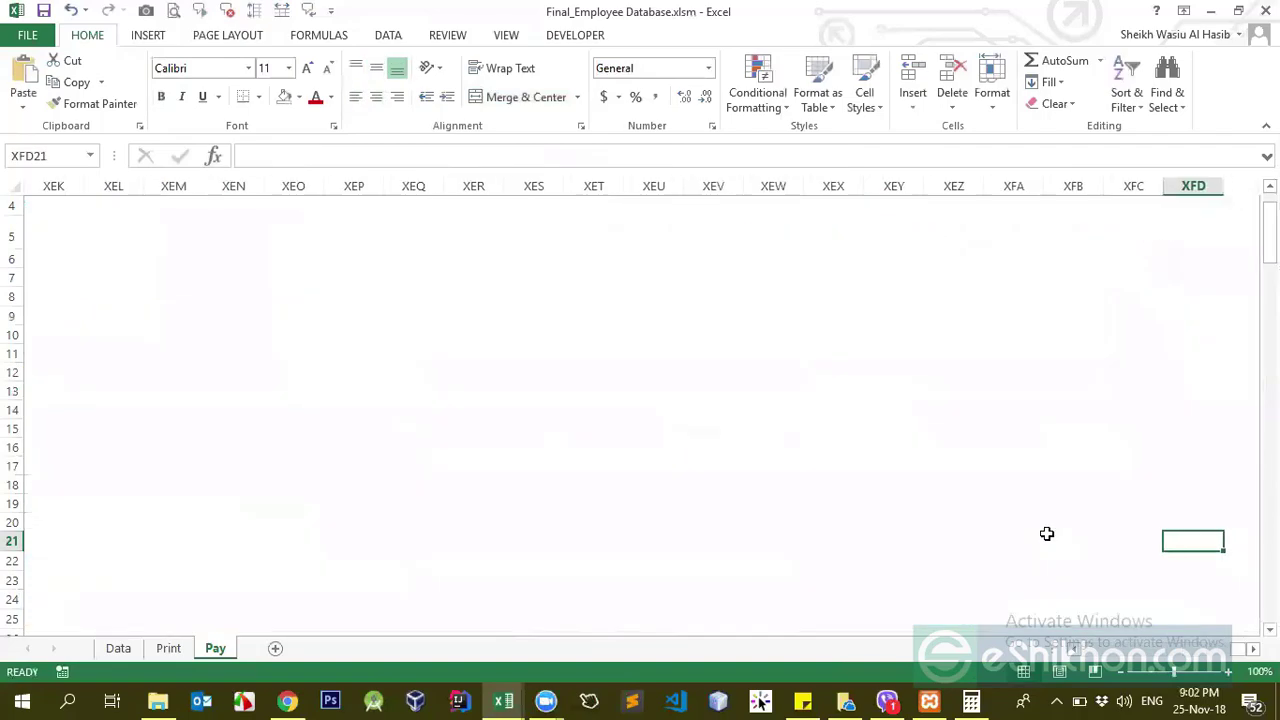
key("ctrl+Left")
key("Right")
key("Right")
key("Right")
key("Right")
key("Right")
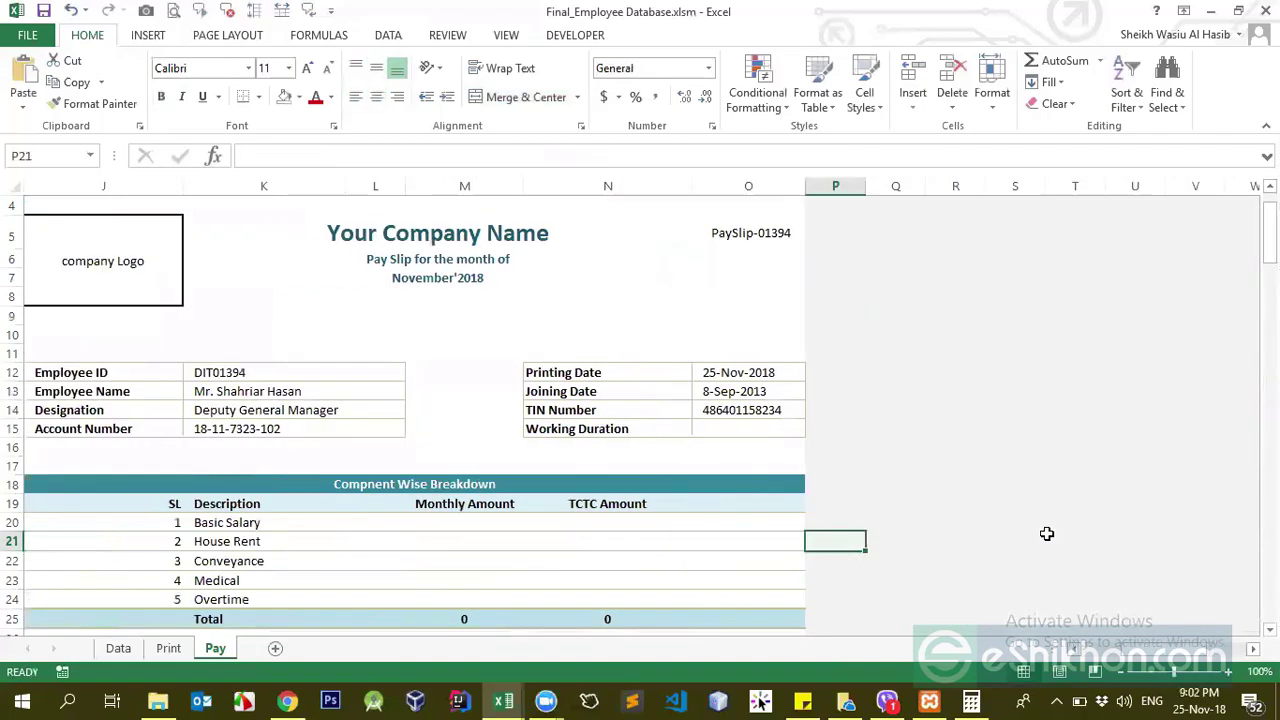
key("Left")
key("Left")
key("Up")
key("Up")
key("Up")
key("Up")
key("Up")
key("Up")
key("Right")
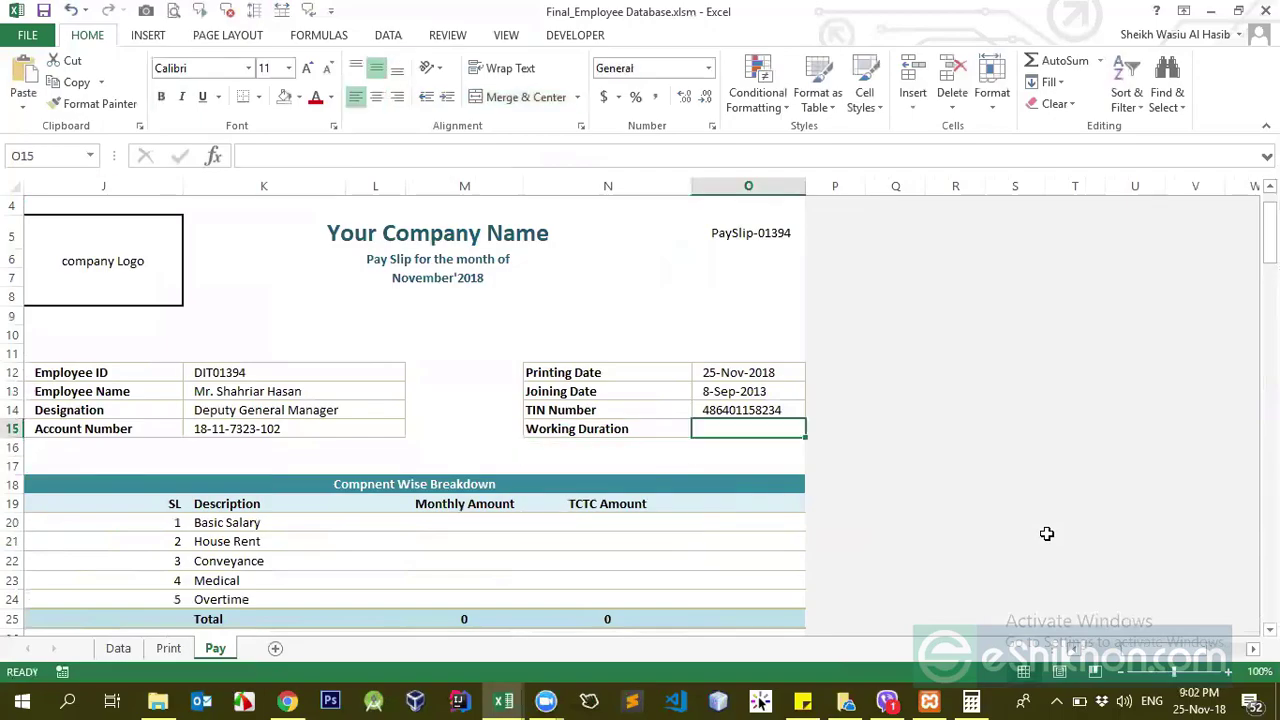
type("=datedi")
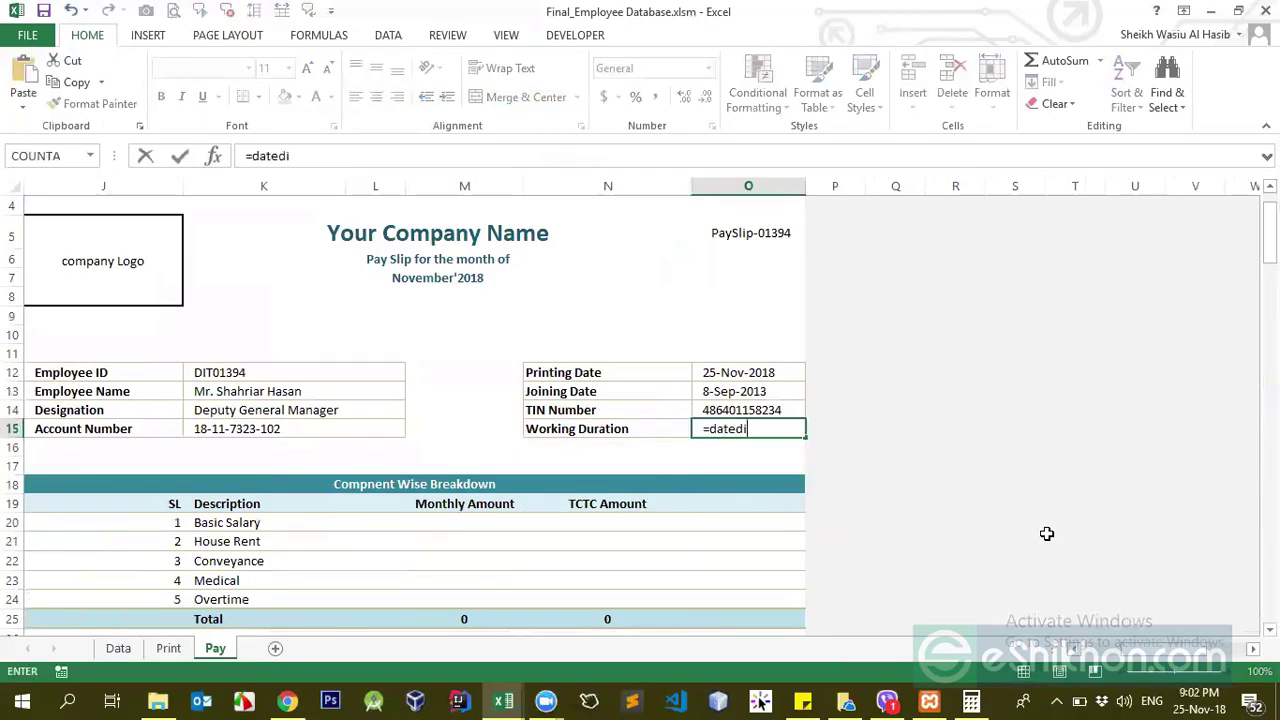
type("f(")
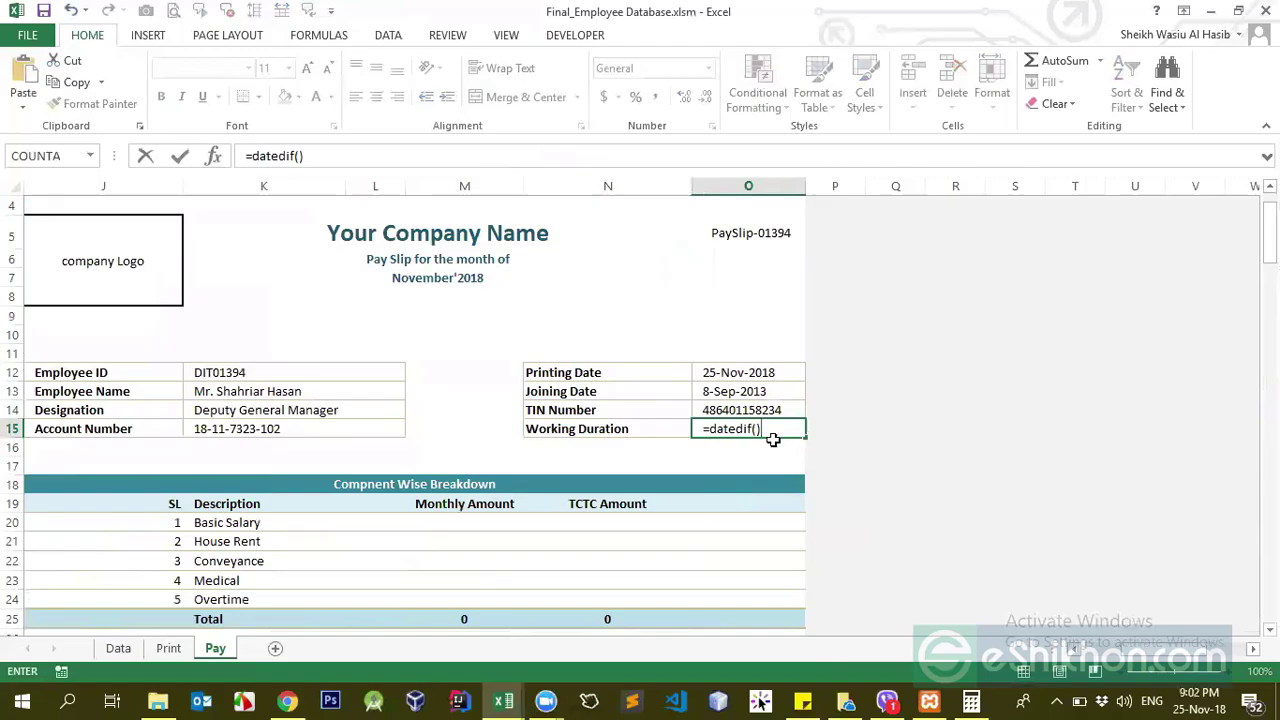
left_click(757, 428)
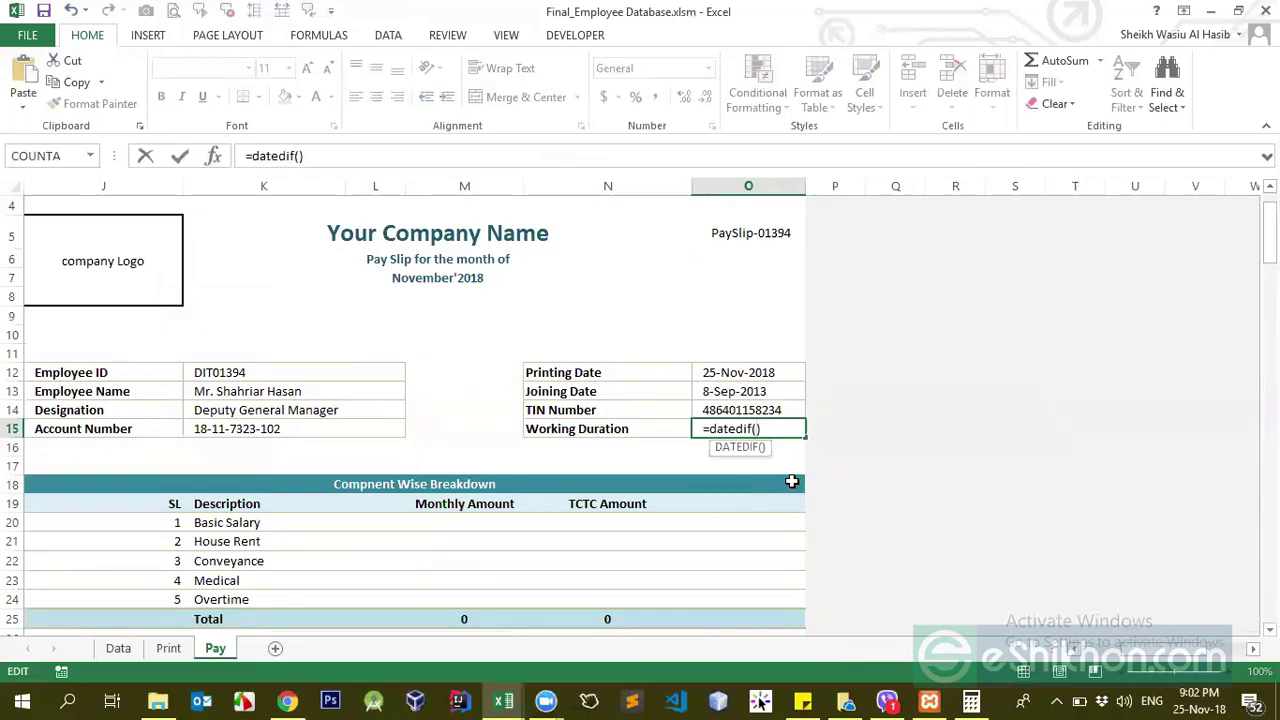
left_click(750, 391)
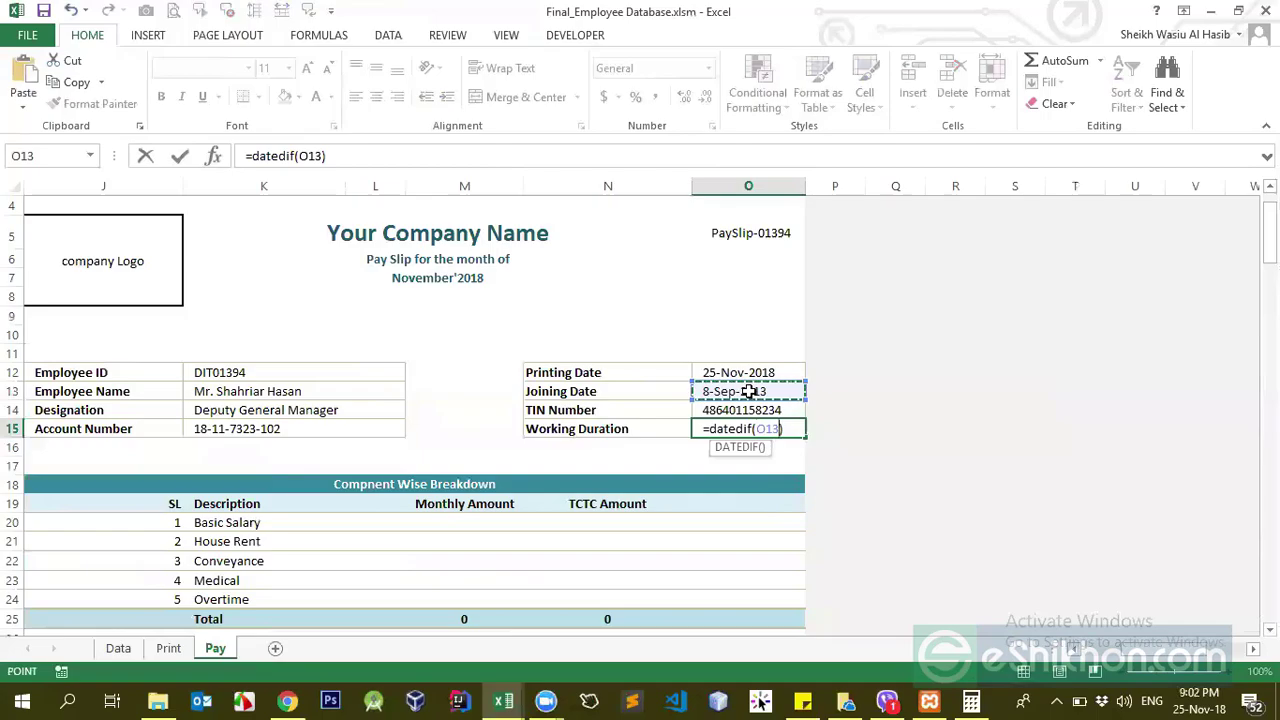
type(",")
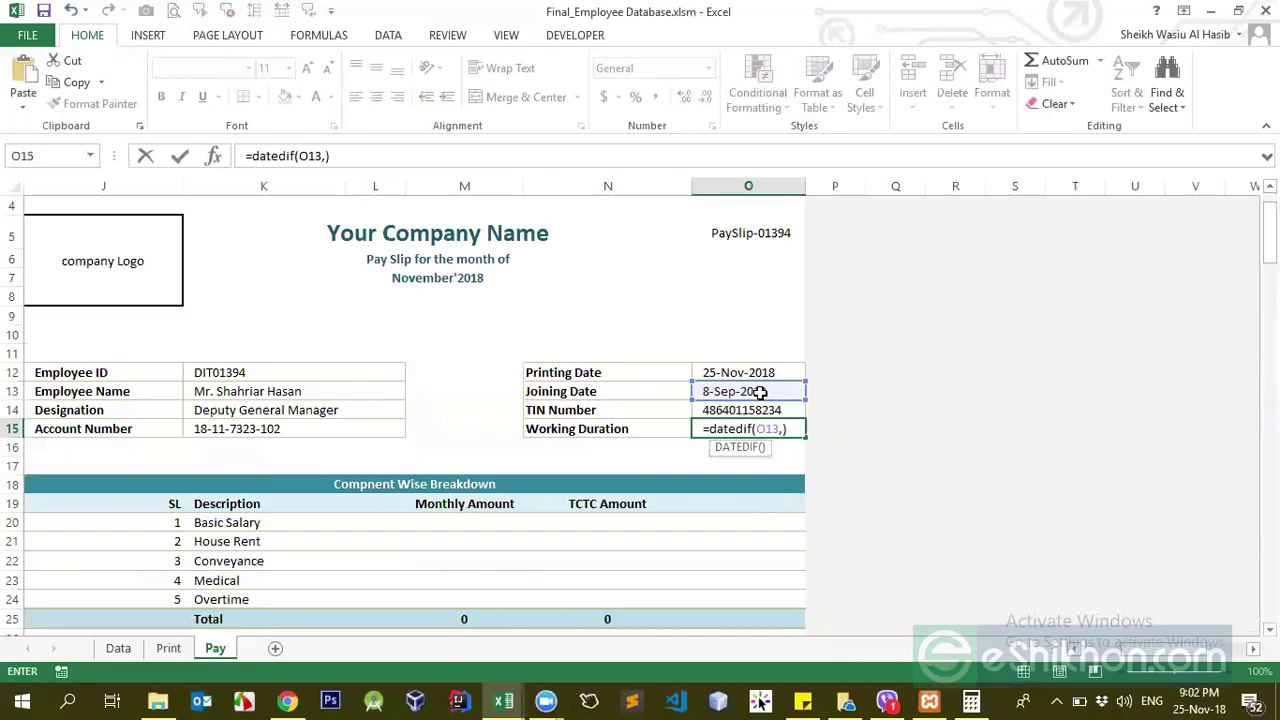
left_click(762, 363)
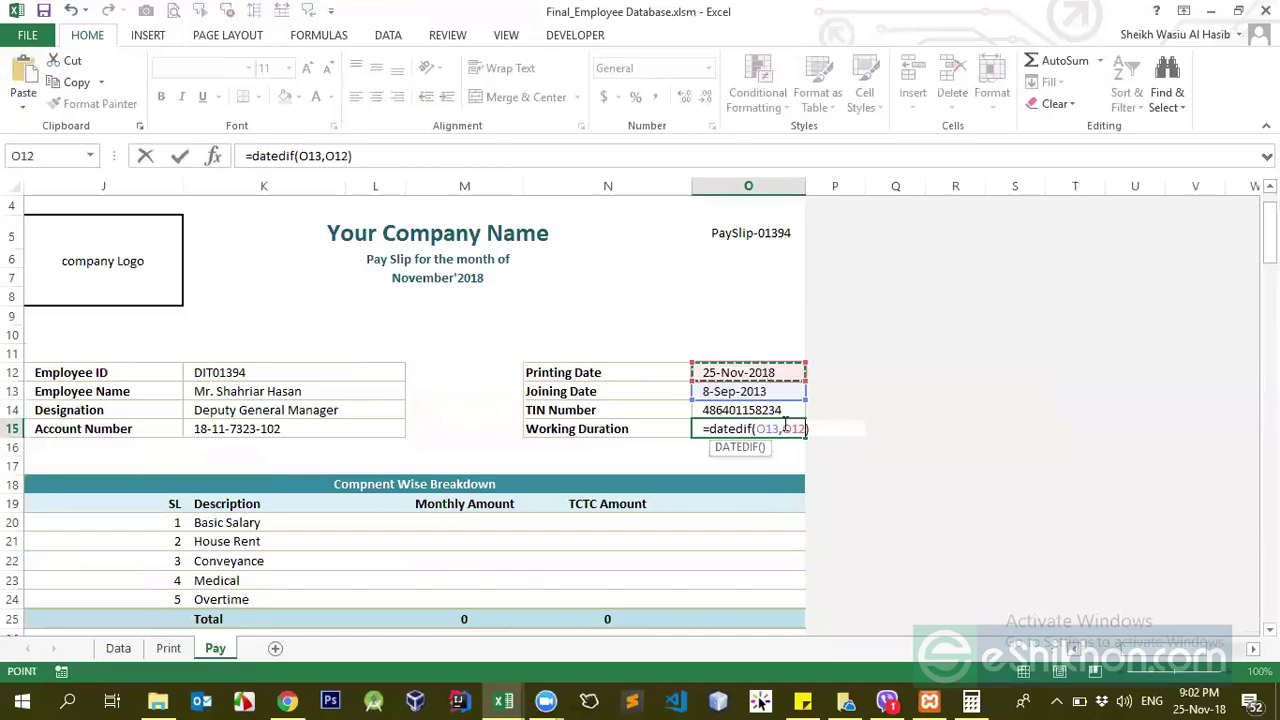
type(",")
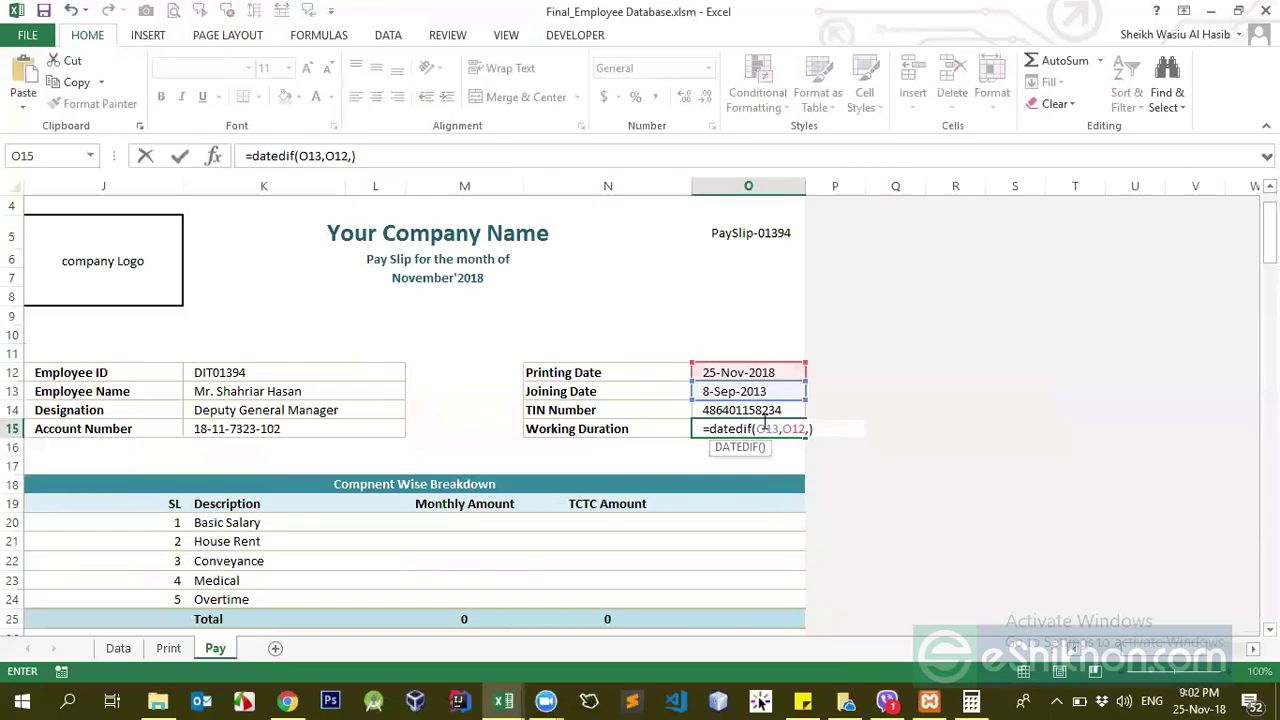
type("Y\")")
left_click(841, 428)
type("&")
key("BackSpace")
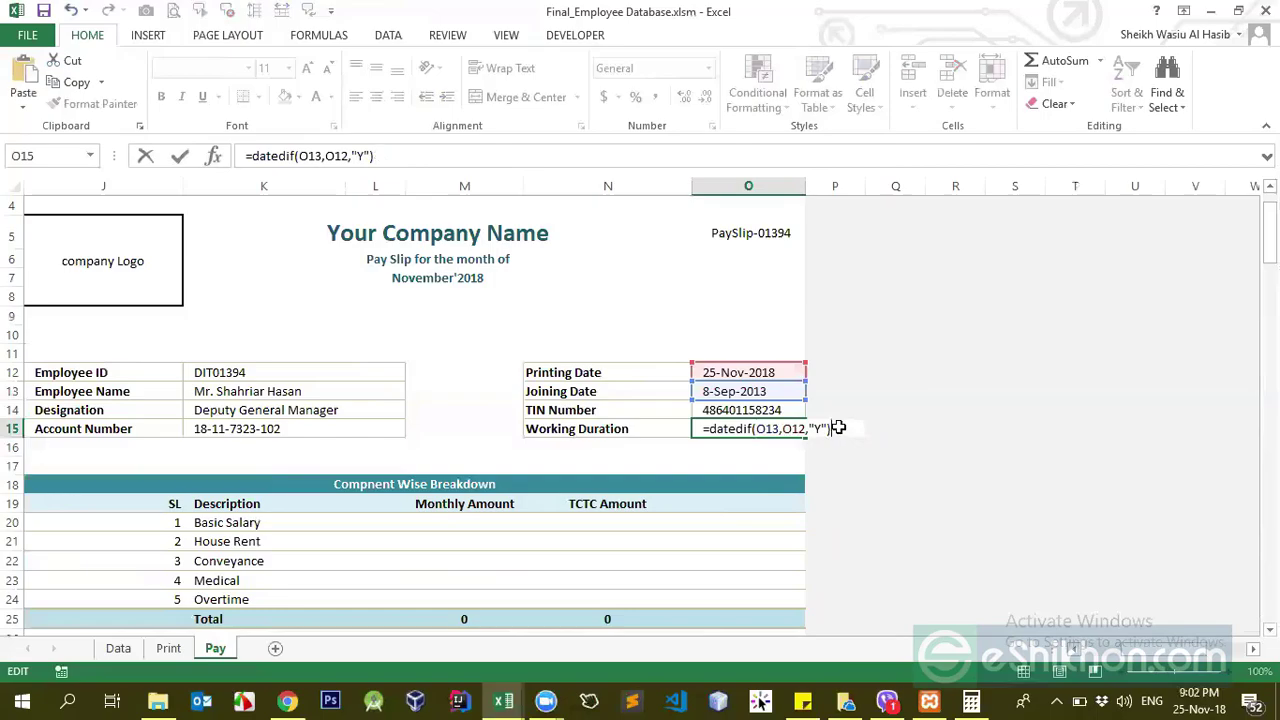
key("ctrl+Return")
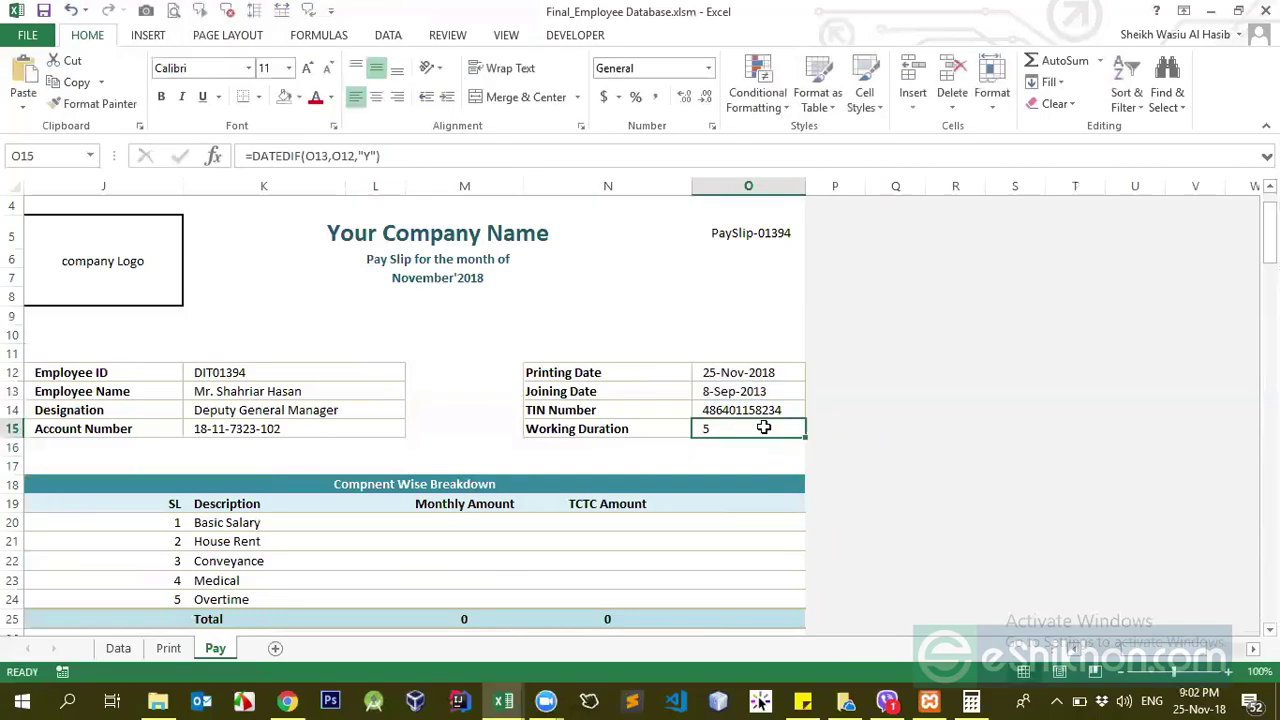
- Append the text " Years" to the DATEDIF result in O15 with the & operator
left_click(421, 161)
type("&")
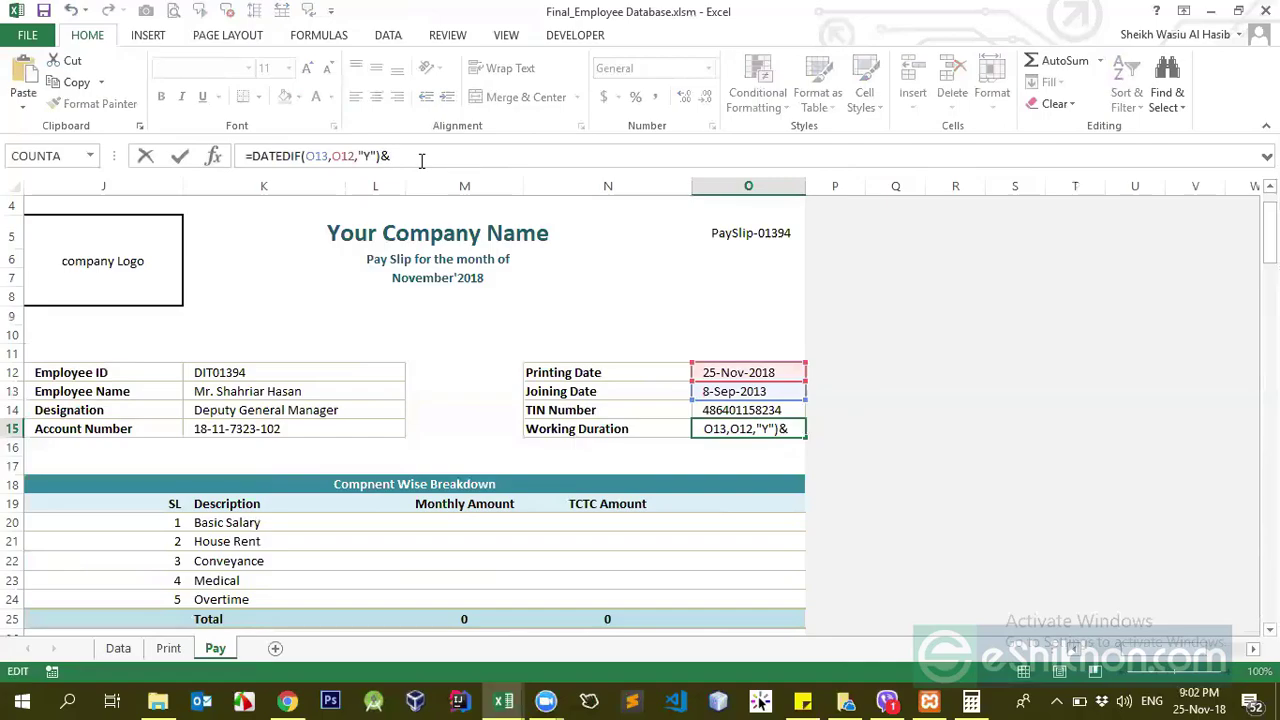
type("\"Years\"")
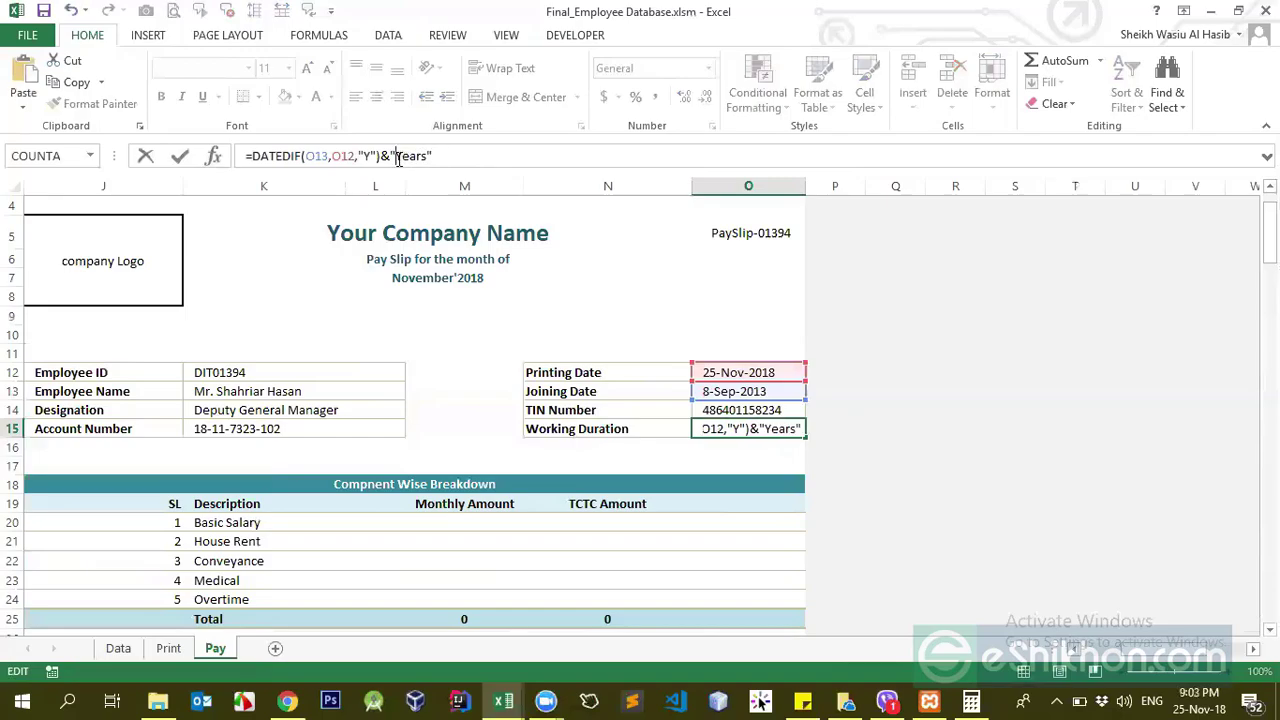
key("Return")
key("Up")
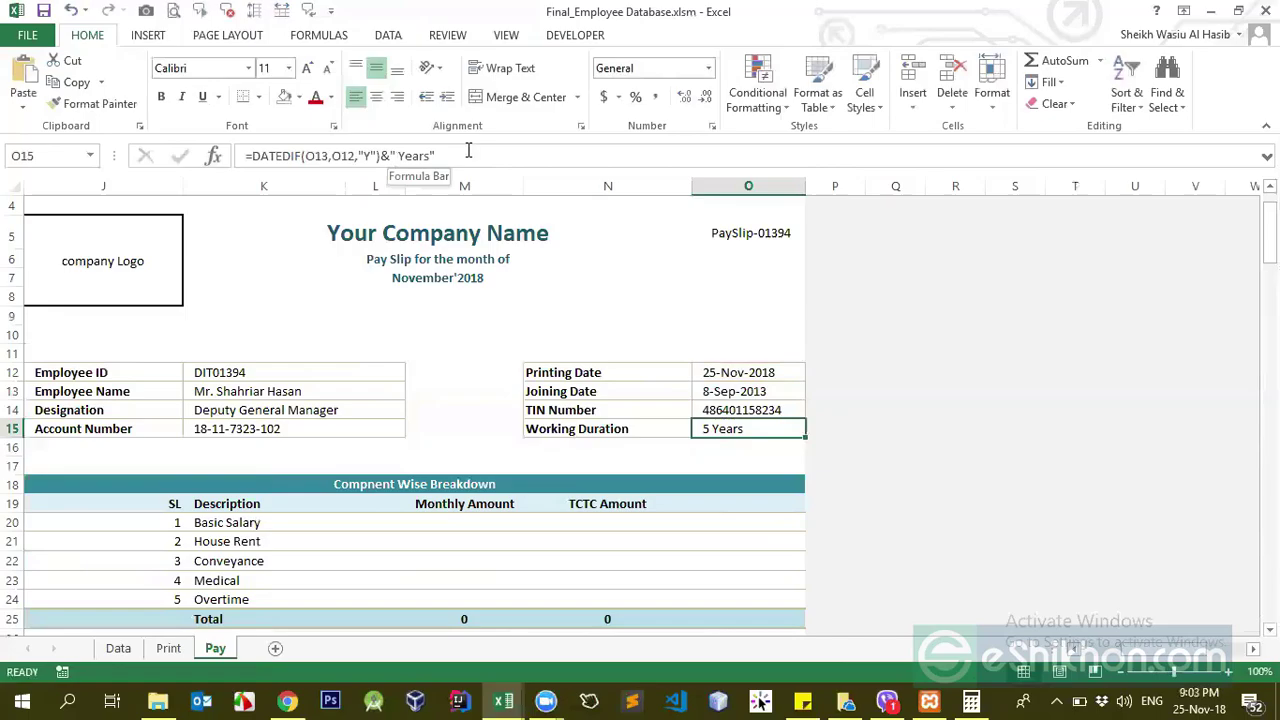
- Add a space after "Years" in O15's formula and join a second DATEDIF of O13 and O12 with the unit "YM"
left_click(468, 152)
left_click_drag(356, 156, 305, 157)
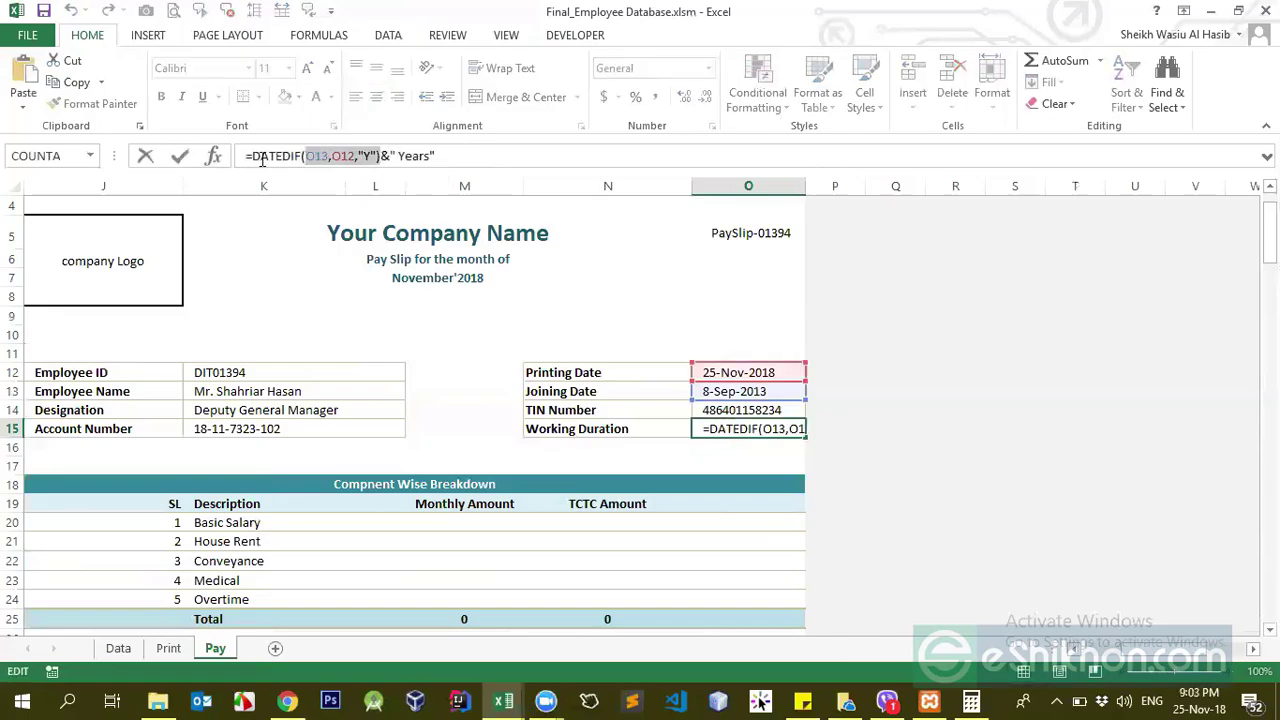
left_click(468, 158)
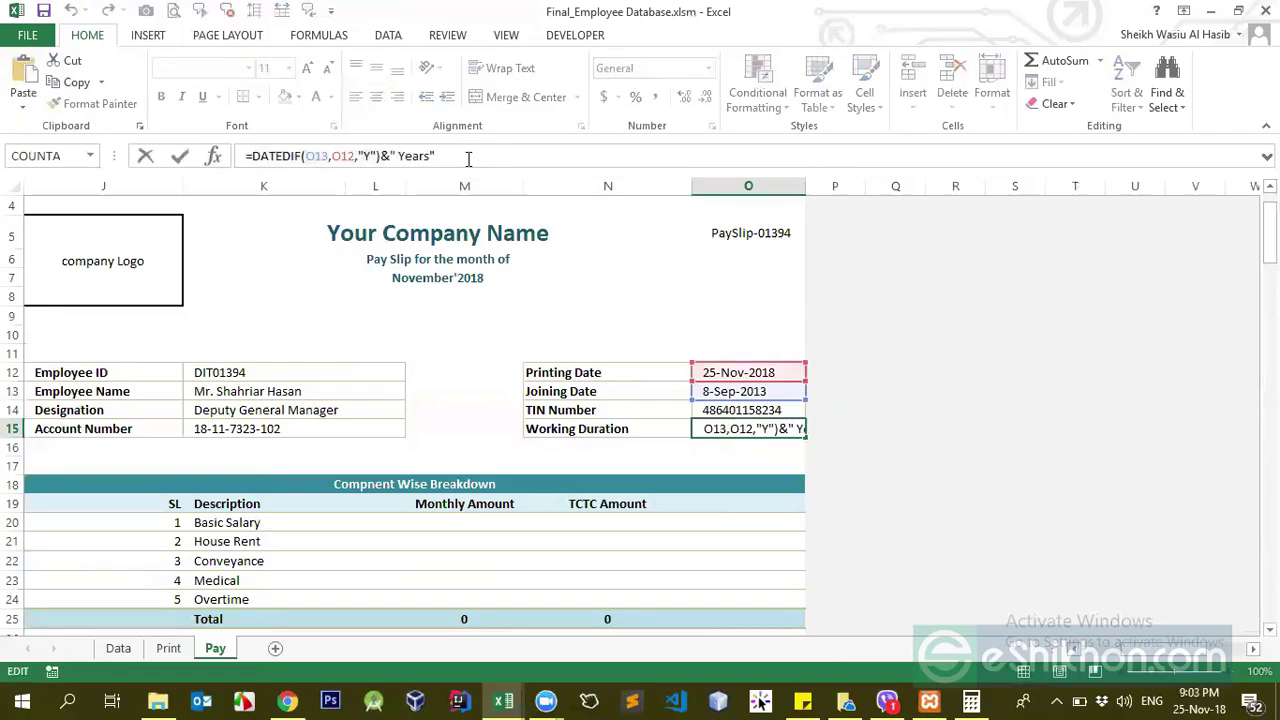
type("&")
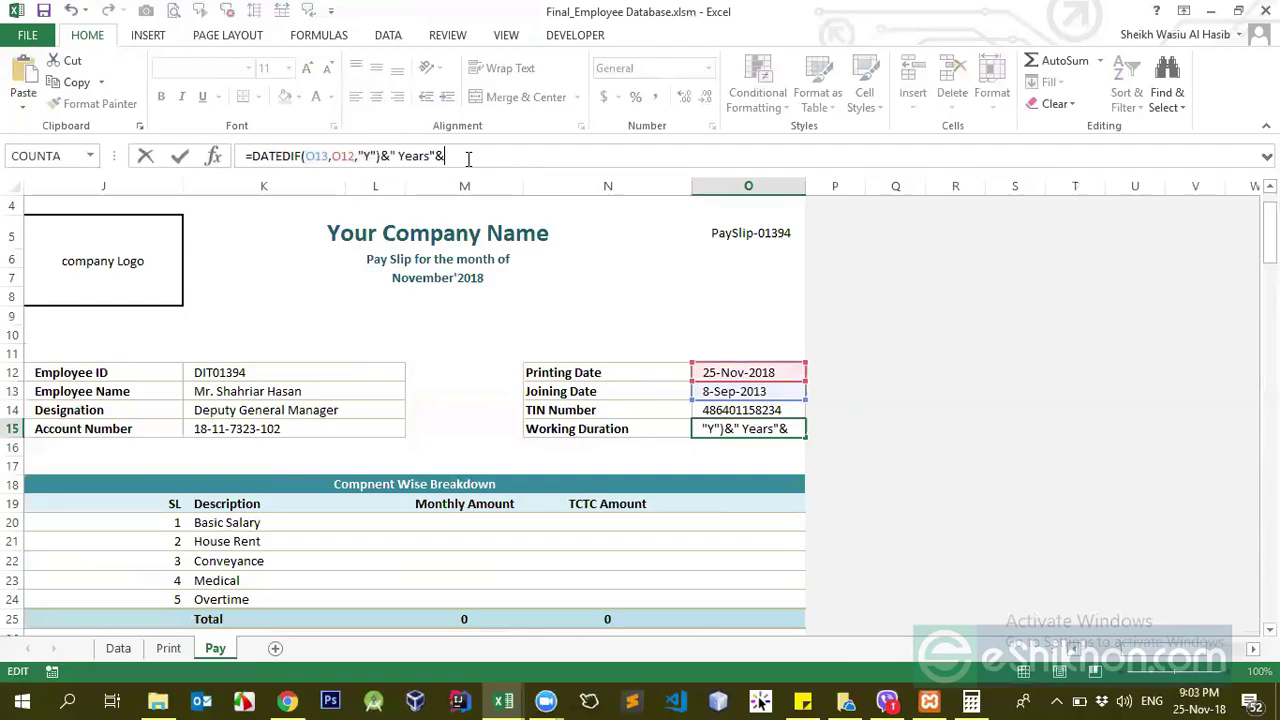
key("ctrl+v")
left_click(429, 156)
left_click_drag(558, 156, 569, 155)
type("YM")
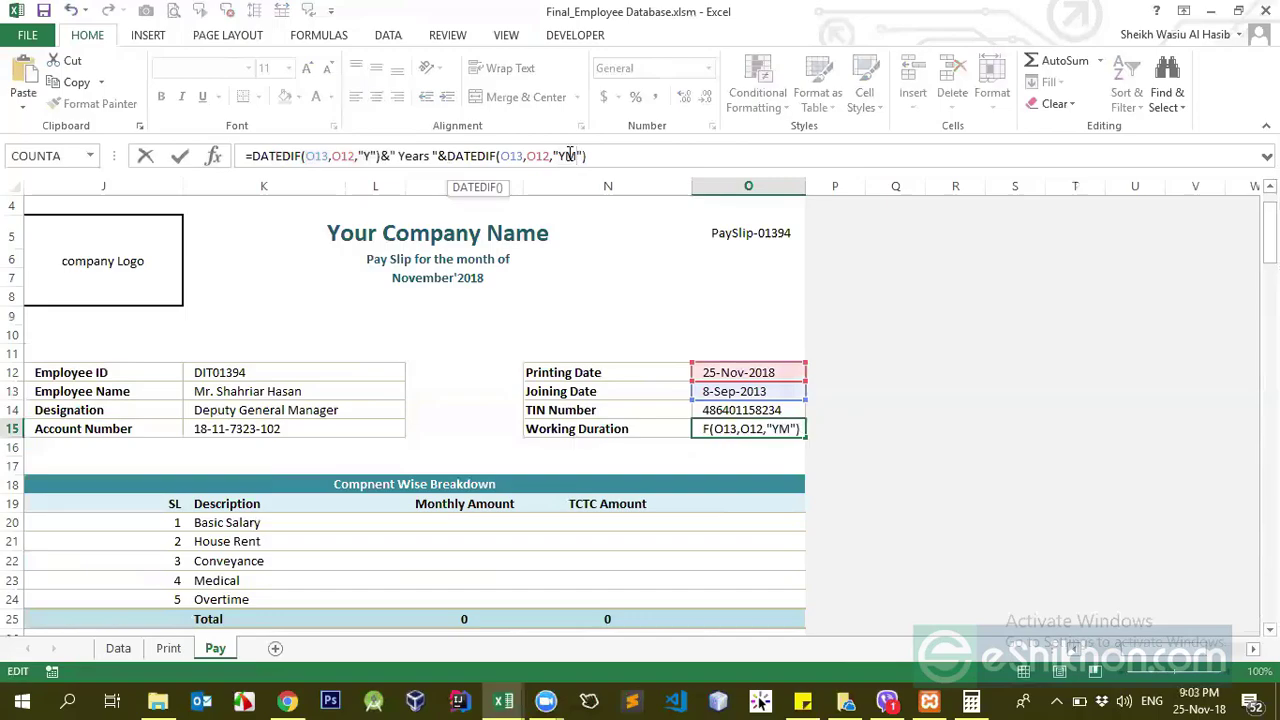
left_click(654, 157)
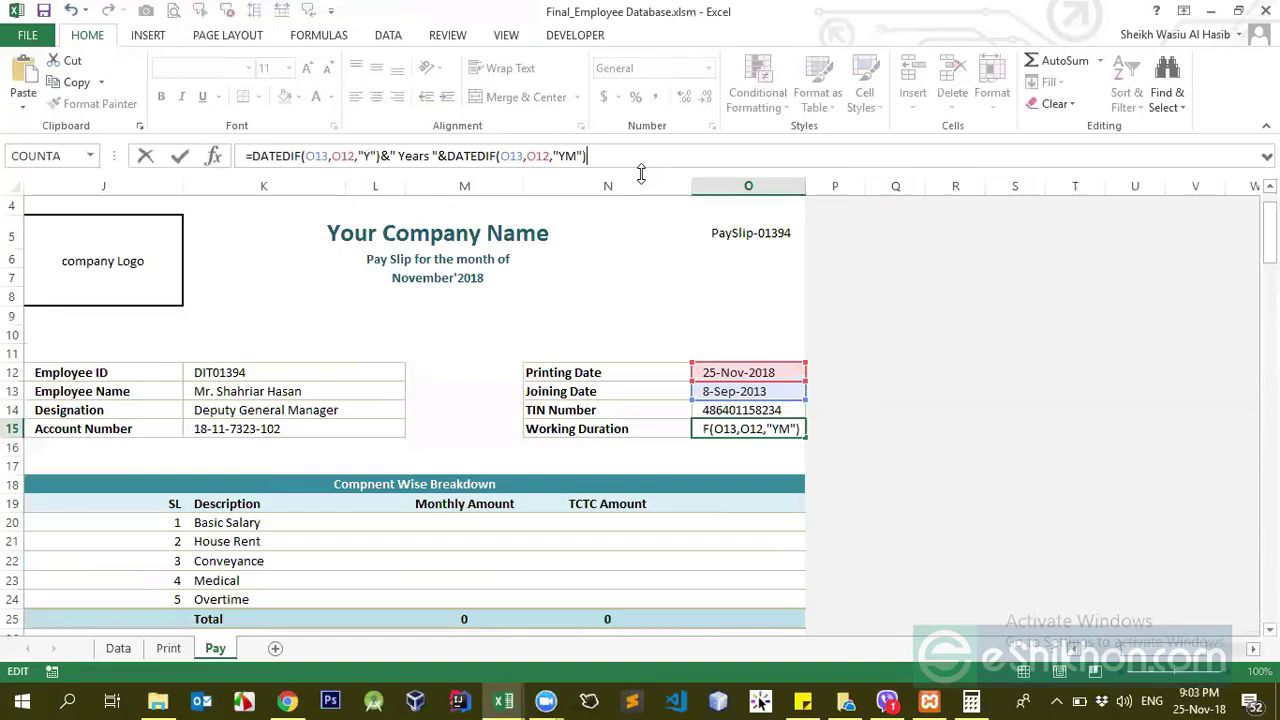
key("Return")
key("Up")
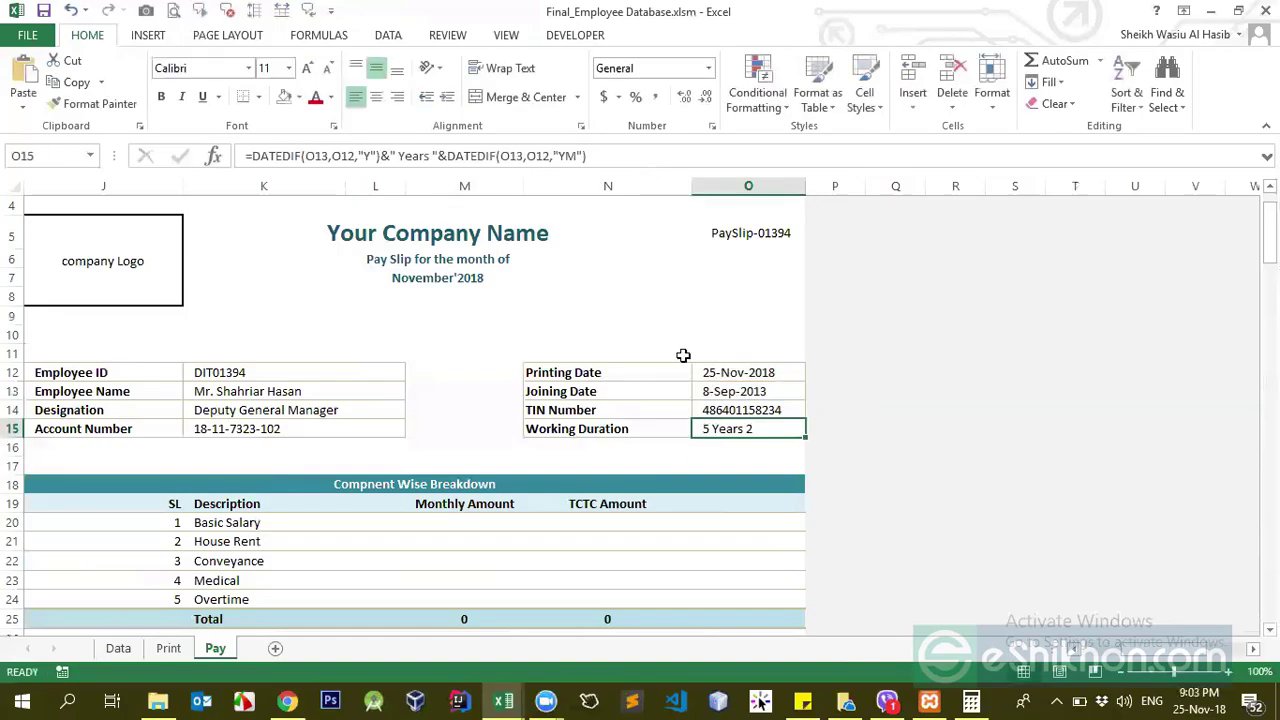
- Append the text " Months" to the end of the Working Duration formula in O15 with the & operator
left_click(732, 447)
left_click(700, 430)
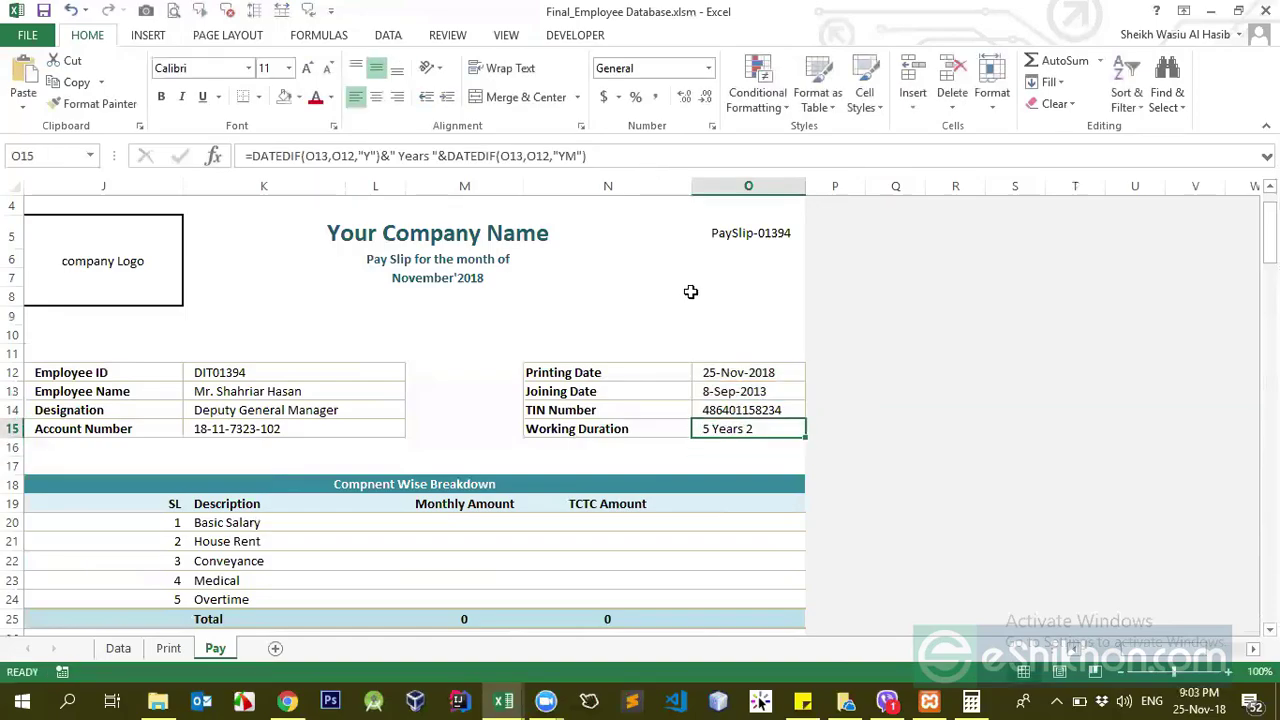
left_click(659, 157)
type("&")
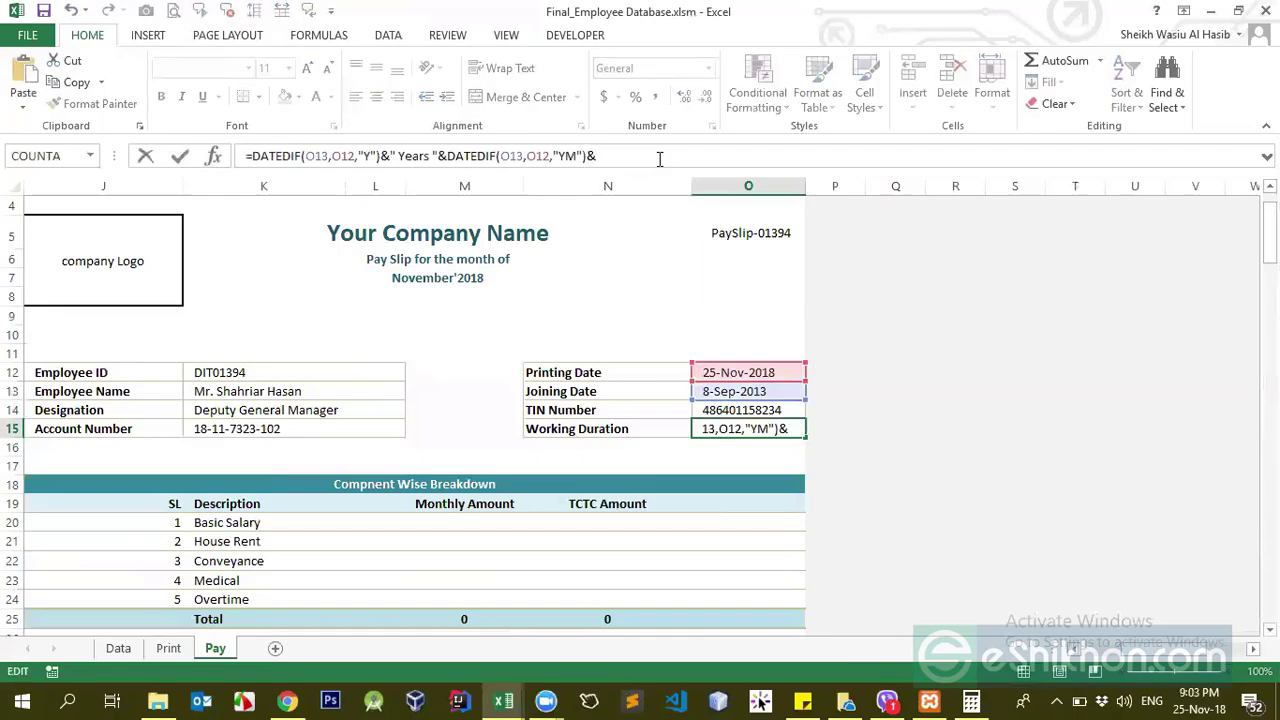
type(" \" Month")
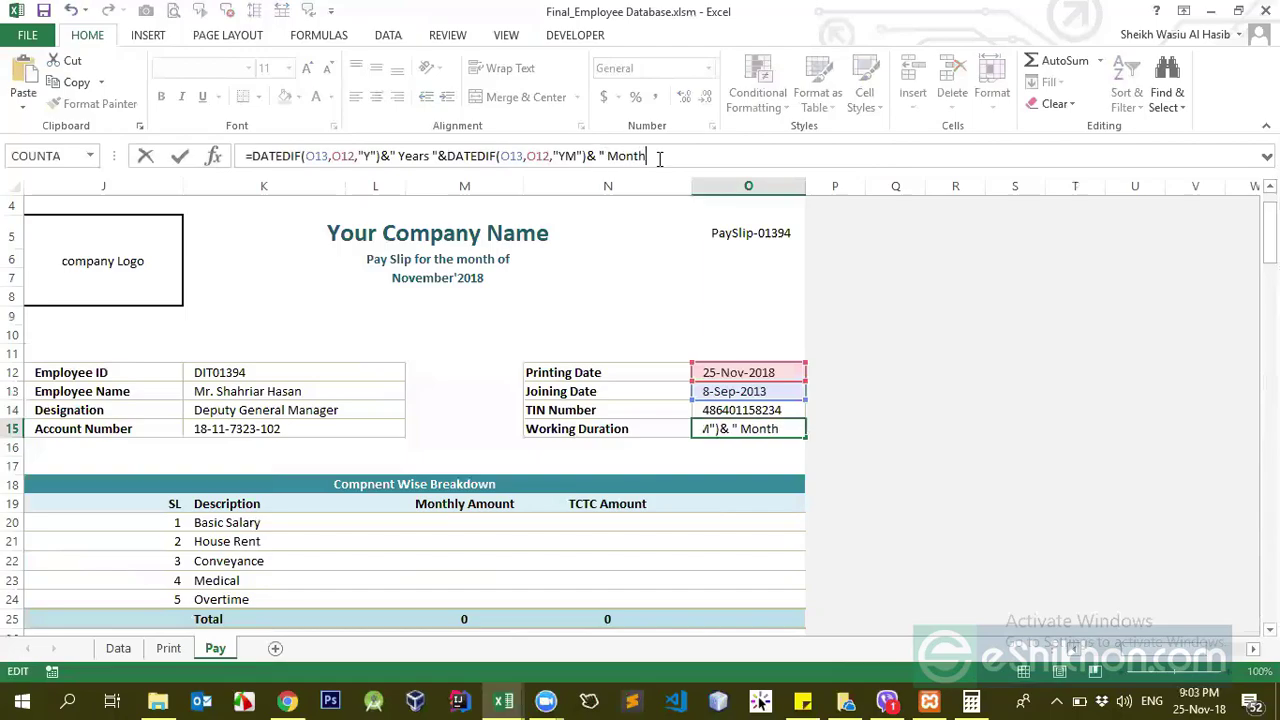
type("s")
key("ctrl+Return")
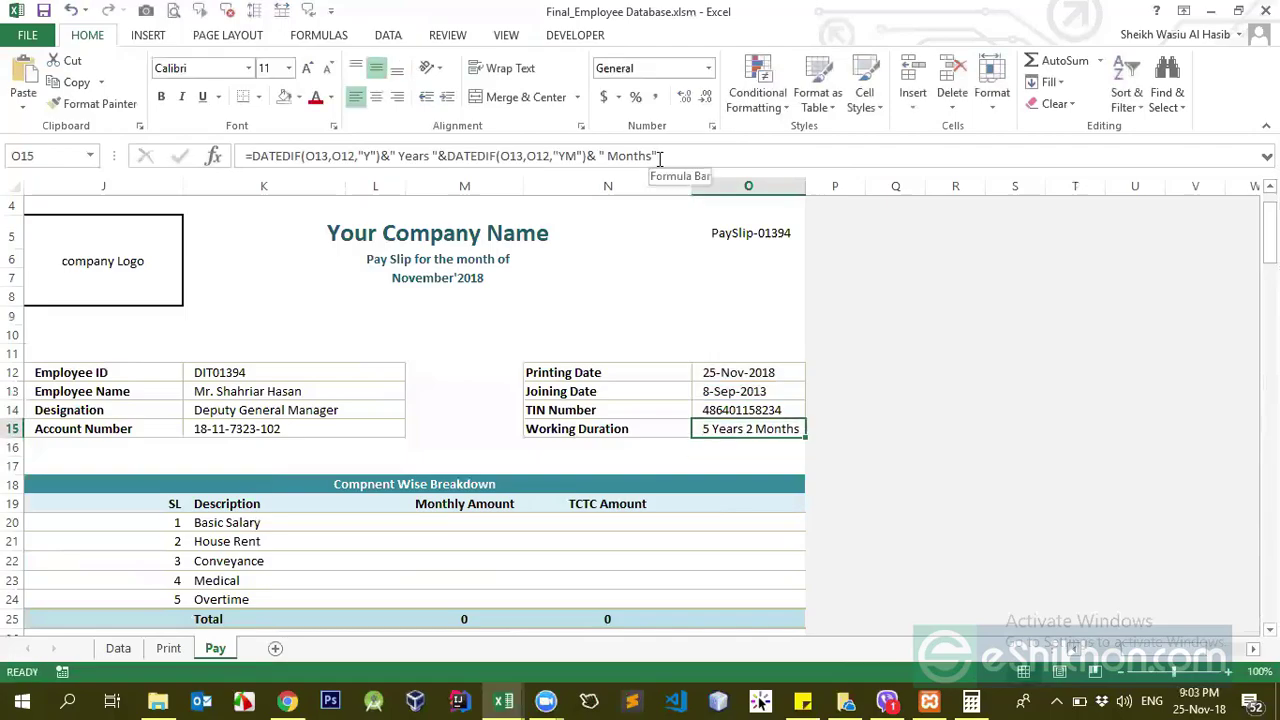
- Compare the employee and service details in the finished reference pay slip with those in the new pay slip
key("ctrl+Left")
key("ctrl+Left")
key("ctrl+Left")
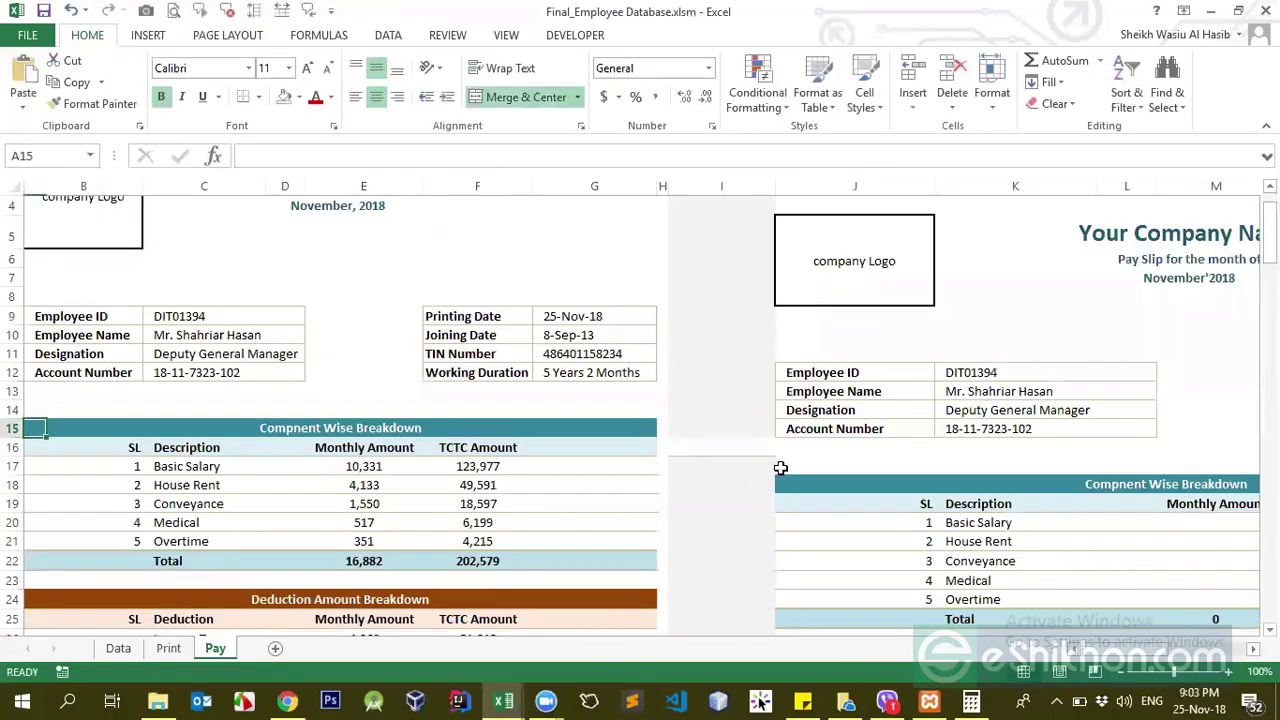
left_click(612, 373)
left_click(1086, 397)
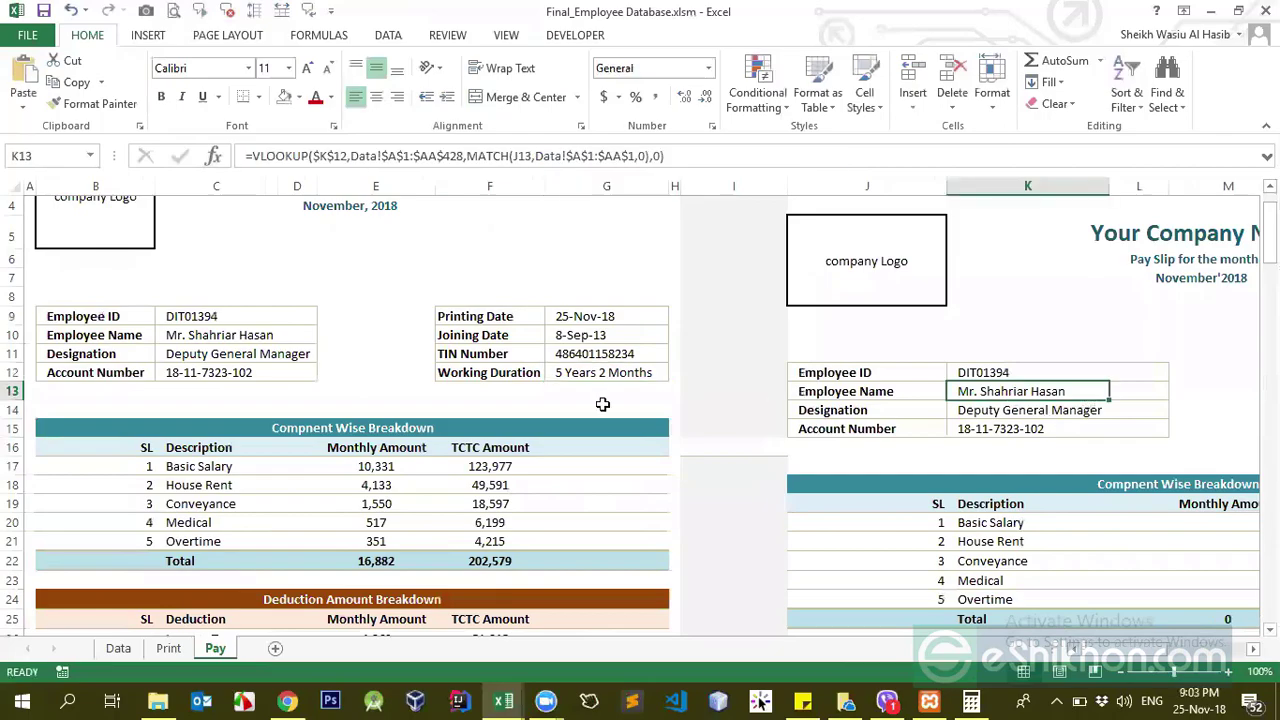
left_click(211, 371)
left_click(1018, 375)
left_click(1043, 409)
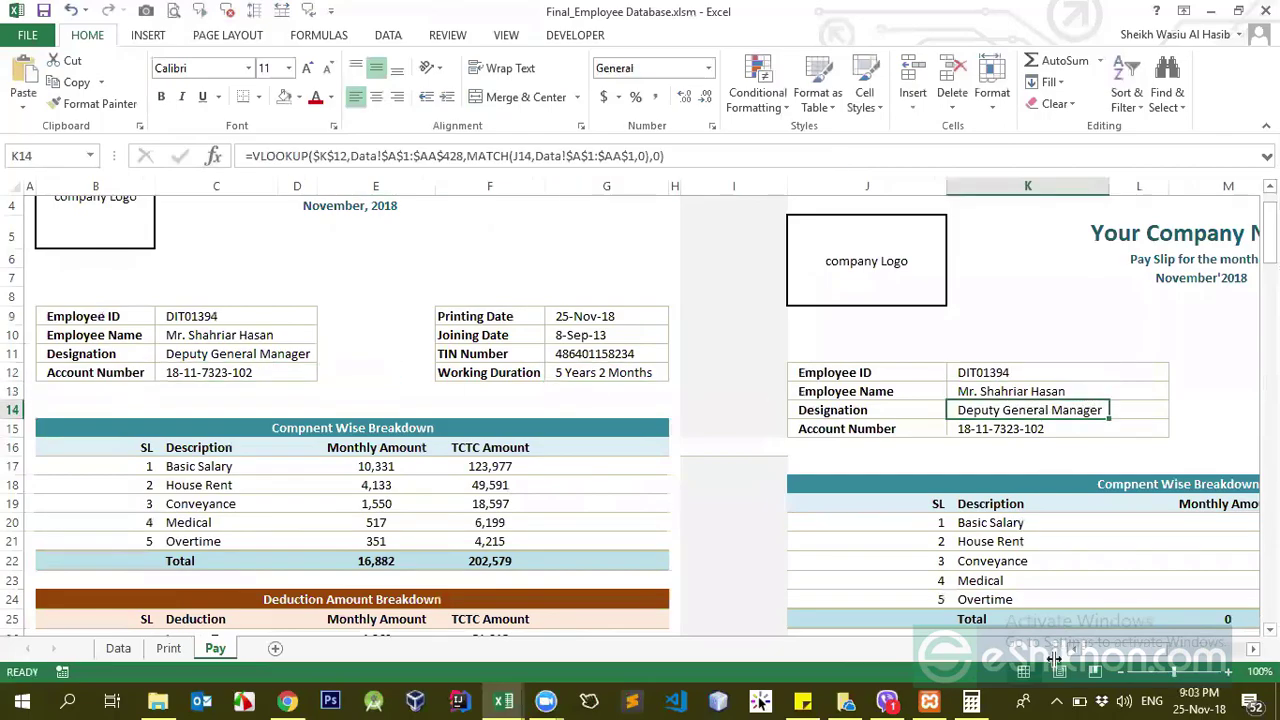
- Wrap the Working Duration formula in O15 in IFERROR with "Did not found" as the value if an error occurs
mouse_move(1170, 650)
left_mouse_down()
mouse_move(1238, 650)
mouse_move(1195, 650)
left_mouse_up()
left_click(1018, 430)
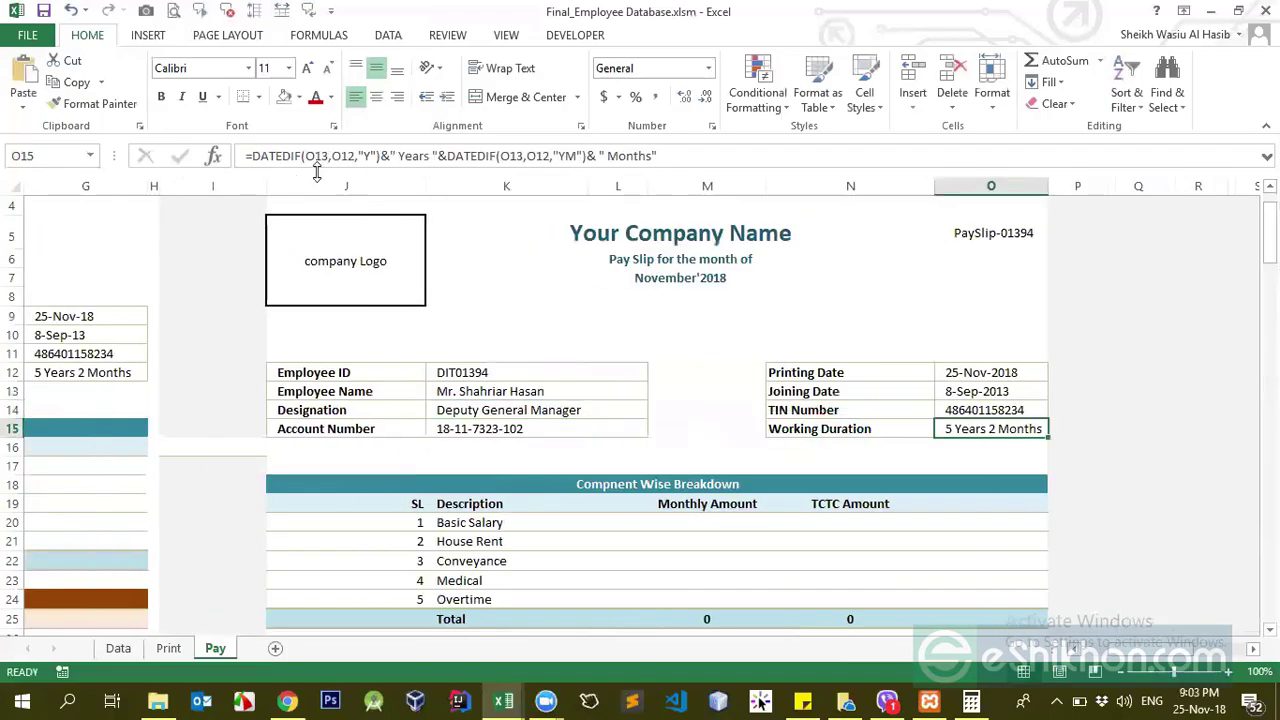
left_click(255, 156)
type("ife")
double_click(293, 190)
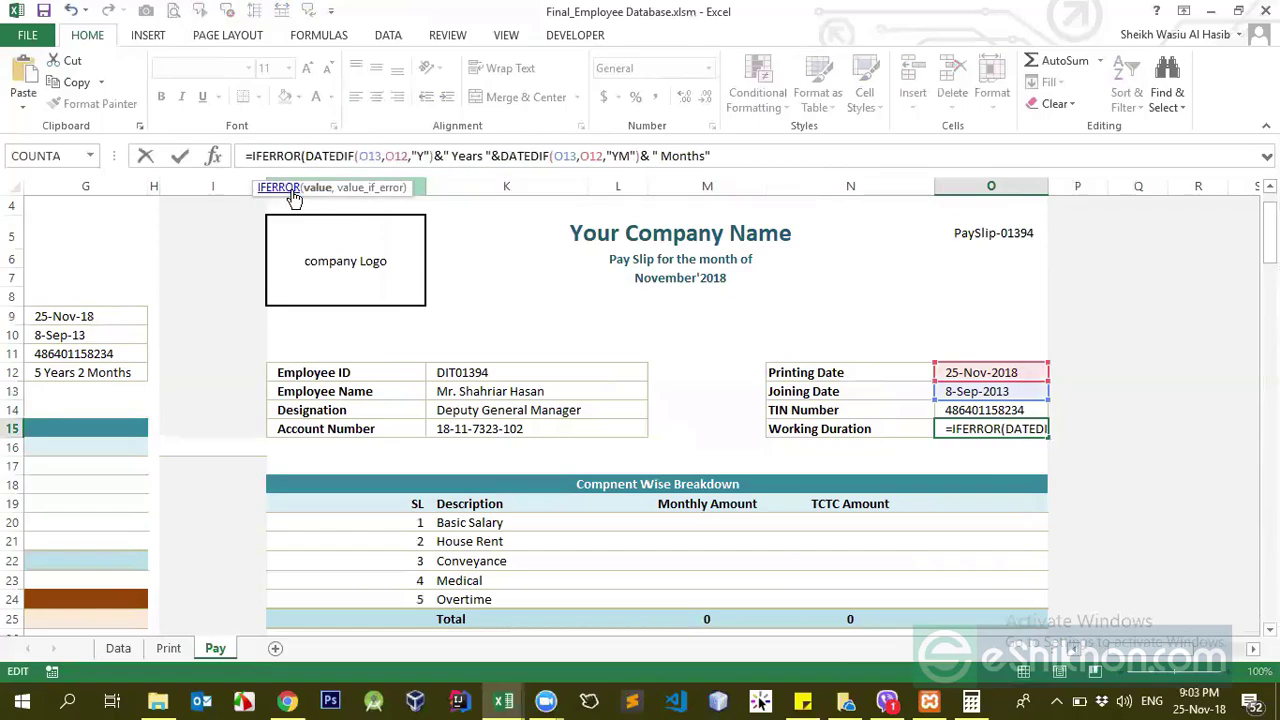
type(",")
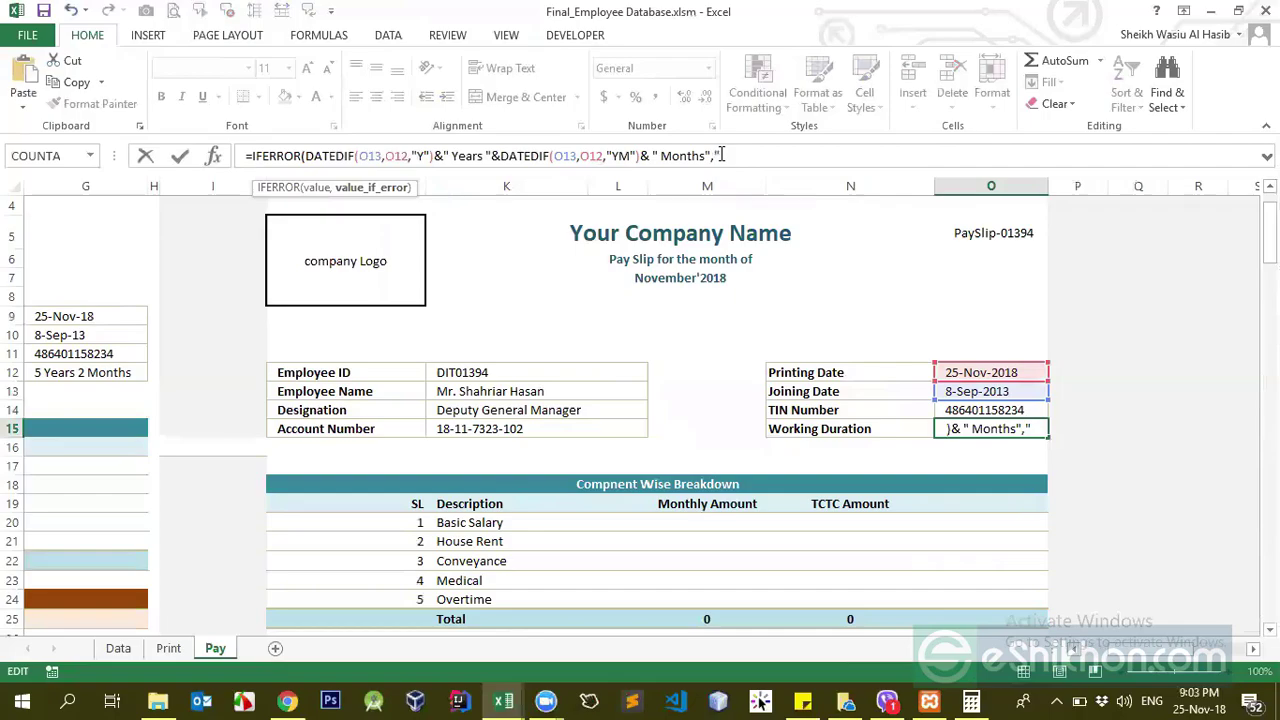
type("D")
type("id ")
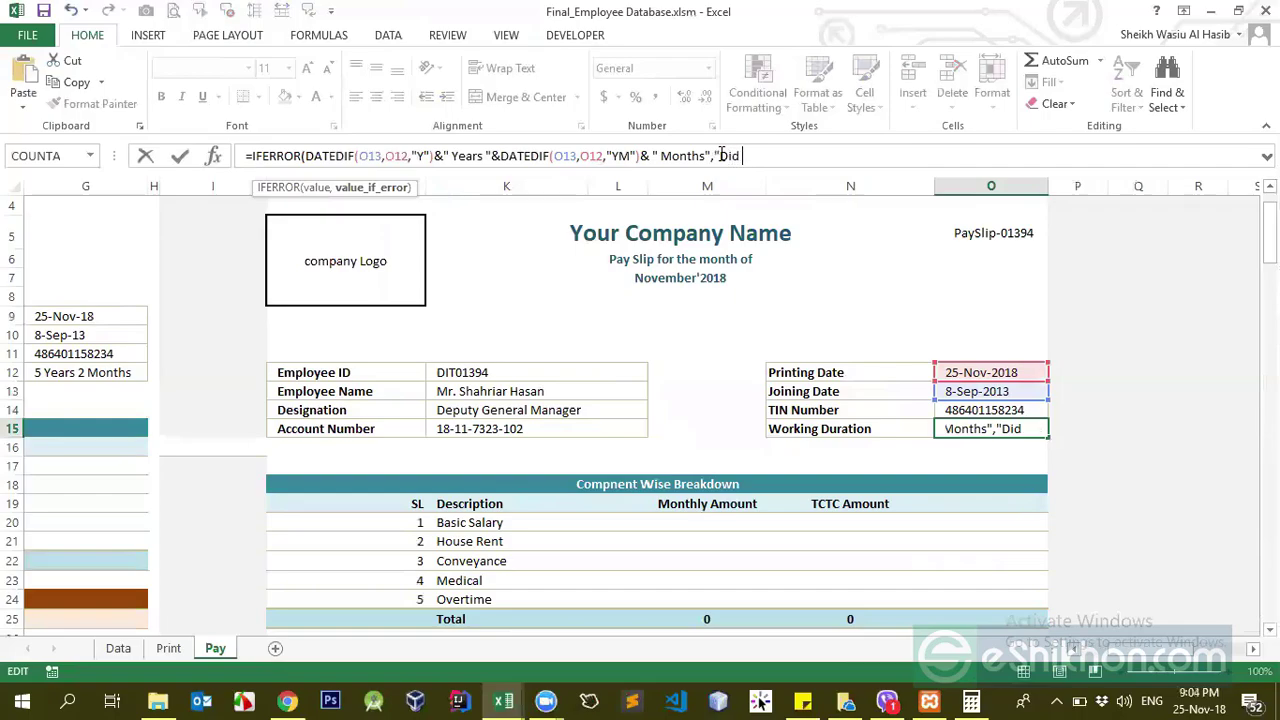
type("not fou")
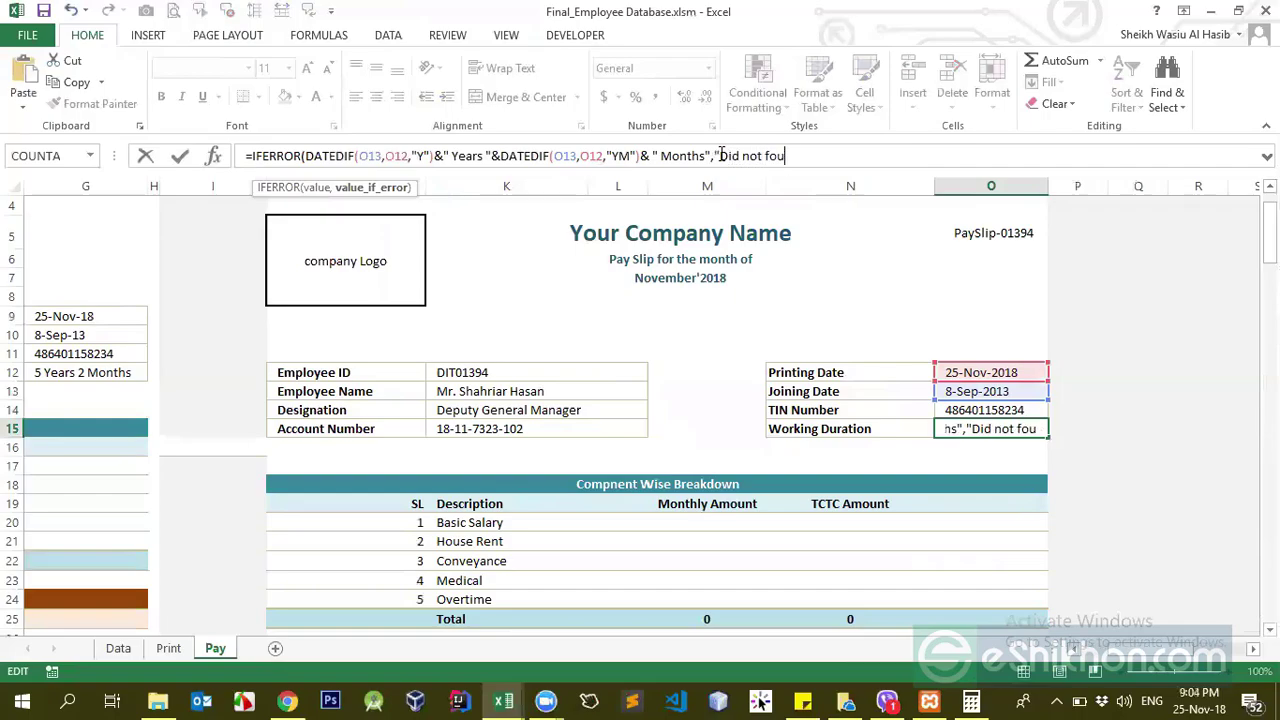
type("nd\")")
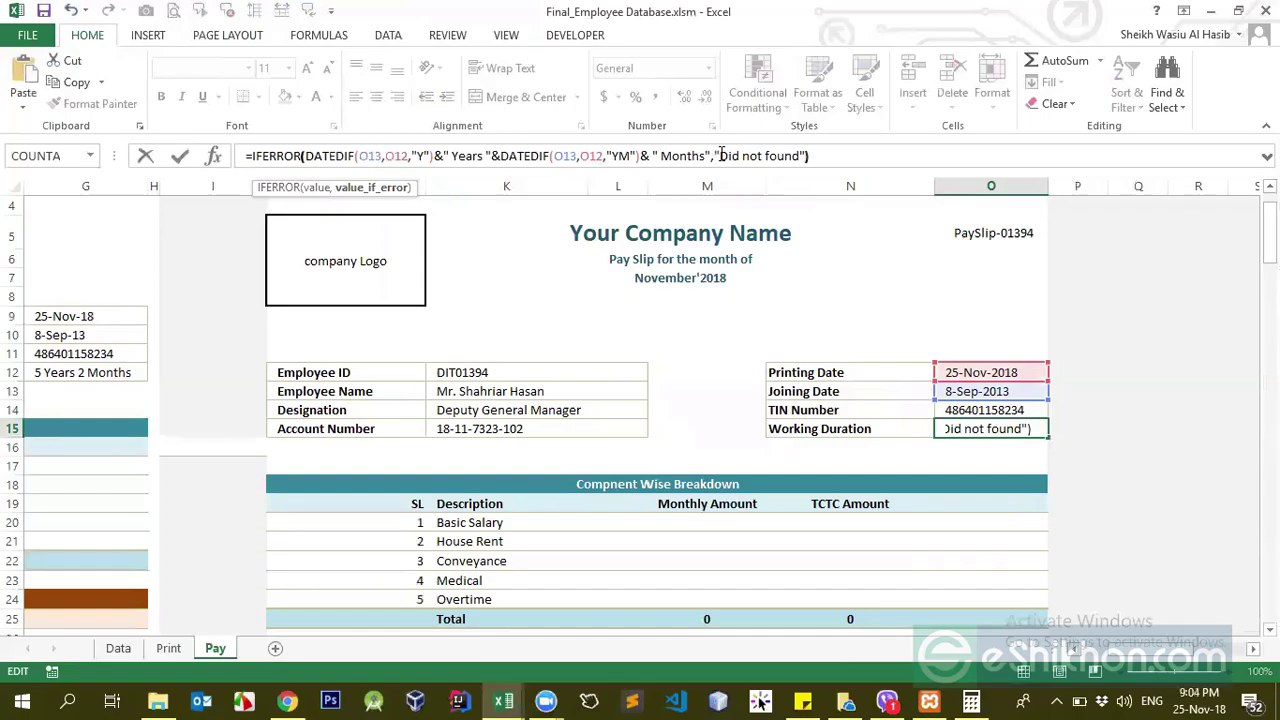
left_click_drag(711, 156, 305, 157)
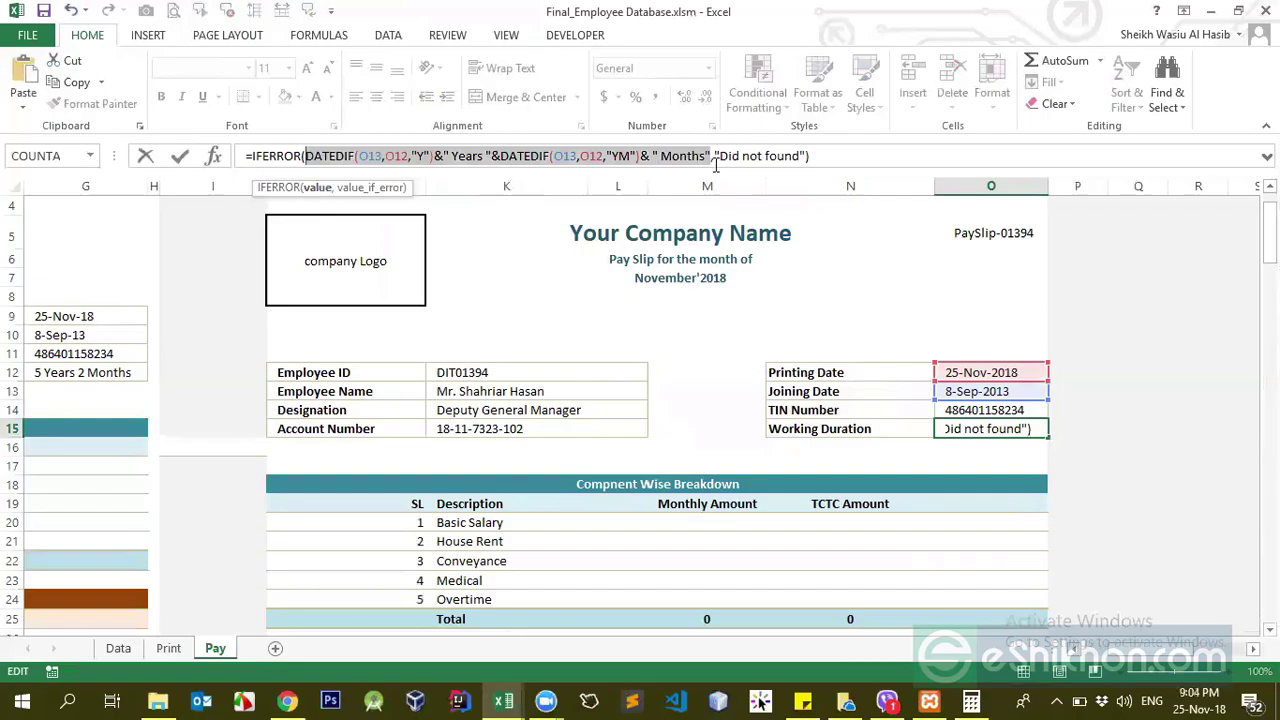
left_click_drag(713, 156, 808, 156)
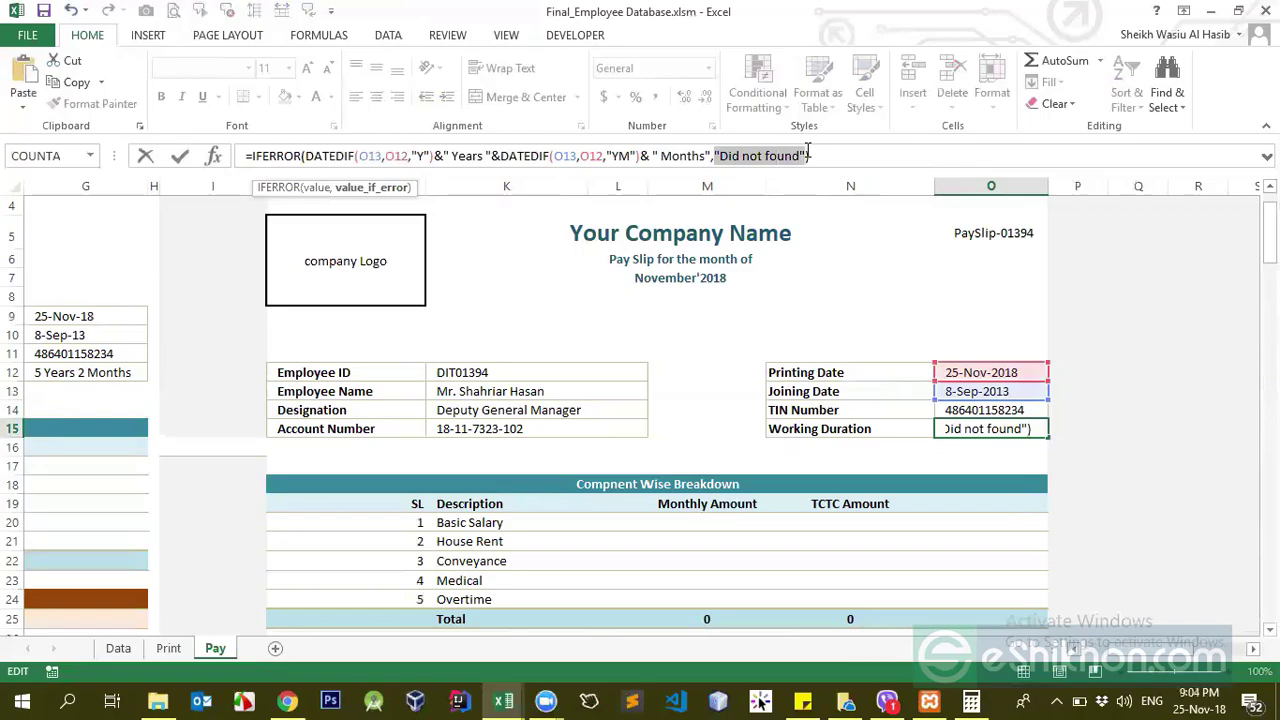
key("ctrl+Return")
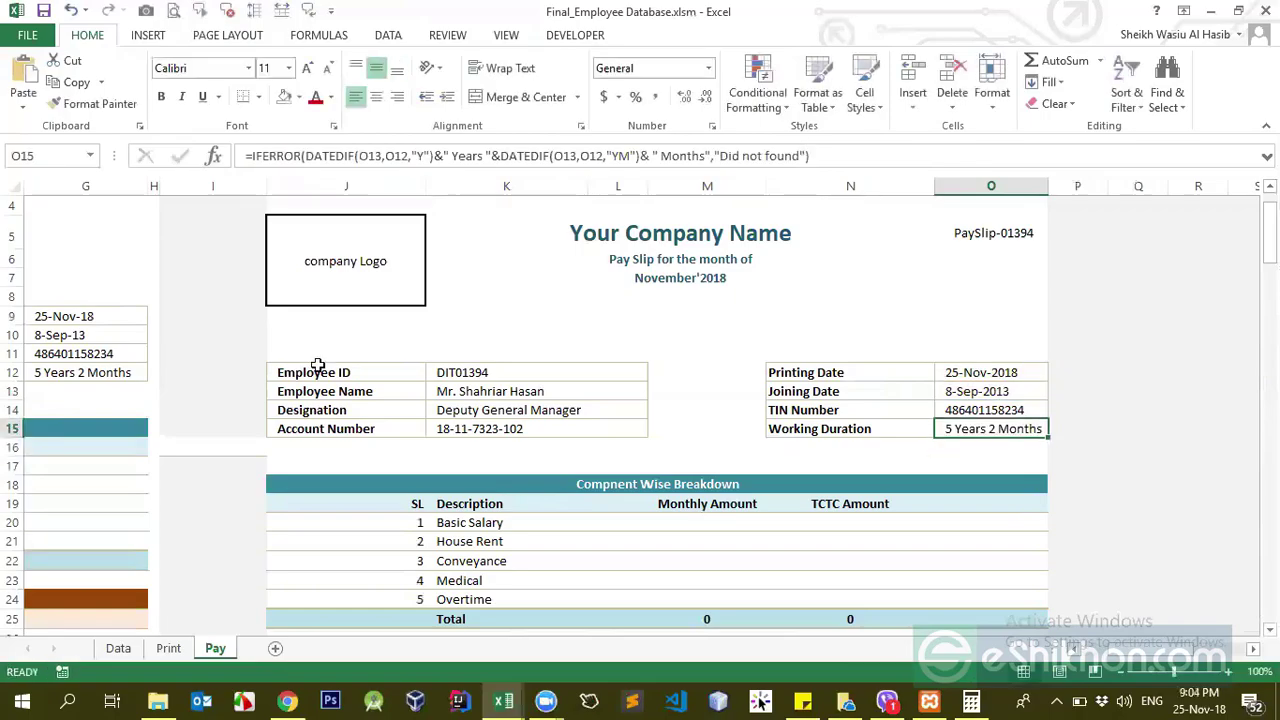
- Test the IFERROR fallback by deleting the last digit of the Employee ID in K12, check cells O13 to O15, and undo the change
double_click(491, 368)
key("BackSpace")
key("Return")
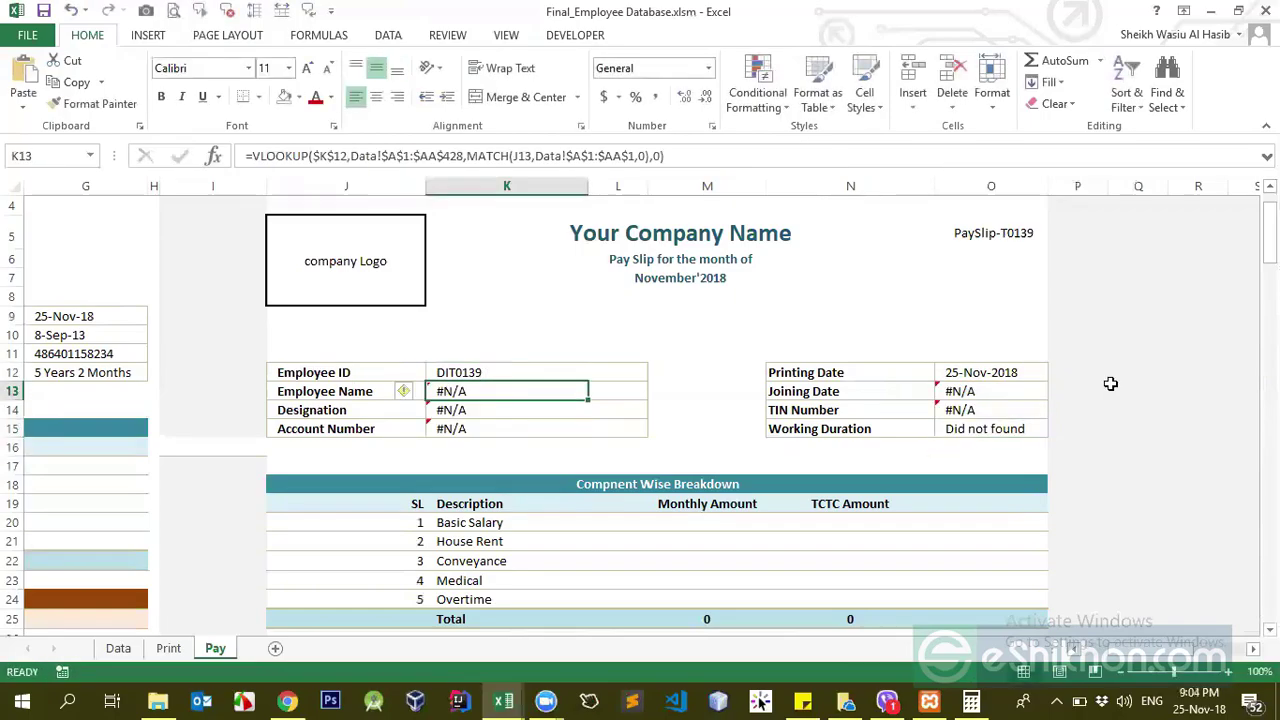
left_click(992, 390)
left_click(981, 432)
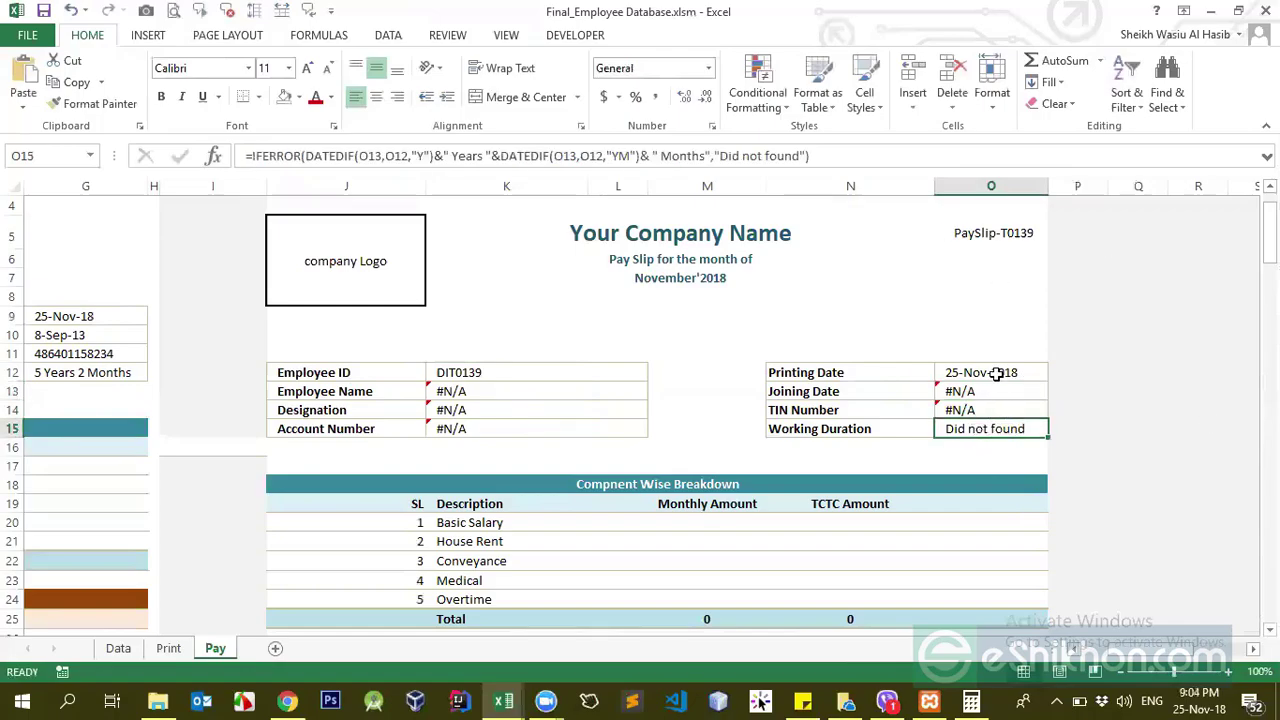
left_click(982, 406)
left_click(965, 430)
left_click(985, 391)
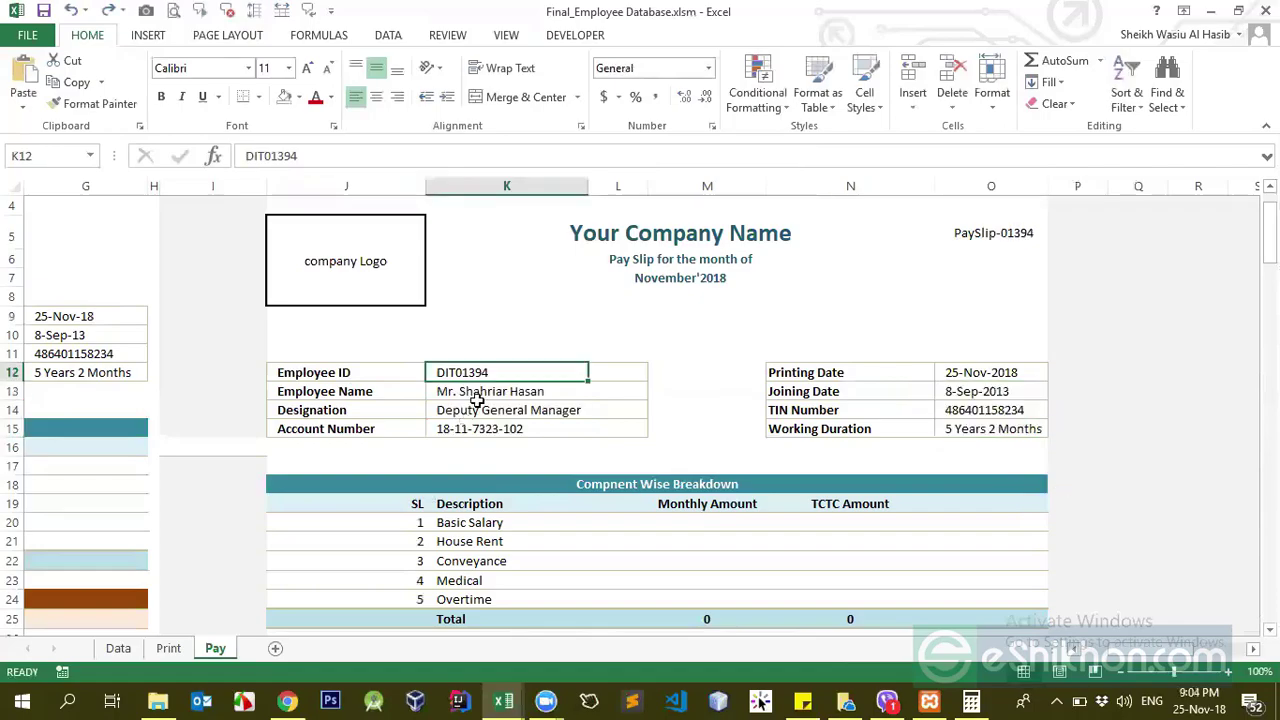
left_click_drag(478, 393, 483, 428)
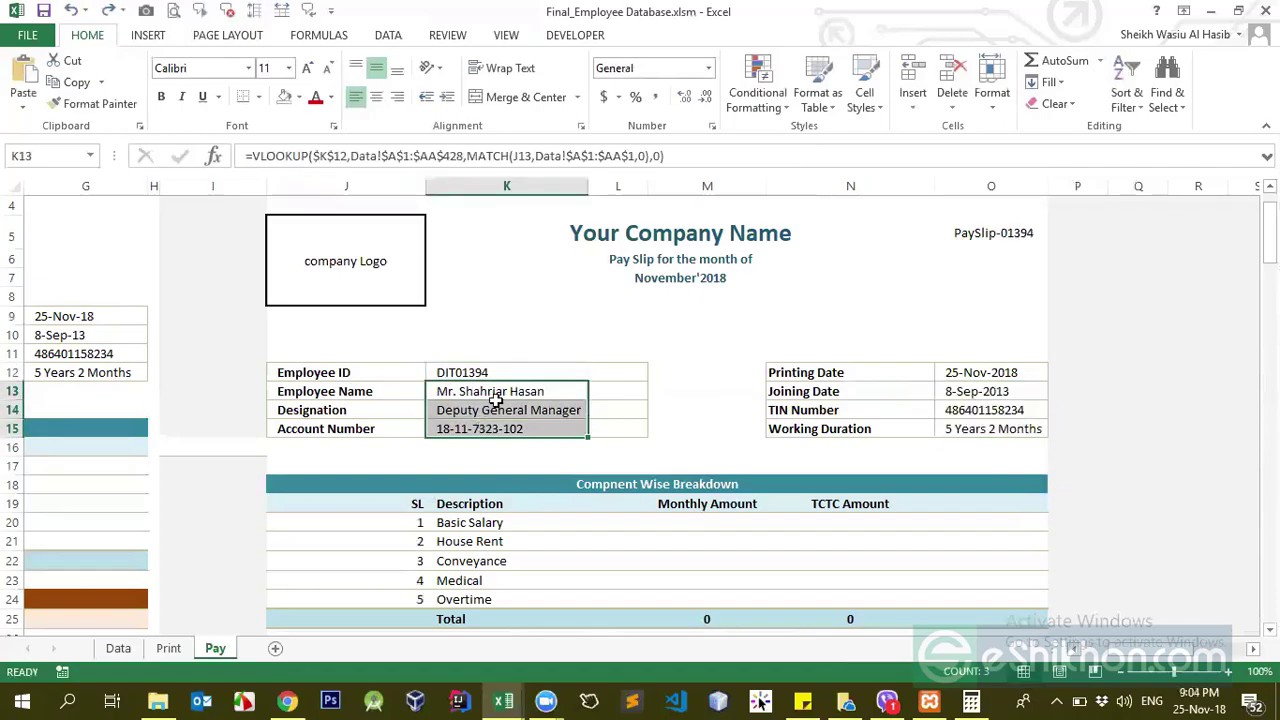
left_click(497, 410)
left_click(497, 372)
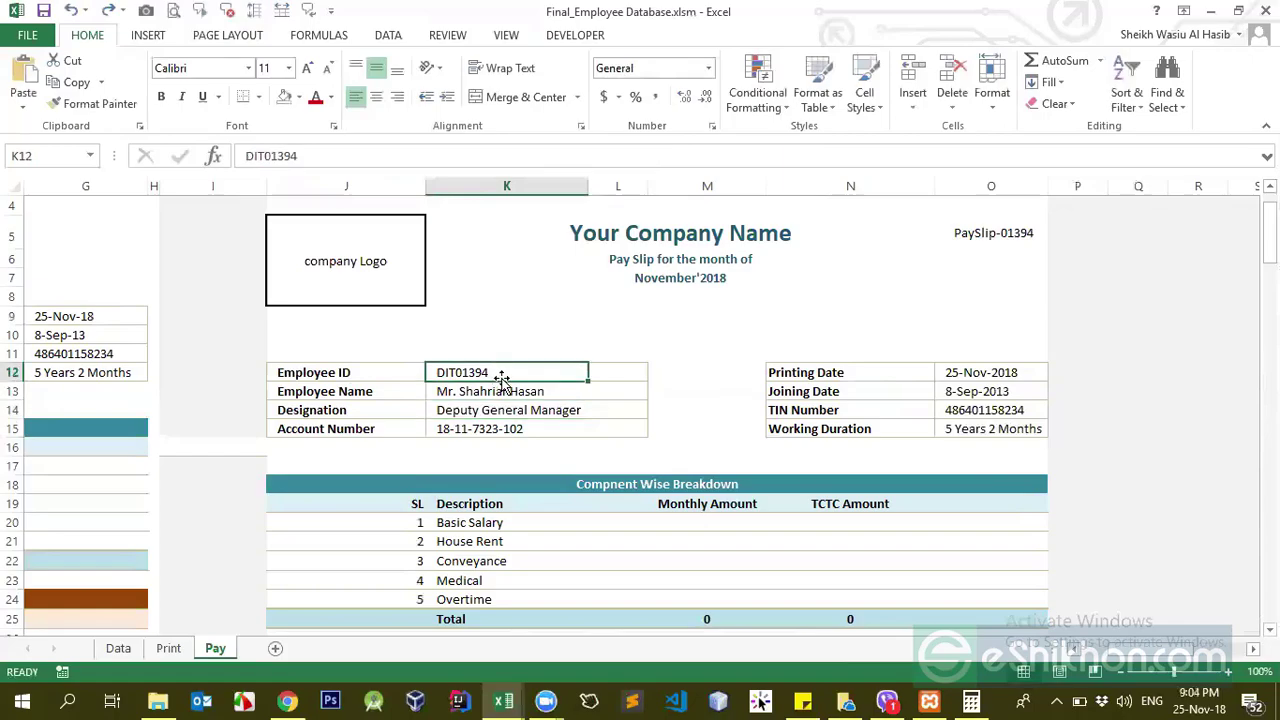
left_click_drag(500, 393, 511, 443)
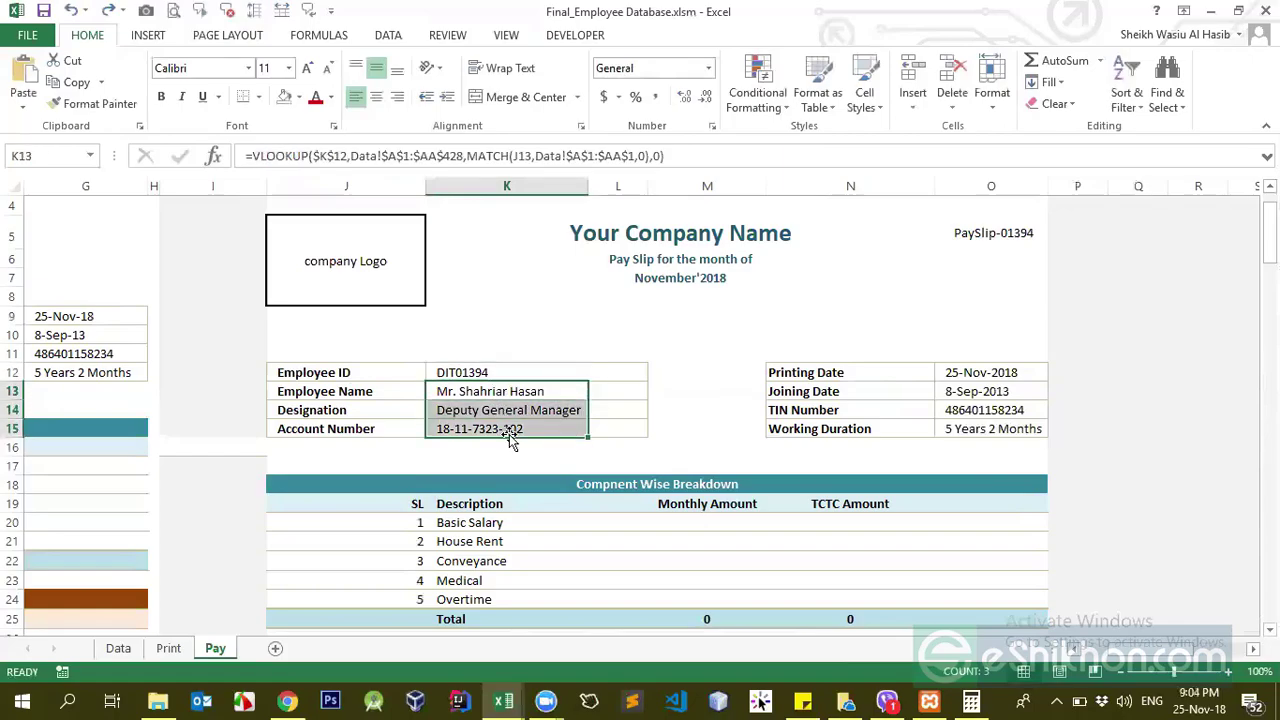
- Start a VLOOKUP formula in M20 for Basic Salary's Monthly Amount, with the Employee ID cell $K$12 as the absolute lookup value
scroll(509, 434, "down", 3)
scroll(509, 434, "up", 1)
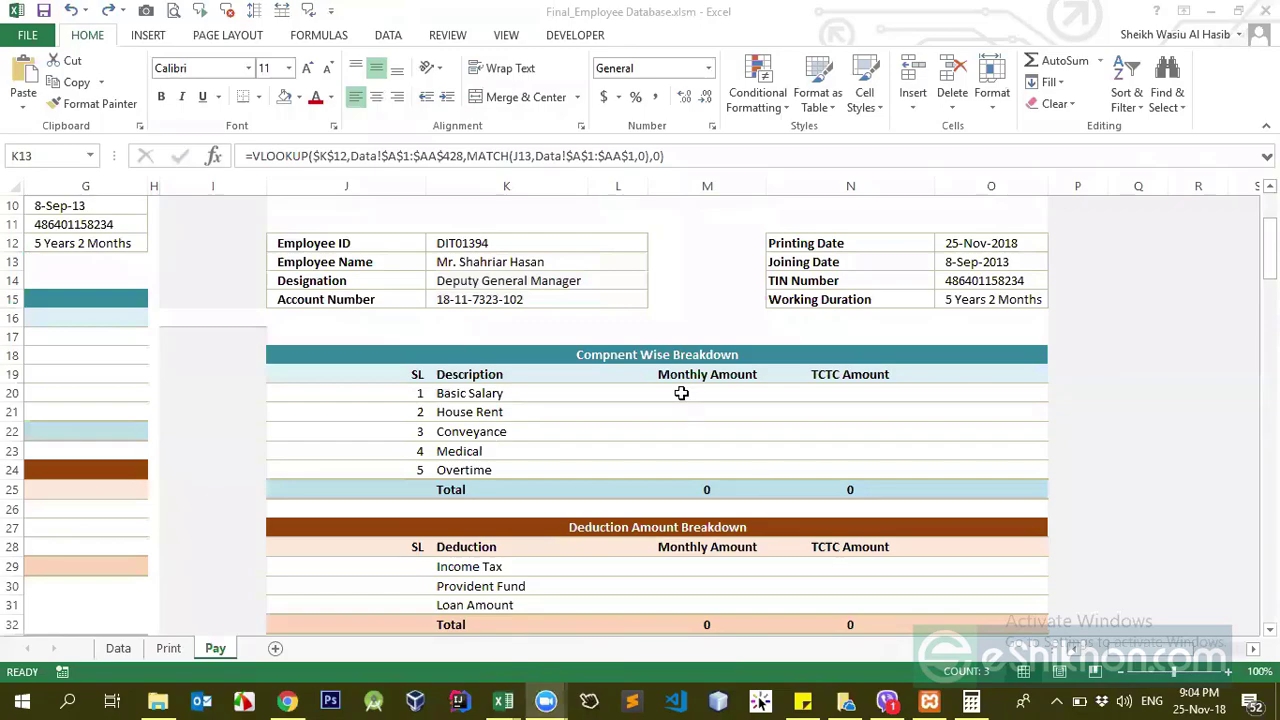
left_click(545, 396)
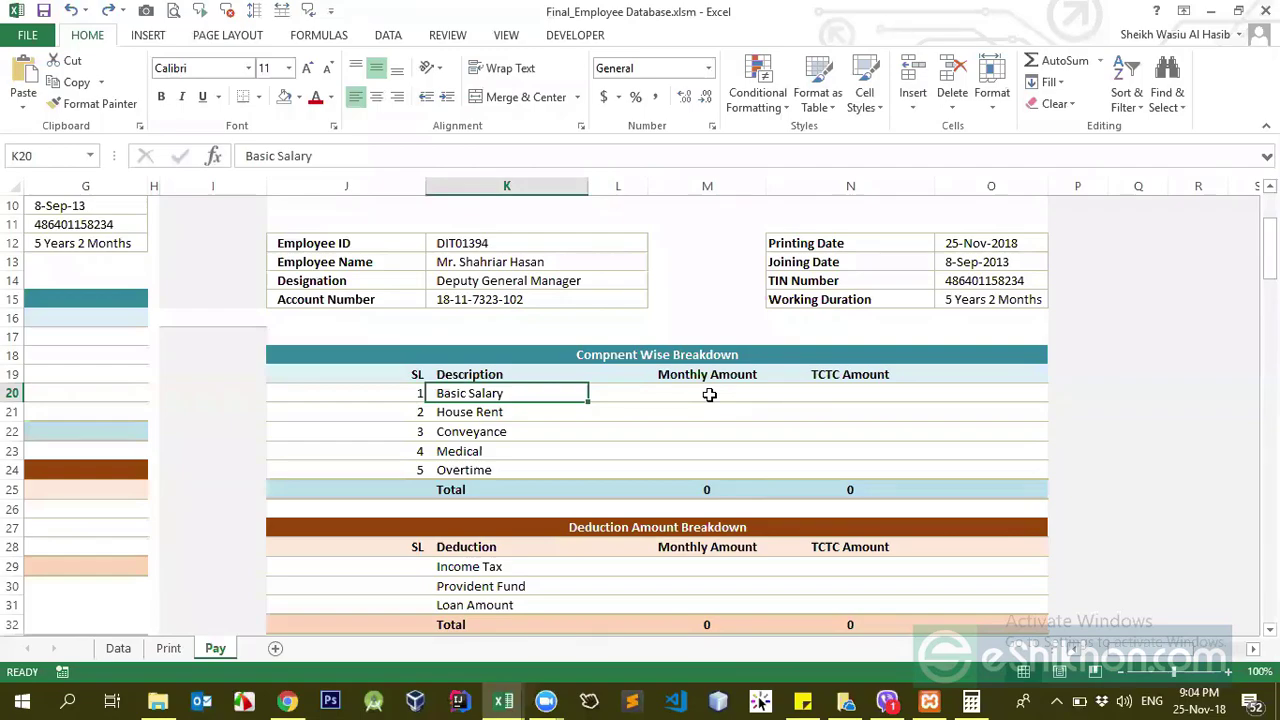
left_click(709, 394)
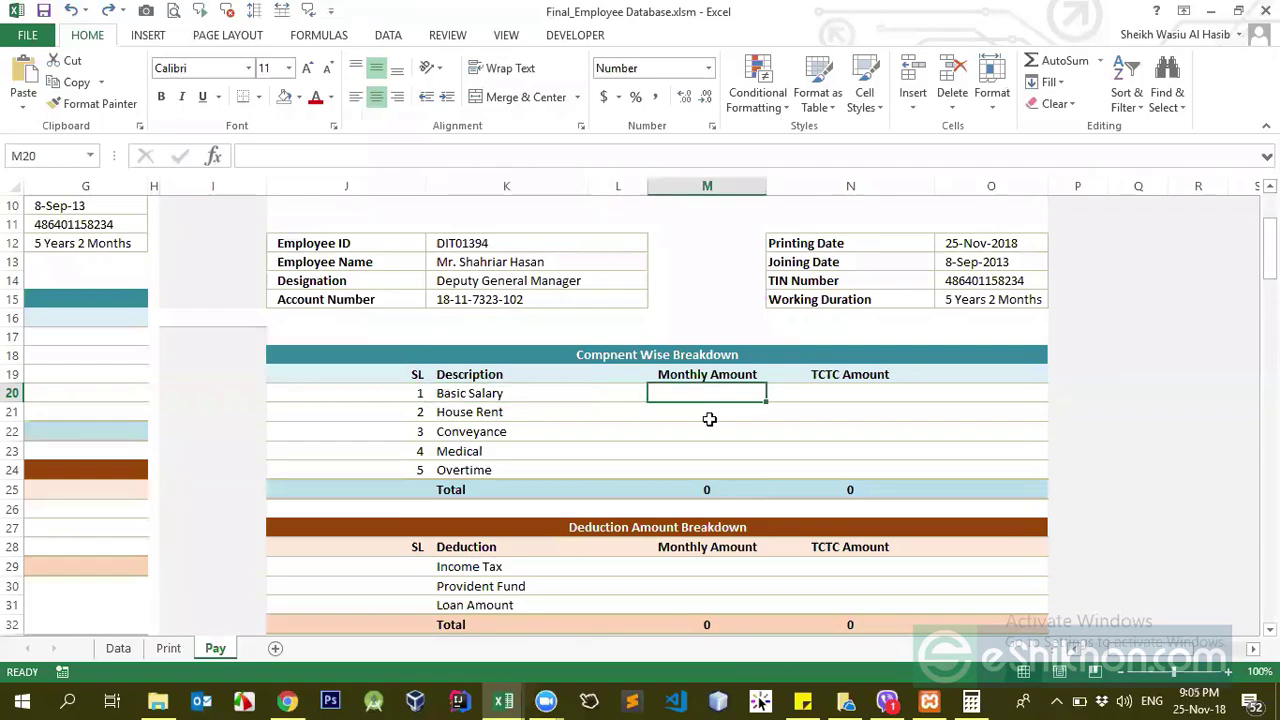
type("=vloo")
key("Tab")
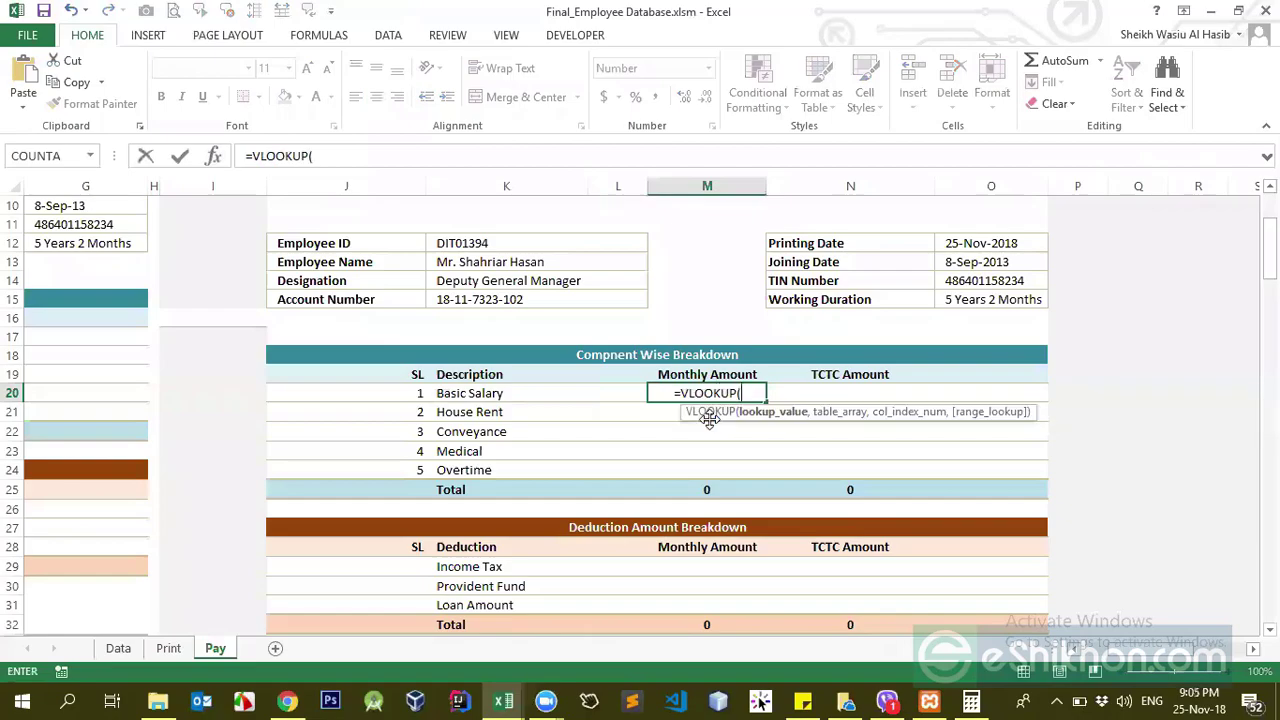
left_click(489, 396)
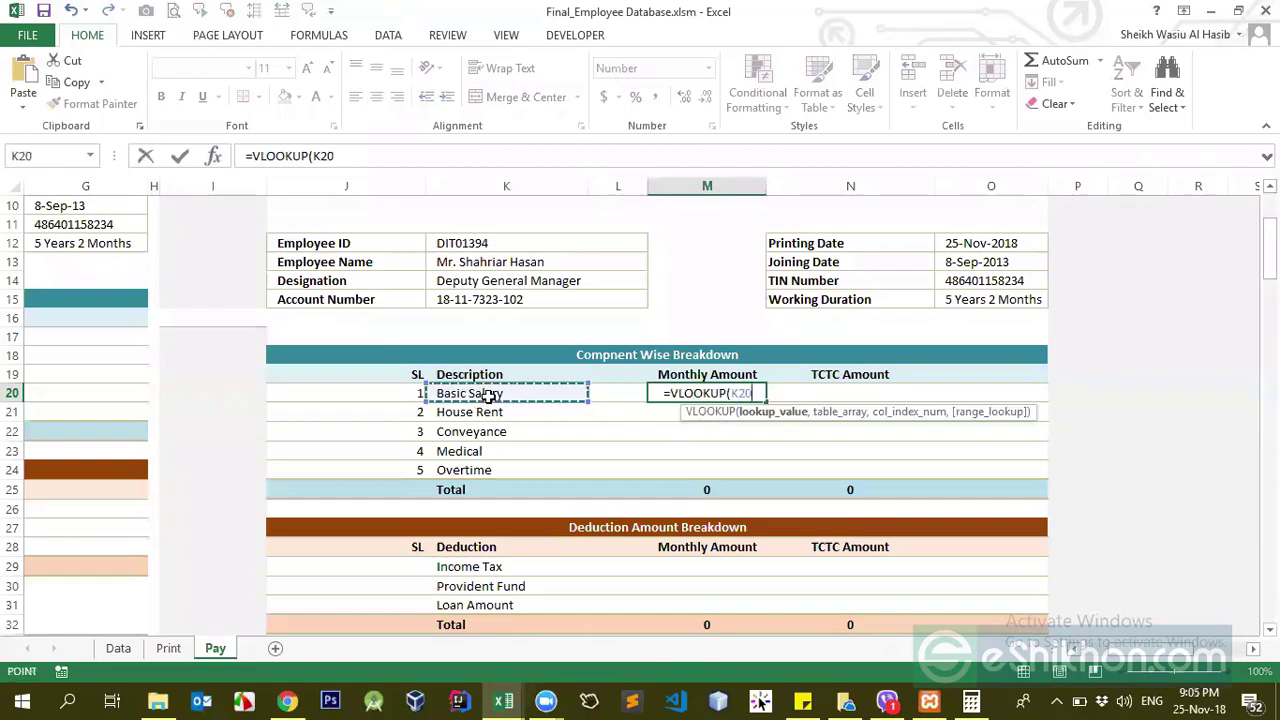
scroll(489, 396, "up", 2)
left_click(480, 372)
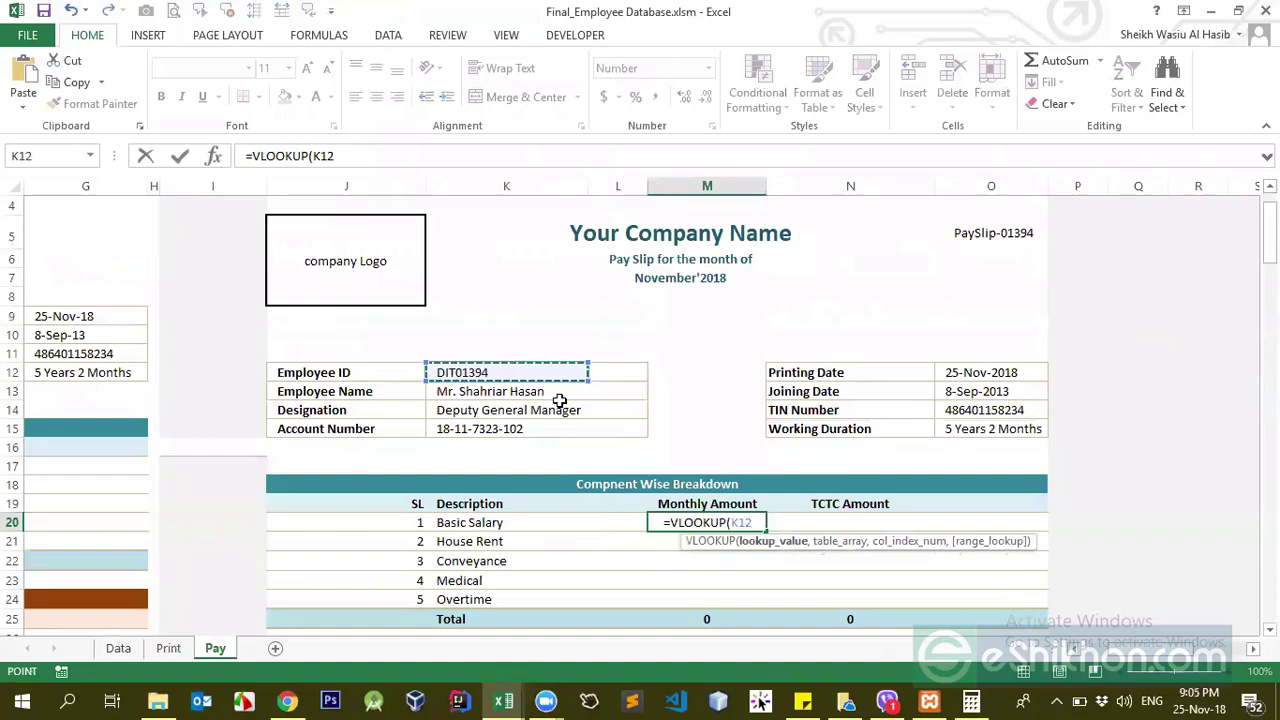
key("F4")
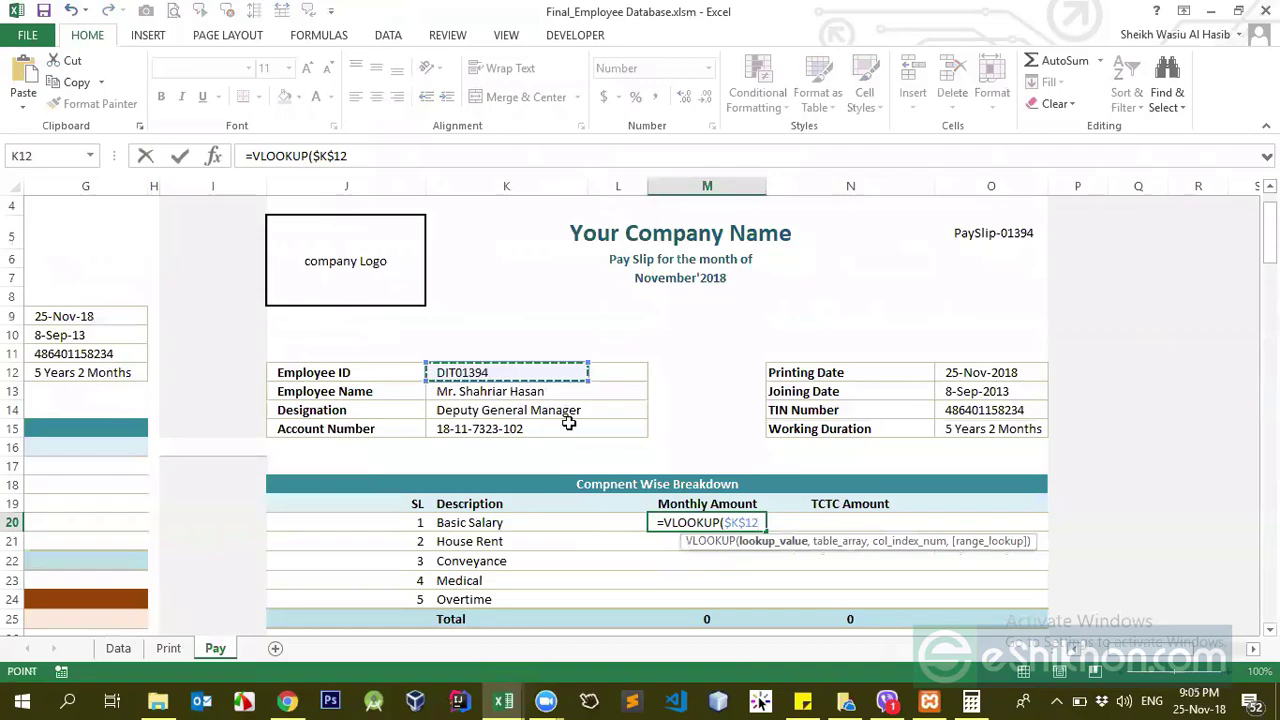
type(",")
- Try to set the VLOOKUP table array in M20 to Data!A1+Data!$A$1:$AA$428 on the Data sheet
left_click(118, 648)
left_click(130, 261)
key("Left")
key("ctrl+Up")
left_click(86, 231)
left_click(71, 207)
key("F2")
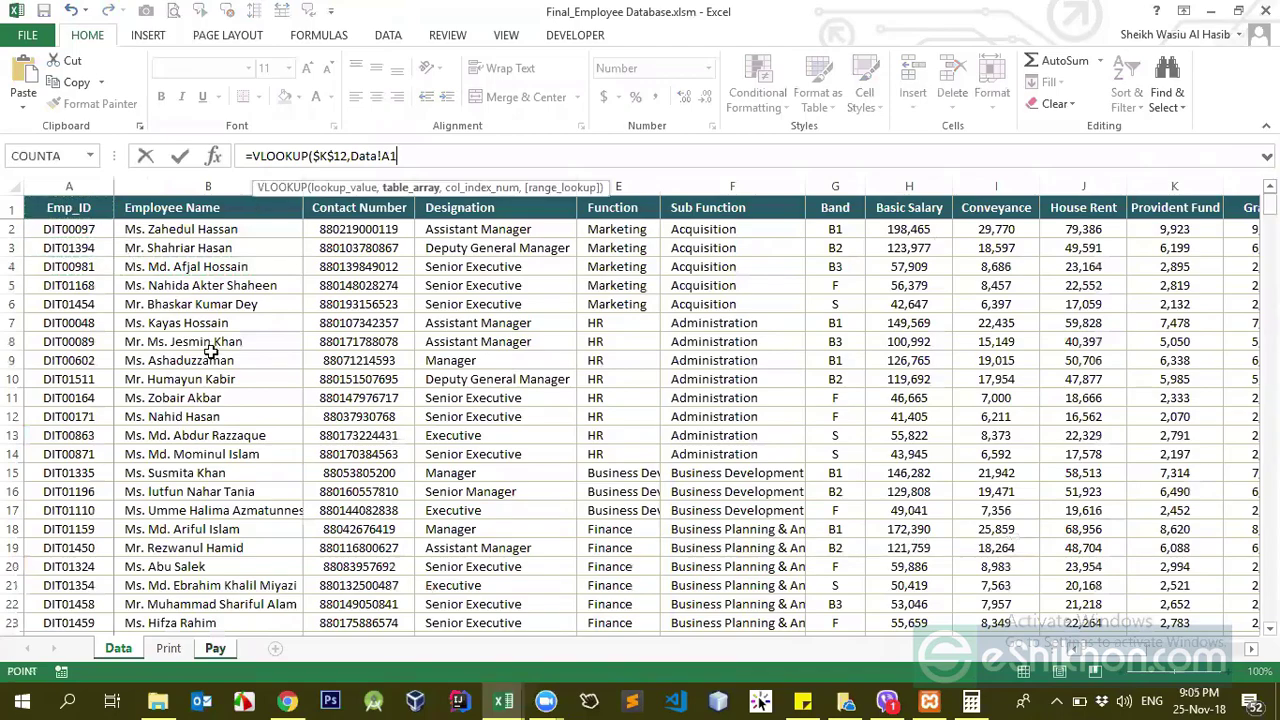
type("+")
left_click(62, 207)
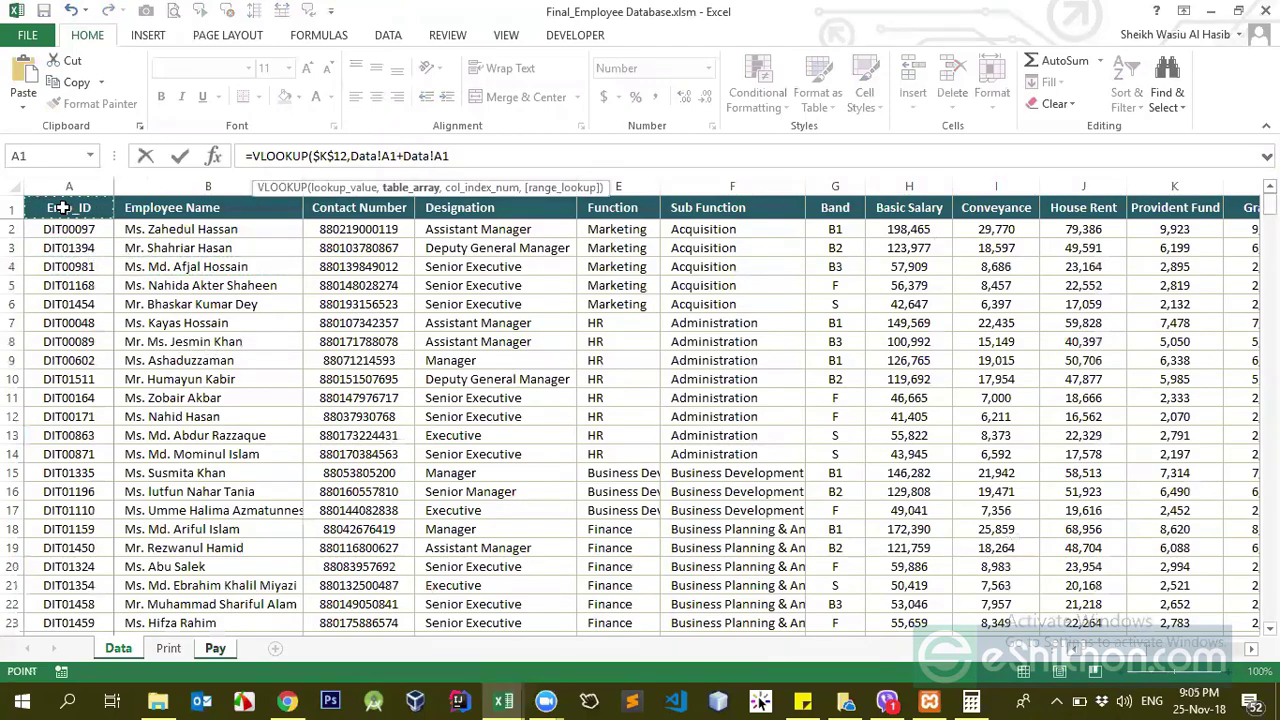
key("ctrl+shift+Right")
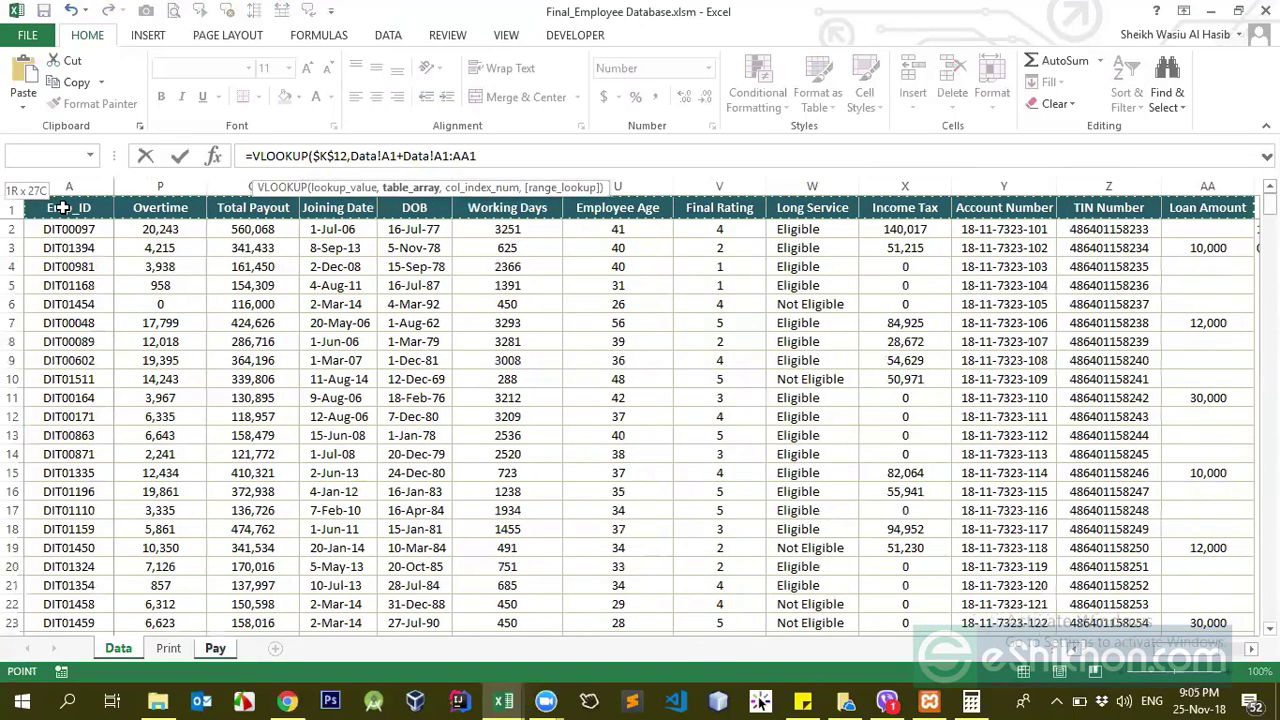
key("ctrl+shift+Down")
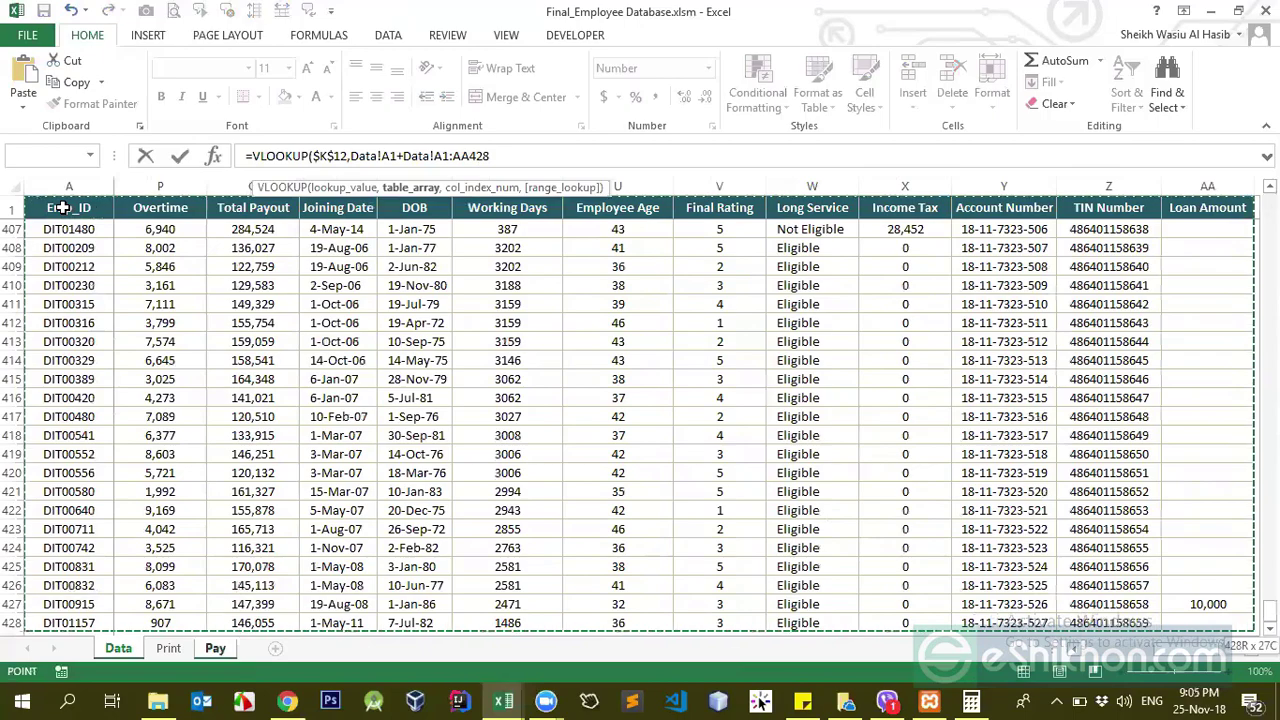
key("F4")
type(",")
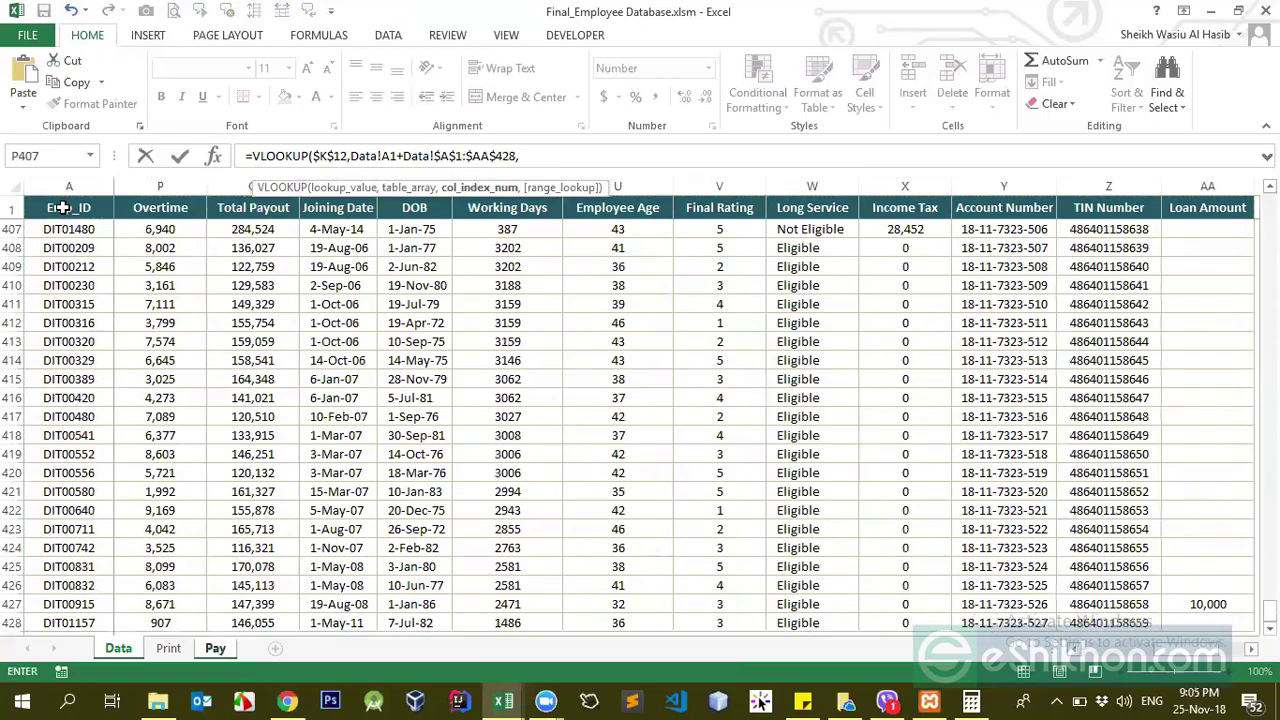
- Complete the M20 VLOOKUP with column index 8 for Basic Salary and 0 for an exact match
left_click_drag(1167, 649, 1018, 655)
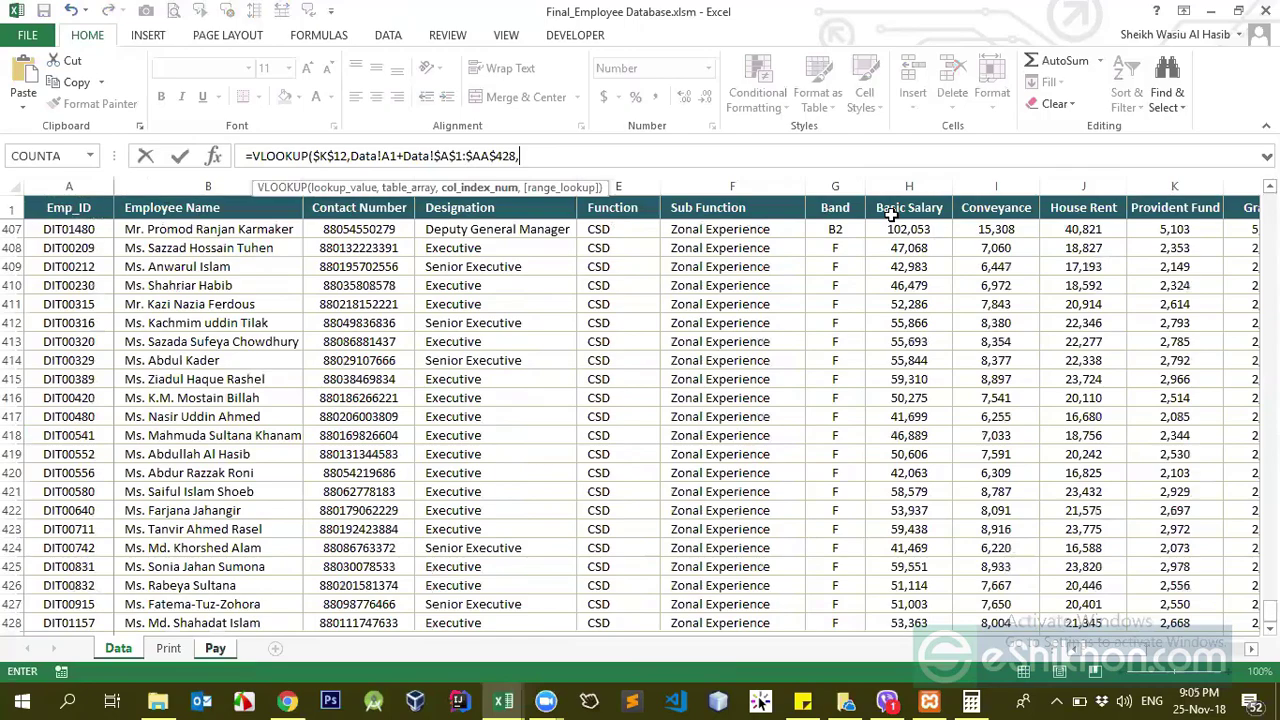
type("8,0)")
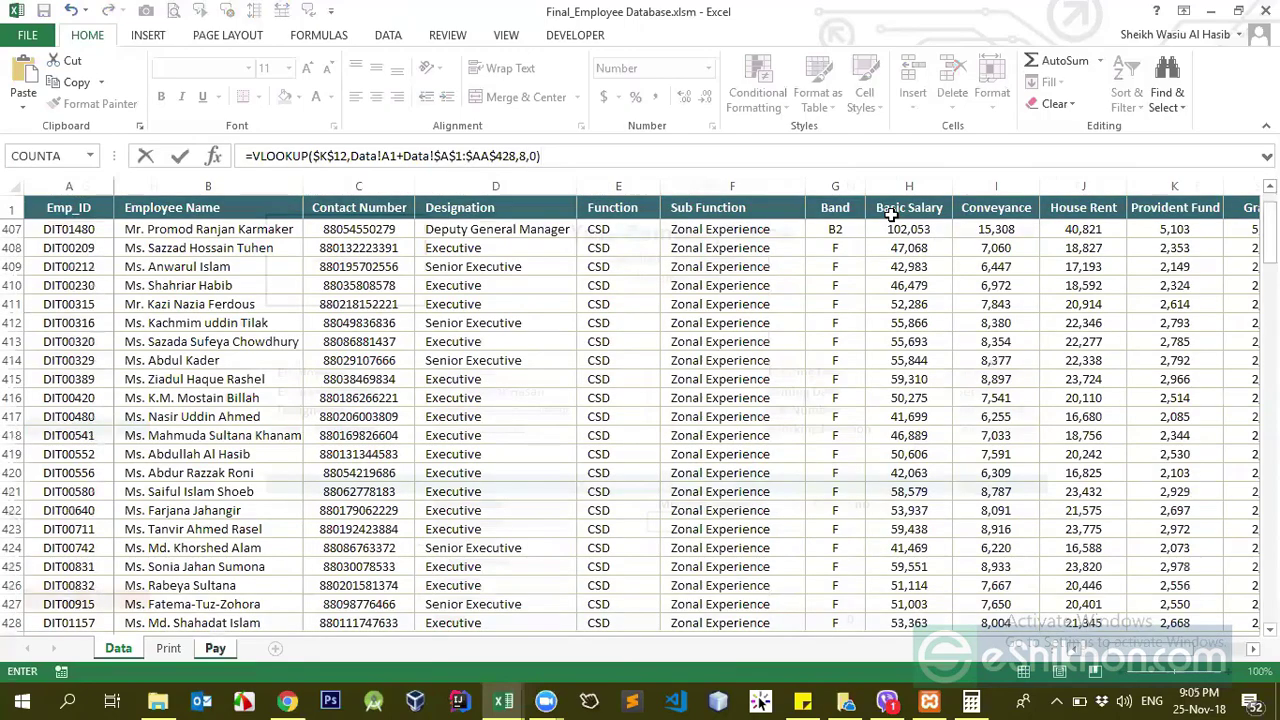
key("Return")
key("Up")
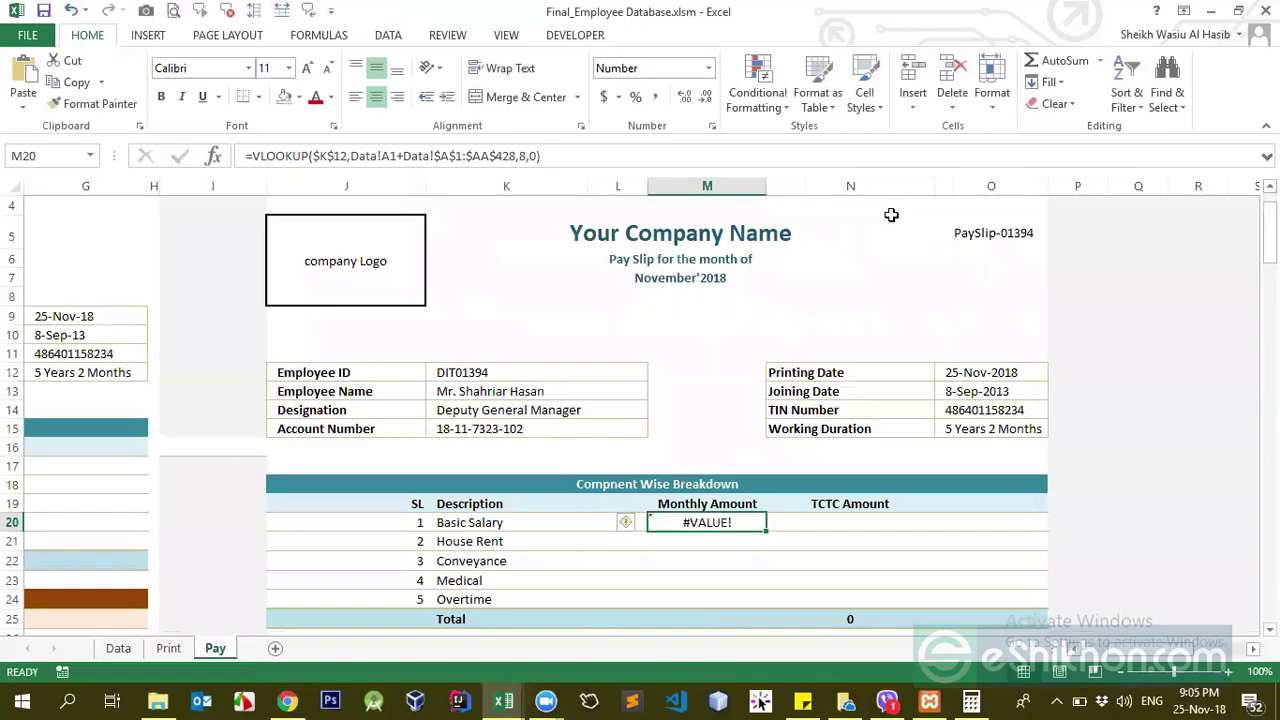
- Try column index 9 in the M20 VLOOKUP formula
left_click(528, 155)
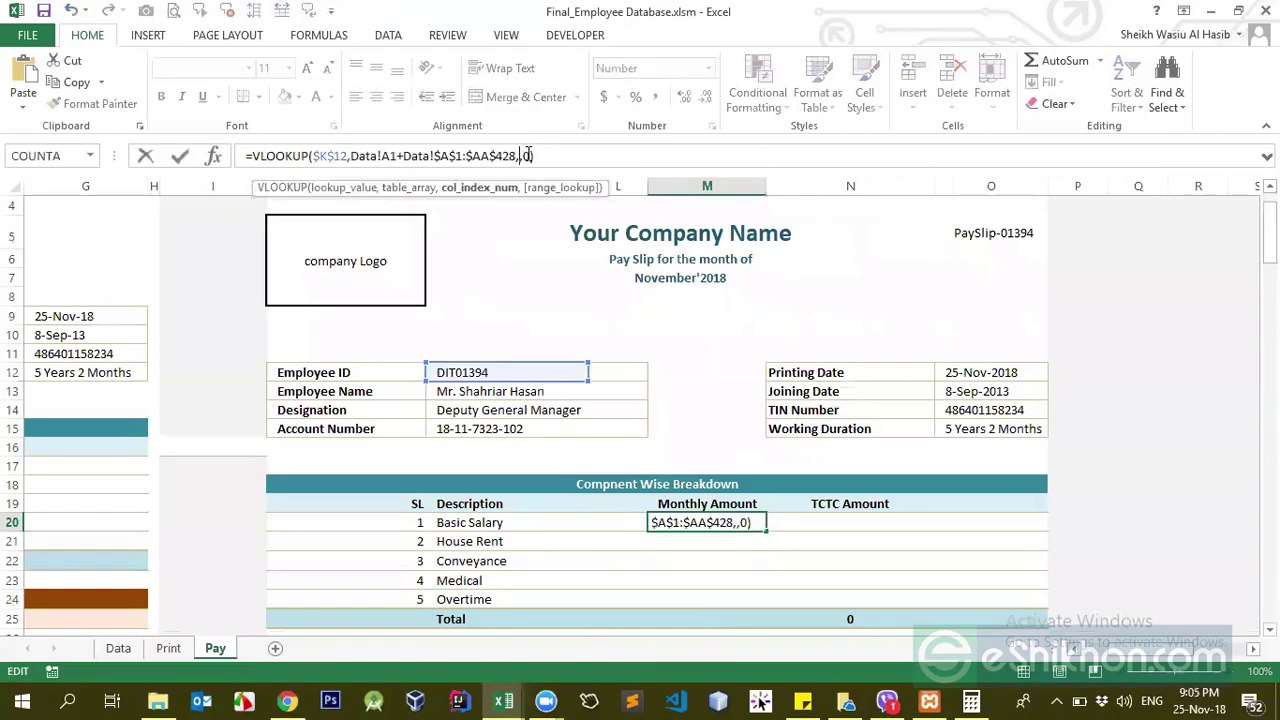
key("BackSpace")
type("9")
key("ctrl+Return")
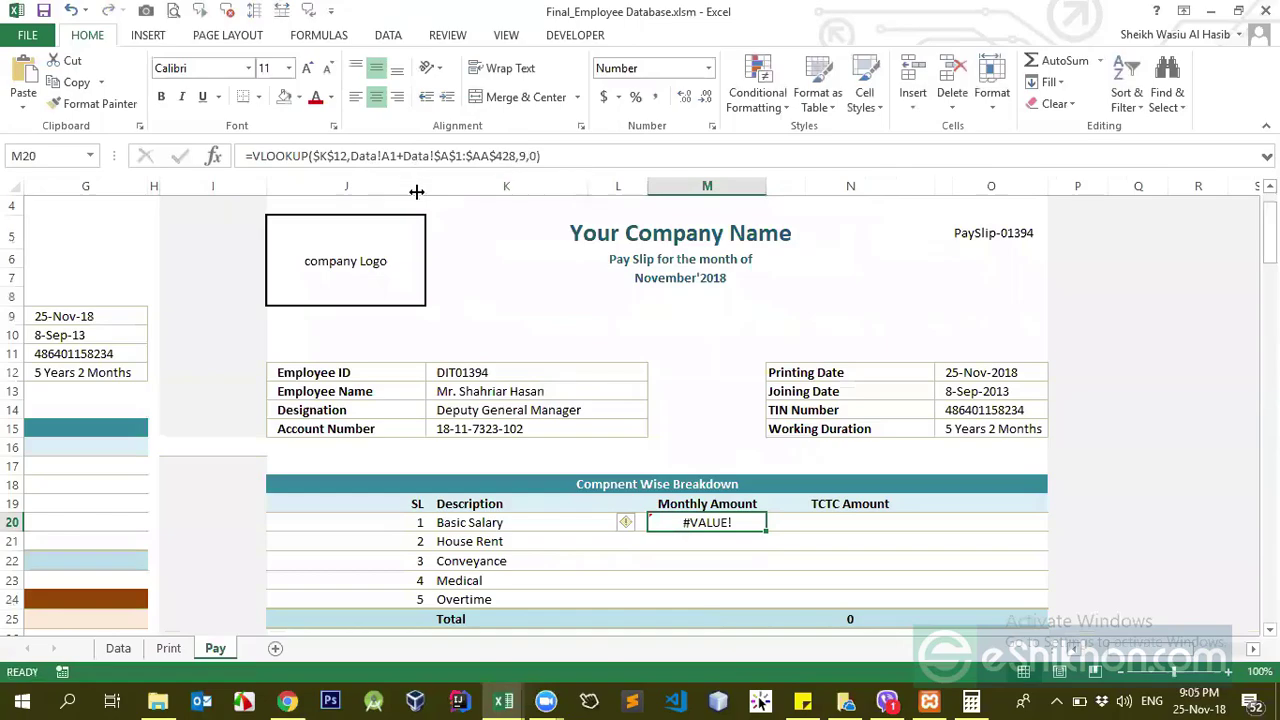
- Remove the faulty table array and all remaining arguments from the M20 formula, keeping only =VLOOKUP($K$12,
left_click(406, 156)
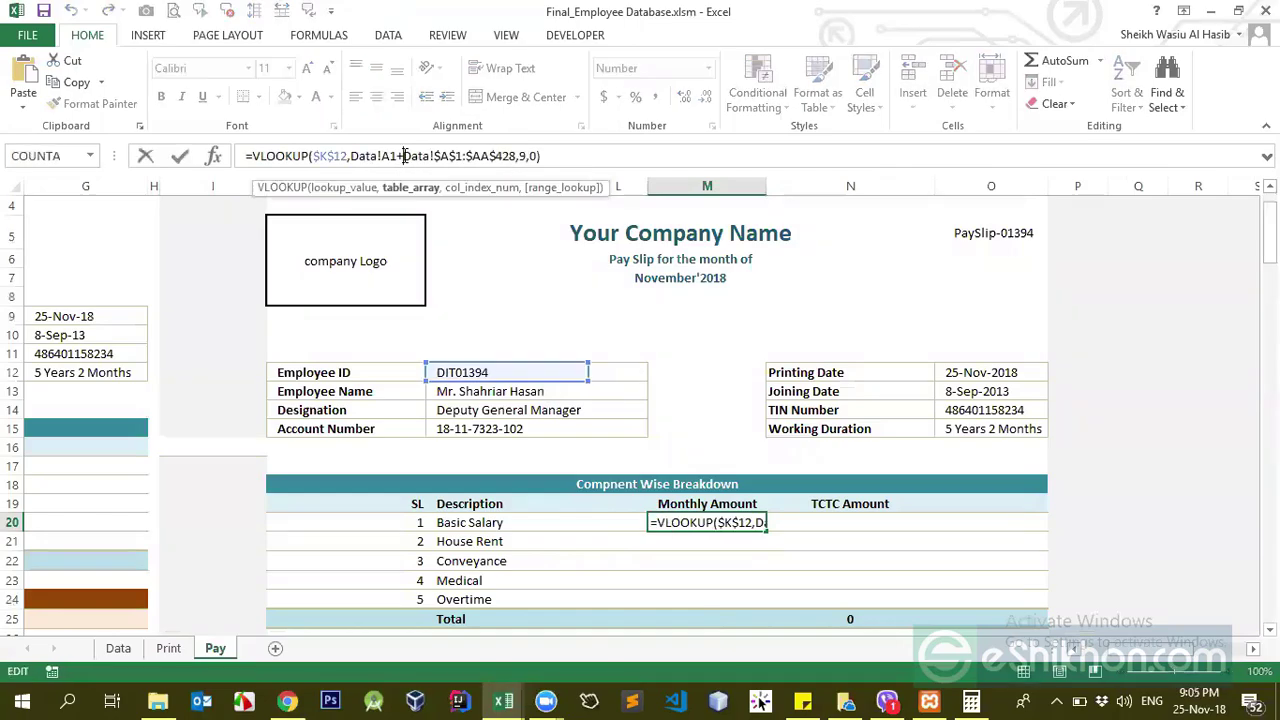
key("BackSpace")
key("Return")
key("Return")
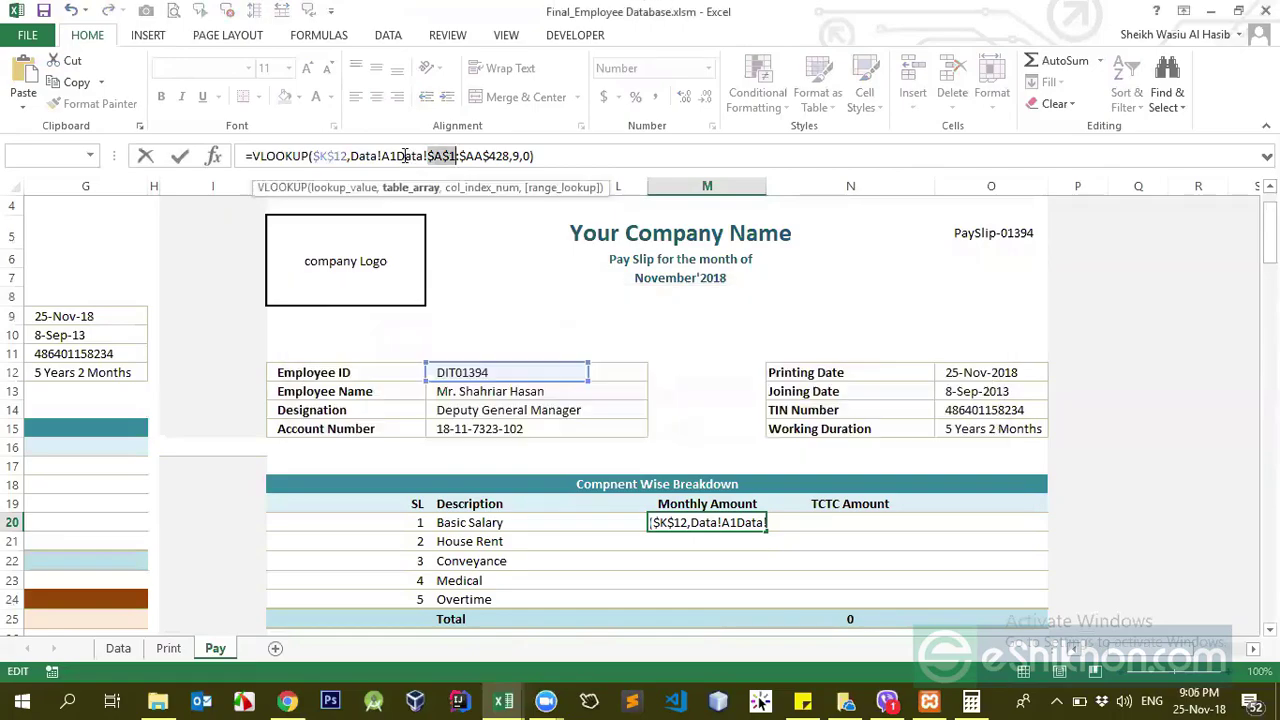
left_click(348, 156)
type(",")
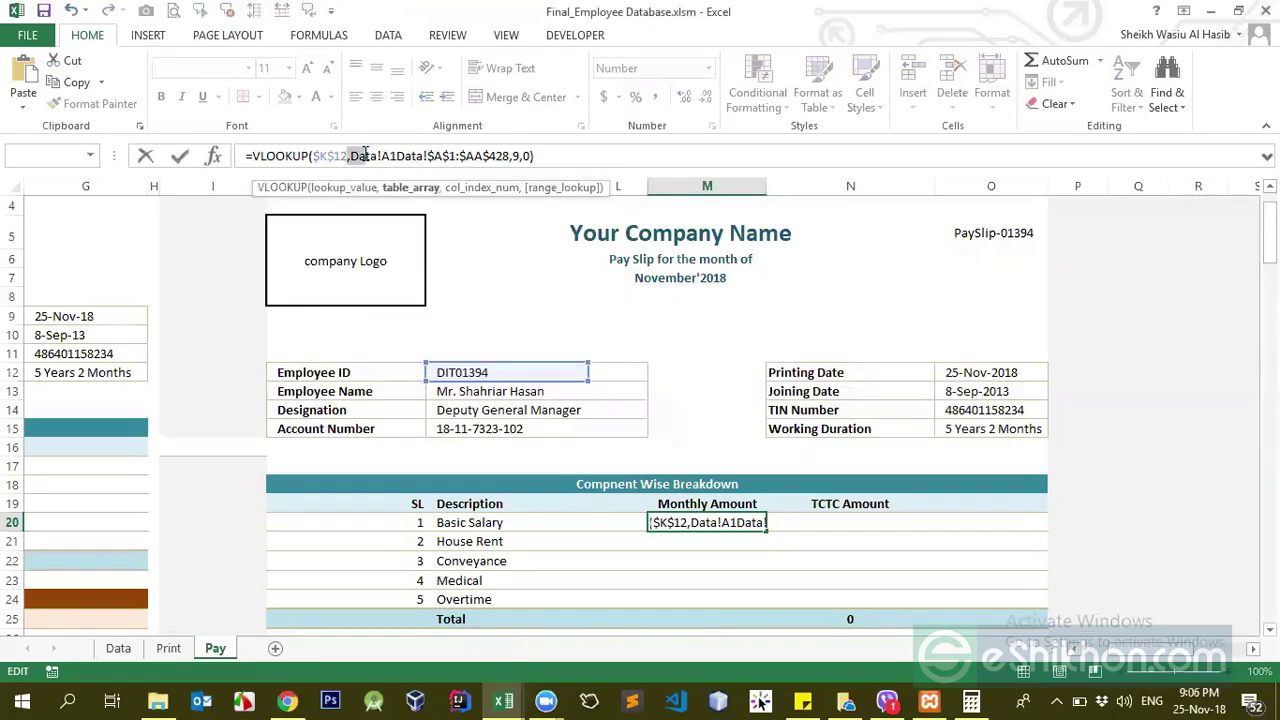
left_click_drag(350, 156, 552, 152)
key("BackSpace")
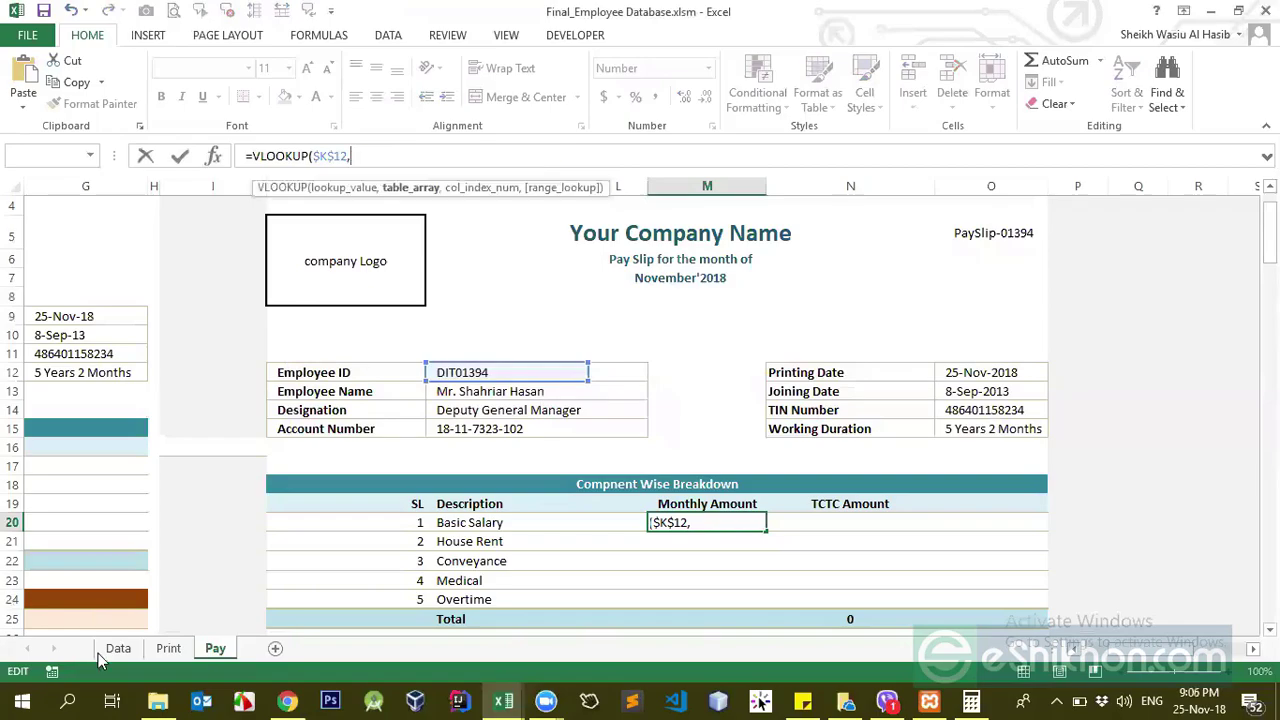
- Complete the M20 VLOOKUP with table array Data!$A$1:$AA$428, column index 8 and 0 for an exact match
left_click(118, 648)
left_click(152, 372)
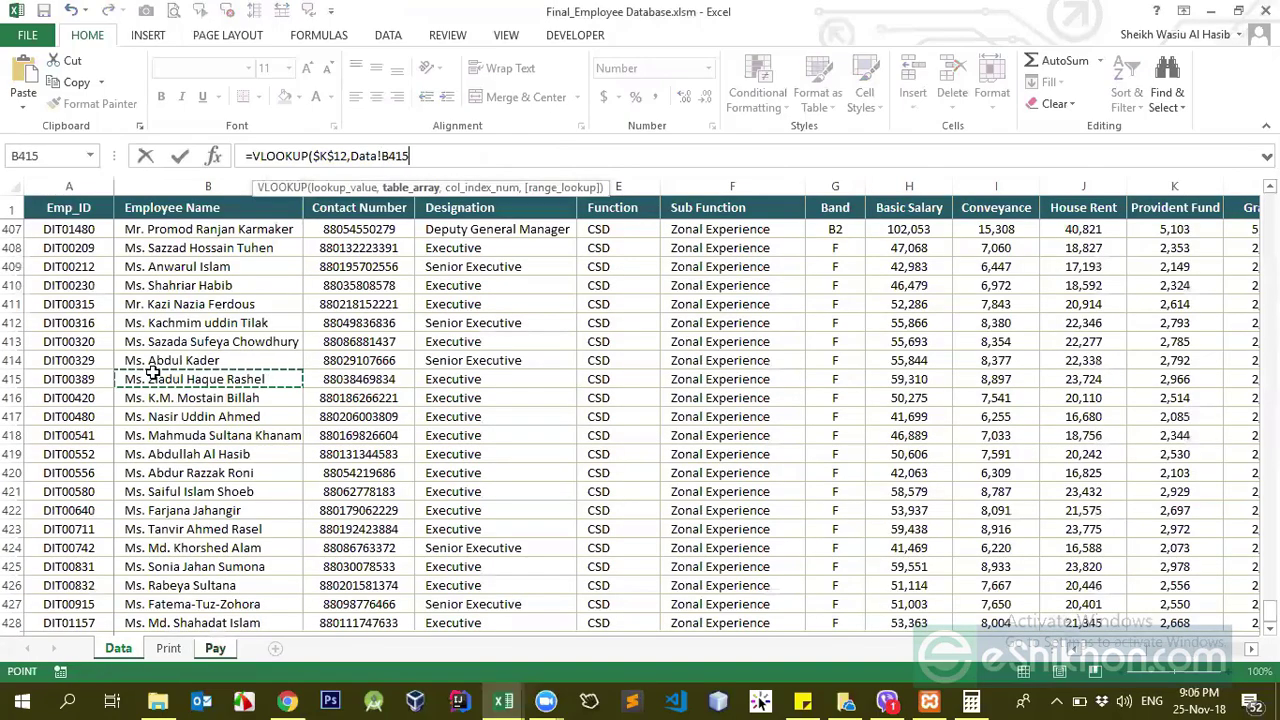
key("ctrl+Home")
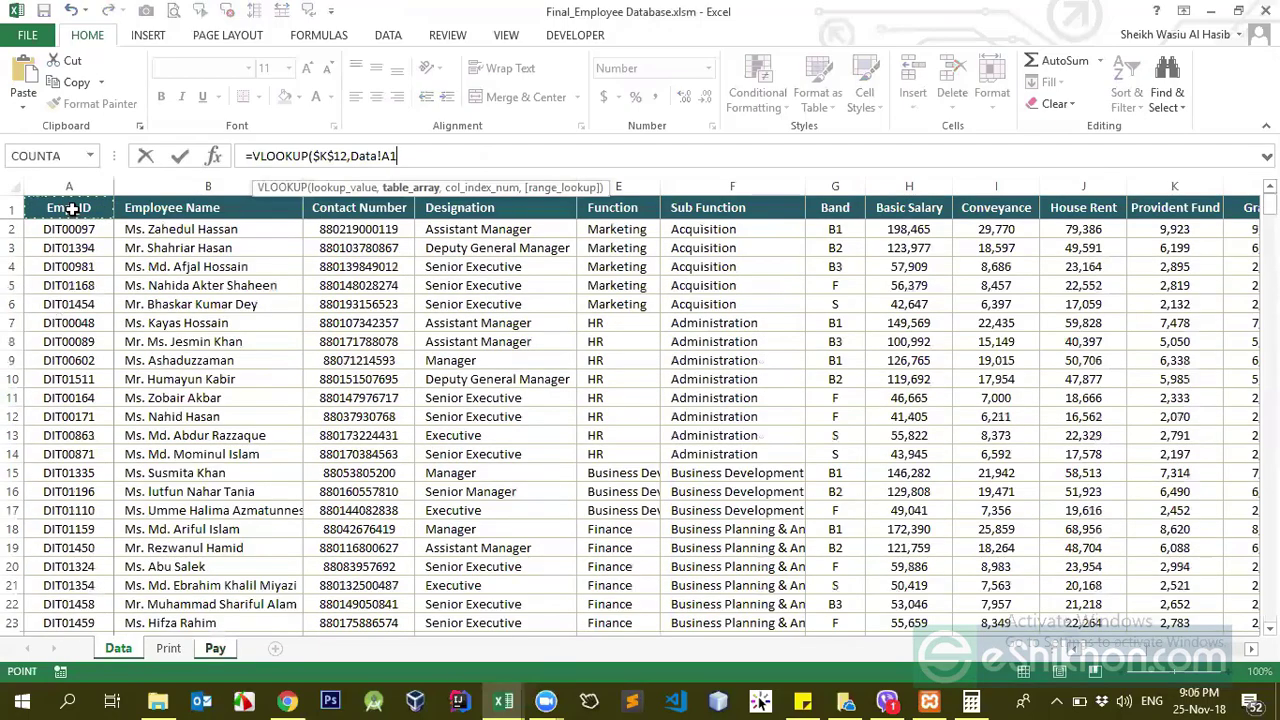
key("ctrl+shift+Right")
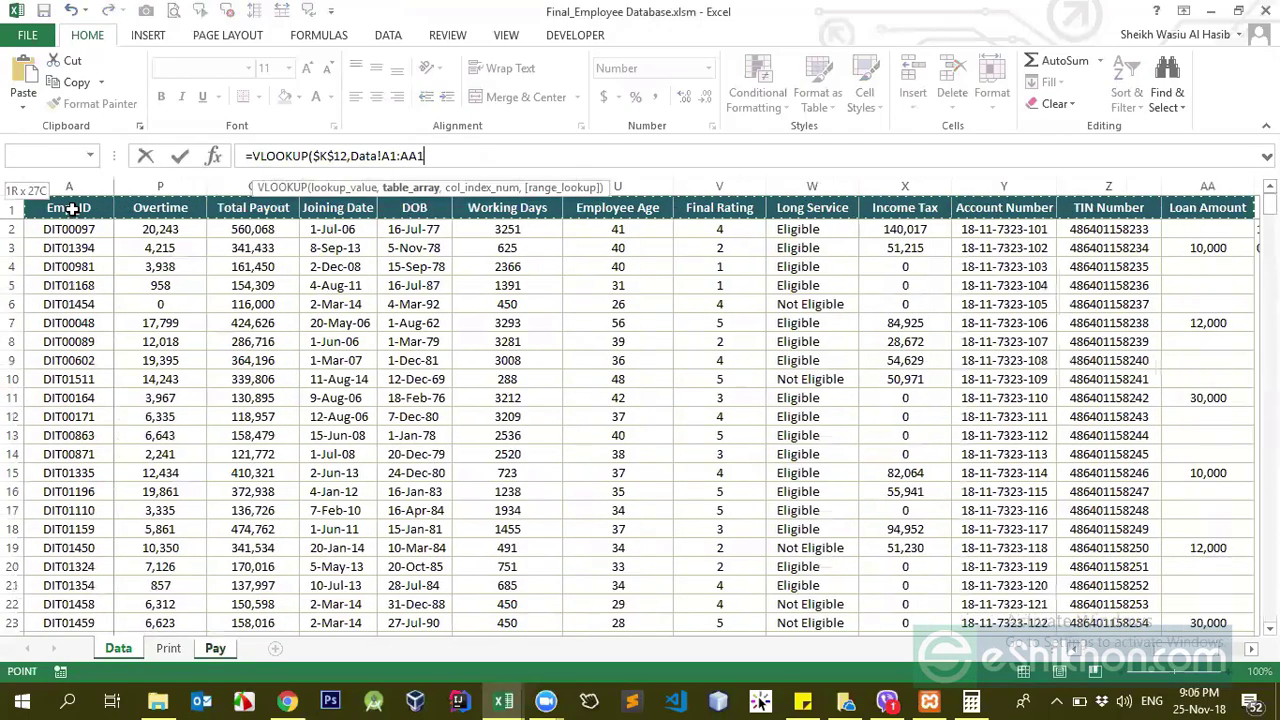
key("ctrl+shift+Down")
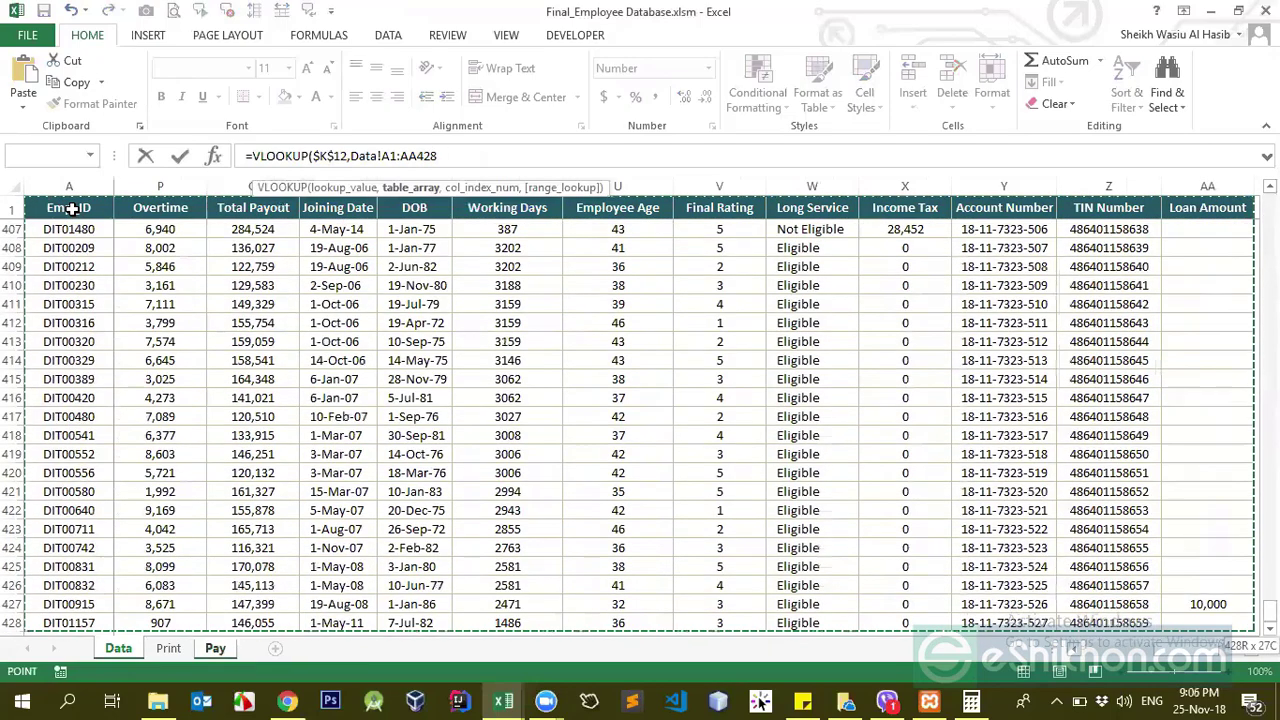
key("F4")
type(",8,0)")
key("Return")
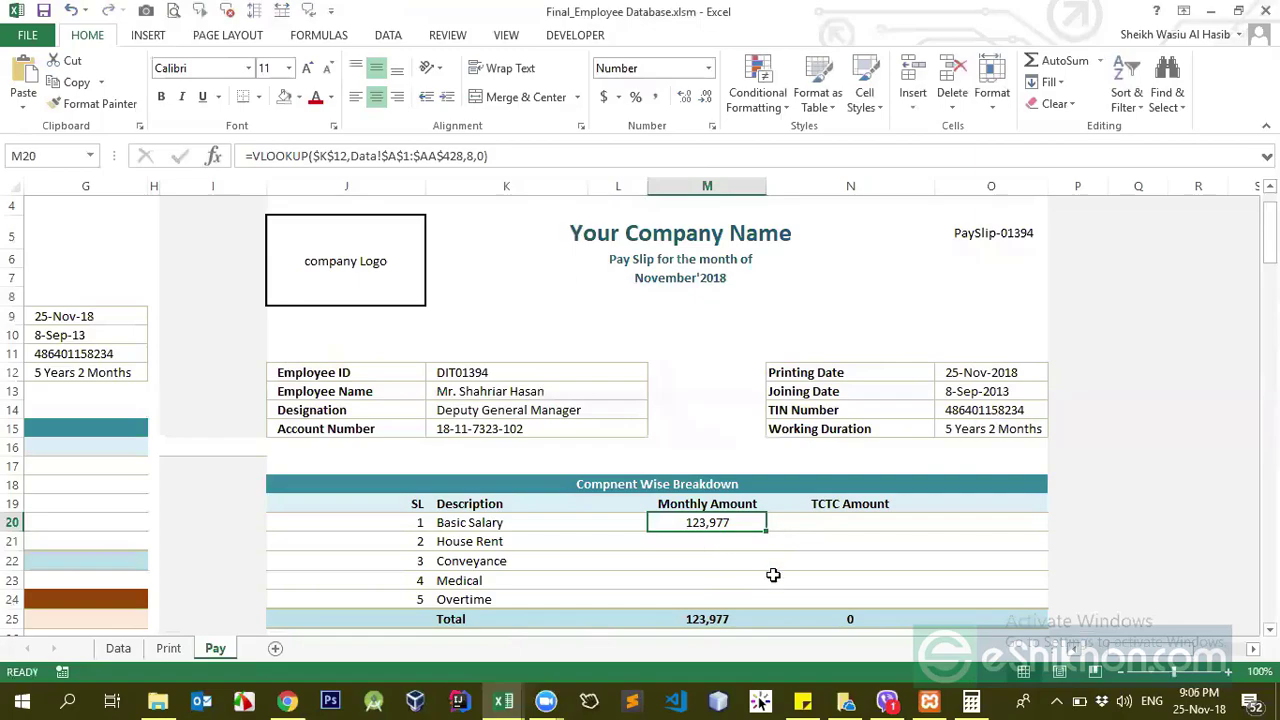
- Divide the Basic Salary VLOOKUP in M20 by 12 to get the monthly amount
left_click(510, 155)
type("/12")
key("ctrl+Return")
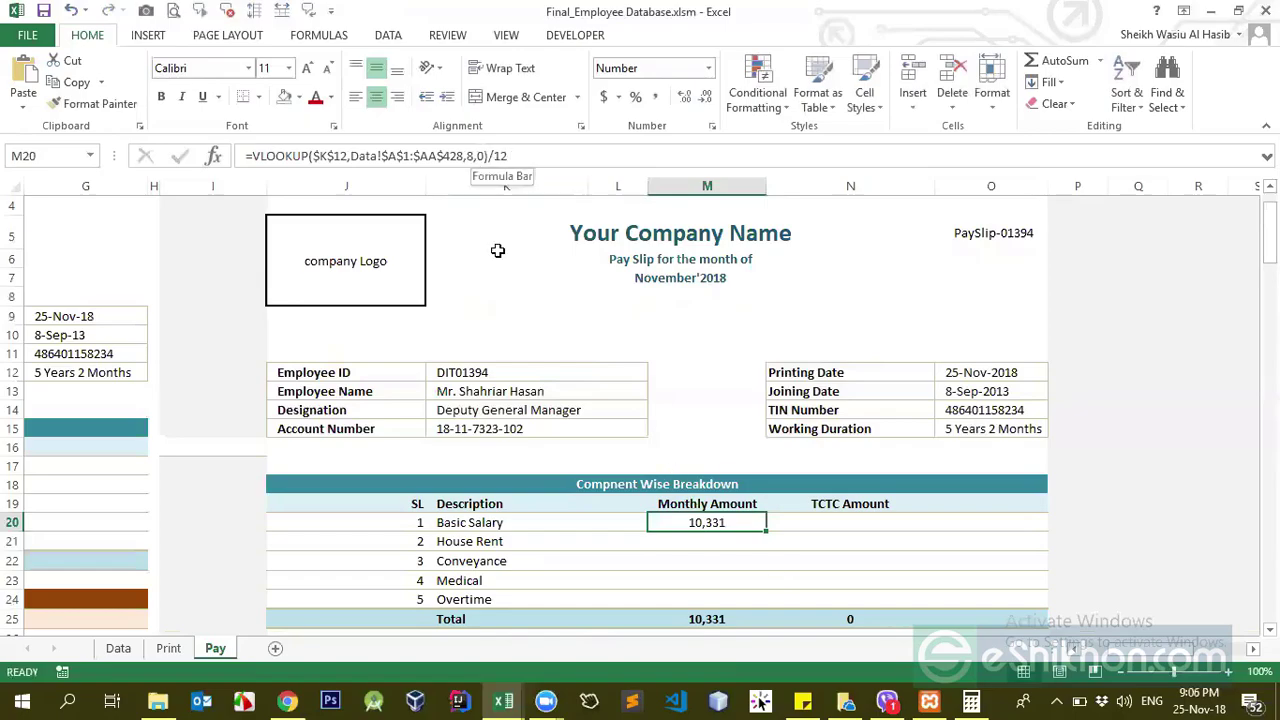
- Replace the column index in the M20 VLOOKUP with a nested MATCH function
left_click(472, 155)
key("BackSpace")
type("mact")
key("BackSpace")
key("BackSpace")
type("tch")
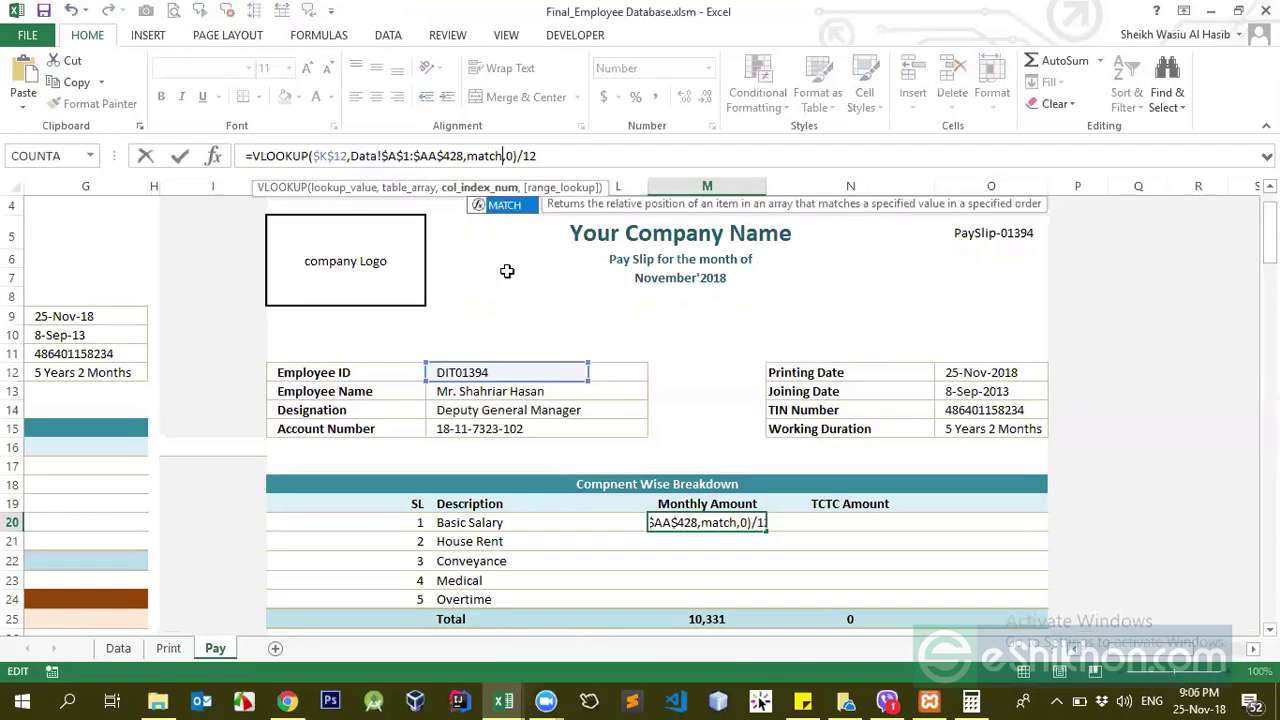
key("Tab")
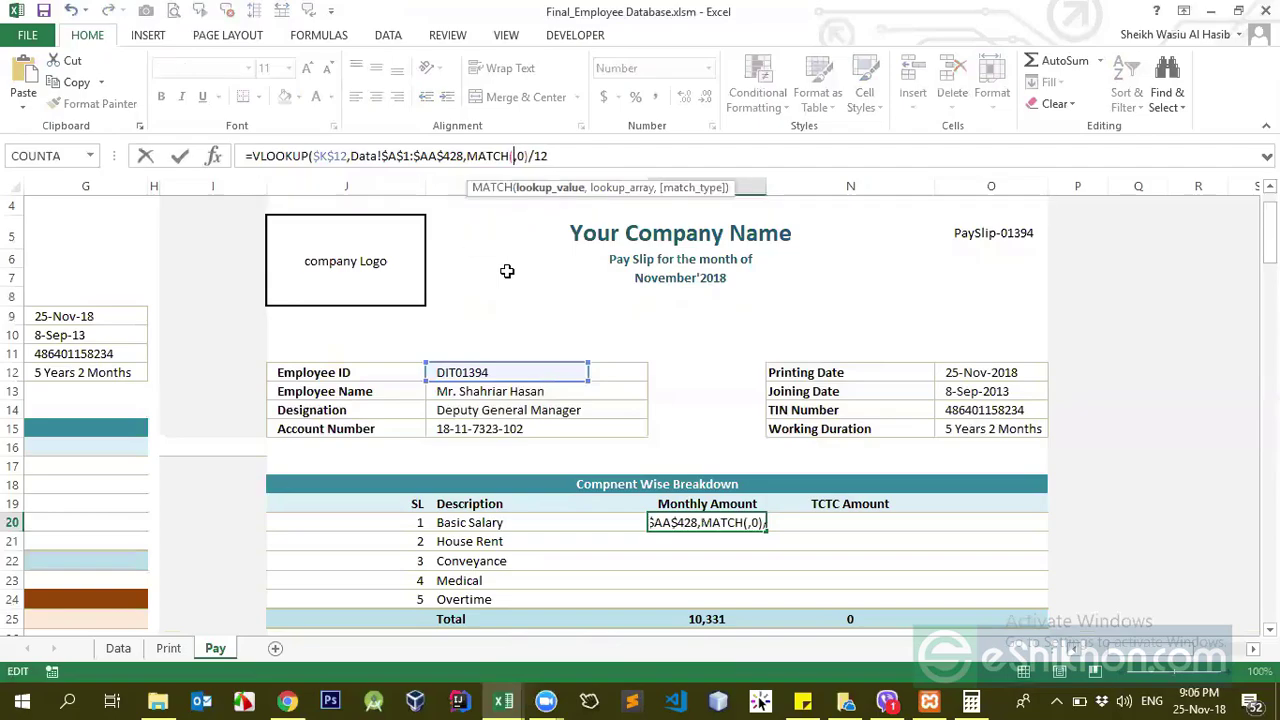
- Set the MATCH lookup value to the Basic Salary description cell K20 as a relative reference, and close the MATCH parenthesis
left_click(500, 522)
key("F4")
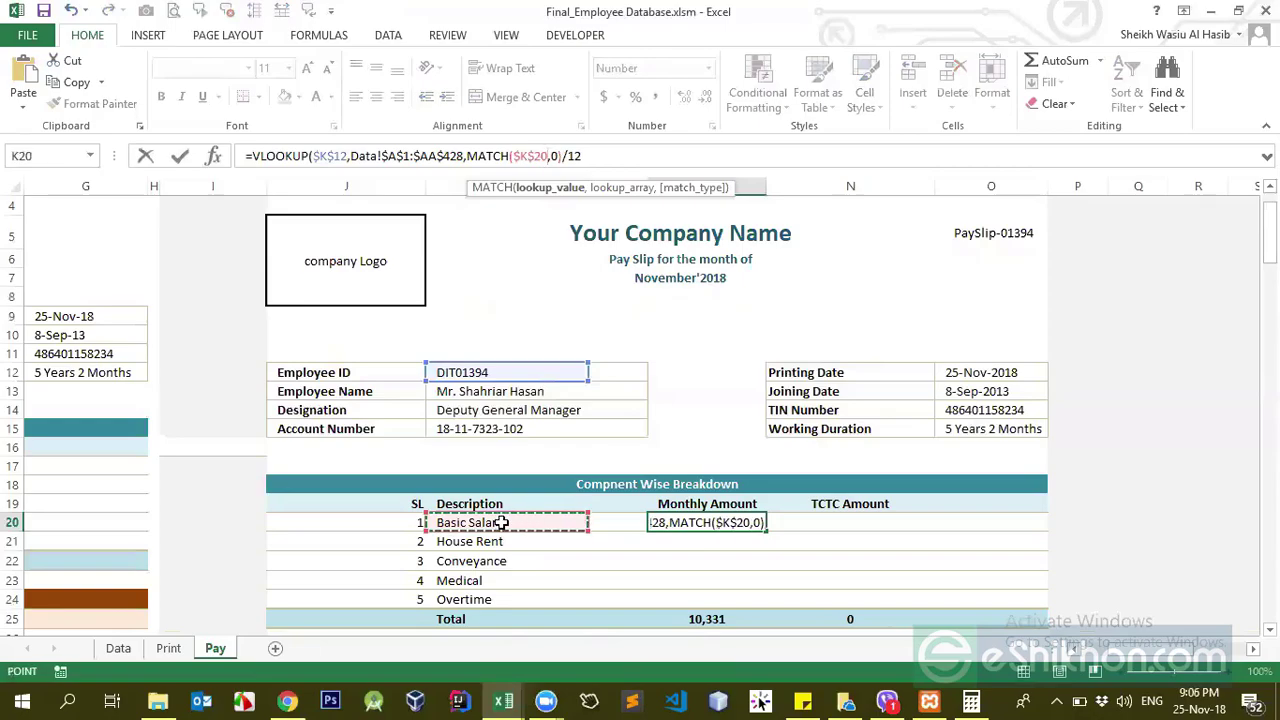
key("F4")
key("F4")
key("F4")
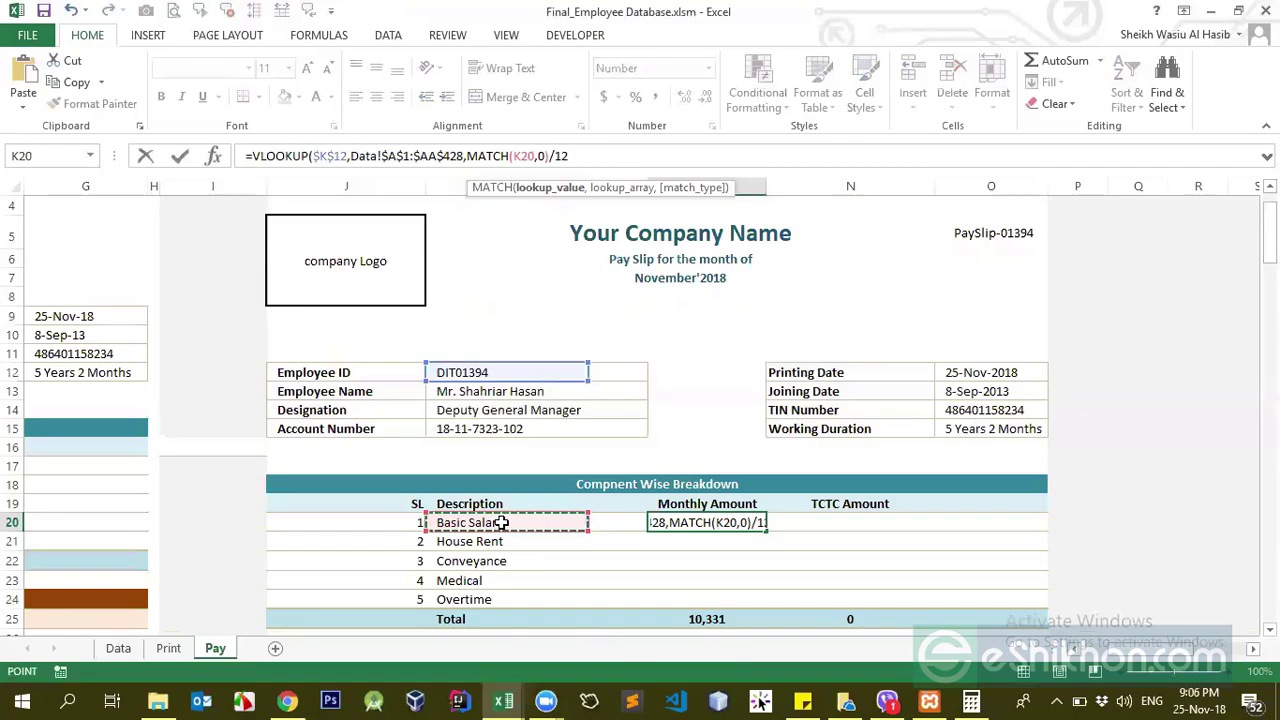
type(")")
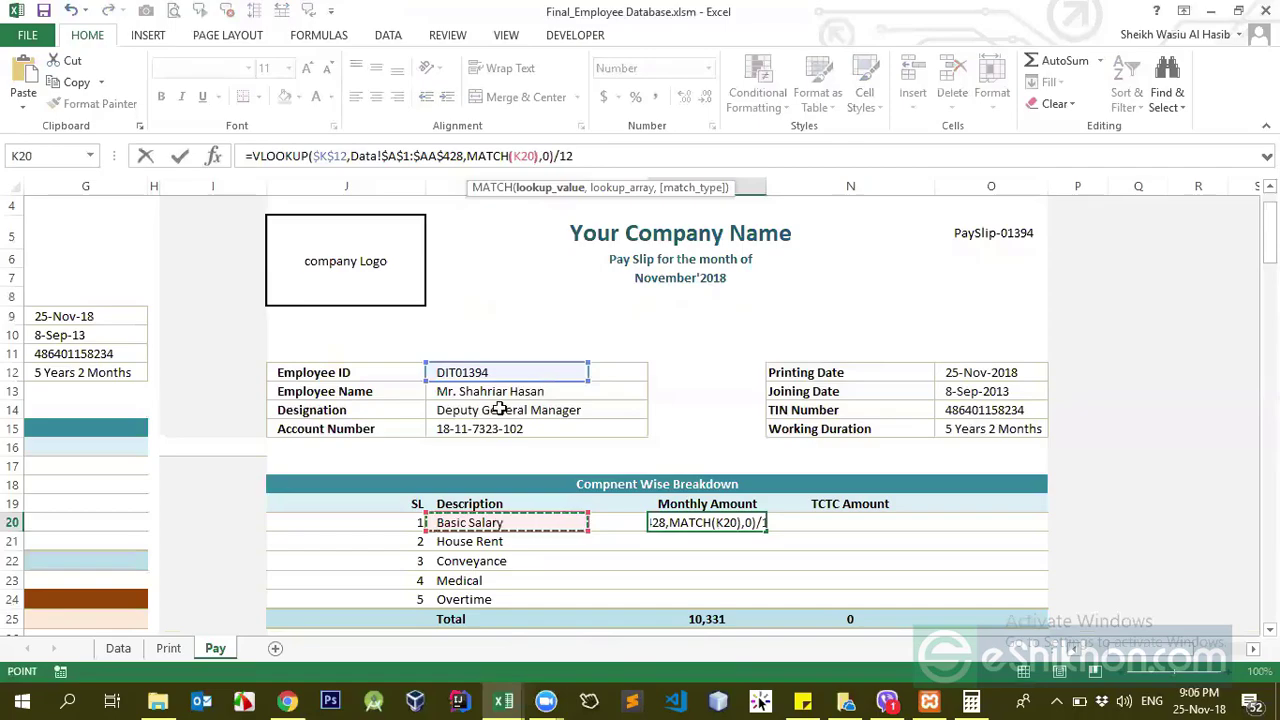
left_click(531, 155)
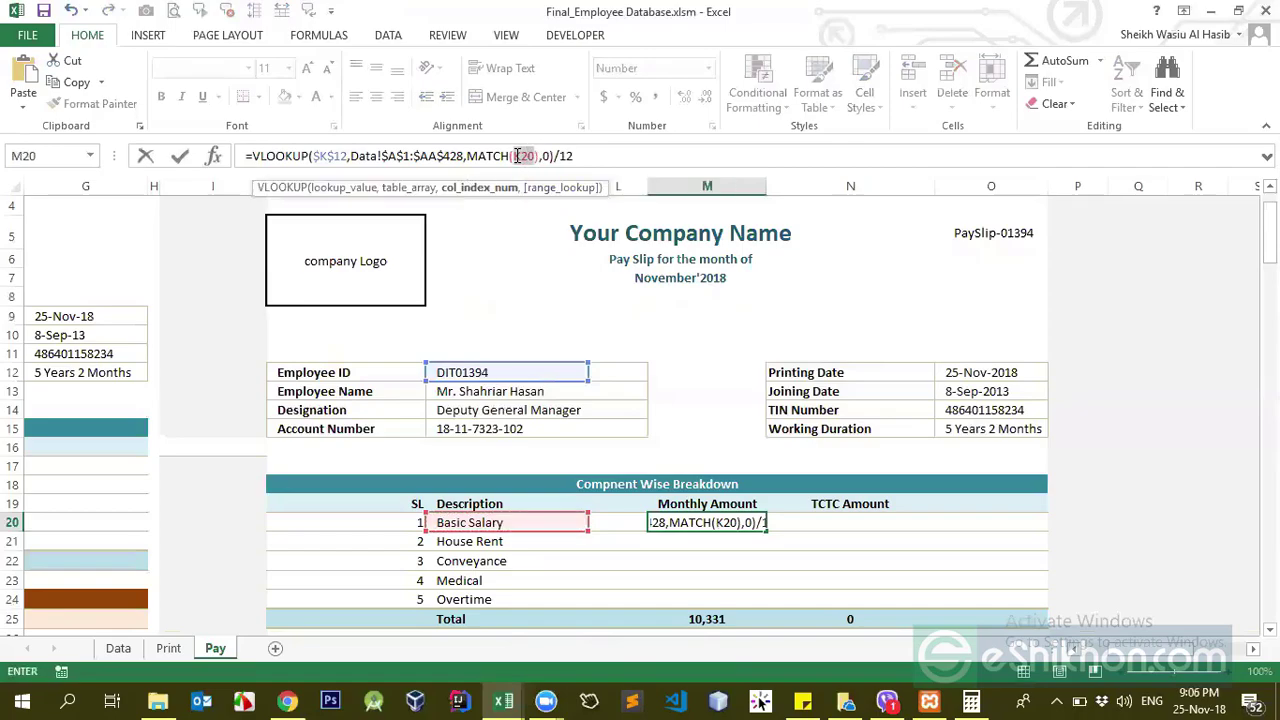
key("BackSpace")
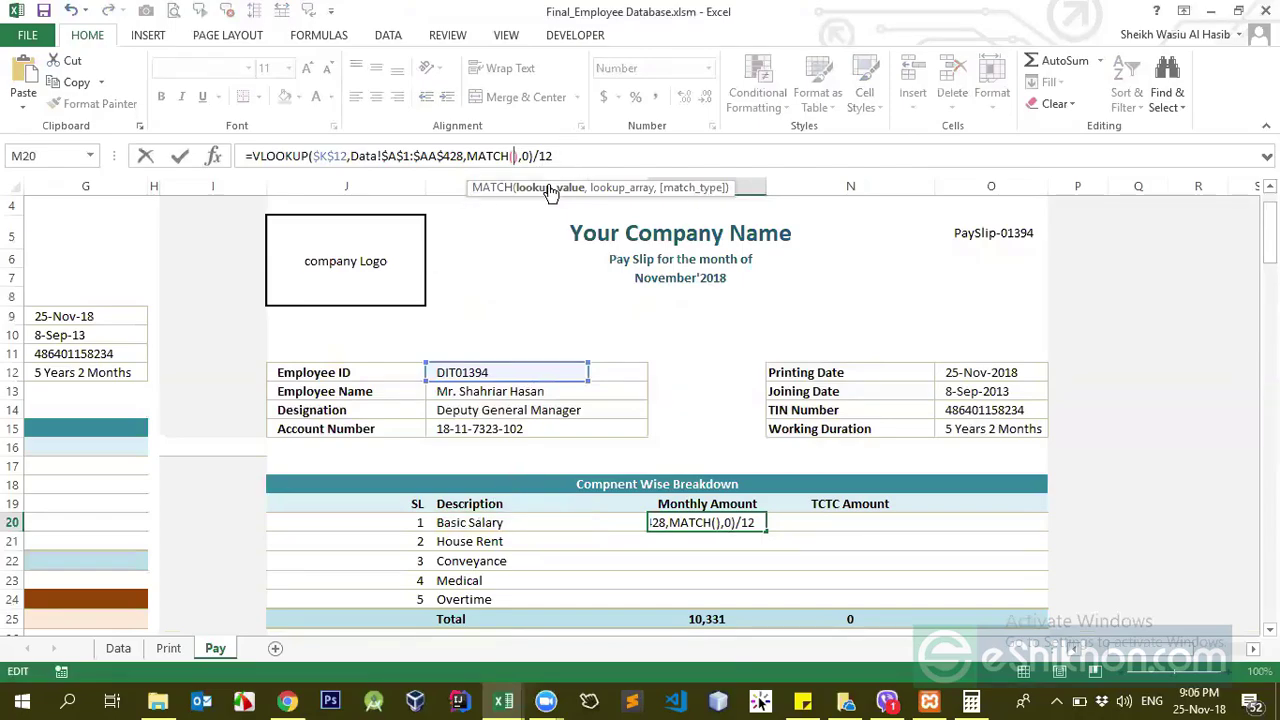
left_click(490, 523)
type(",")
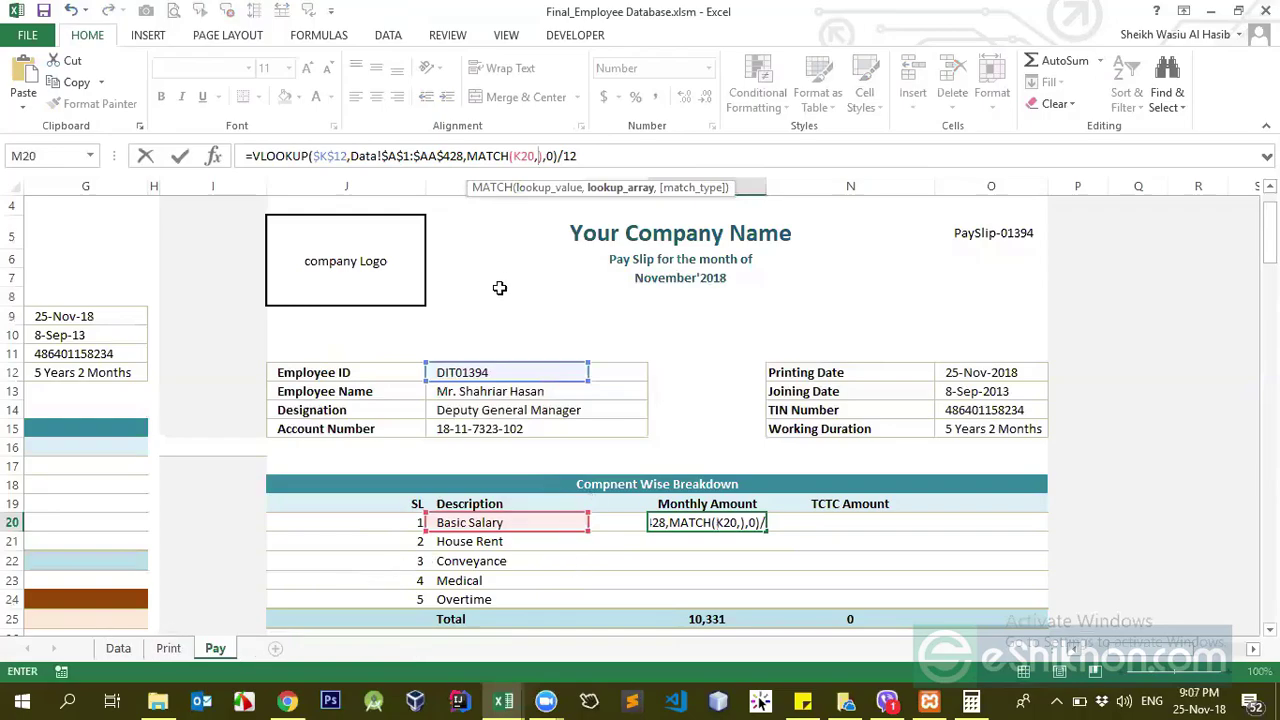
- Set the MATCH lookup array to the header row Data!$A$1:$AA$1 with match type 0, and finish the M20 formula
left_click_drag(467, 157, 541, 157)
key("Left")
left_click(118, 648)
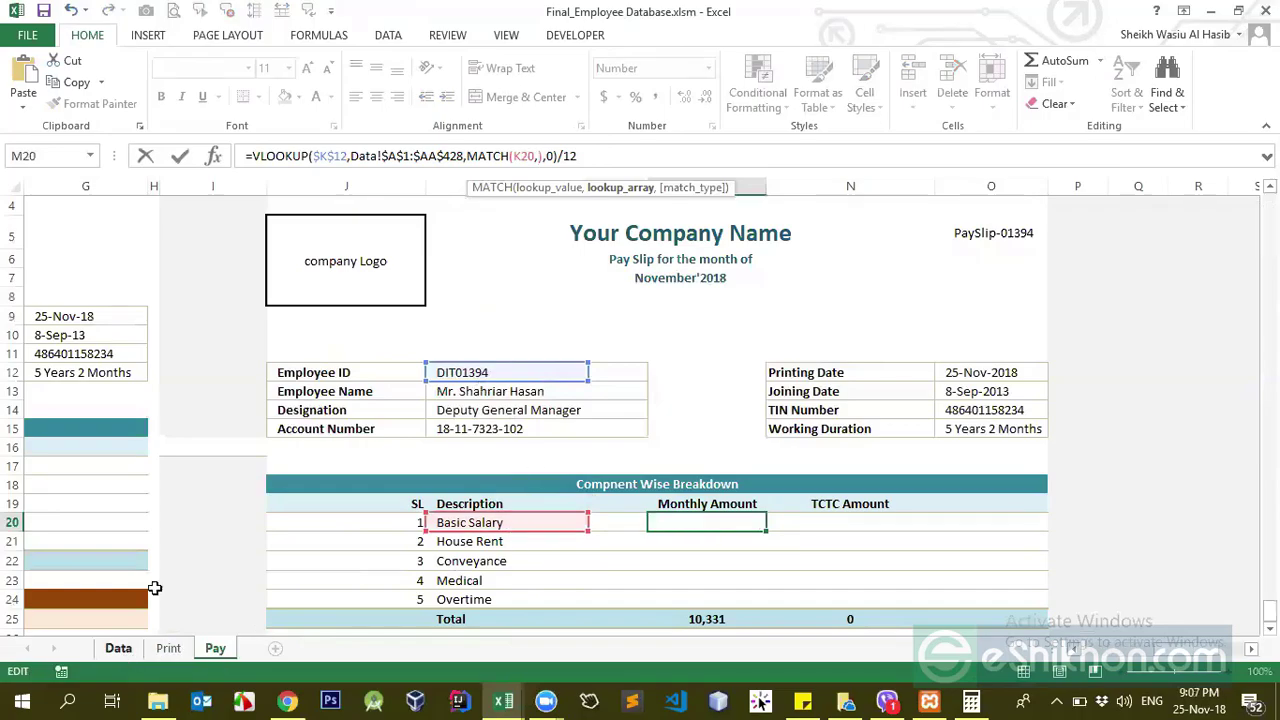
left_click(67, 207)
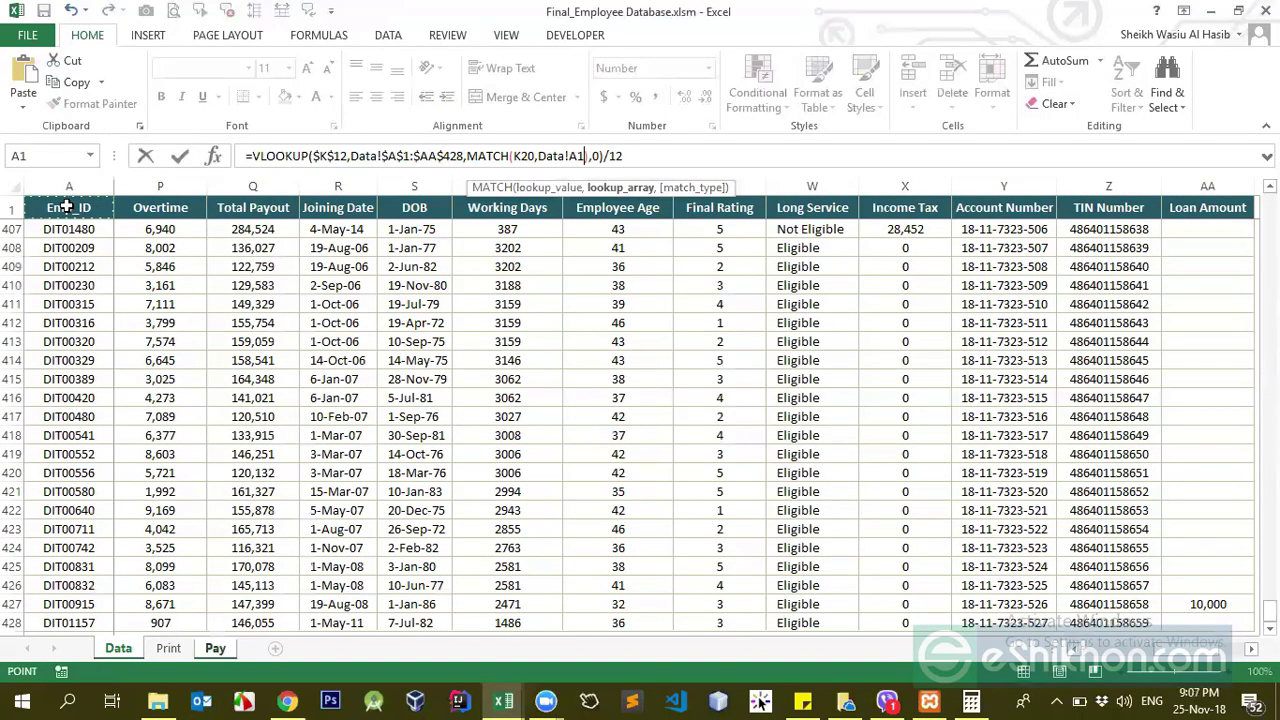
key("Down")
key("Up")
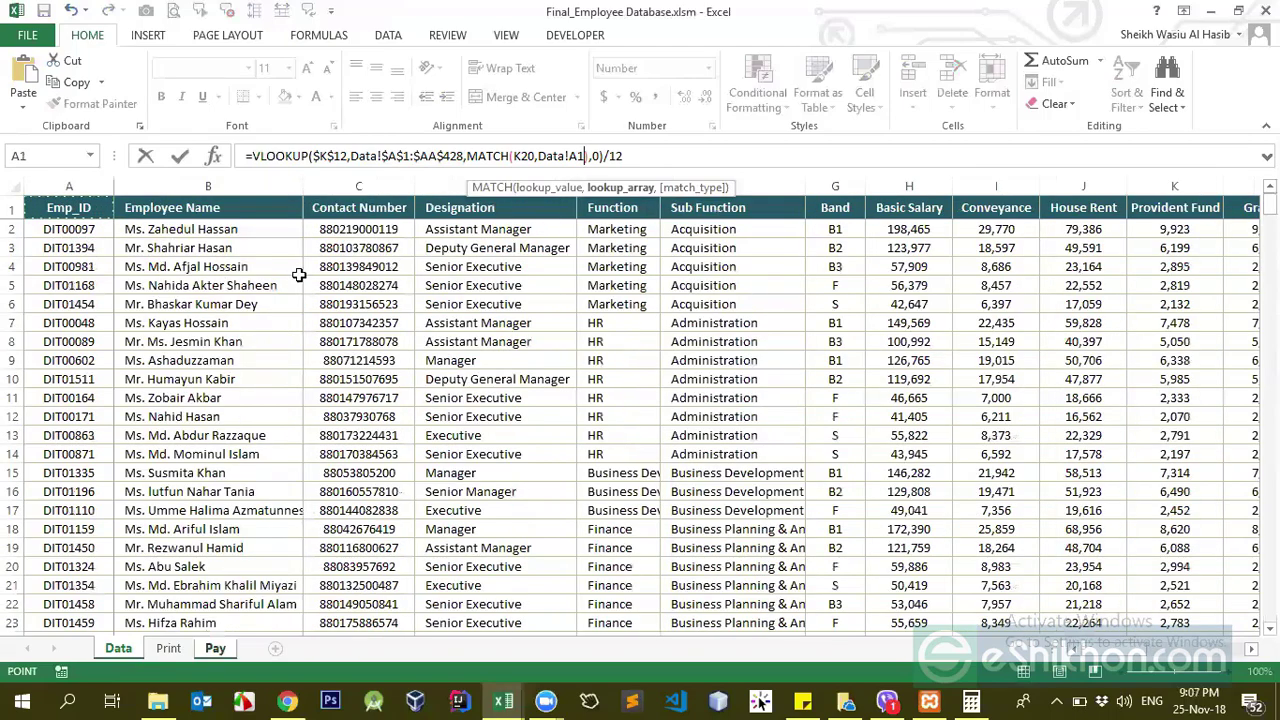
key("ctrl+shift+Right")
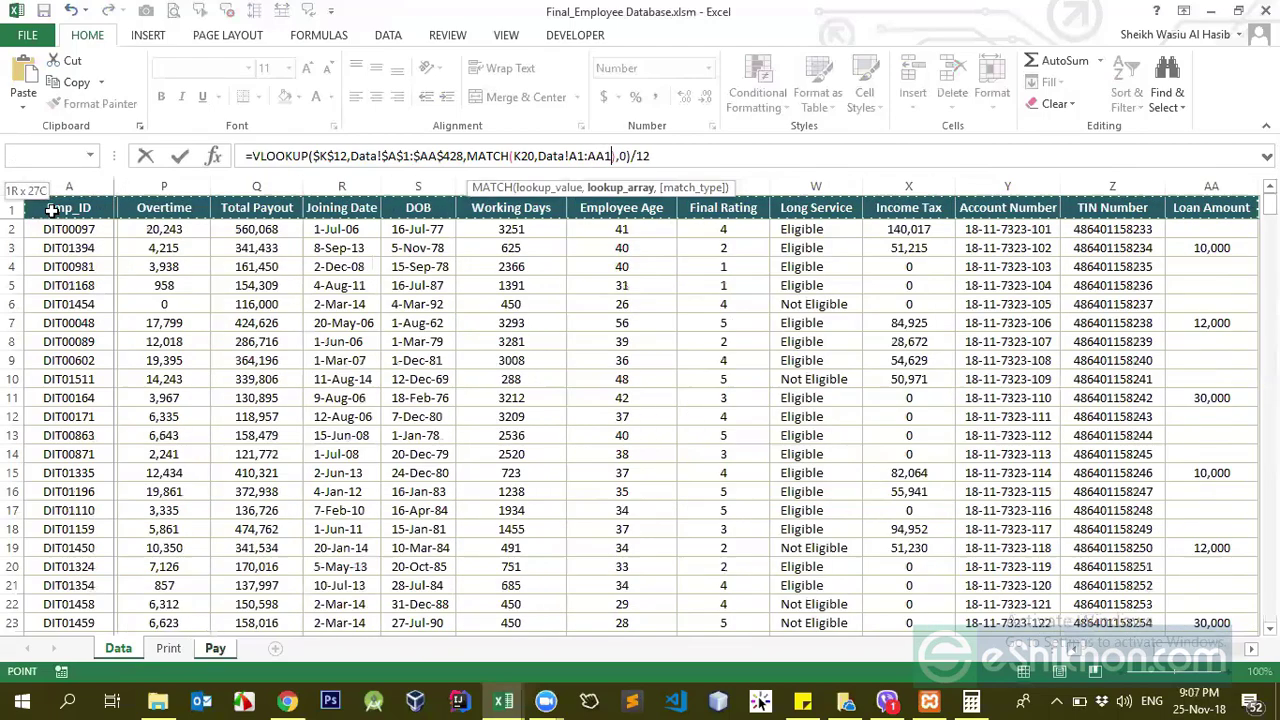
key("F4")
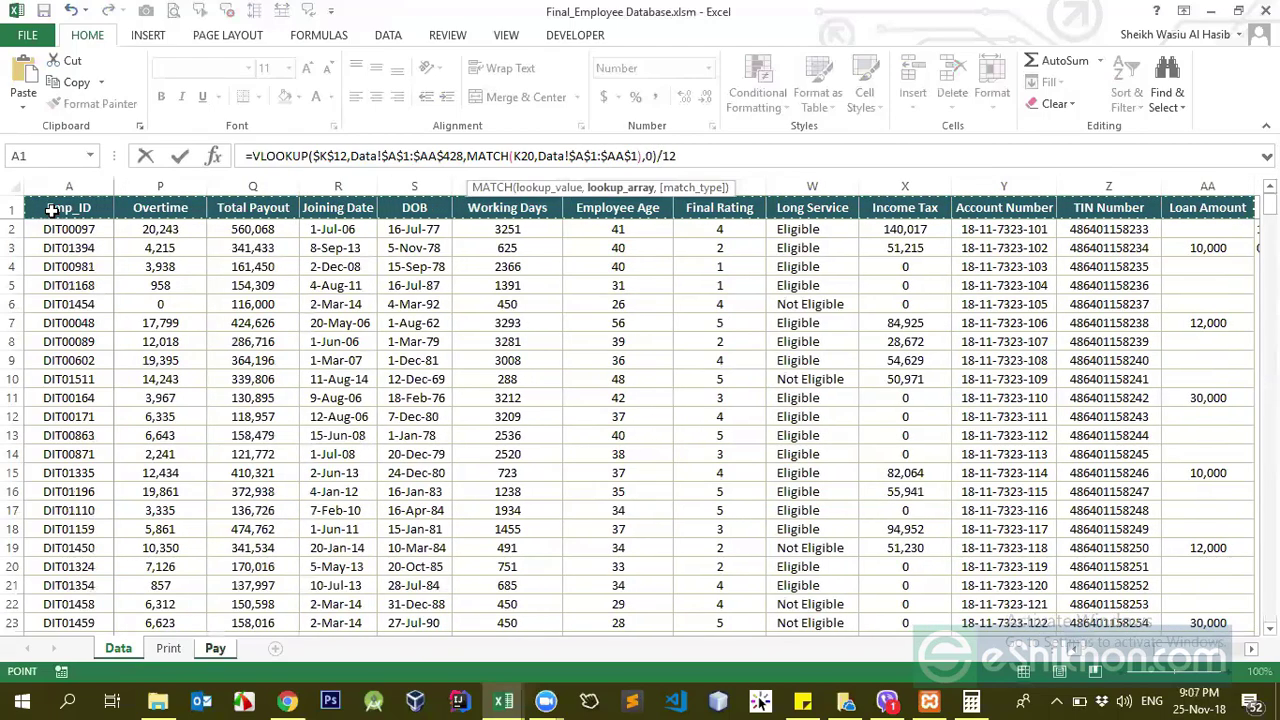
type(",0")
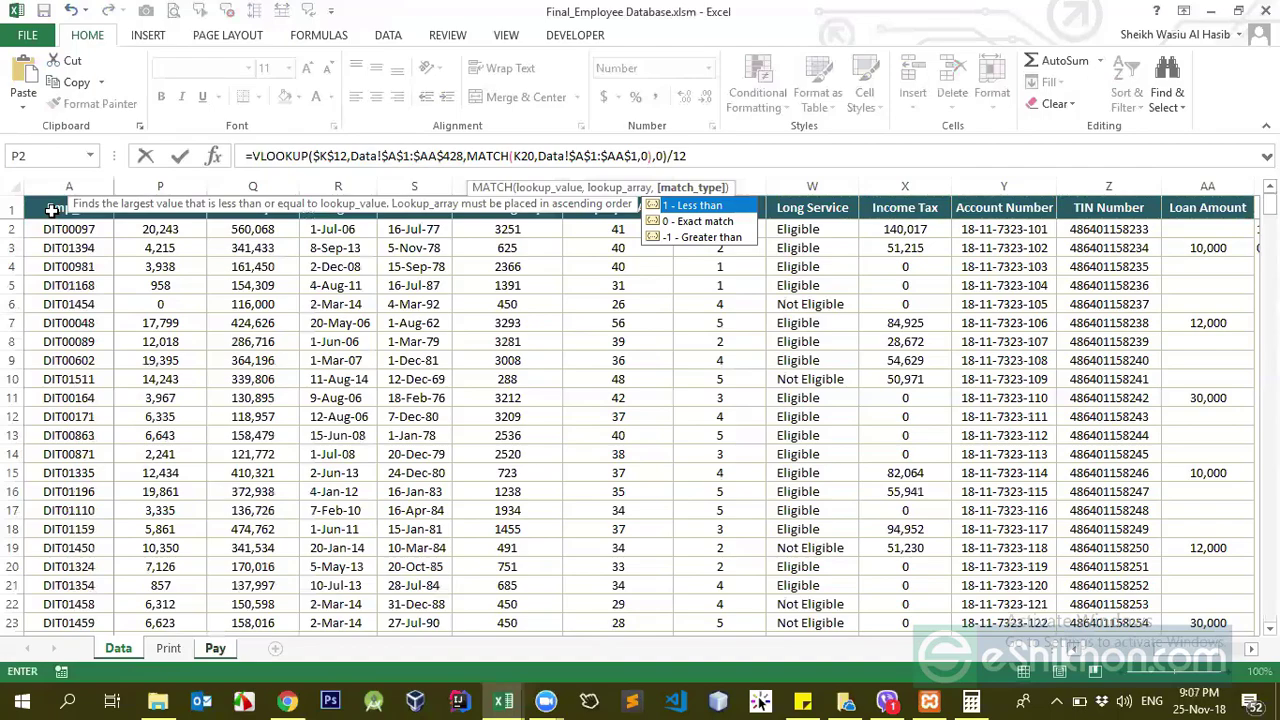
key("Return")
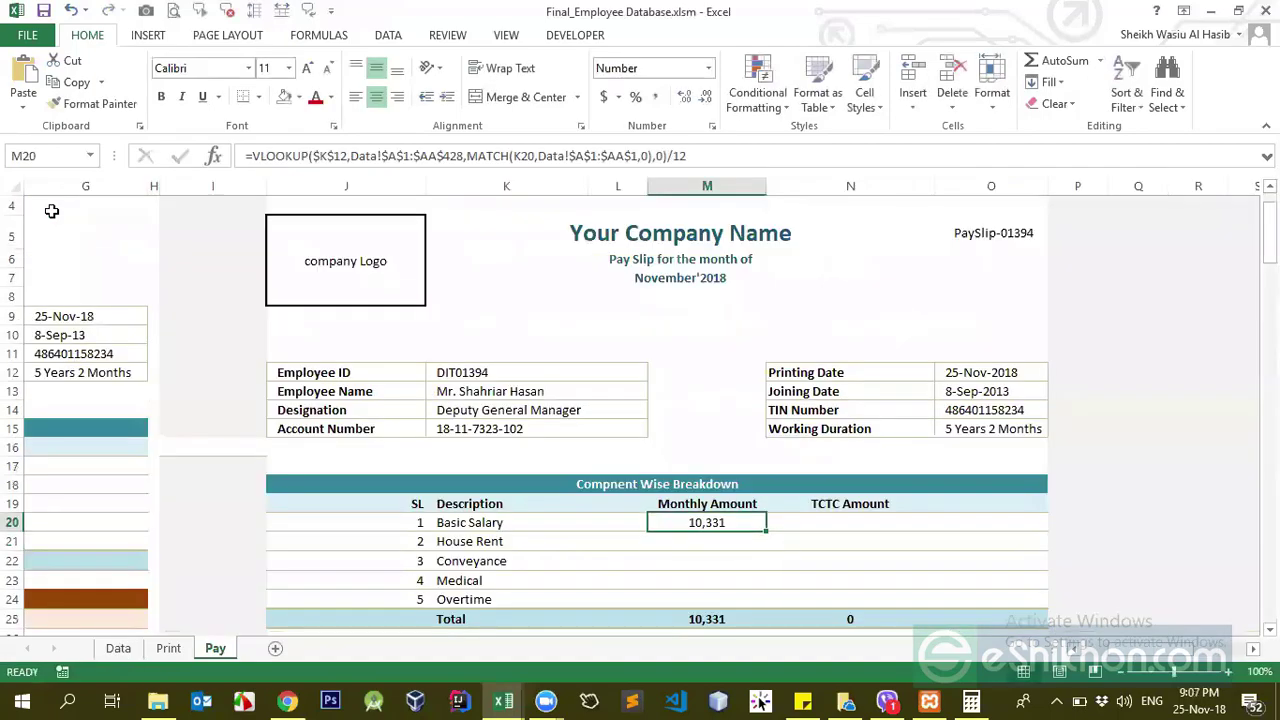
- Copy the Basic Salary formula in M20 down to the House Rent, Conveyance, Medical and Overtime rows, M21:M24
key("ctrl+c")
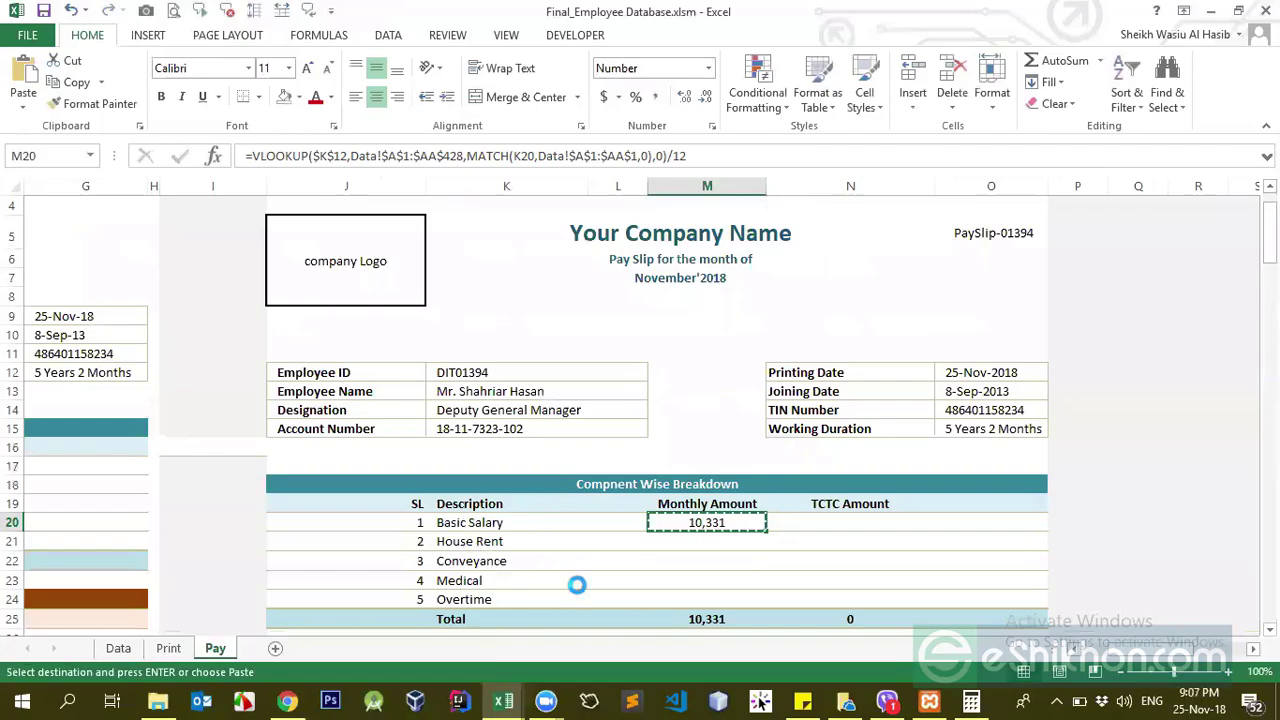
key("shift+Down")
key("shift+Down")
key("shift+Down")
key("shift+Down")
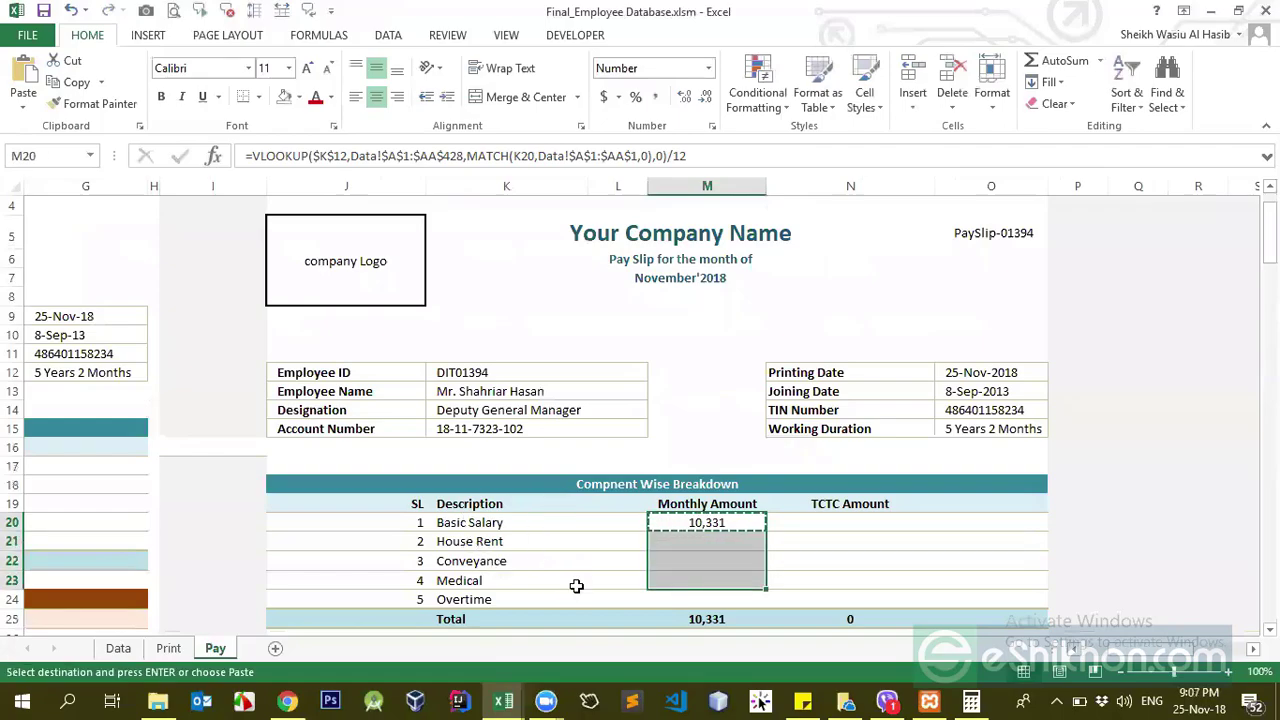
key("Return")
- Copy the Overtime formula from M24 into the Income Tax, Provident Fund and Loan Amount cells, M29:M31
scroll(578, 585, "down", 3)
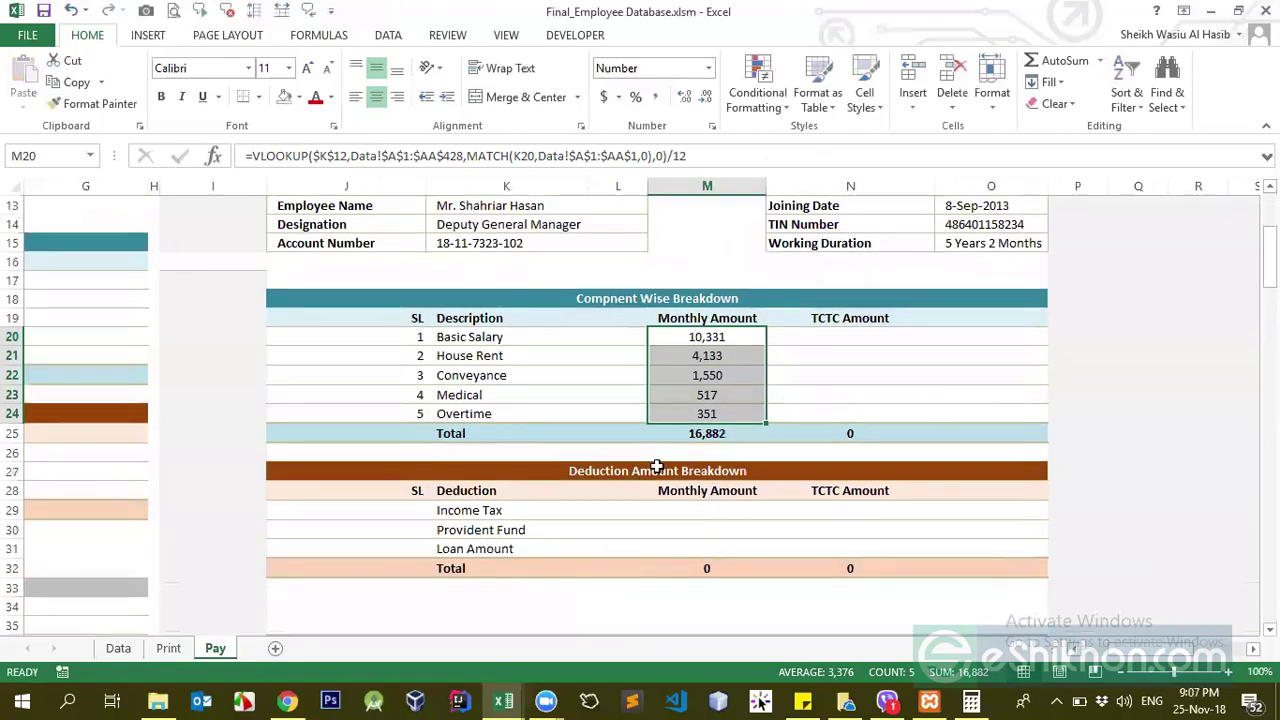
left_click(730, 413)
key("ctrl+c")
left_click(711, 508)
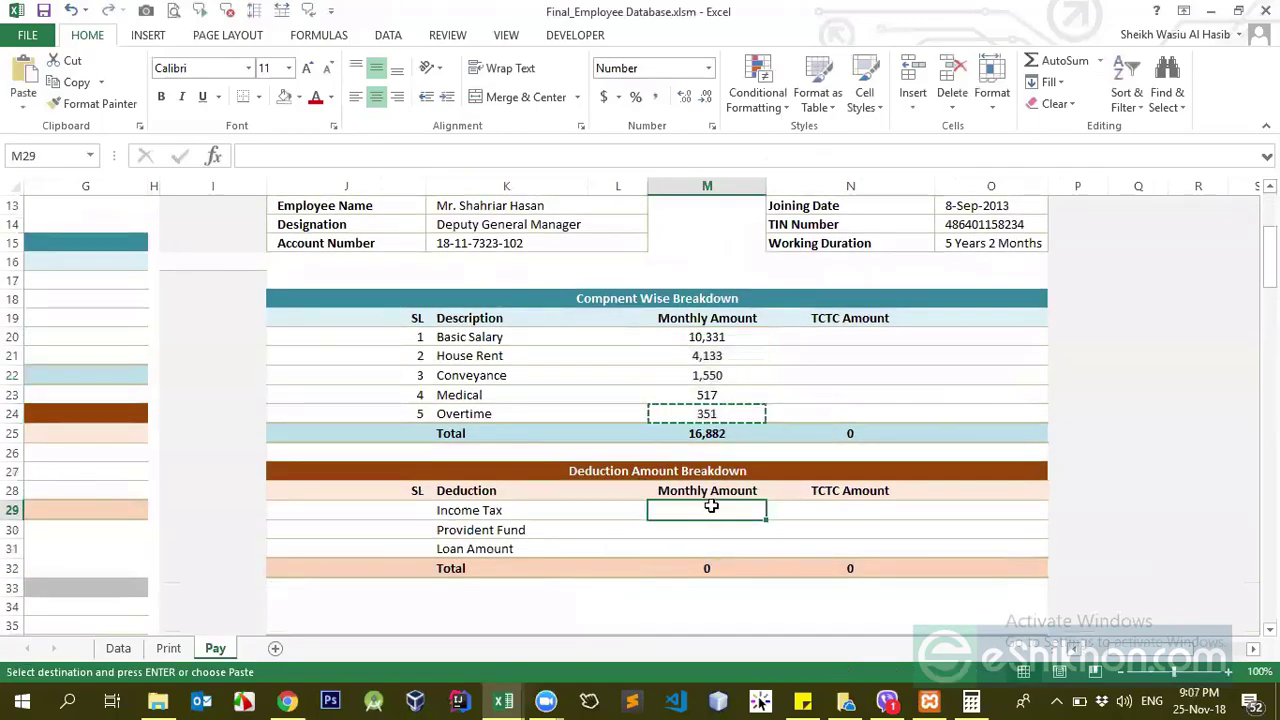
key("shift+Down")
key("shift+Down")
key("Return")
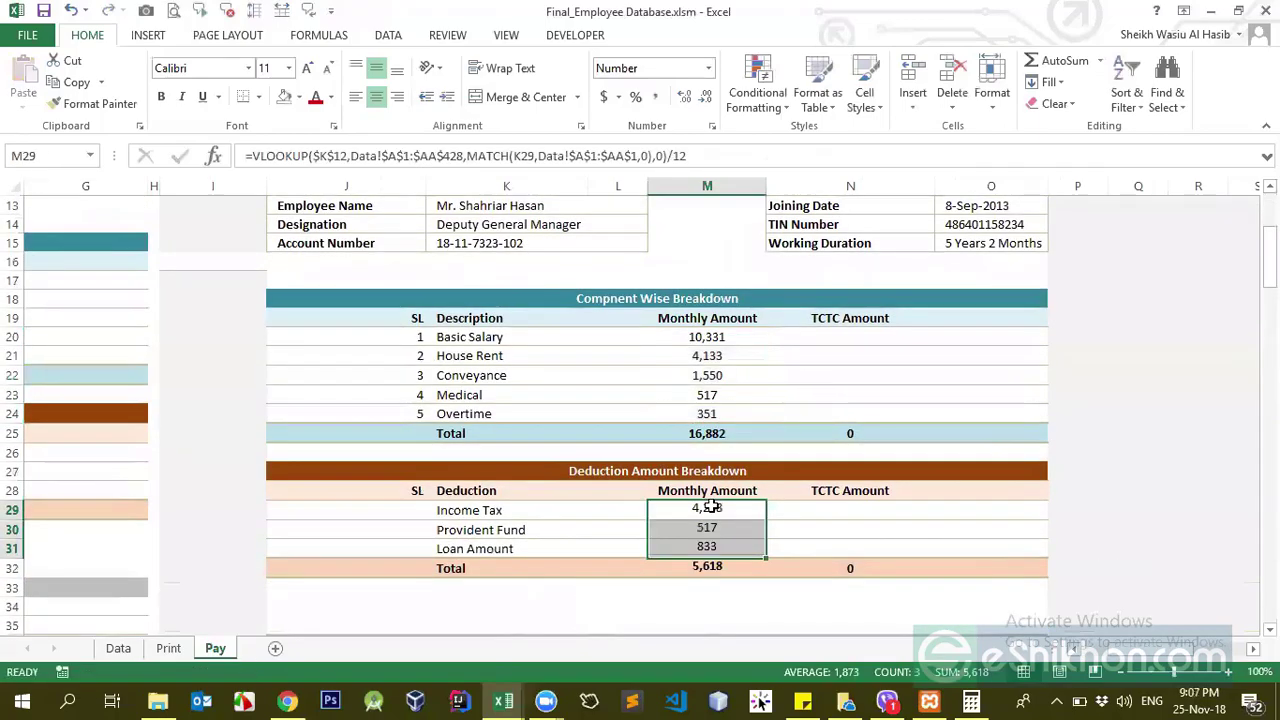
- Examine the copied VLOOKUP and MATCH formulas in the Monthly Amount column of the deduction and component tables
left_click(726, 587)
left_click(729, 525)
scroll(731, 526, "up", 3)
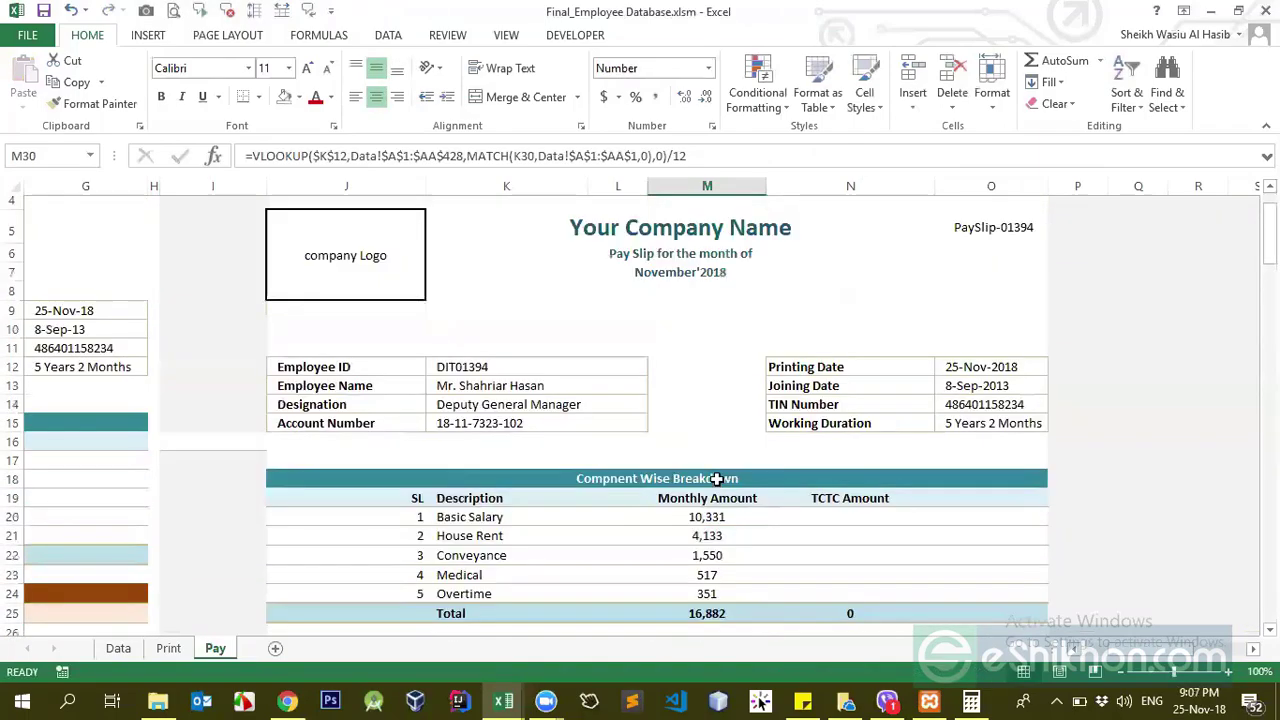
left_click(717, 481)
scroll(717, 480, "down", 4)
scroll(706, 494, "up", 1)
left_click(695, 351)
scroll(695, 351, "up", 1)
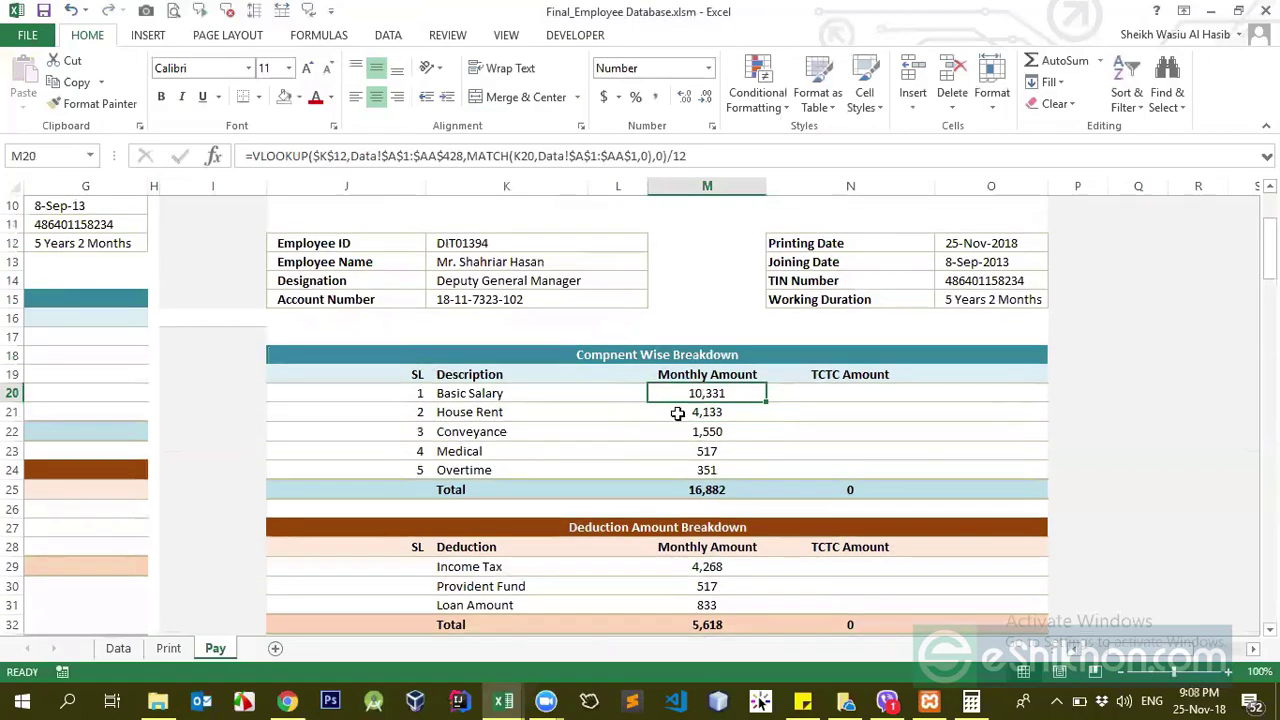
left_click(715, 451)
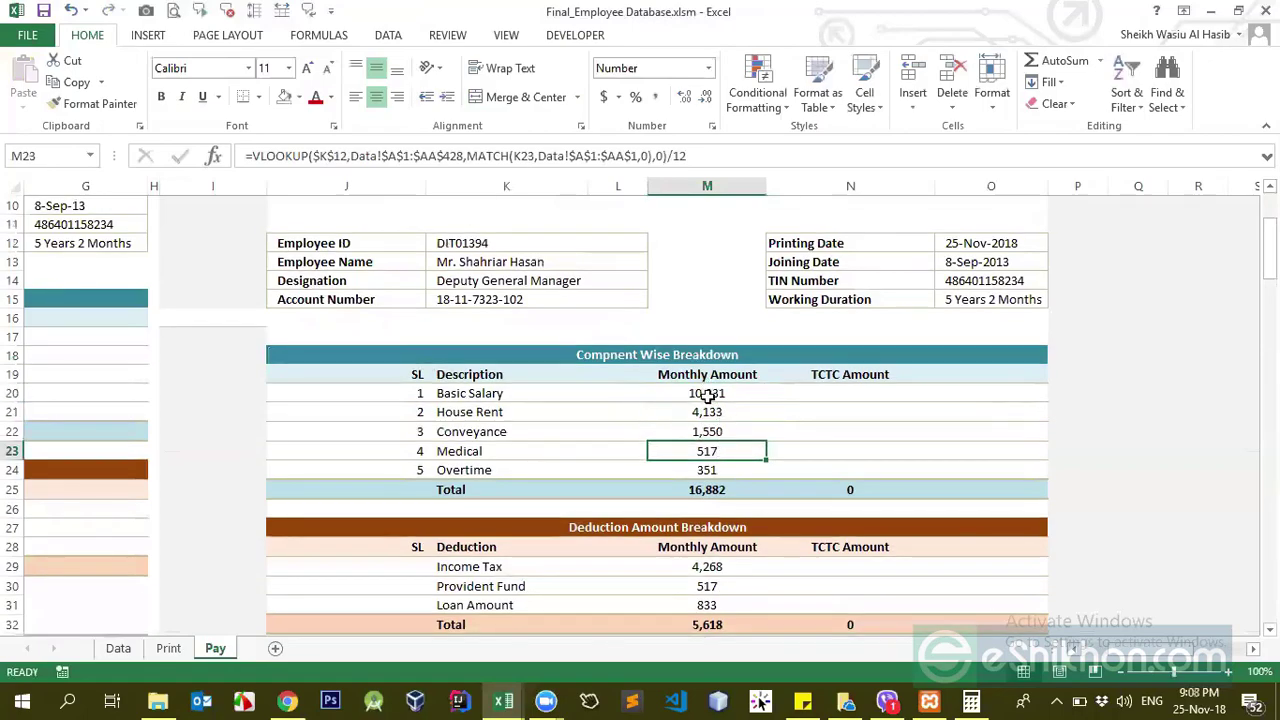
left_click(708, 398)
left_click_drag(712, 460, 713, 466)
left_click(718, 400)
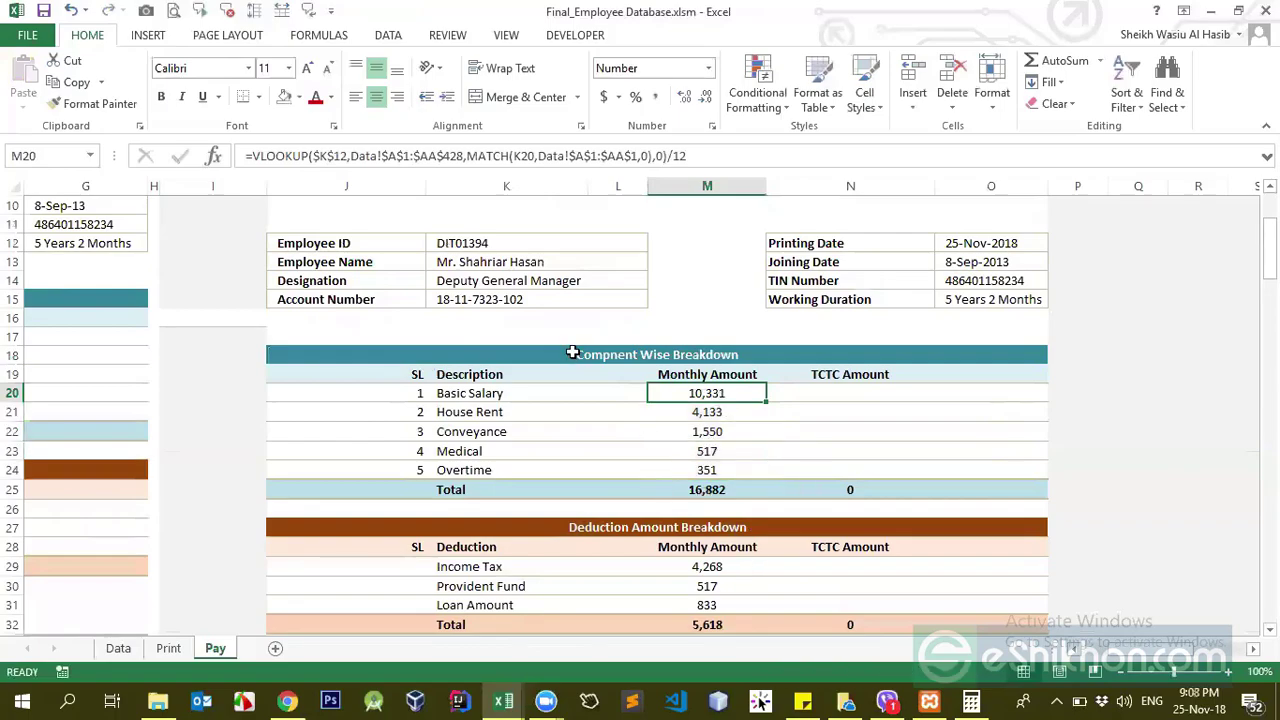
- Examine the employee detail formulas in K12:K15, and compare them with the component amounts in M20:M24
left_click(509, 299)
left_click(494, 242)
left_click(487, 297)
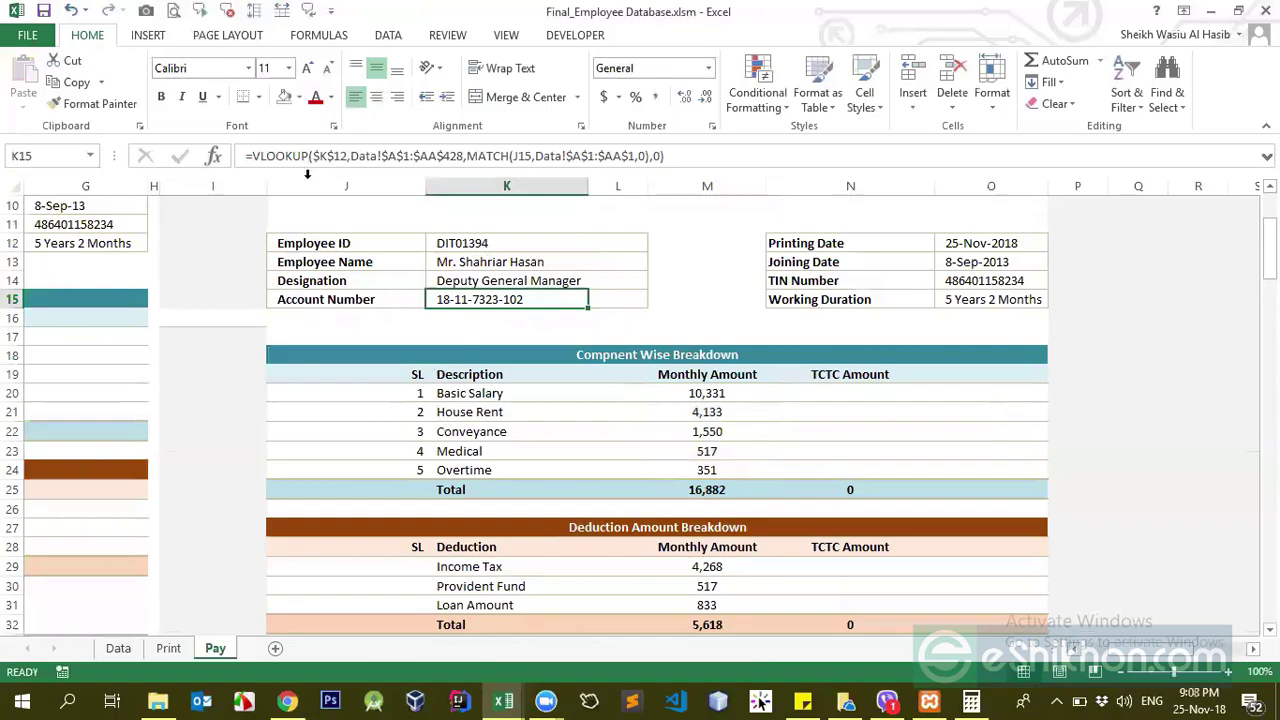
left_click(462, 278)
left_click(474, 247)
left_click(495, 281)
left_click(502, 266)
left_click_drag(503, 275, 512, 294)
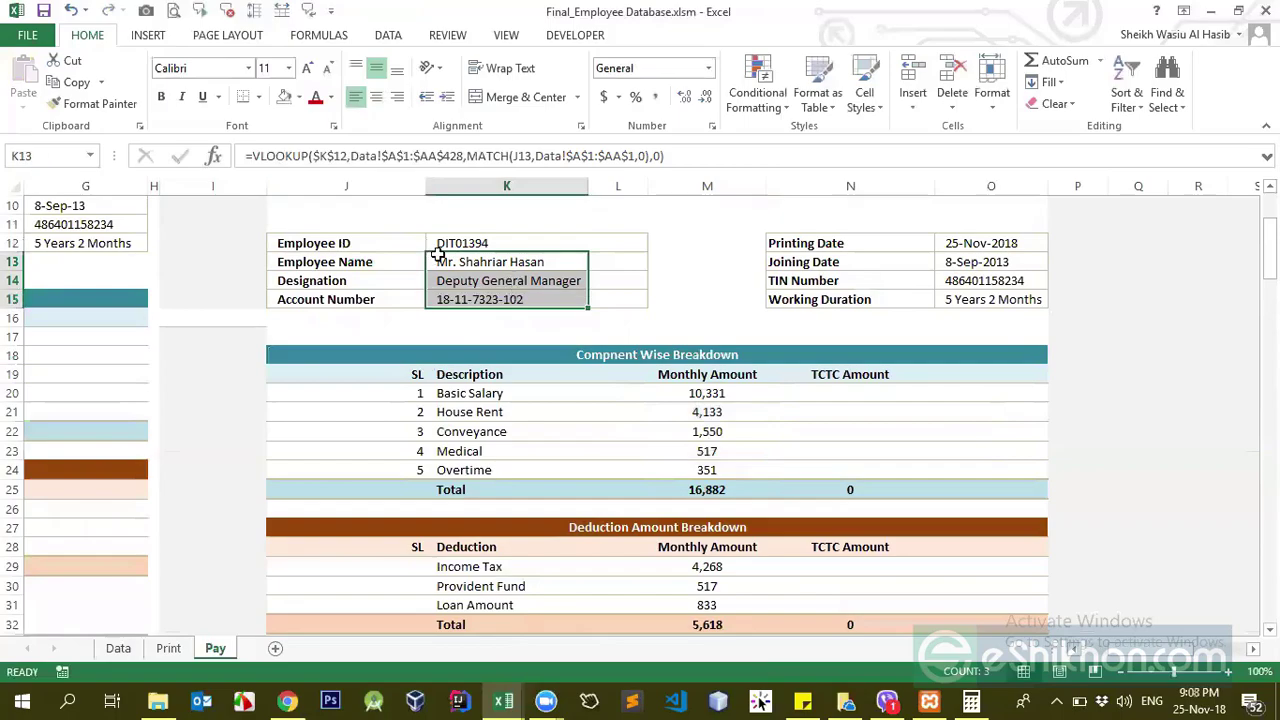
left_click(722, 475)
scroll(724, 476, "down", 1)
left_click_drag(714, 336, 712, 411)
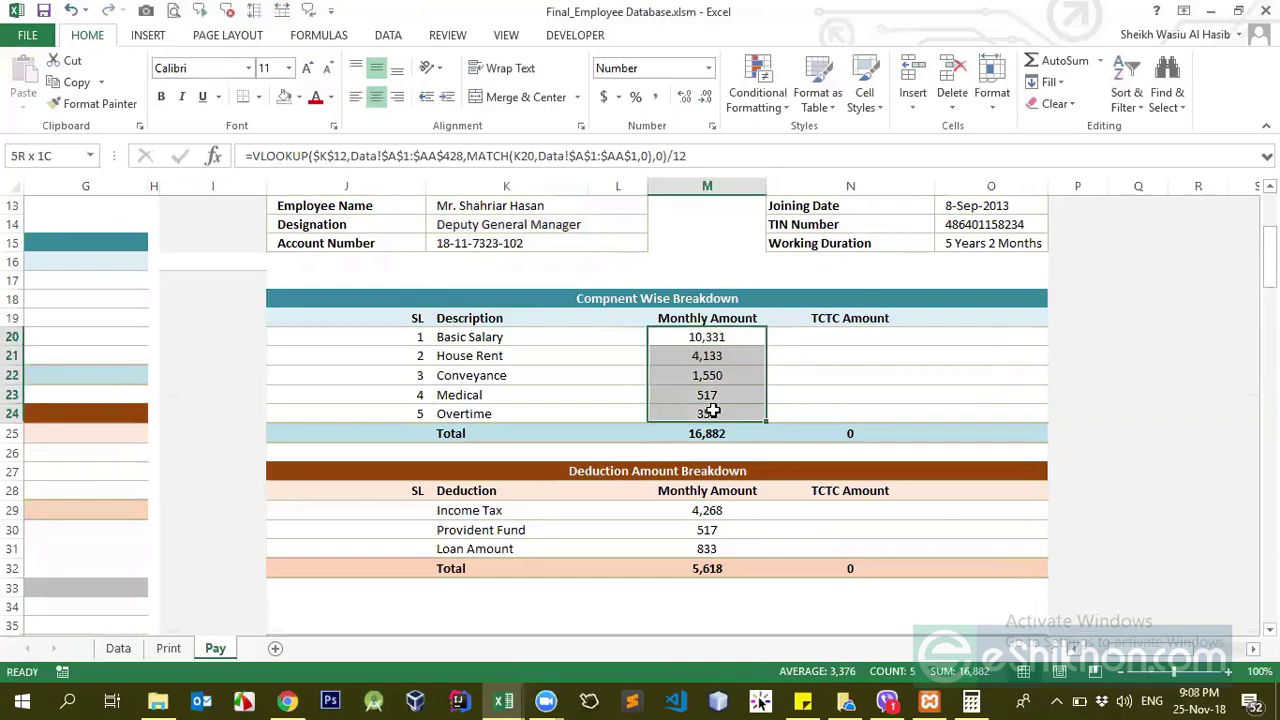
left_click(287, 700)
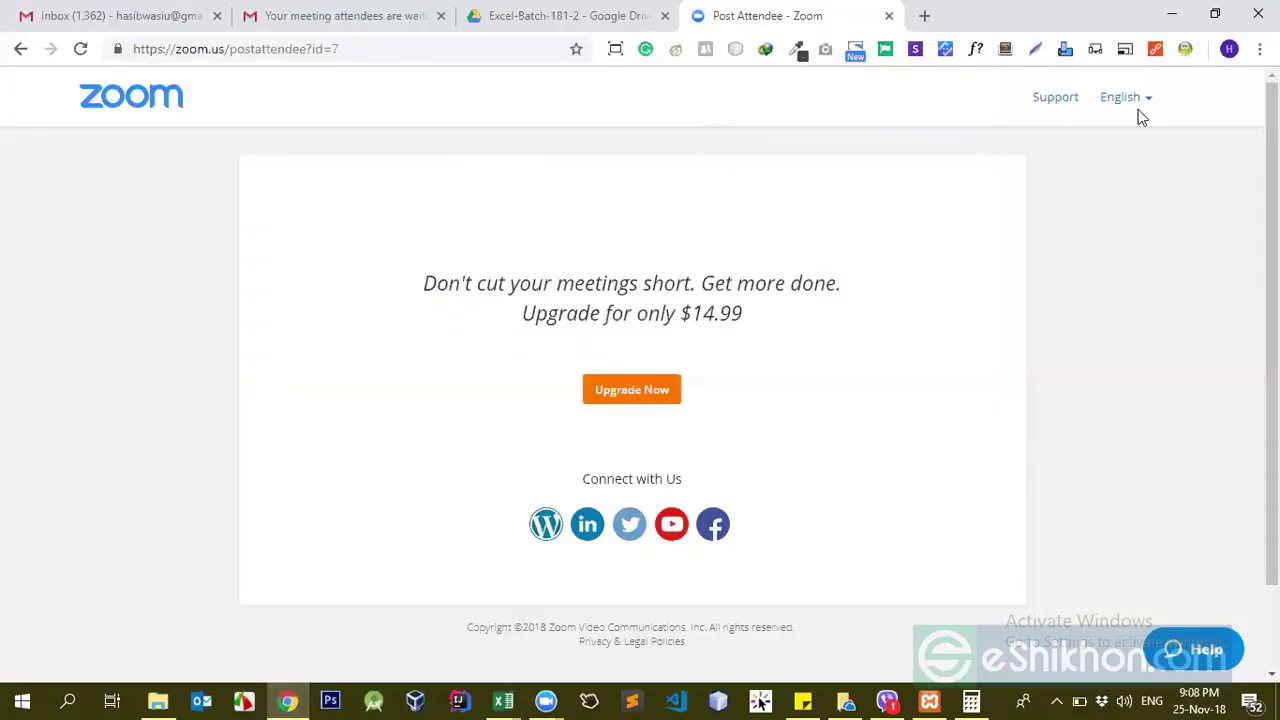
left_click(1172, 14)
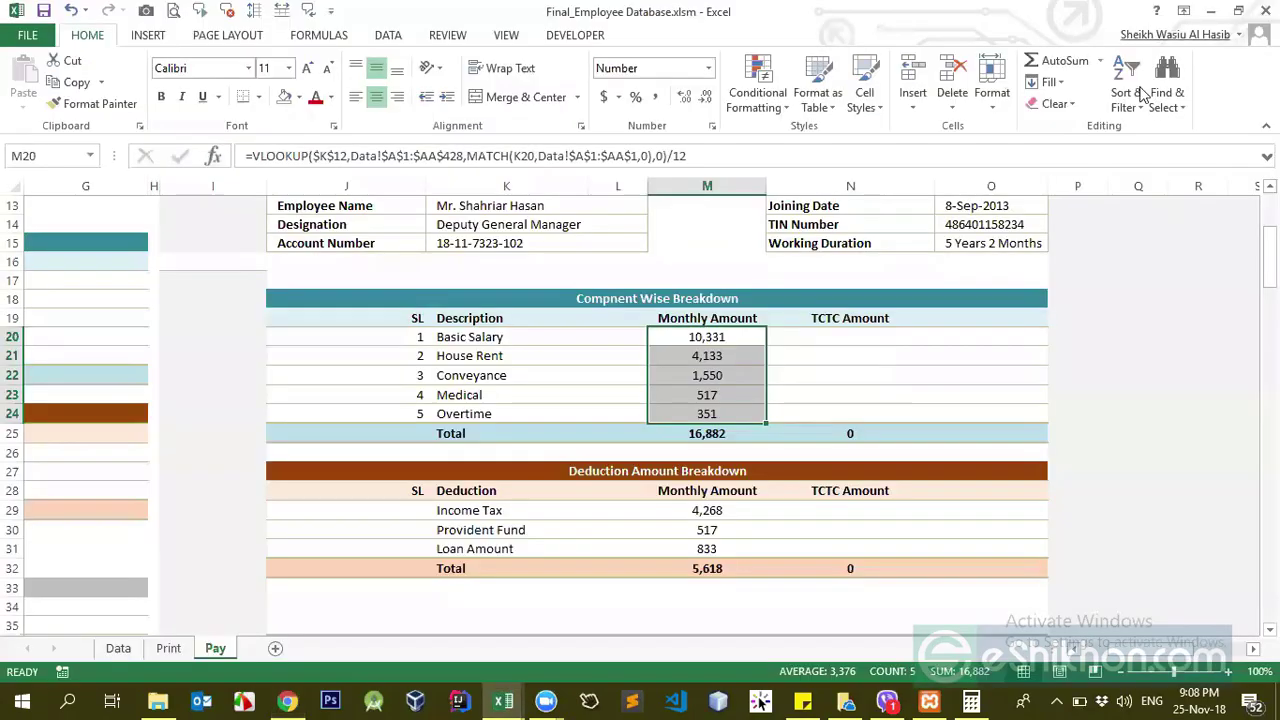
- Review the component amount formulas in M20:M24 again, followed by the lookup formulas in the employee detail cells K13:K15
left_click(714, 356)
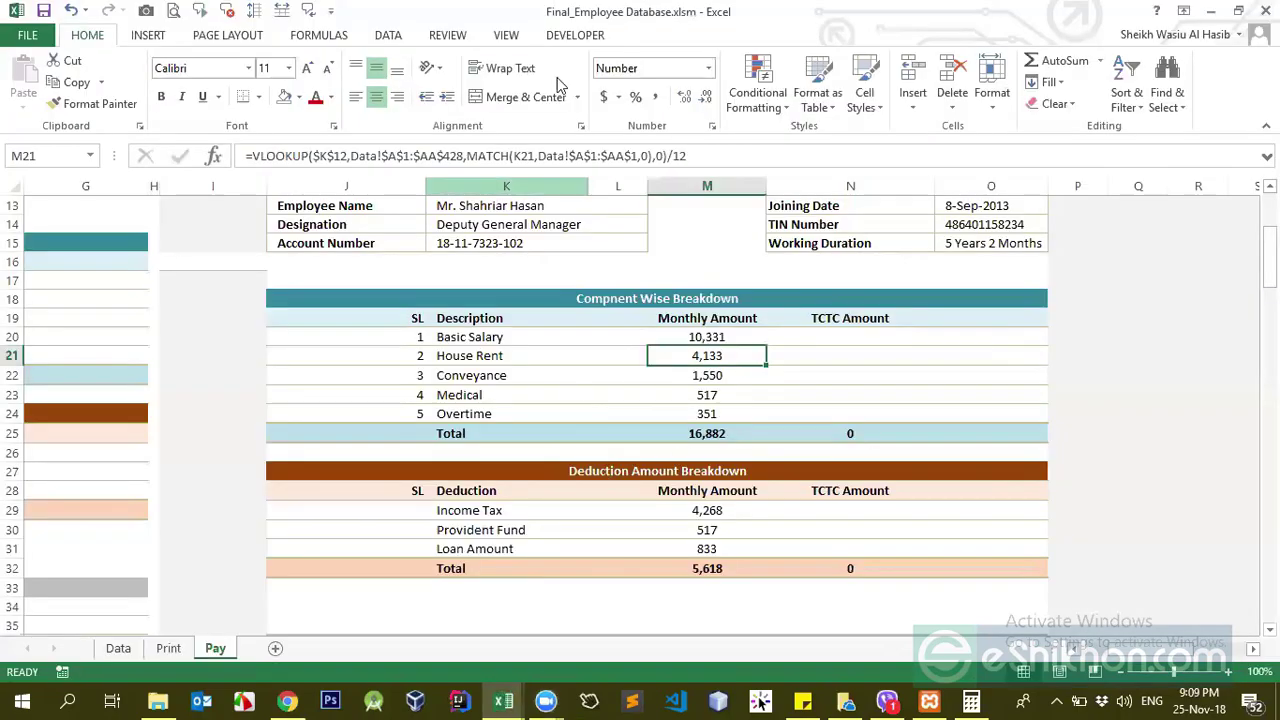
left_click(476, 416)
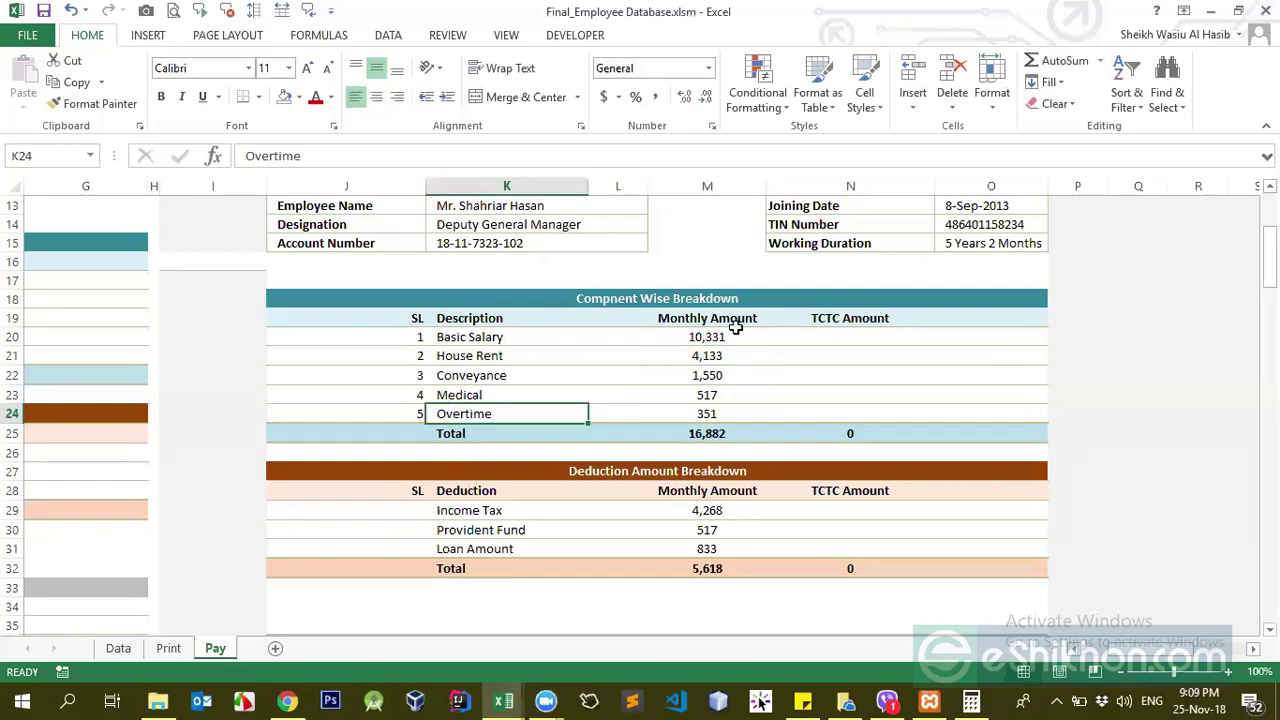
scroll(700, 476, "up", 3)
scroll(700, 476, "down", 1)
left_click(712, 450)
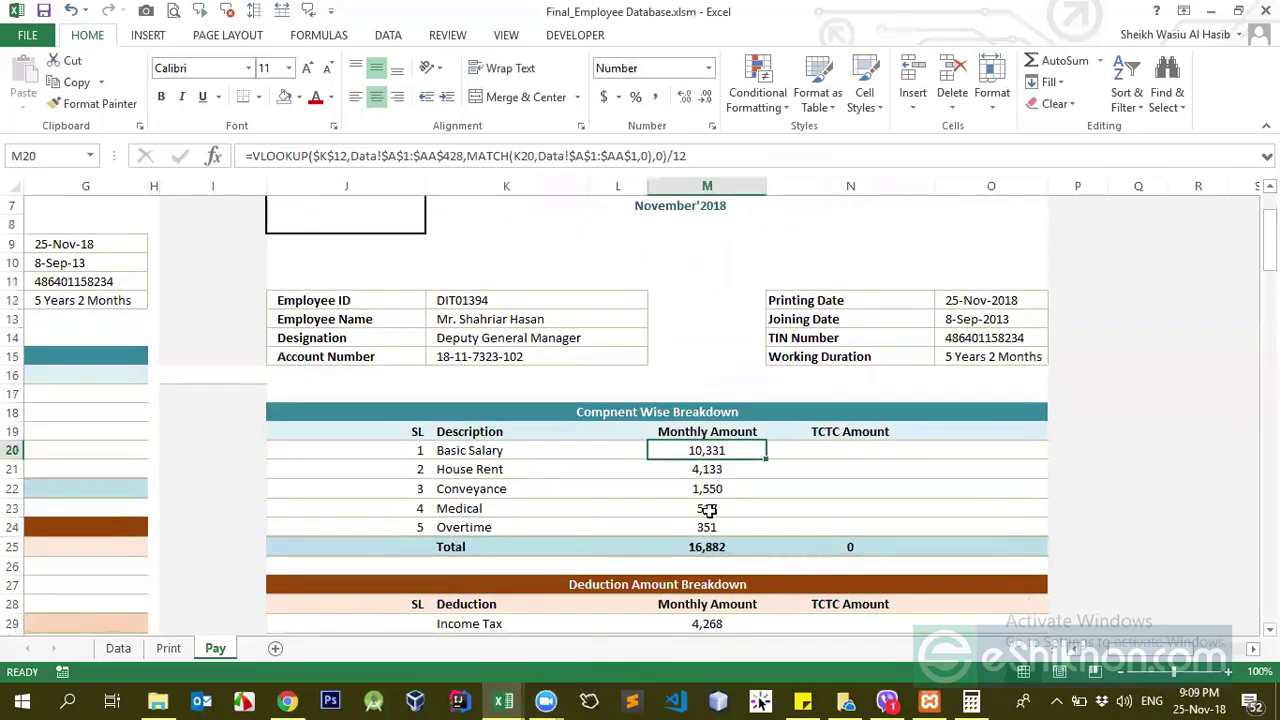
left_click(711, 489)
left_click_drag(710, 451, 708, 526)
left_click(710, 452)
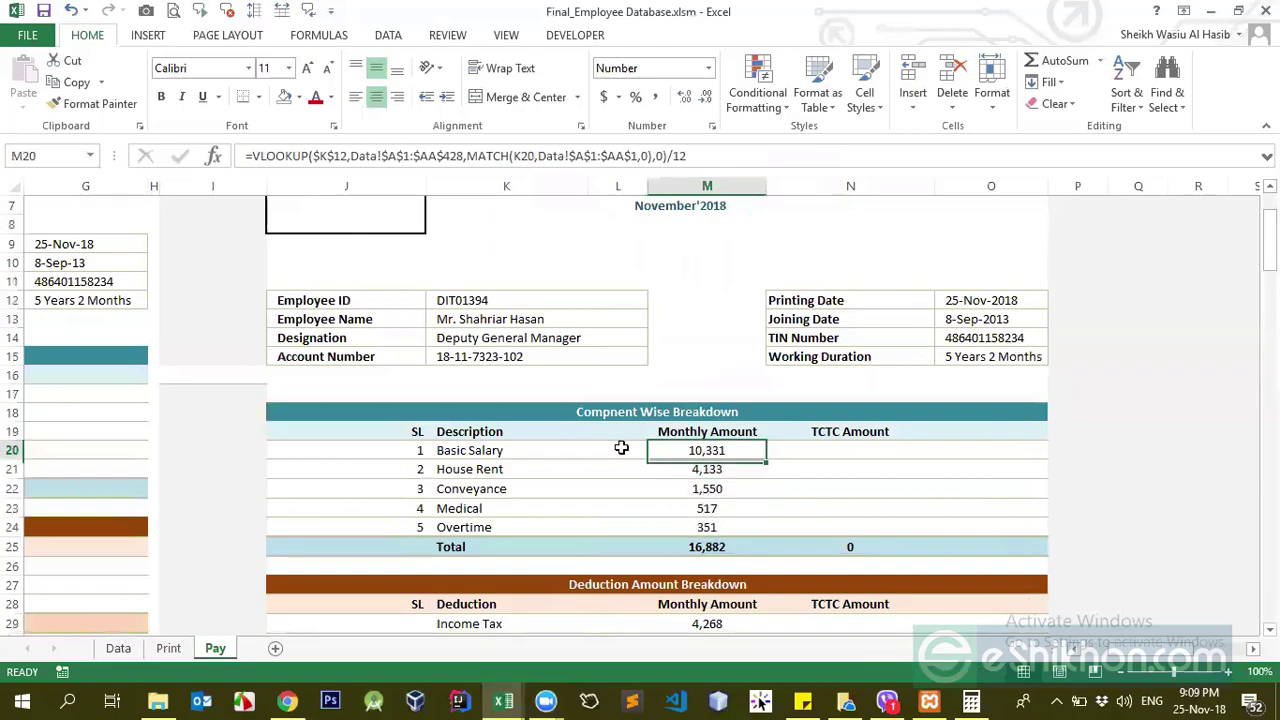
left_click(650, 390)
left_click(466, 322)
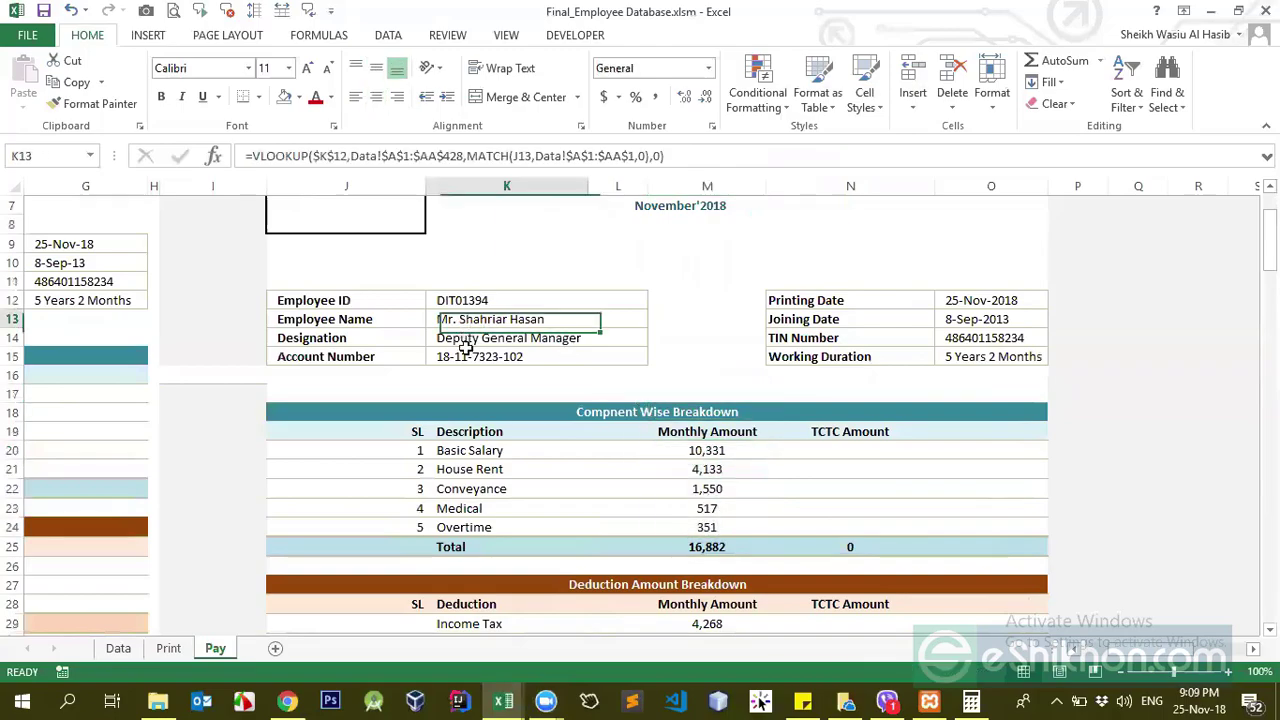
left_click_drag(466, 337, 468, 356)
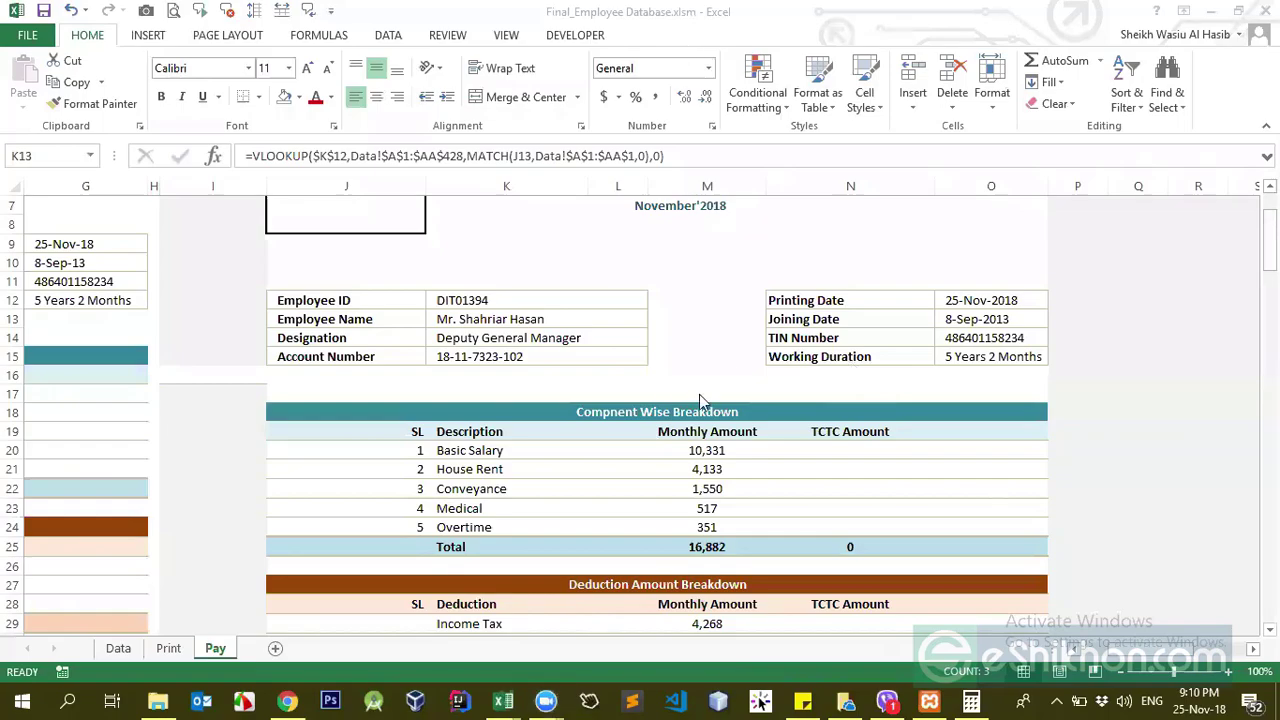
left_click(559, 343)
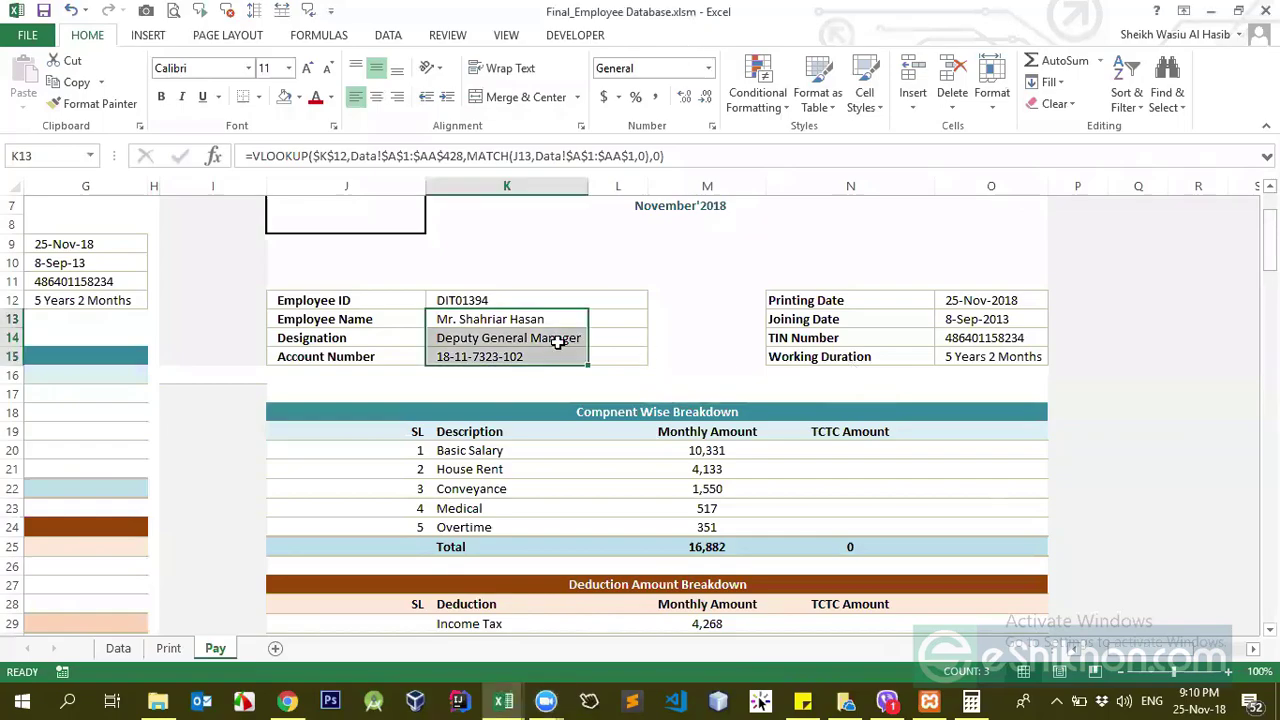
- Select the company logo cell J5 at the head of the pay slip and start inserting a picture from file
scroll(323, 360, "up", 2)
left_click(325, 360)
left_click(690, 351)
left_click(800, 367)
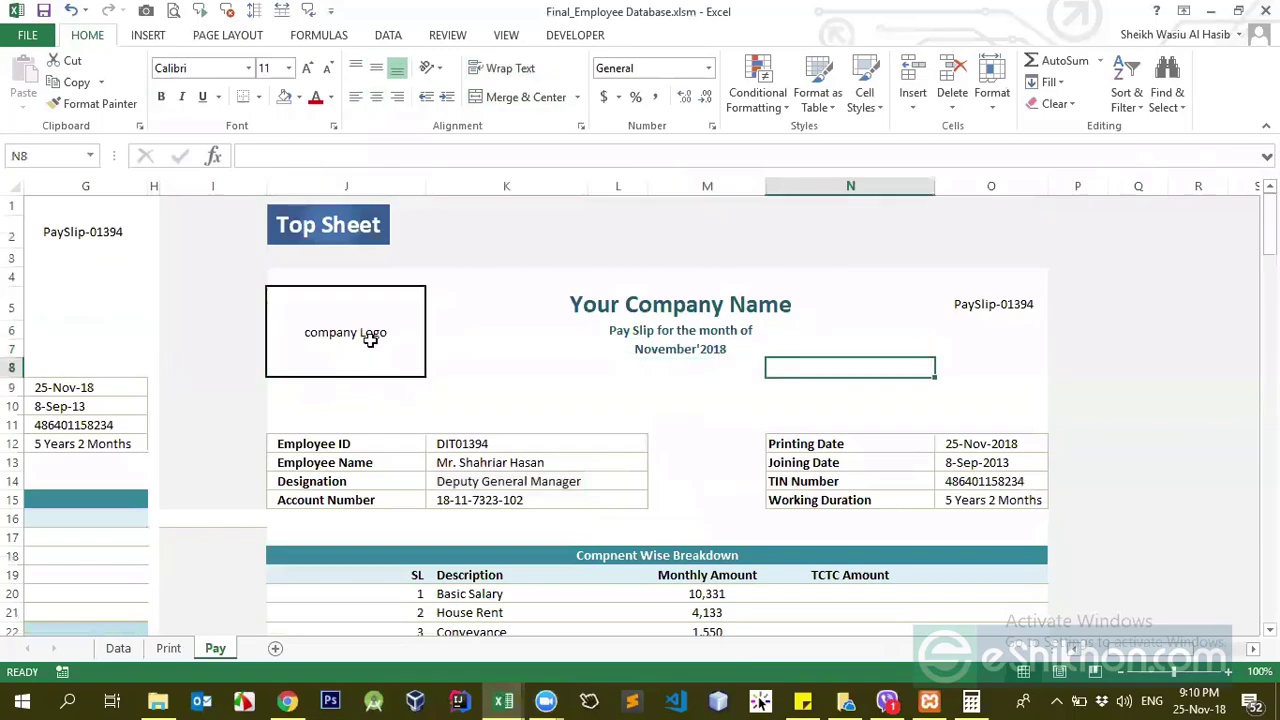
left_click(366, 345)
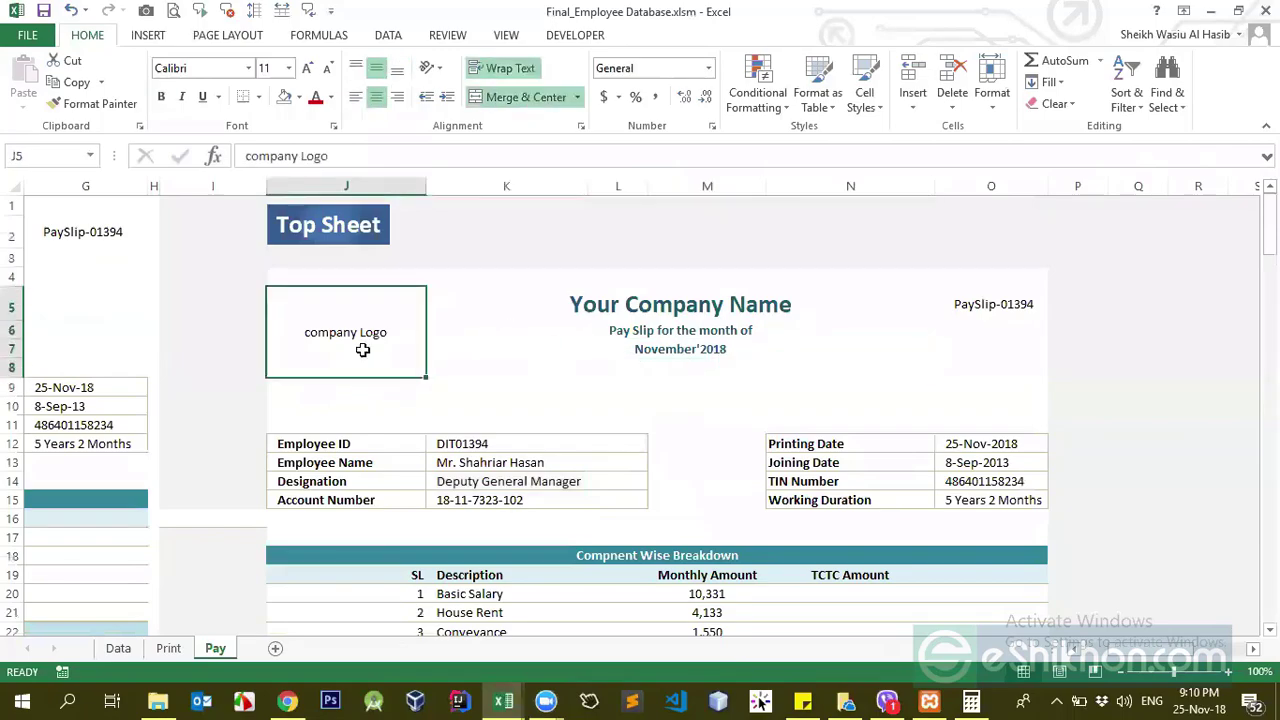
left_click(150, 38)
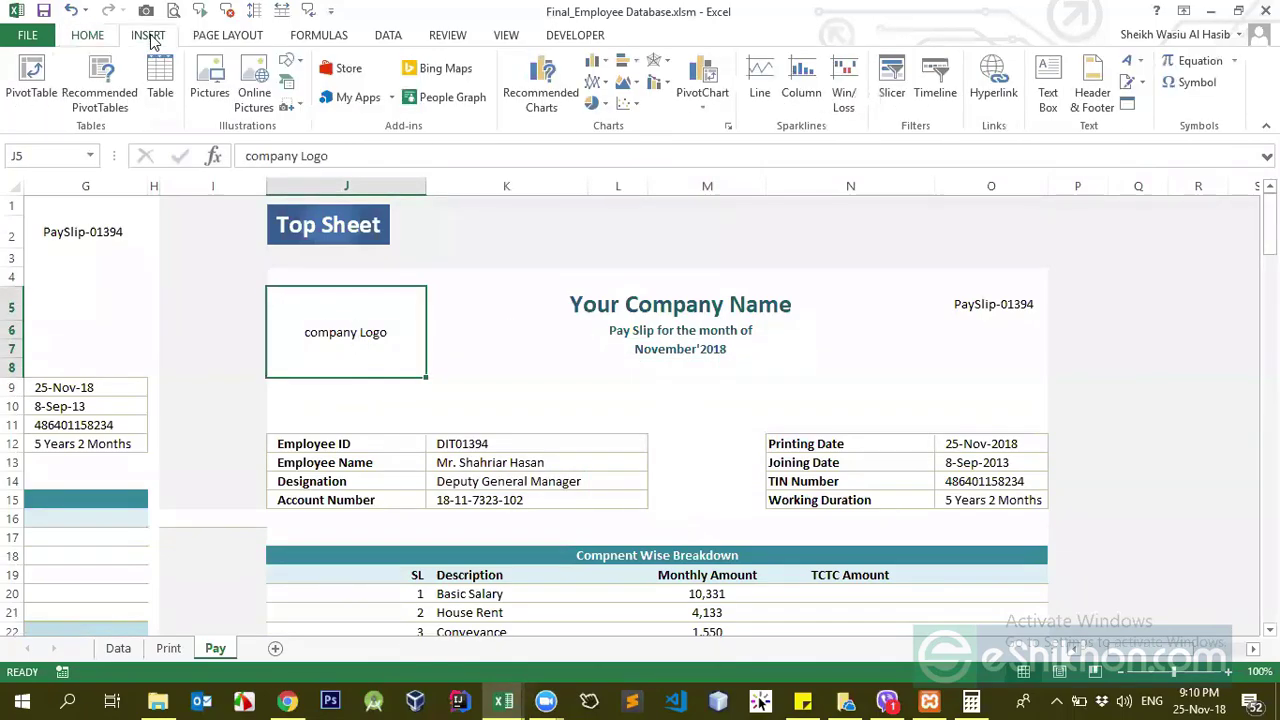
left_click(287, 61)
left_click(346, 42)
left_click(210, 96)
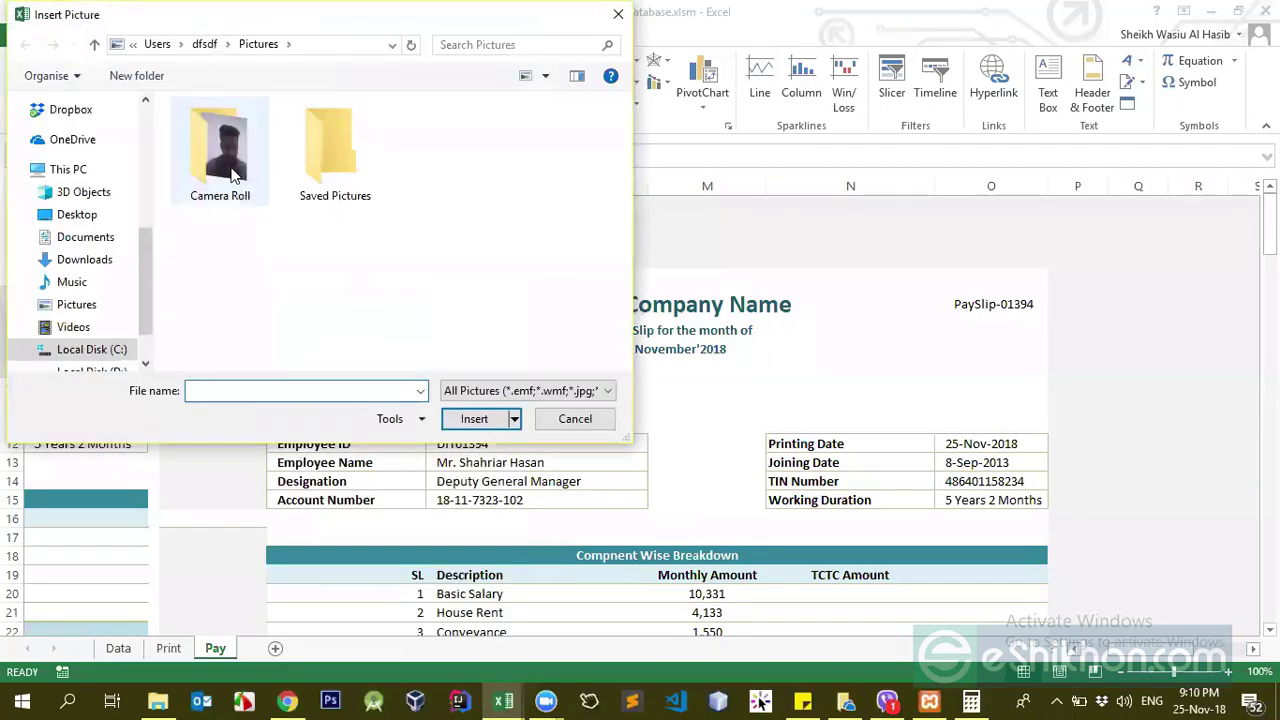
- Insert the picture 658780.jpg from the Desktop folder
double_click(220, 160)
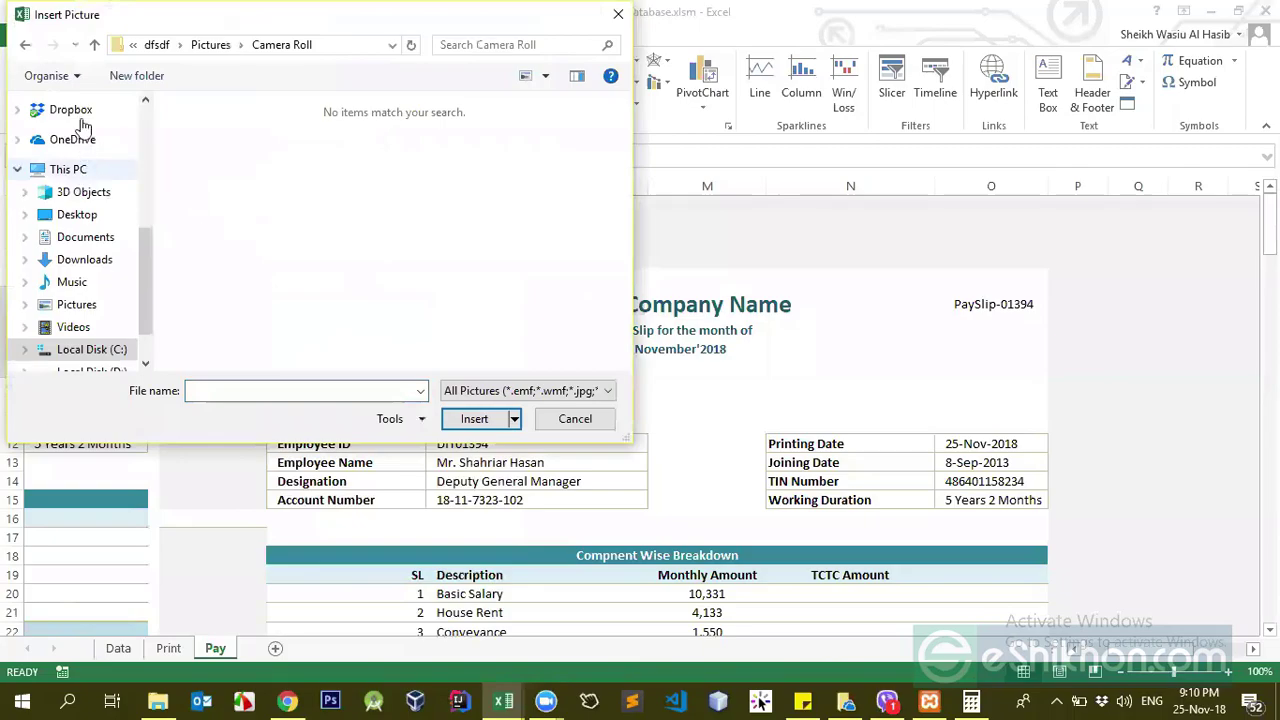
left_click(86, 214)
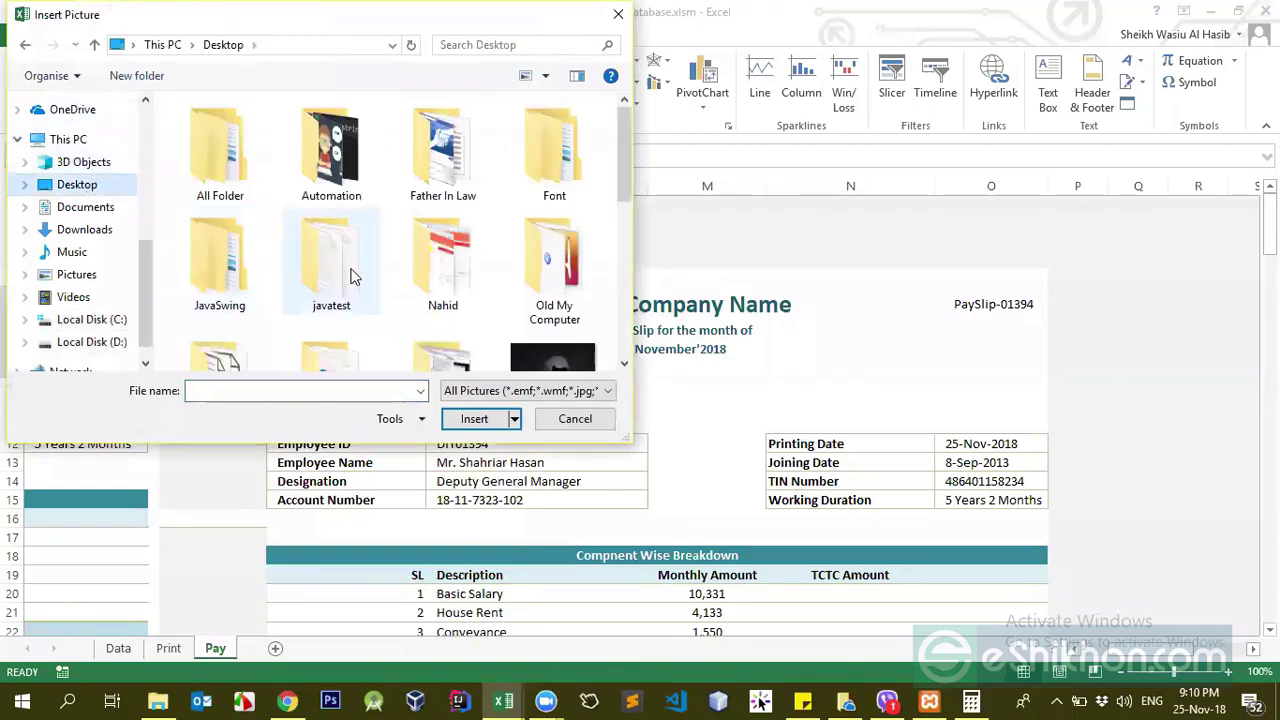
left_click(510, 343)
scroll(500, 337, "down", 3)
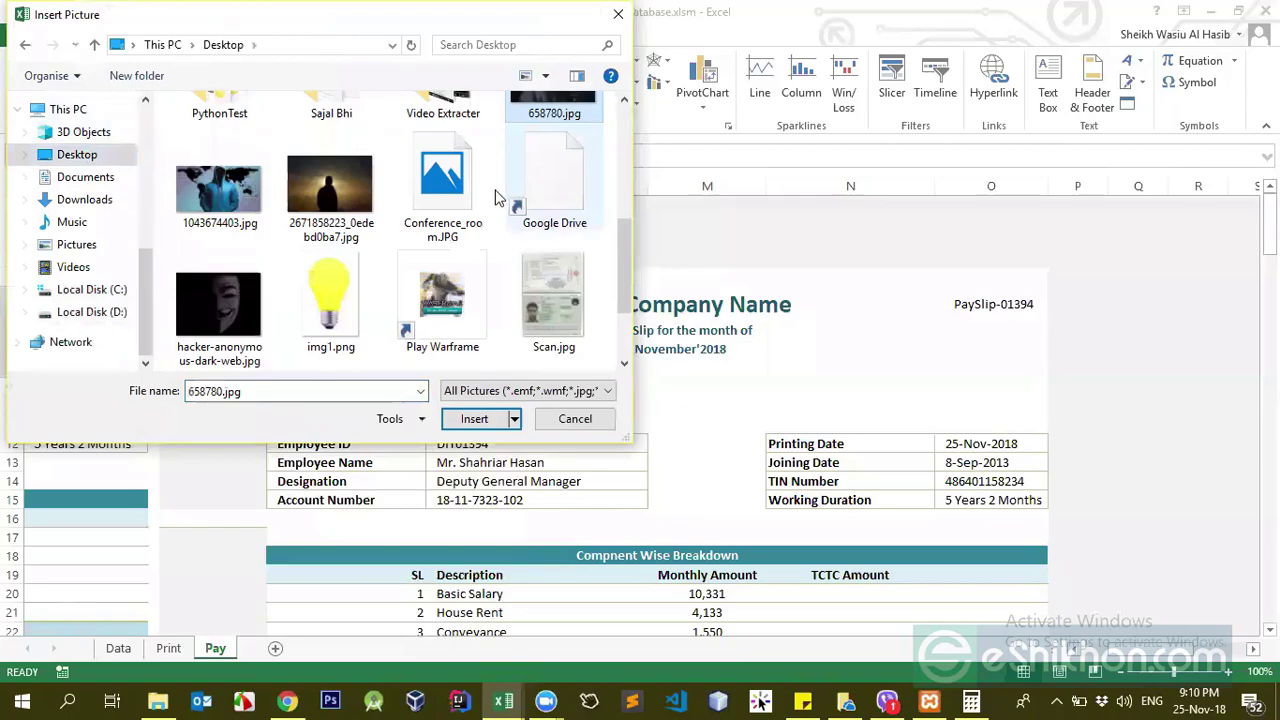
scroll(480, 320, "up", 2)
scroll(460, 300, "down", 1)
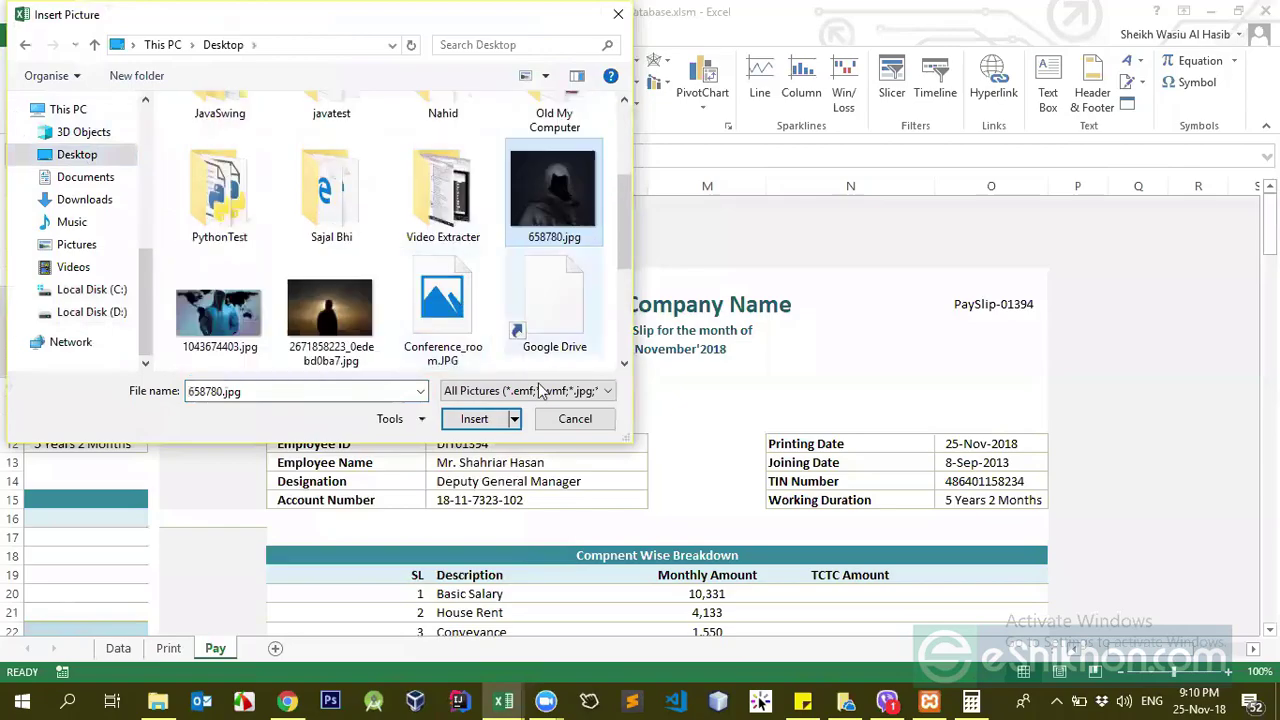
left_click(488, 420)
- Shrink the inserted picture to about 1.03" high and 1.8" wide so it fits the company logo box
scroll(780, 480, "down", 3)
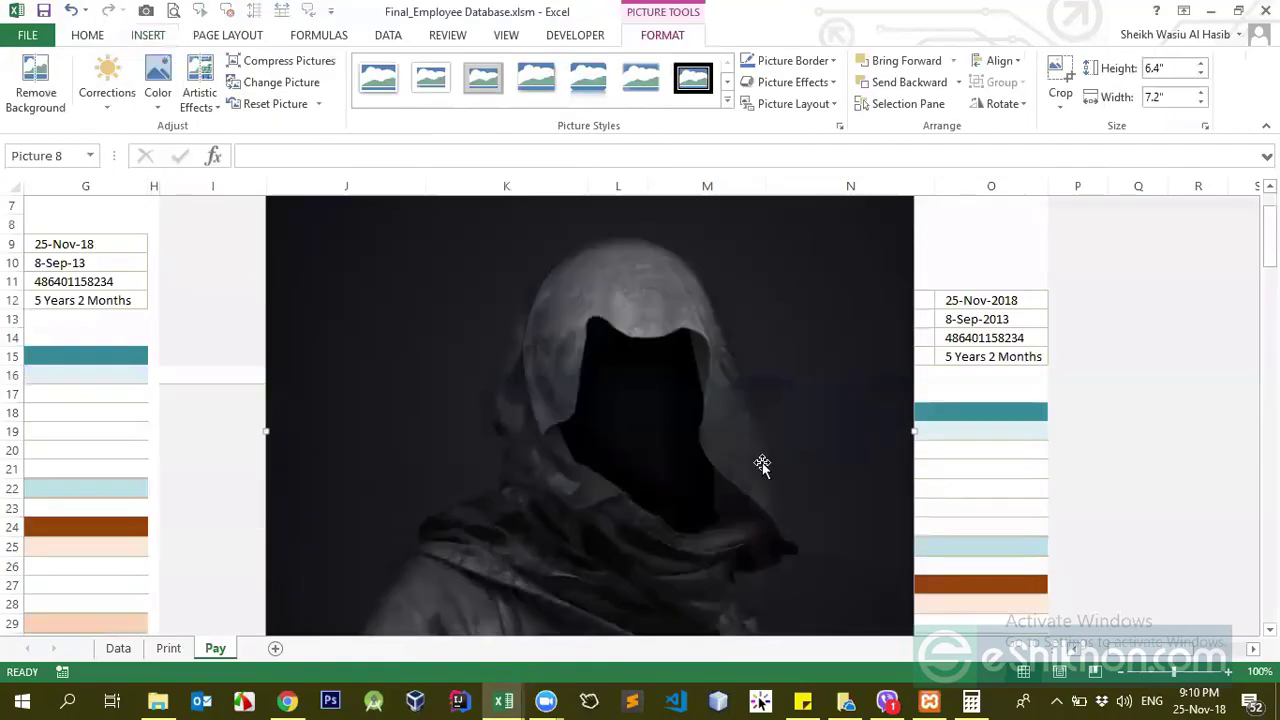
scroll(850, 500, "down", 2)
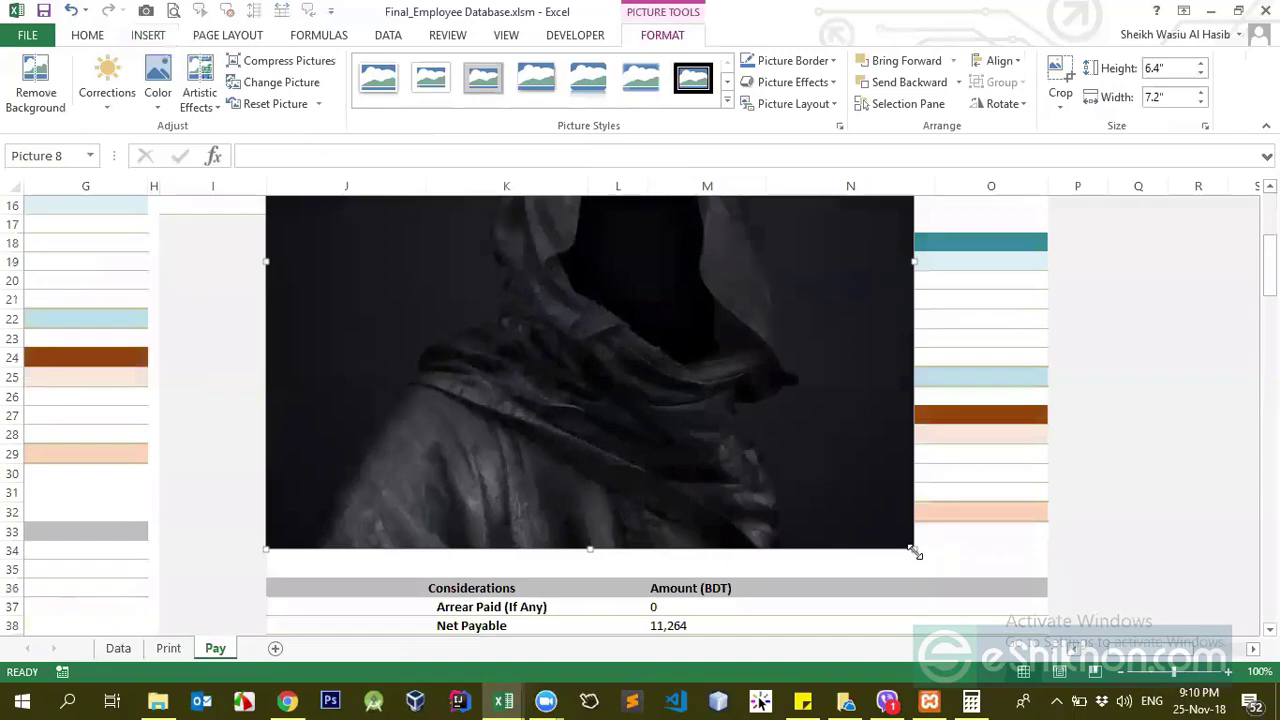
left_click_drag(910, 549, 560, 247)
scroll(509, 418, "up", 4)
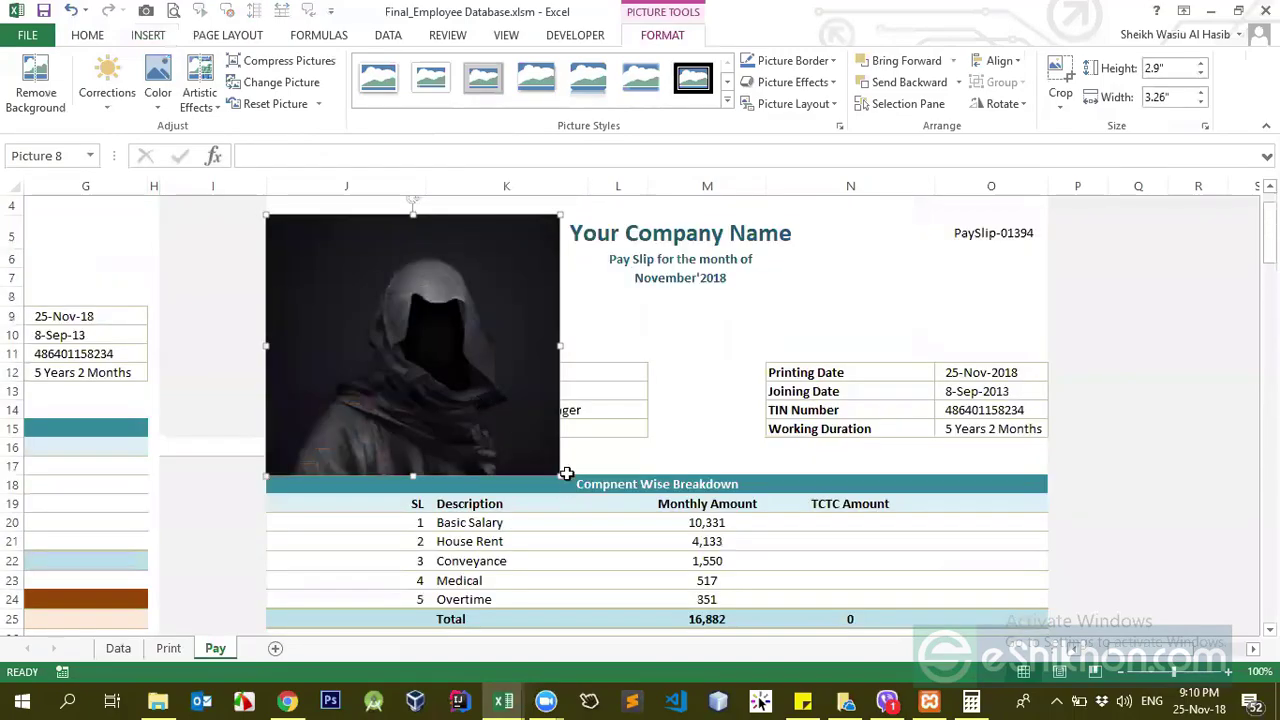
left_click_drag(560, 475, 373, 309)
left_click_drag(389, 262, 429, 262)
left_click_drag(342, 304, 343, 305)
left_click_drag(344, 304, 344, 307)
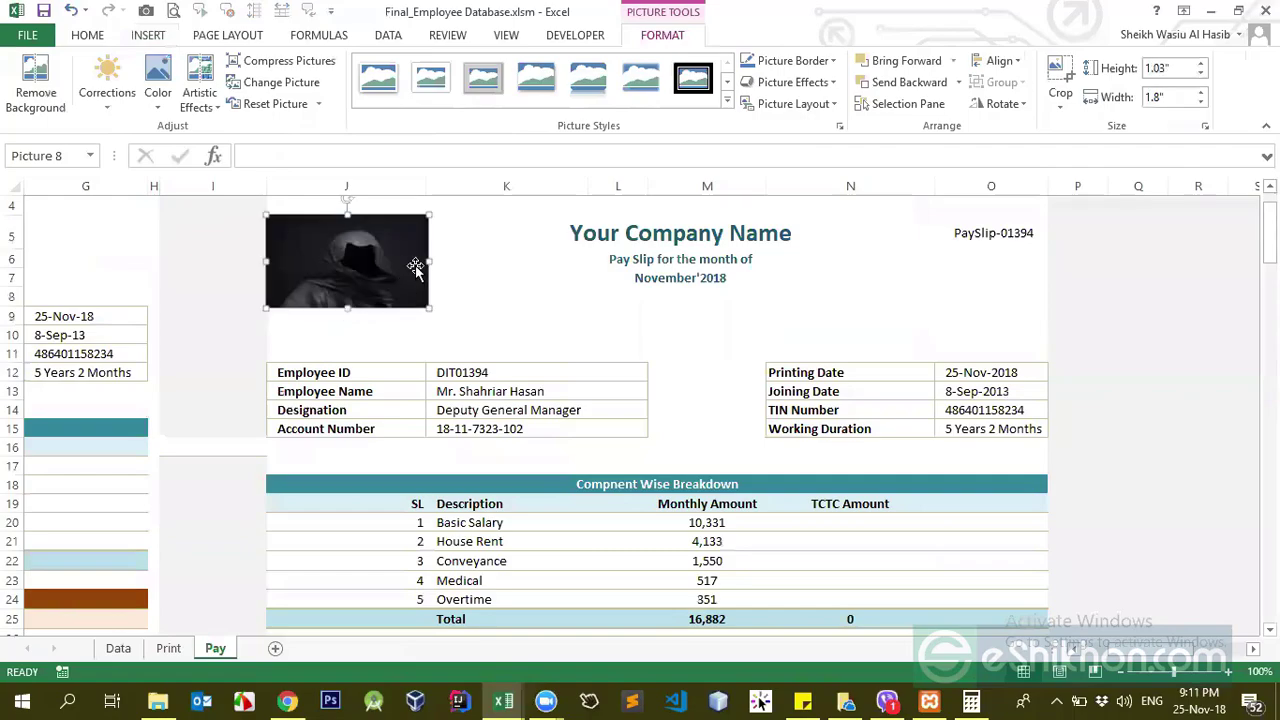
left_click_drag(427, 262, 425, 262)
- Replace the company name heading in K5 of the pay slip with Eshikhon
double_click(654, 236)
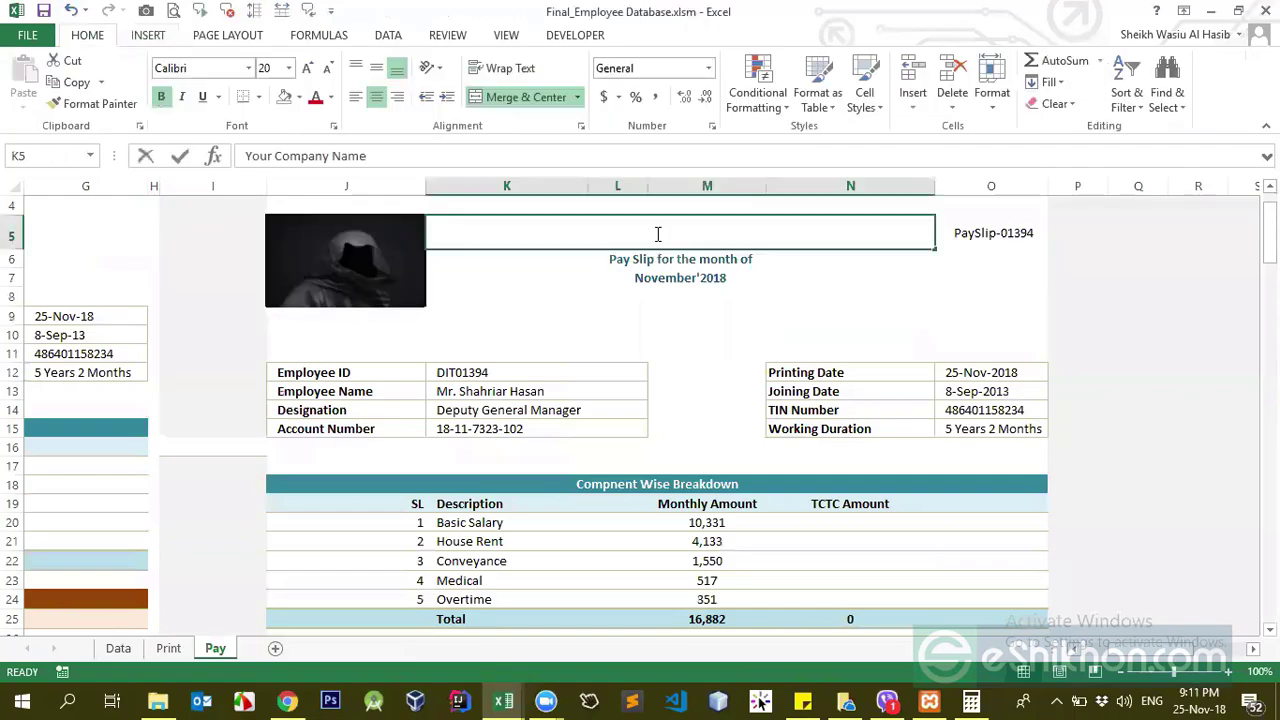
left_click_drag(578, 232, 831, 232)
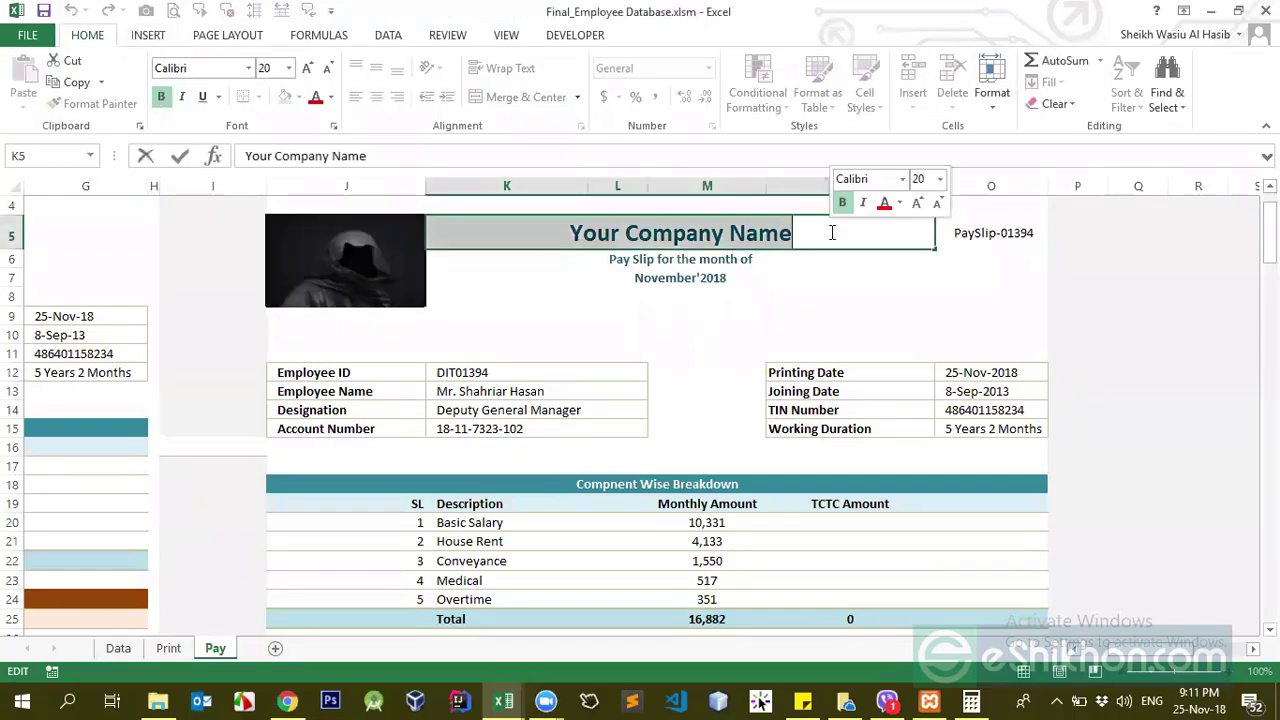
type("Eh")
key("BackSpace")
type("shikhon")
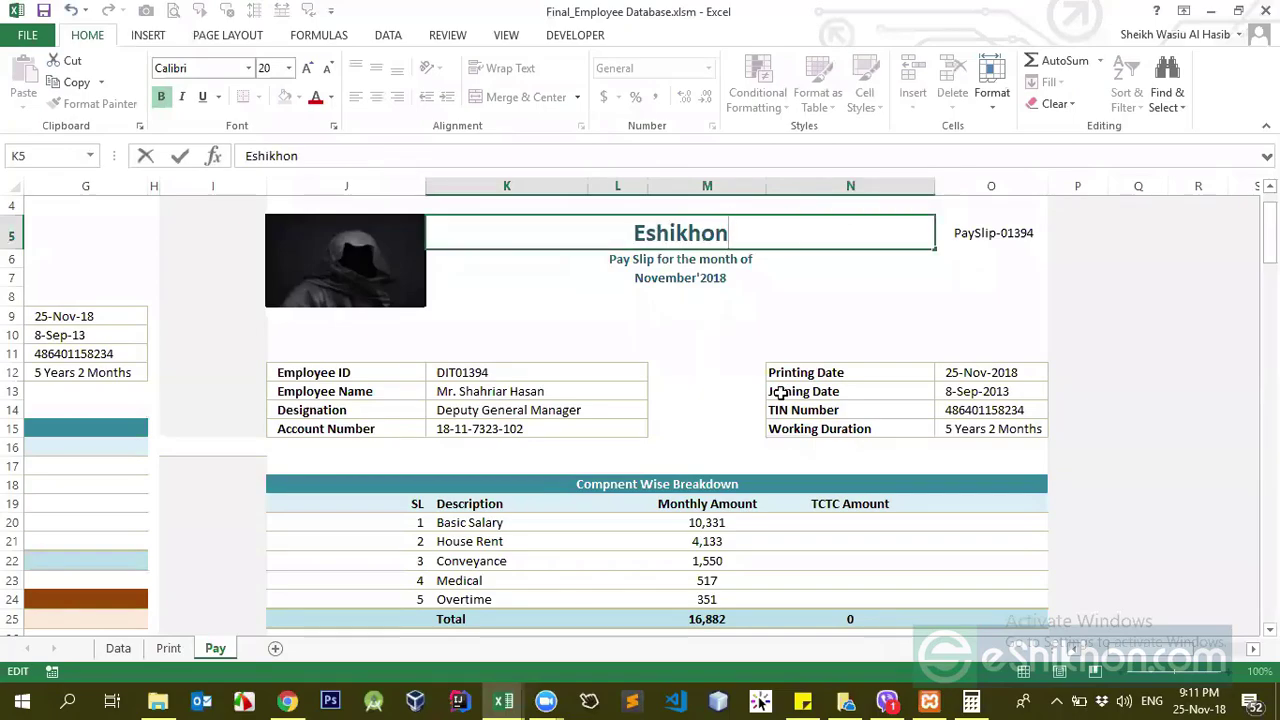
left_click(768, 353)
left_click(657, 236)
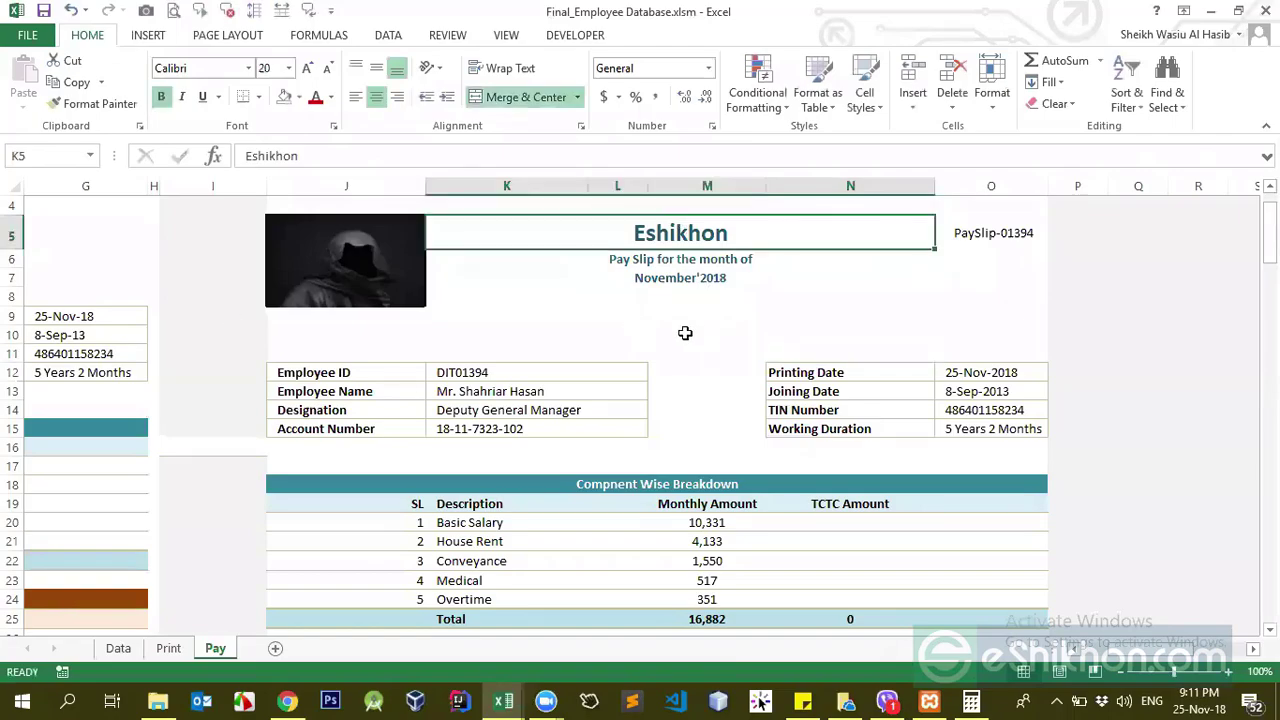
- Undo the last change to the company name heading in K5
key("ctrl+z")
scroll(591, 429, "down", 5)
scroll(590, 428, "up", 5)
scroll(590, 428, "up", 1)
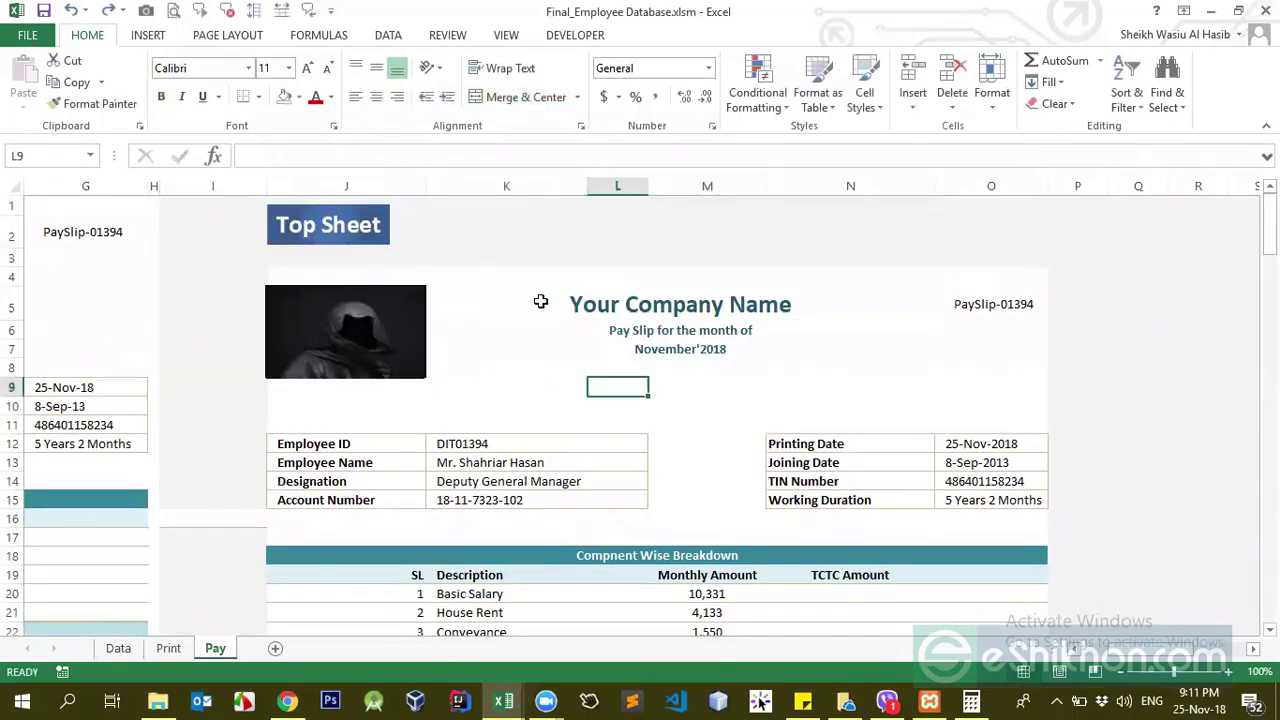
- Delete the inserted picture covering the company logo box at the head of the pay slip
left_click(335, 345)
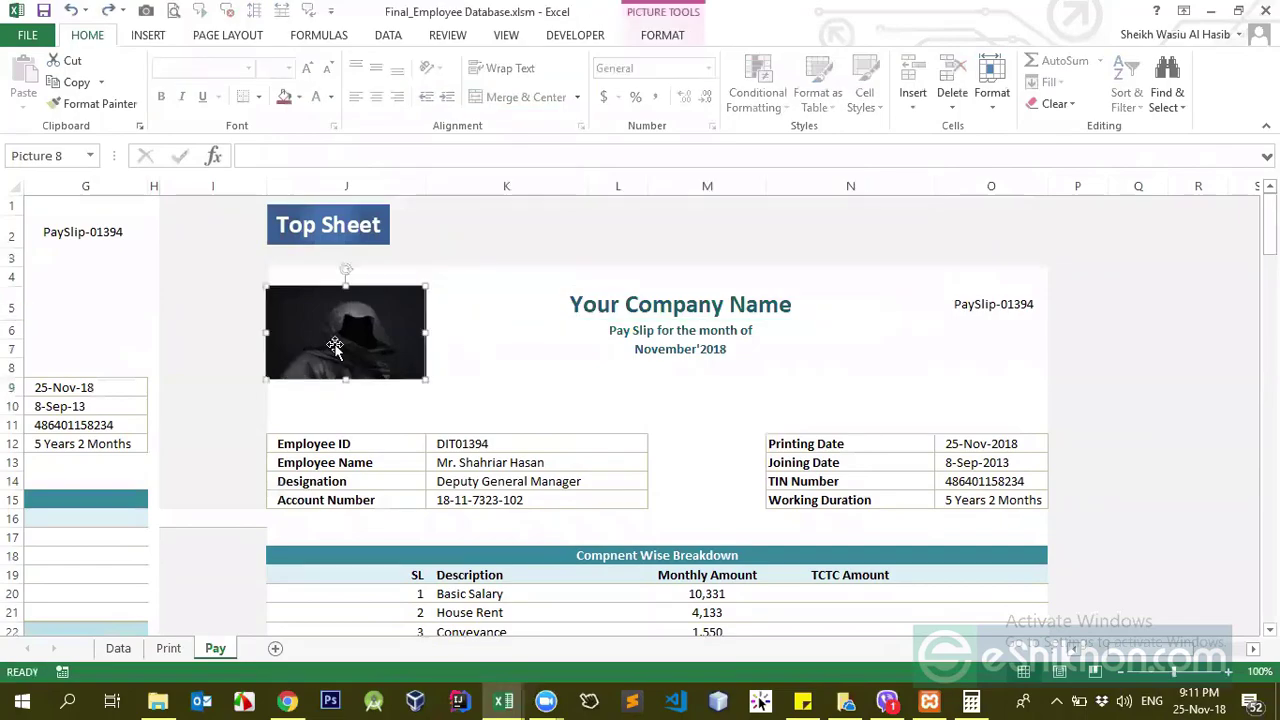
key("Delete")
left_click(483, 353)
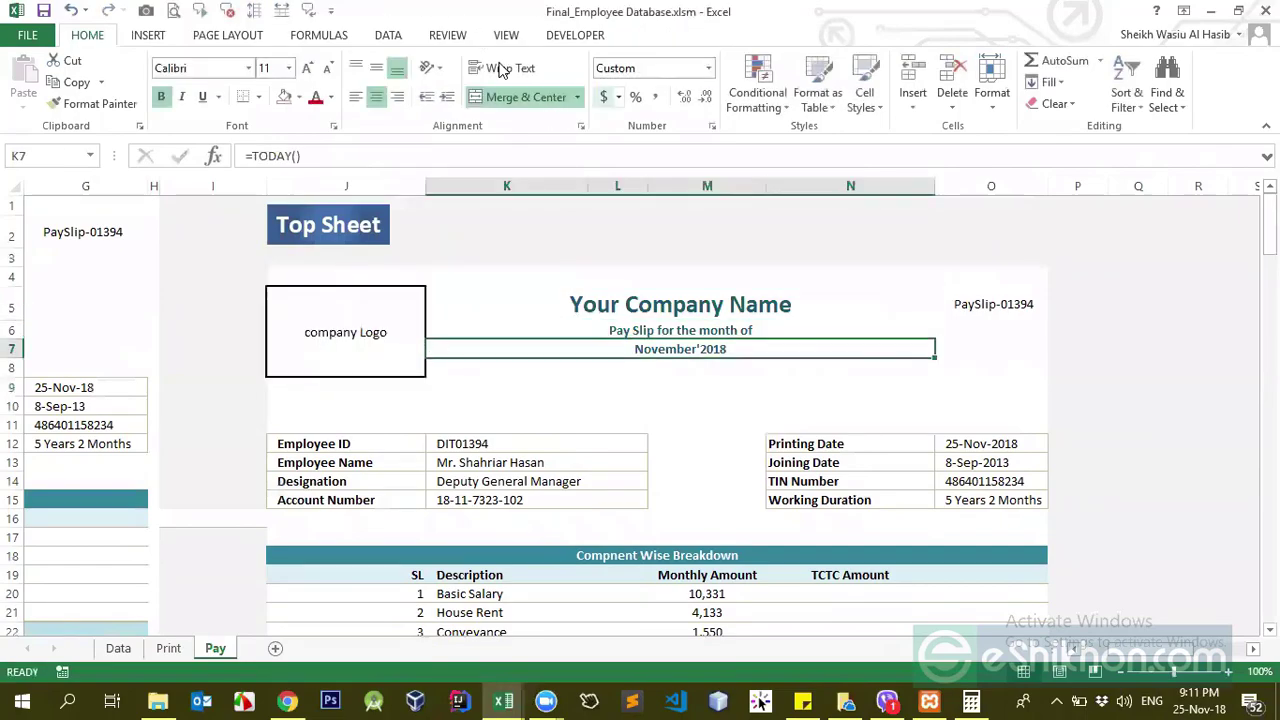
scroll(503, 72, "down", 1)
scroll(571, 397, "down", 2)
scroll(571, 397, "down", 1)
scroll(569, 406, "up", 3)
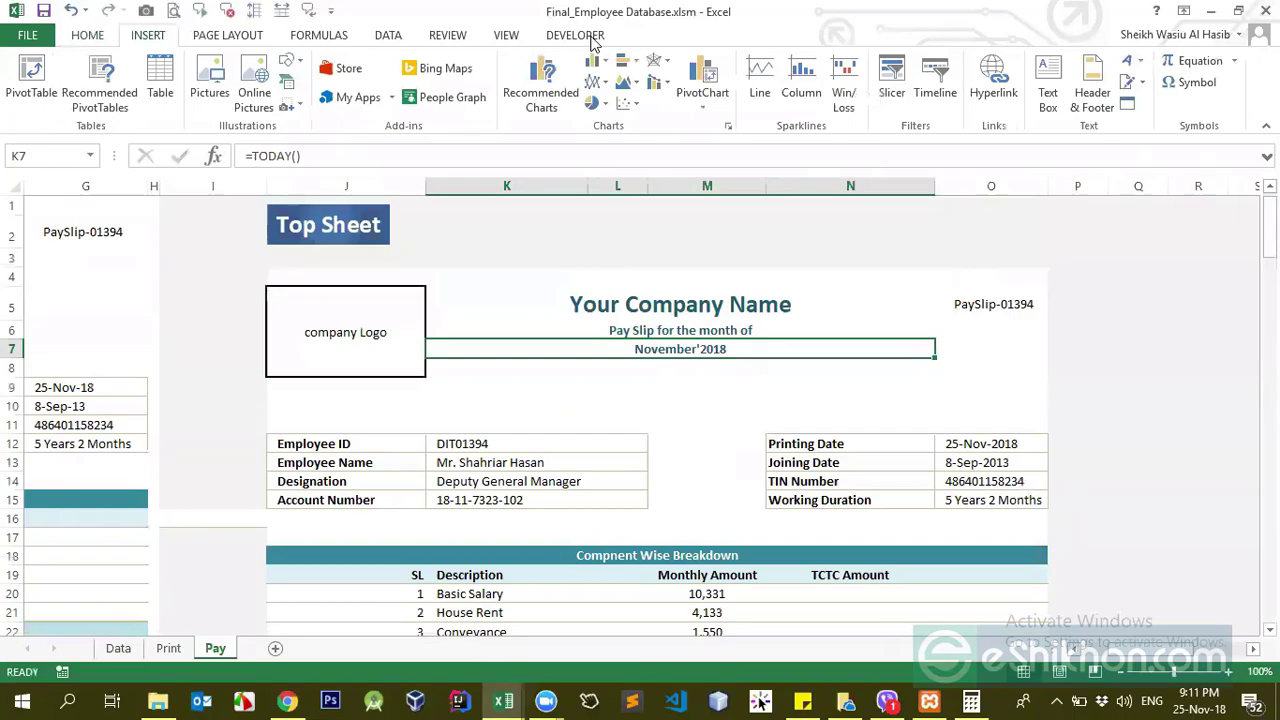